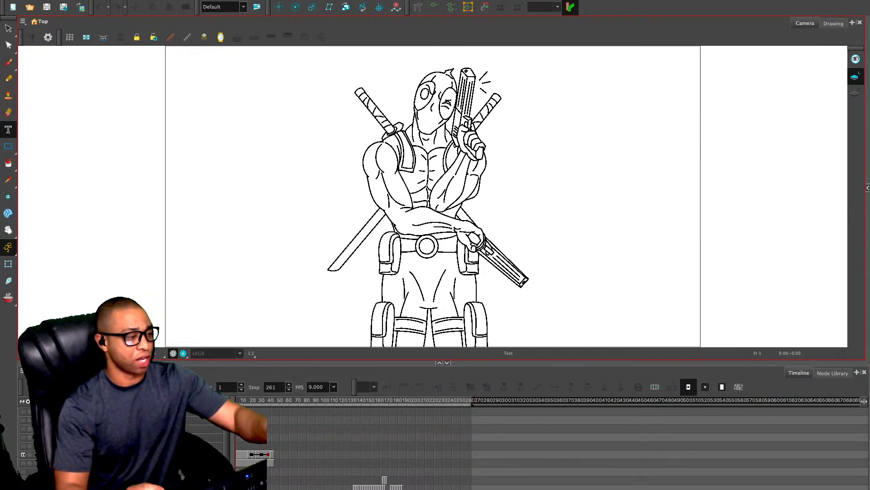
{"action": "key", "text": "alt+slash"}
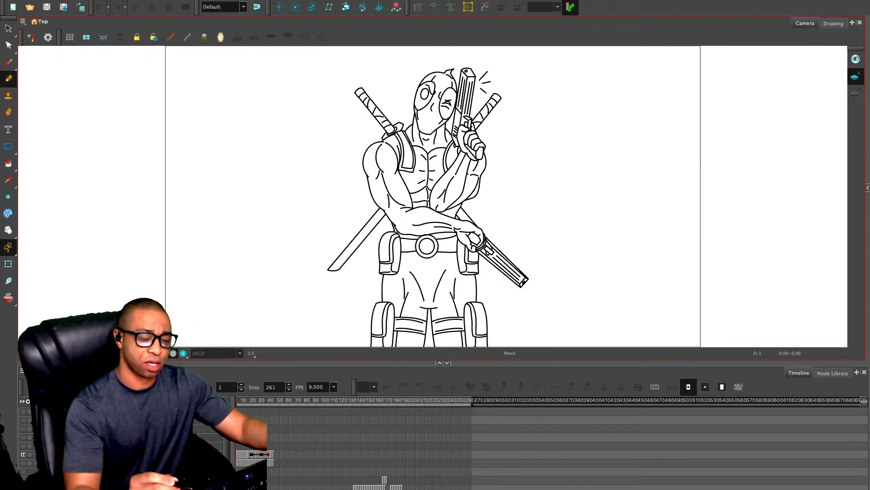
{"action": "key", "text": "2"}
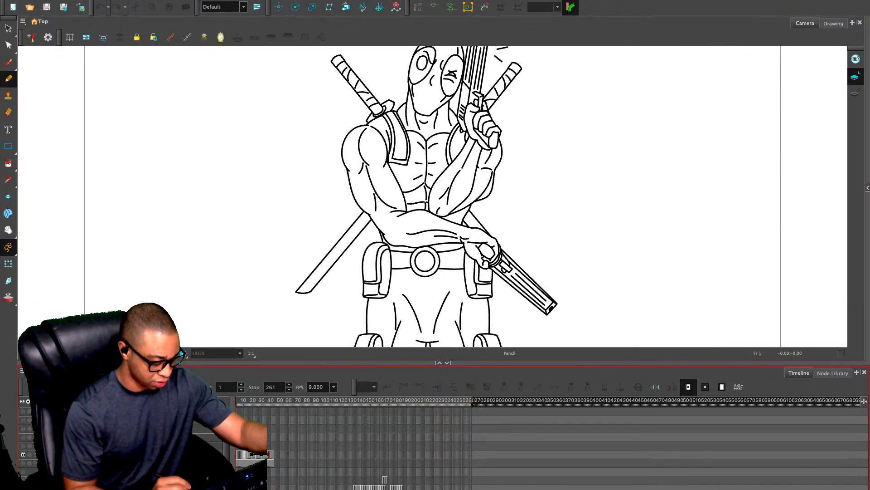
{"action": "key", "text": "2"}
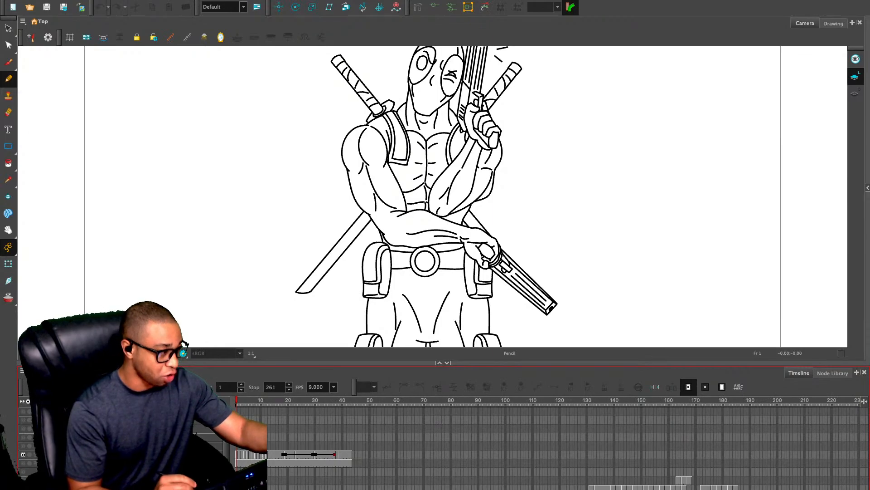
{"action": "key", "text": "period"}
{"action": "key", "text": "period"}
{"action": "key", "text": "period"}
{"action": "key", "text": "period"}
{"action": "key", "text": "period"}
{"action": "key", "text": "period"}
{"action": "key", "text": "period"}
{"action": "key", "text": "period"}
{"action": "key", "text": "comma"}
{"action": "key", "text": "comma"}
{"action": "key", "text": "comma"}
{"action": "key", "text": "comma"}
{"action": "key", "text": "comma"}
{"action": "key", "text": "comma"}
{"action": "key", "text": "comma"}
{"action": "key", "text": "comma"}
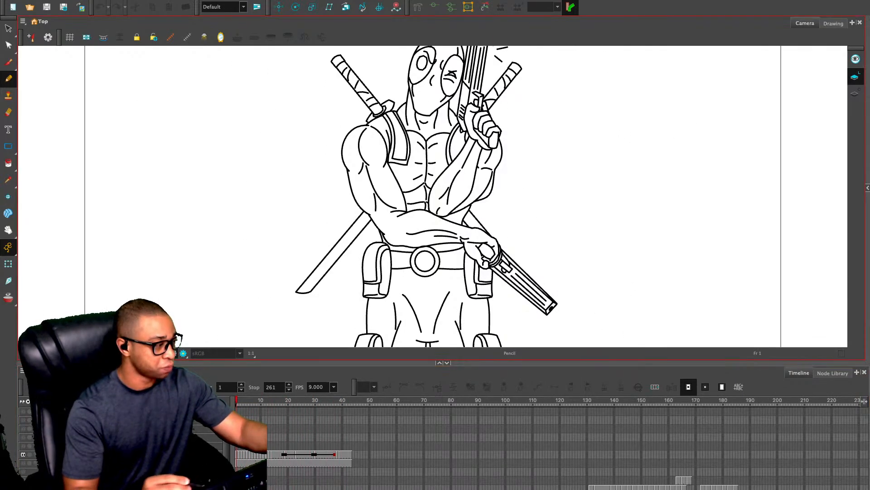
{"action": "key", "text": "alt+s"}
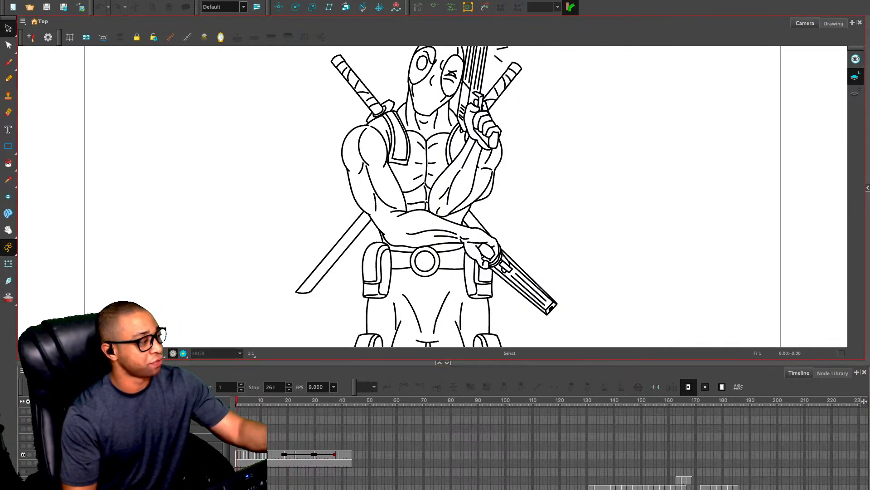
{"action": "key", "text": "1"}
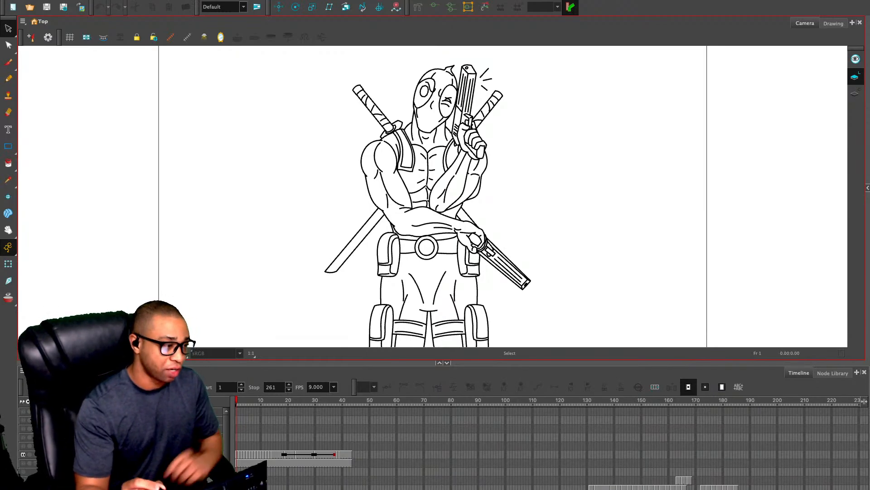
{"action": "key", "text": "alt+/"}
{"action": "key", "text": "2"}
{"action": "key", "text": "2"}
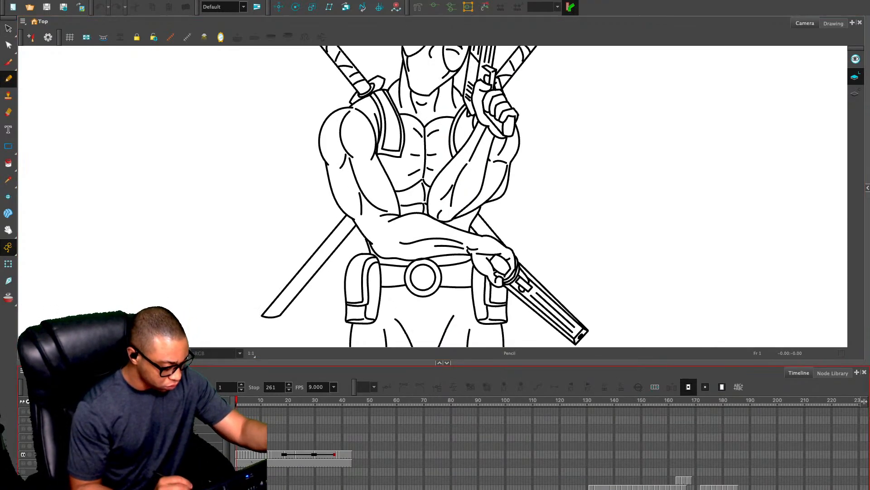
Hide the finished Deadpool outline layer and show the rough sketch layer in its place
{"action": "key", "text": "1"}
{"action": "key", "text": "1"}
{"action": "key", "text": "1"}
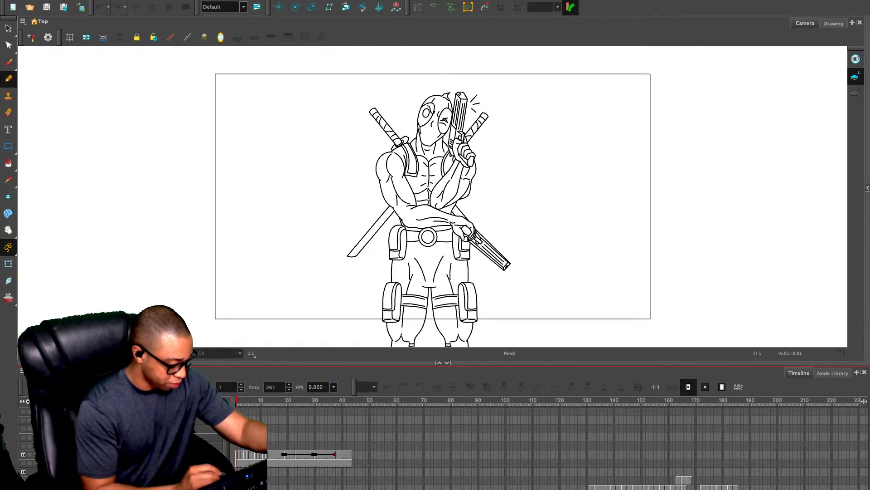
{"action": "left_click", "coordinate": [23, 454]}
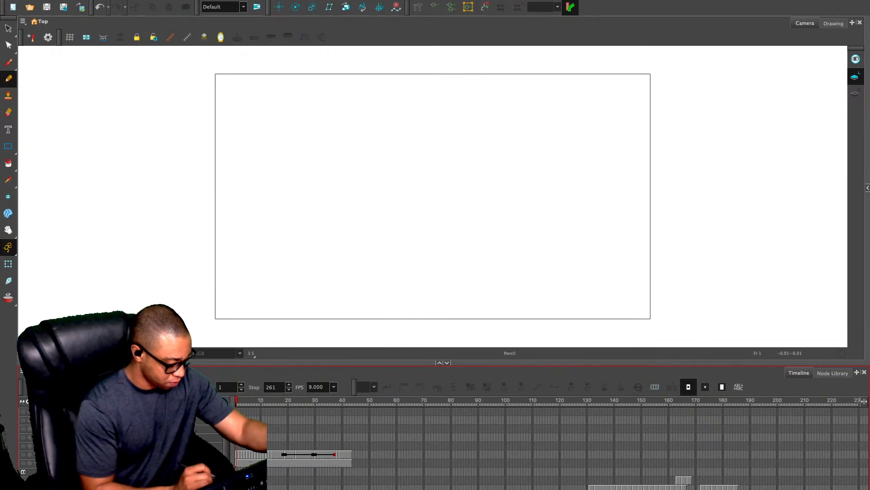
{"action": "left_click", "coordinate": [49, 471]}
{"action": "left_click", "coordinate": [23, 471]}
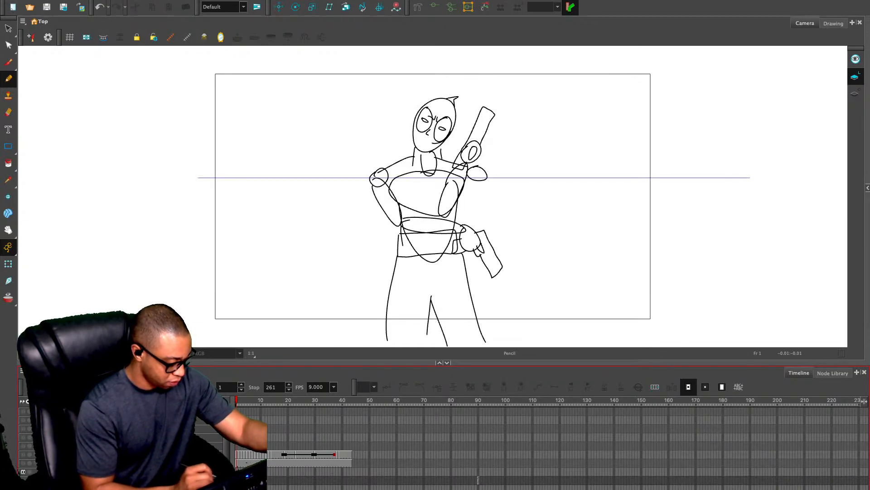
{"action": "left_click", "coordinate": [49, 471]}
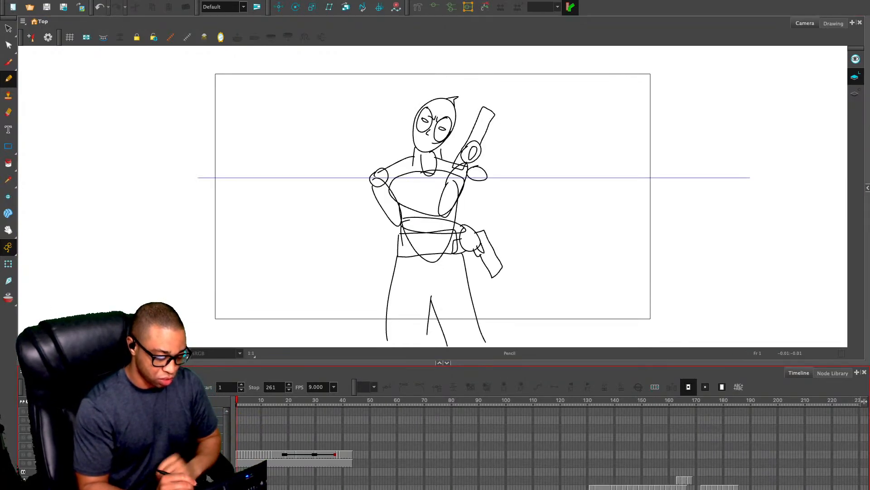
Review the rough sketch animation frame by frame along the timeline and return the playhead to frame 1
{"action": "key", "text": "Return"}
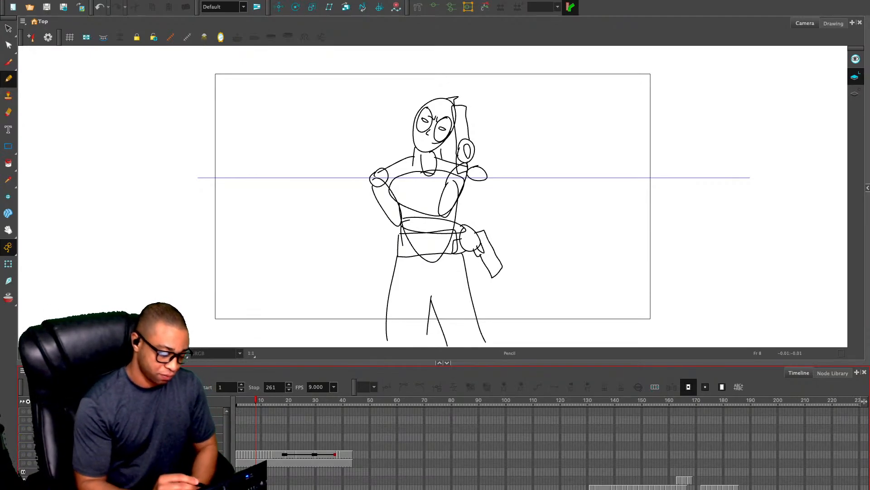
{"action": "key", "text": "comma"}
{"action": "key", "text": "comma"}
{"action": "key", "text": "comma"}
{"action": "key", "text": "comma"}
{"action": "key", "text": "comma"}
{"action": "key", "text": "comma"}
{"action": "key", "text": "period"}
{"action": "key", "text": "period"}
{"action": "key", "text": "period"}
{"action": "key", "text": "period"}
{"action": "key", "text": "period"}
{"action": "key", "text": "period"}
{"action": "key", "text": "period"}
{"action": "key", "text": "period"}
{"action": "key", "text": "period"}
{"action": "key", "text": "period"}
{"action": "key", "text": "period"}
{"action": "key", "text": "period"}
{"action": "key", "text": "period"}
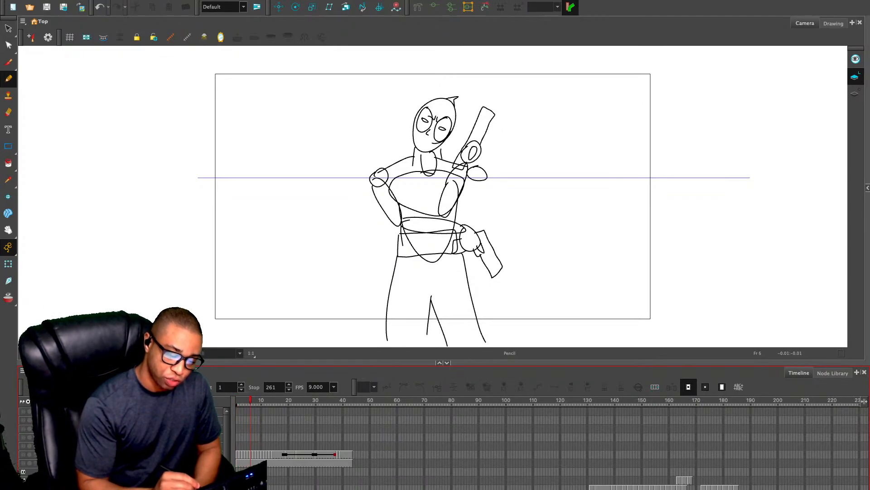
{"action": "key", "text": "period"}
{"action": "key", "text": "period"}
{"action": "key", "text": "period"}
{"action": "key", "text": "period"}
{"action": "key", "text": "period"}
{"action": "key", "text": "period"}
{"action": "key", "text": "period"}
{"action": "key", "text": "period"}
{"action": "key", "text": "period"}
{"action": "key", "text": "period"}
{"action": "key", "text": "period"}
{"action": "key", "text": "period"}
{"action": "key", "text": "period"}
{"action": "key", "text": "period"}
{"action": "key", "text": "period"}
{"action": "key", "text": "period"}
{"action": "key", "text": "period"}
{"action": "key", "text": "period"}
{"action": "key", "text": "period"}
{"action": "key", "text": "period"}
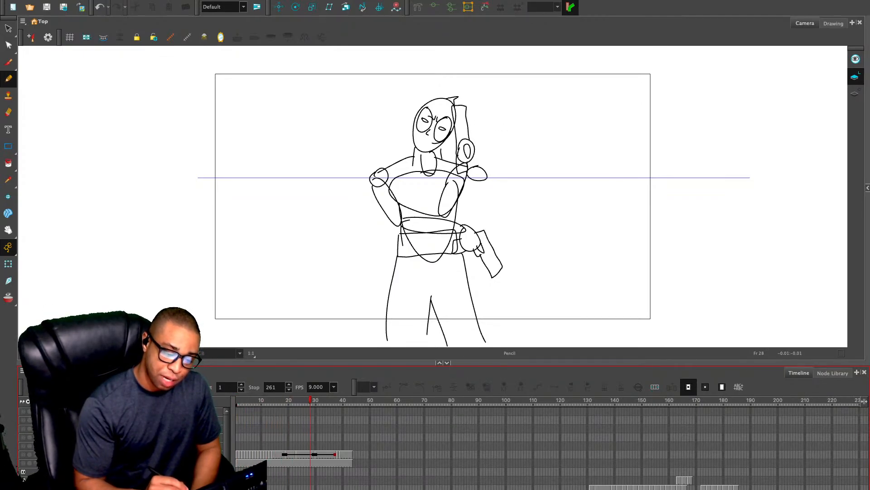
{"action": "key", "text": "period"}
{"action": "key", "text": "period"}
{"action": "key", "text": "period"}
{"action": "key", "text": "period"}
{"action": "key", "text": "period"}
{"action": "key", "text": "period"}
{"action": "key", "text": "period"}
{"action": "key", "text": "period"}
{"action": "key", "text": "period"}
{"action": "key", "text": "period"}
{"action": "key", "text": "period"}
{"action": "key", "text": "period"}
{"action": "key", "text": "period"}
{"action": "key", "text": "period"}
{"action": "key", "text": "period"}
{"action": "key", "text": "period"}
{"action": "key", "text": "period"}
{"action": "key", "text": "period"}
{"action": "key", "text": "period"}
{"action": "key", "text": "period"}
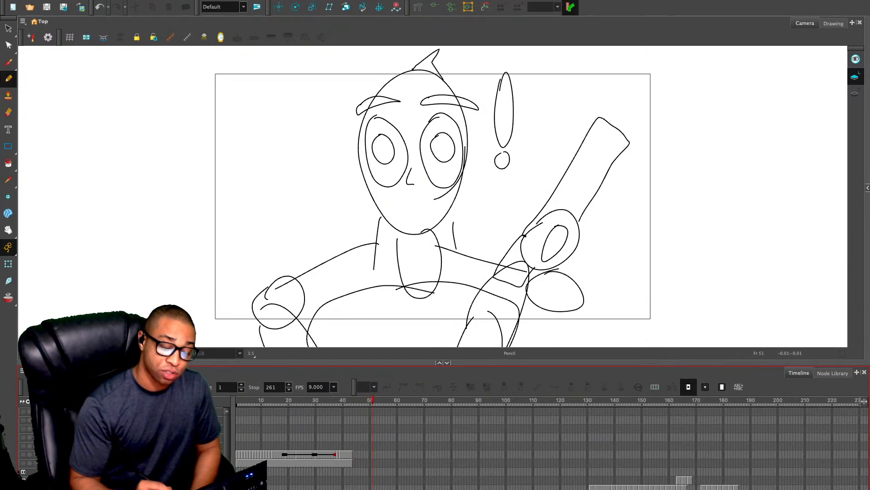
{"action": "key", "text": "period"}
{"action": "key", "text": "period"}
{"action": "key", "text": "period"}
{"action": "key", "text": "period"}
{"action": "key", "text": "period"}
{"action": "key", "text": "period"}
{"action": "key", "text": "period"}
{"action": "key", "text": "period"}
{"action": "key", "text": "period"}
{"action": "key", "text": "period"}
{"action": "key", "text": "period"}
{"action": "key", "text": "period"}
{"action": "key", "text": "period"}
{"action": "key", "text": "period"}
{"action": "key", "text": "period"}
{"action": "key", "text": "period"}
{"action": "key", "text": "period"}
{"action": "key", "text": "period"}
{"action": "key", "text": "period"}
{"action": "key", "text": "period"}
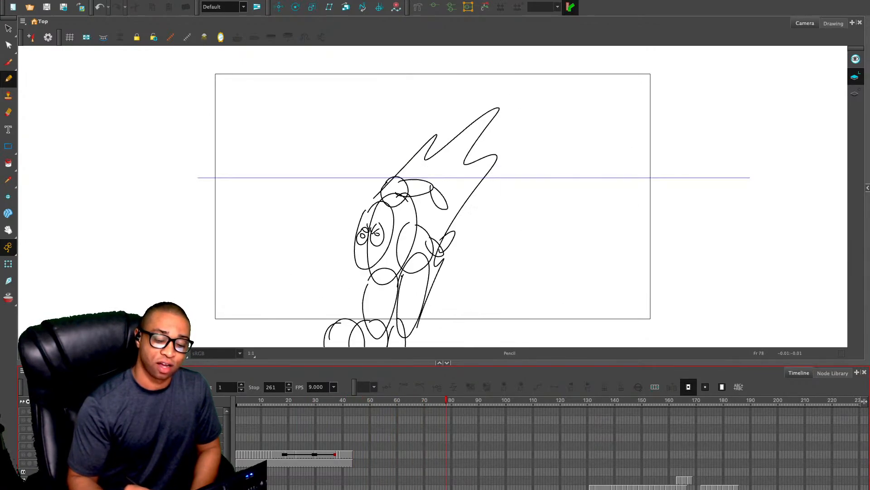
{"action": "key", "text": "period"}
{"action": "key", "text": "period"}
{"action": "key", "text": "period"}
{"action": "key", "text": "period"}
{"action": "key", "text": "period"}
{"action": "key", "text": "period"}
{"action": "key", "text": "period"}
{"action": "key", "text": "period"}
{"action": "key", "text": "period"}
{"action": "key", "text": "period"}
{"action": "key", "text": "period"}
{"action": "key", "text": "period"}
{"action": "key", "text": "period"}
{"action": "key", "text": "period"}
{"action": "key", "text": "period"}
{"action": "key", "text": "period"}
{"action": "key", "text": "period"}
{"action": "key", "text": "period"}
{"action": "key", "text": "period"}
{"action": "key", "text": "period"}
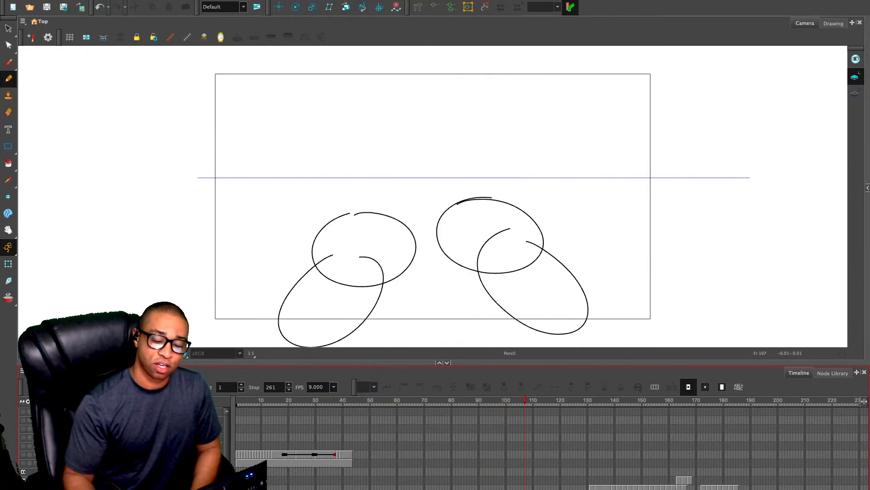
{"action": "key", "text": "period"}
{"action": "key", "text": "period"}
{"action": "key", "text": "period"}
{"action": "key", "text": "period"}
{"action": "key", "text": "period"}
{"action": "key", "text": "period"}
{"action": "key", "text": "period"}
{"action": "key", "text": "period"}
{"action": "key", "text": "period"}
{"action": "key", "text": "period"}
{"action": "key", "text": "period"}
{"action": "key", "text": "period"}
{"action": "key", "text": "period"}
{"action": "key", "text": "period"}
{"action": "key", "text": "period"}
{"action": "key", "text": "period"}
{"action": "key", "text": "period"}
{"action": "key", "text": "period"}
{"action": "key", "text": "period"}
{"action": "key", "text": "period"}
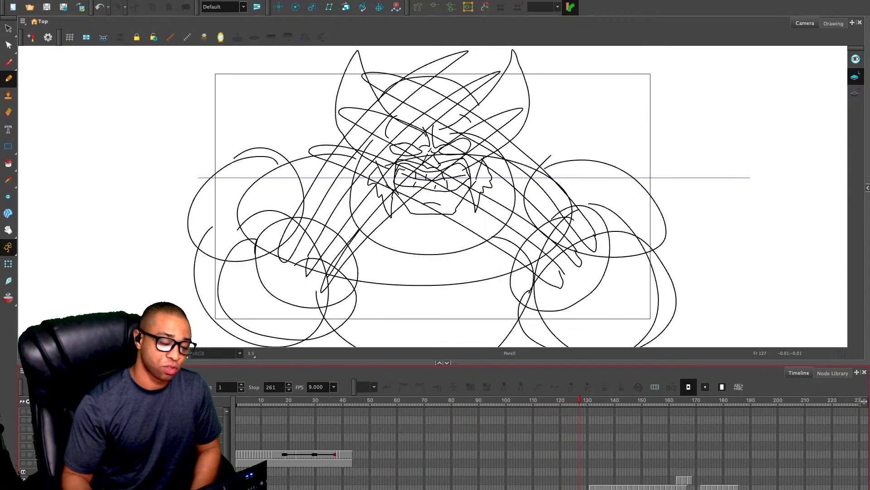
{"action": "key", "text": "period"}
{"action": "key", "text": "period"}
{"action": "key", "text": "period"}
{"action": "key", "text": "period"}
{"action": "key", "text": "period"}
{"action": "key", "text": "period"}
{"action": "key", "text": "period"}
{"action": "key", "text": "period"}
{"action": "key", "text": "period"}
{"action": "key", "text": "period"}
{"action": "key", "text": "period"}
{"action": "key", "text": "period"}
{"action": "key", "text": "period"}
{"action": "key", "text": "period"}
{"action": "key", "text": "period"}
{"action": "key", "text": "period"}
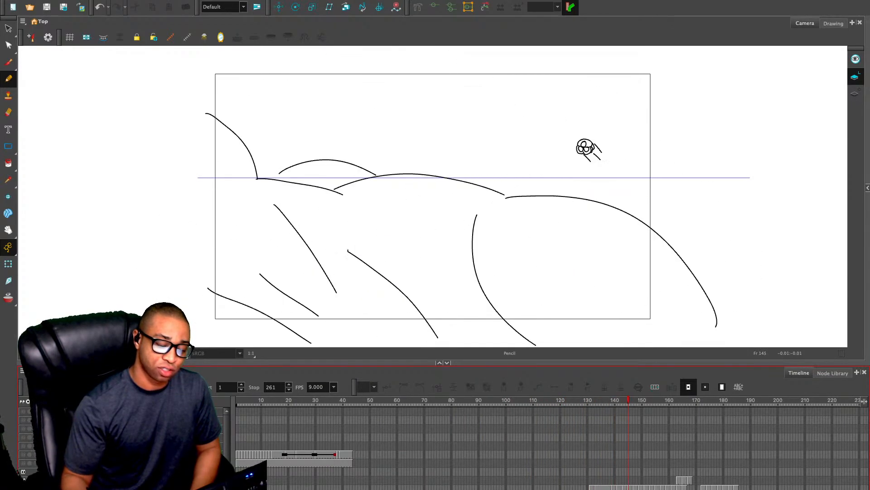
{"action": "key", "text": "period"}
{"action": "key", "text": "period"}
{"action": "key", "text": "period"}
{"action": "key", "text": "period"}
{"action": "key", "text": "period"}
{"action": "key", "text": "period"}
{"action": "key", "text": "period"}
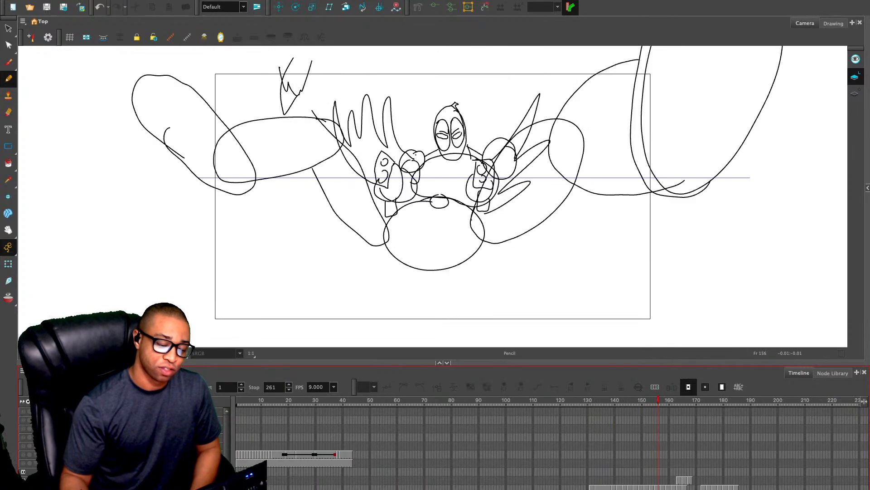
{"action": "key", "text": "period"}
{"action": "key", "text": "period"}
{"action": "key", "text": "period"}
{"action": "key", "text": "period"}
{"action": "key", "text": "period"}
{"action": "key", "text": "period"}
{"action": "key", "text": "period"}
{"action": "key", "text": "period"}
{"action": "key", "text": "period"}
{"action": "key", "text": "period"}
{"action": "key", "text": "period"}
{"action": "key", "text": "period"}
{"action": "key", "text": "period"}
{"action": "key", "text": "period"}
{"action": "key", "text": "period"}
{"action": "key", "text": "period"}
{"action": "key", "text": "period"}
{"action": "key", "text": "period"}
{"action": "key", "text": "period"}
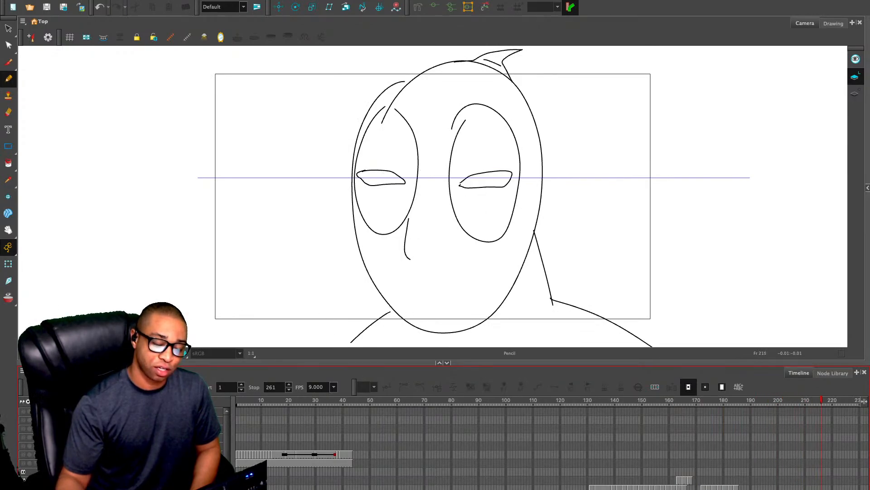
{"action": "left_click_drag", "start_coordinate": [844, 400], "coordinate": [237, 400]}
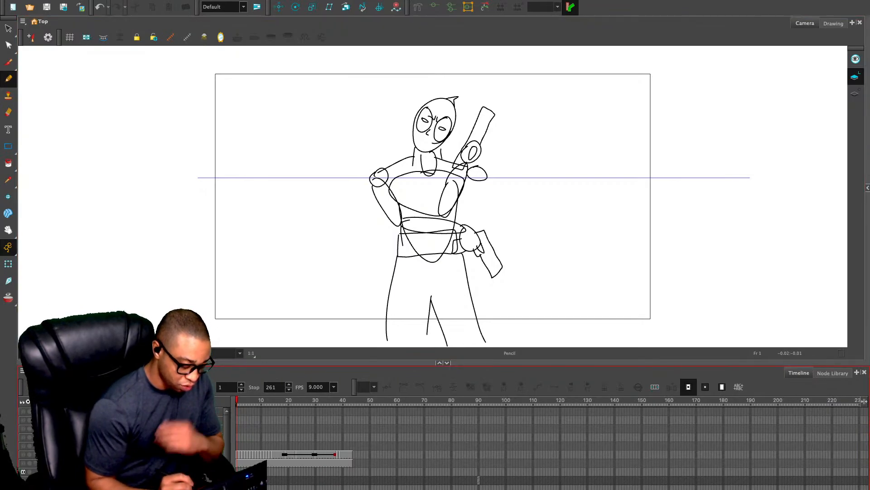
Select the Deadpool outline layer, make it visible again and hide the rough sketch layer
{"action": "left_click", "coordinate": [159, 445]}
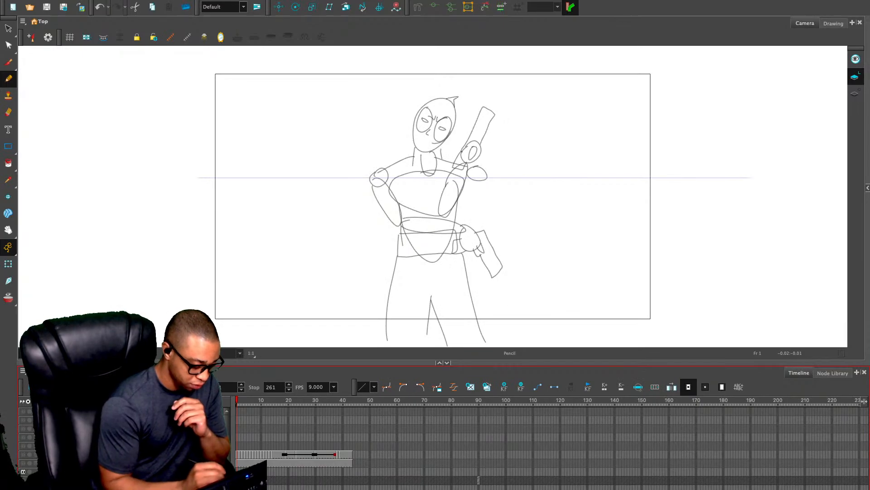
{"action": "left_click", "coordinate": [23, 454]}
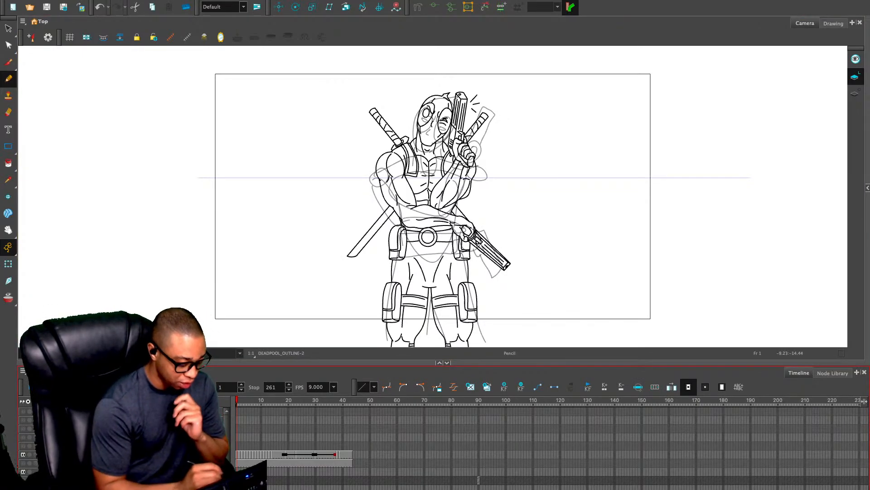
{"action": "left_click", "coordinate": [23, 471]}
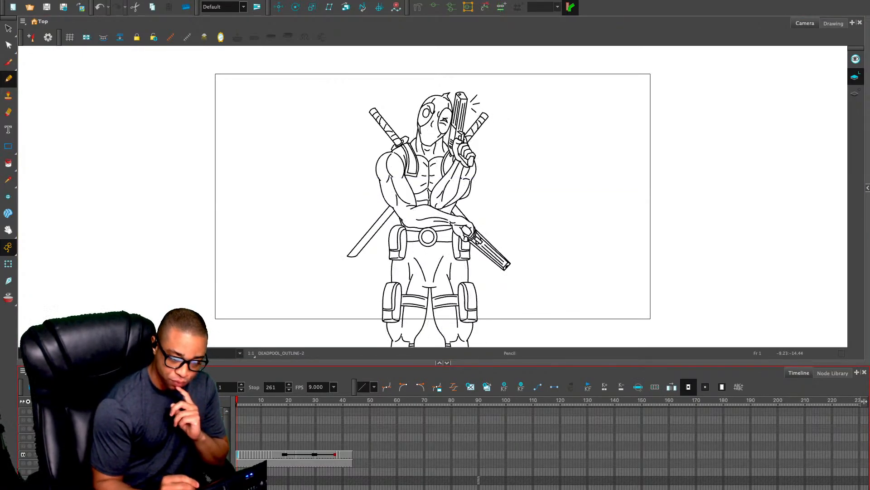
Examine the clean outline drawings frame by frame from frame 1 up to frame 39
{"action": "key", "text": "period"}
{"action": "key", "text": "period"}
{"action": "key", "text": "period"}
{"action": "key", "text": "period"}
{"action": "key", "text": "period"}
{"action": "key", "text": "period"}
{"action": "key", "text": "period"}
{"action": "key", "text": "period"}
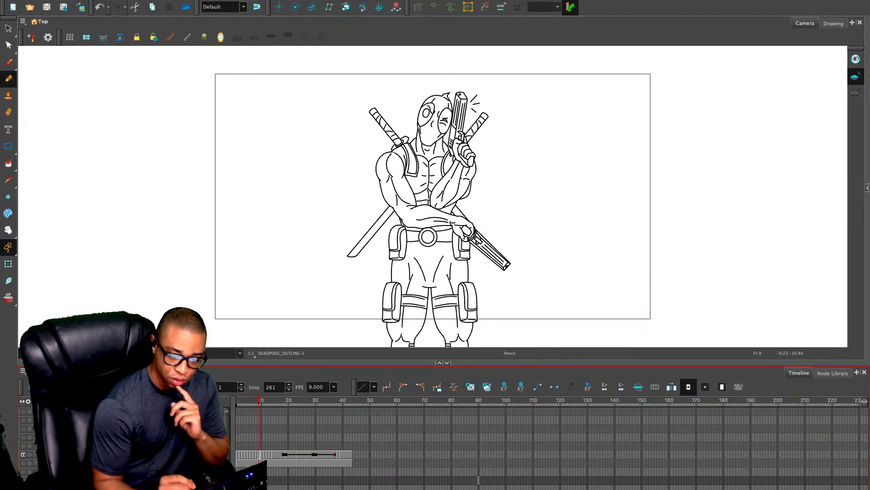
{"action": "key", "text": "period"}
{"action": "key", "text": "period"}
{"action": "key", "text": "period"}
{"action": "key", "text": "comma"}
{"action": "key", "text": "comma"}
{"action": "key", "text": "comma"}
{"action": "key", "text": "comma"}
{"action": "key", "text": "comma"}
{"action": "key", "text": "comma"}
{"action": "key", "text": "comma"}
{"action": "key", "text": "comma"}
{"action": "key", "text": "comma"}
{"action": "key", "text": "comma"}
{"action": "key", "text": "comma"}
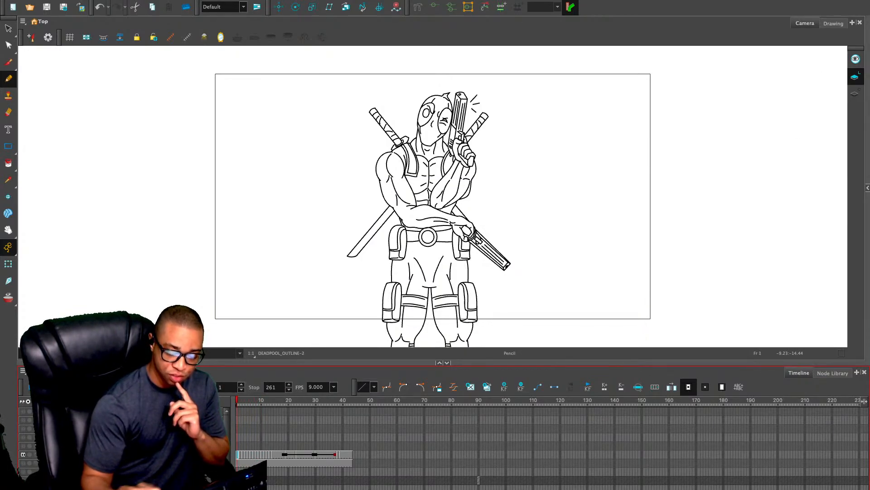
{"action": "key", "text": "space"}
{"action": "mouse_move", "coordinate": [572, 299]}
{"action": "left_mouse_down"}
{"action": "mouse_move", "coordinate": [581, 104]}
{"action": "mouse_move", "coordinate": [566, 162]}
{"action": "mouse_move", "coordinate": [566, 303]}
{"action": "mouse_move", "coordinate": [555, 284]}
{"action": "left_mouse_up"}
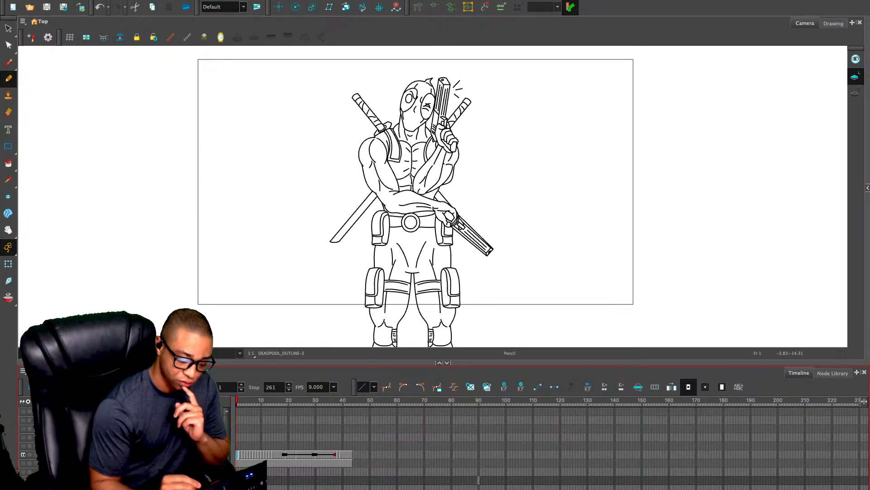
{"action": "key", "text": "period"}
{"action": "key", "text": "period"}
{"action": "key", "text": "period"}
{"action": "key", "text": "period"}
{"action": "key", "text": "period"}
{"action": "key", "text": "period"}
{"action": "key", "text": "period"}
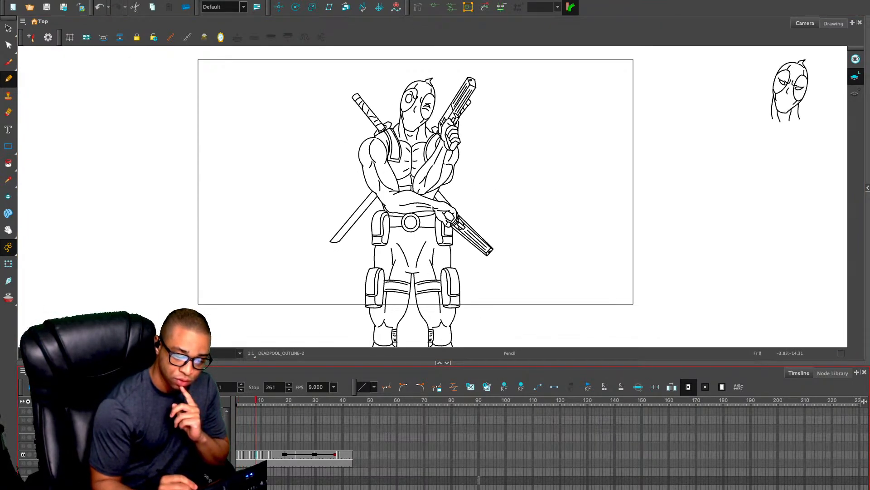
{"action": "key", "text": "period"}
{"action": "key", "text": "period"}
{"action": "key", "text": "period"}
{"action": "key", "text": "period"}
{"action": "key", "text": "period"}
{"action": "key", "text": "period"}
{"action": "key", "text": "period"}
{"action": "key", "text": "period"}
{"action": "key", "text": "period"}
{"action": "key", "text": "period"}
{"action": "key", "text": "period"}
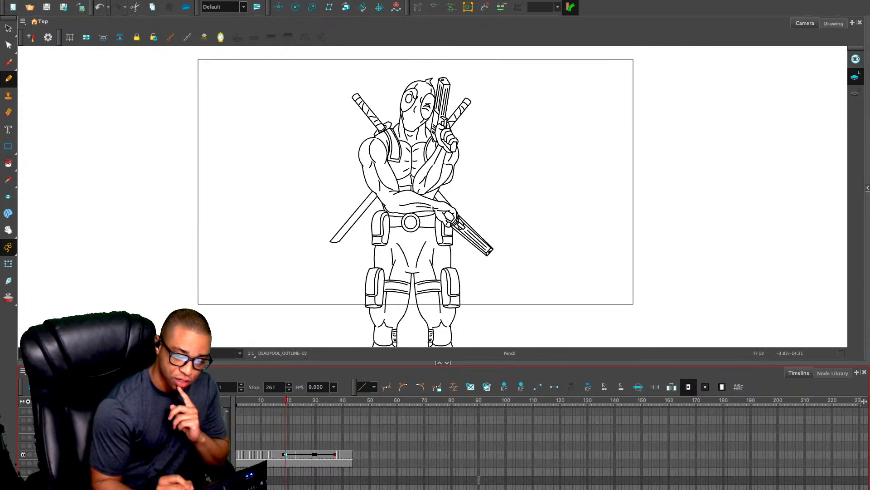
{"action": "key", "text": "period"}
{"action": "key", "text": "period"}
{"action": "key", "text": "period"}
{"action": "key", "text": "period"}
{"action": "key", "text": "period"}
{"action": "key", "text": "period"}
{"action": "key", "text": "period"}
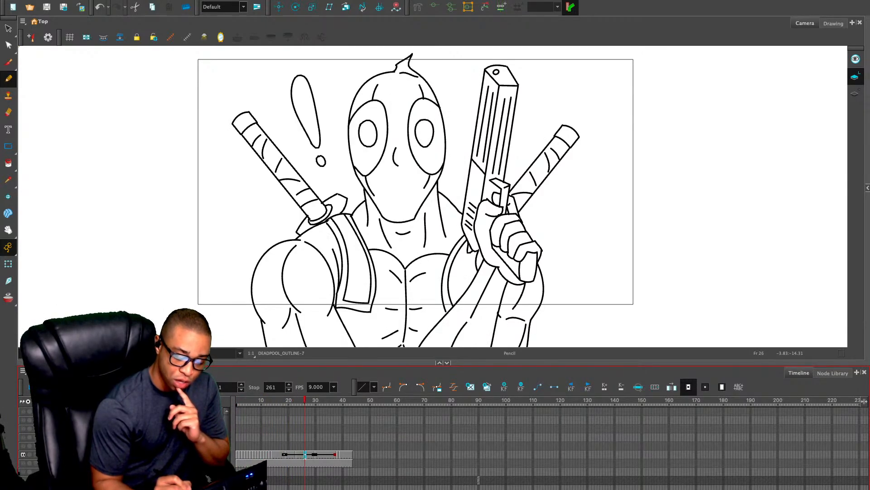
{"action": "key", "text": "period"}
{"action": "key", "text": "period"}
{"action": "key", "text": "period"}
{"action": "key", "text": "period"}
{"action": "key", "text": "period"}
{"action": "key", "text": "period"}
{"action": "key", "text": "period"}
{"action": "key", "text": "period"}
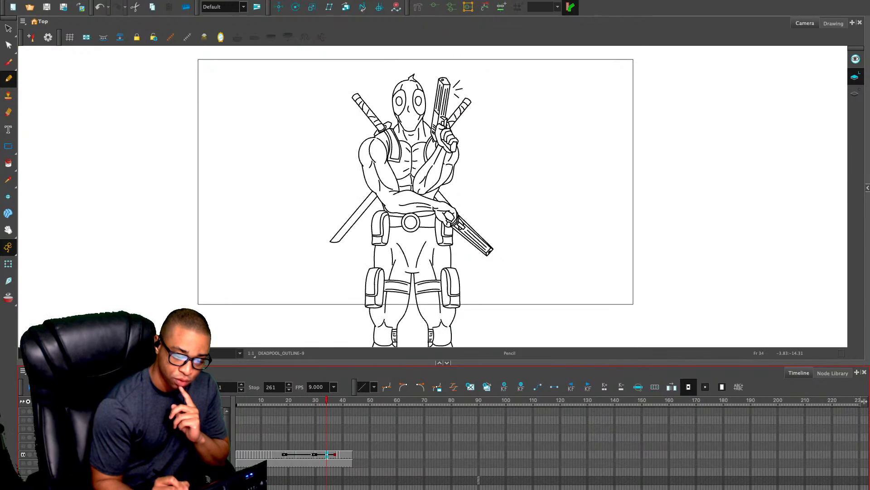
{"action": "key", "text": "period"}
{"action": "key", "text": "period"}
{"action": "key", "text": "period"}
{"action": "key", "text": "period"}
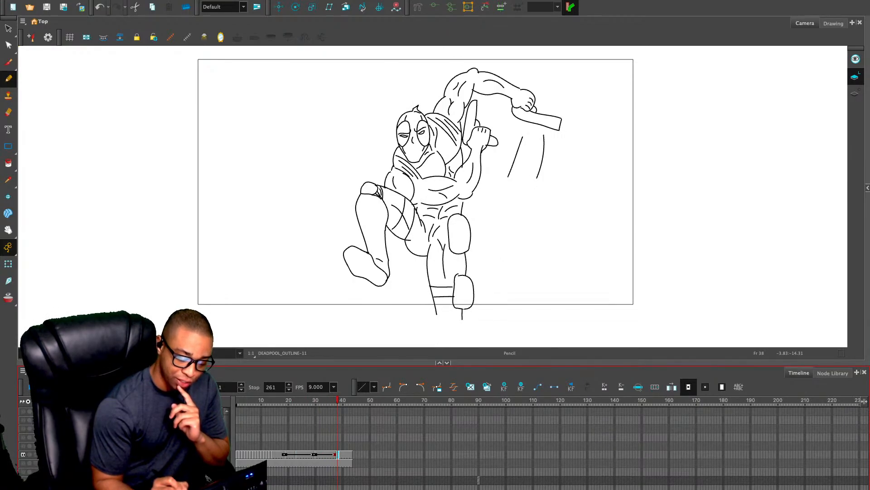
{"action": "key", "text": "period"}
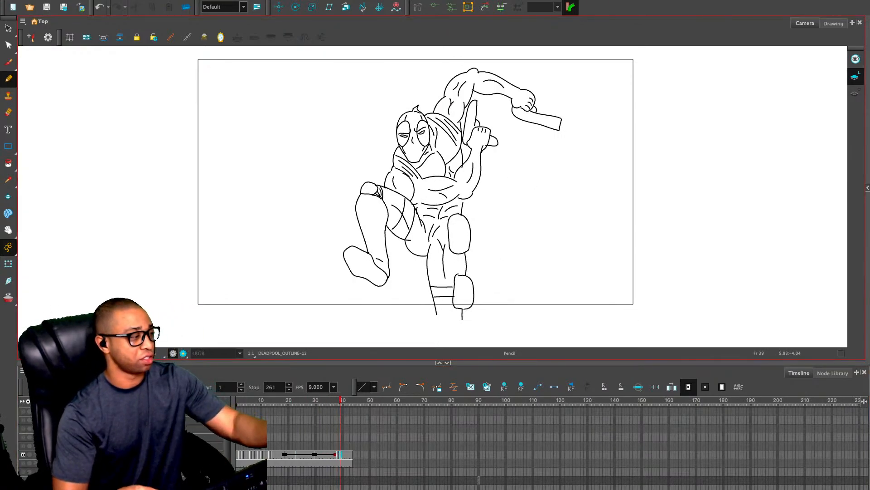
{"action": "key", "text": "2"}
{"action": "key", "text": "2"}
{"action": "key", "text": "2"}
{"action": "key", "text": "1"}
{"action": "key", "text": "1"}
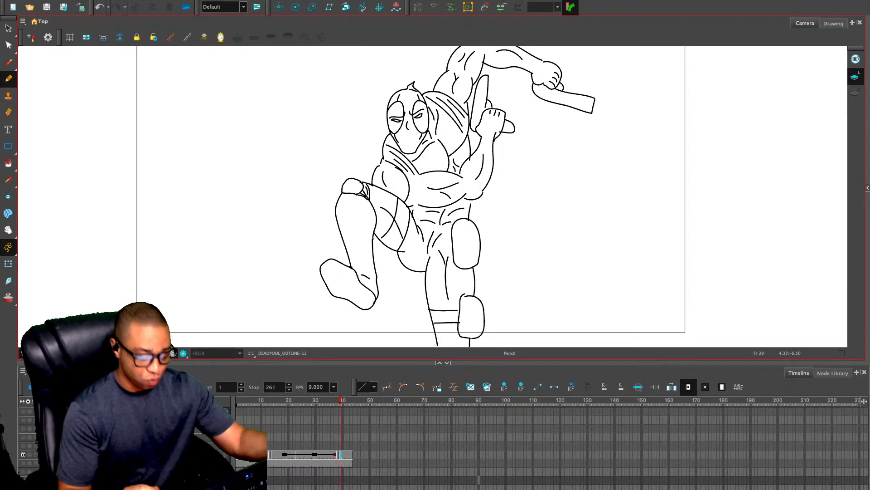
Select frame 40 of the Deadpool outline layer and enlarge the camera view by collapsing the timeline
{"action": "left_click", "coordinate": [343, 455]}
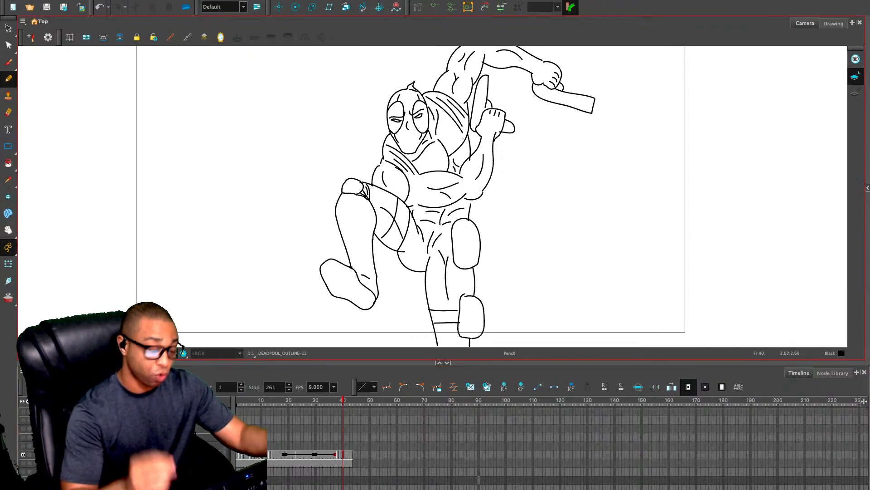
{"action": "key", "text": "2"}
{"action": "key", "text": "1"}
{"action": "key", "text": "1"}
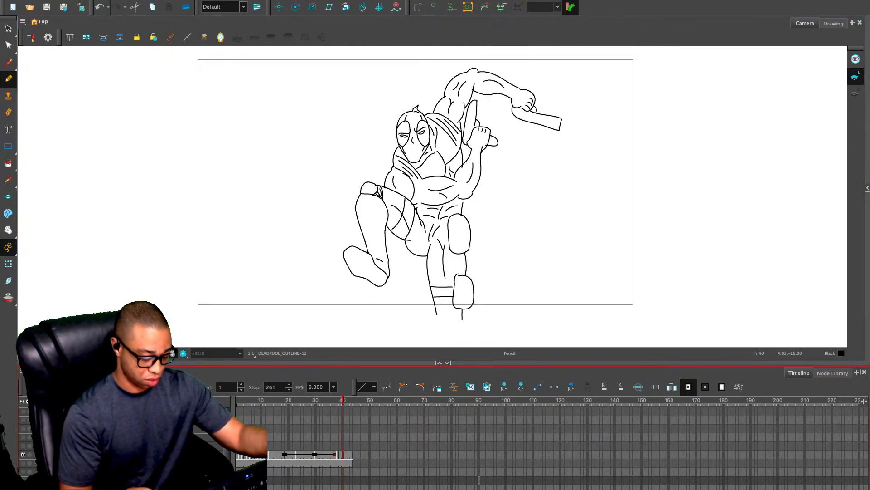
{"action": "key", "text": "grave"}
{"action": "key", "text": "2"}
{"action": "key", "text": "2"}
{"action": "key", "text": "2"}
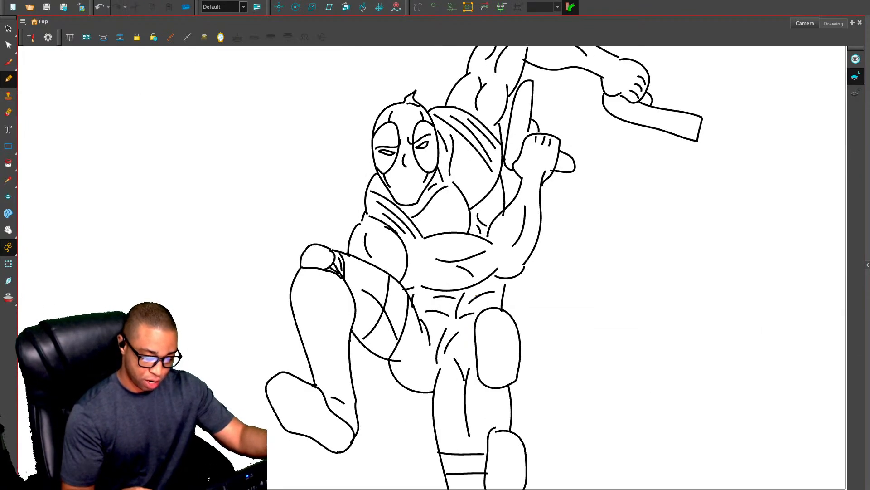
Go back to the standing crossed-arms drawing and add the short curved vest line below the shoulder strap, beside the upper arm
{"action": "key", "text": "comma"}
{"action": "key", "text": "comma"}
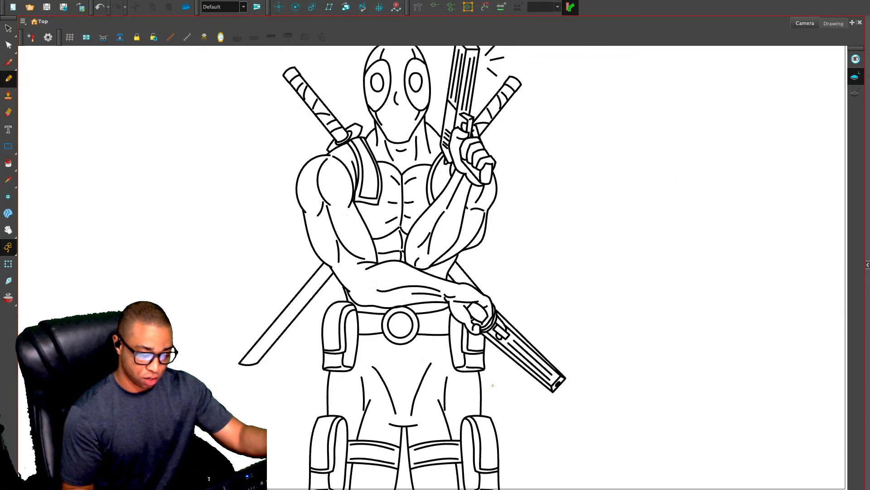
{"action": "key", "text": "1"}
{"action": "key", "text": "2"}
{"action": "key", "text": "2"}
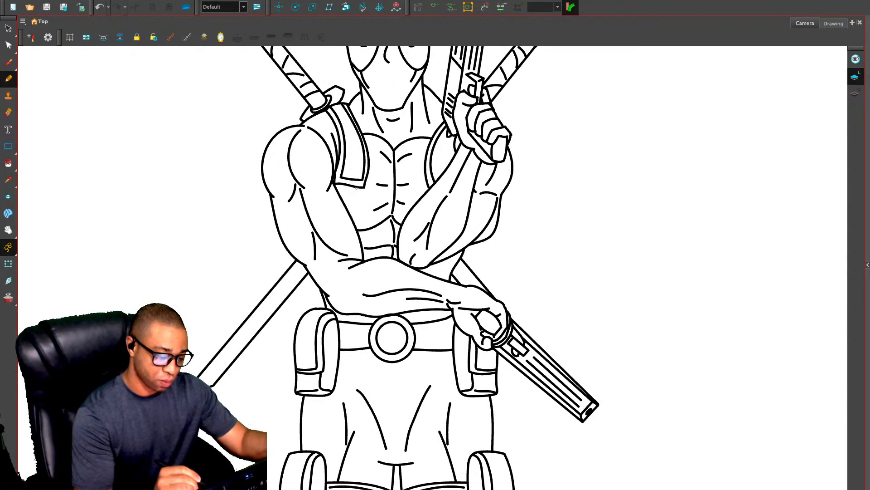
{"action": "left_click_drag", "start_coordinate": [359, 188], "coordinate": [346, 210]}
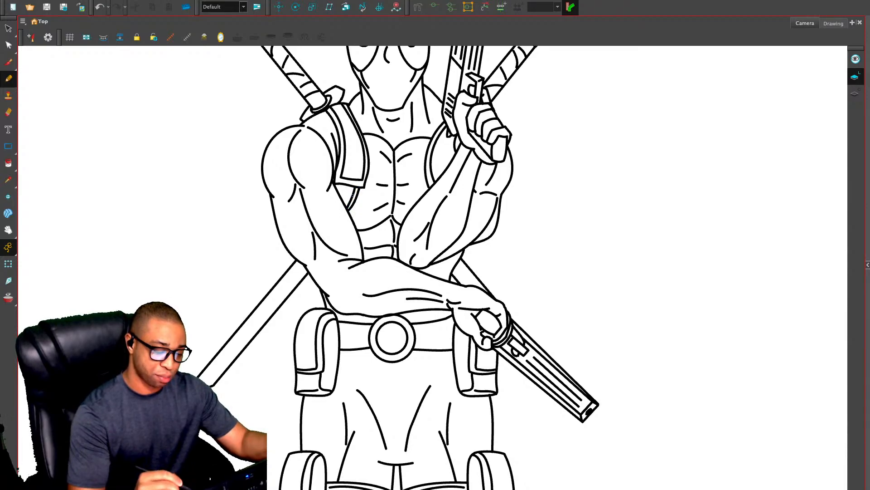
Copy the new short vest line and paste it at the same spot in the head-tilt drawing
{"action": "key", "text": "1"}
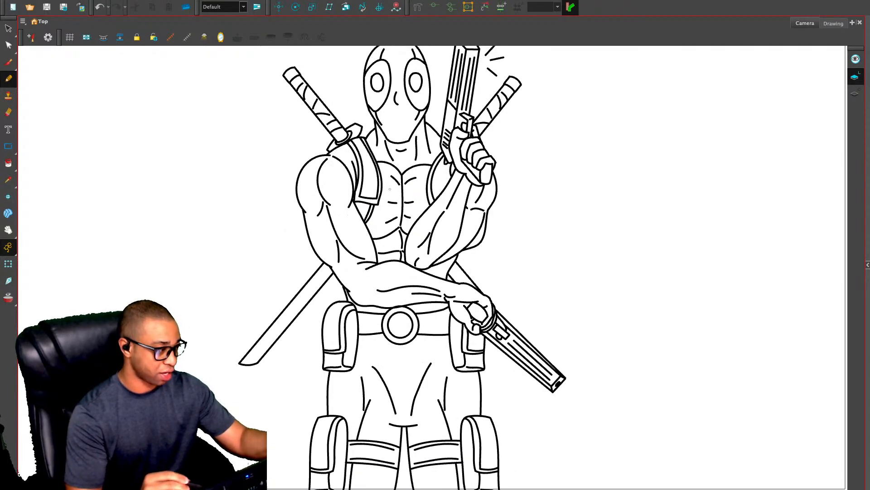
{"action": "key", "text": "alt+s"}
{"action": "left_click", "coordinate": [369, 213]}
{"action": "key", "text": "ctrl+x"}
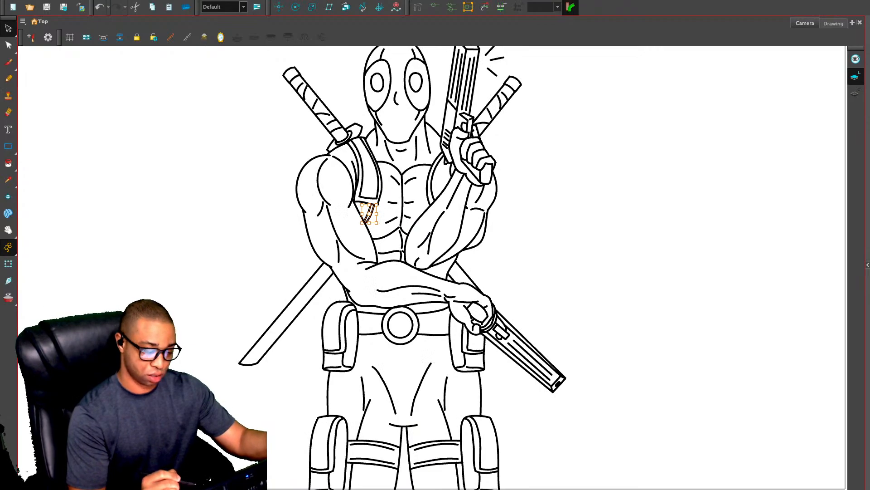
{"action": "key", "text": "2"}
{"action": "key", "text": "2"}
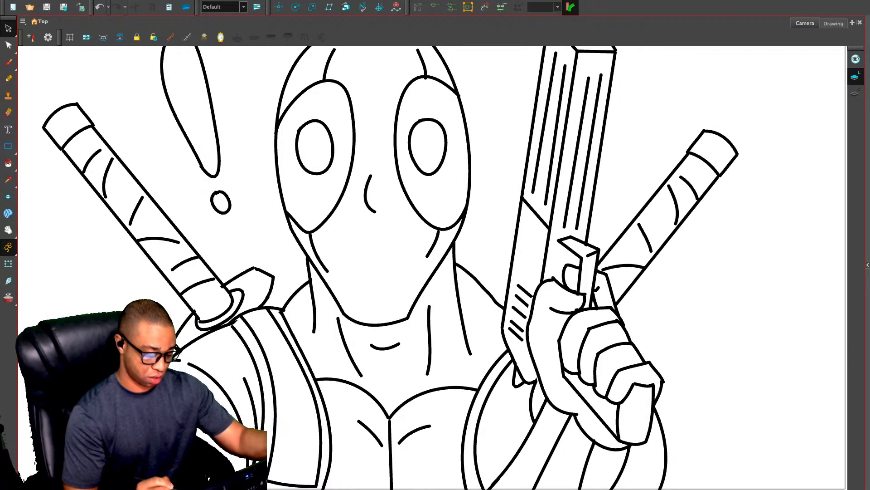
{"action": "key", "text": "g"}
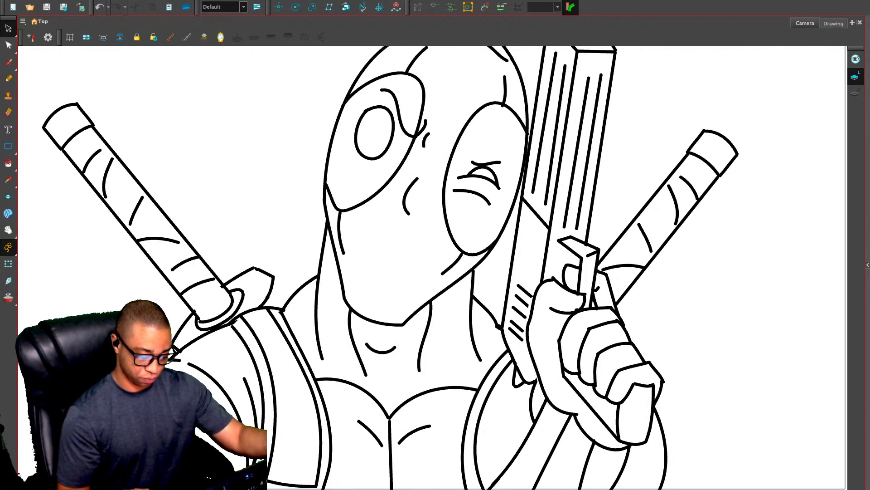
{"action": "key", "text": "1"}
{"action": "key", "text": "1"}
{"action": "key", "text": "ctrl+v"}
{"action": "key", "text": "Escape"}
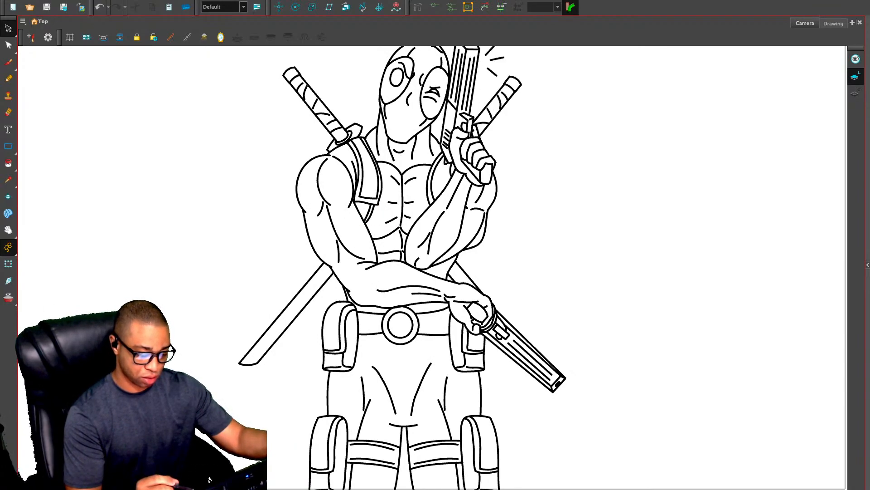
Paste the vest line into the following drawing as well and flip between the drawings to compare them
{"action": "key", "text": "g"}
{"action": "key", "text": "ctrl+v"}
{"action": "key", "text": "f"}
{"action": "key", "text": "g"}
{"action": "key", "text": "f"}
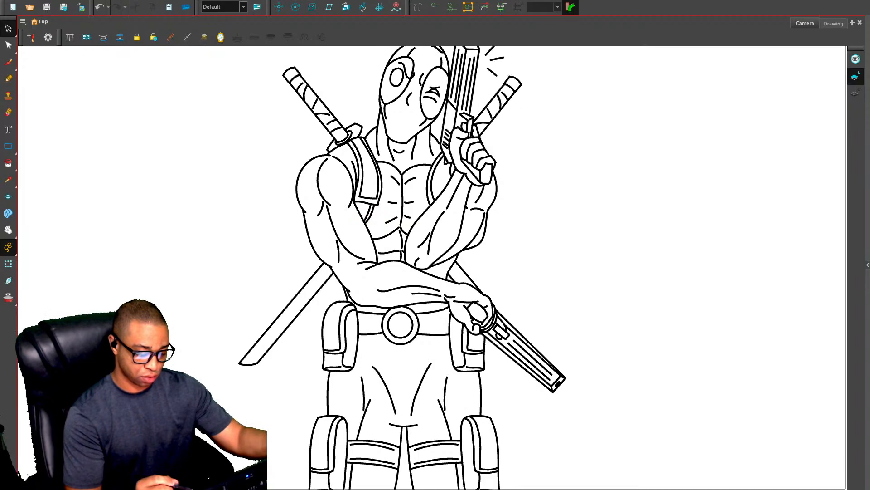
Bring back the timeline, shorten it to enlarge the camera view, and fit the standing figure in view
{"action": "key", "text": "1"}
{"action": "key", "text": "1"}
{"action": "key", "text": "2"}
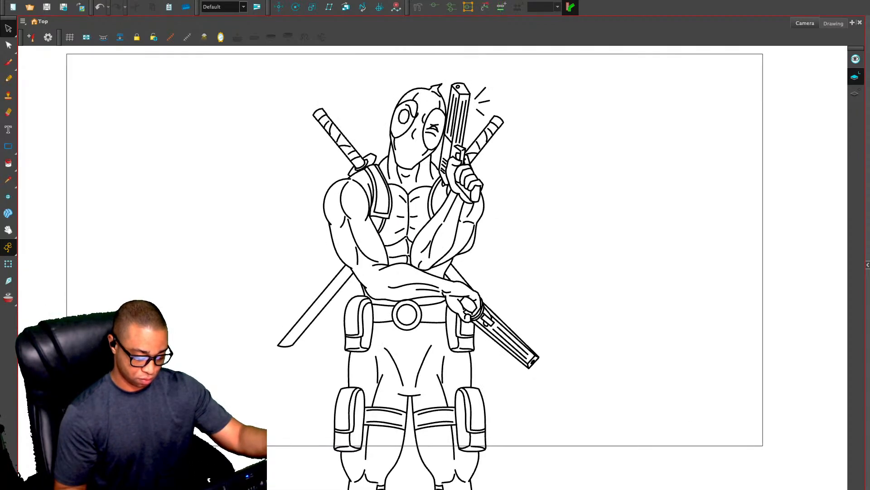
{"action": "left_click", "coordinate": [440, 489]}
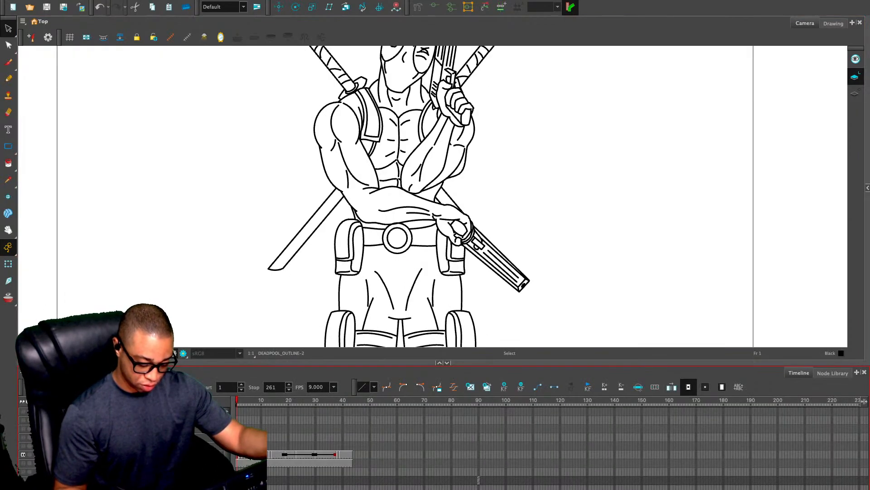
{"action": "mouse_move", "coordinate": [617, 237]}
{"action": "left_mouse_down"}
{"action": "mouse_move", "coordinate": [628, 315]}
{"action": "mouse_move", "coordinate": [635, 309]}
{"action": "left_mouse_up"}
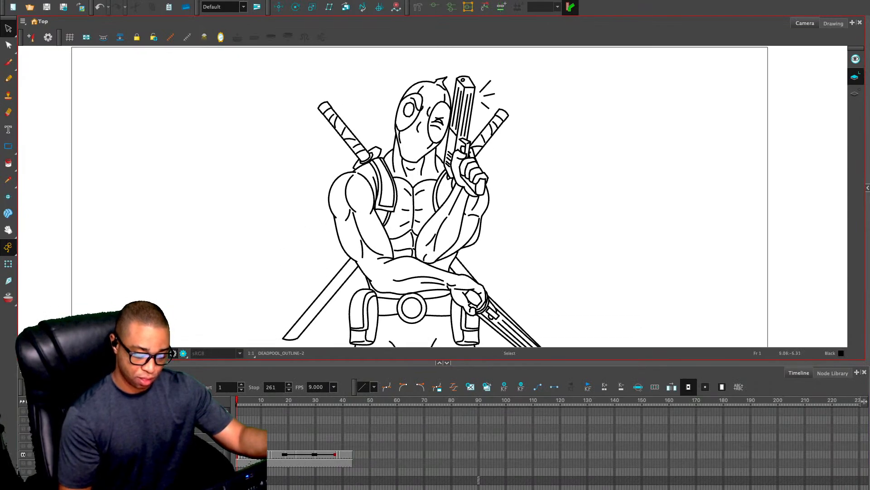
{"action": "left_click_drag", "start_coordinate": [631, 363], "coordinate": [630, 421]}
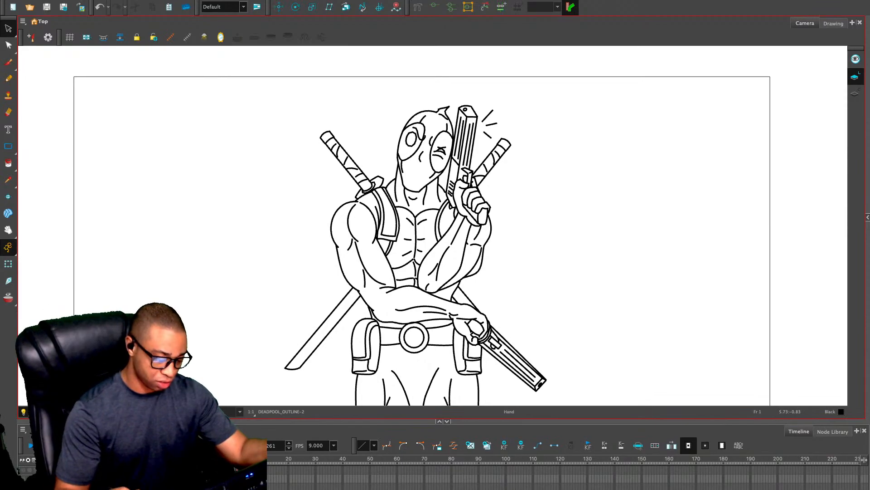
{"action": "left_click_drag", "start_coordinate": [546, 286], "coordinate": [556, 244]}
{"action": "key", "text": "1"}
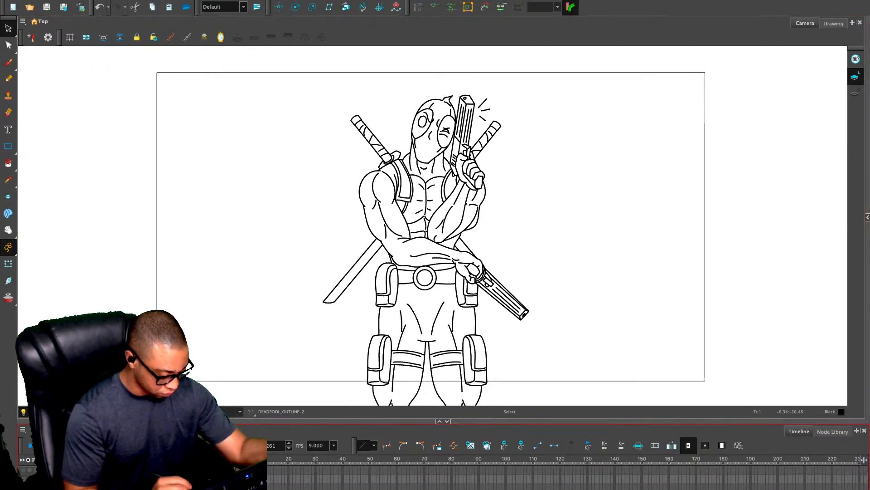
Go to empty frame 44 of the outline layer with the Pencil active and turn on onion skin
{"action": "left_click_drag", "start_coordinate": [242, 459], "coordinate": [349, 459]}
{"action": "key", "text": "alt+x"}
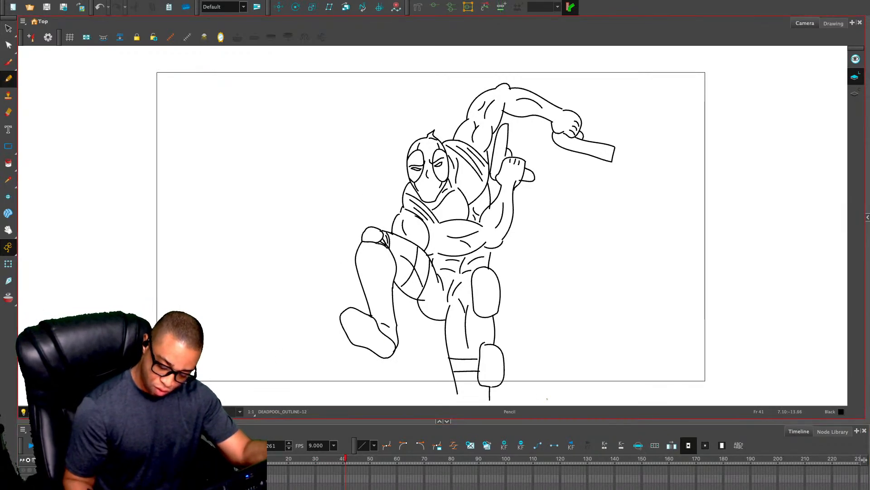
{"action": "scroll", "coordinate": [464, 480], "scroll_direction": "down", "scroll_amount": 3}
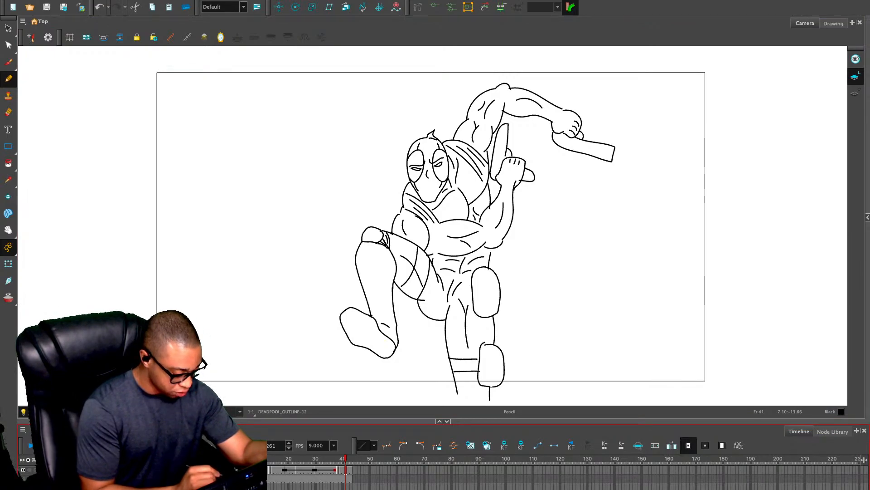
{"action": "left_click", "coordinate": [354, 470]}
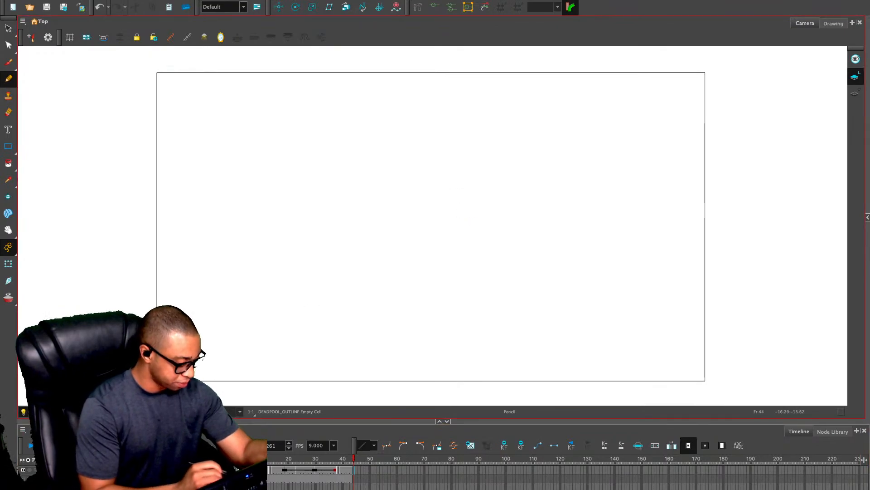
{"action": "key", "text": "alt+o"}
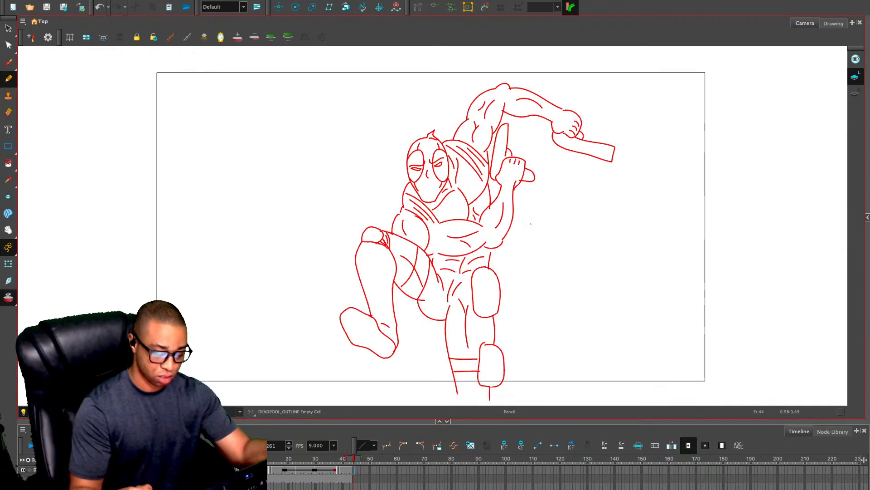
{"action": "key", "text": "2"}
{"action": "key", "text": "2"}
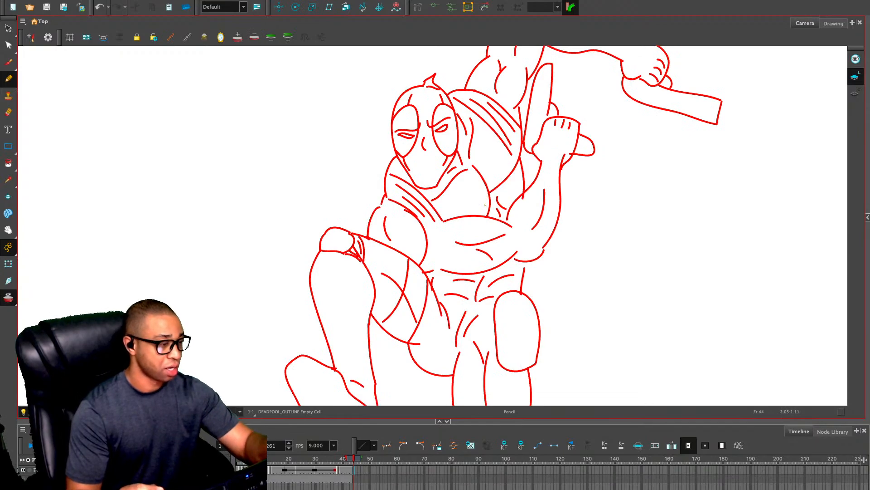
Remove the previous and next drawings from the onion skin range, and add them back
{"action": "left_click", "coordinate": [254, 37]}
{"action": "left_click", "coordinate": [254, 38]}
{"action": "left_click", "coordinate": [272, 37]}
{"action": "left_click", "coordinate": [271, 37]}
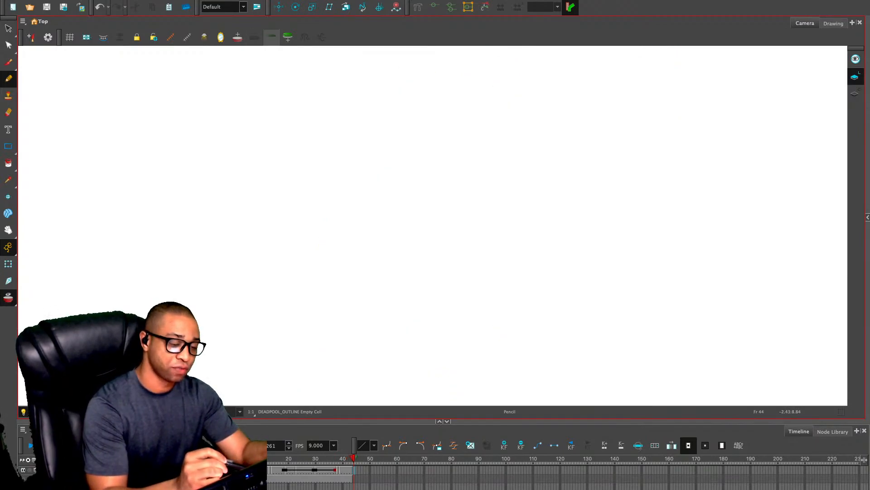
{"action": "left_click", "coordinate": [288, 38]}
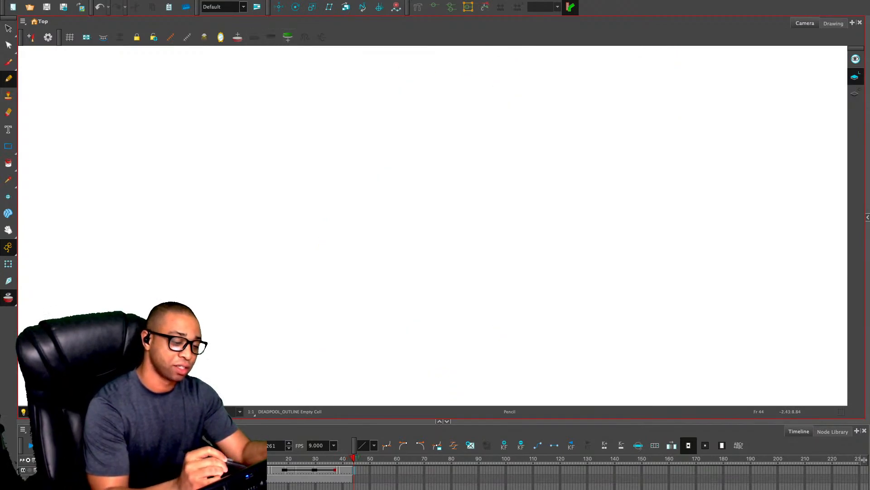
{"action": "left_click", "coordinate": [237, 37]}
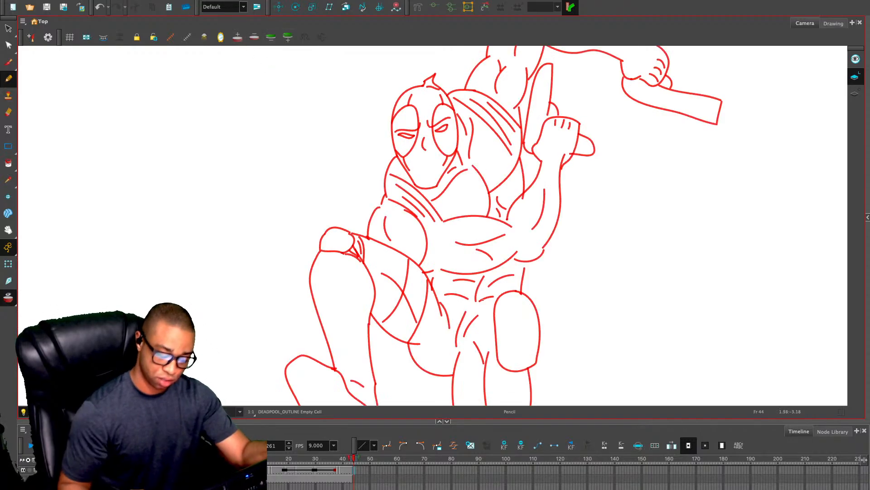
Draw the bent arm's shoulder and upper-arm contours in black over the onion skin, below the head
{"action": "left_click", "coordinate": [447, 421]}
{"action": "key", "text": "2"}
{"action": "left_click_drag", "start_coordinate": [424, 78], "coordinate": [399, 136]}
{"action": "key", "text": "2"}
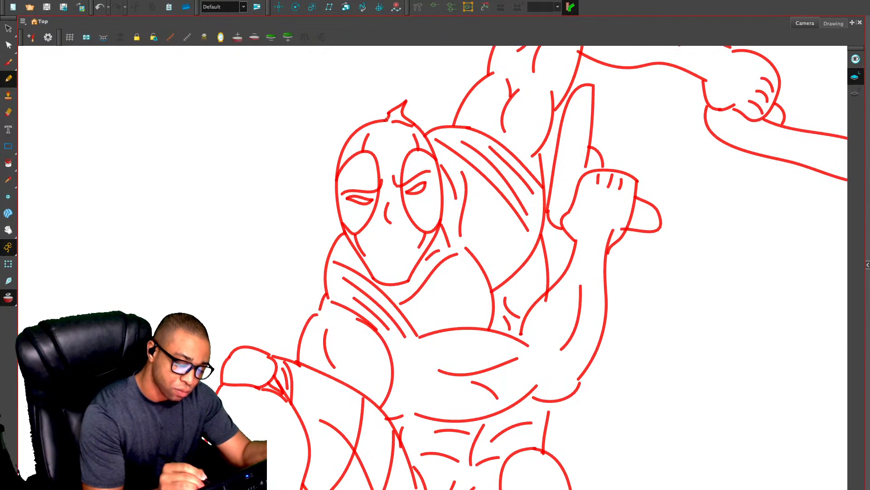
{"action": "left_click", "coordinate": [386, 119]}
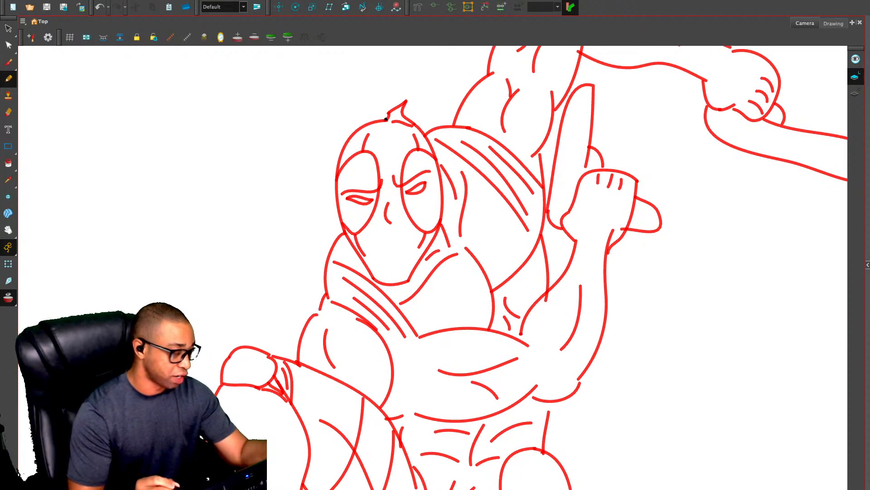
{"action": "key", "text": "ctrl+z"}
{"action": "mouse_move", "coordinate": [344, 230]}
{"action": "left_mouse_down"}
{"action": "mouse_move", "coordinate": [328, 257]}
{"action": "mouse_move", "coordinate": [329, 310]}
{"action": "mouse_move", "coordinate": [322, 298]}
{"action": "mouse_move", "coordinate": [301, 333]}
{"action": "mouse_move", "coordinate": [297, 370]}
{"action": "left_mouse_up"}
{"action": "mouse_move", "coordinate": [332, 322]}
{"action": "left_mouse_down"}
{"action": "mouse_move", "coordinate": [344, 396]}
{"action": "mouse_move", "coordinate": [350, 319]}
{"action": "mouse_move", "coordinate": [400, 365]}
{"action": "mouse_move", "coordinate": [386, 425]}
{"action": "left_mouse_up"}
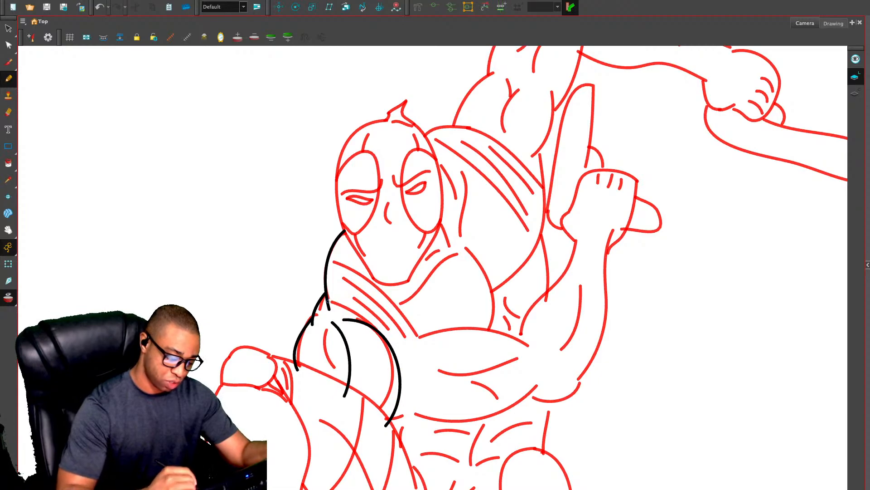
Draw the two long curved edges of the strap wrapping over the shoulder, below the chin
{"action": "mouse_move", "coordinate": [327, 300]}
{"action": "left_mouse_down"}
{"action": "mouse_move", "coordinate": [358, 308]}
{"action": "mouse_move", "coordinate": [386, 339]}
{"action": "left_mouse_up"}
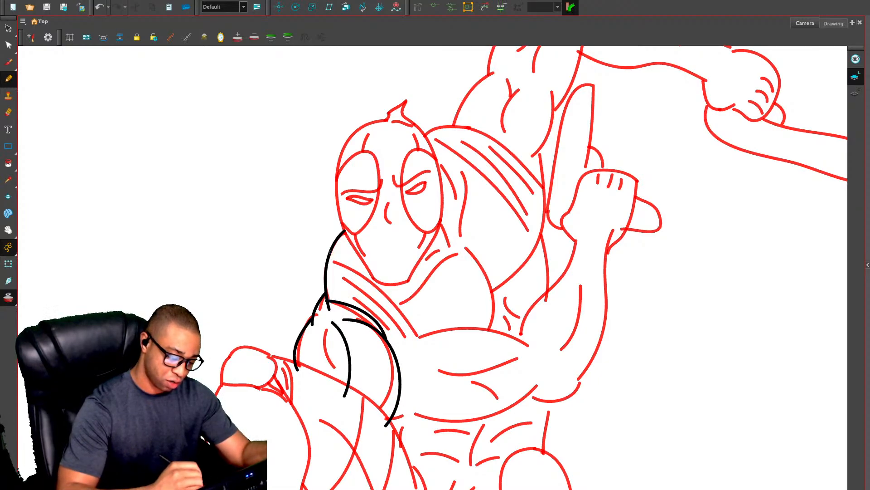
{"action": "mouse_move", "coordinate": [332, 252]}
{"action": "left_mouse_down"}
{"action": "mouse_move", "coordinate": [383, 285]}
{"action": "mouse_move", "coordinate": [407, 330]}
{"action": "mouse_move", "coordinate": [401, 377]}
{"action": "left_mouse_up"}
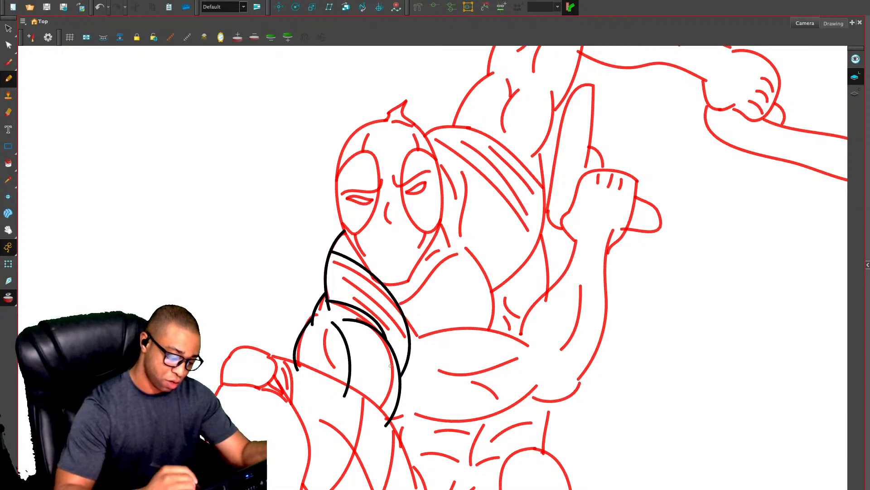
{"action": "key", "text": "alt+s"}
{"action": "left_click", "coordinate": [367, 314]}
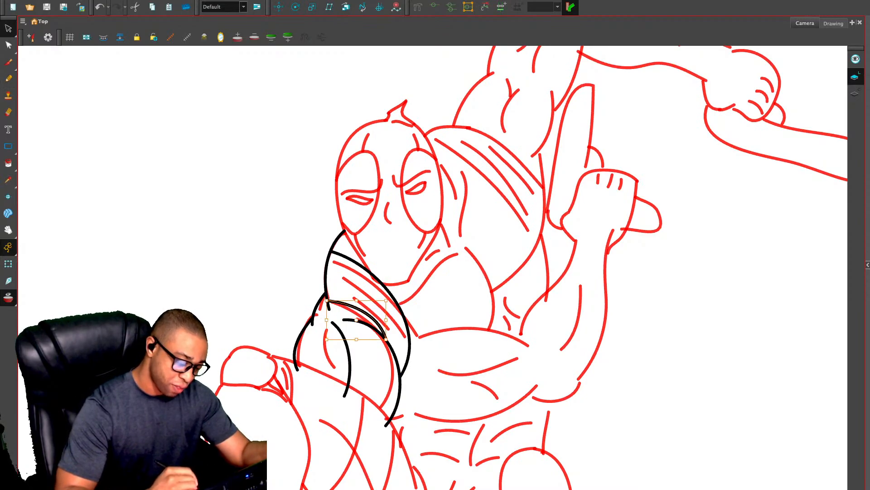
{"action": "key", "text": "Escape"}
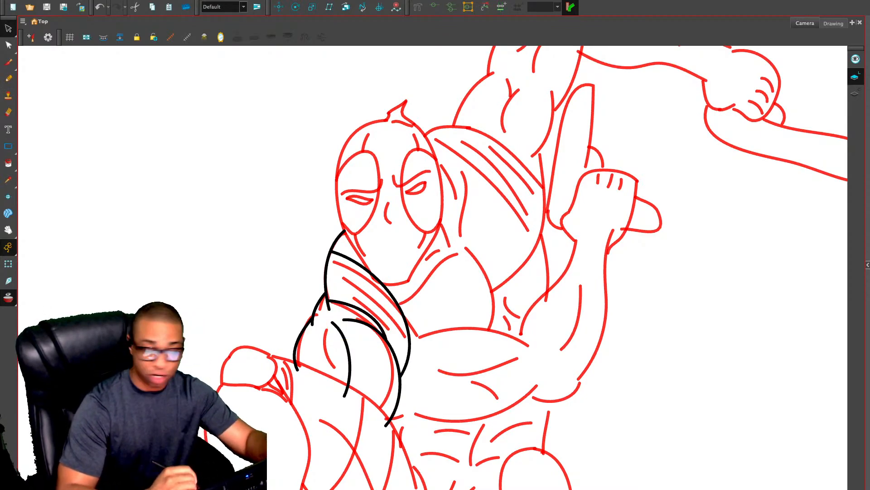
Draw parallel inner edges along both curved strap lines over the bent arm's shoulder and check them without the onion skin
{"action": "key", "text": "alt+slash"}
{"action": "mouse_move", "coordinate": [328, 290]}
{"action": "left_mouse_down"}
{"action": "mouse_move", "coordinate": [378, 310]}
{"action": "mouse_move", "coordinate": [389, 344]}
{"action": "left_mouse_up"}
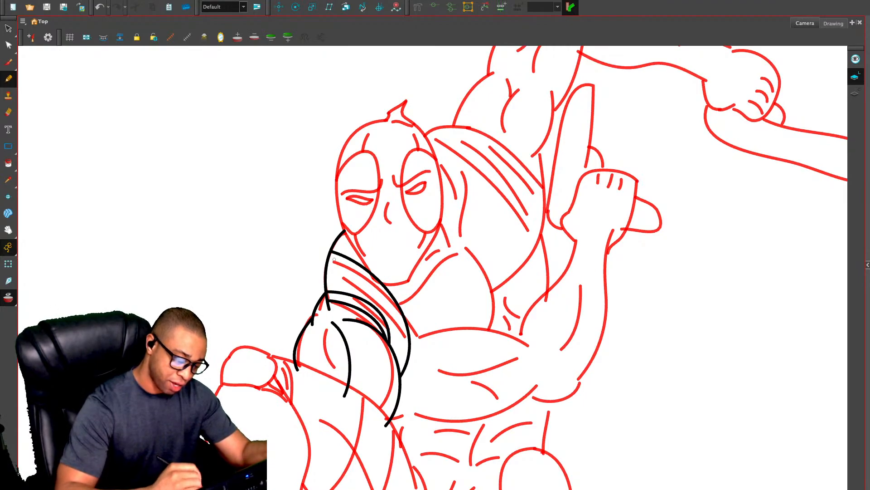
{"action": "mouse_move", "coordinate": [331, 257]}
{"action": "left_mouse_down"}
{"action": "mouse_move", "coordinate": [370, 281]}
{"action": "mouse_move", "coordinate": [397, 337]}
{"action": "left_mouse_up"}
{"action": "key", "text": "ctrl+z"}
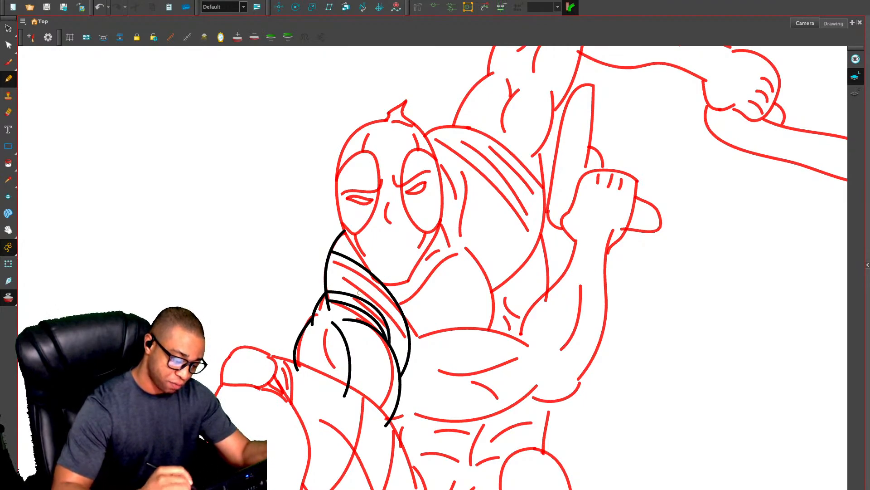
{"action": "left_click_drag", "start_coordinate": [328, 256], "coordinate": [379, 287]}
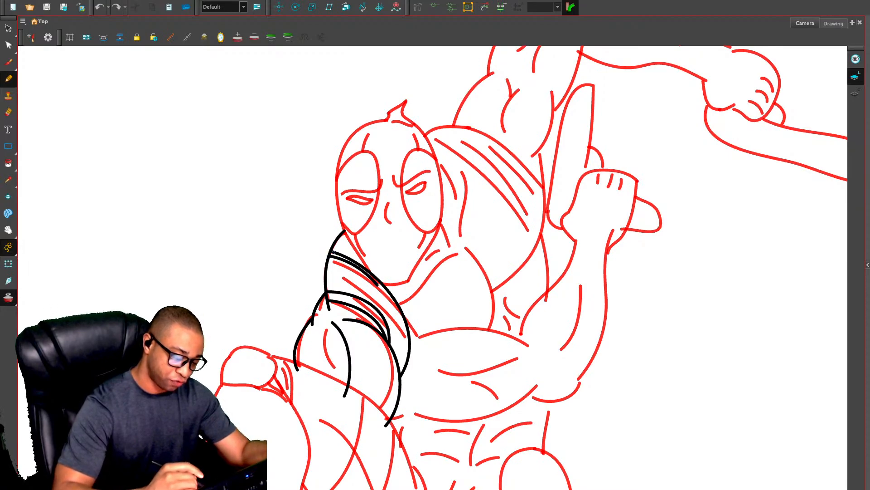
{"action": "key", "text": "ctrl+z"}
{"action": "mouse_move", "coordinate": [329, 255]}
{"action": "left_mouse_down"}
{"action": "mouse_move", "coordinate": [382, 292]}
{"action": "mouse_move", "coordinate": [398, 316]}
{"action": "mouse_move", "coordinate": [398, 363]}
{"action": "left_mouse_up"}
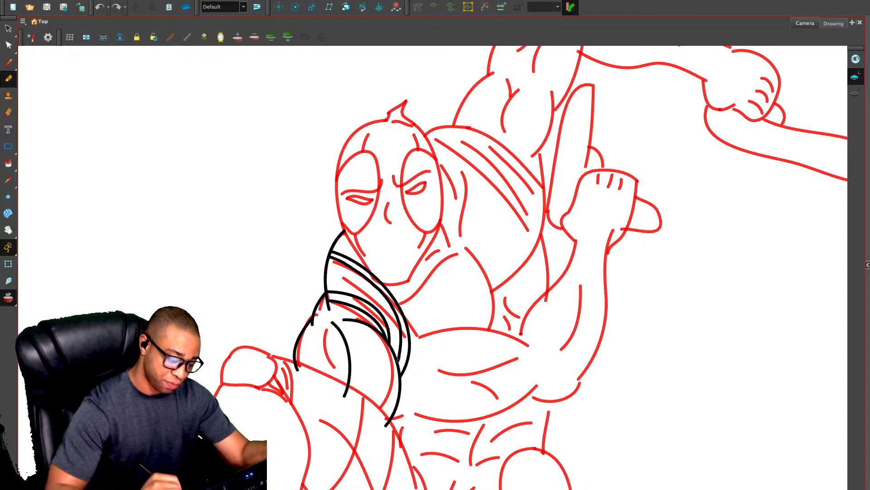
{"action": "key", "text": "alt+o"}
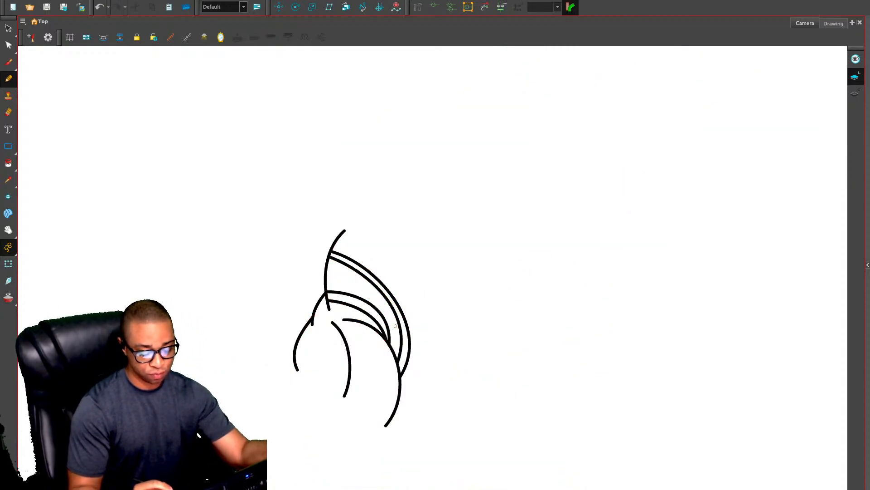
{"action": "key", "text": "alt+o"}
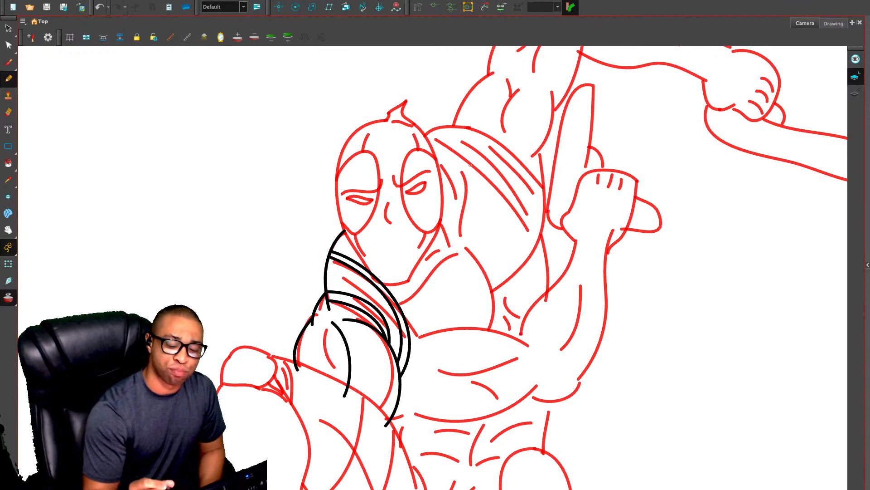
Draw the raised arm's shoulder, upper-arm and elbow contours with their muscle creases over the onion skin
{"action": "left_click_drag", "start_coordinate": [460, 215], "coordinate": [418, 333]}
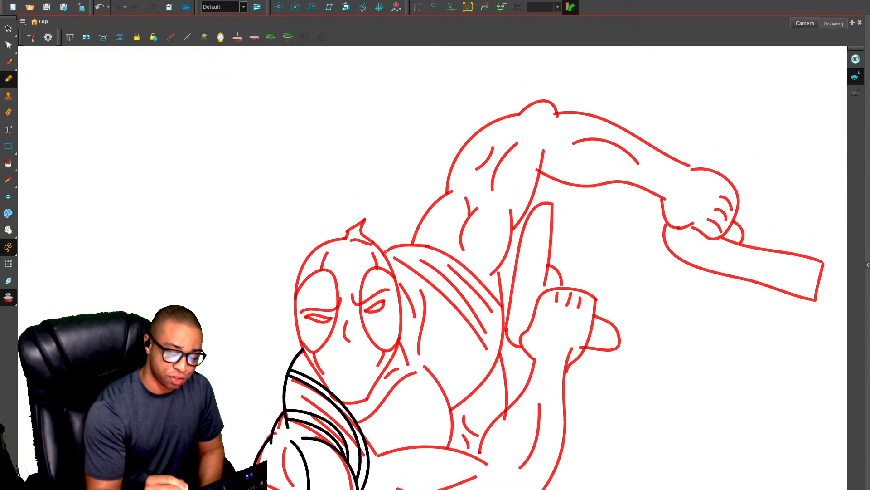
{"action": "mouse_move", "coordinate": [385, 252]}
{"action": "left_mouse_down"}
{"action": "mouse_move", "coordinate": [442, 234]}
{"action": "mouse_move", "coordinate": [433, 192]}
{"action": "mouse_move", "coordinate": [455, 189]}
{"action": "left_mouse_up"}
{"action": "left_click_drag", "start_coordinate": [511, 209], "coordinate": [493, 287]}
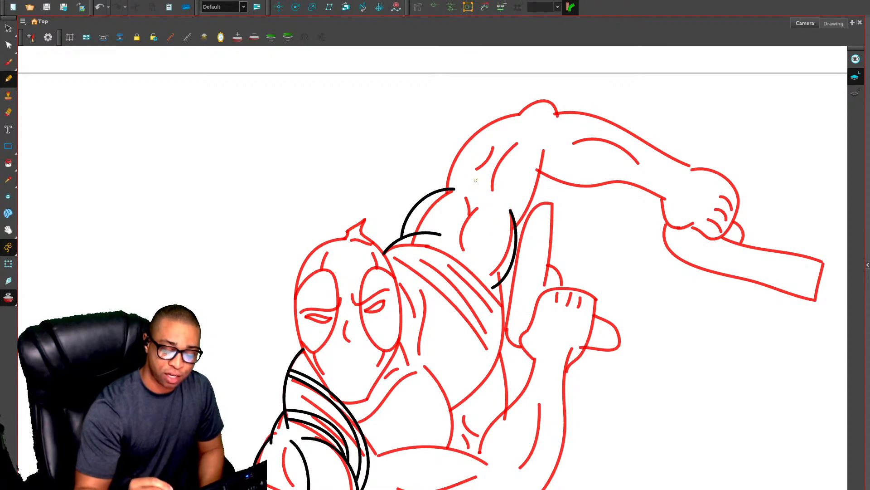
{"action": "mouse_move", "coordinate": [482, 204]}
{"action": "left_mouse_down"}
{"action": "mouse_move", "coordinate": [464, 251]}
{"action": "mouse_move", "coordinate": [473, 198]}
{"action": "mouse_move", "coordinate": [472, 221]}
{"action": "mouse_move", "coordinate": [481, 216]}
{"action": "left_mouse_up"}
{"action": "key", "text": "ctrl+z"}
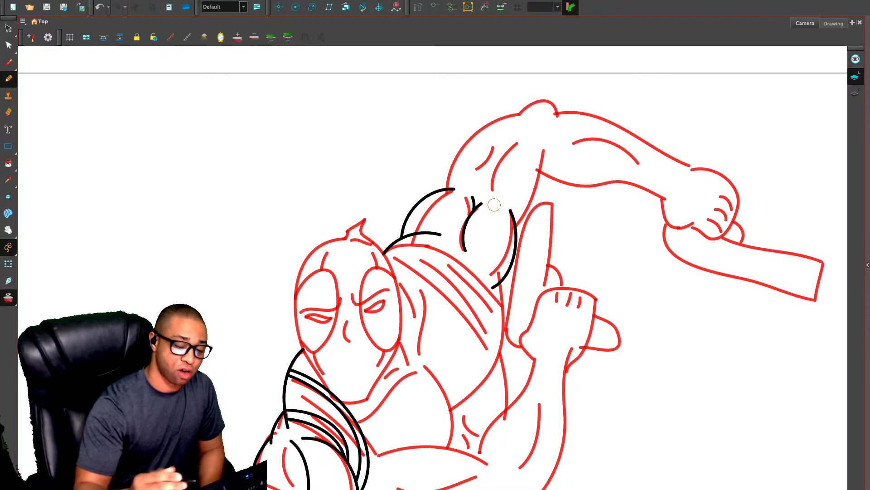
{"action": "mouse_move", "coordinate": [433, 193]}
{"action": "left_mouse_down"}
{"action": "mouse_move", "coordinate": [459, 144]}
{"action": "mouse_move", "coordinate": [527, 111]}
{"action": "mouse_move", "coordinate": [569, 109]}
{"action": "mouse_move", "coordinate": [572, 124]}
{"action": "mouse_move", "coordinate": [547, 138]}
{"action": "mouse_move", "coordinate": [535, 211]}
{"action": "mouse_move", "coordinate": [511, 232]}
{"action": "left_mouse_up"}
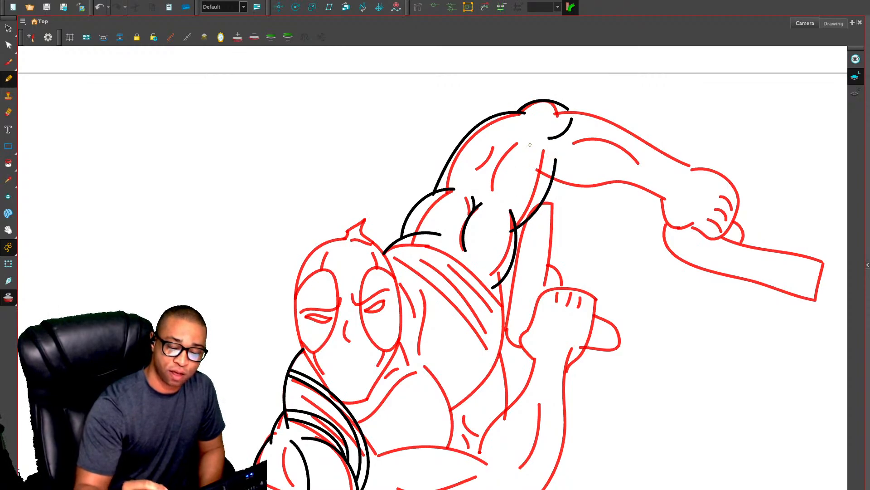
{"action": "mouse_move", "coordinate": [529, 144]}
{"action": "left_mouse_down"}
{"action": "mouse_move", "coordinate": [508, 196]}
{"action": "mouse_move", "coordinate": [501, 174]}
{"action": "left_mouse_up"}
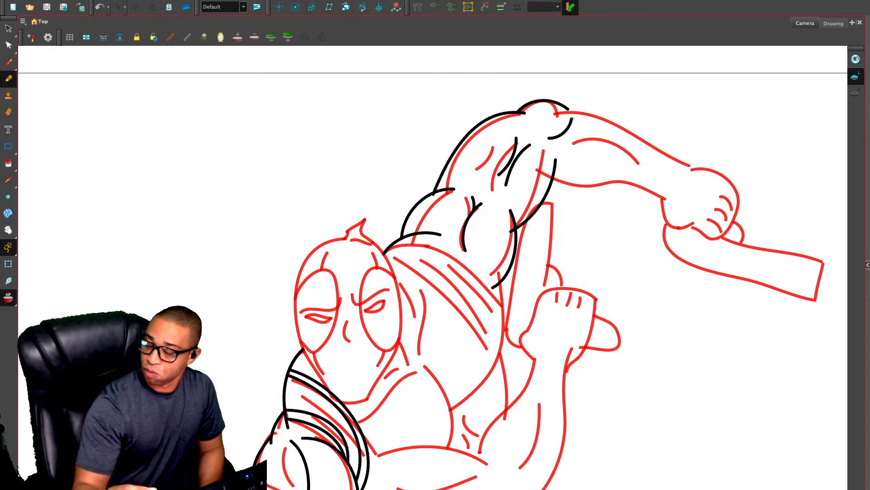
Draw the raised forearm's upper and lower edges from elbow to wrist, plus the short wrist and muscle creases
{"action": "mouse_move", "coordinate": [556, 174]}
{"action": "left_mouse_down"}
{"action": "mouse_move", "coordinate": [570, 189]}
{"action": "mouse_move", "coordinate": [624, 189]}
{"action": "mouse_move", "coordinate": [672, 204]}
{"action": "left_mouse_up"}
{"action": "mouse_move", "coordinate": [567, 107]}
{"action": "left_mouse_down"}
{"action": "mouse_move", "coordinate": [653, 139]}
{"action": "mouse_move", "coordinate": [692, 173]}
{"action": "mouse_move", "coordinate": [686, 182]}
{"action": "left_mouse_up"}
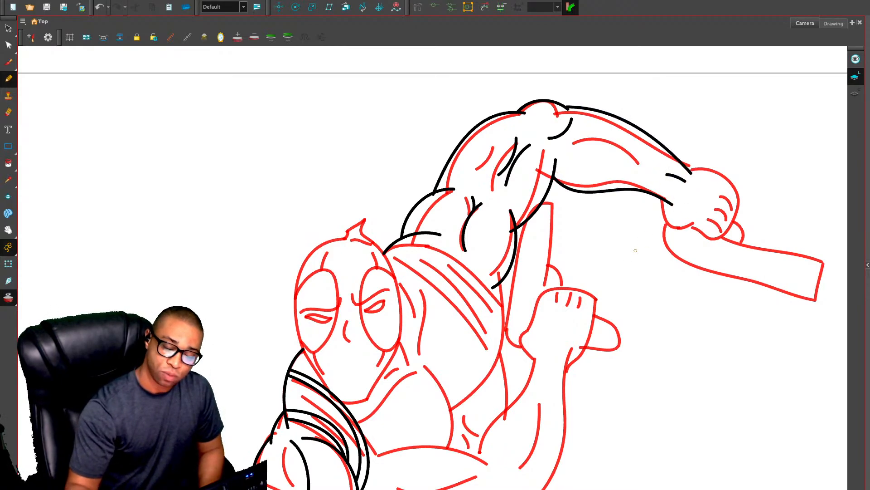
{"action": "left_click_drag", "start_coordinate": [629, 363], "coordinate": [573, 324]}
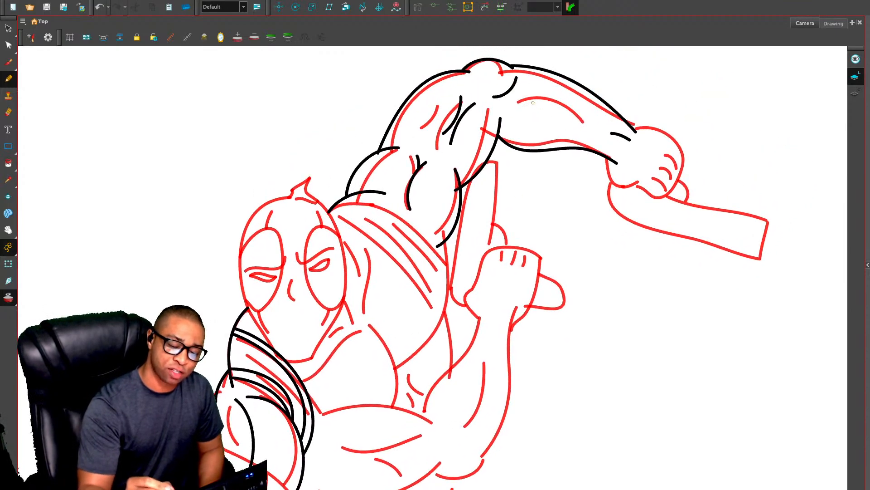
{"action": "left_click_drag", "start_coordinate": [534, 102], "coordinate": [596, 124]}
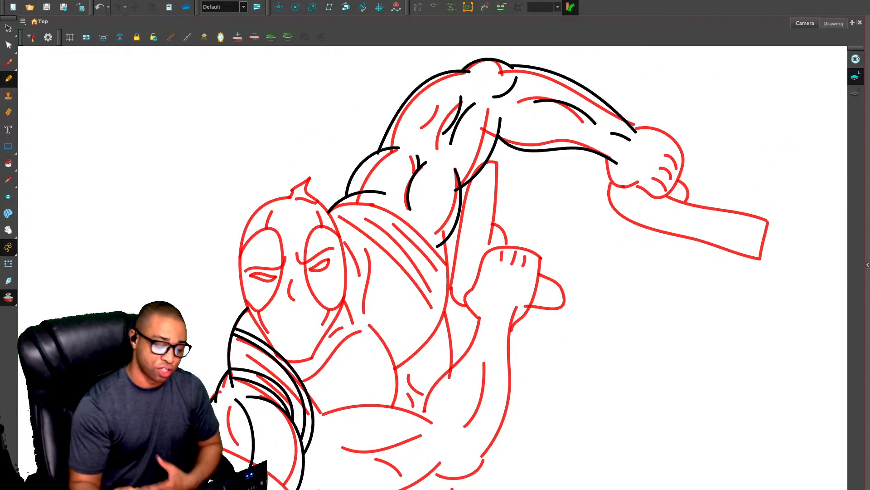
Draw the torso's side curve, the chest and collar curves below the chin, and the wavy line beside the head
{"action": "left_click_drag", "start_coordinate": [435, 336], "coordinate": [470, 252]}
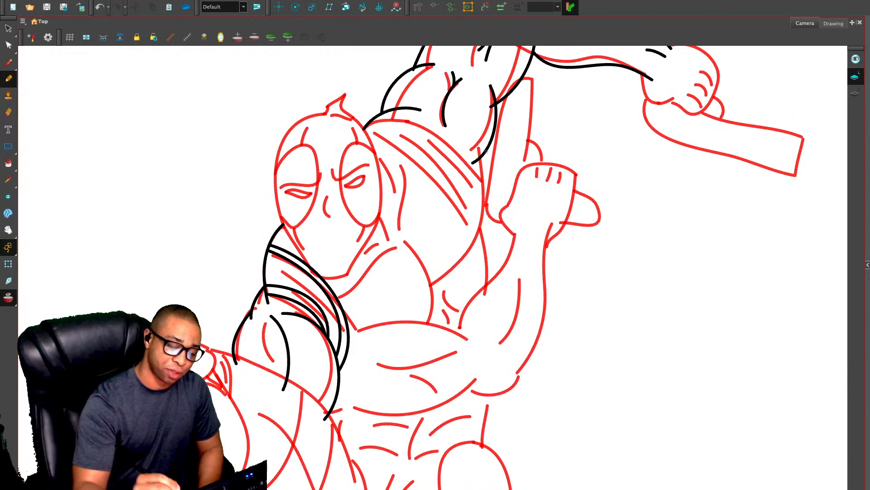
{"action": "mouse_move", "coordinate": [486, 151]}
{"action": "left_mouse_down"}
{"action": "mouse_move", "coordinate": [480, 233]}
{"action": "mouse_move", "coordinate": [439, 278]}
{"action": "left_mouse_up"}
{"action": "mouse_move", "coordinate": [399, 241]}
{"action": "left_mouse_down"}
{"action": "mouse_move", "coordinate": [423, 264]}
{"action": "mouse_move", "coordinate": [426, 327]}
{"action": "left_mouse_up"}
{"action": "mouse_move", "coordinate": [404, 234]}
{"action": "left_mouse_down"}
{"action": "mouse_move", "coordinate": [409, 246]}
{"action": "mouse_move", "coordinate": [378, 256]}
{"action": "mouse_move", "coordinate": [340, 304]}
{"action": "left_mouse_up"}
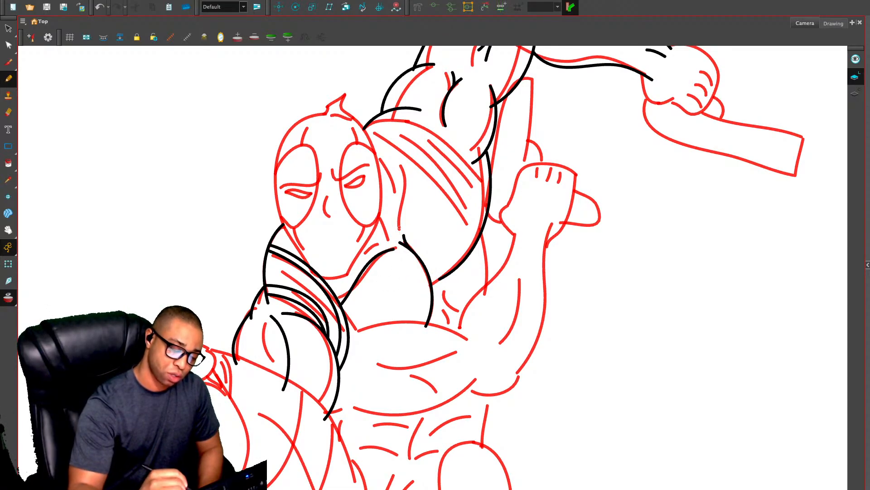
{"action": "left_click_drag", "start_coordinate": [399, 227], "coordinate": [414, 146]}
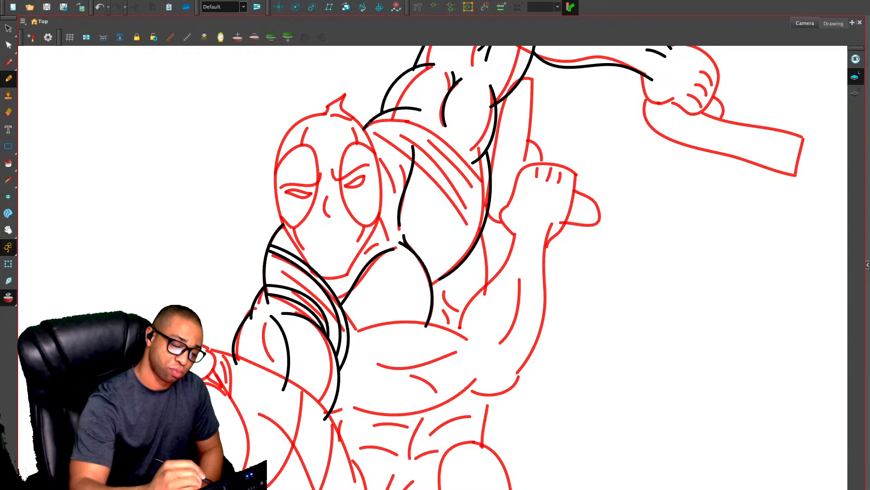
Draw the double-lined upper and lower edges of the pointed strap across the raised arm's shoulder
{"action": "mouse_move", "coordinate": [368, 123]}
{"action": "left_mouse_down"}
{"action": "mouse_move", "coordinate": [422, 157]}
{"action": "mouse_move", "coordinate": [469, 229]}
{"action": "mouse_move", "coordinate": [491, 176]}
{"action": "left_mouse_up"}
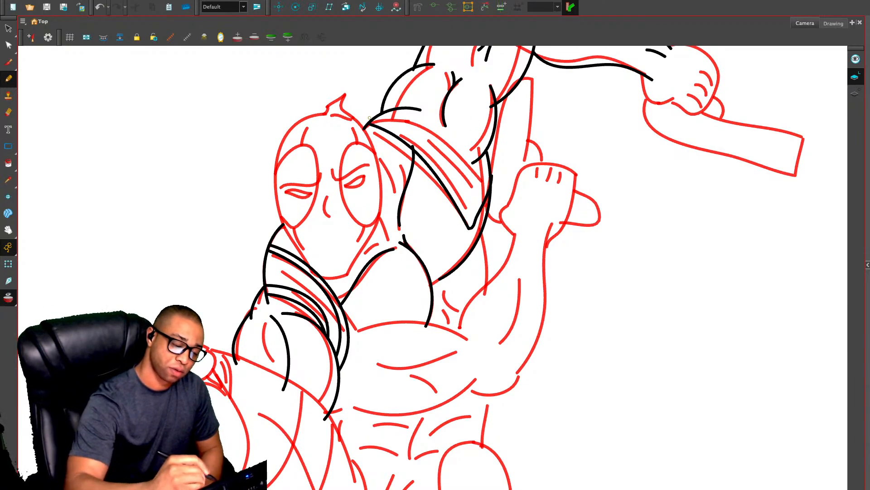
{"action": "key", "text": "ctrl+z"}
{"action": "mouse_move", "coordinate": [365, 121]}
{"action": "left_mouse_down"}
{"action": "mouse_move", "coordinate": [405, 140]}
{"action": "mouse_move", "coordinate": [456, 203]}
{"action": "mouse_move", "coordinate": [469, 202]}
{"action": "mouse_move", "coordinate": [497, 154]}
{"action": "left_mouse_up"}
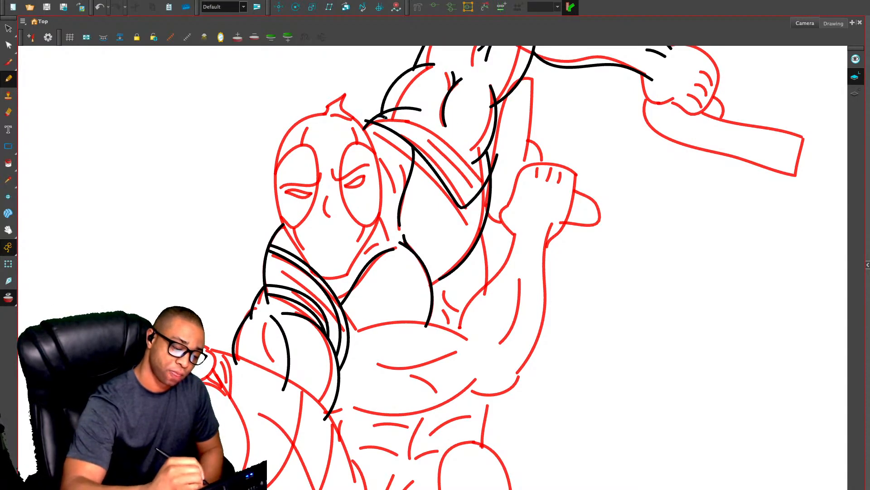
{"action": "mouse_move", "coordinate": [385, 117]}
{"action": "left_mouse_down"}
{"action": "mouse_move", "coordinate": [429, 149]}
{"action": "mouse_move", "coordinate": [463, 200]}
{"action": "mouse_move", "coordinate": [487, 159]}
{"action": "mouse_move", "coordinate": [475, 151]}
{"action": "mouse_move", "coordinate": [474, 163]}
{"action": "mouse_move", "coordinate": [463, 158]}
{"action": "mouse_move", "coordinate": [403, 107]}
{"action": "left_mouse_up"}
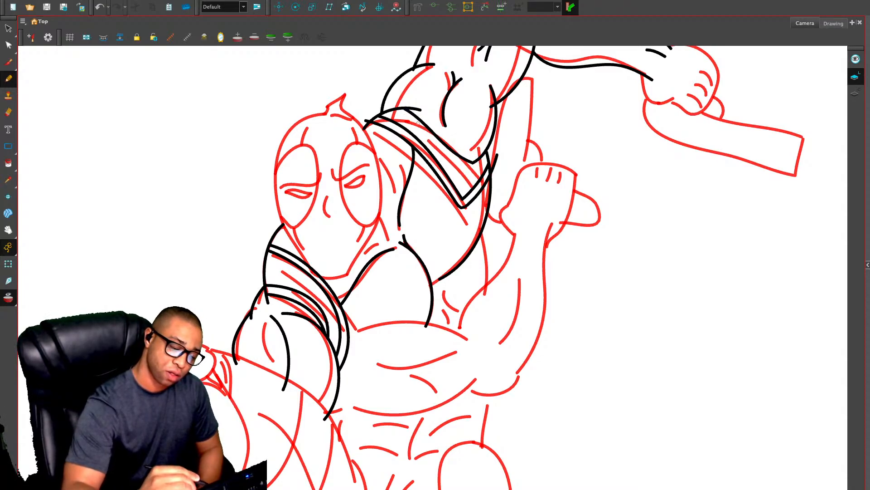
{"action": "mouse_move", "coordinate": [412, 120]}
{"action": "left_mouse_down"}
{"action": "mouse_move", "coordinate": [469, 167]}
{"action": "mouse_move", "coordinate": [485, 154]}
{"action": "left_mouse_up"}
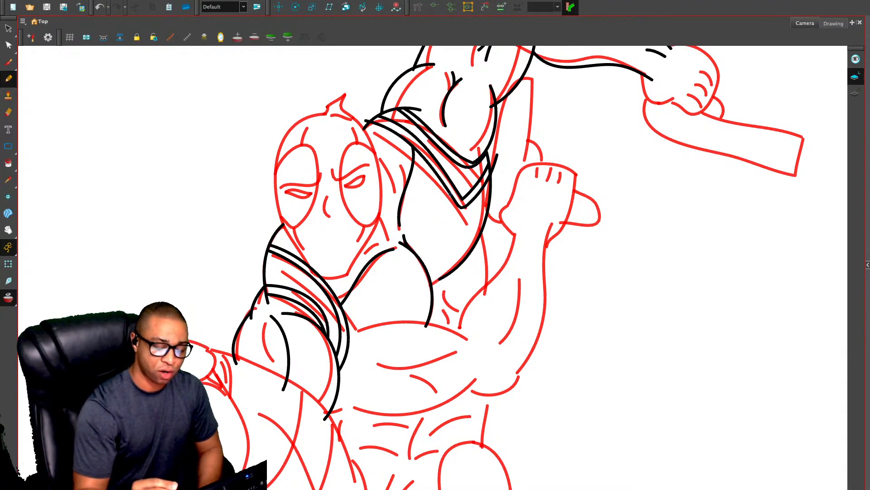
{"action": "mouse_move", "coordinate": [424, 218]}
{"action": "left_mouse_down"}
{"action": "mouse_move", "coordinate": [418, 244]}
{"action": "mouse_move", "coordinate": [445, 260]}
{"action": "mouse_move", "coordinate": [403, 268]}
{"action": "left_mouse_up"}
{"action": "key", "text": "ctrl+z"}
{"action": "key", "text": "ctrl+z"}
{"action": "key", "text": "ctrl+z"}
{"action": "key", "text": "ctrl+z"}
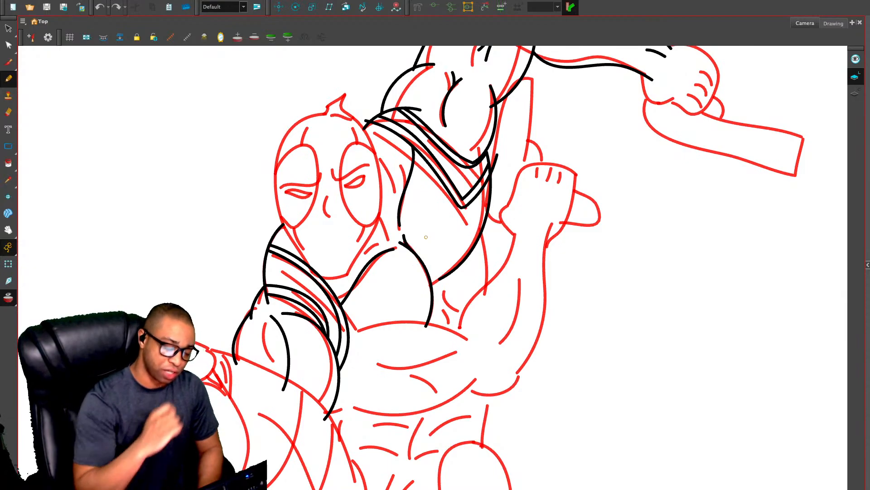
Compare the current drawing with the previous drawing with onion skin off, and return to it with onion skin on
{"action": "scroll", "coordinate": [451, 264], "scroll_direction": "down", "scroll_amount": 3}
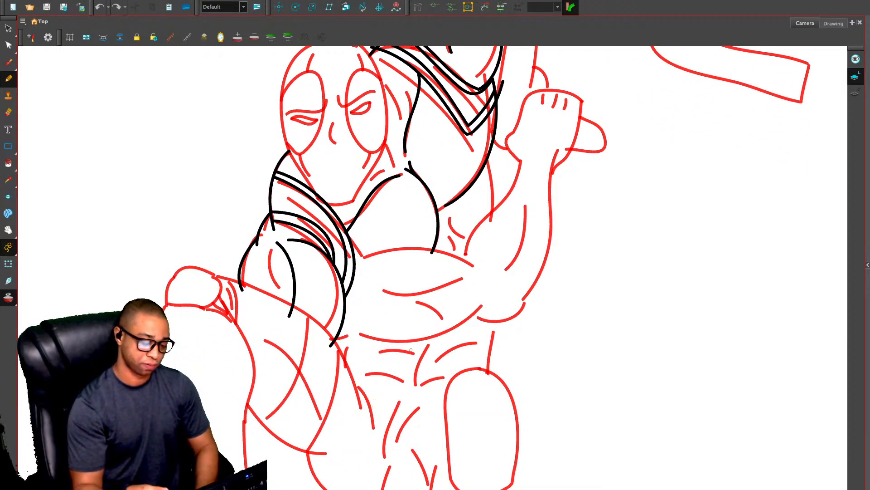
{"action": "key", "text": "alt+o"}
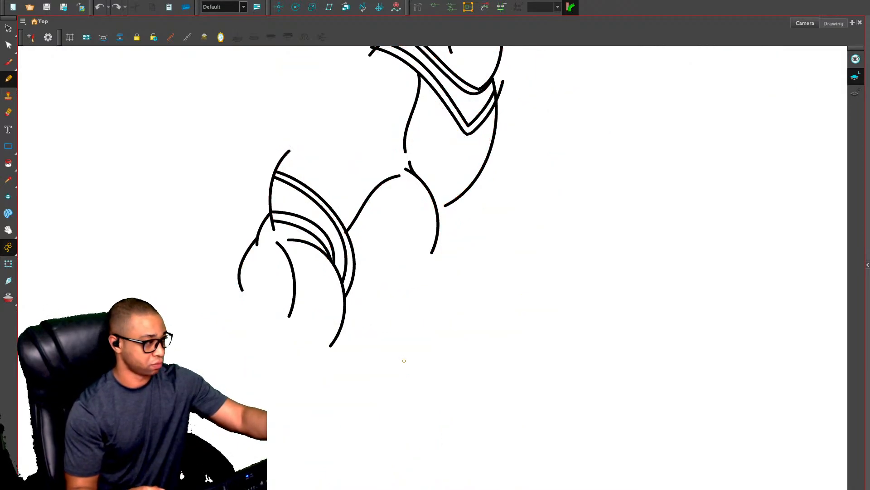
{"action": "key", "text": "comma"}
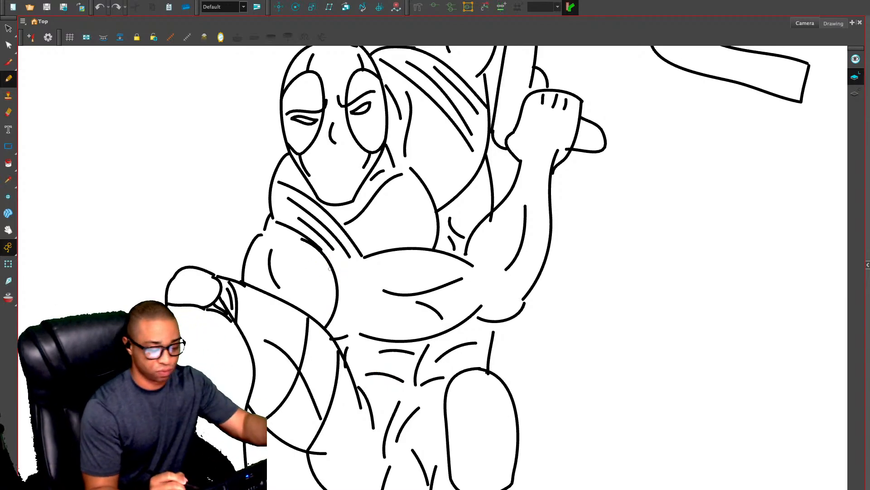
{"action": "key", "text": "period"}
{"action": "key", "text": "alt+o"}
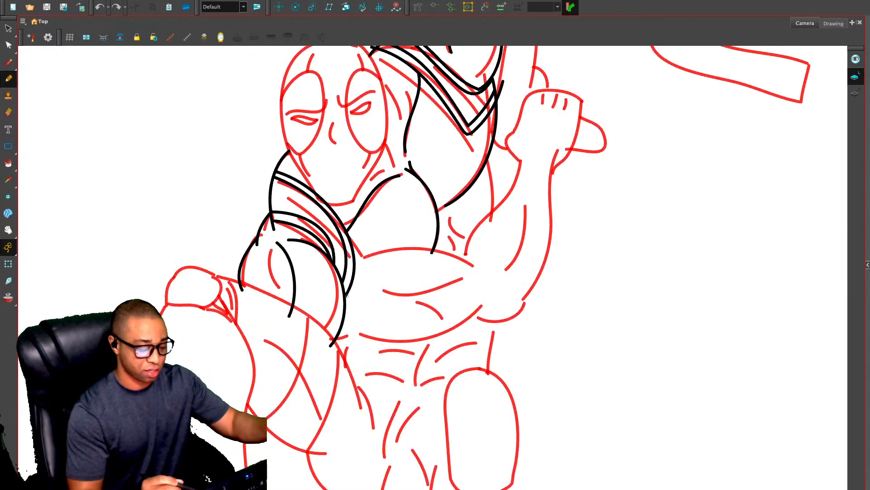
Delete the bent arm's curved strap lines and the two black upper-arm curves below them
{"action": "key", "text": "alt+s"}
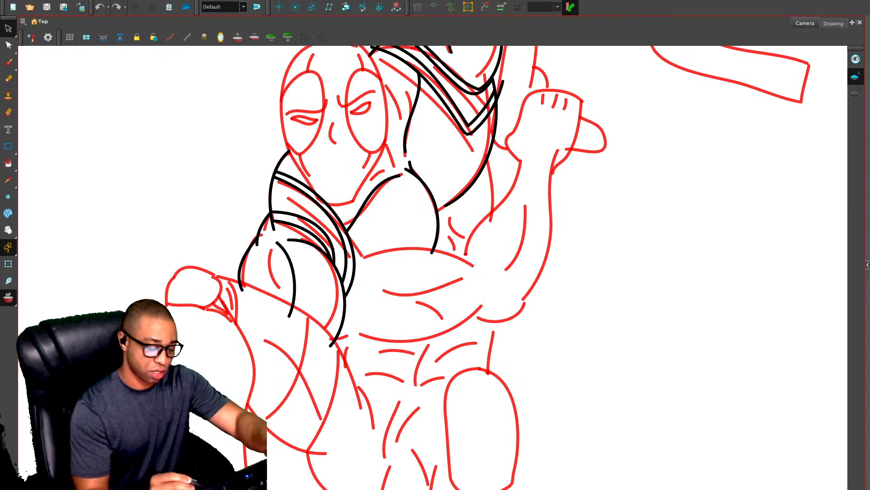
{"action": "left_click_drag", "start_coordinate": [317, 243], "coordinate": [357, 244]}
{"action": "key", "text": "Delete"}
{"action": "left_click", "coordinate": [344, 288]}
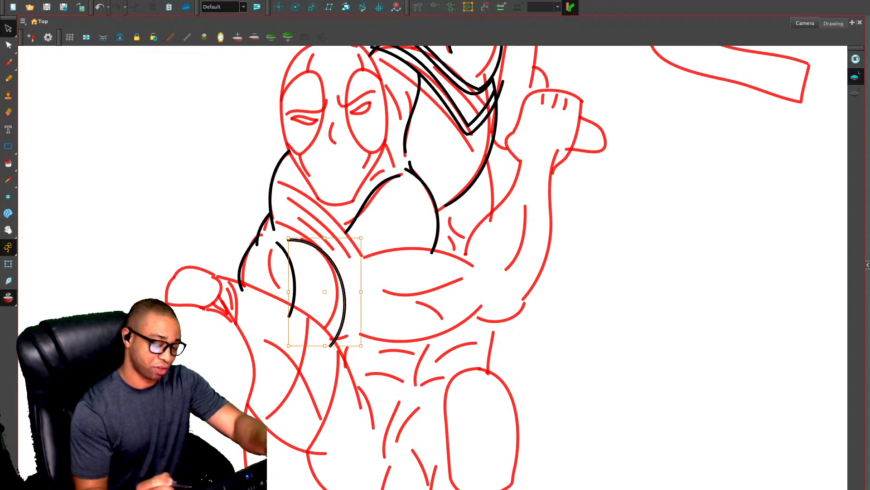
{"action": "key", "text": "Delete"}
{"action": "left_click", "coordinate": [295, 282]}
{"action": "key", "text": "Delete"}
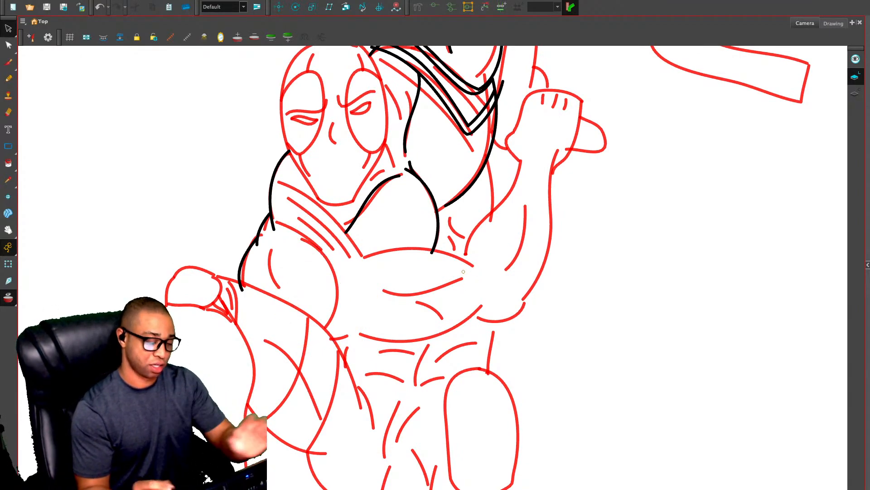
Redraw the bent arm's shoulder muscle with a wide arch on top and two curves beneath it
{"action": "key", "text": "alt+slash"}
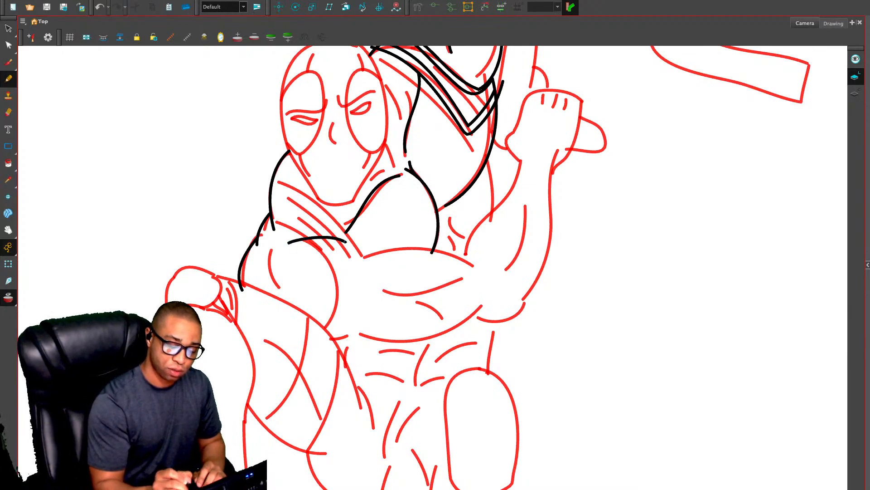
{"action": "mouse_move", "coordinate": [267, 247]}
{"action": "left_mouse_down"}
{"action": "mouse_move", "coordinate": [308, 240]}
{"action": "mouse_move", "coordinate": [369, 275]}
{"action": "left_mouse_up"}
{"action": "key", "text": "ctrl+z"}
{"action": "mouse_move", "coordinate": [269, 248]}
{"action": "left_mouse_down"}
{"action": "mouse_move", "coordinate": [376, 275]}
{"action": "mouse_move", "coordinate": [271, 301]}
{"action": "left_mouse_up"}
{"action": "left_click_drag", "start_coordinate": [367, 322], "coordinate": [285, 350]}
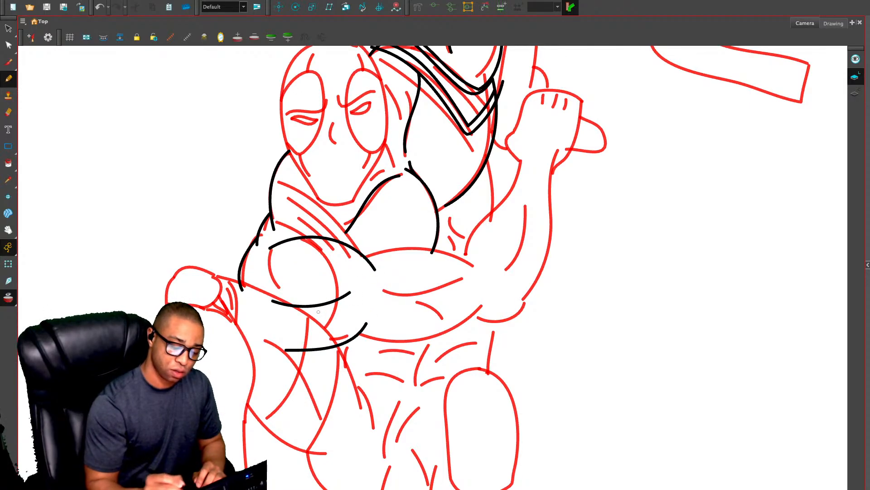
Draw the bent arm's upper-arm contours, elbow creases and forearm outlines up to the wrist, and compare them with onion skin off and on
{"action": "mouse_move", "coordinate": [361, 255]}
{"action": "left_mouse_down"}
{"action": "mouse_move", "coordinate": [431, 245]}
{"action": "mouse_move", "coordinate": [482, 264]}
{"action": "mouse_move", "coordinate": [472, 245]}
{"action": "mouse_move", "coordinate": [517, 170]}
{"action": "mouse_move", "coordinate": [518, 150]}
{"action": "mouse_move", "coordinate": [558, 160]}
{"action": "mouse_move", "coordinate": [552, 247]}
{"action": "mouse_move", "coordinate": [528, 298]}
{"action": "mouse_move", "coordinate": [477, 322]}
{"action": "mouse_move", "coordinate": [391, 340]}
{"action": "mouse_move", "coordinate": [328, 338]}
{"action": "left_mouse_up"}
{"action": "mouse_move", "coordinate": [384, 286]}
{"action": "left_mouse_down"}
{"action": "mouse_move", "coordinate": [464, 273]}
{"action": "mouse_move", "coordinate": [444, 292]}
{"action": "mouse_move", "coordinate": [399, 305]}
{"action": "left_mouse_up"}
{"action": "mouse_move", "coordinate": [489, 259]}
{"action": "left_mouse_down"}
{"action": "mouse_move", "coordinate": [495, 285]}
{"action": "mouse_move", "coordinate": [503, 264]}
{"action": "left_mouse_up"}
{"action": "left_click_drag", "start_coordinate": [485, 309], "coordinate": [512, 300]}
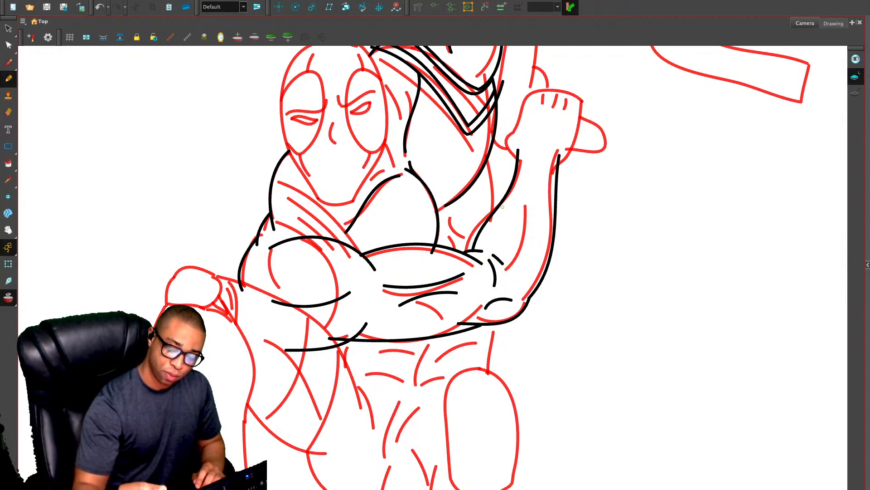
{"action": "key", "text": "alt+o"}
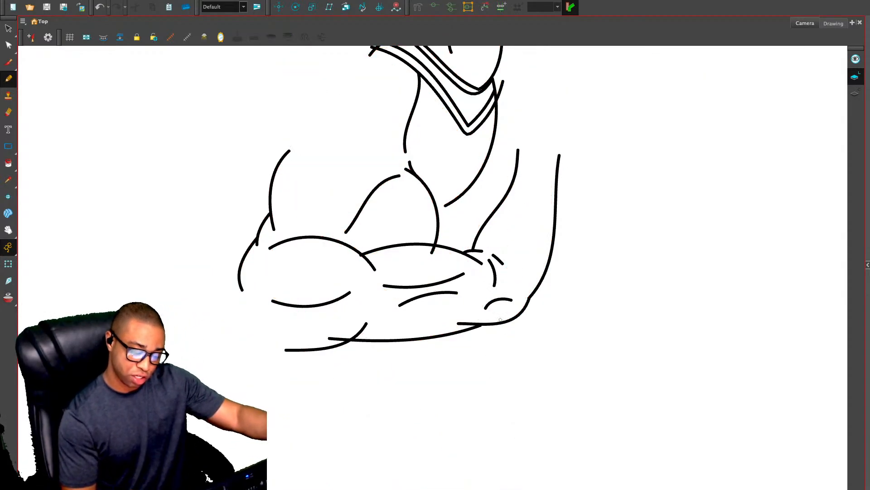
{"action": "key", "text": "alt+o"}
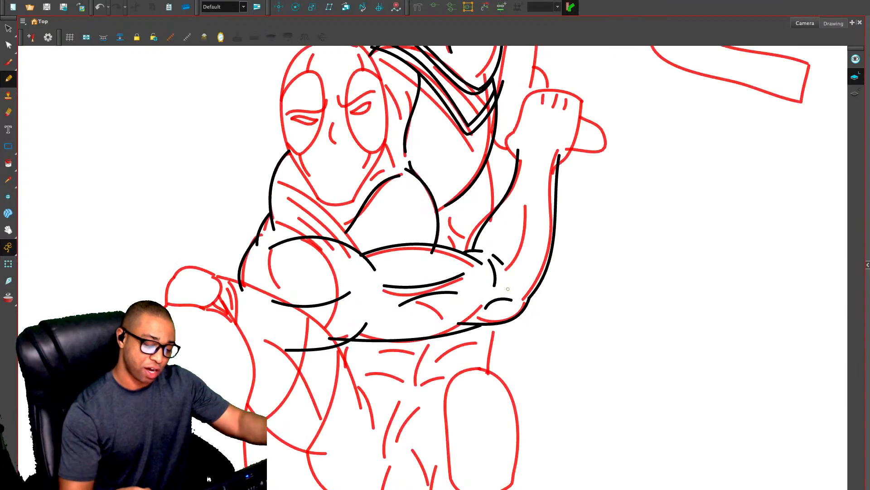
Draw the long inner muscle curve along the bent arm's forearm, redoing the first attempt
{"action": "mouse_move", "coordinate": [535, 193]}
{"action": "left_mouse_down"}
{"action": "mouse_move", "coordinate": [536, 212]}
{"action": "mouse_move", "coordinate": [511, 266]}
{"action": "left_mouse_up"}
{"action": "key", "text": "ctrl+z"}
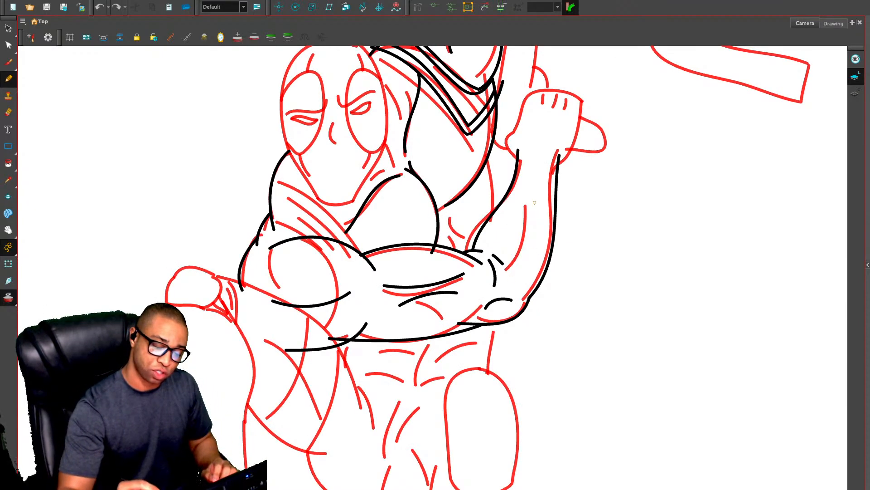
{"action": "left_click_drag", "start_coordinate": [535, 176], "coordinate": [518, 272]}
{"action": "left_click_drag", "start_coordinate": [523, 241], "coordinate": [479, 310]}
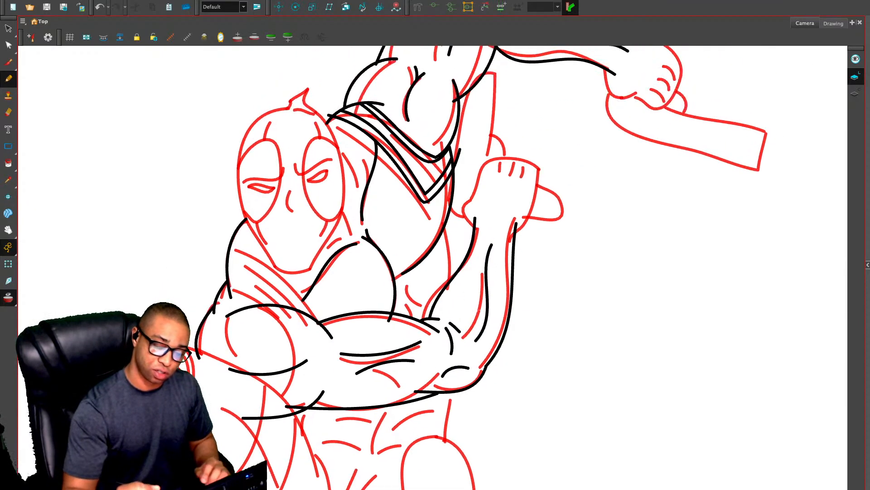
Draw the raised leg's upper thigh line and try a wide rounded kneecap outline, undoing its closing lower edge
{"action": "mouse_move", "coordinate": [424, 333]}
{"action": "left_mouse_down"}
{"action": "mouse_move", "coordinate": [441, 186]}
{"action": "mouse_move", "coordinate": [409, 315]}
{"action": "mouse_move", "coordinate": [442, 249]}
{"action": "mouse_move", "coordinate": [390, 242]}
{"action": "mouse_move", "coordinate": [326, 163]}
{"action": "mouse_move", "coordinate": [232, 121]}
{"action": "mouse_move", "coordinate": [188, 114]}
{"action": "mouse_move", "coordinate": [161, 175]}
{"action": "left_mouse_up"}
{"action": "left_click_drag", "start_coordinate": [245, 138], "coordinate": [226, 168]}
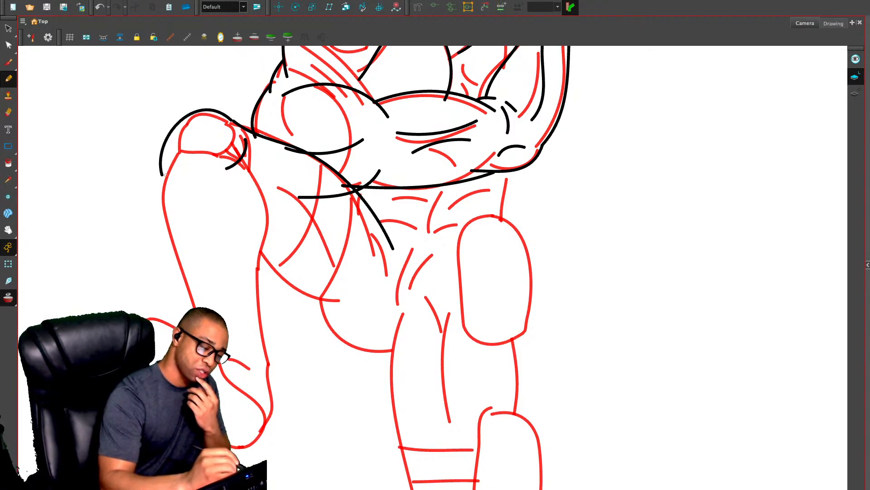
{"action": "left_click_drag", "start_coordinate": [161, 175], "coordinate": [215, 173]}
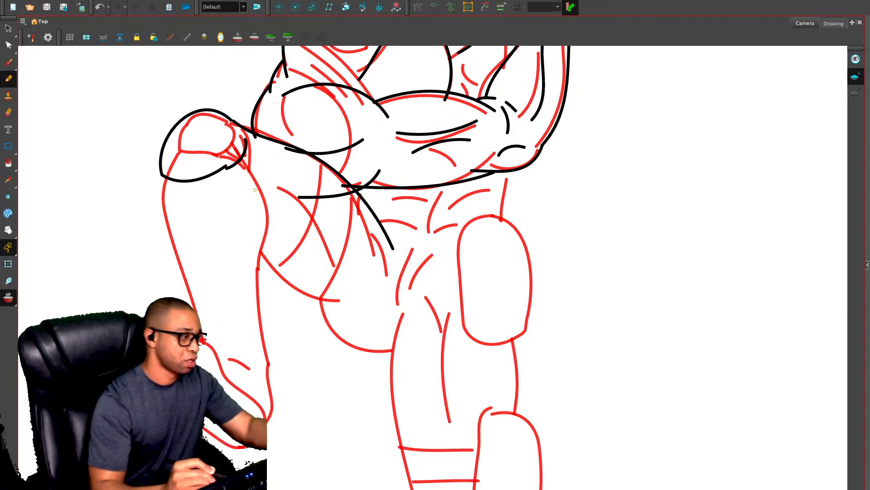
{"action": "key", "text": "ctrl+z"}
Go to the standing-pose drawing and draw short strokes along the top of one kneecap toward its knee strap
{"action": "scroll", "coordinate": [266, 195], "scroll_direction": "down", "scroll_amount": 5}
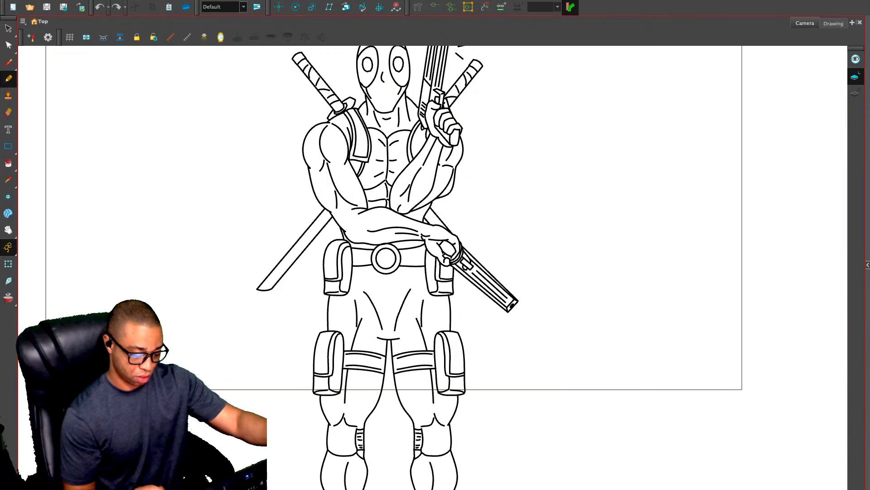
{"action": "key", "text": "2"}
{"action": "key", "text": "2"}
{"action": "left_click_drag", "start_coordinate": [399, 345], "coordinate": [498, 151]}
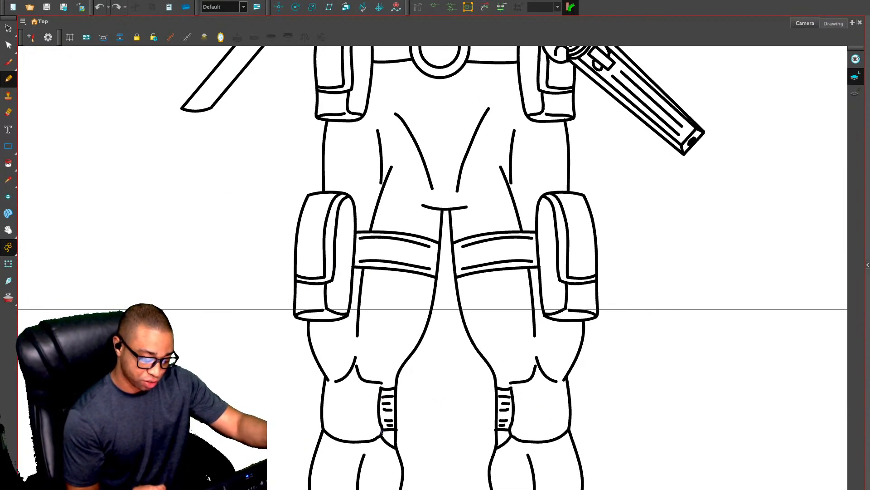
{"action": "left_click_drag", "start_coordinate": [376, 383], "coordinate": [381, 389]}
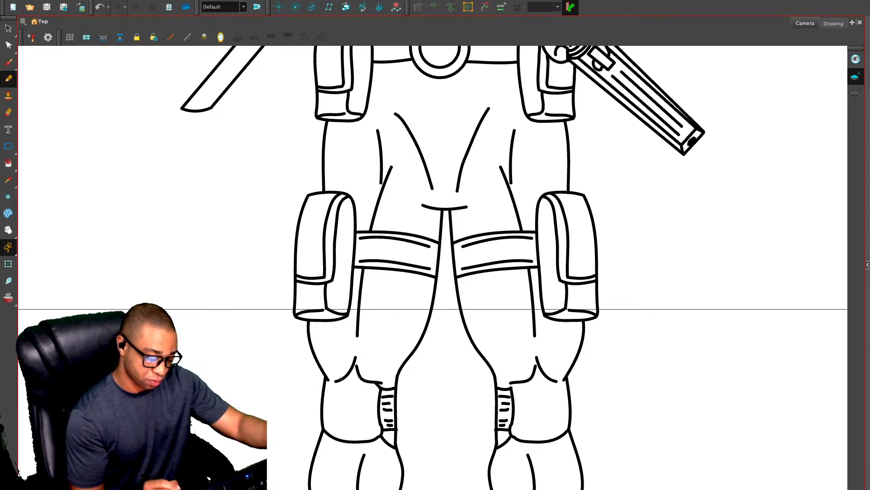
{"action": "left_click_drag", "start_coordinate": [327, 378], "coordinate": [366, 378]}
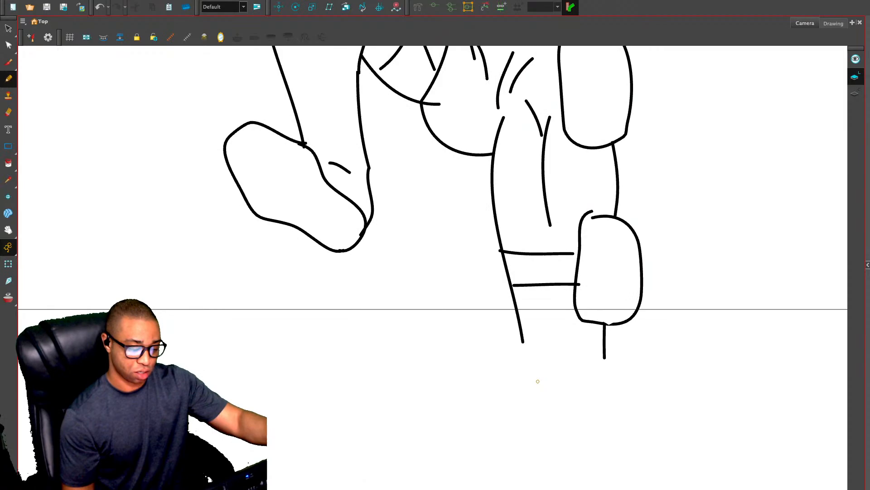
{"action": "scroll", "coordinate": [433, 268], "scroll_direction": "down", "scroll_amount": 5}
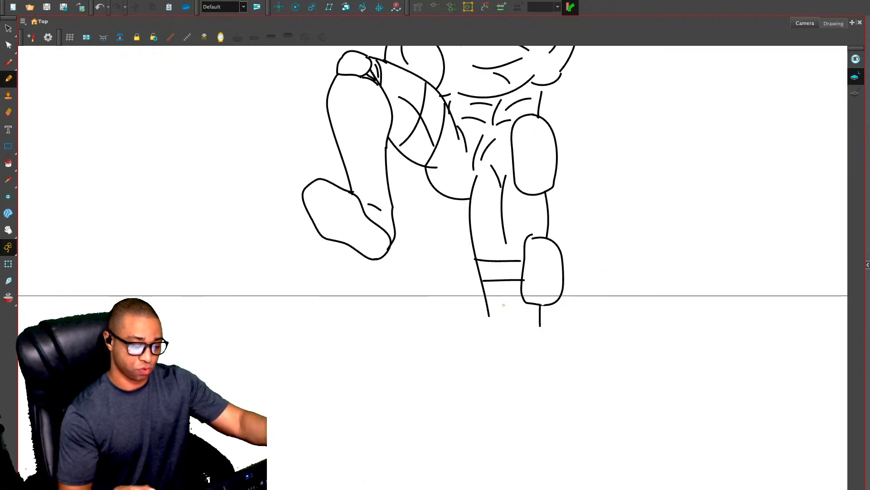
Return to the frame 44 drawing with onion skin on and undo the last knee strokes
{"action": "left_click_drag", "start_coordinate": [433, 227], "coordinate": [408, 267]}
{"action": "key", "text": "."}
{"action": "key", "text": "."}
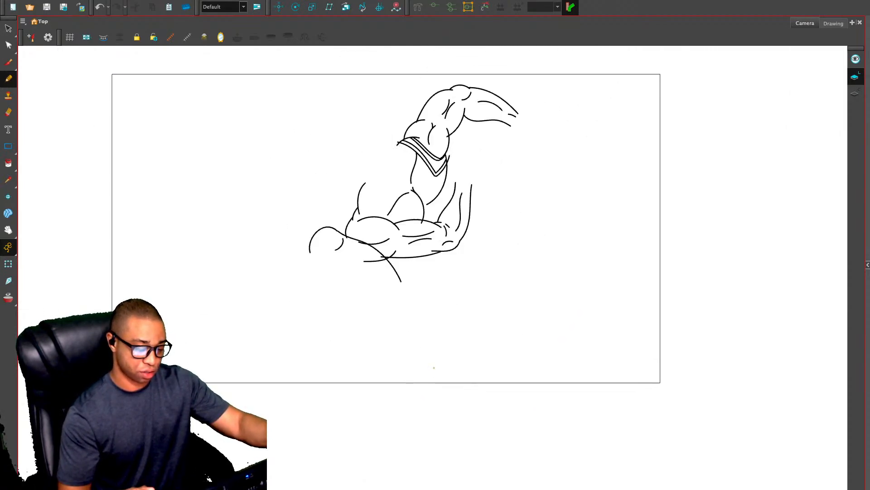
{"action": "key", "text": "alt+o"}
{"action": "key", "text": "2"}
{"action": "key", "text": "2"}
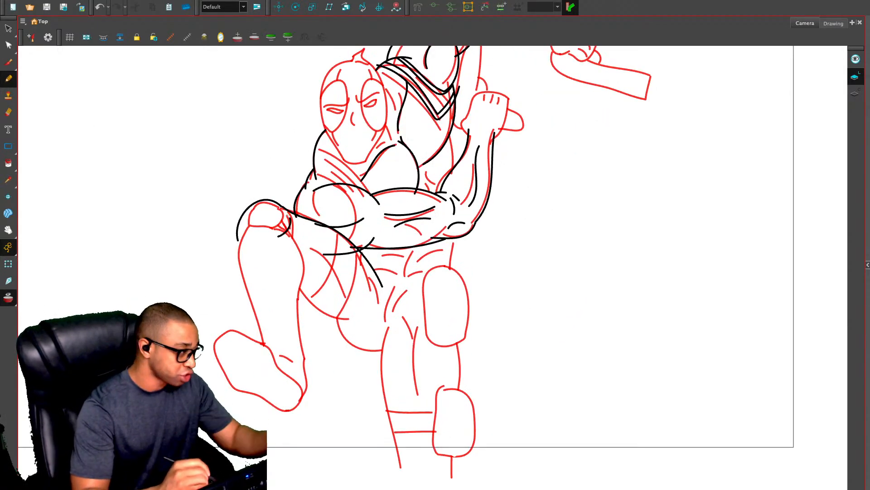
{"action": "key", "text": "2"}
{"action": "key", "text": "2"}
{"action": "key", "text": "ctrl+z"}
{"action": "key", "text": "ctrl+z"}
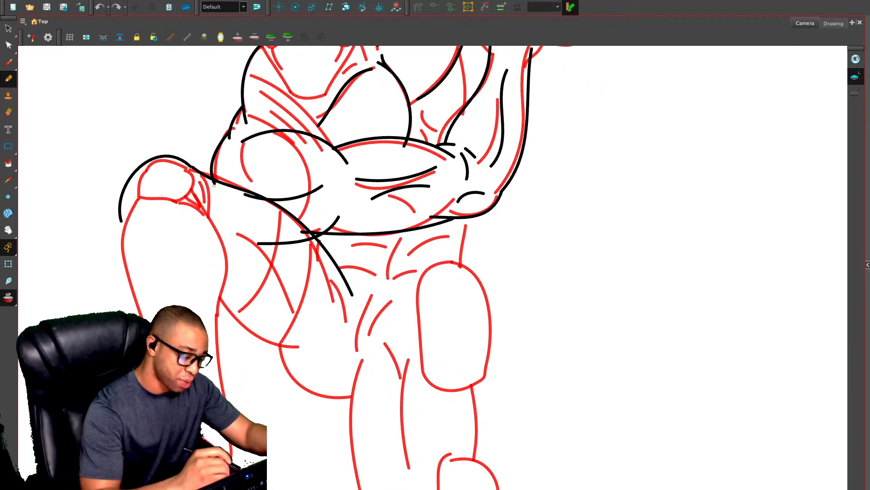
Draw the raised lower leg with a smaller rounded kneecap, ribbed knee strap, calf contours and foot outline
{"action": "mouse_move", "coordinate": [193, 167]}
{"action": "left_mouse_down"}
{"action": "mouse_move", "coordinate": [171, 156]}
{"action": "mouse_move", "coordinate": [151, 162]}
{"action": "mouse_move", "coordinate": [136, 200]}
{"action": "mouse_move", "coordinate": [188, 204]}
{"action": "mouse_move", "coordinate": [209, 220]}
{"action": "mouse_move", "coordinate": [191, 194]}
{"action": "mouse_move", "coordinate": [193, 167]}
{"action": "mouse_move", "coordinate": [213, 202]}
{"action": "mouse_move", "coordinate": [209, 219]}
{"action": "mouse_move", "coordinate": [208, 195]}
{"action": "left_mouse_up"}
{"action": "left_click_drag", "start_coordinate": [201, 181], "coordinate": [210, 188]}
{"action": "mouse_move", "coordinate": [208, 220]}
{"action": "left_mouse_down"}
{"action": "mouse_move", "coordinate": [228, 276]}
{"action": "mouse_move", "coordinate": [218, 331]}
{"action": "left_mouse_up"}
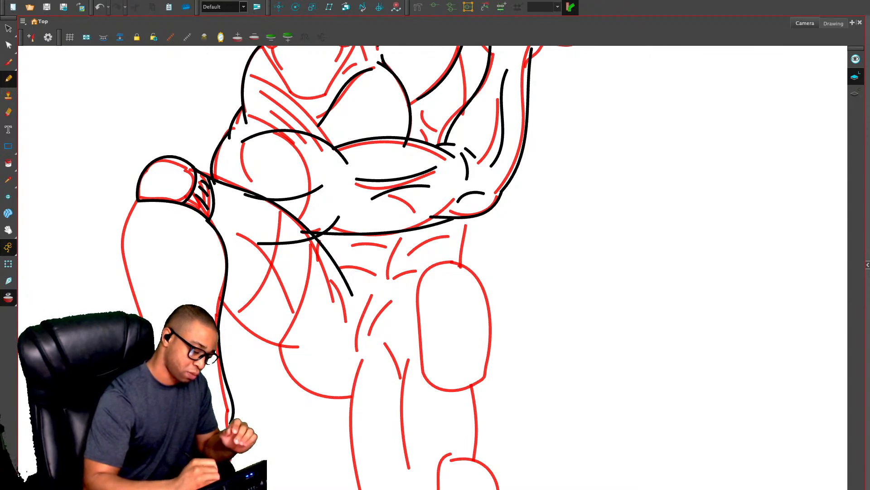
{"action": "mouse_move", "coordinate": [140, 315]}
{"action": "left_mouse_down"}
{"action": "mouse_move", "coordinate": [129, 210]}
{"action": "mouse_move", "coordinate": [138, 199]}
{"action": "mouse_move", "coordinate": [192, 303]}
{"action": "left_mouse_up"}
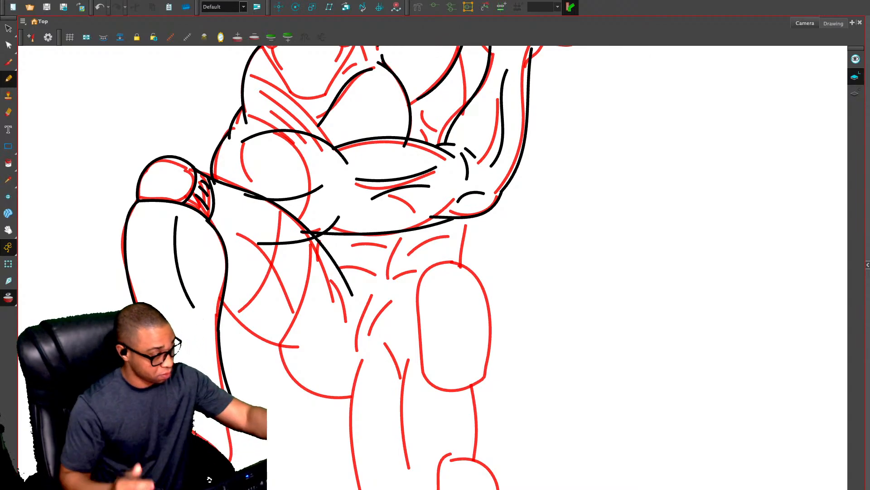
Copy the entire standing-pose drawing from frame 35 and go back to frame 44
{"action": "key", "text": "1"}
{"action": "key", "text": "1"}
{"action": "key", "text": "1"}
{"action": "key", "text": "1"}
{"action": "key", "text": "alt+s"}
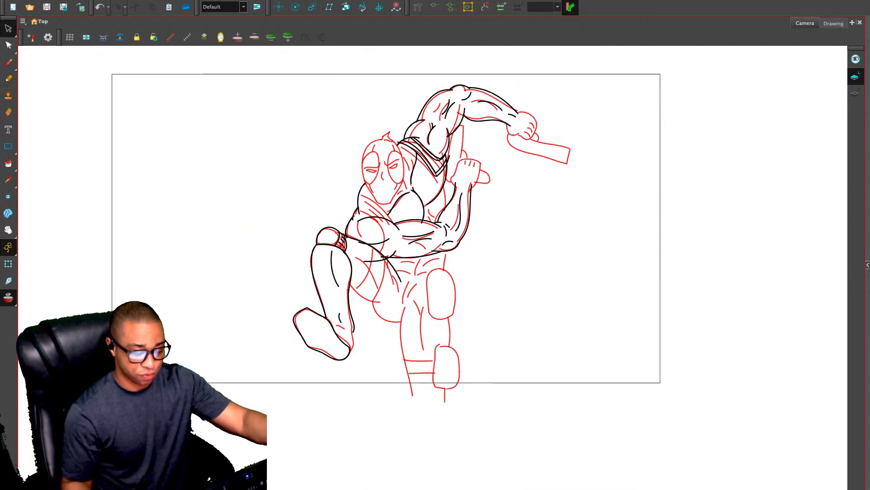
{"action": "key", "text": "1"}
{"action": "key", "text": "ctrl+f"}
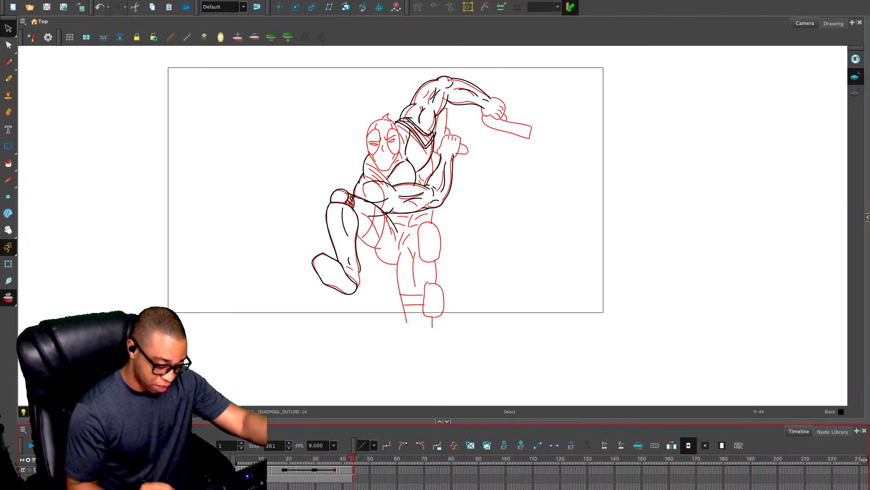
{"action": "left_click_drag", "start_coordinate": [354, 459], "coordinate": [330, 458]}
{"action": "left_click", "coordinate": [513, 279]}
{"action": "key", "text": "1"}
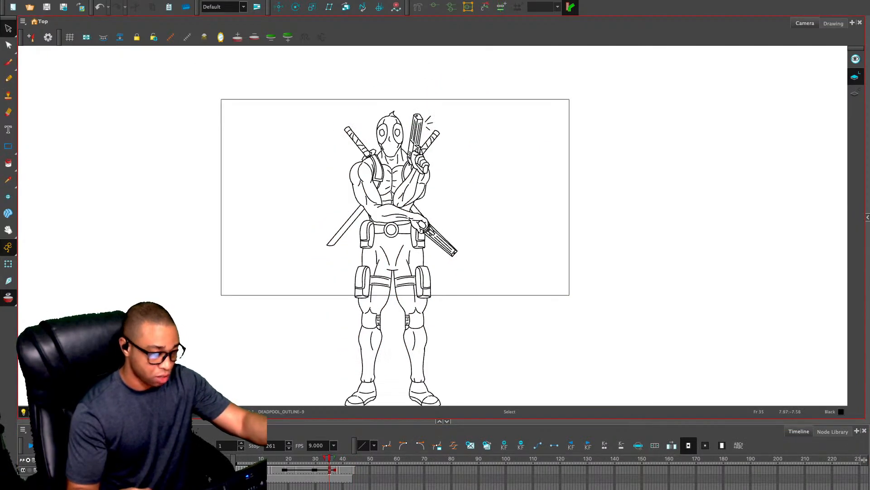
{"action": "key", "text": "ctrl+a"}
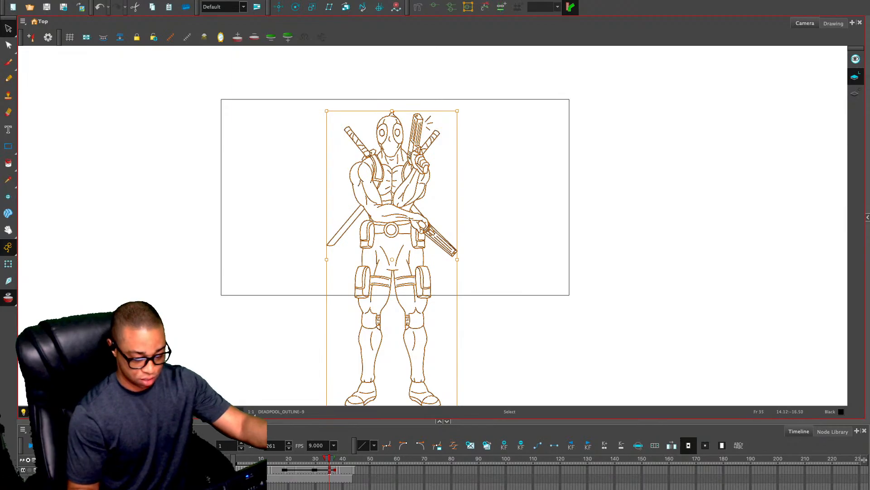
{"action": "left_click", "coordinate": [354, 459]}
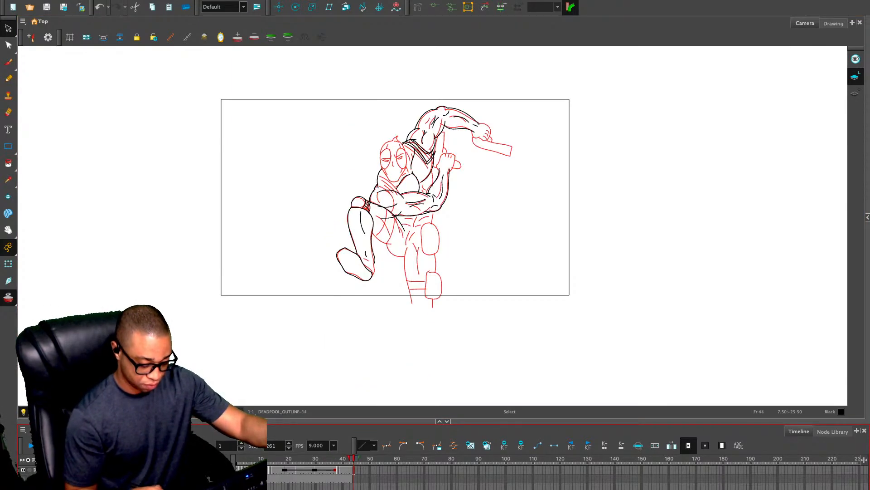
Paste the standing pose into frame 44, scale it down and place it outside the camera frame's left edge as reference
{"action": "key", "text": "super+v"}
{"action": "left_click_drag", "start_coordinate": [395, 300], "coordinate": [158, 245]}
{"action": "left_click_drag", "start_coordinate": [91, 58], "coordinate": [139, 170]}
{"action": "left_click_drag", "start_coordinate": [196, 236], "coordinate": [194, 176]}
{"action": "key", "text": "Escape"}
Draw the tread lines across the raised foot's sole and the detail lines around its ankle with the Pencil tool
{"action": "key", "text": "2"}
{"action": "key", "text": "2"}
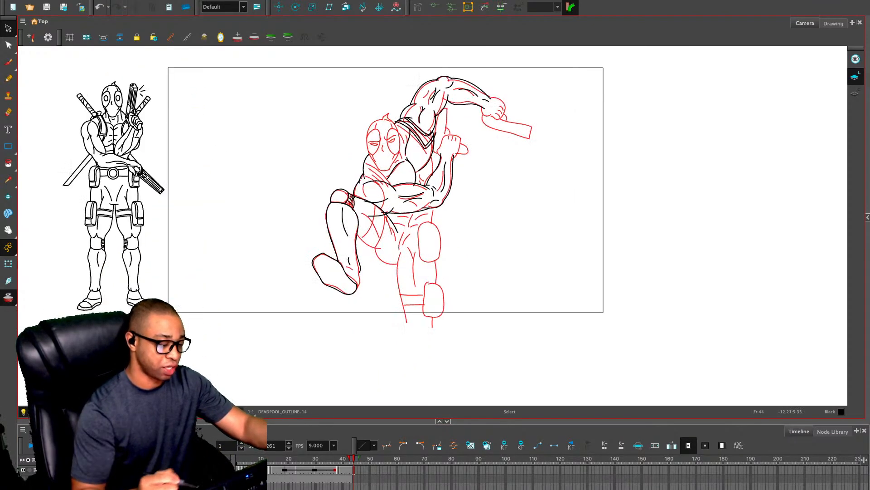
{"action": "left_click_drag", "start_coordinate": [438, 293], "coordinate": [549, 305]}
{"action": "key", "text": "alt+x"}
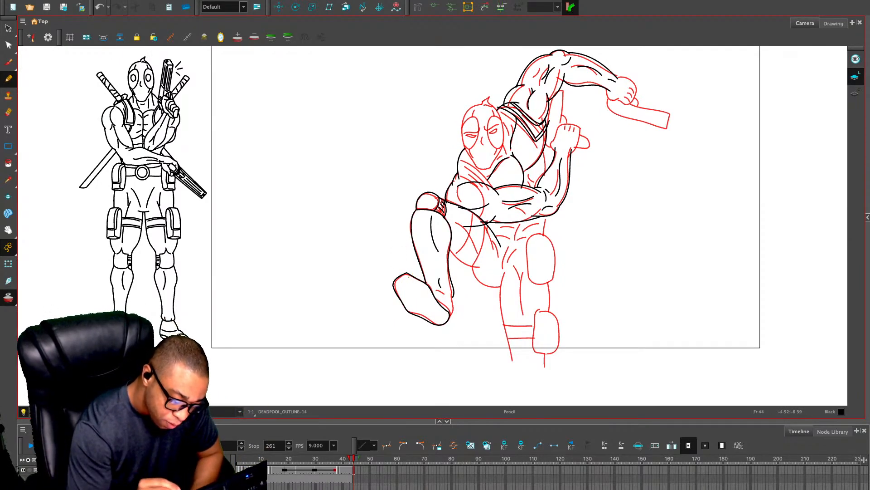
{"action": "mouse_move", "coordinate": [410, 278]}
{"action": "left_mouse_down"}
{"action": "mouse_move", "coordinate": [399, 292]}
{"action": "mouse_move", "coordinate": [435, 320]}
{"action": "mouse_move", "coordinate": [504, 250]}
{"action": "mouse_move", "coordinate": [481, 267]}
{"action": "mouse_move", "coordinate": [462, 260]}
{"action": "mouse_move", "coordinate": [487, 300]}
{"action": "mouse_move", "coordinate": [481, 307]}
{"action": "left_mouse_up"}
{"action": "key", "text": "2"}
{"action": "key", "text": "2"}
{"action": "left_click_drag", "start_coordinate": [475, 270], "coordinate": [479, 284]}
{"action": "key", "text": "1"}
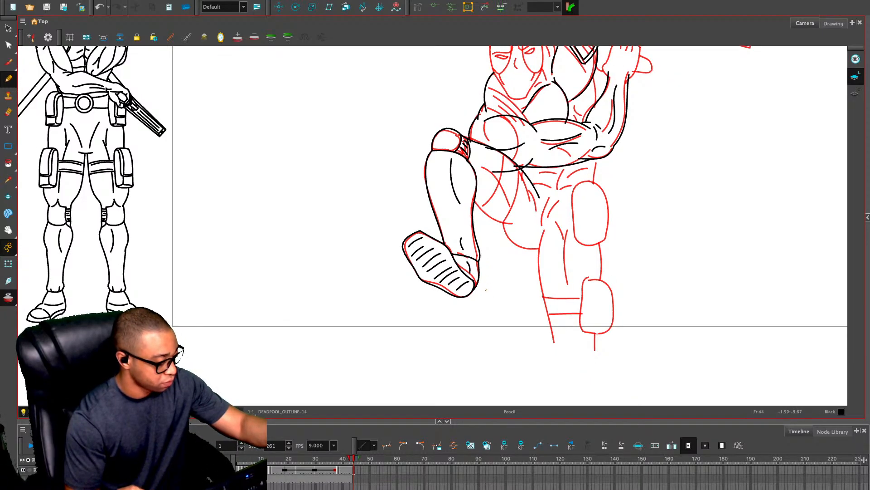
Draw the raised thigh's underside curve and the rounded buttock curve below it
{"action": "left_click_drag", "start_coordinate": [577, 311], "coordinate": [532, 311]}
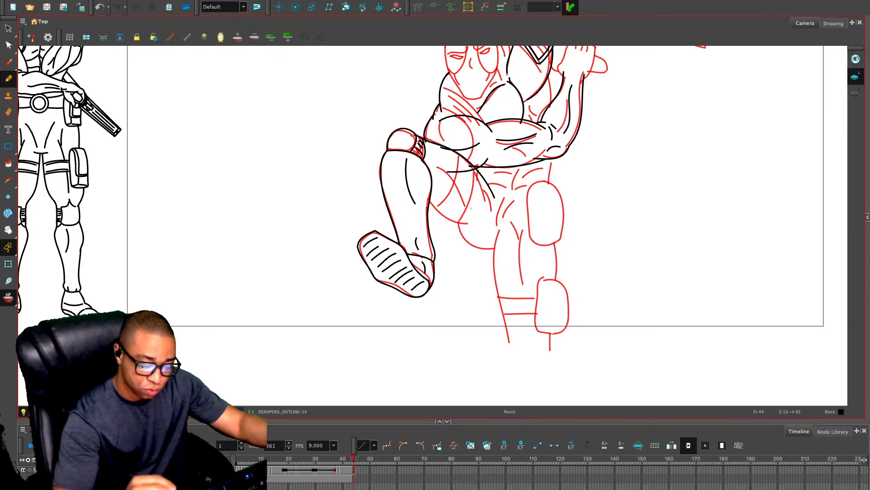
{"action": "mouse_move", "coordinate": [426, 204]}
{"action": "left_mouse_down"}
{"action": "mouse_move", "coordinate": [468, 241]}
{"action": "mouse_move", "coordinate": [477, 259]}
{"action": "mouse_move", "coordinate": [499, 262]}
{"action": "left_mouse_up"}
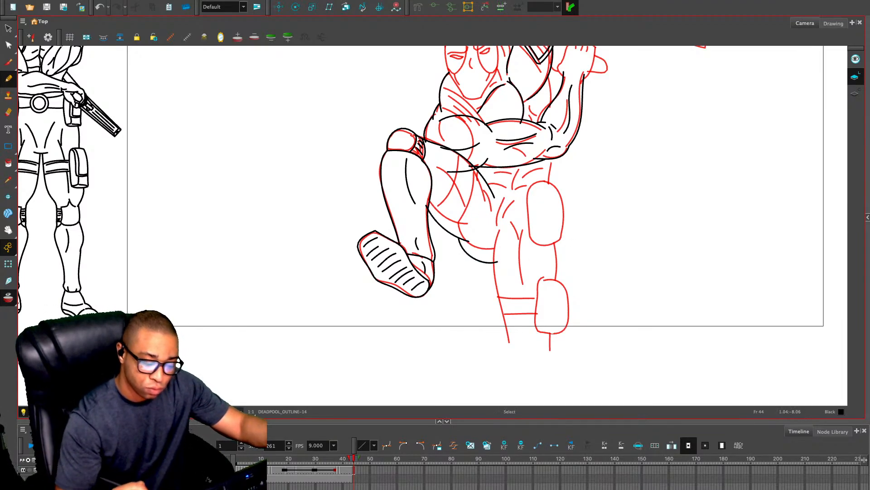
Turn onion skin off and erase the overlapping line ends where the thigh meets the calf and the bent arm
{"action": "key", "text": "alt+o"}
{"action": "left_click_drag", "start_coordinate": [550, 312], "coordinate": [539, 325]}
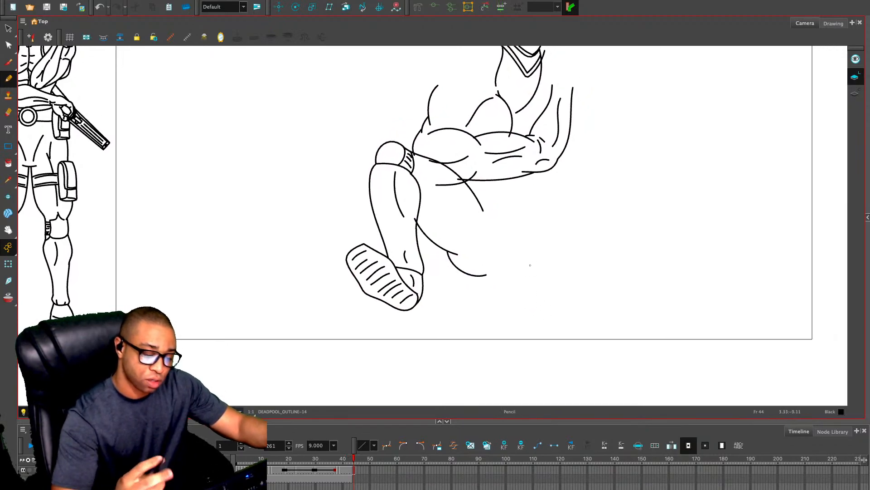
{"action": "key", "text": "e"}
{"action": "key", "text": "2"}
{"action": "key", "text": "2"}
{"action": "mouse_move", "coordinate": [468, 155]}
{"action": "left_mouse_down"}
{"action": "mouse_move", "coordinate": [478, 161]}
{"action": "mouse_move", "coordinate": [435, 163]}
{"action": "left_mouse_up"}
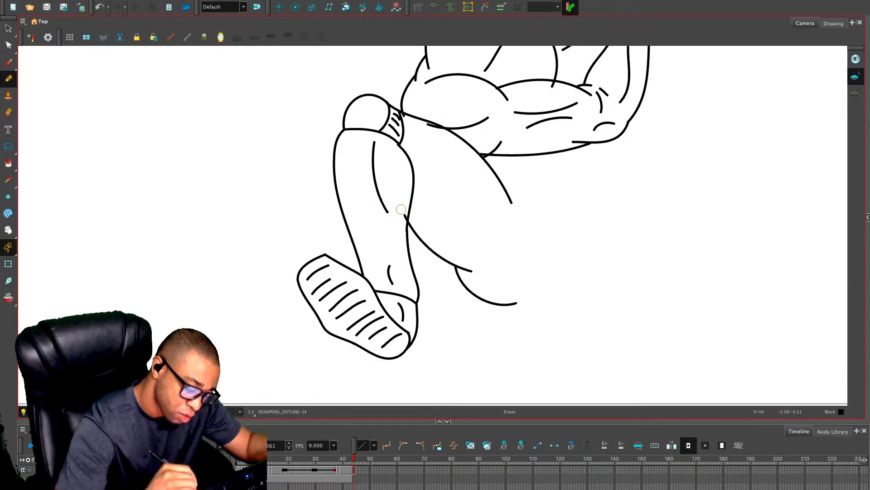
{"action": "left_click_drag", "start_coordinate": [401, 209], "coordinate": [401, 220]}
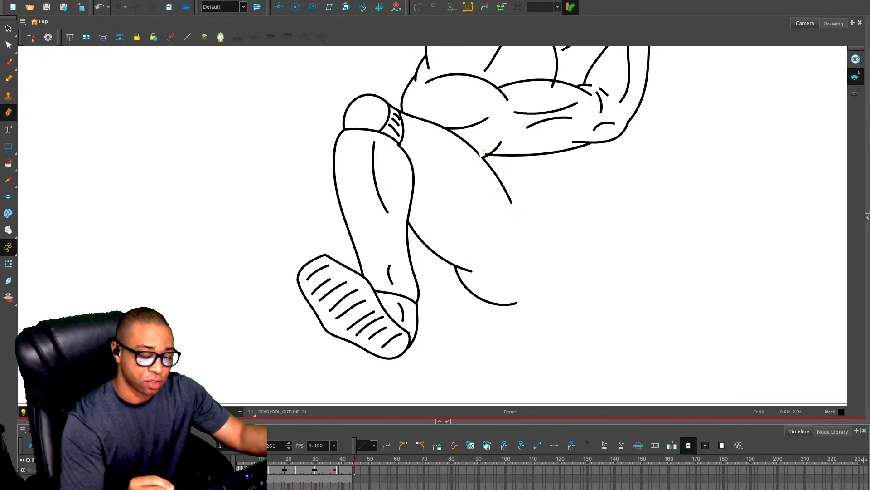
{"action": "key", "text": "ctrl+z"}
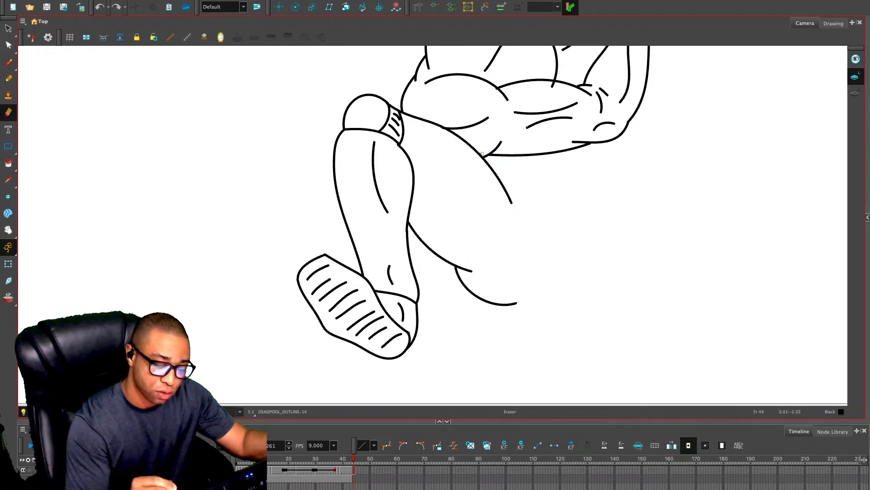
{"action": "left_click", "coordinate": [482, 155]}
Draw a curved muscle line inside the raised thigh, parallel to its underside, with the Pencil tool
{"action": "key", "text": "1"}
{"action": "key", "text": "1"}
{"action": "left_click_drag", "start_coordinate": [518, 217], "coordinate": [496, 235]}
{"action": "key", "text": "alt+slash"}
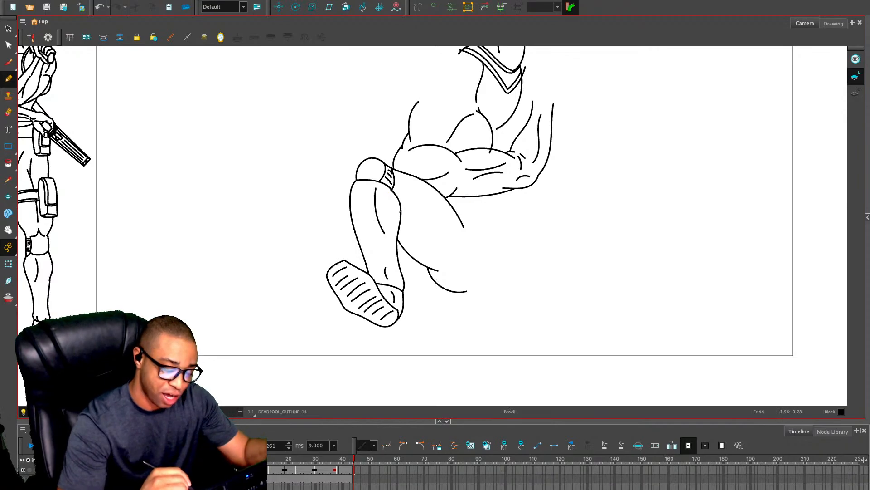
{"action": "left_click_drag", "start_coordinate": [406, 214], "coordinate": [438, 249]}
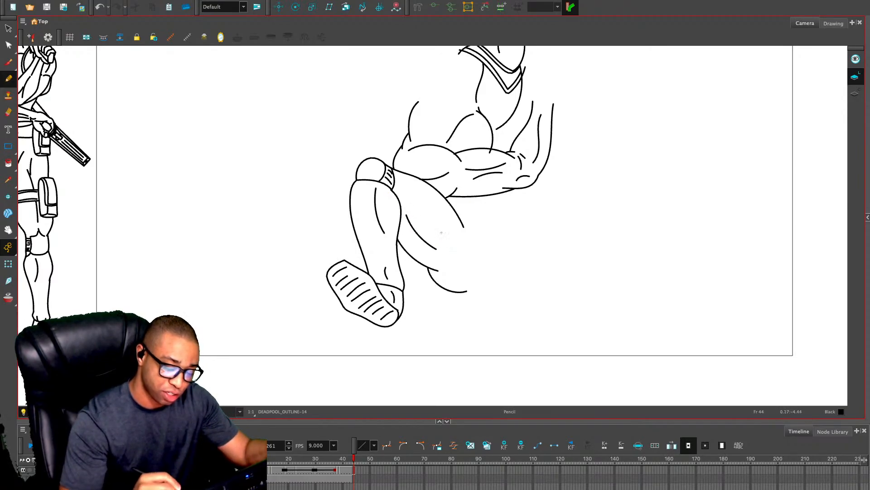
Turn onion skin on and draw the groin crease and the long inner edge of the straight leg
{"action": "key", "text": "alt+o"}
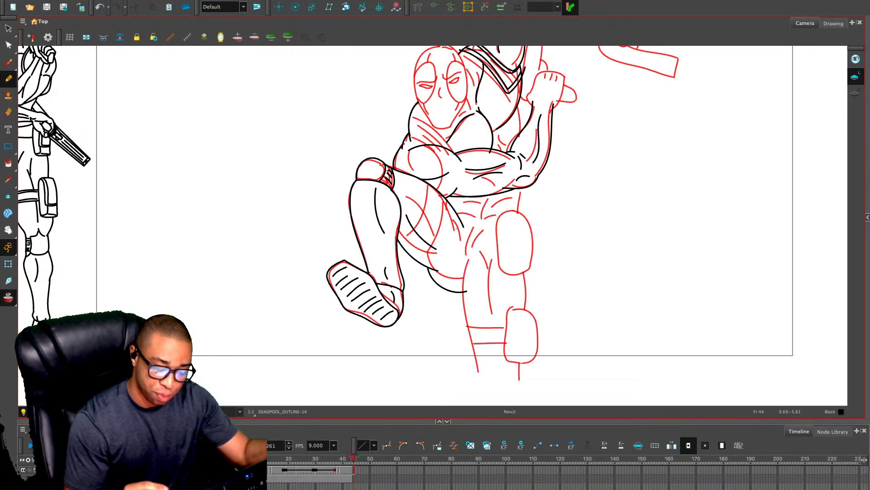
{"action": "key", "text": "2"}
{"action": "mouse_move", "coordinate": [494, 241]}
{"action": "left_mouse_down"}
{"action": "mouse_move", "coordinate": [494, 215]}
{"action": "mouse_move", "coordinate": [466, 222]}
{"action": "mouse_move", "coordinate": [472, 258]}
{"action": "left_mouse_up"}
{"action": "mouse_move", "coordinate": [501, 204]}
{"action": "left_mouse_down"}
{"action": "mouse_move", "coordinate": [474, 254]}
{"action": "mouse_move", "coordinate": [472, 306]}
{"action": "mouse_move", "coordinate": [489, 387]}
{"action": "left_mouse_up"}
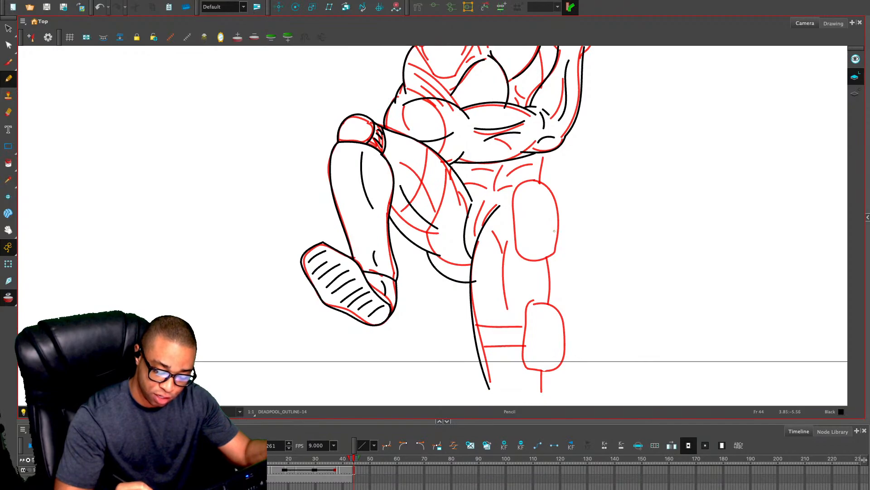
Draw the straight leg's long outer edge and the rounded hip pouch outline with a flap line inside it
{"action": "left_click_drag", "start_coordinate": [557, 230], "coordinate": [571, 396]}
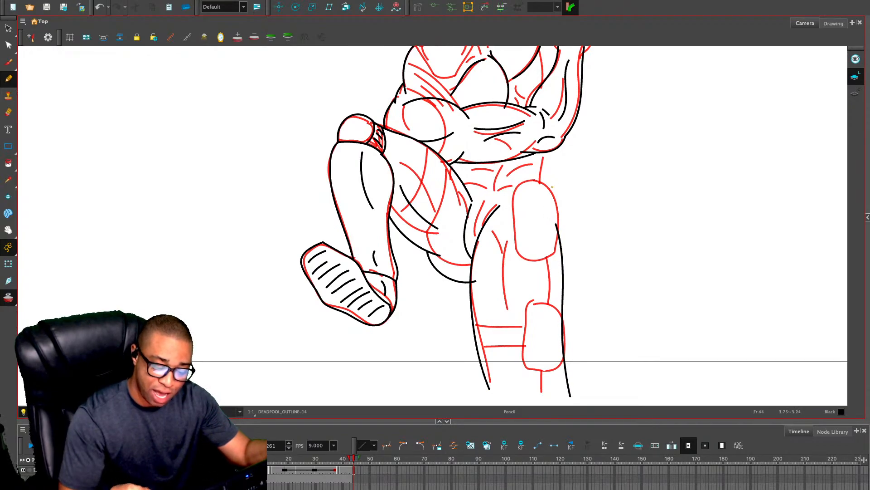
{"action": "left_click_drag", "start_coordinate": [552, 187], "coordinate": [527, 181]}
{"action": "key", "text": "2"}
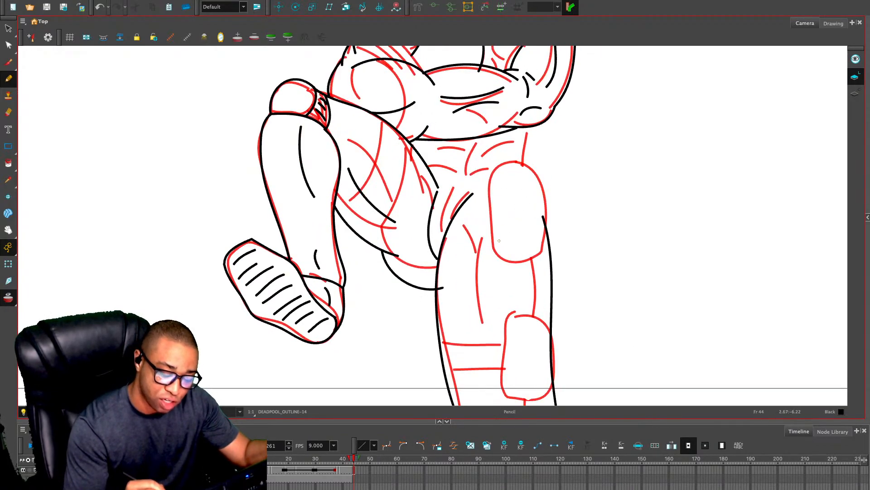
{"action": "mouse_move", "coordinate": [494, 249]}
{"action": "left_mouse_down"}
{"action": "mouse_move", "coordinate": [510, 261]}
{"action": "mouse_move", "coordinate": [553, 251]}
{"action": "mouse_move", "coordinate": [551, 183]}
{"action": "mouse_move", "coordinate": [535, 163]}
{"action": "mouse_move", "coordinate": [498, 162]}
{"action": "mouse_move", "coordinate": [491, 172]}
{"action": "mouse_move", "coordinate": [493, 250]}
{"action": "left_mouse_up"}
{"action": "mouse_move", "coordinate": [490, 170]}
{"action": "left_mouse_down"}
{"action": "mouse_move", "coordinate": [501, 213]}
{"action": "mouse_move", "coordinate": [526, 238]}
{"action": "mouse_move", "coordinate": [556, 233]}
{"action": "left_mouse_up"}
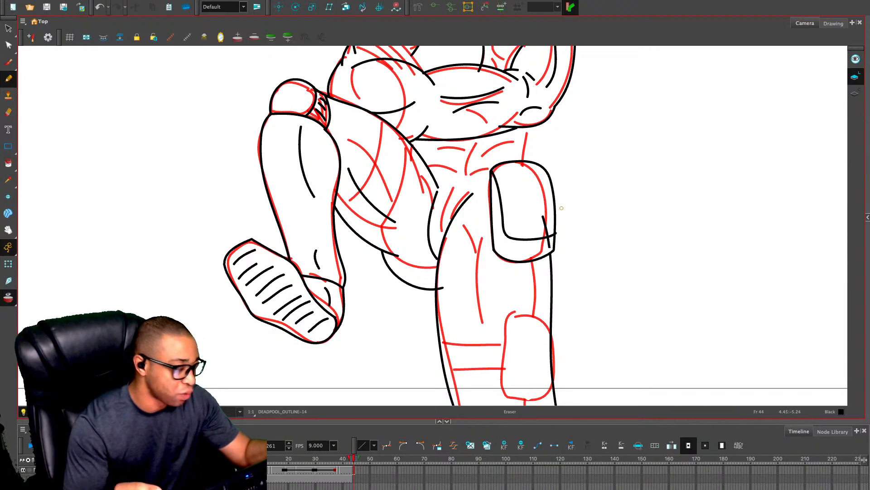
Delete the piece of the leg's outer line that overlaps the hip pouch
{"action": "key", "text": "alt+s"}
{"action": "left_click", "coordinate": [545, 225]}
{"action": "key", "text": "Delete"}
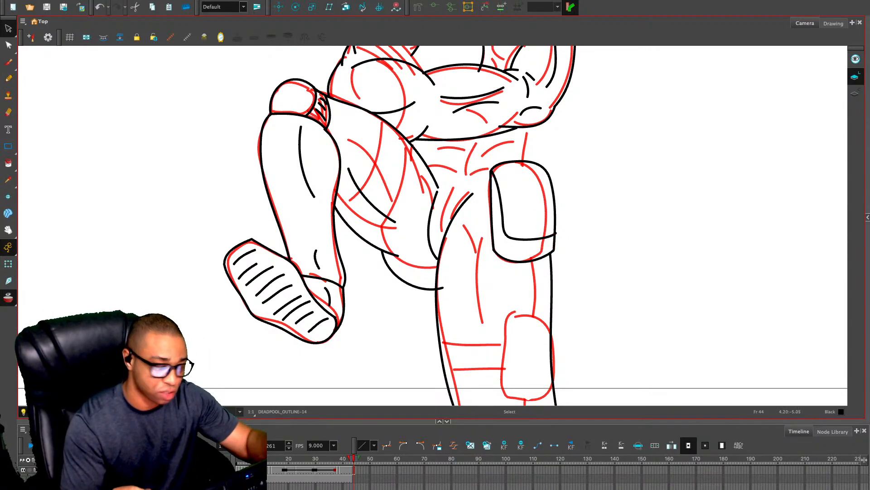
Draw a second flap line parallel to the first on the hip pouch, plus its lower seam with a corner crease
{"action": "key", "text": "alt+/"}
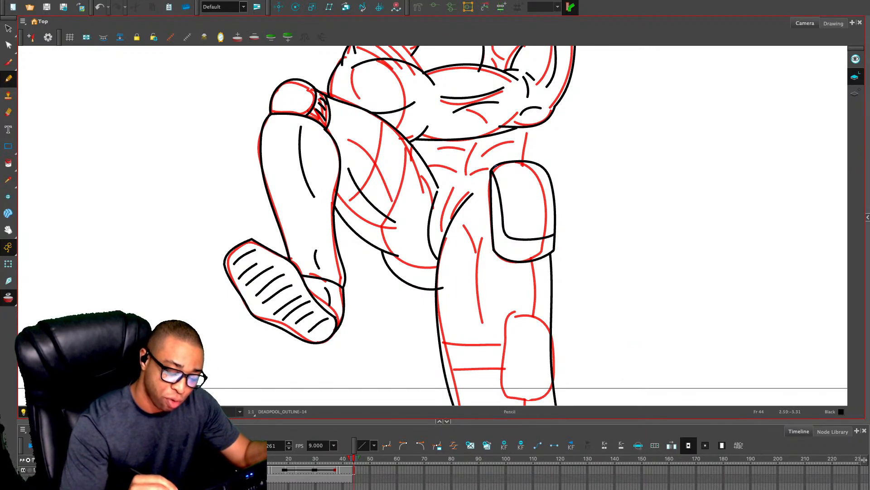
{"action": "mouse_move", "coordinate": [496, 167]}
{"action": "left_mouse_down"}
{"action": "mouse_move", "coordinate": [516, 230]}
{"action": "mouse_move", "coordinate": [555, 229]}
{"action": "mouse_move", "coordinate": [507, 243]}
{"action": "mouse_move", "coordinate": [506, 253]}
{"action": "mouse_move", "coordinate": [554, 247]}
{"action": "left_mouse_up"}
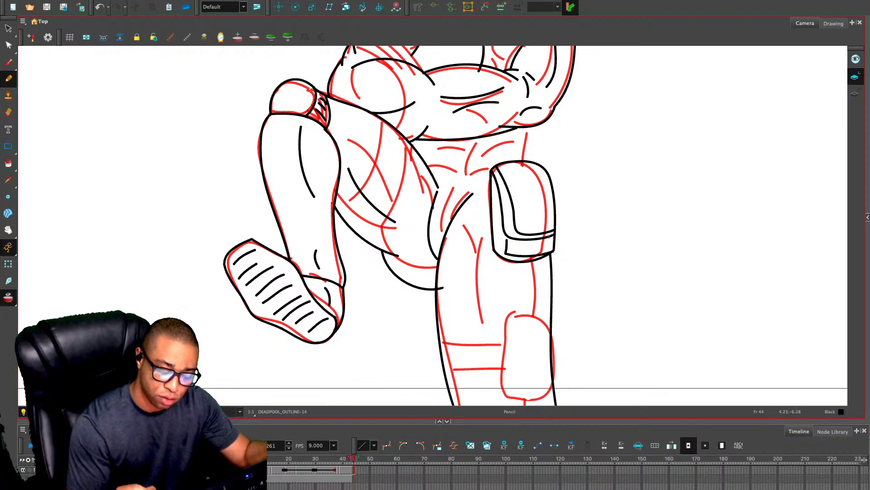
{"action": "key", "text": "ctrl+z"}
{"action": "key", "text": "ctrl+z"}
{"action": "left_click_drag", "start_coordinate": [494, 249], "coordinate": [514, 247]}
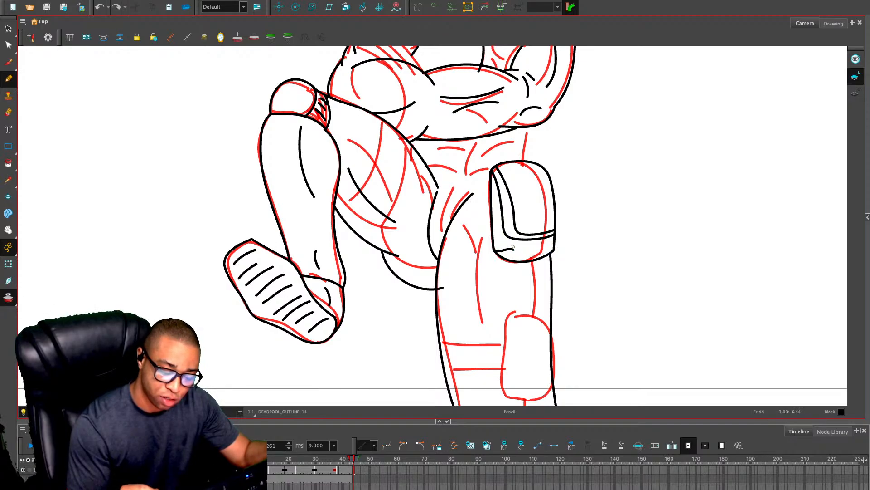
{"action": "key", "text": "ctrl+z"}
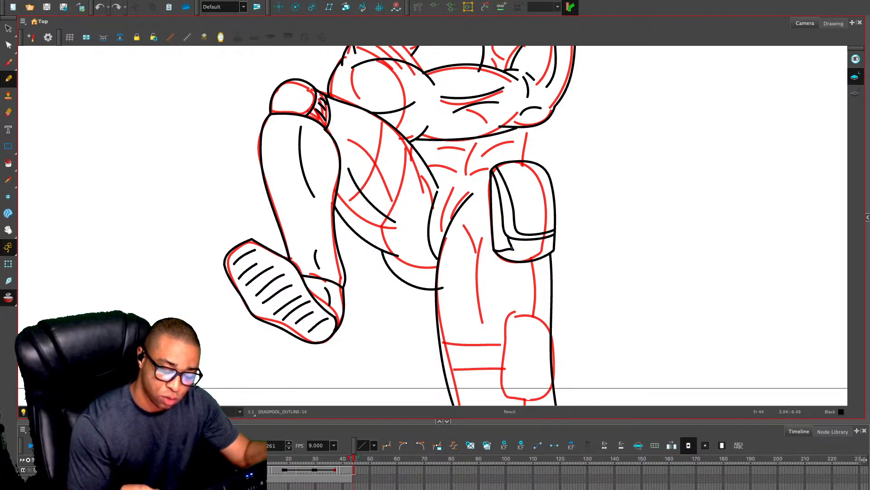
{"action": "left_click_drag", "start_coordinate": [514, 248], "coordinate": [554, 246]}
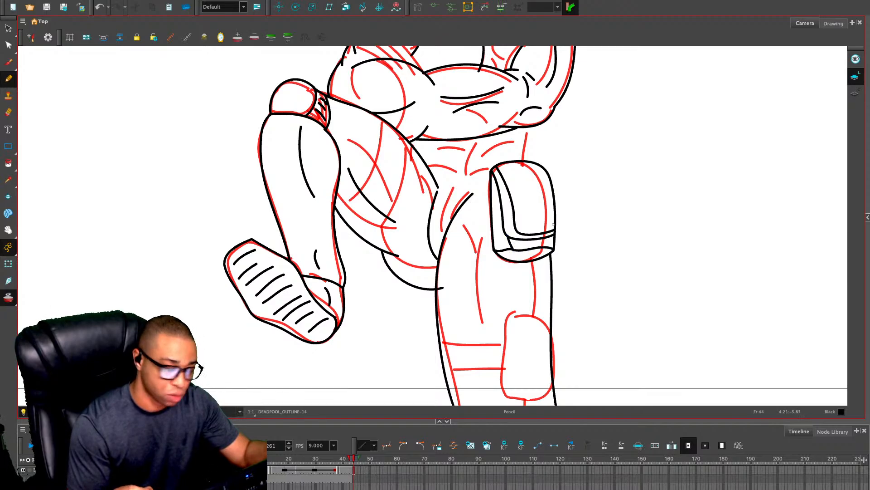
Draw the boxy outline of the lower thigh pouch on the straight leg and its first L-shaped flap line
{"action": "scroll", "coordinate": [554, 246], "scroll_direction": "down", "scroll_amount": 4}
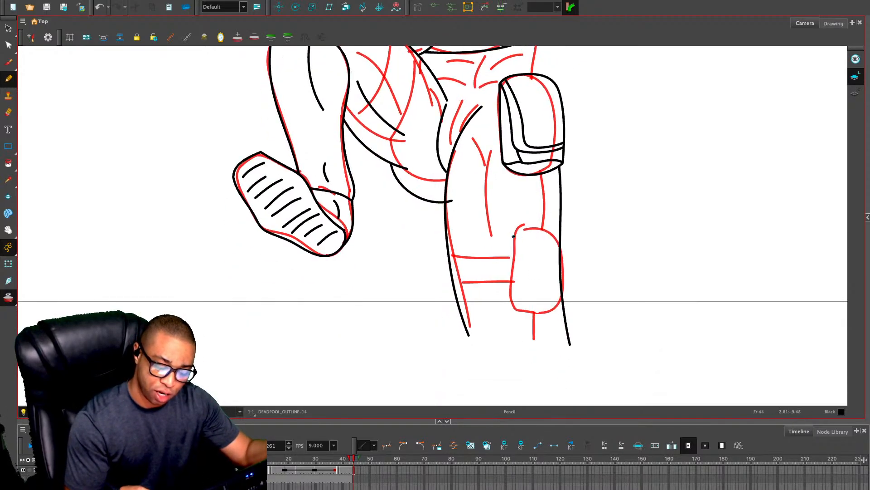
{"action": "mouse_move", "coordinate": [513, 236]}
{"action": "left_mouse_down"}
{"action": "mouse_move", "coordinate": [568, 230]}
{"action": "mouse_move", "coordinate": [574, 306]}
{"action": "mouse_move", "coordinate": [512, 238]}
{"action": "mouse_move", "coordinate": [514, 318]}
{"action": "left_mouse_up"}
{"action": "key", "text": "ctrl+z"}
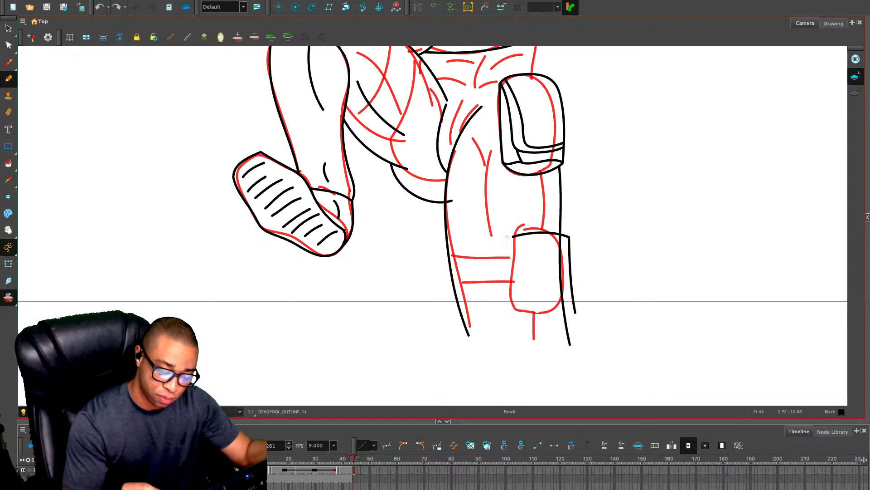
{"action": "mouse_move", "coordinate": [513, 236]}
{"action": "left_mouse_down"}
{"action": "mouse_move", "coordinate": [517, 311]}
{"action": "mouse_move", "coordinate": [582, 309]}
{"action": "left_mouse_up"}
{"action": "mouse_move", "coordinate": [515, 236]}
{"action": "left_mouse_down"}
{"action": "mouse_move", "coordinate": [528, 295]}
{"action": "mouse_move", "coordinate": [576, 291]}
{"action": "left_mouse_up"}
Draw the lower pouch's second flap line parallel to the first, and its bottom seam with a corner crease
{"action": "mouse_move", "coordinate": [522, 236]}
{"action": "left_mouse_down"}
{"action": "mouse_move", "coordinate": [533, 285]}
{"action": "mouse_move", "coordinate": [567, 284]}
{"action": "mouse_move", "coordinate": [566, 236]}
{"action": "left_mouse_up"}
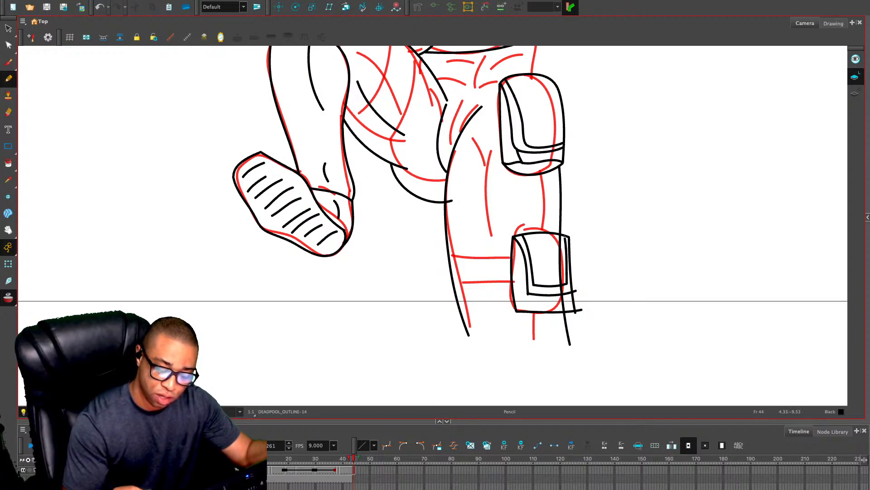
{"action": "key", "text": "ctrl+z"}
{"action": "key", "text": "ctrl+z"}
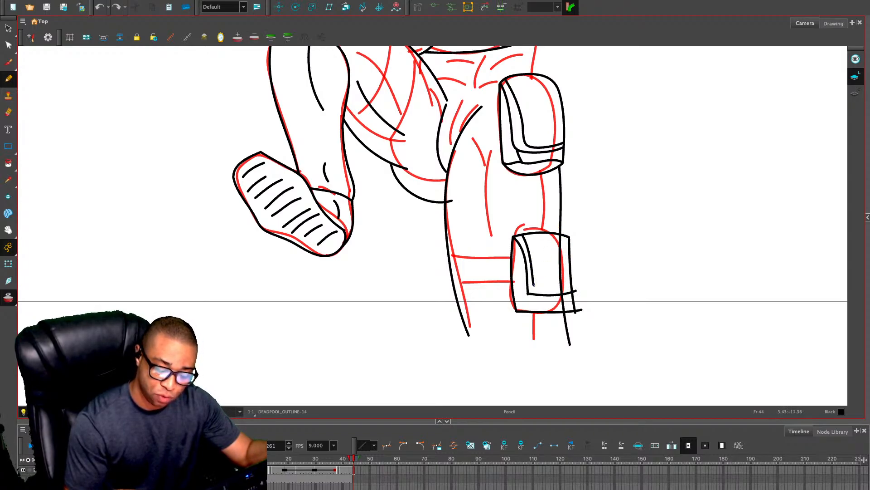
{"action": "mouse_move", "coordinate": [534, 285]}
{"action": "left_mouse_down"}
{"action": "mouse_move", "coordinate": [561, 287]}
{"action": "mouse_move", "coordinate": [519, 309]}
{"action": "mouse_move", "coordinate": [572, 302]}
{"action": "left_mouse_up"}
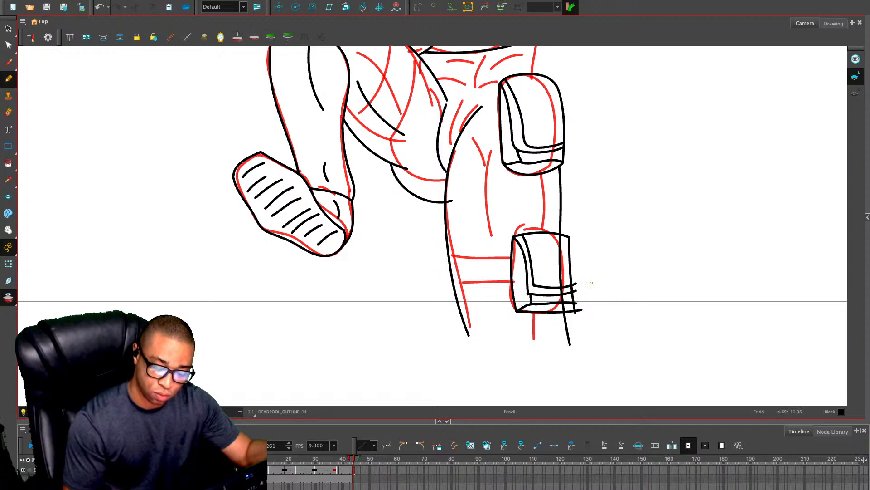
Draw the muscle lines inside the straight thigh and the two strap edges running from its inner side to the lower pouch
{"action": "left_click_drag", "start_coordinate": [554, 215], "coordinate": [522, 306]}
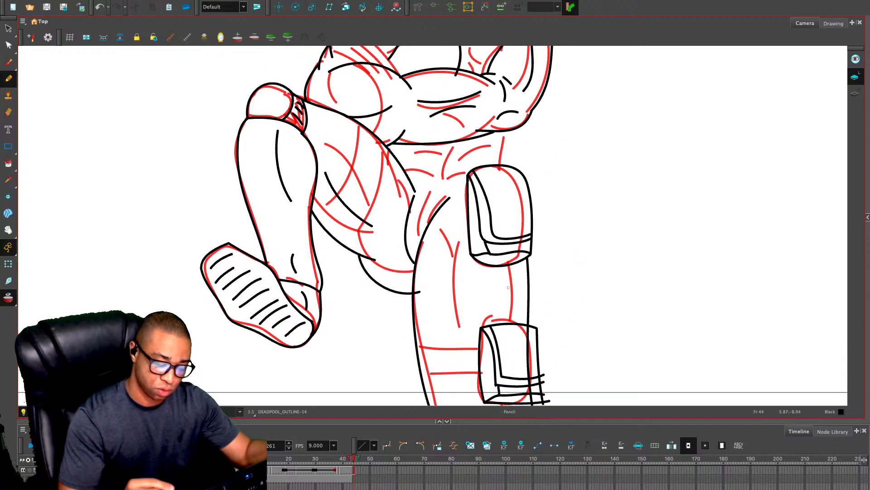
{"action": "mouse_move", "coordinate": [454, 246]}
{"action": "left_mouse_down"}
{"action": "mouse_move", "coordinate": [448, 272]}
{"action": "mouse_move", "coordinate": [459, 402]}
{"action": "left_mouse_up"}
{"action": "left_click_drag", "start_coordinate": [451, 273], "coordinate": [478, 182]}
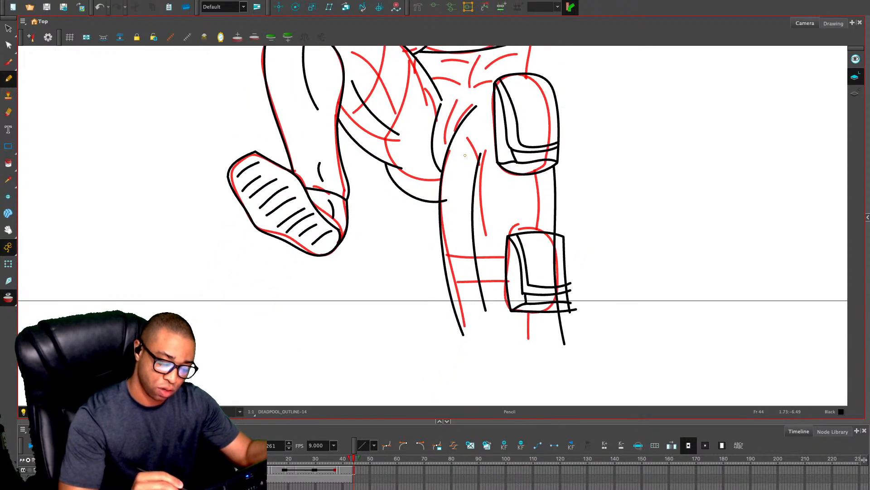
{"action": "left_click_drag", "start_coordinate": [464, 147], "coordinate": [473, 187]}
{"action": "left_click_drag", "start_coordinate": [438, 254], "coordinate": [515, 257]}
{"action": "left_click_drag", "start_coordinate": [437, 283], "coordinate": [513, 282]}
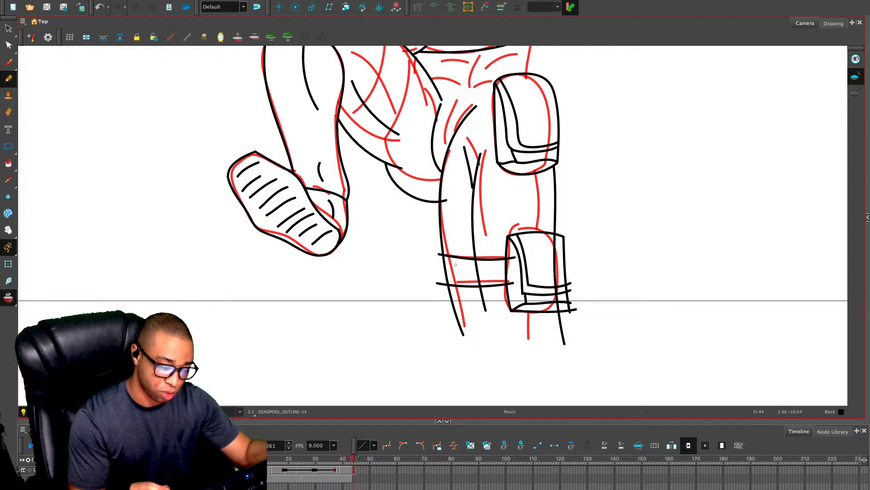
Draw a curved strap around the raised thigh with two inner parallel lines, and add matching inner lines to the straight leg's strap
{"action": "mouse_move", "coordinate": [401, 277]}
{"action": "left_mouse_down"}
{"action": "mouse_move", "coordinate": [684, 276]}
{"action": "mouse_move", "coordinate": [723, 283]}
{"action": "mouse_move", "coordinate": [774, 344]}
{"action": "mouse_move", "coordinate": [746, 339]}
{"action": "left_mouse_up"}
{"action": "left_click_drag", "start_coordinate": [609, 288], "coordinate": [343, 260]}
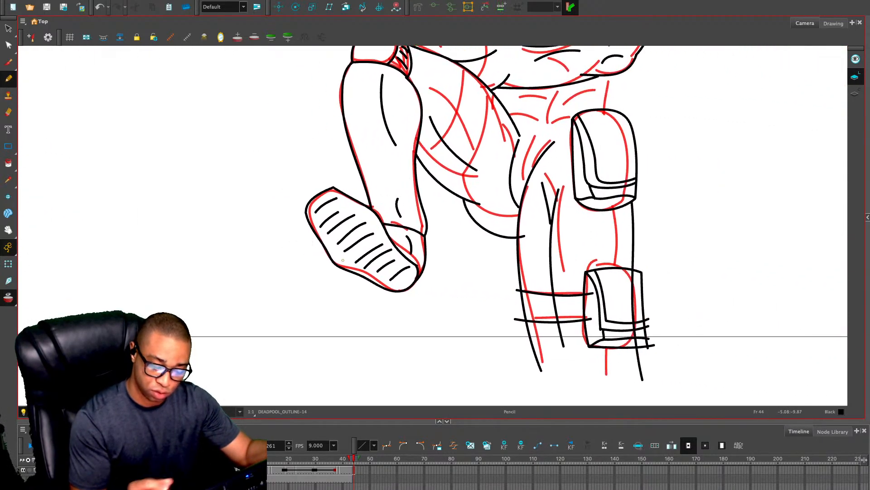
{"action": "mouse_move", "coordinate": [467, 69]}
{"action": "left_mouse_down"}
{"action": "mouse_move", "coordinate": [452, 154]}
{"action": "mouse_move", "coordinate": [428, 188]}
{"action": "left_mouse_up"}
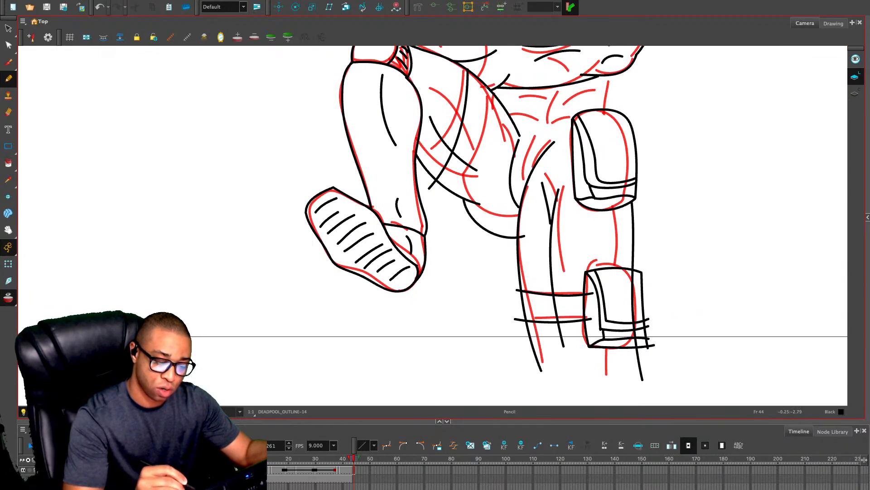
{"action": "mouse_move", "coordinate": [493, 80]}
{"action": "left_mouse_down"}
{"action": "mouse_move", "coordinate": [473, 159]}
{"action": "mouse_move", "coordinate": [451, 196]}
{"action": "left_mouse_up"}
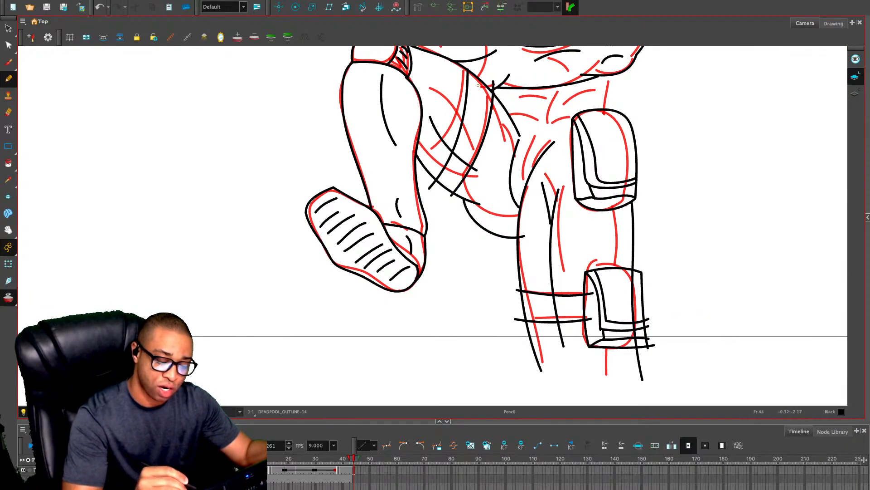
{"action": "left_click_drag", "start_coordinate": [474, 83], "coordinate": [448, 179]}
{"action": "left_click_drag", "start_coordinate": [489, 96], "coordinate": [455, 181]}
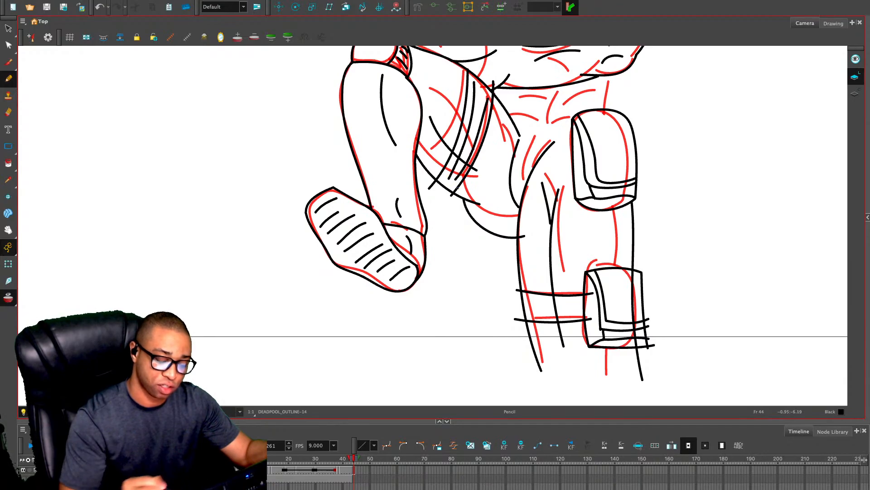
{"action": "mouse_move", "coordinate": [526, 297]}
{"action": "left_mouse_down"}
{"action": "mouse_move", "coordinate": [575, 303]}
{"action": "mouse_move", "coordinate": [575, 315]}
{"action": "left_mouse_up"}
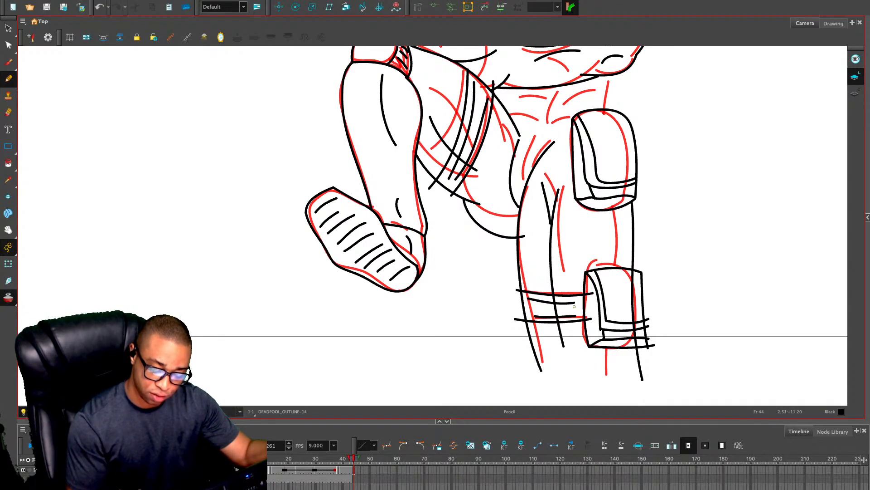
Draw short abdominal muscle lines and a curved side line across the waist between the forearm and the hip pouch
{"action": "left_click_drag", "start_coordinate": [642, 296], "coordinate": [560, 319]}
{"action": "scroll", "coordinate": [516, 224], "scroll_direction": "up", "scroll_amount": 3}
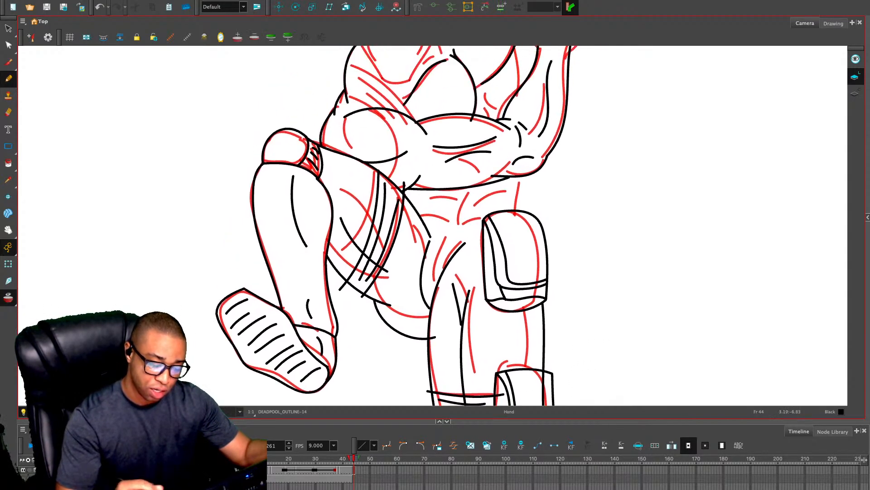
{"action": "left_click_drag", "start_coordinate": [411, 199], "coordinate": [483, 196]}
{"action": "mouse_move", "coordinate": [485, 192]}
{"action": "left_mouse_down"}
{"action": "mouse_move", "coordinate": [491, 185]}
{"action": "mouse_move", "coordinate": [480, 212]}
{"action": "left_mouse_up"}
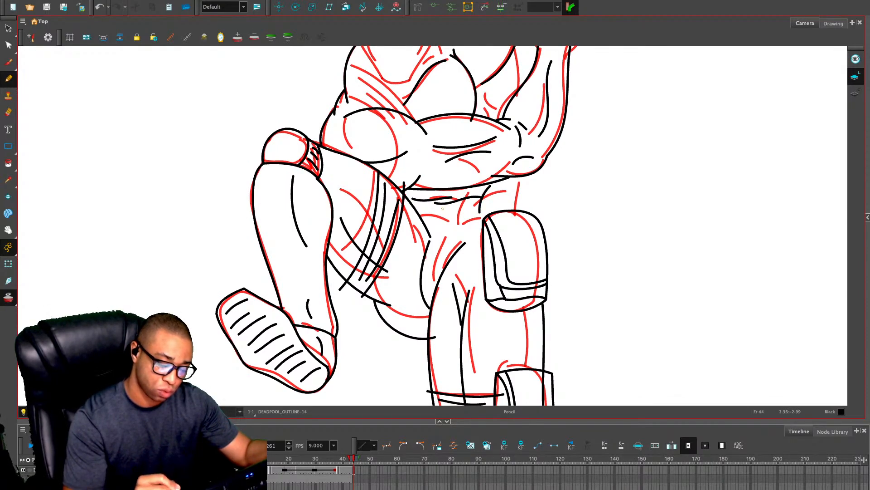
{"action": "key", "text": "ctrl+z"}
{"action": "key", "text": "ctrl+z"}
{"action": "key", "text": "ctrl+z"}
{"action": "key", "text": "ctrl+z"}
{"action": "mouse_move", "coordinate": [419, 198]}
{"action": "left_mouse_down"}
{"action": "mouse_move", "coordinate": [478, 194]}
{"action": "mouse_move", "coordinate": [476, 212]}
{"action": "mouse_move", "coordinate": [452, 218]}
{"action": "mouse_move", "coordinate": [469, 219]}
{"action": "mouse_move", "coordinate": [460, 206]}
{"action": "left_mouse_up"}
{"action": "key", "text": "ctrl+z"}
{"action": "key", "text": "ctrl+z"}
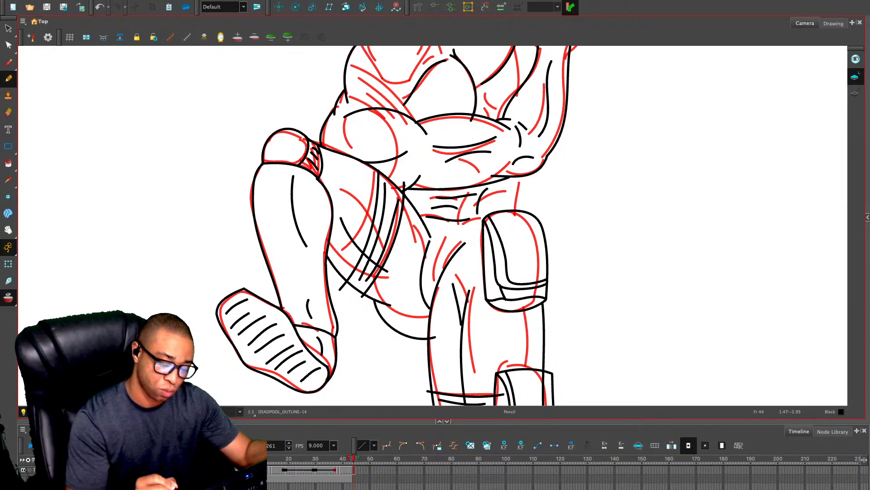
{"action": "left_click_drag", "start_coordinate": [411, 196], "coordinate": [427, 199]}
Replace the abdominal muscle lines with redrawn ones over the onion-skinned sketch, and draw the waist's outer edge down to the hip pouch
{"action": "key", "text": "alt+o"}
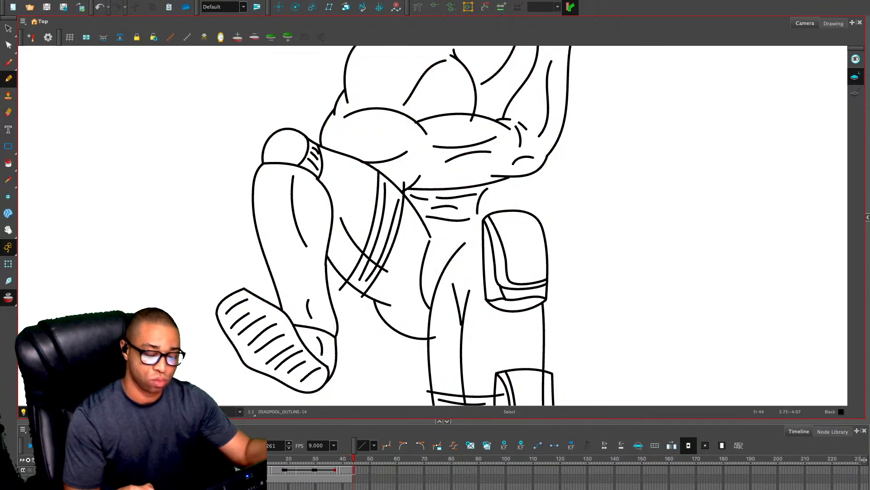
{"action": "key", "text": "alt+o"}
{"action": "key", "text": "alt+s"}
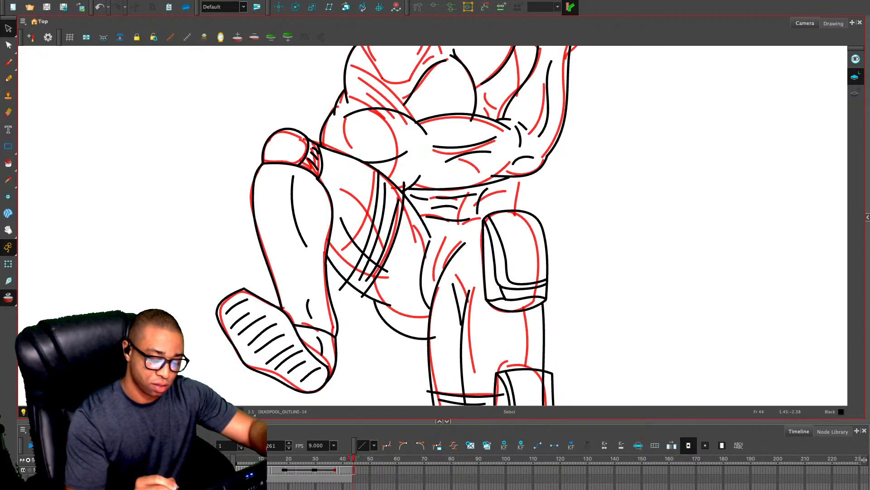
{"action": "mouse_move", "coordinate": [449, 194]}
{"action": "left_mouse_down"}
{"action": "mouse_move", "coordinate": [443, 224]}
{"action": "mouse_move", "coordinate": [424, 199]}
{"action": "mouse_move", "coordinate": [442, 214]}
{"action": "mouse_move", "coordinate": [436, 233]}
{"action": "mouse_move", "coordinate": [475, 211]}
{"action": "mouse_move", "coordinate": [474, 195]}
{"action": "mouse_move", "coordinate": [411, 195]}
{"action": "left_mouse_up"}
{"action": "key", "text": "Delete"}
{"action": "key", "text": "alt+/"}
{"action": "key", "text": "alt+o"}
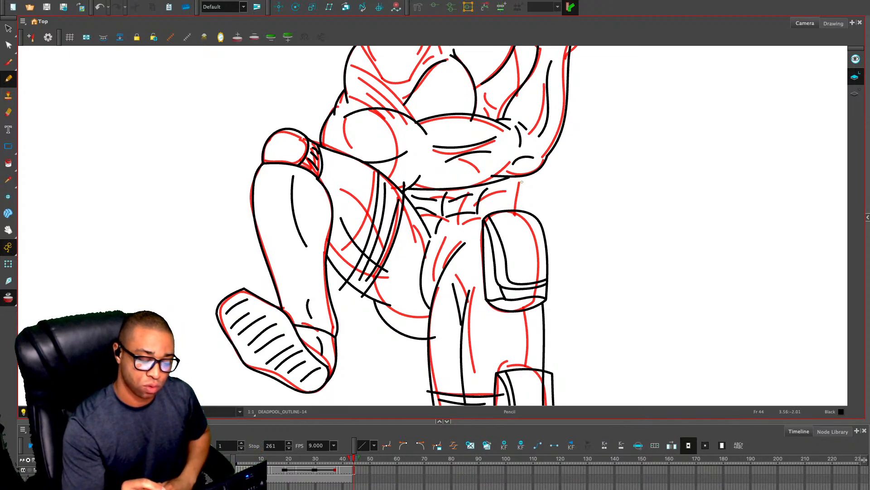
{"action": "left_click_drag", "start_coordinate": [521, 181], "coordinate": [504, 308]}
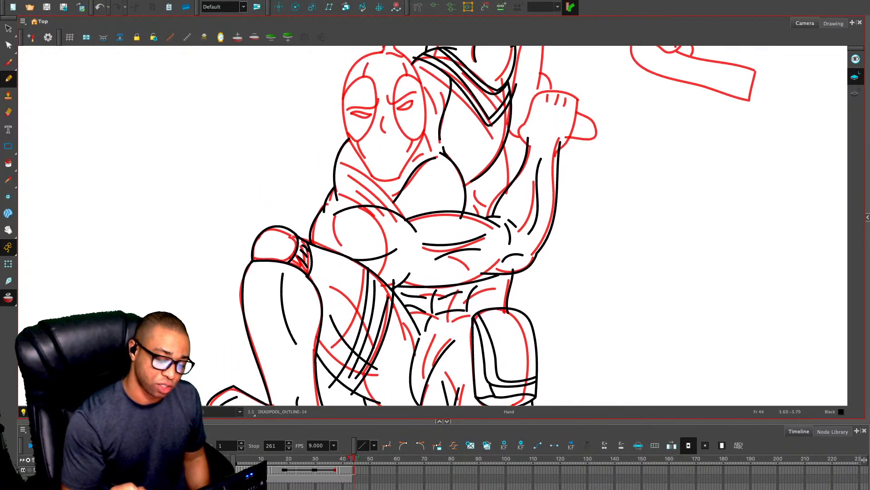
Draw the two outer edges of the harness strap across the shoulder below the head, with a parallel line inside each edge
{"action": "left_click_drag", "start_coordinate": [331, 182], "coordinate": [377, 216]}
{"action": "key", "text": "ctrl+z"}
{"action": "left_click_drag", "start_coordinate": [326, 182], "coordinate": [366, 216]}
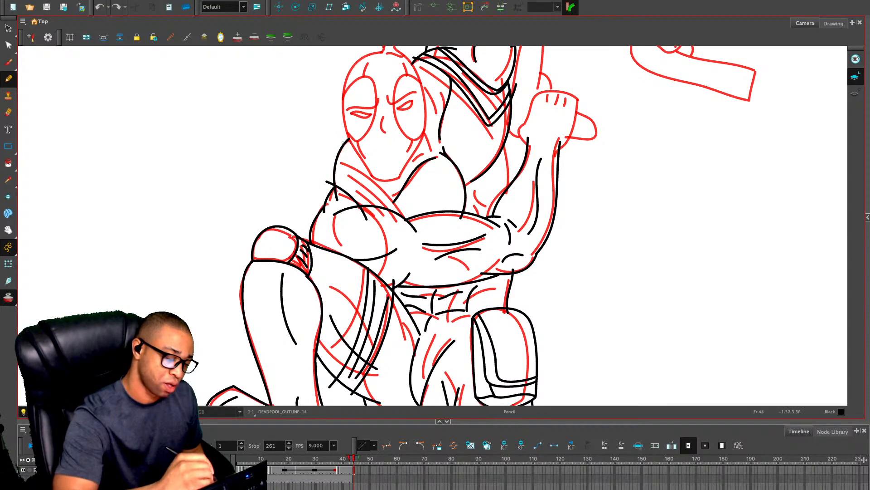
{"action": "left_click_drag", "start_coordinate": [343, 141], "coordinate": [403, 227]}
{"action": "key", "text": "ctrl+z"}
{"action": "mouse_move", "coordinate": [335, 138]}
{"action": "left_mouse_down"}
{"action": "mouse_move", "coordinate": [356, 154]}
{"action": "mouse_move", "coordinate": [398, 229]}
{"action": "left_mouse_up"}
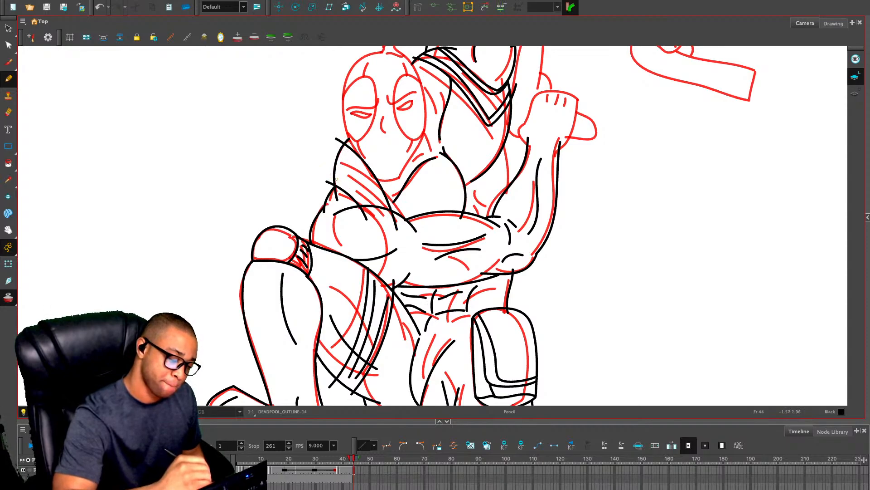
{"action": "left_click_drag", "start_coordinate": [335, 179], "coordinate": [372, 214]}
{"action": "left_click_drag", "start_coordinate": [340, 150], "coordinate": [390, 225]}
Draw the torso's side edge below the armpit and the short side muscle lines beside the bent forearm
{"action": "key", "text": "space"}
{"action": "left_click_drag", "start_coordinate": [429, 106], "coordinate": [424, 184]}
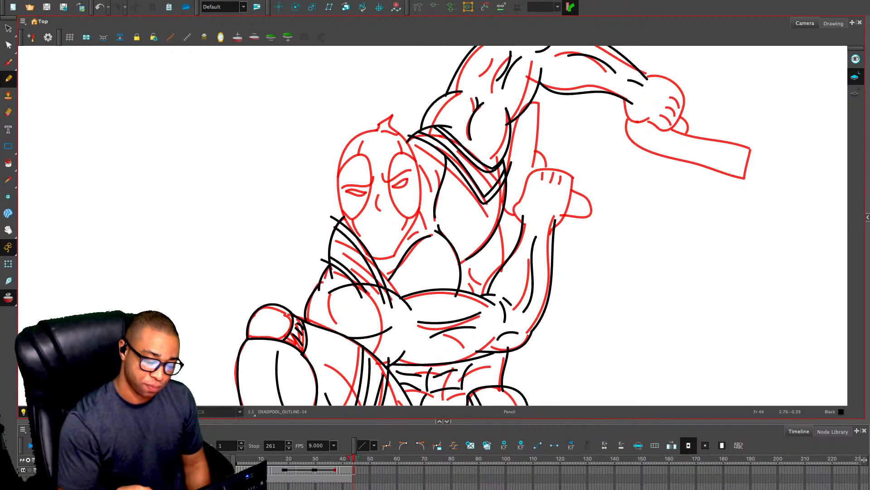
{"action": "left_click_drag", "start_coordinate": [502, 202], "coordinate": [505, 285]}
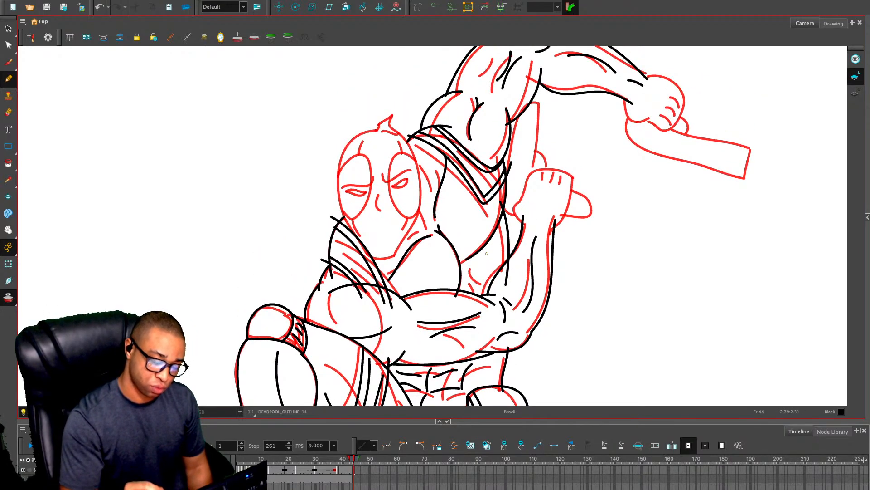
{"action": "left_click_drag", "start_coordinate": [490, 252], "coordinate": [479, 304]}
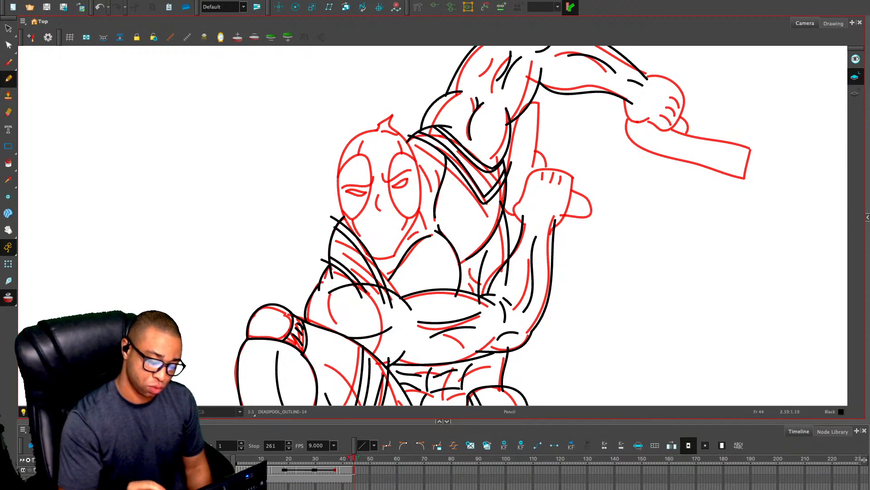
{"action": "mouse_move", "coordinate": [474, 271]}
{"action": "left_mouse_down"}
{"action": "mouse_move", "coordinate": [463, 288]}
{"action": "mouse_move", "coordinate": [481, 283]}
{"action": "left_mouse_up"}
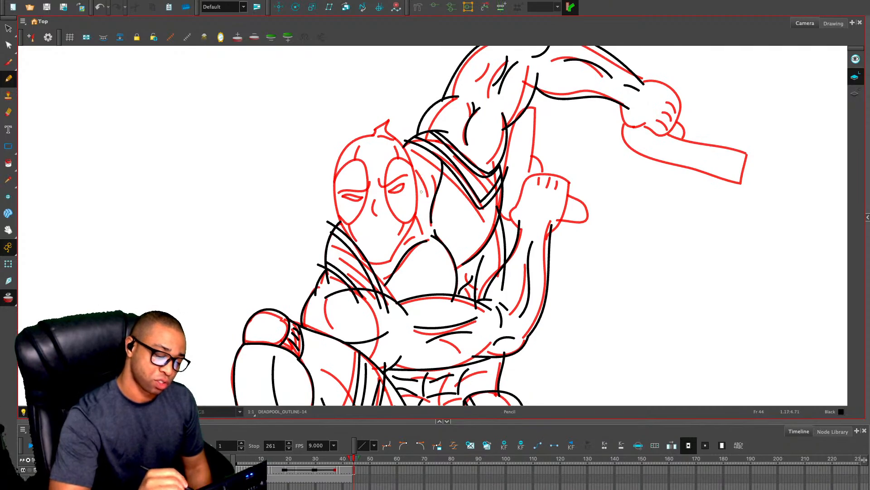
Draw short neck and collar lines beside the masked head and below the chin over the onion-skinned sketch
{"action": "left_click_drag", "start_coordinate": [421, 192], "coordinate": [436, 175]}
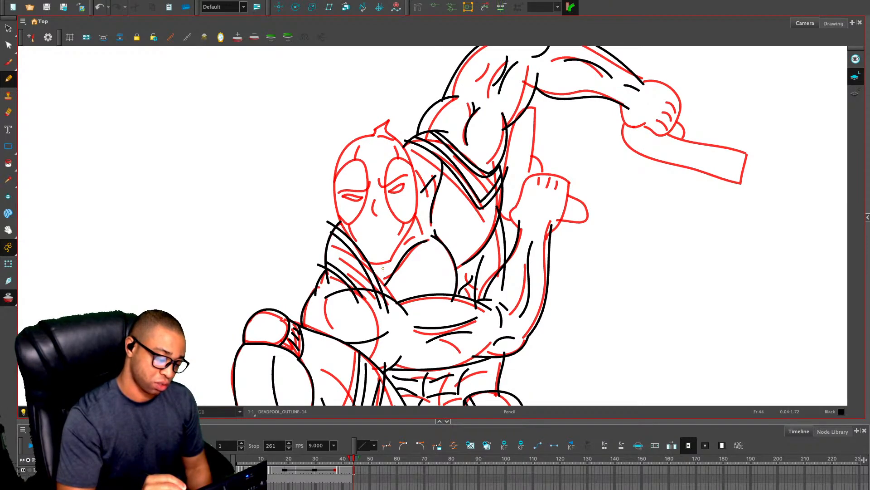
{"action": "left_click_drag", "start_coordinate": [384, 269], "coordinate": [379, 284]}
{"action": "key", "text": "ctrl+z"}
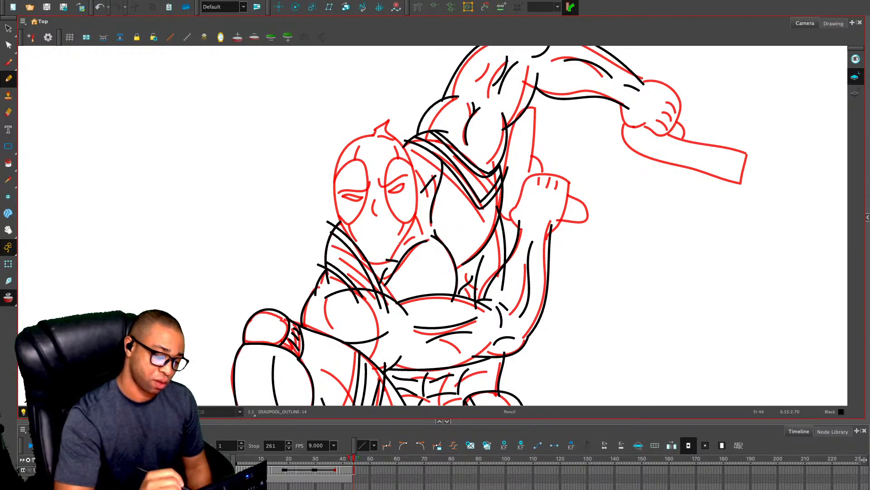
{"action": "mouse_move", "coordinate": [567, 274]}
{"action": "left_mouse_down"}
{"action": "mouse_move", "coordinate": [507, 324]}
{"action": "mouse_move", "coordinate": [556, 226]}
{"action": "mouse_move", "coordinate": [554, 256]}
{"action": "mouse_move", "coordinate": [758, 302]}
{"action": "mouse_move", "coordinate": [825, 290]}
{"action": "left_mouse_up"}
{"action": "mouse_move", "coordinate": [38, 368]}
{"action": "left_mouse_down"}
{"action": "mouse_move", "coordinate": [210, 317]}
{"action": "mouse_move", "coordinate": [337, 345]}
{"action": "left_mouse_up"}
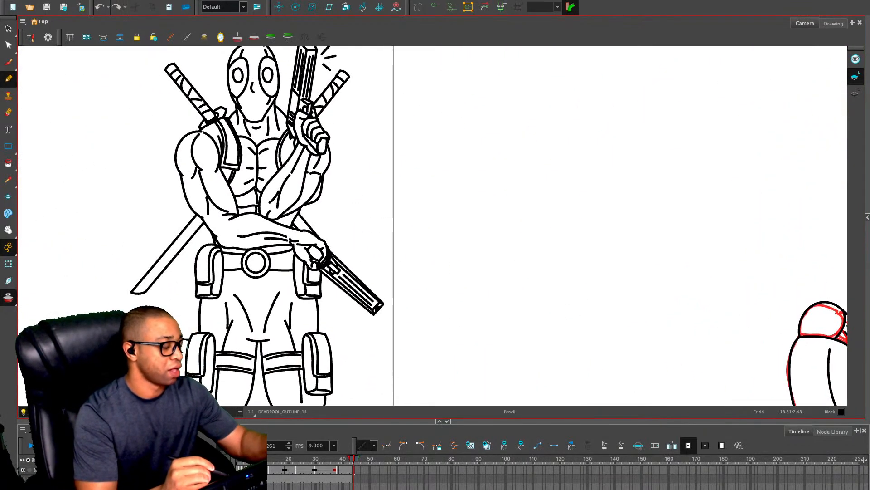
{"action": "key", "text": "alt+s"}
{"action": "key", "text": "ctrl+a"}
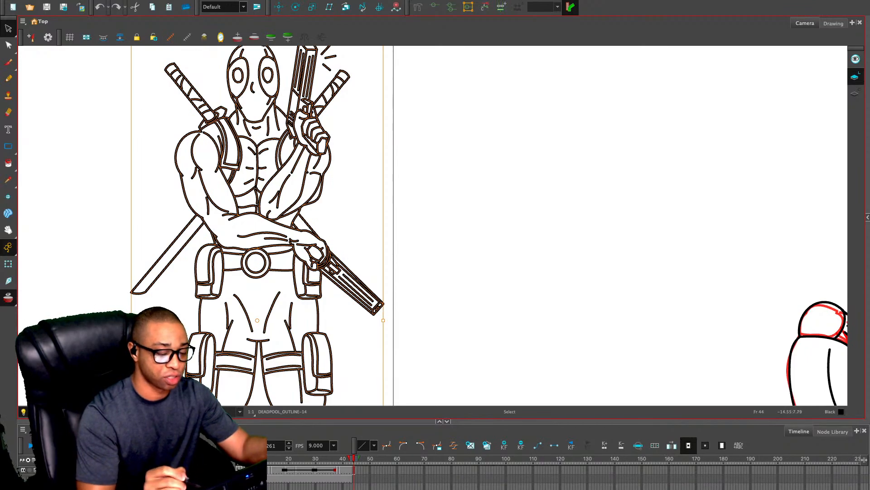
{"action": "left_click", "coordinate": [426, 126]}
Draw the side-view outline of a pistol slide with a small front tip in the empty space beside the reference character
{"action": "key", "text": "alt+/"}
{"action": "left_click_drag", "start_coordinate": [398, 107], "coordinate": [391, 117]}
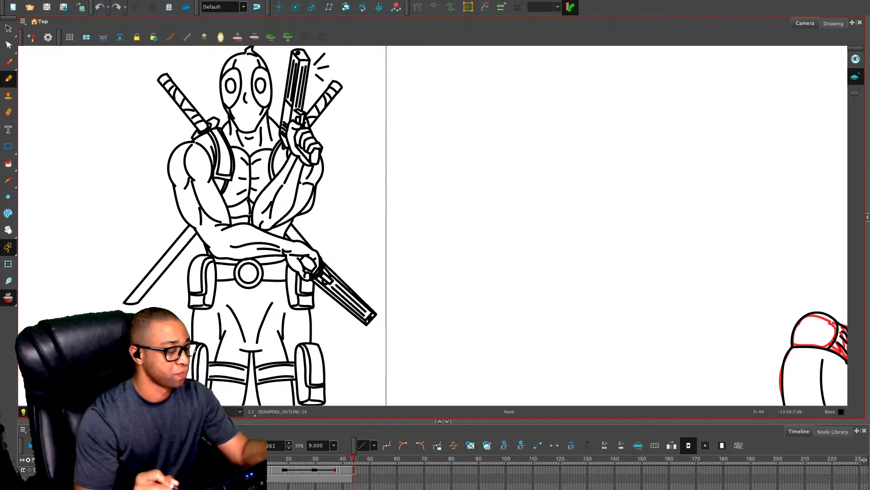
{"action": "left_click_drag", "start_coordinate": [469, 137], "coordinate": [450, 188]}
{"action": "mouse_move", "coordinate": [416, 158]}
{"action": "left_mouse_down"}
{"action": "mouse_move", "coordinate": [580, 158]}
{"action": "mouse_move", "coordinate": [565, 158]}
{"action": "left_mouse_up"}
{"action": "mouse_move", "coordinate": [416, 158]}
{"action": "left_mouse_down"}
{"action": "mouse_move", "coordinate": [393, 184]}
{"action": "mouse_move", "coordinate": [580, 188]}
{"action": "left_mouse_up"}
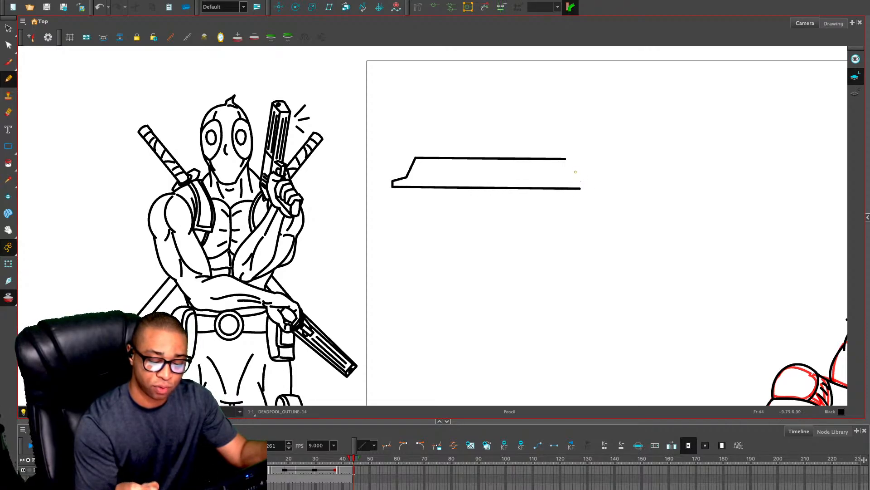
{"action": "mouse_move", "coordinate": [568, 159]}
{"action": "left_mouse_down"}
{"action": "mouse_move", "coordinate": [594, 160]}
{"action": "mouse_move", "coordinate": [587, 188]}
{"action": "left_mouse_up"}
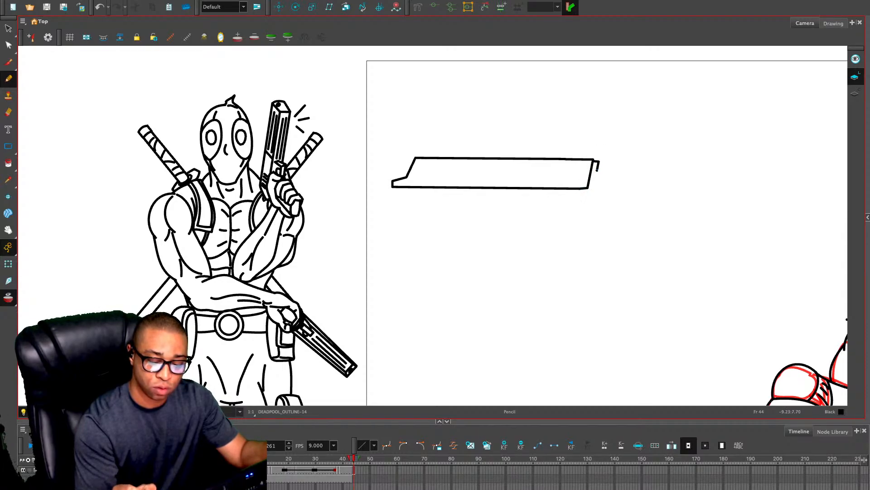
{"action": "left_click_drag", "start_coordinate": [597, 170], "coordinate": [592, 171]}
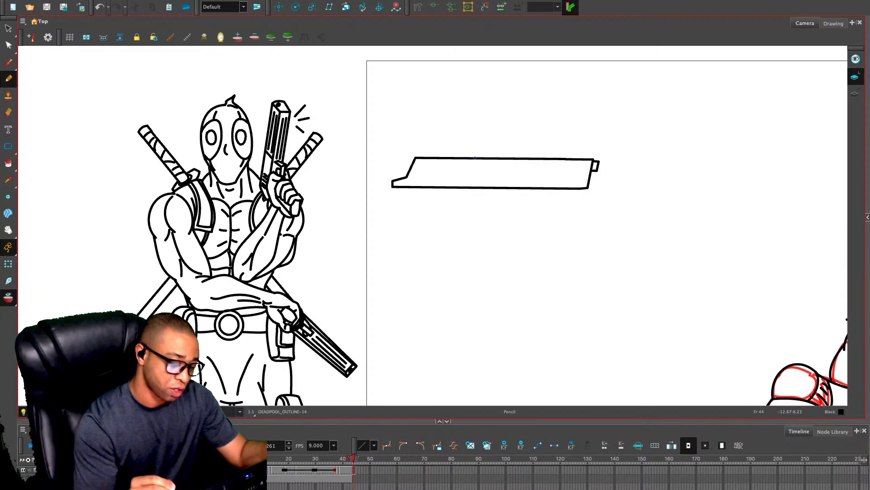
Divide the pistol slide with a slanted line, adding four slanted grooves behind it and three horizontal lines along the barrel half
{"action": "left_click_drag", "start_coordinate": [496, 158], "coordinate": [484, 187]}
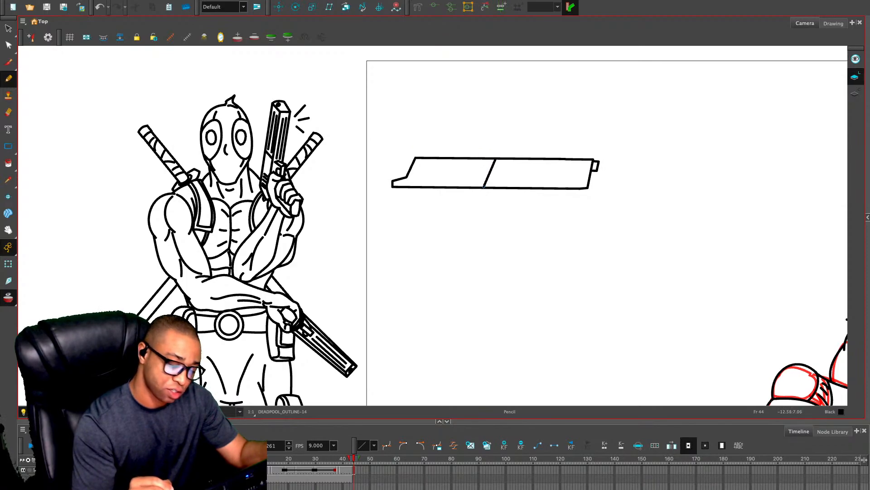
{"action": "mouse_move", "coordinate": [428, 165]}
{"action": "left_mouse_down"}
{"action": "mouse_move", "coordinate": [419, 186]}
{"action": "mouse_move", "coordinate": [429, 186]}
{"action": "left_mouse_up"}
{"action": "mouse_move", "coordinate": [450, 166]}
{"action": "left_mouse_down"}
{"action": "mouse_move", "coordinate": [441, 186]}
{"action": "mouse_move", "coordinate": [452, 184]}
{"action": "left_mouse_up"}
{"action": "mouse_move", "coordinate": [505, 165]}
{"action": "left_mouse_down"}
{"action": "mouse_move", "coordinate": [577, 165]}
{"action": "mouse_move", "coordinate": [579, 173]}
{"action": "left_mouse_up"}
{"action": "left_click_drag", "start_coordinate": [505, 181], "coordinate": [579, 180]}
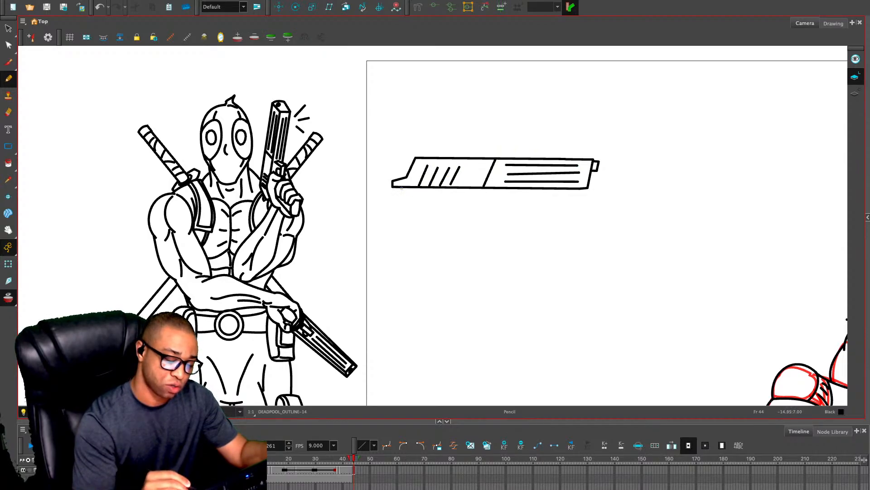
Draw the pistol's angled grip below the rear of the slide, undoing strokes that miss
{"action": "left_click_drag", "start_coordinate": [402, 189], "coordinate": [501, 194]}
{"action": "key", "text": "ctrl+z"}
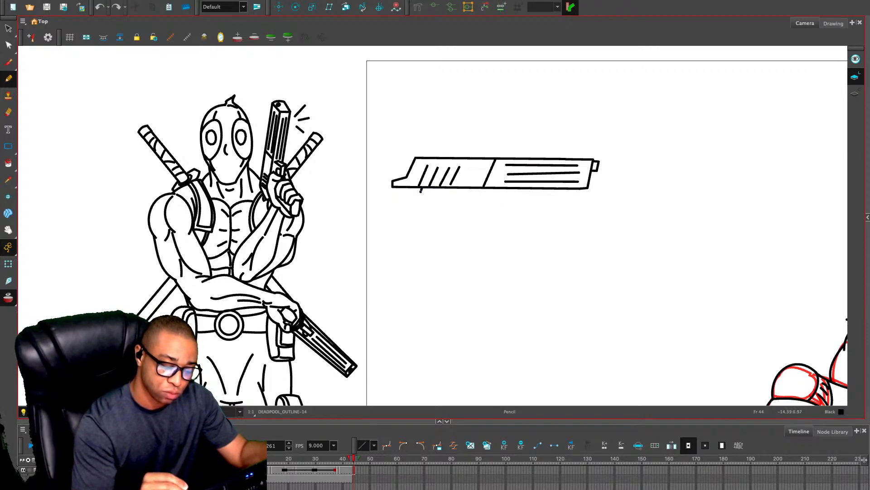
{"action": "left_click_drag", "start_coordinate": [420, 191], "coordinate": [409, 222]}
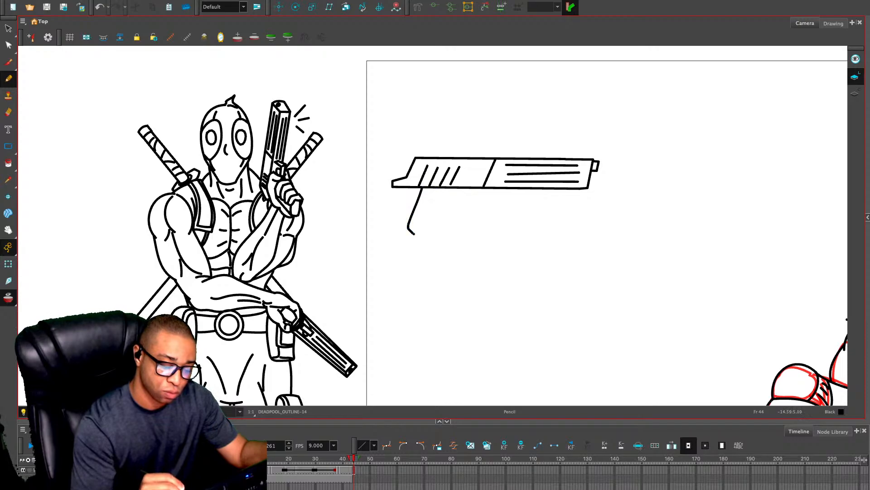
{"action": "left_click_drag", "start_coordinate": [416, 234], "coordinate": [440, 230]}
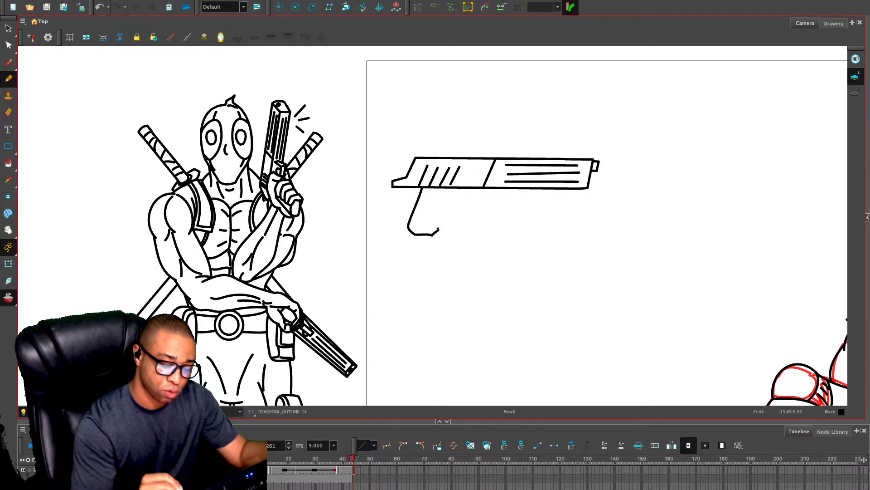
{"action": "key", "text": "ctrl+z"}
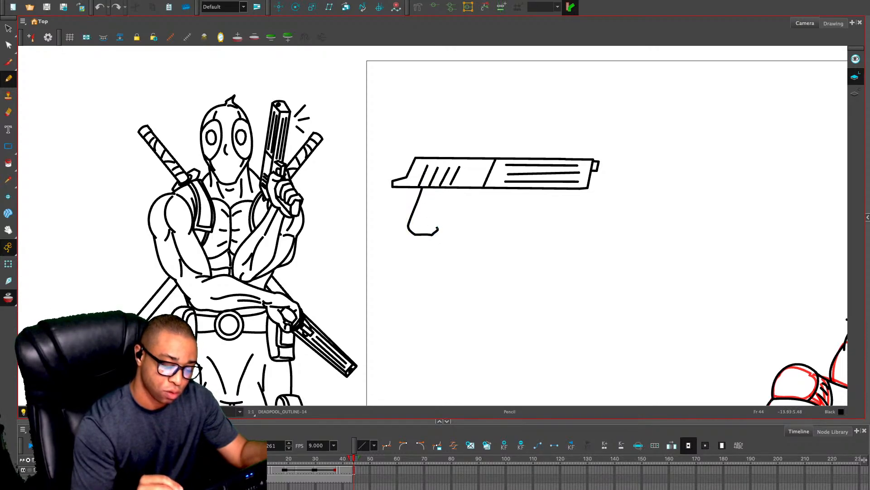
{"action": "mouse_move", "coordinate": [437, 228]}
{"action": "left_mouse_down"}
{"action": "mouse_move", "coordinate": [446, 189]}
{"action": "mouse_move", "coordinate": [459, 201]}
{"action": "mouse_move", "coordinate": [469, 188]}
{"action": "mouse_move", "coordinate": [444, 203]}
{"action": "mouse_move", "coordinate": [472, 203]}
{"action": "mouse_move", "coordinate": [480, 187]}
{"action": "mouse_move", "coordinate": [468, 198]}
{"action": "mouse_move", "coordinate": [426, 200]}
{"action": "left_mouse_up"}
{"action": "key", "text": "ctrl+z"}
{"action": "key", "text": "ctrl+z"}
Hatch the pistol grip and add a thin frame strip beneath the slide, erasing the lines that cross it
{"action": "left_click_drag", "start_coordinate": [439, 198], "coordinate": [414, 216]}
{"action": "left_click_drag", "start_coordinate": [430, 213], "coordinate": [413, 230]}
{"action": "left_click_drag", "start_coordinate": [429, 227], "coordinate": [426, 231]}
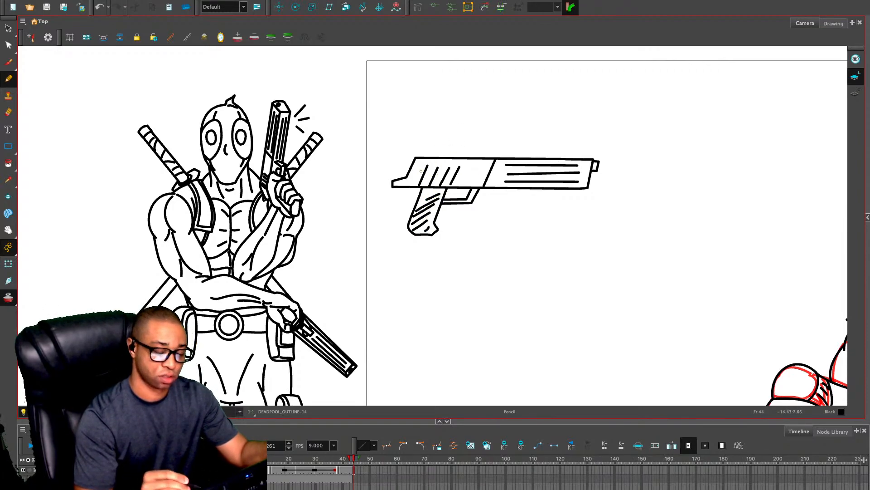
{"action": "left_click_drag", "start_coordinate": [399, 190], "coordinate": [566, 193]}
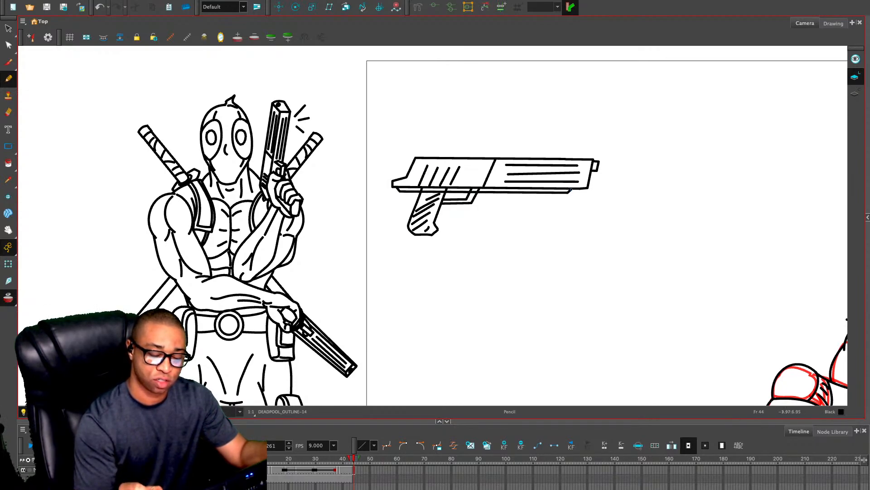
{"action": "key", "text": "alt+e"}
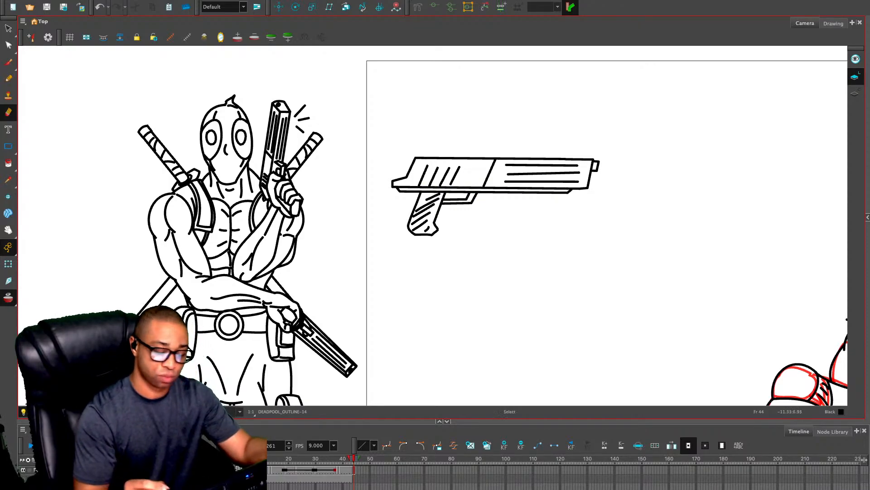
Select the hatched grip and stretch it downward to make it slightly longer
{"action": "key", "text": "alt+s"}
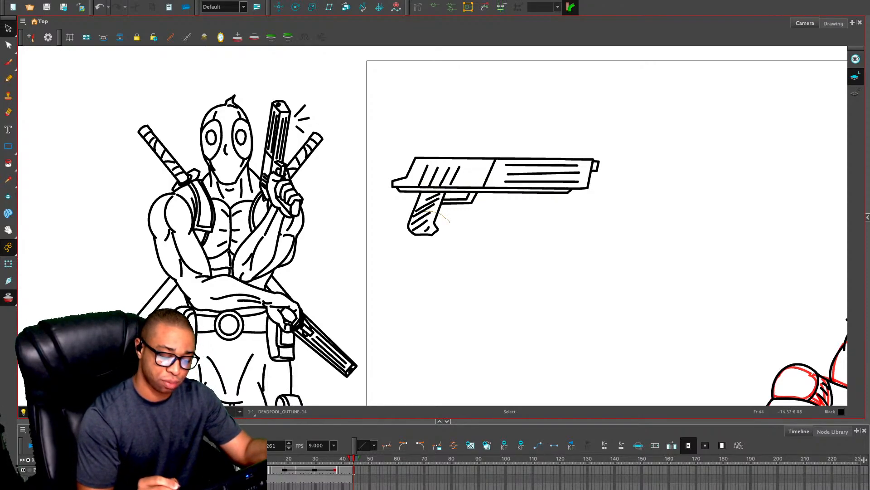
{"action": "left_click_drag", "start_coordinate": [424, 212], "coordinate": [463, 234]}
{"action": "left_click_drag", "start_coordinate": [416, 206], "coordinate": [421, 203]}
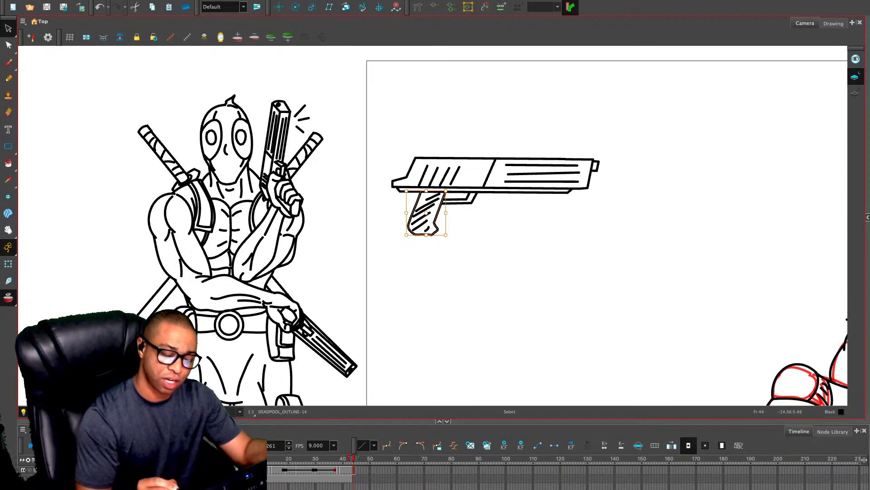
{"action": "mouse_move", "coordinate": [427, 234]}
{"action": "left_mouse_down"}
{"action": "mouse_move", "coordinate": [422, 247]}
{"action": "mouse_move", "coordinate": [431, 246]}
{"action": "left_mouse_up"}
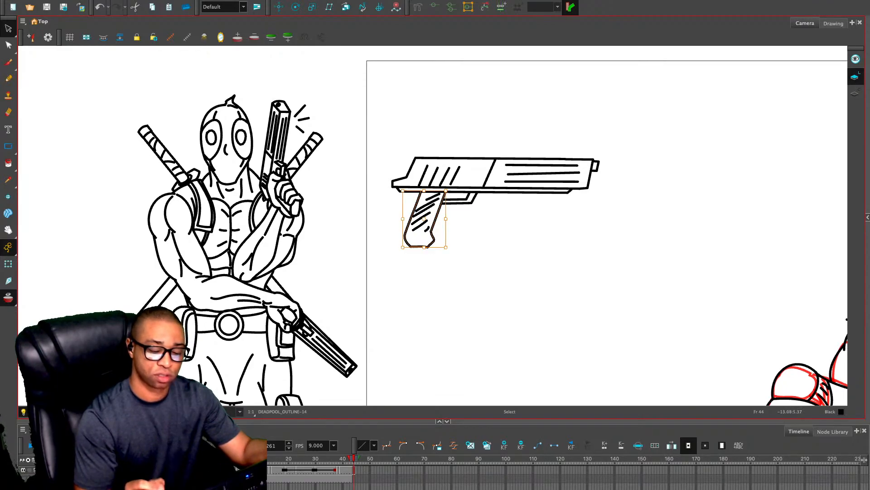
{"action": "left_click", "coordinate": [557, 219]}
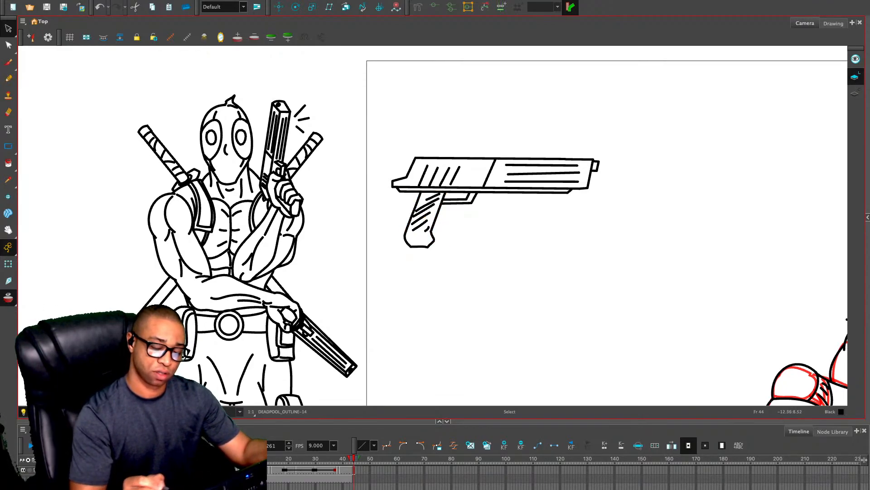
Shorten the pistol's slide and barrel horizontally, and fit the trigger guard against the grip
{"action": "mouse_move", "coordinate": [580, 141]}
{"action": "left_mouse_down"}
{"action": "mouse_move", "coordinate": [402, 196]}
{"action": "mouse_move", "coordinate": [434, 180]}
{"action": "mouse_move", "coordinate": [482, 184]}
{"action": "mouse_move", "coordinate": [459, 206]}
{"action": "mouse_move", "coordinate": [561, 220]}
{"action": "mouse_move", "coordinate": [603, 147]}
{"action": "left_mouse_up"}
{"action": "left_click_drag", "start_coordinate": [599, 181], "coordinate": [582, 181]}
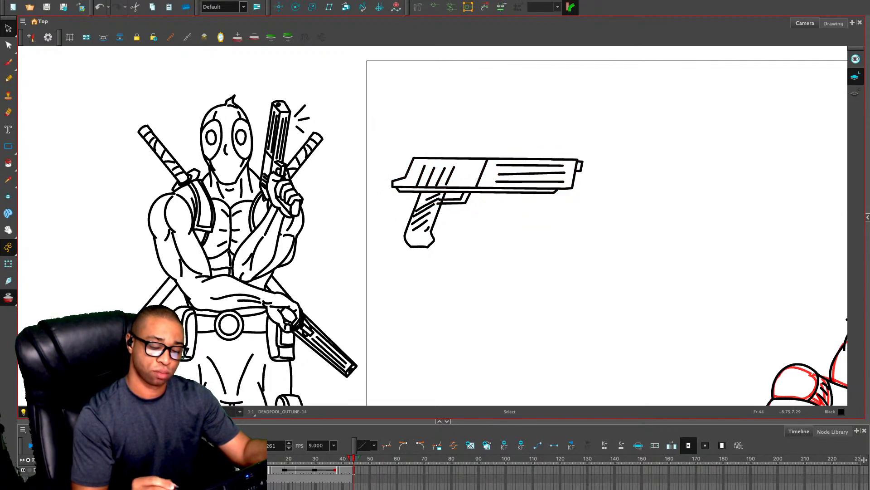
{"action": "left_click", "coordinate": [449, 198]}
{"action": "left_click_drag", "start_coordinate": [438, 198], "coordinate": [442, 199]}
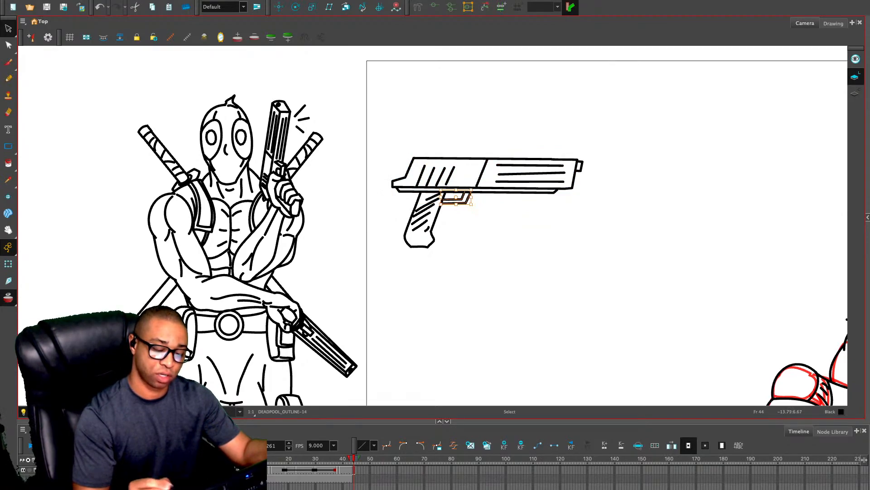
{"action": "left_click", "coordinate": [557, 153]}
Move the whole pistol drawing outside the camera frame, beside the reference character's swords, and keep only the pistol selected
{"action": "mouse_move", "coordinate": [514, 117]}
{"action": "left_mouse_down"}
{"action": "mouse_move", "coordinate": [592, 234]}
{"action": "mouse_move", "coordinate": [590, 208]}
{"action": "left_mouse_up"}
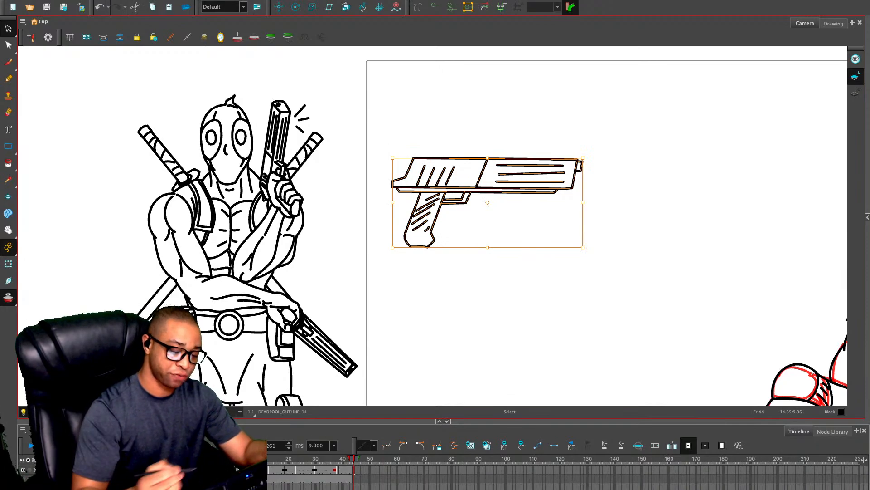
{"action": "key", "text": "1"}
{"action": "key", "text": "1"}
{"action": "key", "text": "1"}
{"action": "key", "text": "1"}
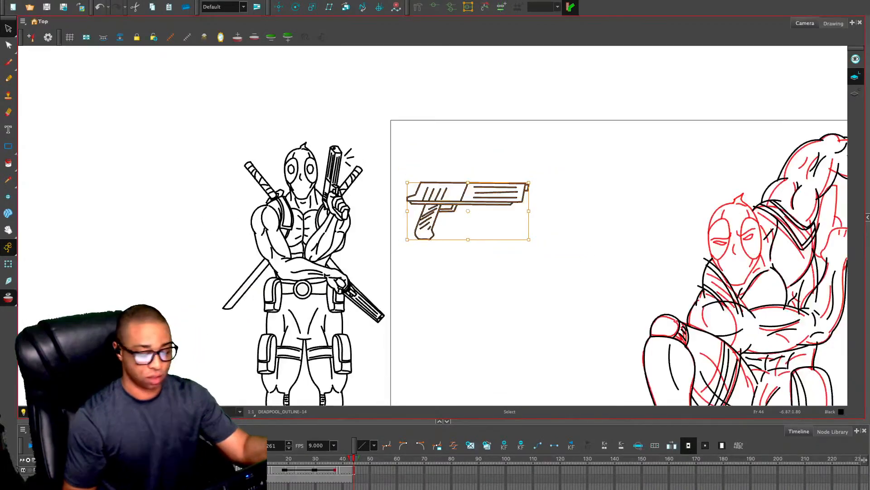
{"action": "left_click_drag", "start_coordinate": [666, 314], "coordinate": [488, 235]}
{"action": "mouse_move", "coordinate": [276, 136]}
{"action": "left_mouse_down"}
{"action": "mouse_move", "coordinate": [80, 101]}
{"action": "mouse_move", "coordinate": [258, 155]}
{"action": "left_mouse_up"}
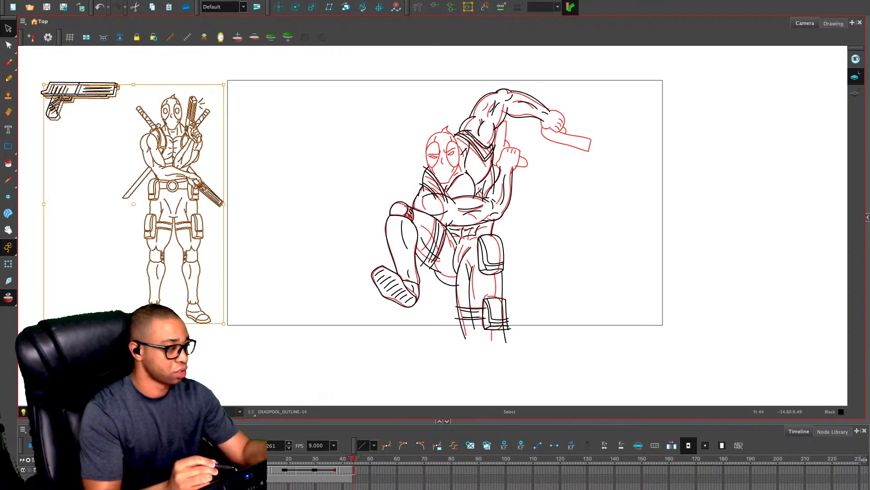
{"action": "left_click", "coordinate": [189, 103]}
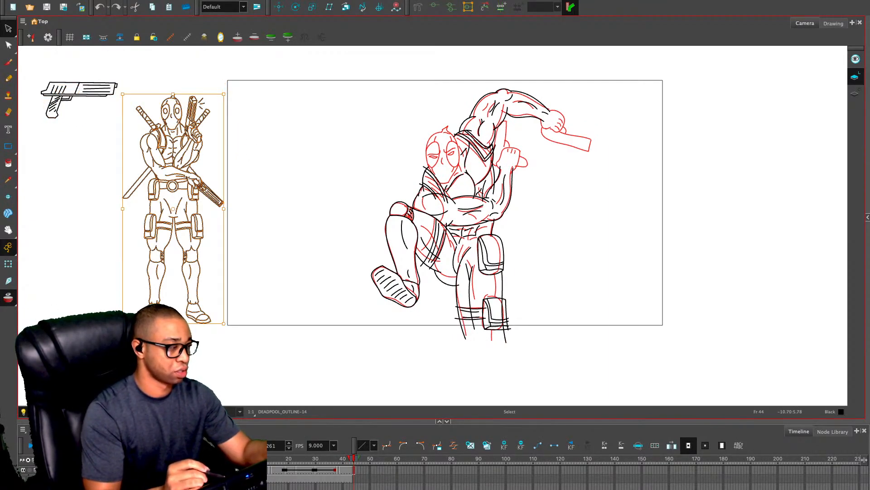
{"action": "key", "text": "ctrl+z"}
{"action": "key", "text": "ctrl+z"}
{"action": "key", "text": "ctrl+shift+z"}
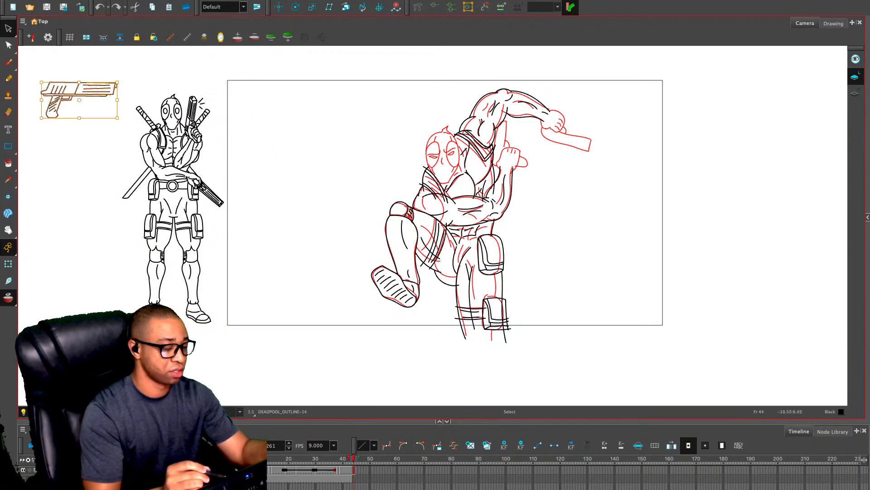
Paste a copy of the pistol onto the pose, rotate it muzzle-up, scale it down and place it at the bent arm's fist
{"action": "key", "text": "ctrl+v"}
{"action": "left_click_drag", "start_coordinate": [290, 131], "coordinate": [623, 152]}
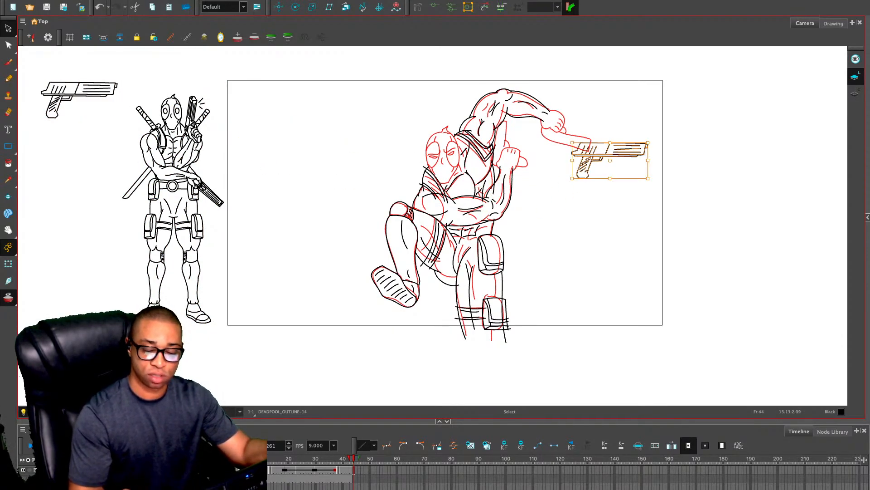
{"action": "key", "text": "2"}
{"action": "key", "text": "2"}
{"action": "left_click_drag", "start_coordinate": [754, 201], "coordinate": [602, 290]}
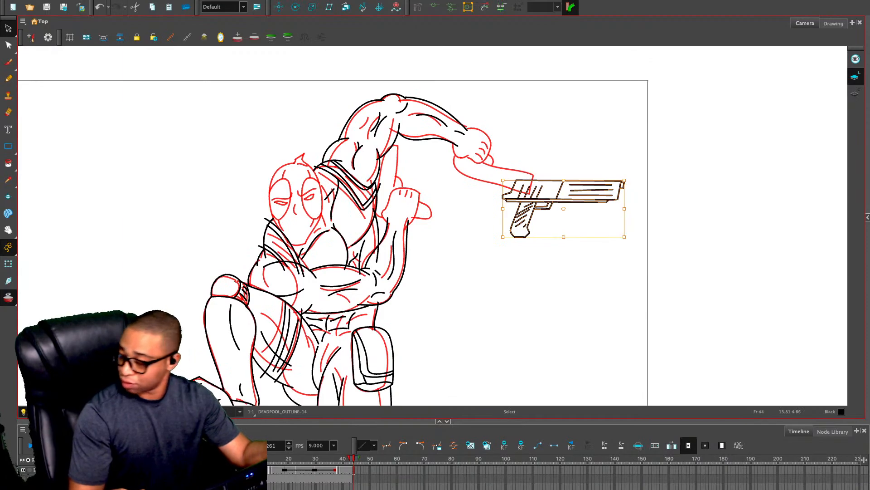
{"action": "mouse_move", "coordinate": [600, 197]}
{"action": "left_mouse_down"}
{"action": "mouse_move", "coordinate": [568, 215]}
{"action": "mouse_move", "coordinate": [562, 160]}
{"action": "mouse_move", "coordinate": [519, 155]}
{"action": "left_mouse_up"}
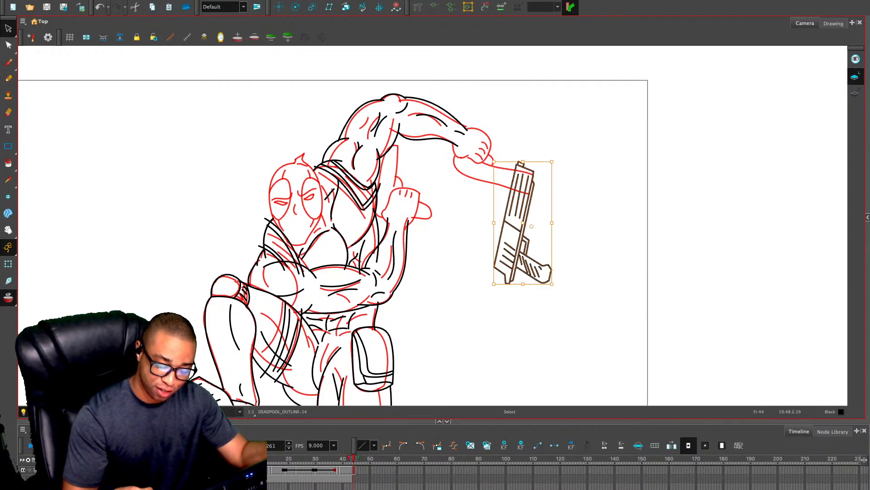
{"action": "left_click_drag", "start_coordinate": [526, 236], "coordinate": [508, 218]}
{"action": "left_click_drag", "start_coordinate": [533, 143], "coordinate": [524, 163]}
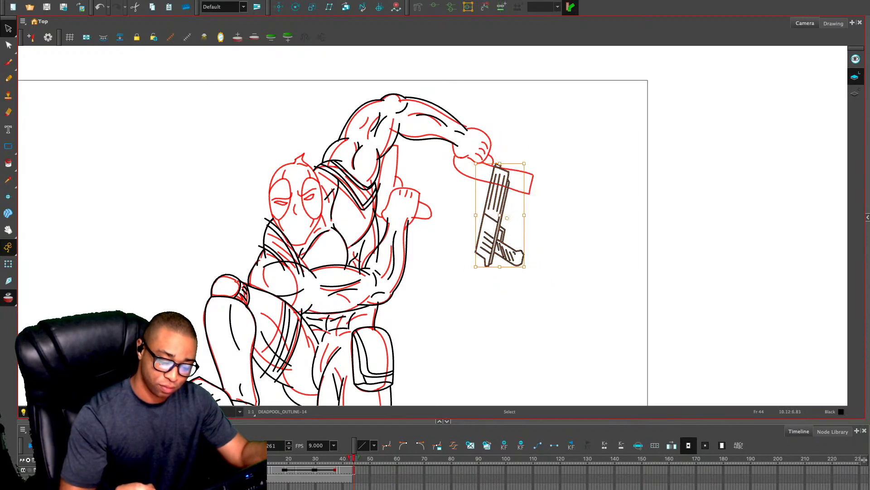
{"action": "left_click_drag", "start_coordinate": [501, 238], "coordinate": [398, 194]}
Cut the pistol copy from frame 44 and paste it on frame 45, positioned over the bent arm's hand
{"action": "key", "text": "ctrl+x"}
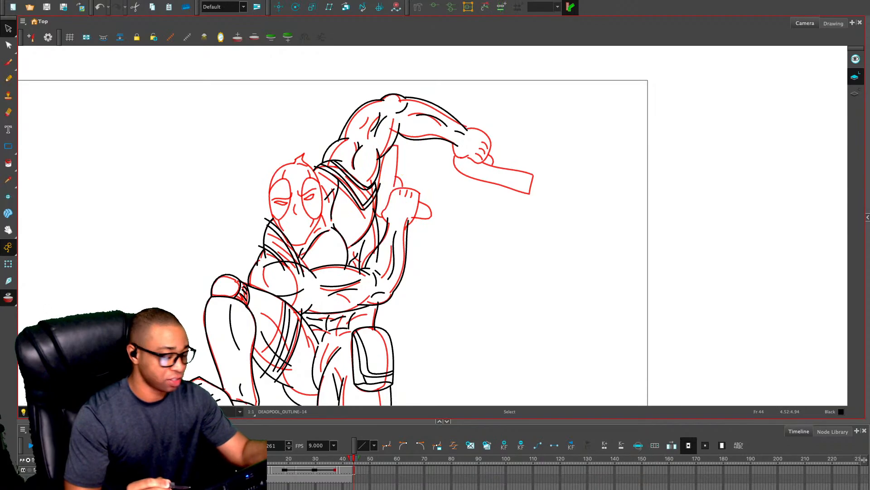
{"action": "key", "text": "period"}
{"action": "key", "text": "ctrl+v"}
{"action": "left_click_drag", "start_coordinate": [399, 196], "coordinate": [398, 187]}
{"action": "left_click", "coordinate": [408, 195]}
Duplicate the pistol on frame 45, flip it, and place it at the raised arm's hand with the muzzle angled downward
{"action": "key", "text": "ctrl+c"}
{"action": "key", "text": "ctrl+v"}
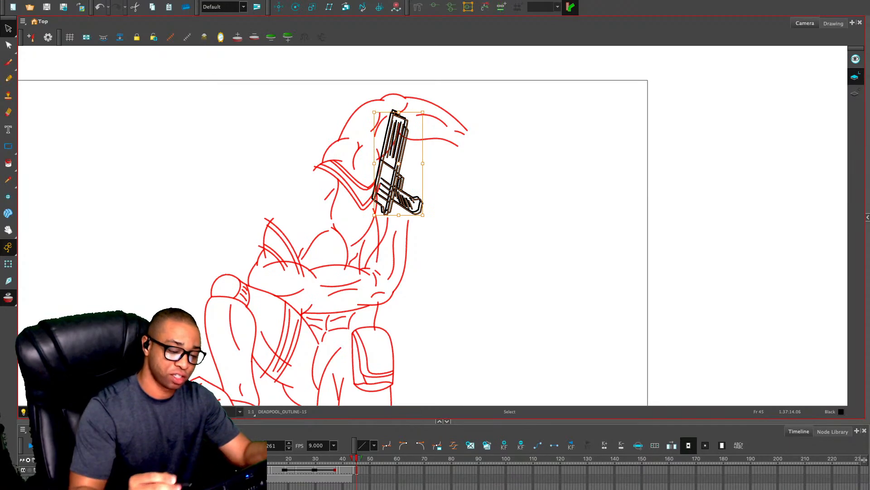
{"action": "key", "text": "4"}
{"action": "left_click_drag", "start_coordinate": [425, 114], "coordinate": [420, 215]}
{"action": "left_click_drag", "start_coordinate": [394, 157], "coordinate": [508, 174]}
{"action": "left_click_drag", "start_coordinate": [554, 130], "coordinate": [561, 137]}
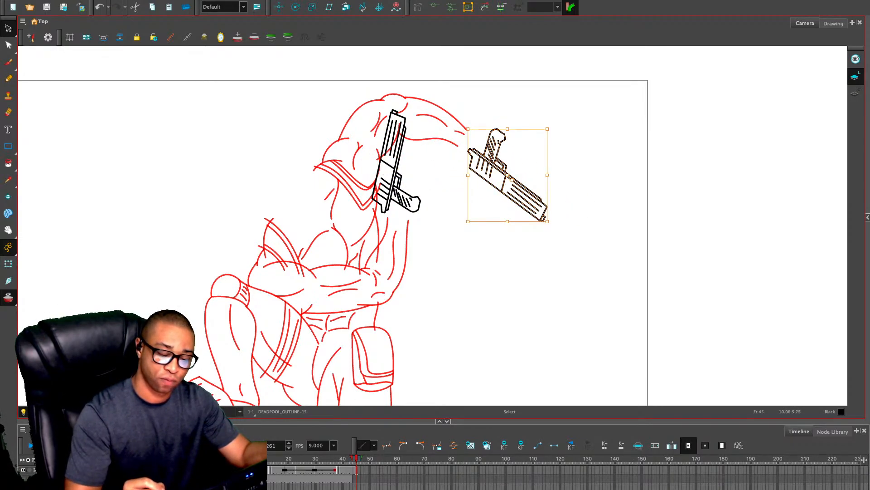
Nudge the flipped pistol on frame 45 slightly closer to the raised arm's wrist
{"action": "left_click_drag", "start_coordinate": [520, 184], "coordinate": [510, 193]}
{"action": "left_click", "coordinate": [518, 258]}
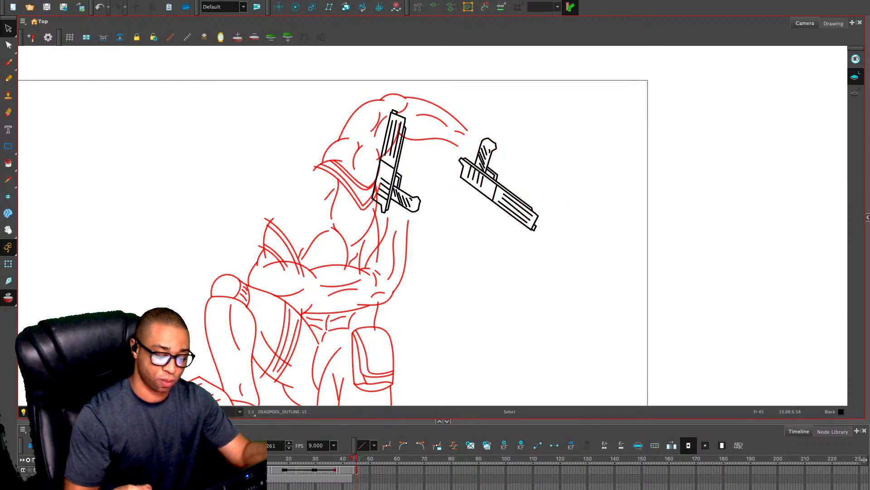
On empty frame 46, draw the bent arm's fingers gripping the upright pistol and the outer edge of the hand
{"action": "key", "text": "period"}
{"action": "key", "text": "alt+slash"}
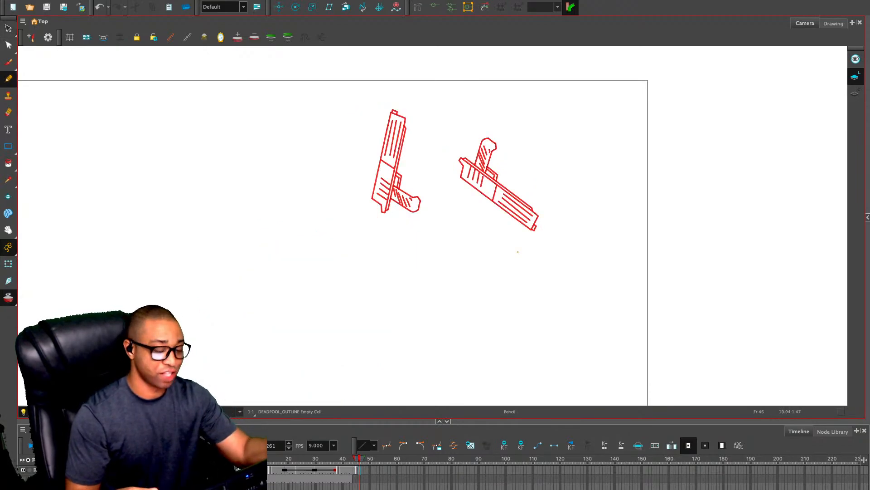
{"action": "key", "text": "2"}
{"action": "key", "text": "2"}
{"action": "left_click_drag", "start_coordinate": [446, 222], "coordinate": [440, 248]}
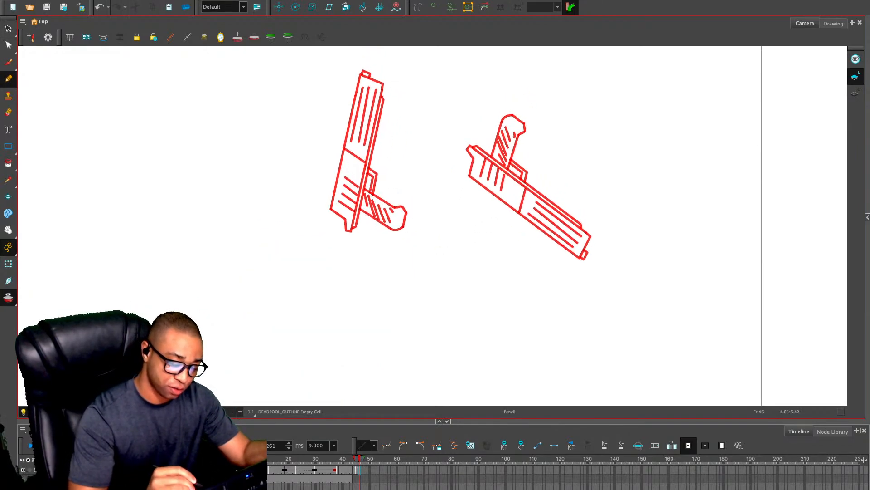
{"action": "mouse_move", "coordinate": [370, 178]}
{"action": "left_mouse_down"}
{"action": "mouse_move", "coordinate": [359, 215]}
{"action": "mouse_move", "coordinate": [364, 207]}
{"action": "mouse_move", "coordinate": [377, 238]}
{"action": "left_mouse_up"}
{"action": "mouse_move", "coordinate": [370, 177]}
{"action": "left_mouse_down"}
{"action": "mouse_move", "coordinate": [375, 202]}
{"action": "mouse_move", "coordinate": [376, 193]}
{"action": "mouse_move", "coordinate": [402, 210]}
{"action": "left_mouse_up"}
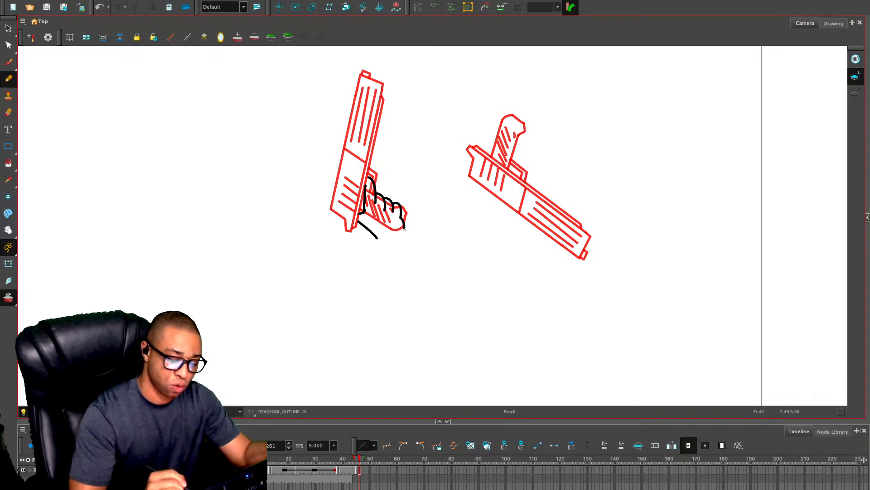
{"action": "left_click_drag", "start_coordinate": [404, 228], "coordinate": [393, 258]}
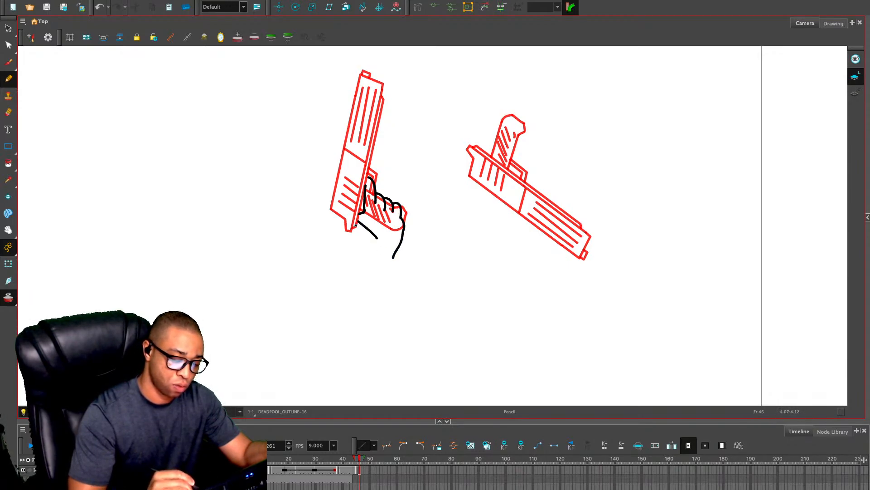
Draw the palm edge and a short thumb crease on the gripping hand, removing the misplaced thumb line
{"action": "left_click_drag", "start_coordinate": [355, 223], "coordinate": [372, 260]}
{"action": "key", "text": "ctrl+z"}
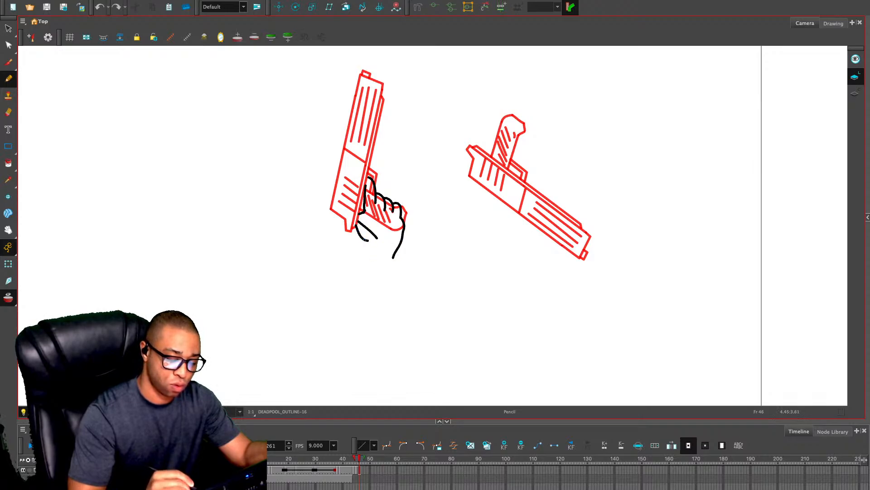
{"action": "key", "text": "ctrl+z"}
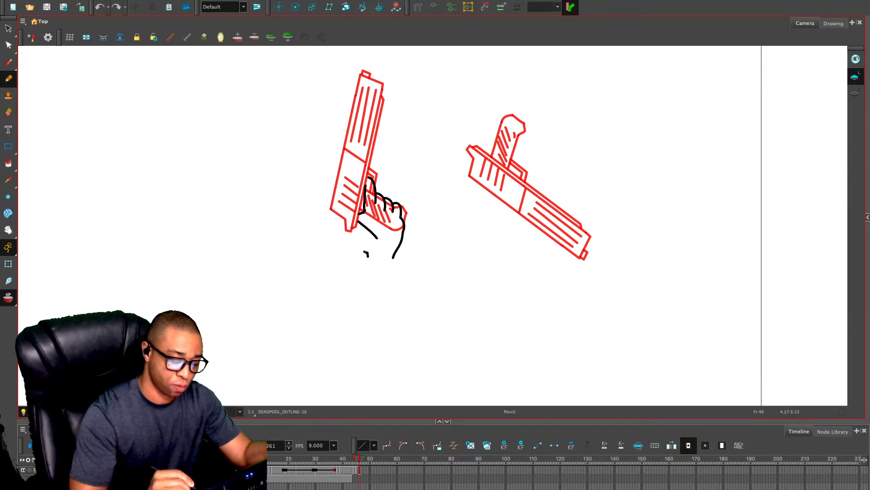
{"action": "mouse_move", "coordinate": [366, 253]}
{"action": "left_mouse_down"}
{"action": "mouse_move", "coordinate": [355, 246]}
{"action": "mouse_move", "coordinate": [363, 221]}
{"action": "left_mouse_up"}
{"action": "key", "text": "alt+s"}
{"action": "left_click", "coordinate": [370, 230]}
{"action": "key", "text": "Delete"}
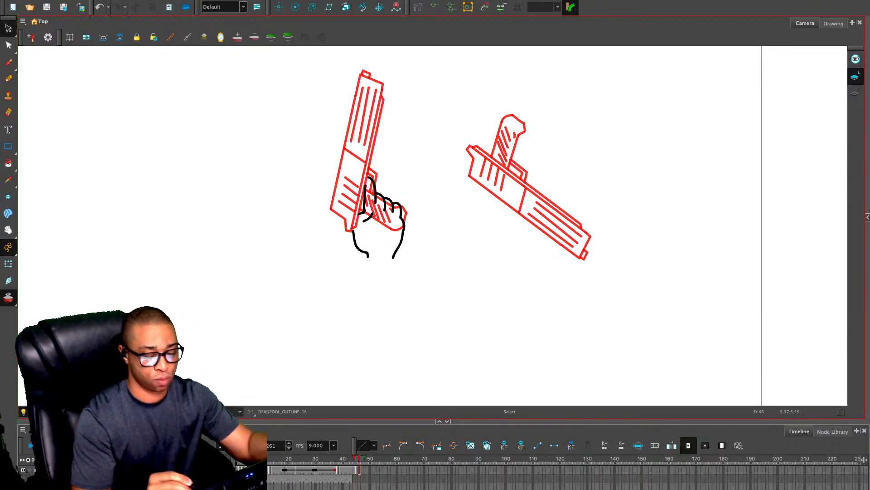
Select the hand drawing on frame 46 and shorten it at the wrist end
{"action": "mouse_move", "coordinate": [379, 174]}
{"action": "left_mouse_down"}
{"action": "mouse_move", "coordinate": [347, 187]}
{"action": "mouse_move", "coordinate": [361, 175]}
{"action": "left_mouse_up"}
{"action": "mouse_move", "coordinate": [379, 259]}
{"action": "left_mouse_down"}
{"action": "mouse_move", "coordinate": [379, 248]}
{"action": "mouse_move", "coordinate": [406, 245]}
{"action": "left_mouse_up"}
{"action": "left_click", "coordinate": [390, 159]}
Erase the upright pistol's grip lines on frame 45 where the hand covers them
{"action": "key", "text": "comma"}
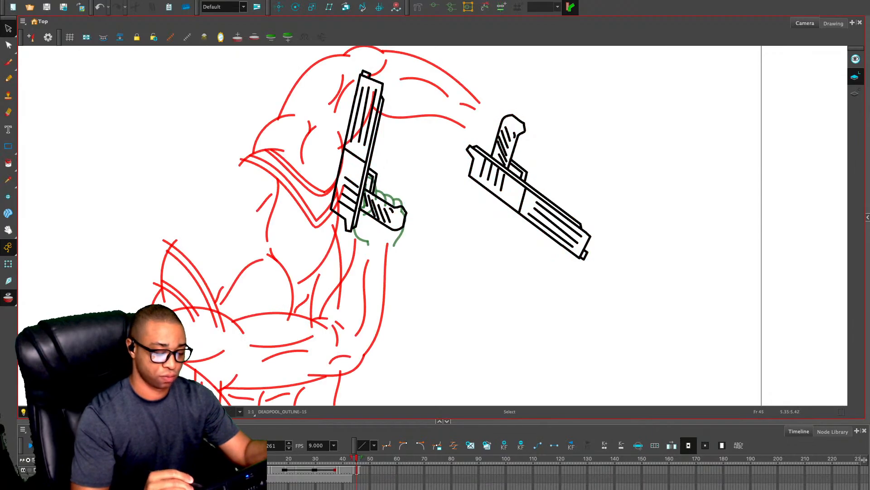
{"action": "key", "text": "alt+e"}
{"action": "key", "text": "2"}
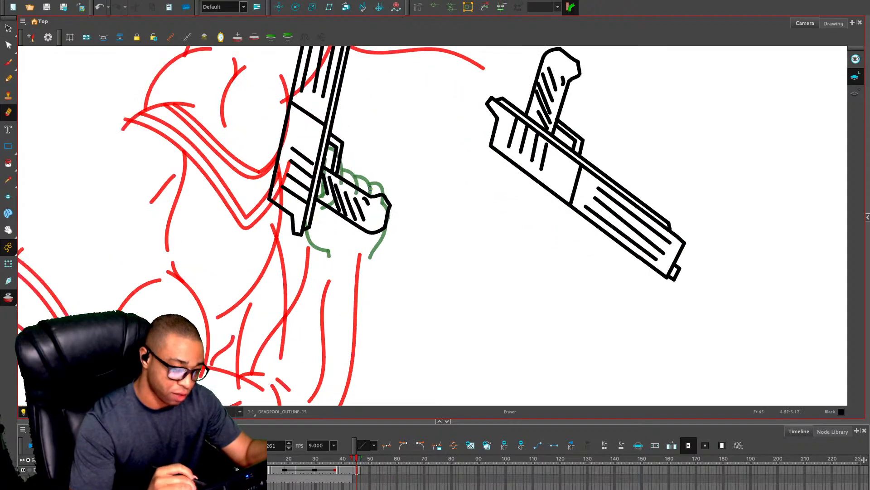
{"action": "left_click_drag", "start_coordinate": [333, 209], "coordinate": [417, 212]}
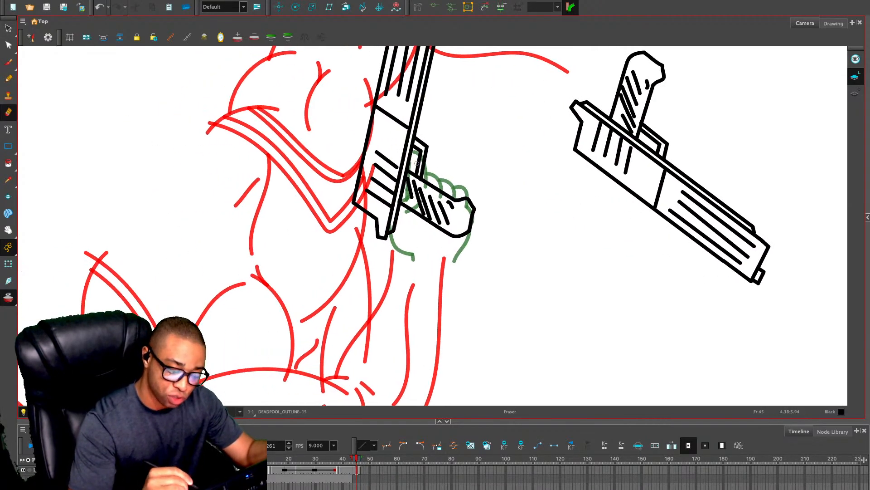
{"action": "mouse_move", "coordinate": [417, 159]}
{"action": "left_mouse_down"}
{"action": "mouse_move", "coordinate": [420, 178]}
{"action": "mouse_move", "coordinate": [420, 166]}
{"action": "mouse_move", "coordinate": [404, 205]}
{"action": "mouse_move", "coordinate": [414, 214]}
{"action": "mouse_move", "coordinate": [394, 230]}
{"action": "mouse_move", "coordinate": [402, 193]}
{"action": "mouse_move", "coordinate": [395, 234]}
{"action": "left_mouse_up"}
{"action": "key", "text": "ctrl+z"}
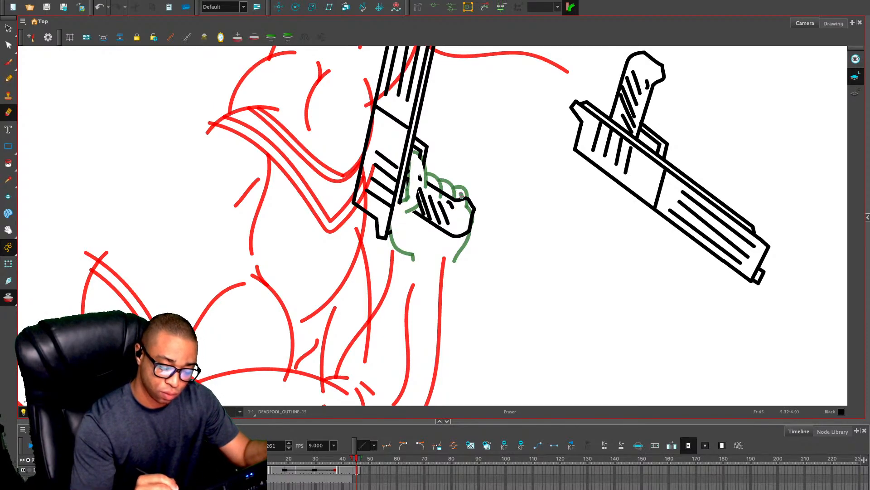
{"action": "mouse_move", "coordinate": [465, 205]}
{"action": "left_mouse_down"}
{"action": "mouse_move", "coordinate": [470, 231]}
{"action": "mouse_move", "coordinate": [457, 237]}
{"action": "mouse_move", "coordinate": [458, 210]}
{"action": "left_mouse_up"}
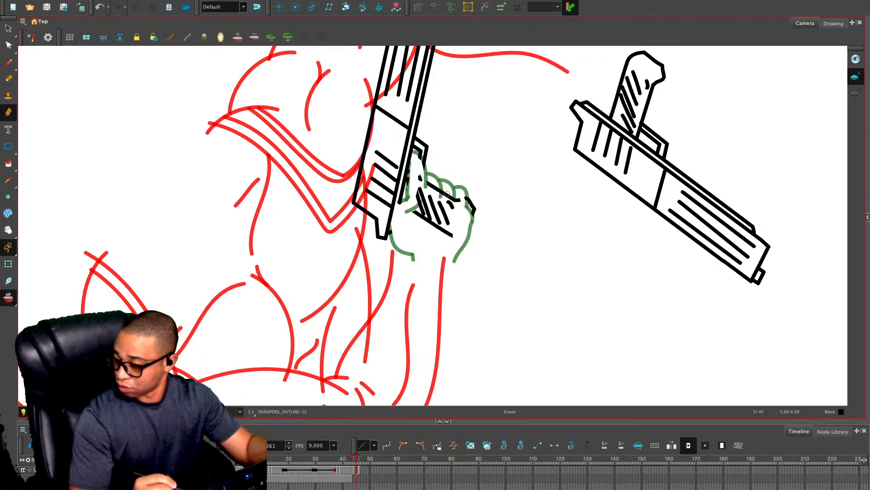
{"action": "left_click_drag", "start_coordinate": [454, 190], "coordinate": [453, 235]}
{"action": "mouse_move", "coordinate": [458, 200]}
{"action": "left_mouse_down"}
{"action": "mouse_move", "coordinate": [455, 230]}
{"action": "mouse_move", "coordinate": [442, 239]}
{"action": "left_mouse_up"}
{"action": "mouse_move", "coordinate": [433, 188]}
{"action": "left_mouse_down"}
{"action": "mouse_move", "coordinate": [427, 241]}
{"action": "mouse_move", "coordinate": [423, 216]}
{"action": "left_mouse_up"}
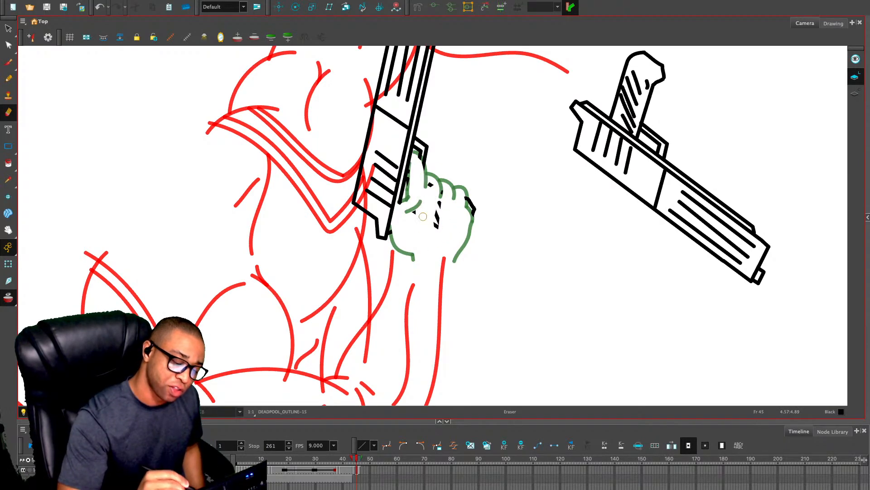
{"action": "left_click_drag", "start_coordinate": [418, 176], "coordinate": [422, 225]}
{"action": "mouse_move", "coordinate": [414, 176]}
{"action": "left_mouse_down"}
{"action": "mouse_move", "coordinate": [413, 212]}
{"action": "mouse_move", "coordinate": [410, 182]}
{"action": "left_mouse_up"}
{"action": "mouse_move", "coordinate": [415, 176]}
{"action": "left_mouse_down"}
{"action": "mouse_move", "coordinate": [417, 222]}
{"action": "mouse_move", "coordinate": [439, 233]}
{"action": "left_mouse_up"}
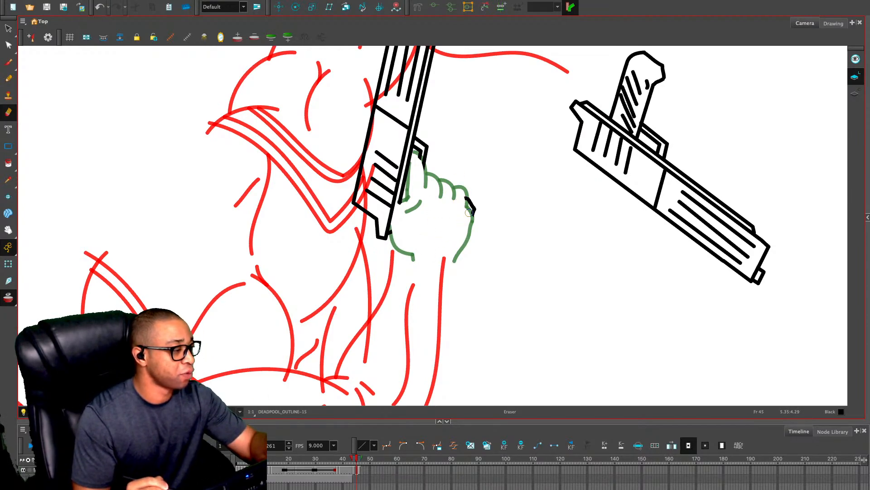
Transfer the hand drawing from frame 46 to frame 45, keeping it in place on the pistol grip
{"action": "key", "text": "alt+x"}
{"action": "key", "text": "2"}
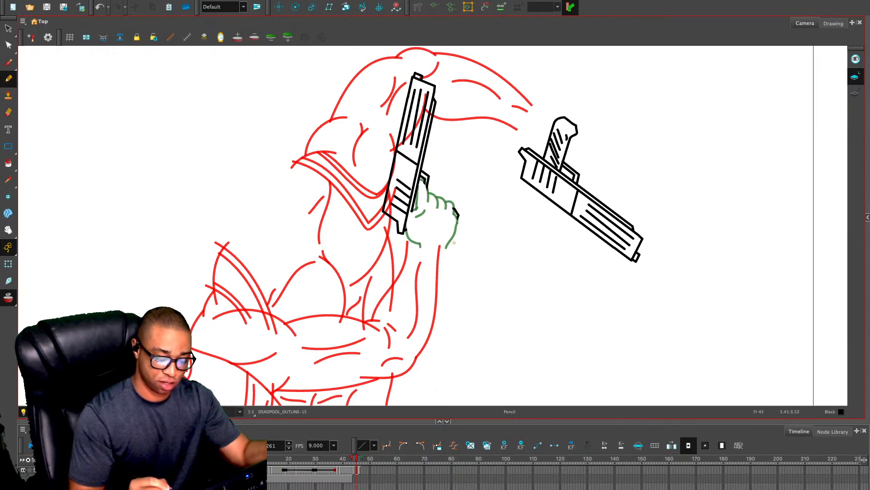
{"action": "key", "text": "alt+s"}
{"action": "key", "text": "period"}
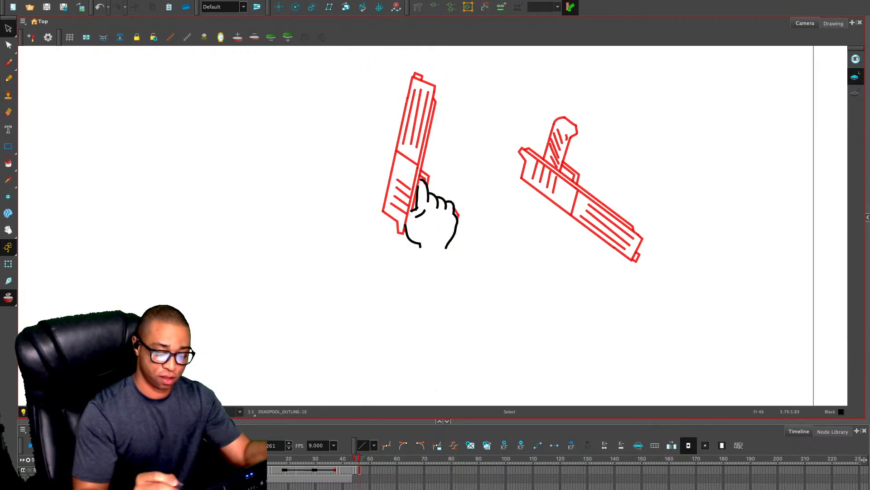
{"action": "mouse_move", "coordinate": [465, 163]}
{"action": "left_mouse_down"}
{"action": "mouse_move", "coordinate": [480, 176]}
{"action": "mouse_move", "coordinate": [474, 163]}
{"action": "left_mouse_up"}
{"action": "key", "text": "comma"}
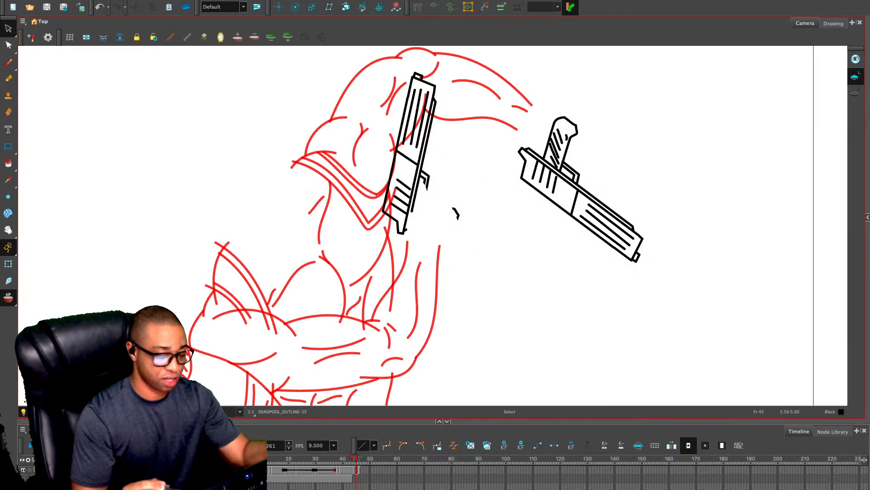
{"action": "key", "text": "ctrl+v"}
{"action": "key", "text": "Escape"}
{"action": "key", "text": "2"}
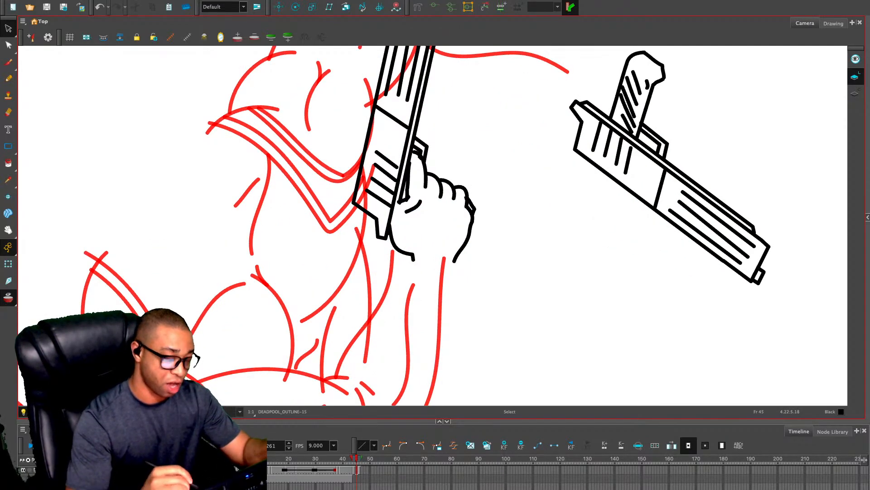
Redraw the thumb along the pistol's rear edge on frame 45, clearing the old crease and adding short dark strokes
{"action": "key", "text": "alt+p"}
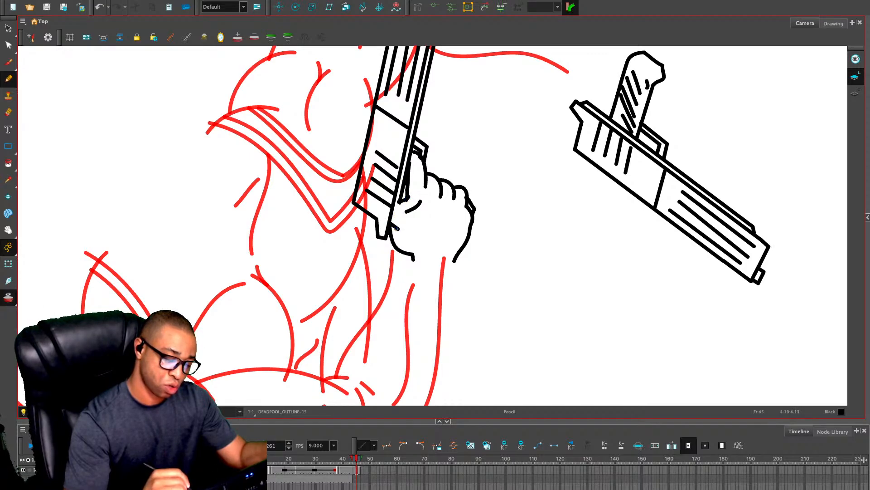
{"action": "left_click_drag", "start_coordinate": [397, 228], "coordinate": [409, 196]}
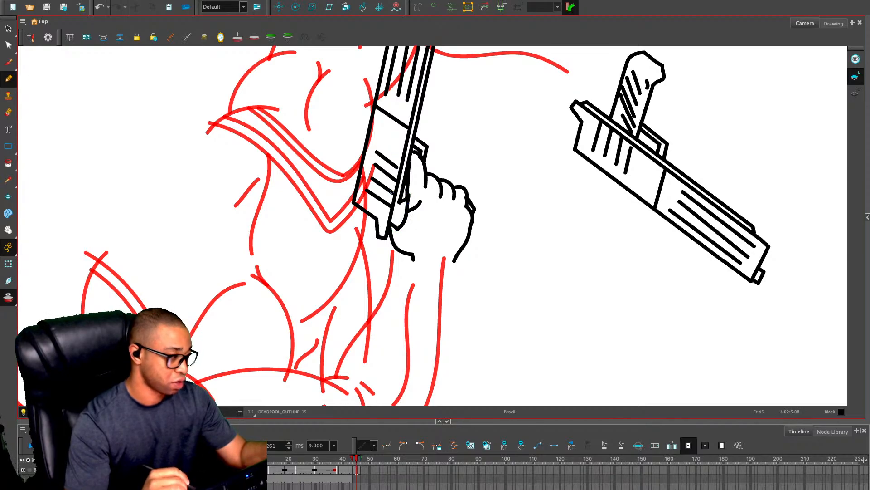
{"action": "key", "text": "alt+s"}
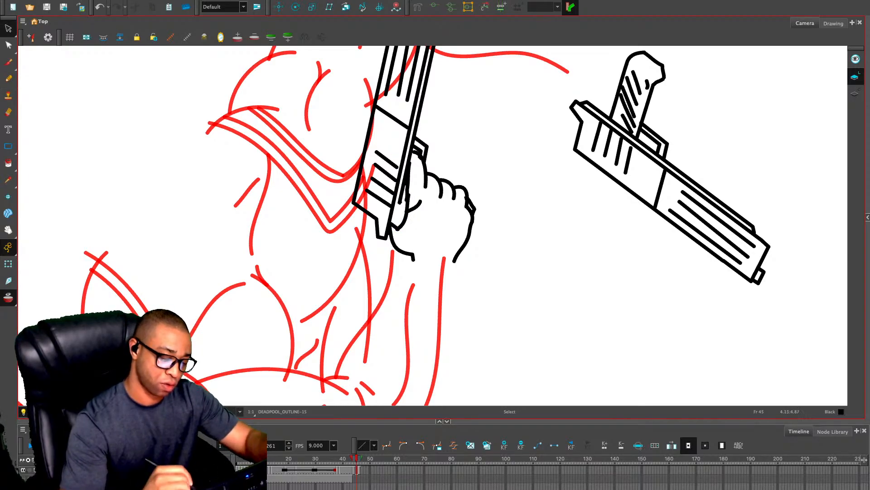
{"action": "left_click", "coordinate": [406, 214]}
{"action": "left_click", "coordinate": [416, 222]}
{"action": "left_click", "coordinate": [406, 214]}
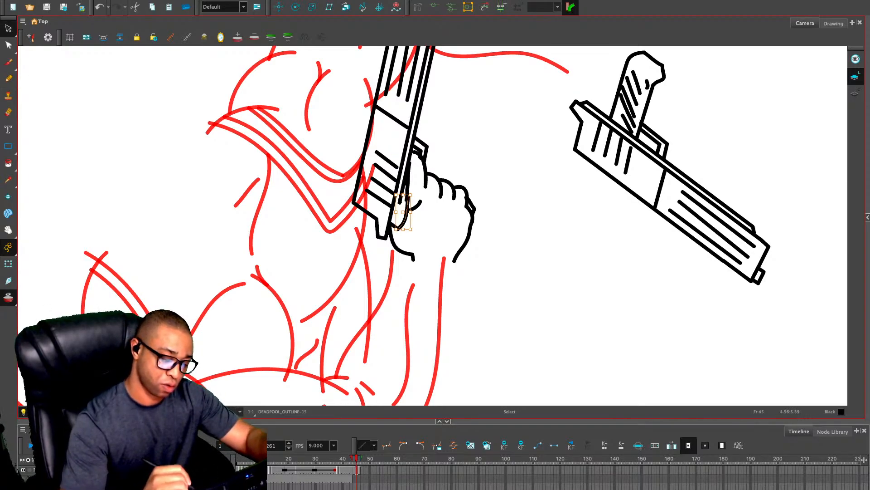
{"action": "key", "text": "Delete"}
{"action": "key", "text": "ctrl+z"}
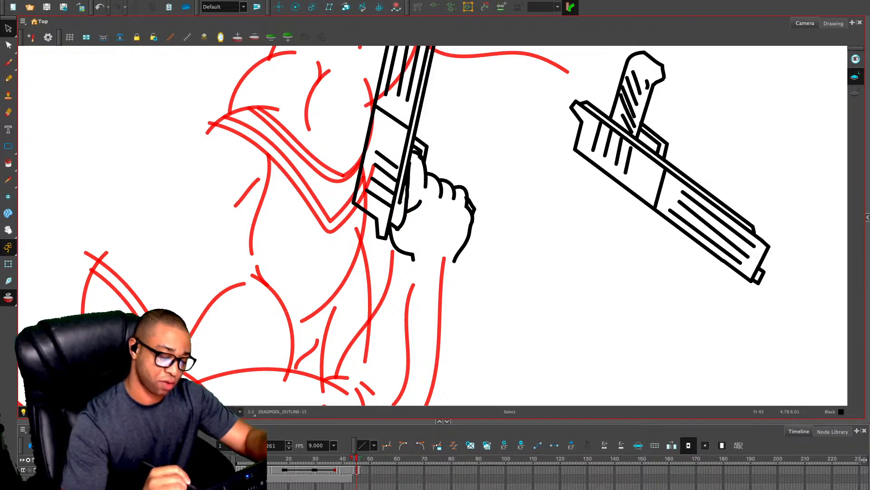
{"action": "key", "text": "alt+x"}
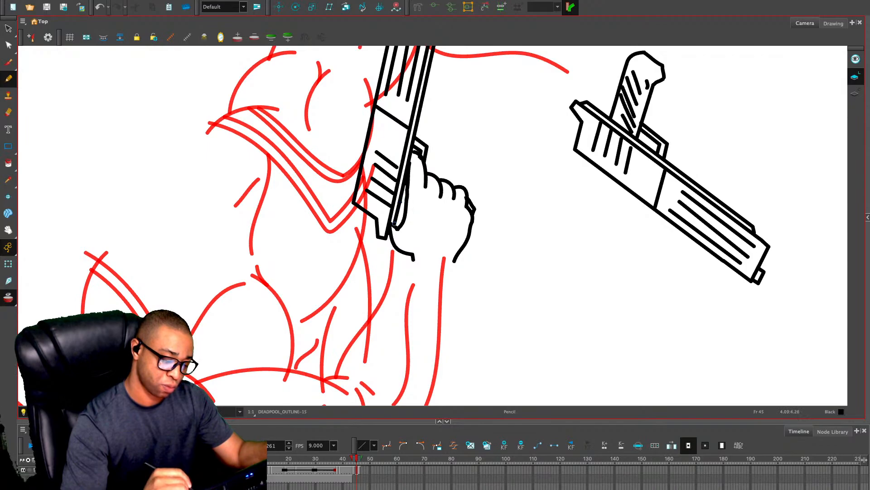
{"action": "mouse_move", "coordinate": [399, 216]}
{"action": "left_mouse_down"}
{"action": "mouse_move", "coordinate": [403, 194]}
{"action": "mouse_move", "coordinate": [401, 223]}
{"action": "left_mouse_up"}
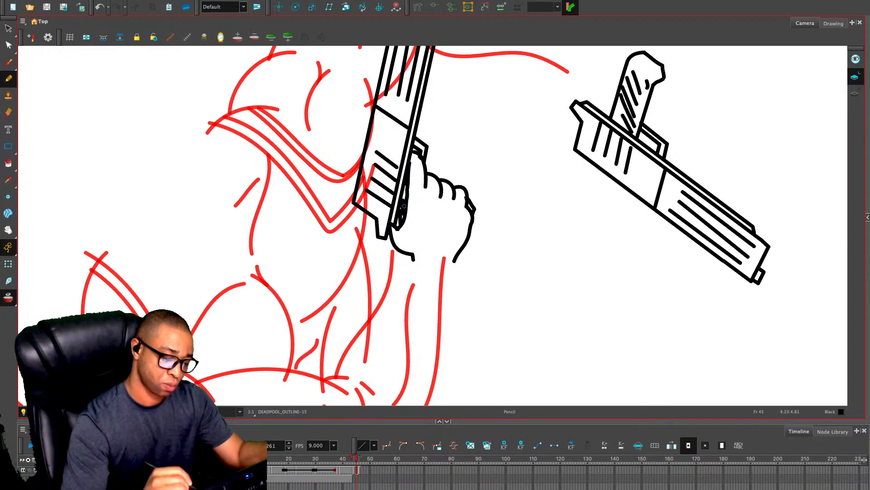
Select the upright pistol with its hand, enlarge them and align them with the bent arm's wrist
{"action": "key", "text": "1"}
{"action": "key", "text": "1"}
{"action": "key", "text": "1"}
{"action": "key", "text": "1"}
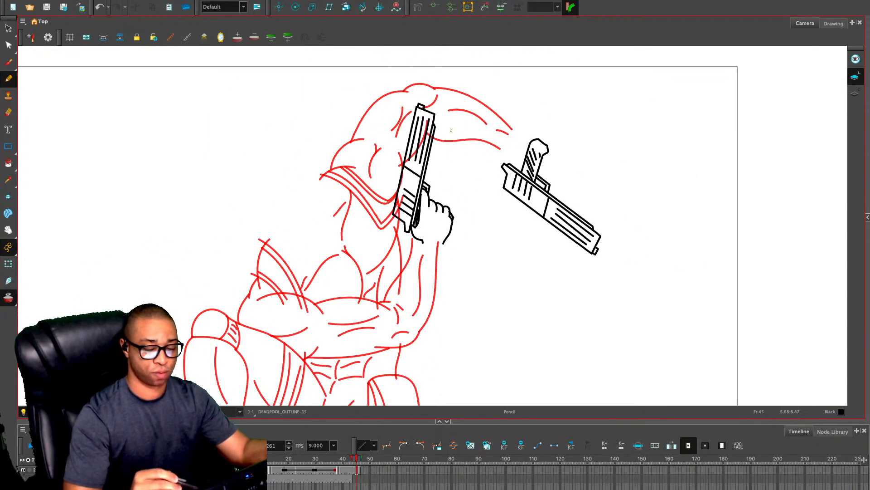
{"action": "key", "text": "alt+s"}
{"action": "left_click_drag", "start_coordinate": [468, 277], "coordinate": [404, 94]}
{"action": "left_click_drag", "start_coordinate": [429, 184], "coordinate": [418, 181]}
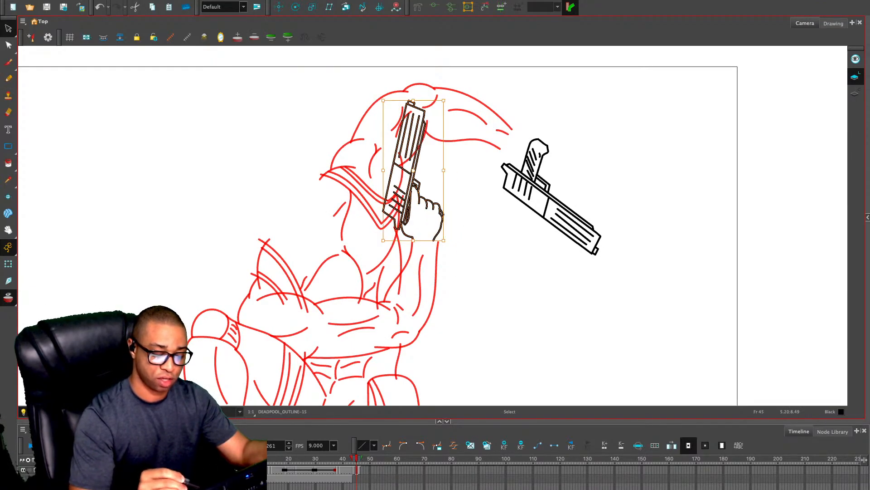
{"action": "mouse_move", "coordinate": [443, 100]}
{"action": "left_mouse_down"}
{"action": "mouse_move", "coordinate": [456, 75]}
{"action": "mouse_move", "coordinate": [447, 90]}
{"action": "left_mouse_up"}
{"action": "left_click_drag", "start_coordinate": [444, 100], "coordinate": [449, 87]}
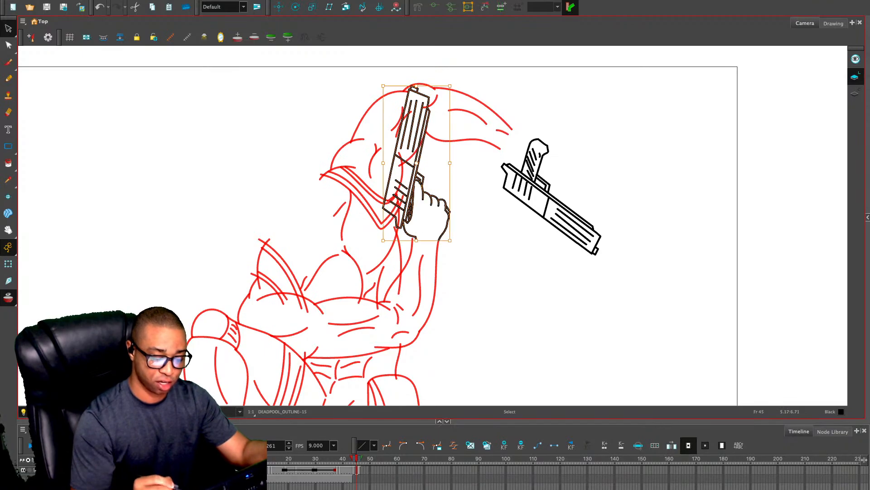
{"action": "left_click_drag", "start_coordinate": [436, 208], "coordinate": [436, 206]}
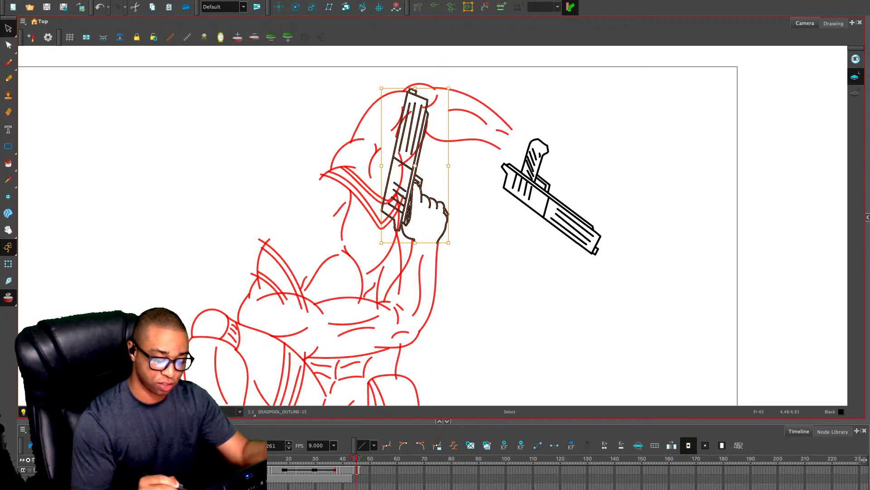
{"action": "left_click_drag", "start_coordinate": [382, 87], "coordinate": [378, 80]}
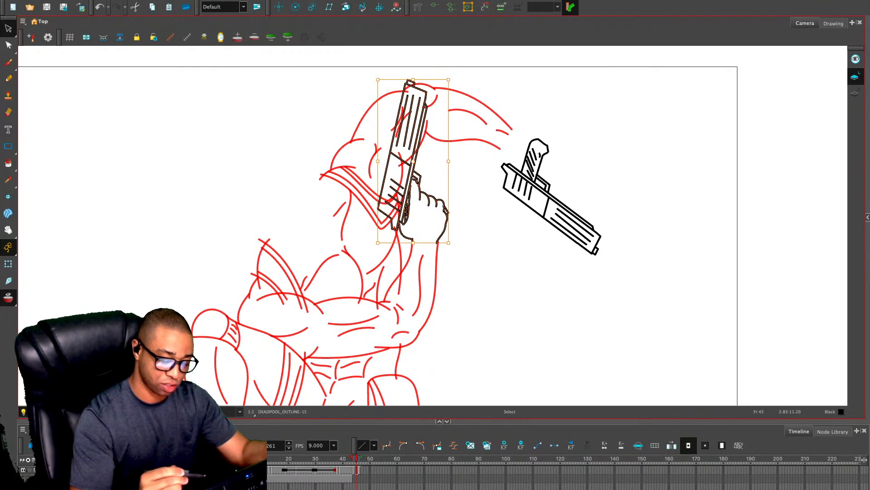
{"action": "left_click_drag", "start_coordinate": [442, 230], "coordinate": [442, 231]}
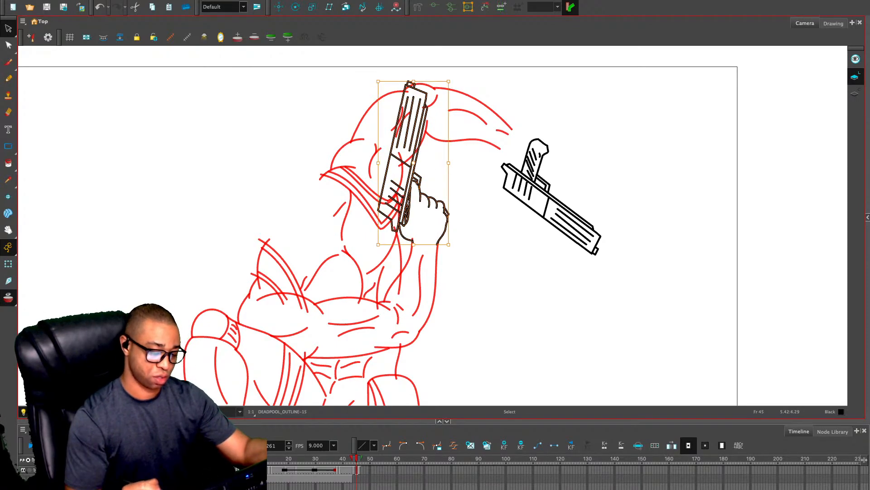
Delete the flipped pistol beside the raised arm on frame 45
{"action": "key", "text": "1"}
{"action": "key", "text": "1"}
{"action": "key", "text": "2"}
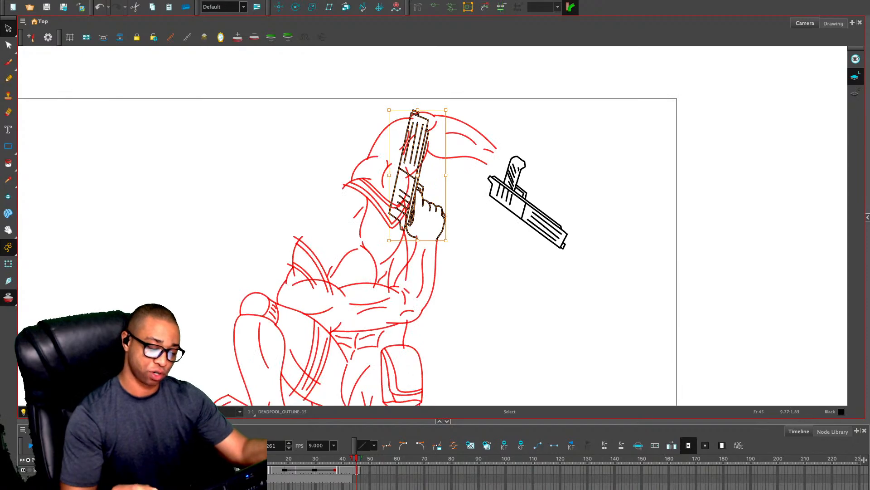
{"action": "left_click_drag", "start_coordinate": [481, 155], "coordinate": [571, 253]}
{"action": "key", "text": "Delete"}
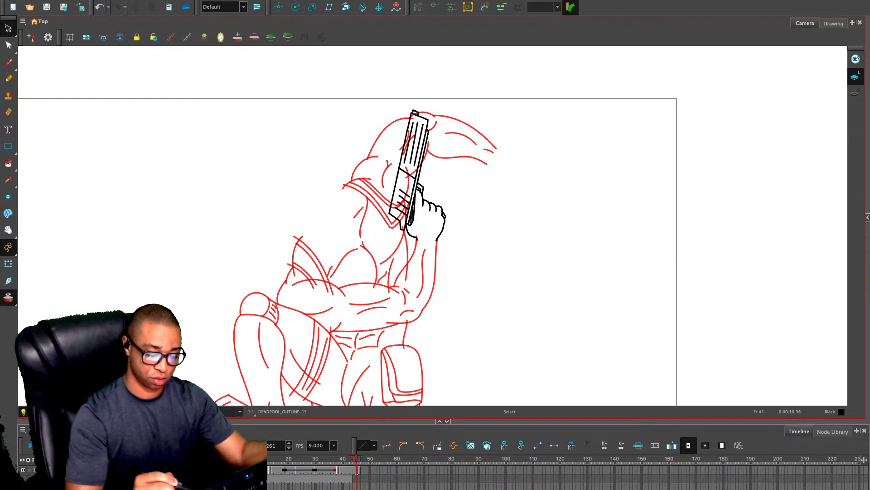
Adjust the bent forearm's lines on frame 44 to line up with the gripping hand's wrist
{"action": "key", "text": "comma"}
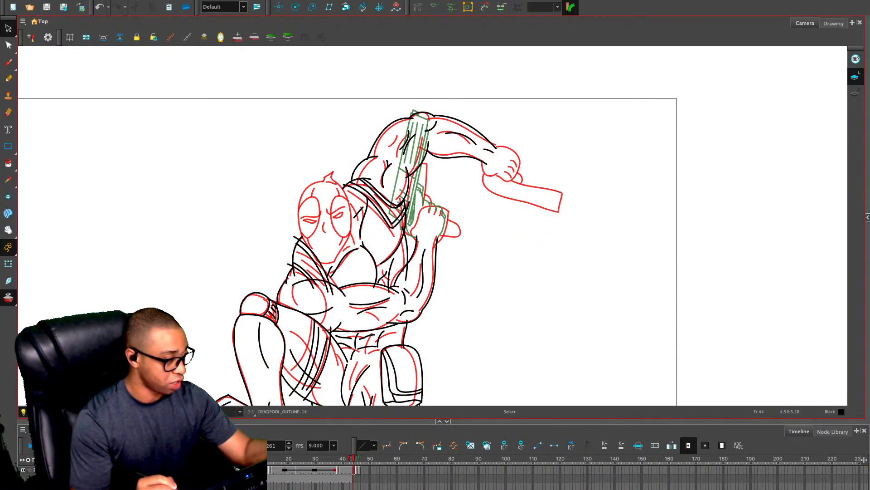
{"action": "key", "text": "2"}
{"action": "left_click", "coordinate": [393, 282]}
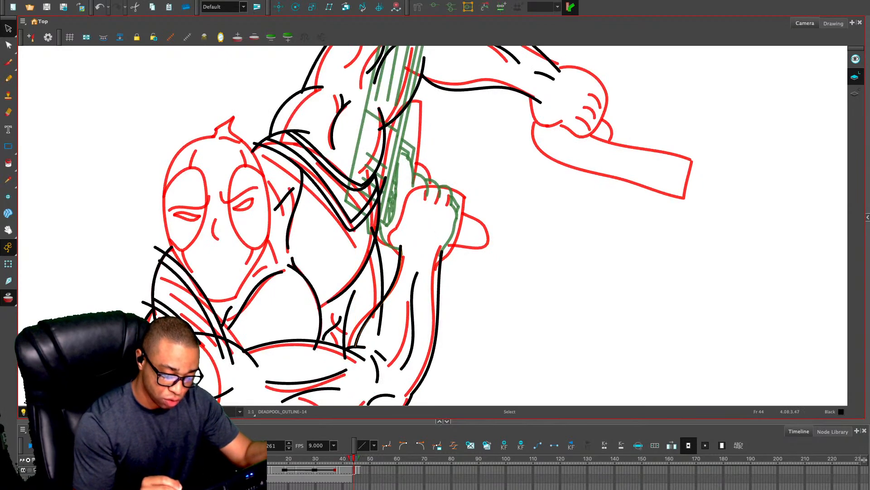
{"action": "left_click_drag", "start_coordinate": [394, 282], "coordinate": [438, 282]}
{"action": "left_click", "coordinate": [439, 281]}
{"action": "key", "text": "period"}
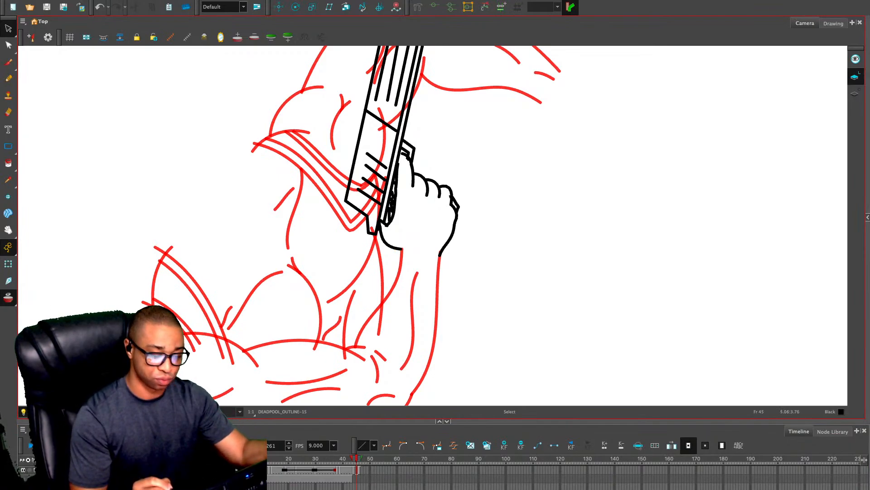
Flip through frames 44 to 46 to check how the hand and pistol fit the bent arm
{"action": "key", "text": "period"}
{"action": "key", "text": "comma"}
{"action": "key", "text": "comma"}
{"action": "key", "text": "1"}
{"action": "key", "text": "1"}
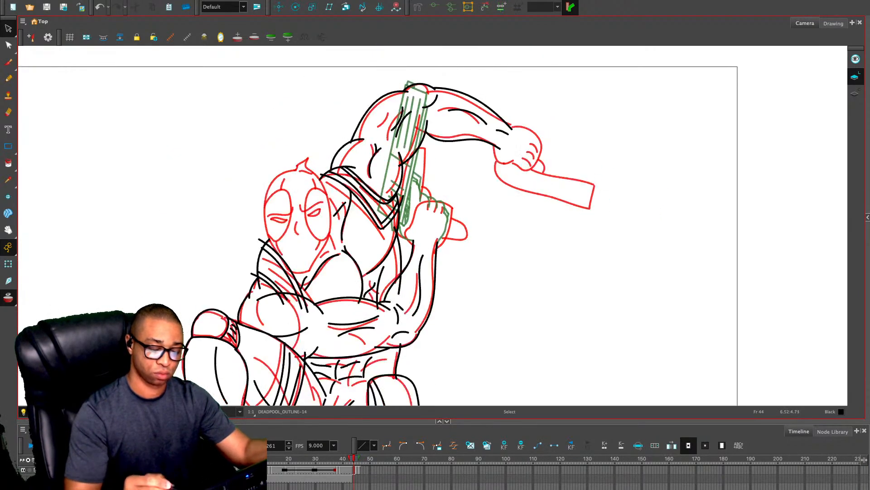
{"action": "key", "text": "period"}
{"action": "mouse_move", "coordinate": [455, 154]}
{"action": "left_mouse_down"}
{"action": "mouse_move", "coordinate": [429, 112]}
{"action": "mouse_move", "coordinate": [382, 74]}
{"action": "mouse_move", "coordinate": [401, 266]}
{"action": "left_mouse_up"}
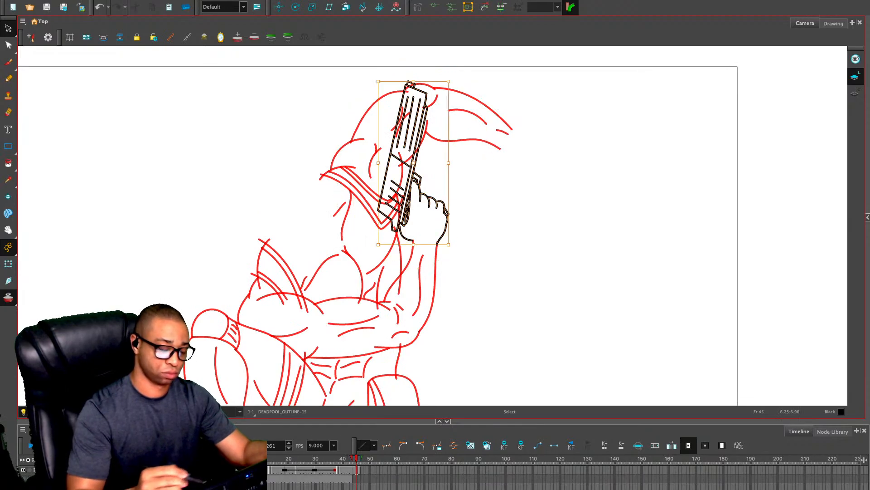
{"action": "key", "text": "Escape"}
{"action": "key", "text": "alt+x"}
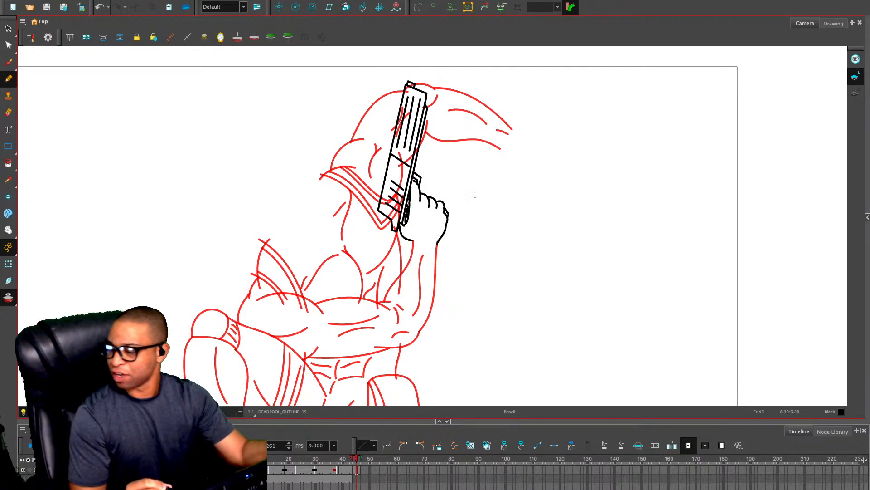
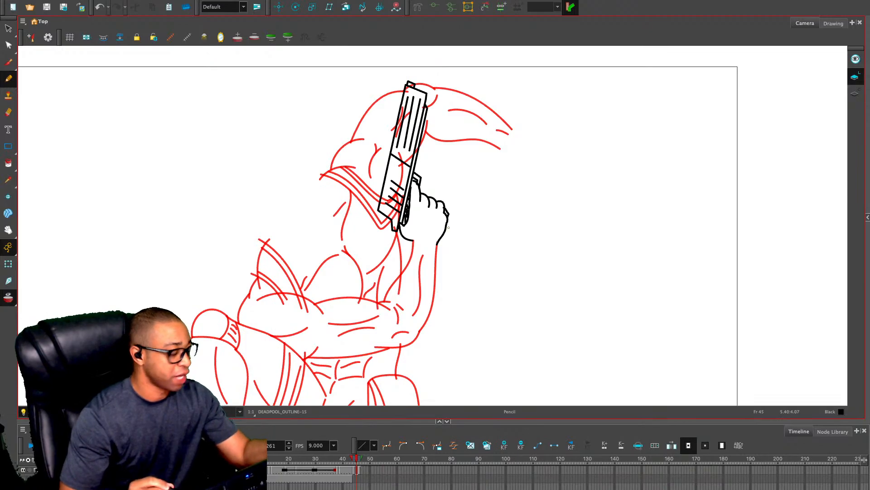
Draw a double cuff line at the bent arm's wrist and another across the forearm near the elbow
{"action": "key", "text": "2"}
{"action": "key", "text": "2"}
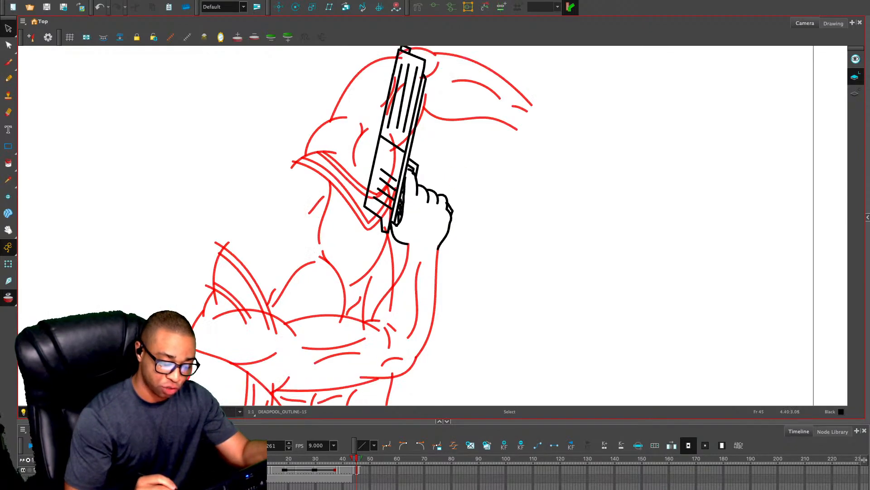
{"action": "left_click_drag", "start_coordinate": [477, 281], "coordinate": [499, 235]}
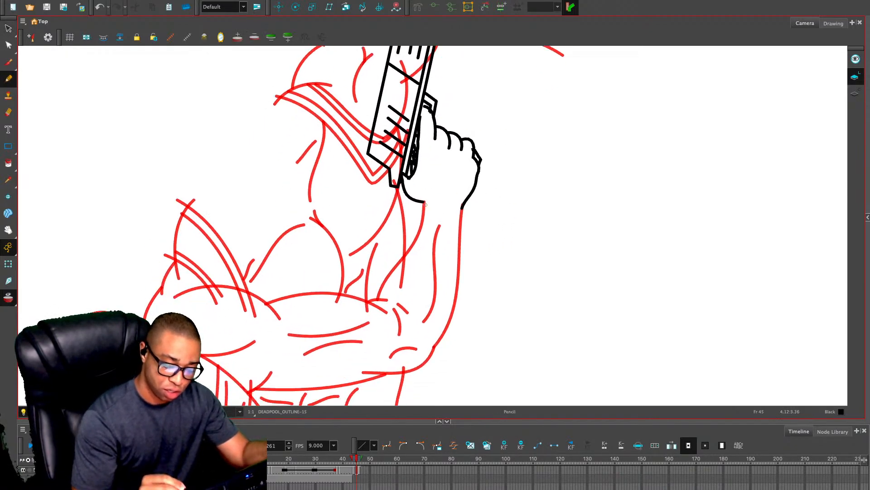
{"action": "left_click_drag", "start_coordinate": [424, 204], "coordinate": [464, 212]}
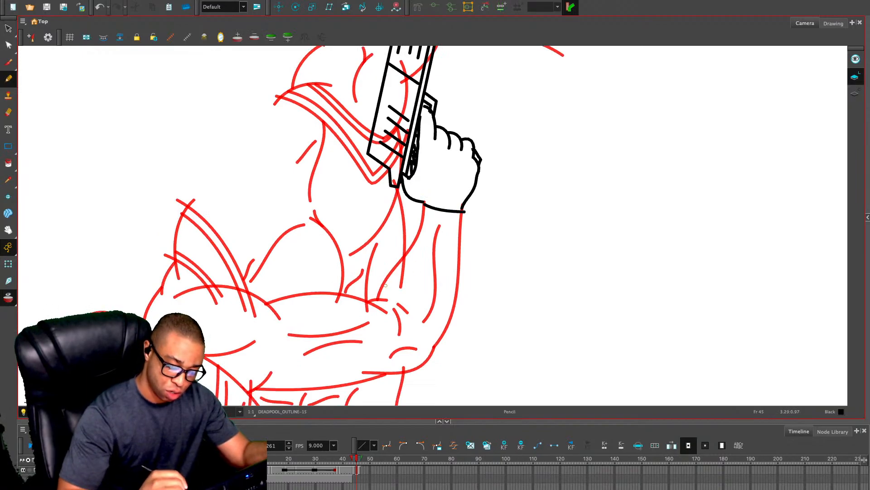
{"action": "mouse_move", "coordinate": [380, 283]}
{"action": "left_mouse_down"}
{"action": "mouse_move", "coordinate": [411, 310]}
{"action": "mouse_move", "coordinate": [461, 333]}
{"action": "left_mouse_up"}
{"action": "left_click_drag", "start_coordinate": [425, 214], "coordinate": [459, 219]}
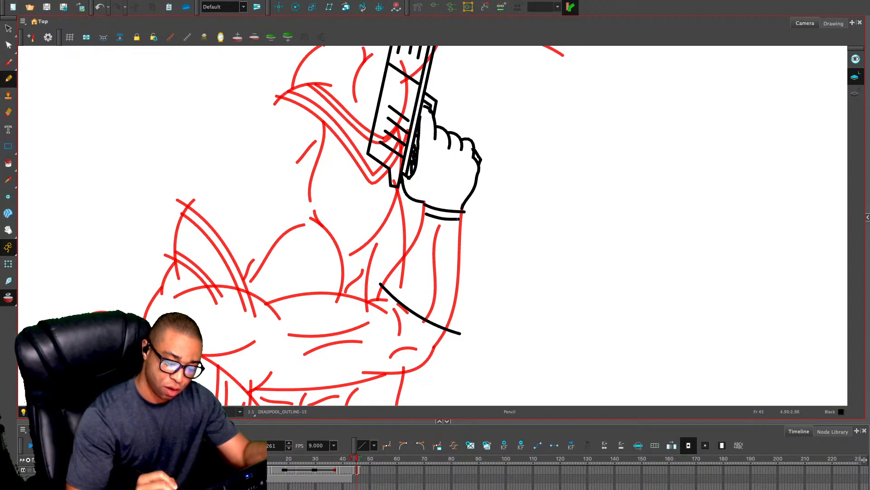
{"action": "left_click_drag", "start_coordinate": [392, 286], "coordinate": [447, 315]}
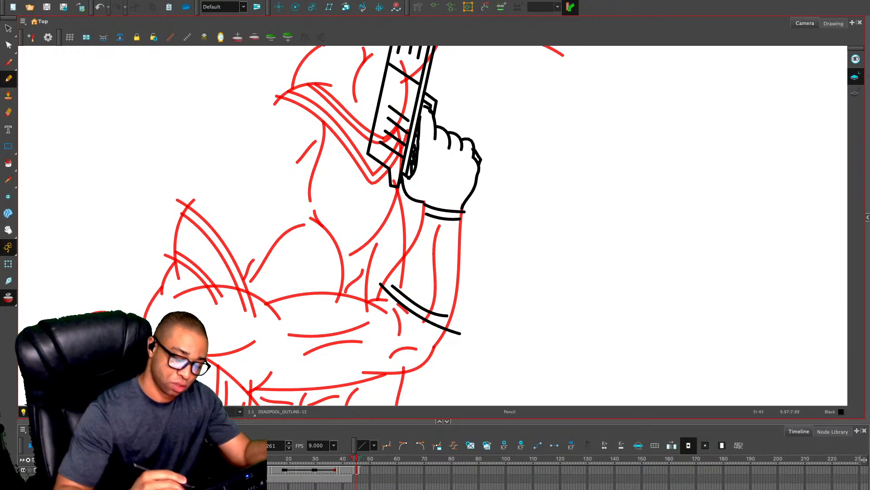
Add four curved fold lines across the bent forearm between the cuffs and erase the line ends overrunning the arm's outline
{"action": "left_click_drag", "start_coordinate": [407, 279], "coordinate": [431, 295]}
{"action": "left_click_drag", "start_coordinate": [414, 268], "coordinate": [445, 285]}
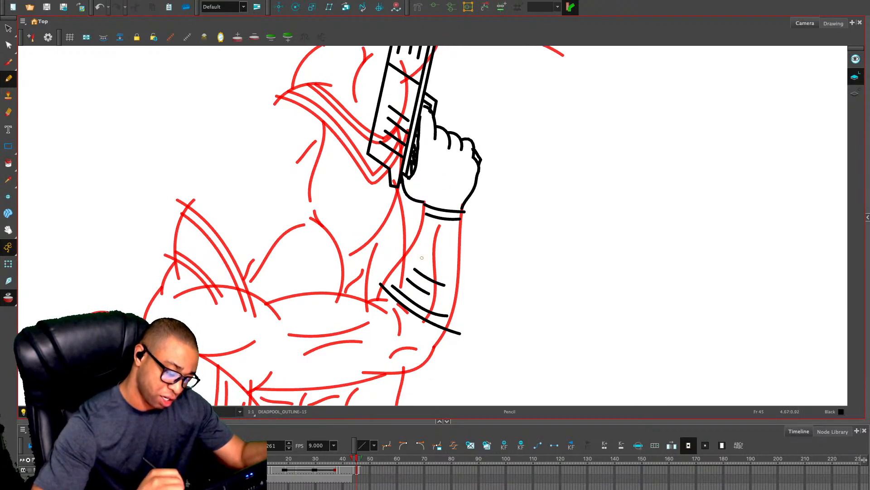
{"action": "left_click_drag", "start_coordinate": [421, 254], "coordinate": [461, 269]}
{"action": "left_click_drag", "start_coordinate": [425, 235], "coordinate": [457, 248]}
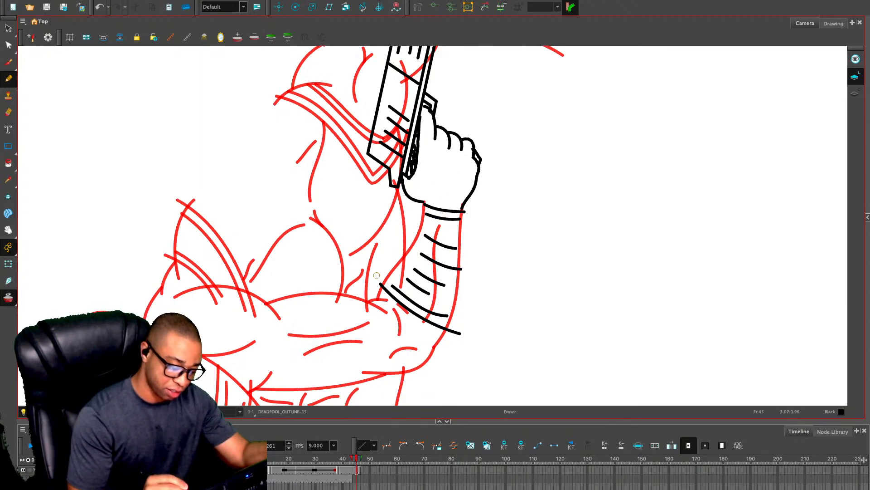
{"action": "left_click_drag", "start_coordinate": [381, 276], "coordinate": [377, 292]}
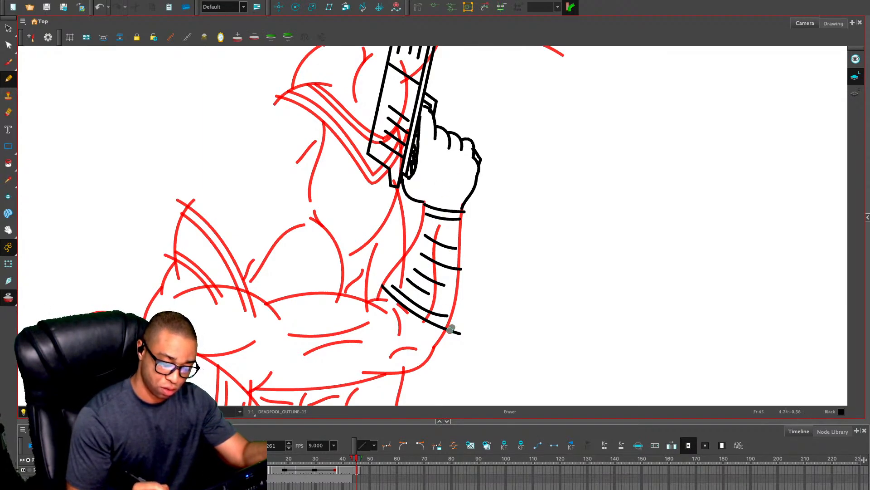
{"action": "left_click_drag", "start_coordinate": [447, 327], "coordinate": [464, 334]}
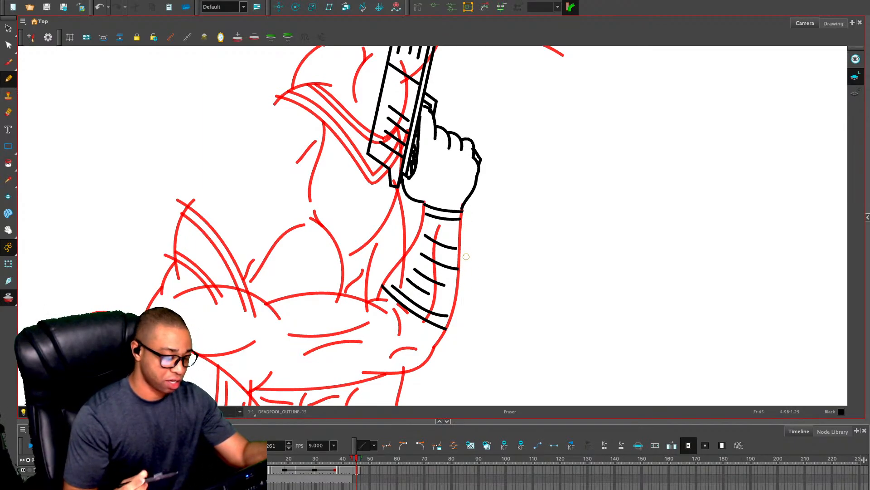
Draw short knuckle lines below the fingers and a thumb crease on the hand gripping the upright pistol
{"action": "left_click_drag", "start_coordinate": [465, 133], "coordinate": [477, 158]}
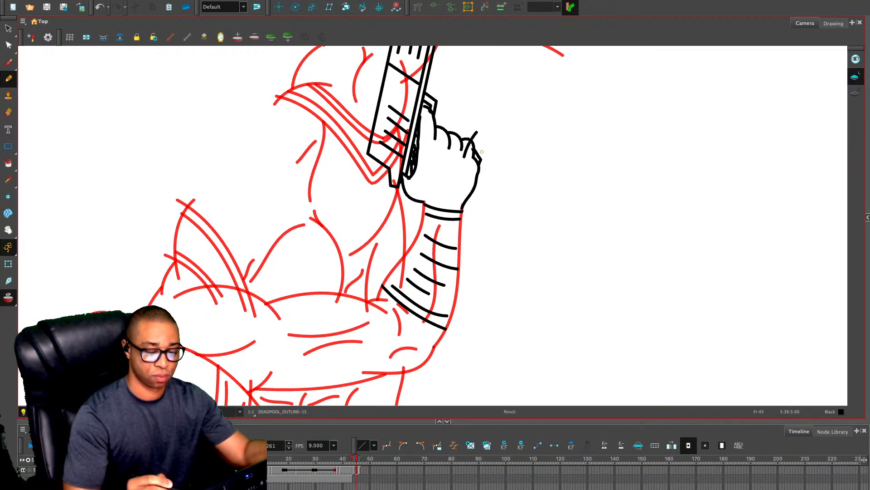
{"action": "key", "text": "ctrl+z"}
{"action": "key", "text": "alt+e"}
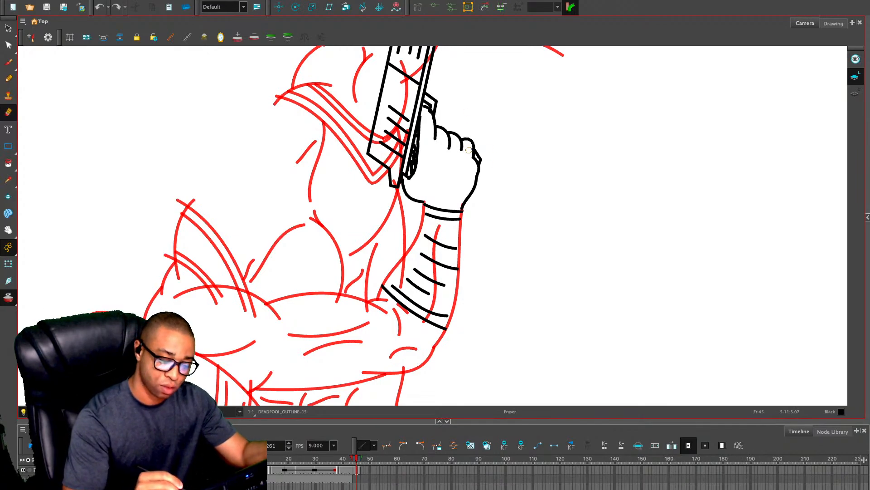
{"action": "scroll", "coordinate": [469, 150], "scroll_direction": "down", "scroll_amount": 2}
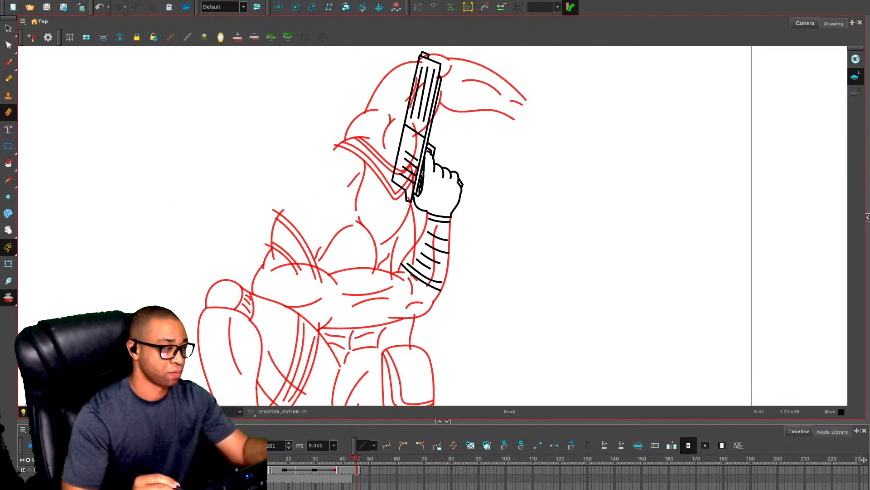
{"action": "key", "text": "alt+/"}
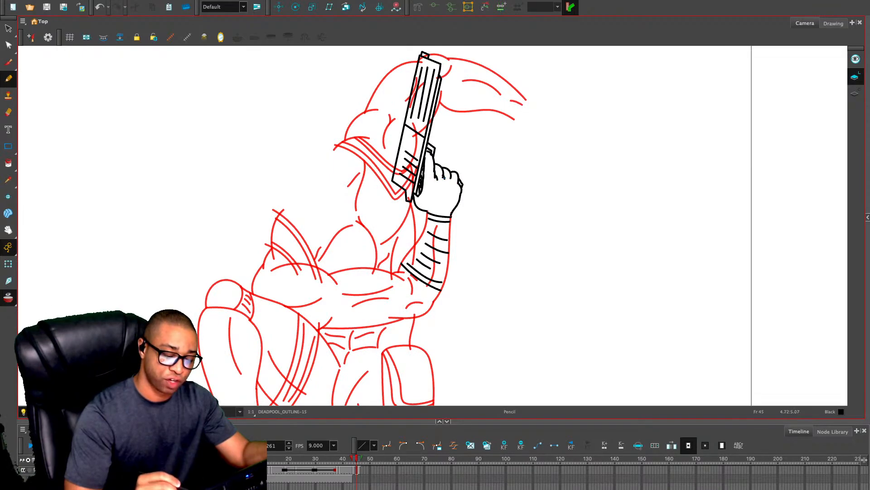
{"action": "key", "text": "ctrl+z"}
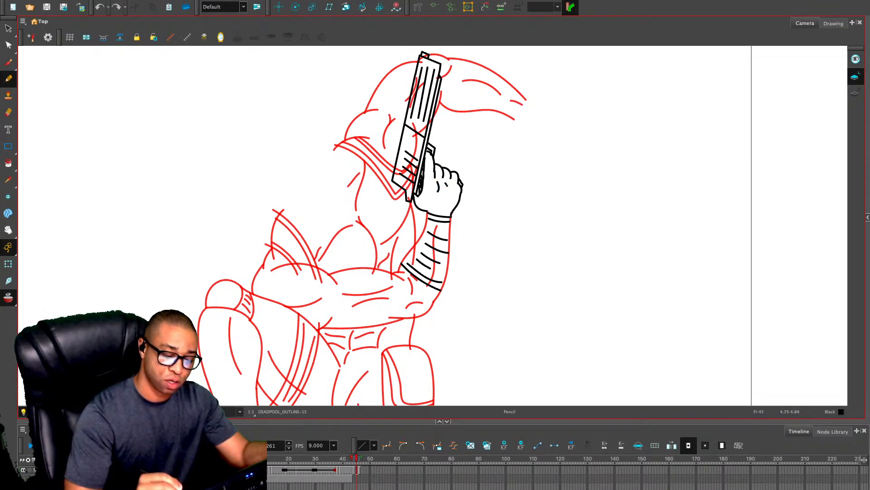
{"action": "key", "text": "ctrl+shift+z"}
{"action": "left_click_drag", "start_coordinate": [427, 195], "coordinate": [424, 185]}
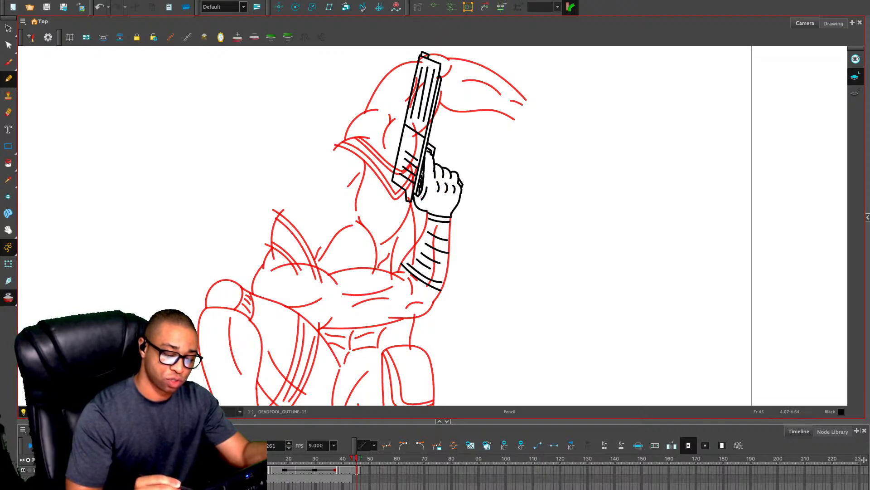
Duplicate the pistol with its gripping hand, then flip, rotate and move the copy to the raised arm's wrist
{"action": "key", "text": "alt+s"}
{"action": "mouse_move", "coordinate": [478, 67]}
{"action": "left_mouse_down"}
{"action": "mouse_move", "coordinate": [355, 106]}
{"action": "mouse_move", "coordinate": [410, 221]}
{"action": "mouse_move", "coordinate": [486, 53]}
{"action": "mouse_move", "coordinate": [478, 67]}
{"action": "left_mouse_up"}
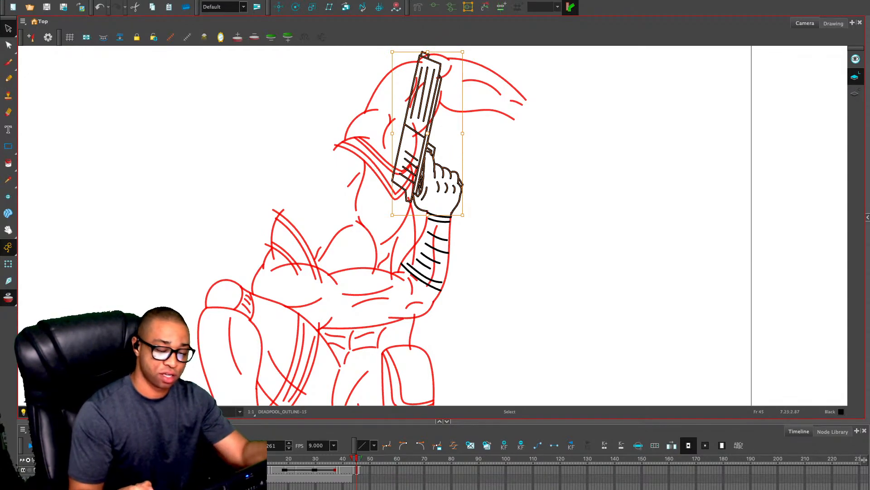
{"action": "key", "text": "super+v"}
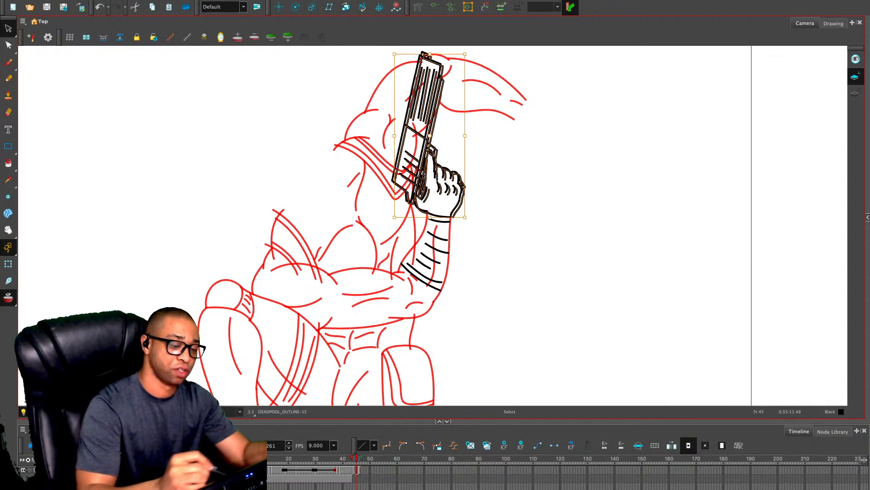
{"action": "key", "text": "4"}
{"action": "mouse_move", "coordinate": [469, 50]}
{"action": "left_mouse_down"}
{"action": "mouse_move", "coordinate": [358, 183]}
{"action": "mouse_move", "coordinate": [495, 198]}
{"action": "mouse_move", "coordinate": [462, 212]}
{"action": "left_mouse_up"}
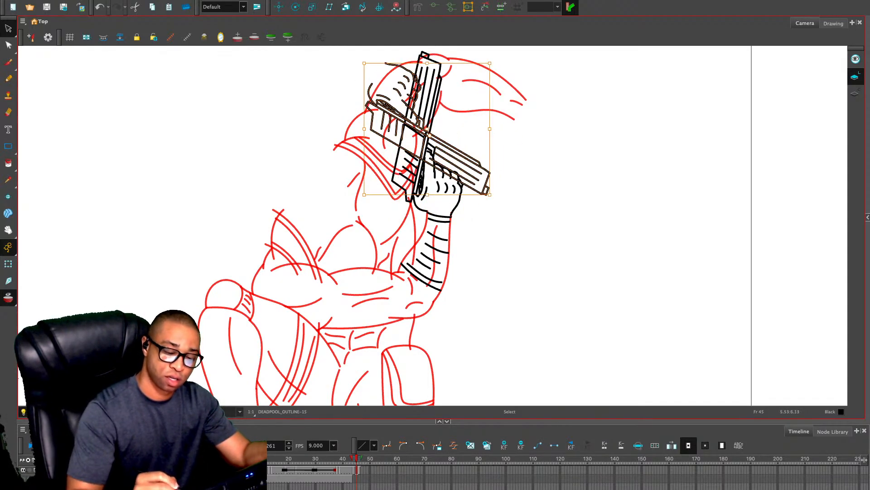
{"action": "mouse_move", "coordinate": [468, 156]}
{"action": "left_mouse_down"}
{"action": "mouse_move", "coordinate": [605, 187]}
{"action": "mouse_move", "coordinate": [615, 199]}
{"action": "mouse_move", "coordinate": [611, 192]}
{"action": "left_mouse_up"}
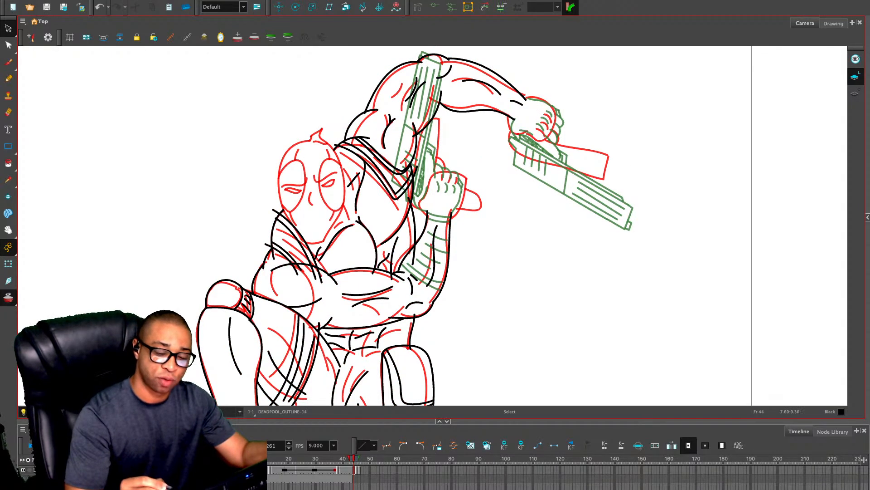
Adjust the end of the raised forearm's upper line on frame 44 to meet the new hand's wrist, then return to frame 45
{"action": "left_click", "coordinate": [516, 87]}
{"action": "left_click_drag", "start_coordinate": [526, 101], "coordinate": [528, 96]}
{"action": "left_click", "coordinate": [574, 71]}
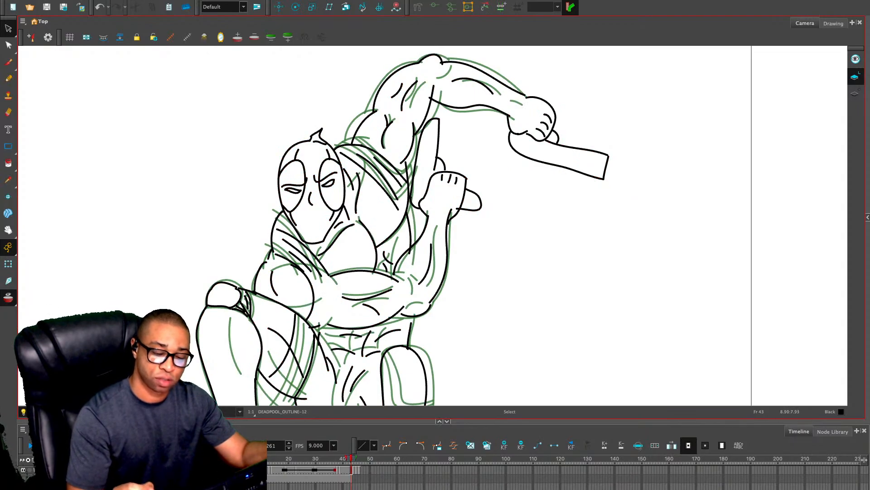
{"action": "key", "text": "period"}
{"action": "key", "text": "period"}
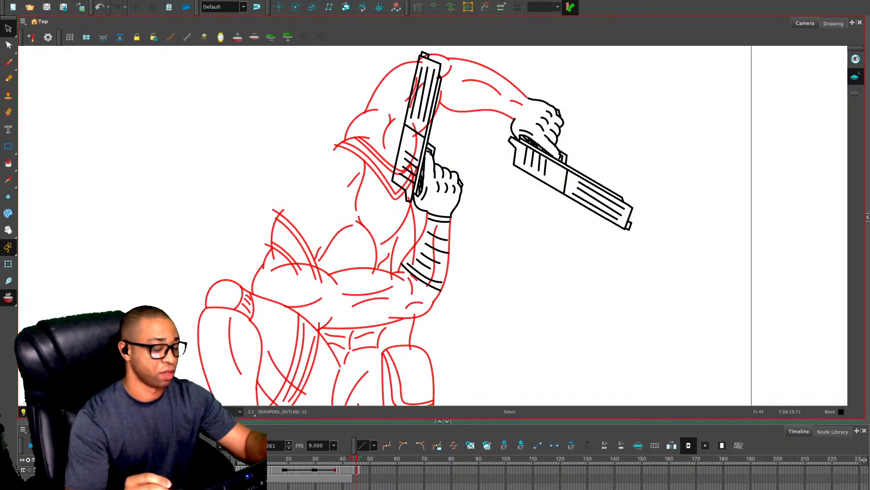
Draw glove cuff lines at the raised arm's wrist and near its elbow, with curved fold lines between them
{"action": "key", "text": "alt+x"}
{"action": "left_click_drag", "start_coordinate": [528, 94], "coordinate": [511, 119]}
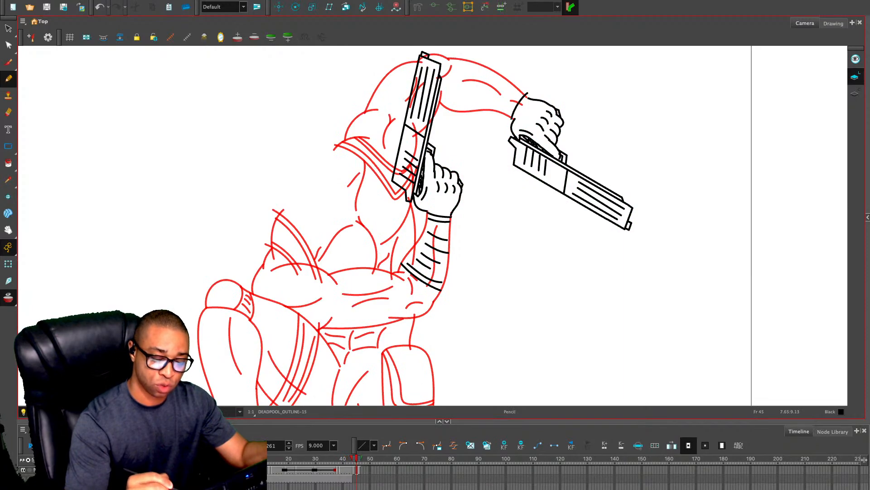
{"action": "left_click_drag", "start_coordinate": [470, 54], "coordinate": [459, 131]}
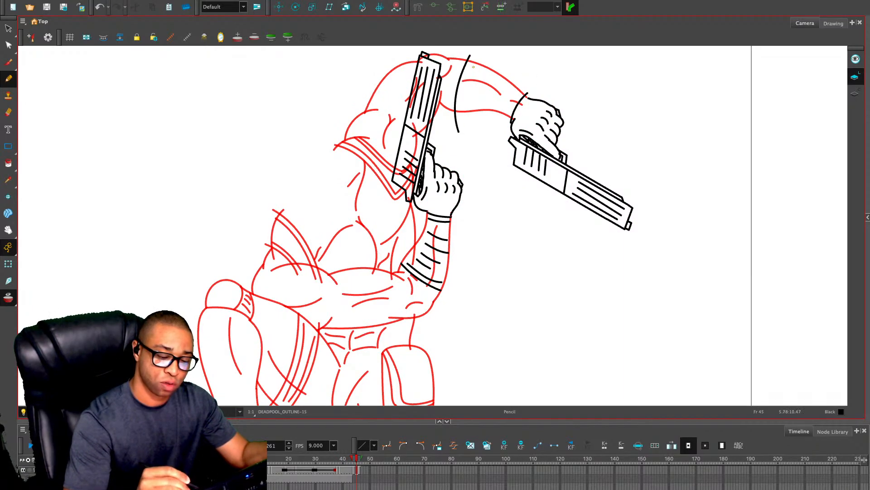
{"action": "left_click_drag", "start_coordinate": [473, 66], "coordinate": [463, 110]}
{"action": "left_click_drag", "start_coordinate": [519, 91], "coordinate": [509, 117]}
{"action": "mouse_move", "coordinate": [484, 71]}
{"action": "left_mouse_down"}
{"action": "mouse_move", "coordinate": [475, 102]}
{"action": "mouse_move", "coordinate": [482, 102]}
{"action": "left_mouse_up"}
{"action": "mouse_move", "coordinate": [498, 82]}
{"action": "left_mouse_down"}
{"action": "mouse_move", "coordinate": [491, 105]}
{"action": "mouse_move", "coordinate": [499, 111]}
{"action": "left_mouse_up"}
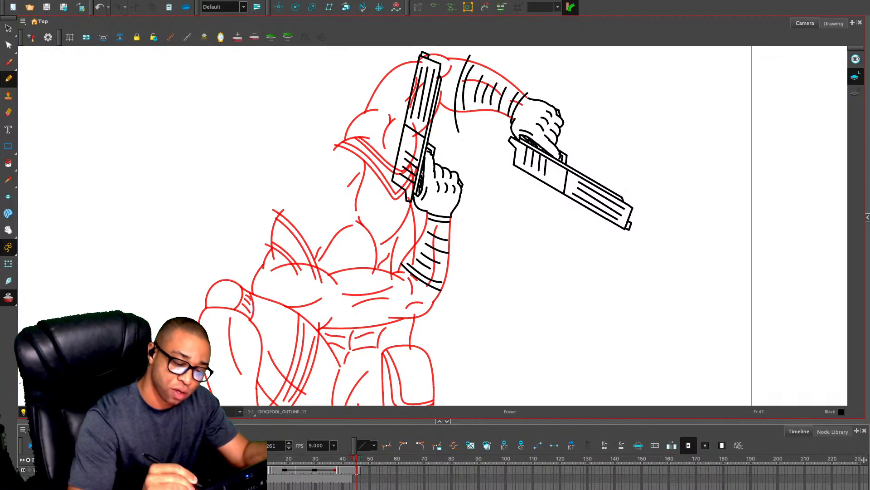
Erase the ends of the cuff lines that overrun the raised forearm's outline
{"action": "left_click_drag", "start_coordinate": [473, 55], "coordinate": [468, 59]}
{"action": "left_click_drag", "start_coordinate": [458, 115], "coordinate": [458, 131]}
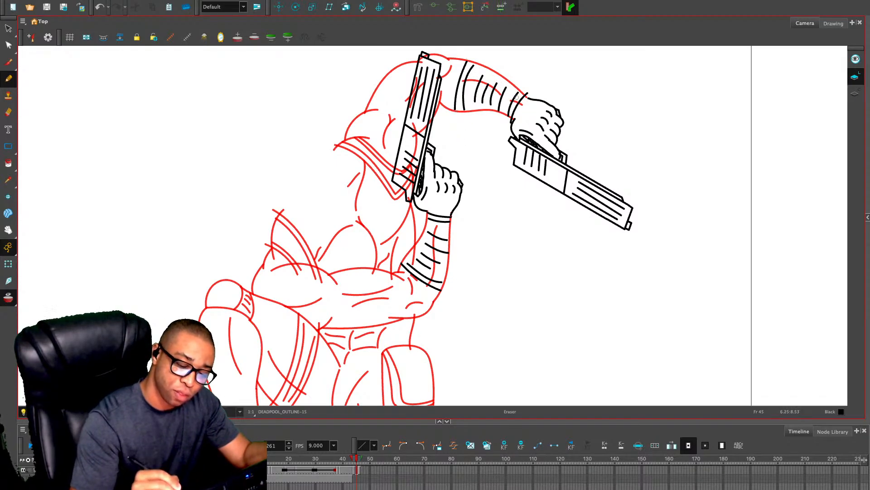
{"action": "left_click_drag", "start_coordinate": [529, 93], "coordinate": [510, 117]}
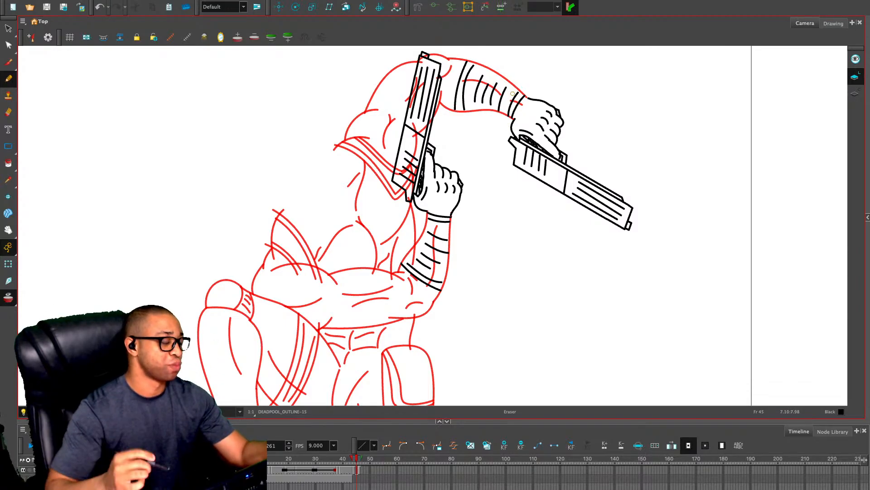
Go to frame 44 and limit the onion skin to the next drawing by removing the previous one
{"action": "key", "text": "alt+s"}
{"action": "key", "text": "comma"}
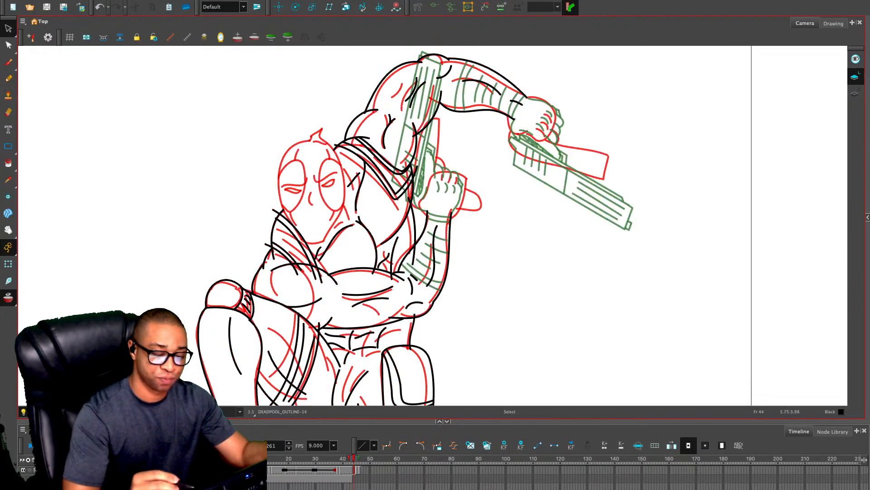
{"action": "key", "text": "alt+e"}
{"action": "key", "text": "2"}
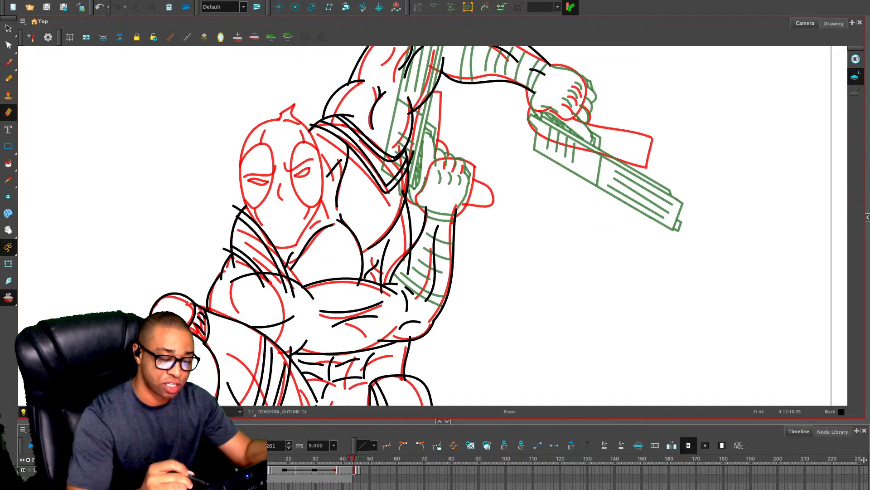
{"action": "key", "text": "space"}
{"action": "left_click_drag", "start_coordinate": [449, 118], "coordinate": [434, 185]}
{"action": "left_click_drag", "start_coordinate": [420, 219], "coordinate": [417, 232]}
{"action": "key", "text": "alt+o"}
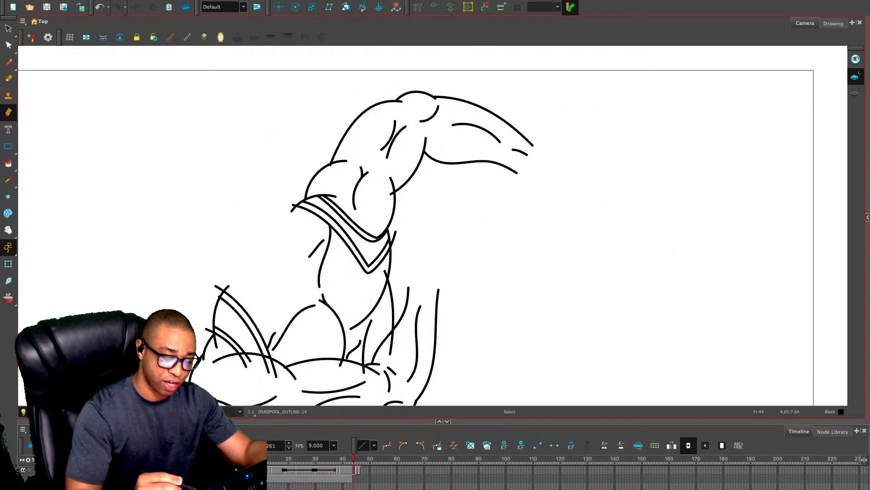
{"action": "key", "text": "alt+o"}
{"action": "left_click", "coordinate": [254, 37]}
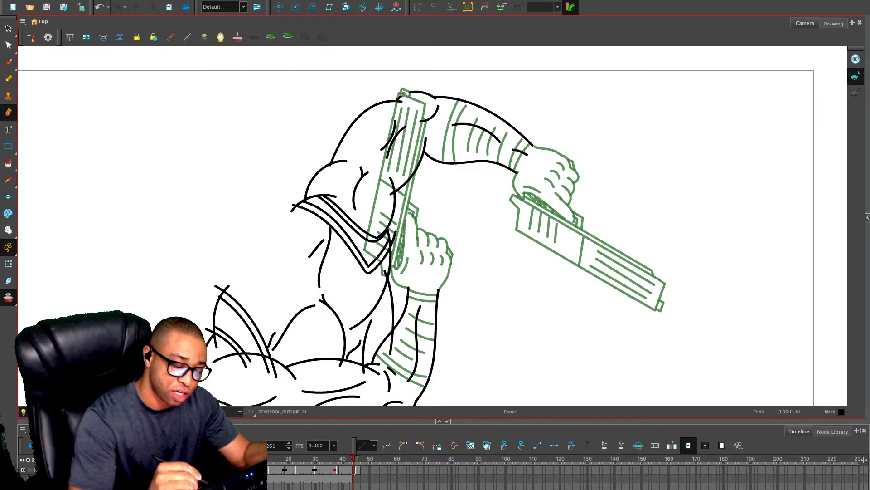
Erase the arm, strap and torso lines on frame 44 that run behind the upright pistol and its hand
{"action": "mouse_move", "coordinate": [401, 97]}
{"action": "left_mouse_down"}
{"action": "mouse_move", "coordinate": [368, 247]}
{"action": "mouse_move", "coordinate": [399, 224]}
{"action": "mouse_move", "coordinate": [375, 234]}
{"action": "mouse_move", "coordinate": [381, 225]}
{"action": "mouse_move", "coordinate": [388, 254]}
{"action": "mouse_move", "coordinate": [392, 161]}
{"action": "mouse_move", "coordinate": [411, 176]}
{"action": "left_mouse_up"}
{"action": "left_click_drag", "start_coordinate": [399, 174], "coordinate": [393, 199]}
{"action": "left_click_drag", "start_coordinate": [398, 130], "coordinate": [392, 161]}
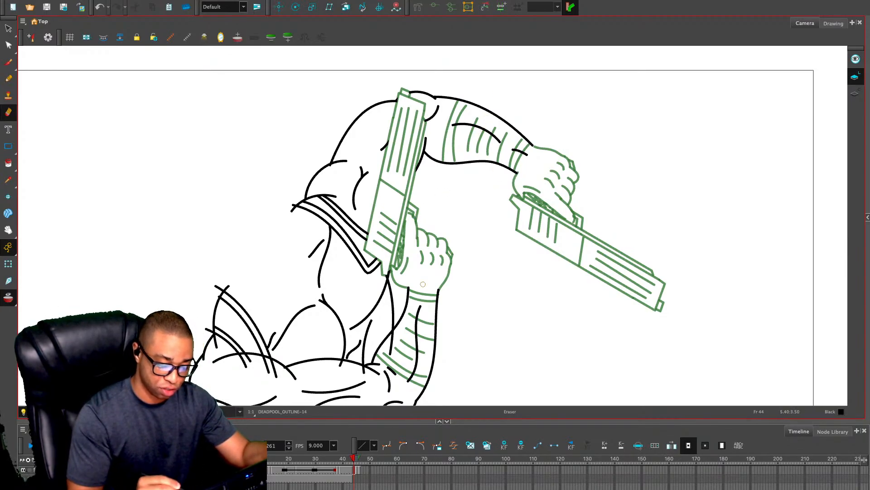
{"action": "key", "text": "2"}
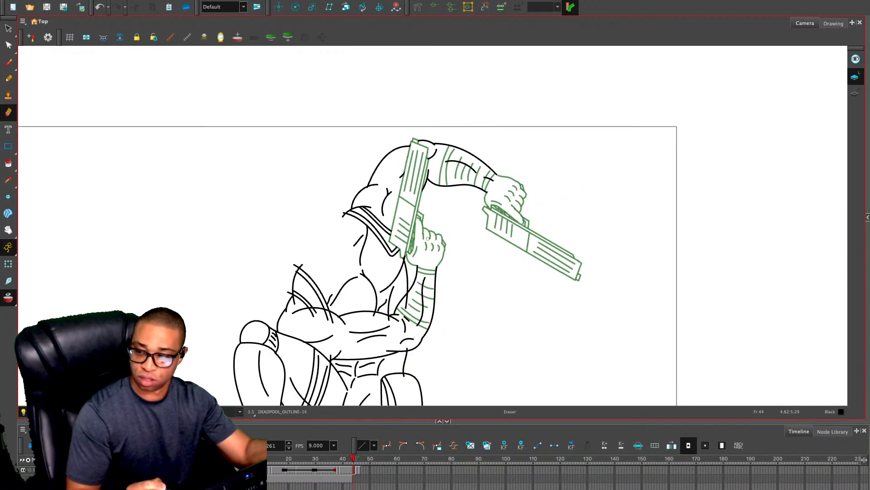
Copy all the hand, pistol and glove artwork from frame 45 and paste it into the frame 44 drawing
{"action": "key", "text": "alt+s"}
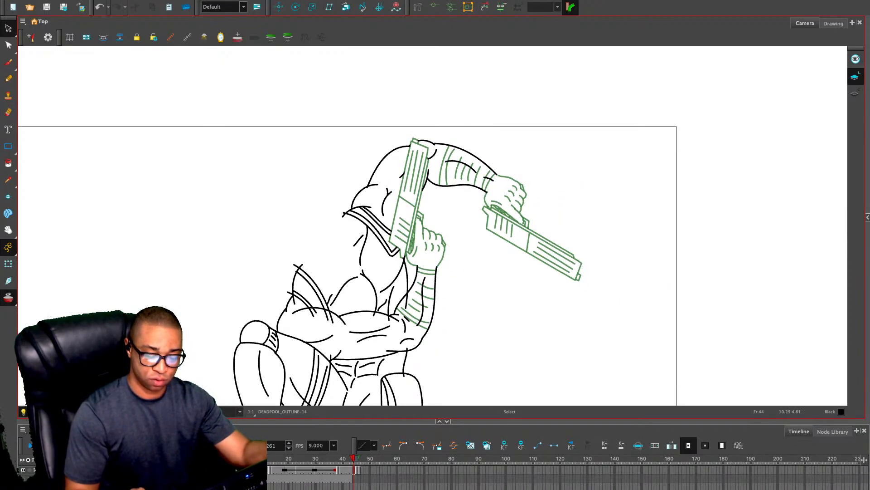
{"action": "key", "text": "."}
{"action": "key", "text": "super+a"}
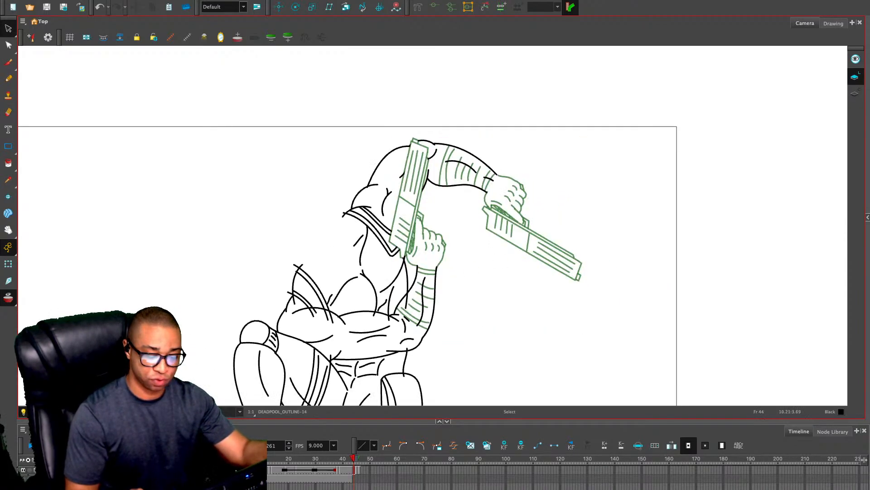
{"action": "key", "text": "super+v"}
{"action": "key", "text": "Escape"}
{"action": "key", "text": "1"}
{"action": "key", "text": "2"}
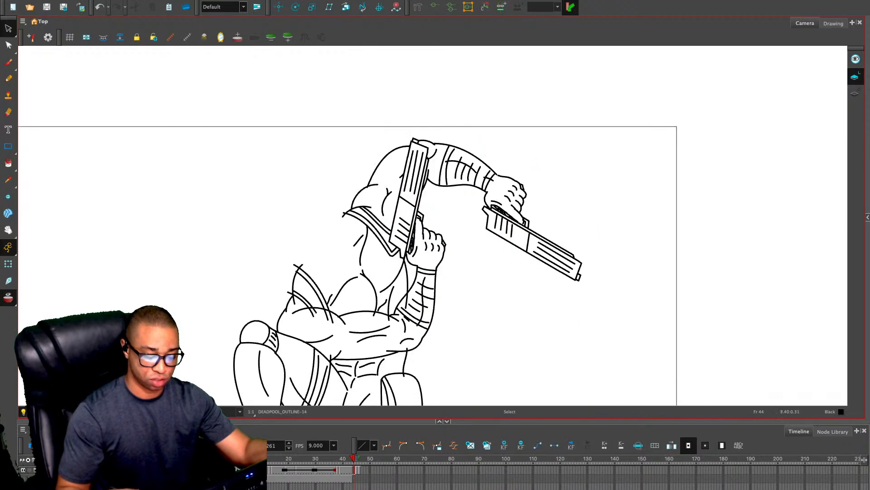
Erase the torso line crossing the raised forearm on frame 44 and trim the line ends overrunning at its elbow
{"action": "key", "text": "alt+e"}
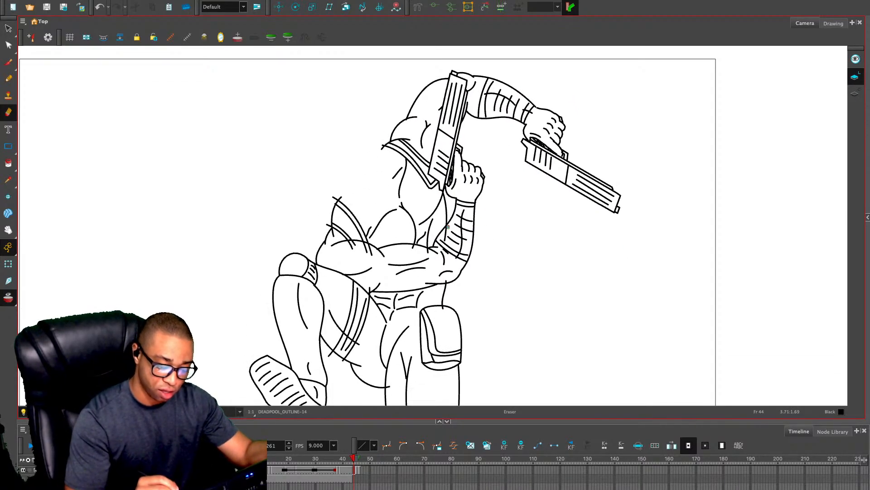
{"action": "left_click_drag", "start_coordinate": [447, 226], "coordinate": [445, 240]}
{"action": "key", "text": "2"}
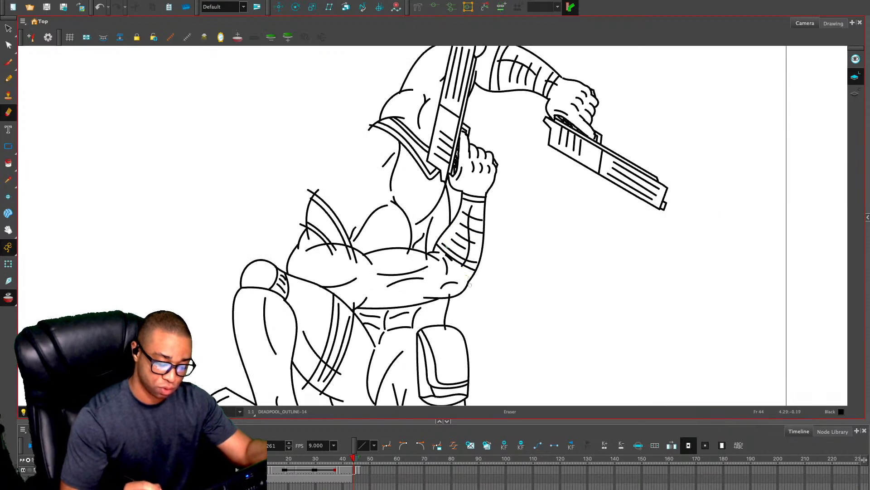
{"action": "key", "text": "2"}
{"action": "key", "text": "2"}
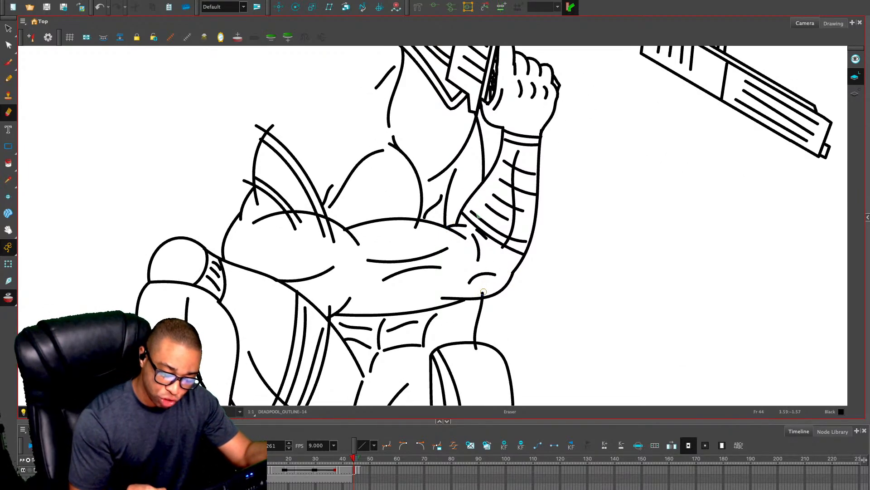
{"action": "key", "text": "alt+s"}
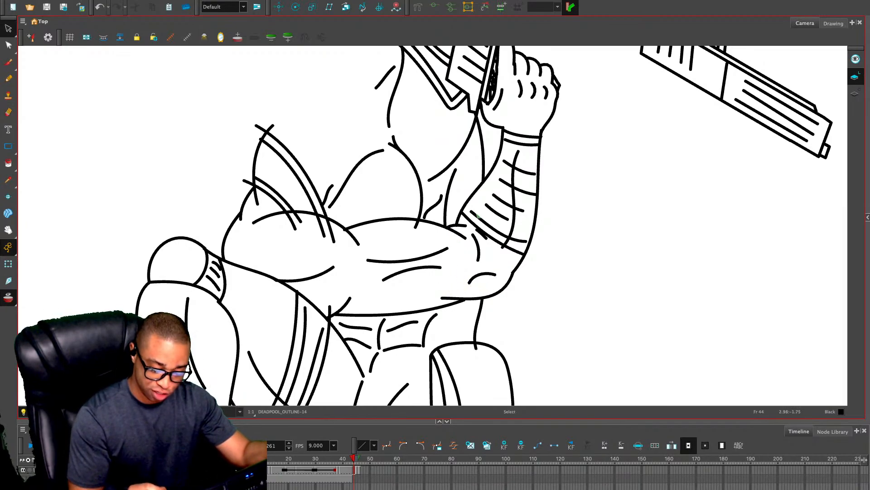
{"action": "left_click", "coordinate": [494, 295]}
{"action": "left_click", "coordinate": [571, 276]}
{"action": "key", "text": "alt+e"}
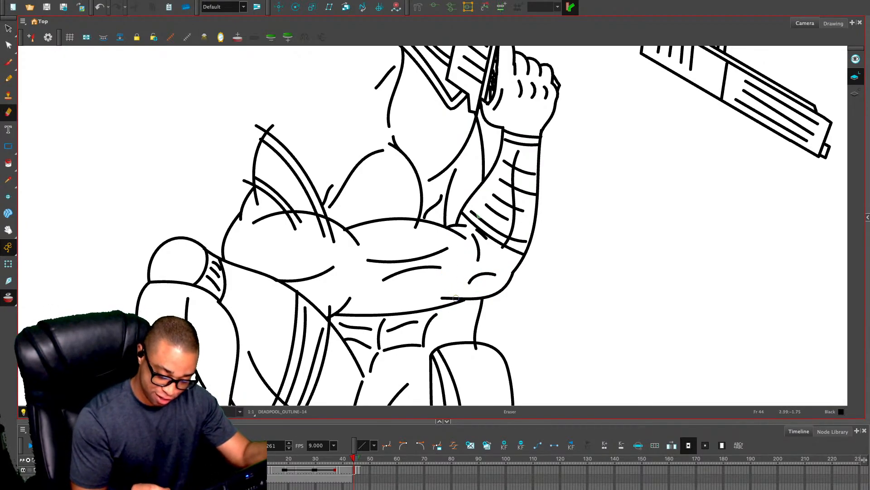
{"action": "mouse_move", "coordinate": [465, 294]}
{"action": "left_mouse_down"}
{"action": "mouse_move", "coordinate": [444, 300]}
{"action": "mouse_move", "coordinate": [460, 294]}
{"action": "left_mouse_up"}
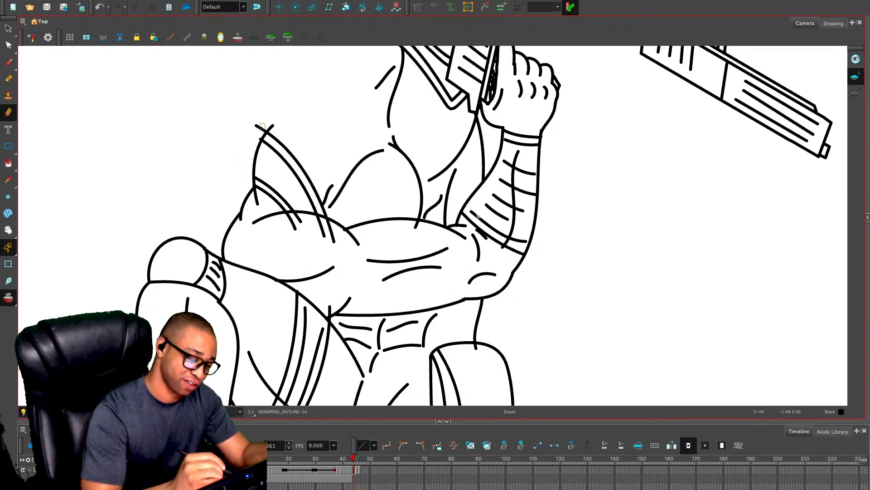
Erase the ends of the shoulder straps that overrun the shoulder outline and run into the folded upper arm
{"action": "mouse_move", "coordinate": [257, 120]}
{"action": "left_mouse_down"}
{"action": "mouse_move", "coordinate": [264, 128]}
{"action": "mouse_move", "coordinate": [256, 138]}
{"action": "mouse_move", "coordinate": [255, 122]}
{"action": "left_mouse_up"}
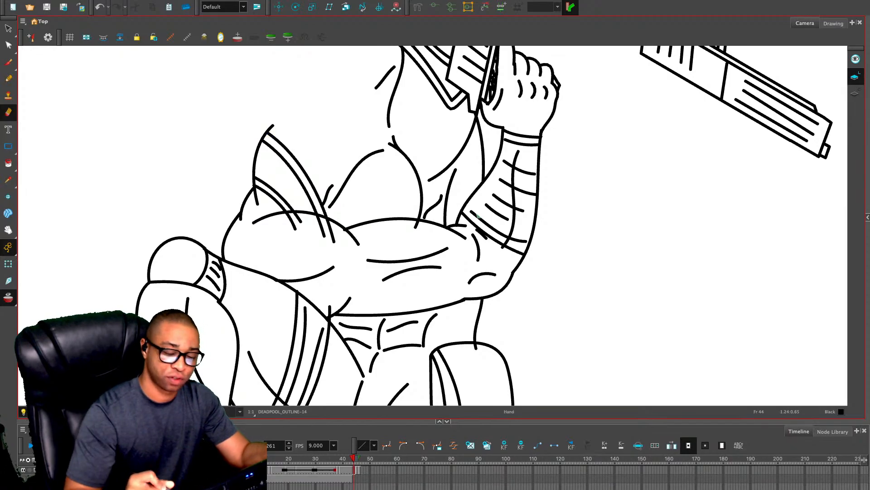
{"action": "left_click_drag", "start_coordinate": [442, 84], "coordinate": [415, 232]}
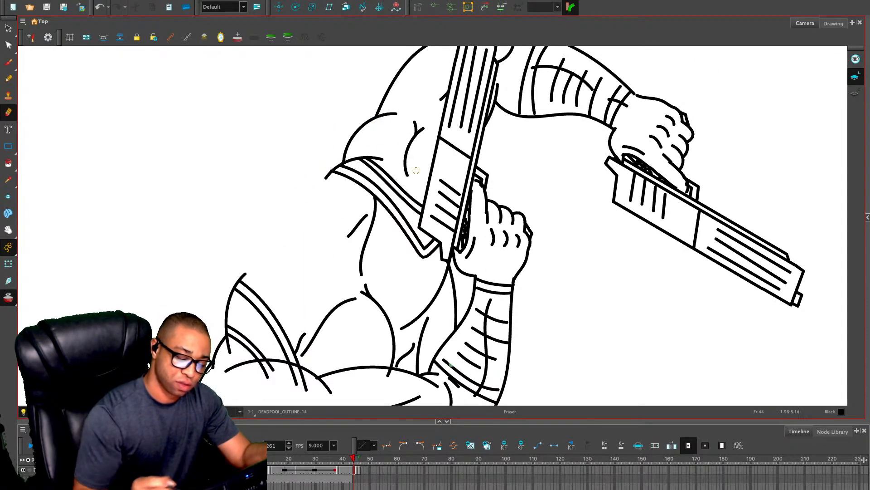
{"action": "mouse_move", "coordinate": [472, 313]}
{"action": "left_mouse_down"}
{"action": "mouse_move", "coordinate": [493, 276]}
{"action": "mouse_move", "coordinate": [515, 174]}
{"action": "mouse_move", "coordinate": [551, 119]}
{"action": "left_mouse_up"}
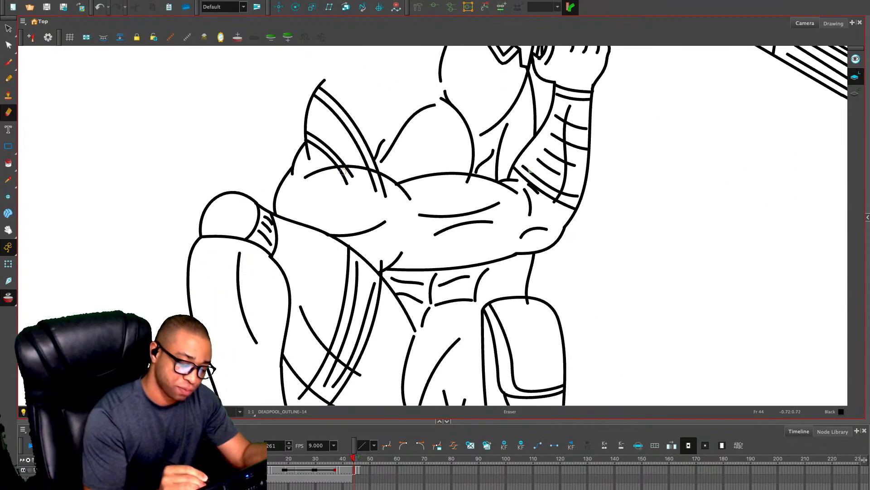
{"action": "mouse_move", "coordinate": [339, 171]}
{"action": "left_mouse_down"}
{"action": "mouse_move", "coordinate": [353, 171]}
{"action": "mouse_move", "coordinate": [346, 180]}
{"action": "left_mouse_up"}
{"action": "left_click_drag", "start_coordinate": [349, 175], "coordinate": [382, 182]}
{"action": "left_click_drag", "start_coordinate": [371, 178], "coordinate": [376, 189]}
{"action": "left_click_drag", "start_coordinate": [383, 185], "coordinate": [385, 194]}
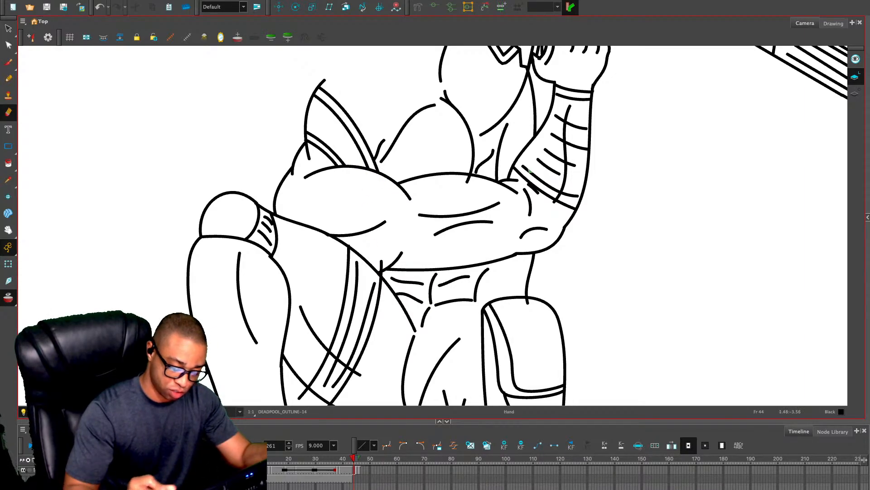
Delete the short line stub sticking up above the raised thigh's edge at the waist
{"action": "mouse_move", "coordinate": [280, 373]}
{"action": "left_mouse_down"}
{"action": "mouse_move", "coordinate": [285, 240]}
{"action": "mouse_move", "coordinate": [301, 261]}
{"action": "left_mouse_up"}
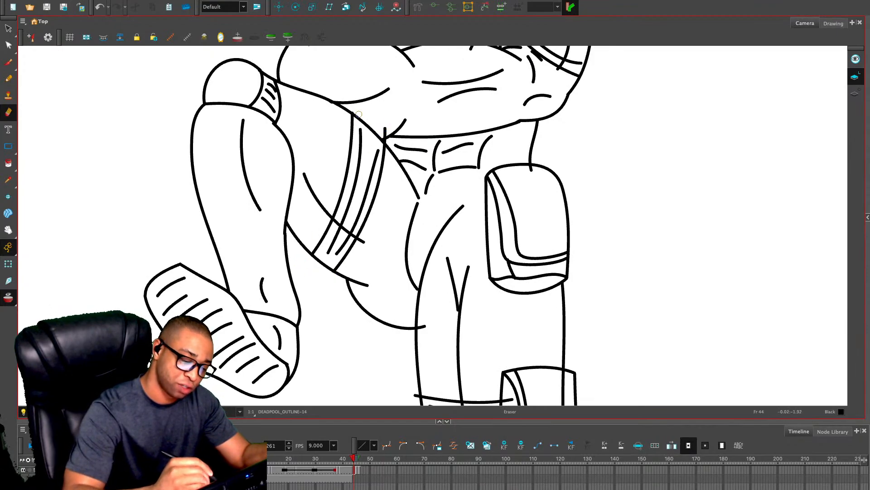
{"action": "key", "text": "alt+s"}
{"action": "left_click", "coordinate": [385, 131]}
{"action": "key", "text": "Delete"}
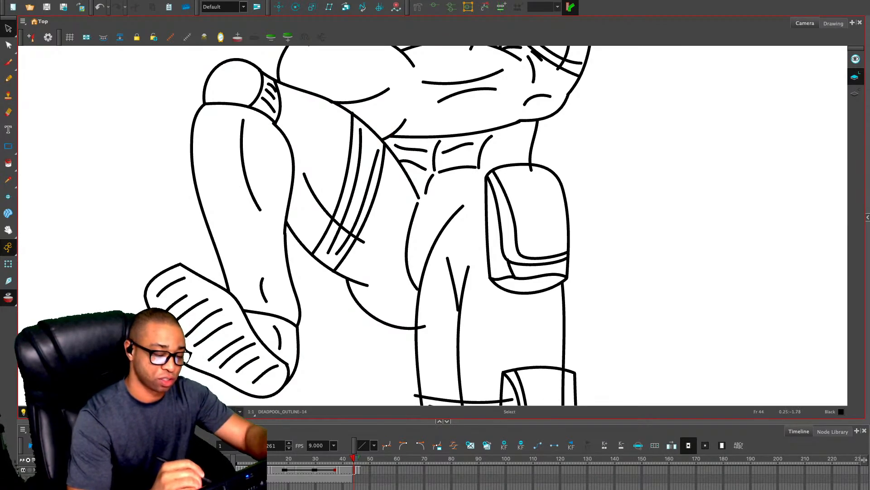
{"action": "left_click", "coordinate": [352, 136]}
{"action": "key", "text": "Delete"}
{"action": "key", "text": "ctrl+z"}
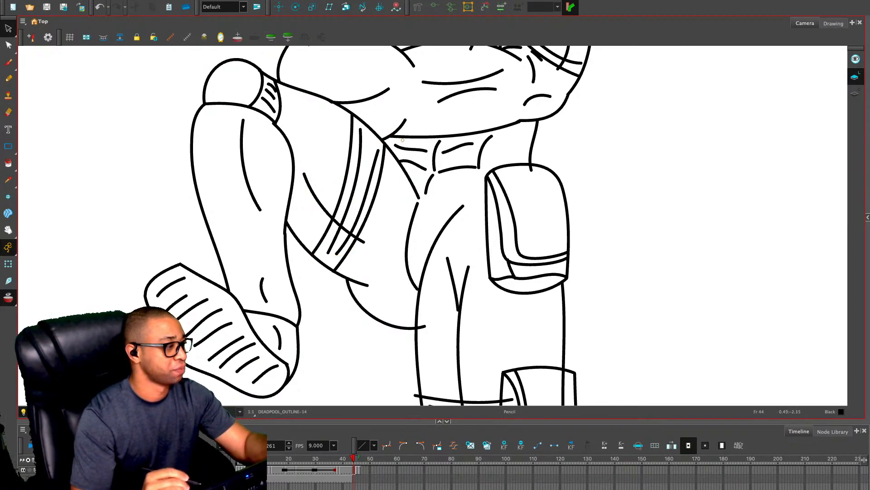
Erase the line ends that overrun the standing leg's strap and the outer edge of the lower pouch
{"action": "key", "text": "alt+x"}
{"action": "left_click_drag", "start_coordinate": [432, 382], "coordinate": [433, 268]}
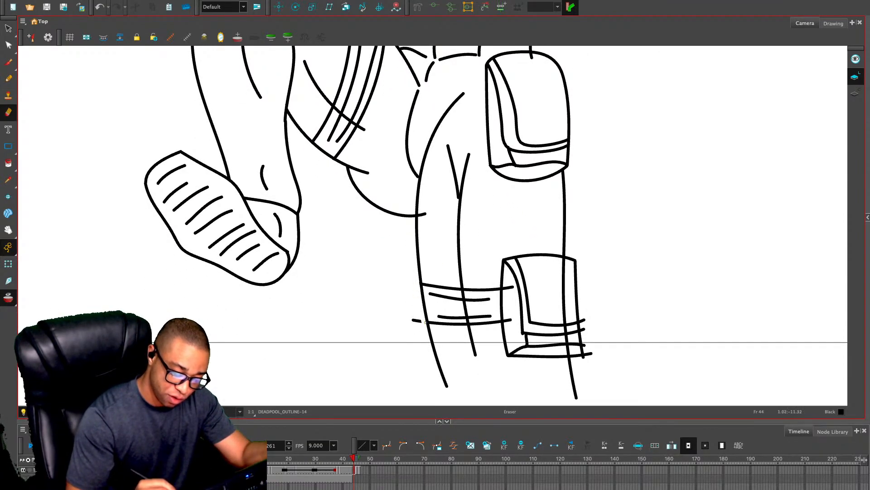
{"action": "left_click_drag", "start_coordinate": [414, 320], "coordinate": [422, 318]}
{"action": "key", "text": "2"}
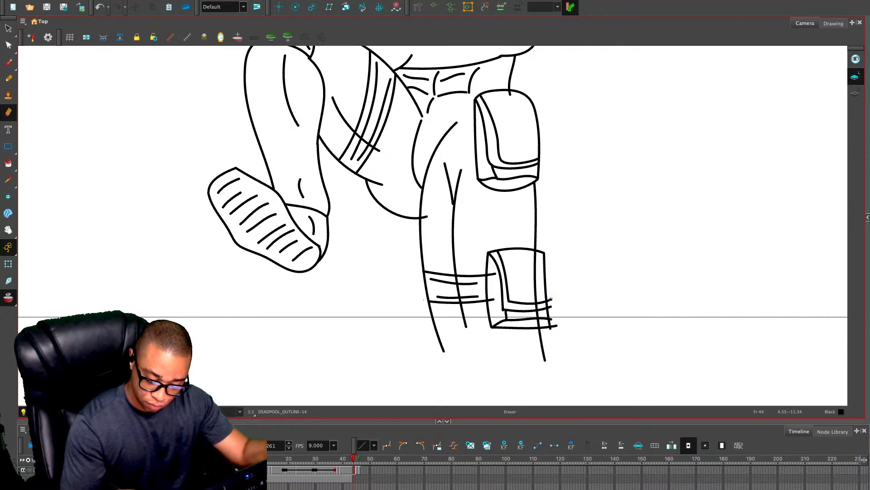
{"action": "left_click_drag", "start_coordinate": [551, 299], "coordinate": [557, 328]}
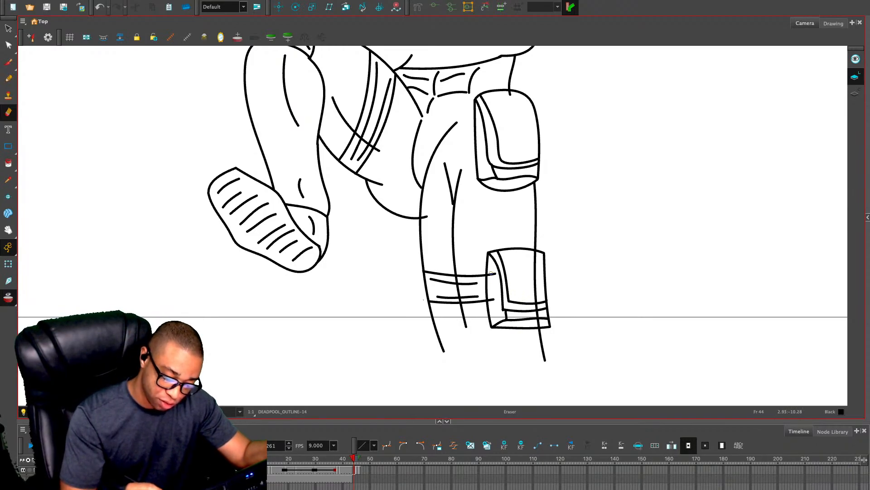
Remove the strap ends and the leg outline segment that show through the lower pouch
{"action": "left_click_drag", "start_coordinate": [492, 273], "coordinate": [494, 299]}
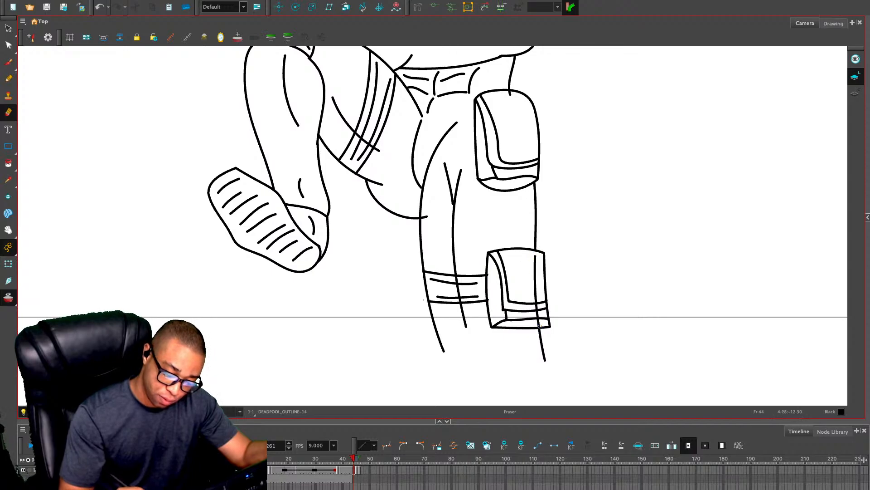
{"action": "key", "text": "alt+s"}
{"action": "left_click", "coordinate": [537, 286]}
{"action": "key", "text": "Delete"}
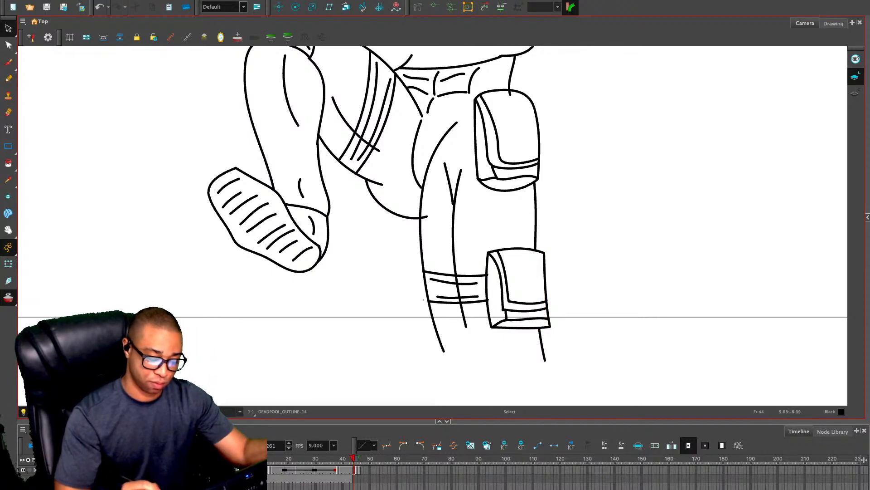
Draw a straight horizontal pencil line across the bottom of the standing leg, just beneath the lower pouch
{"action": "key", "text": "alt+e"}
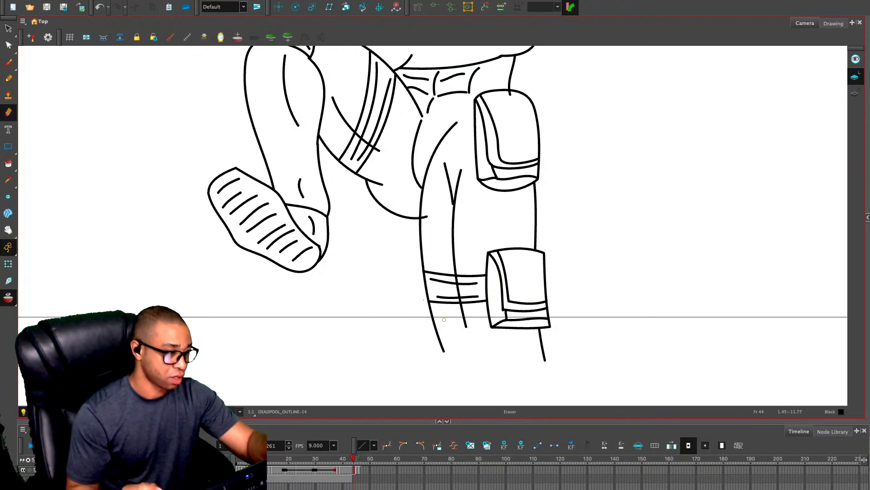
{"action": "key", "text": "alt+slash"}
{"action": "left_click_drag", "start_coordinate": [424, 328], "coordinate": [580, 326]}
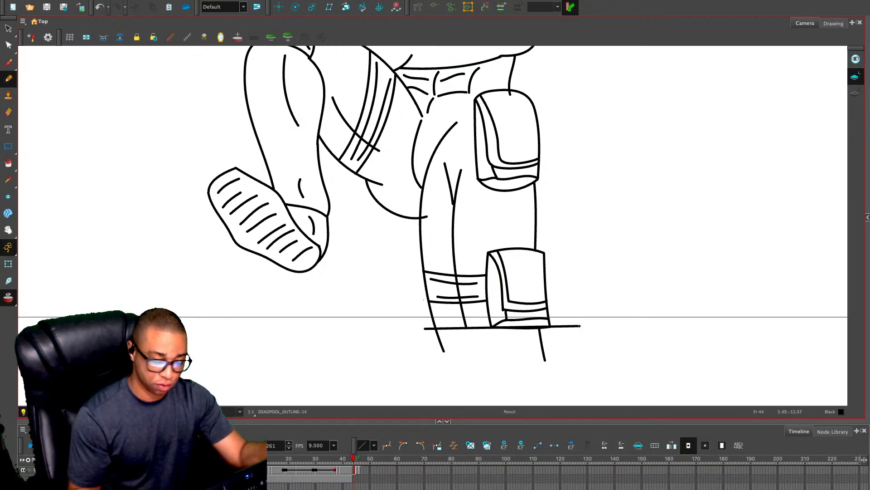
Remove the leftover arm contour lines running through the glove wraps on both forearms
{"action": "key", "text": "alt+s"}
{"action": "key", "text": "1"}
{"action": "left_click_drag", "start_coordinate": [552, 181], "coordinate": [554, 296]}
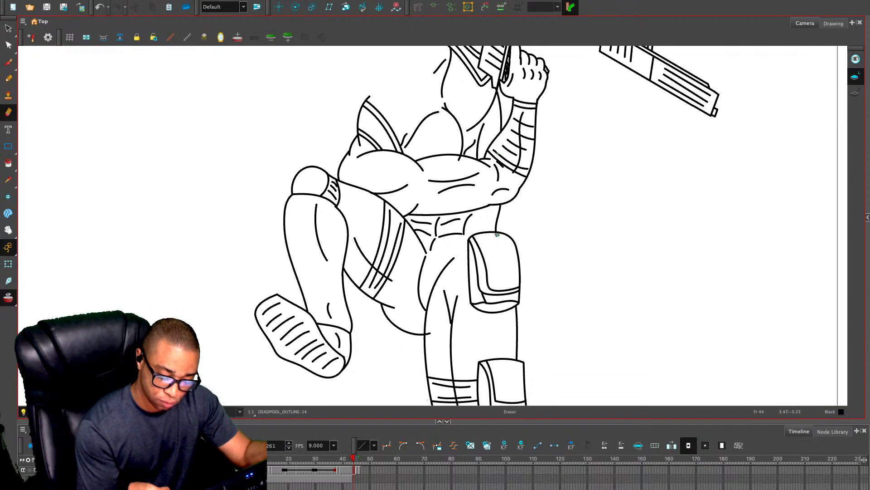
{"action": "left_click_drag", "start_coordinate": [538, 137], "coordinate": [523, 202]}
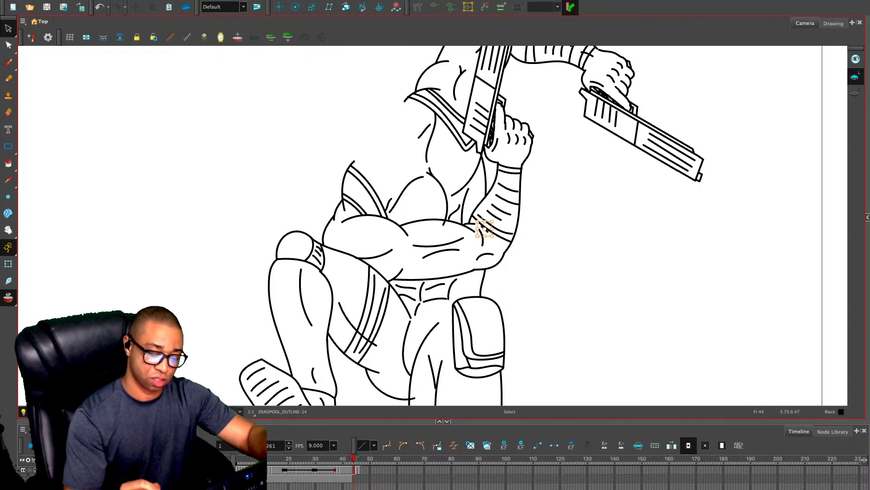
{"action": "left_click_drag", "start_coordinate": [483, 218], "coordinate": [469, 321]}
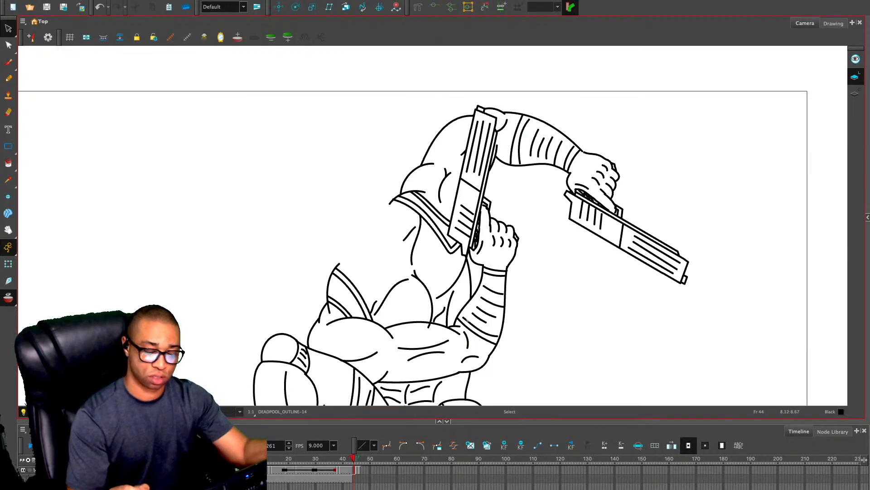
Adjust the curved chest line below the upright pistol to meet the pectoral outline
{"action": "left_click_drag", "start_coordinate": [491, 343], "coordinate": [514, 294]}
{"action": "key", "text": "alt+e"}
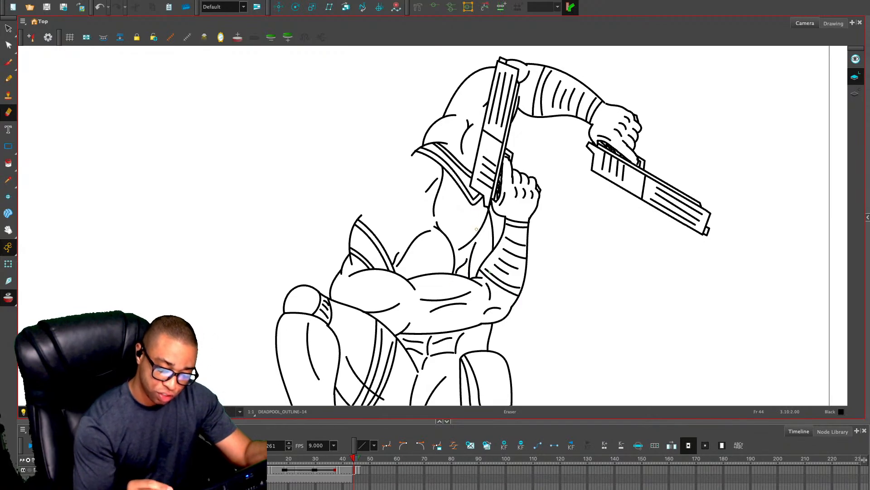
{"action": "key", "text": "alt+s"}
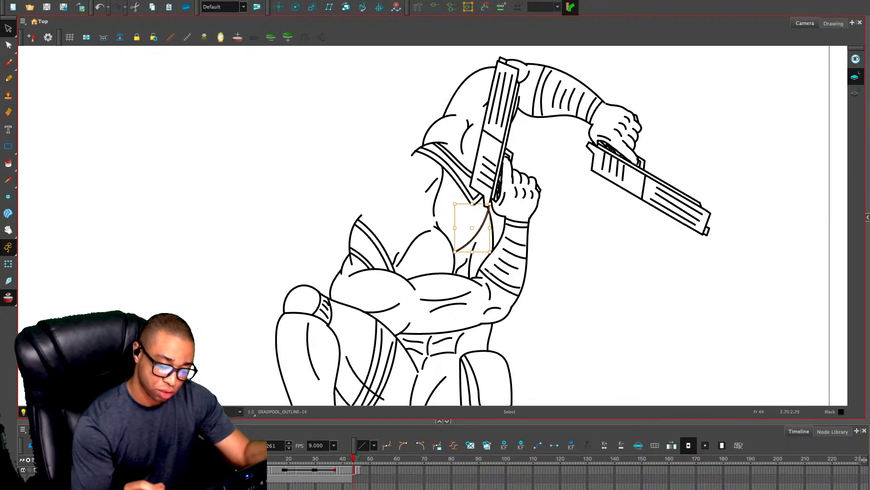
{"action": "left_click", "coordinate": [477, 235]}
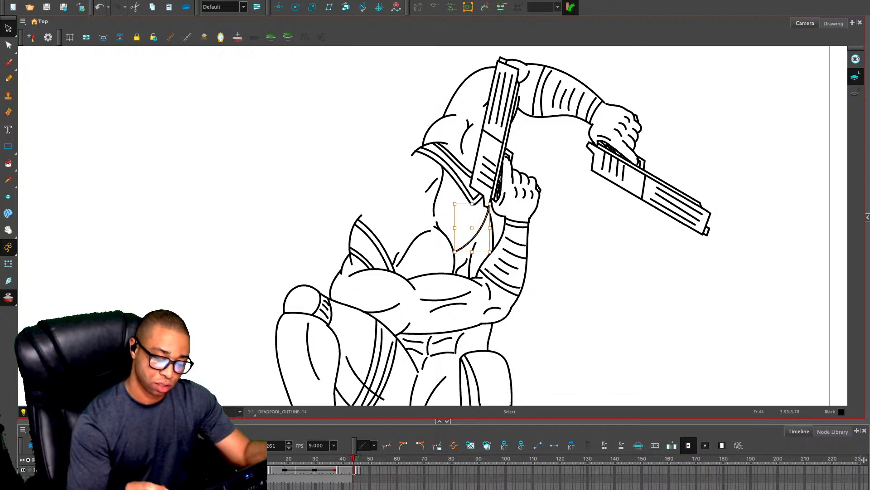
{"action": "left_click", "coordinate": [472, 227]}
{"action": "left_click", "coordinate": [479, 233]}
{"action": "left_click", "coordinate": [472, 224]}
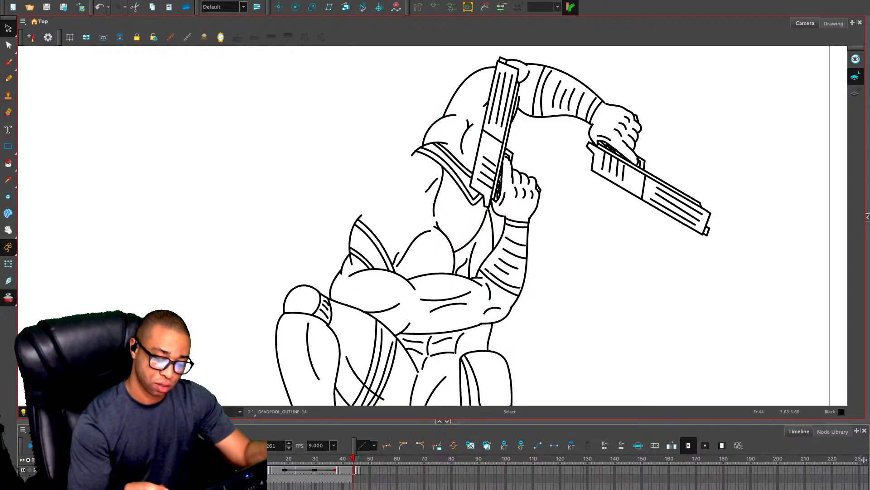
{"action": "left_click", "coordinate": [486, 217]}
{"action": "left_click", "coordinate": [486, 217]}
Go back to the rough drawing on frame 43 and turn off the onion skin
{"action": "key", "text": "1"}
{"action": "left_click_drag", "start_coordinate": [546, 282], "coordinate": [592, 168]}
{"action": "key", "text": "1"}
{"action": "key", "text": "comma"}
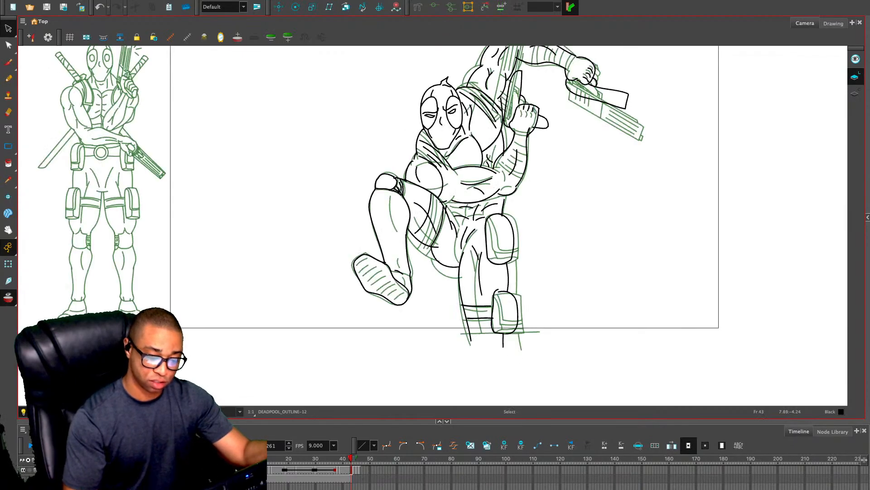
{"action": "left_click", "coordinate": [447, 82]}
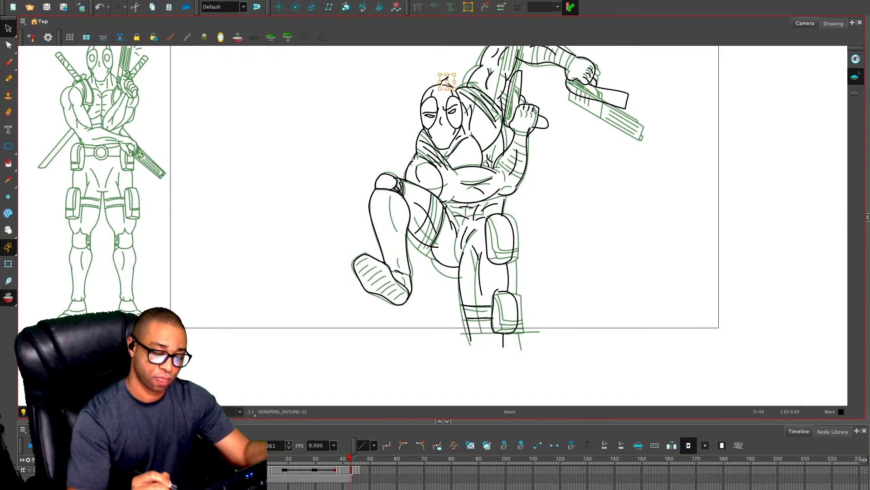
{"action": "left_click", "coordinate": [477, 142]}
{"action": "key", "text": "alt+o"}
{"action": "left_click", "coordinate": [567, 138]}
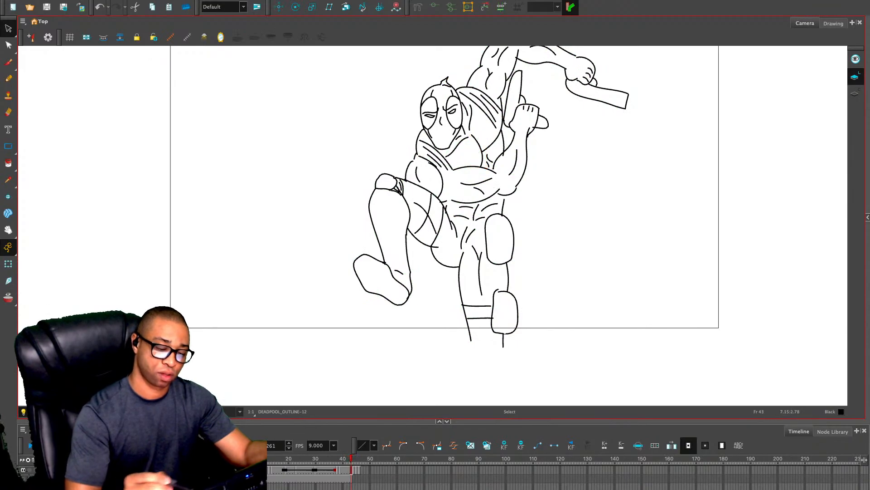
Copy the masked head from frame 43 and paste it into the frame 44 drawing
{"action": "left_click_drag", "start_coordinate": [432, 69], "coordinate": [438, 146]}
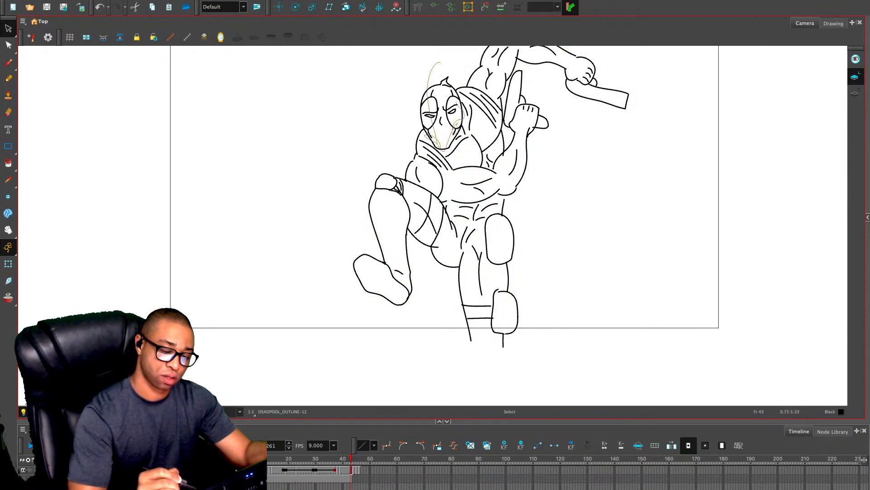
{"action": "left_click_drag", "start_coordinate": [453, 86], "coordinate": [417, 109]}
{"action": "left_click_drag", "start_coordinate": [428, 138], "coordinate": [434, 146]}
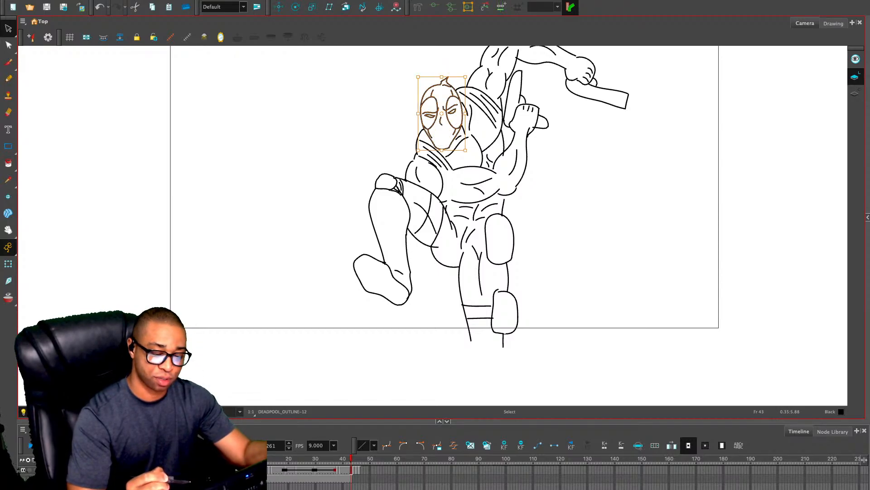
{"action": "key", "text": "period"}
{"action": "key", "text": "ctrl+v"}
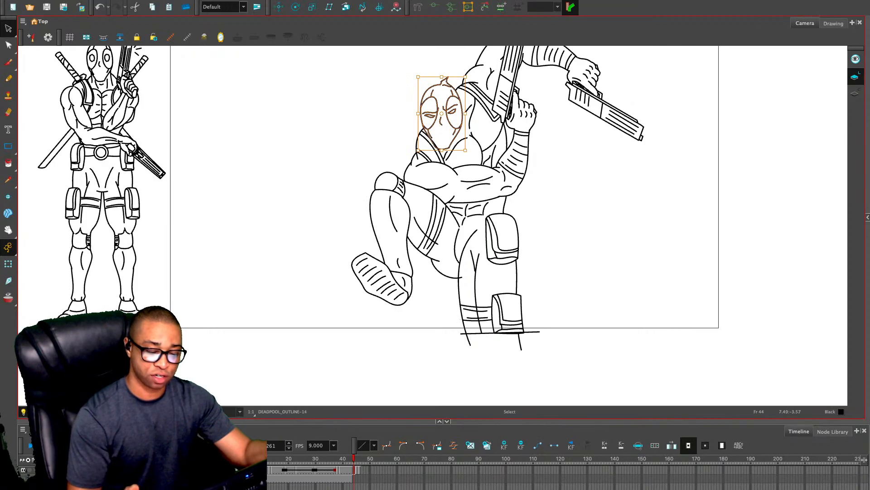
Draw a short neck line running down from beside the masked head toward the chest on frame 44
{"action": "key", "text": "period"}
{"action": "key", "text": "comma"}
{"action": "left_click_drag", "start_coordinate": [484, 128], "coordinate": [439, 200]}
{"action": "key", "text": "2"}
{"action": "key", "text": "2"}
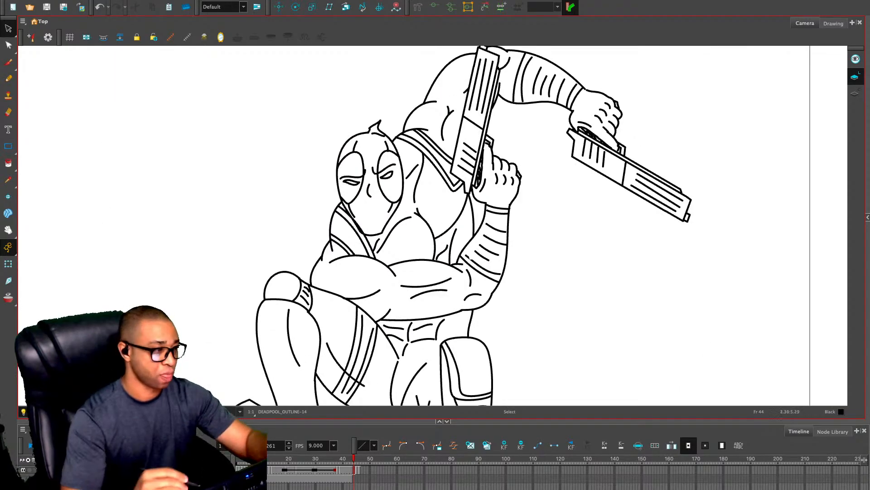
{"action": "key", "text": "alt+slash"}
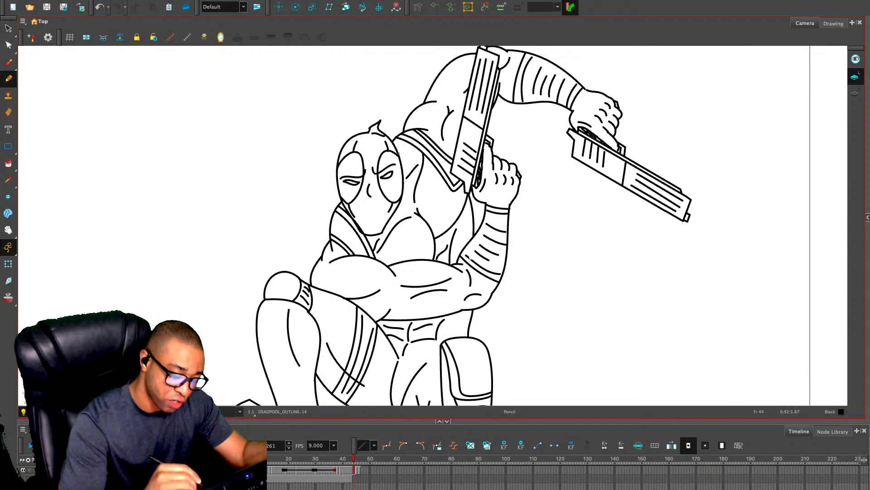
{"action": "left_click_drag", "start_coordinate": [413, 152], "coordinate": [399, 185]}
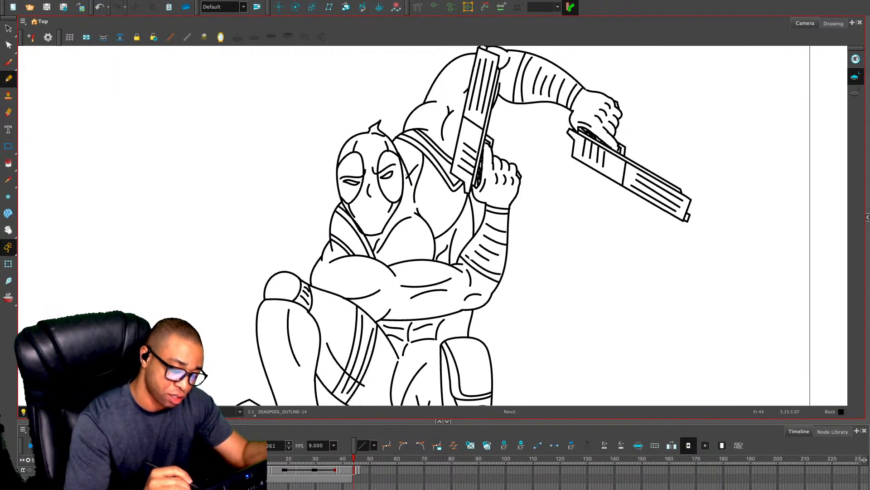
{"action": "key", "text": "ctrl+z"}
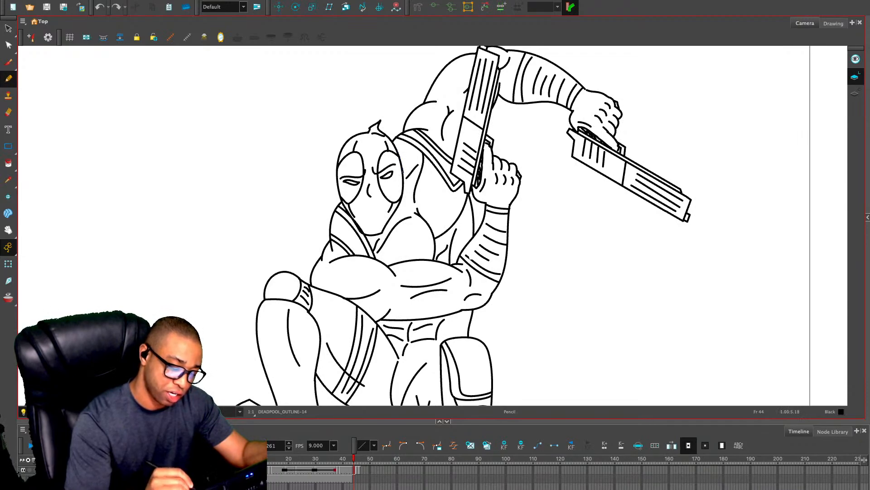
{"action": "left_click_drag", "start_coordinate": [408, 170], "coordinate": [404, 202]}
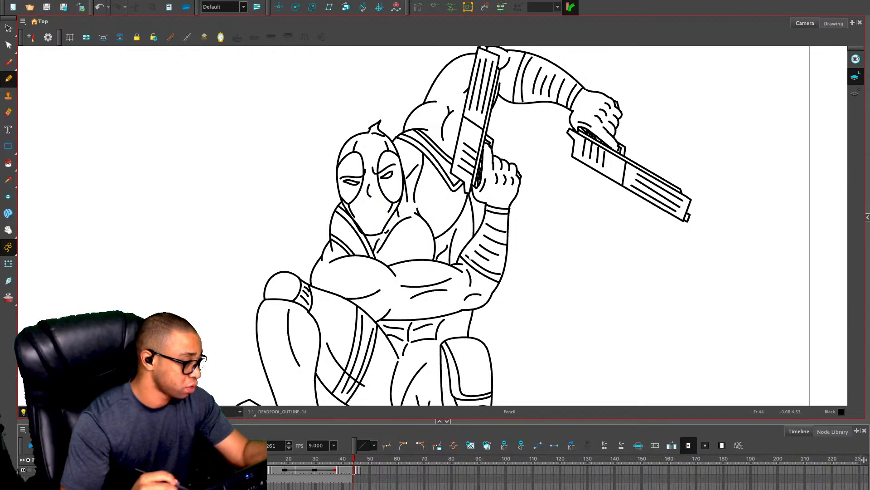
Erase the stray line where the shoulder strap overlaps the lower jaw of the mask
{"action": "key", "text": "alt+e"}
{"action": "key", "text": "2"}
{"action": "key", "text": "2"}
{"action": "left_click_drag", "start_coordinate": [379, 240], "coordinate": [387, 167]}
{"action": "left_click_drag", "start_coordinate": [351, 142], "coordinate": [363, 159]}
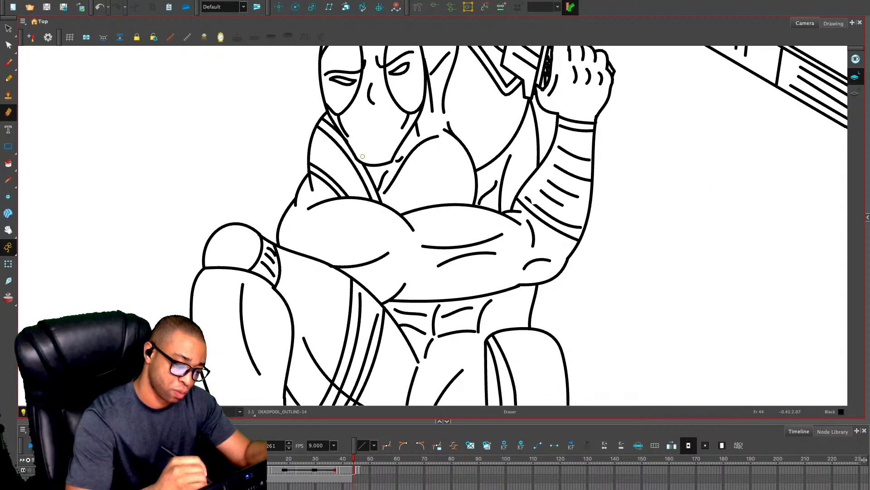
{"action": "key", "text": "1"}
{"action": "key", "text": "1"}
{"action": "key", "text": "1"}
{"action": "key", "text": "1"}
{"action": "left_click_drag", "start_coordinate": [552, 267], "coordinate": [542, 229]}
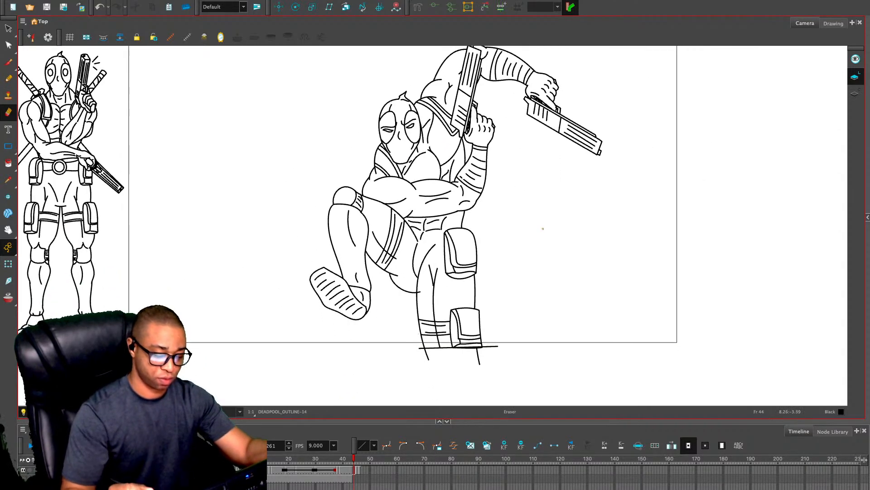
{"action": "key", "text": "1"}
Move the clean outline from frame 44 onto frame 43, replacing the rough drawing there
{"action": "key", "text": "alt+s"}
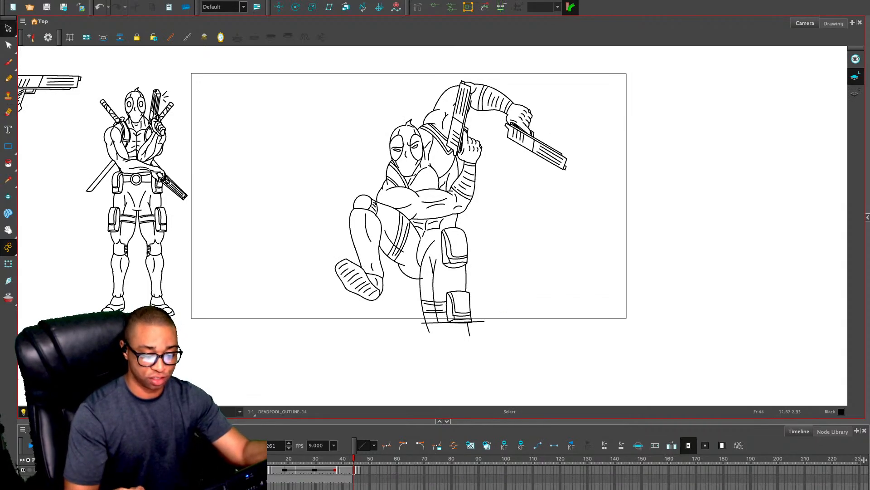
{"action": "key", "text": "comma"}
{"action": "key", "text": "period"}
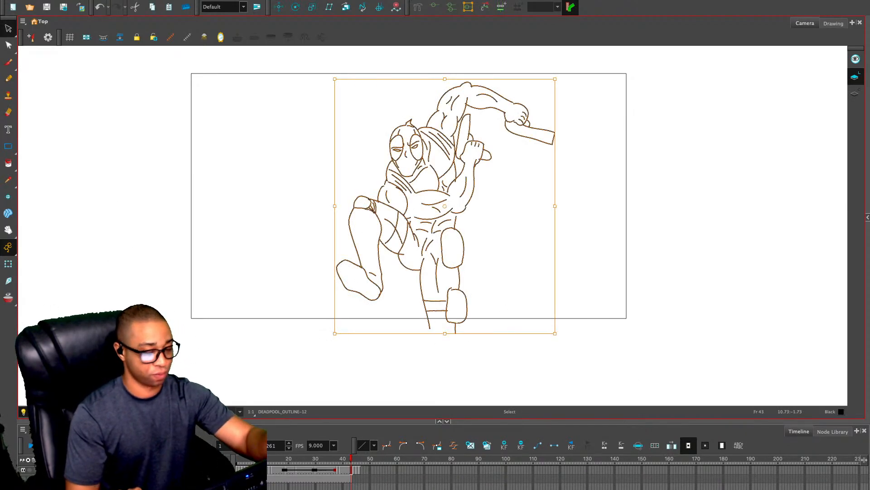
{"action": "key", "text": "ctrl+a"}
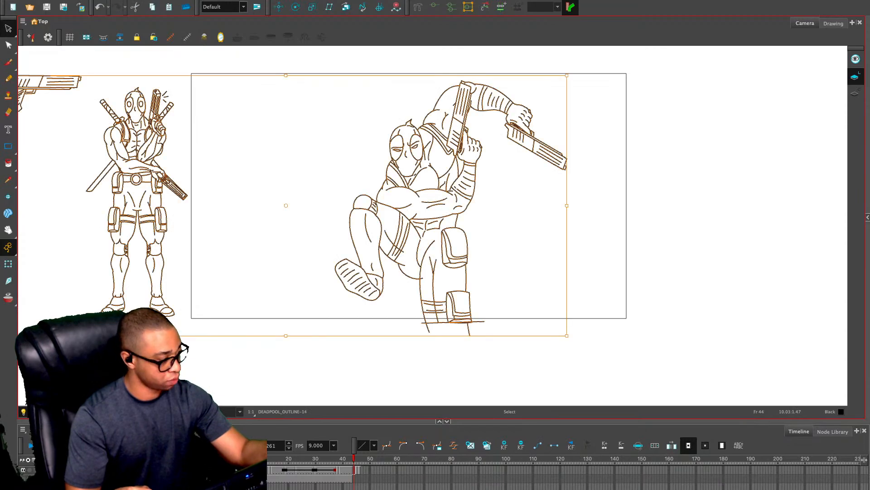
{"action": "key", "text": "comma"}
{"action": "key", "text": "comma"}
{"action": "key", "text": "comma"}
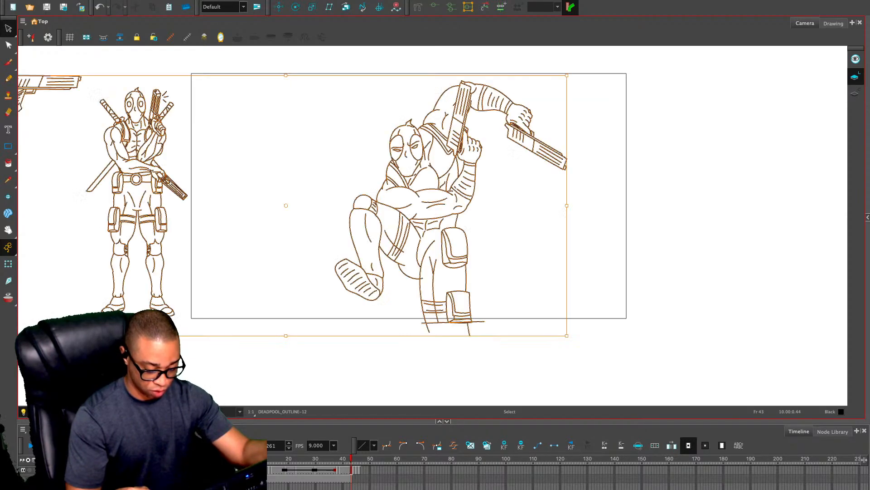
Replace the drawing on frame 38 with a copy of the clean outline from frame 39
{"action": "key", "text": "comma"}
{"action": "key", "text": "comma"}
{"action": "key", "text": "comma"}
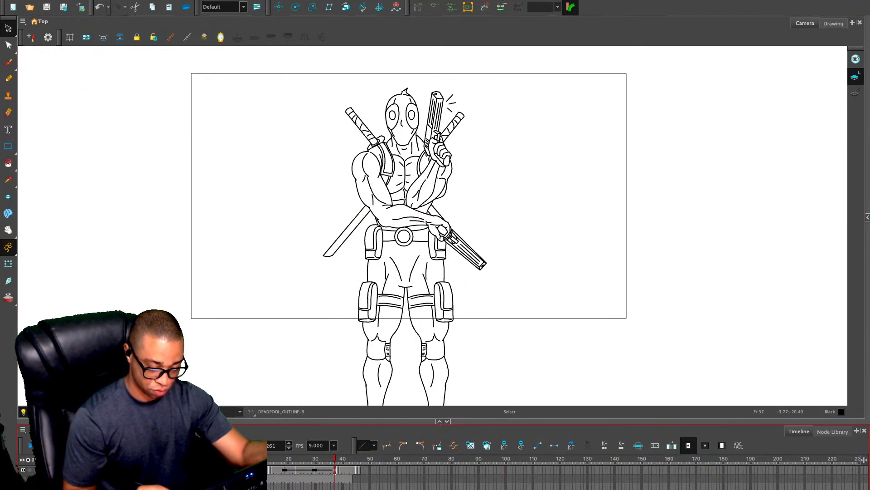
{"action": "key", "text": "period"}
{"action": "key", "text": "period"}
{"action": "key", "text": "comma"}
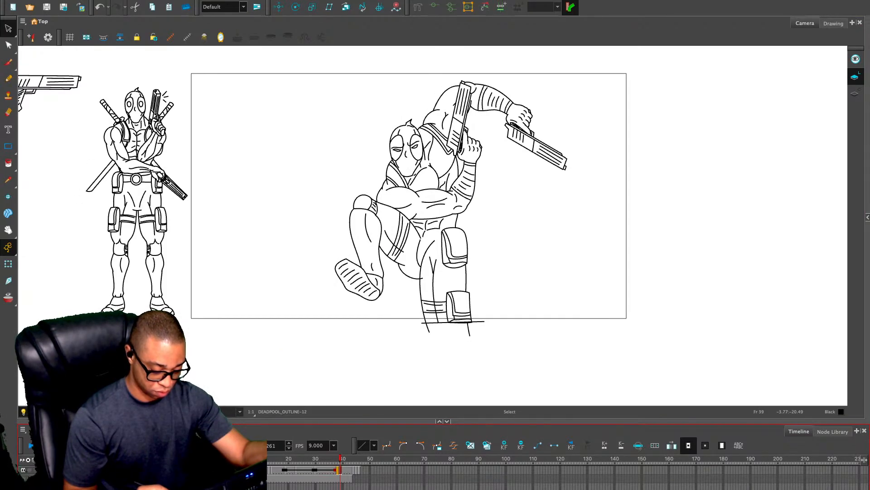
{"action": "key", "text": "Escape"}
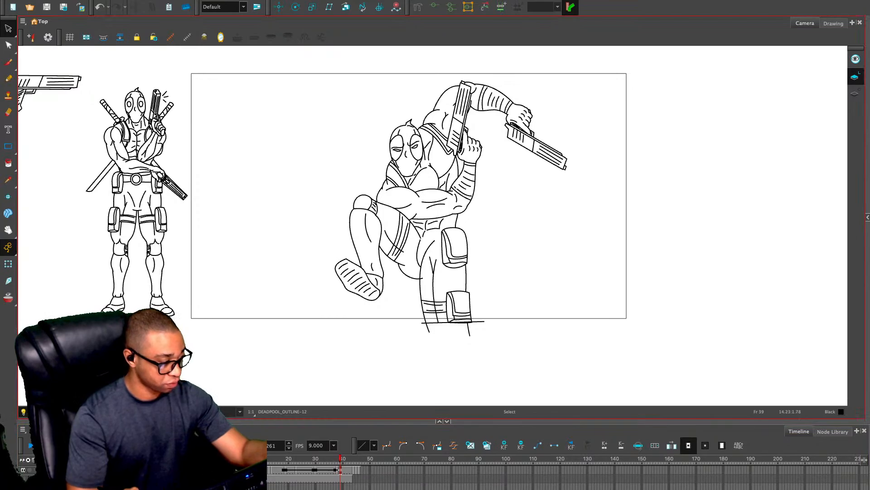
{"action": "key", "text": "ctrl+a"}
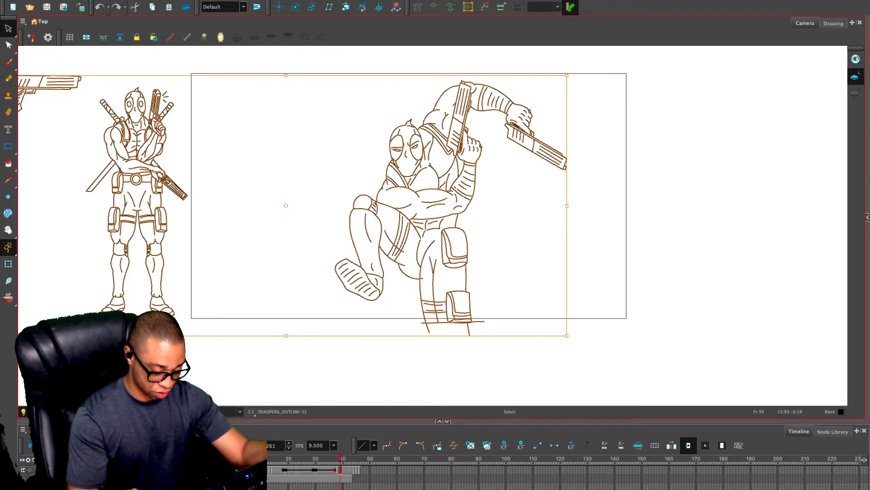
{"action": "key", "text": "comma"}
{"action": "key", "text": "ctrl+a"}
{"action": "key", "text": "Delete"}
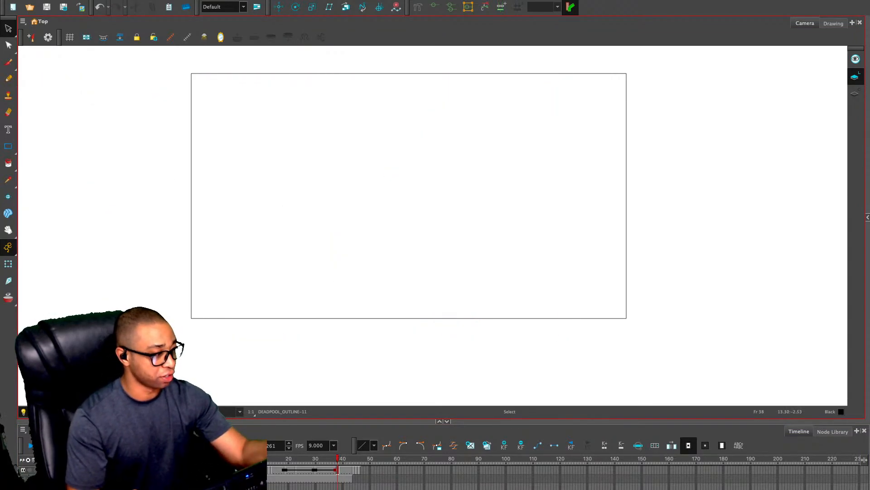
{"action": "key", "text": "ctrl+z"}
{"action": "key", "text": "Escape"}
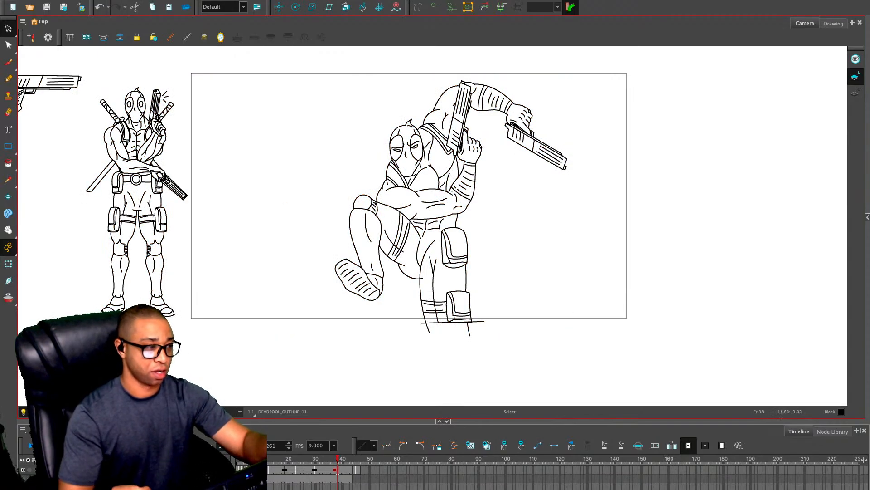
Draw two long curved motion lines below the outstretched pistol and two shorter ones under the raised boot on frame 38
{"action": "key", "text": "alt+x"}
{"action": "left_click_drag", "start_coordinate": [514, 156], "coordinate": [495, 228]}
{"action": "left_click_drag", "start_coordinate": [538, 167], "coordinate": [511, 256]}
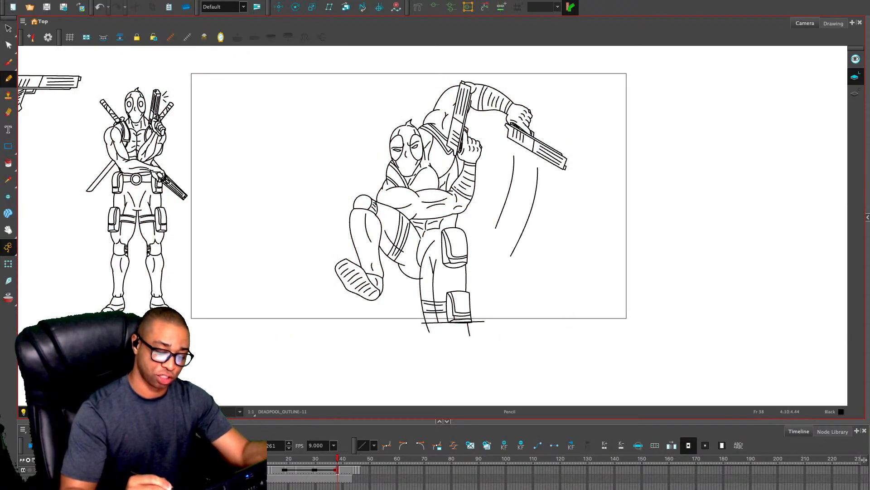
{"action": "mouse_move", "coordinate": [350, 300]}
{"action": "left_mouse_down"}
{"action": "mouse_move", "coordinate": [359, 338]}
{"action": "mouse_move", "coordinate": [371, 330]}
{"action": "left_mouse_up"}
{"action": "key", "text": "period"}
Add two short motion lines beside the wrist of the bent arm on frame 38
{"action": "key", "text": "period"}
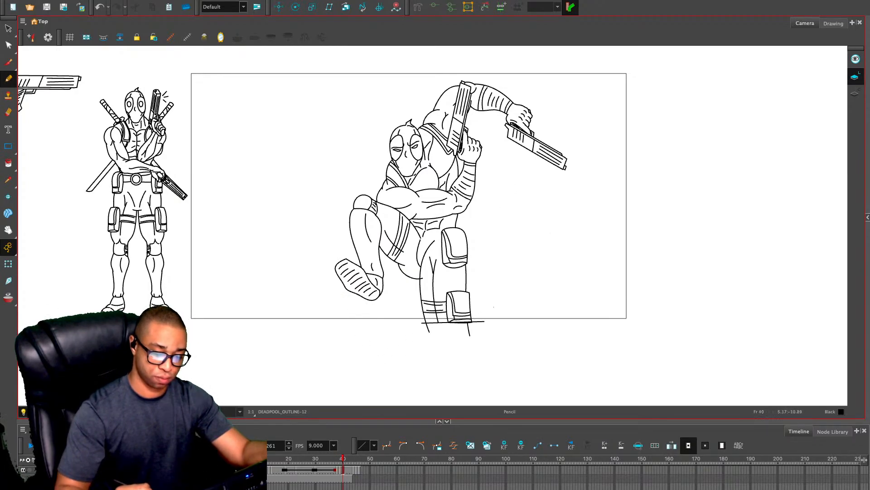
{"action": "key", "text": "comma"}
{"action": "key", "text": "comma"}
{"action": "key", "text": "comma"}
{"action": "key", "text": "period"}
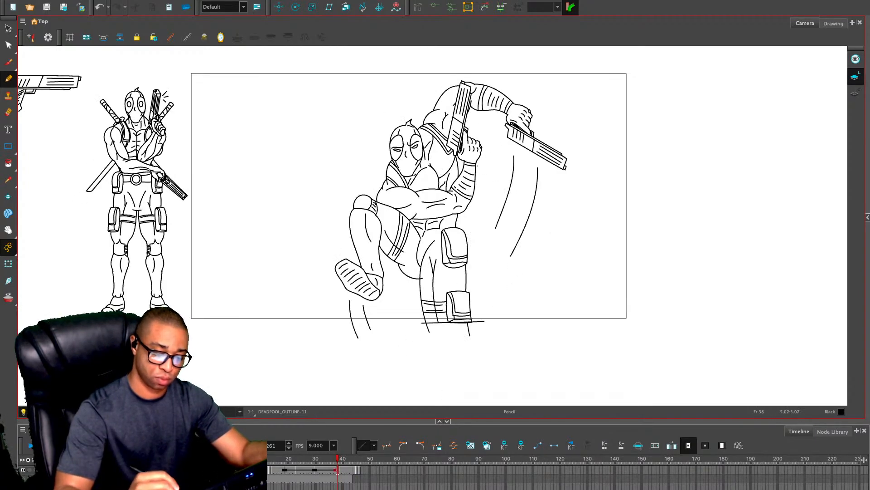
{"action": "left_click_drag", "start_coordinate": [481, 162], "coordinate": [495, 180]}
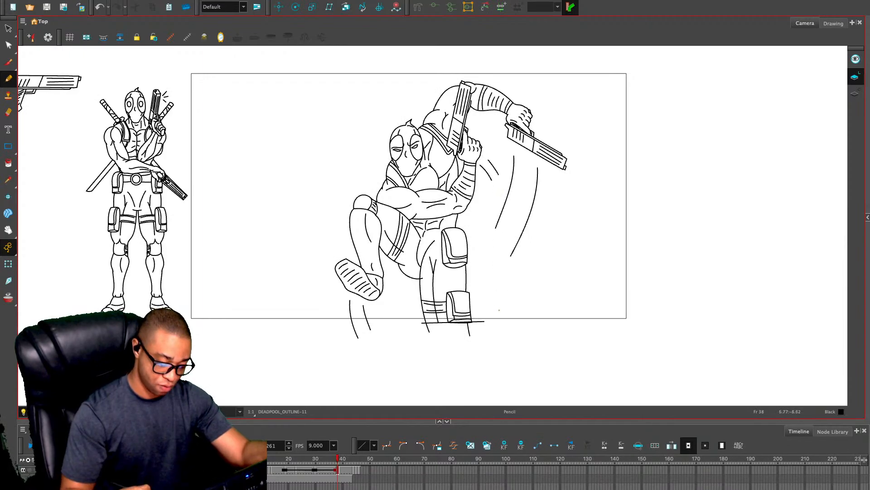
Check the frames following the clean pose and remove the leftover drawings after frame 43 from the timeline
{"action": "key", "text": "period"}
{"action": "key", "text": "period"}
{"action": "key", "text": "period"}
{"action": "key", "text": "period"}
{"action": "key", "text": "period"}
{"action": "key", "text": "period"}
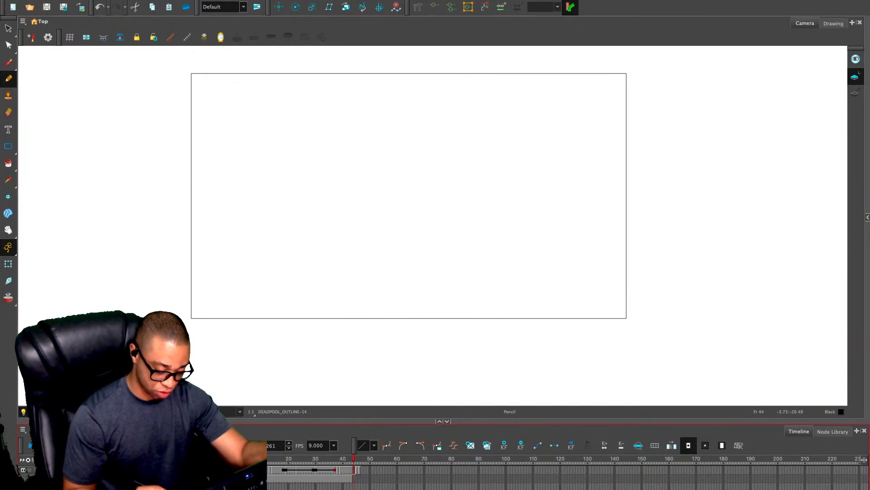
{"action": "key", "text": "comma"}
{"action": "key", "text": "comma"}
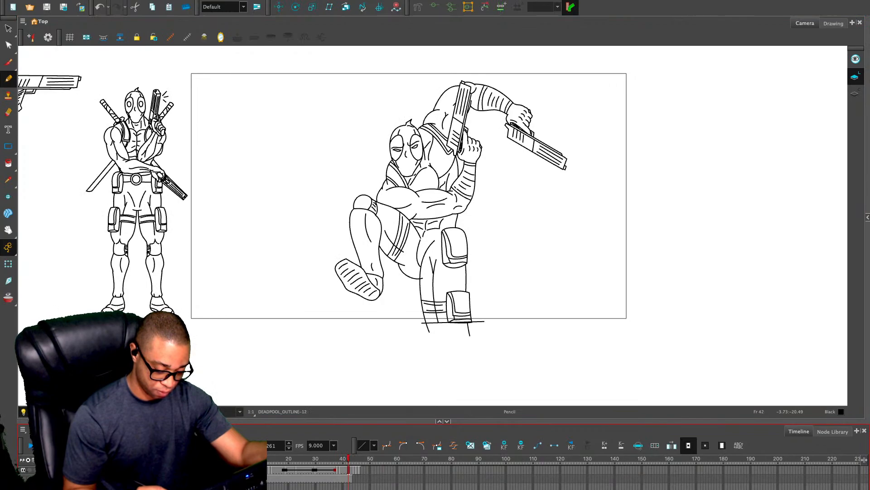
{"action": "key", "text": "period"}
{"action": "key", "text": "period"}
{"action": "key", "text": "period"}
{"action": "key", "text": "period"}
{"action": "key", "text": "period"}
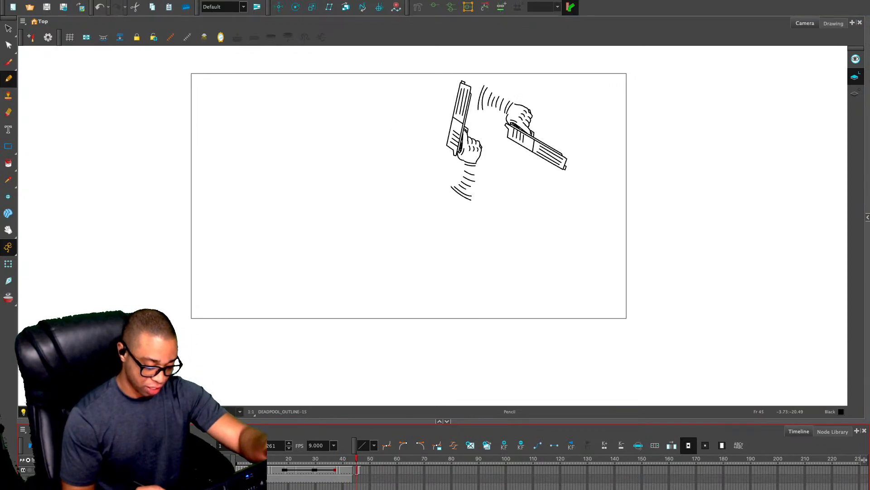
{"action": "key", "text": "comma"}
{"action": "key", "text": "comma"}
{"action": "key", "text": "comma"}
{"action": "key", "text": "comma"}
{"action": "key", "text": "comma"}
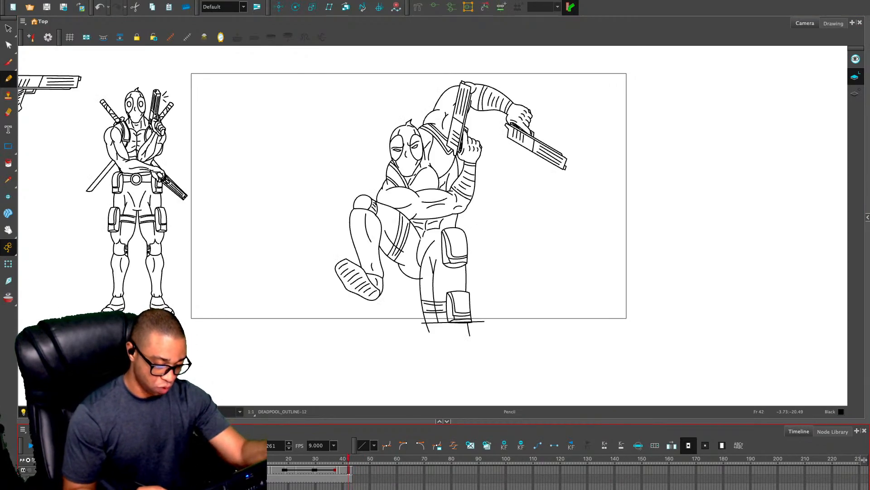
Try to duplicate the clean outline on frame 41 as a separate drawing
{"action": "key", "text": "2"}
{"action": "key", "text": "comma"}
{"action": "key", "text": "comma"}
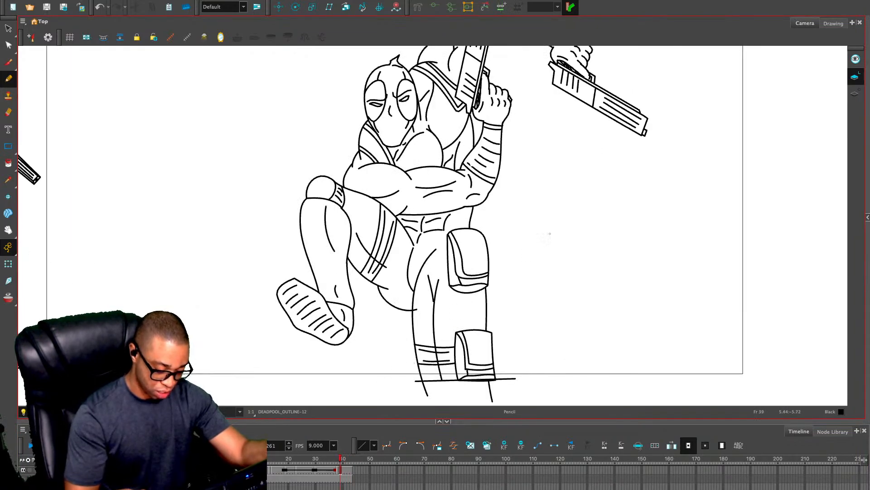
{"action": "key", "text": "period"}
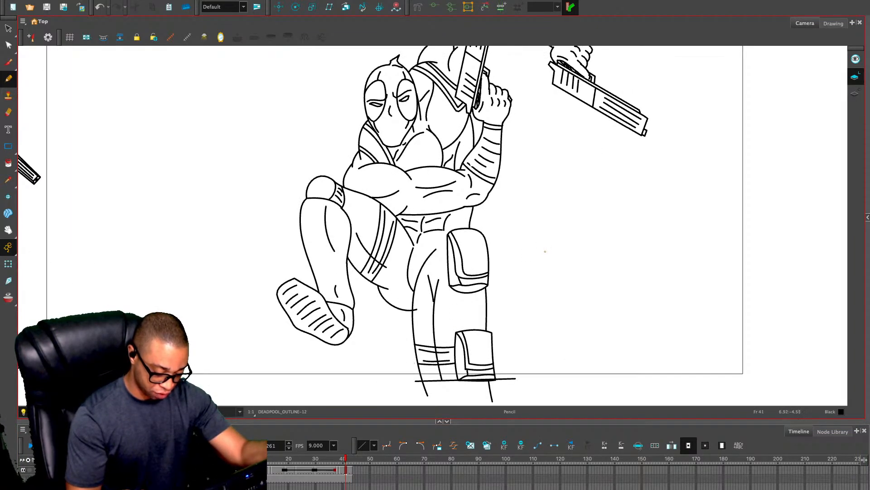
{"action": "key", "text": "period"}
{"action": "key", "text": "comma"}
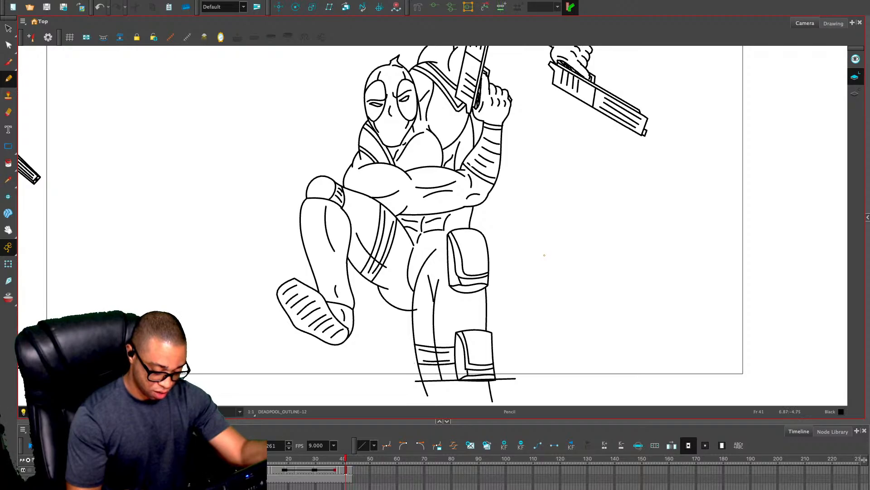
{"action": "key", "text": "ctrl+a"}
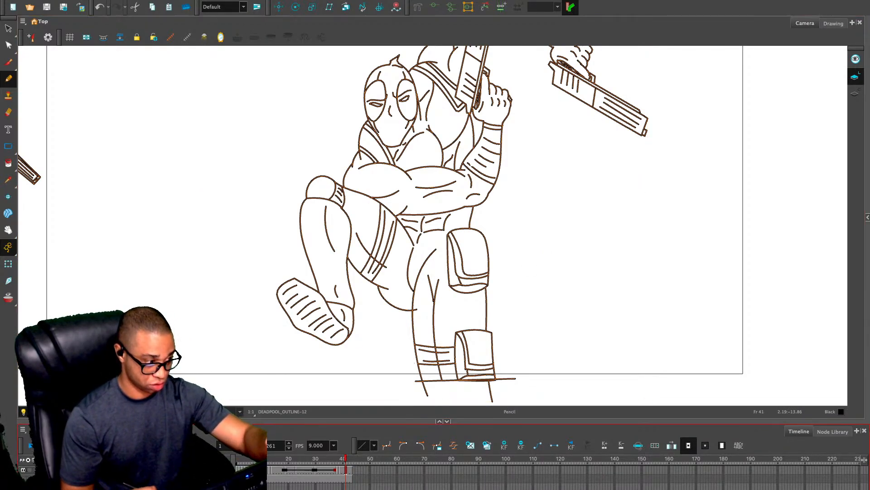
{"action": "left_click", "coordinate": [470, 445]}
{"action": "key", "text": "ctrl+v"}
{"action": "key", "text": "alt+s"}
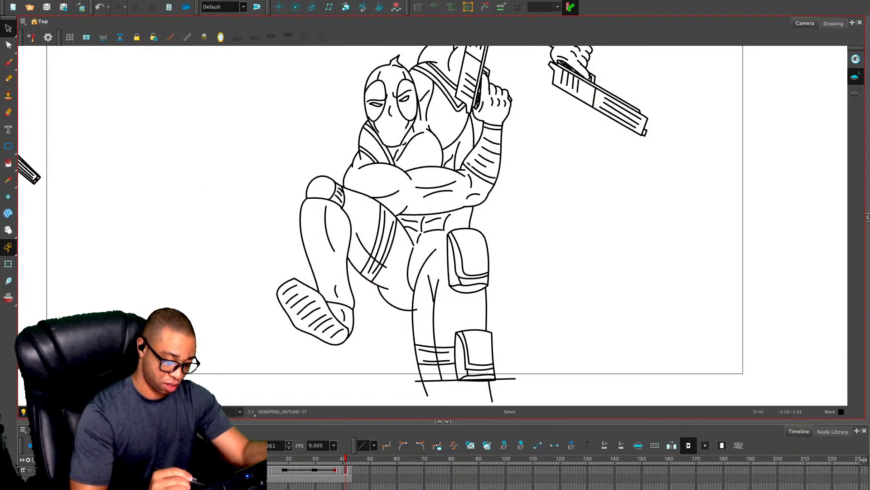
Compare the motion-line drawing on frame 38 with the clean pose on frames 39 to 41
{"action": "key", "text": "comma"}
{"action": "key", "text": "comma"}
{"action": "key", "text": "comma"}
{"action": "key", "text": "comma"}
{"action": "key", "text": "period"}
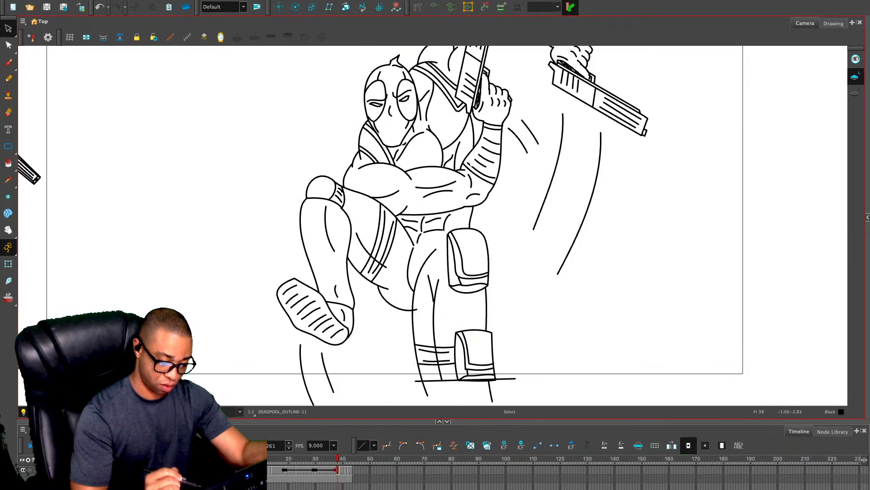
{"action": "key", "text": "period"}
{"action": "key", "text": "period"}
{"action": "key", "text": "period"}
{"action": "key", "text": "period"}
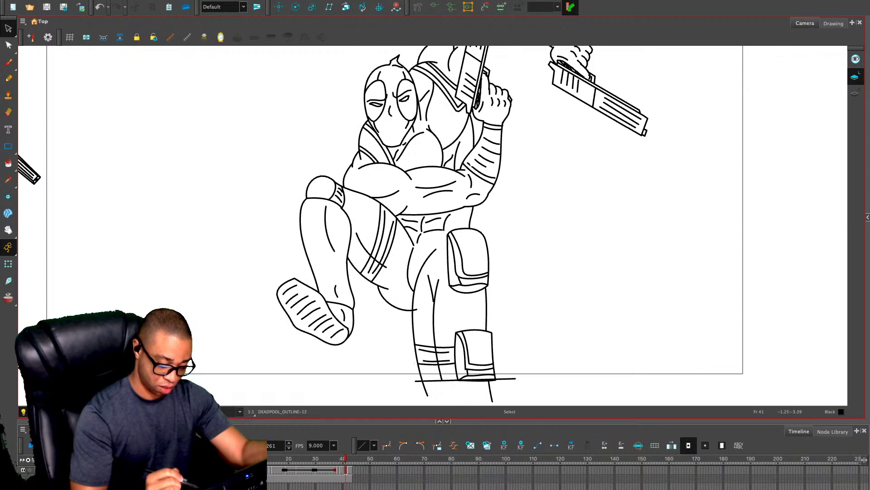
Give frame 42 its own separate copy of the clean outline and return to frame 39
{"action": "key", "text": "ctrl+a"}
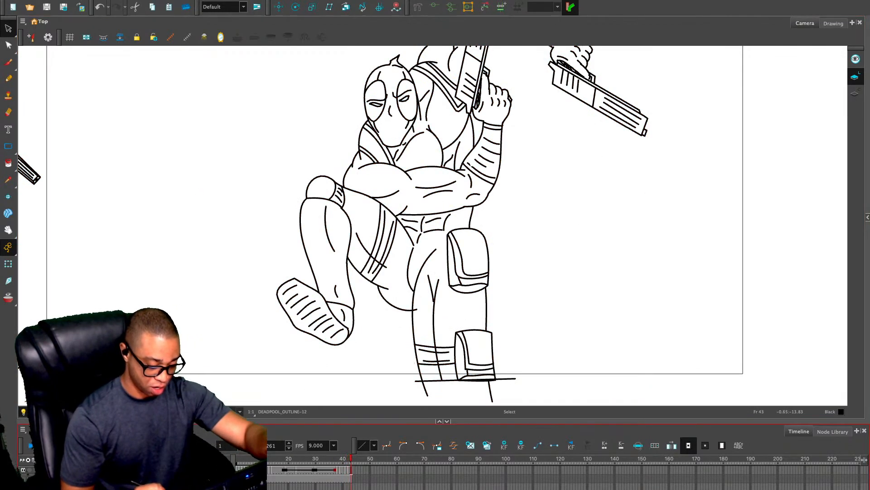
{"action": "key", "text": "Delete"}
{"action": "key", "text": "comma"}
{"action": "key", "text": "comma"}
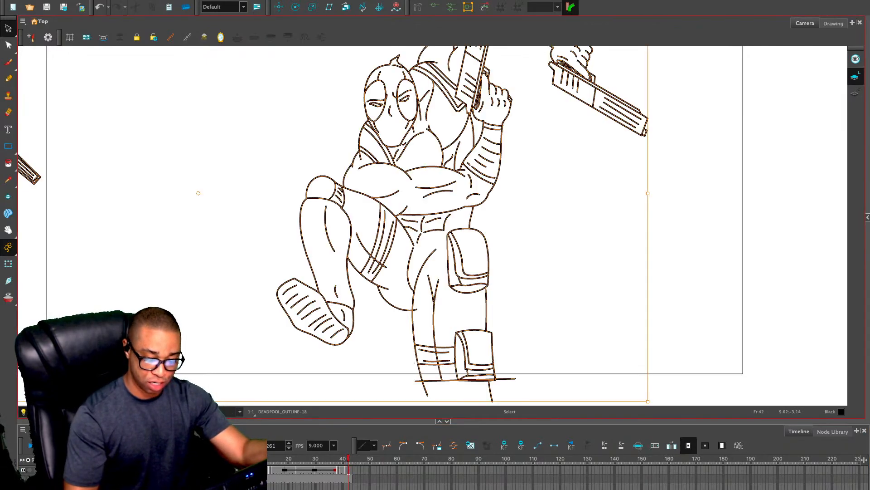
{"action": "key", "text": "comma"}
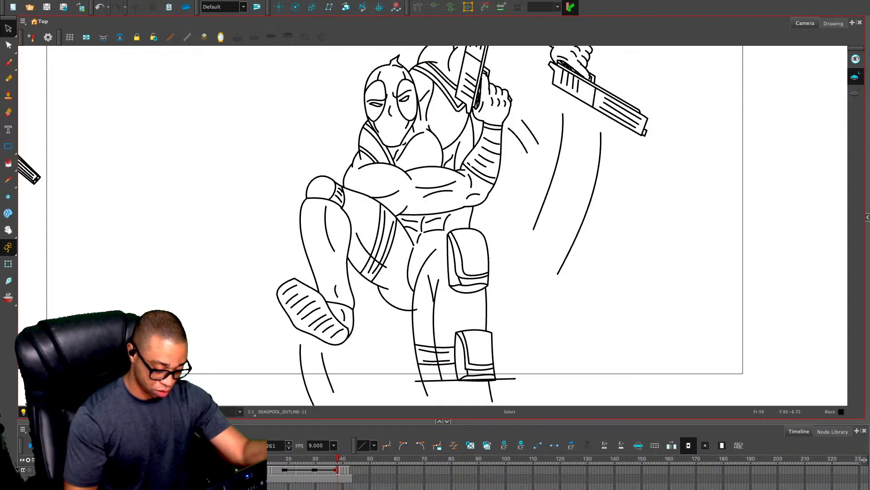
{"action": "key", "text": "period"}
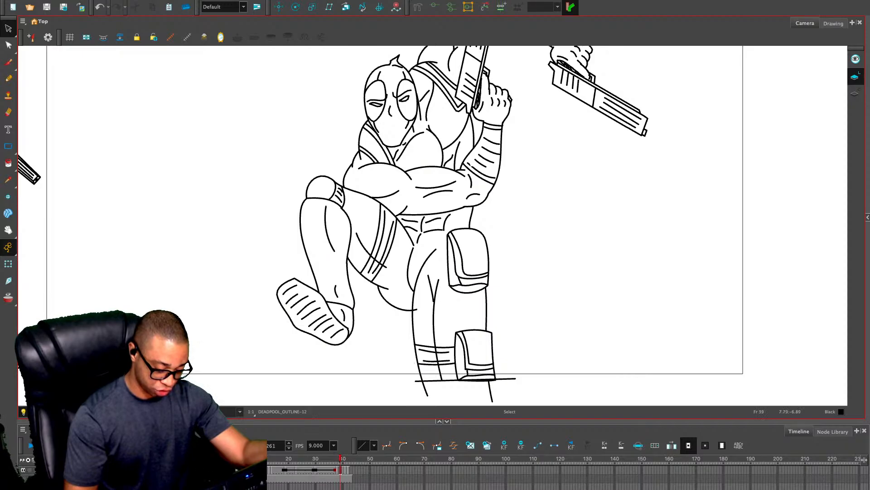
Copy the entire motion-line artwork from frame 38 and paste it on frame 39 in place of the existing outline
{"action": "key", "text": "comma"}
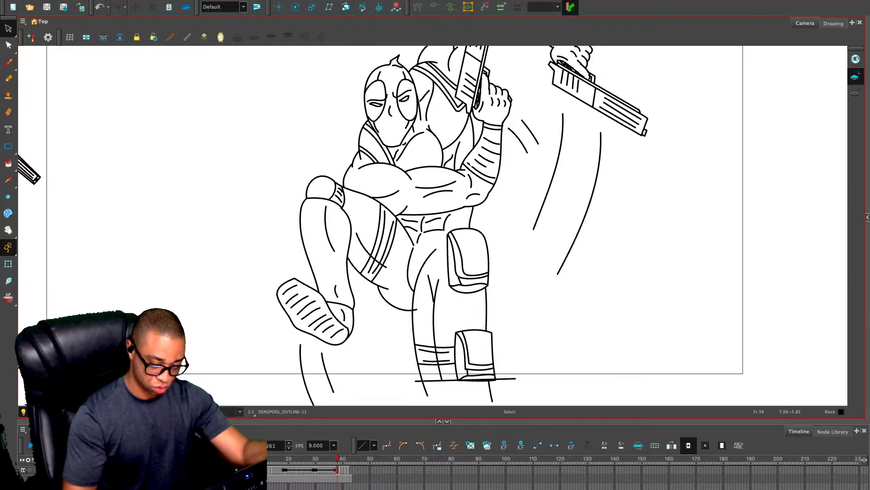
{"action": "key", "text": "ctrl+a"}
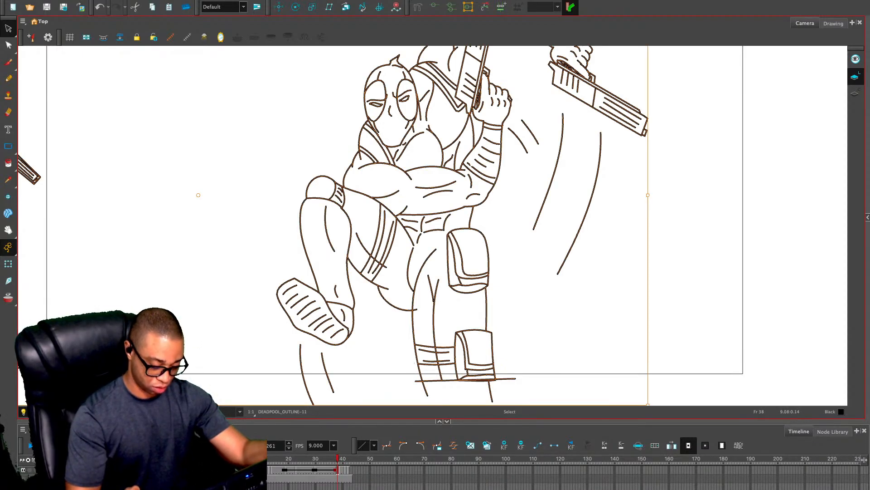
{"action": "key", "text": "ctrl+c"}
{"action": "key", "text": "period"}
{"action": "key", "text": "ctrl+a"}
{"action": "key", "text": "Delete"}
{"action": "key", "text": "ctrl+v"}
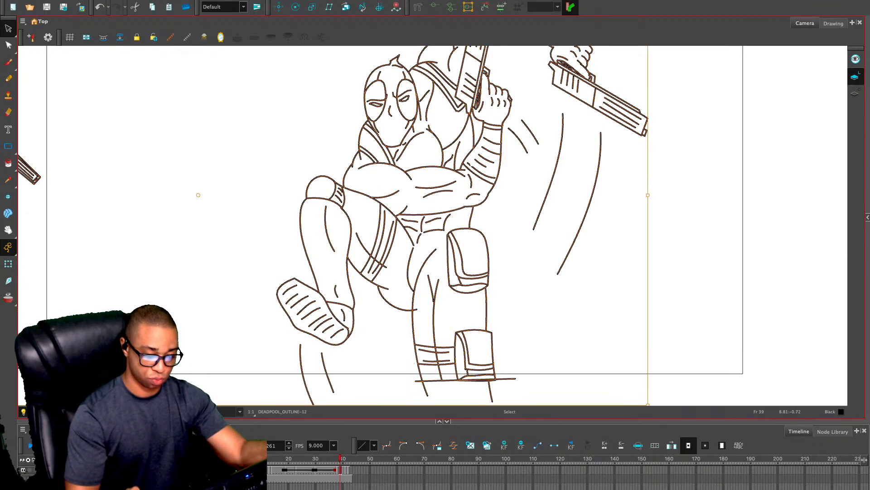
{"action": "key", "text": "Escape"}
Clear the exposed drawing on frame 40 and paste the copied motion-line artwork there as a separate drawing
{"action": "key", "text": "period"}
{"action": "key", "text": "period"}
{"action": "key", "text": "comma"}
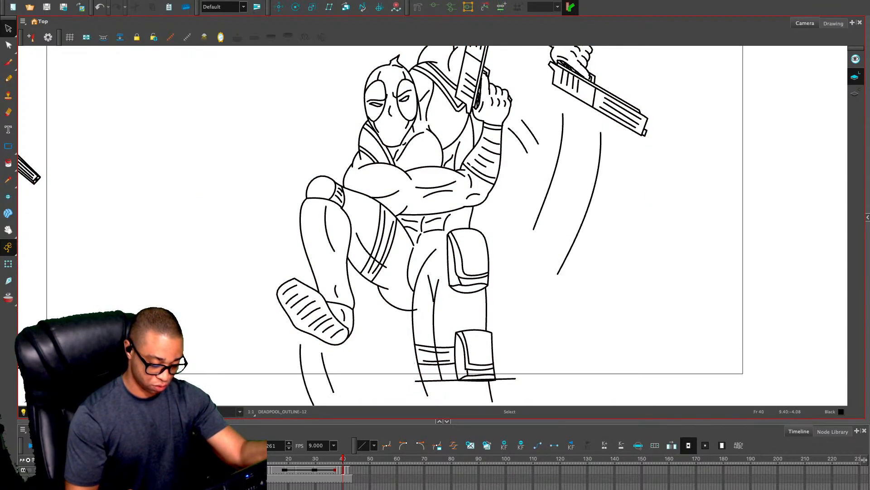
{"action": "left_click", "coordinate": [343, 470]}
{"action": "key", "text": "Delete"}
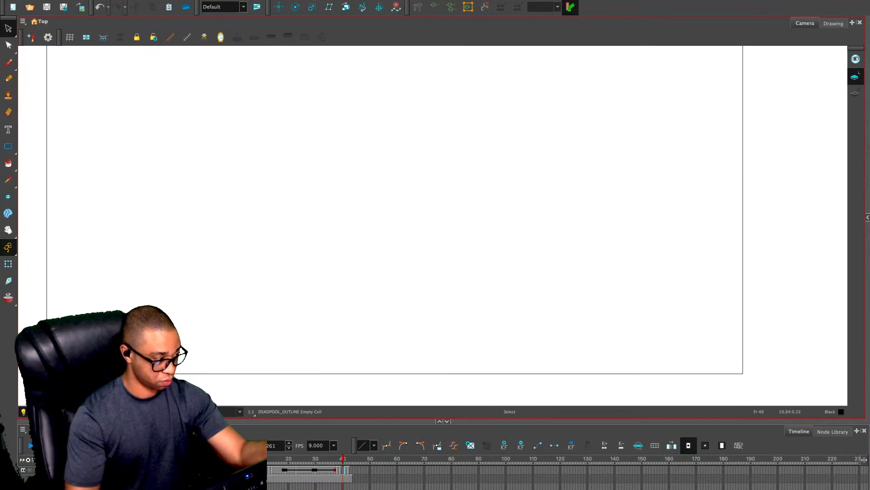
{"action": "key", "text": "ctrl+v"}
{"action": "key", "text": "Escape"}
Delete the motion lines beside the gun arm, at the wrist and below the foot on frame 40
{"action": "left_click_drag", "start_coordinate": [616, 174], "coordinate": [540, 219]}
{"action": "key", "text": "Delete"}
{"action": "left_click_drag", "start_coordinate": [544, 120], "coordinate": [520, 144]}
{"action": "key", "text": "Delete"}
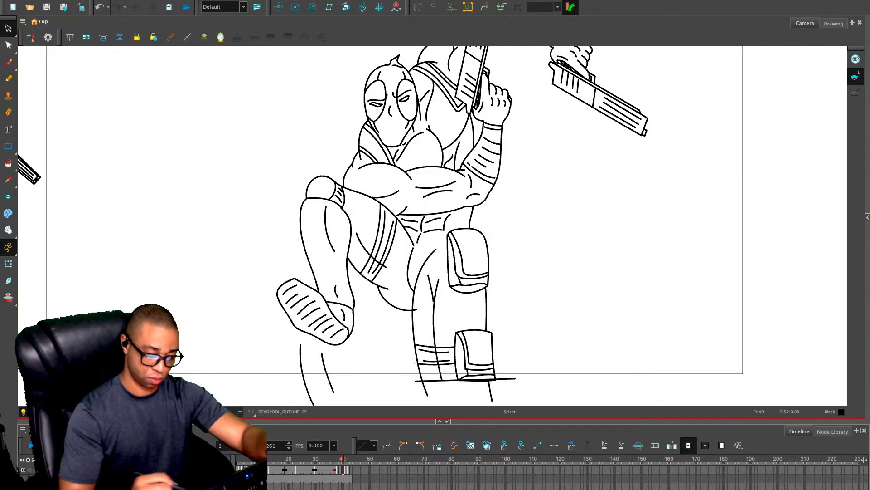
{"action": "left_click_drag", "start_coordinate": [334, 370], "coordinate": [290, 394]}
{"action": "key", "text": "Delete"}
{"action": "left_click", "coordinate": [344, 469]}
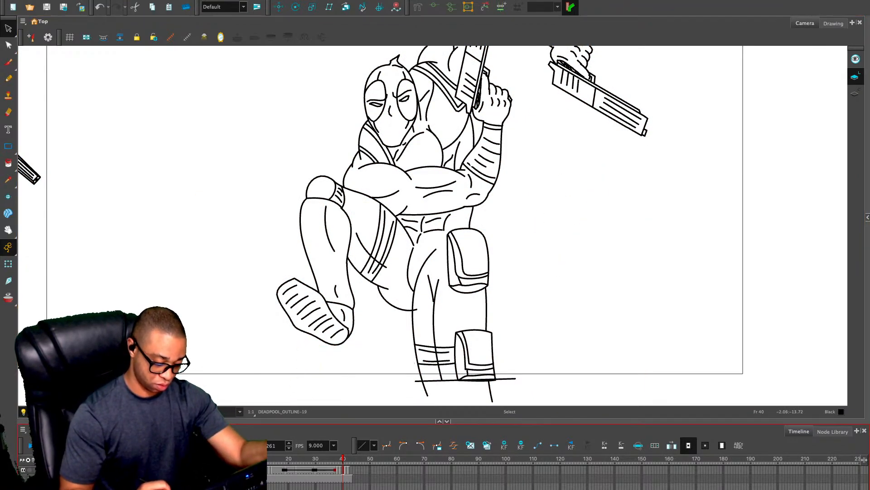
Return to frame 38 and delete the motion lines below the foot and beside the gun arm
{"action": "key", "text": "comma"}
{"action": "key", "text": "comma"}
{"action": "key", "text": "comma"}
{"action": "key", "text": "period"}
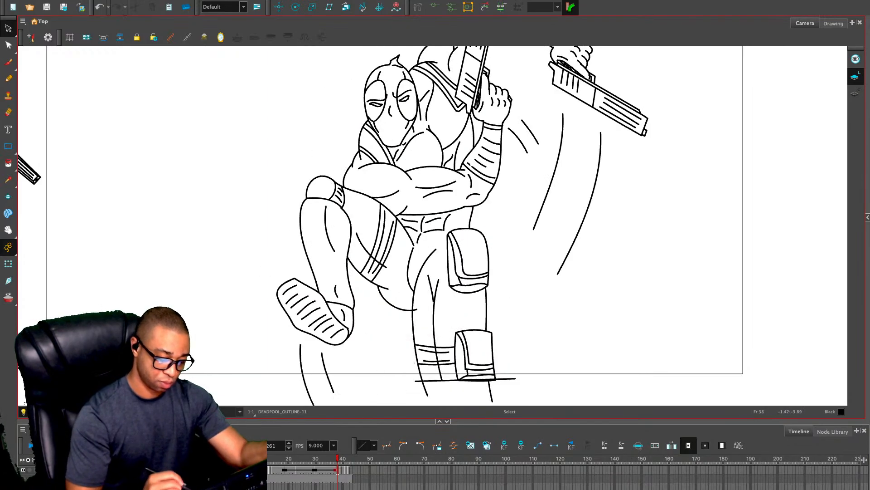
{"action": "left_click_drag", "start_coordinate": [331, 354], "coordinate": [283, 389]}
{"action": "key", "text": "Delete"}
{"action": "left_click_drag", "start_coordinate": [598, 123], "coordinate": [525, 218]}
{"action": "key", "text": "Delete"}
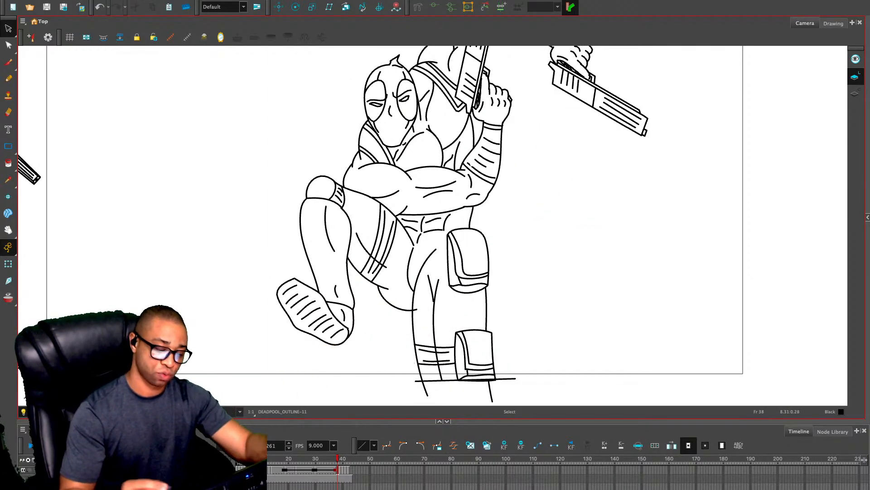
Select the raised bent leg on frame 38 and rotate it slightly counterclockwise around the hip
{"action": "mouse_move", "coordinate": [382, 204]}
{"action": "left_mouse_down"}
{"action": "mouse_move", "coordinate": [335, 183]}
{"action": "mouse_move", "coordinate": [360, 356]}
{"action": "mouse_move", "coordinate": [399, 262]}
{"action": "left_mouse_up"}
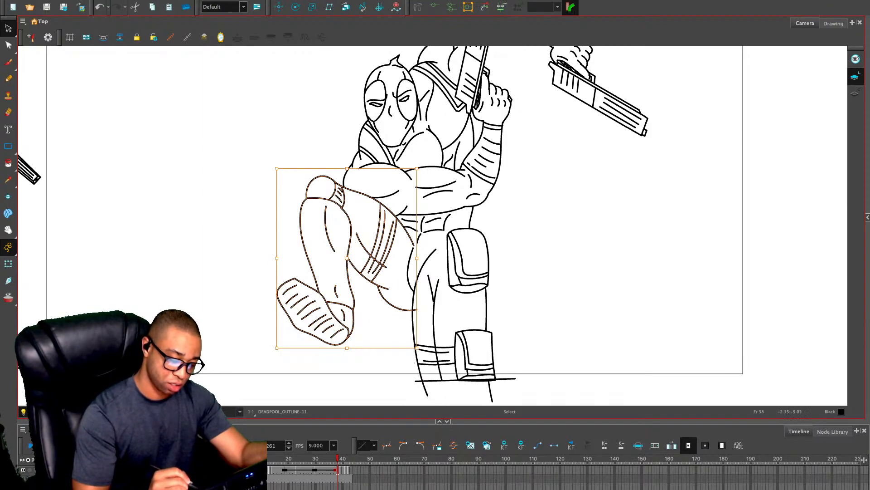
{"action": "left_click_drag", "start_coordinate": [277, 352], "coordinate": [284, 374]}
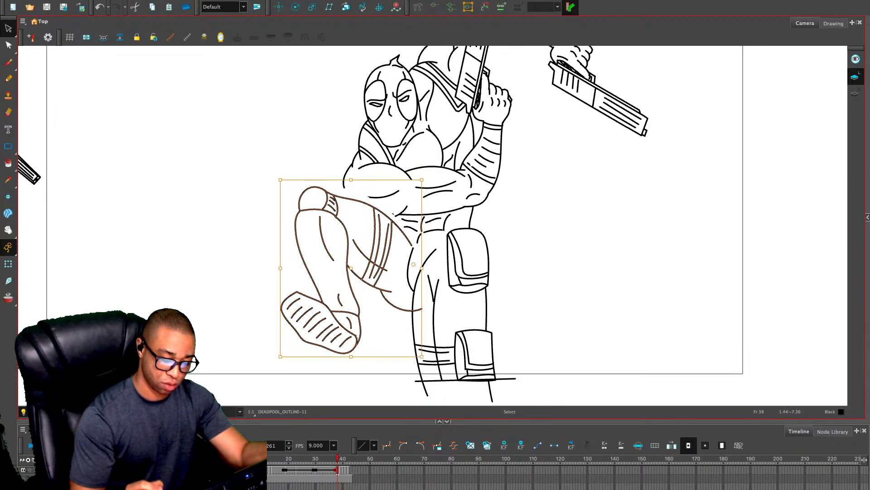
{"action": "left_click", "coordinate": [476, 275]}
{"action": "left_click", "coordinate": [579, 236]}
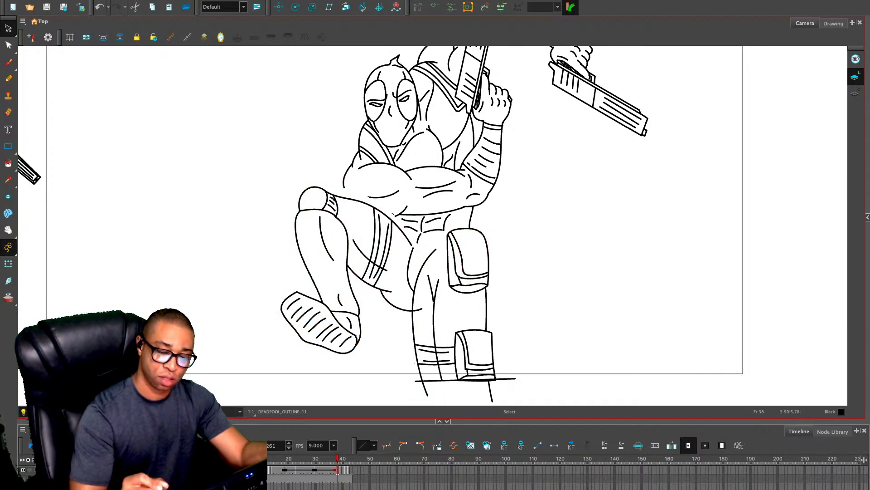
Select the outstretched forearm with its gun on frame 38 and rotate it slightly clockwise around its upper end
{"action": "left_click_drag", "start_coordinate": [515, 83], "coordinate": [467, 202]}
{"action": "mouse_move", "coordinate": [507, 116]}
{"action": "left_mouse_down"}
{"action": "mouse_move", "coordinate": [464, 107]}
{"action": "mouse_move", "coordinate": [465, 173]}
{"action": "mouse_move", "coordinate": [608, 242]}
{"action": "mouse_move", "coordinate": [526, 109]}
{"action": "left_mouse_up"}
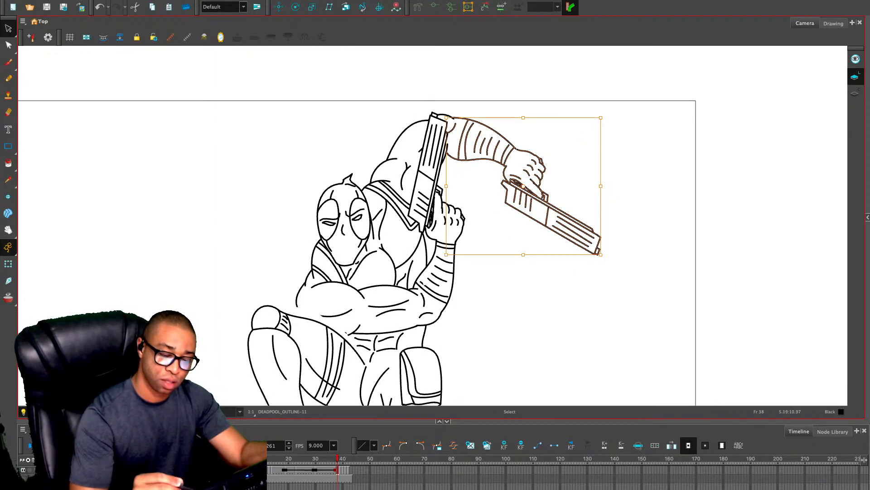
{"action": "left_click_drag", "start_coordinate": [448, 116], "coordinate": [446, 121]}
{"action": "left_click_drag", "start_coordinate": [519, 184], "coordinate": [494, 166]}
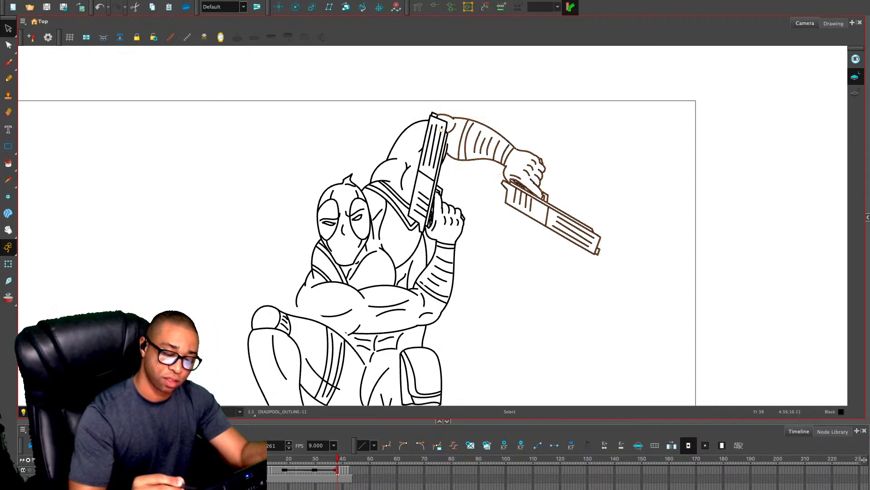
{"action": "left_click_drag", "start_coordinate": [442, 130], "coordinate": [440, 129]}
{"action": "left_click_drag", "start_coordinate": [607, 255], "coordinate": [593, 272]}
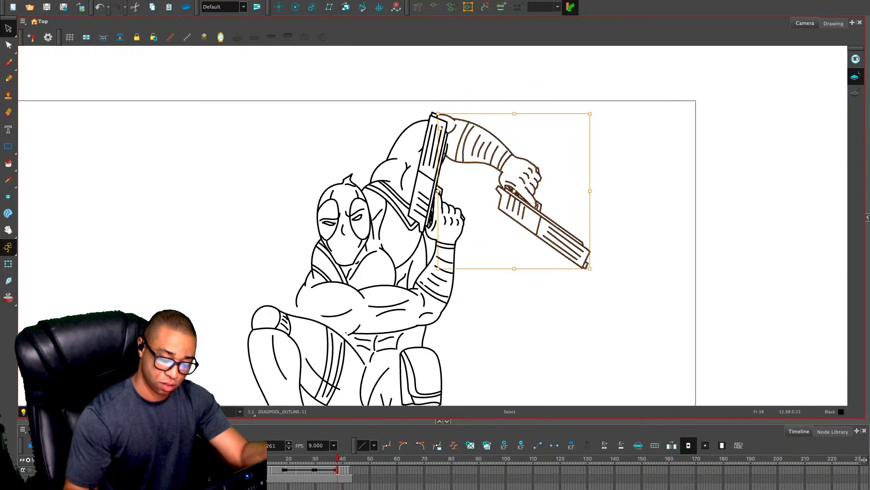
On frame 39, select the upright forearm with its gun and rotate it slightly clockwise around the elbow
{"action": "left_click_drag", "start_coordinate": [421, 262], "coordinate": [460, 201]}
{"action": "key", "text": "period"}
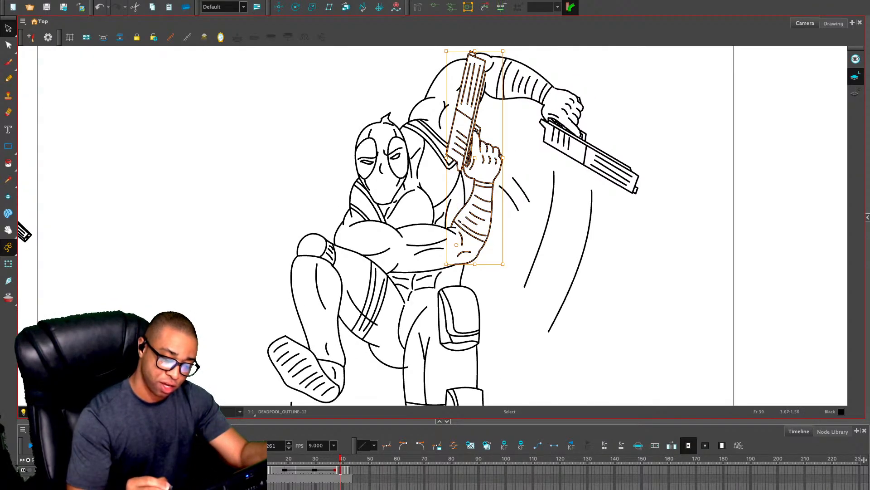
{"action": "left_click_drag", "start_coordinate": [505, 48], "coordinate": [527, 53]}
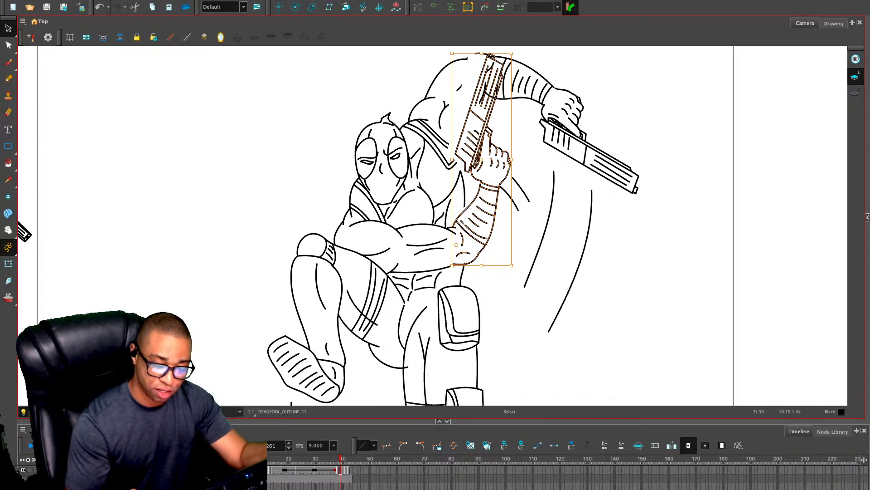
{"action": "left_click", "coordinate": [629, 217]}
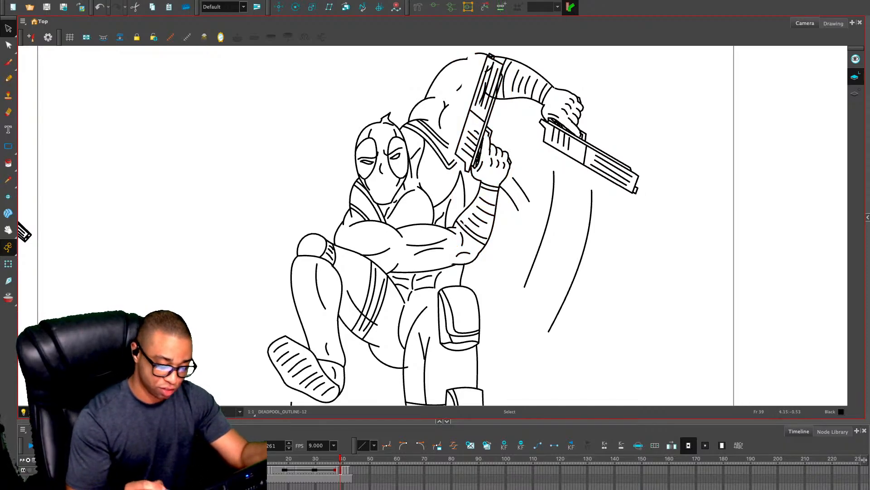
Draw a second wrap line near the elbow on frame 39 and stretch the torso side line down to the forearm
{"action": "scroll", "coordinate": [471, 186], "scroll_direction": "up", "scroll_amount": 5}
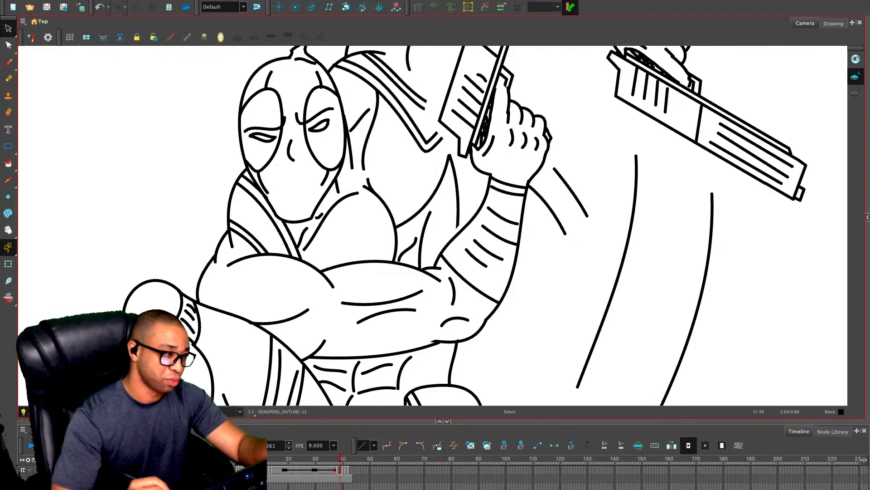
{"action": "key", "text": "alt+slash"}
{"action": "left_click_drag", "start_coordinate": [450, 254], "coordinate": [494, 290]}
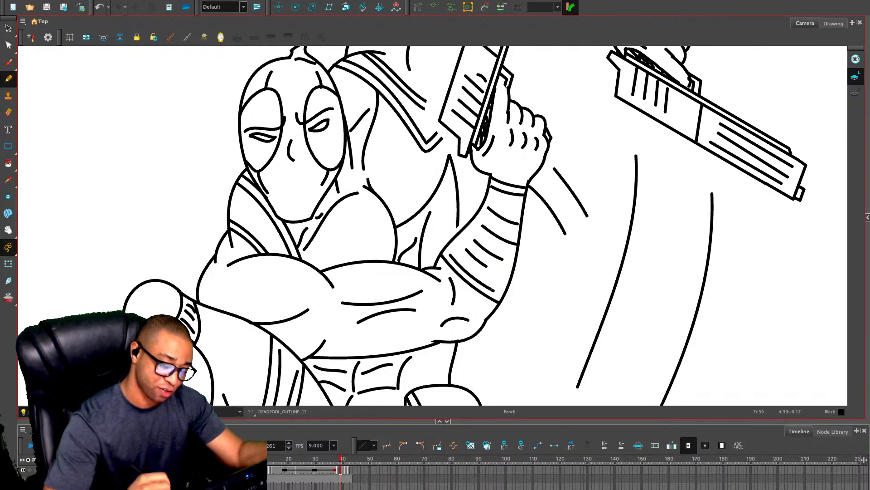
{"action": "key", "text": "alt+s"}
{"action": "left_click", "coordinate": [454, 191]}
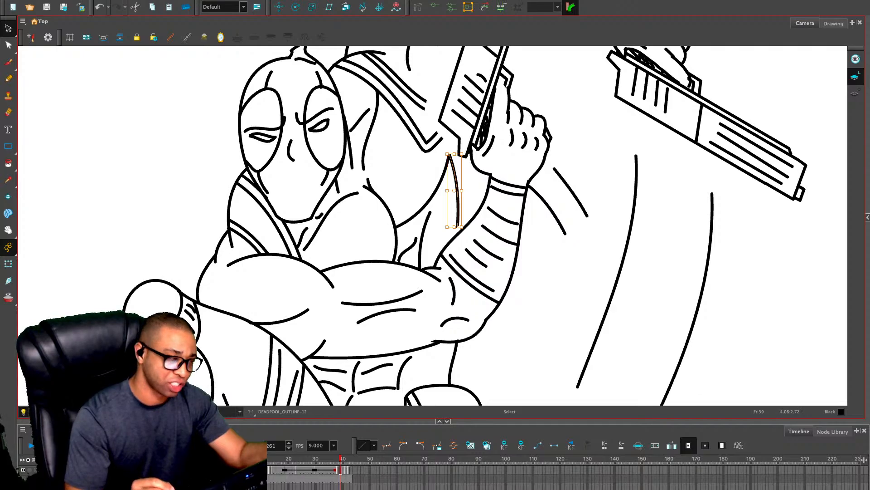
{"action": "left_click_drag", "start_coordinate": [455, 227], "coordinate": [455, 233]}
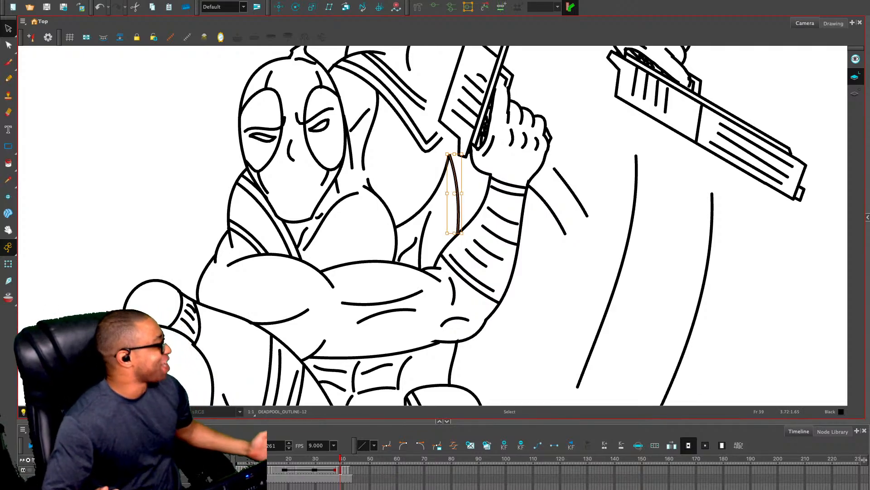
{"action": "left_click", "coordinate": [582, 152]}
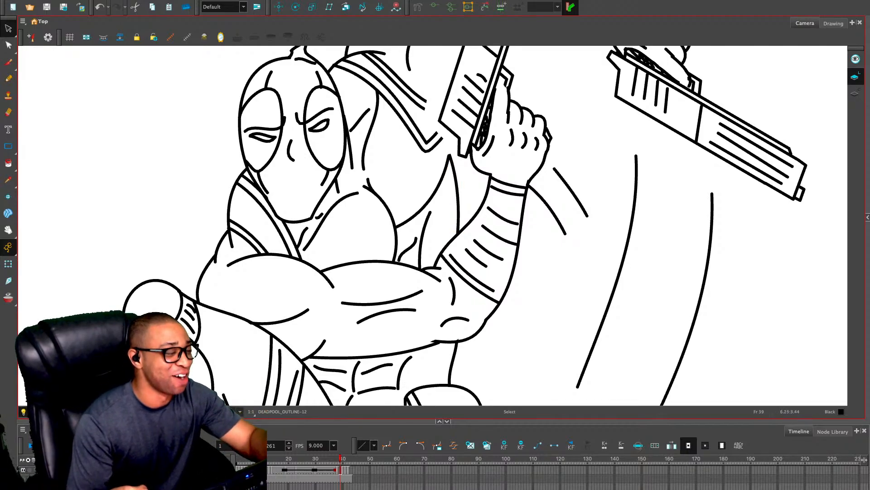
Extend the shoulder strap lines to the upright gun and draw a curved muscle line on the upper arm
{"action": "key", "text": "alt+slash"}
{"action": "left_click_drag", "start_coordinate": [468, 176], "coordinate": [435, 257]}
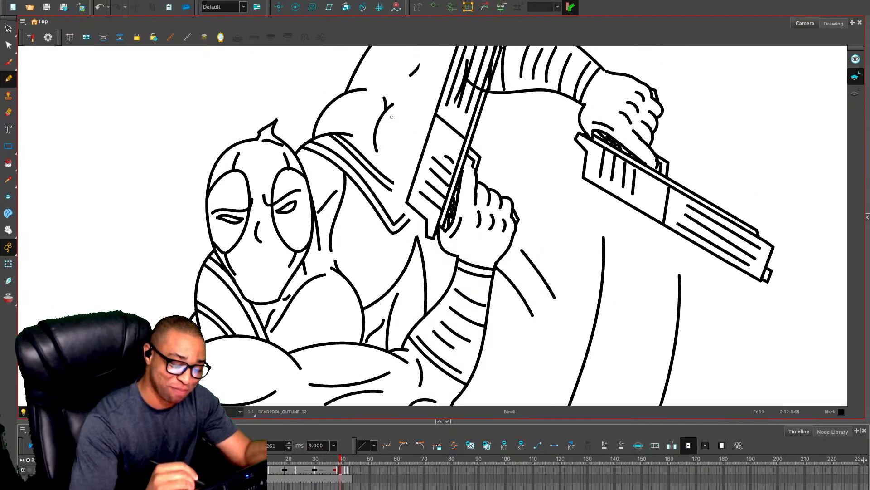
{"action": "left_click_drag", "start_coordinate": [419, 113], "coordinate": [401, 196]}
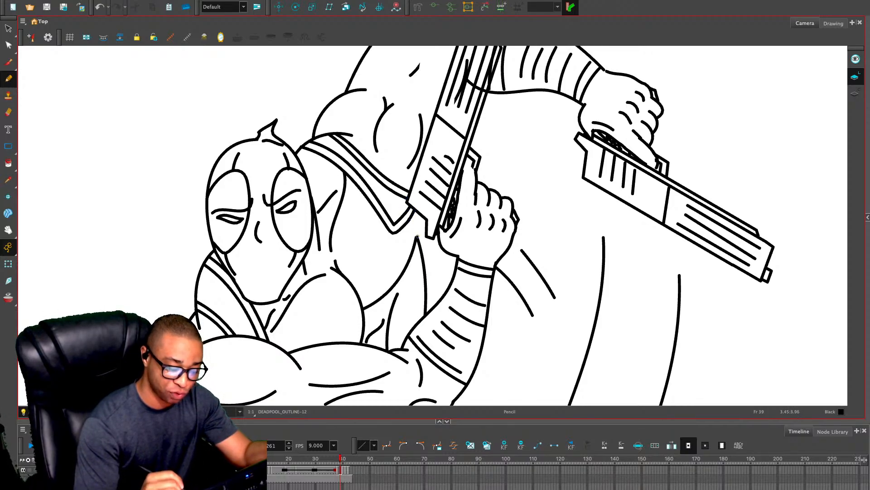
Close the gap in the shoulder outline behind the upright gun and add a short contour line beneath it
{"action": "key", "text": "2"}
{"action": "key", "text": "2"}
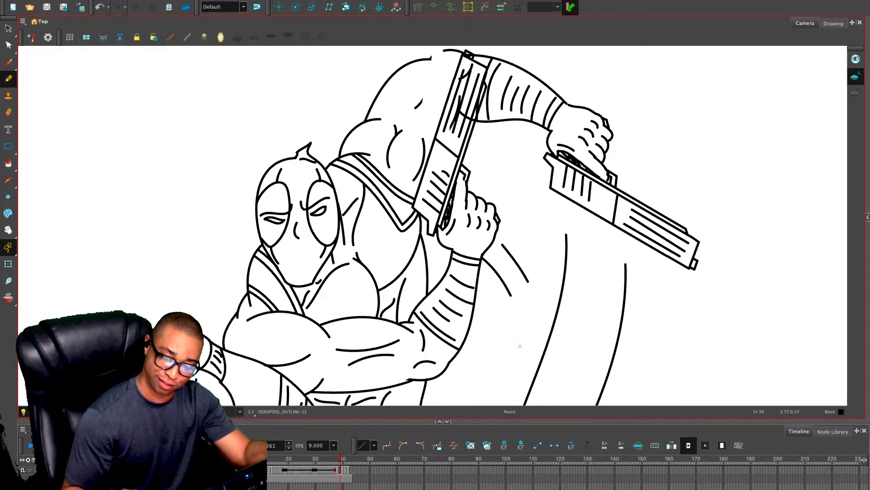
{"action": "key", "text": "2"}
{"action": "key", "text": "2"}
{"action": "mouse_move", "coordinate": [502, 113]}
{"action": "left_mouse_down"}
{"action": "mouse_move", "coordinate": [478, 235]}
{"action": "mouse_move", "coordinate": [480, 309]}
{"action": "left_mouse_up"}
{"action": "key", "text": "alt+e"}
{"action": "key", "text": "2"}
{"action": "key", "text": "2"}
{"action": "key", "text": "2"}
{"action": "key", "text": "2"}
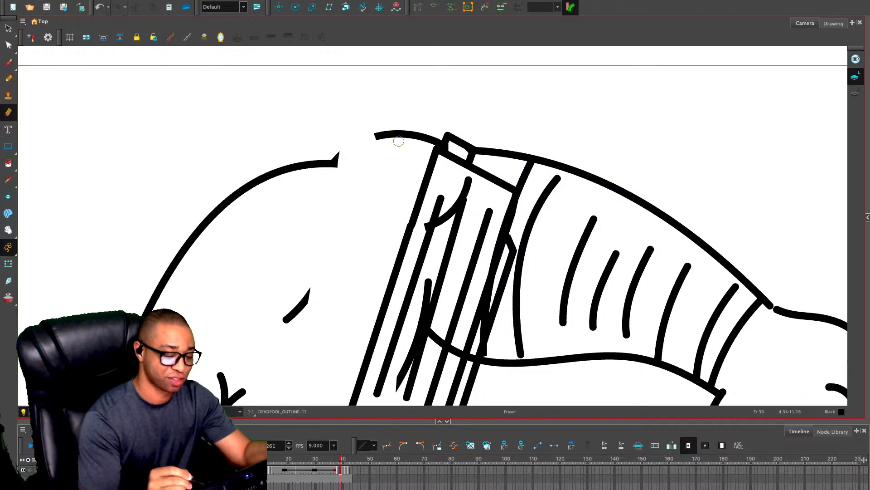
{"action": "key", "text": "alt+slash"}
{"action": "mouse_move", "coordinate": [380, 134]}
{"action": "left_mouse_down"}
{"action": "mouse_move", "coordinate": [336, 159]}
{"action": "mouse_move", "coordinate": [413, 190]}
{"action": "left_mouse_up"}
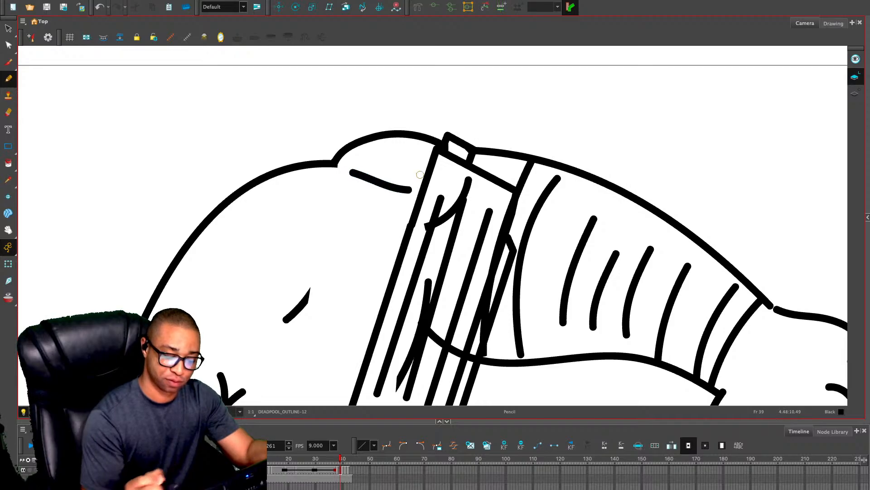
Delete the stray arm strokes that show through the upright gun's slide
{"action": "key", "text": "1"}
{"action": "left_click_drag", "start_coordinate": [554, 296], "coordinate": [550, 246]}
{"action": "key", "text": "alt+s"}
{"action": "left_click", "coordinate": [447, 163]}
{"action": "key", "text": "Delete"}
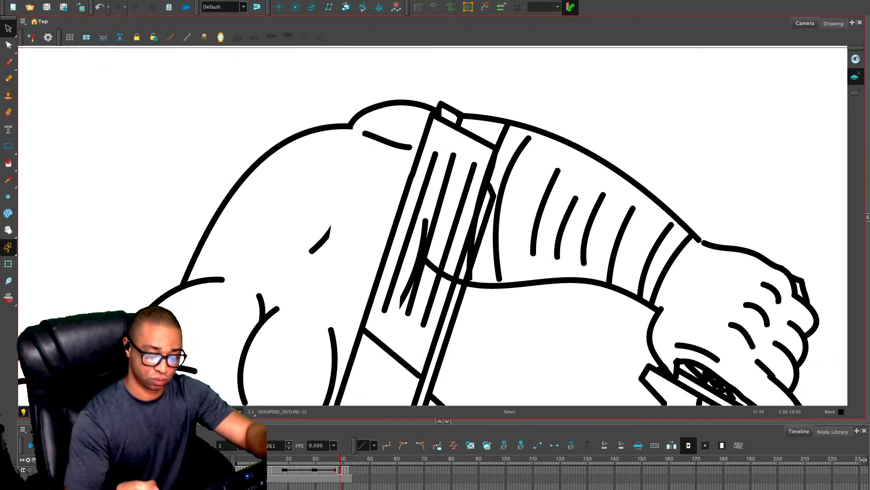
{"action": "left_click", "coordinate": [417, 272]}
{"action": "key", "text": "Delete"}
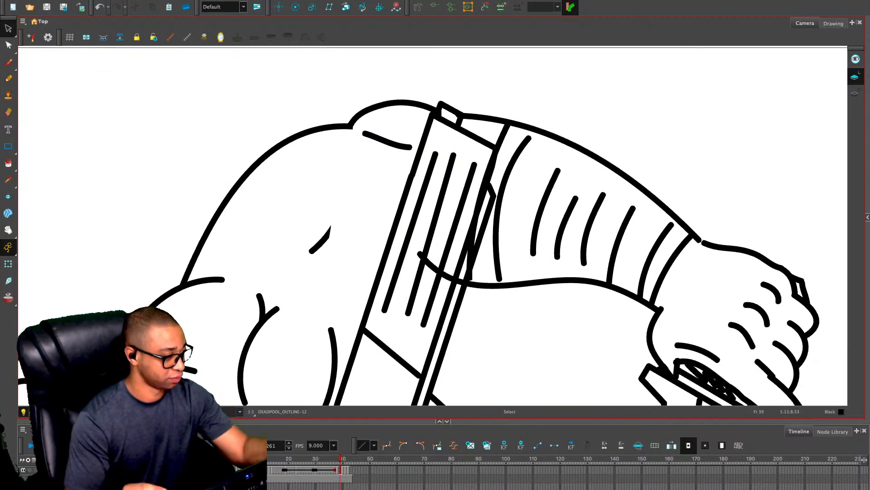
Remove the arm outline crossing the upright gun and erase the leftover line marks along the slide's edge
{"action": "key", "text": "alt+e"}
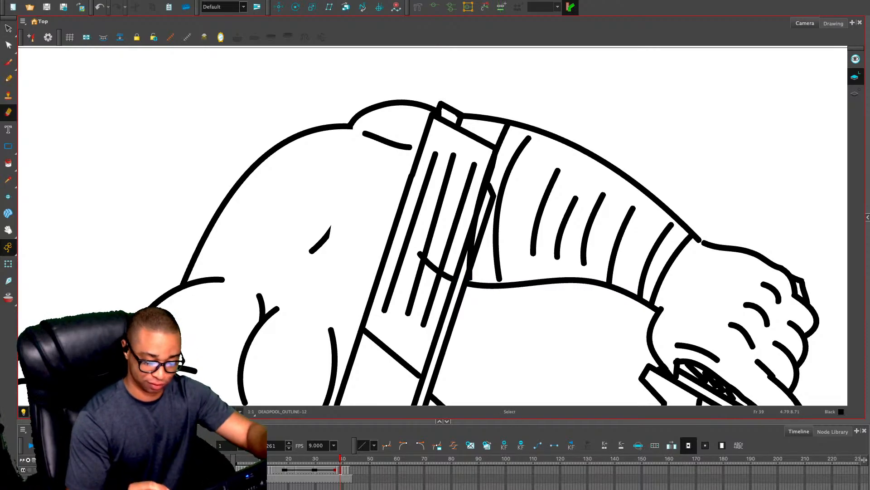
{"action": "key", "text": "alt+s"}
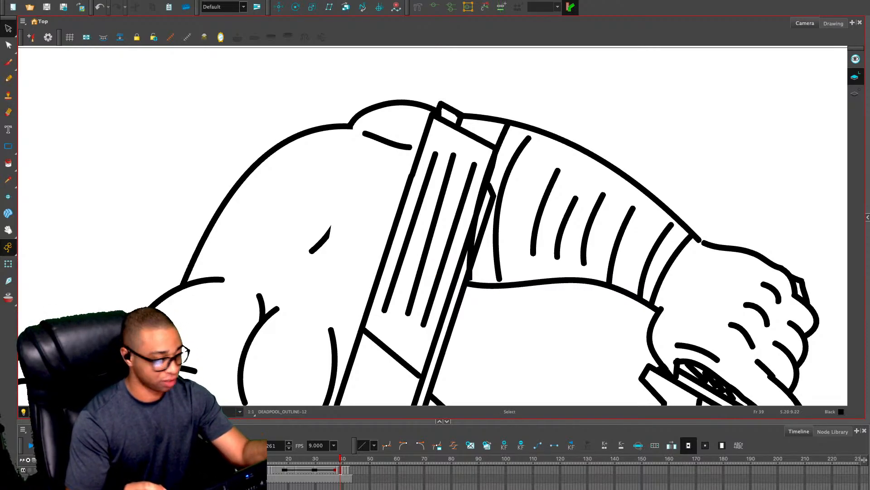
{"action": "key", "text": "alt+e"}
{"action": "left_click_drag", "start_coordinate": [475, 242], "coordinate": [468, 264]}
{"action": "key", "text": "ctrl+z"}
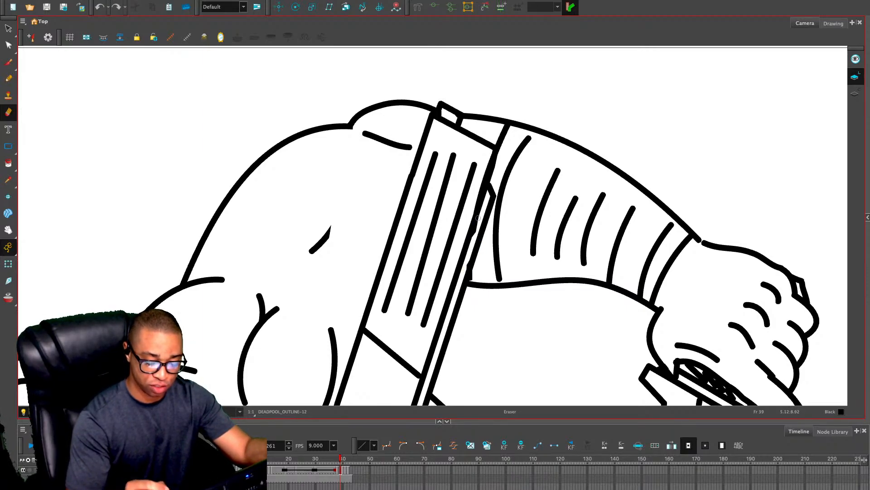
{"action": "left_click_drag", "start_coordinate": [478, 221], "coordinate": [464, 276]}
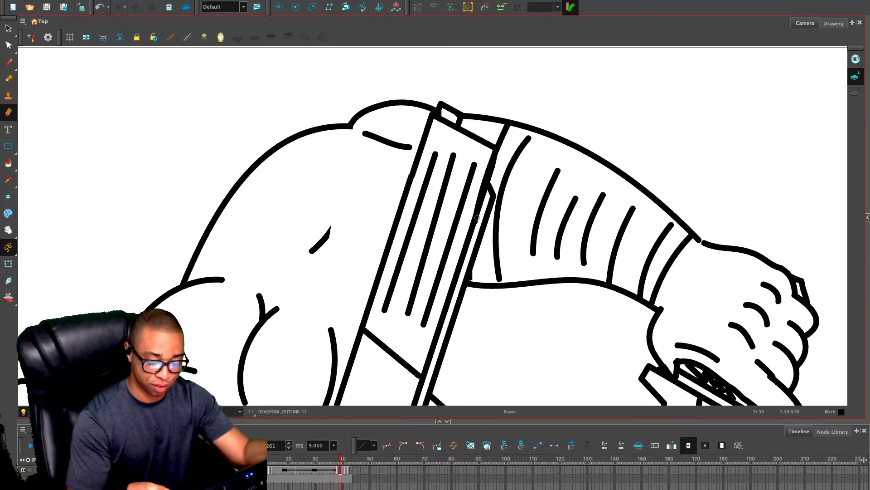
{"action": "scroll", "coordinate": [477, 217], "scroll_direction": "down", "scroll_amount": 3}
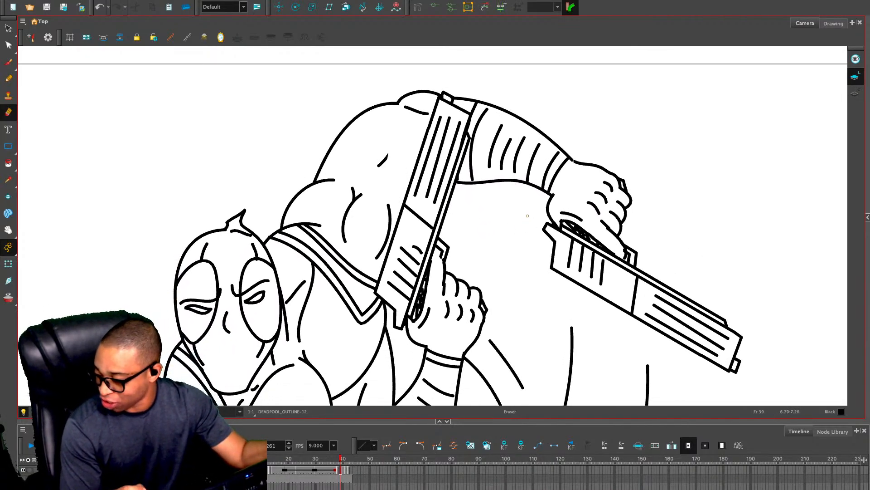
Replace the short stray mark on the upper arm with a long curved muscle line beside the upright gun in frame 39
{"action": "key", "text": "1"}
{"action": "key", "text": "1"}
{"action": "key", "text": "2"}
{"action": "key", "text": "2"}
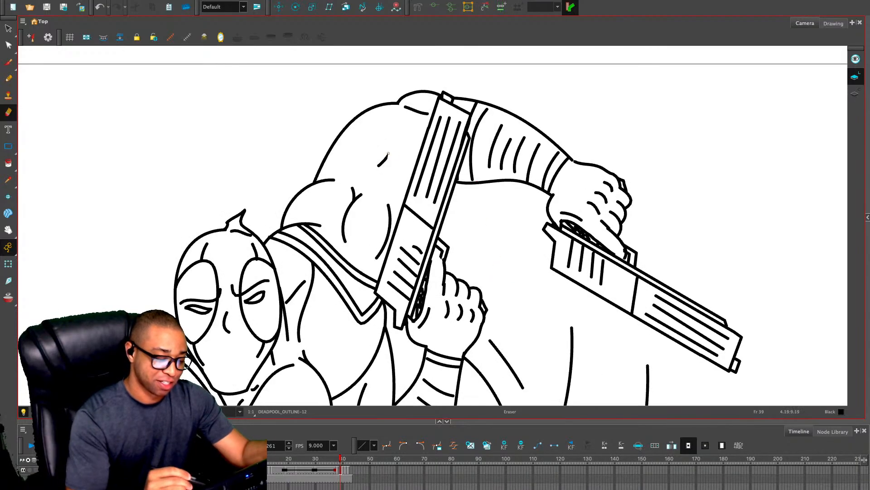
{"action": "key", "text": "alt+s"}
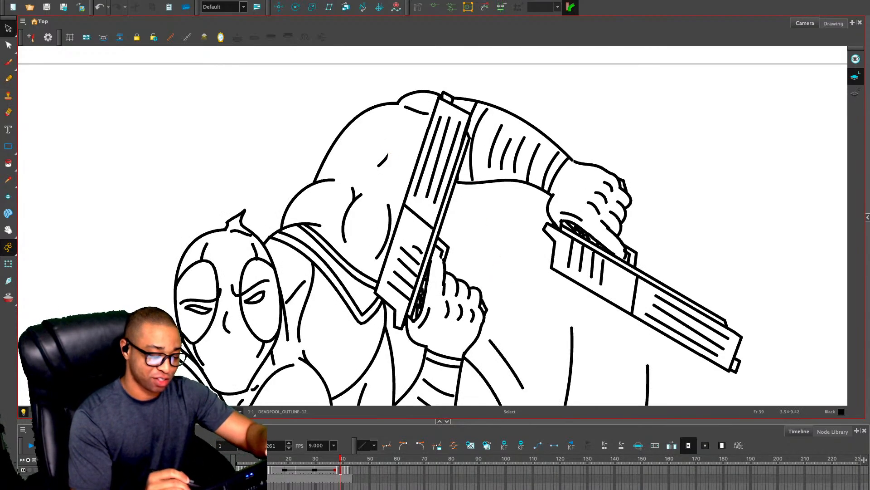
{"action": "left_click", "coordinate": [387, 158]}
{"action": "key", "text": "Delete"}
{"action": "key", "text": "alt+/"}
{"action": "left_click_drag", "start_coordinate": [413, 136], "coordinate": [374, 188]}
In frame 38, close the gap in the folded arm's outline with a curve running down to the raised thigh
{"action": "key", "text": "1"}
{"action": "key", "text": "1"}
{"action": "key", "text": "1"}
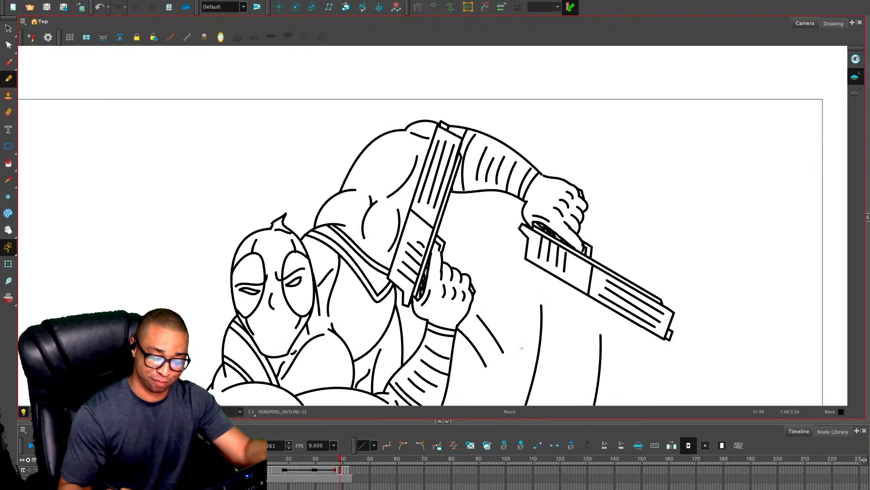
{"action": "left_click_drag", "start_coordinate": [540, 361], "coordinate": [583, 181]}
{"action": "key", "text": "comma"}
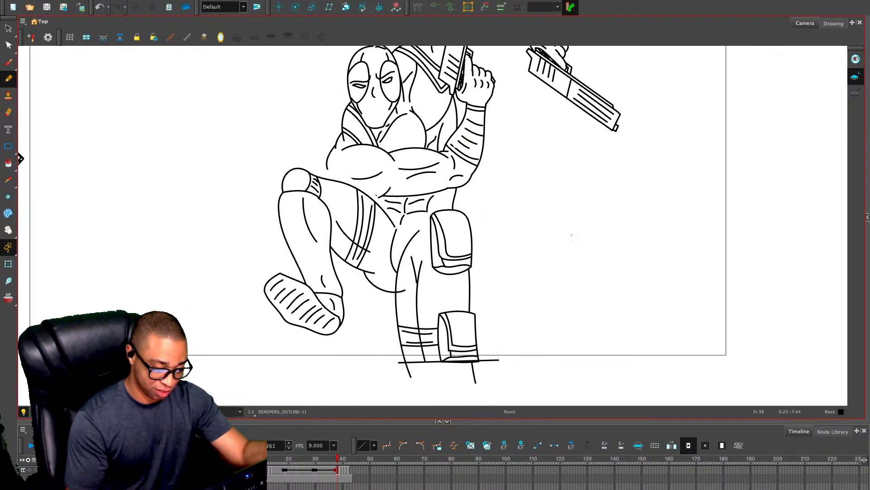
{"action": "key", "text": "period"}
{"action": "key", "text": "comma"}
{"action": "key", "text": "2"}
{"action": "key", "text": "2"}
{"action": "key", "text": "2"}
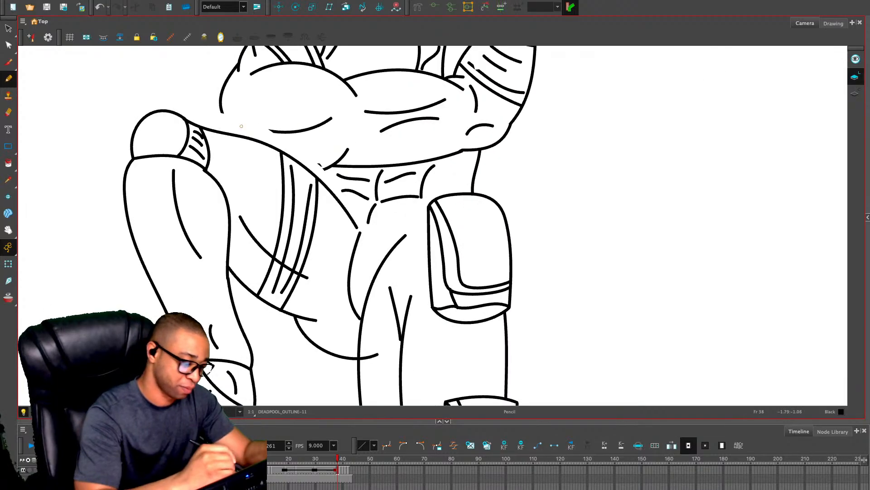
{"action": "left_click_drag", "start_coordinate": [222, 110], "coordinate": [234, 131]}
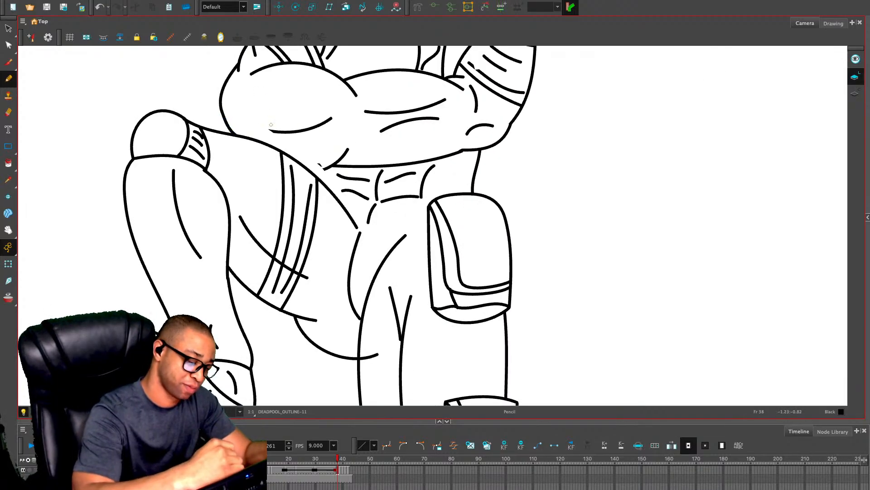
Redraw the folded arm's lower muscle curve as a longer line and replace the stray mark near the waist with a short stroke to the thigh
{"action": "key", "text": "alt+s"}
{"action": "key", "text": "alt+slash"}
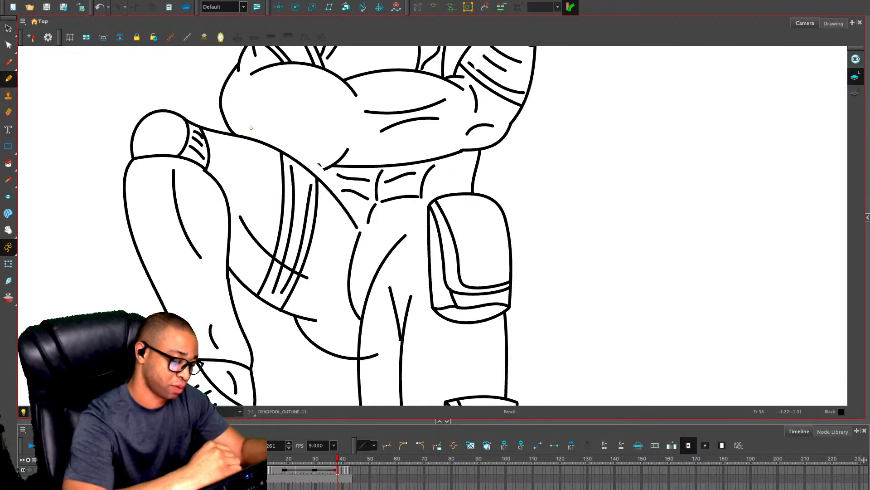
{"action": "mouse_move", "coordinate": [253, 131]}
{"action": "left_mouse_down"}
{"action": "mouse_move", "coordinate": [276, 139]}
{"action": "mouse_move", "coordinate": [334, 129]}
{"action": "left_mouse_up"}
{"action": "key", "text": "alt+s"}
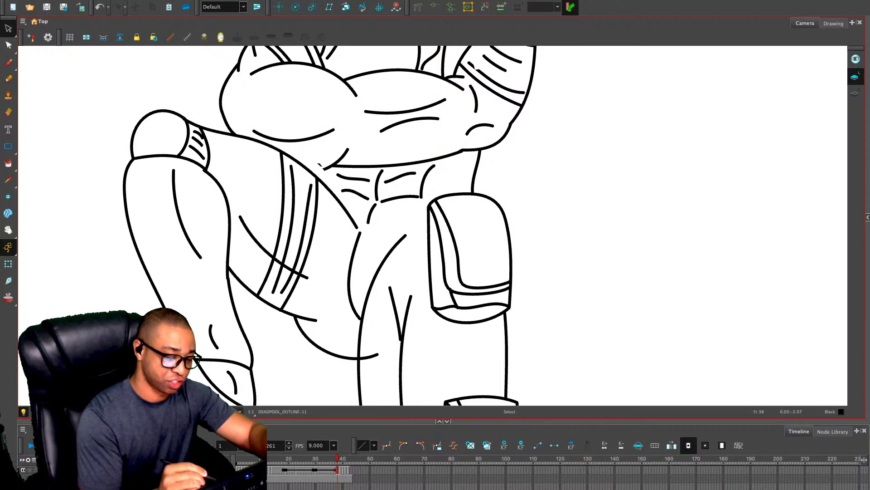
{"action": "key", "text": "alt+slash"}
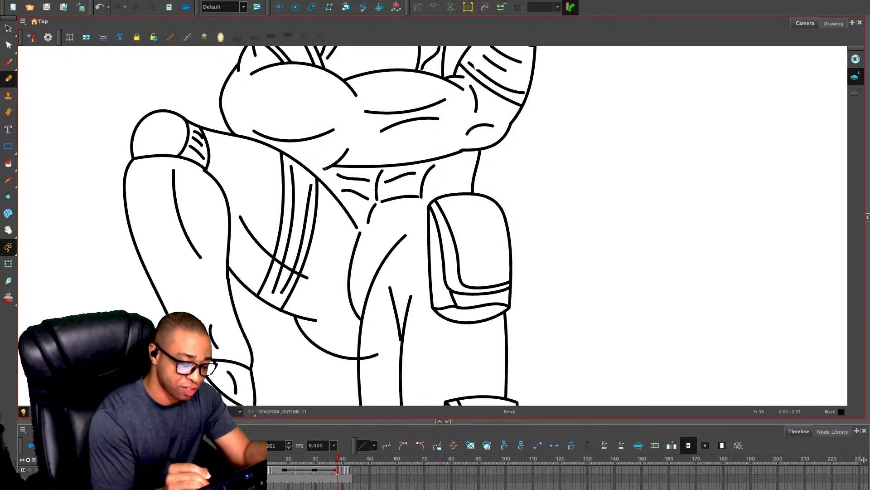
{"action": "left_click_drag", "start_coordinate": [324, 169], "coordinate": [314, 173]}
Delete the motion lines beside the raised forearm and below the lowered gun in frame 39
{"action": "key", "text": "1"}
{"action": "key", "text": "1"}
{"action": "key", "text": "1"}
{"action": "key", "text": "1"}
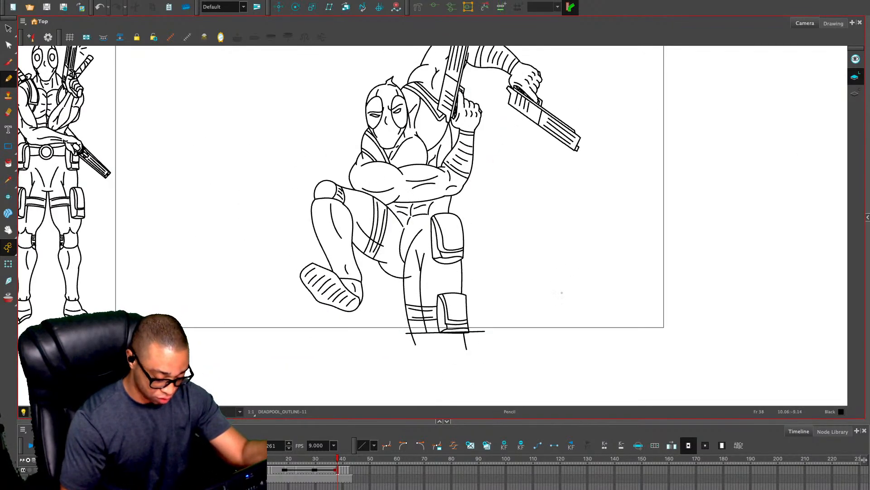
{"action": "key", "text": "comma"}
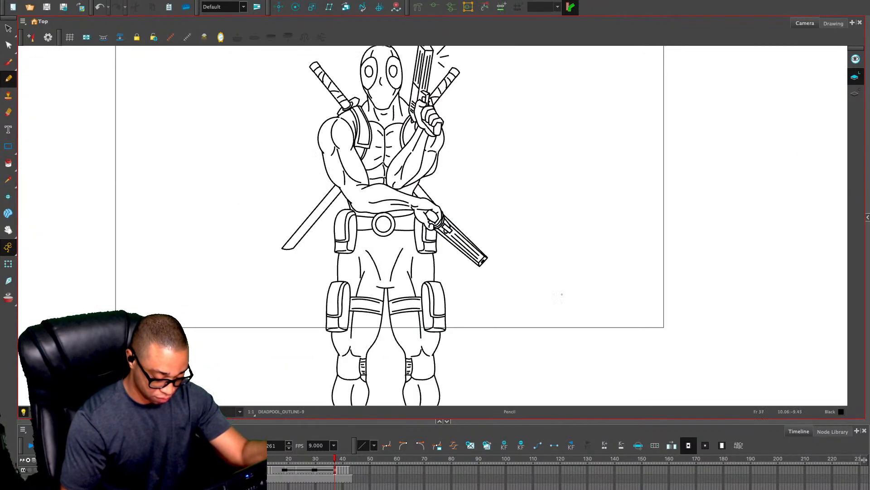
{"action": "key", "text": "period"}
{"action": "key", "text": "period"}
{"action": "key", "text": "comma"}
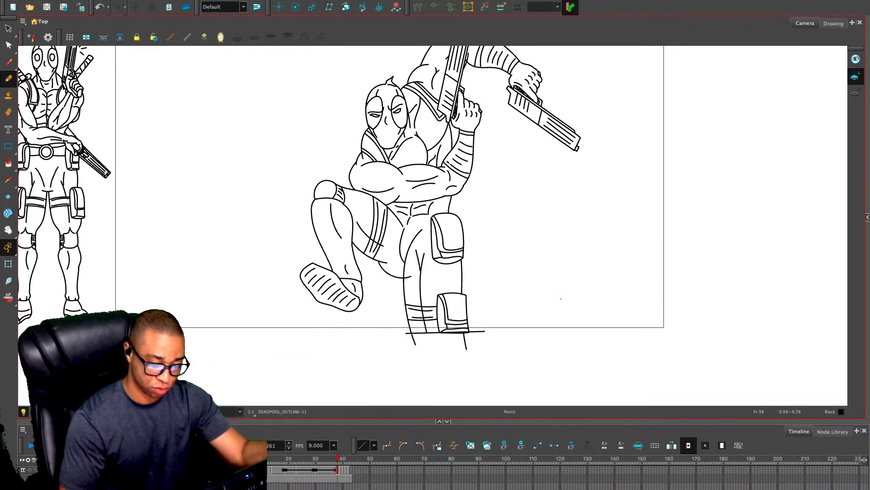
{"action": "key", "text": "period"}
{"action": "key", "text": "alt+s"}
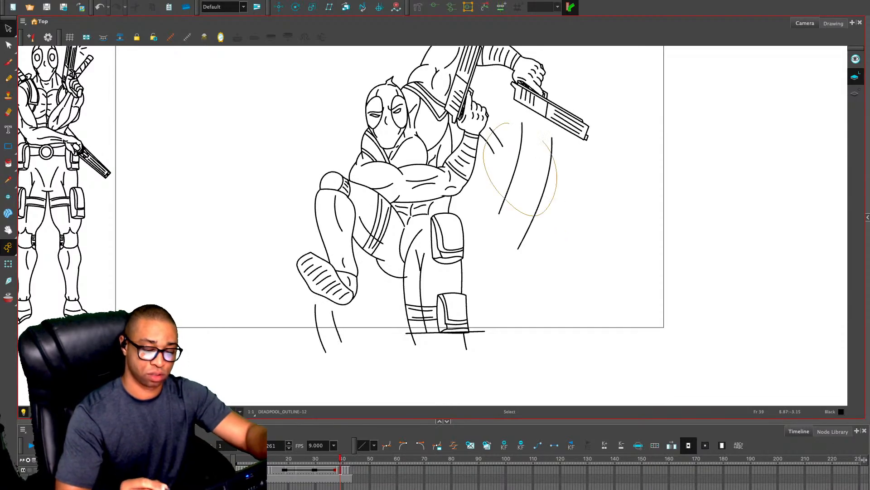
{"action": "left_click_drag", "start_coordinate": [300, 320], "coordinate": [341, 347]}
{"action": "key", "text": "alt+slash"}
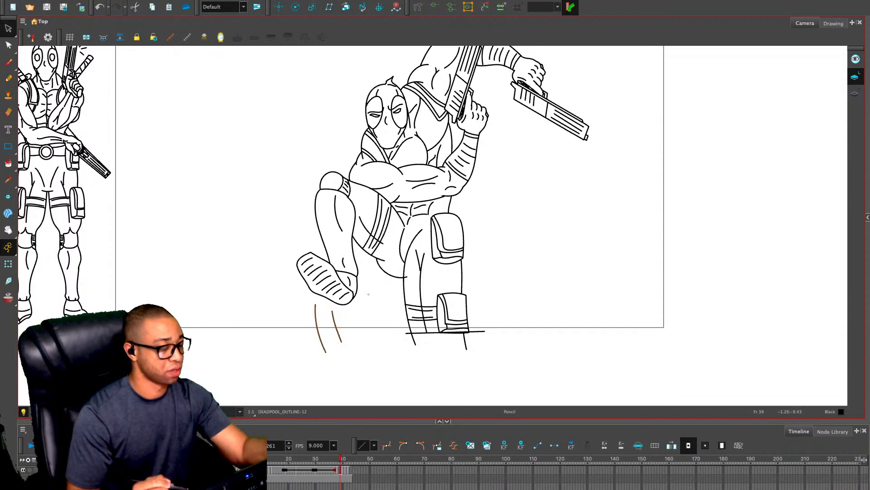
In frame 38, draw pairs of curved motion lines beside the raised forearm, below the lowered gun and under the lifted boot
{"action": "key", "text": "comma"}
{"action": "mouse_move", "coordinate": [481, 159]}
{"action": "left_mouse_down"}
{"action": "mouse_move", "coordinate": [495, 188]}
{"action": "mouse_move", "coordinate": [502, 176]}
{"action": "left_mouse_up"}
{"action": "key", "text": "comma"}
{"action": "key", "text": "period"}
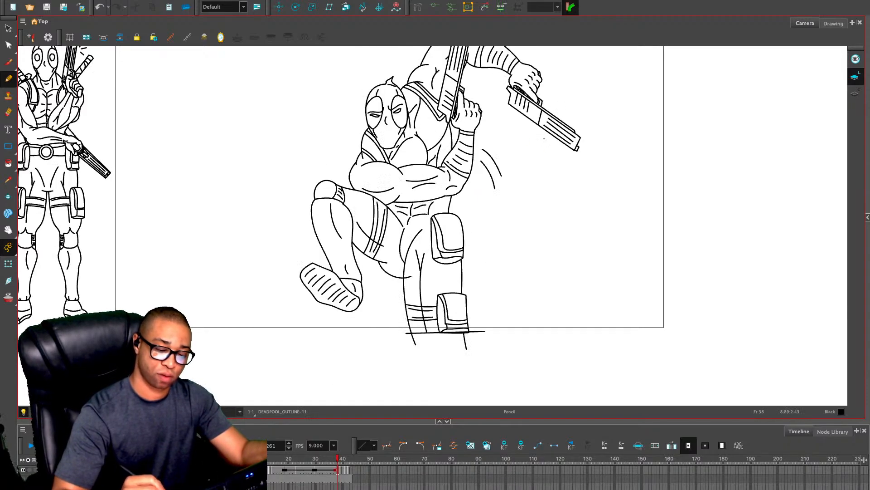
{"action": "left_click_drag", "start_coordinate": [545, 144], "coordinate": [534, 208]}
{"action": "left_click_drag", "start_coordinate": [560, 163], "coordinate": [557, 204]}
{"action": "left_click_drag", "start_coordinate": [325, 316], "coordinate": [327, 336]}
{"action": "left_click_drag", "start_coordinate": [333, 317], "coordinate": [342, 341]}
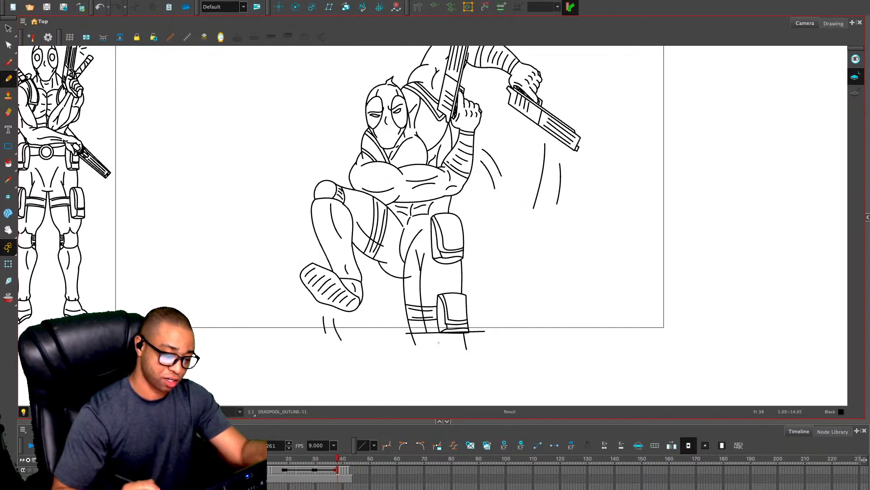
Delete the two motion lines under the lifted boot in frame 39
{"action": "key", "text": "period"}
{"action": "key", "text": "alt+s"}
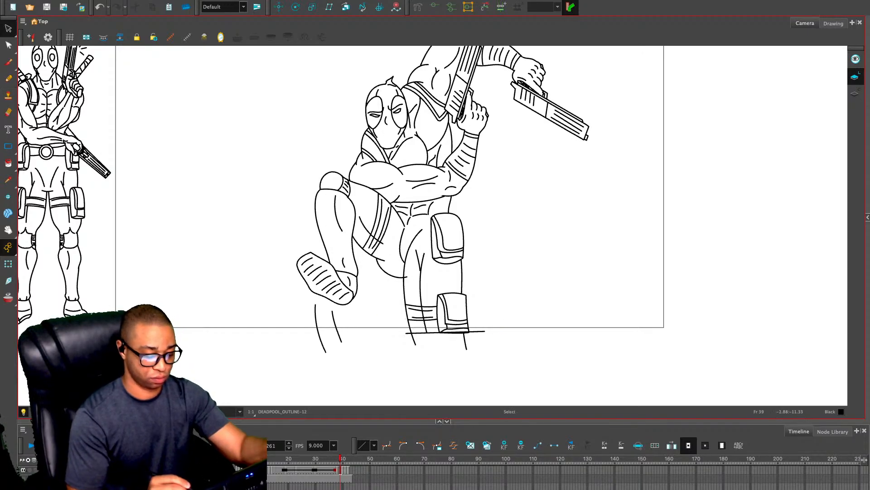
{"action": "left_click_drag", "start_coordinate": [302, 317], "coordinate": [355, 334]}
{"action": "key", "text": "Delete"}
Flip between frames 38, 39 and 40 to compare the arm, gun and leg positions and the motion lines
{"action": "key", "text": "period"}
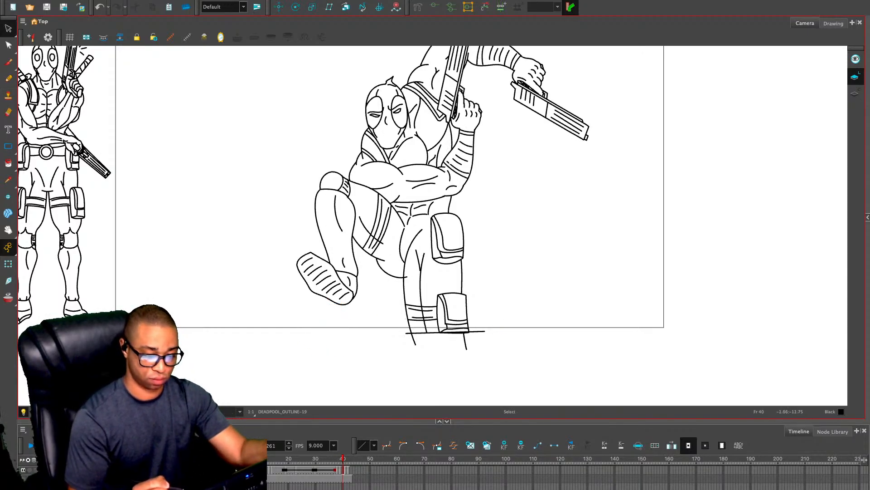
{"action": "key", "text": "comma"}
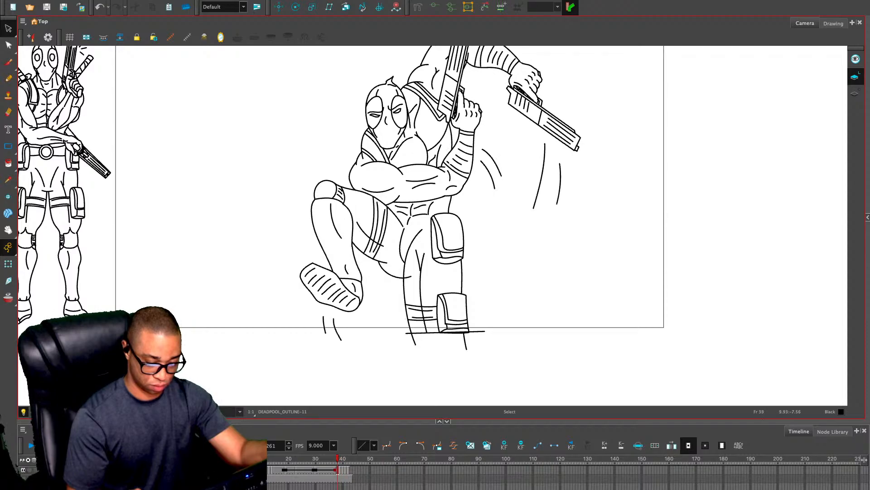
{"action": "key", "text": "period"}
{"action": "key", "text": "comma"}
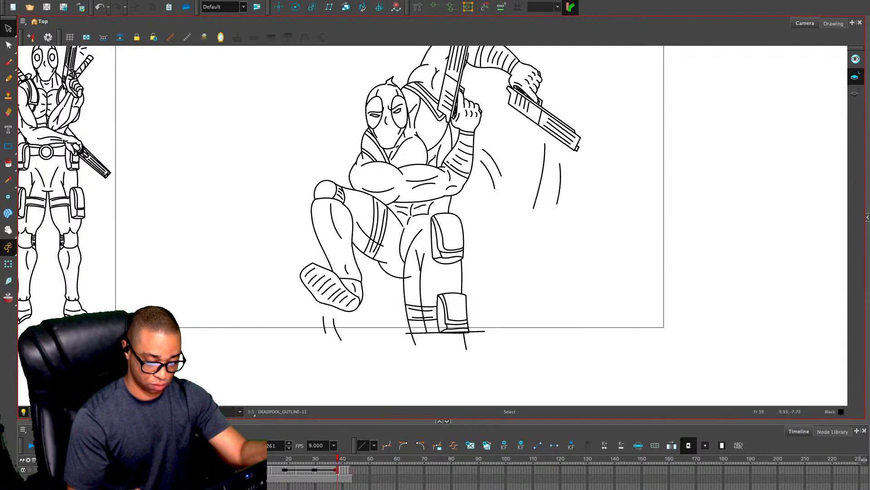
{"action": "key", "text": "comma"}
{"action": "key", "text": "period"}
{"action": "key", "text": "period"}
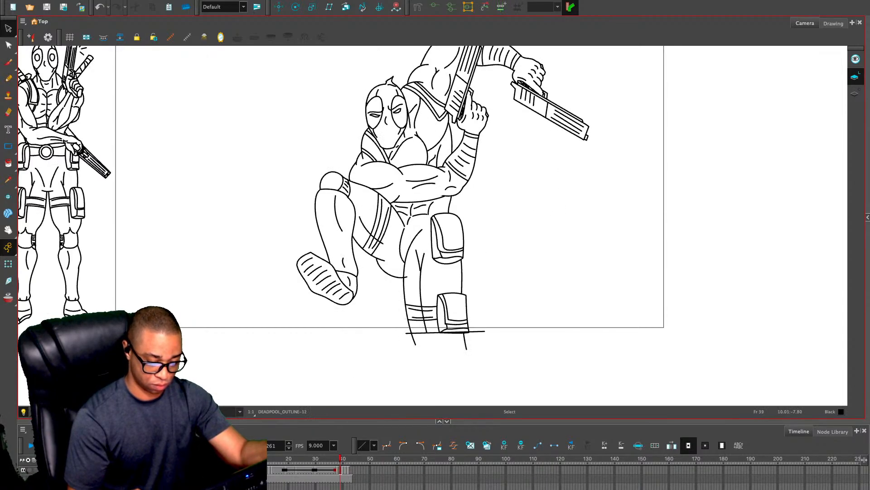
{"action": "key", "text": "comma"}
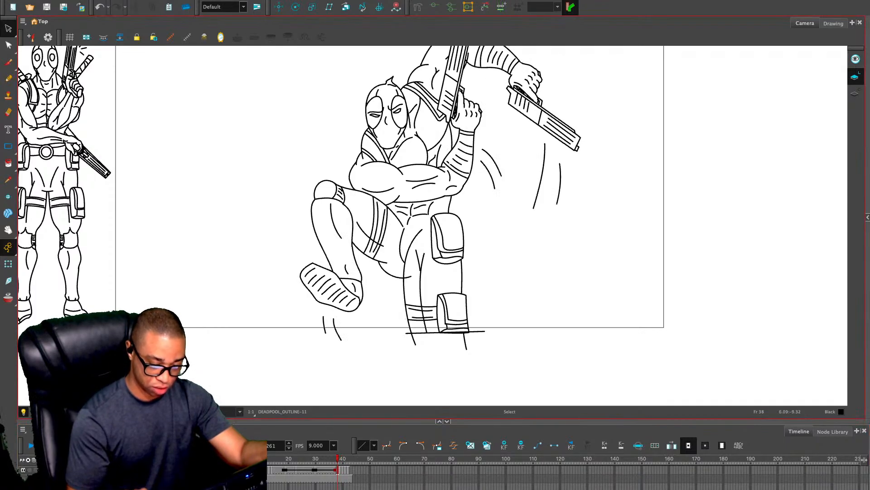
{"action": "key", "text": "period"}
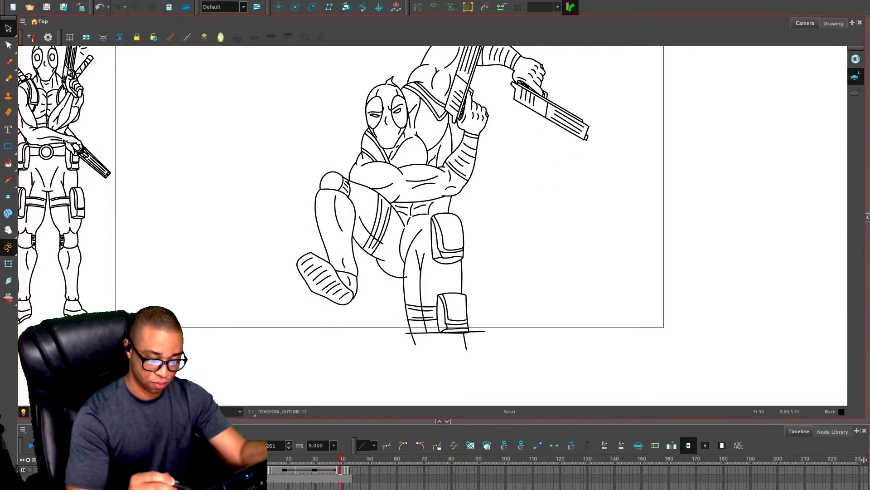
{"action": "key", "text": "comma"}
{"action": "key", "text": "period"}
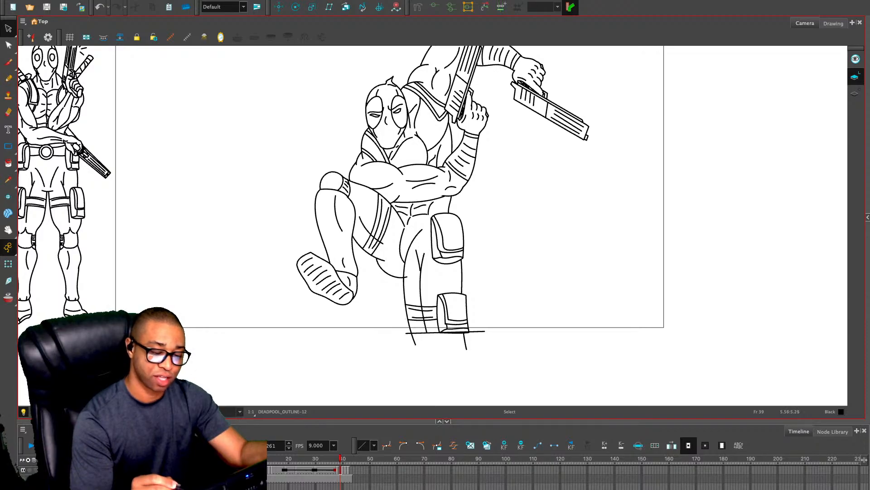
{"action": "key", "text": "1"}
{"action": "left_click_drag", "start_coordinate": [598, 114], "coordinate": [591, 151]}
{"action": "key", "text": "2"}
{"action": "key", "text": "2"}
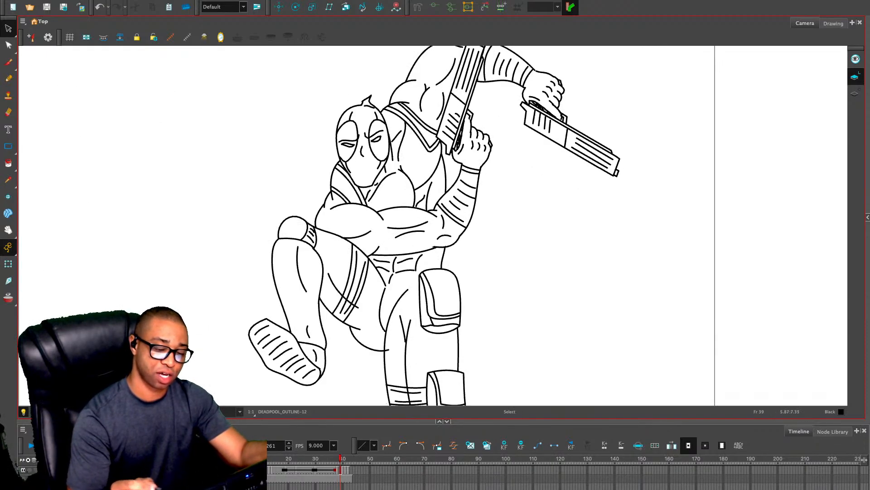
{"action": "key", "text": "1"}
{"action": "key", "text": "comma"}
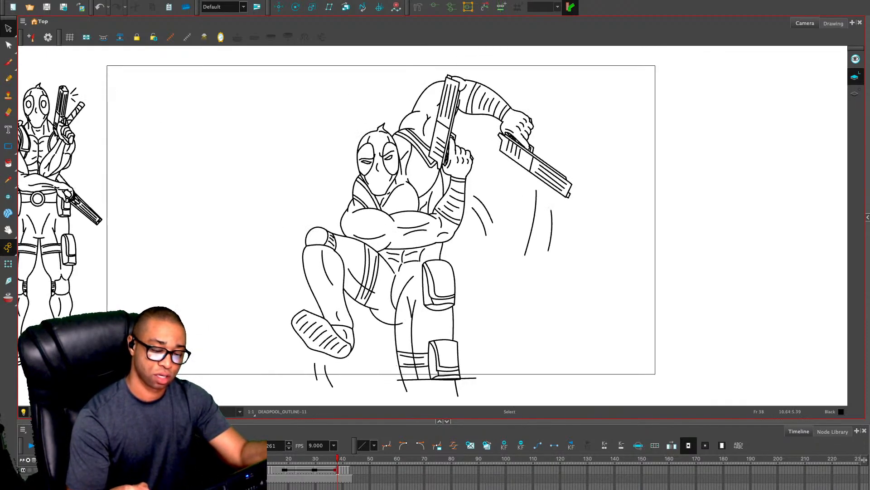
{"action": "key", "text": "period"}
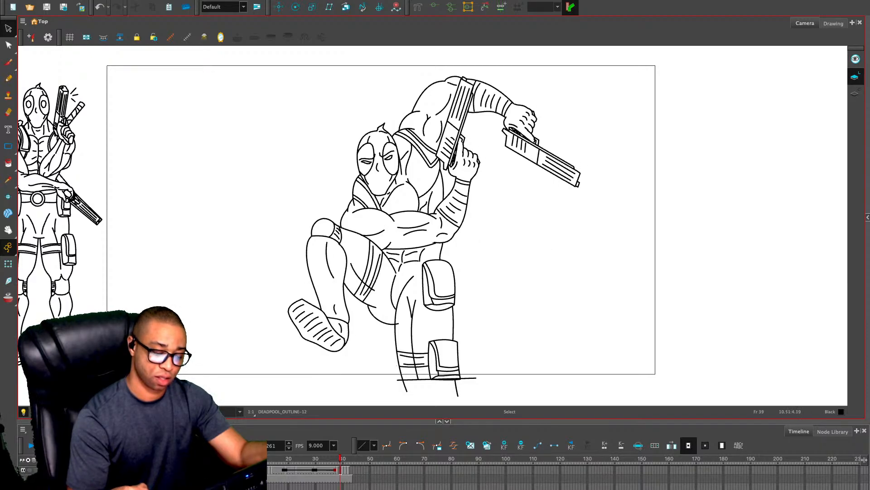
{"action": "key", "text": "period"}
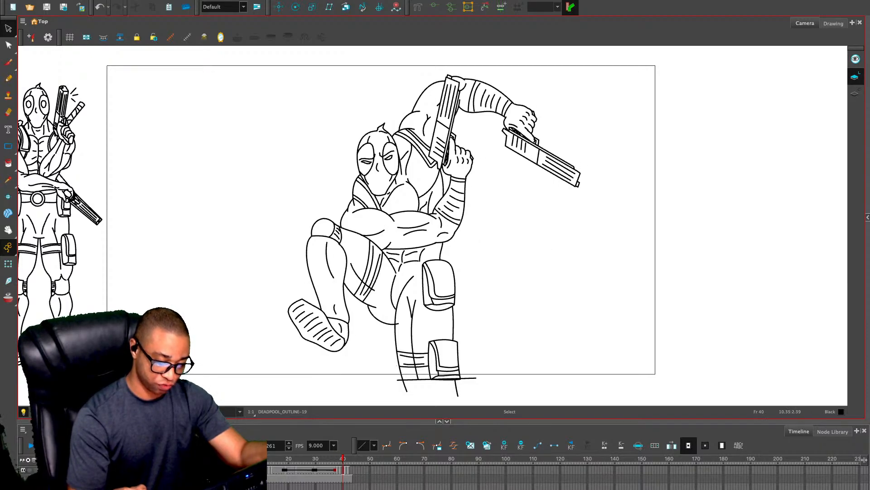
{"action": "key", "text": "comma"}
{"action": "key", "text": "period"}
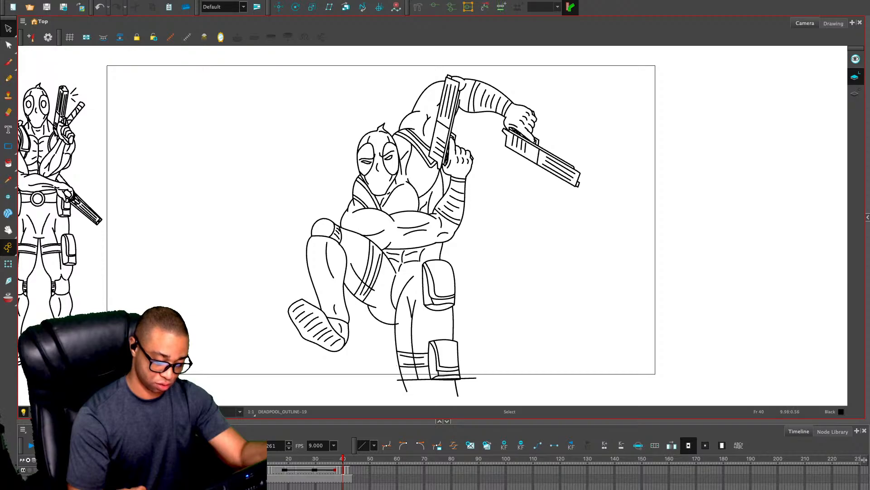
{"action": "key", "text": "comma"}
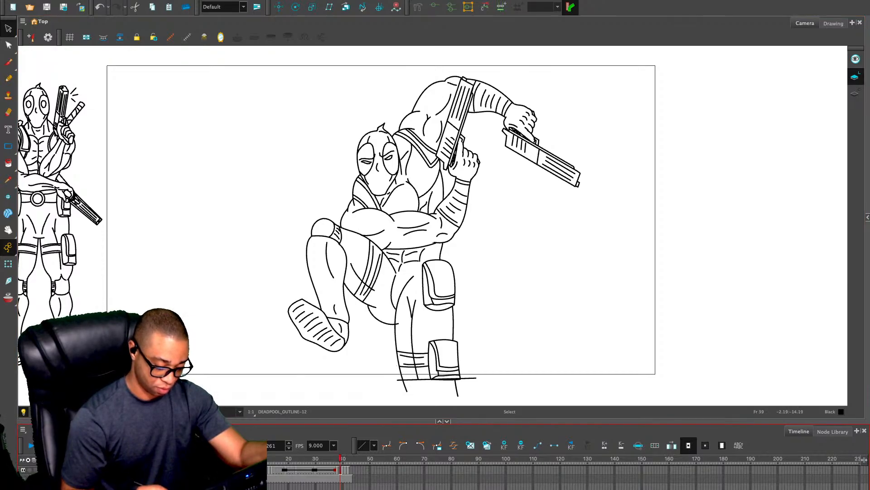
Step back and forth through frames 39 to 46 to check the crouching pose drawings and where their exposures end
{"action": "key", "text": "period"}
{"action": "key", "text": "period"}
{"action": "key", "text": "period"}
{"action": "key", "text": "period"}
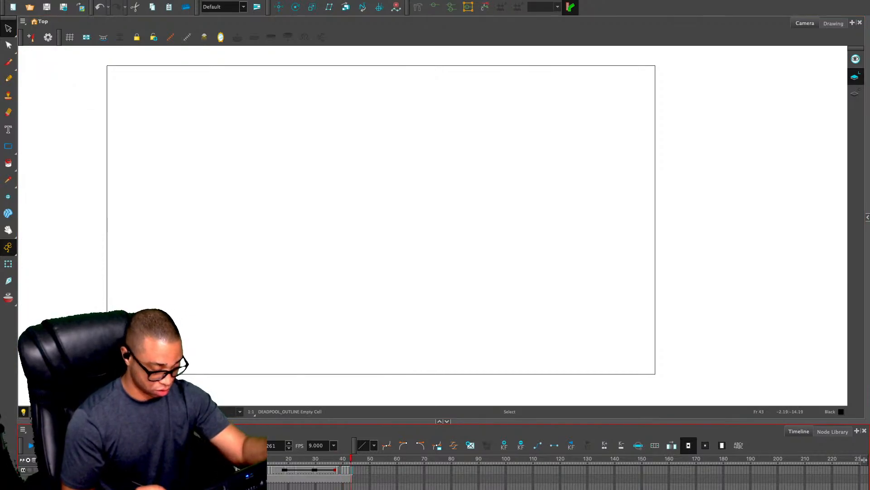
{"action": "key", "text": "comma"}
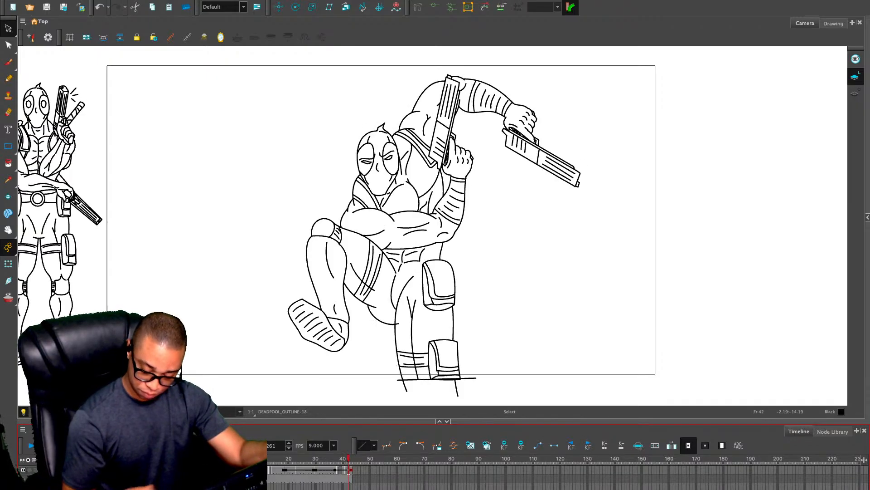
{"action": "left_click", "coordinate": [722, 445]}
{"action": "left_click_drag", "start_coordinate": [348, 470], "coordinate": [344, 470]}
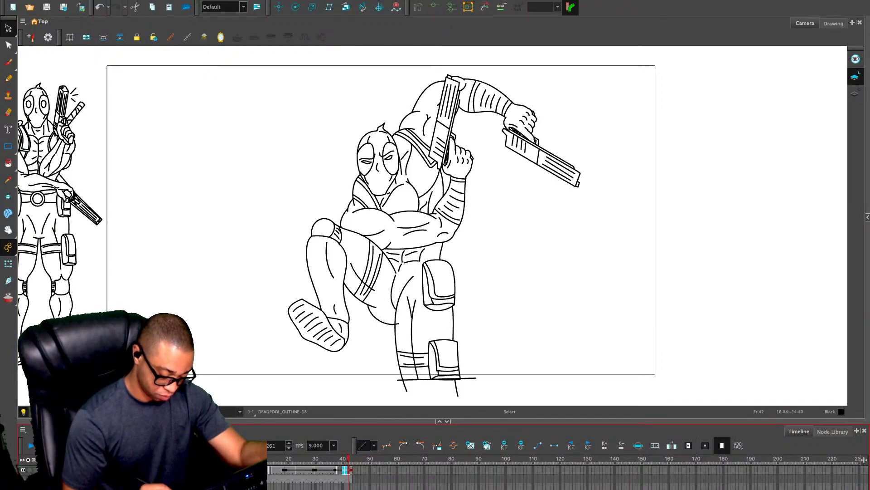
{"action": "key", "text": "comma"}
{"action": "key", "text": "comma"}
{"action": "key", "text": "comma"}
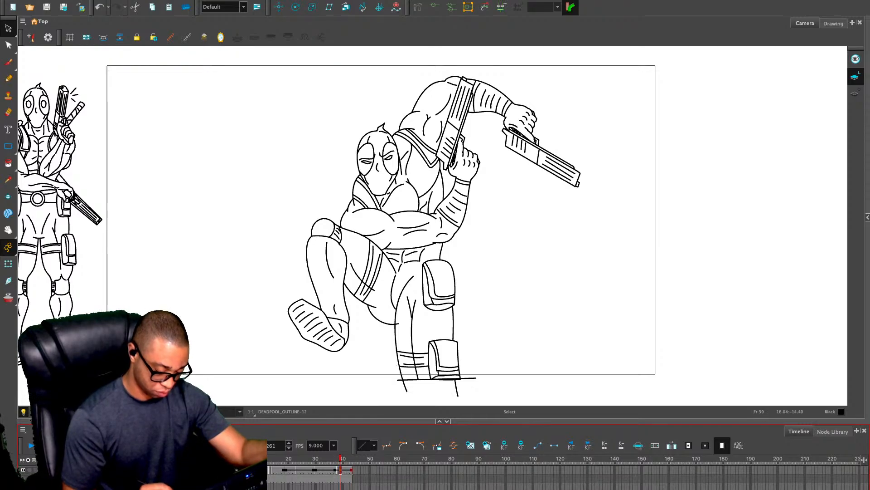
{"action": "key", "text": "comma"}
{"action": "key", "text": "comma"}
{"action": "key", "text": "comma"}
{"action": "key", "text": "comma"}
{"action": "key", "text": "comma"}
{"action": "key", "text": "comma"}
{"action": "key", "text": "comma"}
{"action": "key", "text": "period"}
{"action": "key", "text": "period"}
{"action": "key", "text": "period"}
{"action": "key", "text": "period"}
{"action": "key", "text": "period"}
{"action": "key", "text": "period"}
{"action": "key", "text": "period"}
{"action": "key", "text": "period"}
{"action": "key", "text": "period"}
{"action": "key", "text": "period"}
{"action": "key", "text": "period"}
{"action": "key", "text": "period"}
{"action": "key", "text": "period"}
{"action": "key", "text": "period"}
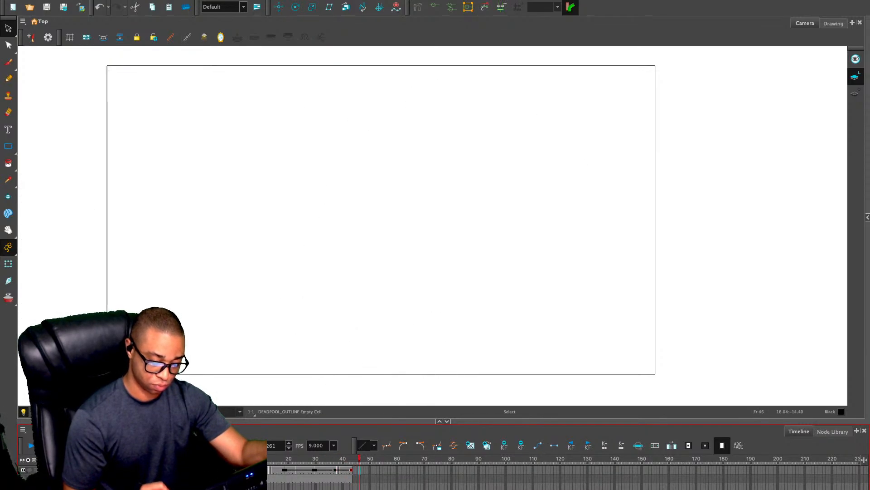
{"action": "key", "text": "comma"}
{"action": "key", "text": "comma"}
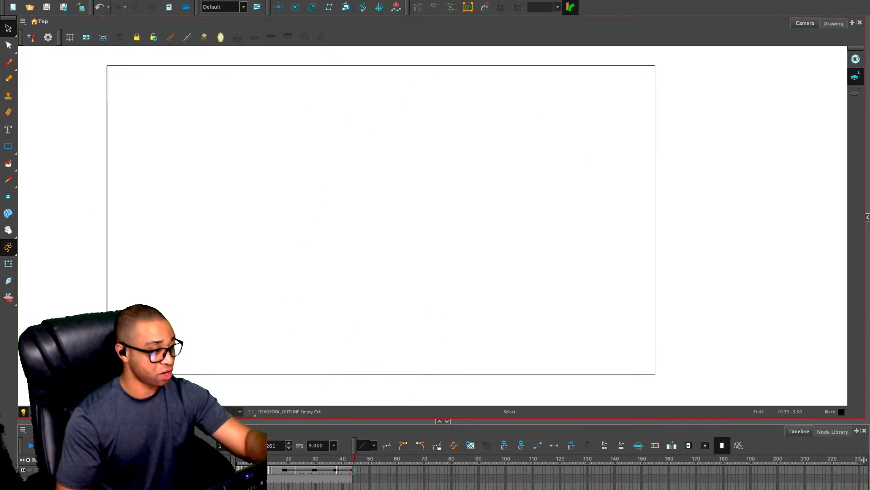
Choose the Pencil tool, display the rough sketches with the outlines, and look through the rough poses up to frame 78
{"action": "key", "text": "alt+slash"}
{"action": "key", "text": "alt+o"}
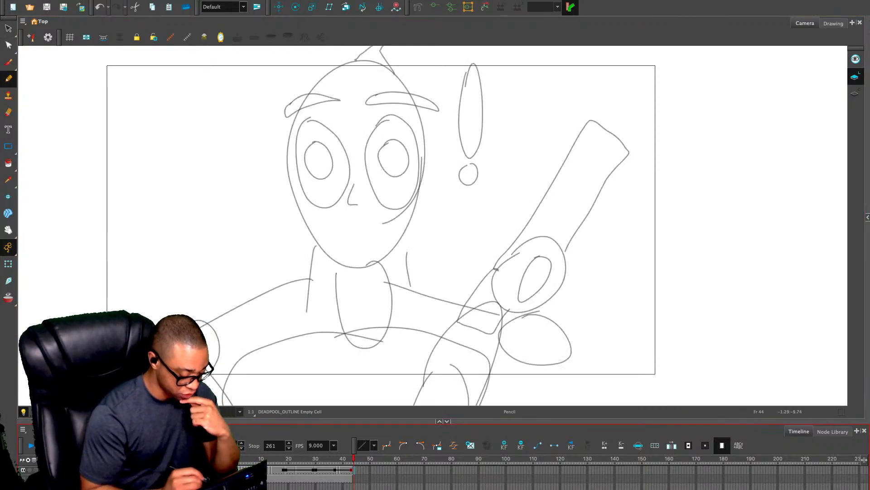
{"action": "key", "text": "f"}
{"action": "key", "text": "f"}
{"action": "key", "text": "f"}
{"action": "key", "text": "g"}
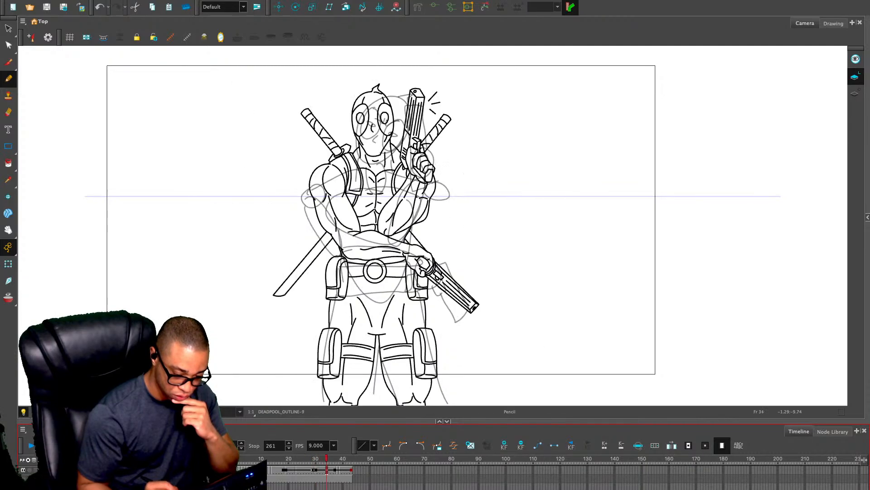
{"action": "key", "text": "period"}
{"action": "key", "text": "period"}
{"action": "key", "text": "period"}
{"action": "key", "text": "period"}
{"action": "key", "text": "period"}
{"action": "key", "text": "period"}
{"action": "key", "text": "period"}
{"action": "key", "text": "period"}
{"action": "key", "text": "period"}
{"action": "key", "text": "period"}
{"action": "key", "text": "period"}
{"action": "key", "text": "period"}
{"action": "key", "text": "period"}
{"action": "key", "text": "period"}
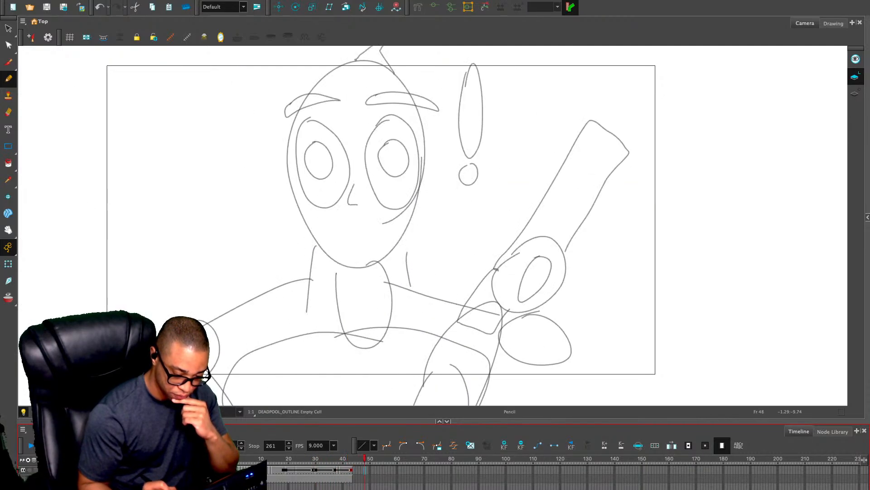
{"action": "key", "text": "period"}
{"action": "key", "text": "period"}
{"action": "key", "text": "period"}
{"action": "key", "text": "period"}
{"action": "key", "text": "period"}
{"action": "key", "text": "period"}
{"action": "key", "text": "period"}
{"action": "key", "text": "period"}
{"action": "key", "text": "period"}
{"action": "key", "text": "period"}
{"action": "key", "text": "period"}
{"action": "key", "text": "period"}
{"action": "key", "text": "period"}
{"action": "key", "text": "period"}
{"action": "key", "text": "period"}
{"action": "key", "text": "period"}
{"action": "key", "text": "period"}
{"action": "key", "text": "period"}
{"action": "key", "text": "period"}
{"action": "key", "text": "period"}
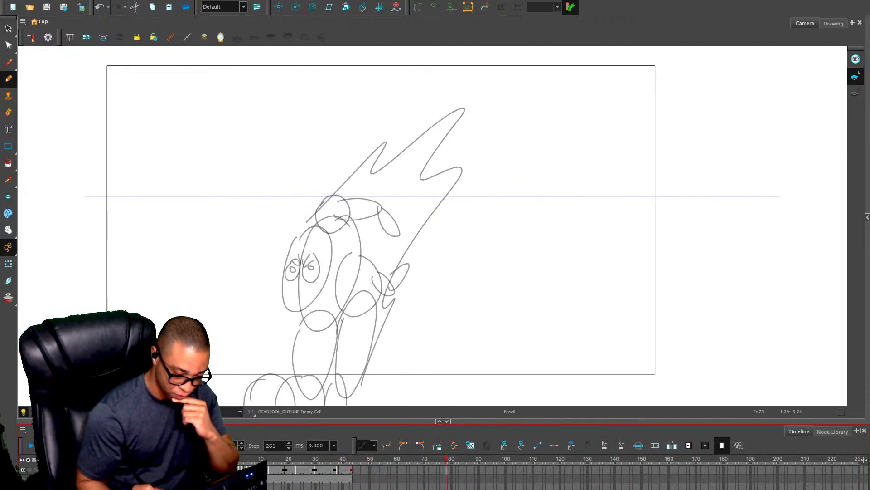
{"action": "left_click_drag", "start_coordinate": [446, 458], "coordinate": [310, 458]}
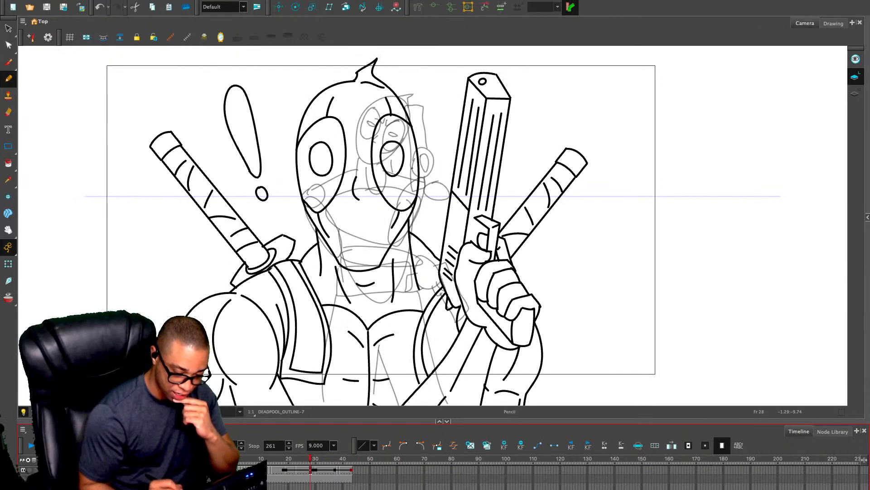
Step through the outline drawings between frames 1 and 38 to compare their poses and timing with the rough sketches
{"action": "key", "text": "period"}
{"action": "key", "text": "period"}
{"action": "key", "text": "period"}
{"action": "key", "text": "period"}
{"action": "key", "text": "period"}
{"action": "key", "text": "period"}
{"action": "key", "text": "period"}
{"action": "key", "text": "period"}
{"action": "key", "text": "period"}
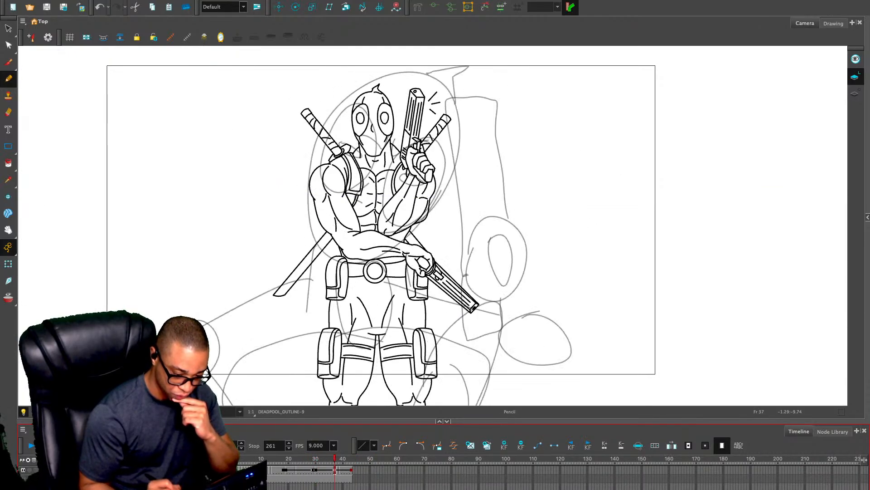
{"action": "key", "text": "period"}
{"action": "key", "text": "comma"}
{"action": "key", "text": "period"}
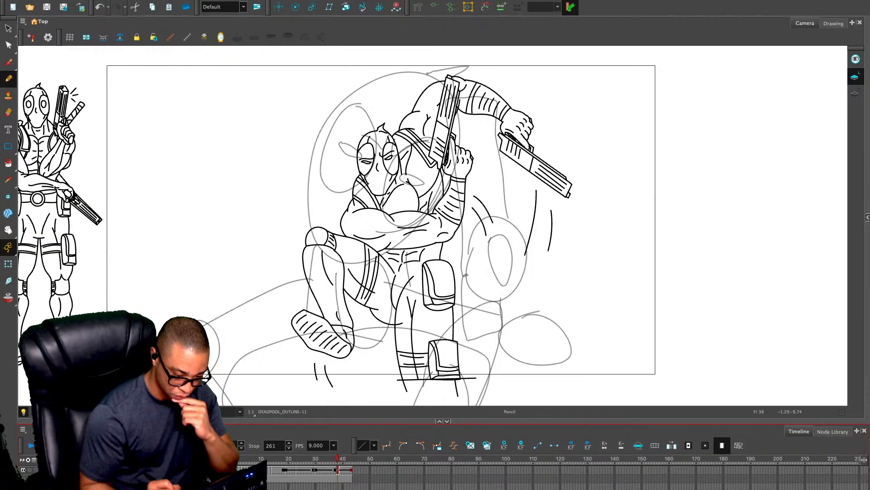
{"action": "key", "text": "comma"}
{"action": "key", "text": "comma"}
{"action": "key", "text": "comma"}
{"action": "key", "text": "comma"}
{"action": "key", "text": "comma"}
{"action": "key", "text": "comma"}
{"action": "key", "text": "comma"}
{"action": "key", "text": "comma"}
{"action": "key", "text": "comma"}
{"action": "key", "text": "comma"}
{"action": "key", "text": "comma"}
{"action": "key", "text": "comma"}
{"action": "key", "text": "comma"}
{"action": "key", "text": "comma"}
{"action": "key", "text": "comma"}
{"action": "key", "text": "comma"}
{"action": "key", "text": "period"}
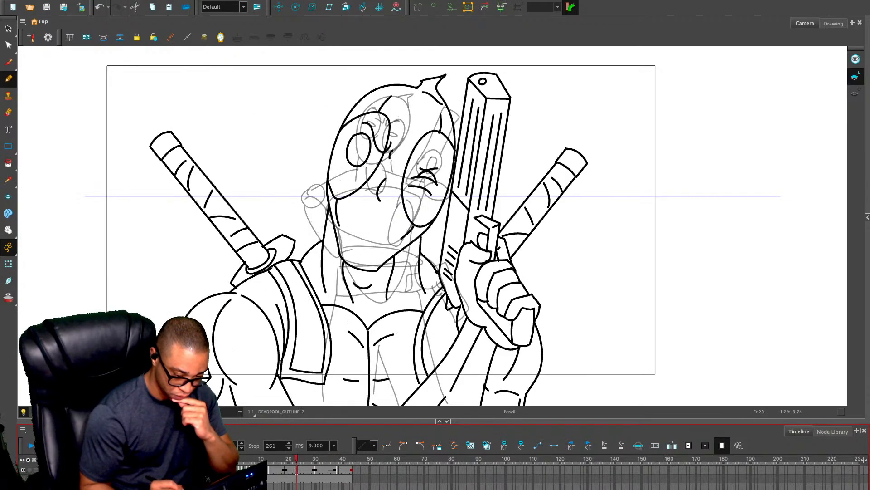
{"action": "key", "text": "comma"}
{"action": "key", "text": "comma"}
{"action": "key", "text": "comma"}
{"action": "key", "text": "comma"}
{"action": "key", "text": "comma"}
{"action": "key", "text": "comma"}
{"action": "key", "text": "comma"}
{"action": "key", "text": "comma"}
{"action": "key", "text": "comma"}
{"action": "key", "text": "comma"}
{"action": "key", "text": "comma"}
{"action": "key", "text": "comma"}
{"action": "key", "text": "comma"}
{"action": "key", "text": "comma"}
{"action": "key", "text": "comma"}
{"action": "key", "text": "comma"}
{"action": "key", "text": "comma"}
{"action": "key", "text": "comma"}
{"action": "key", "text": "comma"}
{"action": "key", "text": "comma"}
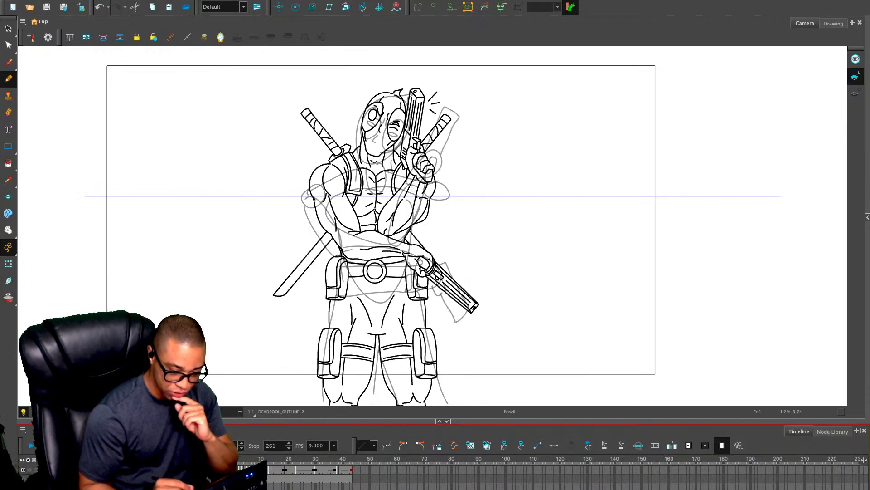
{"action": "key", "text": "period"}
{"action": "key", "text": "period"}
{"action": "key", "text": "period"}
{"action": "key", "text": "period"}
{"action": "key", "text": "period"}
{"action": "key", "text": "period"}
{"action": "key", "text": "period"}
{"action": "key", "text": "period"}
{"action": "key", "text": "period"}
{"action": "key", "text": "period"}
{"action": "key", "text": "period"}
{"action": "key", "text": "period"}
{"action": "key", "text": "period"}
{"action": "key", "text": "period"}
{"action": "key", "text": "period"}
{"action": "key", "text": "period"}
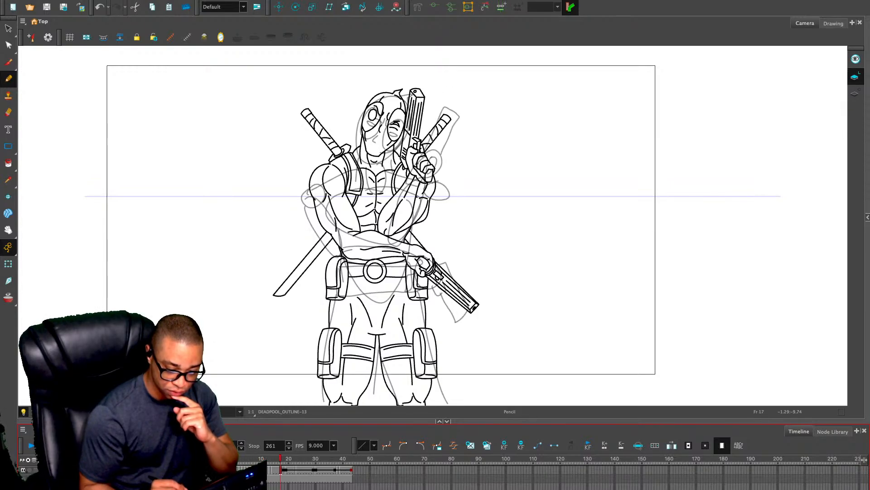
{"action": "key", "text": "period"}
{"action": "key", "text": "period"}
{"action": "key", "text": "period"}
{"action": "key", "text": "period"}
{"action": "key", "text": "period"}
{"action": "key", "text": "period"}
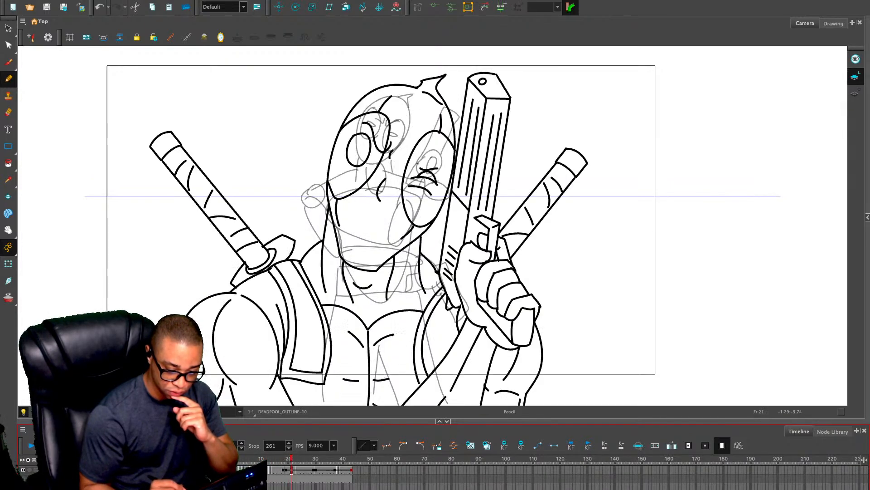
{"action": "key", "text": "comma"}
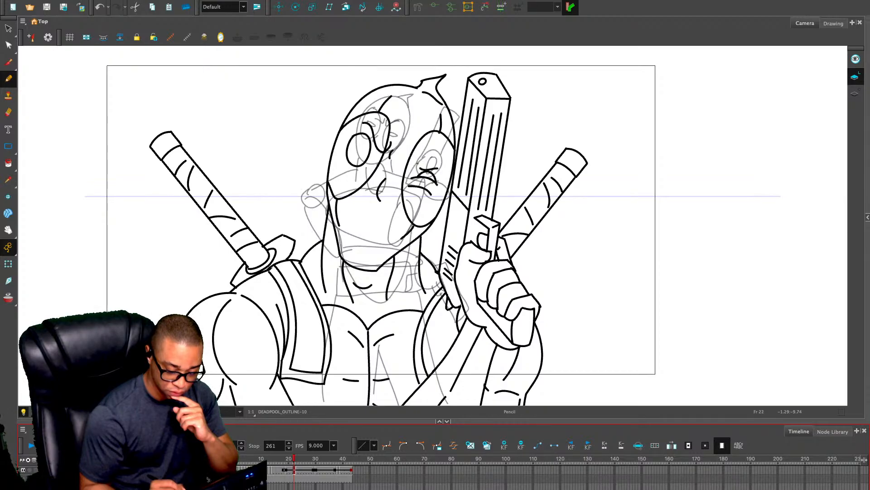
Enlarge the timeline, reveal the exposures of the other layers, and magnify the frames around frame 1 of the DEADPOOL_OUTLINE layer
{"action": "left_click_drag", "start_coordinate": [443, 421], "coordinate": [443, 339]}
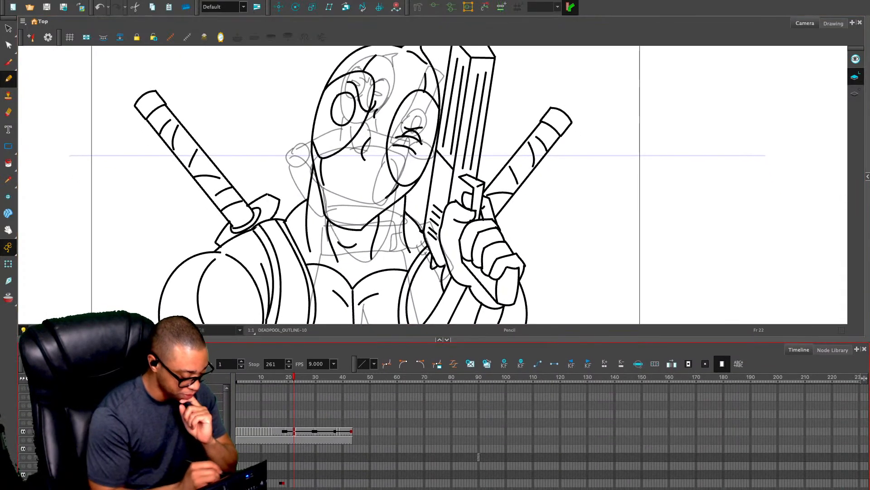
{"action": "left_click", "coordinate": [54, 448]}
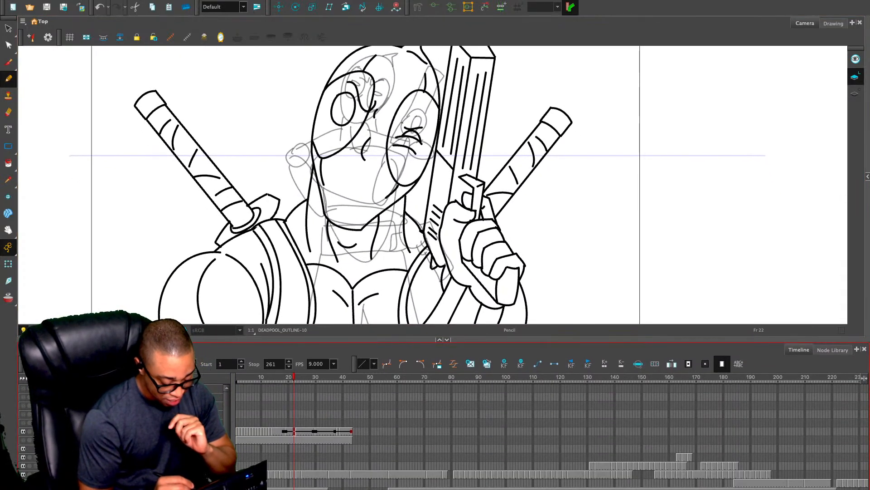
{"action": "key", "text": "shift+comma"}
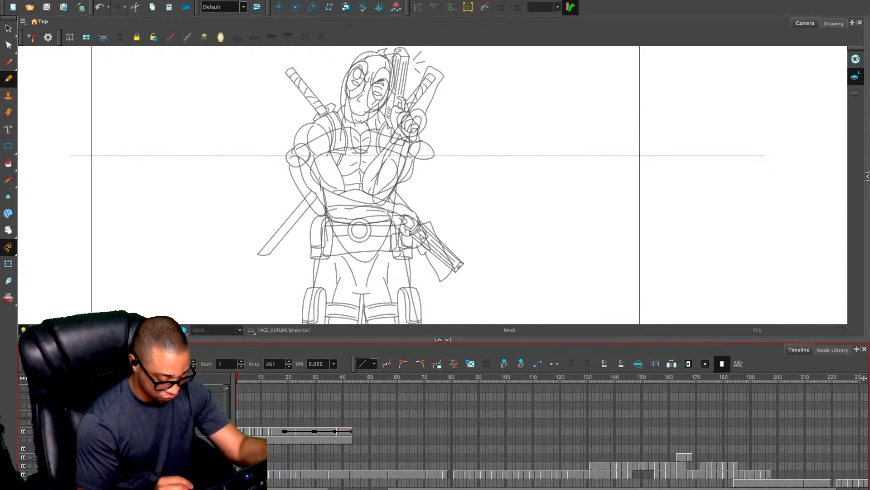
{"action": "left_click", "coordinate": [238, 431]}
{"action": "key", "text": "2"}
{"action": "key", "text": "2"}
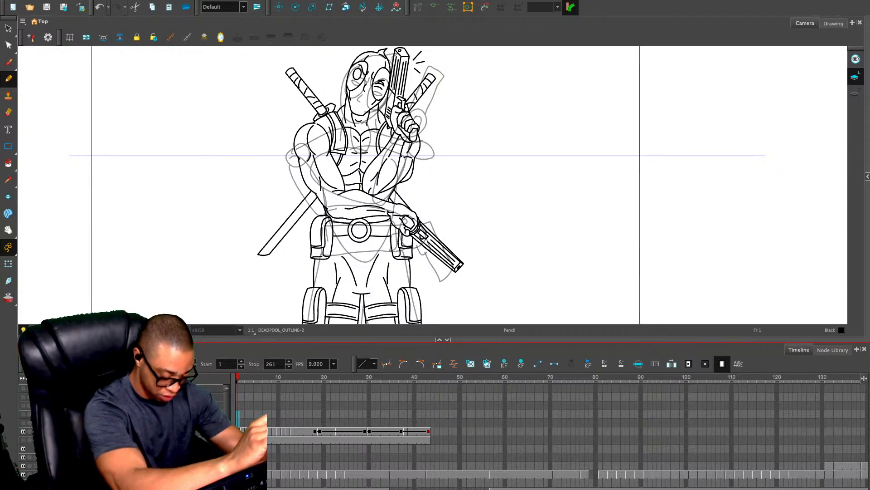
Extend each gun-tapping drawing on the DEADPOOL_OUTLINE layer by one frame from frame 1 through frame 25, holding each for two frames
{"action": "key", "text": "plus"}
{"action": "key", "text": "period"}
{"action": "key", "text": "period"}
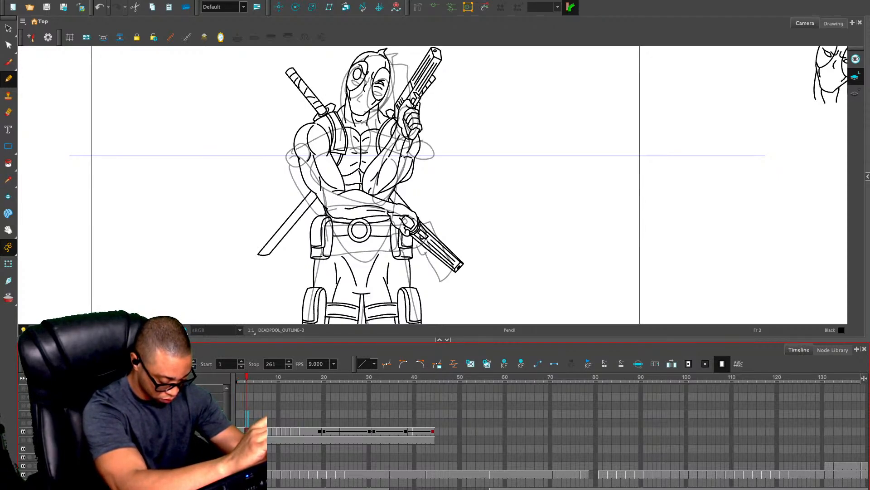
{"action": "key", "text": "plus"}
{"action": "key", "text": "period"}
{"action": "key", "text": "period"}
{"action": "key", "text": "plus"}
{"action": "key", "text": "period"}
{"action": "key", "text": "plus"}
{"action": "key", "text": "period"}
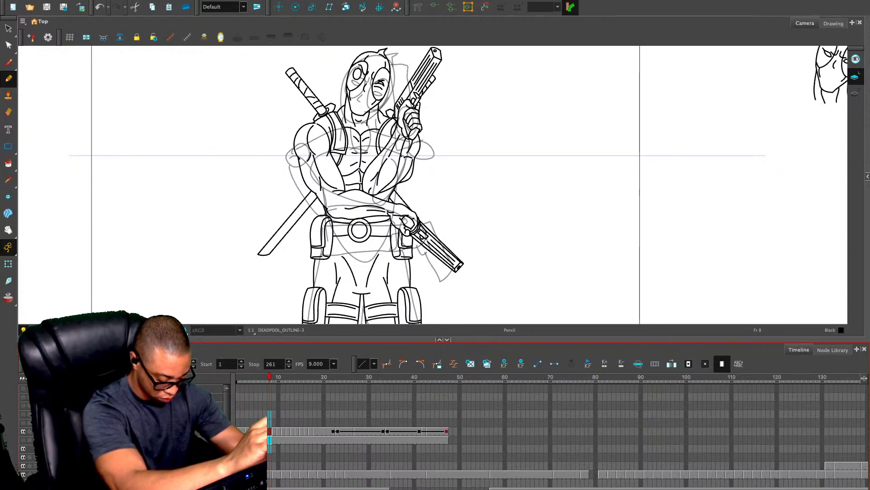
{"action": "key", "text": "period"}
{"action": "key", "text": "plus"}
{"action": "key", "text": "period"}
{"action": "key", "text": "period"}
{"action": "key", "text": "plus"}
{"action": "key", "text": "period"}
{"action": "key", "text": "period"}
{"action": "key", "text": "plus"}
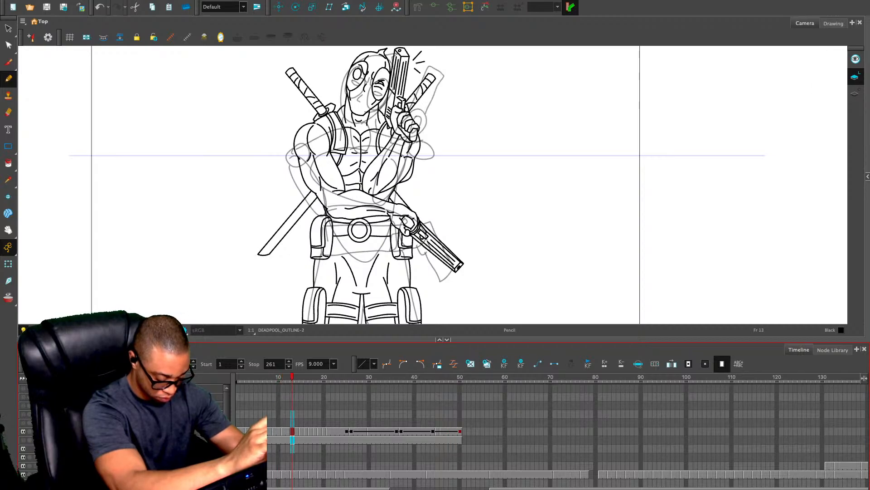
{"action": "key", "text": "period"}
{"action": "key", "text": "period"}
{"action": "key", "text": "plus"}
{"action": "key", "text": "period"}
{"action": "key", "text": "period"}
{"action": "key", "text": "plus"}
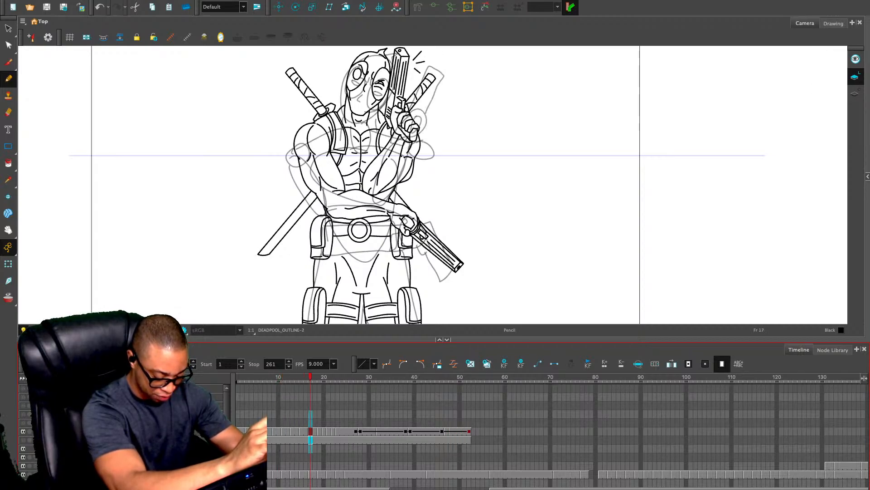
{"action": "key", "text": "period"}
{"action": "key", "text": "period"}
{"action": "key", "text": "plus"}
{"action": "key", "text": "period"}
{"action": "key", "text": "period"}
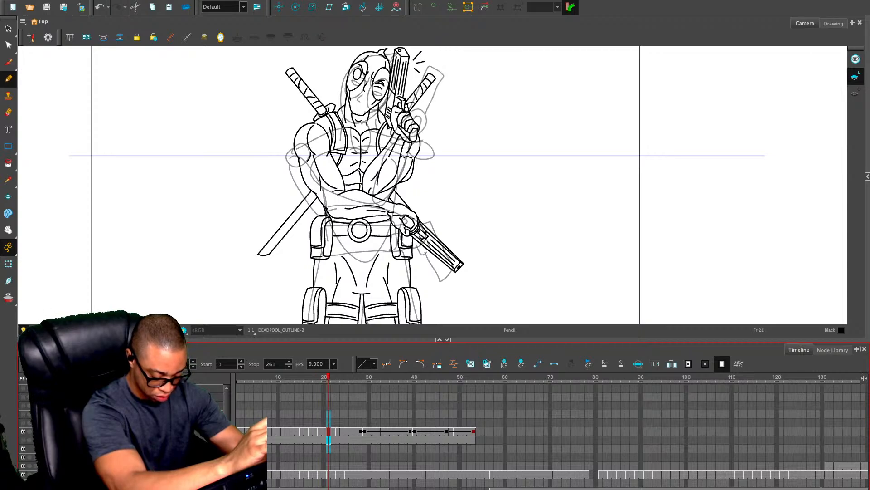
{"action": "key", "text": "plus"}
{"action": "key", "text": "period"}
{"action": "key", "text": "period"}
{"action": "key", "text": "plus"}
{"action": "key", "text": "period"}
{"action": "key", "text": "period"}
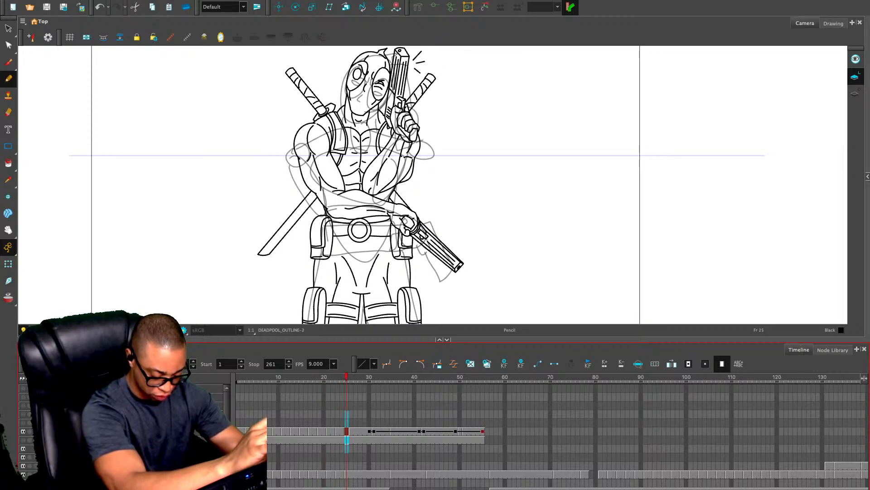
{"action": "key", "text": "plus"}
{"action": "key", "text": "period"}
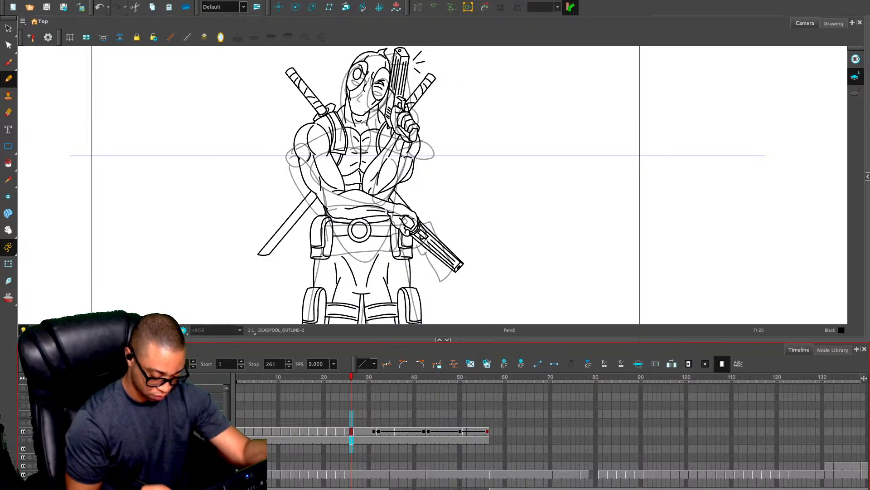
Clear the surplus standing pose drawing at frames 25 and 26 and shorten the outline exposure by two frames
{"action": "left_click", "coordinate": [351, 431]}
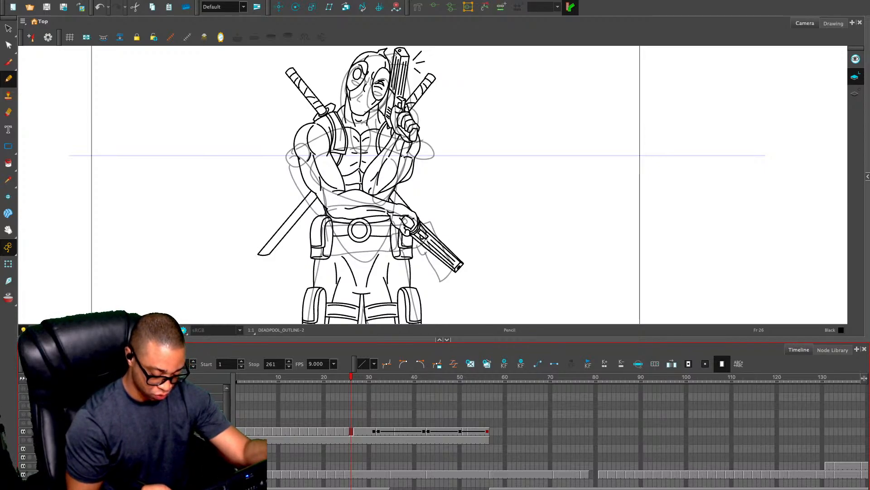
{"action": "key", "text": "comma"}
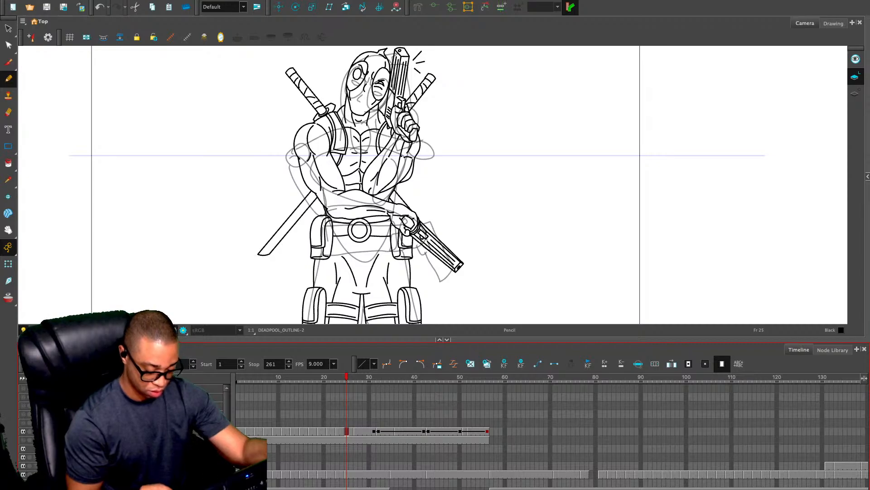
{"action": "key", "text": "Delete"}
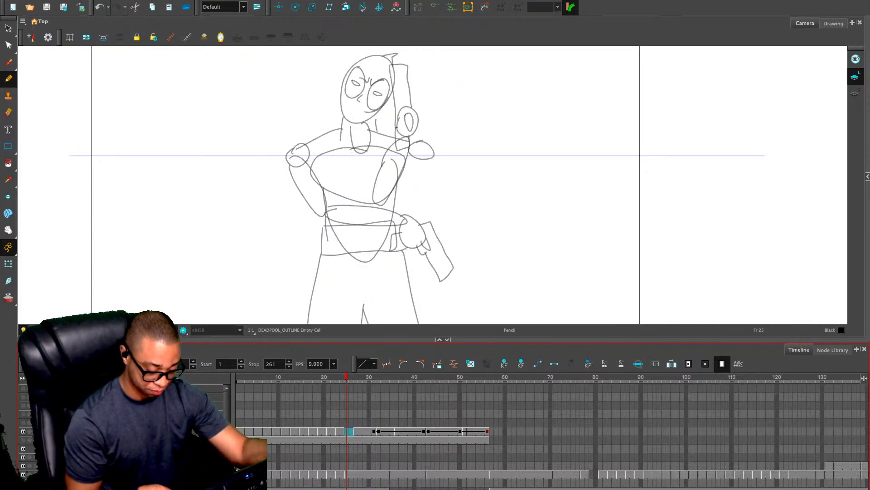
{"action": "left_click_drag", "start_coordinate": [346, 431], "coordinate": [346, 440]}
{"action": "key", "text": "minus"}
{"action": "key", "text": "minus"}
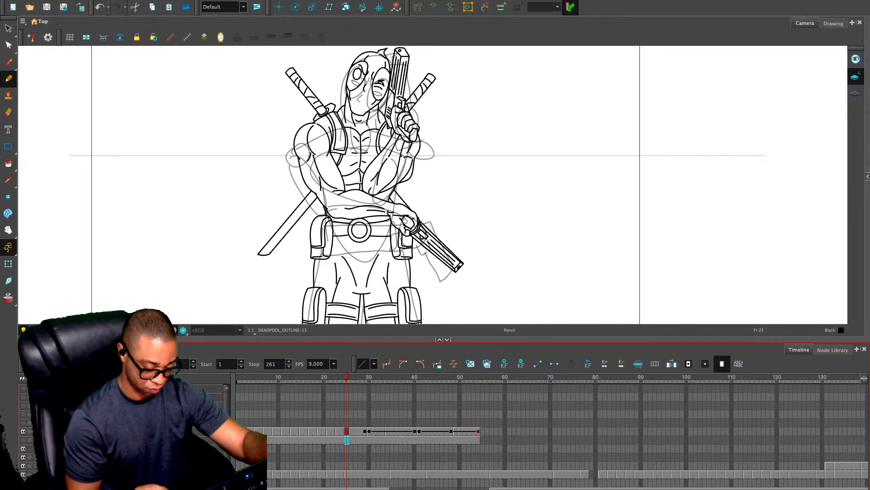
Flip between frames 24 and 27 to check the transition out of the gun-tapping drawings
{"action": "key", "text": "comma"}
{"action": "key", "text": "period"}
{"action": "key", "text": "comma"}
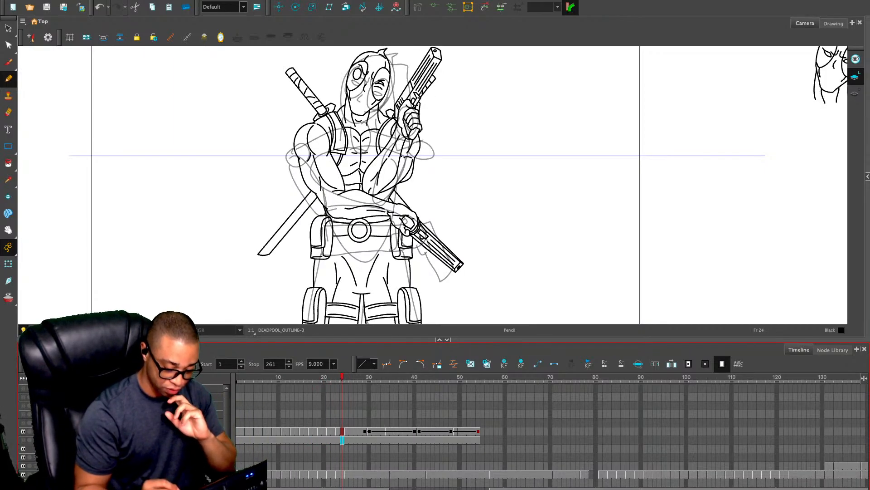
{"action": "key", "text": "period"}
{"action": "key", "text": "period"}
{"action": "key", "text": "period"}
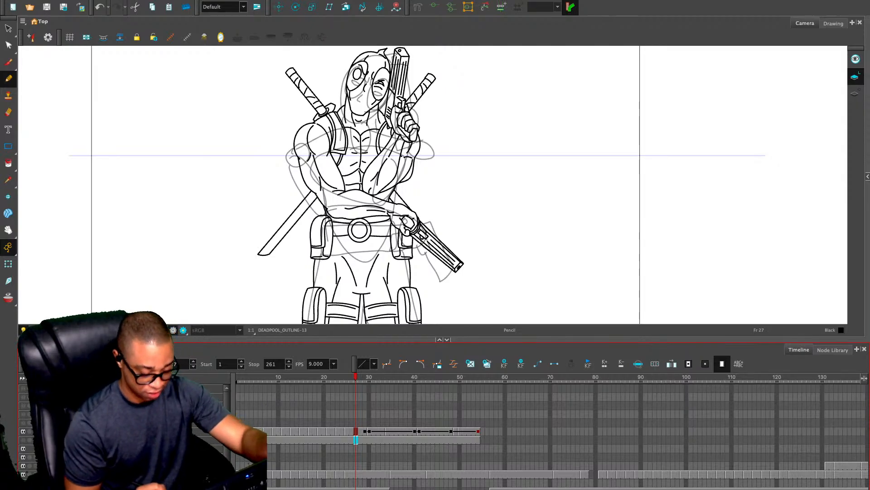
Extend the standing squinting pose at frame 27 of the DEADPOOL_OUTLINE layer by five frames and check the neighbouring frames
{"action": "key", "text": "plus"}
{"action": "key", "text": "plus"}
{"action": "key", "text": "plus"}
{"action": "key", "text": "plus"}
{"action": "key", "text": "plus"}
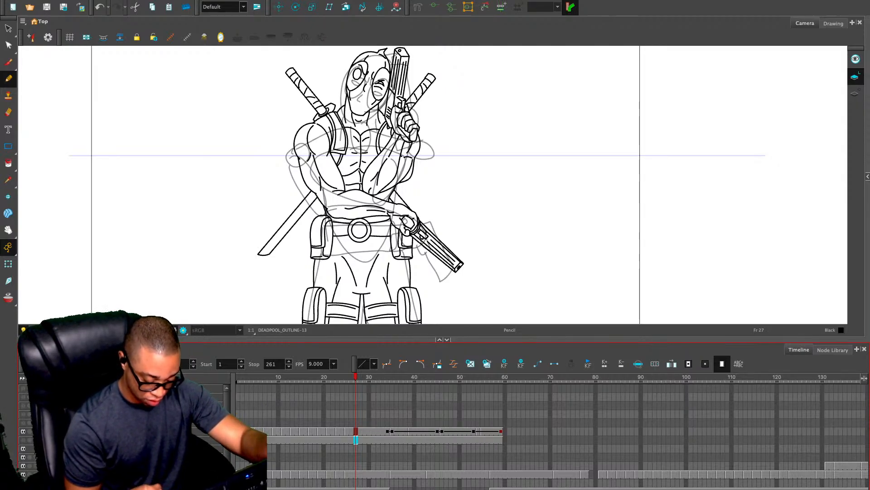
{"action": "key", "text": "comma"}
{"action": "key", "text": "comma"}
{"action": "key", "text": "comma"}
{"action": "key", "text": "comma"}
{"action": "key", "text": "comma"}
{"action": "key", "text": "period"}
{"action": "key", "text": "period"}
{"action": "key", "text": "period"}
{"action": "key", "text": "period"}
{"action": "key", "text": "period"}
{"action": "key", "text": "period"}
{"action": "key", "text": "period"}
{"action": "key", "text": "period"}
{"action": "key", "text": "period"}
{"action": "key", "text": "period"}
{"action": "key", "text": "period"}
{"action": "key", "text": "period"}
{"action": "key", "text": "period"}
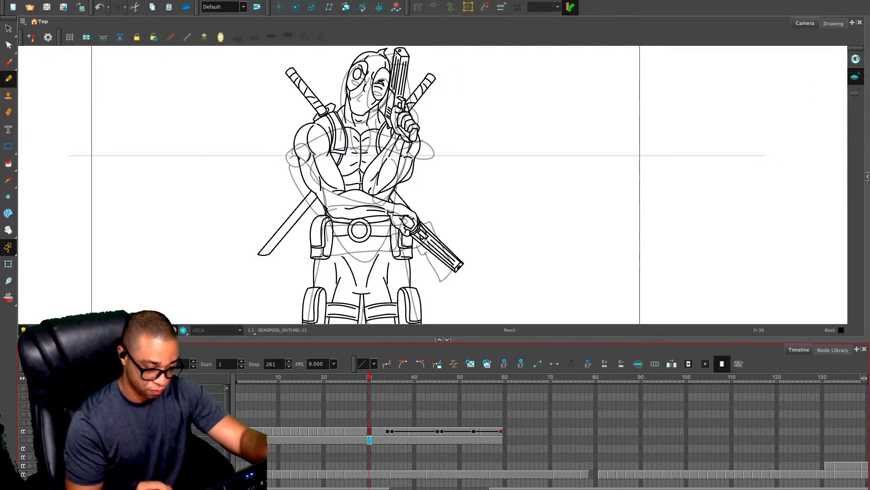
Extend the close-up squinting drawing at frame 37 of the DEADPOOL_OUTLINE layer by four frames
{"action": "key", "text": "period"}
{"action": "key", "text": "period"}
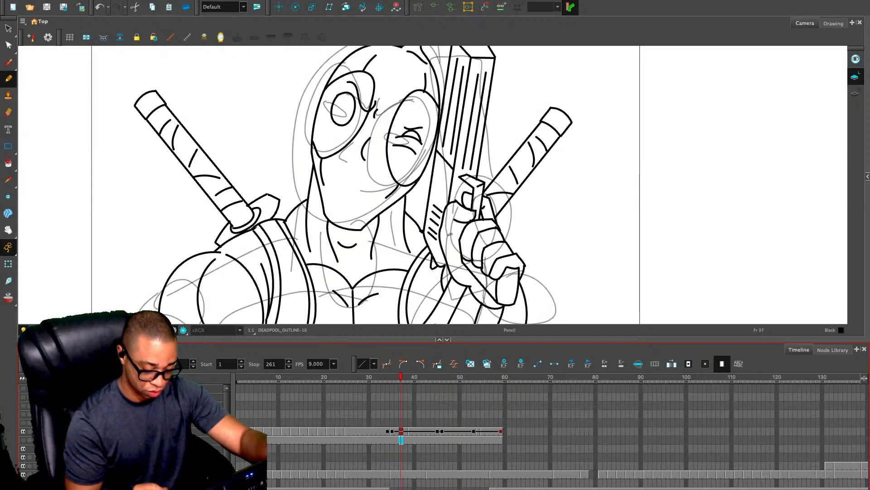
{"action": "key", "text": "plus"}
{"action": "key", "text": "plus"}
{"action": "key", "text": "plus"}
{"action": "key", "text": "plus"}
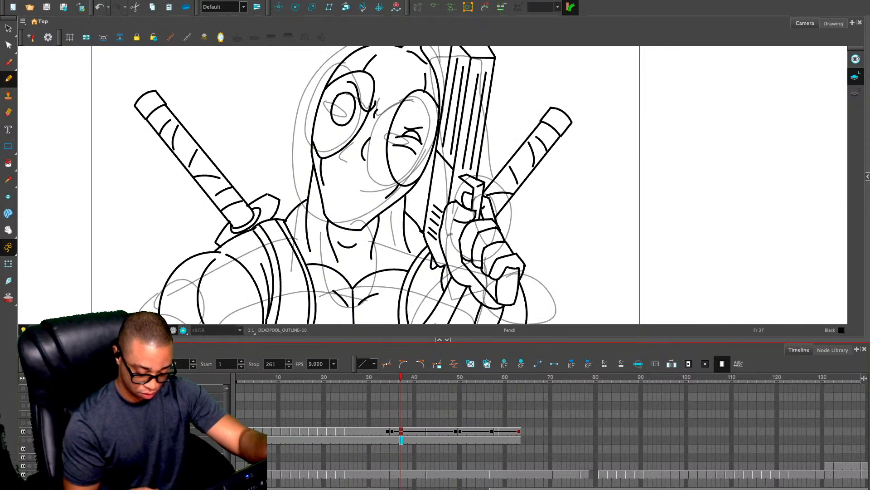
Extend the close-up surprised face drawing with the exclamation mark by seven frames from frame 48 of the outline layer
{"action": "key", "text": "period"}
{"action": "key", "text": "period"}
{"action": "key", "text": "period"}
{"action": "key", "text": "period"}
{"action": "key", "text": "period"}
{"action": "key", "text": "period"}
{"action": "key", "text": "period"}
{"action": "key", "text": "period"}
{"action": "key", "text": "period"}
{"action": "key", "text": "period"}
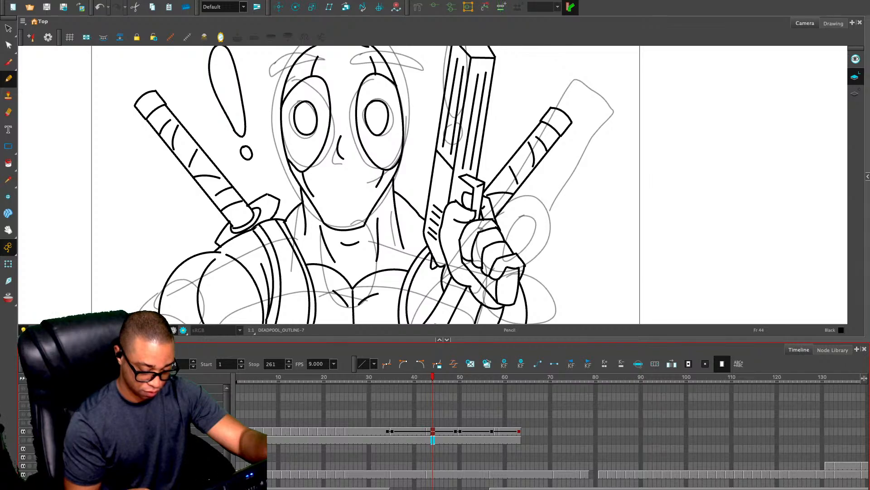
{"action": "key", "text": "period"}
{"action": "key", "text": "plus"}
{"action": "key", "text": "plus"}
{"action": "key", "text": "plus"}
{"action": "key", "text": "plus"}
{"action": "key", "text": "plus"}
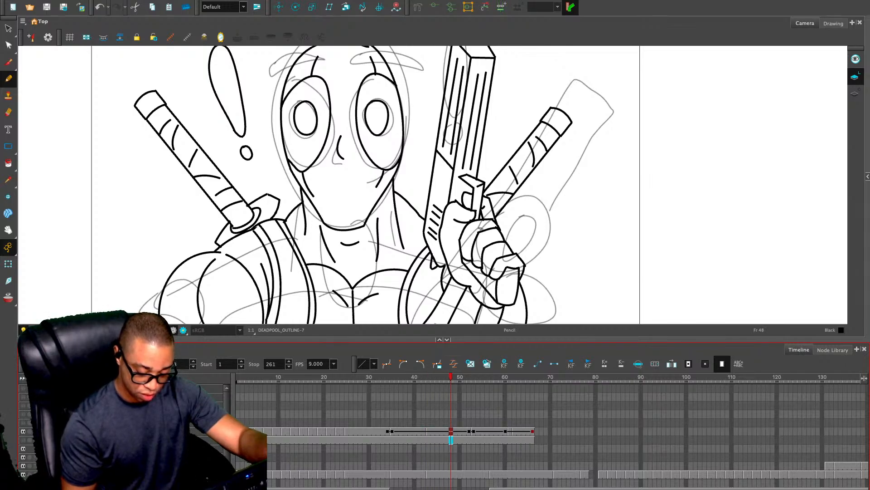
{"action": "key", "text": "plus"}
{"action": "key", "text": "plus"}
Extend the surprised standing pose at frame 61 of the outline layer by six frames
{"action": "key", "text": "period"}
{"action": "key", "text": "period"}
{"action": "key", "text": "period"}
{"action": "key", "text": "period"}
{"action": "key", "text": "period"}
{"action": "key", "text": "period"}
{"action": "key", "text": "period"}
{"action": "key", "text": "period"}
{"action": "key", "text": "period"}
{"action": "key", "text": "period"}
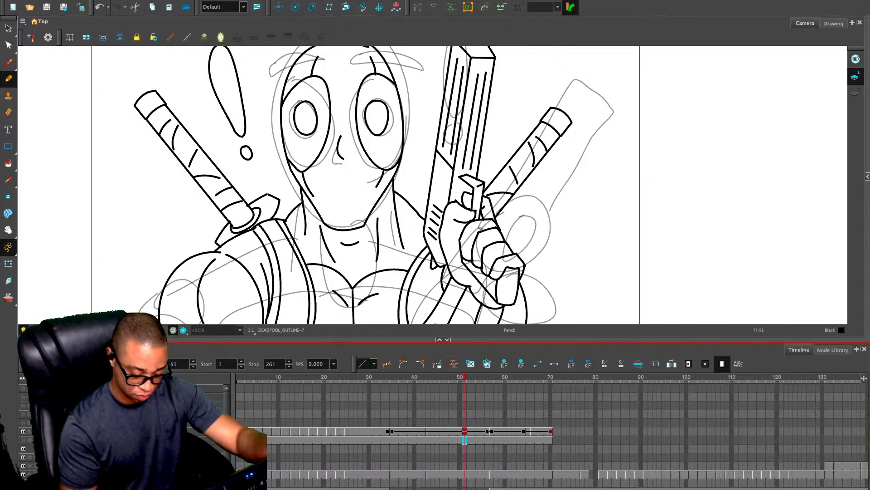
{"action": "key", "text": "period"}
{"action": "key", "text": "period"}
{"action": "key", "text": "period"}
{"action": "key", "text": "plus"}
{"action": "key", "text": "plus"}
{"action": "key", "text": "plus"}
{"action": "key", "text": "plus"}
{"action": "key", "text": "plus"}
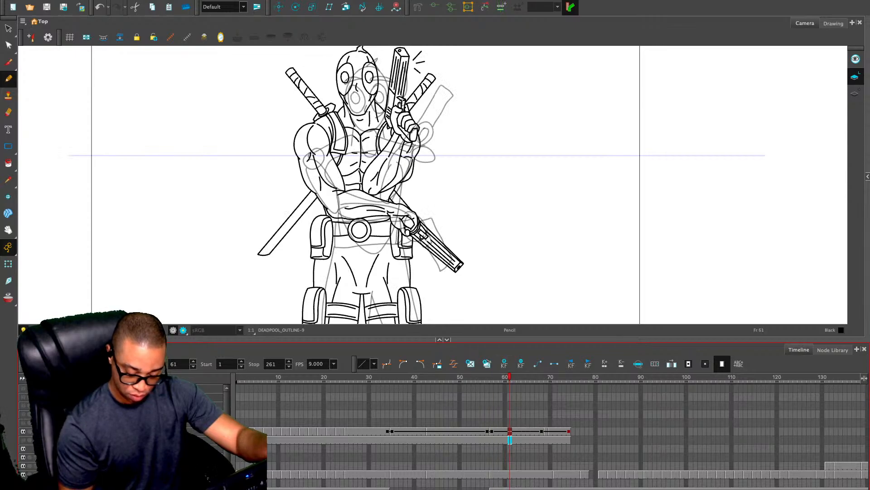
{"action": "key", "text": "plus"}
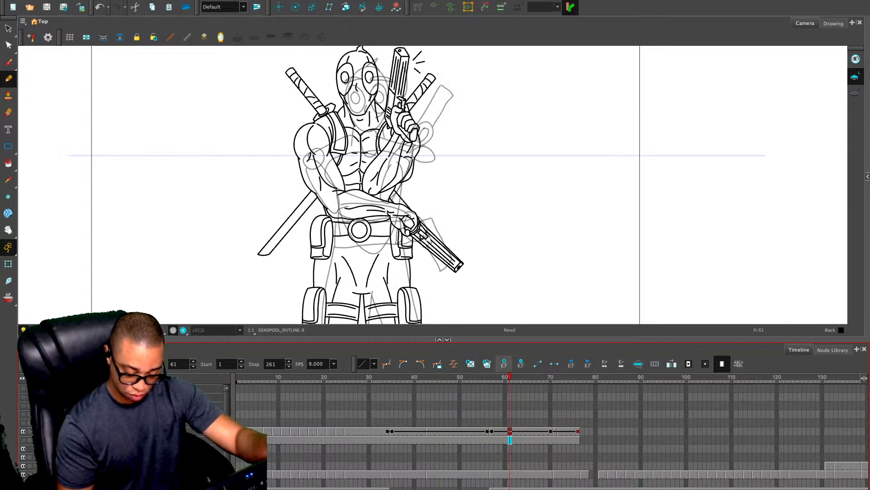
Extend the raised-leg drawing at frame 71 by one frame and shorten the one at frame 74 by one frame
{"action": "key", "text": "period"}
{"action": "key", "text": "period"}
{"action": "key", "text": "period"}
{"action": "key", "text": "period"}
{"action": "key", "text": "period"}
{"action": "key", "text": "period"}
{"action": "key", "text": "period"}
{"action": "key", "text": "period"}
{"action": "key", "text": "period"}
{"action": "key", "text": "period"}
{"action": "key", "text": "plus"}
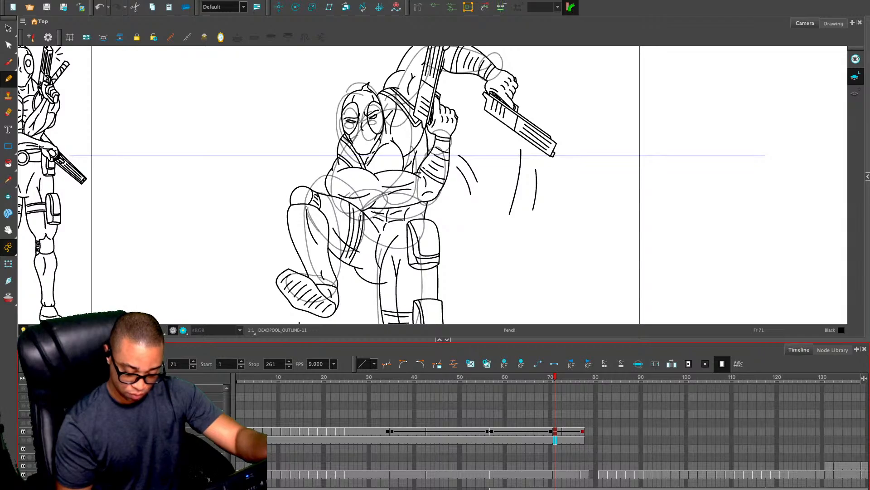
{"action": "key", "text": "period"}
{"action": "key", "text": "period"}
{"action": "key", "text": "period"}
{"action": "key", "text": "plus"}
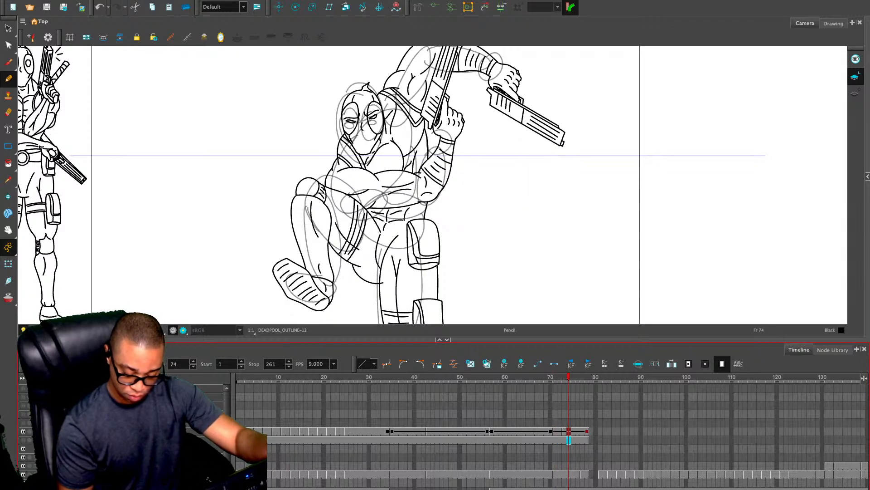
{"action": "key", "text": "minus"}
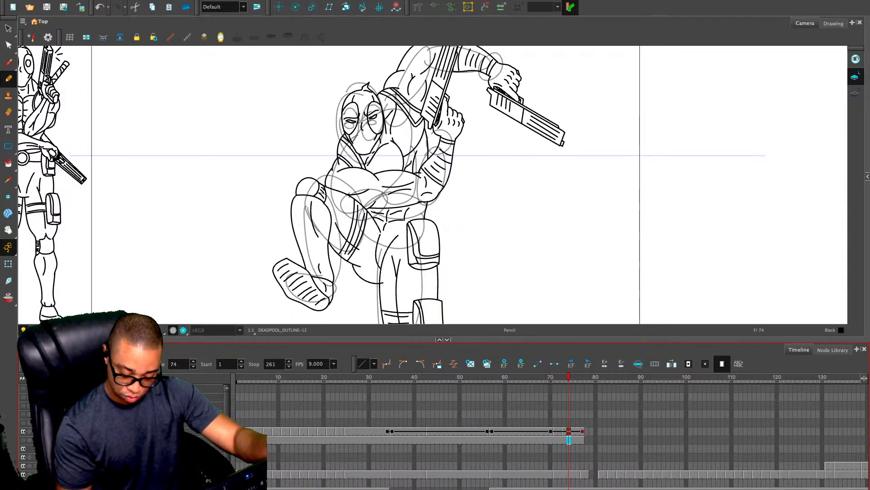
{"action": "key", "text": "minus"}
Check the rough WOLVERINE_MATIC sketch at frame 77 and magnify it at the empty frame 78 of the DEADPOOL_OUTLINE layer
{"action": "left_click", "coordinate": [583, 474]}
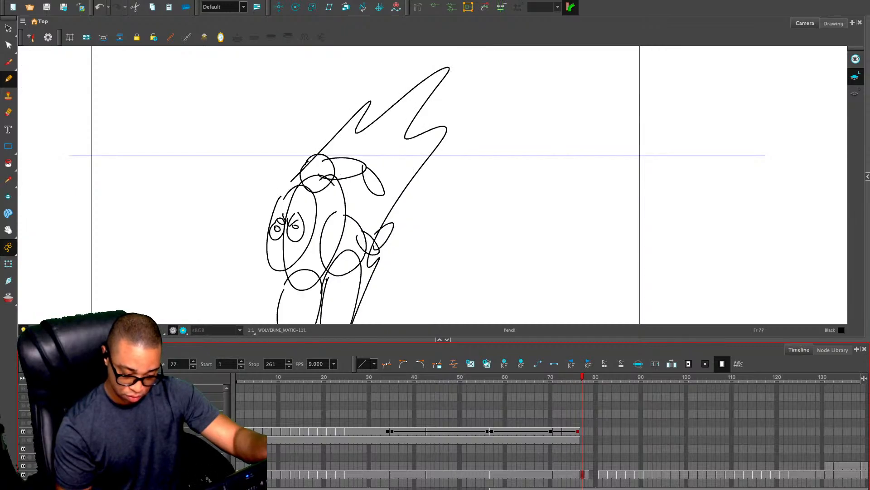
{"action": "left_click", "coordinate": [578, 431]}
{"action": "key", "text": "period"}
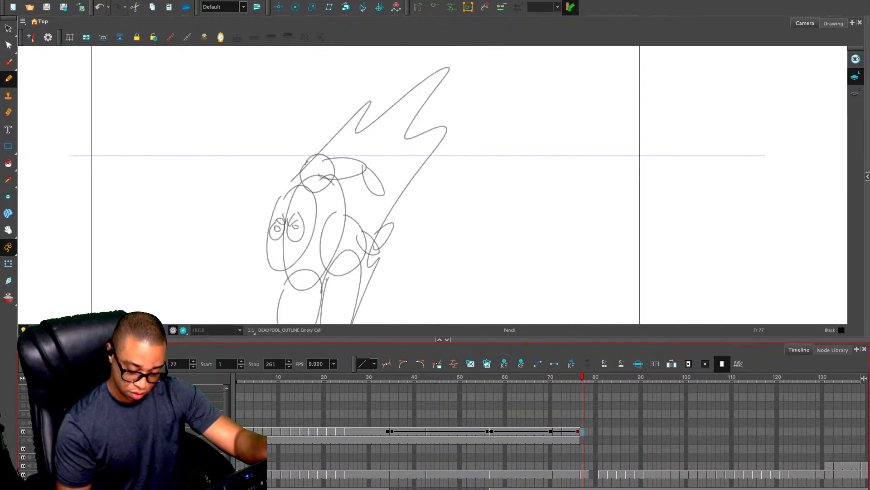
{"action": "key", "text": "period"}
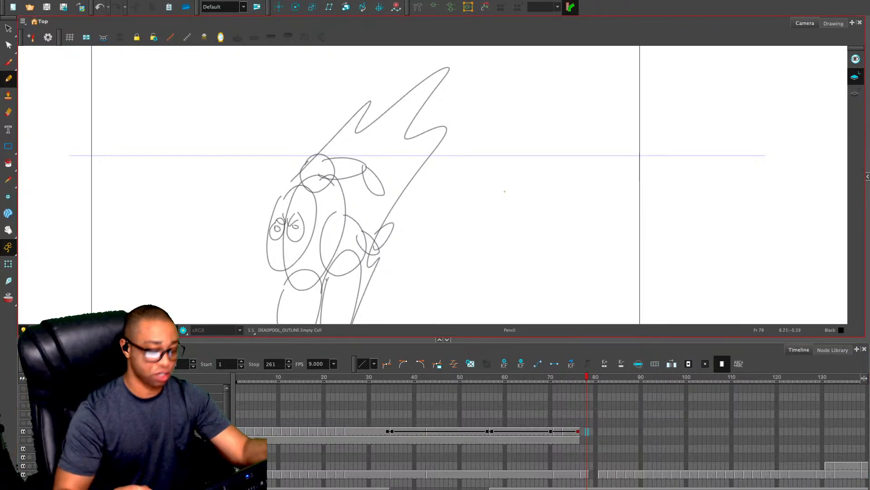
{"action": "key", "text": "2"}
{"action": "key", "text": "2"}
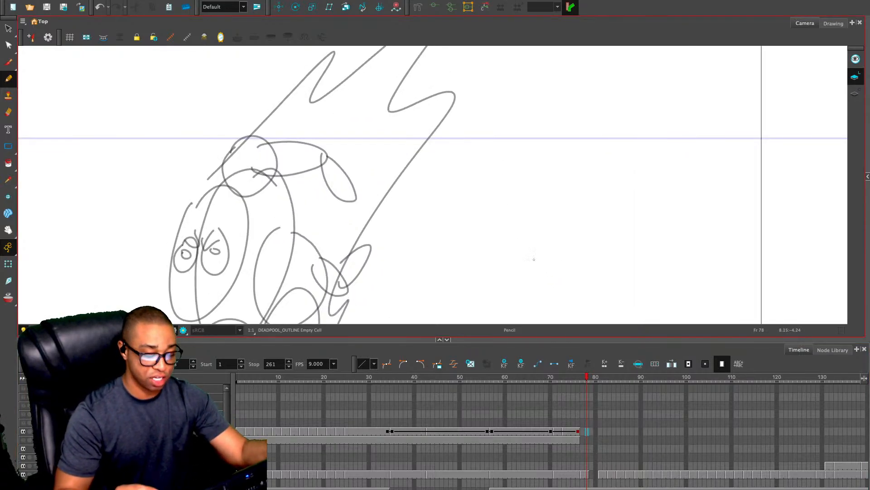
Maximise the canvas view and toggle the onion skin over the rough crouching sketch
{"action": "key", "text": "grave"}
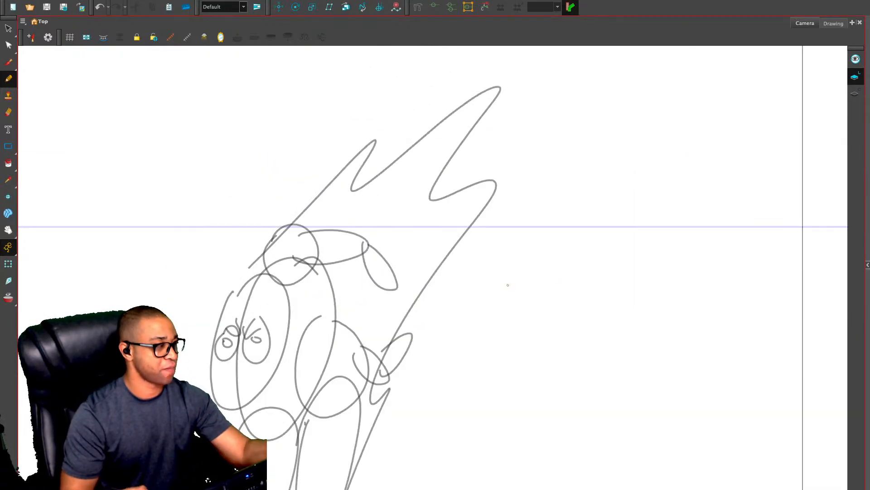
{"action": "key", "text": "alt+o"}
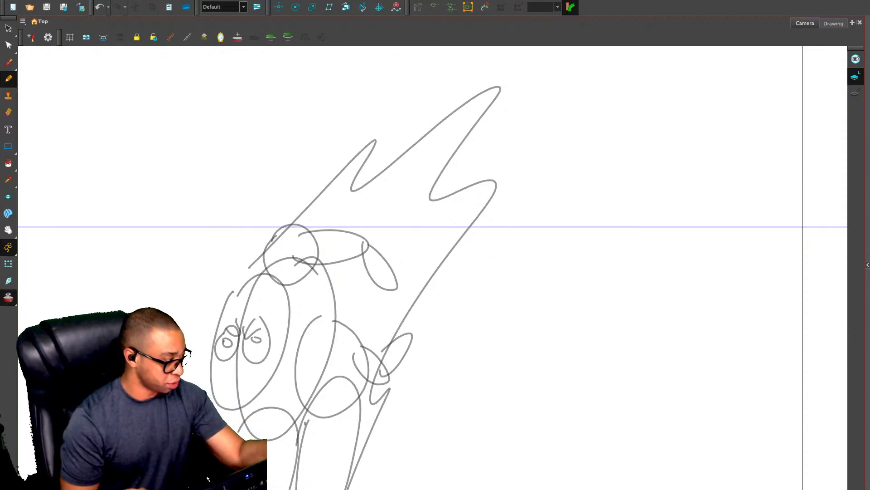
{"action": "key", "text": "alt+o"}
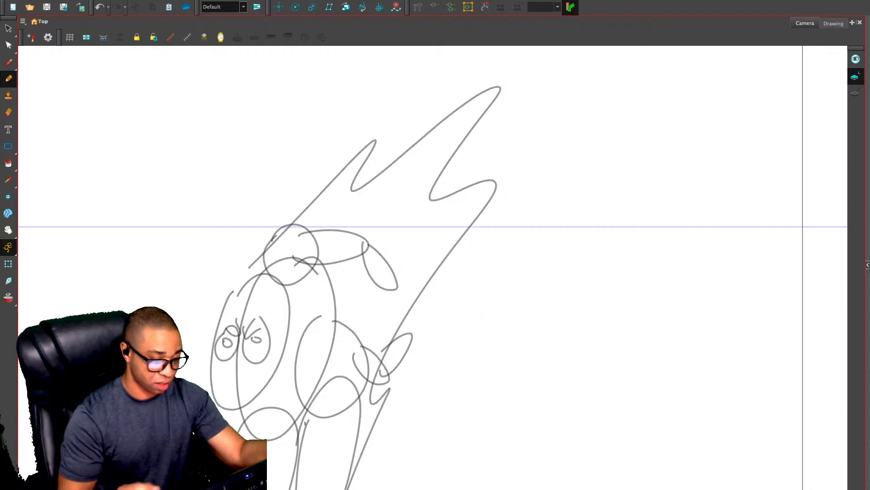
{"action": "key", "text": "alt+o"}
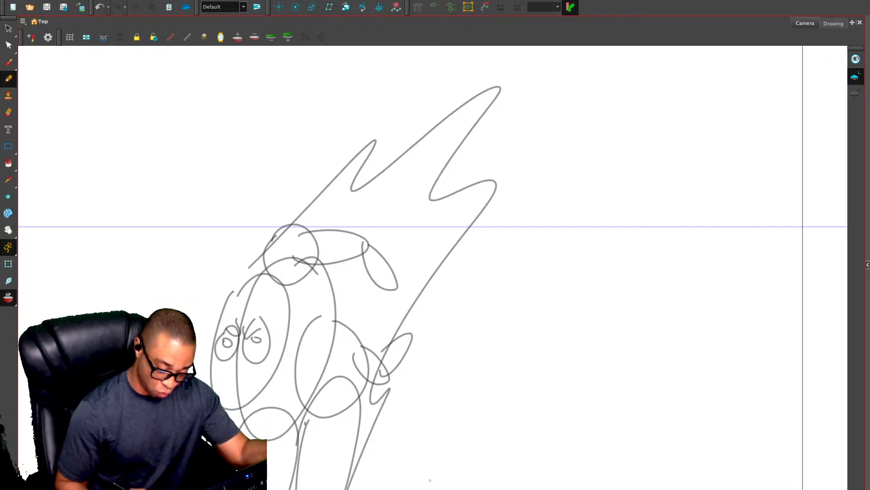
{"action": "left_click", "coordinate": [443, 489]}
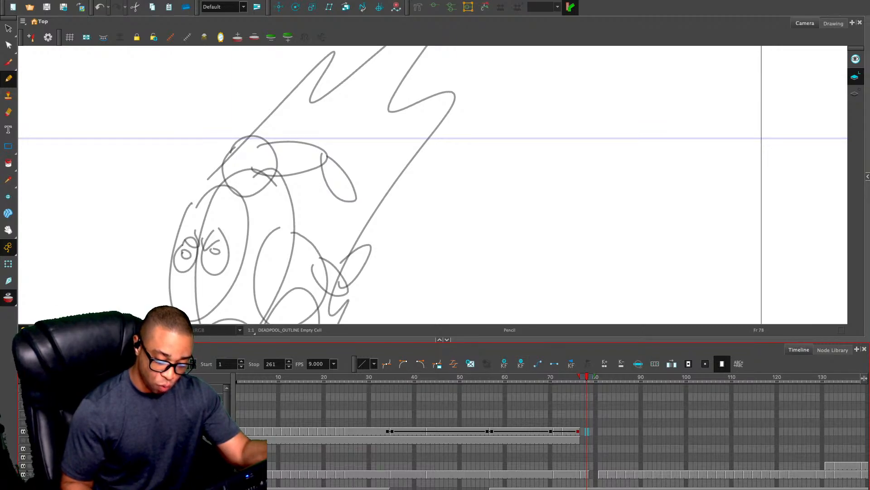
Enlarge the canvas area and fit the whole crouching sketch and camera frame in view
{"action": "left_click_drag", "start_coordinate": [508, 339], "coordinate": [513, 392]}
{"action": "key", "text": "1"}
{"action": "key", "text": "1"}
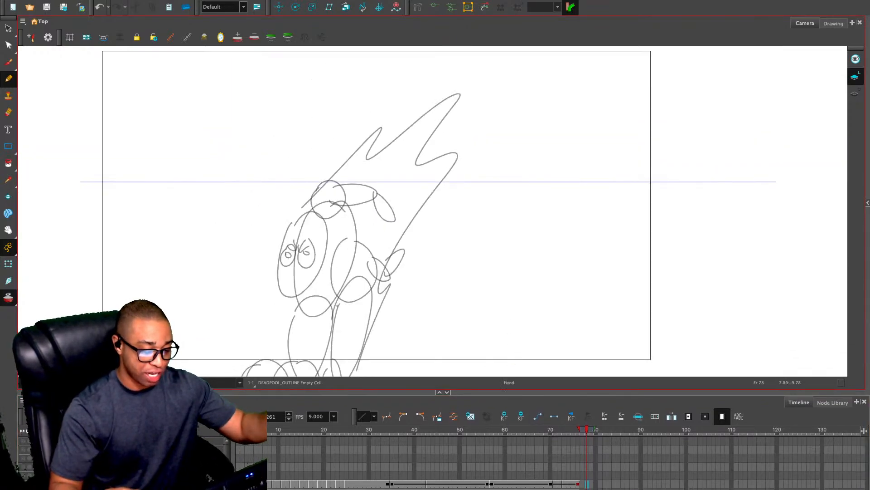
{"action": "left_click_drag", "start_coordinate": [518, 310], "coordinate": [571, 274]}
{"action": "key", "text": "1"}
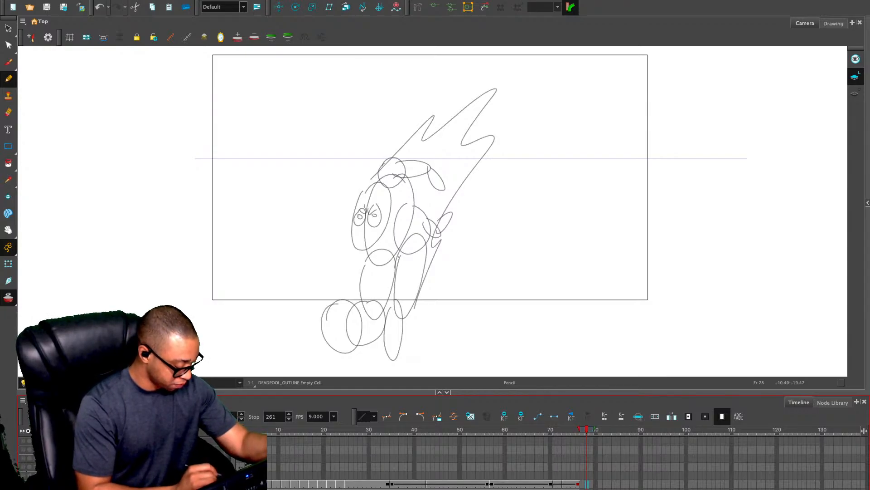
Turn off the onion skin and the light table, and switch to the Select tool
{"action": "key", "text": "alt+o"}
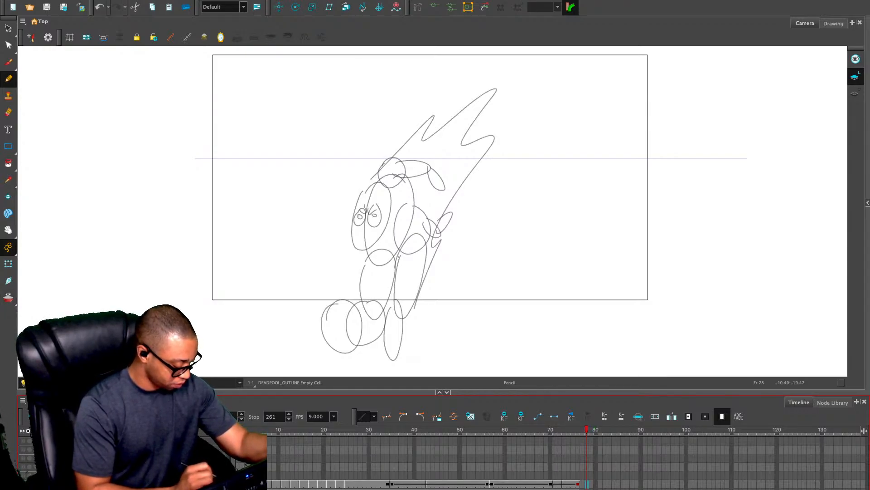
{"action": "key", "text": "period"}
{"action": "key", "text": "comma"}
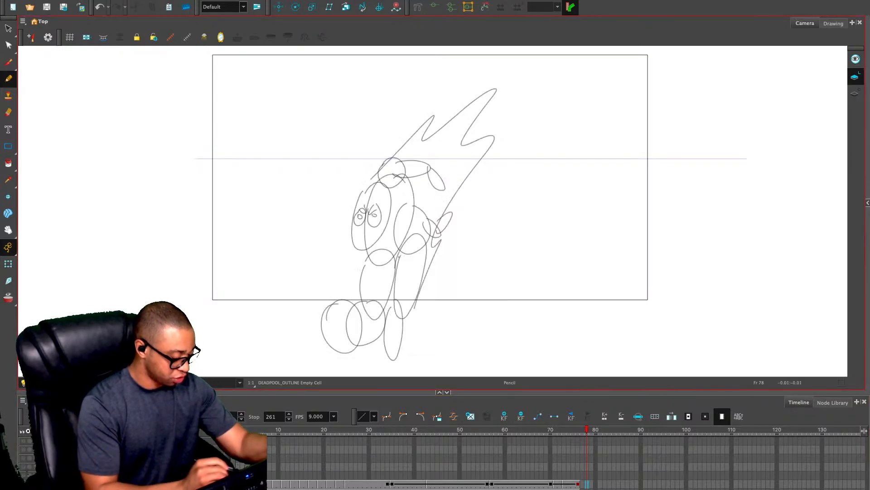
{"action": "key", "text": "shift+l"}
{"action": "key", "text": "alt+s"}
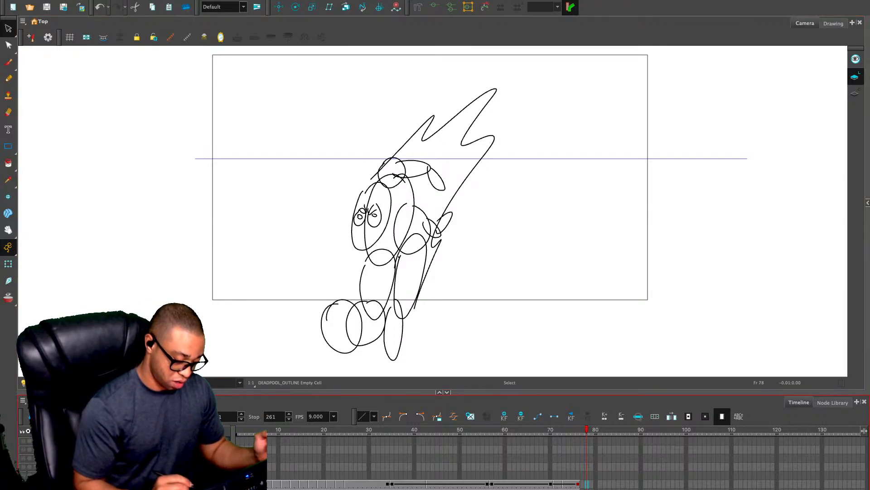
Enlarge the timeline to reveal the exposures of all layers and recentre the standing rough sketch on the canvas
{"action": "left_click_drag", "start_coordinate": [443, 392], "coordinate": [443, 345]}
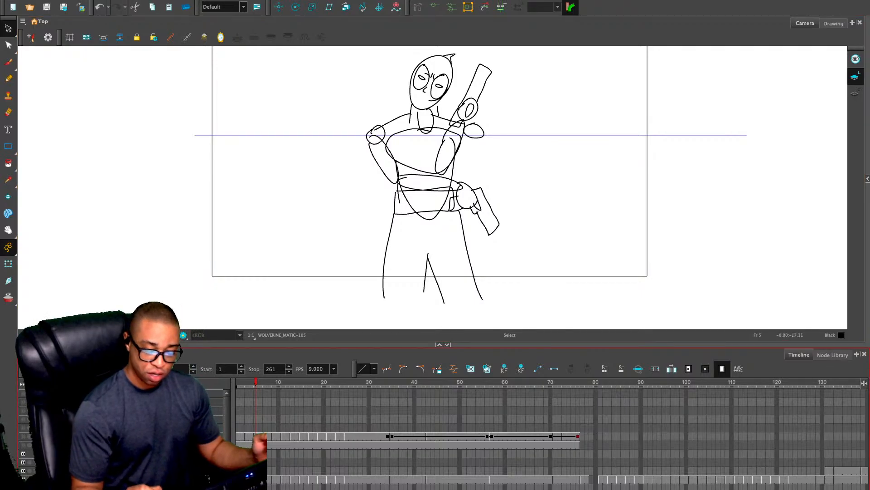
{"action": "mouse_move", "coordinate": [444, 345]}
{"action": "left_mouse_down"}
{"action": "mouse_move", "coordinate": [443, 400]}
{"action": "mouse_move", "coordinate": [444, 249]}
{"action": "left_mouse_up"}
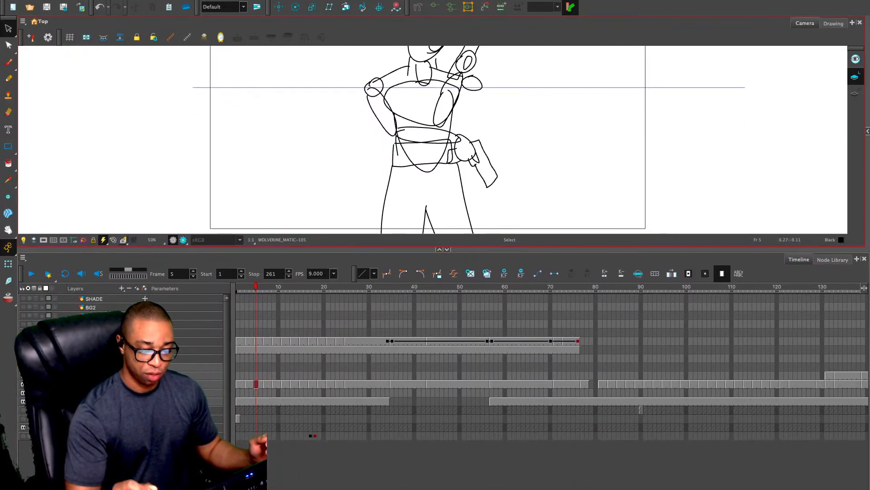
{"action": "left_click_drag", "start_coordinate": [599, 207], "coordinate": [608, 245]}
{"action": "left_click_drag", "start_coordinate": [443, 249], "coordinate": [444, 282]}
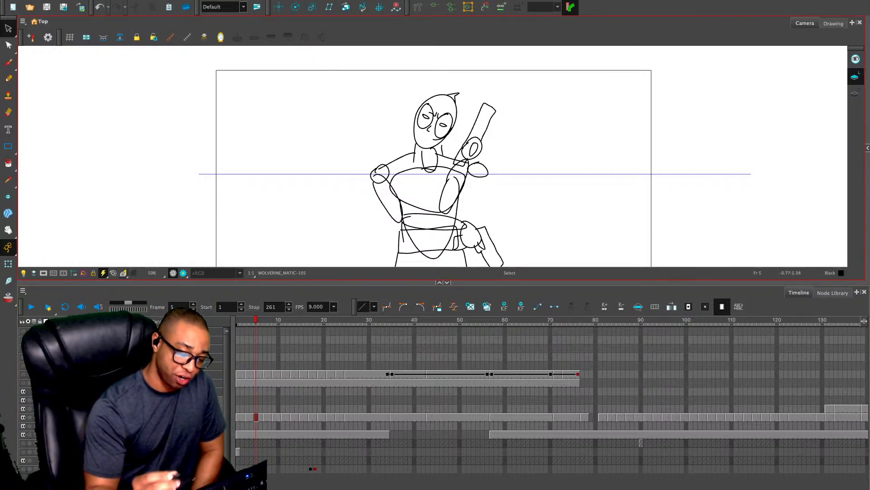
Select frame 1 of the SHADE layer and magnify the frames around it
{"action": "left_click", "coordinate": [238, 374]}
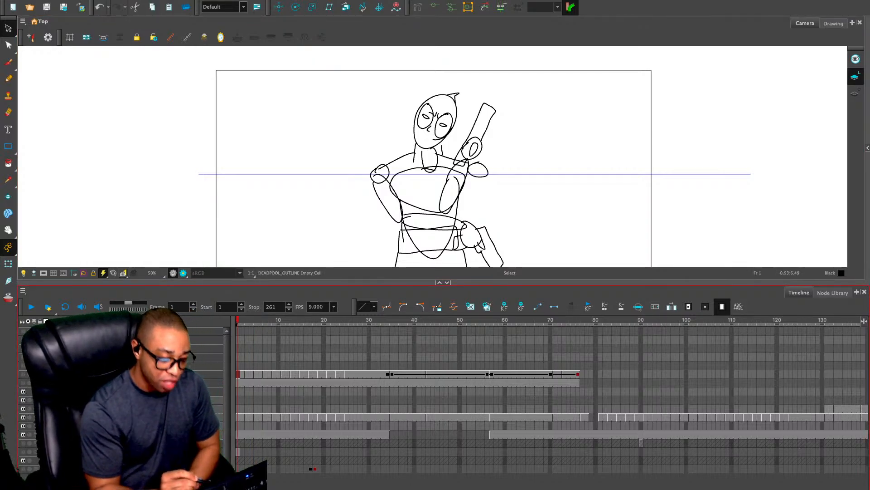
{"action": "left_click", "coordinate": [238, 331]}
{"action": "key", "text": "2"}
{"action": "key", "text": "2"}
{"action": "key", "text": "2"}
{"action": "key", "text": "2"}
{"action": "key", "text": "2"}
{"action": "key", "text": "2"}
{"action": "key", "text": "2"}
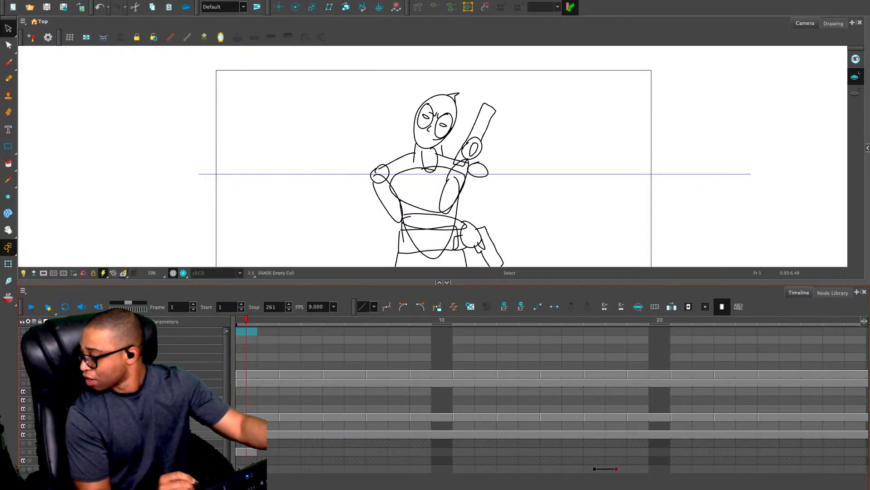
Flip between frames 1 and 3 to check the change in the rough gun-tapping sketch
{"action": "key", "text": "period"}
{"action": "key", "text": "period"}
{"action": "key", "text": "period"}
{"action": "key", "text": "period"}
{"action": "key", "text": "period"}
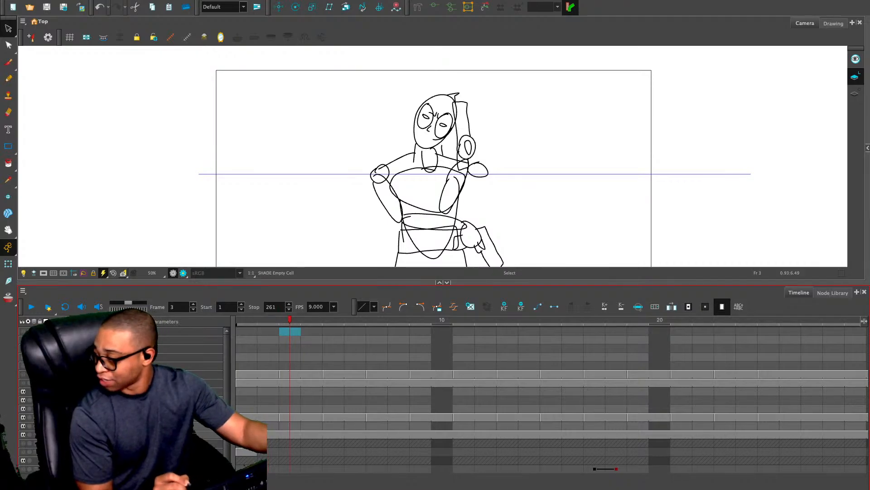
{"action": "key", "text": "comma"}
{"action": "key", "text": "comma"}
{"action": "key", "text": "comma"}
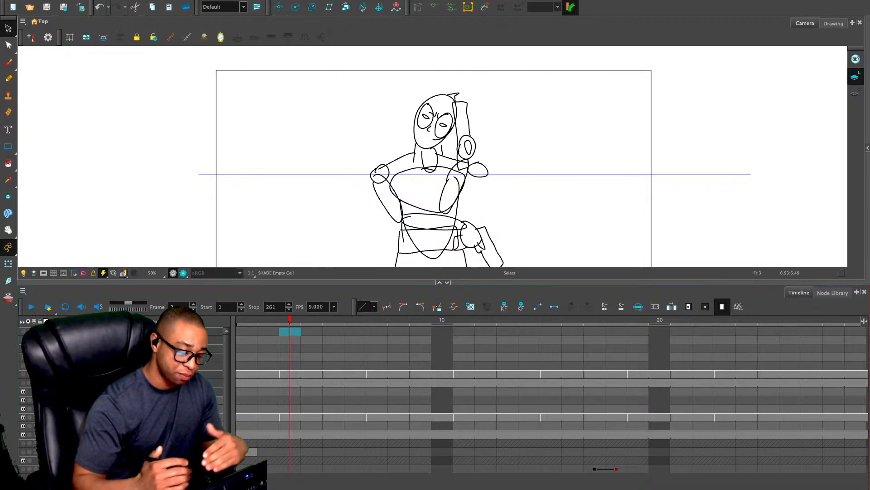
Clear the frame selection and select the empty cell at frame 2 of the SHADE layer
{"action": "key", "text": "Escape"}
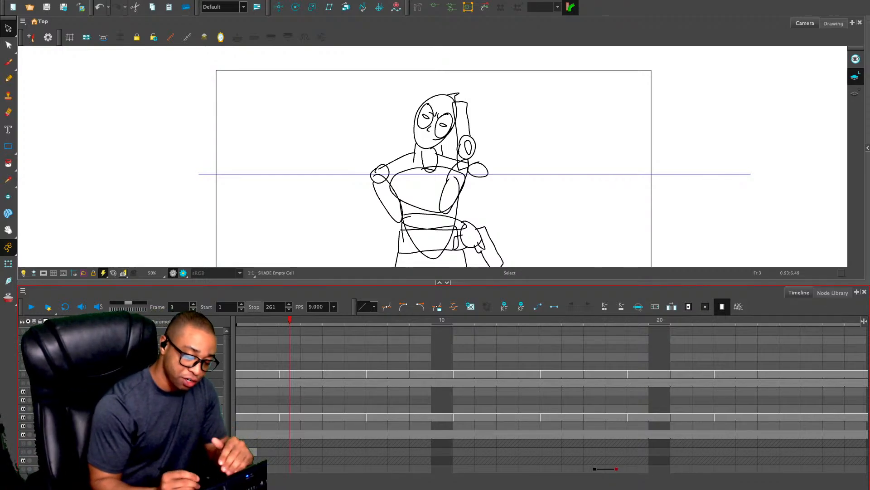
{"action": "left_click", "coordinate": [246, 331]}
{"action": "left_click", "coordinate": [268, 330]}
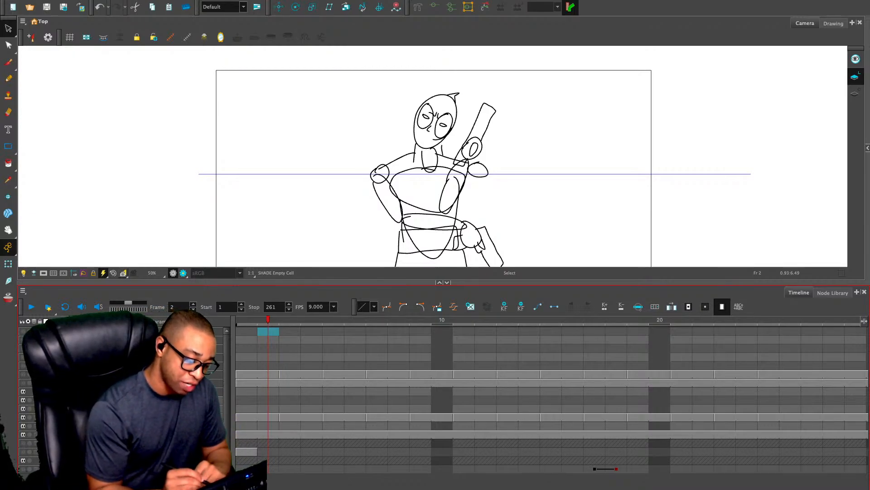
Add a new drawing layer with frame 2 current and hide all the other layers
{"action": "key", "text": "comma"}
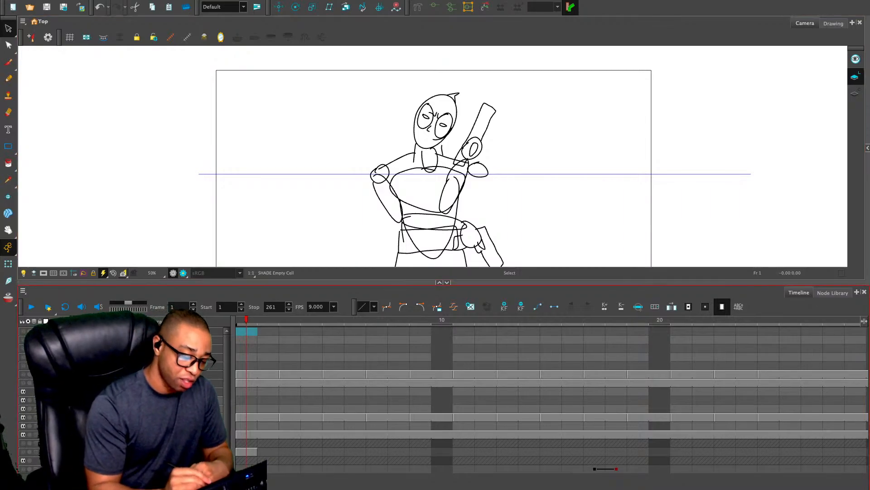
{"action": "key", "text": "period"}
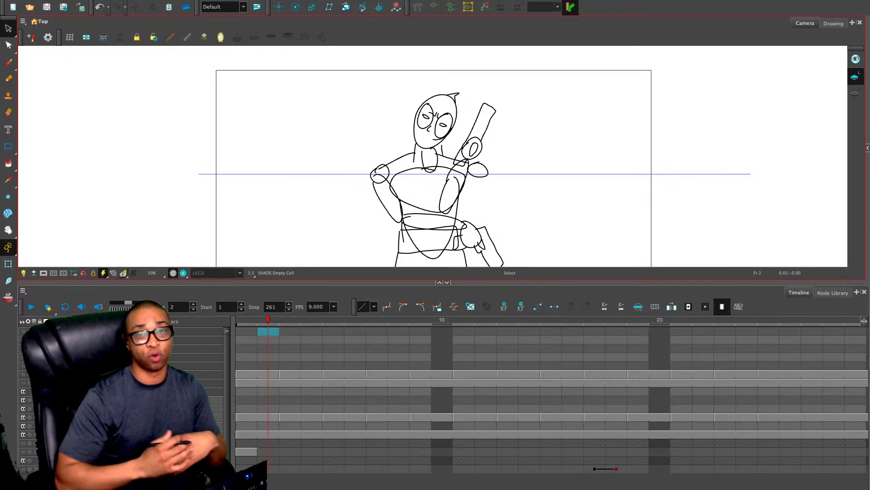
{"action": "left_click", "coordinate": [268, 331]}
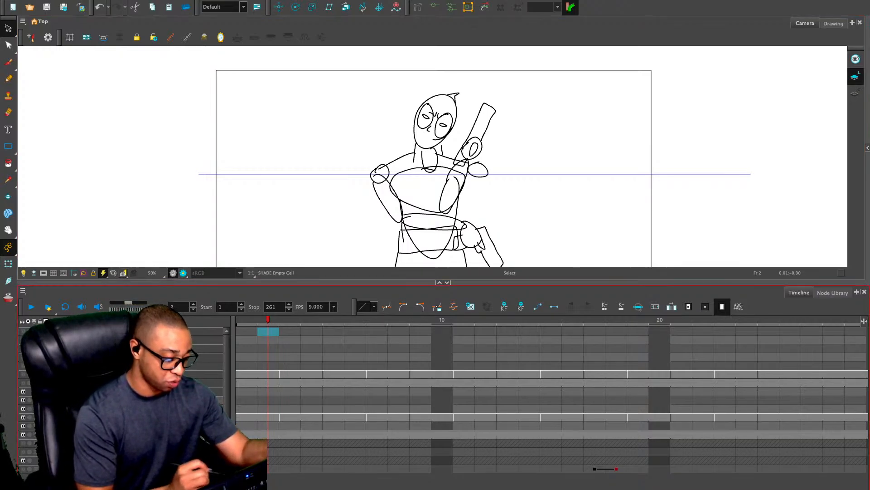
{"action": "key", "text": "ctrl+r"}
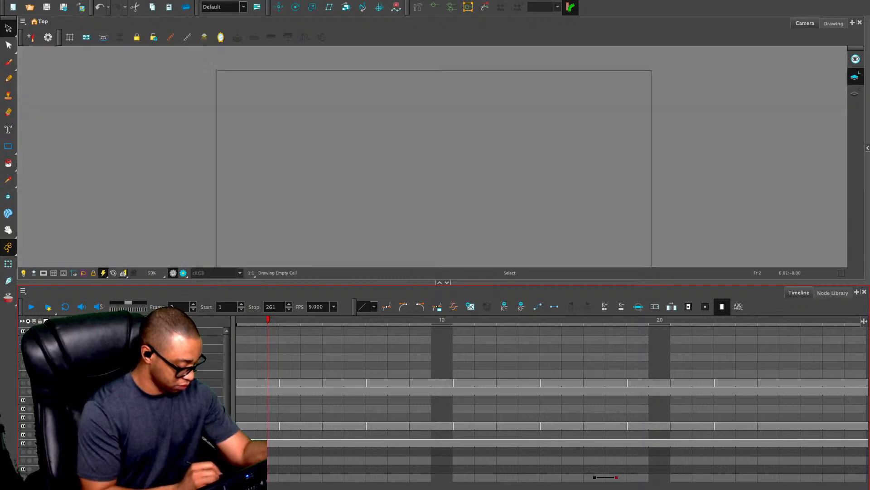
{"action": "left_click", "coordinate": [30, 468]}
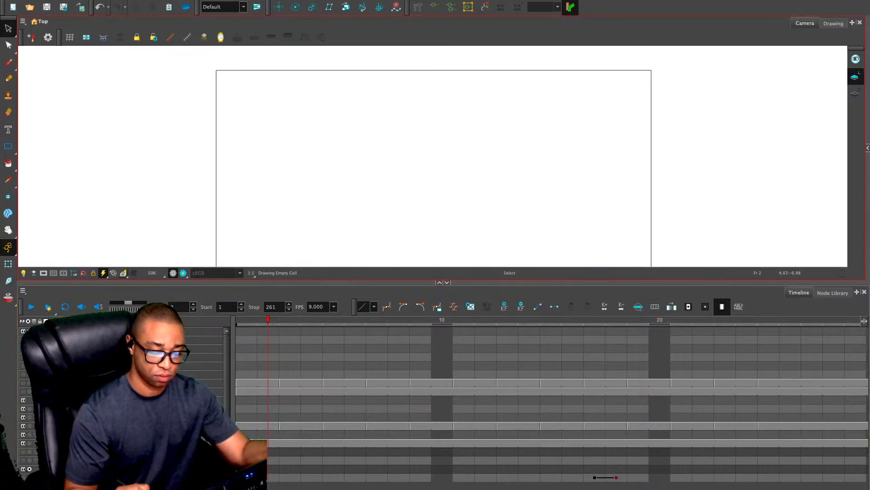
Enlarge the canvas area, reveal the tool properties and set the Pencil tool to the NOT SMOOTH preset
{"action": "left_click_drag", "start_coordinate": [489, 282], "coordinate": [489, 425]}
{"action": "key", "text": "alt+/"}
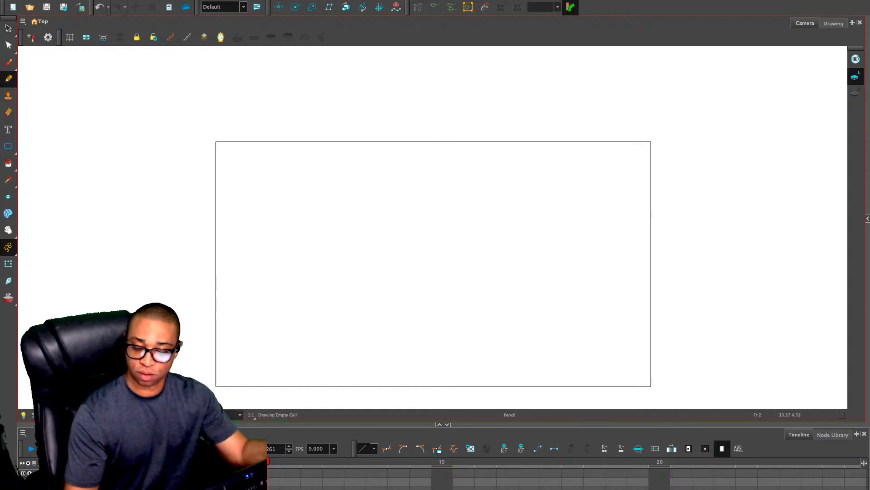
{"action": "left_click", "coordinate": [867, 219]}
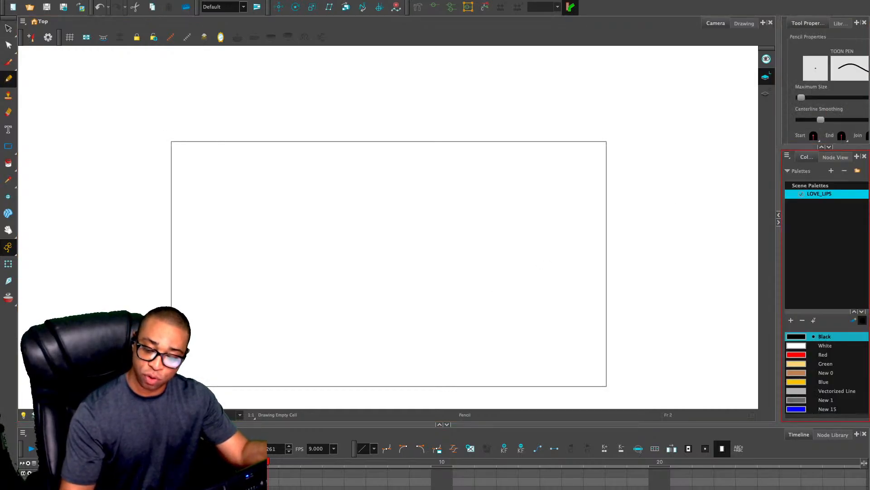
{"action": "left_click_drag", "start_coordinate": [825, 148], "coordinate": [825, 246]}
{"action": "left_click", "coordinate": [819, 184]}
{"action": "key", "text": "2"}
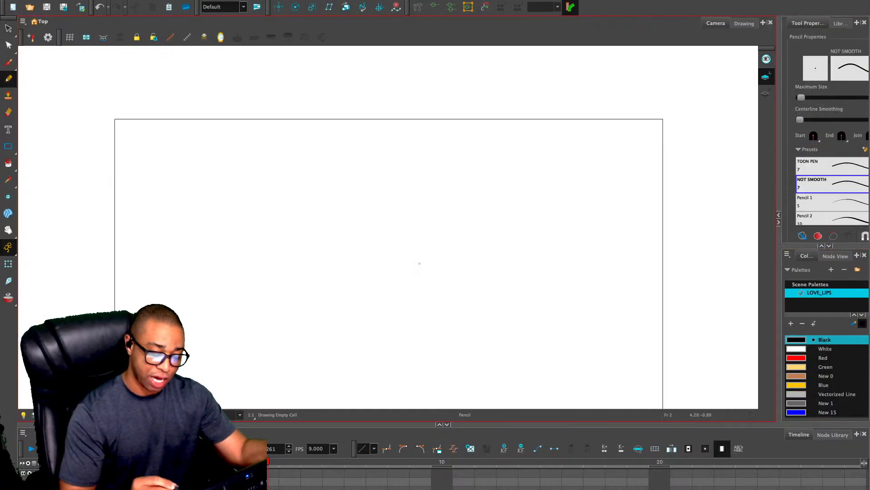
Draw a small test circle on frame 2 of the new layer, in the upper middle of the camera frame
{"action": "key", "text": "space"}
{"action": "left_click_drag", "start_coordinate": [469, 251], "coordinate": [502, 209]}
{"action": "left_click_drag", "start_coordinate": [370, 165], "coordinate": [358, 175]}
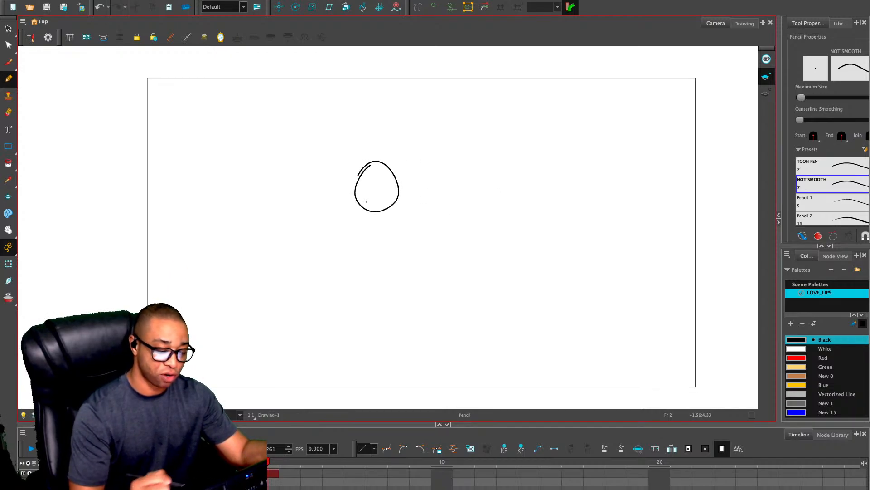
Turn on onion skin and draw circles on frames 3 and 4, each slightly to the right of the previous one
{"action": "key", "text": "."}
{"action": "key", "text": "."}
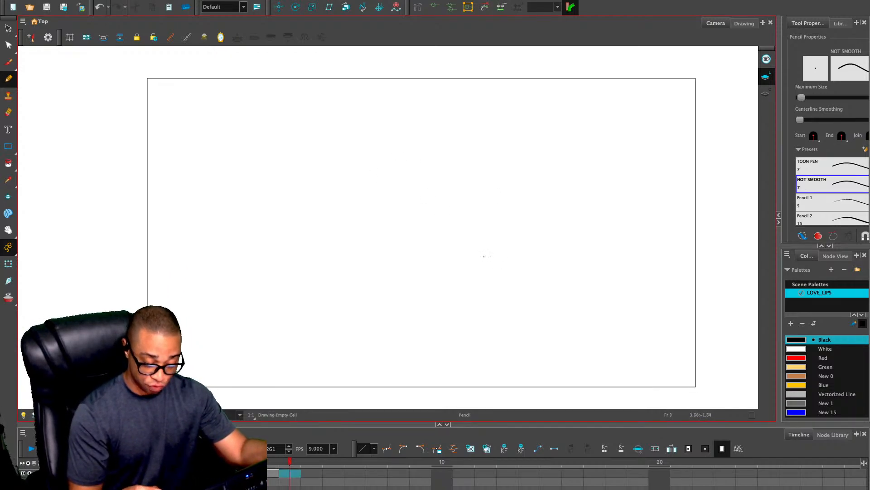
{"action": "key", "text": "alt+s"}
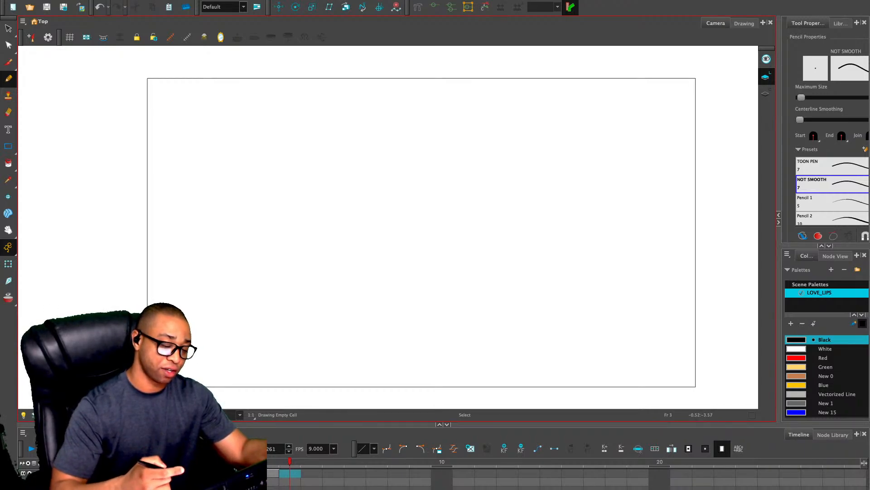
{"action": "key", "text": "alt+o"}
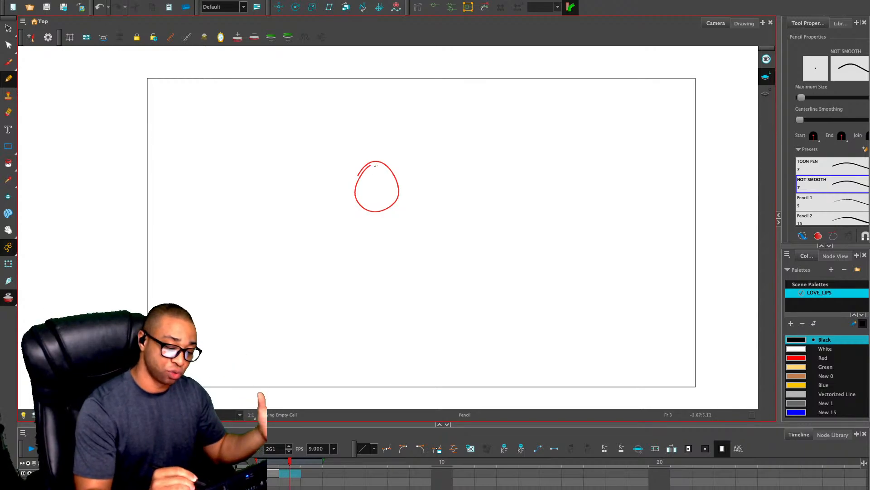
{"action": "mouse_move", "coordinate": [377, 164]}
{"action": "left_mouse_down"}
{"action": "mouse_move", "coordinate": [400, 167]}
{"action": "mouse_move", "coordinate": [404, 207]}
{"action": "mouse_move", "coordinate": [375, 207]}
{"action": "mouse_move", "coordinate": [385, 160]}
{"action": "left_mouse_up"}
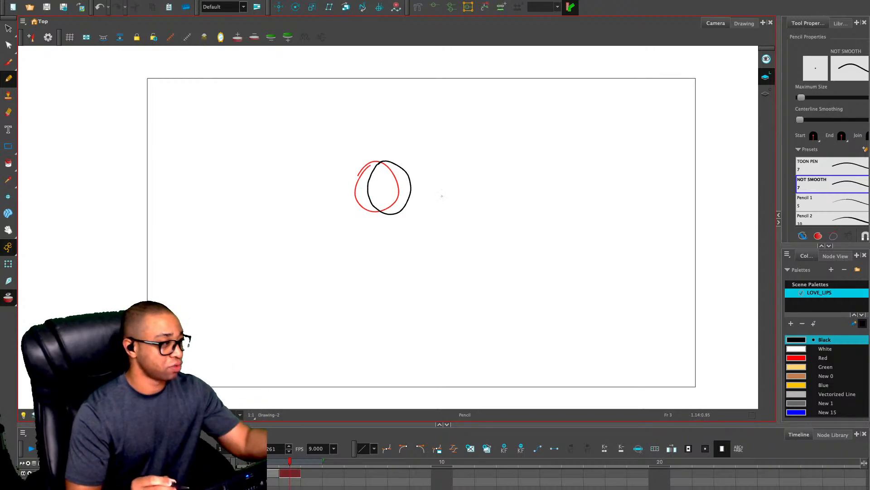
{"action": "key", "text": "period"}
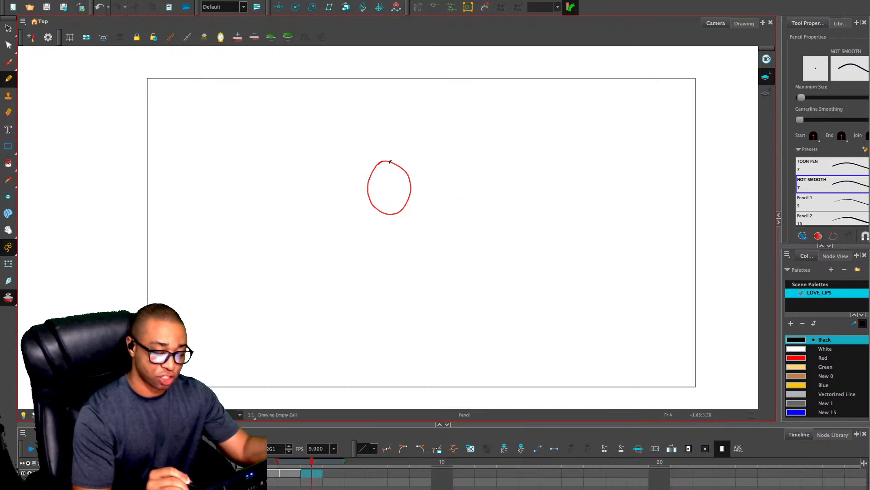
{"action": "mouse_move", "coordinate": [391, 161]}
{"action": "left_mouse_down"}
{"action": "mouse_move", "coordinate": [409, 206]}
{"action": "mouse_move", "coordinate": [385, 205]}
{"action": "mouse_move", "coordinate": [389, 161]}
{"action": "left_mouse_up"}
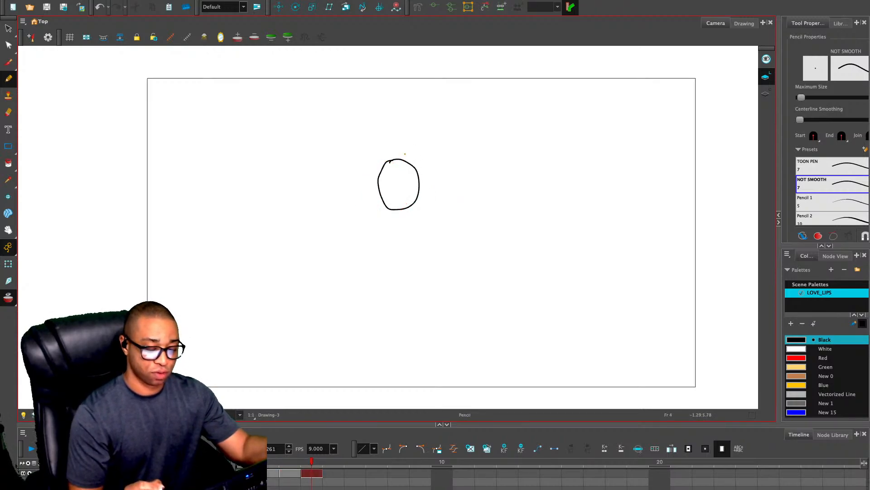
Flip back and forth through the circle drawings on frames 2 to 4 to examine their movement
{"action": "key", "text": "comma"}
{"action": "key", "text": "comma"}
{"action": "key", "text": "period"}
{"action": "key", "text": "period"}
{"action": "key", "text": "comma"}
{"action": "key", "text": "comma"}
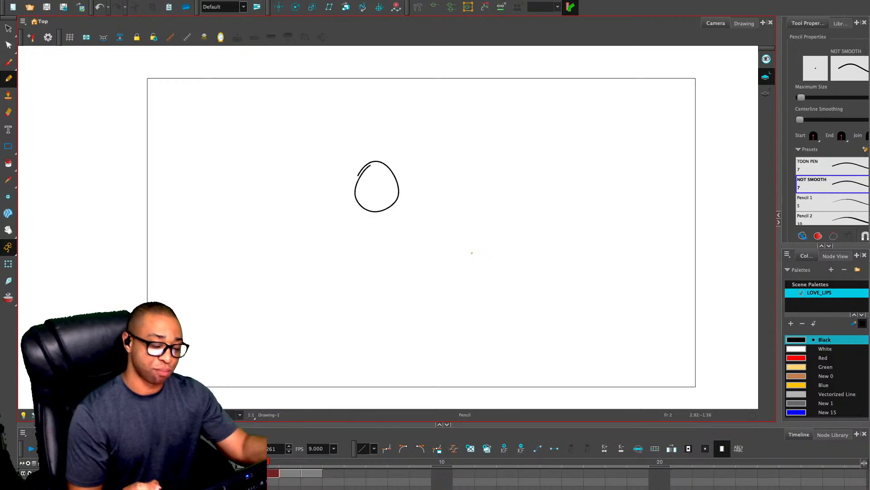
{"action": "key", "text": "period"}
{"action": "key", "text": "period"}
{"action": "key", "text": "comma"}
{"action": "key", "text": "comma"}
{"action": "key", "text": "comma"}
{"action": "key", "text": "period"}
{"action": "key", "text": "period"}
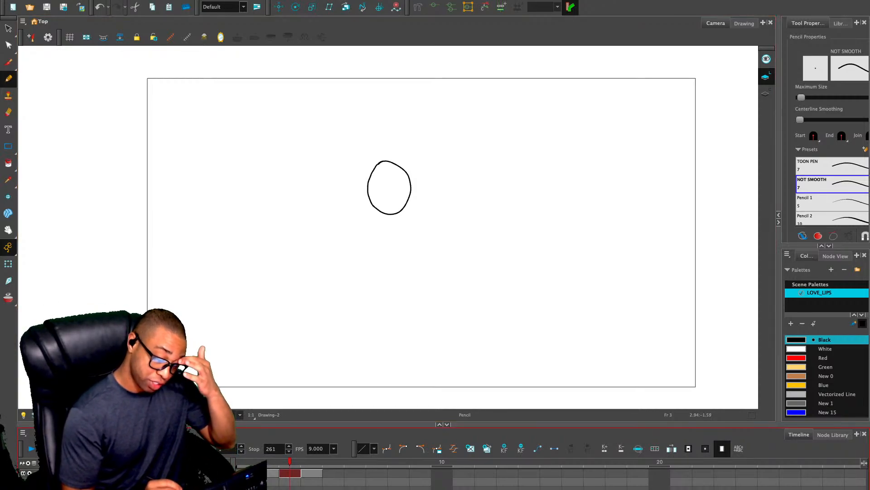
{"action": "key", "text": "comma"}
{"action": "key", "text": "period"}
{"action": "key", "text": "period"}
{"action": "key", "text": "comma"}
{"action": "key", "text": "comma"}
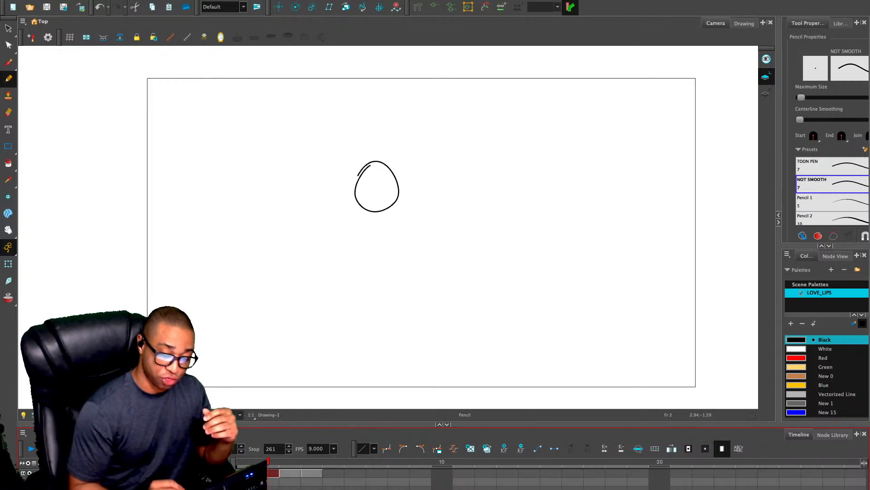
{"action": "key", "text": "period"}
{"action": "key", "text": "period"}
{"action": "key", "text": "comma"}
{"action": "key", "text": "comma"}
{"action": "key", "text": "period"}
{"action": "key", "text": "period"}
{"action": "key", "text": "comma"}
{"action": "key", "text": "comma"}
{"action": "key", "text": "period"}
{"action": "key", "text": "period"}
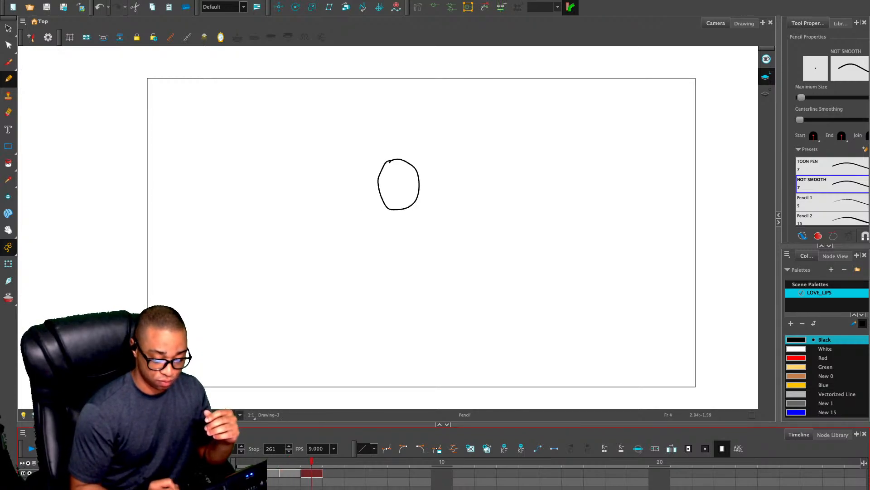
{"action": "key", "text": "comma"}
{"action": "key", "text": "comma"}
{"action": "key", "text": "period"}
{"action": "key", "text": "period"}
{"action": "key", "text": "comma"}
{"action": "key", "text": "comma"}
{"action": "key", "text": "period"}
{"action": "key", "text": "period"}
{"action": "key", "text": "comma"}
{"action": "key", "text": "comma"}
{"action": "key", "text": "period"}
{"action": "key", "text": "period"}
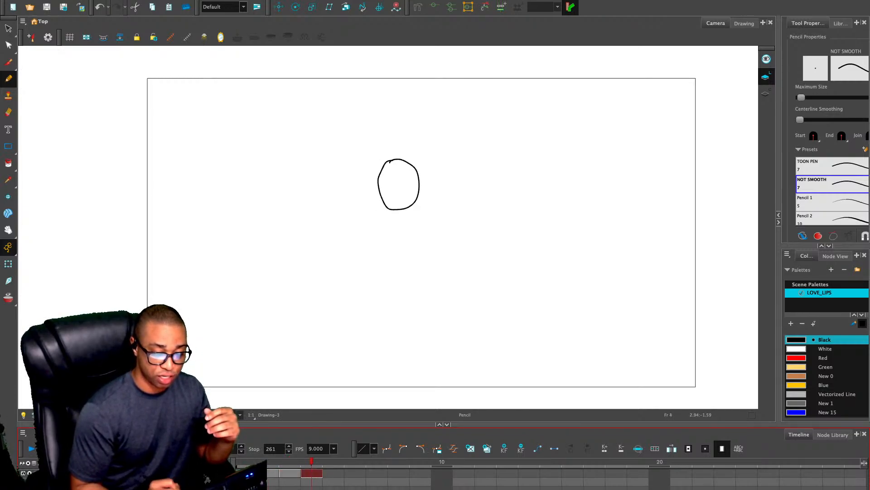
{"action": "key", "text": "comma"}
{"action": "key", "text": "comma"}
{"action": "key", "text": "period"}
{"action": "key", "text": "period"}
{"action": "key", "text": "comma"}
{"action": "key", "text": "comma"}
{"action": "key", "text": "period"}
{"action": "key", "text": "period"}
{"action": "key", "text": "comma"}
{"action": "key", "text": "comma"}
{"action": "key", "text": "period"}
{"action": "key", "text": "period"}
{"action": "key", "text": "comma"}
{"action": "key", "text": "comma"}
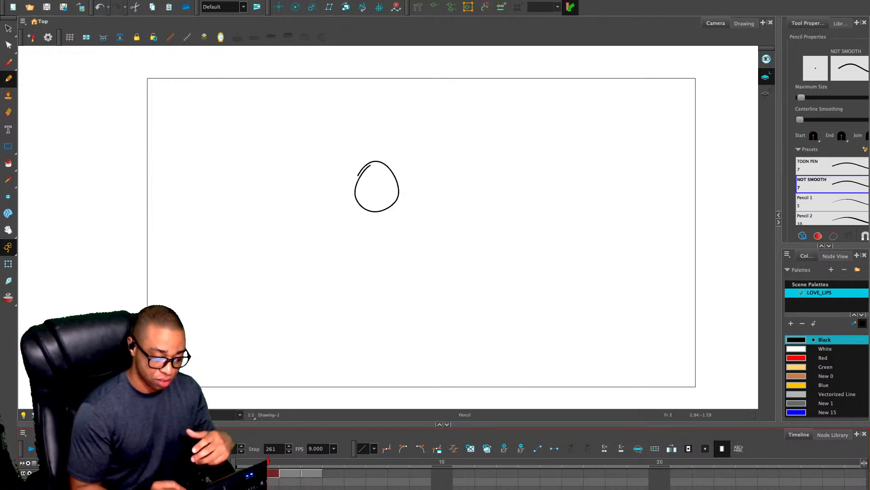
{"action": "key", "text": "period"}
{"action": "key", "text": "period"}
{"action": "key", "text": "comma"}
{"action": "key", "text": "period"}
{"action": "key", "text": "comma"}
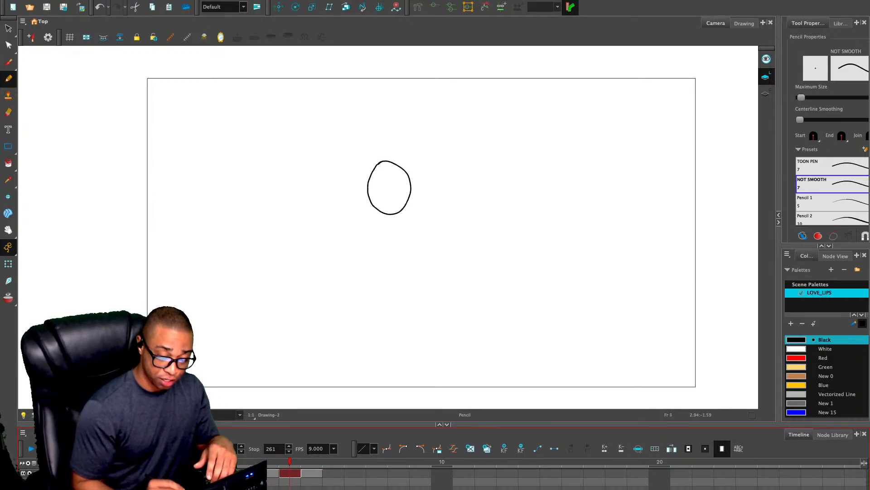
{"action": "key", "text": "comma"}
{"action": "key", "text": "period"}
{"action": "key", "text": "comma"}
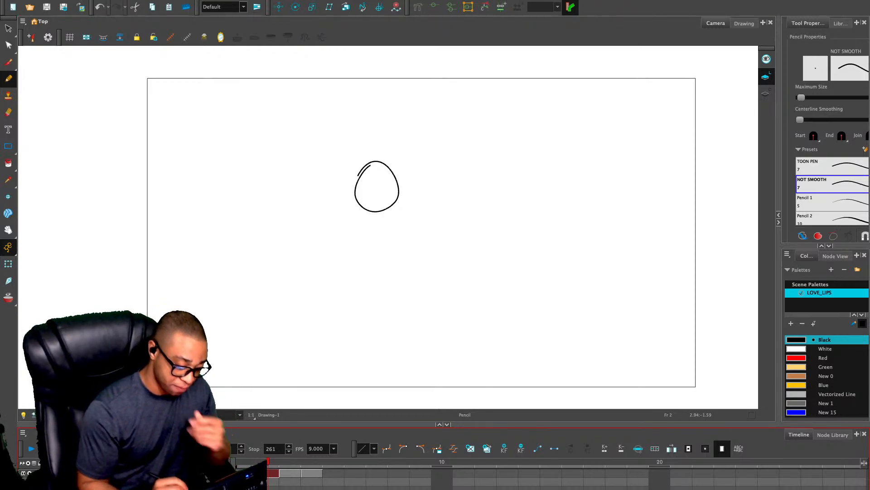
Delete the test layer with the circles and enlarge the timeline to show more layers
{"action": "key", "text": "Delete"}
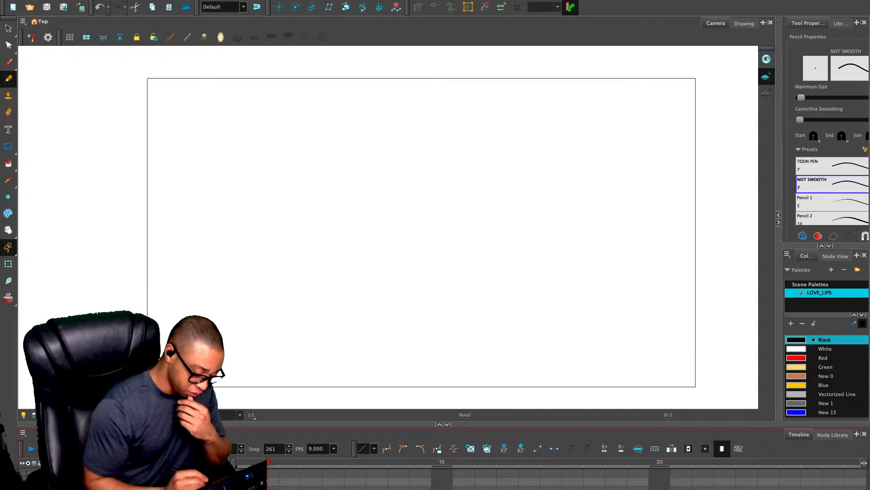
{"action": "left_click_drag", "start_coordinate": [443, 425], "coordinate": [444, 351]}
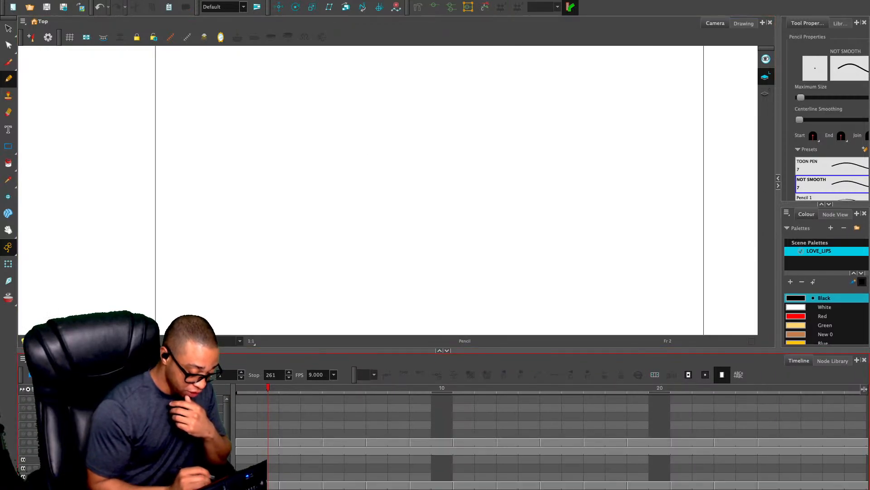
Select frame 1 of the DEADPOOL_OUTLINE layer and bring the rough sketch layers back into view
{"action": "left_click", "coordinate": [246, 442]}
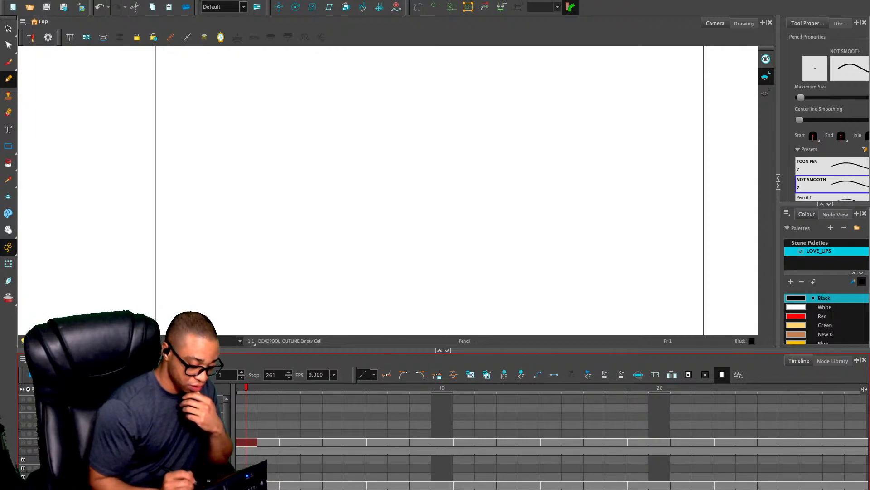
{"action": "scroll", "coordinate": [552, 442], "scroll_direction": "down", "scroll_amount": 2}
{"action": "scroll", "coordinate": [552, 435], "scroll_direction": "up", "scroll_amount": 2}
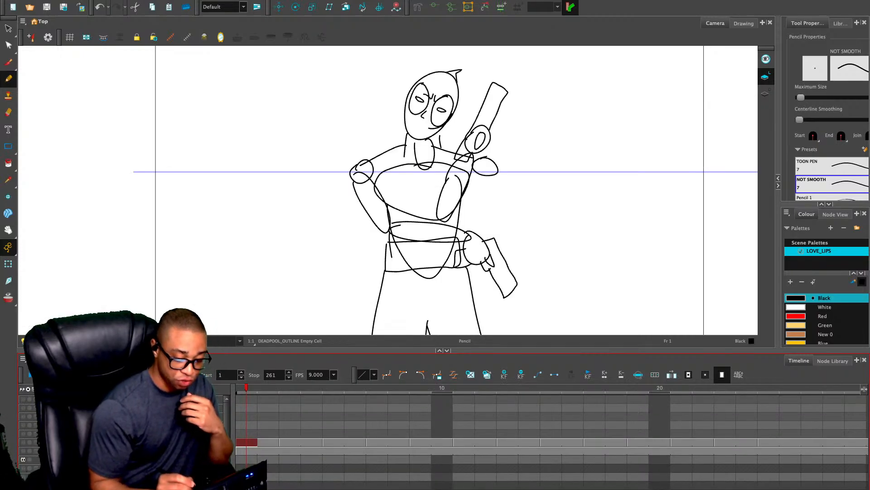
{"action": "left_click_drag", "start_coordinate": [443, 351], "coordinate": [443, 352]}
{"action": "left_click", "coordinate": [388, 190]}
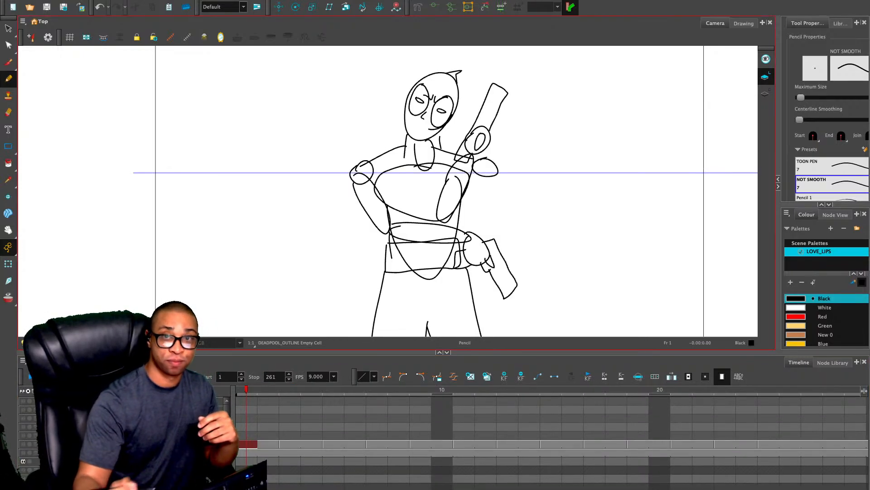
Step through the DEADPOOL_OUTLINE exposures from frame 1 to frame 9 and return to frame 1
{"action": "key", "text": "period"}
{"action": "key", "text": "period"}
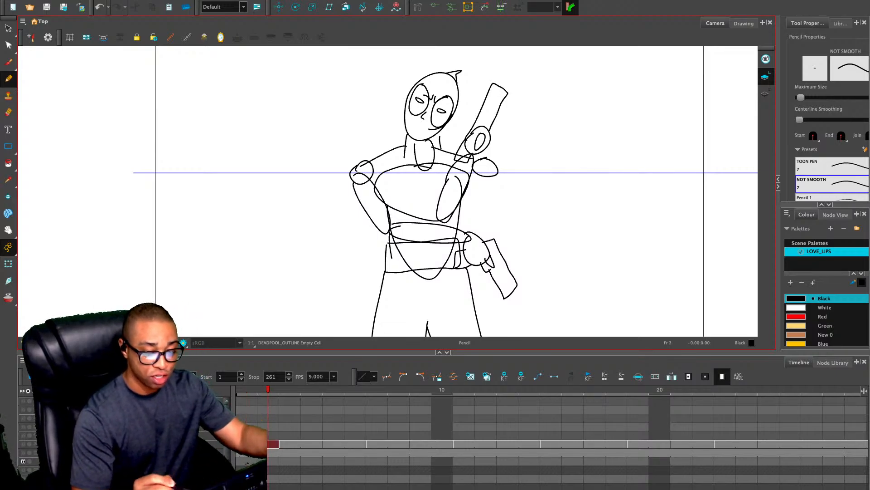
{"action": "key", "text": "period"}
{"action": "key", "text": "period"}
{"action": "key", "text": "period"}
{"action": "key", "text": "period"}
{"action": "key", "text": "period"}
{"action": "key", "text": "period"}
{"action": "key", "text": "period"}
{"action": "key", "text": "period"}
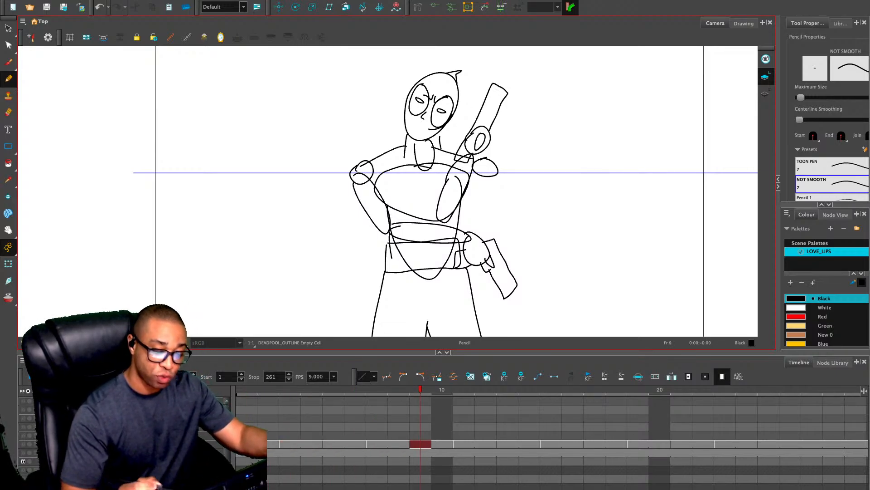
{"action": "key", "text": "comma"}
{"action": "key", "text": "comma"}
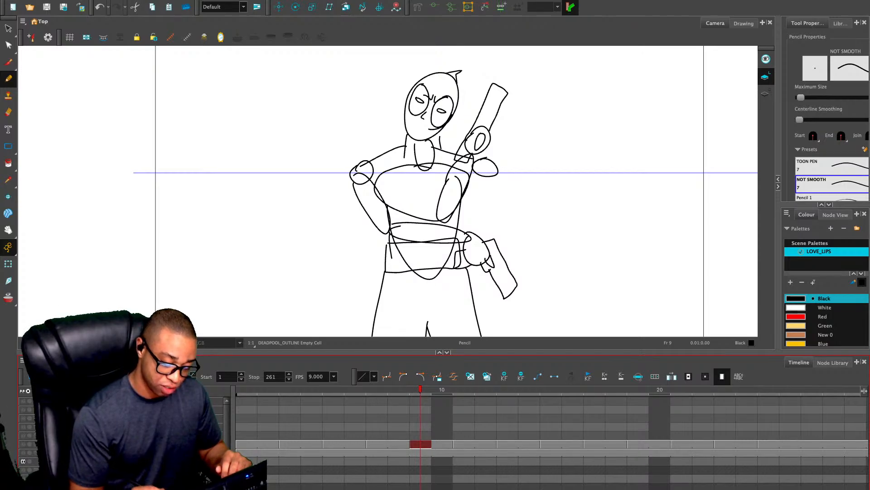
{"action": "key", "text": "comma"}
{"action": "key", "text": "comma"}
{"action": "key", "text": "comma"}
{"action": "key", "text": "comma"}
{"action": "key", "text": "comma"}
{"action": "key", "text": "comma"}
{"action": "key", "text": "comma"}
{"action": "key", "text": "comma"}
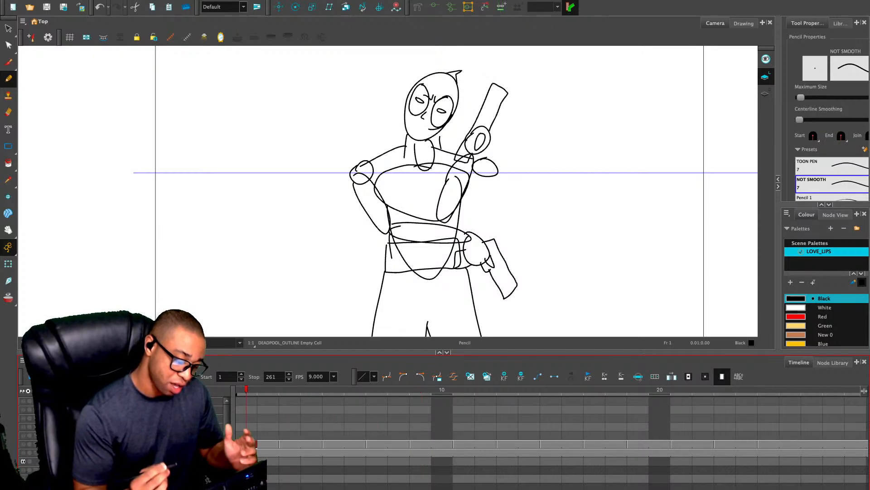
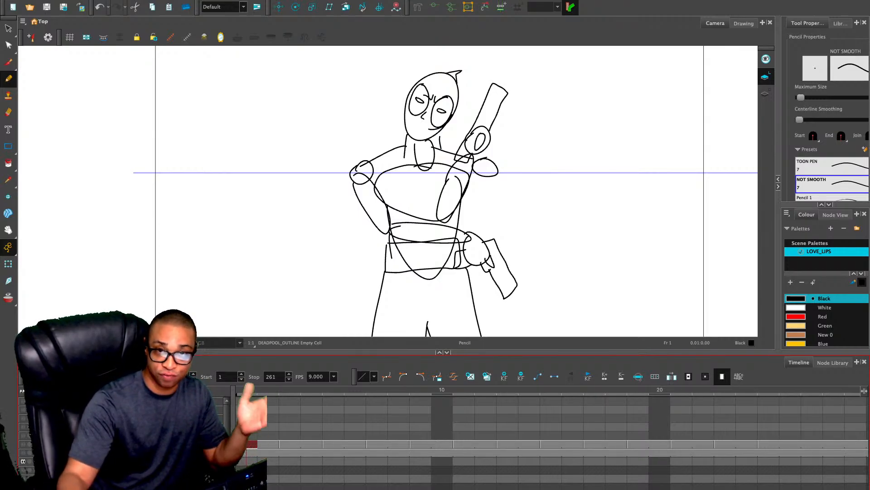
Delete the grey square pattern exposures from frames 4 to 20 of the lower layer
{"action": "left_click", "coordinate": [659, 390]}
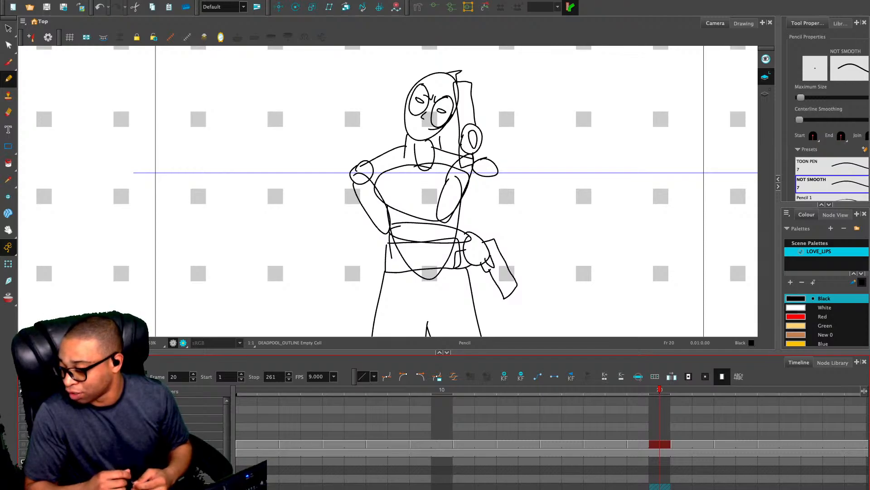
{"action": "key", "text": "plus"}
{"action": "key", "text": "plus"}
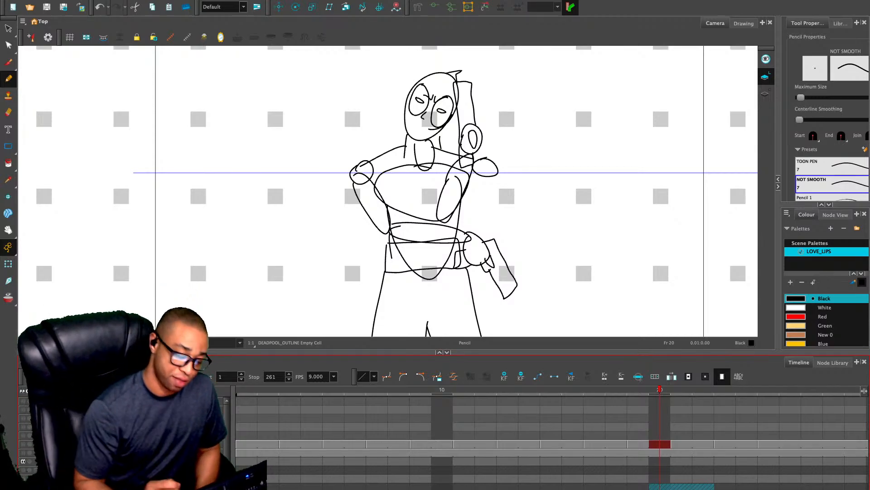
{"action": "left_click_drag", "start_coordinate": [659, 486], "coordinate": [312, 402]}
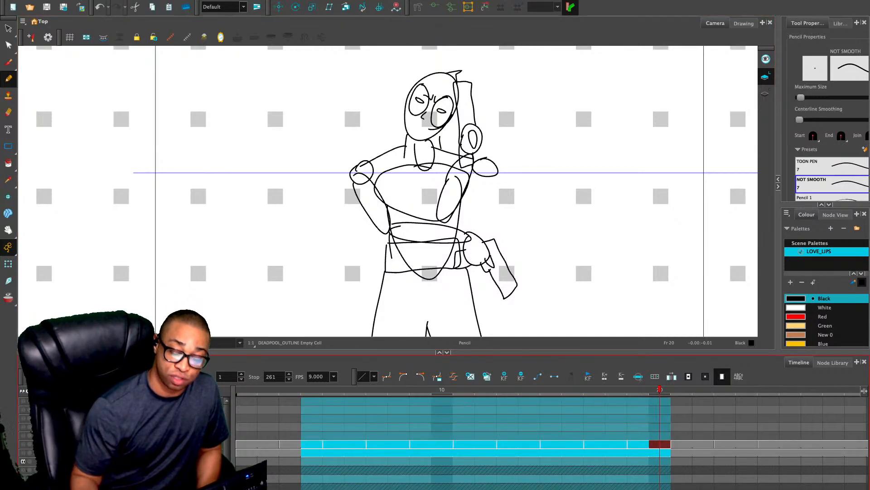
{"action": "key", "text": "Delete"}
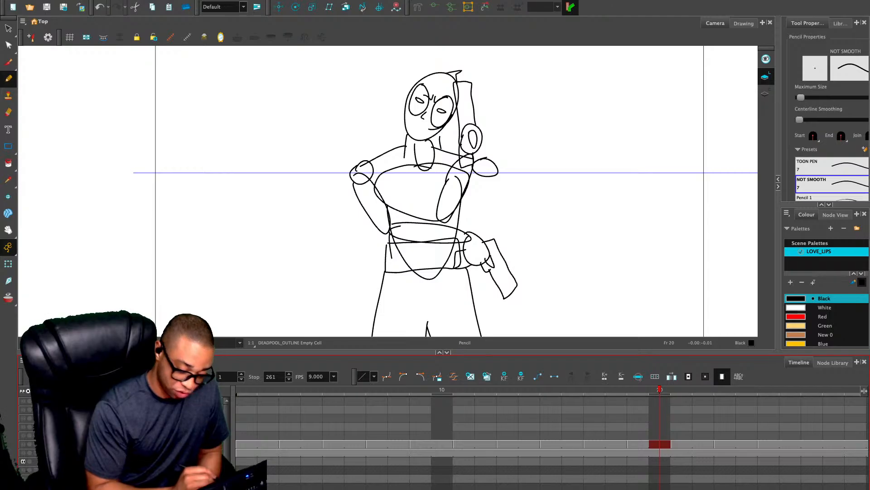
Enlarge the timeline, show the DEADPOOL_OUTLINE layer and step through its drawings from frame 7 to frame 24
{"action": "left_click_drag", "start_coordinate": [444, 353], "coordinate": [443, 342]}
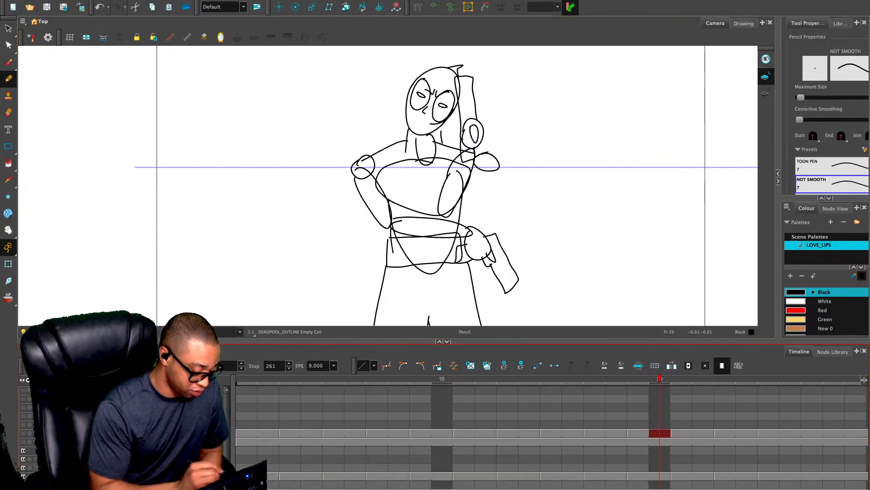
{"action": "left_click", "coordinate": [23, 433]}
{"action": "left_click", "coordinate": [377, 450]}
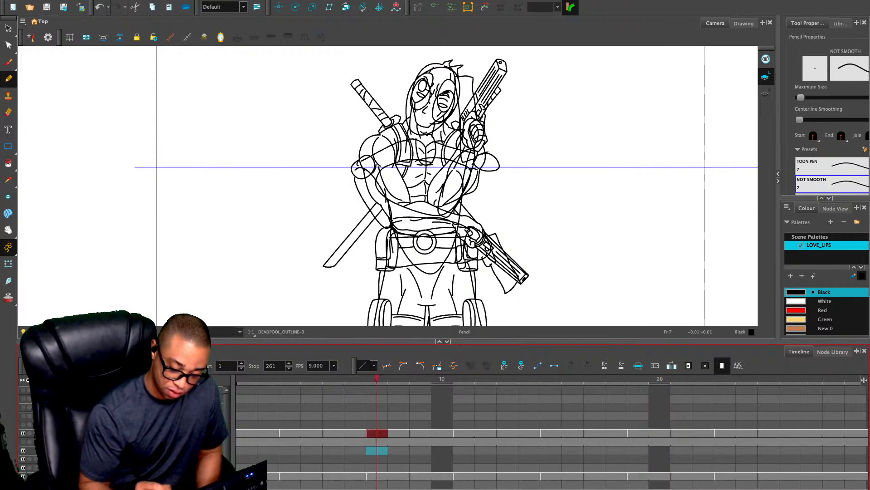
{"action": "left_click_drag", "start_coordinate": [377, 378], "coordinate": [442, 378]}
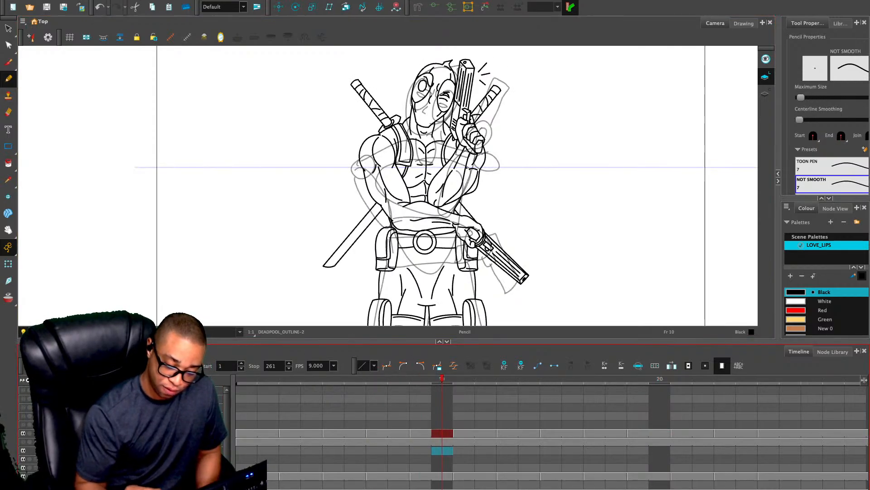
{"action": "key", "text": "period"}
{"action": "key", "text": "period"}
{"action": "key", "text": "period"}
{"action": "key", "text": "period"}
{"action": "key", "text": "period"}
{"action": "key", "text": "period"}
{"action": "key", "text": "period"}
{"action": "key", "text": "period"}
{"action": "key", "text": "period"}
{"action": "key", "text": "period"}
{"action": "key", "text": "period"}
{"action": "key", "text": "period"}
{"action": "key", "text": "period"}
{"action": "key", "text": "period"}
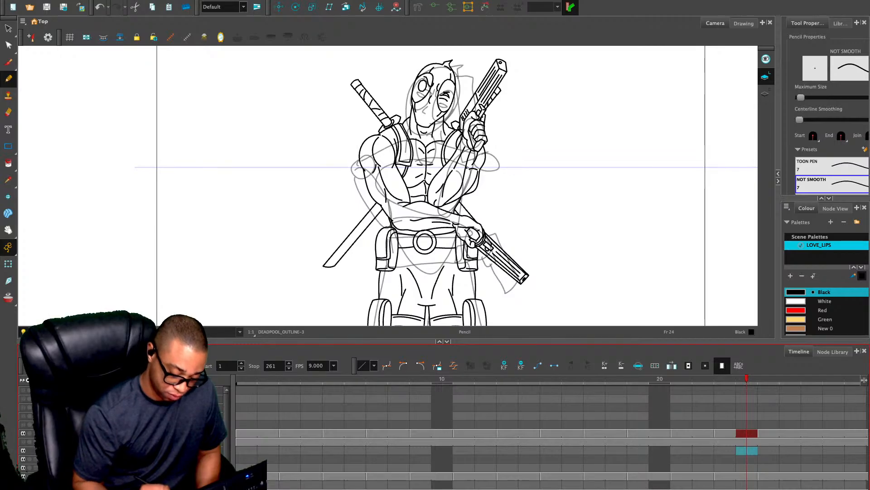
Condense the timeline scale and move to frame 77, the empty cell after the last DEADPOOL_OUTLINE drawing
{"action": "key", "text": "1"}
{"action": "key", "text": "1"}
{"action": "key", "text": "1"}
{"action": "key", "text": "1"}
{"action": "key", "text": "1"}
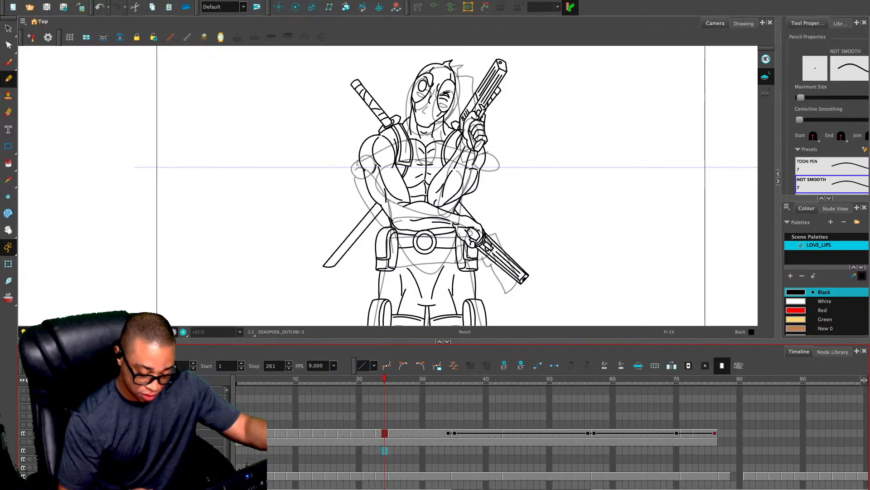
{"action": "left_click_drag", "start_coordinate": [342, 379], "coordinate": [582, 379]}
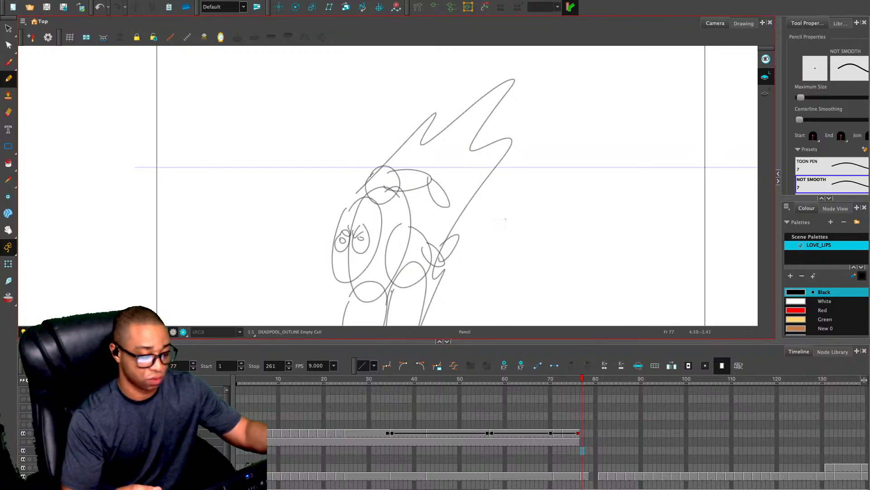
Enlarge the drawing view by shrinking the timeline and collapsing the tool properties and colour area
{"action": "left_click_drag", "start_coordinate": [507, 341], "coordinate": [512, 398]}
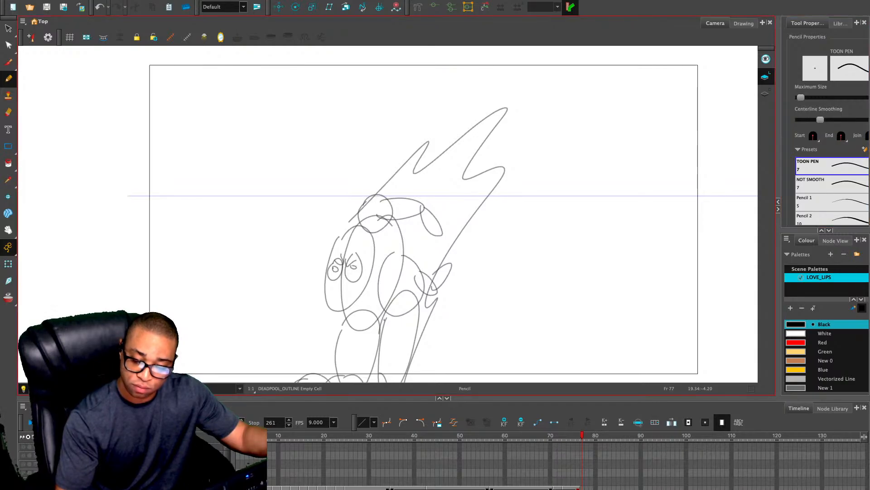
{"action": "left_click", "coordinate": [778, 209]}
{"action": "left_click_drag", "start_coordinate": [540, 298], "coordinate": [533, 268]}
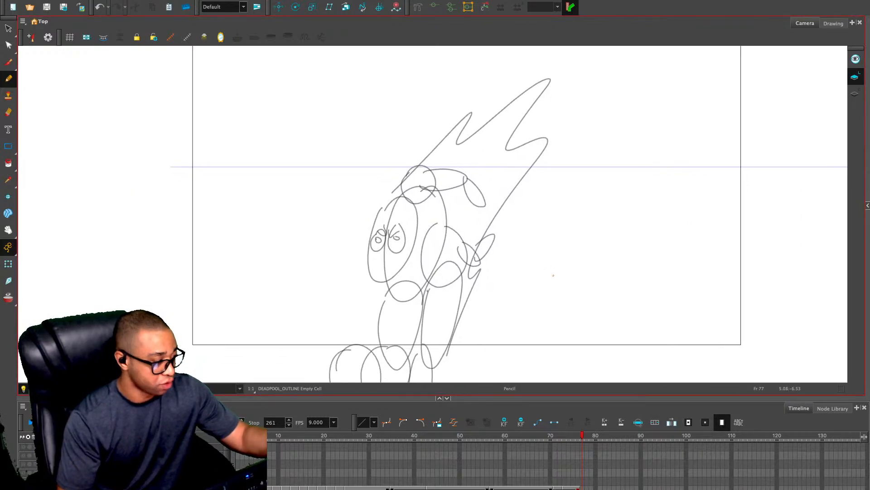
Compare frames 76 and 77 and turn on onion skin to show the previous outline drawing on frame 77
{"action": "key", "text": "comma"}
{"action": "key", "text": "period"}
{"action": "key", "text": "comma"}
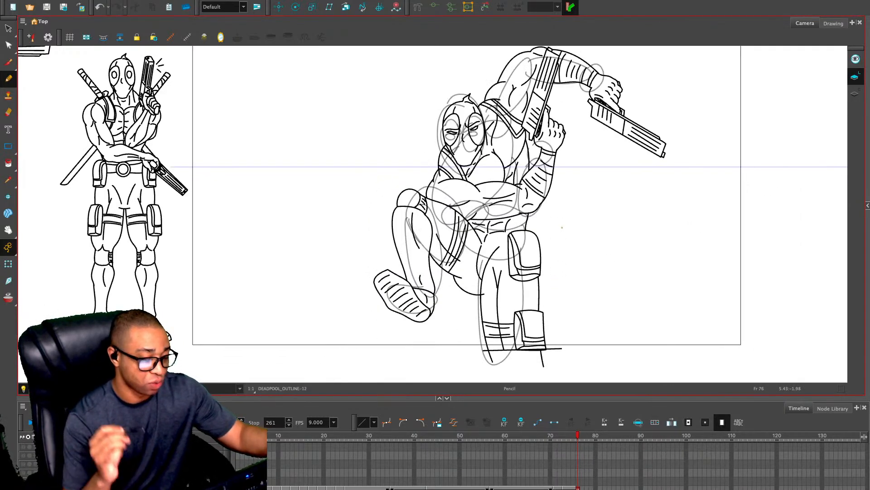
{"action": "key", "text": "period"}
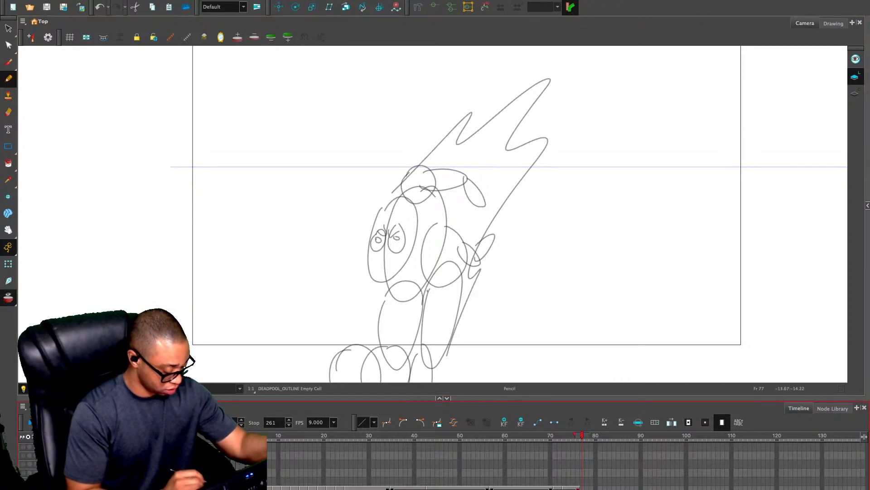
{"action": "left_click", "coordinate": [23, 472]}
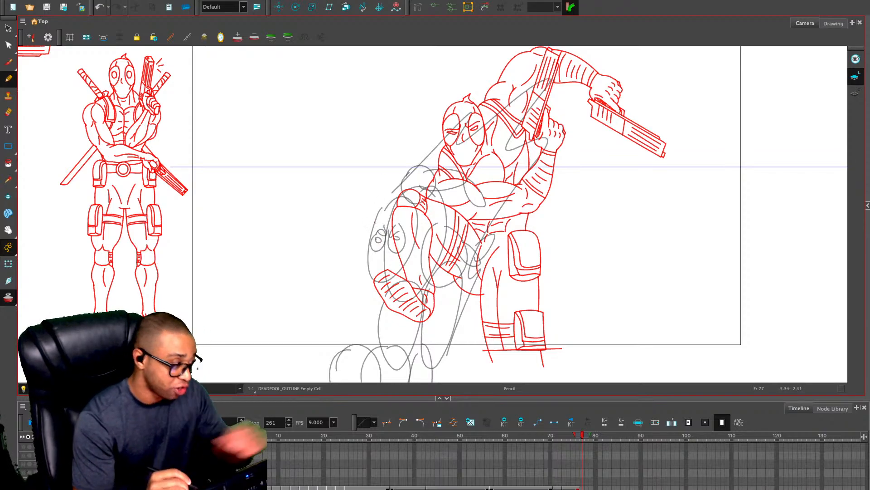
Draw the tilted oval head outline with a pointed mask tip over the rough head on frame 77
{"action": "key", "text": "2"}
{"action": "left_click_drag", "start_coordinate": [399, 187], "coordinate": [372, 140]}
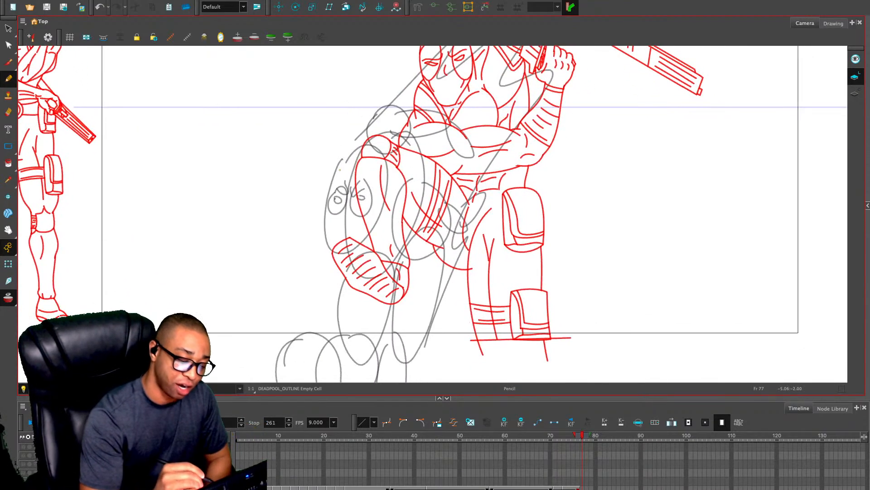
{"action": "key", "text": "ctrl+z"}
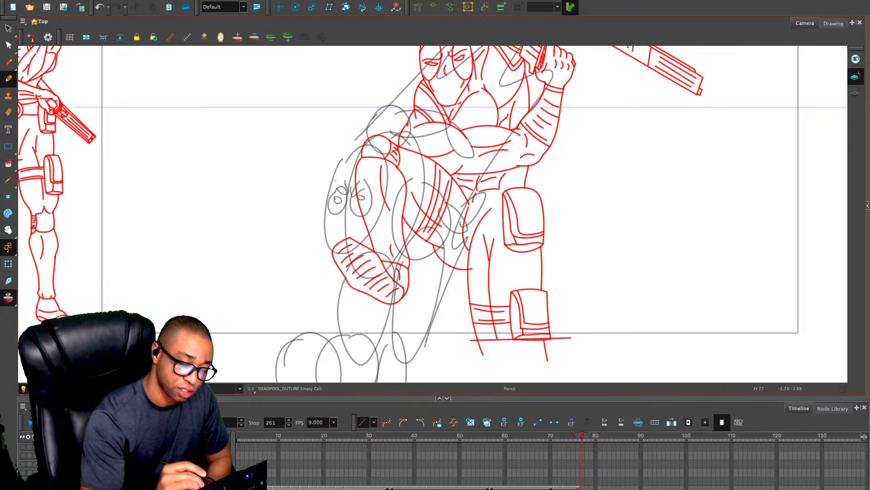
{"action": "mouse_move", "coordinate": [352, 152]}
{"action": "left_mouse_down"}
{"action": "mouse_move", "coordinate": [322, 207]}
{"action": "mouse_move", "coordinate": [320, 243]}
{"action": "mouse_move", "coordinate": [329, 263]}
{"action": "mouse_move", "coordinate": [344, 260]}
{"action": "mouse_move", "coordinate": [374, 220]}
{"action": "mouse_move", "coordinate": [393, 171]}
{"action": "mouse_move", "coordinate": [393, 141]}
{"action": "mouse_move", "coordinate": [379, 133]}
{"action": "mouse_move", "coordinate": [351, 152]}
{"action": "mouse_move", "coordinate": [396, 132]}
{"action": "left_mouse_up"}
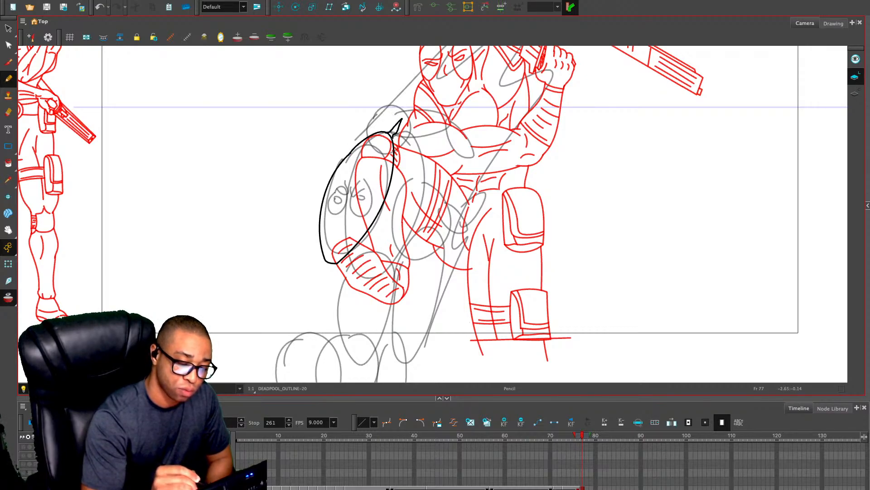
{"action": "key", "text": "ctrl+z"}
{"action": "key", "text": "ctrl+z"}
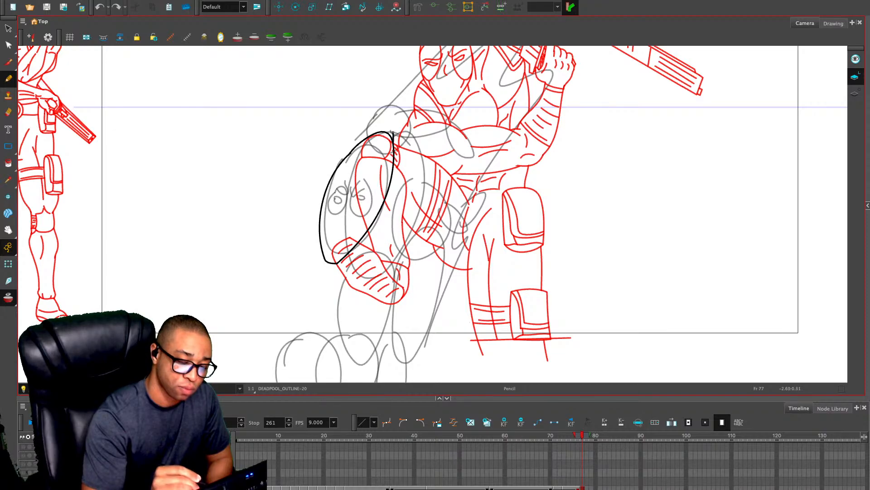
{"action": "mouse_move", "coordinate": [393, 132]}
{"action": "left_mouse_down"}
{"action": "mouse_move", "coordinate": [402, 119]}
{"action": "mouse_move", "coordinate": [387, 134]}
{"action": "left_mouse_up"}
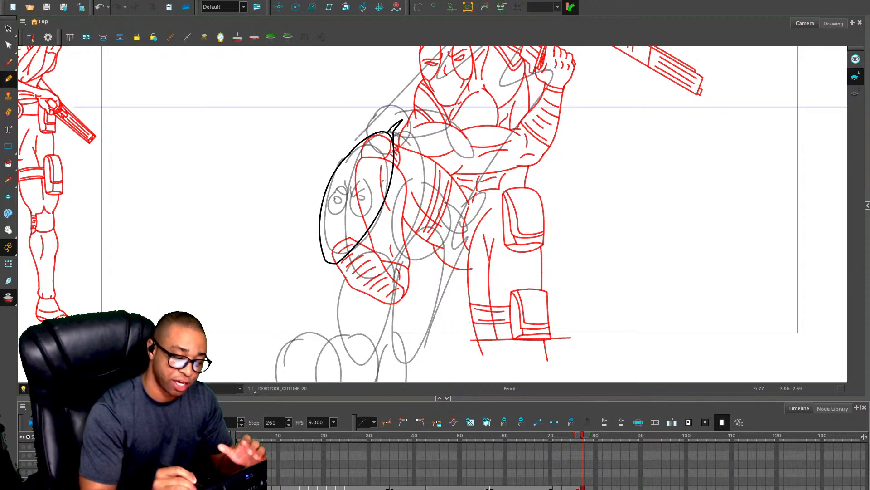
Draw the two oval mask patches with angry eyes and brow lines inside the head, checking against the onion skin
{"action": "mouse_move", "coordinate": [383, 178]}
{"action": "left_mouse_down"}
{"action": "mouse_move", "coordinate": [354, 191]}
{"action": "mouse_move", "coordinate": [352, 225]}
{"action": "mouse_move", "coordinate": [362, 228]}
{"action": "mouse_move", "coordinate": [382, 180]}
{"action": "mouse_move", "coordinate": [343, 160]}
{"action": "mouse_move", "coordinate": [347, 182]}
{"action": "mouse_move", "coordinate": [319, 219]}
{"action": "left_mouse_up"}
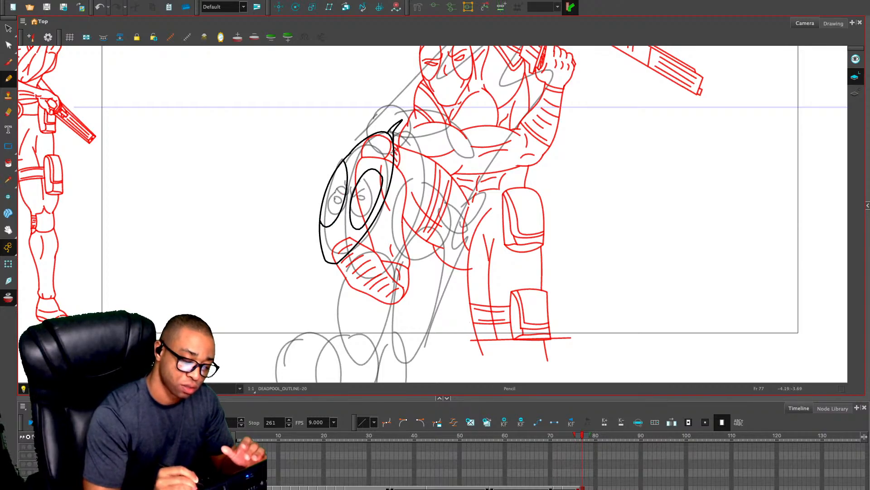
{"action": "mouse_move", "coordinate": [359, 198]}
{"action": "left_mouse_down"}
{"action": "mouse_move", "coordinate": [369, 193]}
{"action": "mouse_move", "coordinate": [329, 193]}
{"action": "mouse_move", "coordinate": [337, 201]}
{"action": "mouse_move", "coordinate": [337, 189]}
{"action": "mouse_move", "coordinate": [361, 191]}
{"action": "left_mouse_up"}
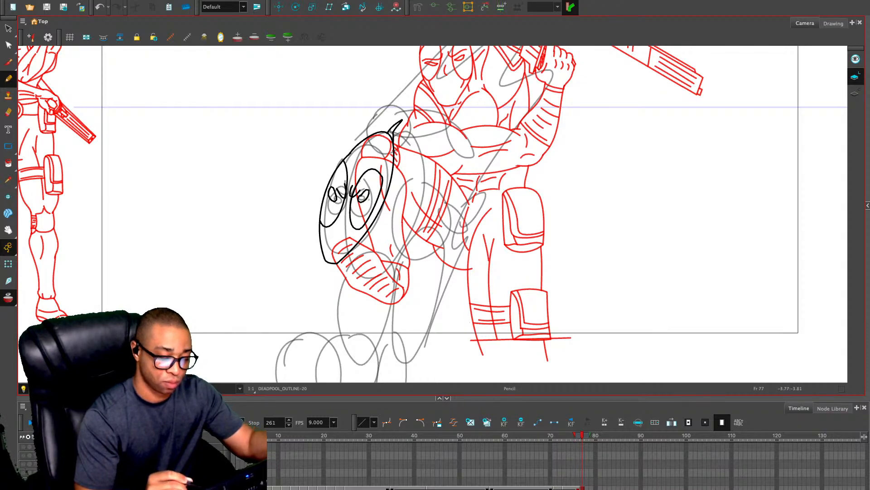
{"action": "key", "text": "alt+o"}
{"action": "key", "text": "alt+o"}
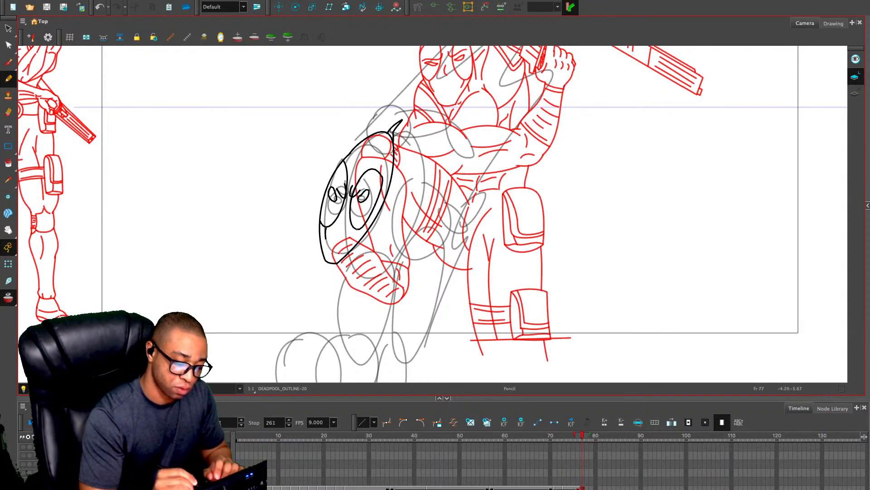
Add the short mask seam lines above and below the eye patches and a small nose line
{"action": "left_click_drag", "start_coordinate": [357, 230], "coordinate": [350, 239]}
{"action": "mouse_move", "coordinate": [344, 164]}
{"action": "left_mouse_down"}
{"action": "mouse_move", "coordinate": [357, 155]}
{"action": "mouse_move", "coordinate": [372, 169]}
{"action": "left_mouse_up"}
{"action": "key", "text": "ctrl+z"}
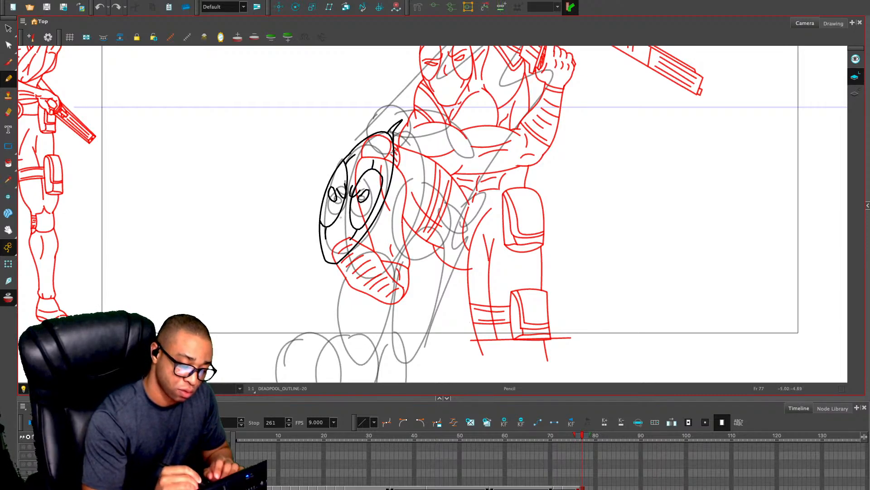
{"action": "left_click_drag", "start_coordinate": [342, 216], "coordinate": [345, 225]}
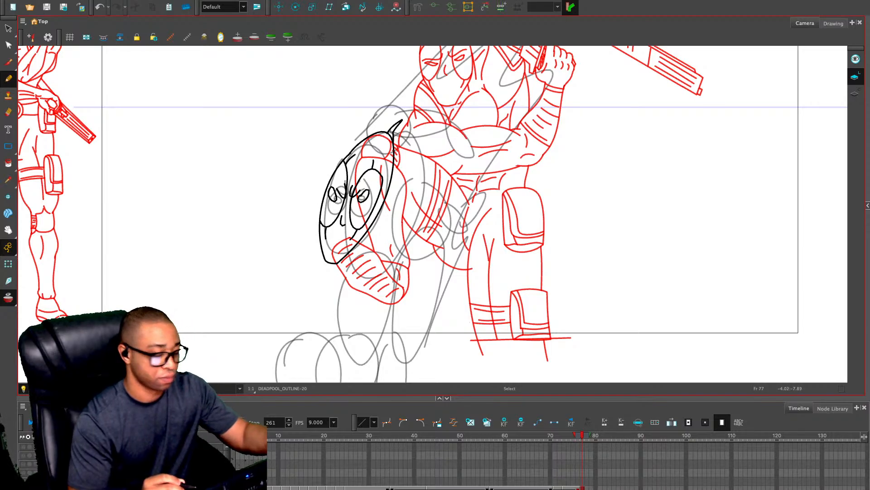
Draw the neck, shoulder and side lines of the upper body below the head
{"action": "left_click_drag", "start_coordinate": [427, 193], "coordinate": [404, 185]}
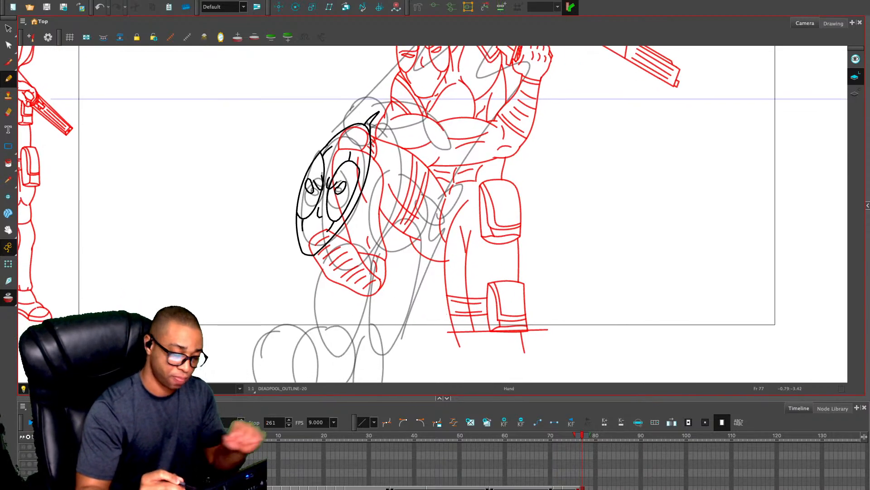
{"action": "key", "text": "alt+o"}
{"action": "key", "text": "alt+o"}
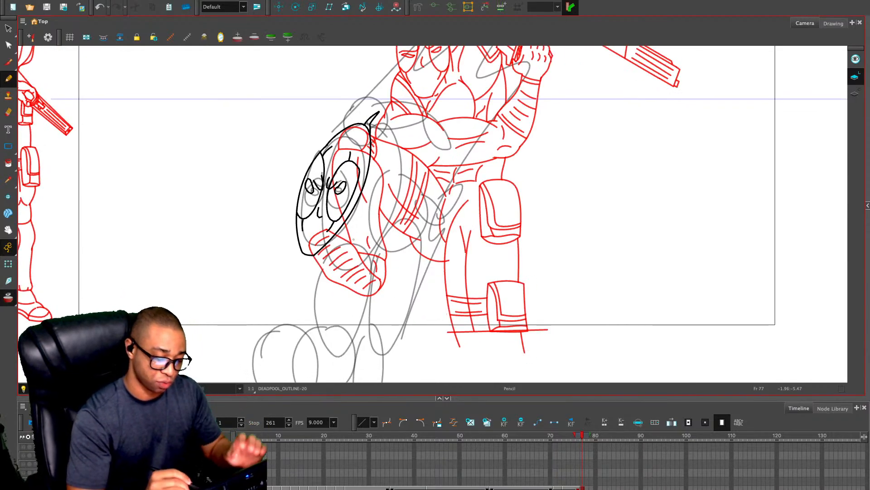
{"action": "left_click_drag", "start_coordinate": [383, 240], "coordinate": [364, 290]}
{"action": "left_click_drag", "start_coordinate": [332, 242], "coordinate": [290, 332]}
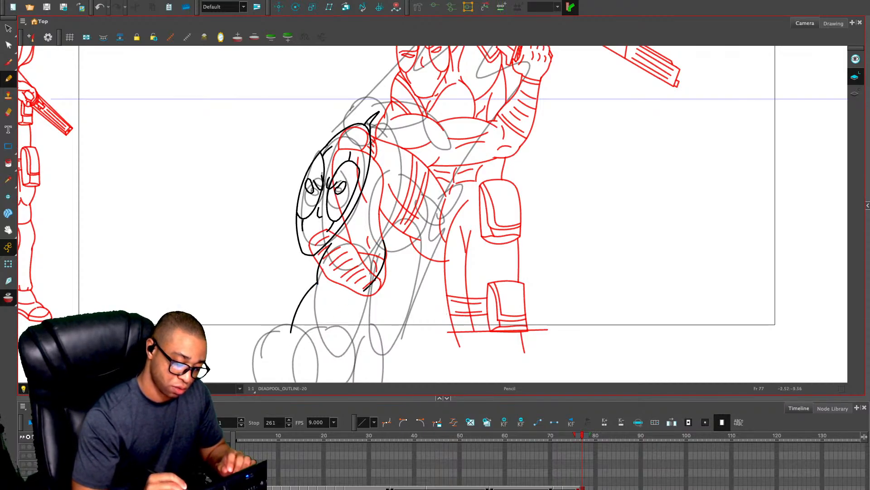
{"action": "left_click_drag", "start_coordinate": [370, 286], "coordinate": [349, 344]}
Draw the raised hand gripping an upright gun beside the head, with its fingers and forearm
{"action": "left_click_drag", "start_coordinate": [253, 264], "coordinate": [249, 314]}
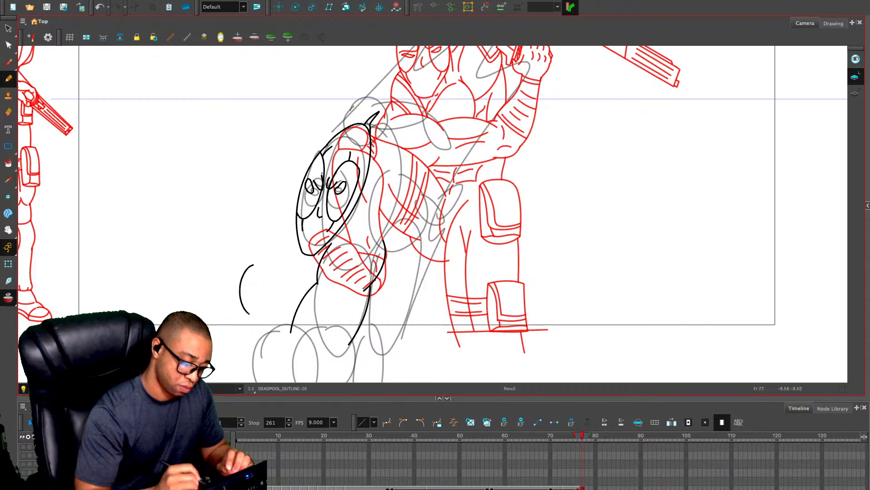
{"action": "key", "text": "ctrl+z"}
{"action": "left_click_drag", "start_coordinate": [253, 264], "coordinate": [236, 300]}
{"action": "mouse_move", "coordinate": [288, 257]}
{"action": "left_mouse_down"}
{"action": "mouse_move", "coordinate": [294, 300]}
{"action": "mouse_move", "coordinate": [285, 312]}
{"action": "left_mouse_up"}
{"action": "left_click_drag", "start_coordinate": [236, 301], "coordinate": [224, 361]}
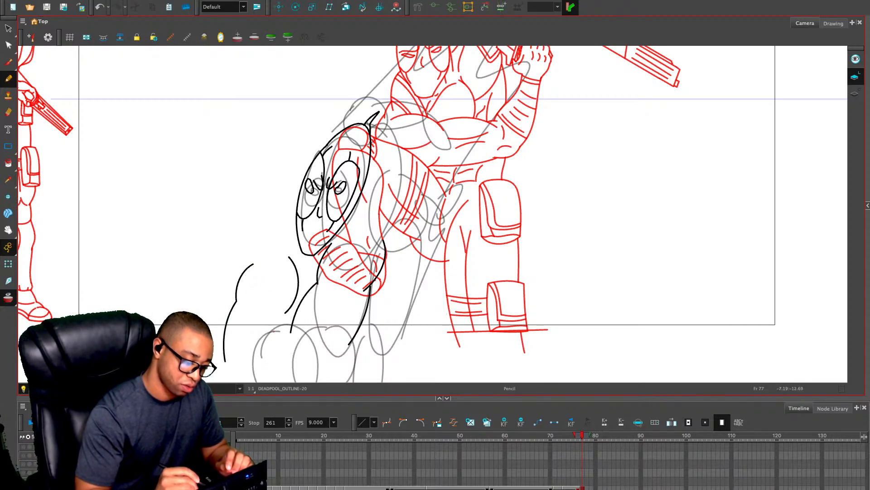
{"action": "key", "text": "ctrl+z"}
{"action": "left_click_drag", "start_coordinate": [286, 314], "coordinate": [258, 368]}
{"action": "mouse_move", "coordinate": [235, 301]}
{"action": "left_mouse_down"}
{"action": "mouse_move", "coordinate": [242, 315]}
{"action": "mouse_move", "coordinate": [230, 346]}
{"action": "left_mouse_up"}
{"action": "mouse_move", "coordinate": [253, 264]}
{"action": "left_mouse_down"}
{"action": "mouse_move", "coordinate": [262, 262]}
{"action": "mouse_move", "coordinate": [279, 188]}
{"action": "mouse_move", "coordinate": [311, 191]}
{"action": "mouse_move", "coordinate": [295, 258]}
{"action": "mouse_move", "coordinate": [272, 248]}
{"action": "mouse_move", "coordinate": [280, 270]}
{"action": "mouse_move", "coordinate": [270, 274]}
{"action": "mouse_move", "coordinate": [278, 260]}
{"action": "mouse_move", "coordinate": [241, 295]}
{"action": "mouse_move", "coordinate": [248, 300]}
{"action": "left_mouse_up"}
{"action": "key", "text": "ctrl+z"}
{"action": "key", "text": "ctrl+z"}
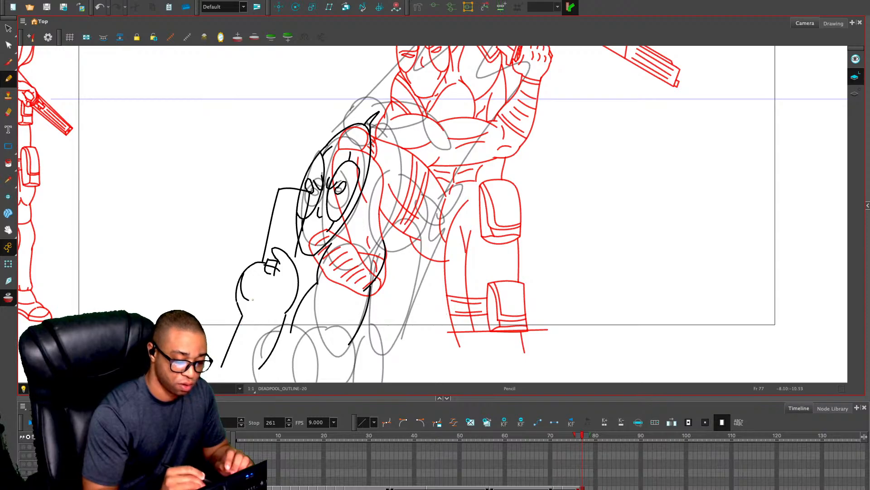
{"action": "mouse_move", "coordinate": [252, 287]}
{"action": "left_mouse_down"}
{"action": "mouse_move", "coordinate": [260, 310]}
{"action": "mouse_move", "coordinate": [269, 286]}
{"action": "mouse_move", "coordinate": [250, 289]}
{"action": "mouse_move", "coordinate": [246, 303]}
{"action": "mouse_move", "coordinate": [270, 273]}
{"action": "left_mouse_up"}
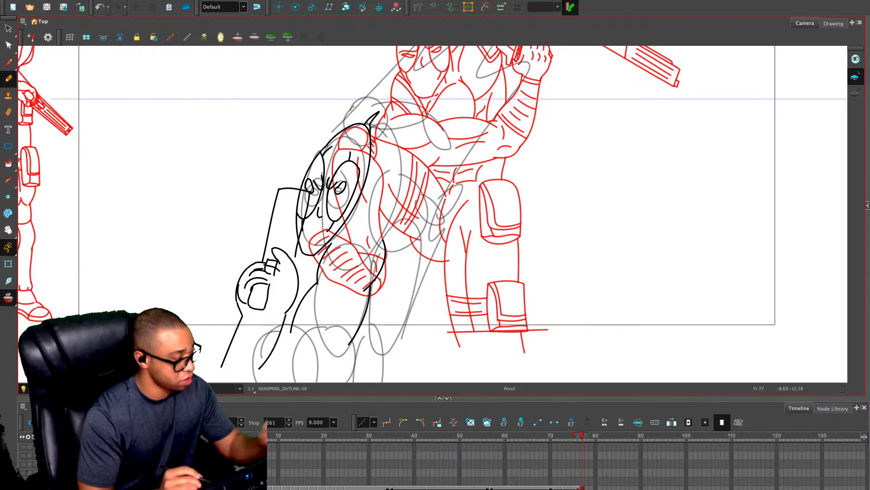
Hide the red onion-skin drawings, and draw the near shoulder's inner curve and the back line of the torso over the grey sketch
{"action": "key", "text": "alt+o"}
{"action": "left_click", "coordinate": [73, 388]}
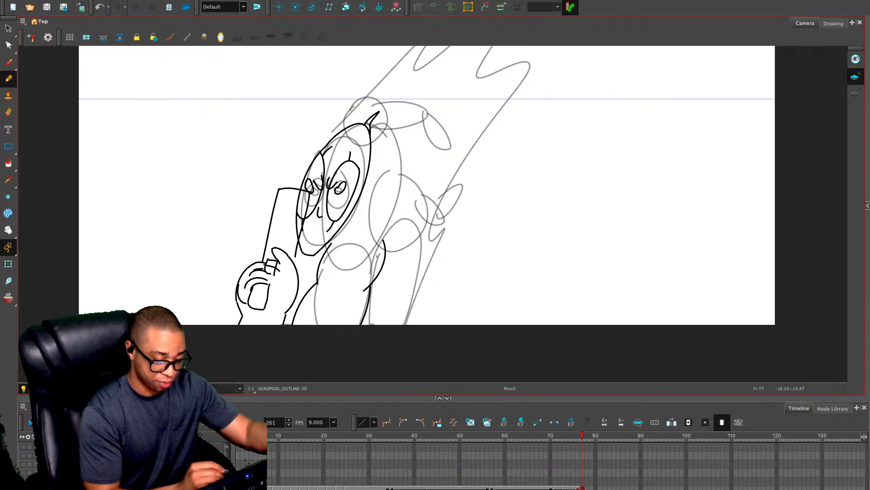
{"action": "left_click_drag", "start_coordinate": [359, 242], "coordinate": [349, 281]}
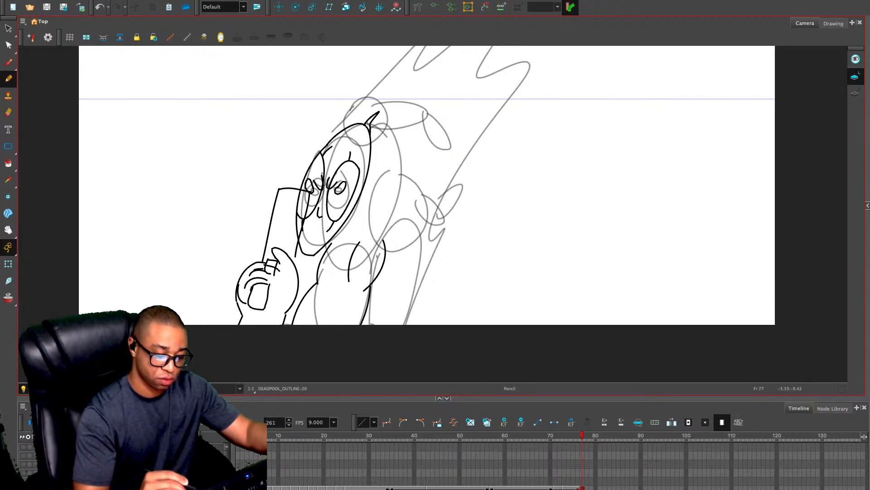
{"action": "left_click_drag", "start_coordinate": [401, 174], "coordinate": [384, 253]}
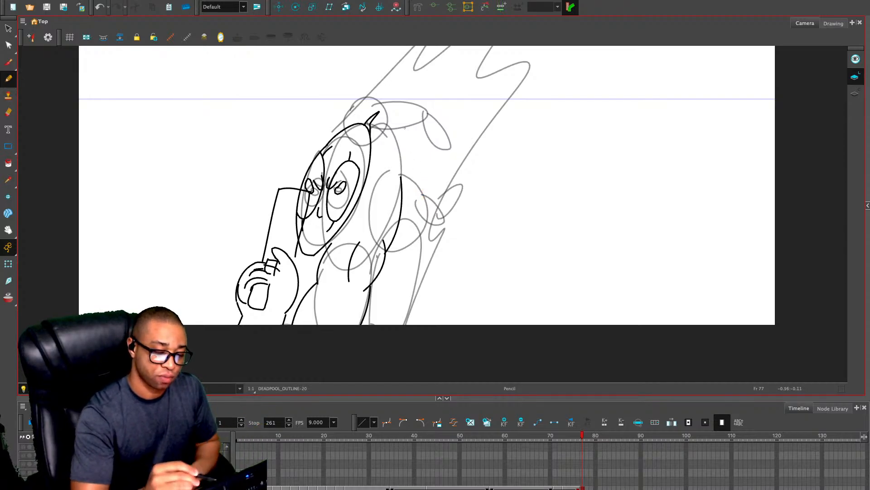
Draw the far shoulder behind the head with its rounded upper arm and bent forearm hanging down
{"action": "mouse_move", "coordinate": [401, 175]}
{"action": "left_mouse_down"}
{"action": "mouse_move", "coordinate": [403, 124]}
{"action": "mouse_move", "coordinate": [373, 91]}
{"action": "mouse_move", "coordinate": [406, 106]}
{"action": "mouse_move", "coordinate": [404, 123]}
{"action": "mouse_move", "coordinate": [383, 86]}
{"action": "mouse_move", "coordinate": [353, 120]}
{"action": "left_mouse_up"}
{"action": "key", "text": "ctrl+z"}
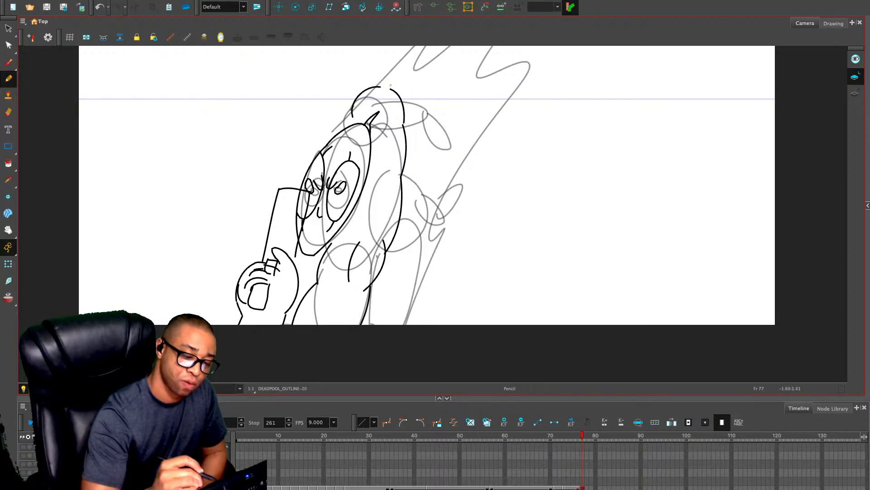
{"action": "mouse_move", "coordinate": [391, 85]}
{"action": "left_mouse_down"}
{"action": "mouse_move", "coordinate": [347, 157]}
{"action": "mouse_move", "coordinate": [396, 148]}
{"action": "mouse_move", "coordinate": [371, 204]}
{"action": "left_mouse_up"}
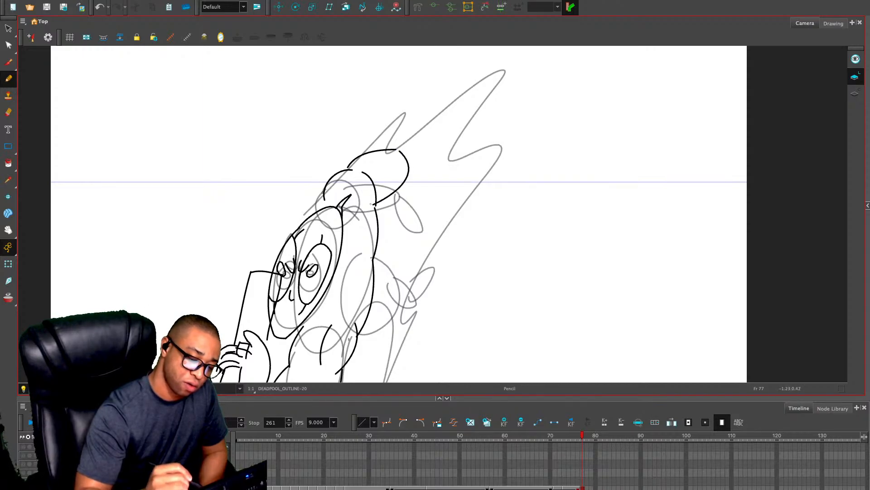
{"action": "left_click_drag", "start_coordinate": [408, 175], "coordinate": [389, 239]}
{"action": "key", "text": "ctrl+z"}
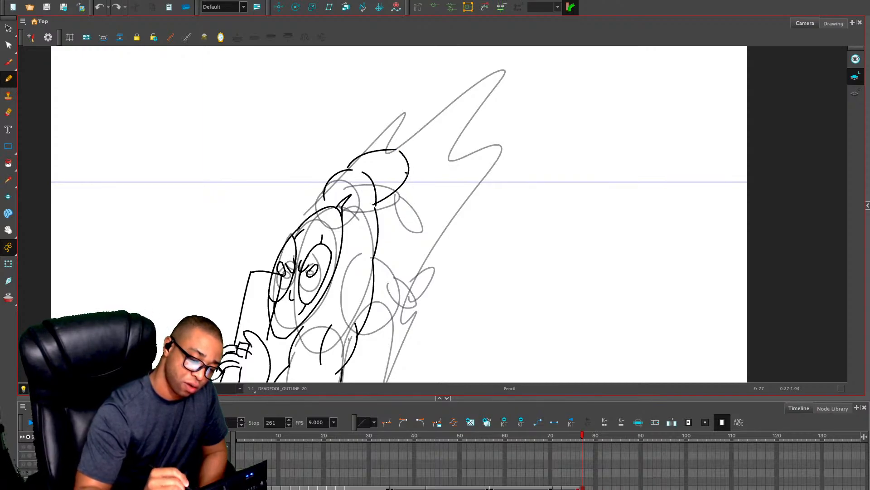
{"action": "left_click_drag", "start_coordinate": [407, 172], "coordinate": [404, 226]}
{"action": "mouse_move", "coordinate": [375, 195]}
{"action": "left_mouse_down"}
{"action": "mouse_move", "coordinate": [391, 252]}
{"action": "mouse_move", "coordinate": [405, 217]}
{"action": "left_mouse_up"}
{"action": "left_click_drag", "start_coordinate": [399, 272], "coordinate": [426, 169]}
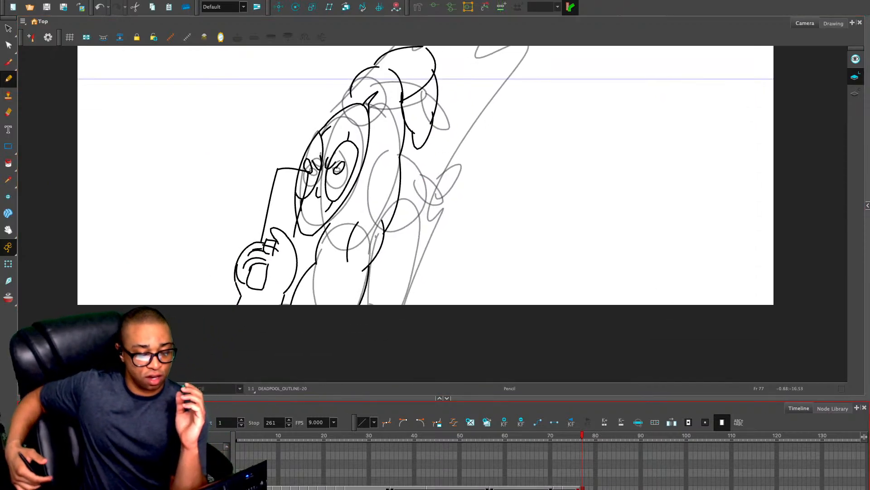
Draw the trailing leg behind the torso, with its hip curve, rounded thigh, lower leg and pointed foot
{"action": "left_click_drag", "start_coordinate": [399, 156], "coordinate": [417, 202]}
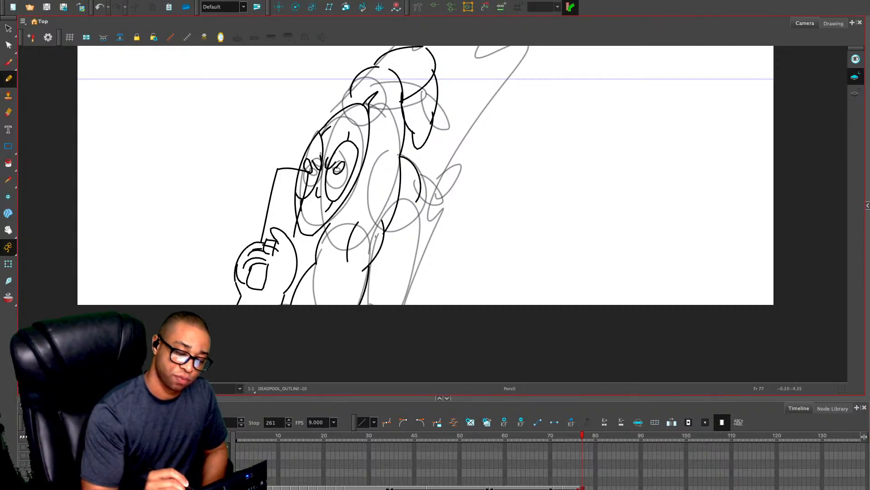
{"action": "mouse_move", "coordinate": [412, 175]}
{"action": "left_mouse_down"}
{"action": "mouse_move", "coordinate": [466, 153]}
{"action": "mouse_move", "coordinate": [463, 192]}
{"action": "mouse_move", "coordinate": [438, 220]}
{"action": "left_mouse_up"}
{"action": "key", "text": "ctrl+z"}
{"action": "key", "text": "ctrl+z"}
{"action": "mouse_move", "coordinate": [429, 162]}
{"action": "left_mouse_down"}
{"action": "mouse_move", "coordinate": [454, 179]}
{"action": "mouse_move", "coordinate": [414, 237]}
{"action": "mouse_move", "coordinate": [411, 193]}
{"action": "left_mouse_up"}
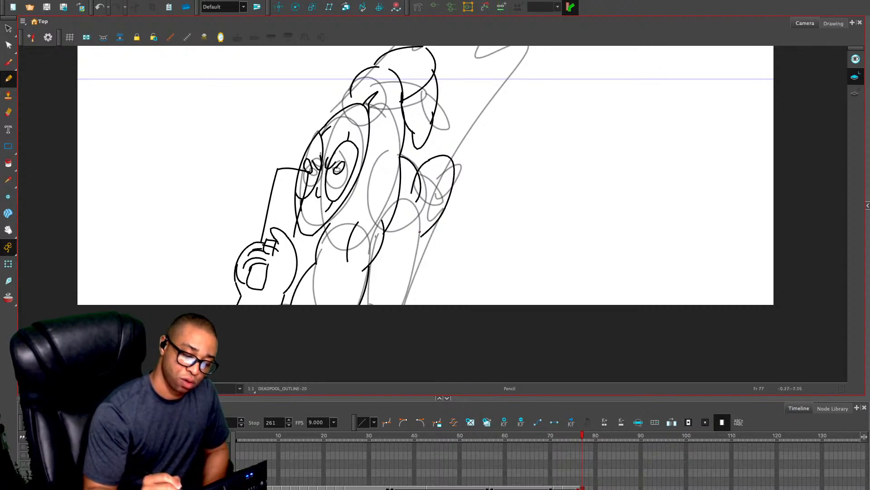
{"action": "left_click_drag", "start_coordinate": [420, 231], "coordinate": [383, 244]}
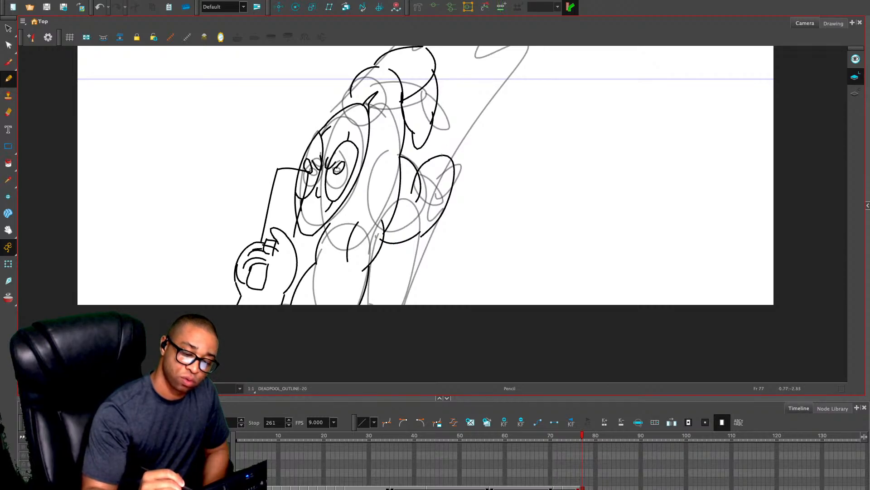
{"action": "mouse_move", "coordinate": [442, 155]}
{"action": "left_mouse_down"}
{"action": "mouse_move", "coordinate": [466, 131]}
{"action": "mouse_move", "coordinate": [455, 171]}
{"action": "left_mouse_up"}
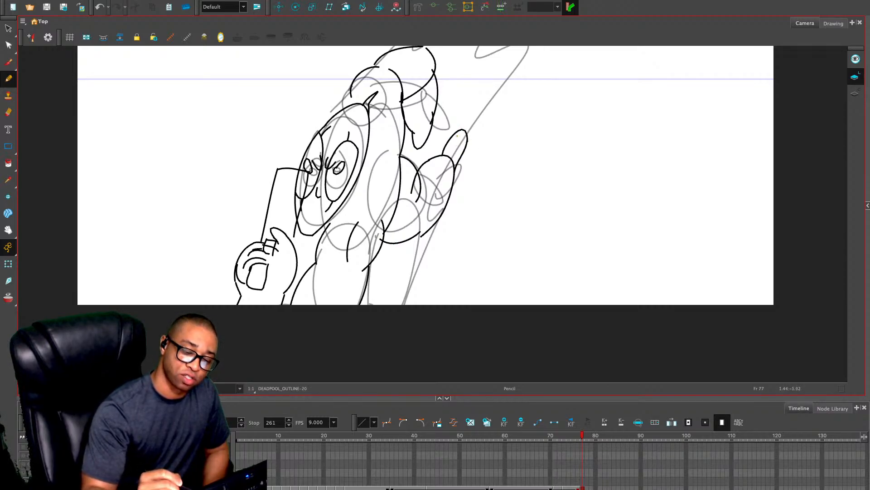
{"action": "mouse_move", "coordinate": [465, 129]}
{"action": "left_mouse_down"}
{"action": "mouse_move", "coordinate": [475, 120]}
{"action": "mouse_move", "coordinate": [468, 138]}
{"action": "left_mouse_up"}
Redraw the far shoulder curves next to the head and add contour lines to the far upper arm
{"action": "key", "text": "space"}
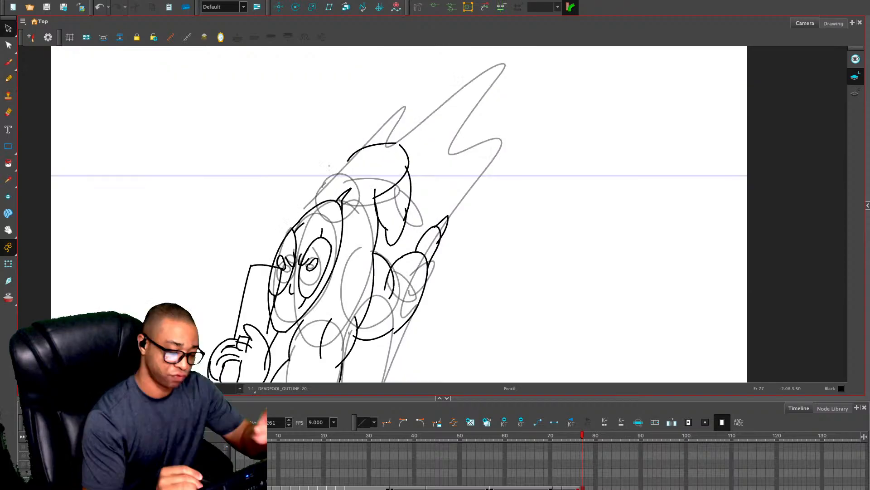
{"action": "key", "text": "alt+slash"}
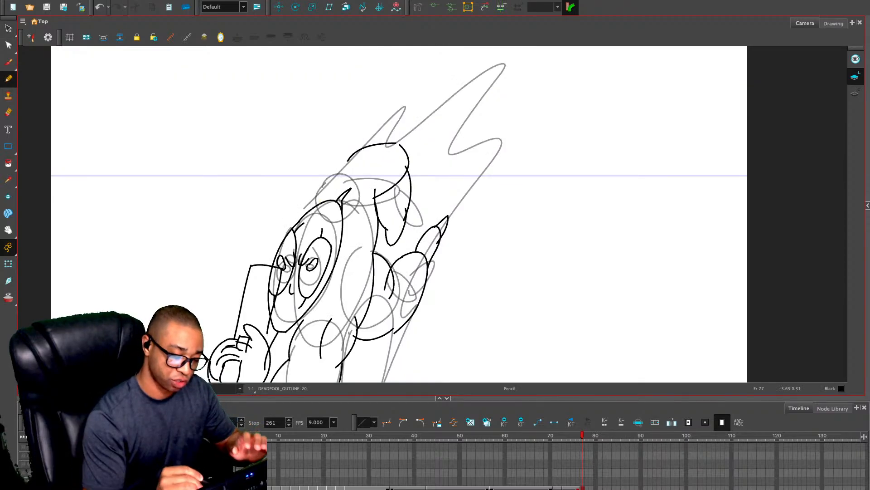
{"action": "mouse_move", "coordinate": [320, 203]}
{"action": "left_mouse_down"}
{"action": "mouse_move", "coordinate": [352, 173]}
{"action": "mouse_move", "coordinate": [364, 223]}
{"action": "left_mouse_up"}
{"action": "left_click_drag", "start_coordinate": [356, 179], "coordinate": [346, 190]}
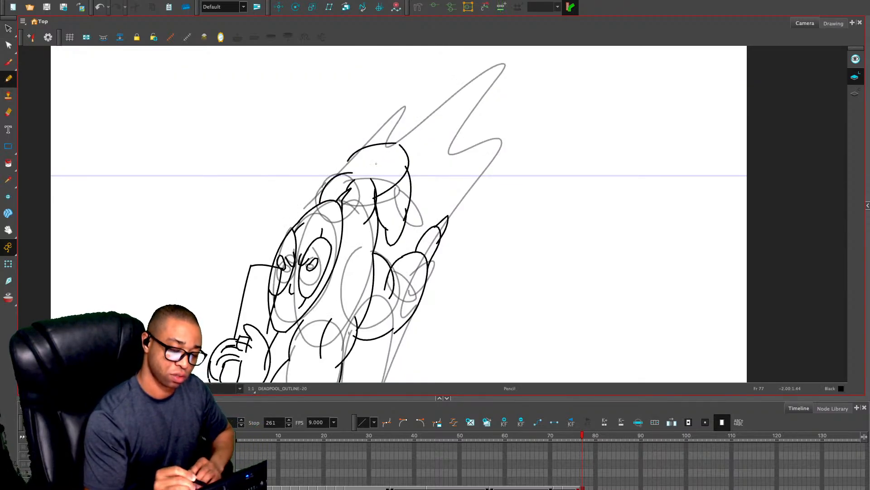
{"action": "mouse_move", "coordinate": [395, 150]}
{"action": "left_mouse_down"}
{"action": "mouse_move", "coordinate": [374, 175]}
{"action": "mouse_move", "coordinate": [405, 142]}
{"action": "mouse_move", "coordinate": [406, 154]}
{"action": "left_mouse_up"}
{"action": "left_click_drag", "start_coordinate": [389, 254], "coordinate": [427, 171]}
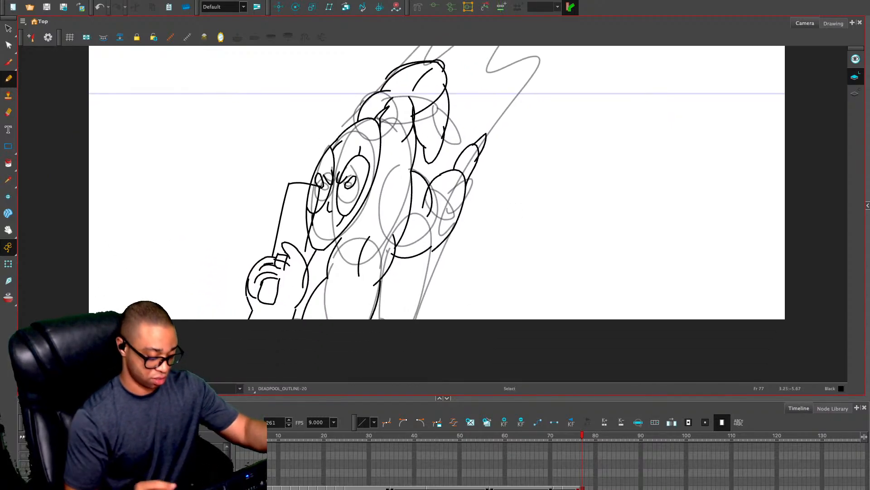
Draw long and short speed lines trailing diagonally up and away behind the figure
{"action": "left_click_drag", "start_coordinate": [362, 176], "coordinate": [314, 255]}
{"action": "left_click_drag", "start_coordinate": [330, 153], "coordinate": [429, 65]}
{"action": "left_click_drag", "start_coordinate": [419, 118], "coordinate": [456, 83]}
{"action": "left_click_drag", "start_coordinate": [443, 204], "coordinate": [507, 77]}
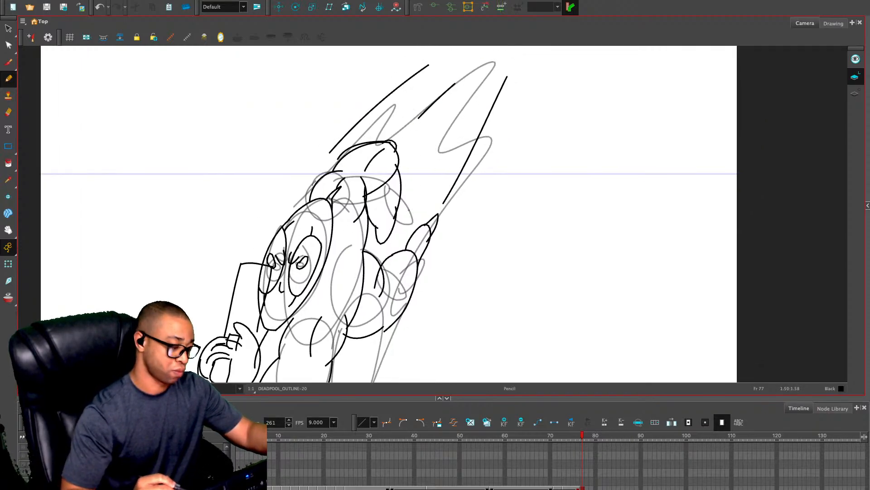
{"action": "left_click_drag", "start_coordinate": [429, 155], "coordinate": [439, 138]}
{"action": "left_click_drag", "start_coordinate": [408, 108], "coordinate": [415, 98]}
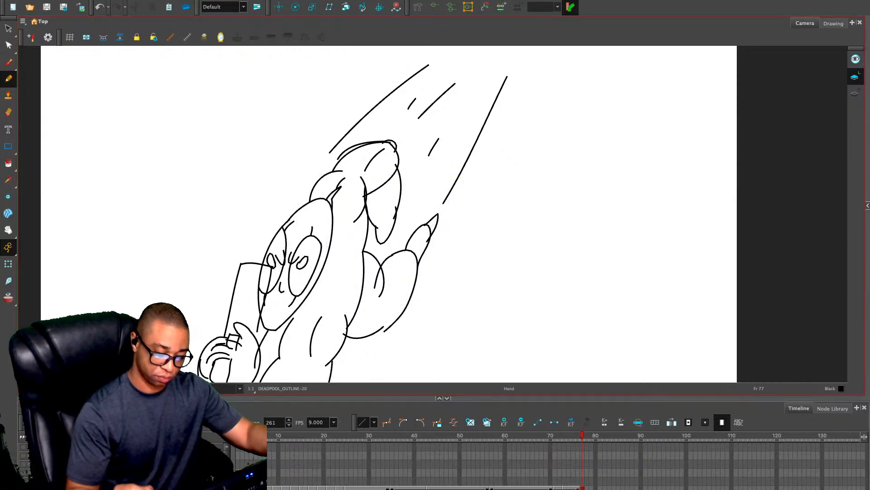
Draw a slanted line from the underside of the thigh down to the lower edge of the frame
{"action": "left_click_drag", "start_coordinate": [474, 301], "coordinate": [540, 218]}
{"action": "key", "text": "comma"}
{"action": "key", "text": "period"}
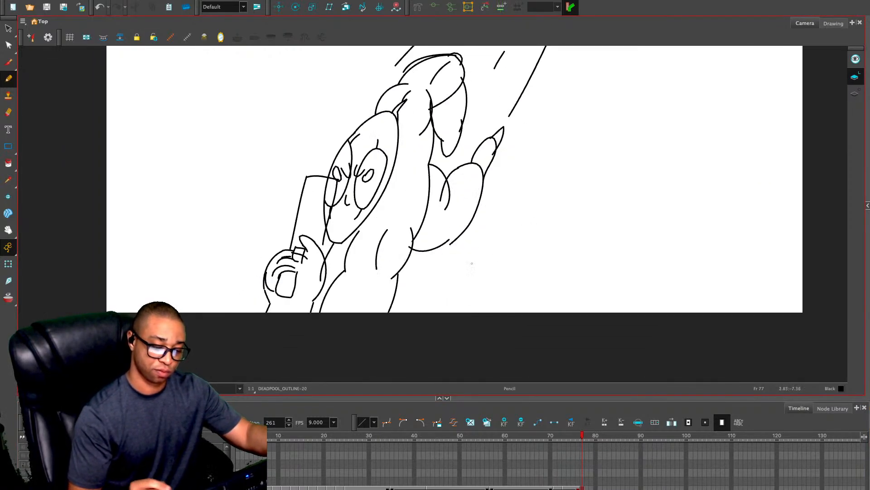
{"action": "left_click_drag", "start_coordinate": [416, 248], "coordinate": [398, 312]}
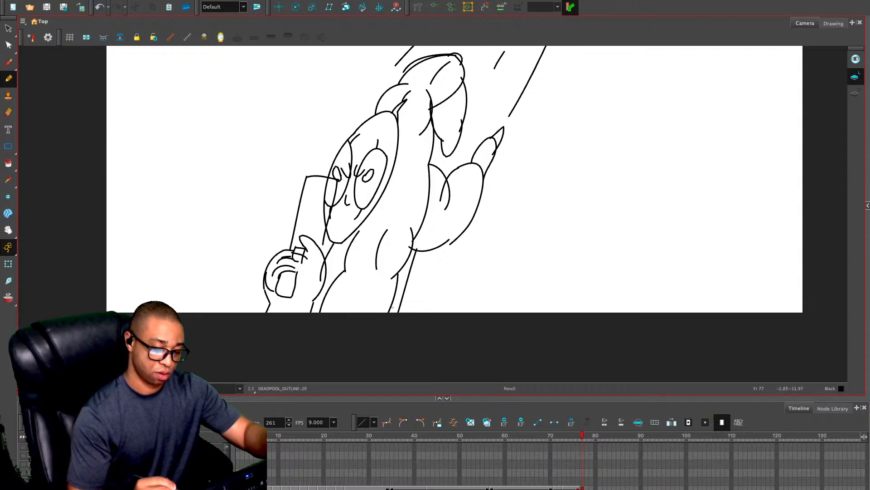
Erase the parts of the head and mask outline that overlap the gun
{"action": "key", "text": "ctrl+z"}
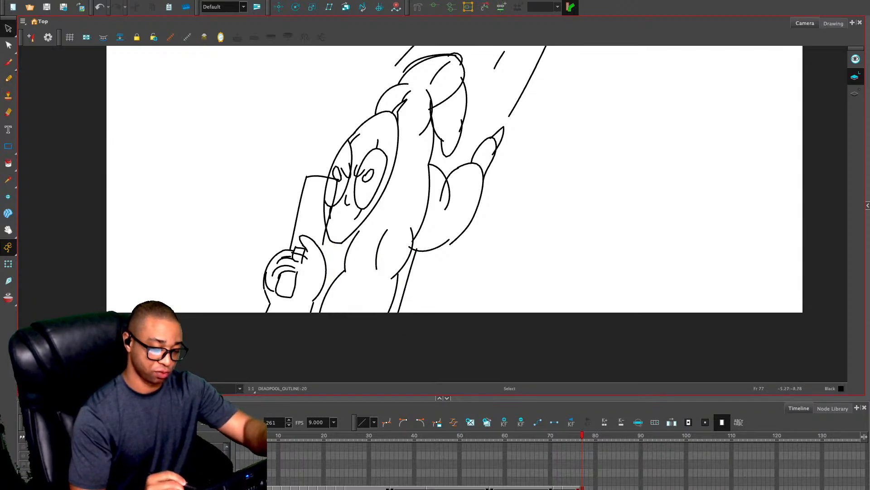
{"action": "key", "text": "alt+e"}
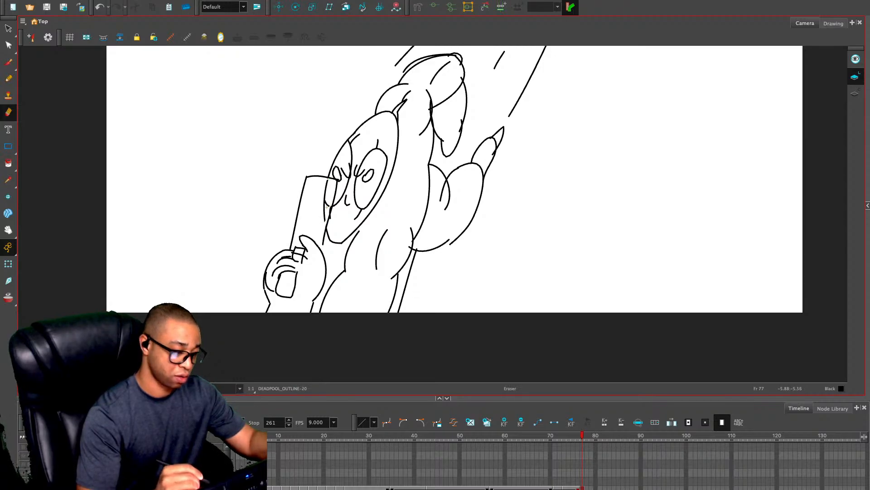
{"action": "key", "text": "alt+s"}
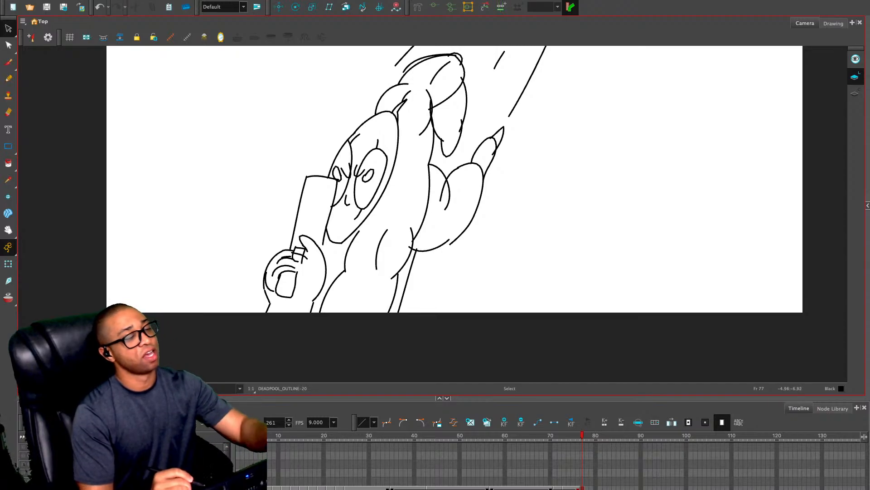
Add short neck and chest muscle lines beside the head and an inner contour line on the thigh
{"action": "key", "text": "alt+slash"}
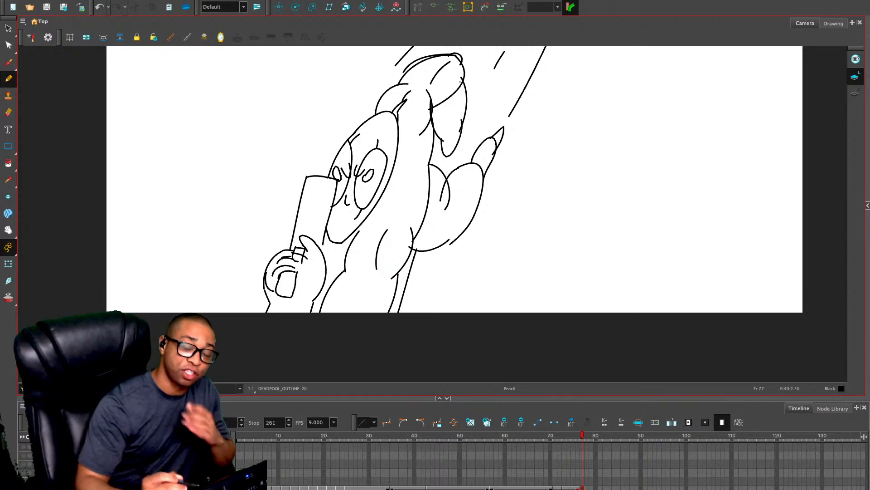
{"action": "left_click_drag", "start_coordinate": [389, 308], "coordinate": [368, 358]}
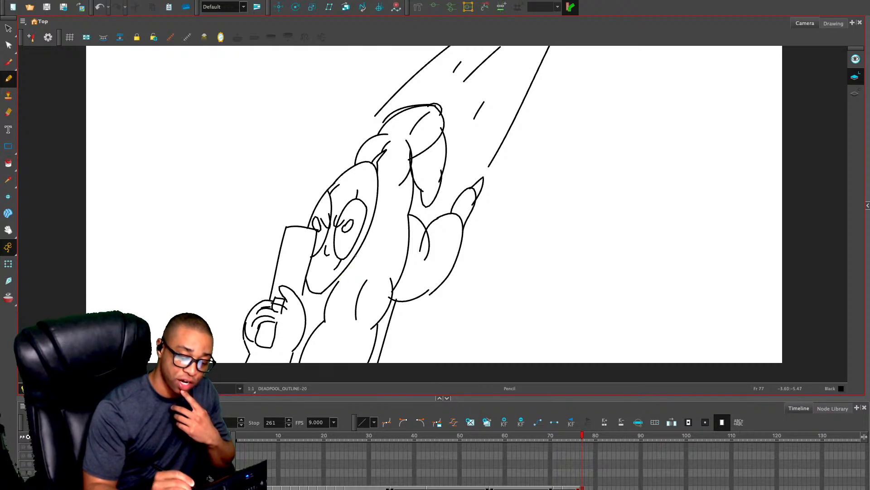
{"action": "left_click_drag", "start_coordinate": [356, 253], "coordinate": [349, 277]}
{"action": "left_click_drag", "start_coordinate": [375, 225], "coordinate": [379, 250]}
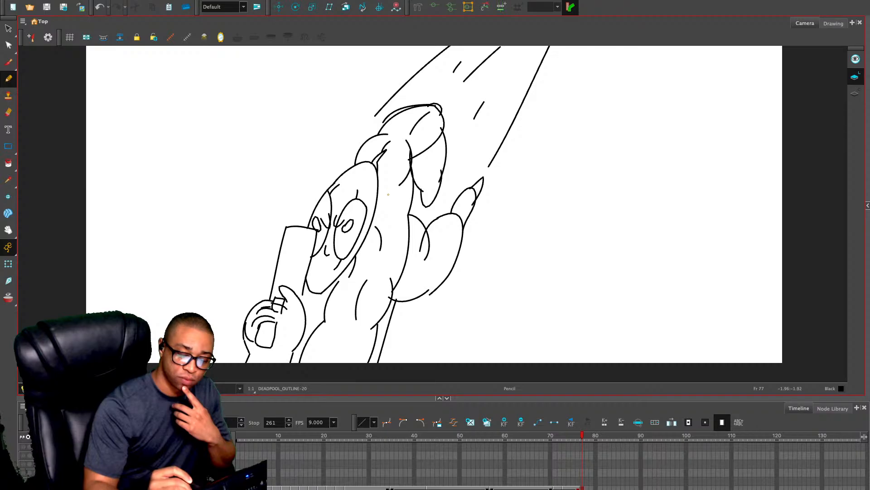
{"action": "mouse_move", "coordinate": [380, 217]}
{"action": "left_mouse_down"}
{"action": "mouse_move", "coordinate": [400, 207]}
{"action": "mouse_move", "coordinate": [395, 265]}
{"action": "left_mouse_up"}
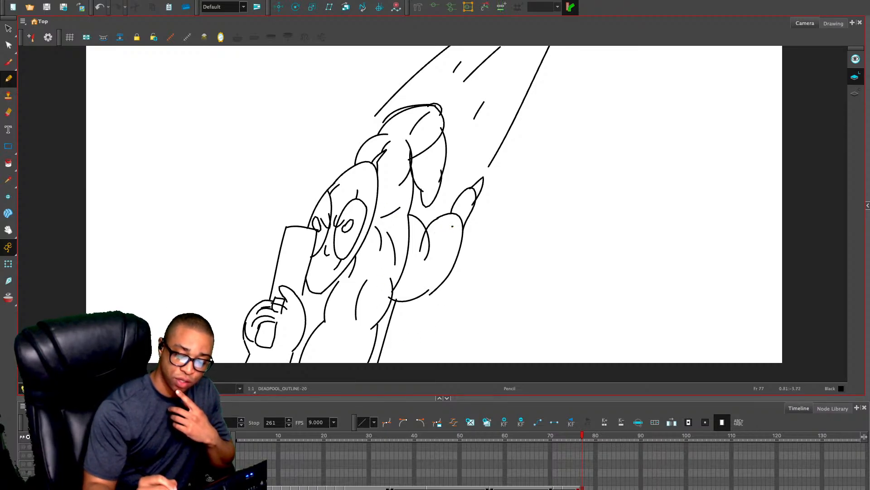
{"action": "left_click_drag", "start_coordinate": [452, 226], "coordinate": [438, 256]}
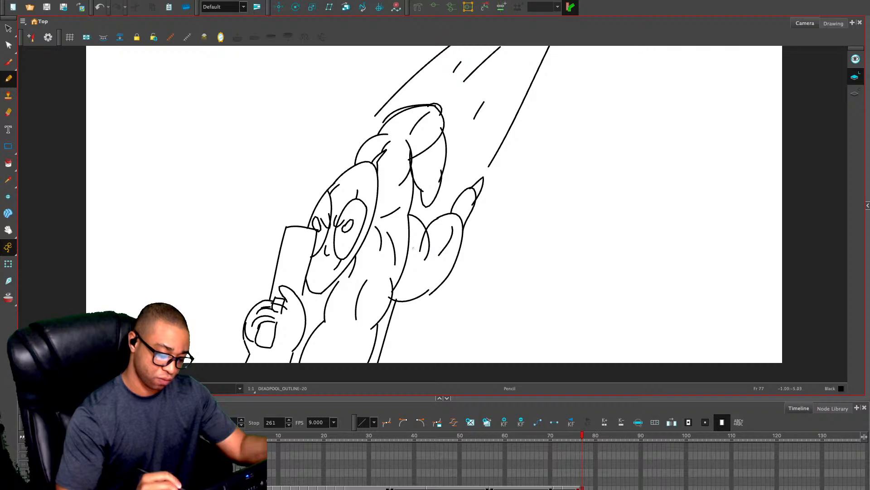
Draw sets of parallel curved bands around the near and far shoulders where they meet the torso
{"action": "key", "text": "space"}
{"action": "left_click_drag", "start_coordinate": [352, 285], "coordinate": [370, 222]}
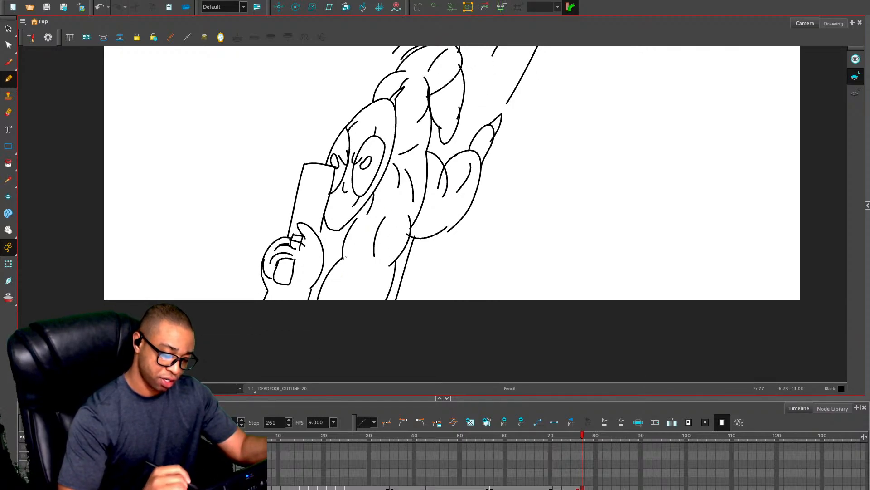
{"action": "mouse_move", "coordinate": [361, 213]}
{"action": "left_mouse_down"}
{"action": "mouse_move", "coordinate": [408, 205]}
{"action": "mouse_move", "coordinate": [410, 221]}
{"action": "left_mouse_up"}
{"action": "mouse_move", "coordinate": [379, 186]}
{"action": "left_mouse_down"}
{"action": "mouse_move", "coordinate": [410, 186]}
{"action": "mouse_move", "coordinate": [412, 221]}
{"action": "mouse_move", "coordinate": [395, 192]}
{"action": "mouse_move", "coordinate": [415, 208]}
{"action": "mouse_move", "coordinate": [398, 183]}
{"action": "mouse_move", "coordinate": [411, 194]}
{"action": "left_mouse_up"}
{"action": "left_click_drag", "start_coordinate": [433, 127], "coordinate": [426, 193]}
{"action": "mouse_move", "coordinate": [371, 204]}
{"action": "left_mouse_down"}
{"action": "mouse_move", "coordinate": [410, 189]}
{"action": "mouse_move", "coordinate": [371, 220]}
{"action": "mouse_move", "coordinate": [409, 194]}
{"action": "mouse_move", "coordinate": [375, 213]}
{"action": "left_mouse_up"}
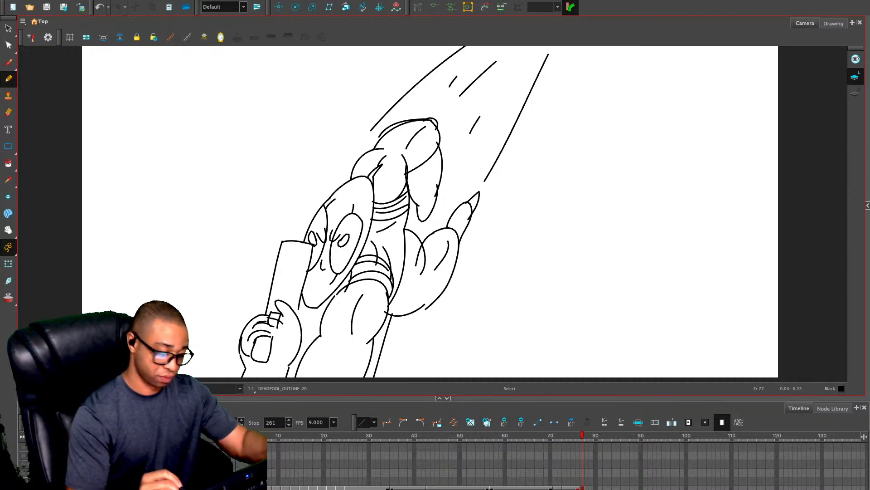
Delete the far forearm's outline and redraw it as a narrower, tapering forearm
{"action": "key", "text": "alt+s"}
{"action": "left_click_drag", "start_coordinate": [416, 180], "coordinate": [436, 223]}
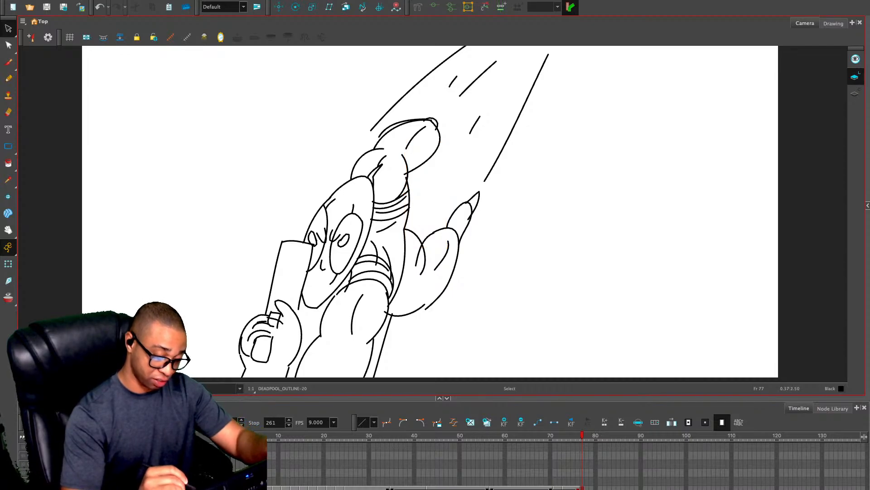
{"action": "key", "text": "alt+slash"}
{"action": "left_click_drag", "start_coordinate": [440, 136], "coordinate": [430, 198]}
{"action": "left_click_drag", "start_coordinate": [413, 160], "coordinate": [416, 199]}
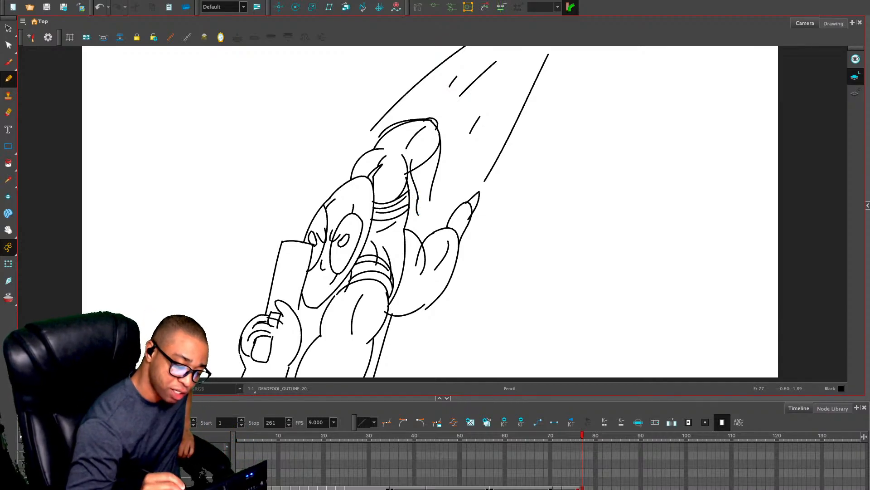
Draw a small round fist at the end of the far forearm, with two thin lines below and a small shape beside it
{"action": "left_click_drag", "start_coordinate": [416, 217], "coordinate": [422, 233]}
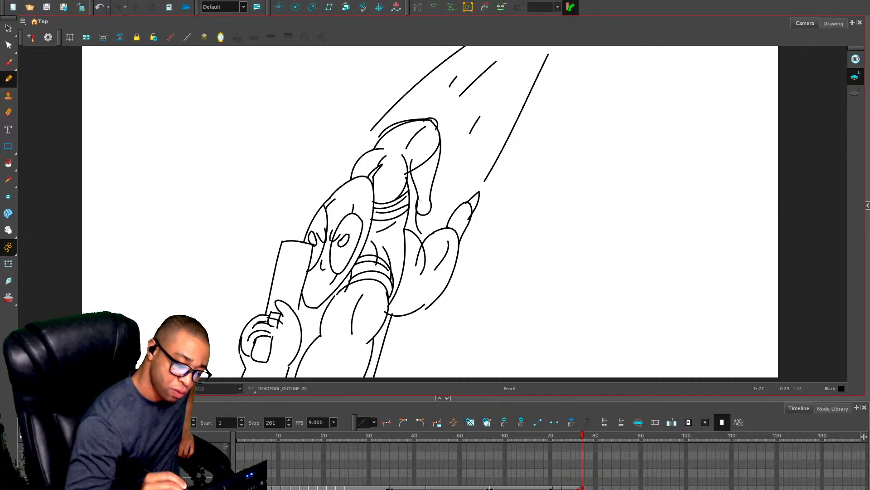
{"action": "mouse_move", "coordinate": [420, 200]}
{"action": "left_mouse_down"}
{"action": "mouse_move", "coordinate": [428, 204]}
{"action": "mouse_move", "coordinate": [425, 235]}
{"action": "left_mouse_up"}
{"action": "mouse_move", "coordinate": [418, 202]}
{"action": "left_mouse_down"}
{"action": "mouse_move", "coordinate": [414, 237]}
{"action": "mouse_move", "coordinate": [427, 219]}
{"action": "mouse_move", "coordinate": [424, 239]}
{"action": "mouse_move", "coordinate": [413, 236]}
{"action": "left_mouse_up"}
{"action": "key", "text": "alt+s"}
{"action": "key", "text": "Delete"}
{"action": "key", "text": "alt+slash"}
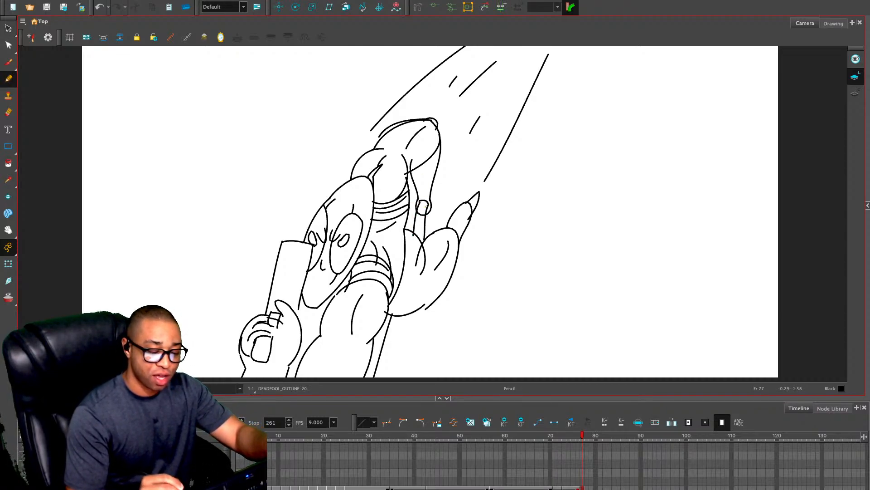
{"action": "left_click_drag", "start_coordinate": [434, 195], "coordinate": [433, 203]}
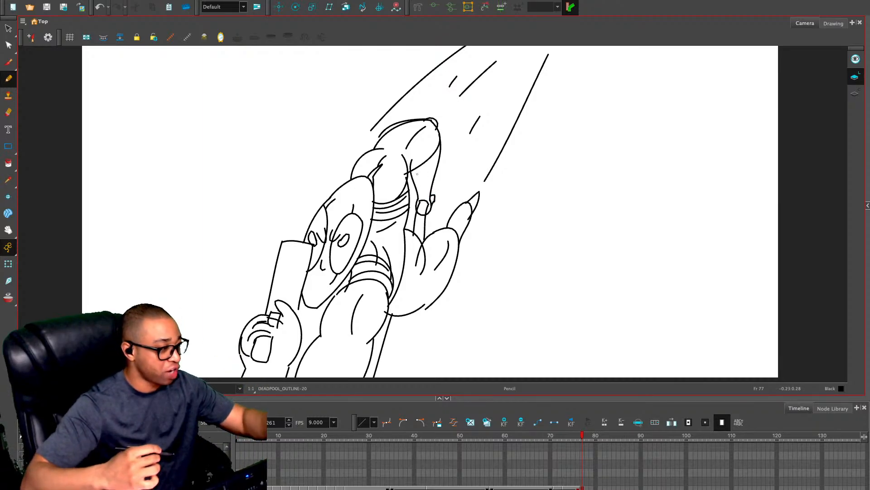
Delete the stray contour over the far shoulder and the lower curve of the far upper arm, and redraw that curve
{"action": "key", "text": "alt+s"}
{"action": "left_click", "coordinate": [391, 127]}
{"action": "key", "text": "Delete"}
{"action": "left_click", "coordinate": [426, 161]}
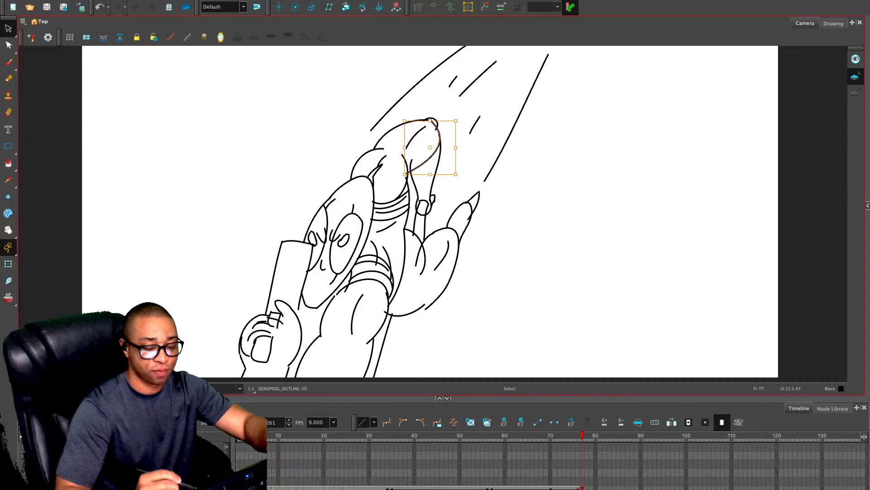
{"action": "key", "text": "Delete"}
{"action": "key", "text": "alt+slash"}
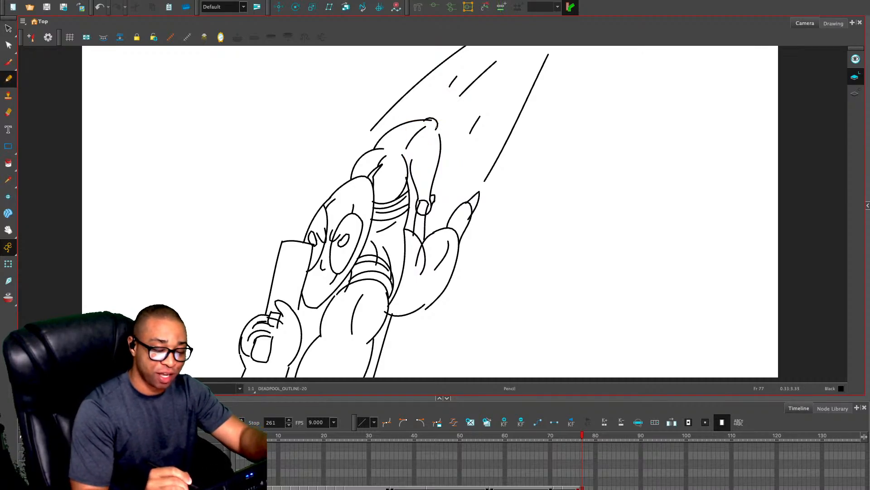
{"action": "left_click_drag", "start_coordinate": [437, 131], "coordinate": [411, 168]}
{"action": "key", "text": "ctrl+z"}
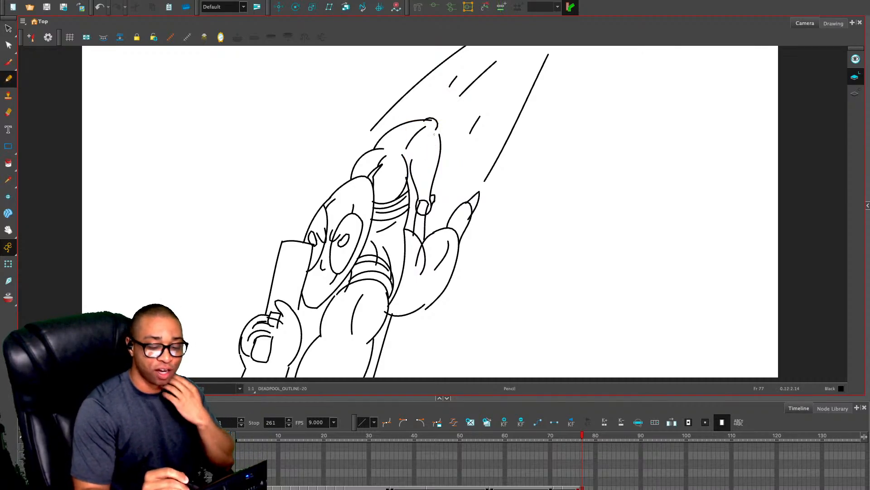
{"action": "mouse_move", "coordinate": [438, 127]}
{"action": "left_mouse_down"}
{"action": "mouse_move", "coordinate": [427, 158]}
{"action": "mouse_move", "coordinate": [405, 175]}
{"action": "left_mouse_up"}
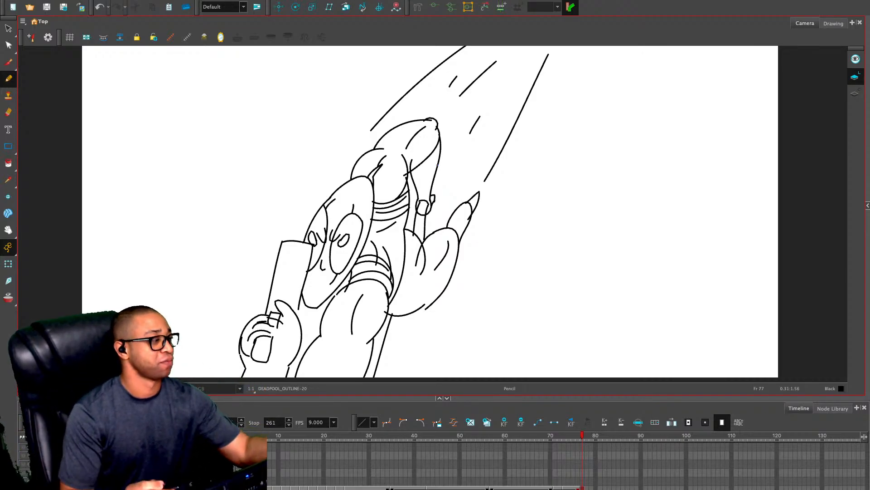
Go to the empty frame 78 and turn on onion skinning to see the previous drawing
{"action": "key", "text": "period"}
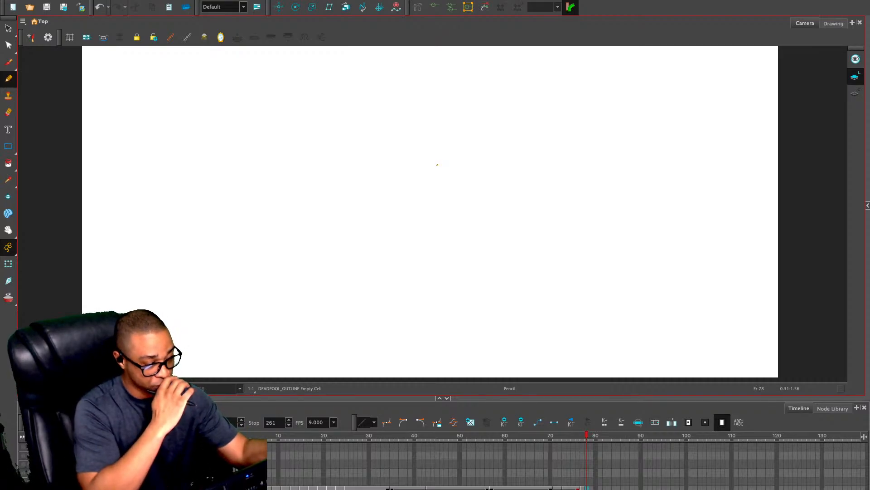
{"action": "key", "text": "alt+o"}
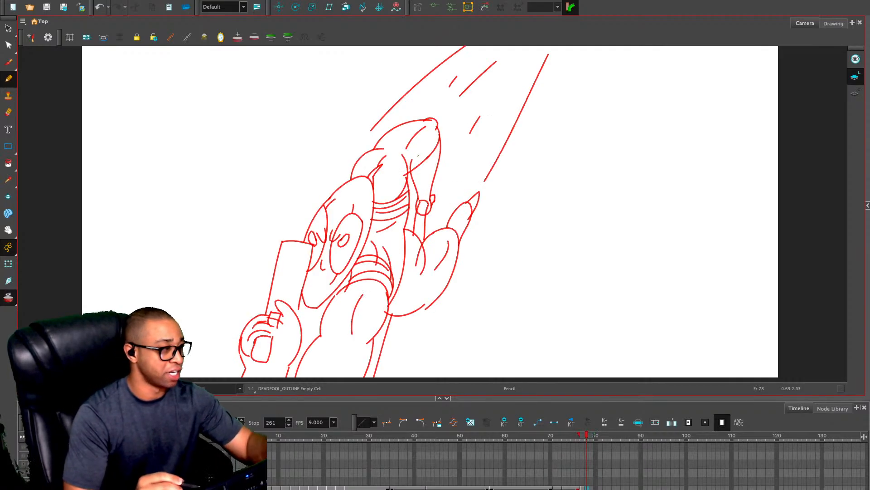
{"action": "key", "text": "2"}
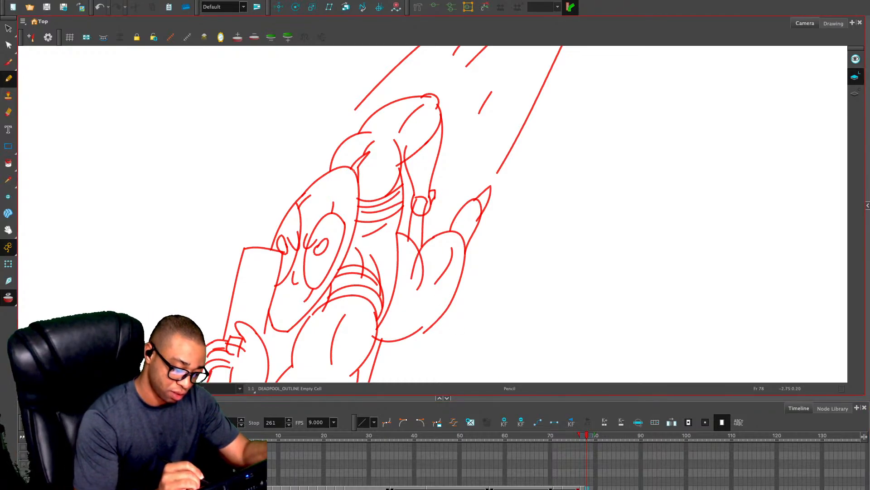
{"action": "left_click_drag", "start_coordinate": [246, 283], "coordinate": [326, 162]}
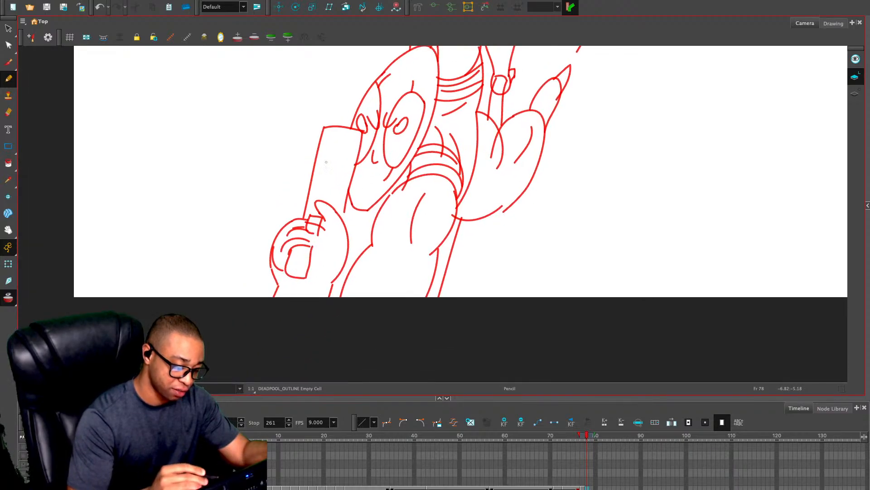
Copy the forearm, hand and gun strokes from frame 22 and paste them into frame 77
{"action": "left_click_drag", "start_coordinate": [586, 435], "coordinate": [333, 435]}
{"action": "left_click_drag", "start_coordinate": [576, 152], "coordinate": [521, 243]}
{"action": "key", "text": "alt+s"}
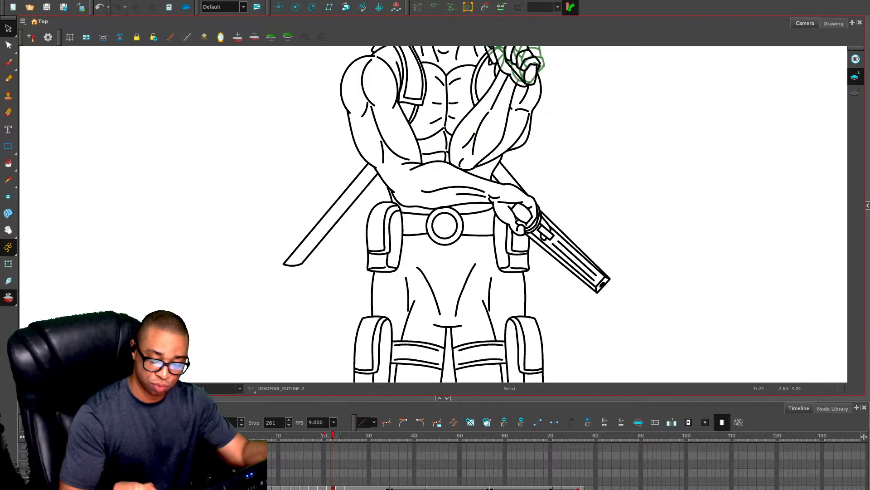
{"action": "mouse_move", "coordinate": [587, 196]}
{"action": "left_mouse_down"}
{"action": "mouse_move", "coordinate": [519, 181]}
{"action": "mouse_move", "coordinate": [614, 204]}
{"action": "mouse_move", "coordinate": [589, 193]}
{"action": "left_mouse_up"}
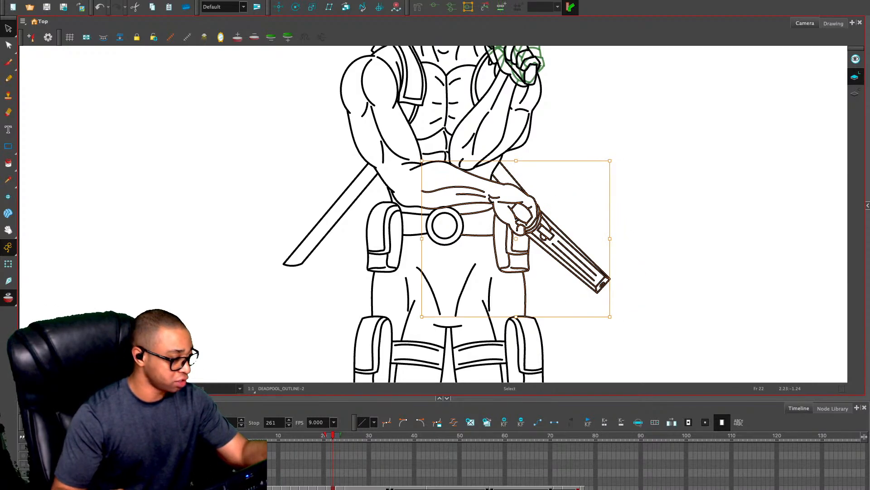
{"action": "left_click", "coordinate": [582, 435]}
{"action": "key", "text": "super+v"}
{"action": "key", "text": "1"}
{"action": "key", "text": "1"}
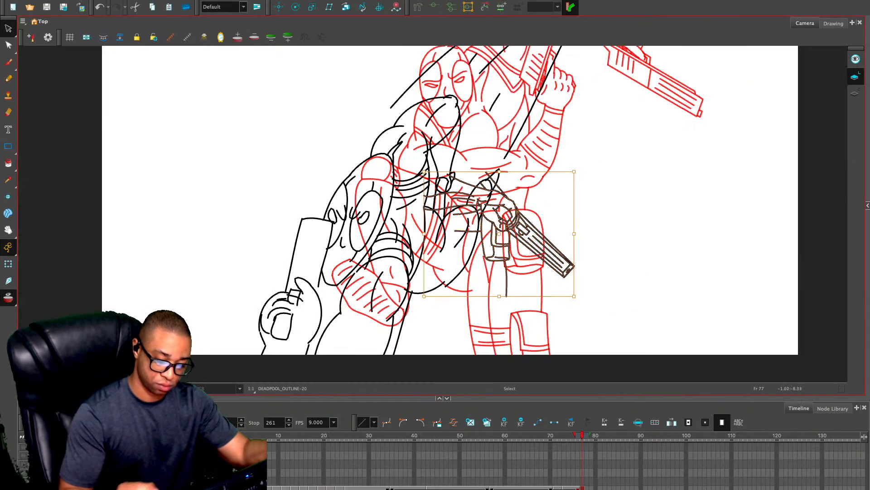
Move the pasted strokes into the empty area beside the figure and delete everything except the hand and gun
{"action": "mouse_move", "coordinate": [503, 218]}
{"action": "left_mouse_down"}
{"action": "mouse_move", "coordinate": [346, 199]}
{"action": "mouse_move", "coordinate": [246, 155]}
{"action": "left_mouse_up"}
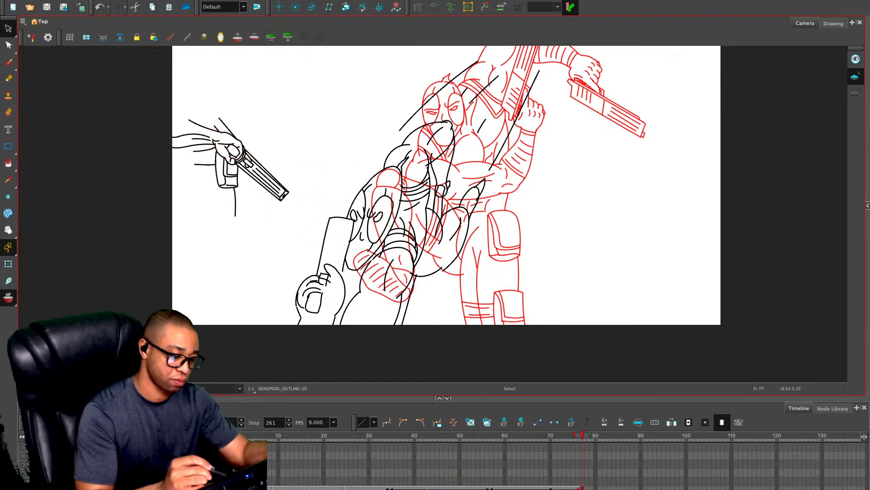
{"action": "mouse_move", "coordinate": [273, 105]}
{"action": "left_mouse_down"}
{"action": "mouse_move", "coordinate": [259, 97]}
{"action": "mouse_move", "coordinate": [202, 125]}
{"action": "left_mouse_up"}
{"action": "left_click_drag", "start_coordinate": [200, 85], "coordinate": [245, 191]}
{"action": "key", "text": "Delete"}
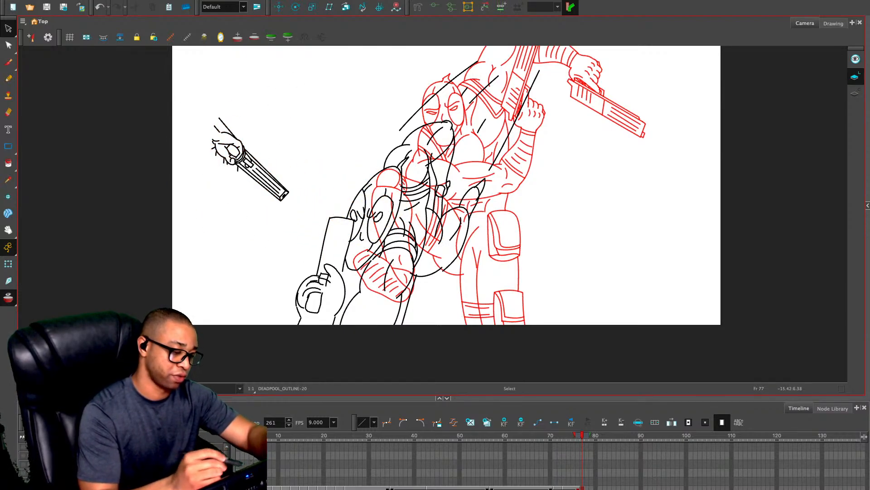
{"action": "key", "text": "Delete"}
{"action": "mouse_move", "coordinate": [227, 119]}
{"action": "left_mouse_down"}
{"action": "mouse_move", "coordinate": [214, 135]}
{"action": "mouse_move", "coordinate": [225, 162]}
{"action": "left_mouse_up"}
{"action": "key", "text": "Delete"}
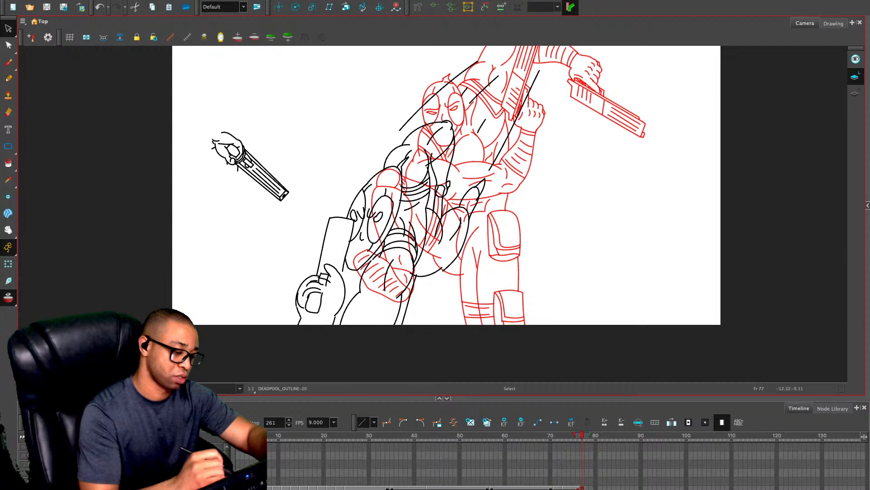
{"action": "key", "text": "Delete"}
{"action": "mouse_move", "coordinate": [225, 116]}
{"action": "left_mouse_down"}
{"action": "mouse_move", "coordinate": [202, 144]}
{"action": "mouse_move", "coordinate": [230, 117]}
{"action": "left_mouse_up"}
Rotate the pasted hand and gun to point upward, flip it horizontally, enlarge it and place it beside the figure
{"action": "mouse_move", "coordinate": [294, 128]}
{"action": "left_mouse_down"}
{"action": "mouse_move", "coordinate": [188, 122]}
{"action": "mouse_move", "coordinate": [177, 155]}
{"action": "mouse_move", "coordinate": [200, 112]}
{"action": "left_mouse_up"}
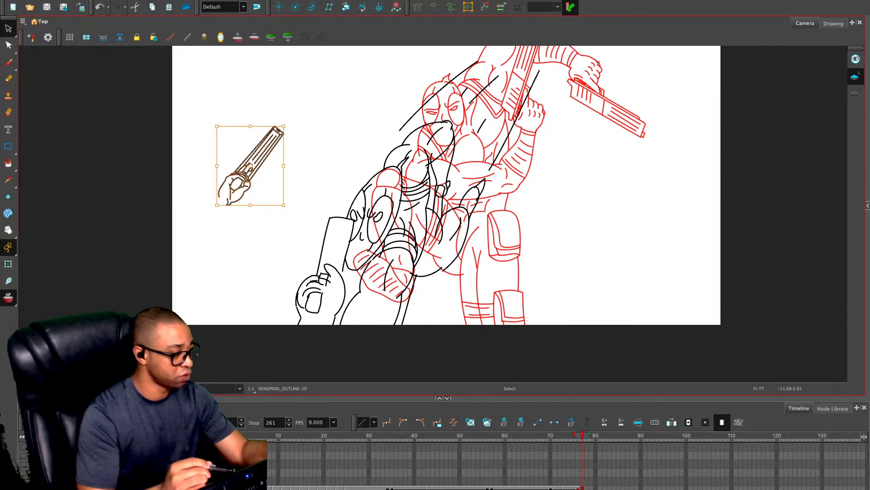
{"action": "left_click_drag", "start_coordinate": [288, 120], "coordinate": [251, 106]}
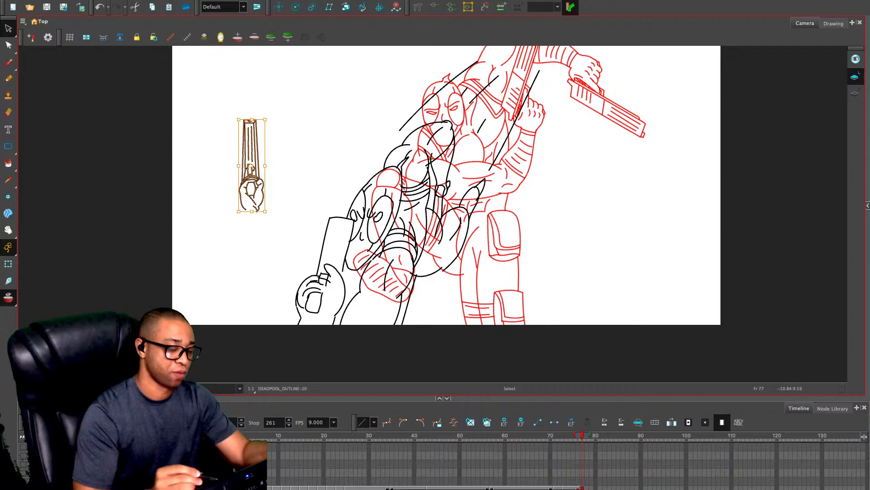
{"action": "key", "text": "4"}
{"action": "left_click_drag", "start_coordinate": [270, 116], "coordinate": [311, 84]}
{"action": "mouse_move", "coordinate": [266, 145]}
{"action": "left_mouse_down"}
{"action": "mouse_move", "coordinate": [308, 299]}
{"action": "mouse_move", "coordinate": [301, 288]}
{"action": "left_mouse_up"}
{"action": "left_click_drag", "start_coordinate": [350, 223], "coordinate": [325, 211]}
{"action": "left_click_drag", "start_coordinate": [311, 252], "coordinate": [254, 184]}
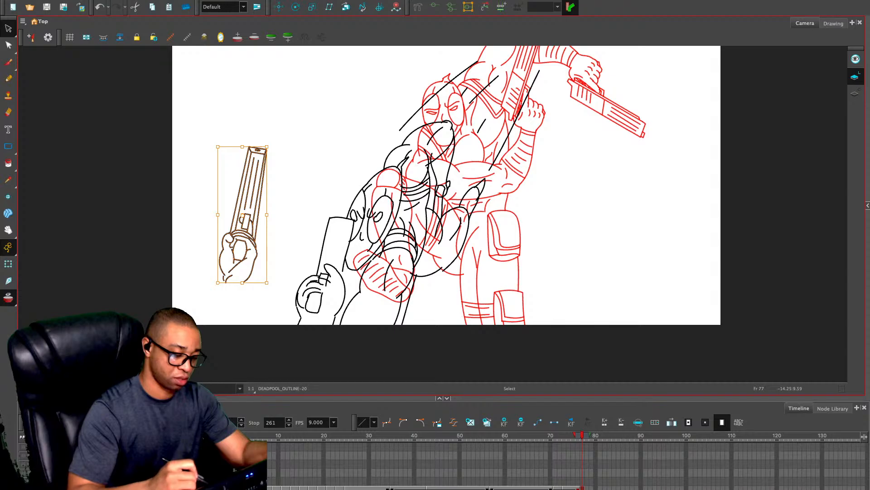
Delete the old roughly drawn gun and hand in front of the figure's head, including the leftover gun edge
{"action": "left_click", "coordinate": [313, 210]}
{"action": "mouse_move", "coordinate": [314, 210]}
{"action": "left_mouse_down"}
{"action": "mouse_move", "coordinate": [318, 344]}
{"action": "mouse_move", "coordinate": [327, 307]}
{"action": "mouse_move", "coordinate": [295, 337]}
{"action": "mouse_move", "coordinate": [333, 314]}
{"action": "mouse_move", "coordinate": [349, 283]}
{"action": "mouse_move", "coordinate": [334, 253]}
{"action": "left_mouse_up"}
{"action": "key", "text": "Delete"}
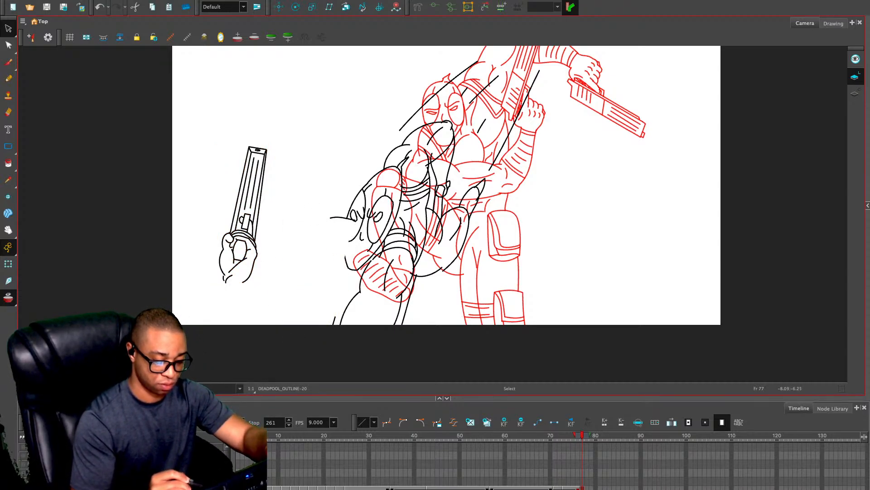
{"action": "left_click_drag", "start_coordinate": [341, 209], "coordinate": [331, 242]}
{"action": "key", "text": "Delete"}
Tilt the pasted hand and gun further clockwise and reposition it beside the figure
{"action": "mouse_move", "coordinate": [288, 121]}
{"action": "left_mouse_down"}
{"action": "mouse_move", "coordinate": [236, 138]}
{"action": "mouse_move", "coordinate": [278, 218]}
{"action": "mouse_move", "coordinate": [312, 242]}
{"action": "mouse_move", "coordinate": [333, 285]}
{"action": "left_mouse_up"}
{"action": "left_click_drag", "start_coordinate": [346, 222], "coordinate": [363, 232]}
{"action": "left_click_drag", "start_coordinate": [334, 292], "coordinate": [287, 229]}
{"action": "key", "text": "space"}
{"action": "key", "text": "2"}
{"action": "key", "text": "2"}
{"action": "left_click_drag", "start_coordinate": [281, 272], "coordinate": [366, 263]}
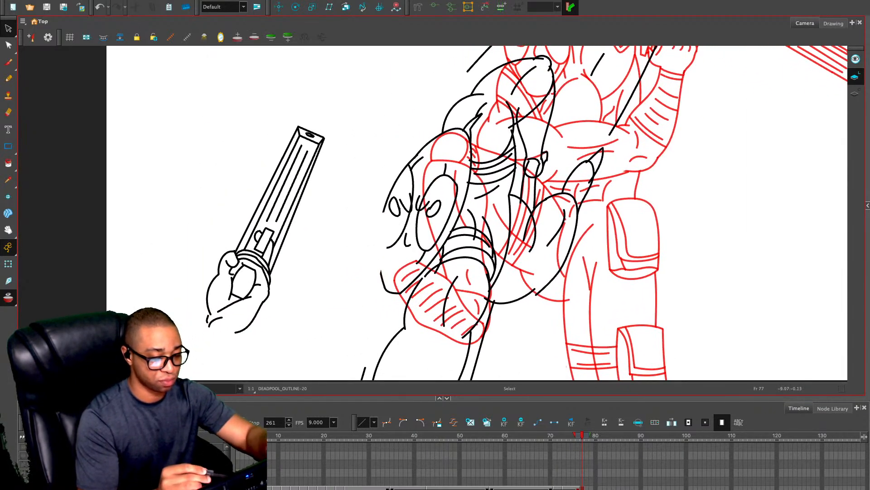
On frame 78, trace the gun's block-shaped barrel and the inner lines of the gripping hand from the onion skin
{"action": "key", "text": "alt+/"}
{"action": "key", "text": "."}
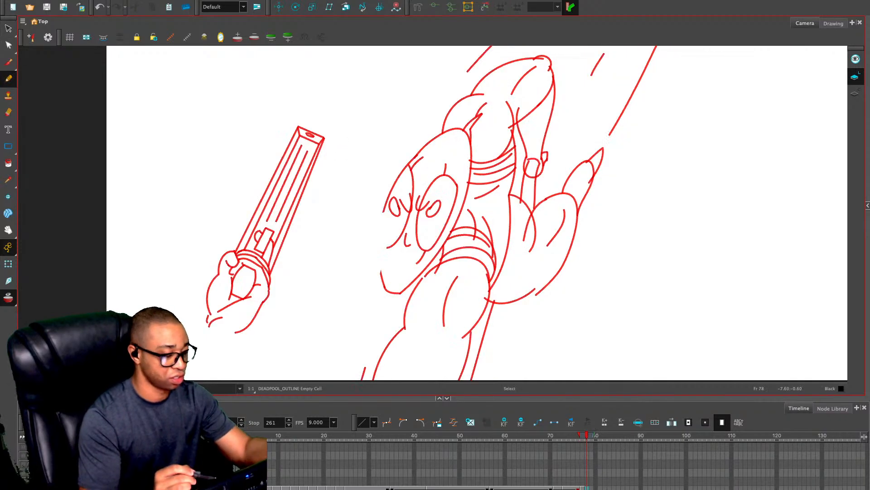
{"action": "key", "text": "alt+o"}
{"action": "key", "text": "alt+o"}
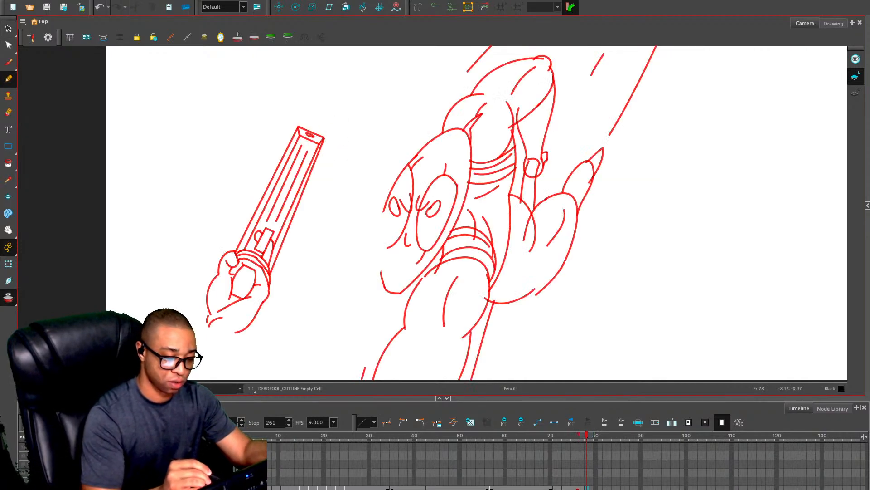
{"action": "left_click_drag", "start_coordinate": [298, 127], "coordinate": [235, 253]}
{"action": "mouse_move", "coordinate": [297, 126]}
{"action": "left_mouse_down"}
{"action": "mouse_move", "coordinate": [329, 139]}
{"action": "mouse_move", "coordinate": [268, 280]}
{"action": "left_mouse_up"}
{"action": "key", "text": "ctrl+z"}
{"action": "mouse_move", "coordinate": [298, 137]}
{"action": "left_mouse_down"}
{"action": "mouse_move", "coordinate": [328, 139]}
{"action": "mouse_move", "coordinate": [308, 156]}
{"action": "mouse_move", "coordinate": [269, 257]}
{"action": "mouse_move", "coordinate": [247, 267]}
{"action": "mouse_move", "coordinate": [255, 273]}
{"action": "mouse_move", "coordinate": [248, 293]}
{"action": "mouse_move", "coordinate": [227, 304]}
{"action": "mouse_move", "coordinate": [250, 296]}
{"action": "mouse_move", "coordinate": [214, 333]}
{"action": "left_mouse_up"}
{"action": "left_click_drag", "start_coordinate": [243, 257], "coordinate": [267, 276]}
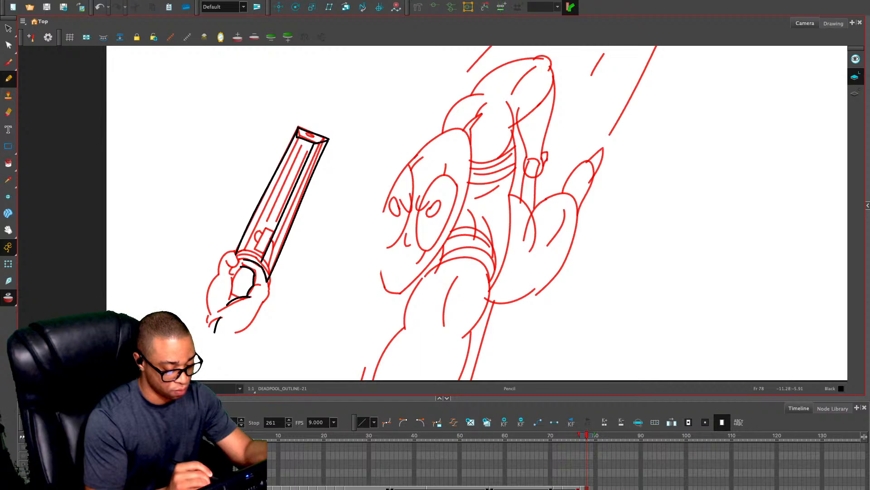
Undo the hand strokes on frame 78, keeping only the traced gun barrel
{"action": "key", "text": "alt+s"}
{"action": "mouse_move", "coordinate": [237, 269]}
{"action": "left_mouse_down"}
{"action": "mouse_move", "coordinate": [260, 288]}
{"action": "mouse_move", "coordinate": [254, 260]}
{"action": "mouse_move", "coordinate": [244, 262]}
{"action": "left_mouse_up"}
{"action": "key", "text": "ctrl+z"}
{"action": "key", "text": "ctrl+z"}
{"action": "key", "text": "ctrl+z"}
{"action": "key", "text": "ctrl+z"}
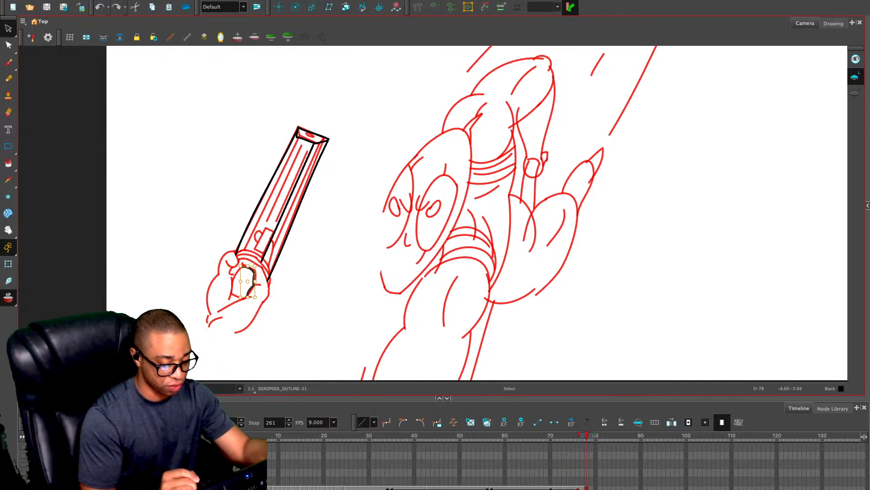
{"action": "key", "text": "ctrl+z"}
{"action": "key", "text": "ctrl+z"}
{"action": "key", "text": "ctrl+z"}
On frame 77, delete the barrel strokes of the pasted gun, leaving the hand and the rear gun details
{"action": "key", "text": "comma"}
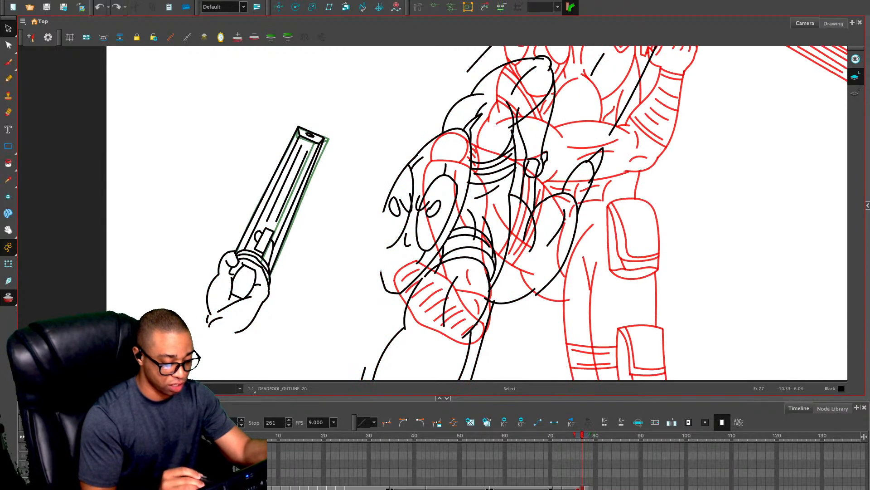
{"action": "mouse_move", "coordinate": [237, 193]}
{"action": "left_mouse_down"}
{"action": "mouse_move", "coordinate": [245, 219]}
{"action": "mouse_move", "coordinate": [289, 223]}
{"action": "left_mouse_up"}
{"action": "key", "text": "Escape"}
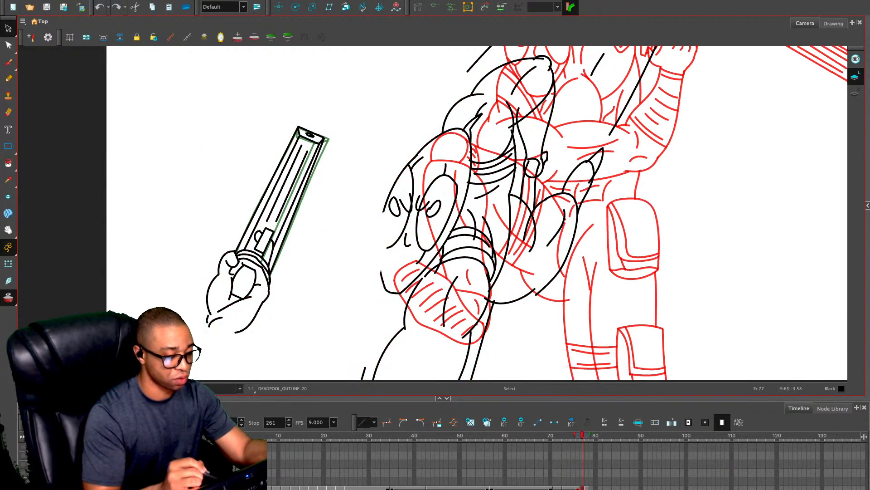
{"action": "key", "text": "ctrl+a"}
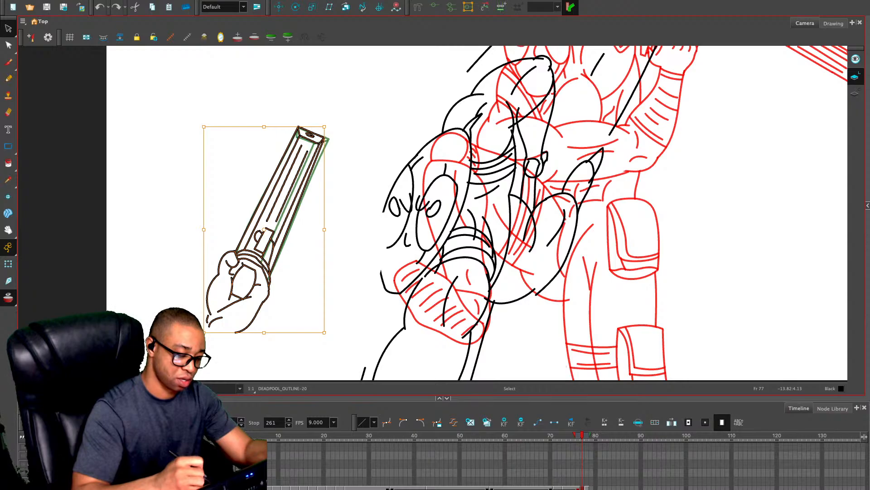
{"action": "mouse_move", "coordinate": [332, 102]}
{"action": "left_mouse_down"}
{"action": "mouse_move", "coordinate": [241, 210]}
{"action": "mouse_move", "coordinate": [336, 163]}
{"action": "left_mouse_up"}
{"action": "key", "text": "Delete"}
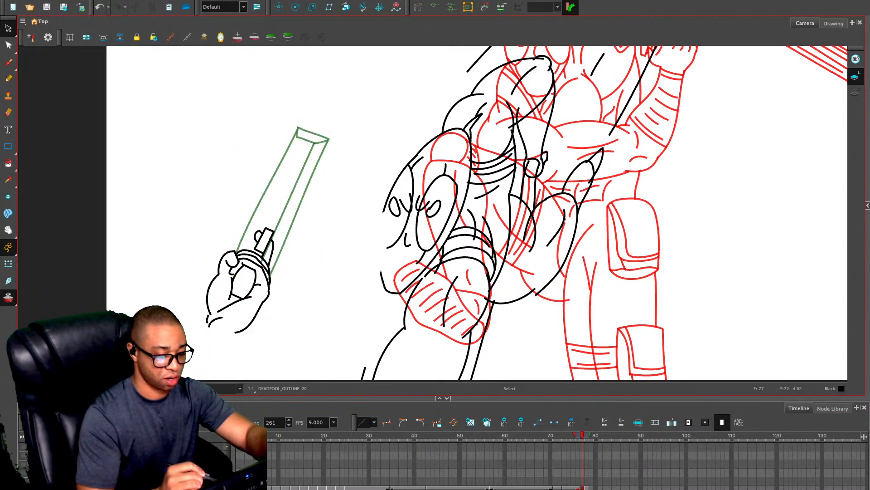
Shift the remaining hand on frame 77 slightly left against the onion-skinned barrel outline from frame 78
{"action": "mouse_move", "coordinate": [267, 208]}
{"action": "left_mouse_down"}
{"action": "mouse_move", "coordinate": [283, 258]}
{"action": "mouse_move", "coordinate": [267, 211]}
{"action": "left_mouse_up"}
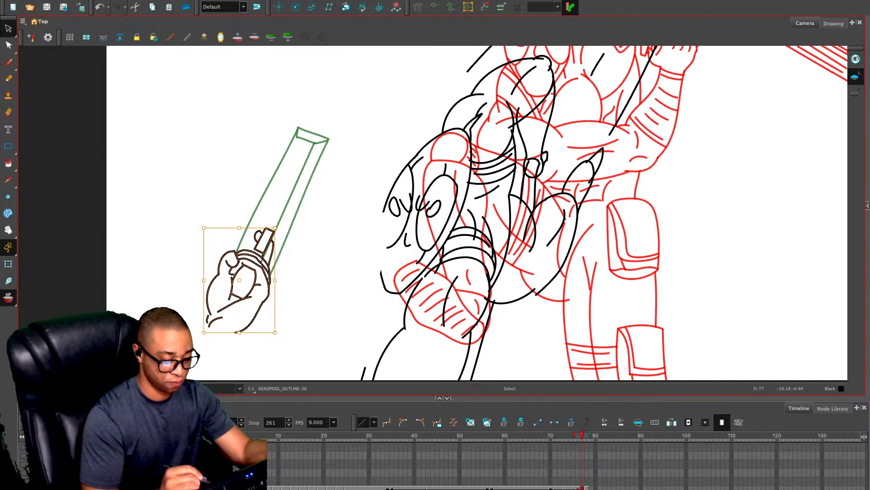
{"action": "left_click_drag", "start_coordinate": [247, 288], "coordinate": [240, 285]}
{"action": "left_click", "coordinate": [338, 231]}
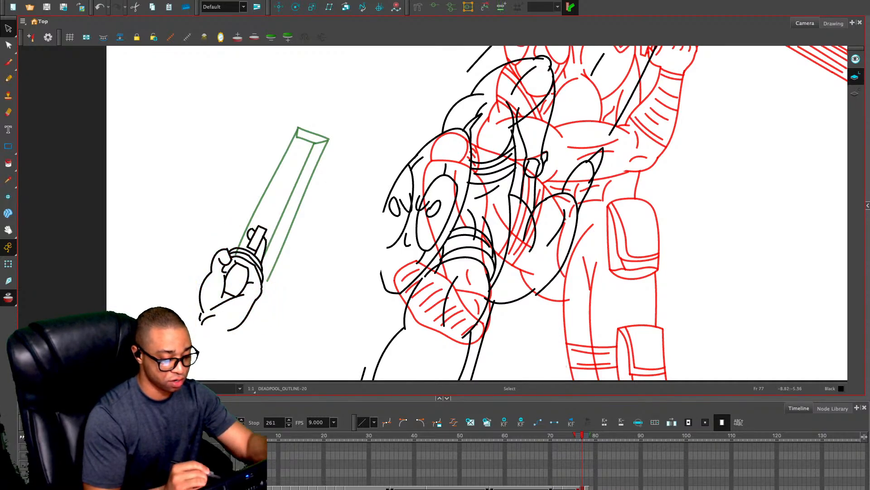
Delete the strokes that form the thumb of the gripping hand on frame 77
{"action": "left_click", "coordinate": [226, 264]}
{"action": "key", "text": "Delete"}
{"action": "left_click", "coordinate": [230, 256]}
{"action": "key", "text": "Delete"}
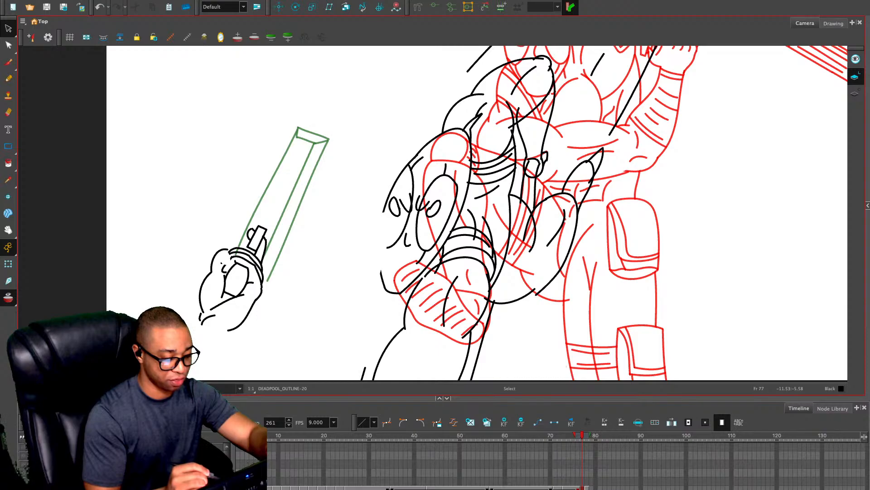
{"action": "left_click", "coordinate": [231, 249]}
{"action": "key", "text": "Delete"}
{"action": "left_click", "coordinate": [233, 249]}
{"action": "left_click", "coordinate": [214, 257]}
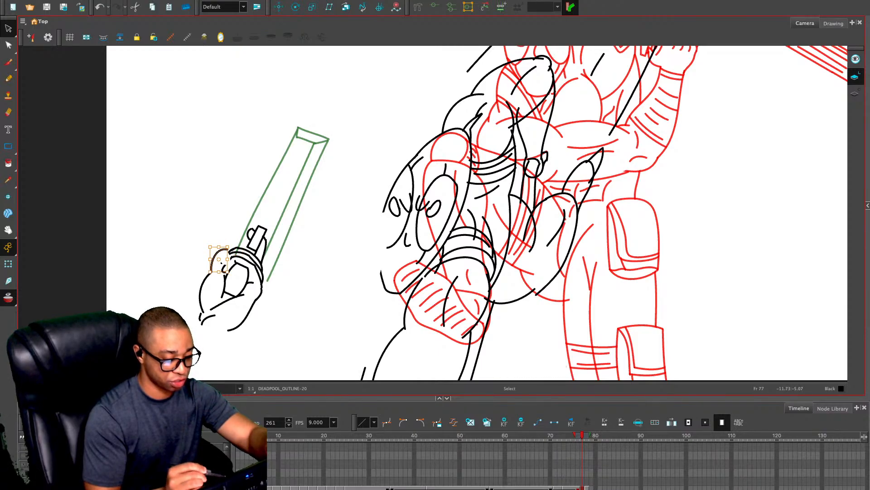
{"action": "key", "text": "Delete"}
Undo the deletion of the thumb's outer outline and return to frame 77
{"action": "key", "text": "comma"}
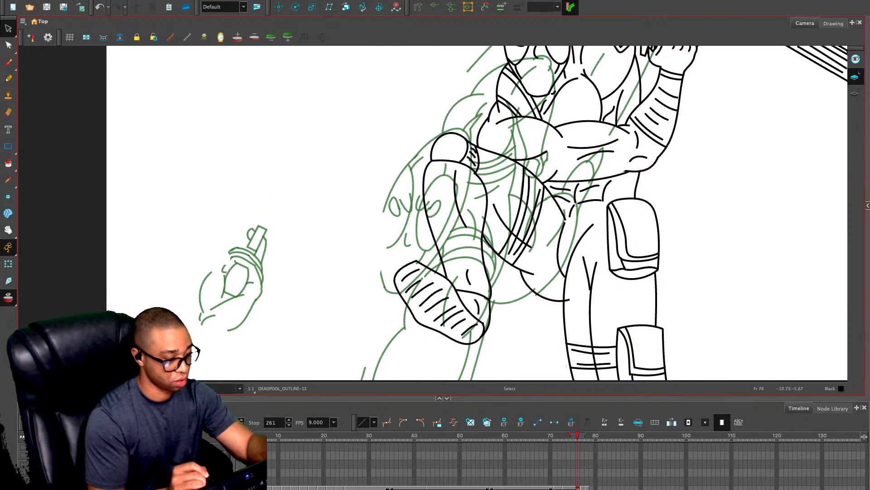
{"action": "key", "text": "ctrl+z"}
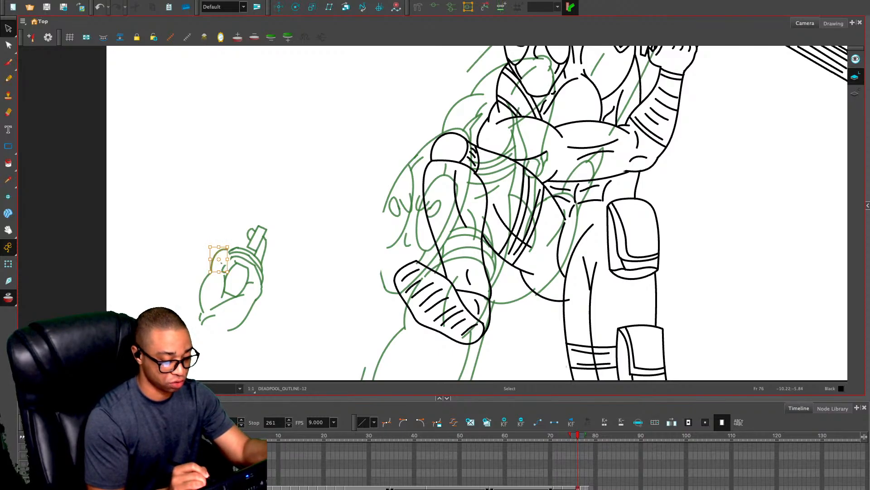
{"action": "key", "text": "alt+2"}
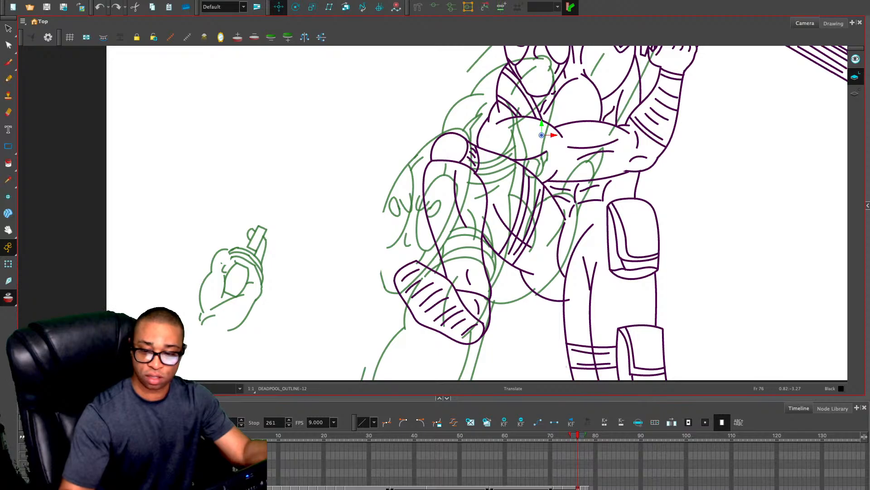
{"action": "key", "text": "period"}
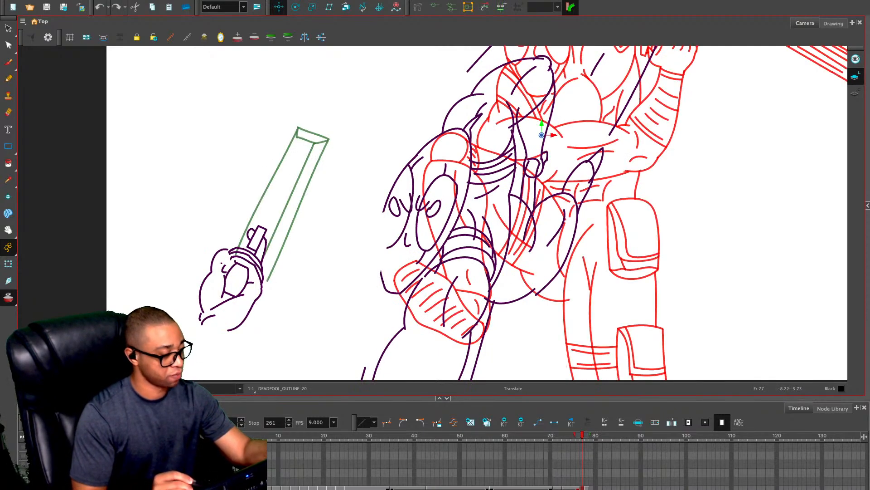
{"action": "key", "text": "alt+s"}
{"action": "key", "text": "comma"}
{"action": "key", "text": "period"}
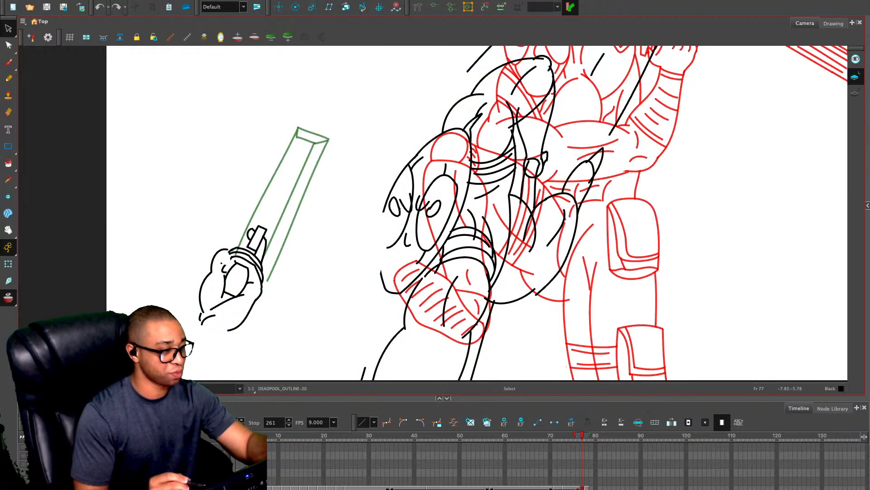
Compare the gun and hand drawings on frames 70 and 56 with the pose on frame 77
{"action": "key", "text": "comma"}
{"action": "key", "text": "semicolon"}
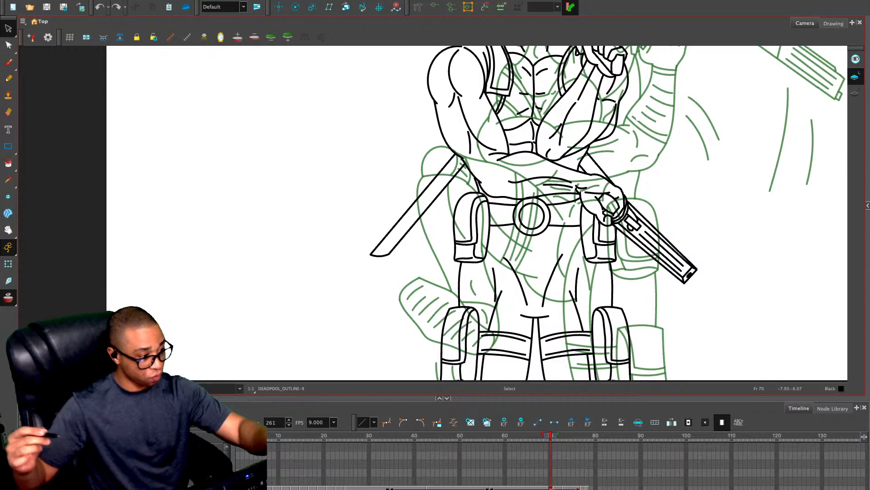
{"action": "key", "text": "semicolon"}
{"action": "key", "text": "comma"}
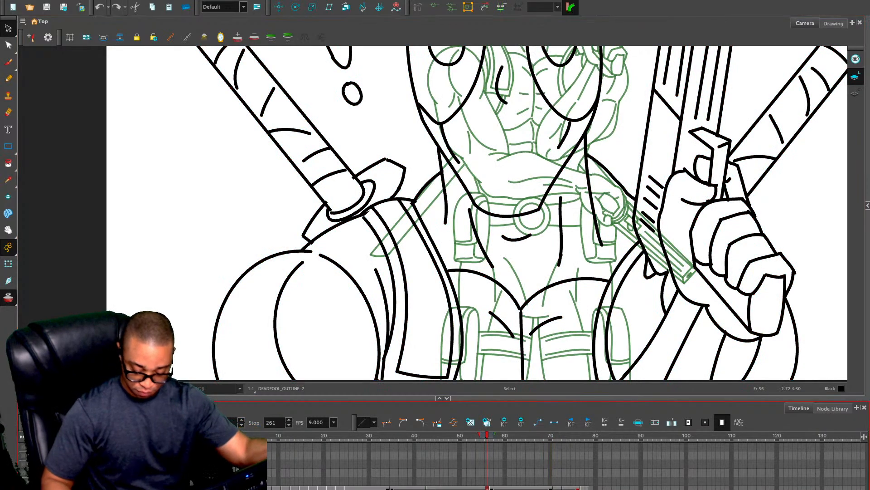
{"action": "key", "text": "apostrophe"}
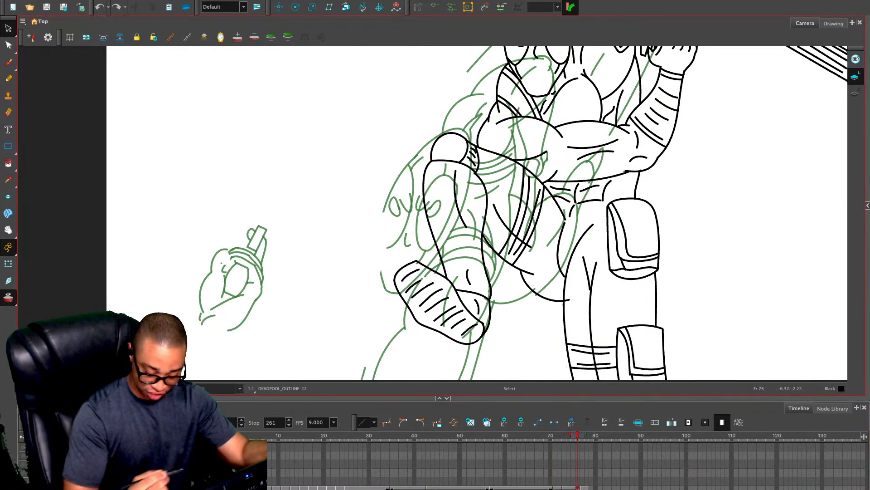
{"action": "key", "text": "period"}
{"action": "key", "text": "period"}
{"action": "key", "text": "comma"}
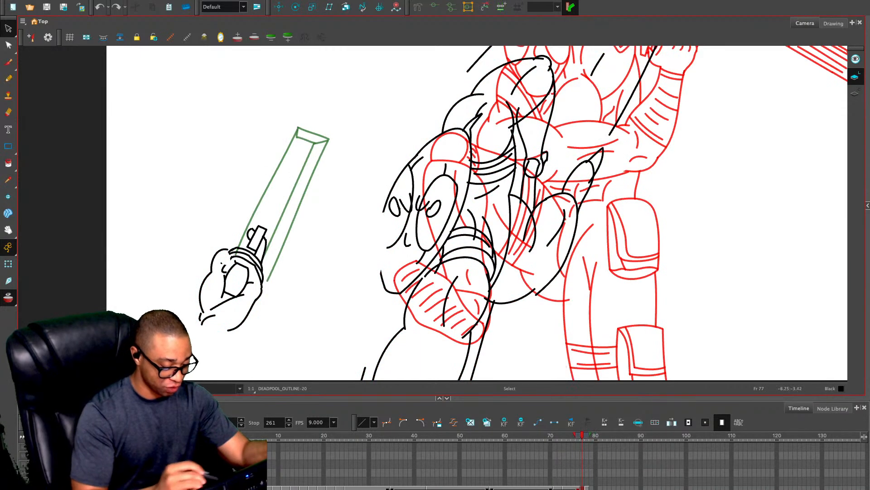
Replace the thumb's outer outline on the frame 77 hand with a smaller rounded curve beside the rear of the gun
{"action": "left_click_drag", "start_coordinate": [223, 241], "coordinate": [224, 261]}
{"action": "key", "text": "Delete"}
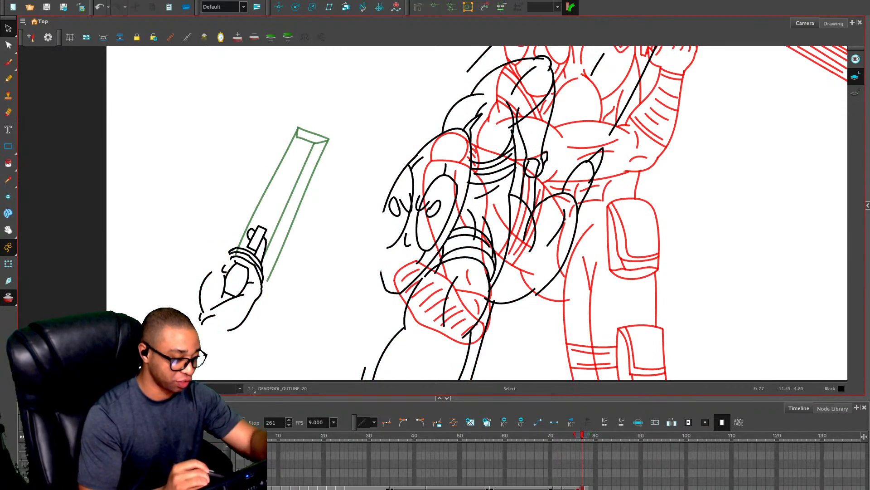
{"action": "key", "text": "alt+x"}
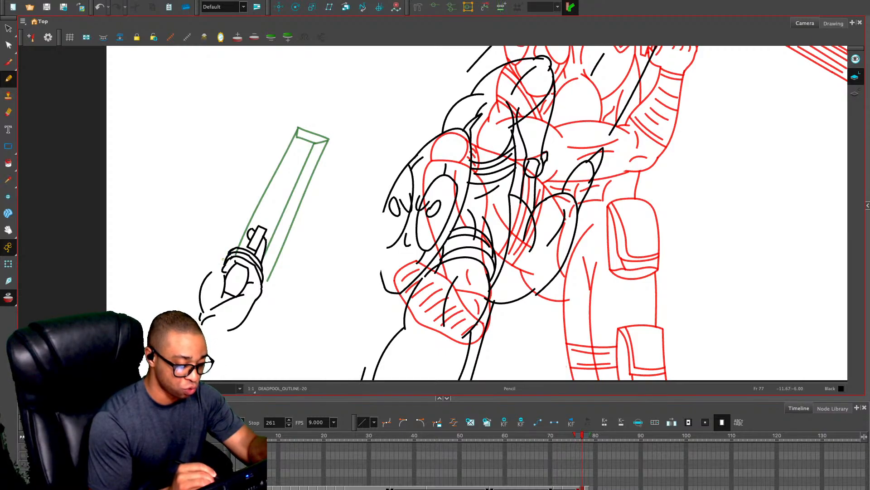
{"action": "mouse_move", "coordinate": [225, 253]}
{"action": "left_mouse_down"}
{"action": "mouse_move", "coordinate": [221, 268]}
{"action": "mouse_move", "coordinate": [186, 293]}
{"action": "mouse_move", "coordinate": [225, 332]}
{"action": "left_mouse_up"}
Delete the back-of-hand strokes and the butt of the grip on frame 77, keeping the upper finger lines
{"action": "key", "text": "alt+s"}
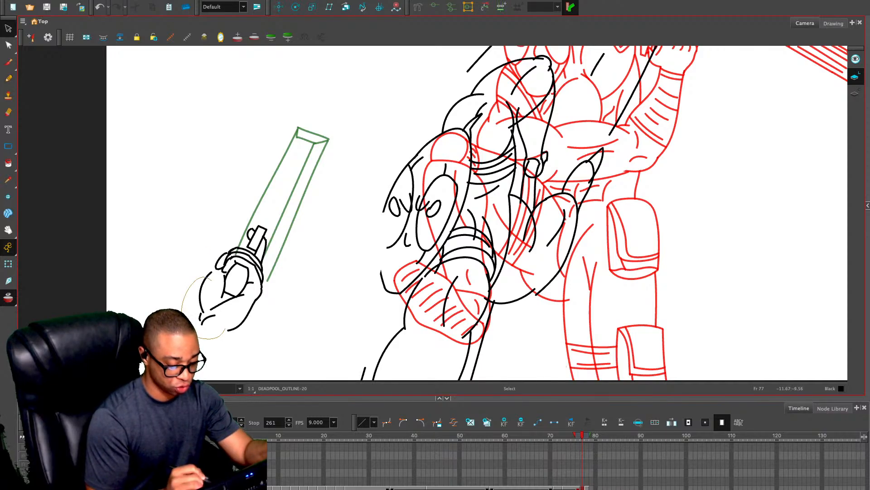
{"action": "left_click_drag", "start_coordinate": [225, 292], "coordinate": [211, 278]}
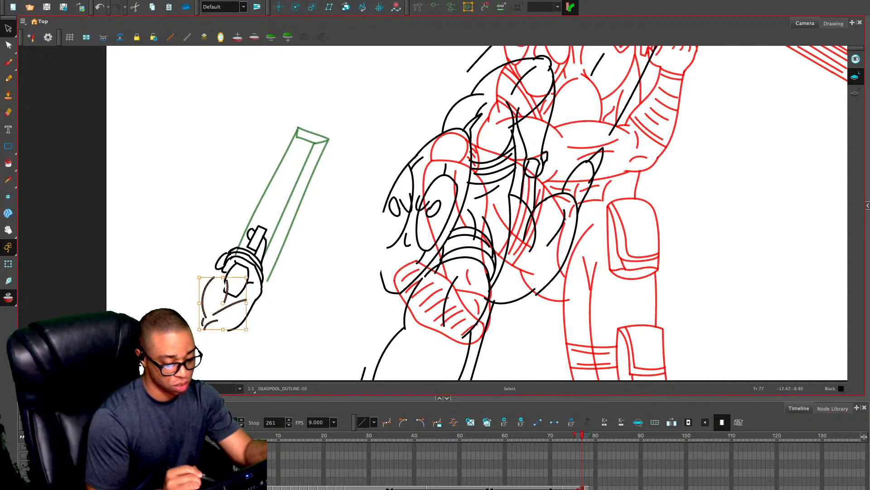
{"action": "key", "text": "Delete"}
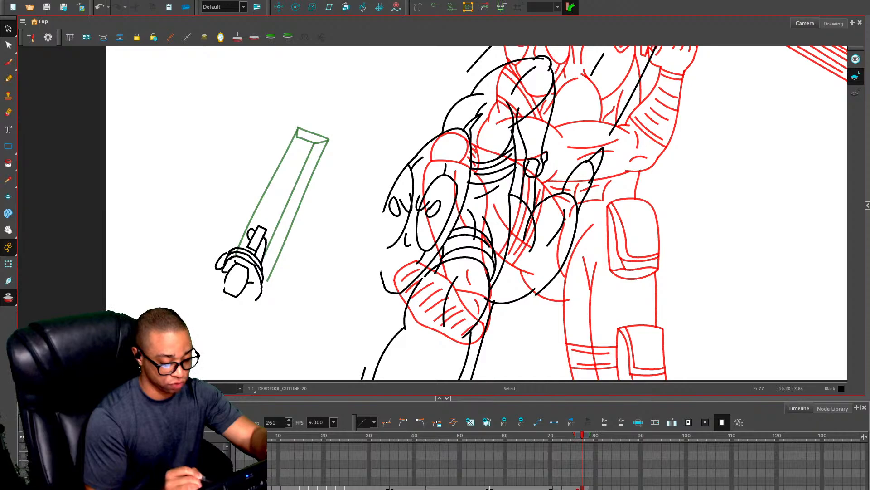
{"action": "mouse_move", "coordinate": [230, 280]}
{"action": "left_mouse_down"}
{"action": "mouse_move", "coordinate": [241, 291]}
{"action": "mouse_move", "coordinate": [232, 277]}
{"action": "mouse_move", "coordinate": [247, 277]}
{"action": "mouse_move", "coordinate": [227, 271]}
{"action": "left_mouse_up"}
{"action": "key", "text": "Delete"}
{"action": "key", "text": "Delete"}
Redraw the lower hand on frame 77 with a longer grip, a curved outer hand edge and a tapering wrist line
{"action": "key", "text": "alt+/"}
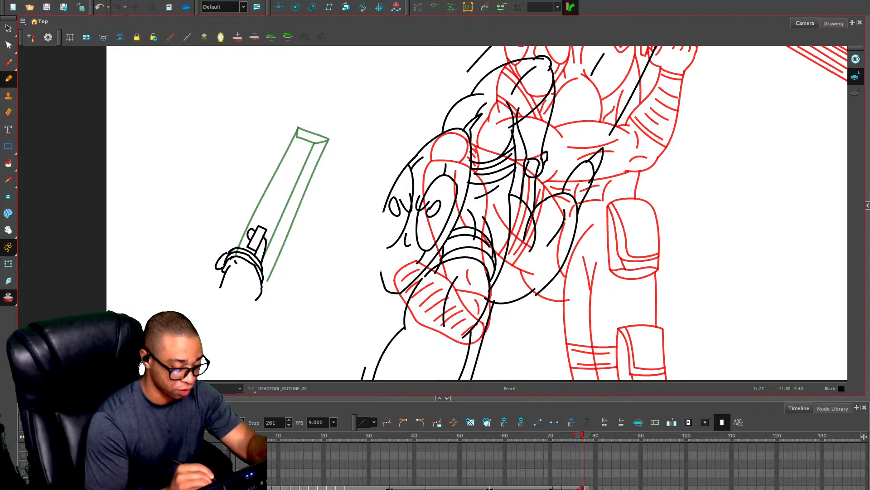
{"action": "mouse_move", "coordinate": [220, 287]}
{"action": "left_mouse_down"}
{"action": "mouse_move", "coordinate": [232, 307]}
{"action": "mouse_move", "coordinate": [242, 288]}
{"action": "mouse_move", "coordinate": [243, 265]}
{"action": "mouse_move", "coordinate": [234, 261]}
{"action": "mouse_move", "coordinate": [207, 303]}
{"action": "left_mouse_up"}
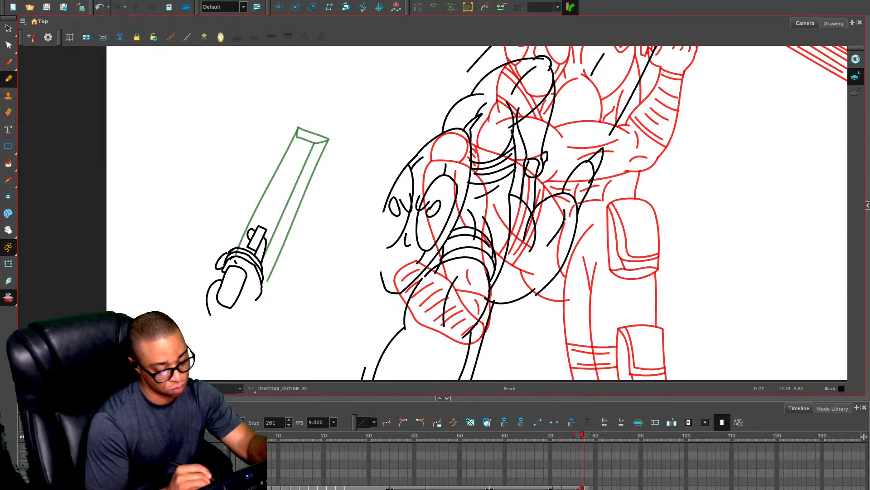
{"action": "key", "text": "ctrl+z"}
{"action": "mouse_move", "coordinate": [221, 270]}
{"action": "left_mouse_down"}
{"action": "mouse_move", "coordinate": [208, 309]}
{"action": "mouse_move", "coordinate": [228, 291]}
{"action": "mouse_move", "coordinate": [221, 318]}
{"action": "mouse_move", "coordinate": [247, 312]}
{"action": "mouse_move", "coordinate": [233, 326]}
{"action": "left_mouse_up"}
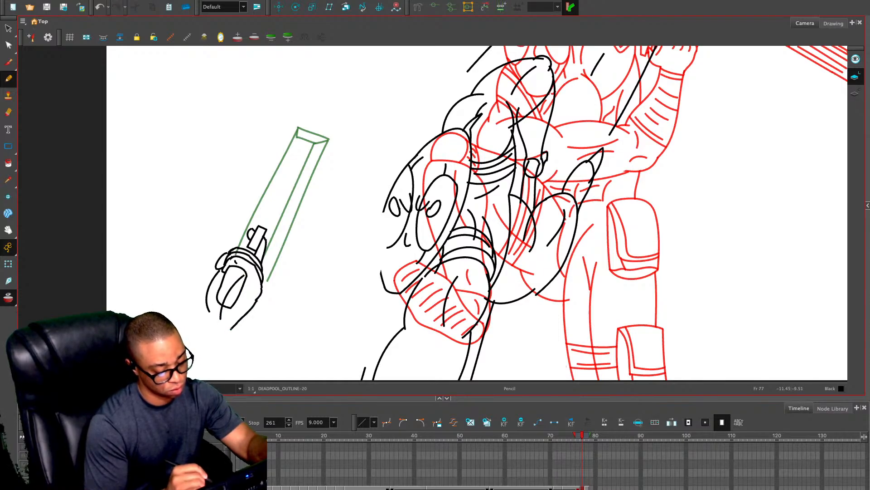
{"action": "key", "text": "ctrl+z"}
{"action": "left_click_drag", "start_coordinate": [257, 299], "coordinate": [233, 326]}
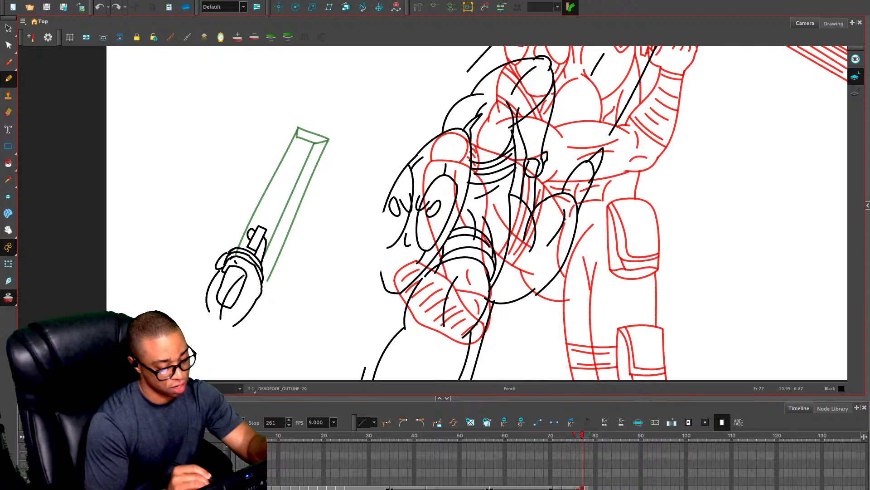
Erase the part of the grip outline that overlaps the inside of the hand on frame 77
{"action": "key", "text": "alt+s"}
{"action": "left_click", "coordinate": [232, 297]}
{"action": "left_click_drag", "start_coordinate": [244, 275], "coordinate": [248, 271]}
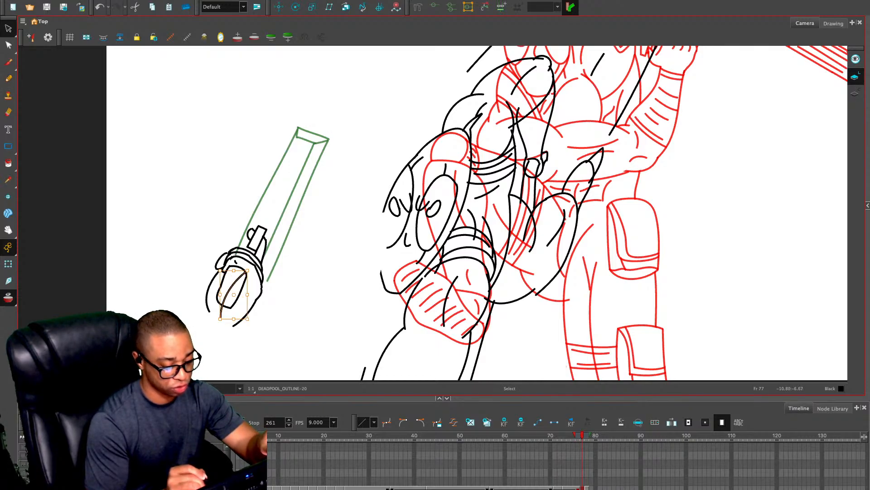
{"action": "left_click", "coordinate": [237, 263]}
{"action": "key", "text": "alt+e"}
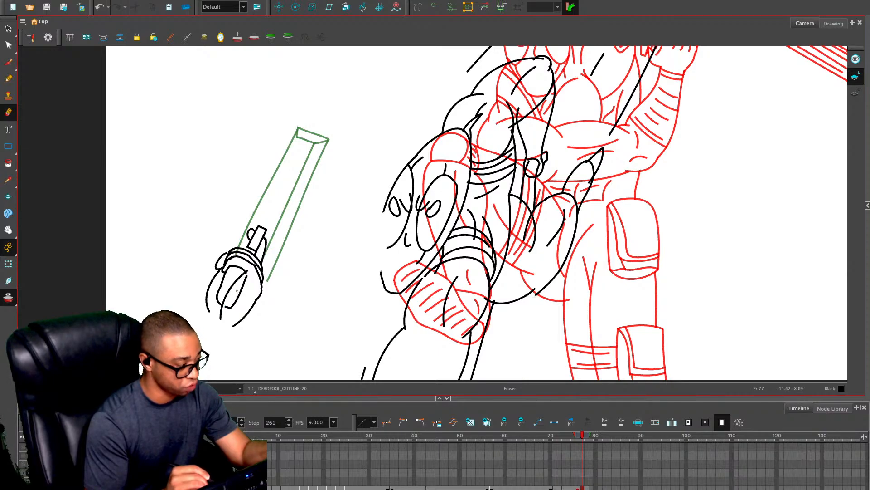
{"action": "key", "text": "alt+s"}
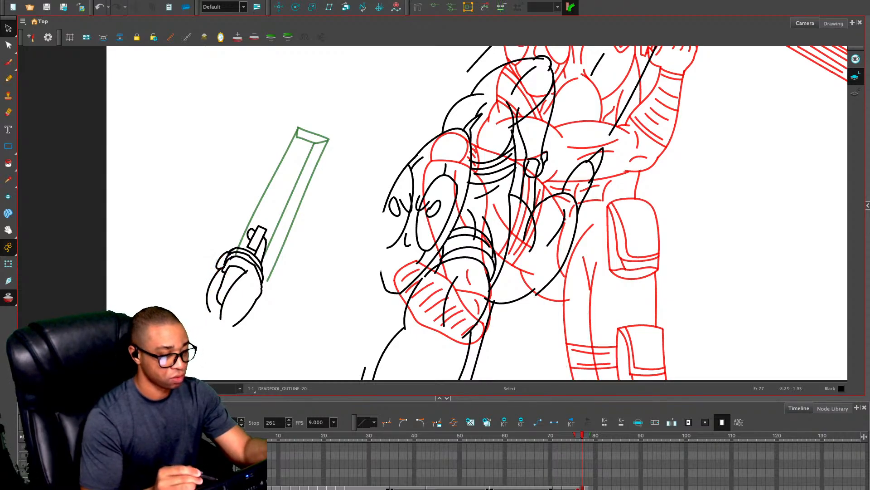
Draw a parallel inner edge line along the gun barrel on frame 78 and trim the barrel lines where they meet the hand
{"action": "key", "text": "period"}
{"action": "key", "text": "alt+slash"}
{"action": "key", "text": "ctrl+z"}
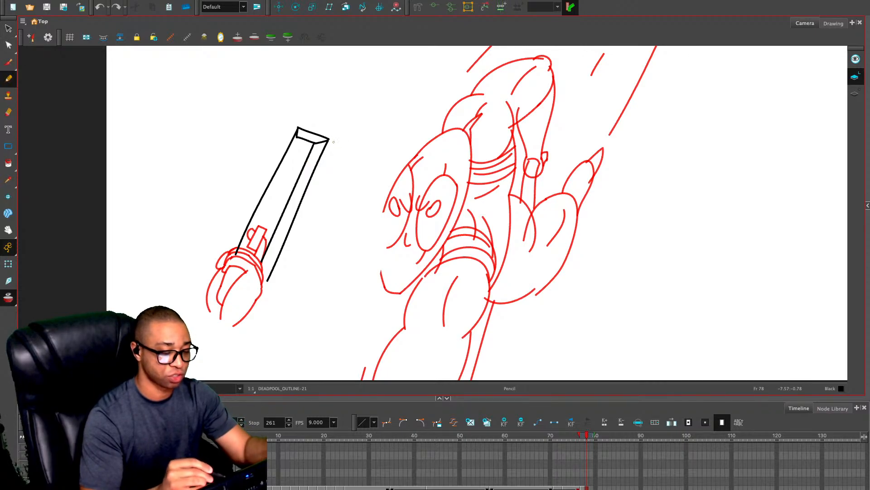
{"action": "left_click_drag", "start_coordinate": [295, 139], "coordinate": [237, 253]}
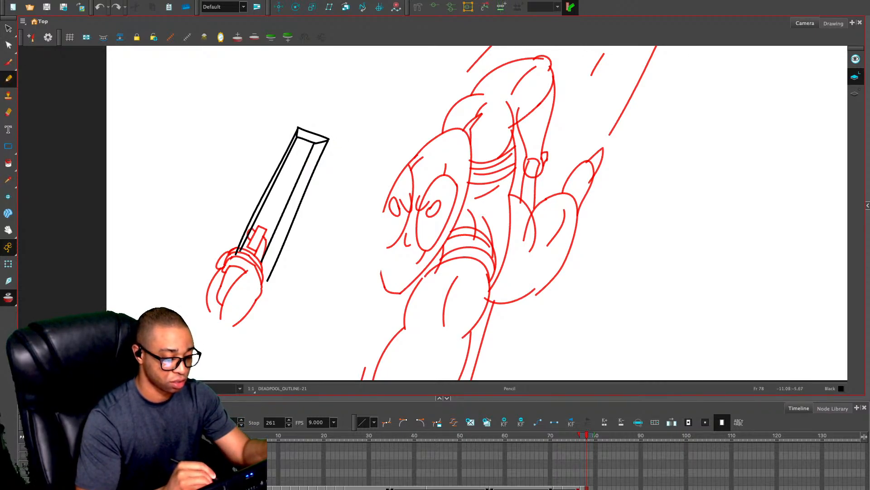
{"action": "key", "text": "alt+e"}
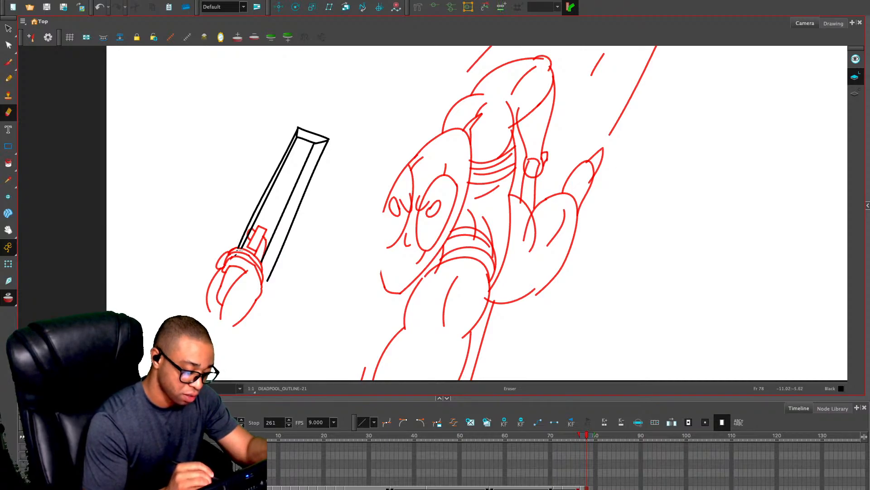
{"action": "key", "text": "alt+s"}
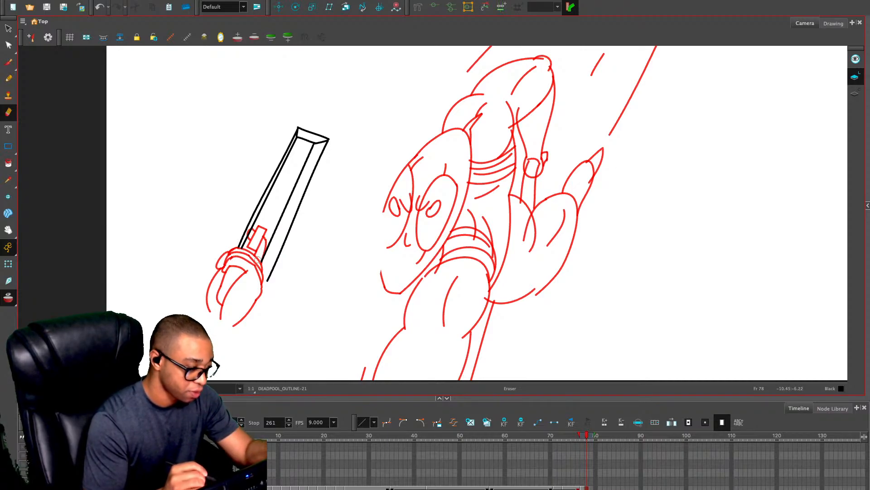
{"action": "left_click", "coordinate": [296, 214]}
{"action": "left_click_drag", "start_coordinate": [267, 281], "coordinate": [262, 286]}
Redraw the front edge of the gun's muzzle on frame 78 and add a small bore hole in its end face
{"action": "key", "text": "alt+slash"}
{"action": "key", "text": "2"}
{"action": "key", "text": "2"}
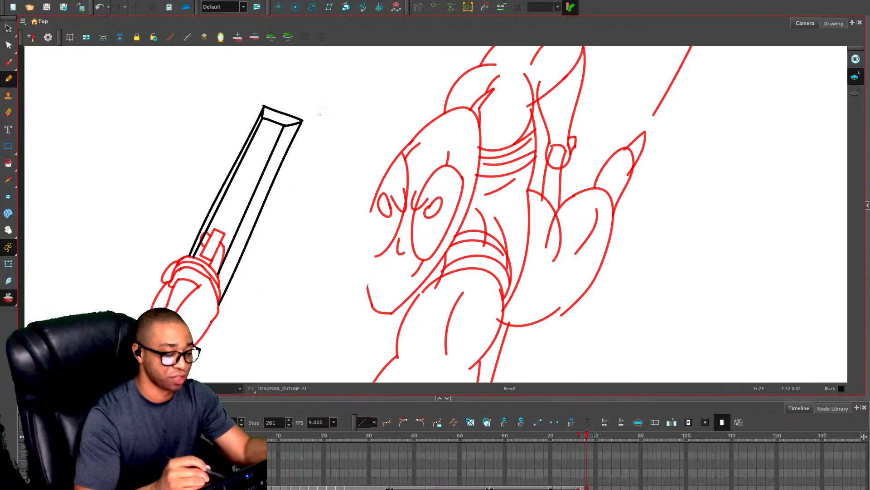
{"action": "left_click_drag", "start_coordinate": [319, 117], "coordinate": [340, 194]}
{"action": "key", "text": "alt+s"}
{"action": "left_click", "coordinate": [261, 160]}
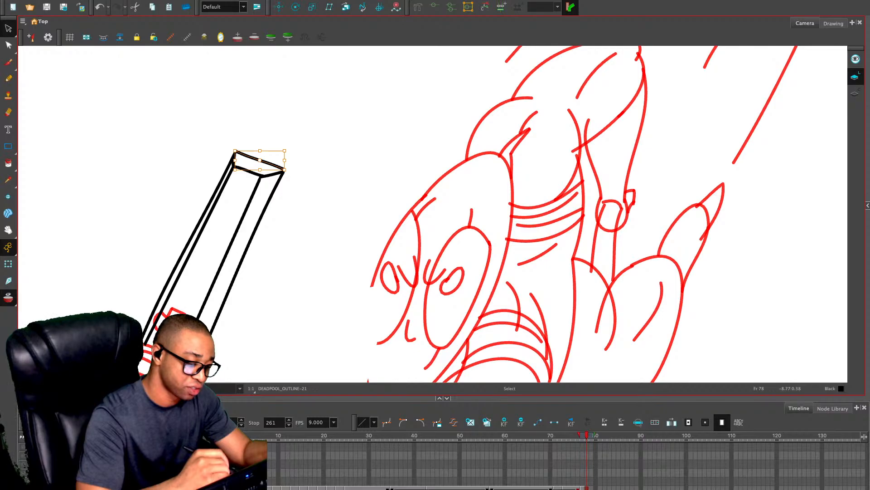
{"action": "key", "text": "Delete"}
{"action": "key", "text": "alt+slash"}
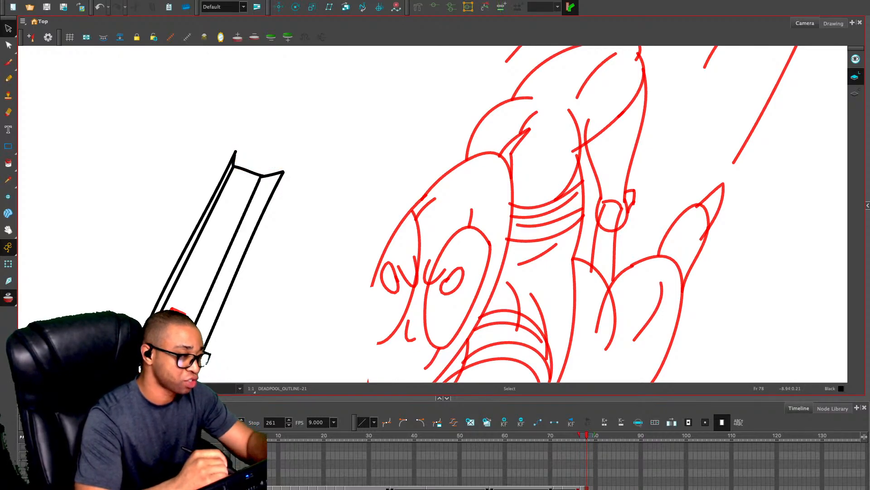
{"action": "mouse_move", "coordinate": [235, 151]}
{"action": "left_mouse_down"}
{"action": "mouse_move", "coordinate": [282, 171]}
{"action": "mouse_move", "coordinate": [251, 163]}
{"action": "left_mouse_up"}
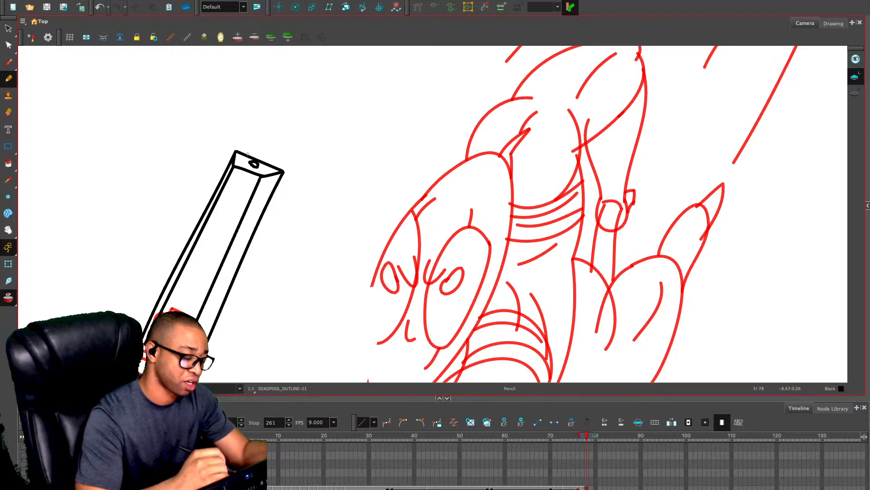
Draw the slide serrations near the hand and long parallel detail lines along the side of the barrel on frame 78
{"action": "key", "text": "1"}
{"action": "key", "text": "1"}
{"action": "key", "text": "1"}
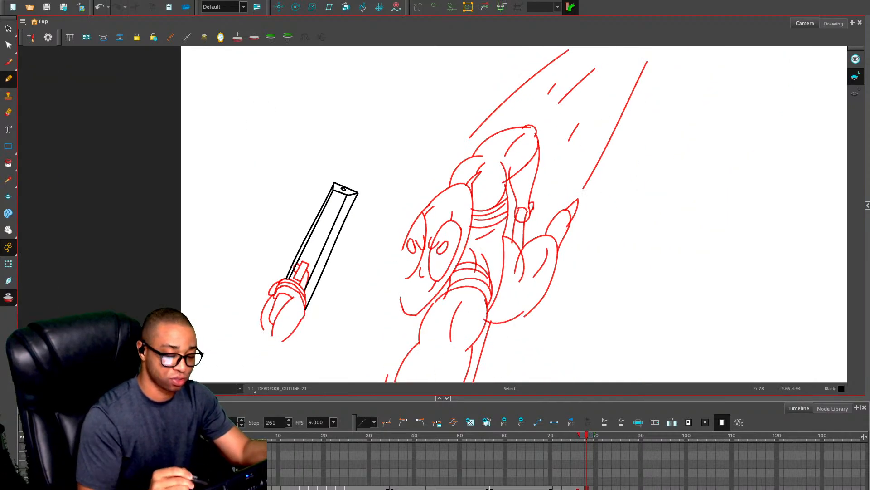
{"action": "key", "text": "alt+s"}
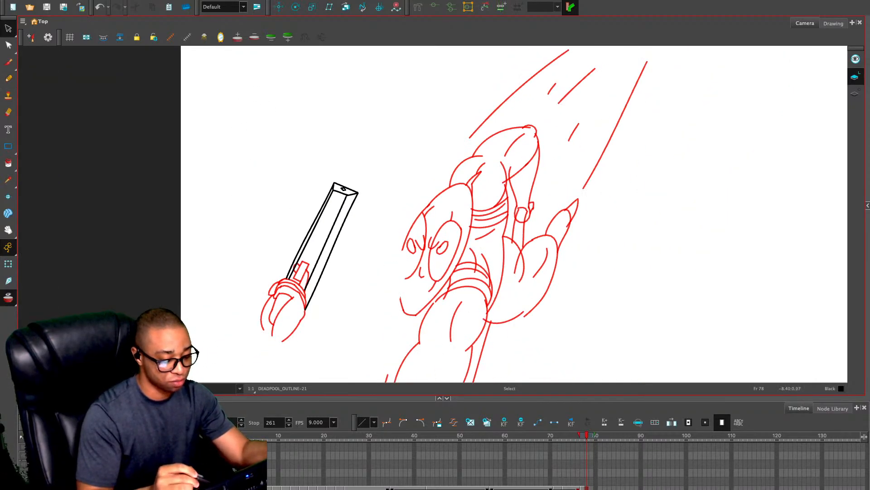
{"action": "key", "text": "alt+/"}
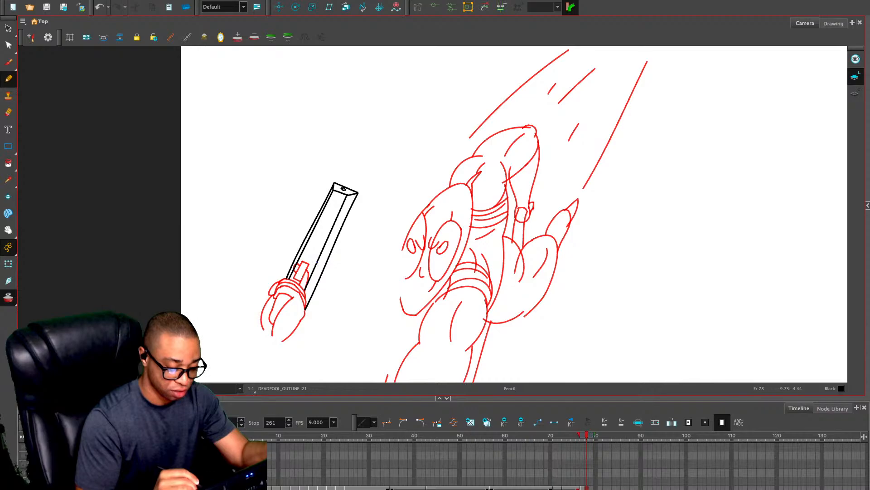
{"action": "mouse_move", "coordinate": [317, 262]}
{"action": "left_mouse_down"}
{"action": "mouse_move", "coordinate": [322, 272]}
{"action": "mouse_move", "coordinate": [328, 257]}
{"action": "mouse_move", "coordinate": [315, 287]}
{"action": "left_mouse_up"}
{"action": "key", "text": "ctrl+z"}
{"action": "key", "text": "ctrl+z"}
{"action": "left_click_drag", "start_coordinate": [313, 280], "coordinate": [310, 290]}
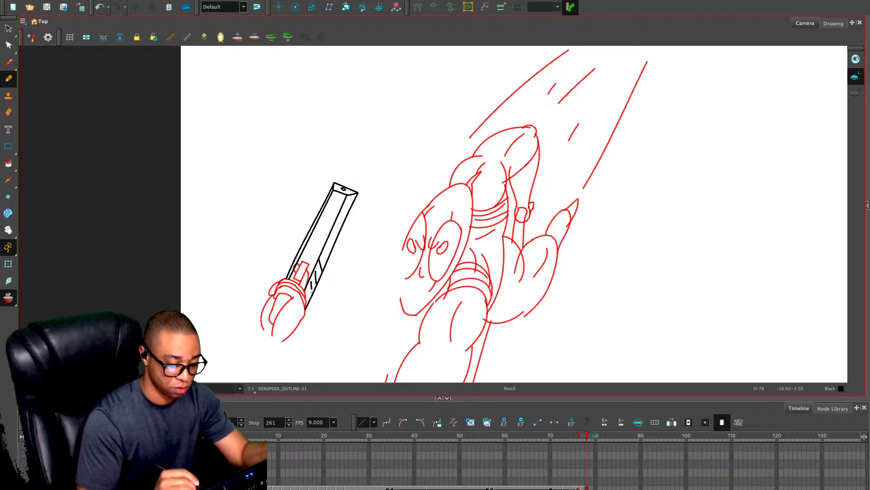
{"action": "left_click_drag", "start_coordinate": [344, 209], "coordinate": [324, 251]}
{"action": "left_click_drag", "start_coordinate": [344, 216], "coordinate": [330, 242]}
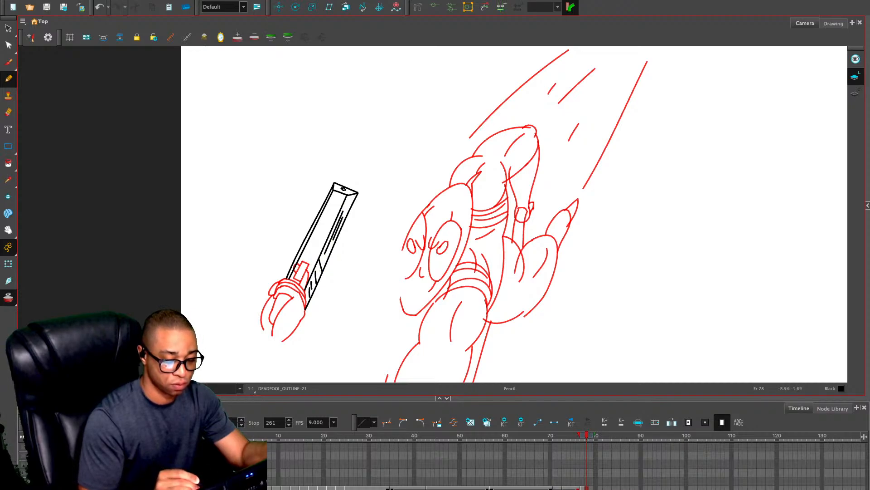
{"action": "left_click_drag", "start_coordinate": [352, 200], "coordinate": [334, 238]}
Cut the whole barrel drawing from frame 78 and paste it onto frame 77 with the hand
{"action": "key", "text": "alt+s"}
{"action": "key", "text": "ctrl+a"}
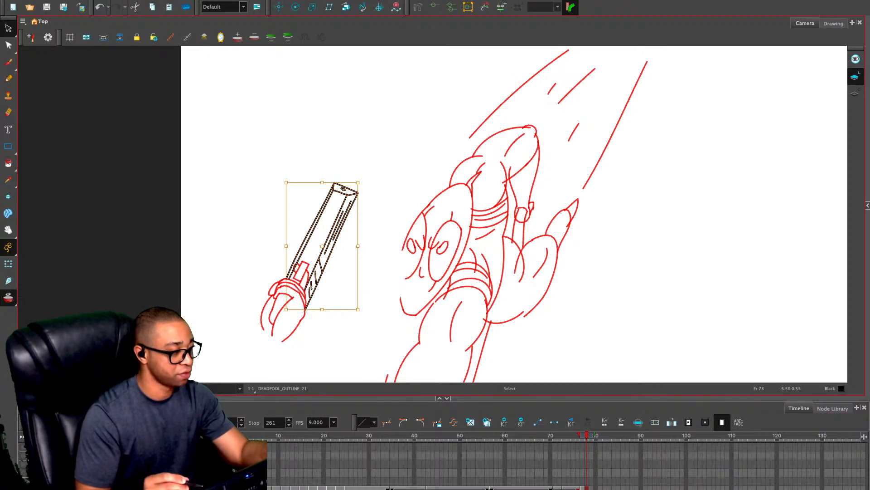
{"action": "key", "text": "ctrl+x"}
{"action": "key", "text": "comma"}
{"action": "key", "text": "ctrl+v"}
{"action": "mouse_move", "coordinate": [377, 151]}
{"action": "left_mouse_down"}
{"action": "mouse_move", "coordinate": [229, 328]}
{"action": "mouse_move", "coordinate": [376, 170]}
{"action": "mouse_move", "coordinate": [374, 157]}
{"action": "left_mouse_up"}
Hide the onion skin and move the combined gun and hand on frame 77 closer to the figure, overlapping its face
{"action": "key", "text": "alt+e"}
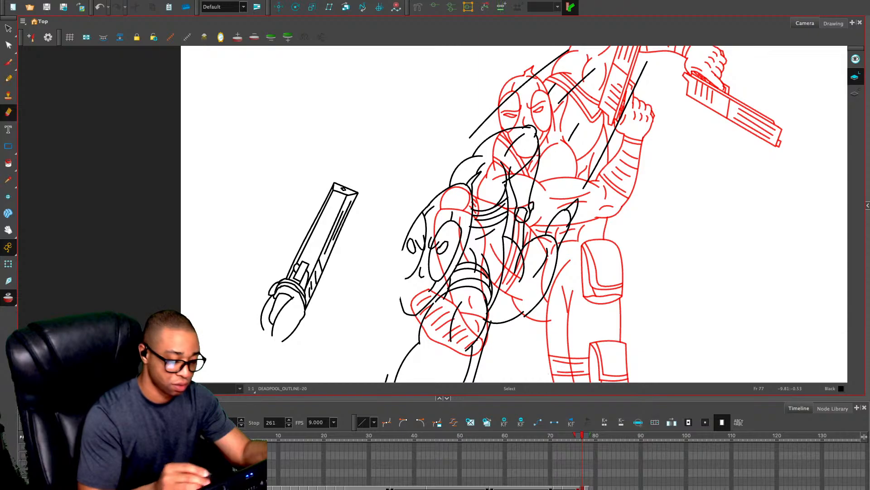
{"action": "mouse_move", "coordinate": [341, 141]}
{"action": "left_mouse_down"}
{"action": "mouse_move", "coordinate": [363, 148]}
{"action": "mouse_move", "coordinate": [352, 142]}
{"action": "left_mouse_up"}
{"action": "left_click_drag", "start_coordinate": [493, 348], "coordinate": [423, 219]}
{"action": "key", "text": "alt+o"}
{"action": "left_click_drag", "start_coordinate": [241, 168], "coordinate": [300, 232]}
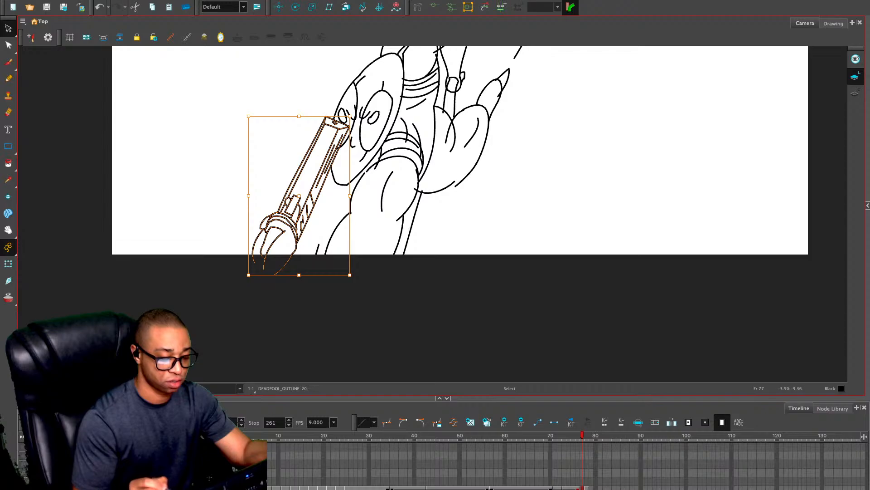
Erase the face lines that run through the gun barrel on frame 77
{"action": "left_click", "coordinate": [488, 233]}
{"action": "key", "text": "2"}
{"action": "key", "text": "2"}
{"action": "left_click_drag", "start_coordinate": [365, 149], "coordinate": [379, 249]}
{"action": "key", "text": "alt+e"}
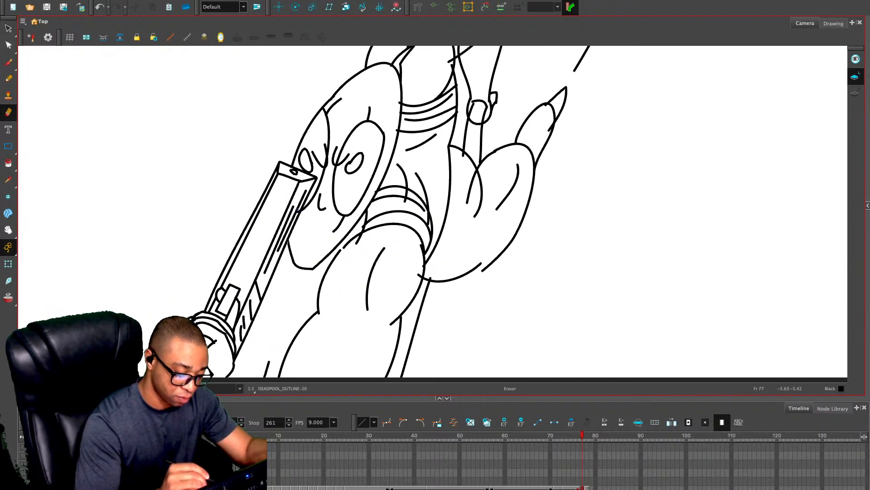
{"action": "key", "text": "1"}
{"action": "key", "text": "1"}
{"action": "key", "text": "1"}
{"action": "left_click_drag", "start_coordinate": [512, 246], "coordinate": [500, 247]}
Go to frame 78, show frame 77 as onion skin, and trace the shoulder and bent upper arm outlines with the Pencil
{"action": "key", "text": "period"}
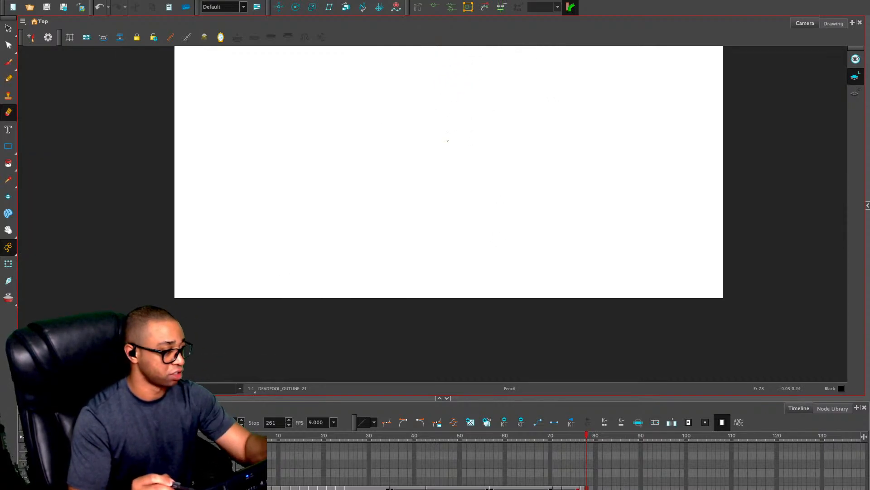
{"action": "key", "text": "alt+slash"}
{"action": "key", "text": "alt+o"}
{"action": "key", "text": "2"}
{"action": "key", "text": "2"}
{"action": "left_click_drag", "start_coordinate": [464, 147], "coordinate": [425, 252]}
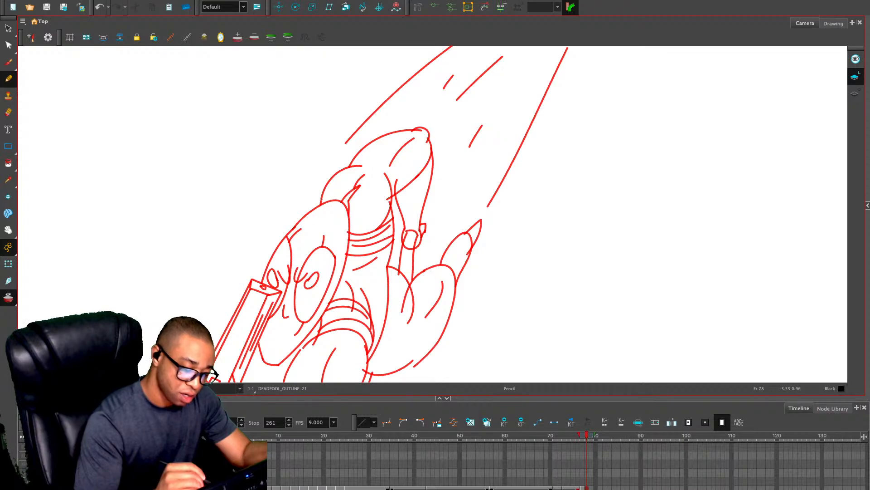
{"action": "mouse_move", "coordinate": [321, 205]}
{"action": "left_mouse_down"}
{"action": "mouse_move", "coordinate": [323, 188]}
{"action": "mouse_move", "coordinate": [390, 136]}
{"action": "mouse_move", "coordinate": [426, 130]}
{"action": "mouse_move", "coordinate": [431, 147]}
{"action": "mouse_move", "coordinate": [392, 193]}
{"action": "left_mouse_up"}
{"action": "key", "text": "ctrl+z"}
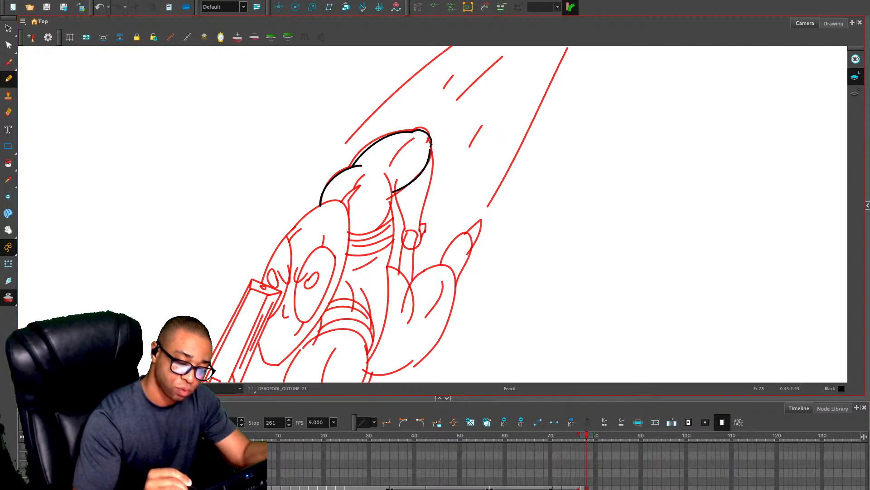
Draw the tapering forearm below the elbow, its inner muscle lines, and the two chest curves beside it on frame 78
{"action": "left_click_drag", "start_coordinate": [431, 145], "coordinate": [420, 230]}
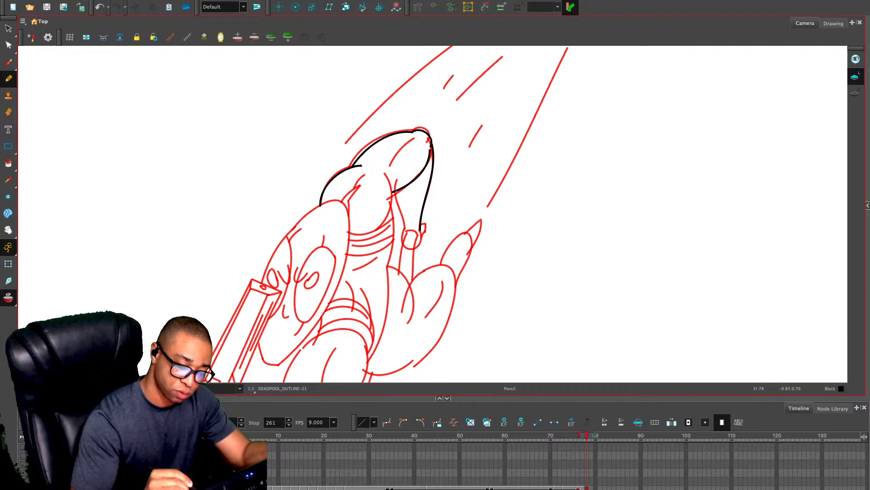
{"action": "left_click_drag", "start_coordinate": [394, 191], "coordinate": [401, 230]}
{"action": "left_click_drag", "start_coordinate": [410, 188], "coordinate": [409, 212]}
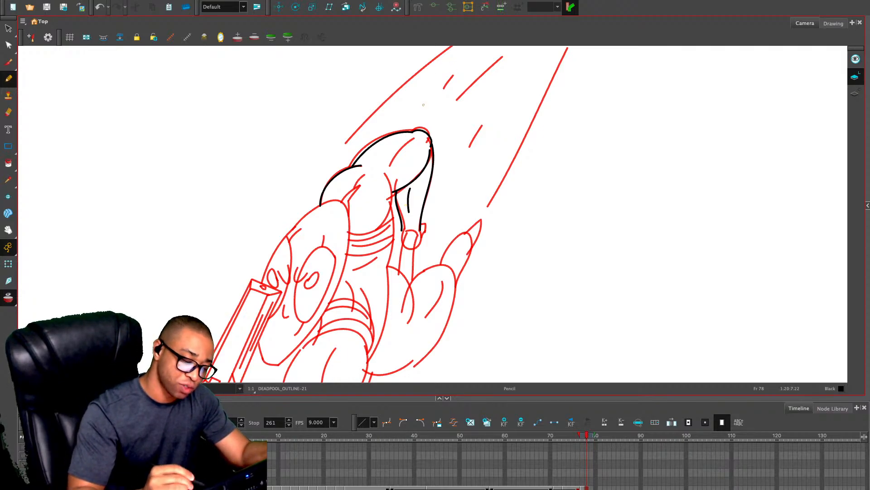
{"action": "mouse_move", "coordinate": [386, 167]}
{"action": "left_mouse_down"}
{"action": "mouse_move", "coordinate": [416, 140]}
{"action": "mouse_move", "coordinate": [426, 144]}
{"action": "left_mouse_up"}
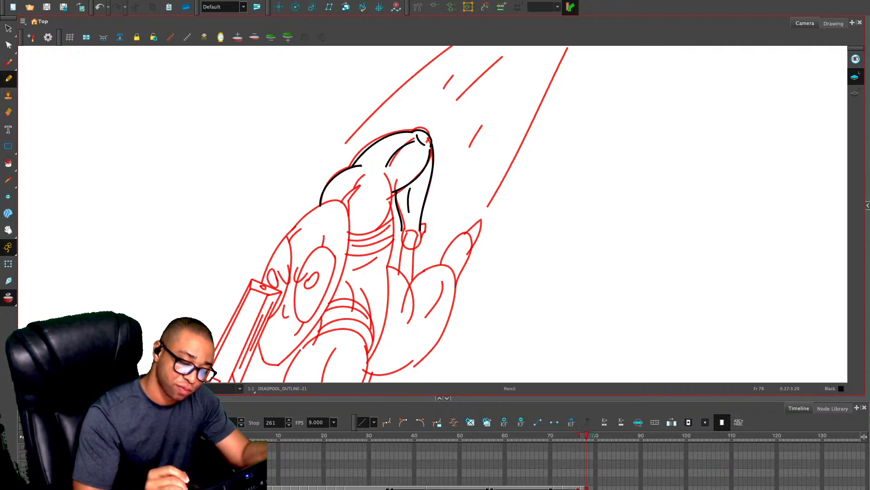
{"action": "left_click_drag", "start_coordinate": [387, 176], "coordinate": [363, 238]}
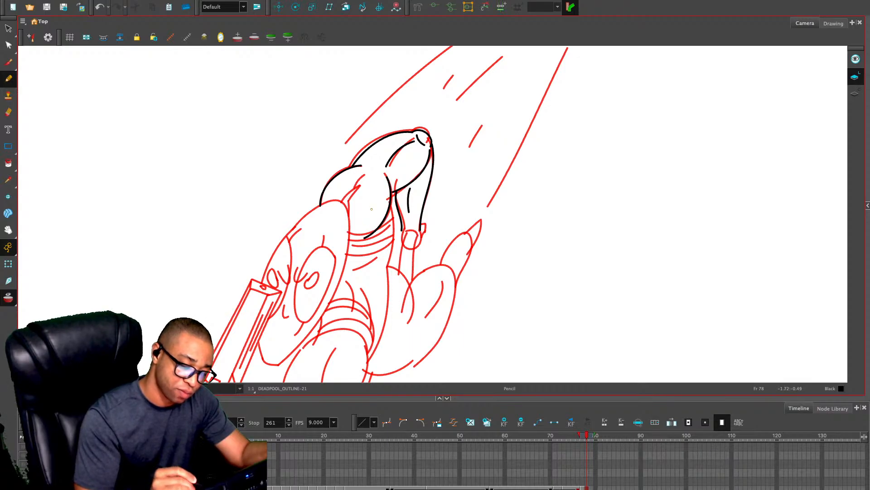
{"action": "left_click_drag", "start_coordinate": [374, 170], "coordinate": [355, 206]}
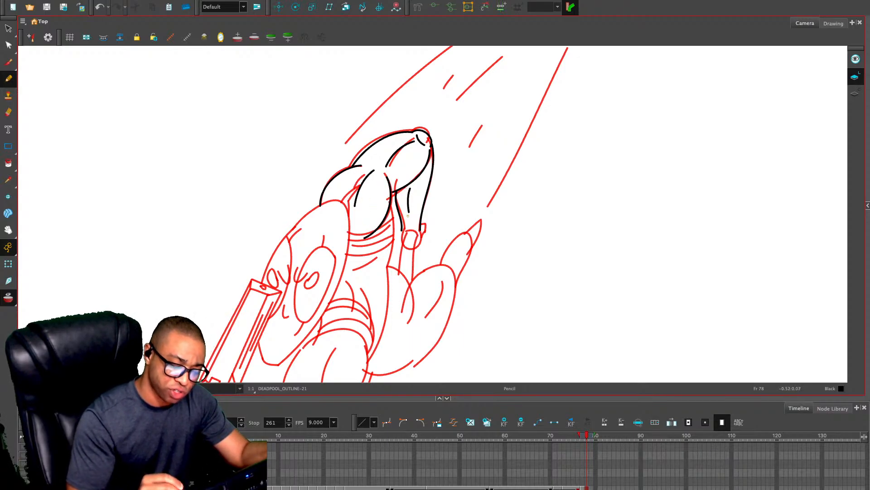
Draw the narrow gun barrel with gripping fingers and inner lines below the forearm, and erase the barrel's overrun at the thigh
{"action": "mouse_move", "coordinate": [412, 229]}
{"action": "left_mouse_down"}
{"action": "mouse_move", "coordinate": [439, 155]}
{"action": "mouse_move", "coordinate": [435, 191]}
{"action": "left_mouse_up"}
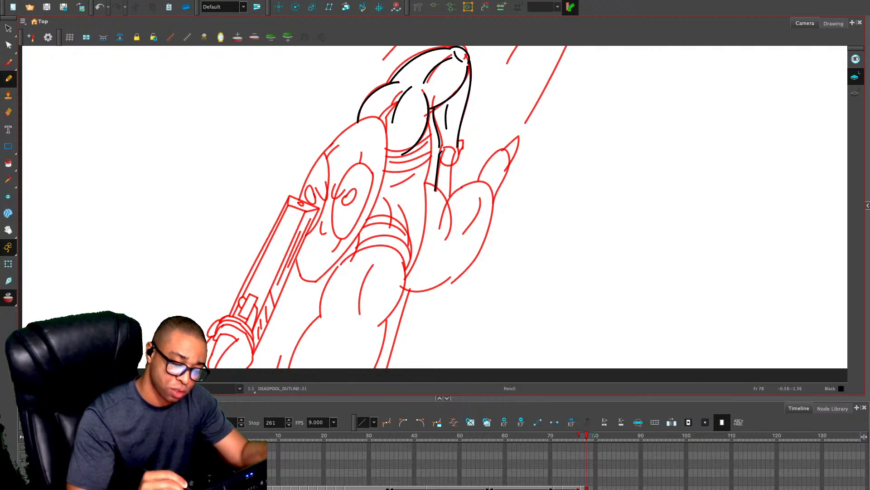
{"action": "mouse_move", "coordinate": [442, 151]}
{"action": "left_mouse_down"}
{"action": "mouse_move", "coordinate": [454, 150]}
{"action": "mouse_move", "coordinate": [449, 207]}
{"action": "left_mouse_up"}
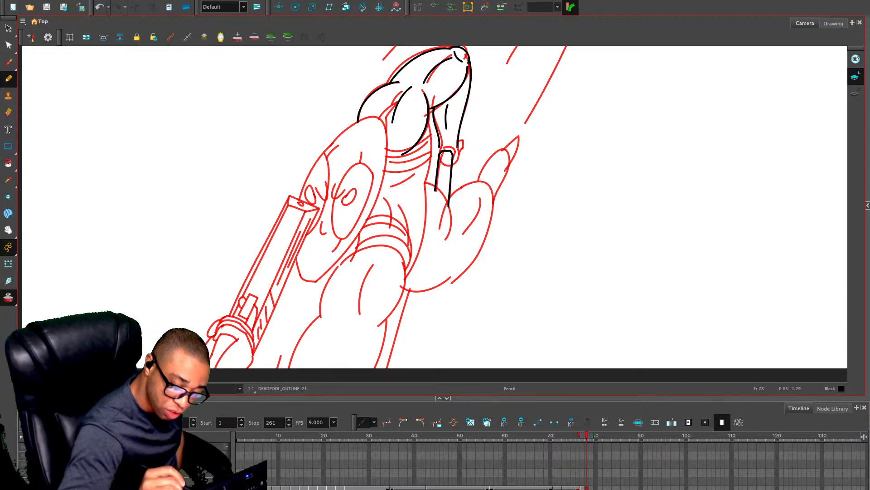
{"action": "left_click_drag", "start_coordinate": [457, 145], "coordinate": [459, 169]}
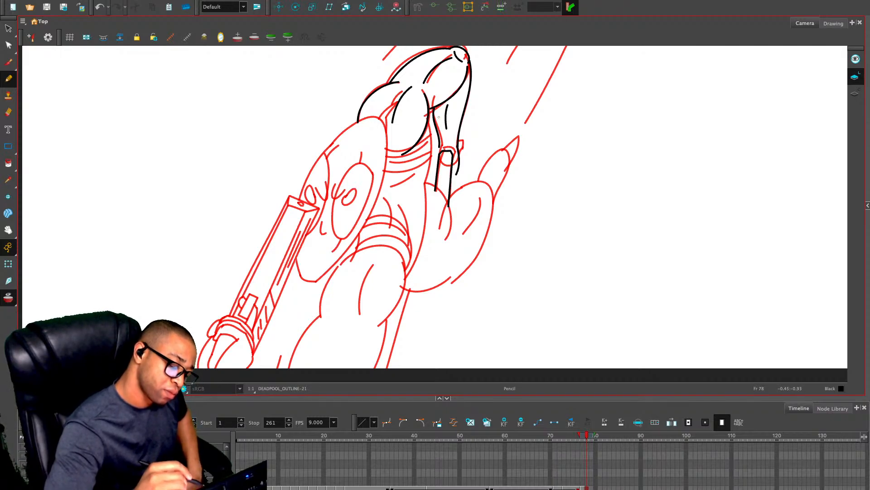
{"action": "key", "text": "ctrl+z"}
{"action": "left_click_drag", "start_coordinate": [440, 146], "coordinate": [438, 173]}
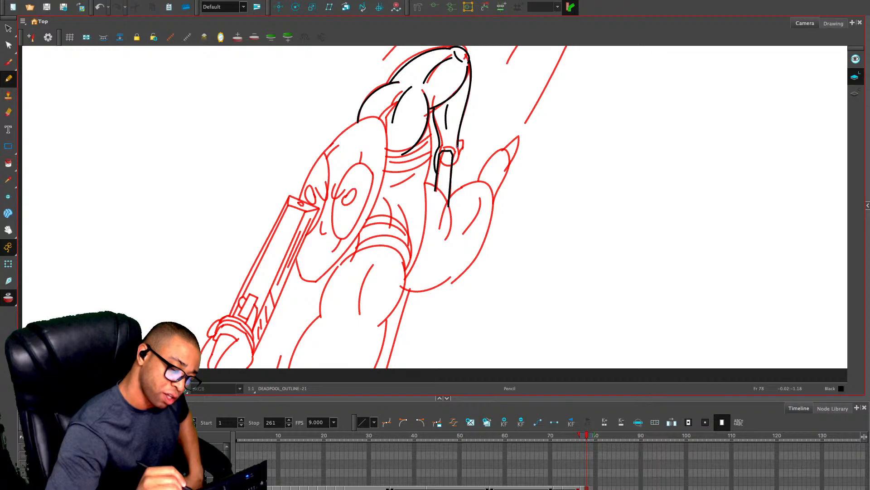
{"action": "left_click_drag", "start_coordinate": [458, 145], "coordinate": [457, 168]}
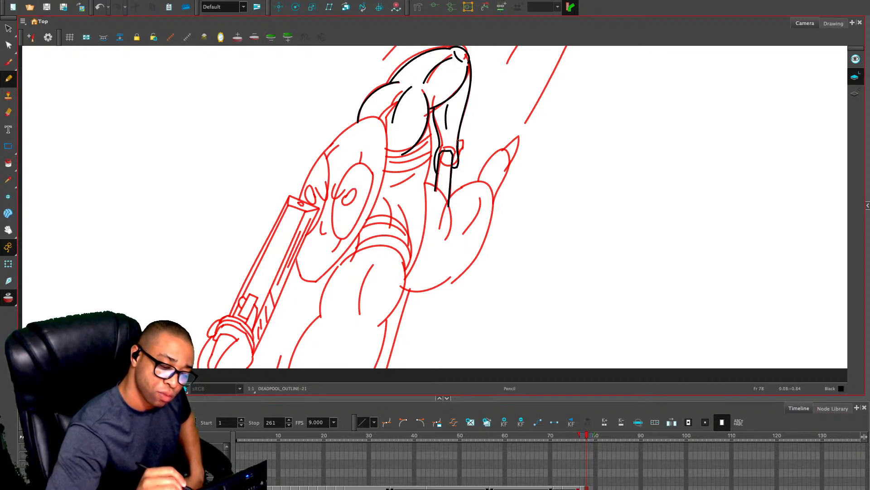
{"action": "left_click_drag", "start_coordinate": [461, 139], "coordinate": [442, 197]}
{"action": "left_click_drag", "start_coordinate": [445, 171], "coordinate": [447, 204]}
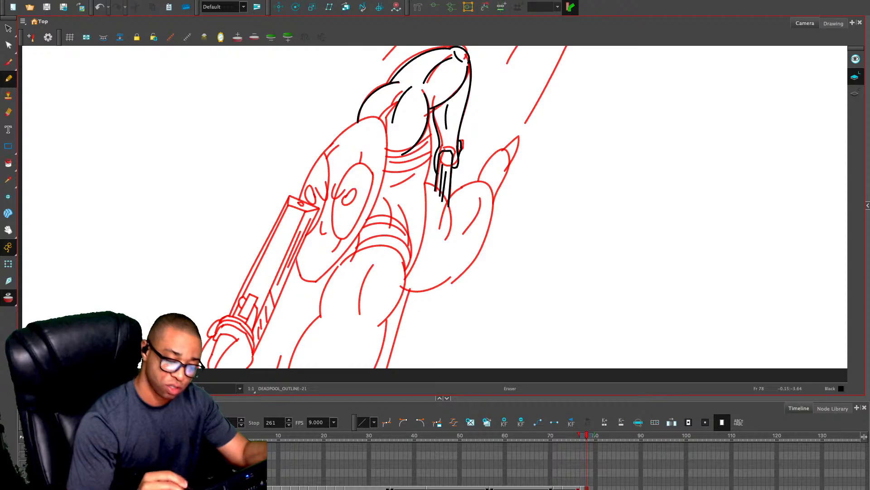
{"action": "key", "text": "alt+e"}
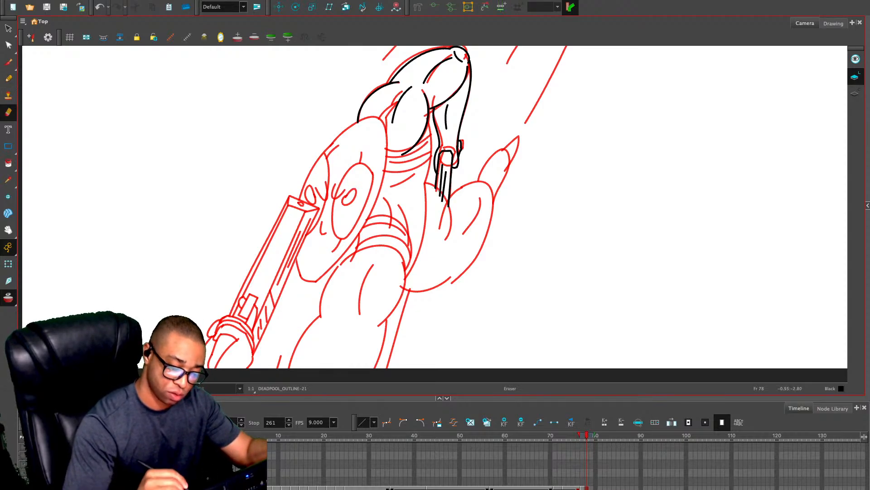
{"action": "left_click_drag", "start_coordinate": [434, 190], "coordinate": [447, 216]}
Draw the raised bent leg with its thigh outline, muscle lines, and a lower leg tapering toward the foot
{"action": "key", "text": "alt+/"}
{"action": "left_click_drag", "start_coordinate": [425, 181], "coordinate": [447, 252]}
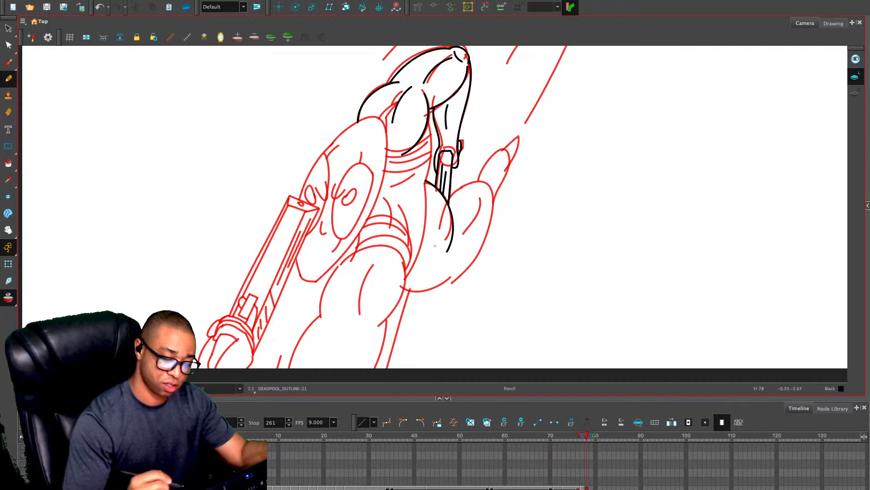
{"action": "key", "text": "ctrl+z"}
{"action": "mouse_move", "coordinate": [424, 180]}
{"action": "left_mouse_down"}
{"action": "mouse_move", "coordinate": [438, 188]}
{"action": "mouse_move", "coordinate": [446, 238]}
{"action": "left_mouse_up"}
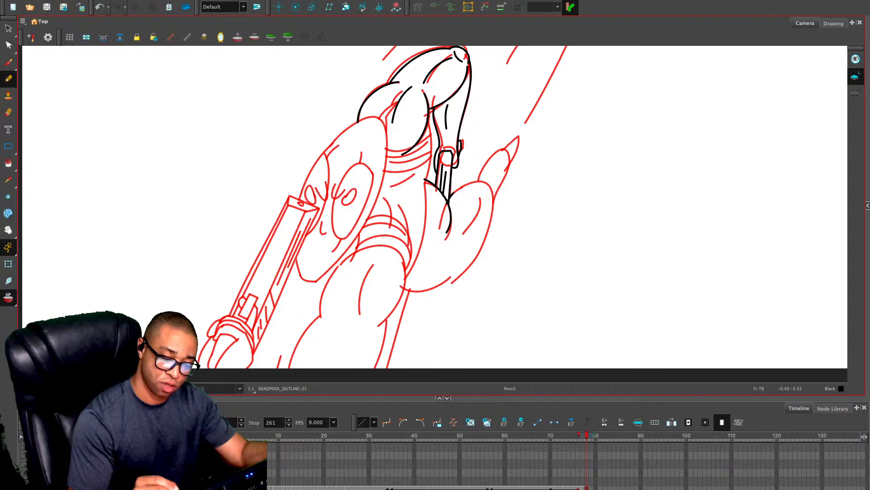
{"action": "mouse_move", "coordinate": [450, 195]}
{"action": "left_mouse_down"}
{"action": "mouse_move", "coordinate": [507, 148]}
{"action": "mouse_move", "coordinate": [496, 203]}
{"action": "mouse_move", "coordinate": [454, 275]}
{"action": "mouse_move", "coordinate": [401, 287]}
{"action": "mouse_move", "coordinate": [467, 266]}
{"action": "left_mouse_up"}
{"action": "left_click_drag", "start_coordinate": [479, 198], "coordinate": [458, 233]}
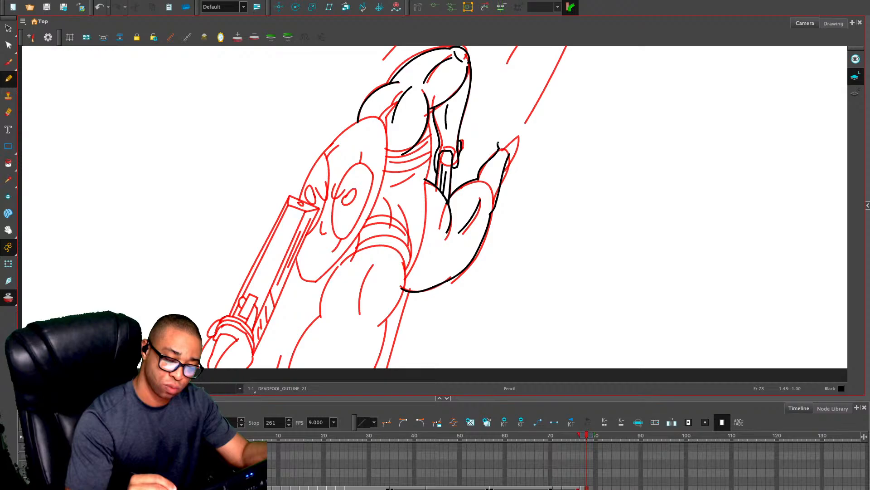
Draw the foot with short tread lines across its sole and a cuff line across the lower leg
{"action": "mouse_move", "coordinate": [498, 148]}
{"action": "left_mouse_down"}
{"action": "mouse_move", "coordinate": [509, 119]}
{"action": "mouse_move", "coordinate": [525, 117]}
{"action": "mouse_move", "coordinate": [512, 150]}
{"action": "mouse_move", "coordinate": [511, 143]}
{"action": "left_mouse_up"}
{"action": "key", "text": "ctrl+z"}
{"action": "left_click_drag", "start_coordinate": [505, 139], "coordinate": [515, 130]}
{"action": "left_click_drag", "start_coordinate": [511, 127], "coordinate": [523, 116]}
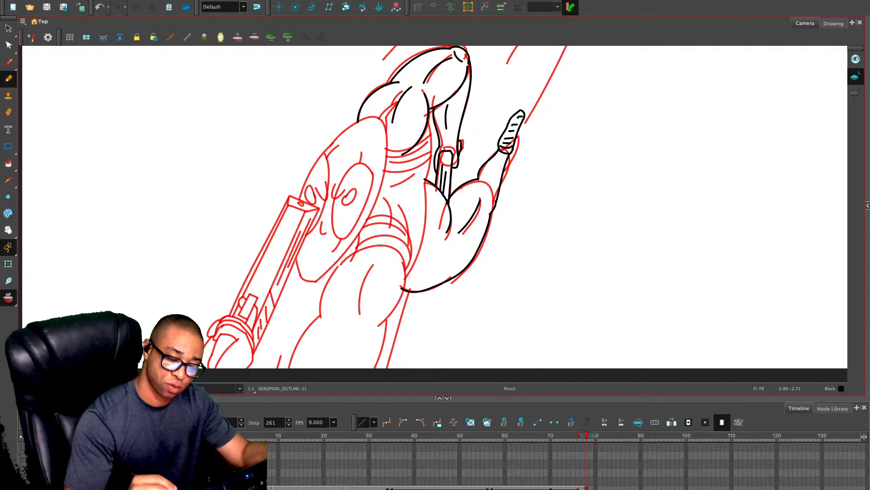
{"action": "mouse_move", "coordinate": [479, 177]}
{"action": "left_mouse_down"}
{"action": "mouse_move", "coordinate": [500, 186]}
{"action": "mouse_move", "coordinate": [489, 188]}
{"action": "mouse_move", "coordinate": [496, 200]}
{"action": "left_mouse_up"}
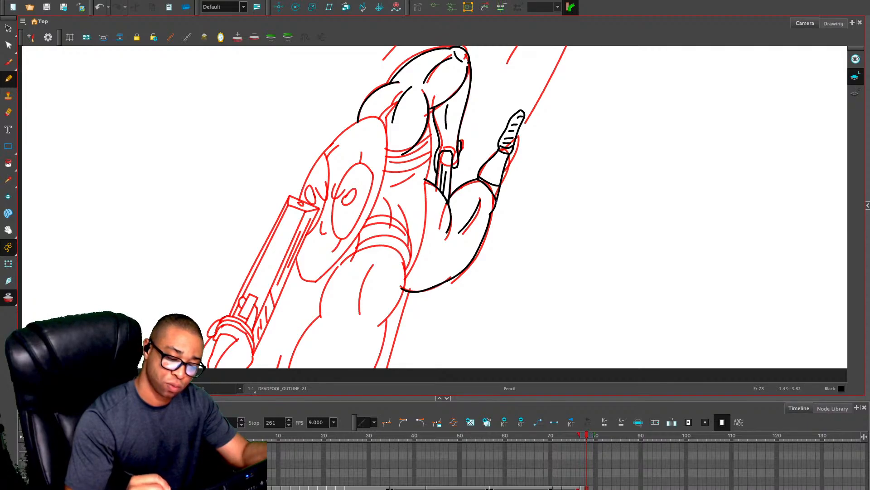
Outline the front leg's thigh and lower leg down to the drawing's bottom edge, adding the inner muscle lines
{"action": "mouse_move", "coordinate": [414, 258]}
{"action": "left_mouse_down"}
{"action": "mouse_move", "coordinate": [436, 194]}
{"action": "mouse_move", "coordinate": [394, 303]}
{"action": "left_mouse_up"}
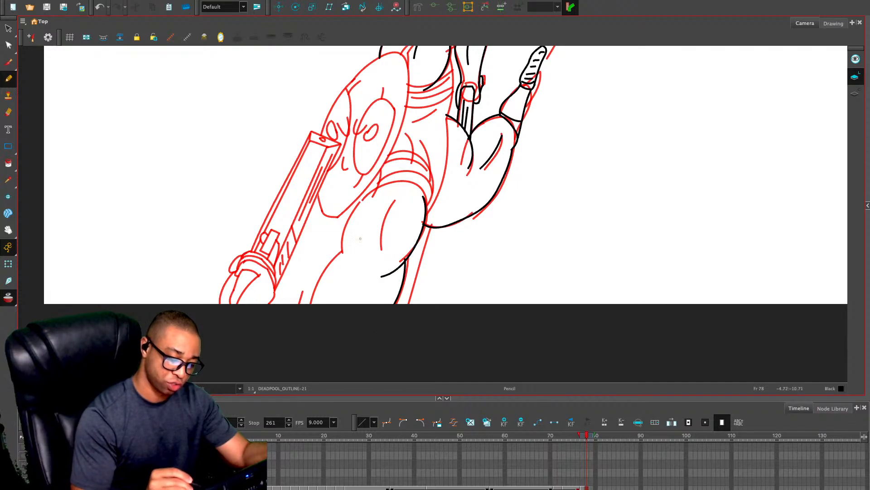
{"action": "left_click_drag", "start_coordinate": [343, 252], "coordinate": [367, 195]}
{"action": "key", "text": "ctrl+z"}
{"action": "mouse_move", "coordinate": [342, 251]}
{"action": "left_mouse_down"}
{"action": "mouse_move", "coordinate": [346, 222]}
{"action": "mouse_move", "coordinate": [404, 181]}
{"action": "left_mouse_up"}
{"action": "left_click_drag", "start_coordinate": [342, 249], "coordinate": [316, 303]}
{"action": "left_click_drag", "start_coordinate": [397, 197], "coordinate": [359, 303]}
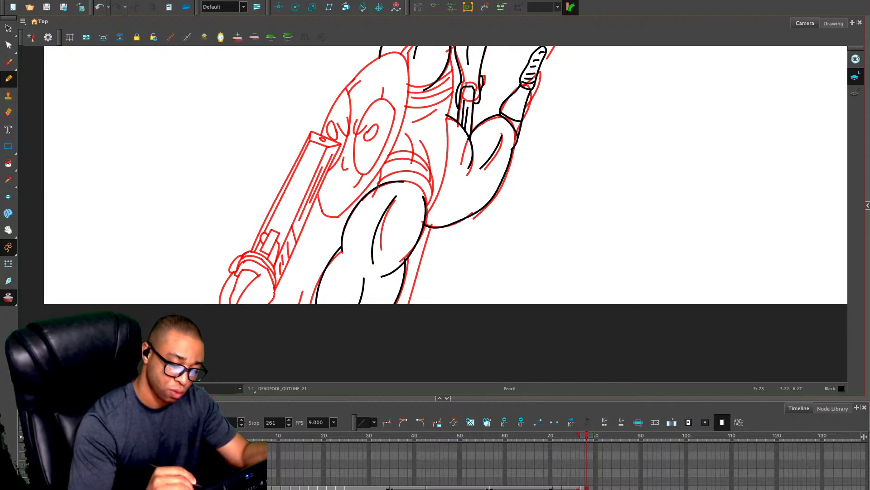
Draw the curved belt bands wrapping around the waist above the front thigh
{"action": "mouse_move", "coordinate": [379, 185]}
{"action": "left_mouse_down"}
{"action": "mouse_move", "coordinate": [380, 172]}
{"action": "mouse_move", "coordinate": [375, 186]}
{"action": "left_mouse_up"}
{"action": "key", "text": "ctrl+z"}
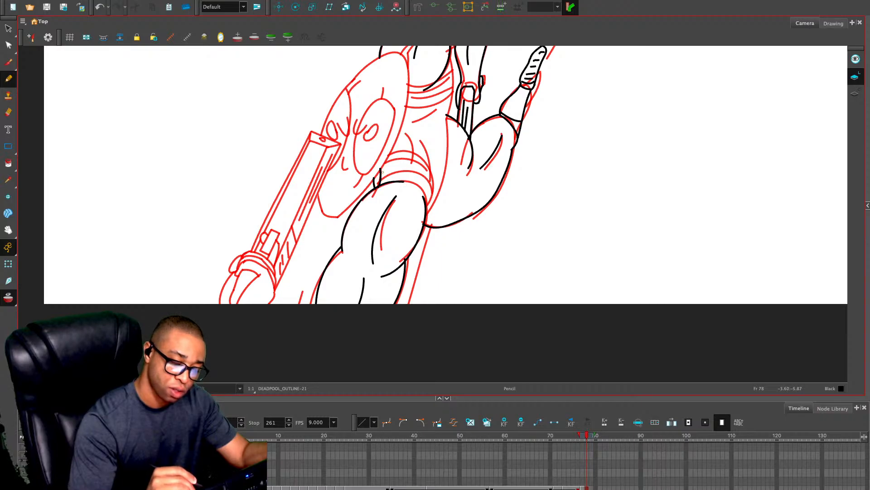
{"action": "mouse_move", "coordinate": [379, 180]}
{"action": "left_mouse_down"}
{"action": "mouse_move", "coordinate": [428, 187]}
{"action": "mouse_move", "coordinate": [426, 212]}
{"action": "mouse_move", "coordinate": [428, 164]}
{"action": "mouse_move", "coordinate": [378, 158]}
{"action": "mouse_move", "coordinate": [410, 150]}
{"action": "mouse_move", "coordinate": [428, 215]}
{"action": "left_mouse_up"}
{"action": "key", "text": "ctrl+z"}
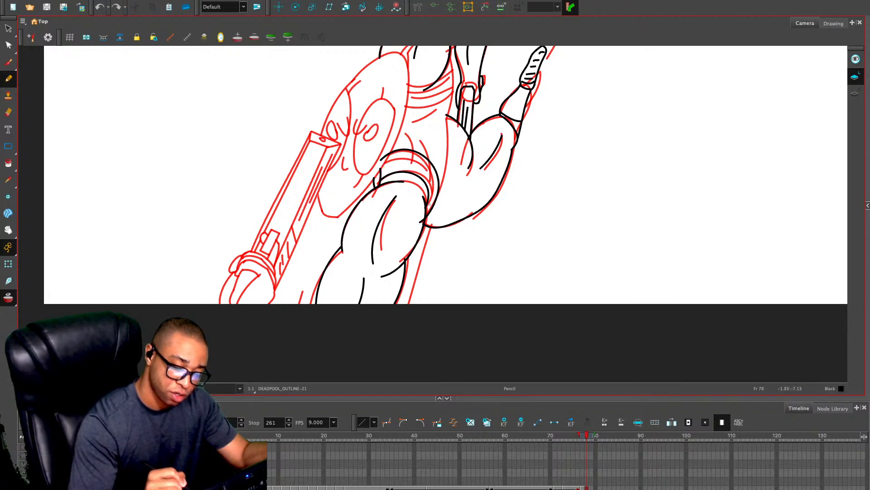
{"action": "mouse_move", "coordinate": [380, 175]}
{"action": "left_mouse_down"}
{"action": "mouse_move", "coordinate": [416, 166]}
{"action": "mouse_move", "coordinate": [433, 197]}
{"action": "mouse_move", "coordinate": [428, 211]}
{"action": "left_mouse_up"}
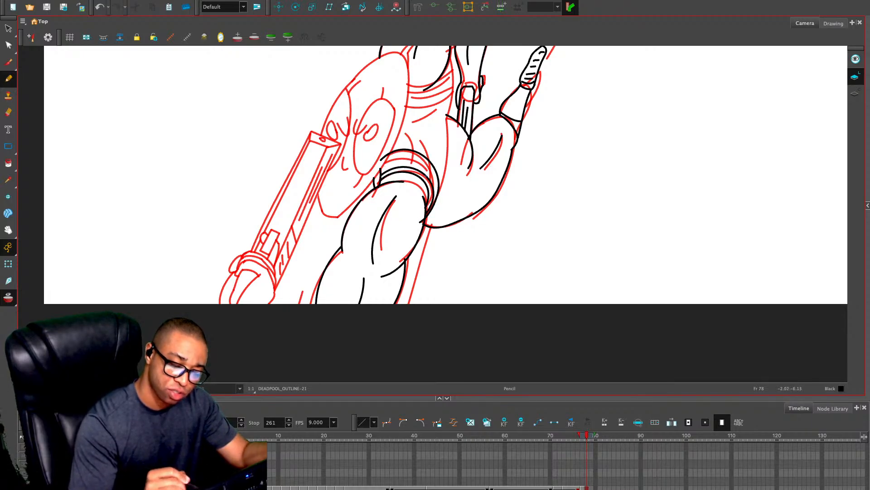
{"action": "mouse_move", "coordinate": [380, 165]}
{"action": "left_mouse_down"}
{"action": "mouse_move", "coordinate": [397, 154]}
{"action": "mouse_move", "coordinate": [439, 179]}
{"action": "left_mouse_up"}
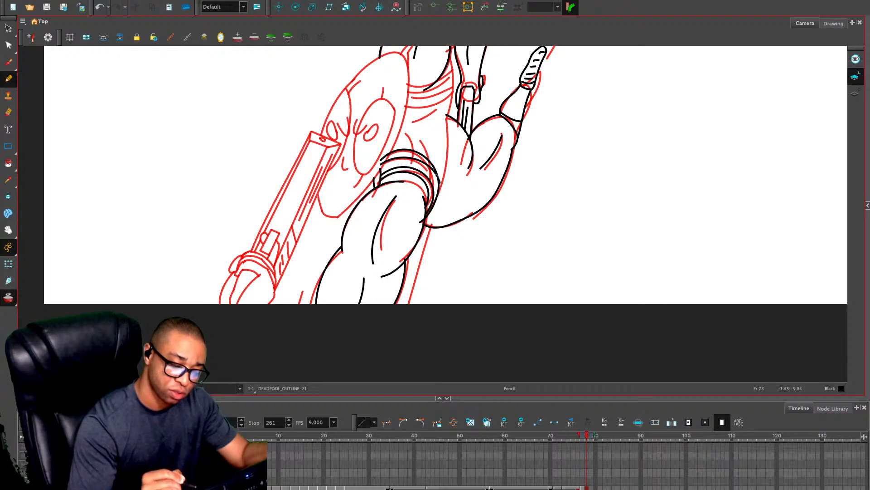
Draw the abdomen creases, the torso's side contour, and the curved bands below the chest
{"action": "mouse_move", "coordinate": [403, 131]}
{"action": "left_mouse_down"}
{"action": "mouse_move", "coordinate": [427, 155]}
{"action": "mouse_move", "coordinate": [440, 143]}
{"action": "left_mouse_up"}
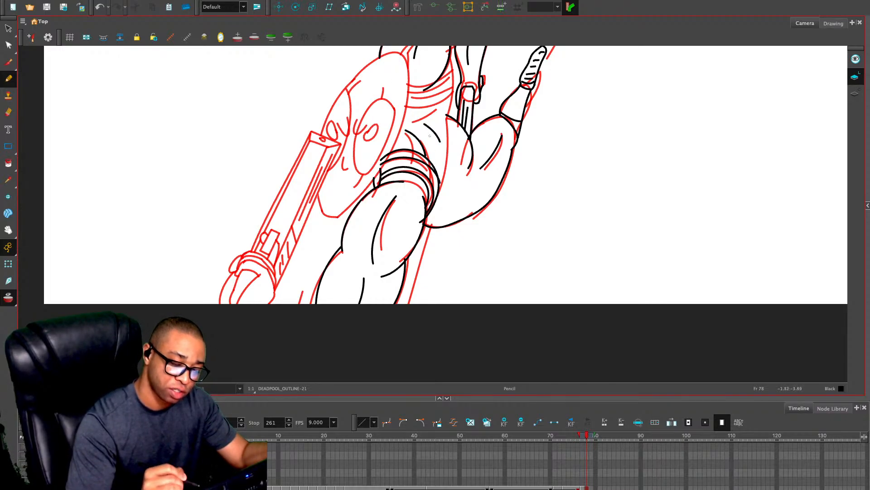
{"action": "mouse_move", "coordinate": [446, 112]}
{"action": "left_mouse_down"}
{"action": "mouse_move", "coordinate": [449, 167]}
{"action": "mouse_move", "coordinate": [436, 197]}
{"action": "left_mouse_up"}
{"action": "left_click_drag", "start_coordinate": [431, 150], "coordinate": [397, 235]}
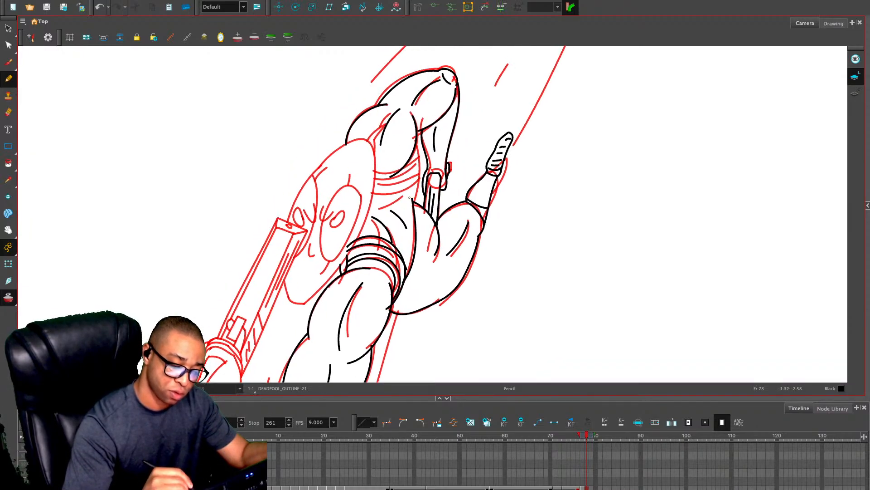
{"action": "mouse_move", "coordinate": [410, 198]}
{"action": "left_mouse_down"}
{"action": "mouse_move", "coordinate": [420, 176]}
{"action": "mouse_move", "coordinate": [417, 138]}
{"action": "left_mouse_up"}
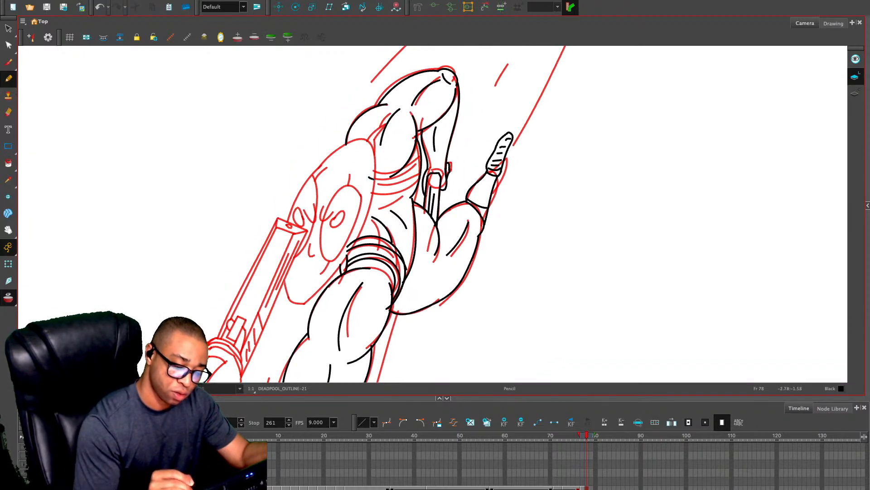
{"action": "mouse_move", "coordinate": [374, 179]}
{"action": "left_mouse_down"}
{"action": "mouse_move", "coordinate": [421, 146]}
{"action": "mouse_move", "coordinate": [378, 198]}
{"action": "mouse_move", "coordinate": [366, 195]}
{"action": "left_mouse_up"}
{"action": "mouse_move", "coordinate": [368, 185]}
{"action": "left_mouse_down"}
{"action": "mouse_move", "coordinate": [422, 152]}
{"action": "mouse_move", "coordinate": [388, 195]}
{"action": "mouse_move", "coordinate": [365, 189]}
{"action": "left_mouse_up"}
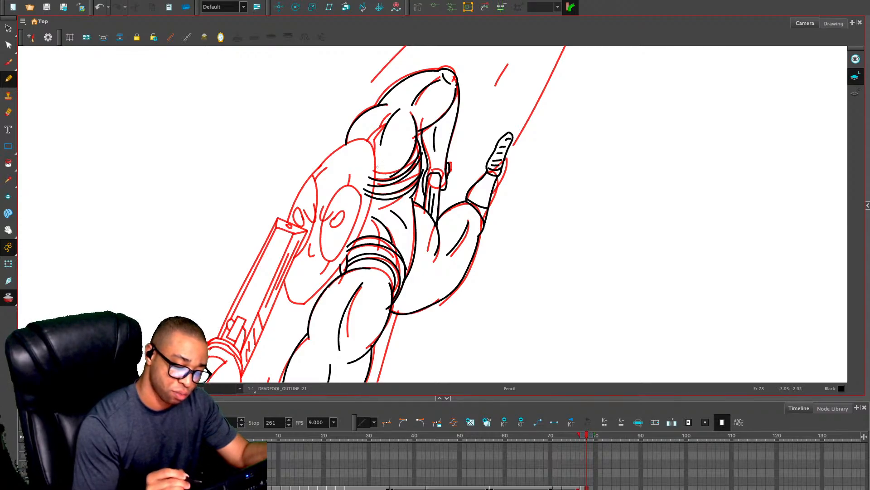
Erase the ends of the chest bands and belt lines that overrun the onion-skinned head outline
{"action": "key", "text": "alt+e"}
{"action": "scroll", "coordinate": [378, 245], "scroll_direction": "up", "scroll_amount": 3}
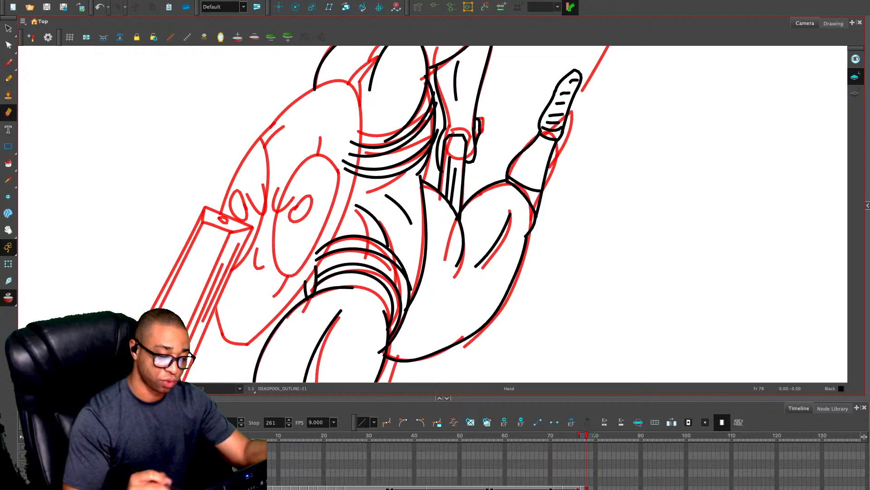
{"action": "left_click_drag", "start_coordinate": [360, 123], "coordinate": [350, 183]}
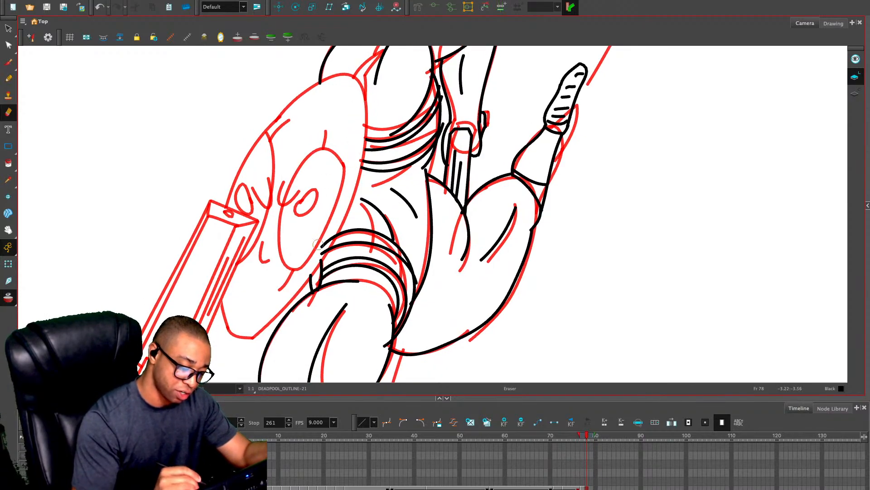
{"action": "left_click_drag", "start_coordinate": [331, 226], "coordinate": [294, 284]}
{"action": "left_click_drag", "start_coordinate": [330, 324], "coordinate": [343, 265]}
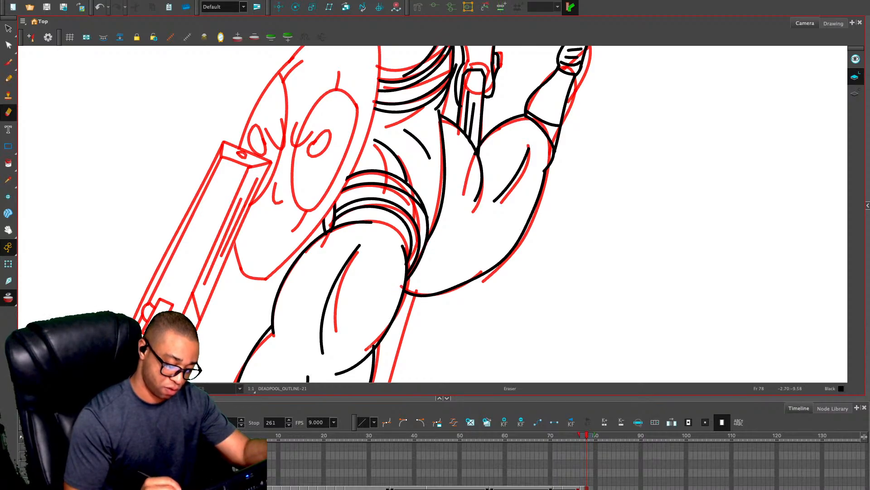
{"action": "left_click_drag", "start_coordinate": [449, 321], "coordinate": [471, 250]}
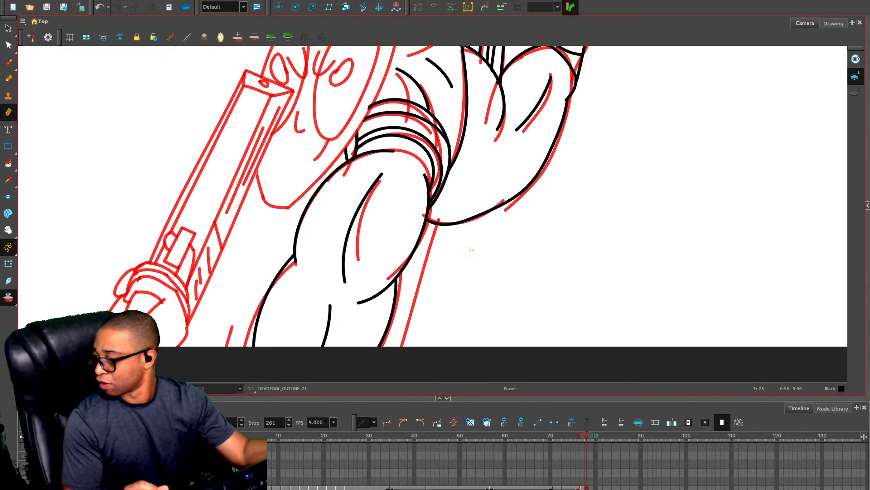
{"action": "scroll", "coordinate": [471, 250], "scroll_direction": "down", "scroll_amount": 3}
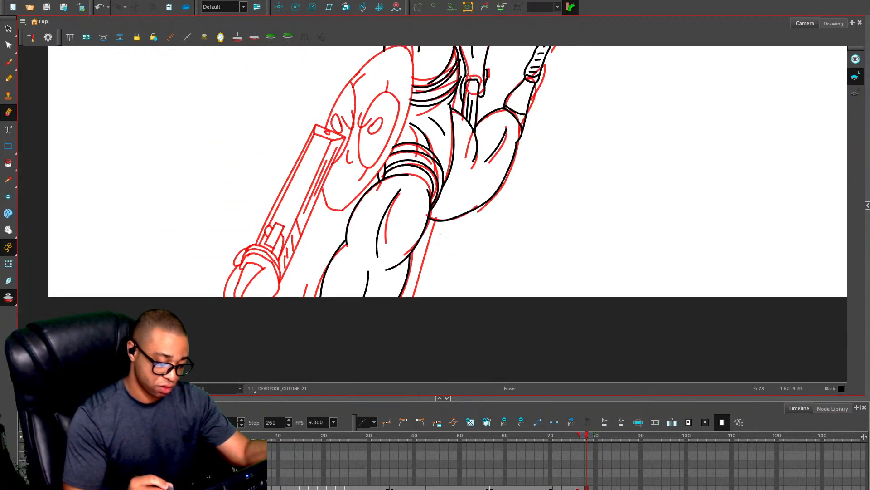
{"action": "left_click_drag", "start_coordinate": [484, 154], "coordinate": [440, 267]}
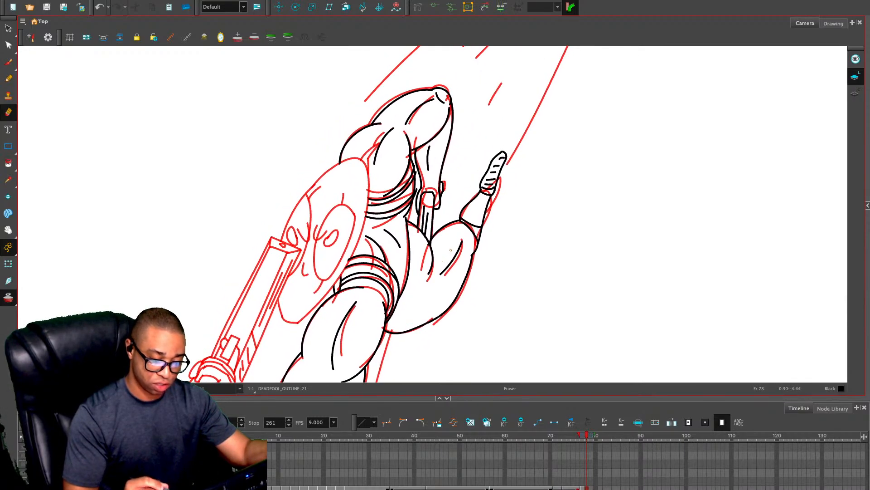
Turn off onion skin and delete the old body linework on frame 77, keeping the head, gun and speed lines
{"action": "key", "text": "comma"}
{"action": "key", "text": "alt+s"}
{"action": "key", "text": "alt+o"}
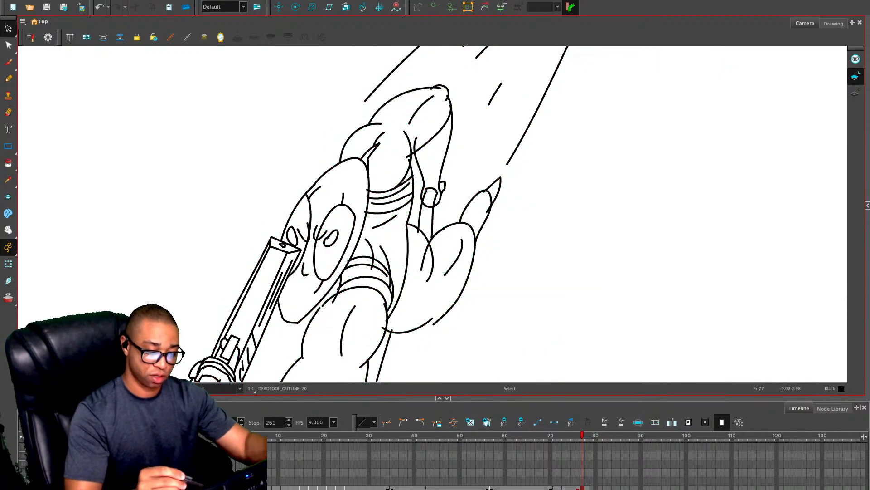
{"action": "mouse_move", "coordinate": [425, 72]}
{"action": "left_mouse_down"}
{"action": "mouse_move", "coordinate": [385, 99]}
{"action": "mouse_move", "coordinate": [394, 184]}
{"action": "mouse_move", "coordinate": [318, 381]}
{"action": "mouse_move", "coordinate": [474, 284]}
{"action": "mouse_move", "coordinate": [462, 85]}
{"action": "mouse_move", "coordinate": [426, 73]}
{"action": "left_mouse_up"}
{"action": "key", "text": "Delete"}
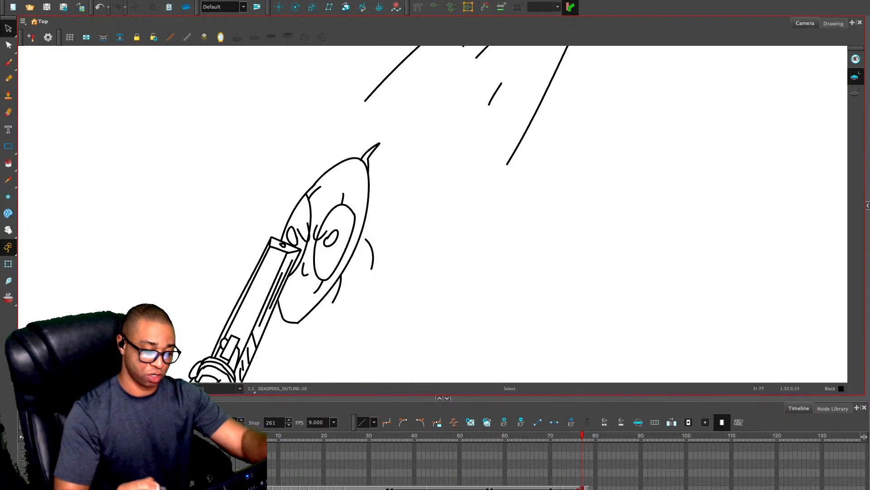
{"action": "left_click_drag", "start_coordinate": [386, 237], "coordinate": [332, 299]}
{"action": "key", "text": "Delete"}
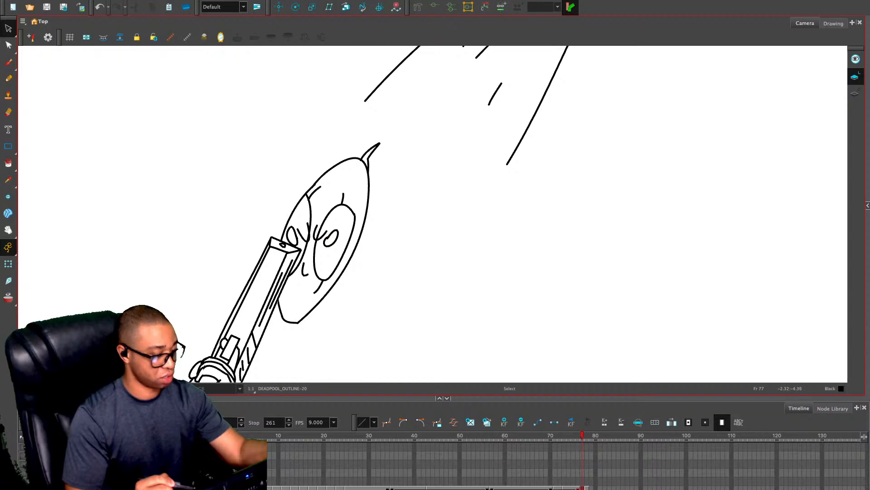
Cut all the new body linework from frame 78 and paste it into the frame 77 drawing
{"action": "key", "text": "period"}
{"action": "key", "text": "ctrl+a"}
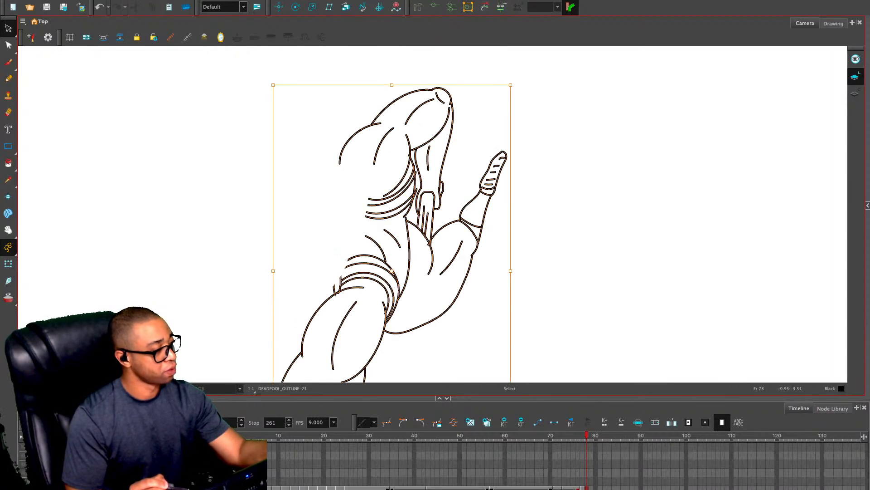
{"action": "key", "text": "ctrl+x"}
{"action": "key", "text": "comma"}
{"action": "key", "text": "ctrl+v"}
{"action": "left_click", "coordinate": [661, 262]}
{"action": "key", "text": "1"}
{"action": "key", "text": "1"}
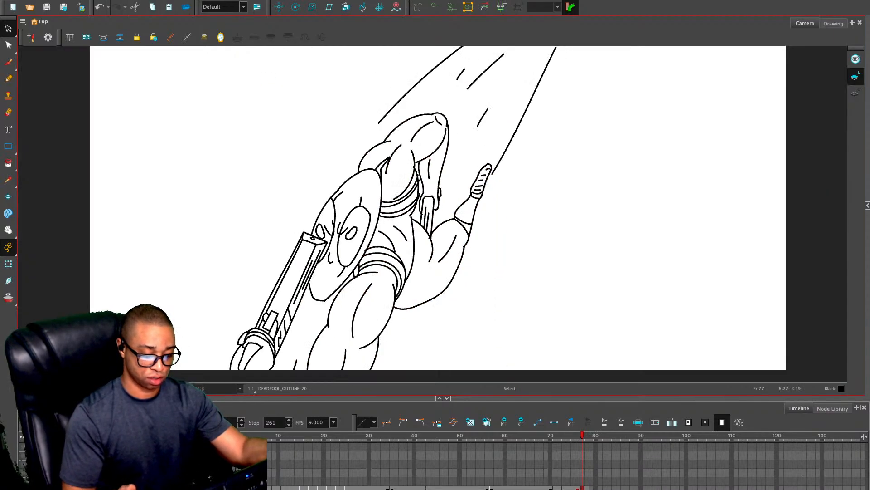
{"action": "key", "text": "comma"}
{"action": "key", "text": "period"}
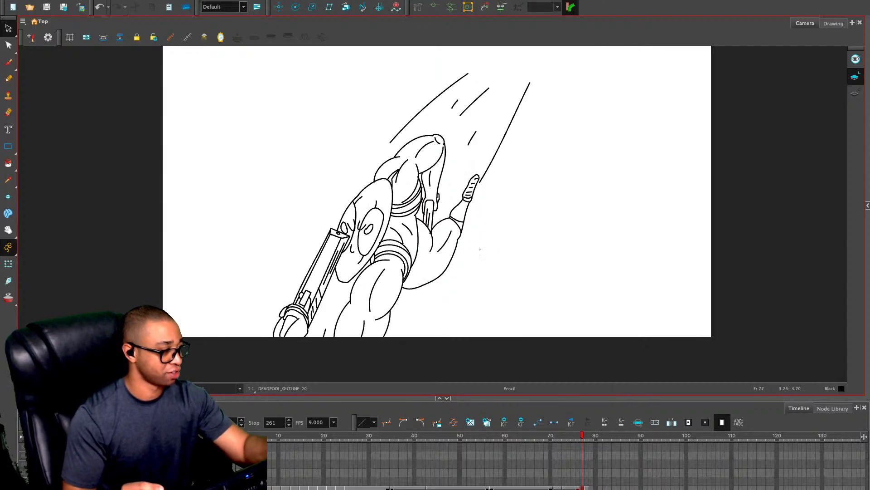
Draw the missing lower leg contour from beneath the rear thigh down to the drawing's bottom edge
{"action": "key", "text": "alt+x"}
{"action": "key", "text": "2"}
{"action": "mouse_move", "coordinate": [407, 309]}
{"action": "left_mouse_down"}
{"action": "mouse_move", "coordinate": [393, 355]}
{"action": "mouse_move", "coordinate": [382, 373]}
{"action": "left_mouse_up"}
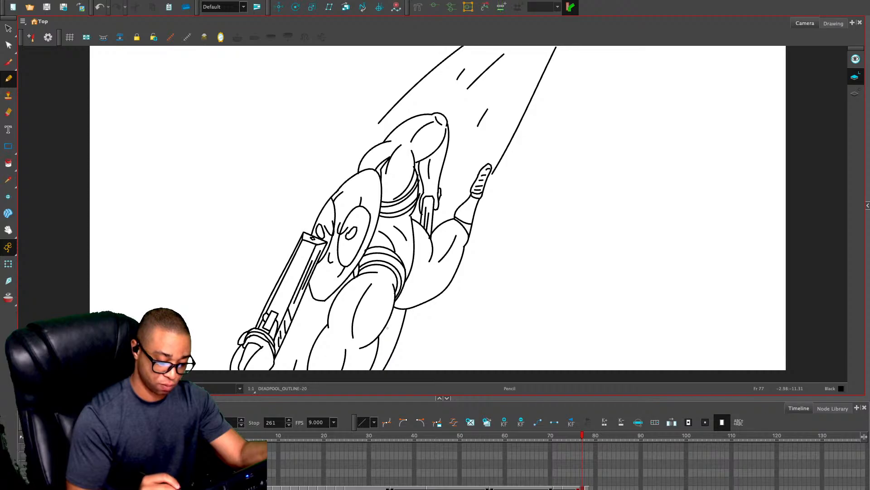
{"action": "key", "text": "2"}
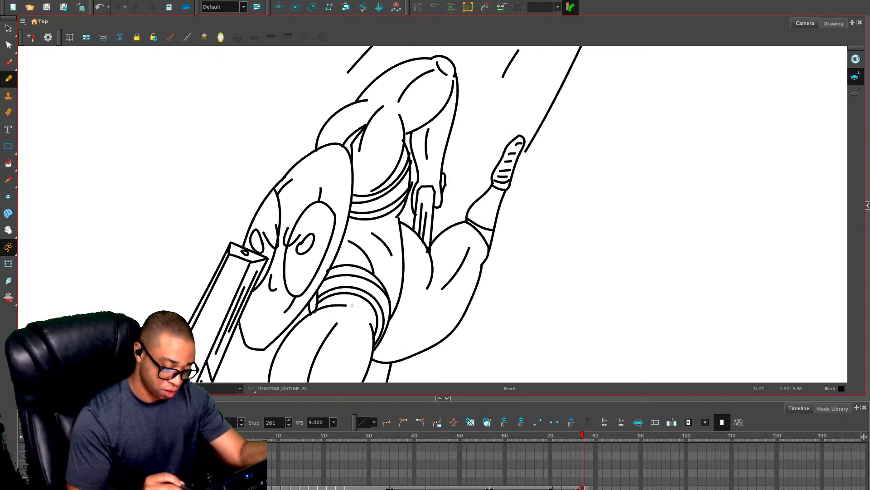
Erase the stray line ends where the belt meets the head outline and along the side of the chest
{"action": "key", "text": "alt+e"}
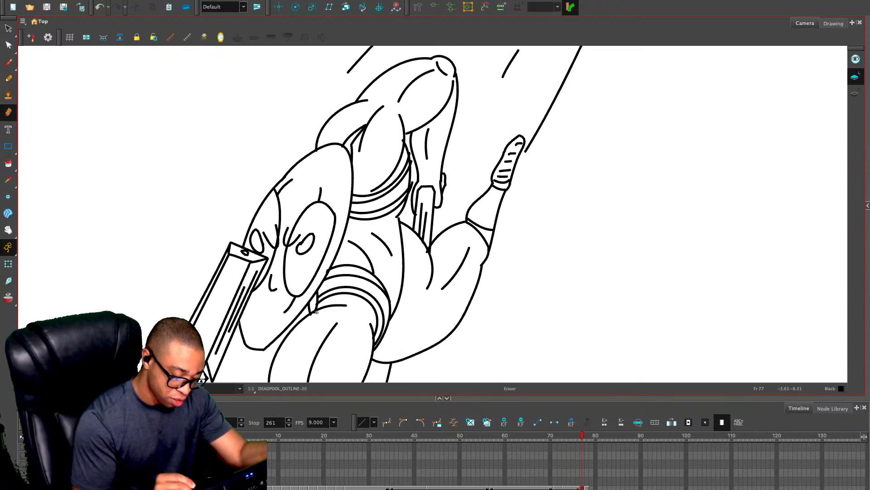
{"action": "key", "text": "ctrl+z"}
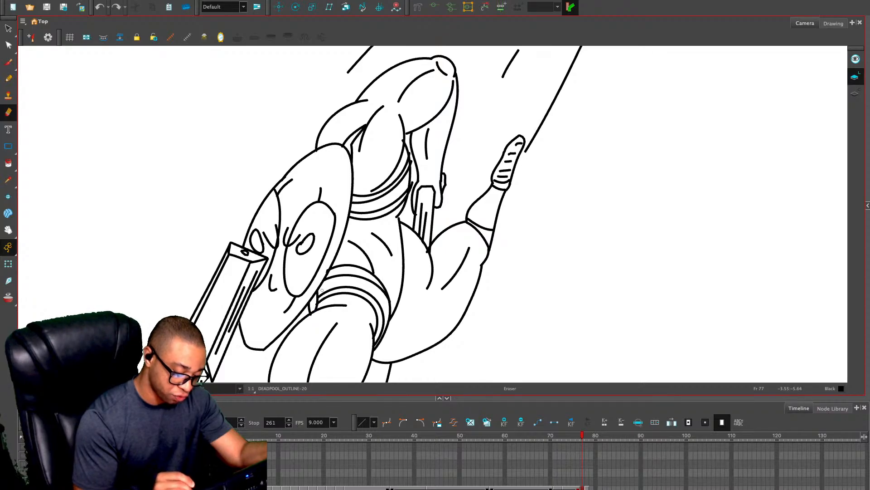
{"action": "left_click_drag", "start_coordinate": [322, 290], "coordinate": [319, 292]}
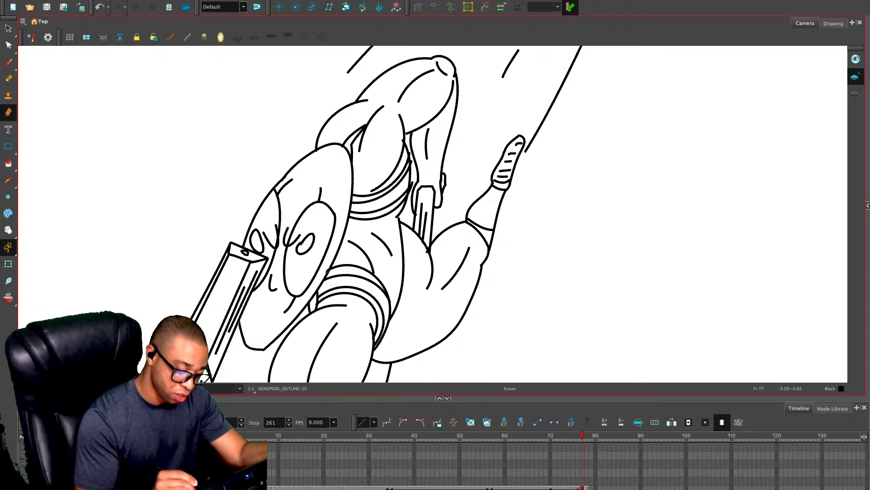
{"action": "key", "text": "1"}
{"action": "key", "text": "2"}
{"action": "key", "text": "2"}
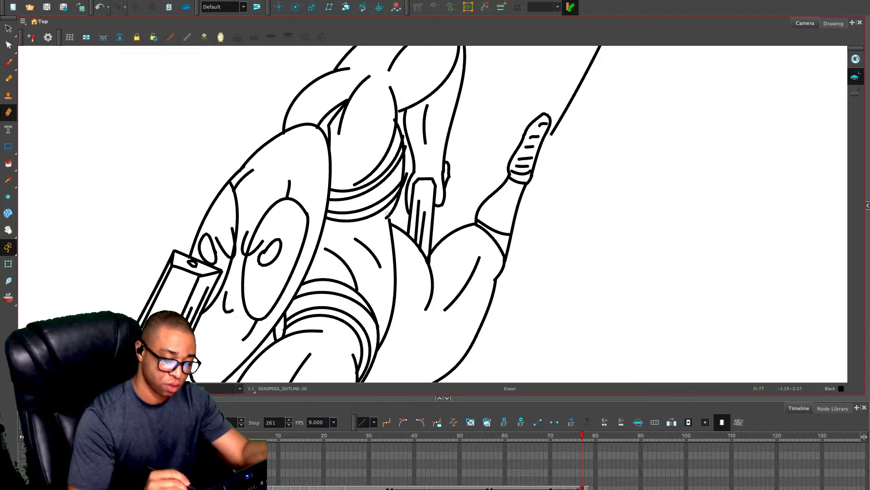
{"action": "key", "text": "alt+s"}
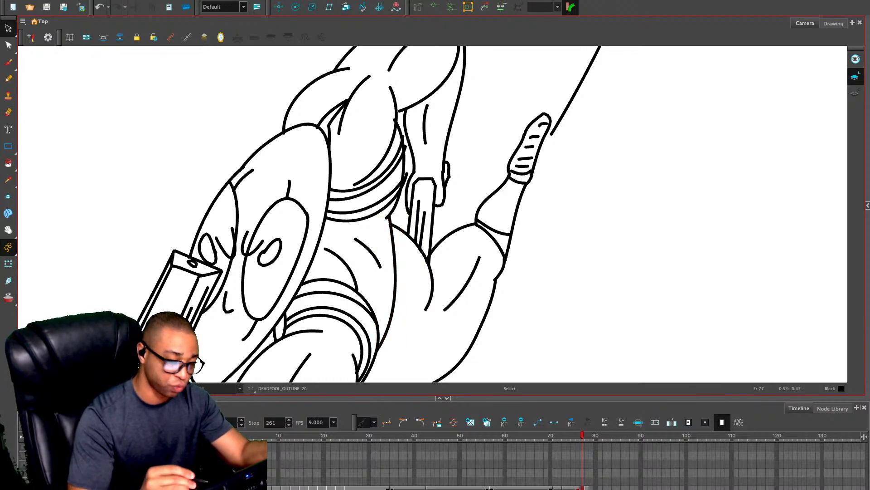
{"action": "key", "text": "alt+e"}
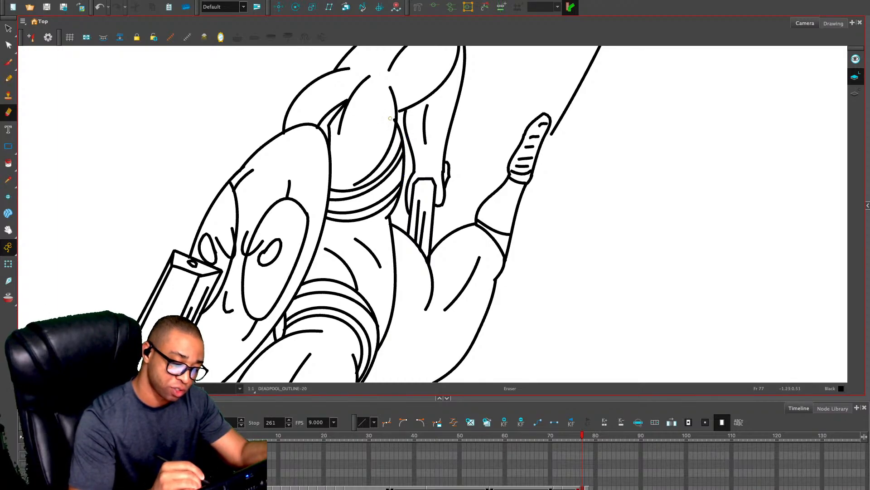
{"action": "left_click_drag", "start_coordinate": [393, 118], "coordinate": [392, 121]}
{"action": "key", "text": "1"}
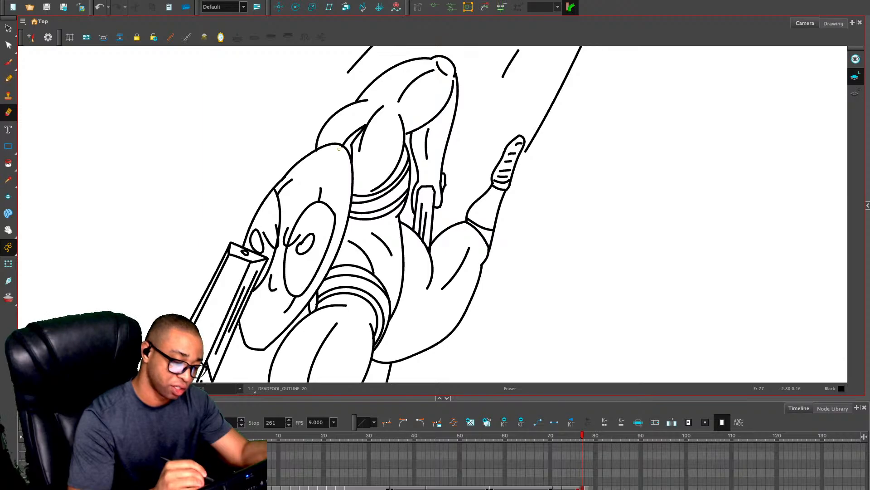
{"action": "key", "text": "1"}
{"action": "key", "text": "1"}
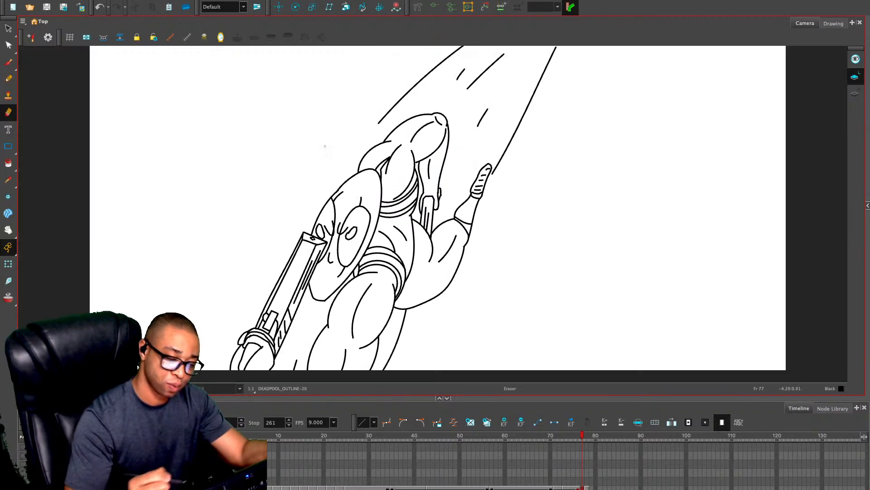
{"action": "key", "text": "comma"}
{"action": "key", "text": "period"}
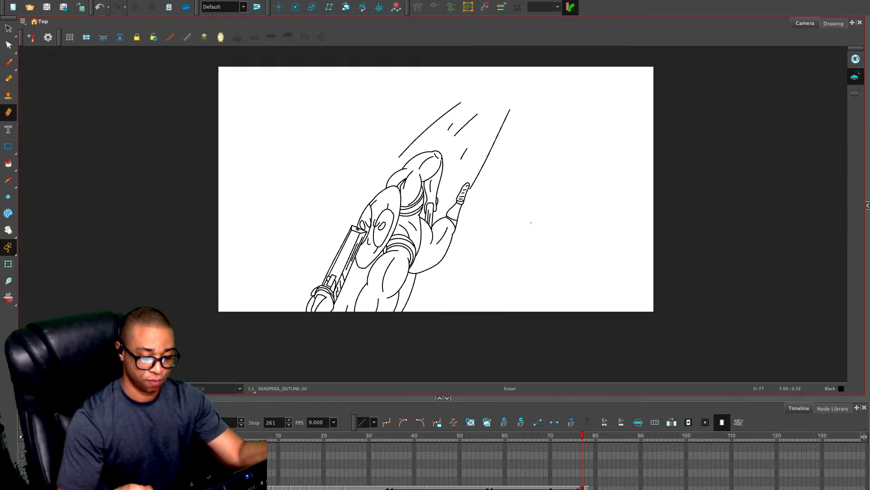
Show the rough sketch on frame 78 and compare it with the finished frame 77 outline
{"action": "key", "text": "period"}
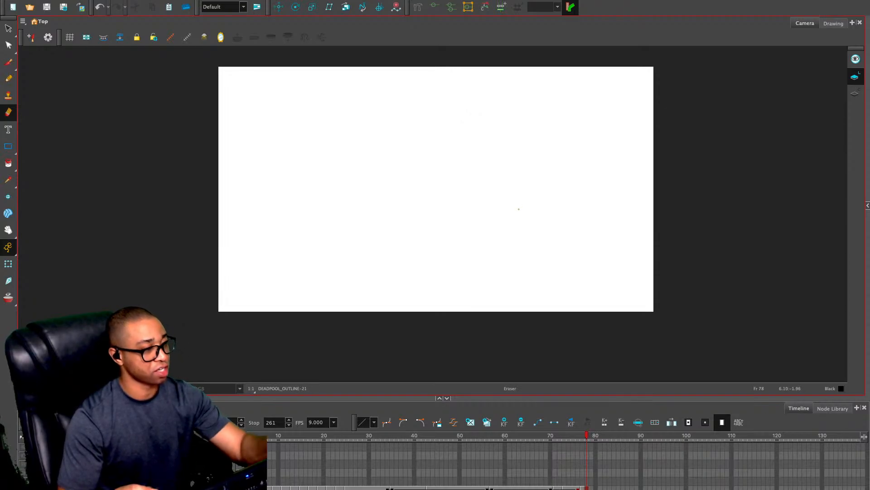
{"action": "key", "text": "alt+x"}
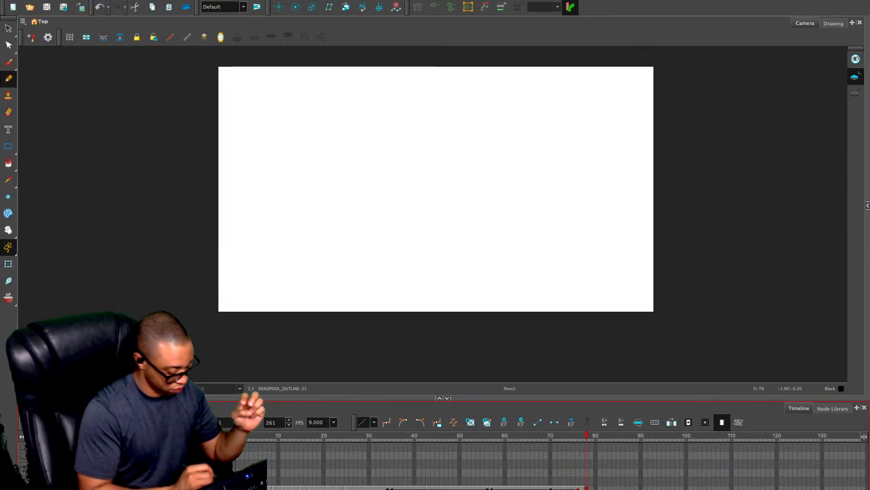
{"action": "key", "text": "alt+o"}
{"action": "left_click", "coordinate": [477, 223]}
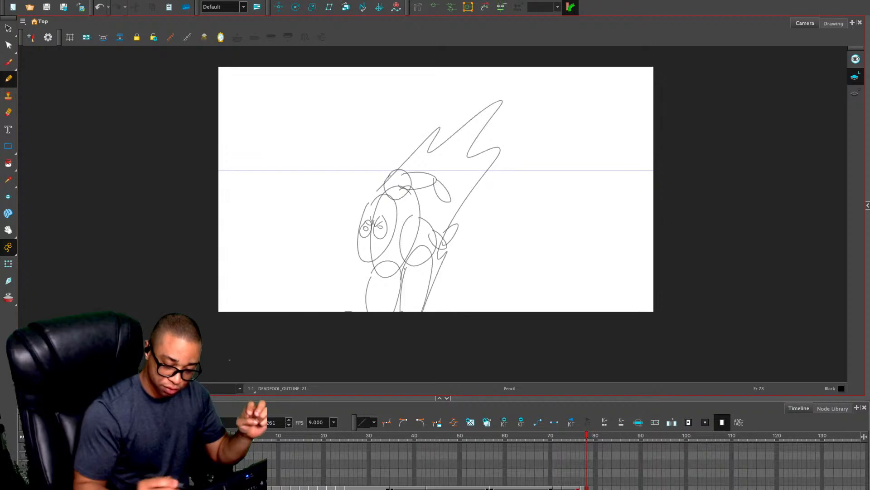
{"action": "key", "text": "comma"}
{"action": "key", "text": "comma"}
{"action": "key", "text": "period"}
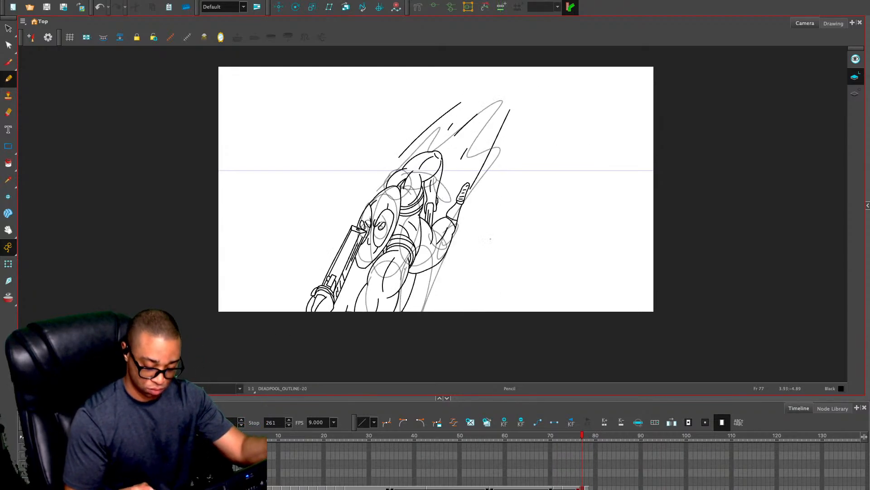
Clear the emptied drawing from frame 78 and extend the frame 77 drawing's exposure through frame 78
{"action": "key", "text": "period"}
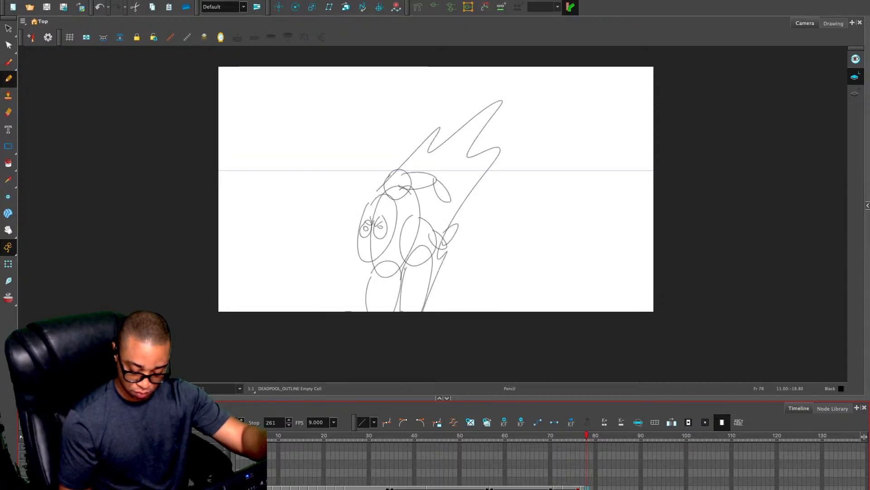
{"action": "key", "text": "comma"}
{"action": "key", "text": "period"}
{"action": "key", "text": "period"}
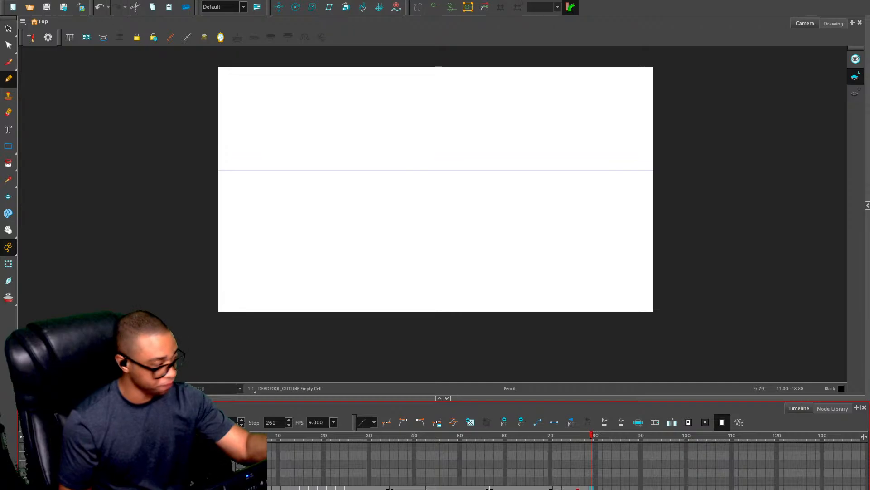
{"action": "key", "text": "comma"}
{"action": "key", "text": "period"}
{"action": "left_click", "coordinate": [475, 213]}
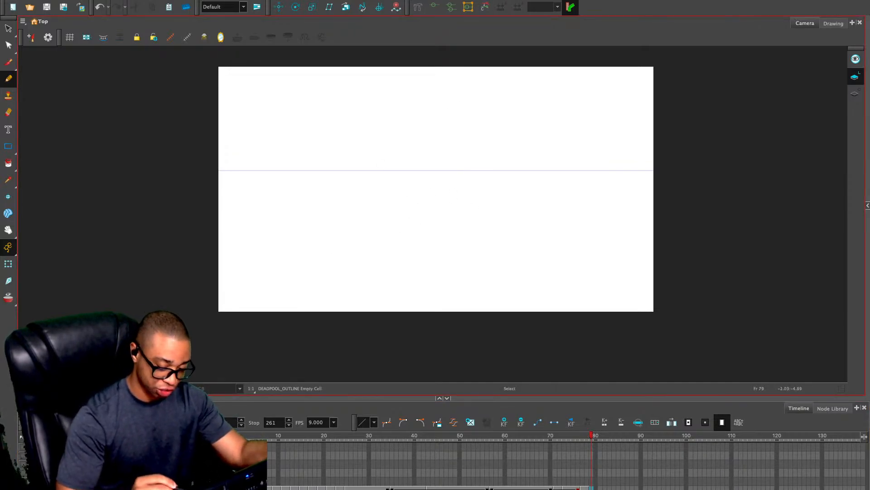
Enable onion skin and copy the head, gun and neighbouring torso linework from frame 78 into frame 79
{"action": "key", "text": "alt+o"}
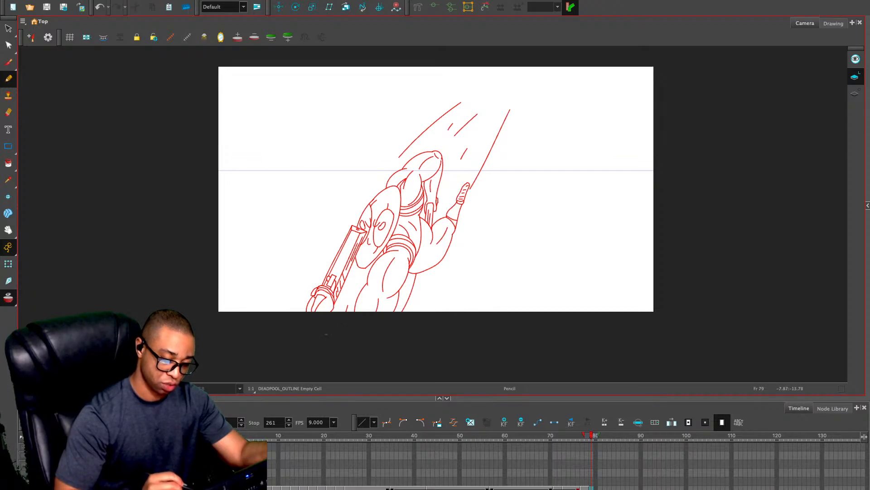
{"action": "key", "text": "comma"}
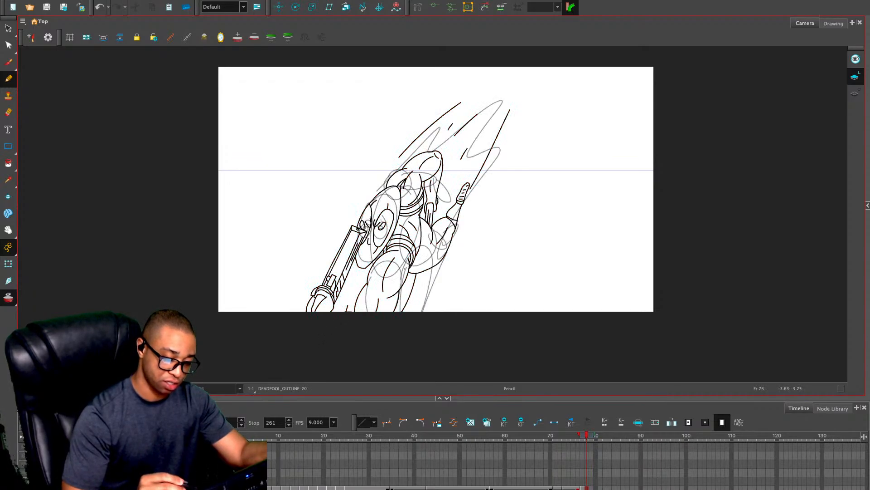
{"action": "key", "text": "alt+s"}
{"action": "mouse_move", "coordinate": [400, 171]}
{"action": "left_mouse_down"}
{"action": "mouse_move", "coordinate": [406, 268]}
{"action": "mouse_move", "coordinate": [405, 185]}
{"action": "left_mouse_up"}
{"action": "key", "text": "ctrl+c"}
{"action": "key", "text": "period"}
{"action": "key", "text": "ctrl+v"}
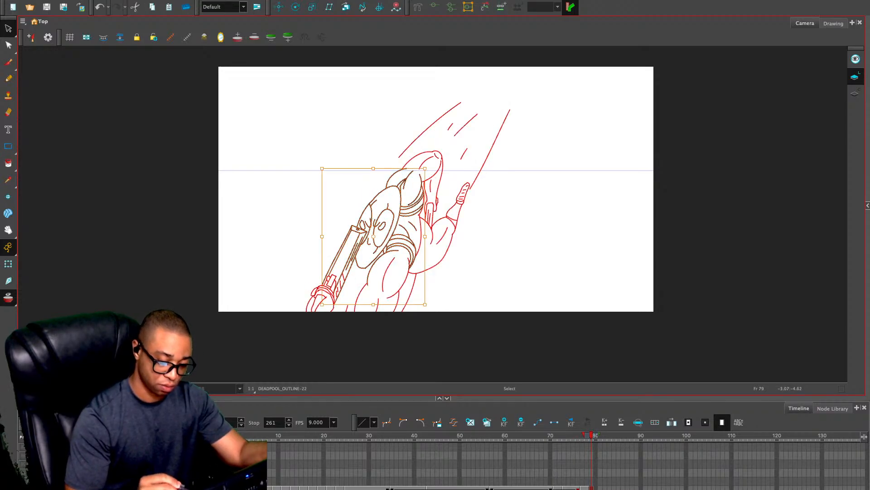
Move the pasted linework diagonally down past the drawing's bottom edge and delete the body strokes around the head
{"action": "key", "text": "Escape"}
{"action": "left_click_drag", "start_coordinate": [359, 293], "coordinate": [346, 319]}
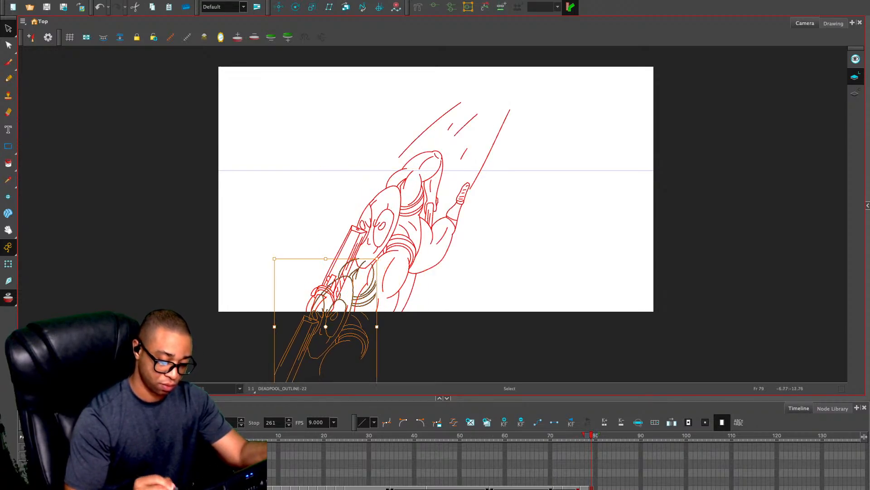
{"action": "key", "text": "Escape"}
{"action": "mouse_move", "coordinate": [343, 244]}
{"action": "left_mouse_down"}
{"action": "mouse_move", "coordinate": [365, 278]}
{"action": "mouse_move", "coordinate": [358, 336]}
{"action": "mouse_move", "coordinate": [343, 247]}
{"action": "left_mouse_up"}
{"action": "key", "text": "Delete"}
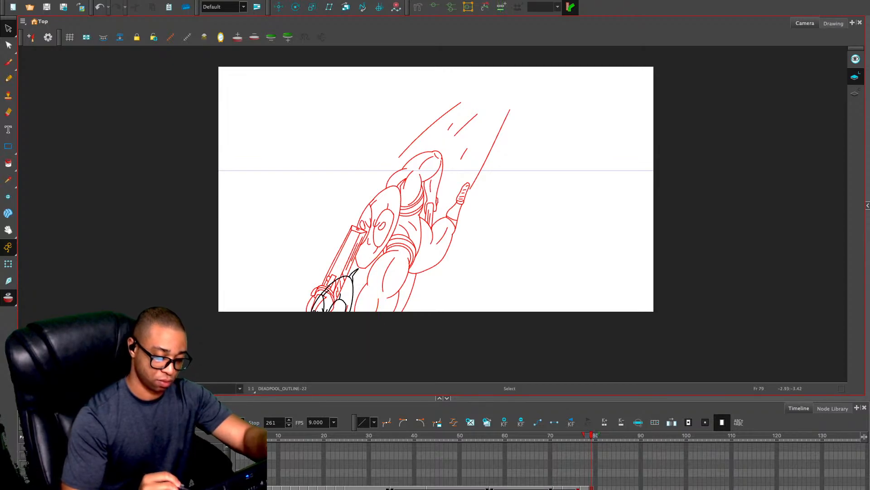
Draw three long diagonal speed lines trailing up behind the lowered head on frame 79
{"action": "key", "text": "alt+x"}
{"action": "left_click_drag", "start_coordinate": [383, 200], "coordinate": [345, 257]}
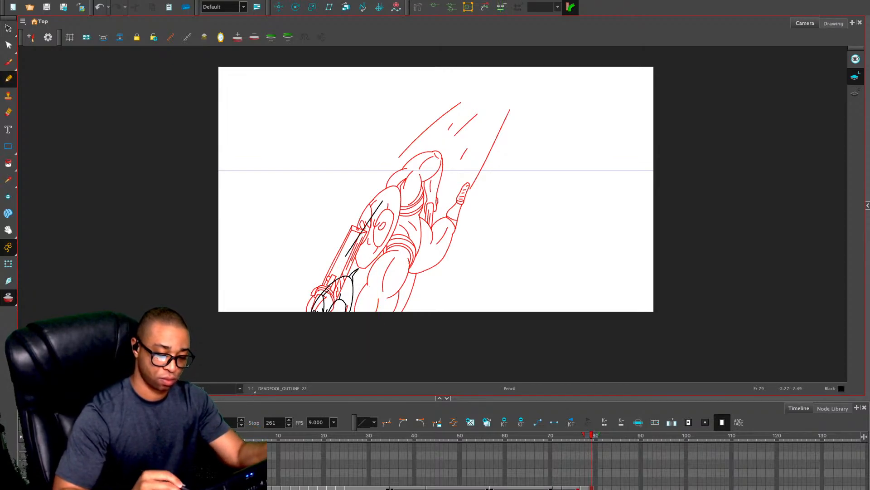
{"action": "left_click_drag", "start_coordinate": [444, 157], "coordinate": [396, 234]}
{"action": "left_click_drag", "start_coordinate": [452, 190], "coordinate": [406, 293]}
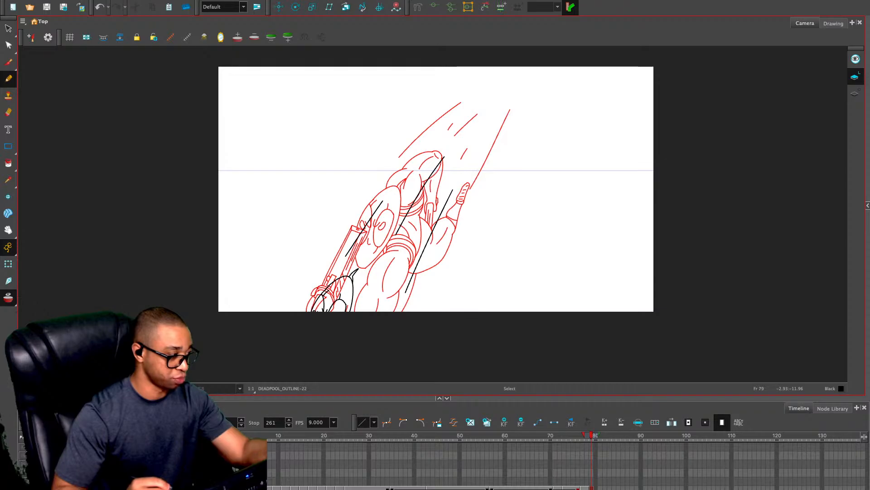
Turn off onion skin and draw the rounded shoulder outline behind the head with curved strap lines beside it on frame 79
{"action": "key", "text": "alt+o"}
{"action": "key", "text": "2"}
{"action": "left_click_drag", "start_coordinate": [325, 298], "coordinate": [365, 228]}
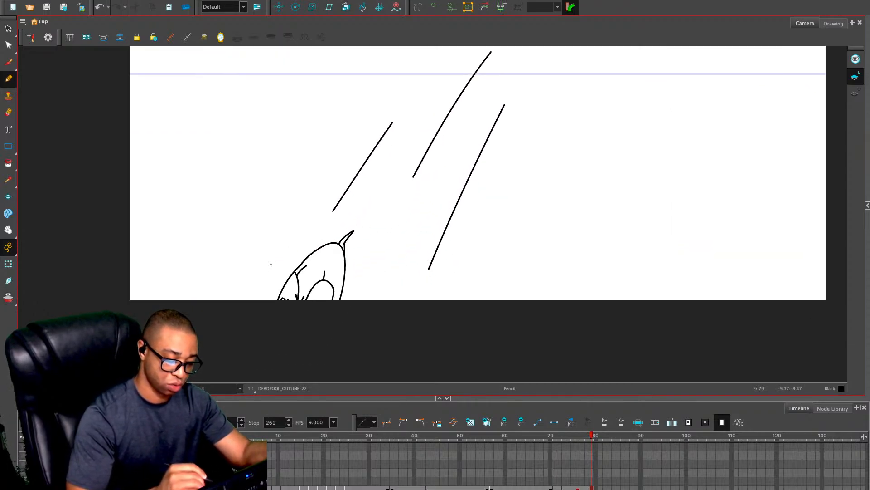
{"action": "mouse_move", "coordinate": [228, 291]}
{"action": "left_mouse_down"}
{"action": "mouse_move", "coordinate": [334, 252]}
{"action": "mouse_move", "coordinate": [436, 316]}
{"action": "left_mouse_up"}
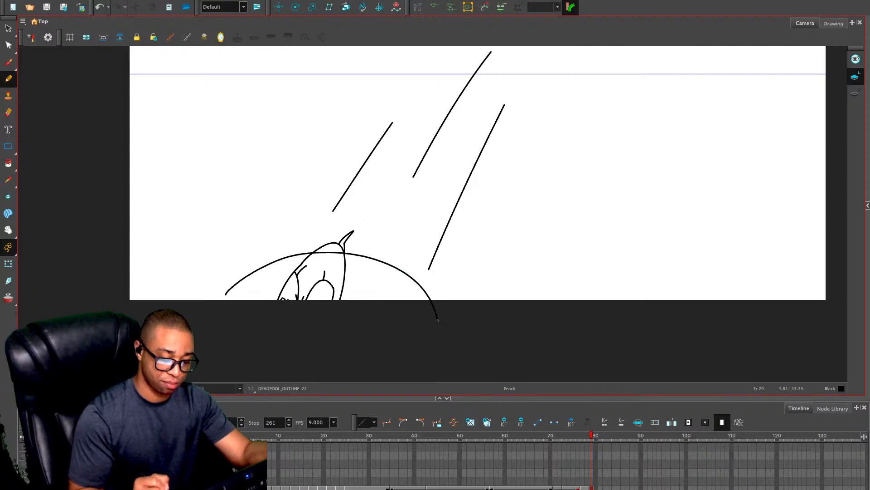
{"action": "key", "text": "ctrl+z"}
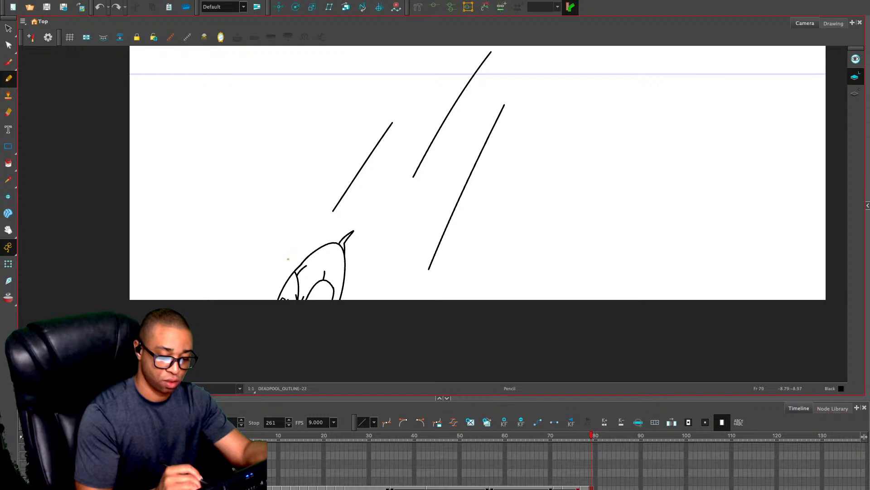
{"action": "mouse_move", "coordinate": [288, 262]}
{"action": "left_mouse_down"}
{"action": "mouse_move", "coordinate": [368, 236]}
{"action": "mouse_move", "coordinate": [389, 290]}
{"action": "mouse_move", "coordinate": [371, 345]}
{"action": "left_mouse_up"}
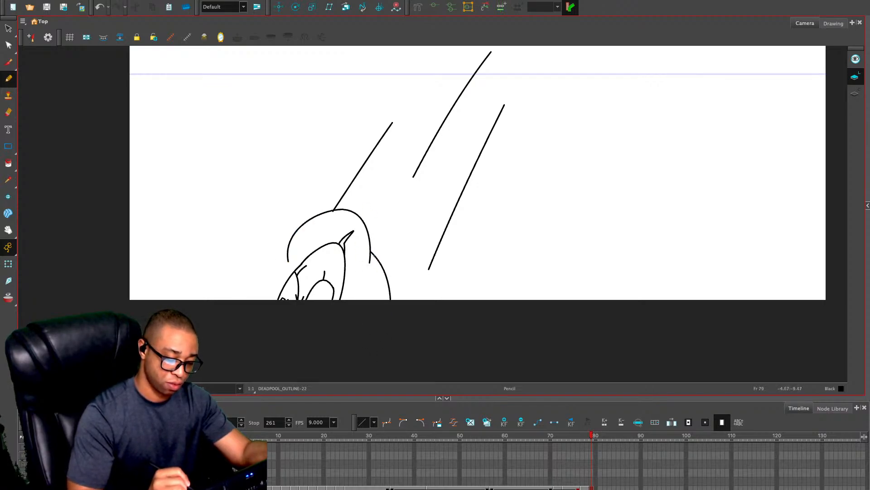
{"action": "left_click_drag", "start_coordinate": [370, 255], "coordinate": [335, 291]}
{"action": "mouse_move", "coordinate": [379, 271]}
{"action": "left_mouse_down"}
{"action": "mouse_move", "coordinate": [386, 289]}
{"action": "mouse_move", "coordinate": [368, 300]}
{"action": "mouse_move", "coordinate": [358, 286]}
{"action": "mouse_move", "coordinate": [335, 299]}
{"action": "mouse_move", "coordinate": [358, 300]}
{"action": "left_mouse_up"}
Extend the shoulder contour downward along the head's outer edge and add a short muscle crease above the head
{"action": "key", "text": "2"}
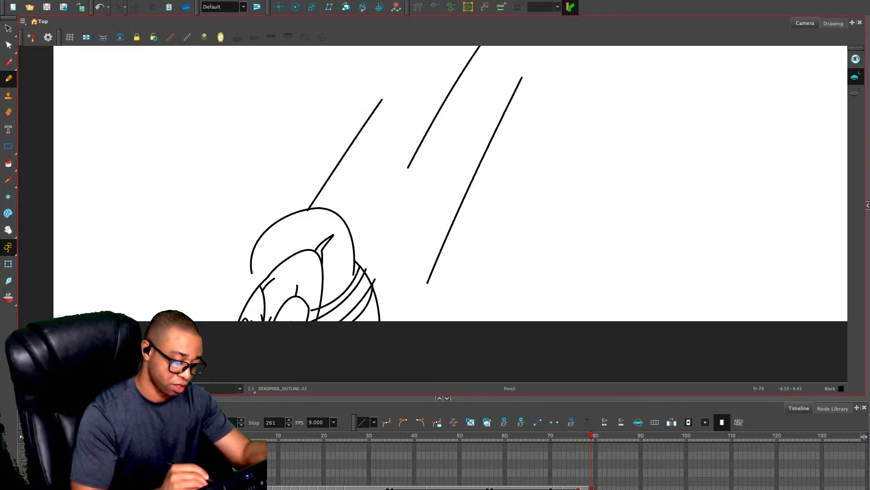
{"action": "left_click_drag", "start_coordinate": [252, 273], "coordinate": [248, 312]}
{"action": "left_click_drag", "start_coordinate": [299, 218], "coordinate": [296, 252]}
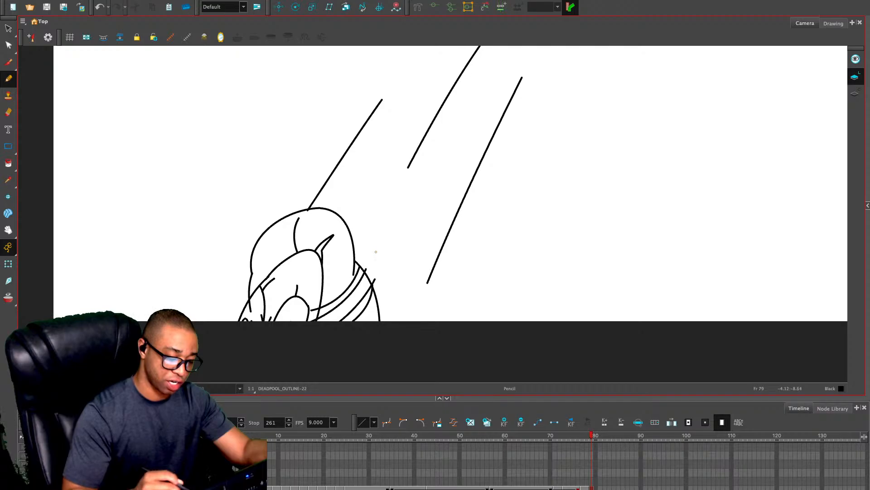
Erase the strap line ends that overshoot the torso's outer contour
{"action": "key", "text": "2"}
{"action": "left_click_drag", "start_coordinate": [376, 251], "coordinate": [418, 140]}
{"action": "key", "text": "alt+e"}
{"action": "left_click_drag", "start_coordinate": [391, 169], "coordinate": [397, 178]}
{"action": "left_click_drag", "start_coordinate": [401, 185], "coordinate": [400, 183]}
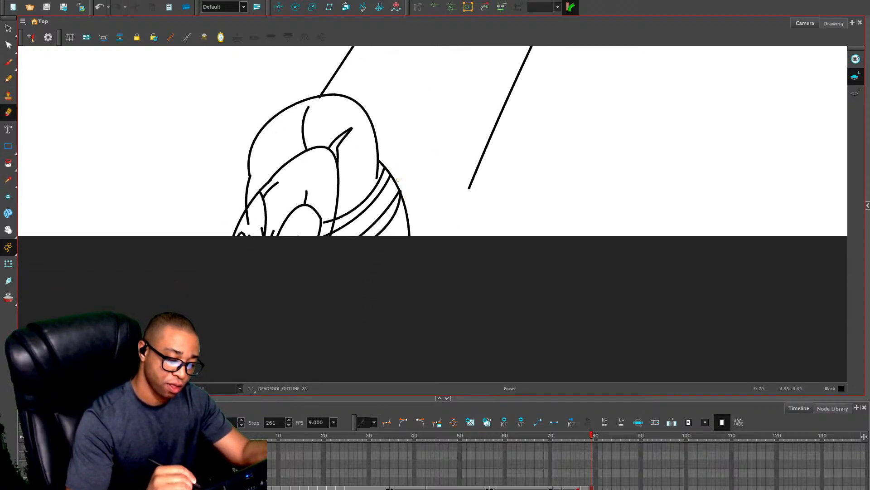
{"action": "key", "text": "alt+s"}
{"action": "left_click", "coordinate": [385, 170]}
{"action": "key", "text": "Delete"}
{"action": "key", "text": "ctrl+z"}
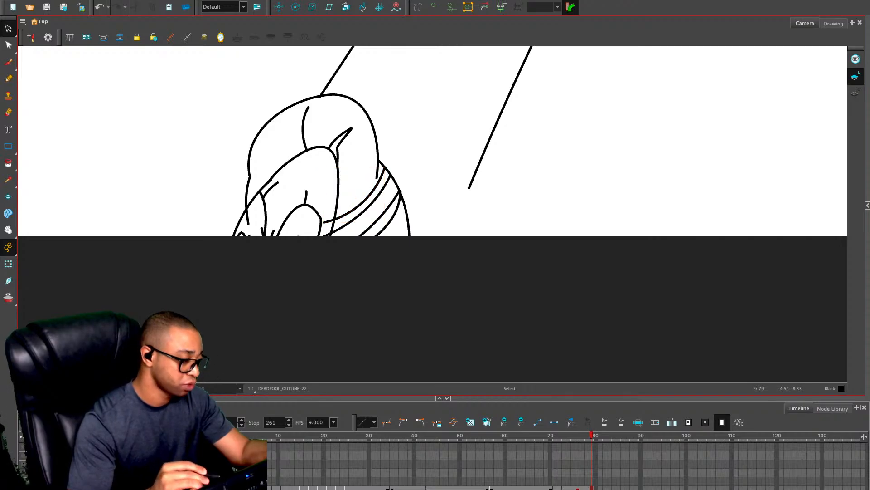
Erase the strap line end crossing into the head and the shoulder contour's tail inside the face
{"action": "key", "text": "alt+e"}
{"action": "left_click_drag", "start_coordinate": [330, 231], "coordinate": [324, 222]}
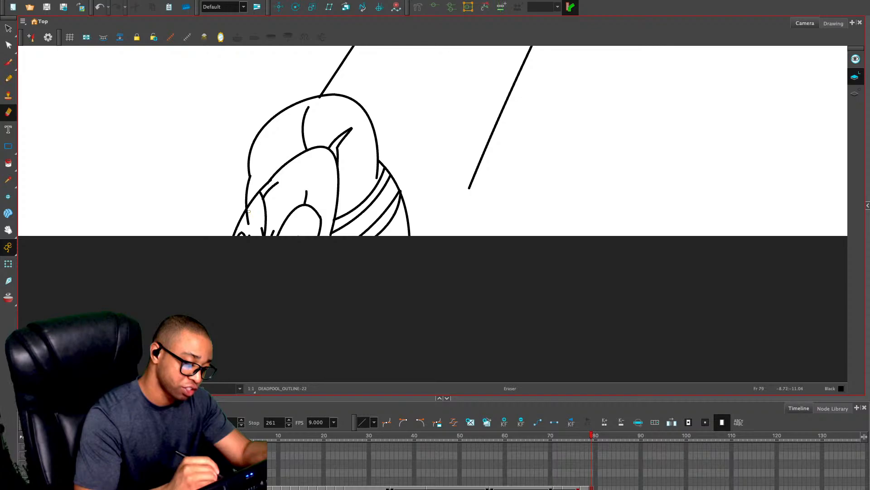
{"action": "mouse_move", "coordinate": [248, 211]}
{"action": "left_mouse_down"}
{"action": "mouse_move", "coordinate": [248, 225]}
{"action": "mouse_move", "coordinate": [248, 211]}
{"action": "left_mouse_up"}
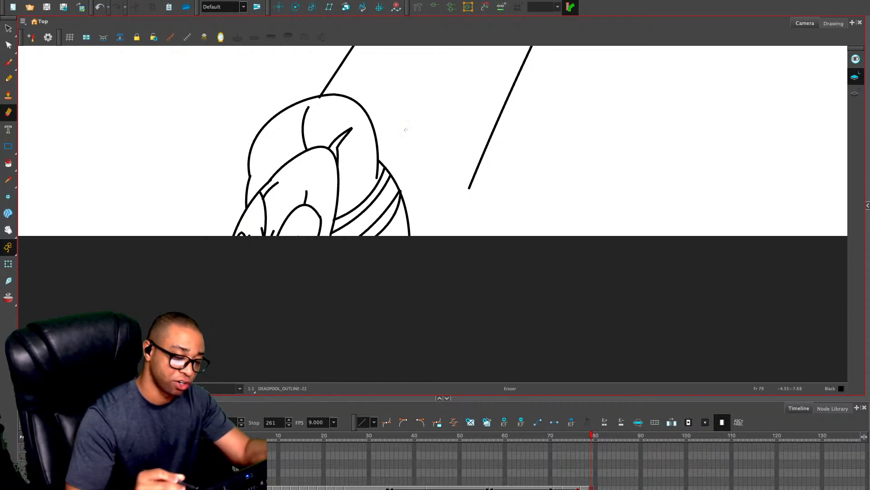
Move the speed line touching the shoulder slightly up and away along its diagonal, leaving a small gap
{"action": "key", "text": "1"}
{"action": "left_click_drag", "start_coordinate": [419, 152], "coordinate": [401, 210]}
{"action": "key", "text": "alt+s"}
{"action": "left_click", "coordinate": [364, 119]}
{"action": "left_click_drag", "start_coordinate": [398, 68], "coordinate": [402, 60]}
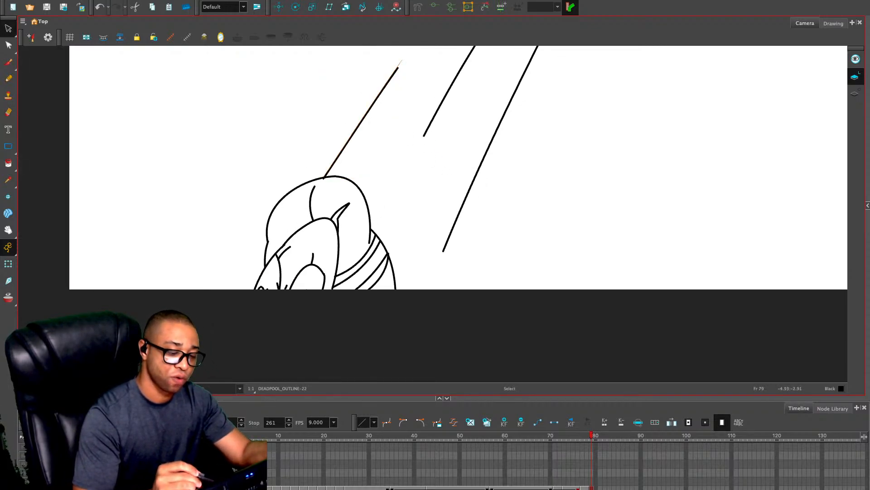
{"action": "left_click_drag", "start_coordinate": [370, 103], "coordinate": [374, 99]}
{"action": "key", "text": "Escape"}
{"action": "key", "text": "1"}
{"action": "left_click_drag", "start_coordinate": [484, 282], "coordinate": [479, 270]}
Compare frames 78 and 79, and extend the frame 79 drawing's exposure through frame 80
{"action": "key", "text": "comma"}
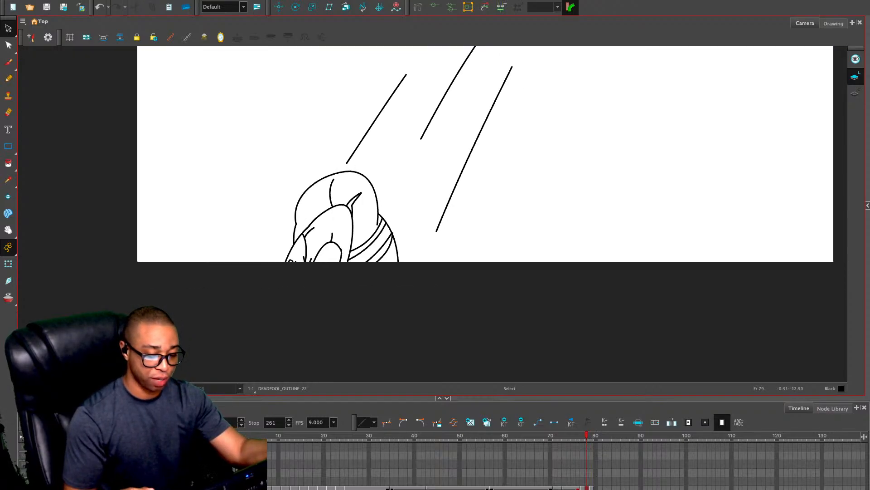
{"action": "key", "text": "comma"}
{"action": "key", "text": "period"}
{"action": "key", "text": "comma"}
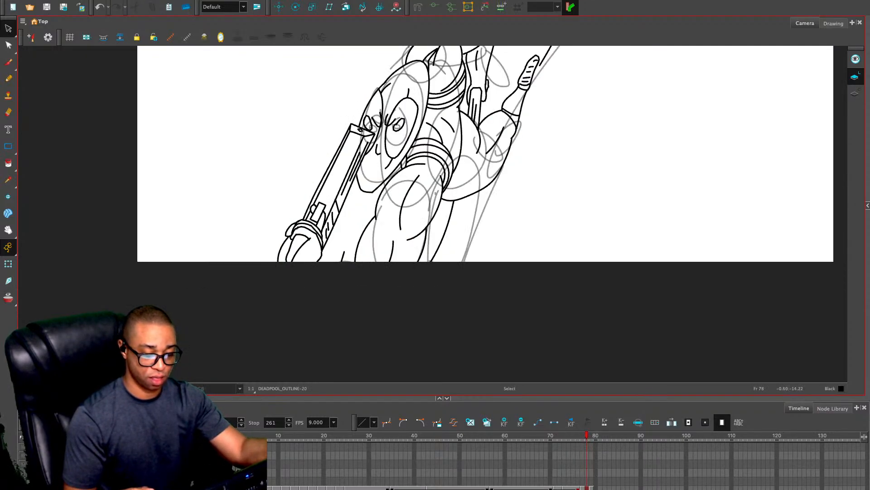
{"action": "key", "text": "period"}
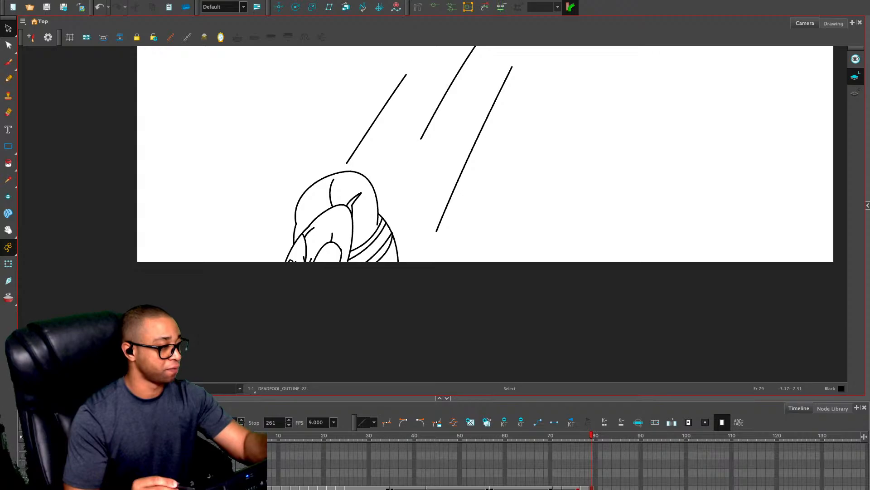
{"action": "key", "text": "alt+x"}
{"action": "left_click", "coordinate": [595, 488]}
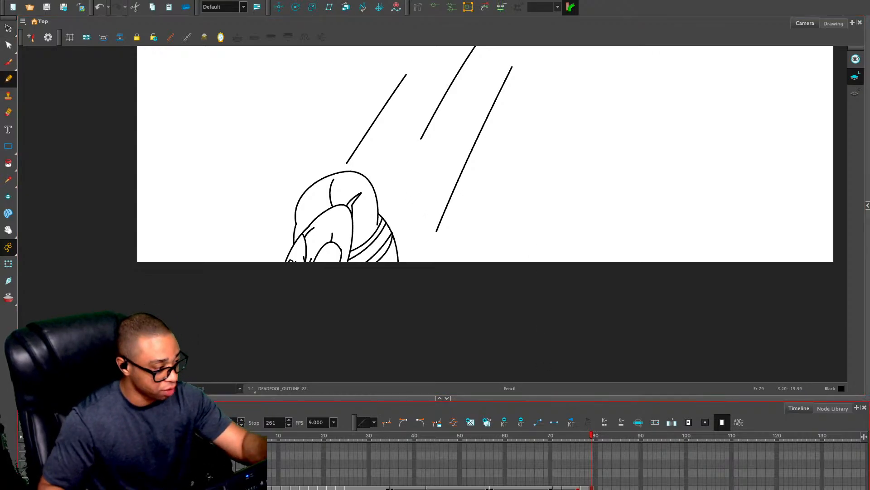
{"action": "key", "text": "period"}
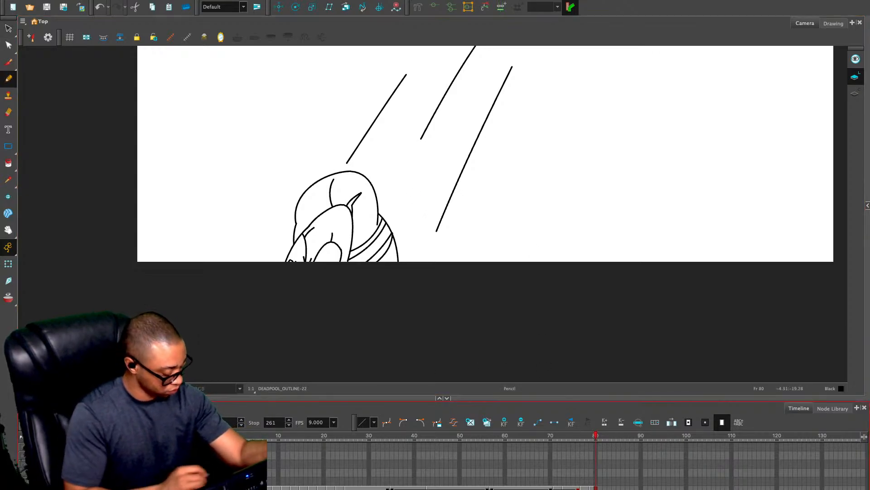
Check the rough sketch on frame 81 and look back through frames 76 to 68 for a reusable head drawing
{"action": "key", "text": "2"}
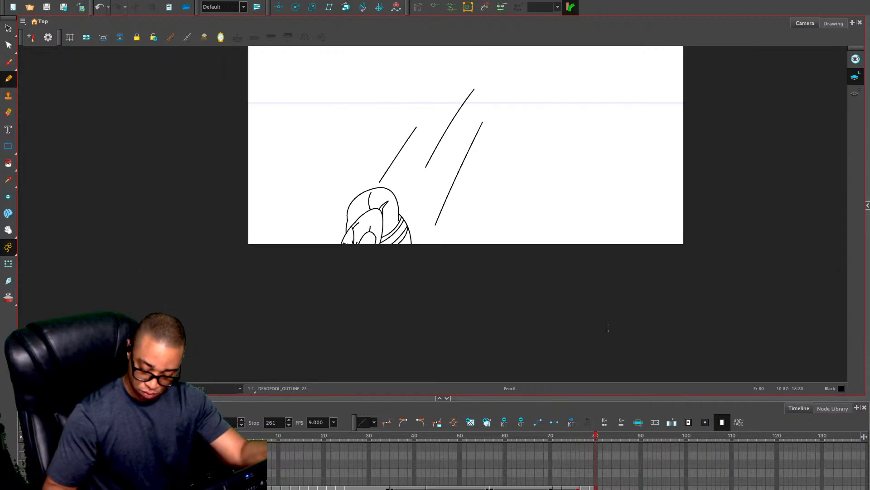
{"action": "key", "text": "period"}
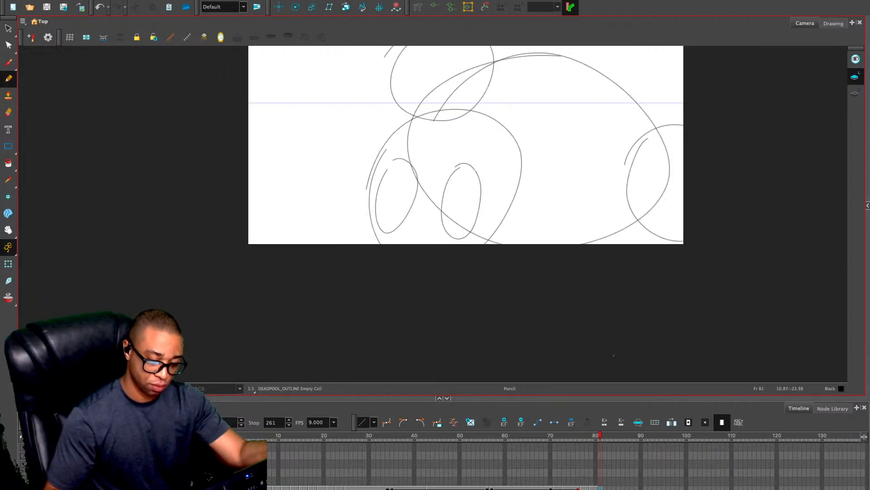
{"action": "key", "text": "comma"}
{"action": "key", "text": "comma"}
{"action": "key", "text": "comma"}
{"action": "key", "text": "comma"}
{"action": "key", "text": "comma"}
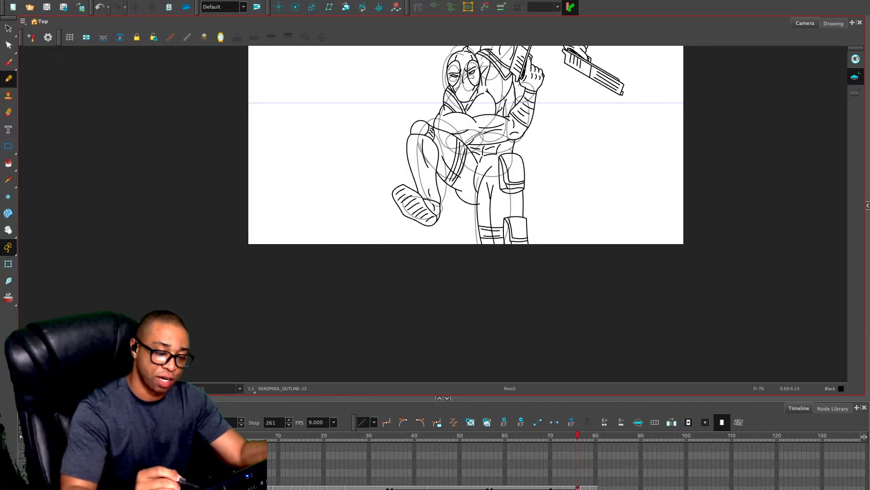
{"action": "key", "text": "super+f"}
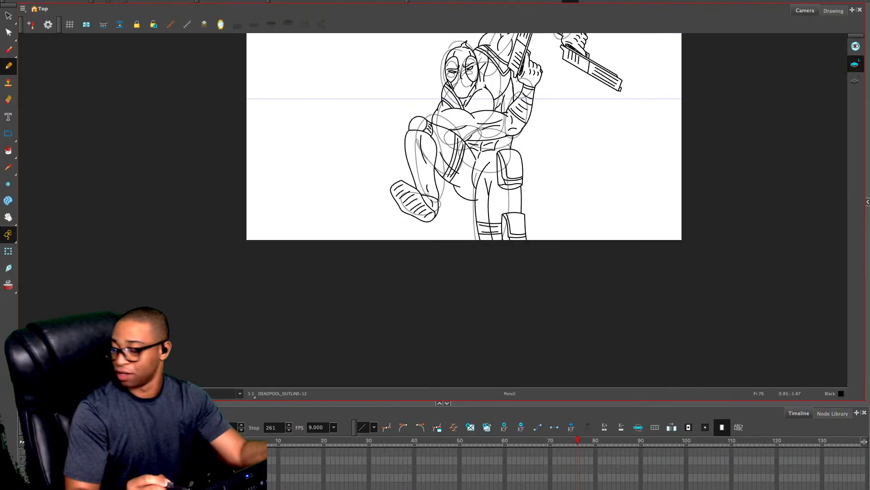
{"action": "mouse_move", "coordinate": [489, 155]}
{"action": "left_mouse_down"}
{"action": "mouse_move", "coordinate": [471, 238]}
{"action": "mouse_move", "coordinate": [444, 233]}
{"action": "left_mouse_up"}
{"action": "key", "text": "comma"}
{"action": "key", "text": "comma"}
{"action": "key", "text": "comma"}
{"action": "key", "text": "comma"}
{"action": "key", "text": "comma"}
{"action": "key", "text": "comma"}
{"action": "key", "text": "comma"}
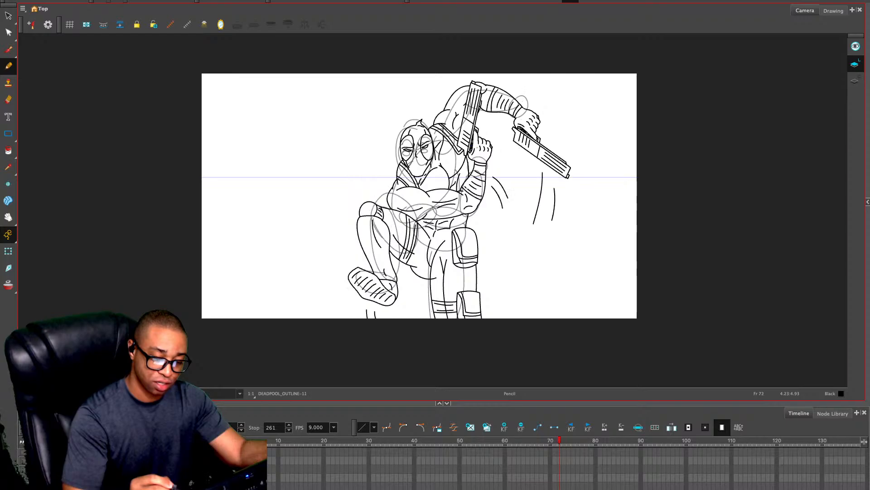
{"action": "key", "text": "alt+s"}
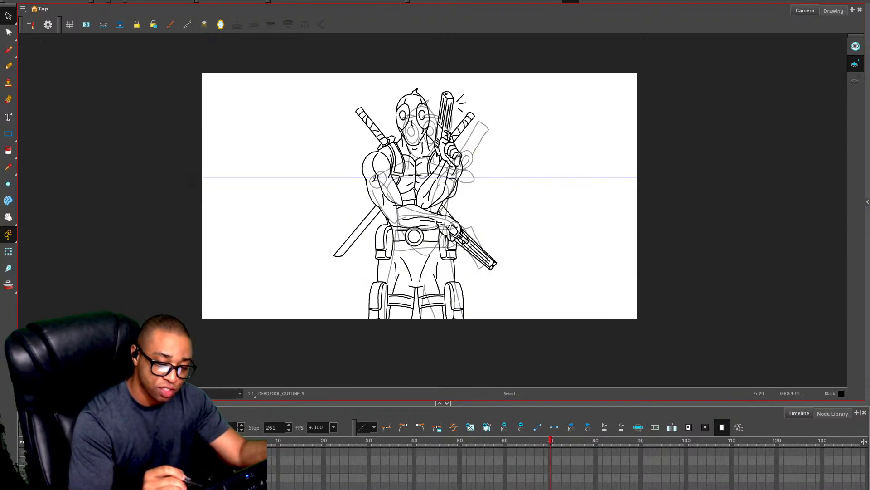
{"action": "key", "text": "period"}
{"action": "key", "text": "period"}
{"action": "left_click", "coordinate": [421, 122]}
{"action": "key", "text": "comma"}
{"action": "key", "text": "comma"}
{"action": "key", "text": "comma"}
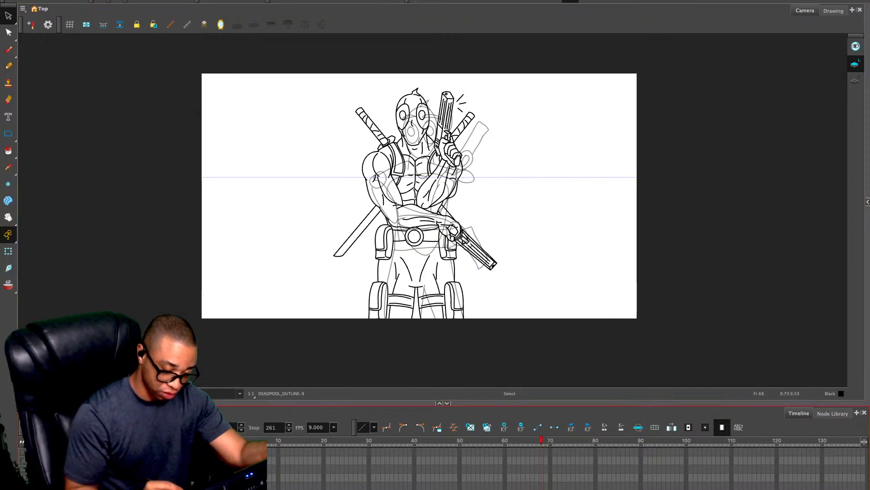
Examine the head linework on the opening drawings from frame 13 back to frame 7
{"action": "left_click_drag", "start_coordinate": [542, 440], "coordinate": [292, 440]}
{"action": "left_click", "coordinate": [420, 109]}
{"action": "left_click", "coordinate": [420, 109]}
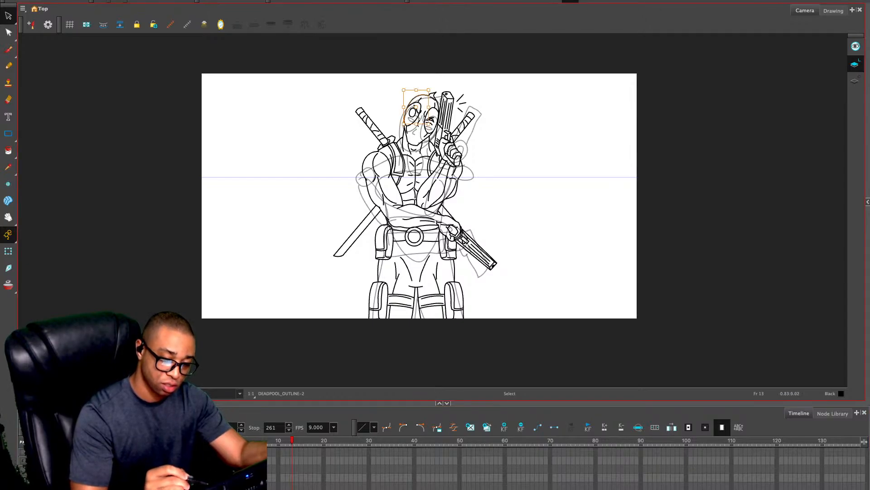
{"action": "key", "text": "comma"}
{"action": "key", "text": "comma"}
{"action": "left_click", "coordinate": [420, 112]}
{"action": "key", "text": "comma"}
{"action": "key", "text": "comma"}
{"action": "key", "text": "comma"}
{"action": "key", "text": "comma"}
{"action": "key", "text": "comma"}
{"action": "key", "text": "comma"}
{"action": "key", "text": "comma"}
{"action": "key", "text": "comma"}
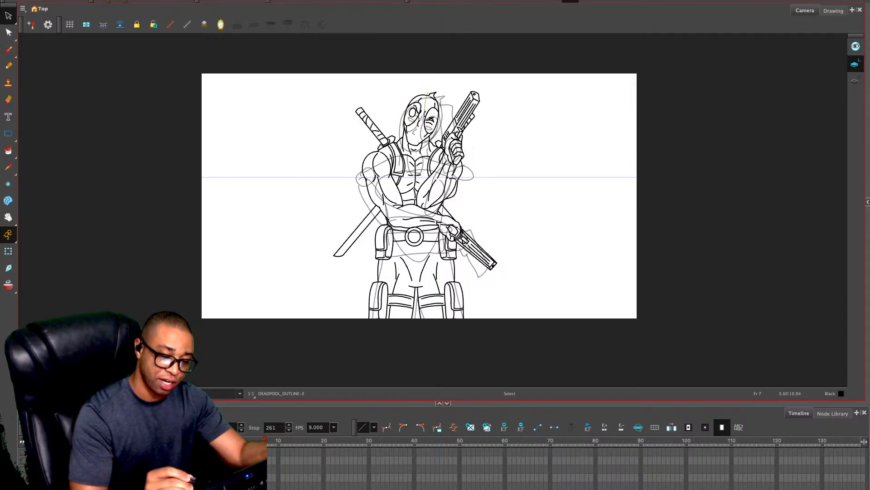
{"action": "left_click", "coordinate": [424, 95]}
{"action": "key", "text": "Delete"}
{"action": "key", "text": "comma"}
{"action": "key", "text": "comma"}
{"action": "left_click", "coordinate": [424, 96]}
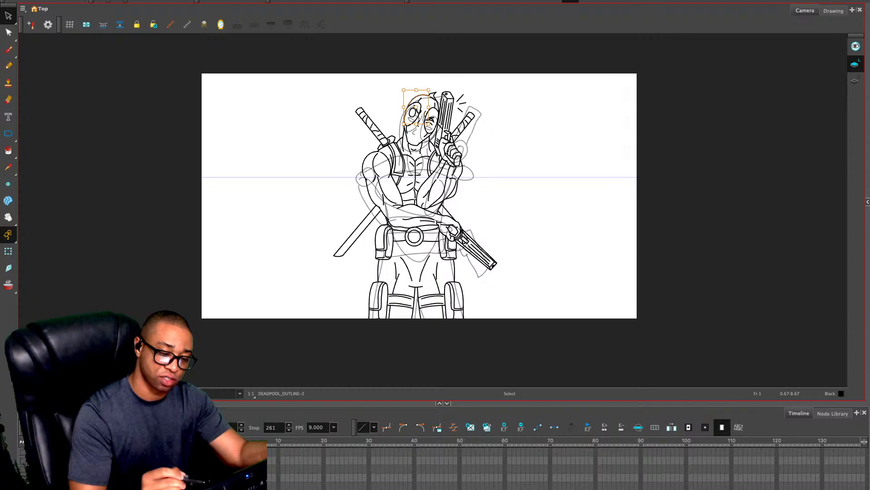
{"action": "key", "text": "Delete"}
{"action": "left_click", "coordinate": [417, 121]}
{"action": "key", "text": "super+z"}
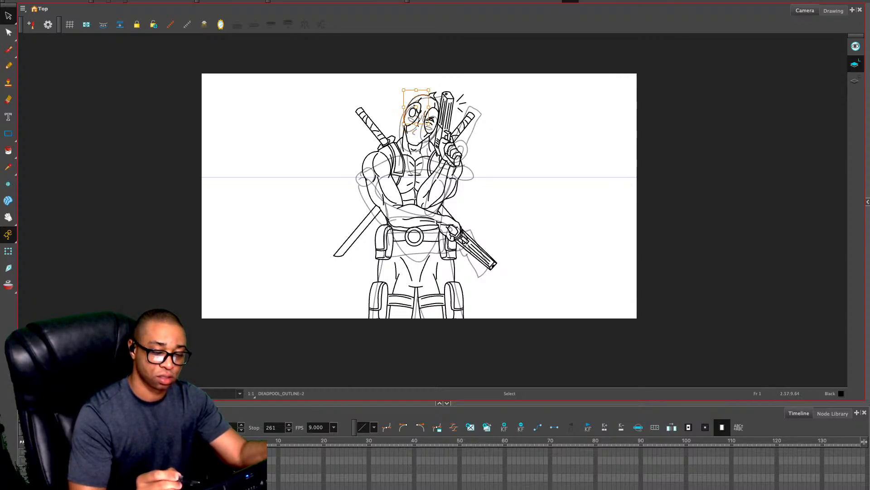
Copy the complete head and neck linework from frame 4 and paste it into the empty frame 81
{"action": "key", "text": "period"}
{"action": "key", "text": "period"}
{"action": "key", "text": "comma"}
{"action": "key", "text": "period"}
{"action": "key", "text": "period"}
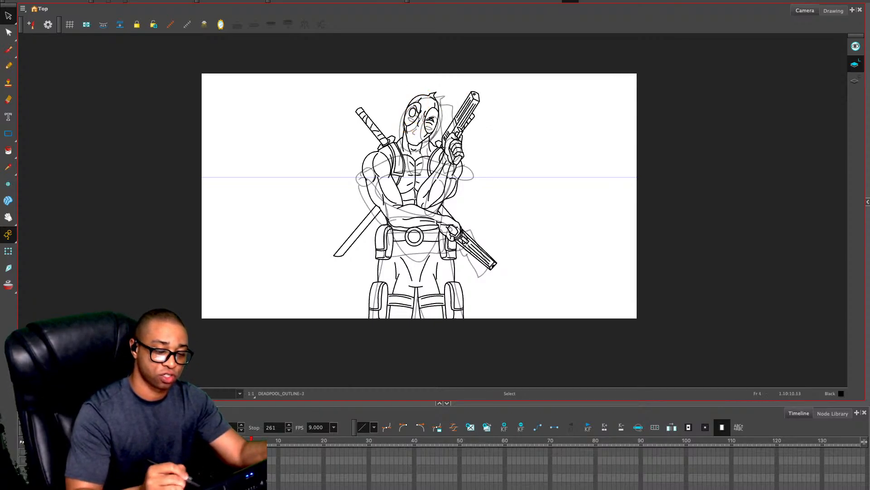
{"action": "mouse_move", "coordinate": [432, 80]}
{"action": "left_mouse_down"}
{"action": "mouse_move", "coordinate": [438, 93]}
{"action": "mouse_move", "coordinate": [430, 82]}
{"action": "left_mouse_up"}
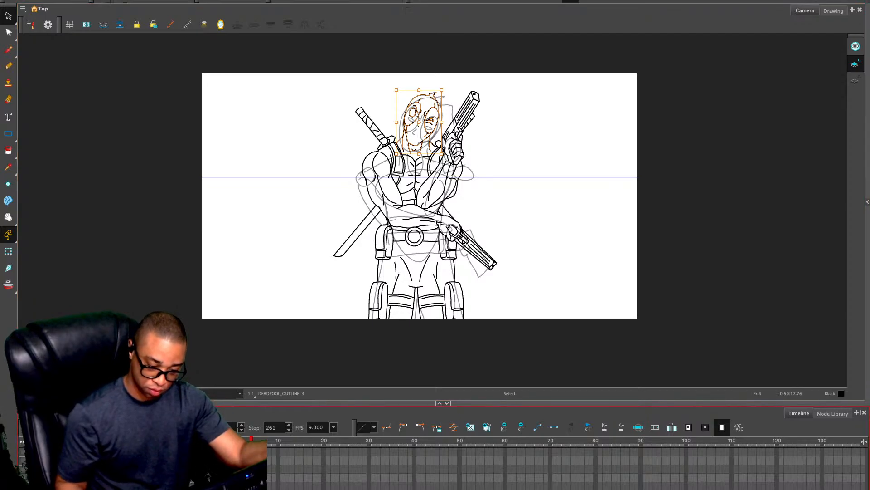
{"action": "left_click", "coordinate": [600, 441]}
{"action": "key", "text": "super+v"}
Delete the neck and collar strokes beneath the pasted head on frame 81
{"action": "key", "text": "2"}
{"action": "key", "text": "2"}
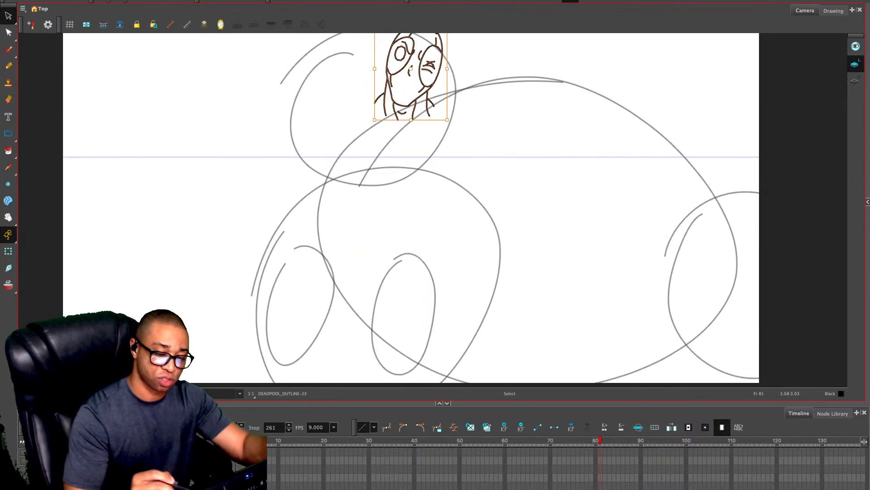
{"action": "left_click_drag", "start_coordinate": [472, 156], "coordinate": [484, 239]}
{"action": "mouse_move", "coordinate": [459, 177]}
{"action": "left_mouse_down"}
{"action": "mouse_move", "coordinate": [415, 198]}
{"action": "mouse_move", "coordinate": [389, 180]}
{"action": "left_mouse_up"}
{"action": "key", "text": "Delete"}
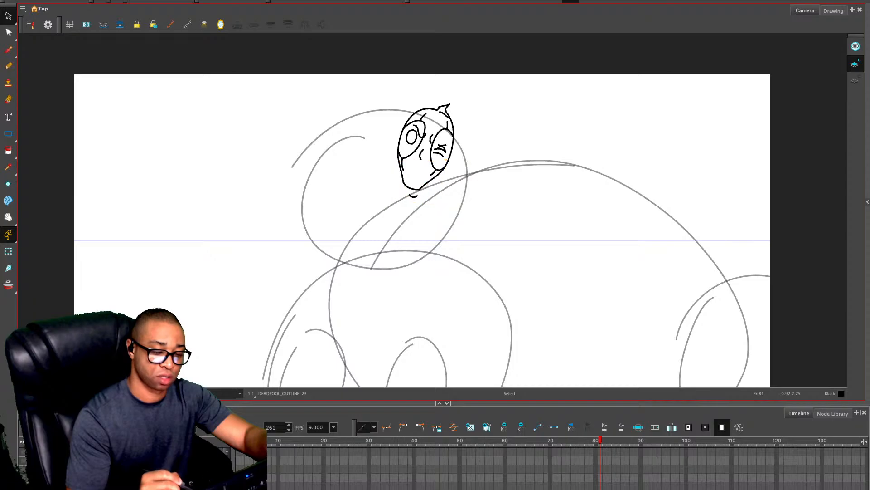
{"action": "key", "text": "2"}
{"action": "key", "text": "2"}
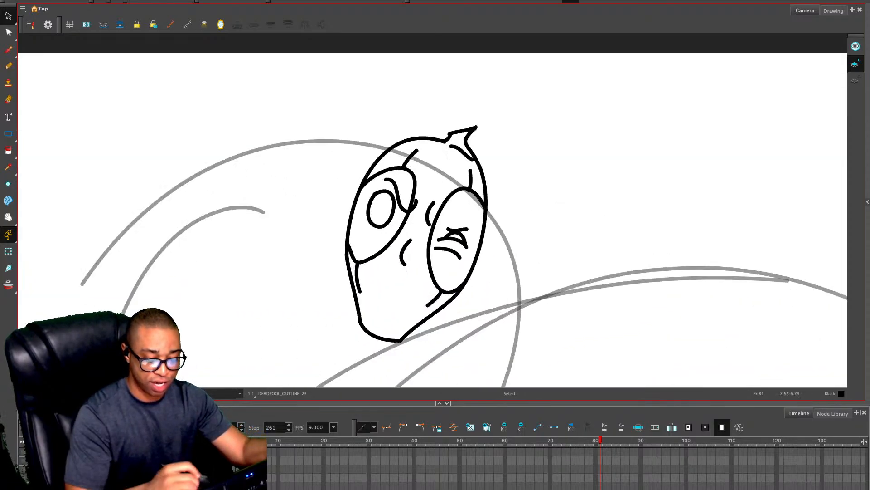
Rotate the pasted head counterclockwise until it stands upright
{"action": "mouse_move", "coordinate": [333, 163]}
{"action": "left_mouse_down"}
{"action": "mouse_move", "coordinate": [514, 120]}
{"action": "mouse_move", "coordinate": [328, 172]}
{"action": "left_mouse_up"}
{"action": "mouse_move", "coordinate": [499, 117]}
{"action": "left_mouse_down"}
{"action": "mouse_move", "coordinate": [425, 96]}
{"action": "mouse_move", "coordinate": [456, 99]}
{"action": "left_mouse_up"}
{"action": "key", "text": "Escape"}
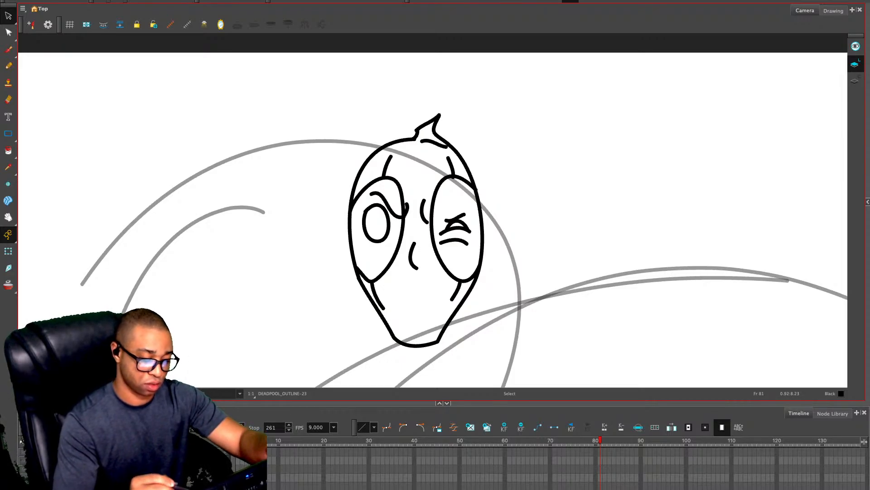
Delete the squint marks and the pupil and brow strokes inside the two eye patches, keeping the patch outlines
{"action": "left_click_drag", "start_coordinate": [459, 202], "coordinate": [449, 246]}
{"action": "key", "text": "Delete"}
{"action": "key", "text": "ctrl+z"}
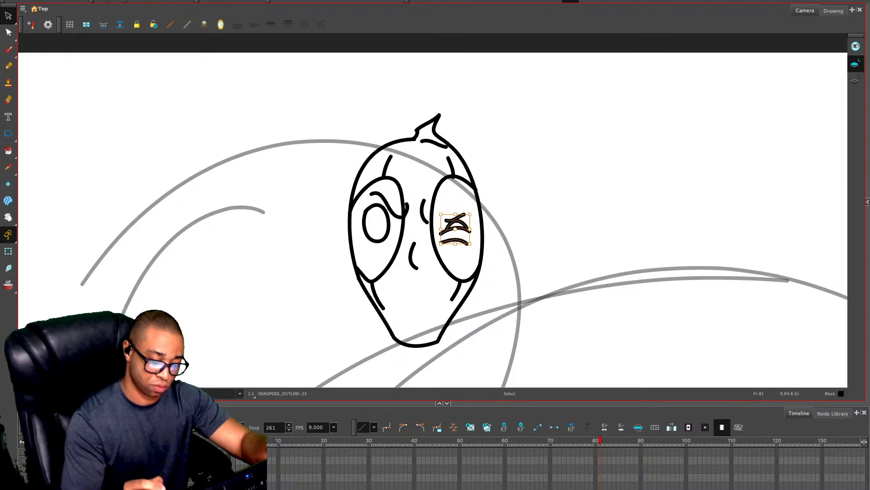
{"action": "key", "text": "Delete"}
{"action": "left_click_drag", "start_coordinate": [383, 191], "coordinate": [374, 246]}
{"action": "key", "text": "Delete"}
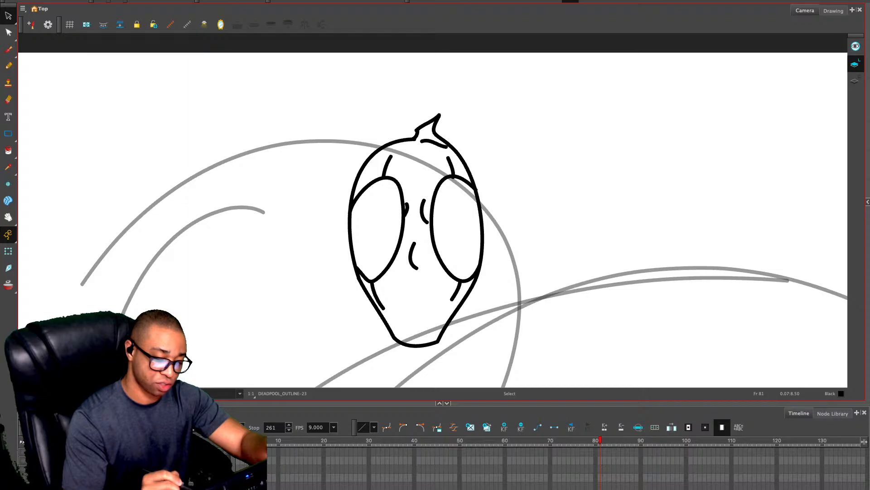
Delete the remaining crease strokes between the two eye patches on the frame 81 head
{"action": "left_click", "coordinate": [407, 209]}
{"action": "key", "text": "Delete"}
{"action": "key", "text": "Delete"}
Draw a narrow, slanted angry eye inside the left eye patch with the Pencil tool
{"action": "key", "text": "alt+x"}
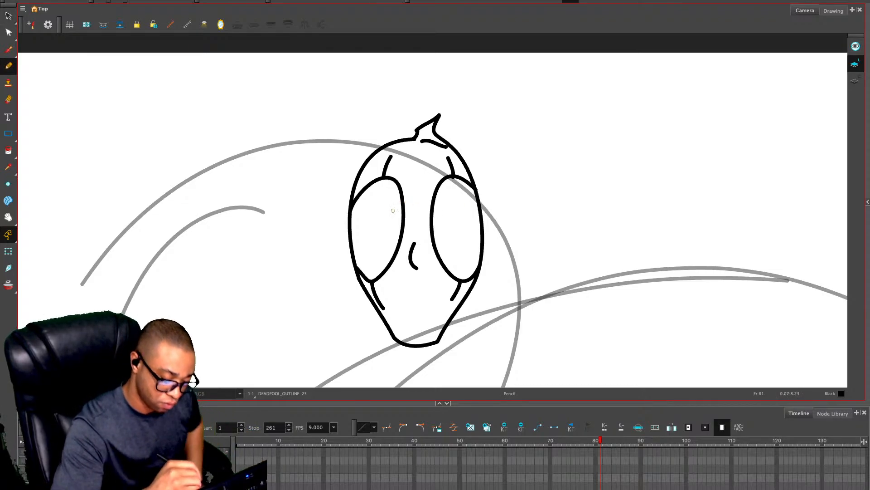
{"action": "mouse_move", "coordinate": [362, 213]}
{"action": "left_mouse_down"}
{"action": "mouse_move", "coordinate": [389, 231]}
{"action": "mouse_move", "coordinate": [373, 238]}
{"action": "mouse_move", "coordinate": [359, 210]}
{"action": "mouse_move", "coordinate": [373, 236]}
{"action": "mouse_move", "coordinate": [364, 217]}
{"action": "mouse_move", "coordinate": [396, 237]}
{"action": "mouse_move", "coordinate": [373, 238]}
{"action": "left_mouse_up"}
{"action": "key", "text": "ctrl+z"}
{"action": "key", "text": "ctrl+z"}
{"action": "key", "text": "ctrl+z"}
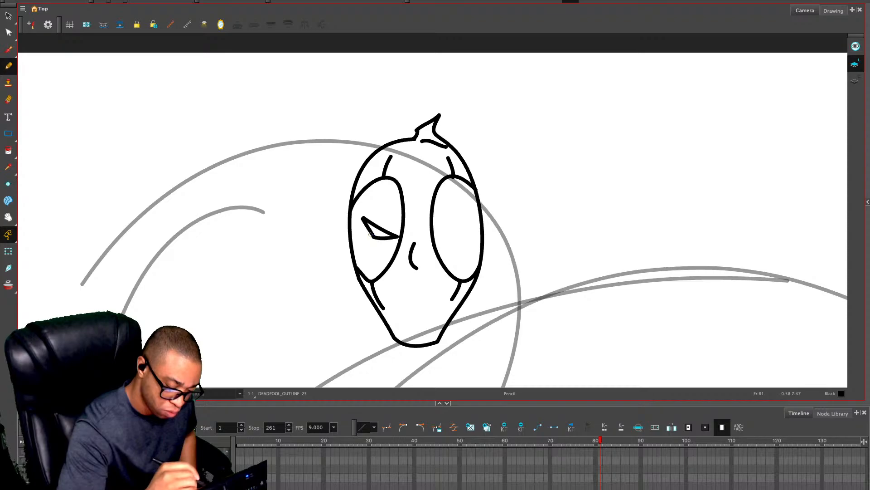
Draw the curved brow furrow beside the left eye patch and a short wrinkle at the nose bridge
{"action": "mouse_move", "coordinate": [406, 195]}
{"action": "left_mouse_down"}
{"action": "mouse_move", "coordinate": [407, 227]}
{"action": "mouse_move", "coordinate": [376, 213]}
{"action": "mouse_move", "coordinate": [406, 206]}
{"action": "left_mouse_up"}
{"action": "key", "text": "ctrl+z"}
{"action": "key", "text": "ctrl+z"}
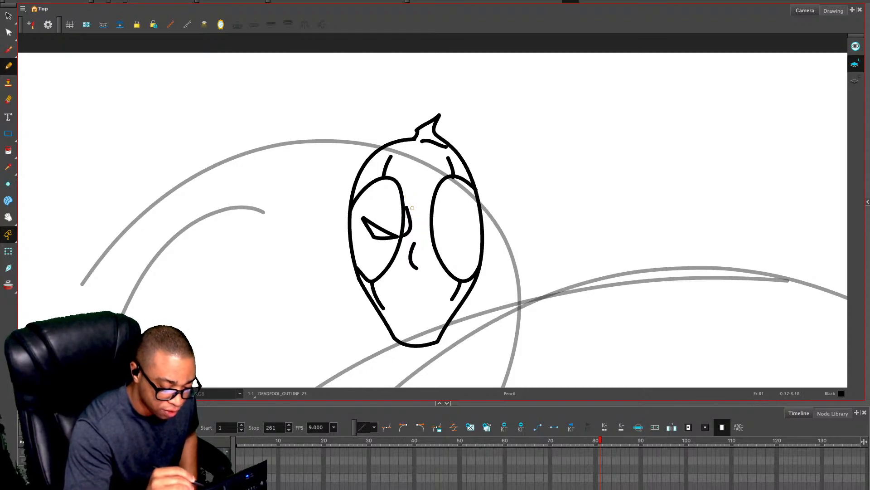
{"action": "left_click_drag", "start_coordinate": [363, 206], "coordinate": [371, 187]}
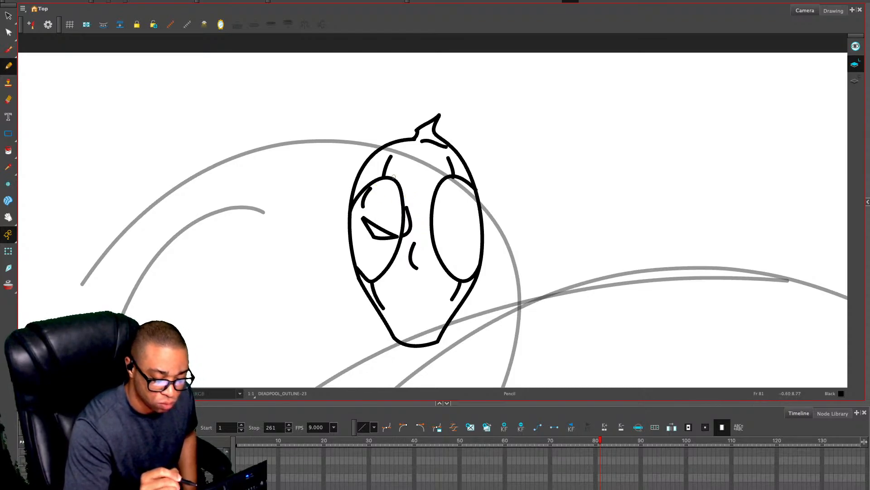
{"action": "key", "text": "ctrl+z"}
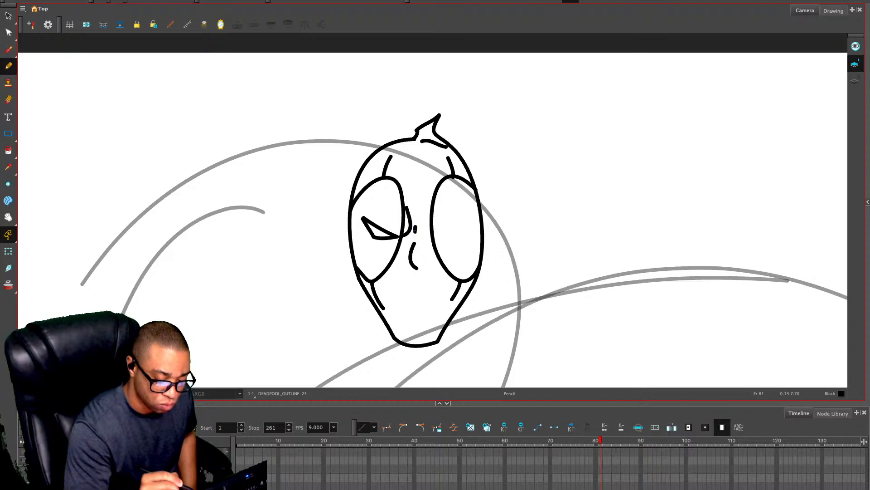
{"action": "left_click_drag", "start_coordinate": [415, 227], "coordinate": [412, 236]}
Copy the left eye and brow strokes, flip the pasted copy horizontally, and move it onto the right eye patch
{"action": "key", "text": "alt+s"}
{"action": "mouse_move", "coordinate": [381, 210]}
{"action": "left_mouse_down"}
{"action": "mouse_move", "coordinate": [375, 250]}
{"action": "mouse_move", "coordinate": [386, 240]}
{"action": "left_mouse_up"}
{"action": "key", "text": "ctrl+c"}
{"action": "key", "text": "ctrl+v"}
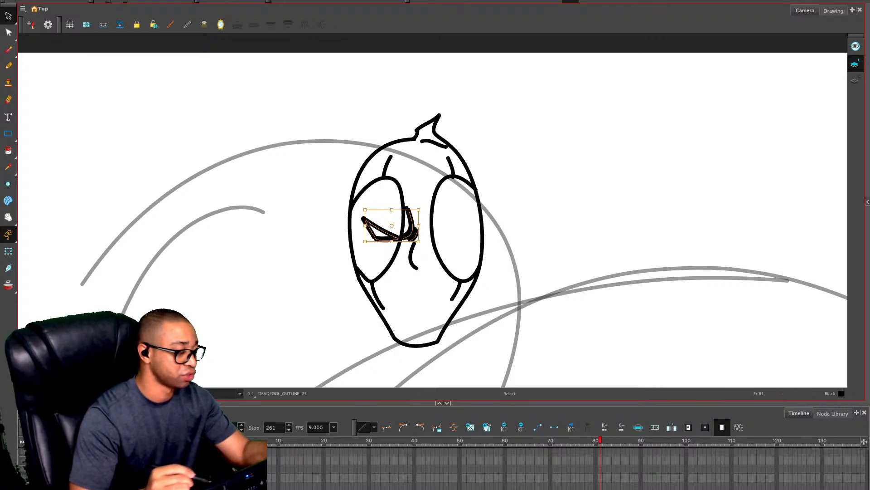
{"action": "key", "text": "grave"}
{"action": "key", "text": "grave"}
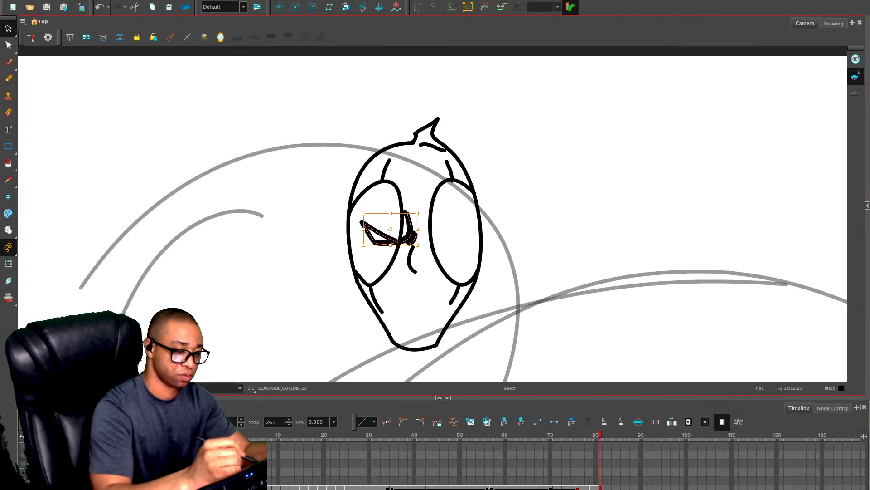
{"action": "key", "text": "4"}
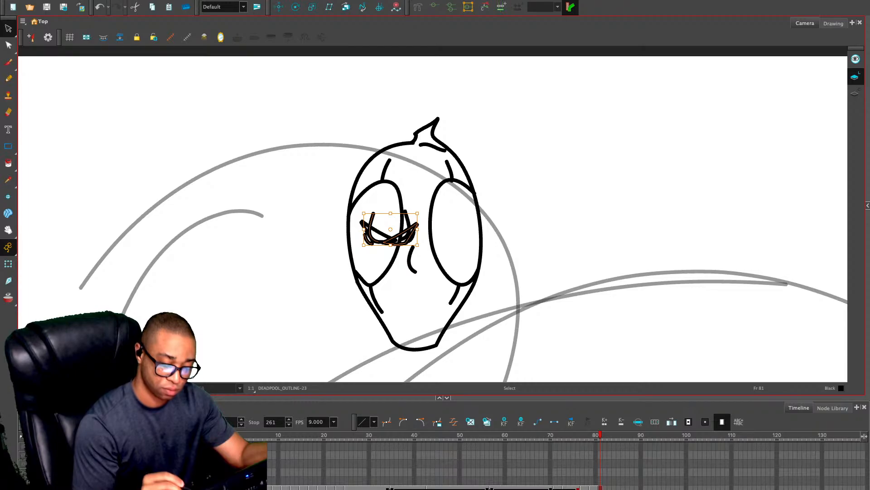
{"action": "mouse_move", "coordinate": [393, 239]}
{"action": "left_mouse_down"}
{"action": "mouse_move", "coordinate": [454, 240]}
{"action": "mouse_move", "coordinate": [445, 240]}
{"action": "left_mouse_up"}
{"action": "left_click", "coordinate": [504, 213]}
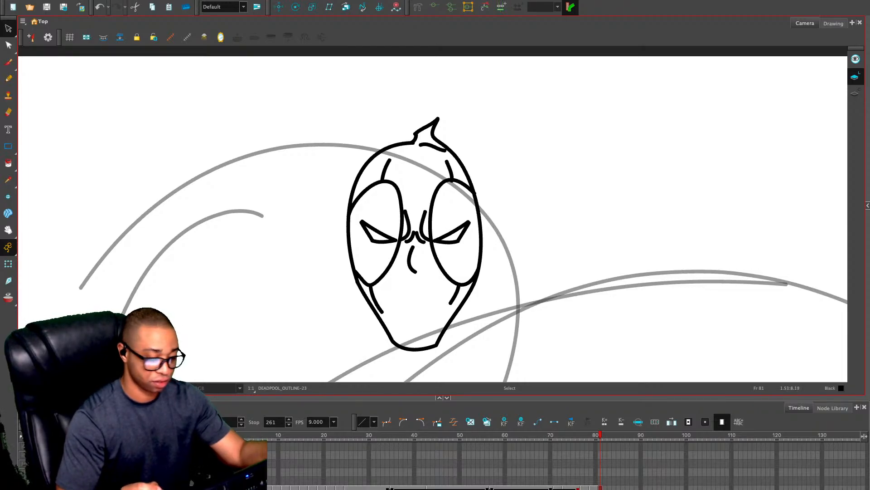
Move the whole finished head off the rough sketch into the empty area at the left of the camera frame
{"action": "mouse_move", "coordinate": [454, 87]}
{"action": "left_mouse_down"}
{"action": "mouse_move", "coordinate": [523, 181]}
{"action": "mouse_move", "coordinate": [456, 88]}
{"action": "left_mouse_up"}
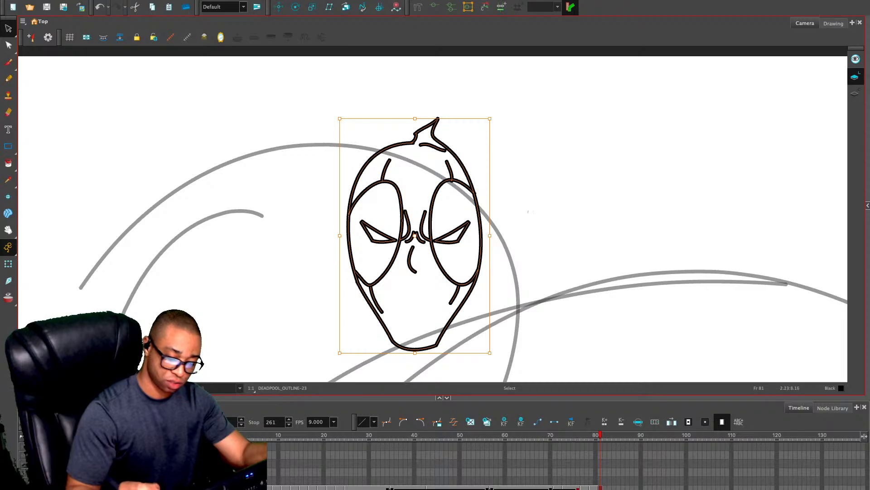
{"action": "left_click", "coordinate": [533, 199]}
{"action": "key", "text": "1"}
{"action": "key", "text": "1"}
{"action": "key", "text": "1"}
{"action": "key", "text": "1"}
{"action": "key", "text": "1"}
{"action": "key", "text": "1"}
{"action": "key", "text": "1"}
{"action": "key", "text": "1"}
{"action": "key", "text": "1"}
{"action": "key", "text": "2"}
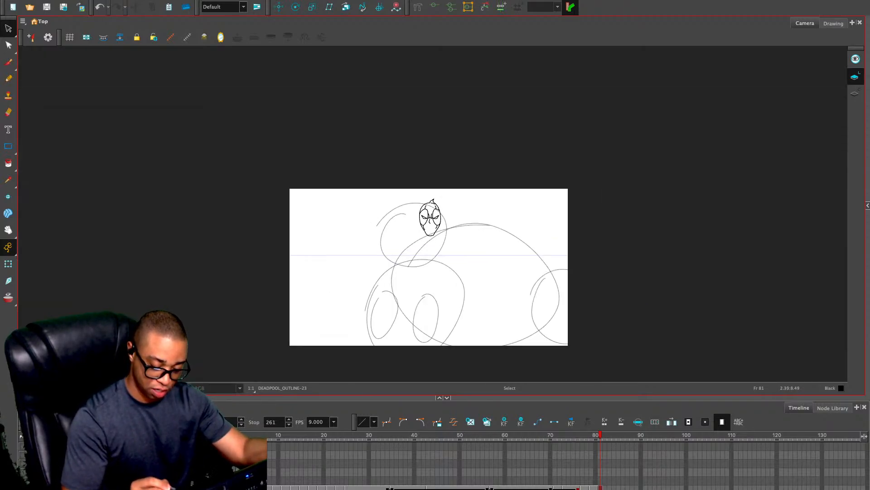
{"action": "key", "text": "2"}
{"action": "left_click", "coordinate": [429, 219]}
{"action": "left_click_drag", "start_coordinate": [429, 218], "coordinate": [303, 267]}
{"action": "key", "text": "2"}
{"action": "key", "text": "space"}
{"action": "left_click_drag", "start_coordinate": [457, 296], "coordinate": [452, 227]}
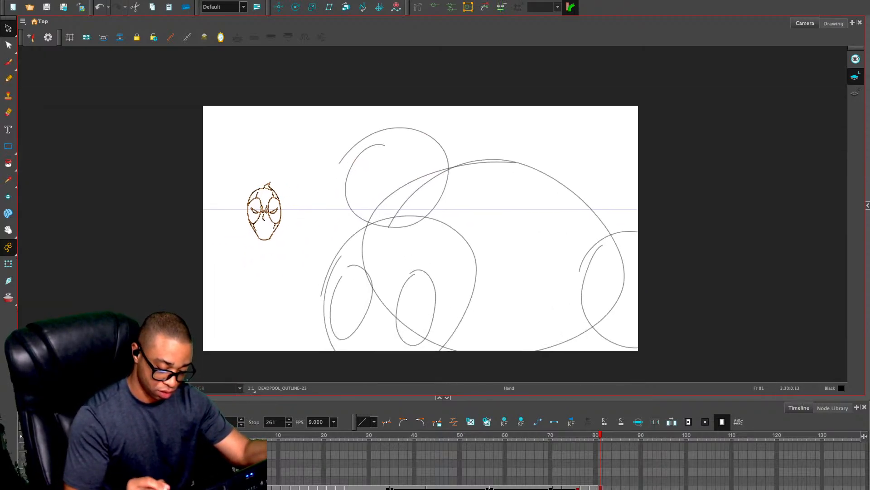
Draw the large close-up head outline over the rough head shape and add the pointed mask tip on its crown
{"action": "key", "text": "2"}
{"action": "key", "text": "space"}
{"action": "mouse_move", "coordinate": [449, 269]}
{"action": "left_mouse_down"}
{"action": "mouse_move", "coordinate": [444, 226]}
{"action": "mouse_move", "coordinate": [466, 264]}
{"action": "left_mouse_up"}
{"action": "key", "text": "alt+slash"}
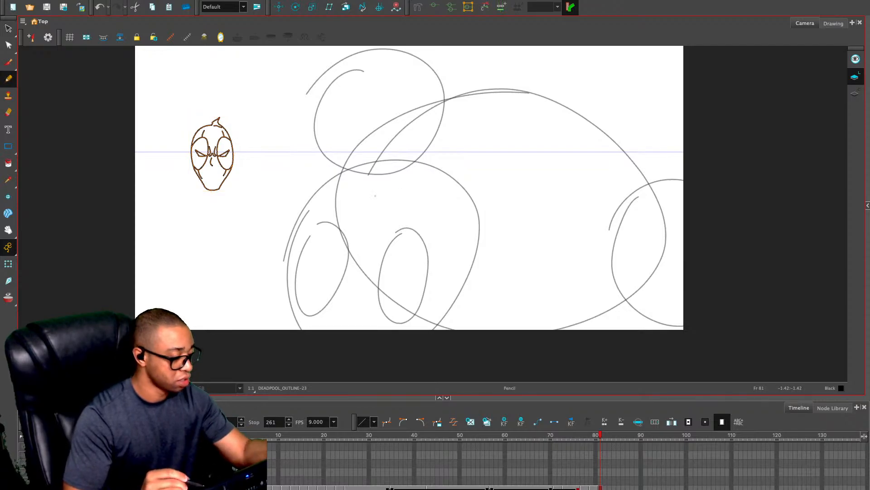
{"action": "key", "text": "2"}
{"action": "key", "text": "space"}
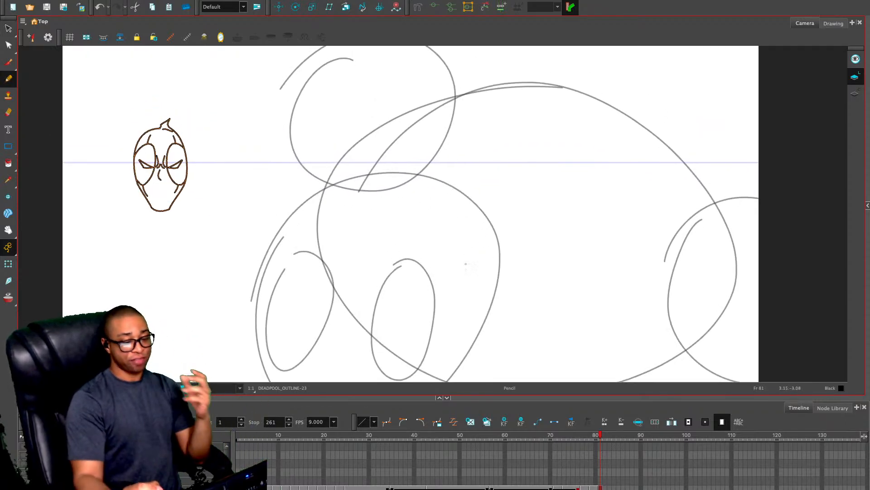
{"action": "left_click_drag", "start_coordinate": [408, 397], "coordinate": [409, 441]}
{"action": "key", "text": "space"}
{"action": "left_click_drag", "start_coordinate": [454, 313], "coordinate": [445, 250]}
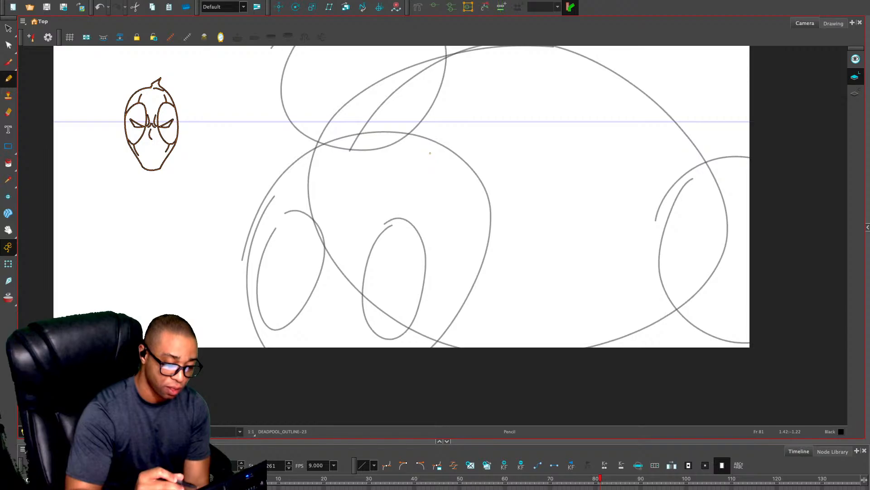
{"action": "mouse_move", "coordinate": [365, 119]}
{"action": "left_mouse_down"}
{"action": "mouse_move", "coordinate": [267, 227]}
{"action": "mouse_move", "coordinate": [428, 349]}
{"action": "mouse_move", "coordinate": [447, 126]}
{"action": "mouse_move", "coordinate": [302, 151]}
{"action": "left_mouse_up"}
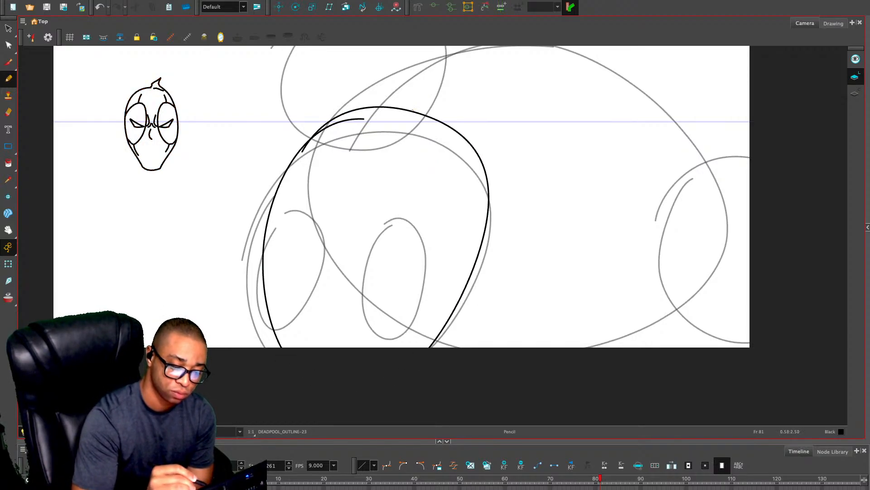
{"action": "key", "text": "ctrl+z"}
{"action": "mouse_move", "coordinate": [461, 135]}
{"action": "left_mouse_down"}
{"action": "mouse_move", "coordinate": [443, 110]}
{"action": "mouse_move", "coordinate": [455, 92]}
{"action": "mouse_move", "coordinate": [421, 107]}
{"action": "left_mouse_up"}
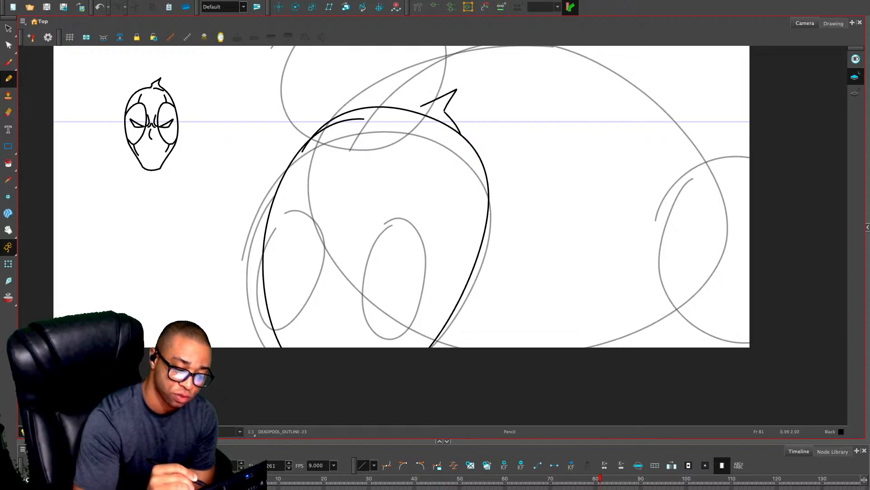
{"action": "key", "text": "ctrl+z"}
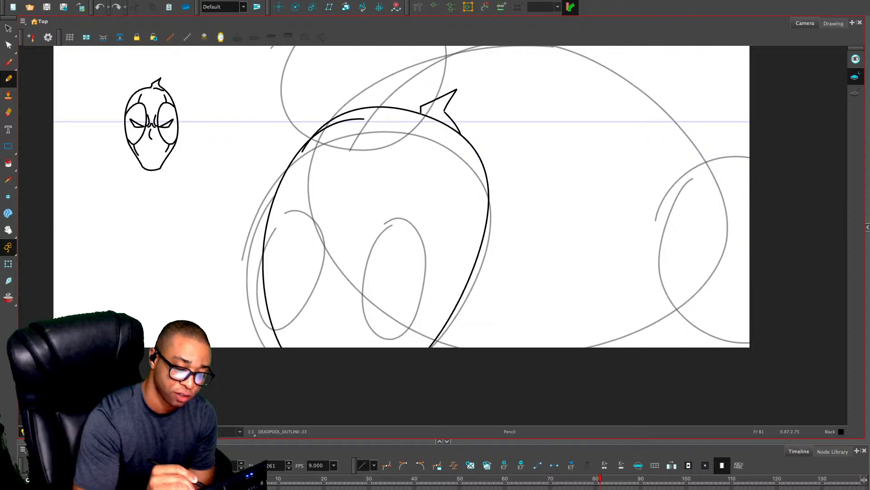
Draw the right oval eye patch on the large head with a narrow, slanted angry eye inside it
{"action": "mouse_move", "coordinate": [430, 139]}
{"action": "left_mouse_down"}
{"action": "mouse_move", "coordinate": [394, 255]}
{"action": "mouse_move", "coordinate": [445, 259]}
{"action": "mouse_move", "coordinate": [472, 184]}
{"action": "mouse_move", "coordinate": [441, 133]}
{"action": "mouse_move", "coordinate": [421, 151]}
{"action": "left_mouse_up"}
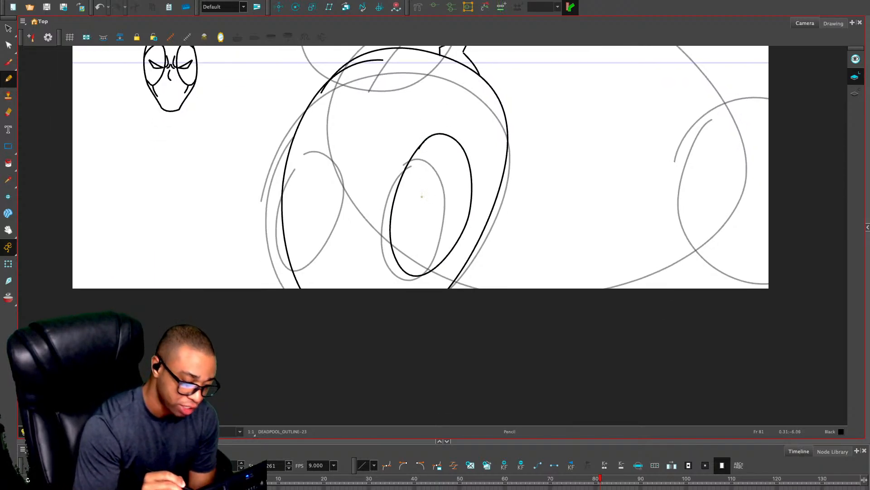
{"action": "mouse_move", "coordinate": [453, 188]}
{"action": "left_mouse_down"}
{"action": "mouse_move", "coordinate": [405, 212]}
{"action": "mouse_move", "coordinate": [438, 215]}
{"action": "mouse_move", "coordinate": [461, 191]}
{"action": "left_mouse_up"}
{"action": "key", "text": "ctrl+z"}
{"action": "key", "text": "ctrl+z"}
{"action": "mouse_move", "coordinate": [400, 211]}
{"action": "left_mouse_down"}
{"action": "mouse_move", "coordinate": [441, 207]}
{"action": "mouse_move", "coordinate": [449, 199]}
{"action": "mouse_move", "coordinate": [412, 201]}
{"action": "mouse_move", "coordinate": [452, 183]}
{"action": "mouse_move", "coordinate": [432, 209]}
{"action": "mouse_move", "coordinate": [403, 205]}
{"action": "left_mouse_up"}
{"action": "key", "text": "ctrl+z"}
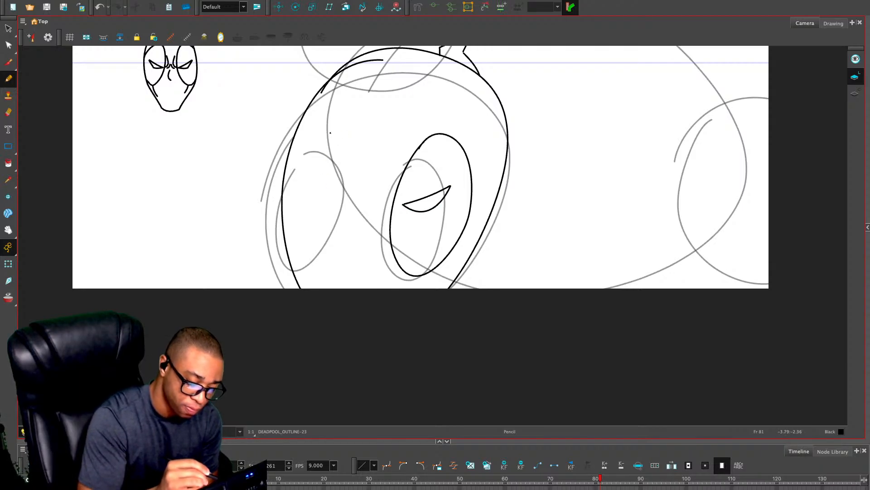
{"action": "mouse_move", "coordinate": [331, 132]}
{"action": "left_mouse_down"}
{"action": "mouse_move", "coordinate": [325, 271]}
{"action": "mouse_move", "coordinate": [365, 150]}
{"action": "left_mouse_up"}
{"action": "key", "text": "ctrl+z"}
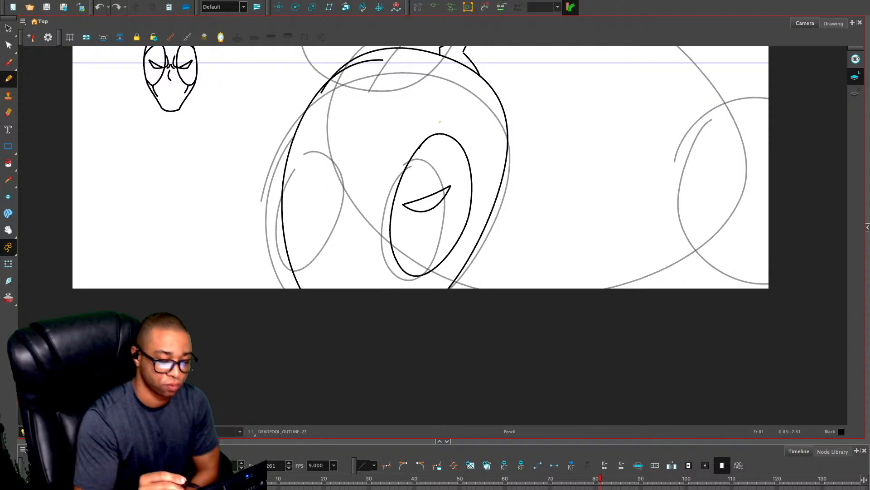
Duplicate the right eye patch with its eye, flip the copy horizontally, and fit it against the face's left edge
{"action": "key", "text": "alt+s"}
{"action": "mouse_move", "coordinate": [426, 119]}
{"action": "left_mouse_down"}
{"action": "mouse_move", "coordinate": [380, 191]}
{"action": "mouse_move", "coordinate": [428, 119]}
{"action": "left_mouse_up"}
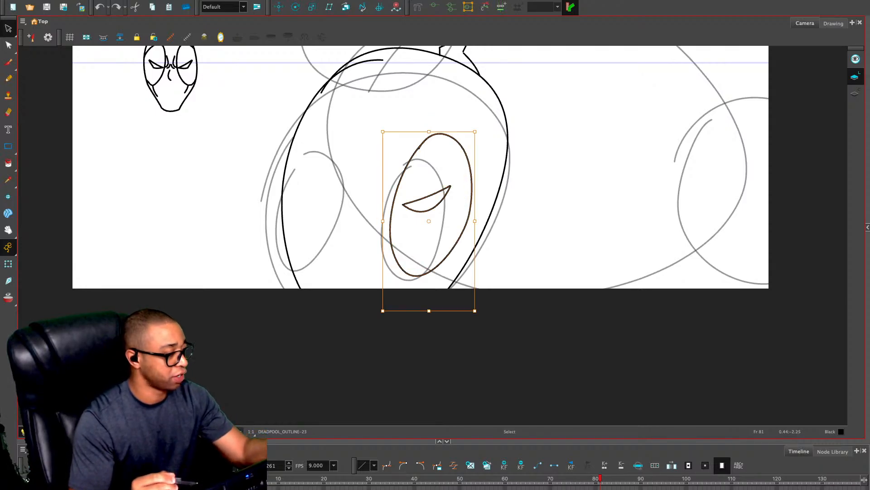
{"action": "key", "text": "ctrl+d"}
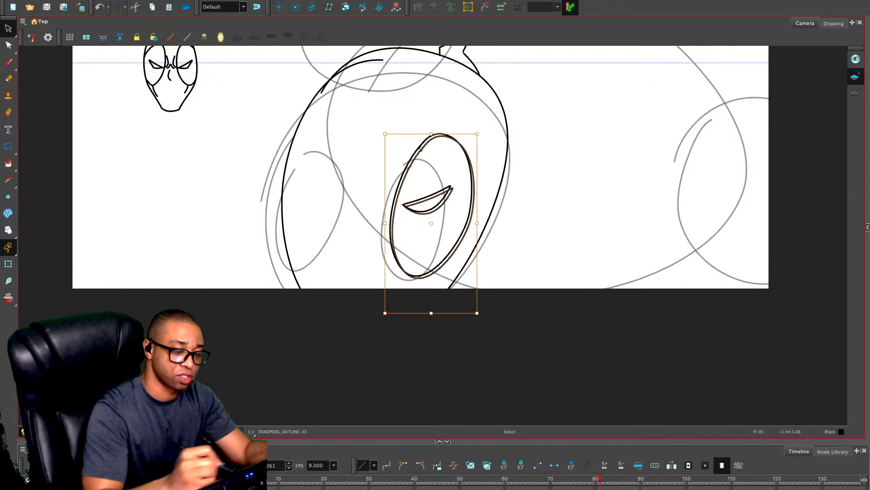
{"action": "key", "text": "4"}
{"action": "left_click_drag", "start_coordinate": [409, 250], "coordinate": [291, 229]}
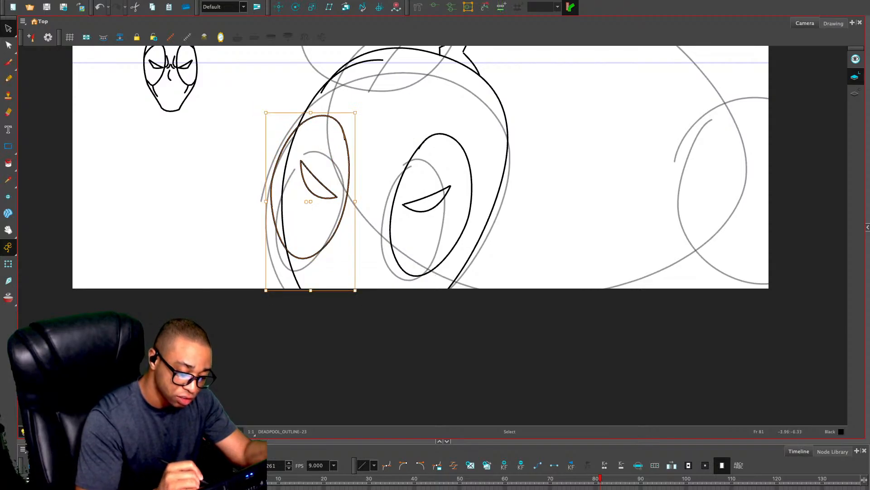
{"action": "left_click_drag", "start_coordinate": [334, 196], "coordinate": [347, 202]}
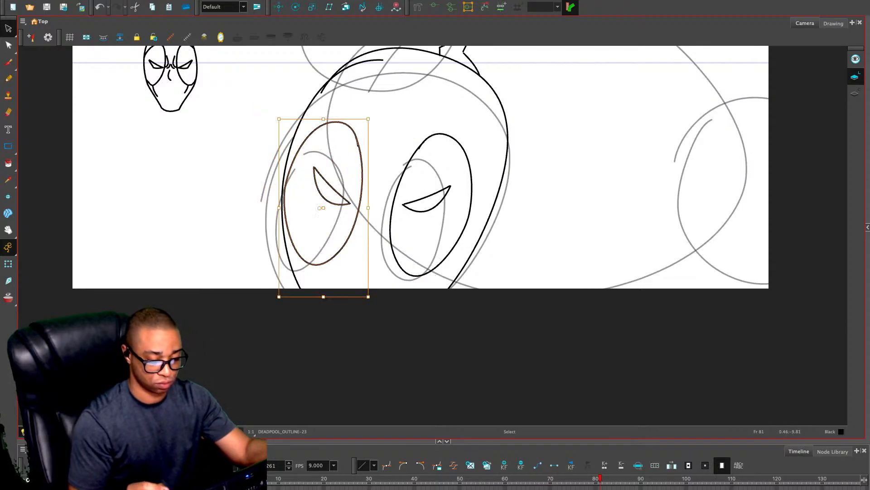
{"action": "left_click", "coordinate": [559, 214]}
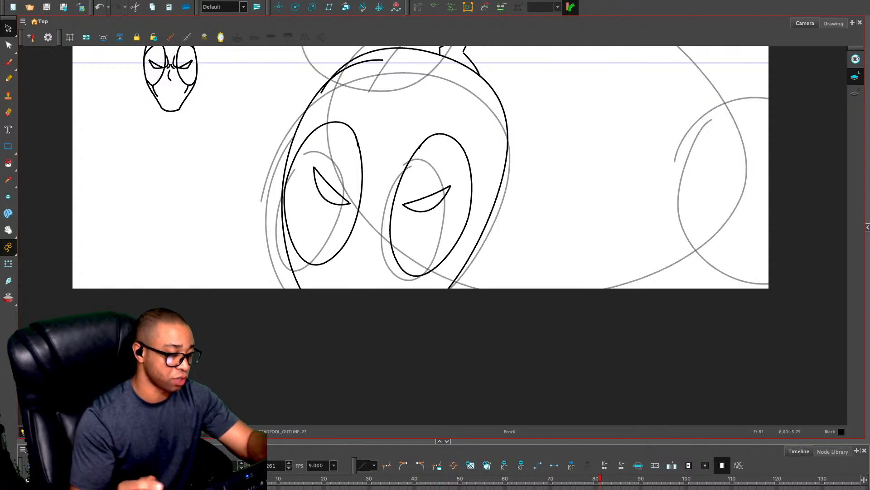
Draw the curved brow furrows and short nose-bridge wrinkles between the two large eye patches
{"action": "key", "text": "alt+x"}
{"action": "mouse_move", "coordinate": [368, 173]}
{"action": "left_mouse_down"}
{"action": "mouse_move", "coordinate": [352, 207]}
{"action": "mouse_move", "coordinate": [380, 185]}
{"action": "mouse_move", "coordinate": [385, 198]}
{"action": "mouse_move", "coordinate": [358, 202]}
{"action": "mouse_move", "coordinate": [373, 171]}
{"action": "mouse_move", "coordinate": [397, 206]}
{"action": "mouse_move", "coordinate": [367, 206]}
{"action": "left_mouse_up"}
{"action": "key", "text": "ctrl+z"}
{"action": "key", "text": "ctrl+z"}
{"action": "left_click_drag", "start_coordinate": [376, 200], "coordinate": [377, 206]}
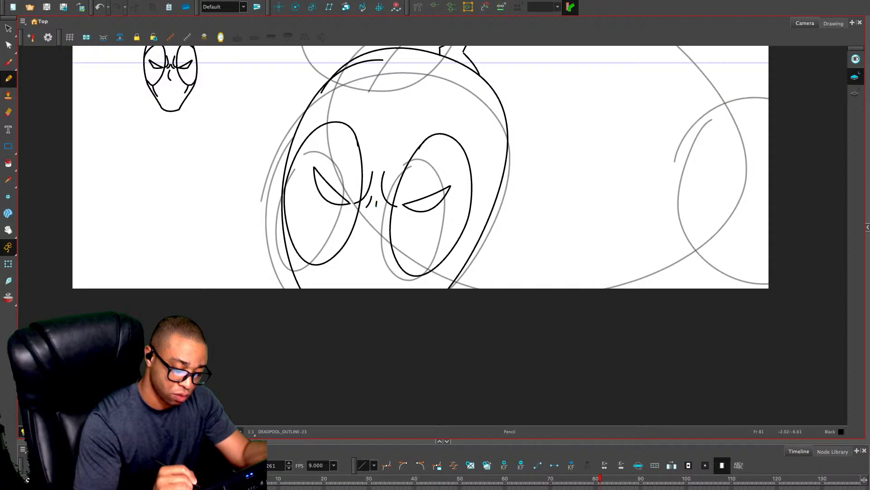
Draw the mask seam lines running above and below both eye patches on the large head
{"action": "left_click_drag", "start_coordinate": [342, 121], "coordinate": [366, 85]}
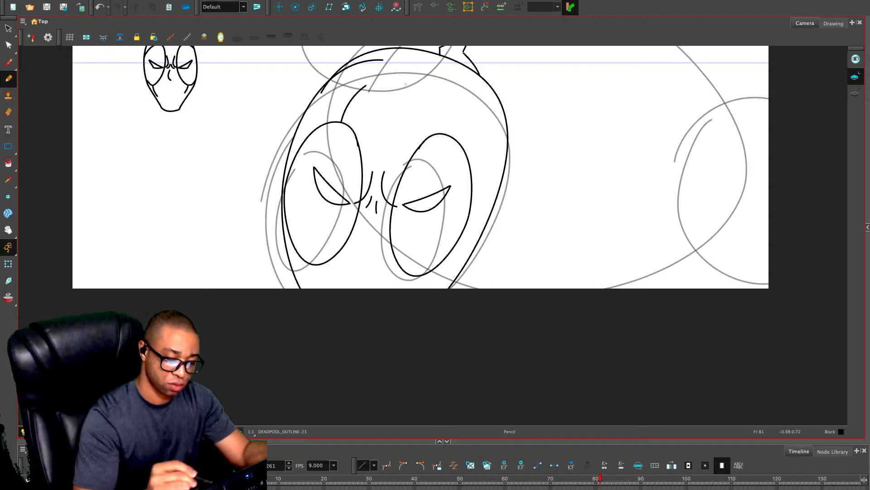
{"action": "left_click_drag", "start_coordinate": [443, 134], "coordinate": [438, 91]}
{"action": "left_click_drag", "start_coordinate": [312, 265], "coordinate": [316, 282]}
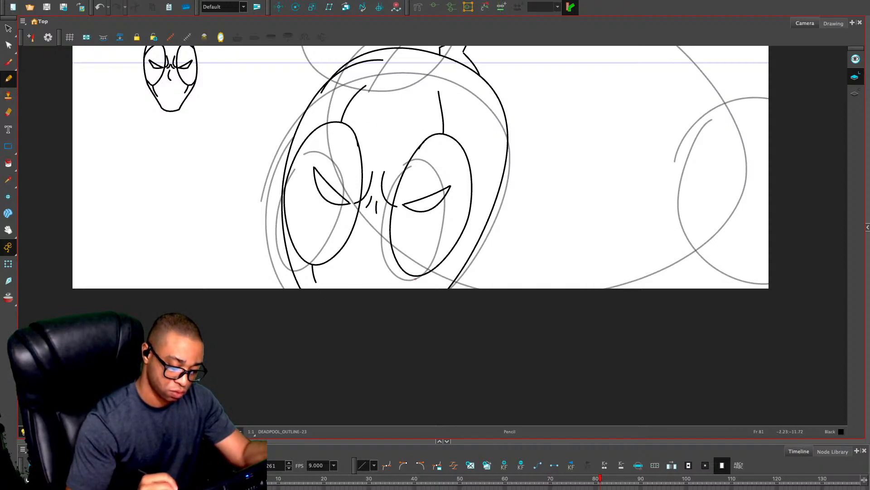
{"action": "left_click_drag", "start_coordinate": [416, 275], "coordinate": [412, 290]}
{"action": "left_click_drag", "start_coordinate": [512, 224], "coordinate": [444, 303]}
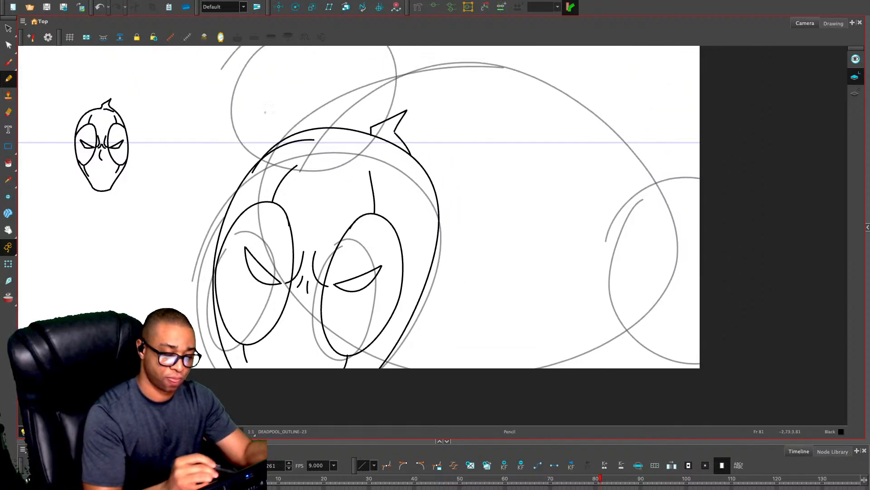
{"action": "left_click_drag", "start_coordinate": [209, 126], "coordinate": [426, 98]}
{"action": "key", "text": "ctrl+z"}
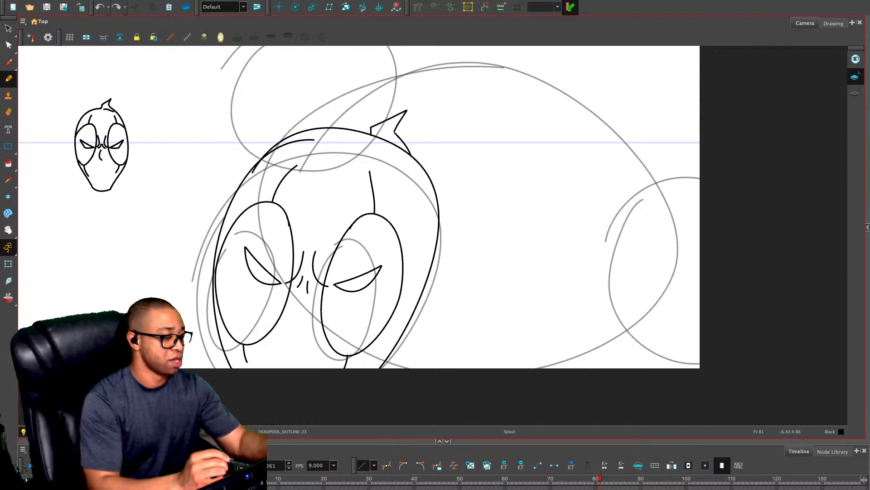
Move the small reference head outside the camera frame's left edge and reveal the artwork beyond the frame
{"action": "key", "text": "alt+s"}
{"action": "mouse_move", "coordinate": [132, 91]}
{"action": "left_mouse_down"}
{"action": "mouse_move", "coordinate": [92, 147]}
{"action": "mouse_move", "coordinate": [133, 93]}
{"action": "left_mouse_up"}
{"action": "left_click_drag", "start_coordinate": [111, 137], "coordinate": [66, 178]}
{"action": "left_click_drag", "start_coordinate": [204, 171], "coordinate": [309, 165]}
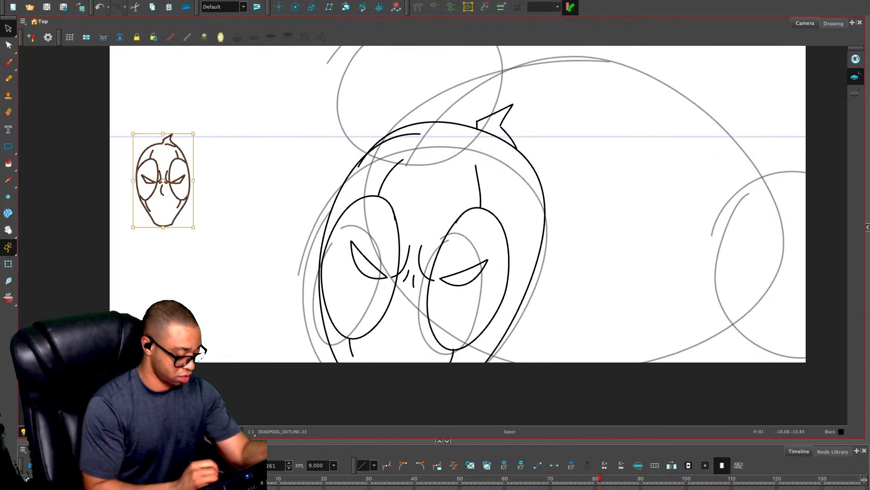
{"action": "left_click", "coordinate": [108, 431]}
{"action": "left_click_drag", "start_coordinate": [487, 259], "coordinate": [479, 268]}
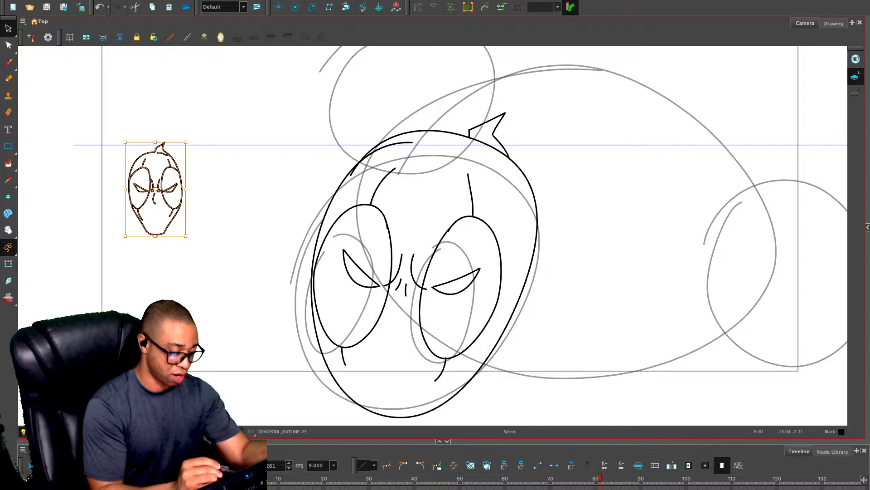
{"action": "left_click_drag", "start_coordinate": [155, 189], "coordinate": [63, 229]}
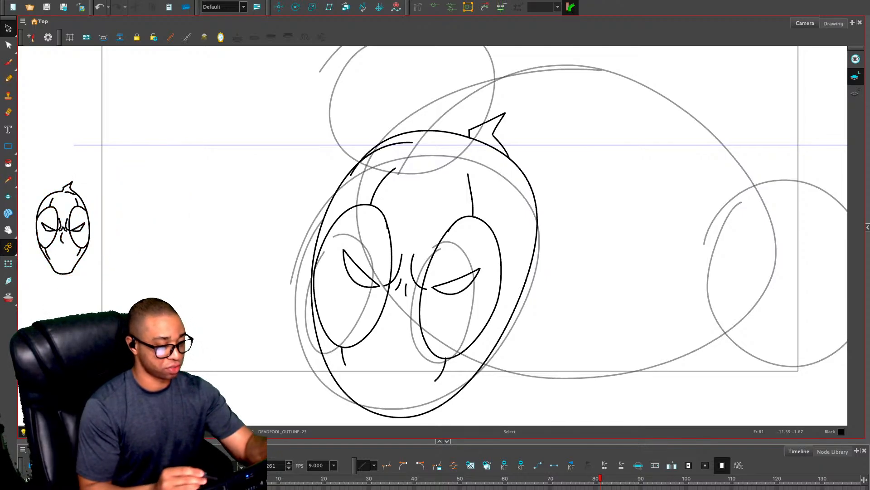
Draw the body's upper contour behind the head as connected arcs from the left shoulder across to the far right rough circle
{"action": "key", "text": "alt+x"}
{"action": "left_click_drag", "start_coordinate": [487, 157], "coordinate": [426, 194]}
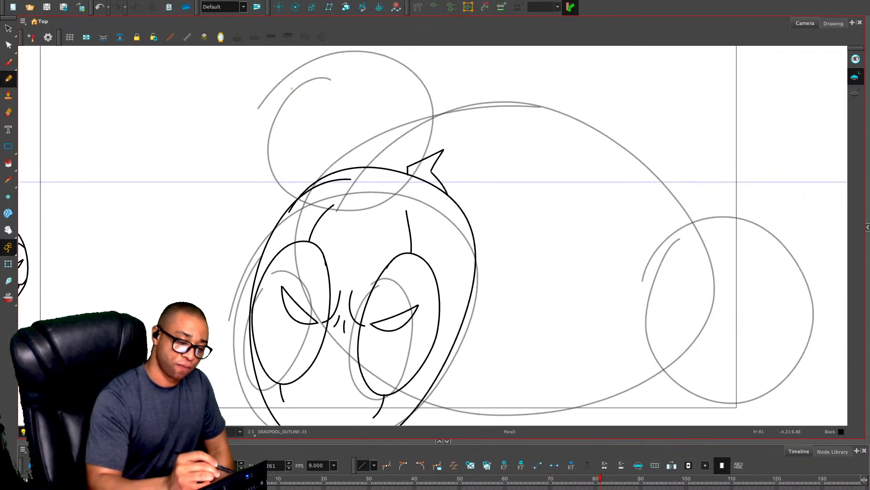
{"action": "mouse_move", "coordinate": [274, 73]}
{"action": "left_mouse_down"}
{"action": "mouse_move", "coordinate": [233, 124]}
{"action": "mouse_move", "coordinate": [273, 223]}
{"action": "mouse_move", "coordinate": [282, 70]}
{"action": "mouse_move", "coordinate": [447, 75]}
{"action": "mouse_move", "coordinate": [539, 105]}
{"action": "mouse_move", "coordinate": [614, 111]}
{"action": "mouse_move", "coordinate": [747, 188]}
{"action": "mouse_move", "coordinate": [739, 187]}
{"action": "mouse_move", "coordinate": [818, 255]}
{"action": "mouse_move", "coordinate": [819, 324]}
{"action": "left_mouse_up"}
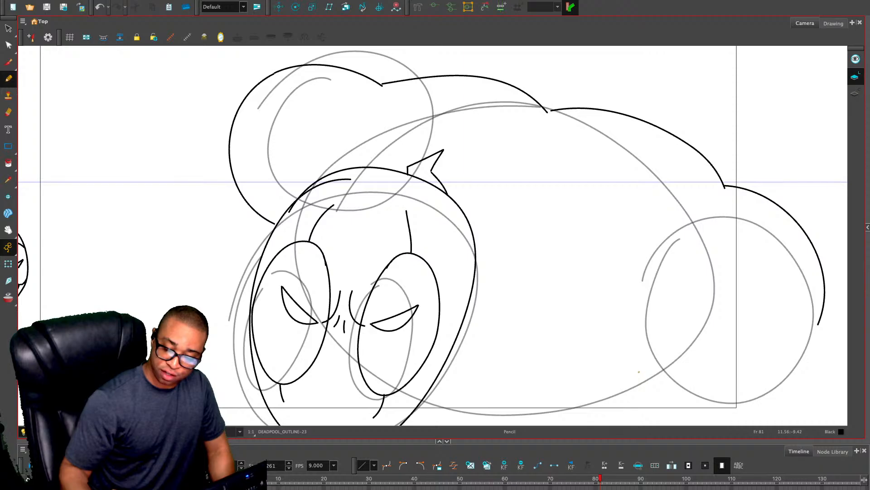
Draw the lower contour arc along the underside of the far-right rough circle
{"action": "left_click_drag", "start_coordinate": [652, 375], "coordinate": [808, 370]}
{"action": "left_click_drag", "start_coordinate": [520, 286], "coordinate": [631, 318]}
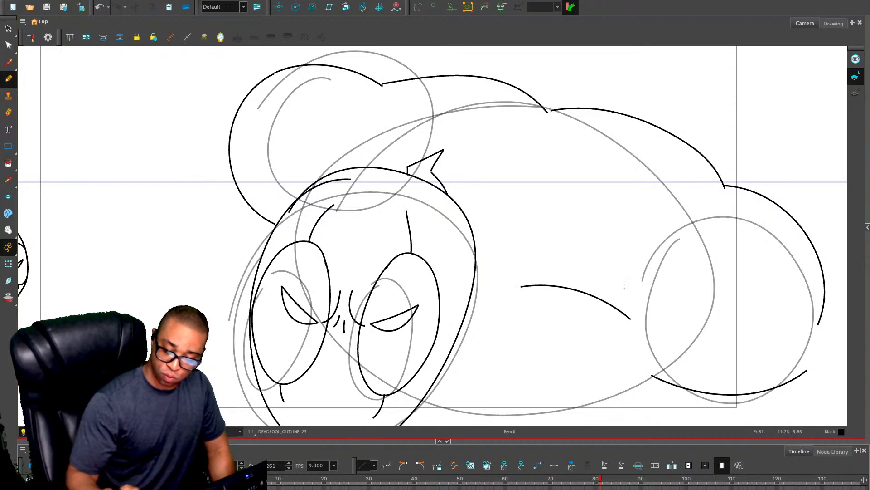
{"action": "left_click_drag", "start_coordinate": [517, 200], "coordinate": [674, 187]}
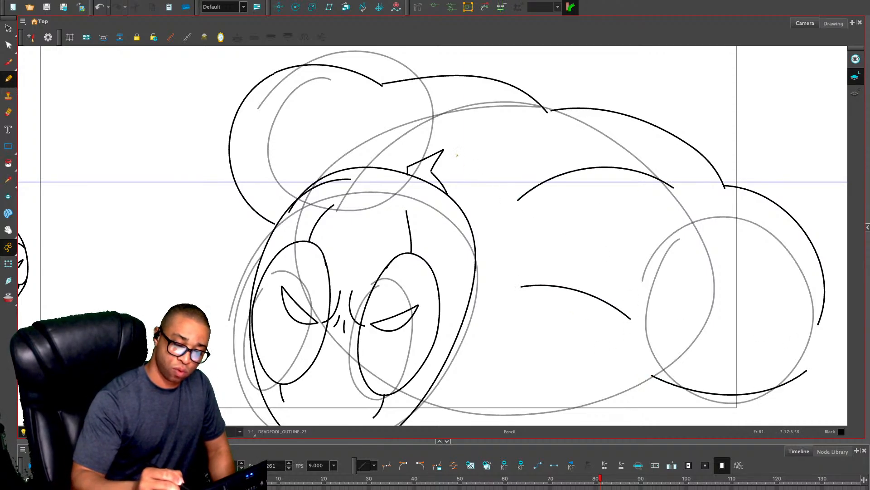
{"action": "left_click_drag", "start_coordinate": [457, 155], "coordinate": [406, 119]}
{"action": "key", "text": "ctrl+z"}
{"action": "key", "text": "ctrl+z"}
{"action": "key", "text": "ctrl+z"}
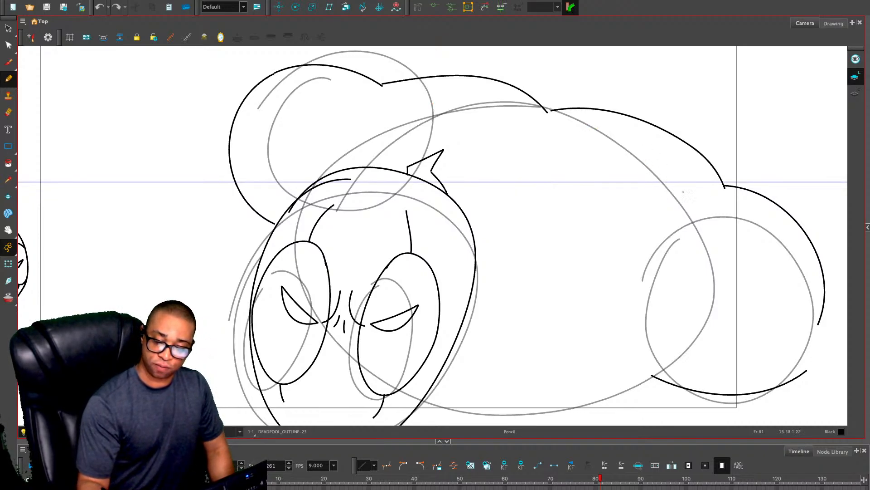
Draw a long arc across the far-right rough circle, an arc inside the left shoulder and a short crease at that shoulder's inner end
{"action": "left_click_drag", "start_coordinate": [675, 261], "coordinate": [805, 330]}
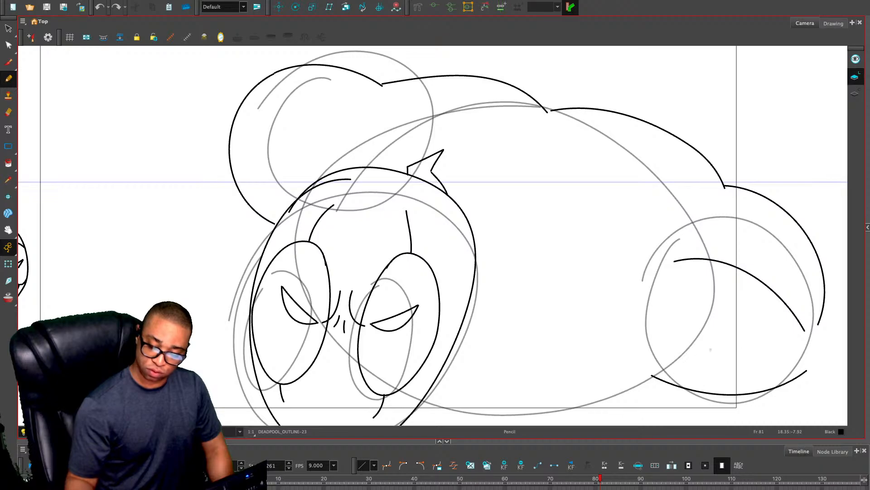
{"action": "mouse_move", "coordinate": [258, 109]}
{"action": "left_mouse_down"}
{"action": "mouse_move", "coordinate": [285, 103]}
{"action": "mouse_move", "coordinate": [333, 131]}
{"action": "left_mouse_up"}
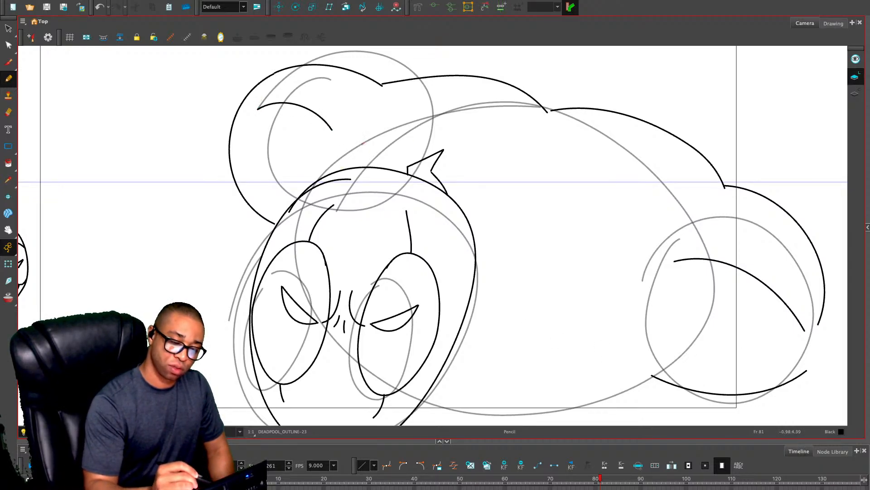
{"action": "left_click_drag", "start_coordinate": [387, 93], "coordinate": [396, 119]}
{"action": "mouse_move", "coordinate": [357, 149]}
{"action": "left_mouse_down"}
{"action": "mouse_move", "coordinate": [421, 117]}
{"action": "mouse_move", "coordinate": [508, 122]}
{"action": "left_mouse_up"}
{"action": "key", "text": "ctrl+z"}
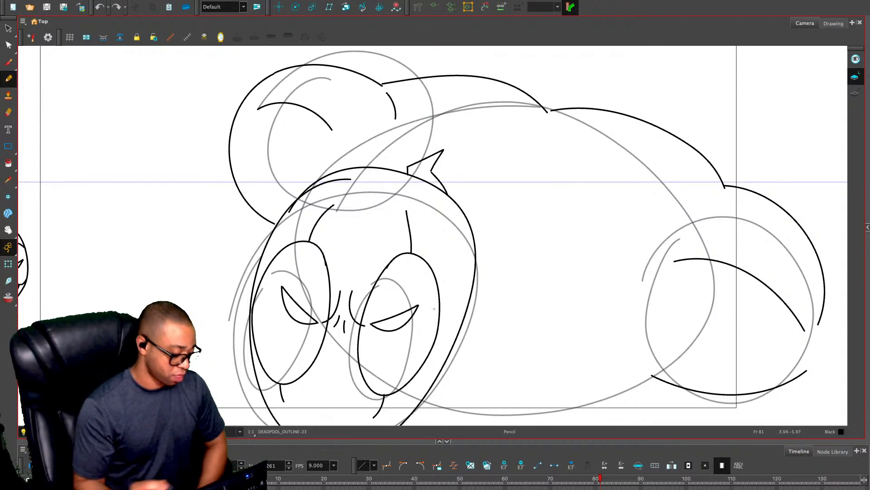
Enlarge the timeline area and hide the grey rough sketch so only the black outline shows
{"action": "left_click_drag", "start_coordinate": [443, 441], "coordinate": [443, 387]}
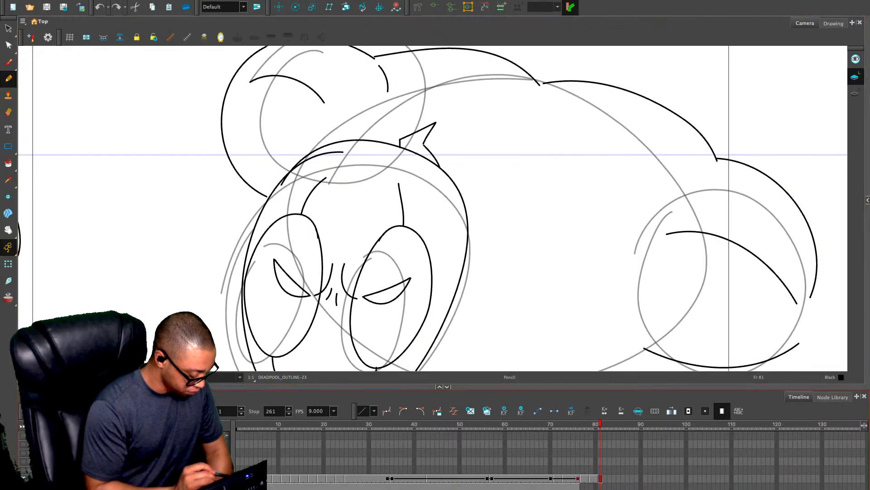
{"action": "left_click", "coordinate": [24, 478]}
Draw the torso's inner lines between the head and right arm: a slanted line off the jaw, a chest curve, a lower arc and an upper-arm arc
{"action": "scroll", "coordinate": [576, 168], "scroll_direction": "down", "scroll_amount": 3}
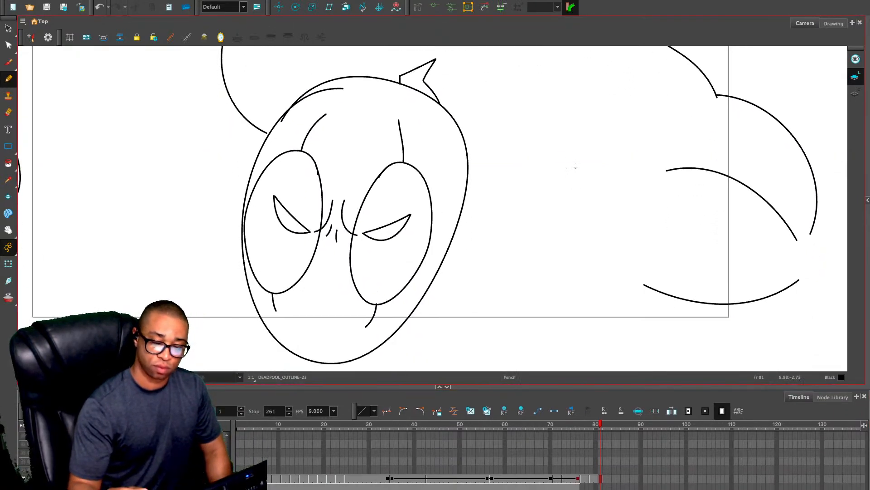
{"action": "left_click_drag", "start_coordinate": [449, 247], "coordinate": [514, 216]}
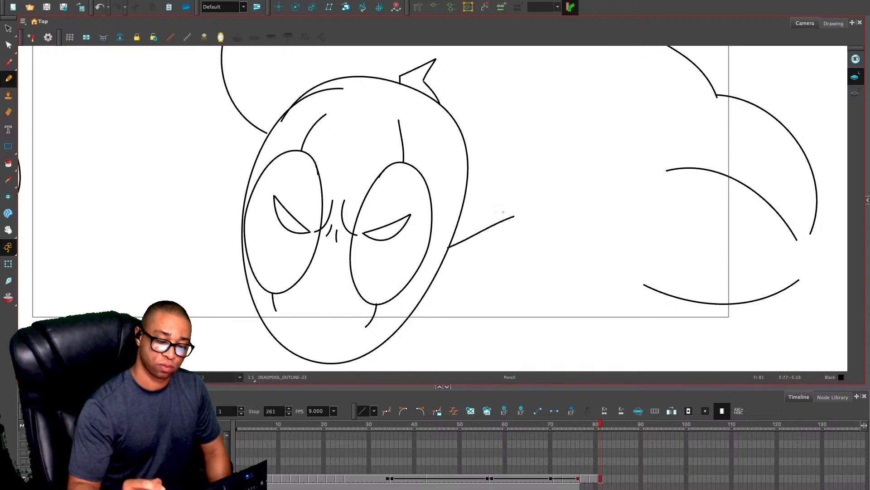
{"action": "left_click_drag", "start_coordinate": [522, 108], "coordinate": [552, 184]}
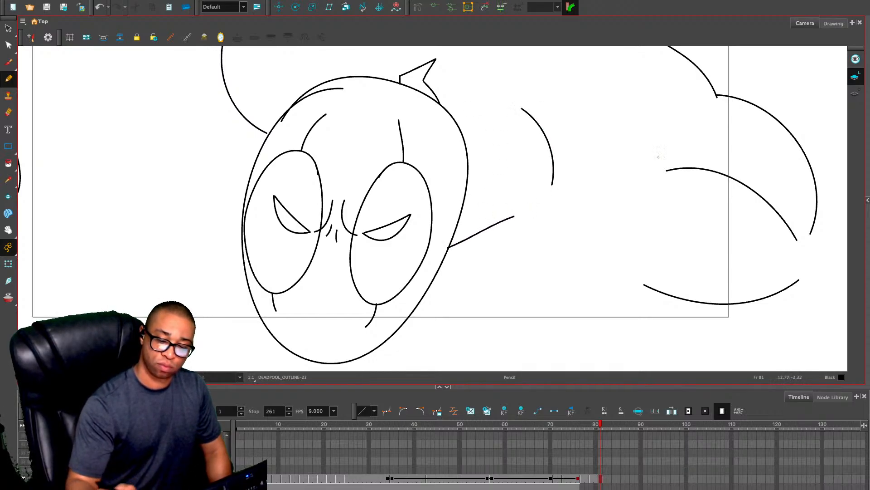
{"action": "mouse_move", "coordinate": [543, 221]}
{"action": "left_mouse_down"}
{"action": "mouse_move", "coordinate": [578, 210]}
{"action": "mouse_move", "coordinate": [643, 220]}
{"action": "left_mouse_up"}
{"action": "left_click_drag", "start_coordinate": [584, 124], "coordinate": [669, 164]}
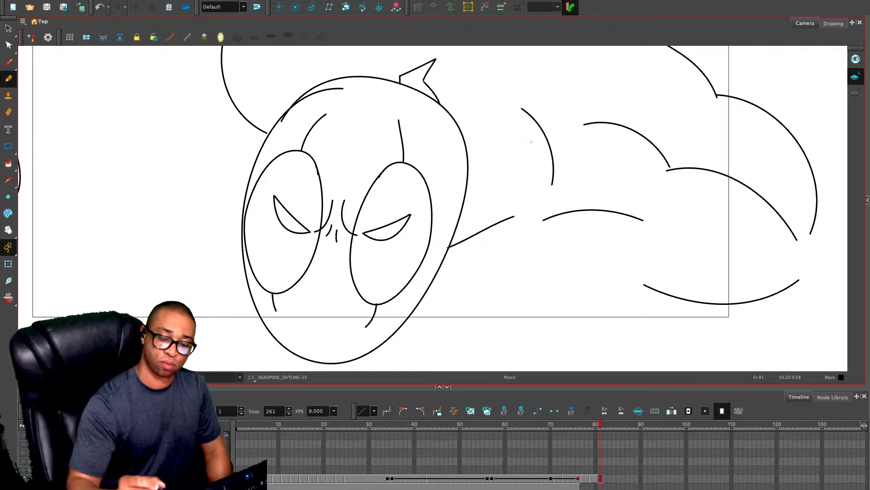
Draw a curved crease under the junction of the two upper-back arcs and two short curves beside the mask's pointed tip
{"action": "left_click_drag", "start_coordinate": [532, 138], "coordinate": [503, 233]}
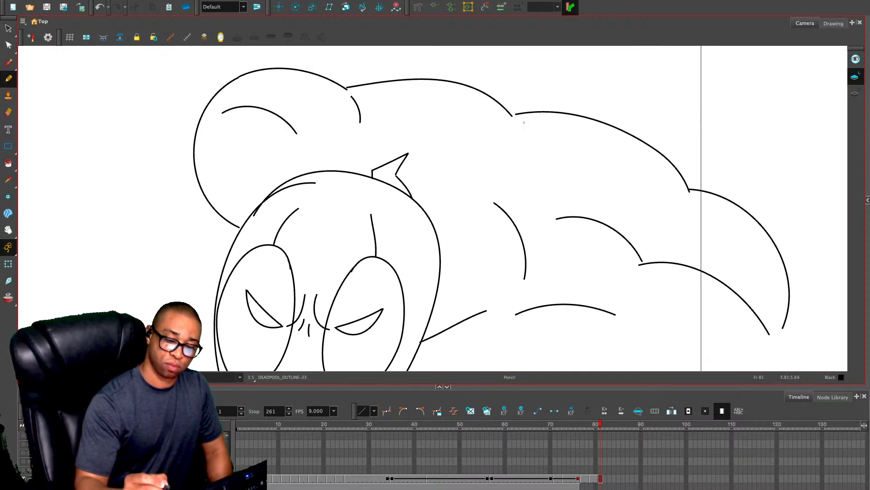
{"action": "left_click_drag", "start_coordinate": [510, 123], "coordinate": [466, 172]}
{"action": "mouse_move", "coordinate": [336, 157]}
{"action": "left_mouse_down"}
{"action": "mouse_move", "coordinate": [357, 147]}
{"action": "mouse_move", "coordinate": [400, 150]}
{"action": "left_mouse_up"}
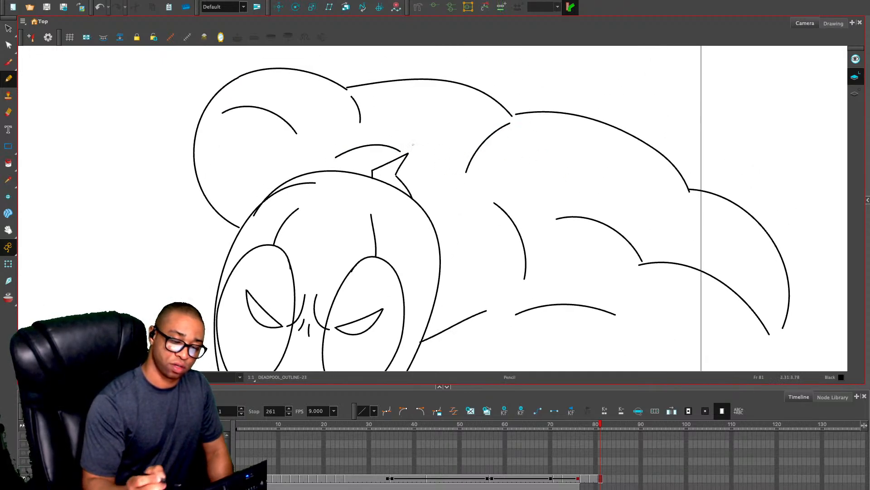
{"action": "left_click_drag", "start_coordinate": [436, 175], "coordinate": [413, 189]}
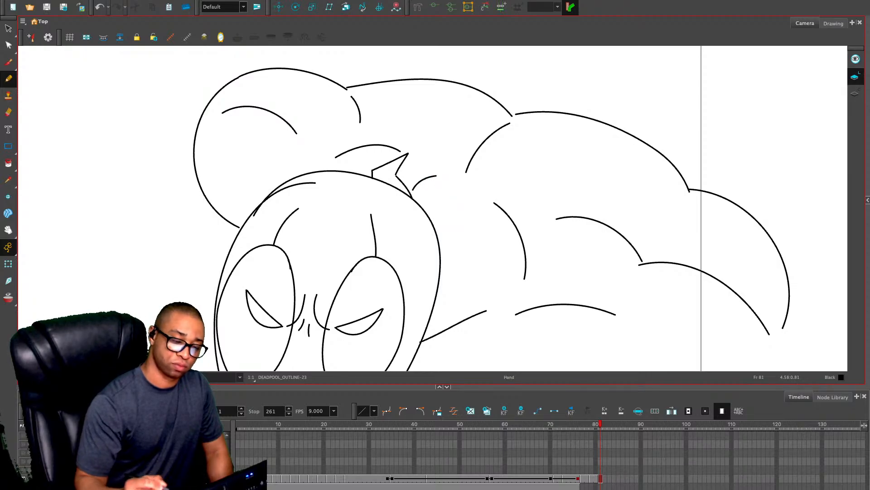
{"action": "left_click_drag", "start_coordinate": [471, 309], "coordinate": [463, 212]}
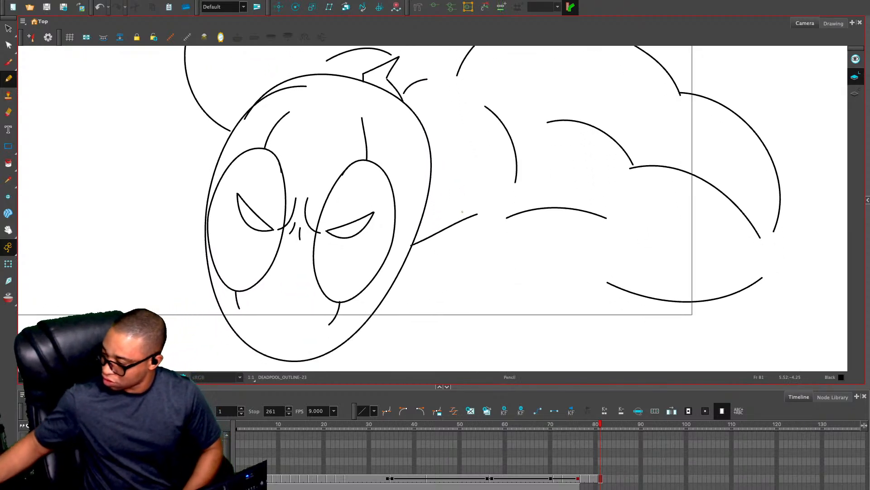
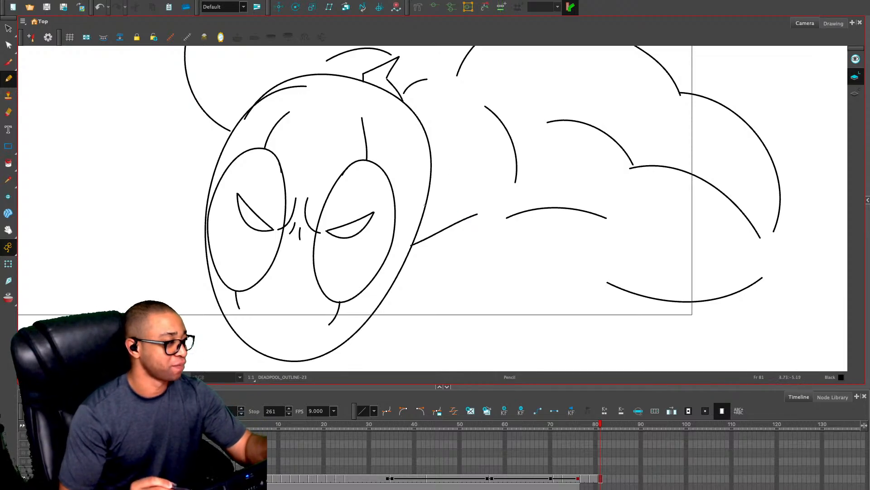
Draw the torso's underside curves behind the head and a long, nearly vertical line across the rear of the body
{"action": "key", "text": "2"}
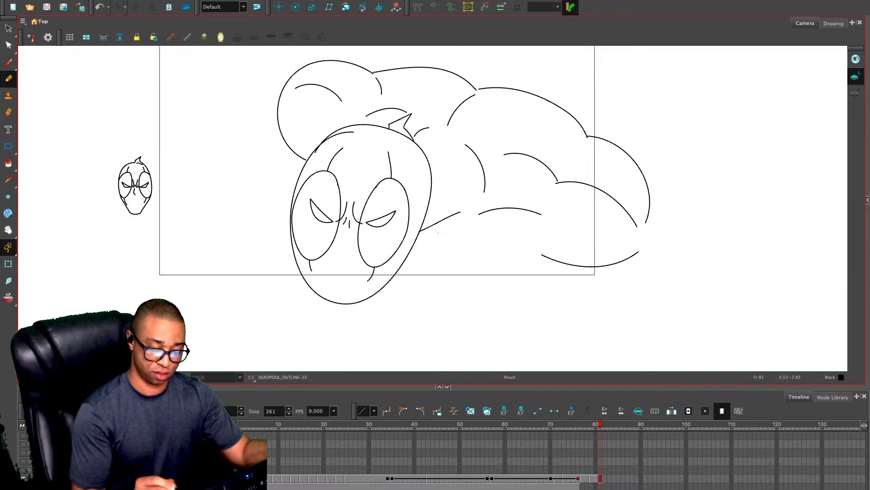
{"action": "left_click_drag", "start_coordinate": [415, 237], "coordinate": [530, 248]}
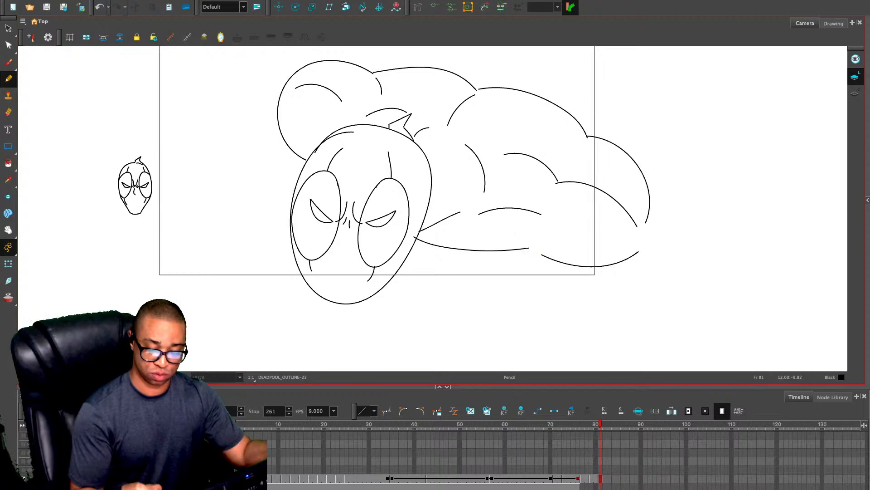
{"action": "mouse_move", "coordinate": [461, 223]}
{"action": "left_mouse_down"}
{"action": "mouse_move", "coordinate": [507, 224]}
{"action": "mouse_move", "coordinate": [579, 265]}
{"action": "mouse_move", "coordinate": [640, 252]}
{"action": "left_mouse_up"}
{"action": "key", "text": "alt+s"}
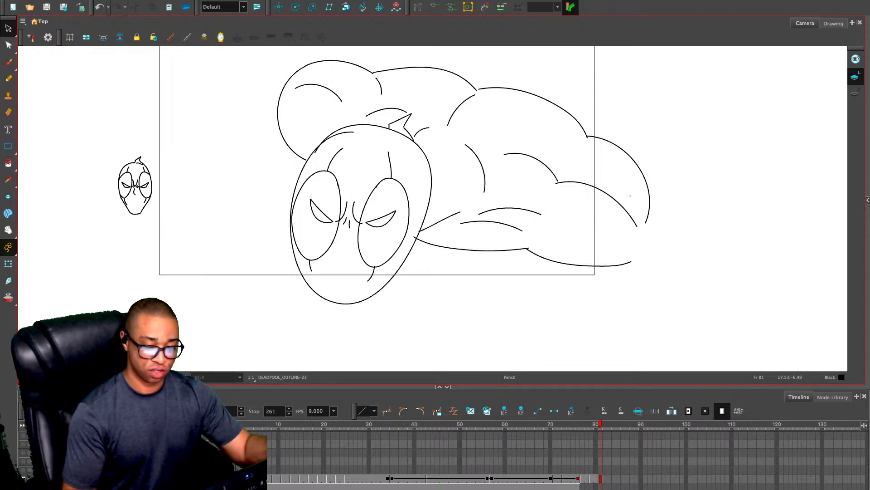
{"action": "key", "text": "alt+slash"}
{"action": "left_click_drag", "start_coordinate": [610, 112], "coordinate": [607, 311]}
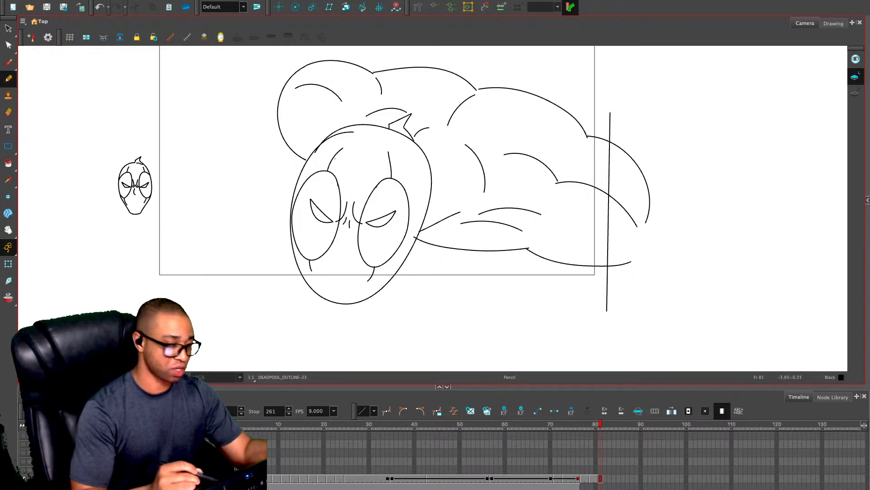
Delete the outline strokes of the rounded shoulder shape above and behind the head
{"action": "key", "text": "2"}
{"action": "left_click_drag", "start_coordinate": [335, 158], "coordinate": [348, 249]}
{"action": "key", "text": "alt+s"}
{"action": "left_click", "coordinate": [304, 112]}
{"action": "key", "text": "Delete"}
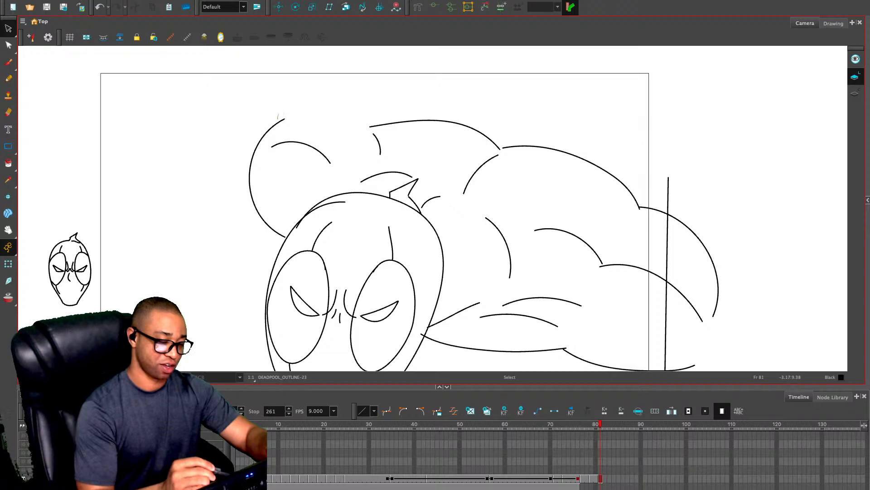
{"action": "left_click", "coordinate": [272, 127]}
{"action": "key", "text": "Delete"}
Redraw the rounded shoulder outline behind the head and erase the stray line end where its two curves meet
{"action": "key", "text": "alt+slash"}
{"action": "mouse_move", "coordinate": [372, 125]}
{"action": "left_mouse_down"}
{"action": "mouse_move", "coordinate": [275, 128]}
{"action": "mouse_move", "coordinate": [237, 168]}
{"action": "left_mouse_up"}
{"action": "key", "text": "ctrl+z"}
{"action": "mouse_move", "coordinate": [285, 249]}
{"action": "left_mouse_down"}
{"action": "mouse_move", "coordinate": [247, 213]}
{"action": "mouse_move", "coordinate": [263, 134]}
{"action": "mouse_move", "coordinate": [337, 112]}
{"action": "mouse_move", "coordinate": [386, 133]}
{"action": "left_mouse_up"}
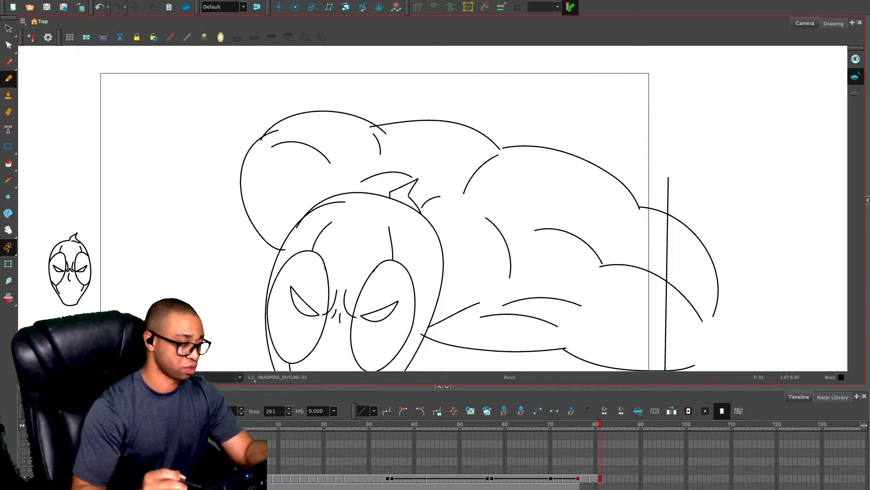
{"action": "key", "text": "alt+e"}
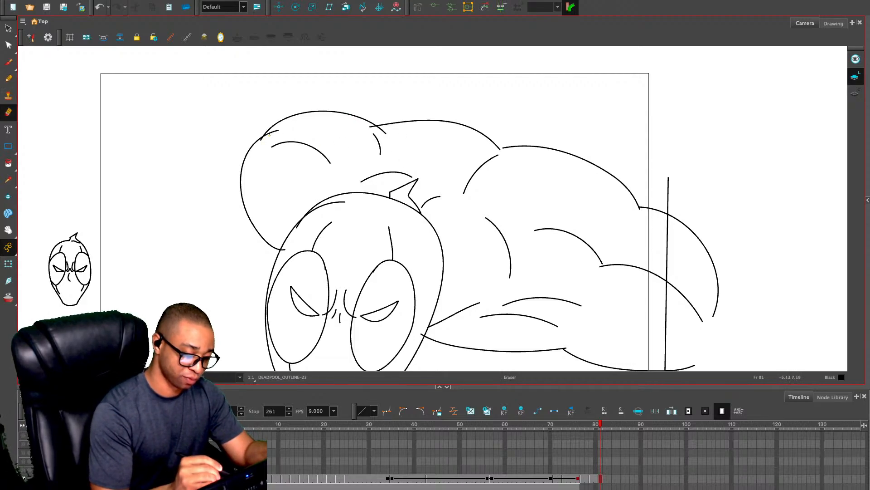
{"action": "left_click_drag", "start_coordinate": [278, 130], "coordinate": [268, 136]}
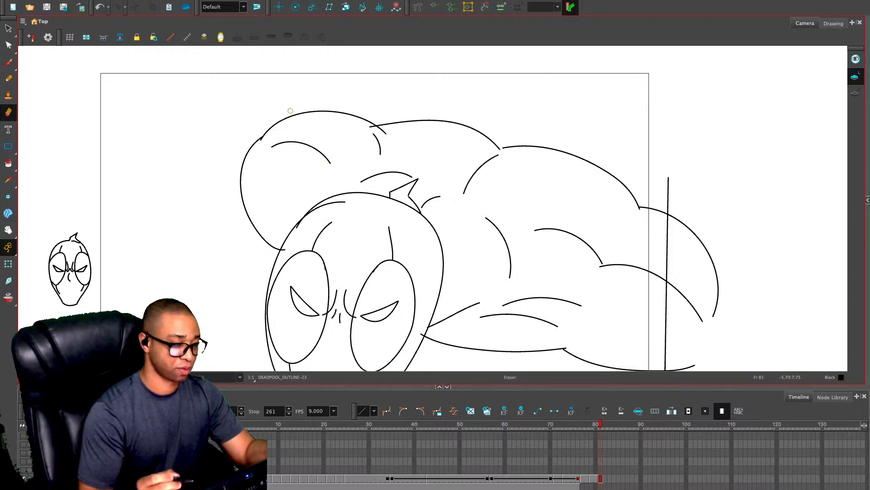
{"action": "key", "text": "alt+slash"}
{"action": "key", "text": "1"}
{"action": "key", "text": "1"}
{"action": "left_click_drag", "start_coordinate": [618, 286], "coordinate": [636, 250]}
{"action": "key", "text": "2"}
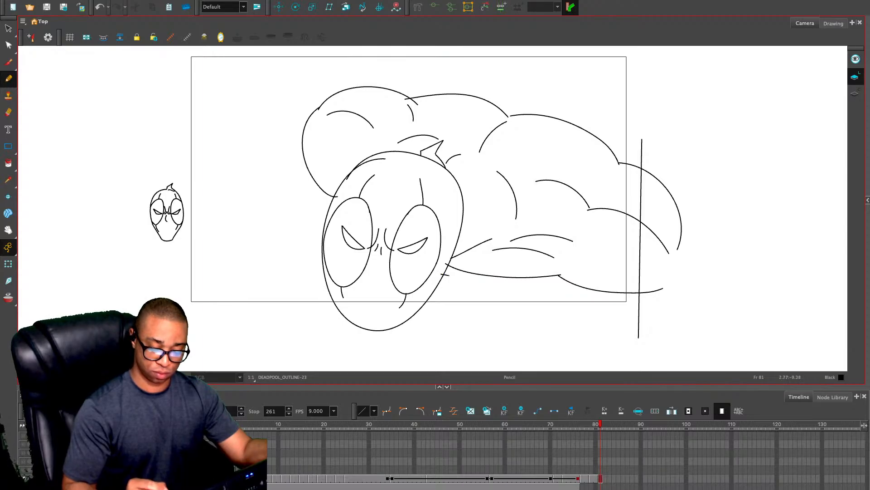
{"action": "left_click_drag", "start_coordinate": [449, 275], "coordinate": [544, 283]}
{"action": "key", "text": "ctrl+z"}
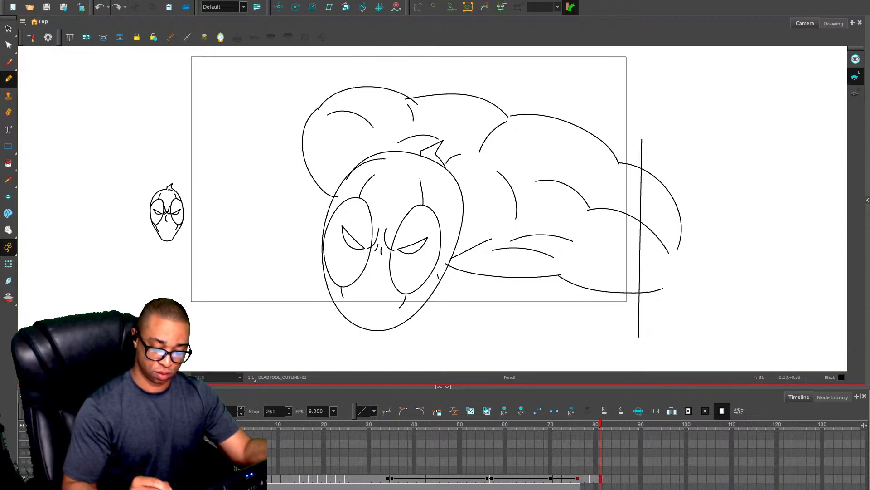
{"action": "left_click_drag", "start_coordinate": [438, 274], "coordinate": [478, 312]}
{"action": "left_click_drag", "start_coordinate": [571, 280], "coordinate": [579, 330]}
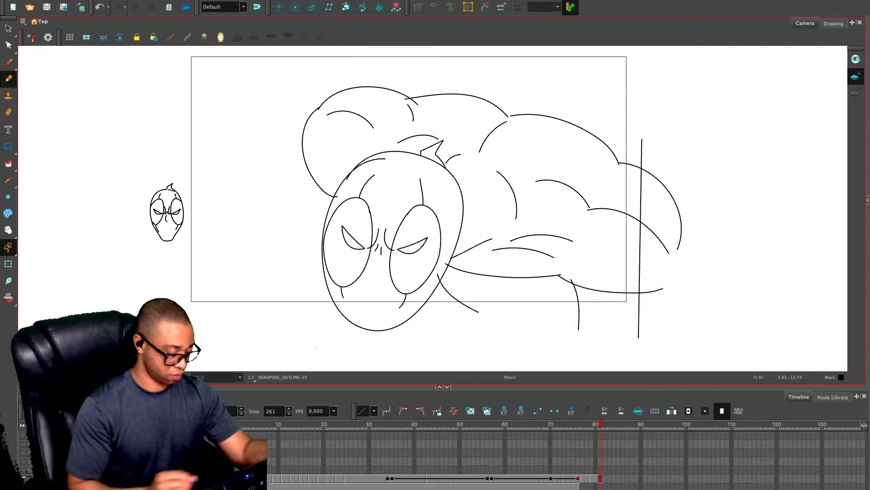
Limit the view to the camera frame and replace the limb lines below the torso with two short, nearly vertical lines
{"action": "left_click", "coordinate": [109, 377]}
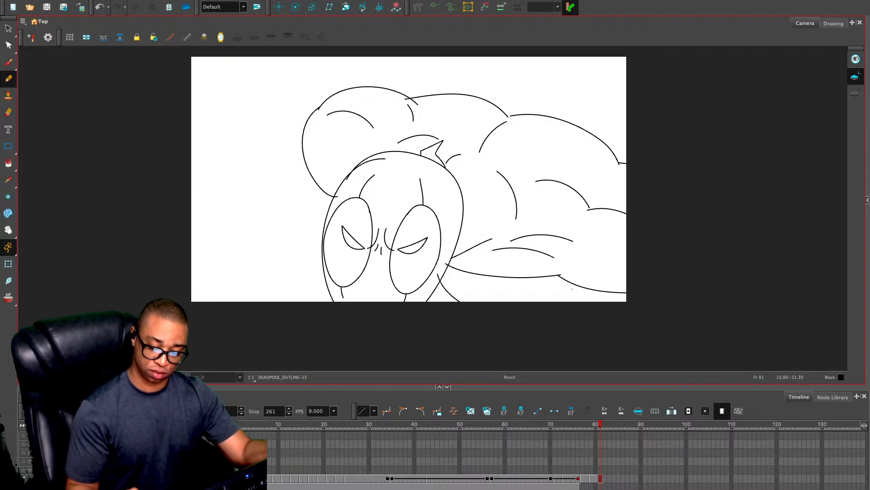
{"action": "key", "text": "ctrl+z"}
{"action": "left_click_drag", "start_coordinate": [602, 287], "coordinate": [593, 329]}
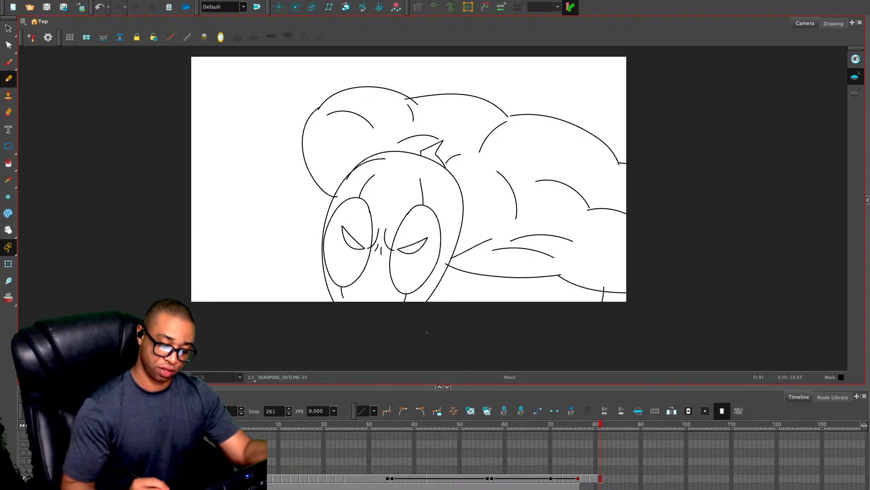
{"action": "left_click_drag", "start_coordinate": [440, 272], "coordinate": [471, 318]}
{"action": "key", "text": "ctrl+z"}
{"action": "key", "text": "ctrl+z"}
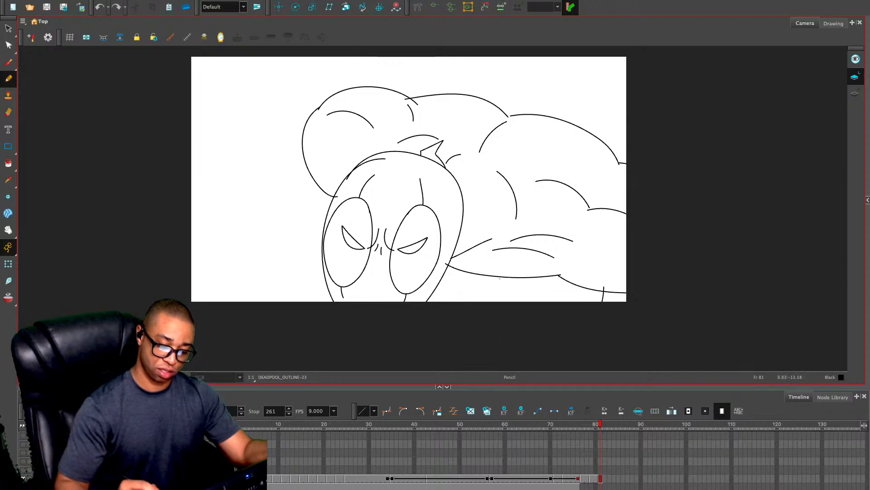
{"action": "left_click_drag", "start_coordinate": [481, 270], "coordinate": [474, 305]}
{"action": "left_click_drag", "start_coordinate": [582, 279], "coordinate": [585, 329]}
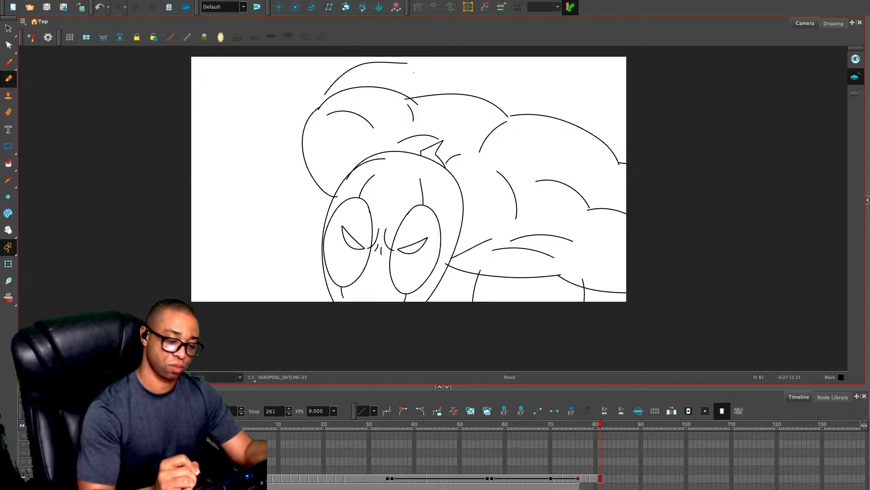
Draw an arched shape with a short inner line above the shoulder, and two curved strap lines running down to the head
{"action": "mouse_move", "coordinate": [320, 108]}
{"action": "left_mouse_down"}
{"action": "mouse_move", "coordinate": [398, 65]}
{"action": "mouse_move", "coordinate": [432, 108]}
{"action": "left_mouse_up"}
{"action": "left_click_drag", "start_coordinate": [399, 69], "coordinate": [396, 88]}
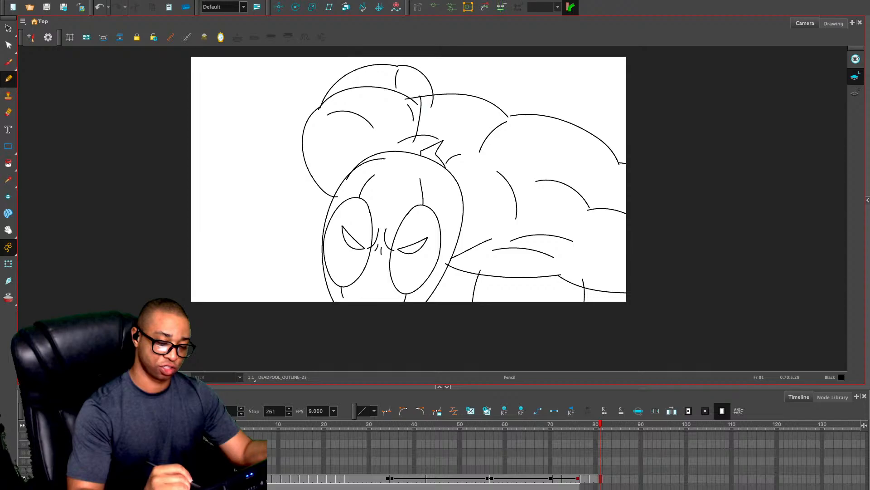
{"action": "left_click_drag", "start_coordinate": [419, 98], "coordinate": [401, 159]}
{"action": "mouse_move", "coordinate": [454, 94]}
{"action": "left_mouse_down"}
{"action": "mouse_move", "coordinate": [446, 142]}
{"action": "mouse_move", "coordinate": [422, 176]}
{"action": "left_mouse_up"}
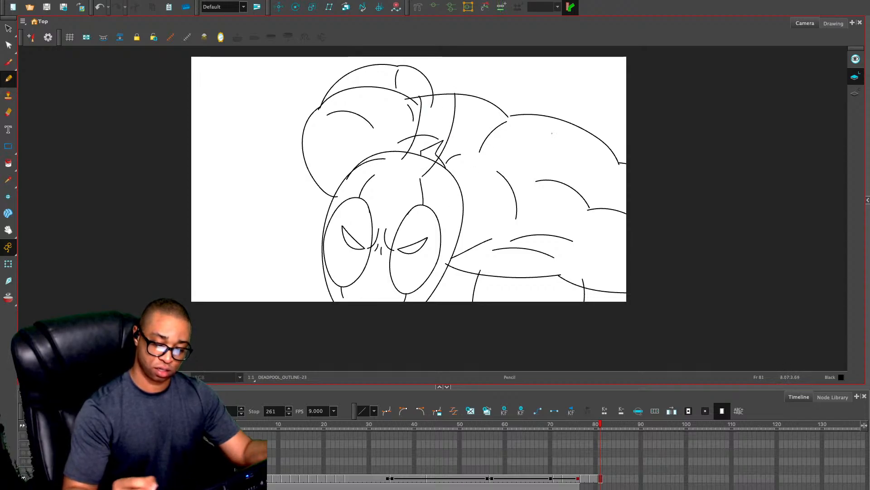
{"action": "mouse_move", "coordinate": [474, 271]}
{"action": "left_mouse_down"}
{"action": "mouse_move", "coordinate": [496, 217]}
{"action": "mouse_move", "coordinate": [589, 175]}
{"action": "mouse_move", "coordinate": [626, 199]}
{"action": "left_mouse_up"}
{"action": "key", "text": "super+z"}
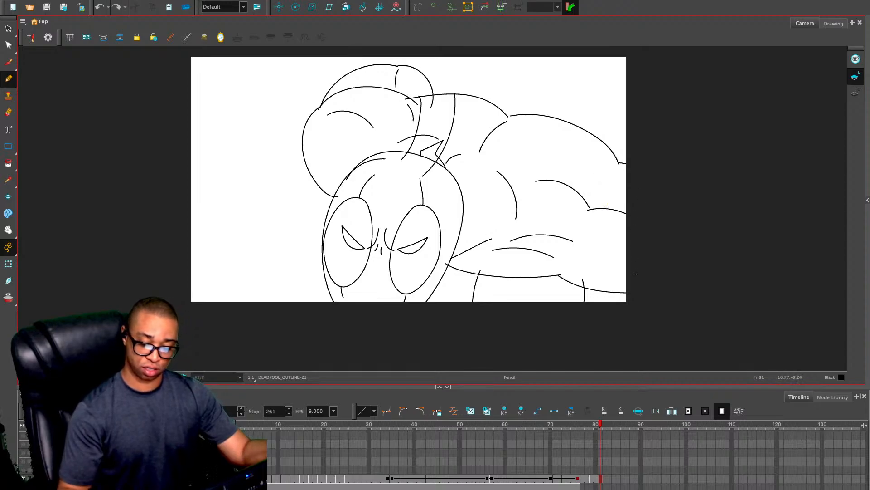
Delete the upper of the two arcs on the lower torso and move the curved chest line closer to the head
{"action": "key", "text": "alt+s"}
{"action": "left_click", "coordinate": [545, 236]}
{"action": "key", "text": "Delete"}
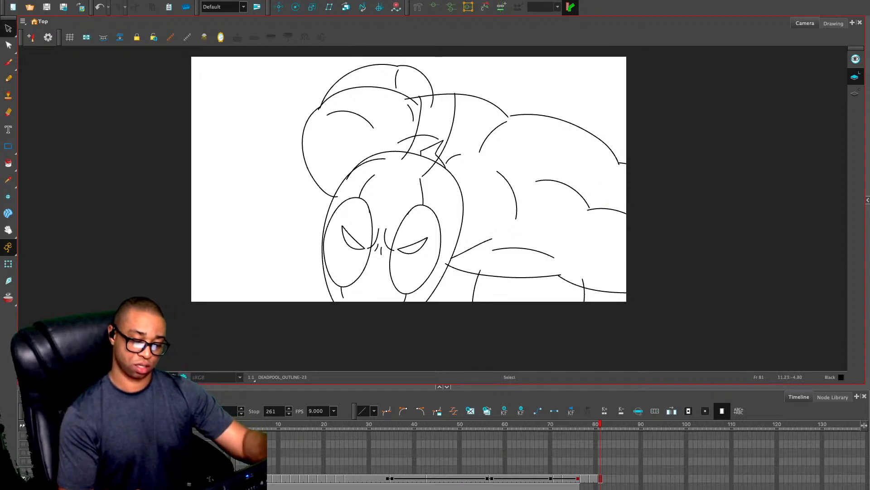
{"action": "left_click_drag", "start_coordinate": [510, 185], "coordinate": [488, 173]}
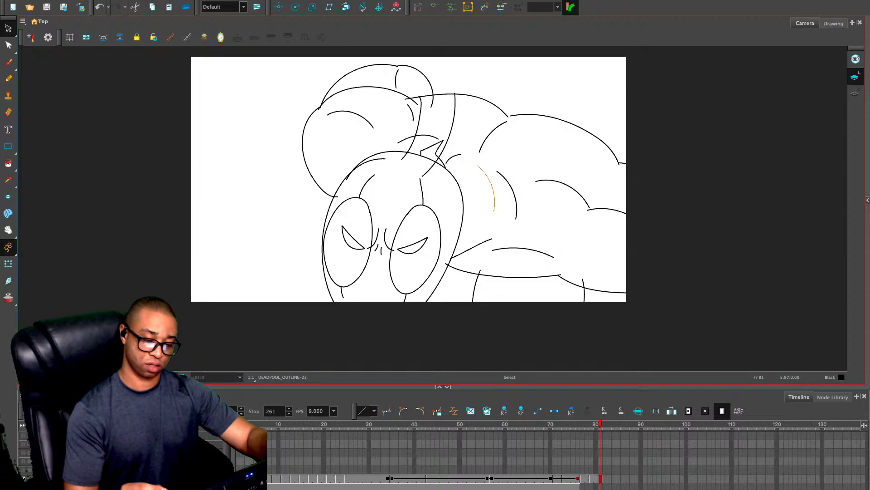
Draw two double-line straps curving across the torso and add second edges to the strap lines behind the head
{"action": "key", "text": "alt+/"}
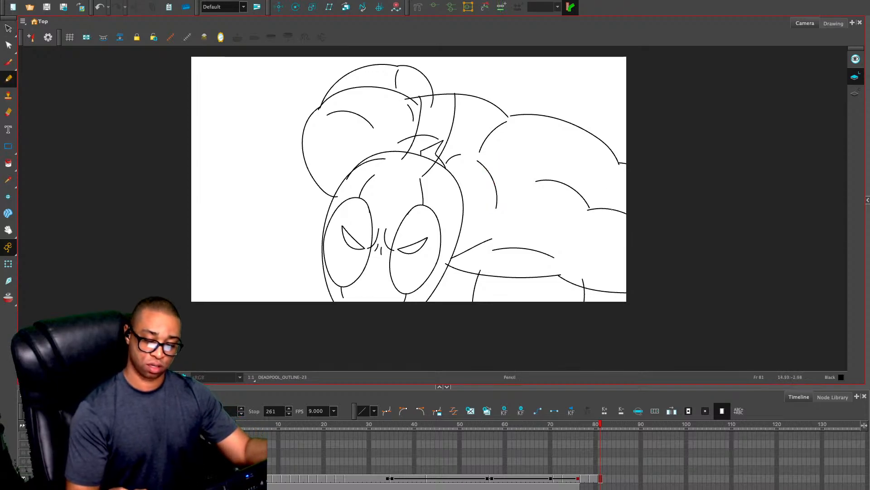
{"action": "mouse_move", "coordinate": [618, 157]}
{"action": "left_mouse_down"}
{"action": "mouse_move", "coordinate": [599, 163]}
{"action": "mouse_move", "coordinate": [542, 299]}
{"action": "left_mouse_up"}
{"action": "mouse_move", "coordinate": [574, 125]}
{"action": "left_mouse_down"}
{"action": "mouse_move", "coordinate": [495, 238]}
{"action": "mouse_move", "coordinate": [505, 296]}
{"action": "left_mouse_up"}
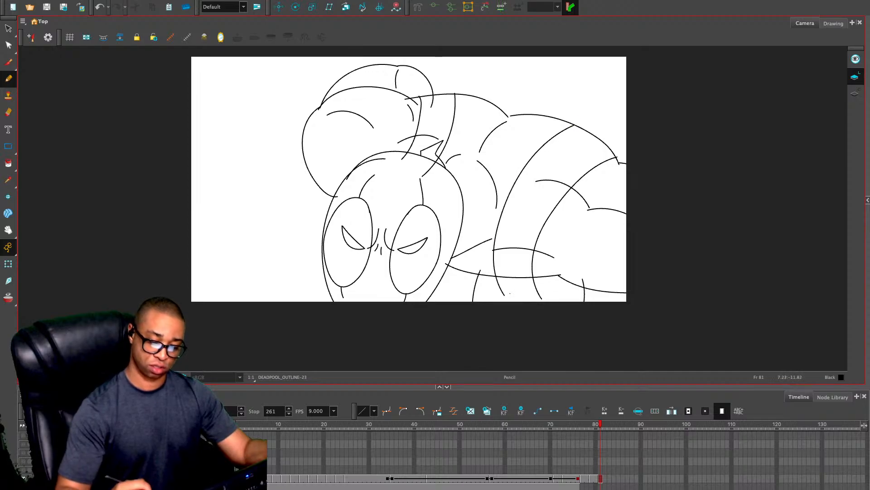
{"action": "mouse_move", "coordinate": [614, 150]}
{"action": "left_mouse_down"}
{"action": "mouse_move", "coordinate": [546, 197]}
{"action": "mouse_move", "coordinate": [527, 299]}
{"action": "left_mouse_up"}
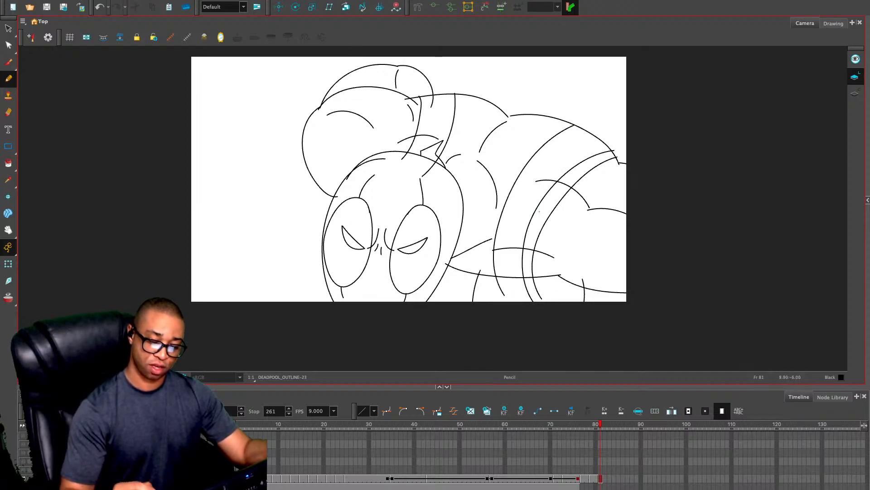
{"action": "mouse_move", "coordinate": [587, 127]}
{"action": "left_mouse_down"}
{"action": "mouse_move", "coordinate": [563, 138]}
{"action": "mouse_move", "coordinate": [516, 205]}
{"action": "mouse_move", "coordinate": [513, 302]}
{"action": "left_mouse_up"}
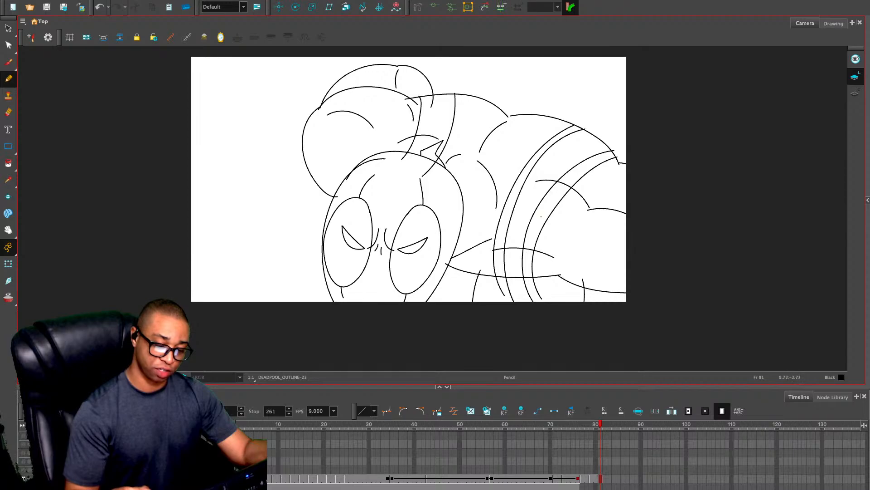
{"action": "left_click_drag", "start_coordinate": [424, 93], "coordinate": [409, 166]}
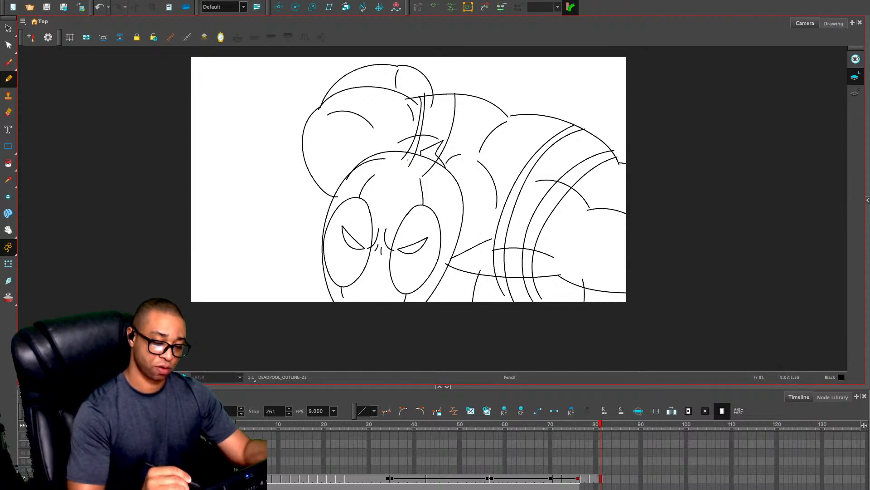
{"action": "mouse_move", "coordinate": [448, 92]}
{"action": "left_mouse_down"}
{"action": "mouse_move", "coordinate": [438, 139]}
{"action": "mouse_move", "coordinate": [421, 169]}
{"action": "left_mouse_up"}
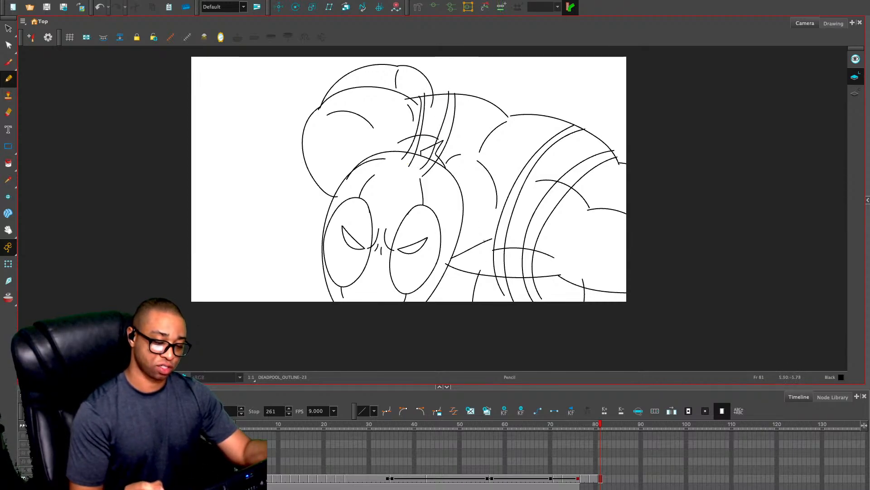
Show the rough sketch layer and compare frames 81 and 82
{"action": "key", "text": "comma"}
{"action": "key", "text": "period"}
{"action": "key", "text": "period"}
{"action": "key", "text": "comma"}
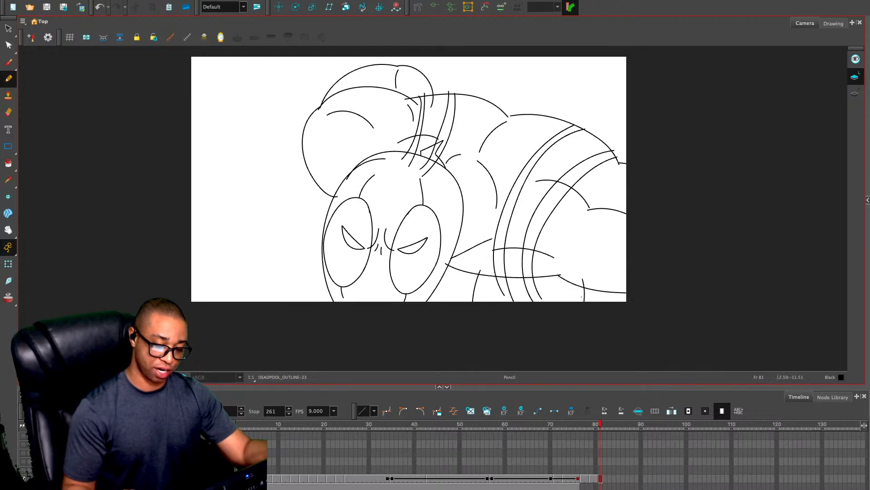
{"action": "key", "text": "period"}
{"action": "left_click", "coordinate": [24, 487]}
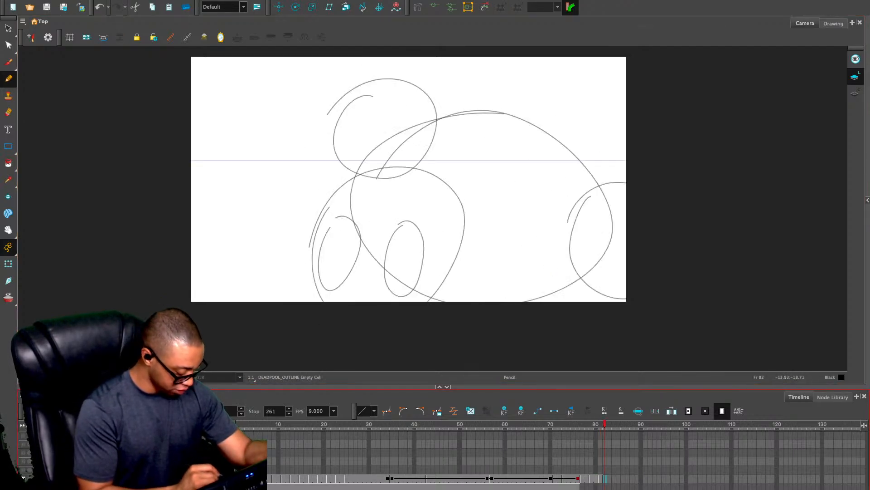
{"action": "key", "text": "comma"}
{"action": "key", "text": "period"}
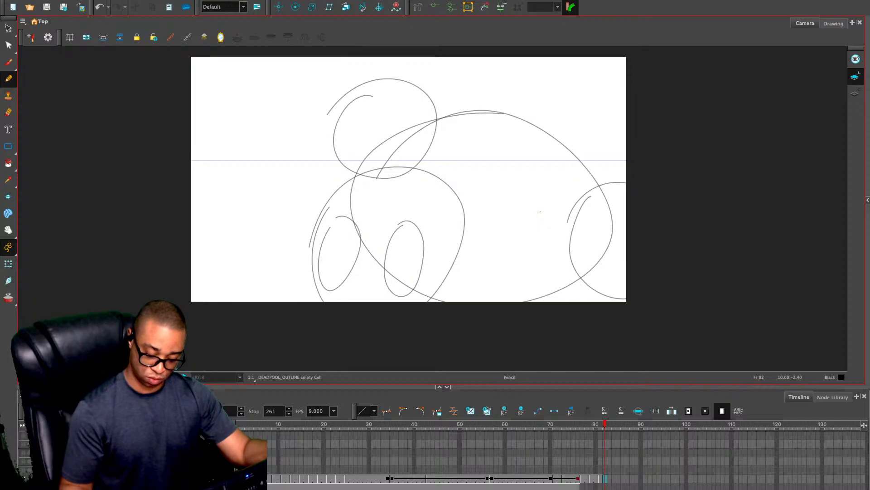
Extend the outline drawing from frame 81 to frame 82 and check it against the neighbouring frame's rough sketch
{"action": "left_click", "coordinate": [605, 478]}
{"action": "key", "text": "comma"}
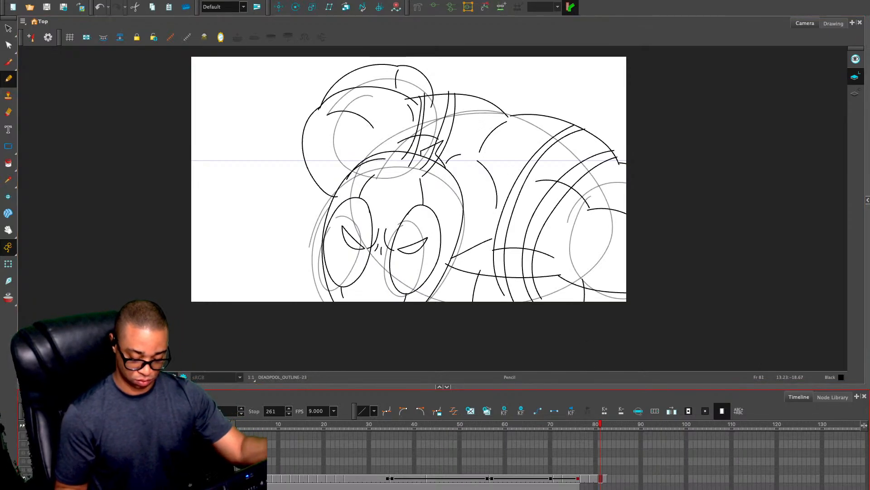
{"action": "key", "text": "period"}
{"action": "key", "text": "period"}
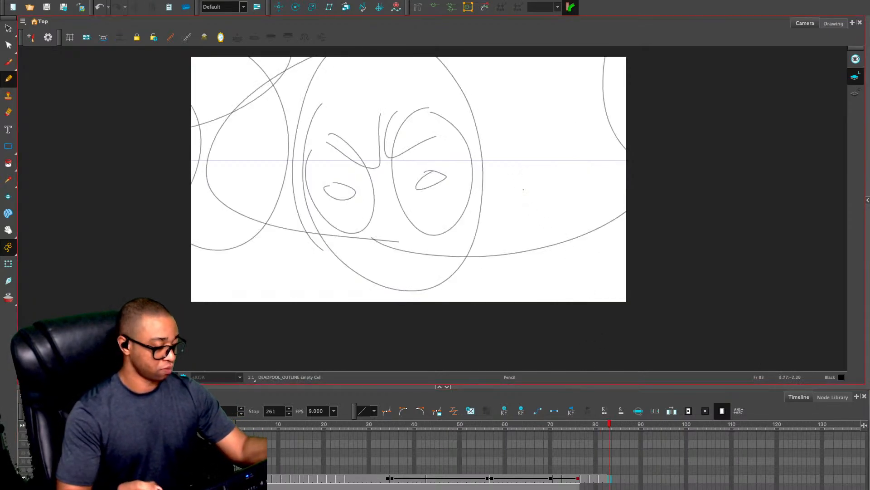
{"action": "key", "text": "comma"}
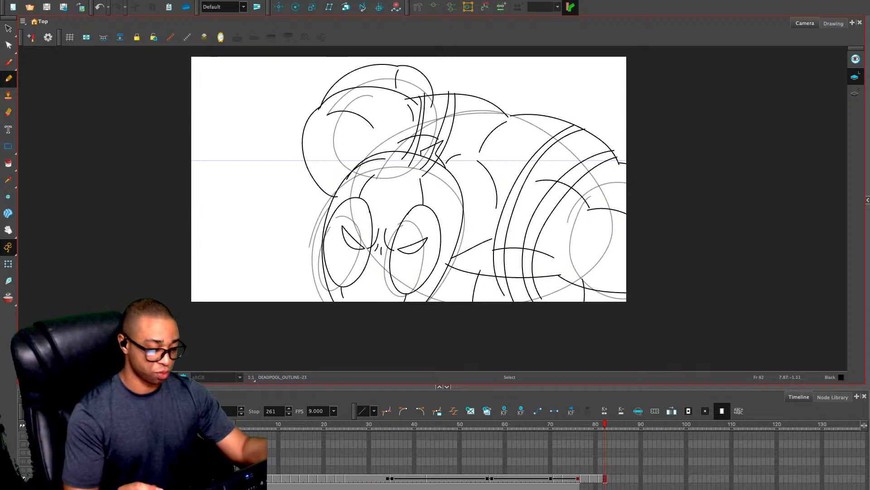
{"action": "key", "text": "period"}
{"action": "key", "text": "comma"}
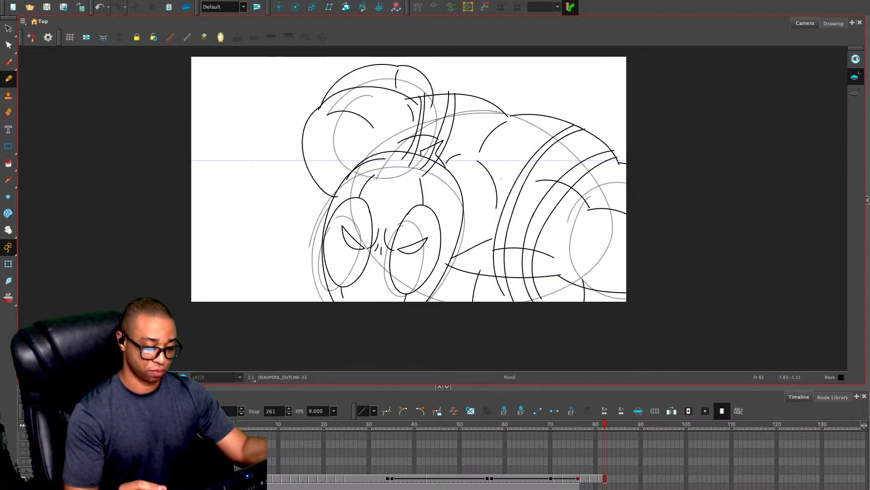
Copy the head and neighbouring strokes from the frame 82 outline and paste them onto frame 83
{"action": "key", "text": "alt+s"}
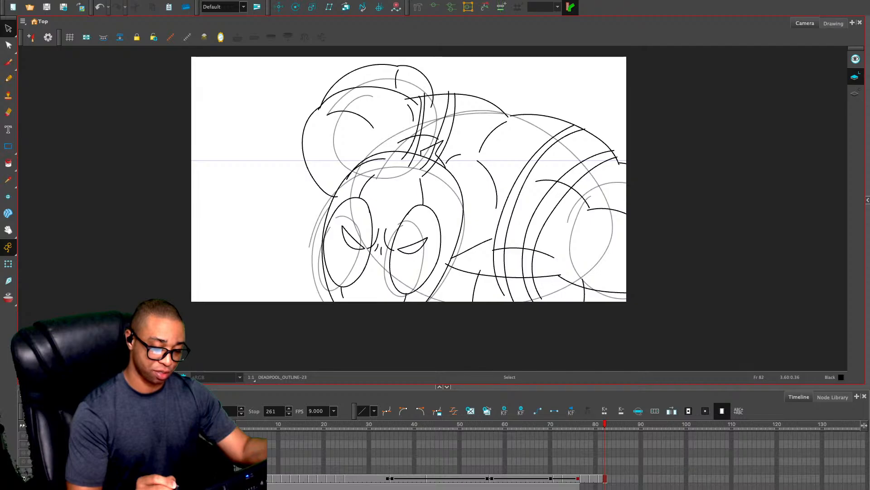
{"action": "mouse_move", "coordinate": [456, 166]}
{"action": "left_mouse_down"}
{"action": "mouse_move", "coordinate": [395, 132]}
{"action": "mouse_move", "coordinate": [460, 280]}
{"action": "mouse_move", "coordinate": [450, 140]}
{"action": "left_mouse_up"}
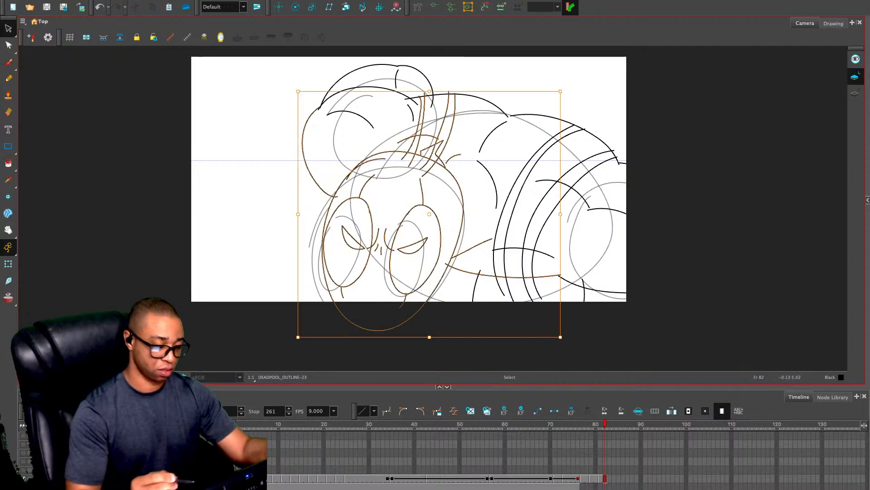
{"action": "key", "text": "ctrl+c"}
{"action": "key", "text": "period"}
{"action": "key", "text": "ctrl+v"}
Delete the pasted strap, torso and arm strokes on frame 83, keeping only the head with its mask details and knot
{"action": "mouse_move", "coordinate": [506, 130]}
{"action": "left_mouse_down"}
{"action": "mouse_move", "coordinate": [390, 113]}
{"action": "mouse_move", "coordinate": [433, 135]}
{"action": "left_mouse_up"}
{"action": "key", "text": "Delete"}
{"action": "left_click", "coordinate": [438, 137]}
{"action": "key", "text": "Delete"}
{"action": "left_click", "coordinate": [303, 157]}
{"action": "left_click_drag", "start_coordinate": [483, 210], "coordinate": [503, 222]}
{"action": "key", "text": "Delete"}
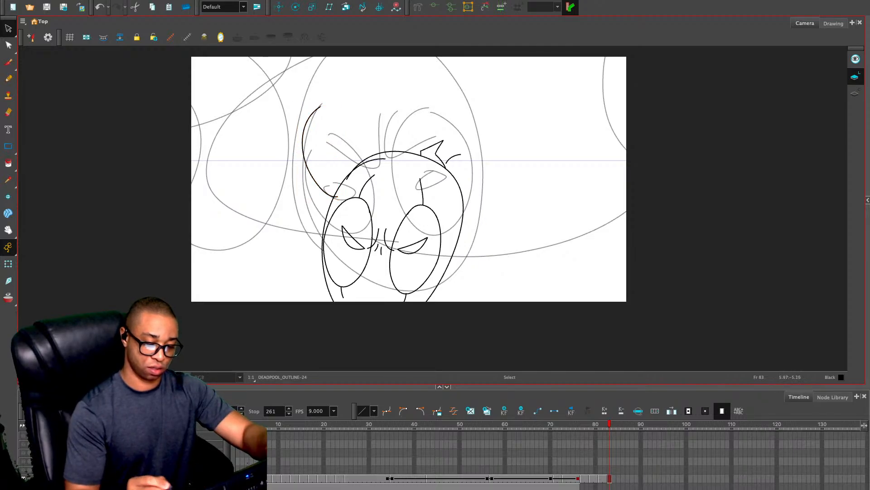
{"action": "left_click", "coordinate": [454, 157]}
{"action": "key", "text": "Delete"}
{"action": "mouse_move", "coordinate": [447, 101]}
{"action": "left_mouse_down"}
{"action": "mouse_move", "coordinate": [418, 96]}
{"action": "mouse_move", "coordinate": [336, 316]}
{"action": "mouse_move", "coordinate": [453, 313]}
{"action": "left_mouse_up"}
{"action": "left_click", "coordinate": [254, 213]}
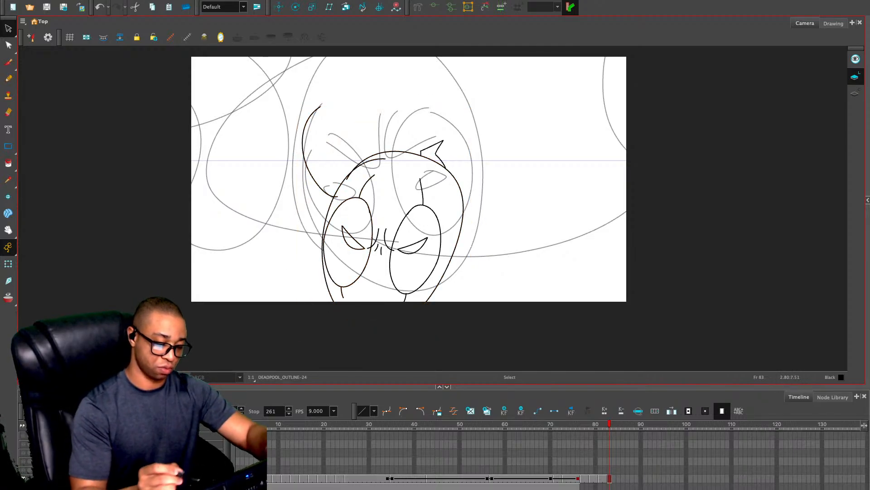
{"action": "left_click", "coordinate": [303, 156]}
{"action": "key", "text": "Delete"}
Move, enlarge and rotate the head outline to fit over the rough head on frame 83
{"action": "mouse_move", "coordinate": [443, 119]}
{"action": "left_mouse_down"}
{"action": "mouse_move", "coordinate": [274, 231]}
{"action": "mouse_move", "coordinate": [450, 336]}
{"action": "left_mouse_up"}
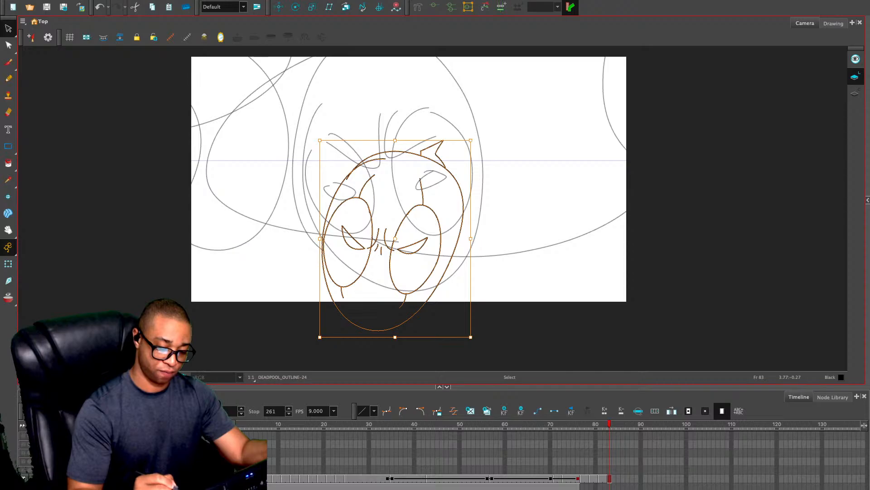
{"action": "mouse_move", "coordinate": [462, 191]}
{"action": "left_mouse_down"}
{"action": "mouse_move", "coordinate": [448, 120]}
{"action": "mouse_move", "coordinate": [494, 60]}
{"action": "left_mouse_up"}
{"action": "key", "text": "1"}
{"action": "key", "text": "1"}
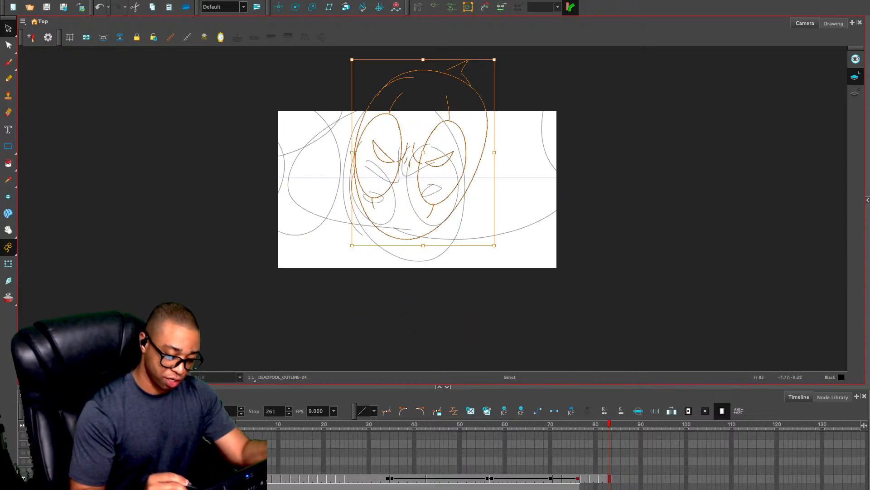
{"action": "left_click_drag", "start_coordinate": [350, 250], "coordinate": [401, 272]}
{"action": "left_click_drag", "start_coordinate": [465, 226], "coordinate": [454, 242]}
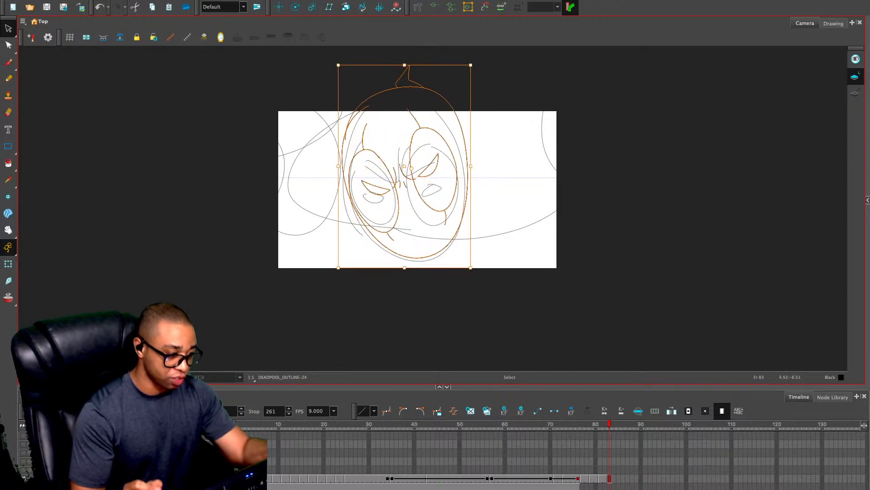
Shift the whole head outline slightly down so its chin lines up with the rough sketch
{"action": "key", "text": "Escape"}
{"action": "key", "text": "alt+slash"}
{"action": "key", "text": "2"}
{"action": "key", "text": "2"}
{"action": "key", "text": "space"}
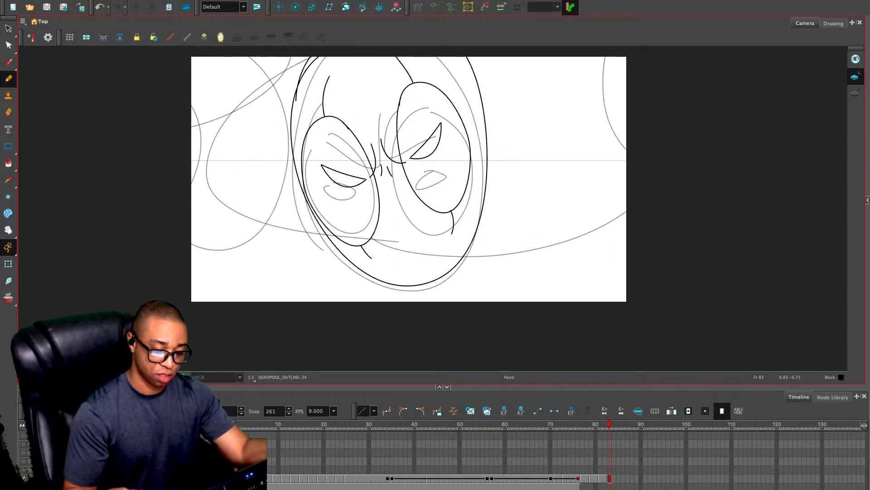
{"action": "left_click_drag", "start_coordinate": [539, 240], "coordinate": [530, 269]}
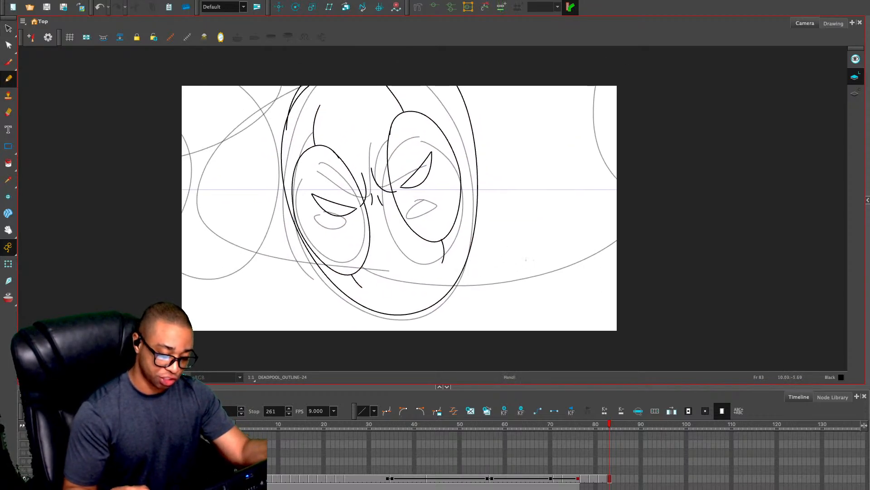
{"action": "key", "text": "ctrl+a"}
{"action": "key", "text": "alt+s"}
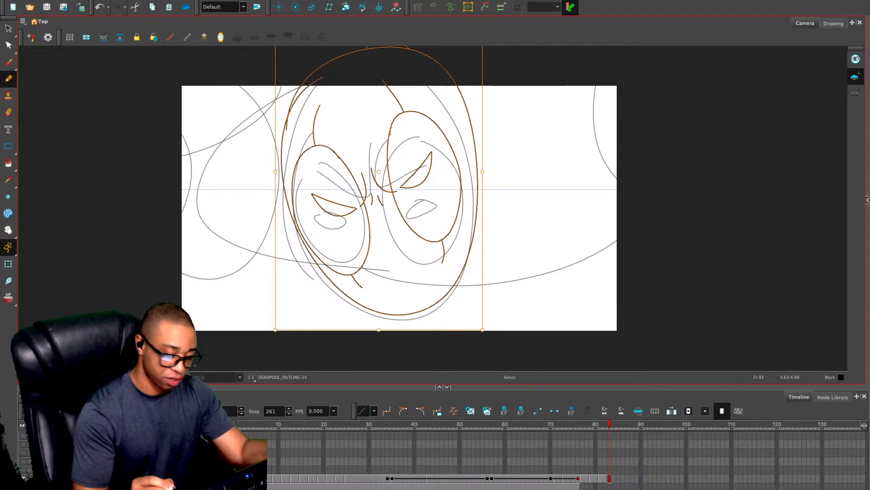
{"action": "left_click_drag", "start_coordinate": [473, 158], "coordinate": [471, 164]}
{"action": "key", "text": "Escape"}
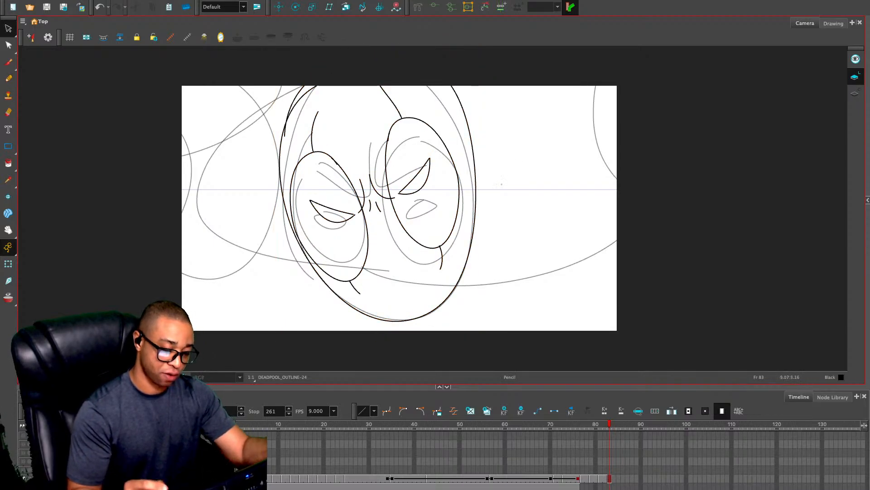
Draw a curved line out from each side of the head and trace the lower torso curve on both sides of the chin
{"action": "key", "text": "alt+p"}
{"action": "left_click_drag", "start_coordinate": [194, 244], "coordinate": [295, 222]}
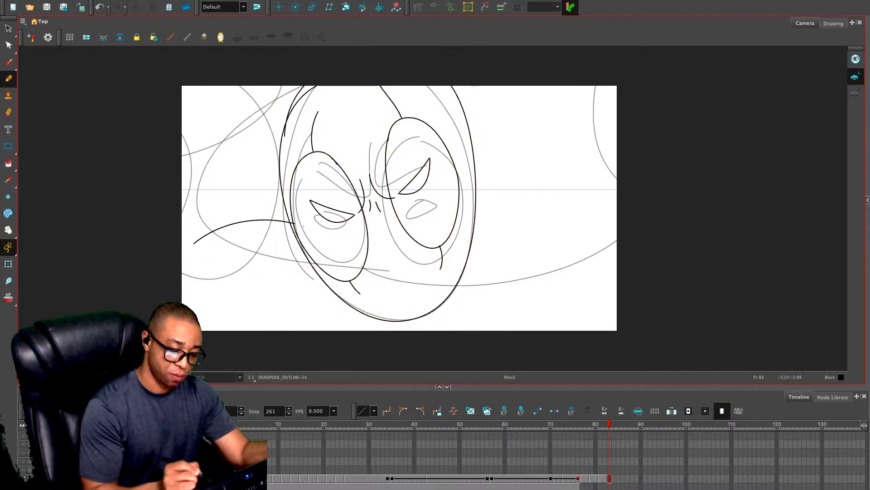
{"action": "mouse_move", "coordinate": [470, 207]}
{"action": "left_mouse_down"}
{"action": "mouse_move", "coordinate": [488, 194]}
{"action": "mouse_move", "coordinate": [610, 167]}
{"action": "left_mouse_up"}
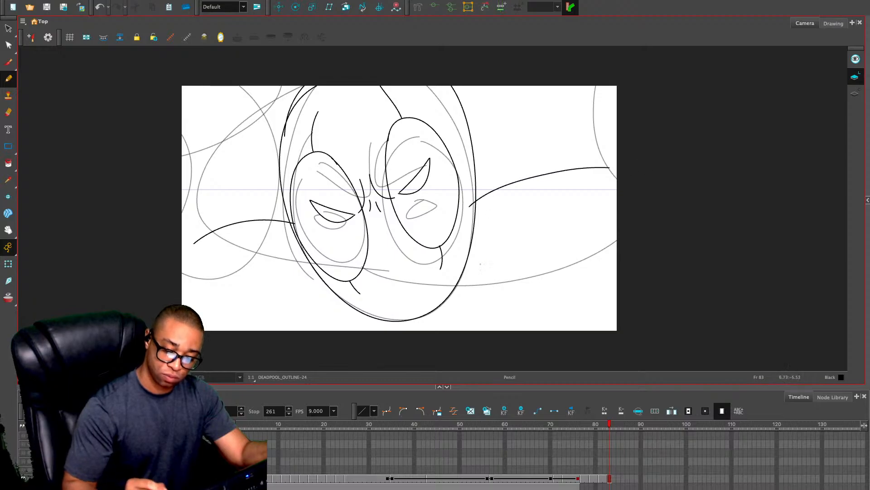
{"action": "mouse_move", "coordinate": [395, 286]}
{"action": "left_mouse_down"}
{"action": "mouse_move", "coordinate": [590, 254]}
{"action": "mouse_move", "coordinate": [617, 242]}
{"action": "left_mouse_up"}
{"action": "mouse_move", "coordinate": [368, 294]}
{"action": "left_mouse_down"}
{"action": "mouse_move", "coordinate": [316, 291]}
{"action": "mouse_move", "coordinate": [213, 254]}
{"action": "left_mouse_up"}
{"action": "key", "text": "ctrl+z"}
{"action": "left_click_drag", "start_coordinate": [356, 293], "coordinate": [182, 282]}
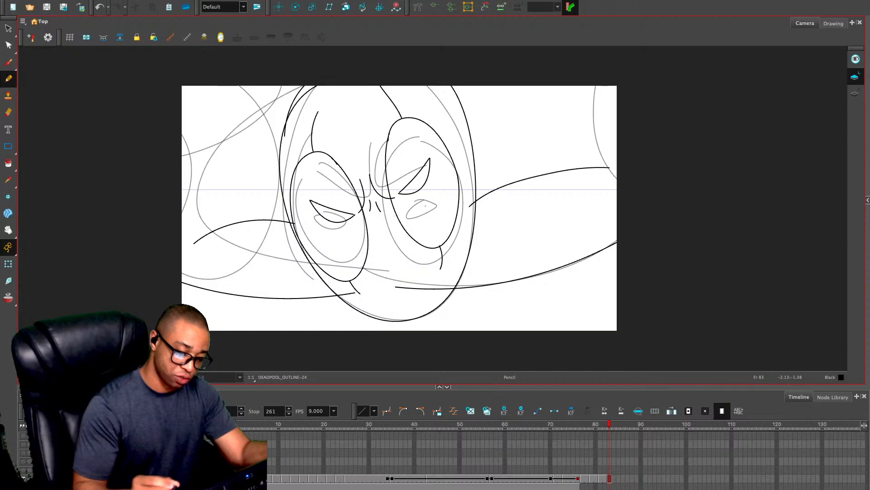
Draw the upper shoulder contours on both sides of the head and short curved lines descending from the lower torso curve
{"action": "mouse_move", "coordinate": [166, 161]}
{"action": "left_mouse_down"}
{"action": "mouse_move", "coordinate": [229, 111]}
{"action": "mouse_move", "coordinate": [275, 95]}
{"action": "left_mouse_up"}
{"action": "left_click_drag", "start_coordinate": [484, 85], "coordinate": [678, 115]}
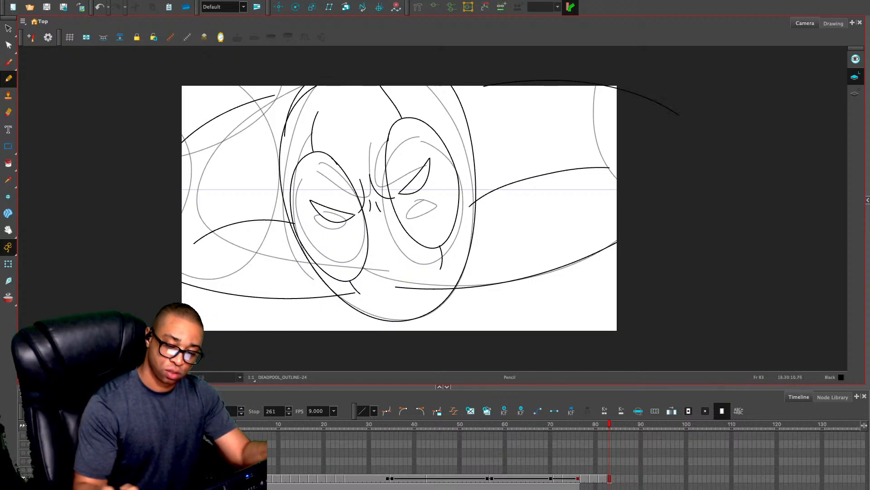
{"action": "left_click_drag", "start_coordinate": [479, 285], "coordinate": [499, 330]}
{"action": "left_click_drag", "start_coordinate": [612, 239], "coordinate": [616, 252]}
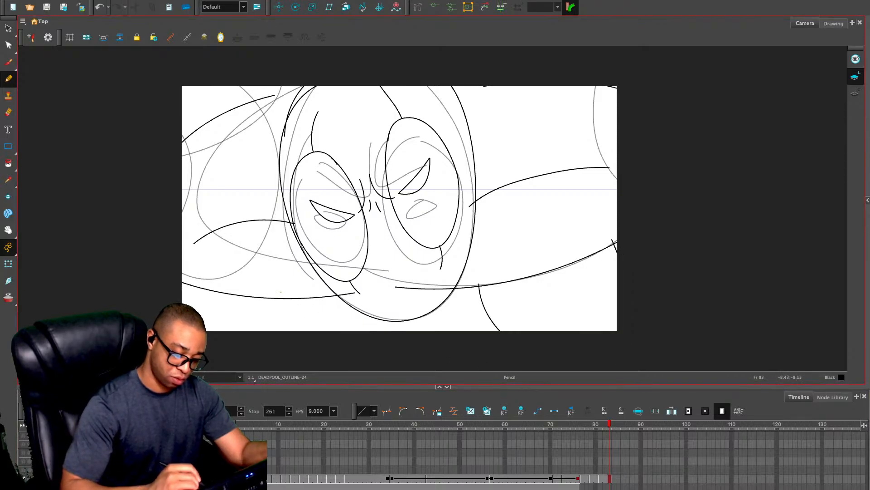
{"action": "left_click_drag", "start_coordinate": [282, 296], "coordinate": [336, 340]}
{"action": "left_click_drag", "start_coordinate": [453, 283], "coordinate": [461, 334]}
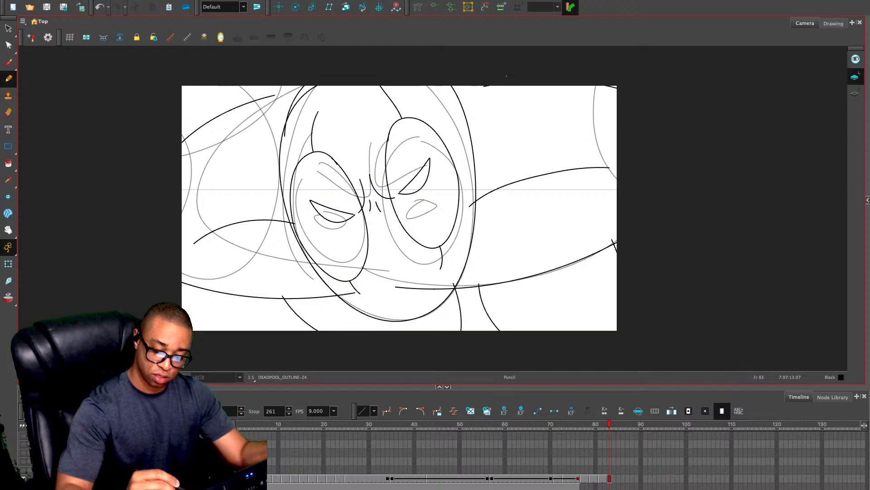
Draw two double-line straps curving down the torso to the right of the head
{"action": "left_click_drag", "start_coordinate": [504, 86], "coordinate": [585, 286]}
{"action": "left_click_drag", "start_coordinate": [588, 74], "coordinate": [621, 252]}
{"action": "left_click_drag", "start_coordinate": [519, 79], "coordinate": [603, 290]}
{"action": "left_click_drag", "start_coordinate": [575, 74], "coordinate": [587, 245]}
{"action": "left_click_drag", "start_coordinate": [558, 127], "coordinate": [616, 272]}
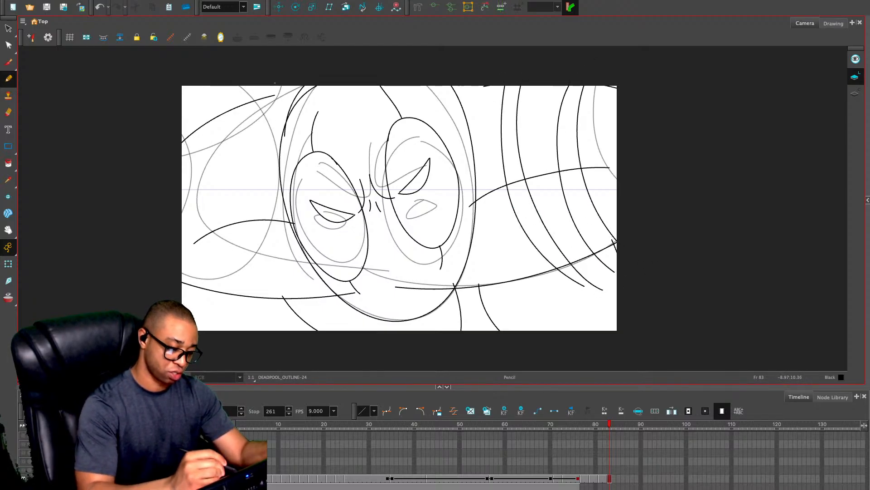
Draw two matching double-line straps curving down the torso to the left of the head
{"action": "mouse_move", "coordinate": [235, 75]}
{"action": "left_mouse_down"}
{"action": "mouse_move", "coordinate": [197, 213]}
{"action": "mouse_move", "coordinate": [249, 330]}
{"action": "left_mouse_up"}
{"action": "left_click_drag", "start_coordinate": [285, 80], "coordinate": [335, 318]}
{"action": "left_click_drag", "start_coordinate": [254, 73], "coordinate": [249, 330]}
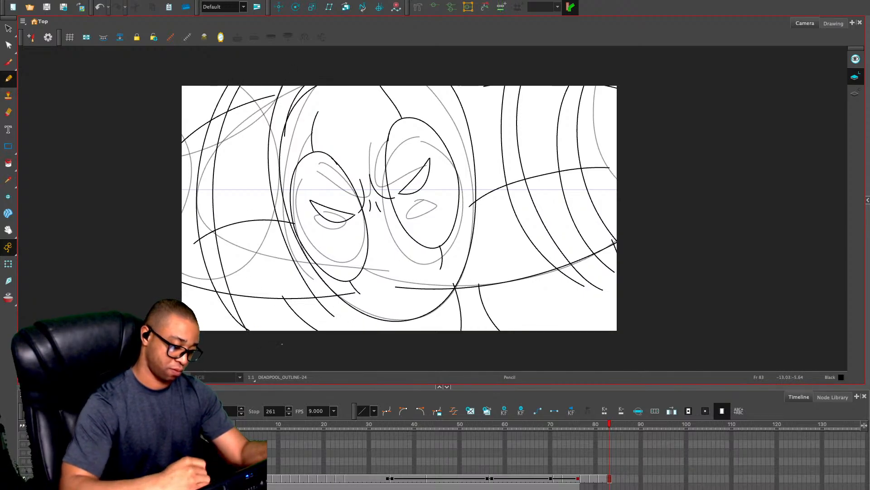
{"action": "key", "text": "ctrl+z"}
{"action": "left_click_drag", "start_coordinate": [244, 73], "coordinate": [272, 330]}
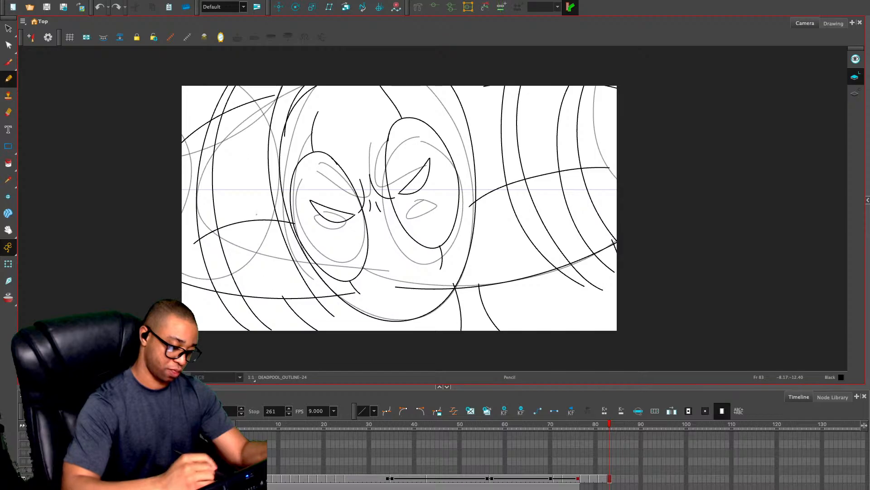
{"action": "mouse_move", "coordinate": [268, 82]}
{"action": "left_mouse_down"}
{"action": "mouse_move", "coordinate": [254, 139]}
{"action": "mouse_move", "coordinate": [329, 322]}
{"action": "left_mouse_up"}
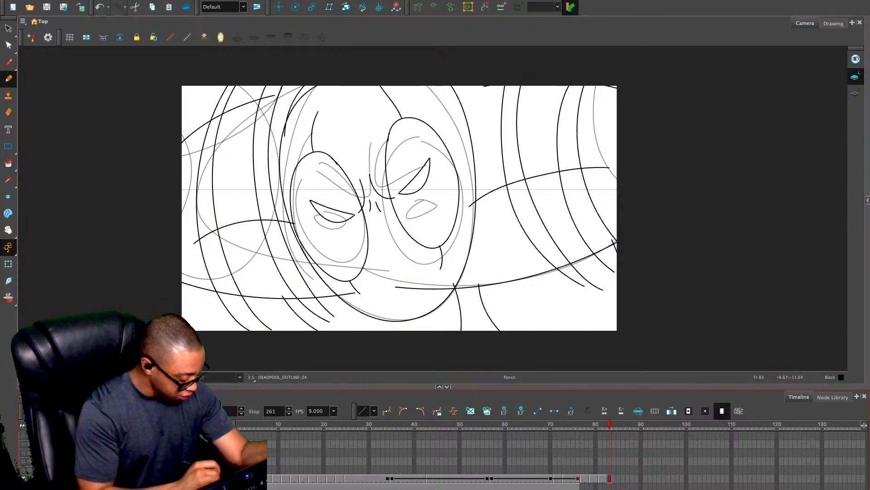
Hide the rough sketch and compare the outlines on frames 82 and 83
{"action": "key", "text": "Delete"}
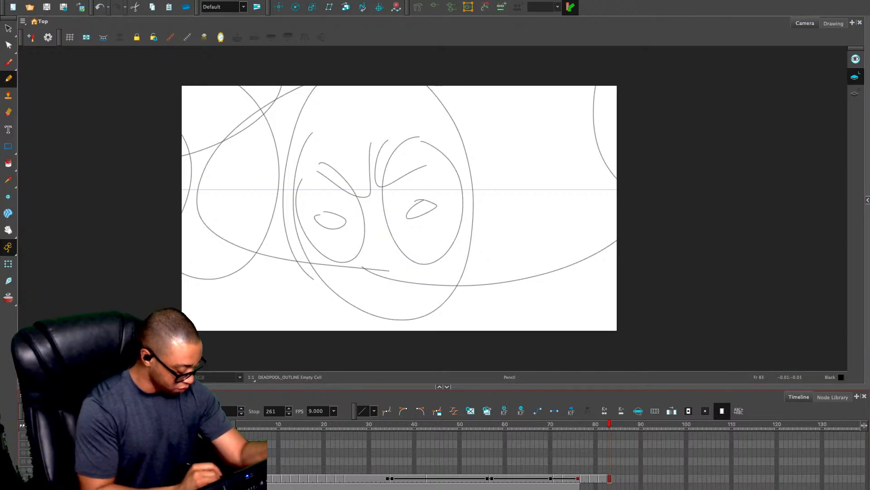
{"action": "key", "text": "ctrl+z"}
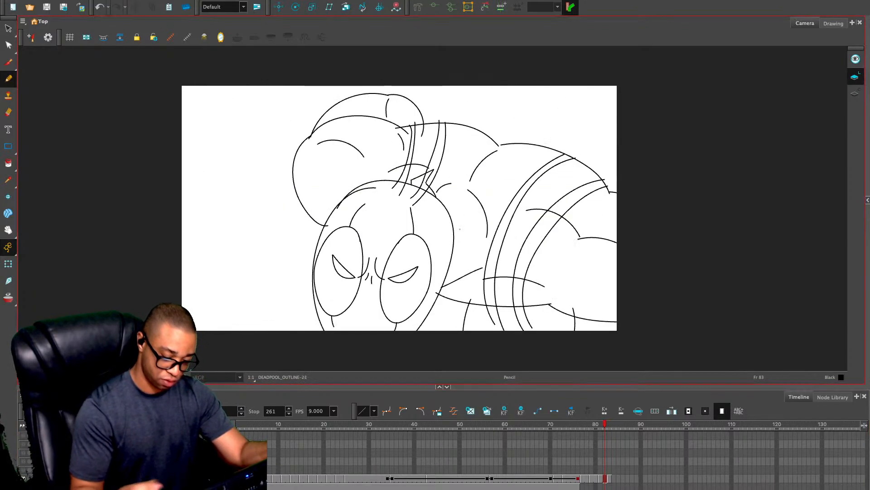
{"action": "key", "text": "period"}
{"action": "key", "text": "comma"}
{"action": "key", "text": "period"}
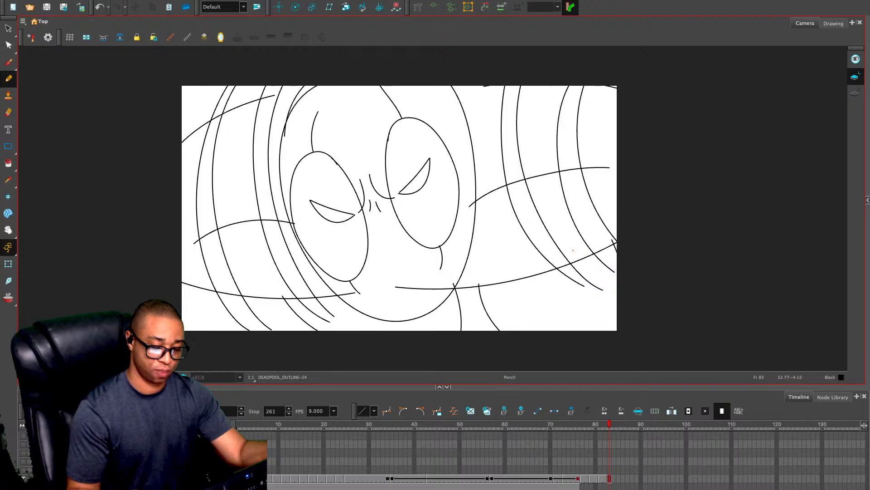
{"action": "key", "text": "period"}
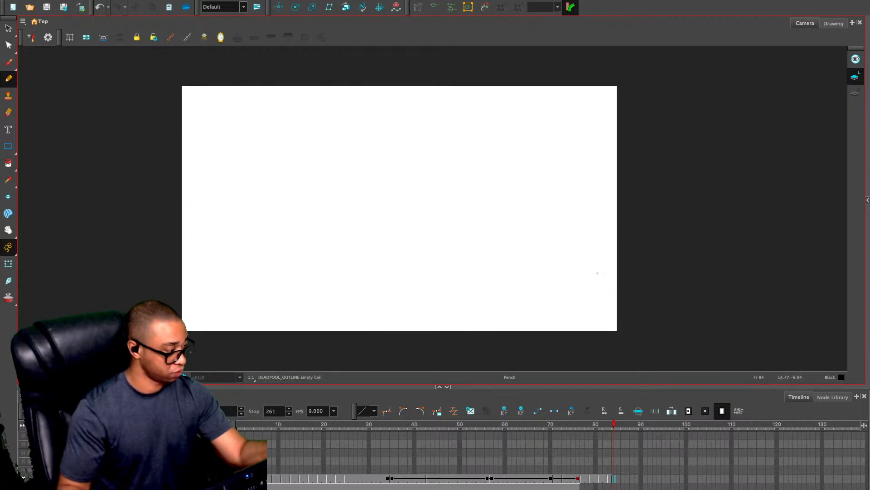
Extend the frame 83 outline through frame 84, then go to frame 85 and show its rough sketch
{"action": "key", "text": "comma"}
{"action": "key", "text": "Delete"}
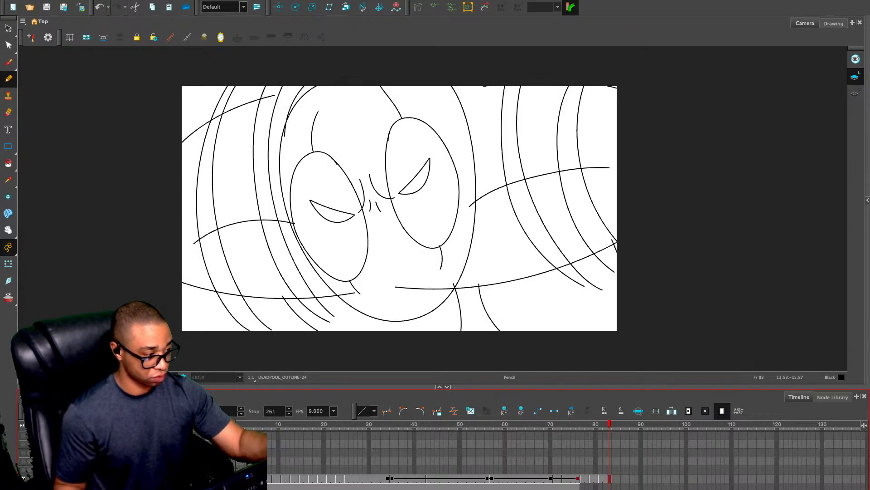
{"action": "key", "text": "ctrl+z"}
{"action": "key", "text": "period"}
{"action": "key", "text": "period"}
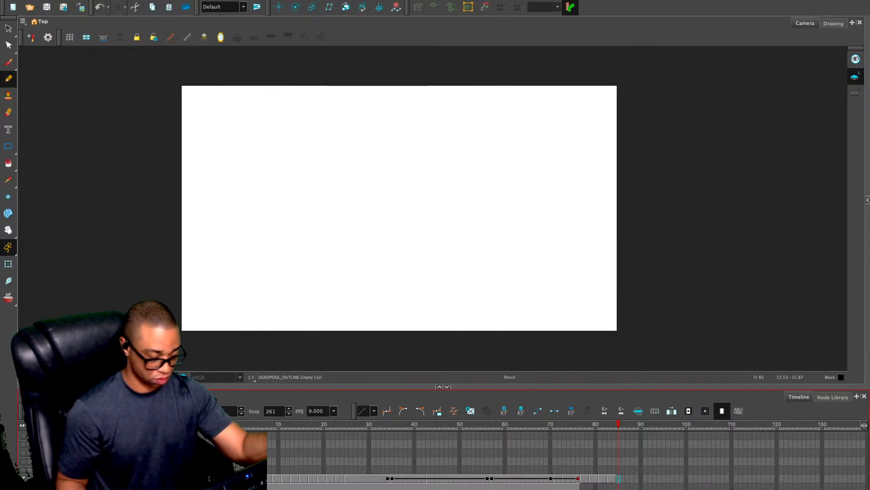
{"action": "left_click", "coordinate": [296, 268]}
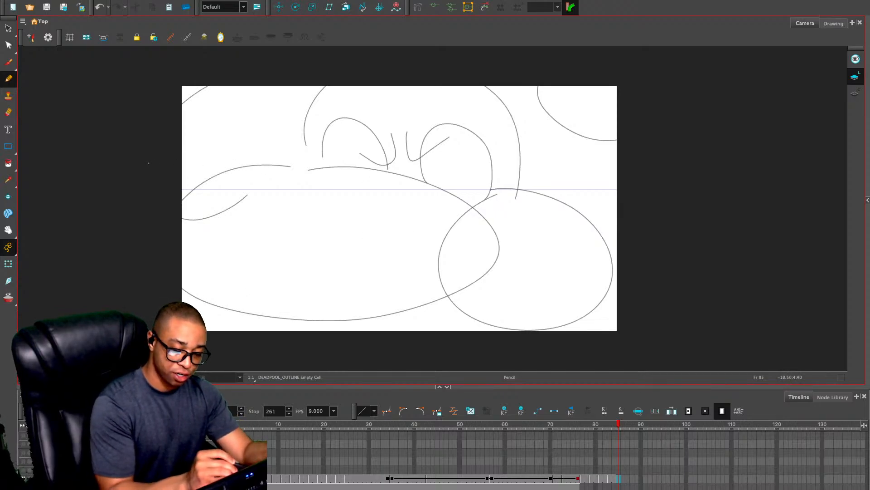
{"action": "mouse_move", "coordinate": [148, 163]}
{"action": "left_mouse_down"}
{"action": "mouse_move", "coordinate": [331, 158]}
{"action": "mouse_move", "coordinate": [493, 184]}
{"action": "left_mouse_up"}
{"action": "mouse_move", "coordinate": [444, 259]}
{"action": "left_mouse_down"}
{"action": "mouse_move", "coordinate": [486, 250]}
{"action": "mouse_move", "coordinate": [185, 273]}
{"action": "left_mouse_up"}
{"action": "key", "text": "ctrl+z"}
{"action": "key", "text": "ctrl+z"}
{"action": "mouse_move", "coordinate": [123, 285]}
{"action": "left_mouse_down"}
{"action": "mouse_move", "coordinate": [338, 256]}
{"action": "mouse_move", "coordinate": [504, 269]}
{"action": "left_mouse_up"}
{"action": "left_click_drag", "start_coordinate": [282, 213], "coordinate": [454, 218]}
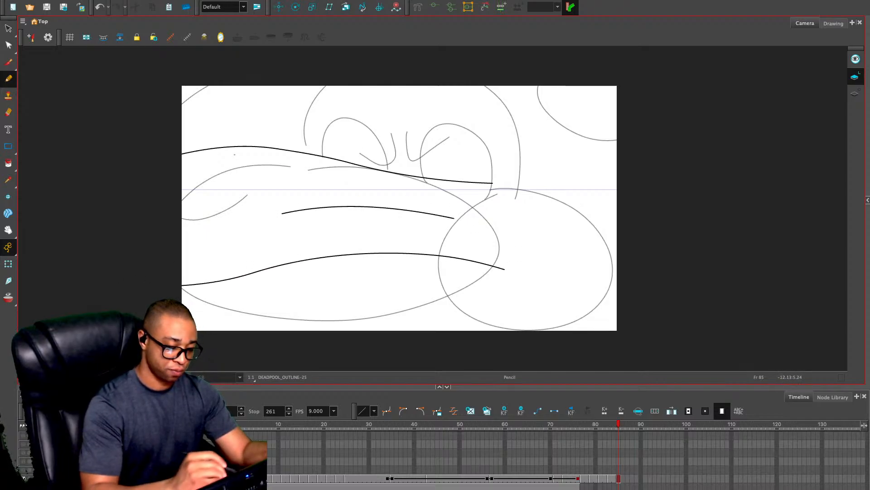
{"action": "key", "text": "ctrl+z"}
{"action": "key", "text": "ctrl+z"}
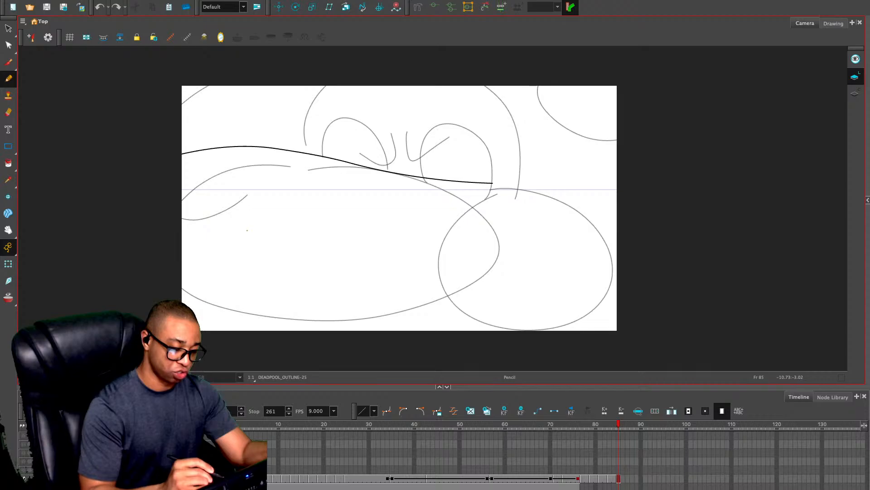
{"action": "left_click_drag", "start_coordinate": [237, 285], "coordinate": [503, 256]}
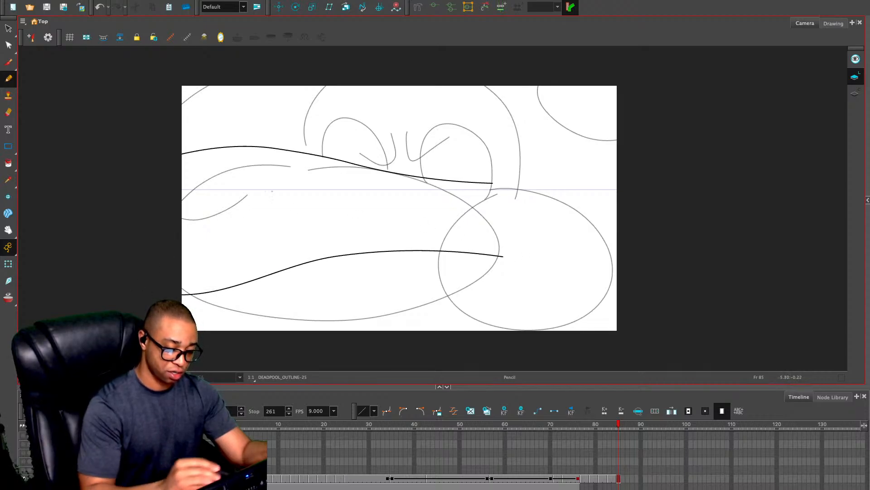
{"action": "key", "text": "ctrl+z"}
{"action": "key", "text": "ctrl+z"}
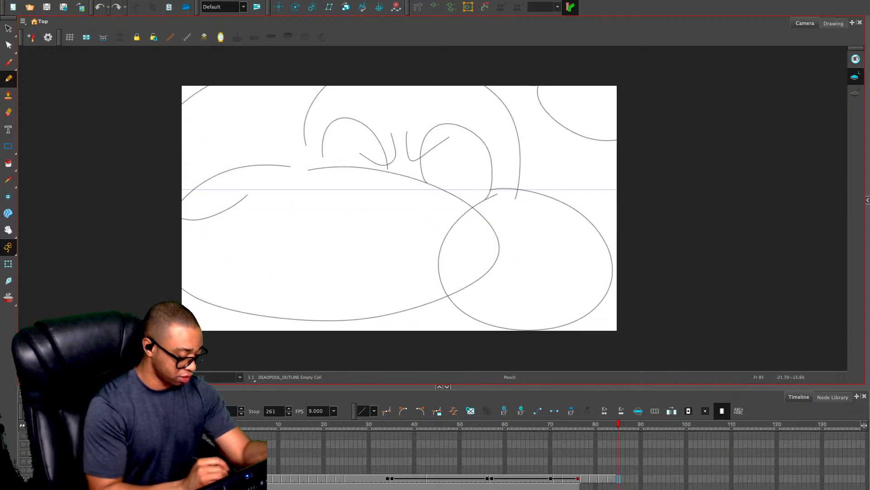
Show the artwork beyond the camera frame and draw the far-left arc and long upper and lower contours around the large foreground oval
{"action": "left_click", "coordinate": [98, 376]}
{"action": "left_click_drag", "start_coordinate": [132, 209], "coordinate": [120, 278]}
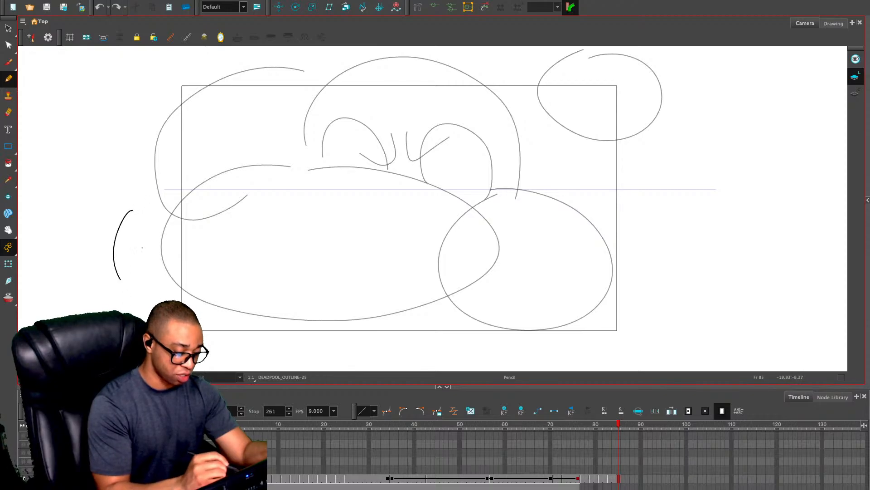
{"action": "mouse_move", "coordinate": [131, 210]}
{"action": "left_mouse_down"}
{"action": "mouse_move", "coordinate": [174, 194]}
{"action": "mouse_move", "coordinate": [336, 167]}
{"action": "mouse_move", "coordinate": [428, 190]}
{"action": "left_mouse_up"}
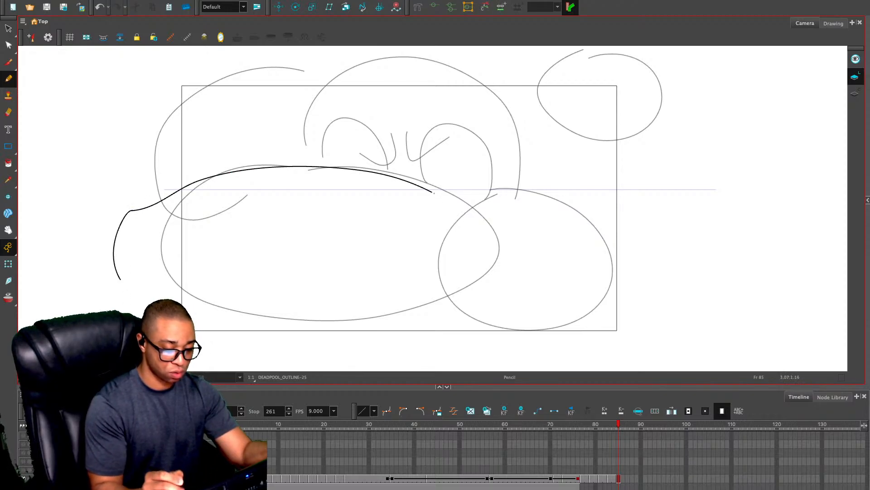
{"action": "key", "text": "ctrl+z"}
{"action": "mouse_move", "coordinate": [502, 209]}
{"action": "left_mouse_down"}
{"action": "mouse_move", "coordinate": [331, 166]}
{"action": "mouse_move", "coordinate": [112, 219]}
{"action": "left_mouse_up"}
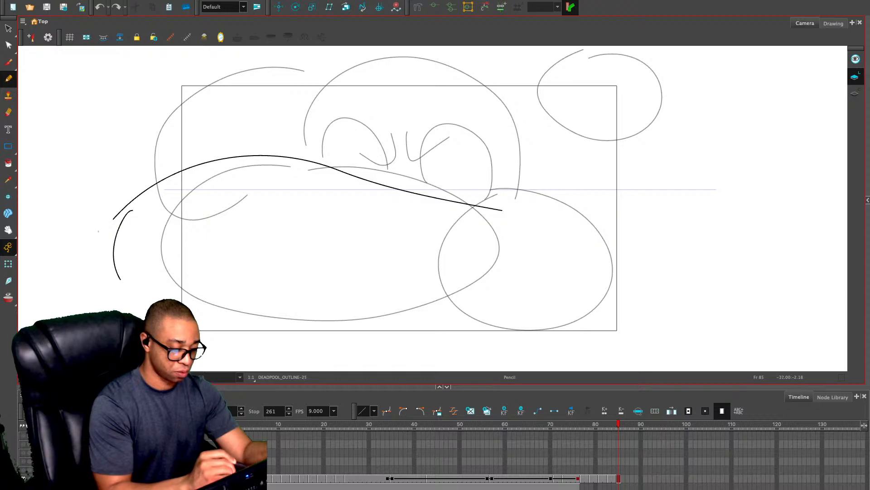
{"action": "mouse_move", "coordinate": [504, 282]}
{"action": "left_mouse_down"}
{"action": "mouse_move", "coordinate": [278, 312]}
{"action": "mouse_move", "coordinate": [92, 293]}
{"action": "left_mouse_up"}
Draw paired curved bands across the left and right ends of the foreground arm on frame 85
{"action": "left_click_drag", "start_coordinate": [197, 157], "coordinate": [171, 300]}
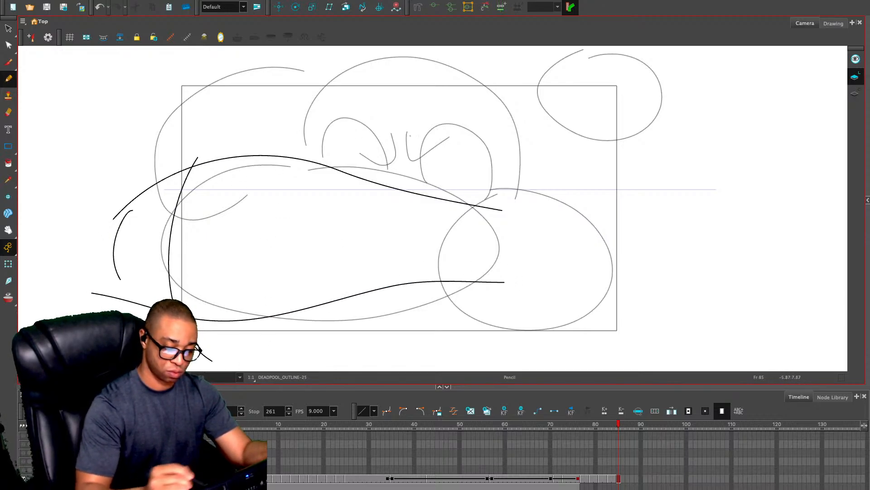
{"action": "left_click_drag", "start_coordinate": [467, 191], "coordinate": [471, 308]}
{"action": "left_click_drag", "start_coordinate": [444, 205], "coordinate": [452, 305]}
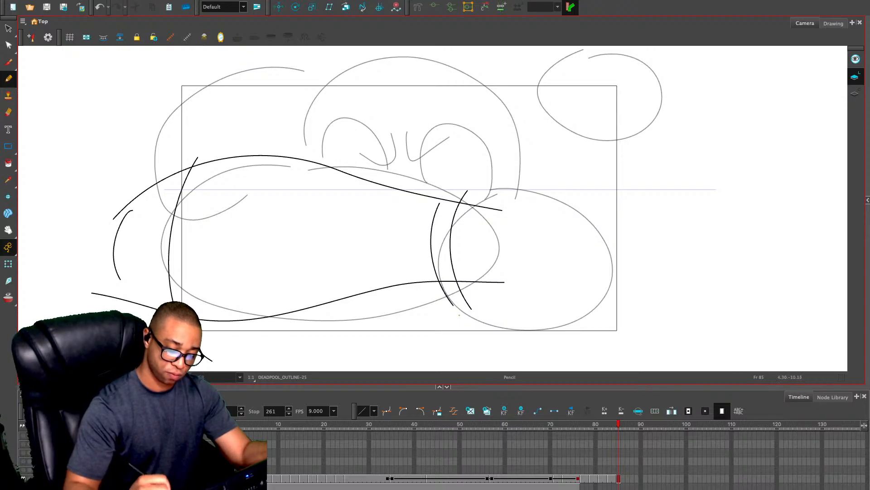
{"action": "key", "text": "ctrl+z"}
{"action": "left_click_drag", "start_coordinate": [444, 193], "coordinate": [452, 302]}
{"action": "left_click_drag", "start_coordinate": [218, 145], "coordinate": [218, 358]}
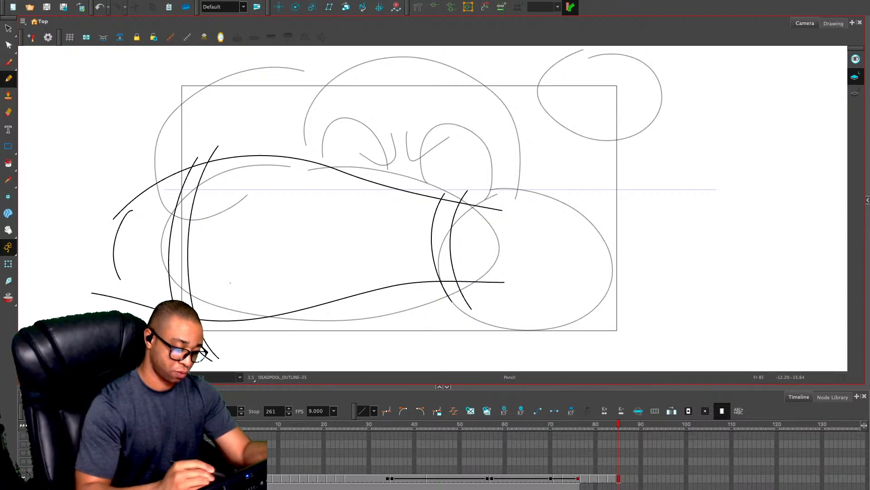
Draw four curved contour lines across the arm between the two double bands
{"action": "left_click_drag", "start_coordinate": [236, 172], "coordinate": [235, 311]}
{"action": "left_click_drag", "start_coordinate": [304, 173], "coordinate": [299, 290]}
{"action": "left_click_drag", "start_coordinate": [341, 197], "coordinate": [351, 292]}
{"action": "left_click_drag", "start_coordinate": [392, 207], "coordinate": [397, 272]}
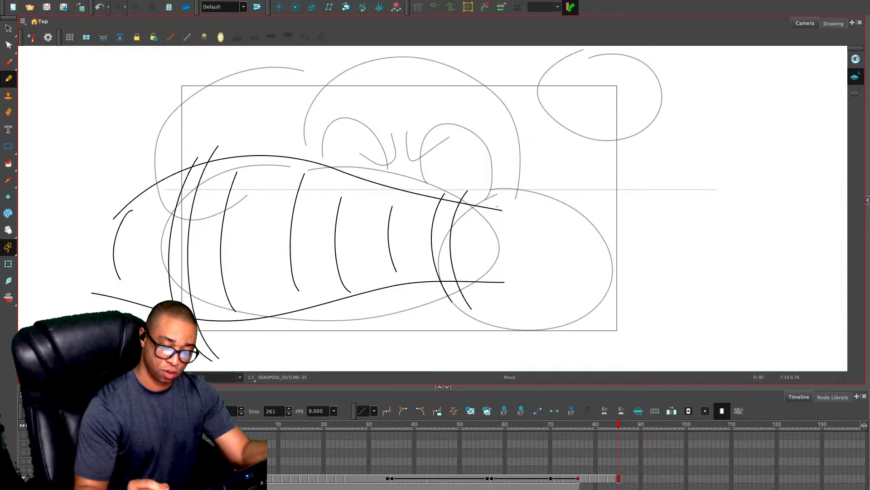
Extend the arm's upper and lower contours into the hand and draw the lower finger with its oval tip
{"action": "mouse_move", "coordinate": [502, 209]}
{"action": "left_mouse_down"}
{"action": "mouse_move", "coordinate": [564, 206]}
{"action": "mouse_move", "coordinate": [710, 262]}
{"action": "left_mouse_up"}
{"action": "key", "text": "ctrl+z"}
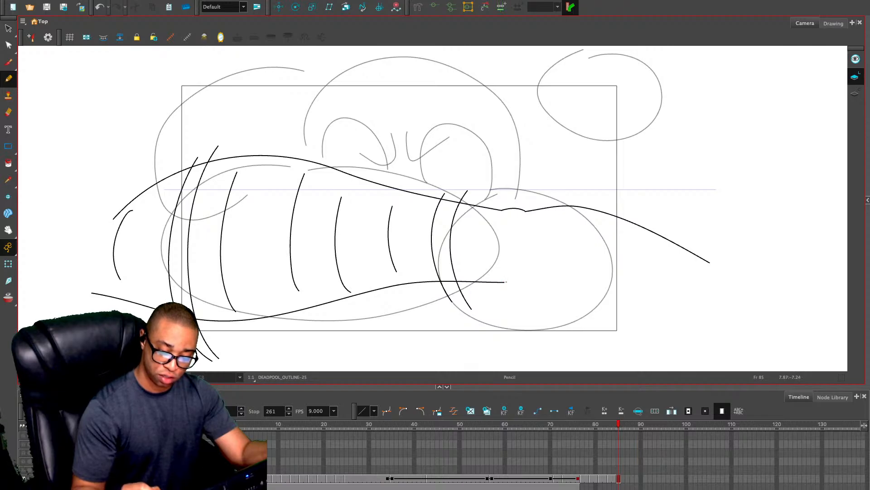
{"action": "mouse_move", "coordinate": [504, 282]}
{"action": "left_mouse_down"}
{"action": "mouse_move", "coordinate": [558, 282]}
{"action": "mouse_move", "coordinate": [564, 300]}
{"action": "mouse_move", "coordinate": [605, 309]}
{"action": "mouse_move", "coordinate": [629, 285]}
{"action": "mouse_move", "coordinate": [613, 296]}
{"action": "mouse_move", "coordinate": [657, 307]}
{"action": "mouse_move", "coordinate": [631, 287]}
{"action": "mouse_move", "coordinate": [628, 320]}
{"action": "mouse_move", "coordinate": [563, 297]}
{"action": "mouse_move", "coordinate": [615, 277]}
{"action": "left_mouse_up"}
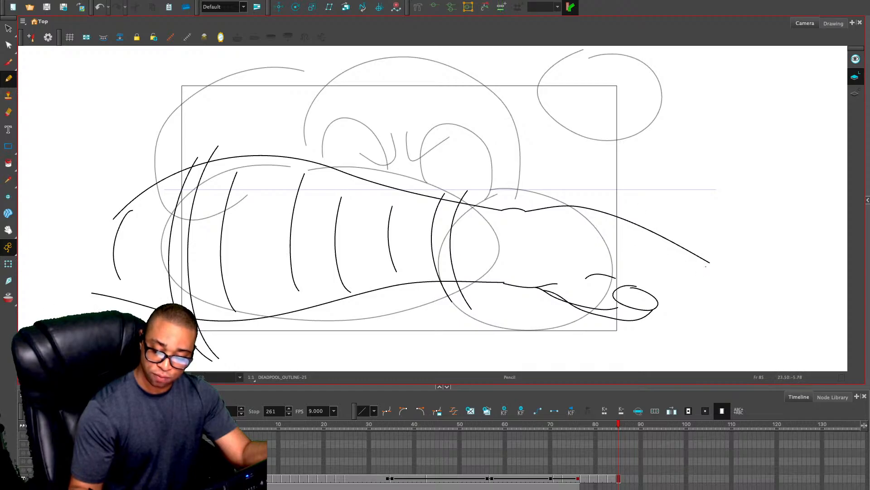
{"action": "mouse_move", "coordinate": [706, 266]}
{"action": "left_mouse_down"}
{"action": "mouse_move", "coordinate": [702, 292]}
{"action": "mouse_move", "coordinate": [678, 319]}
{"action": "mouse_move", "coordinate": [648, 319]}
{"action": "left_mouse_up"}
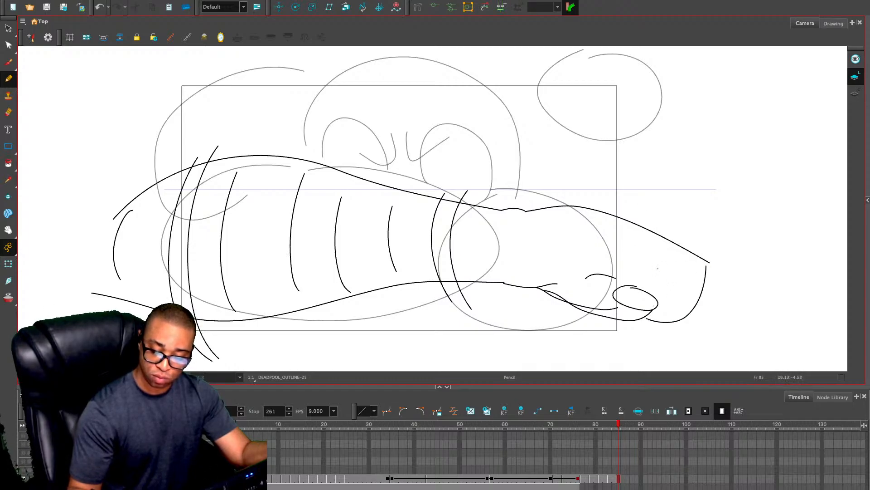
{"action": "key", "text": "ctrl+z"}
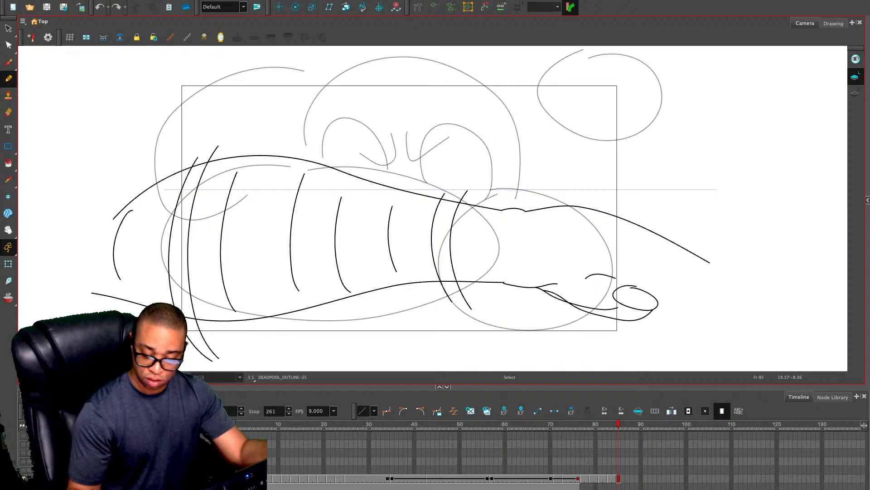
Draw the rounded front of the fist, its finger lines and the raised knuckle contour above
{"action": "mouse_move", "coordinate": [657, 299]}
{"action": "left_mouse_down"}
{"action": "mouse_move", "coordinate": [679, 274]}
{"action": "mouse_move", "coordinate": [674, 222]}
{"action": "left_mouse_up"}
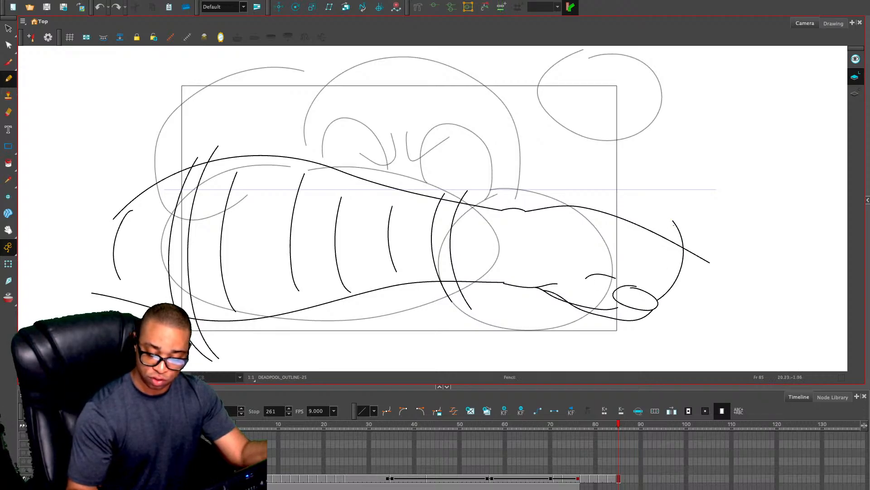
{"action": "mouse_move", "coordinate": [599, 233]}
{"action": "left_mouse_down"}
{"action": "mouse_move", "coordinate": [610, 282]}
{"action": "mouse_move", "coordinate": [623, 249]}
{"action": "mouse_move", "coordinate": [628, 285]}
{"action": "left_mouse_up"}
{"action": "left_click_drag", "start_coordinate": [644, 239], "coordinate": [647, 286]}
{"action": "left_click_drag", "start_coordinate": [670, 245], "coordinate": [658, 287]}
{"action": "mouse_move", "coordinate": [672, 221]}
{"action": "left_mouse_down"}
{"action": "mouse_move", "coordinate": [641, 198]}
{"action": "mouse_move", "coordinate": [567, 212]}
{"action": "mouse_move", "coordinate": [608, 194]}
{"action": "mouse_move", "coordinate": [658, 208]}
{"action": "mouse_move", "coordinate": [681, 229]}
{"action": "left_mouse_up"}
{"action": "key", "text": "ctrl+z"}
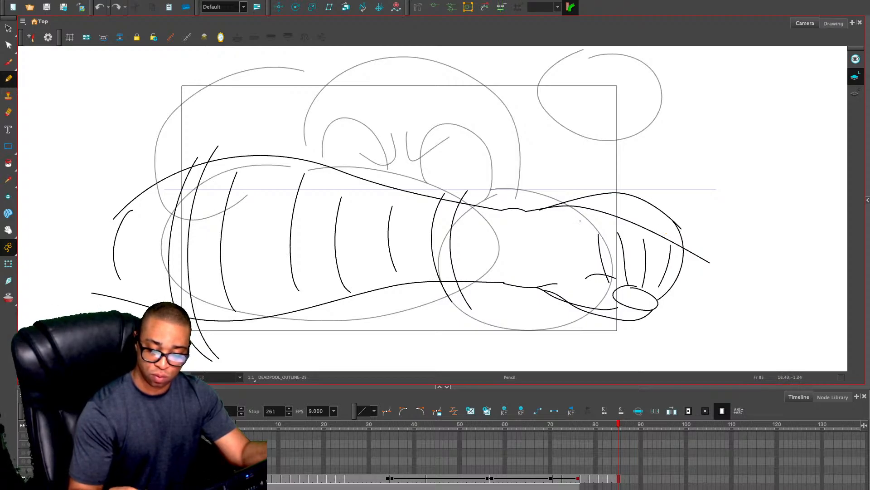
Draw the rectangular patch on the back of the hand and the small curve beside the fingers
{"action": "mouse_move", "coordinate": [589, 259]}
{"action": "left_mouse_down"}
{"action": "mouse_move", "coordinate": [590, 282]}
{"action": "mouse_move", "coordinate": [608, 283]}
{"action": "left_mouse_up"}
{"action": "mouse_move", "coordinate": [575, 230]}
{"action": "left_mouse_down"}
{"action": "mouse_move", "coordinate": [541, 247]}
{"action": "mouse_move", "coordinate": [588, 284]}
{"action": "mouse_move", "coordinate": [606, 286]}
{"action": "mouse_move", "coordinate": [545, 265]}
{"action": "mouse_move", "coordinate": [561, 226]}
{"action": "mouse_move", "coordinate": [594, 226]}
{"action": "left_mouse_up"}
{"action": "key", "text": "ctrl+z"}
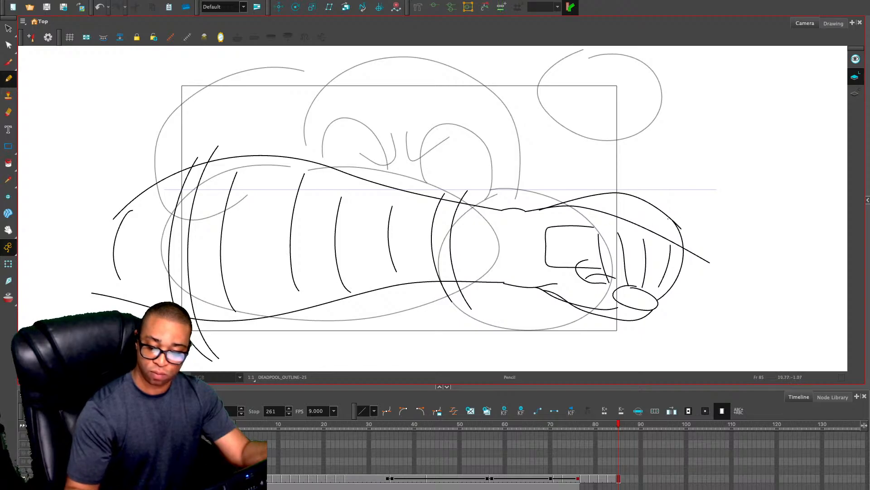
Draw the gun barrel extending from the fist, with a squared muzzle block, double lower edge and oval bore
{"action": "left_click_drag", "start_coordinate": [669, 220], "coordinate": [742, 205]}
{"action": "key", "text": "ctrl+z"}
{"action": "mouse_move", "coordinate": [666, 215]}
{"action": "left_mouse_down"}
{"action": "mouse_move", "coordinate": [747, 215]}
{"action": "mouse_move", "coordinate": [738, 293]}
{"action": "mouse_move", "coordinate": [796, 303]}
{"action": "mouse_move", "coordinate": [824, 282]}
{"action": "mouse_move", "coordinate": [760, 218]}
{"action": "left_mouse_up"}
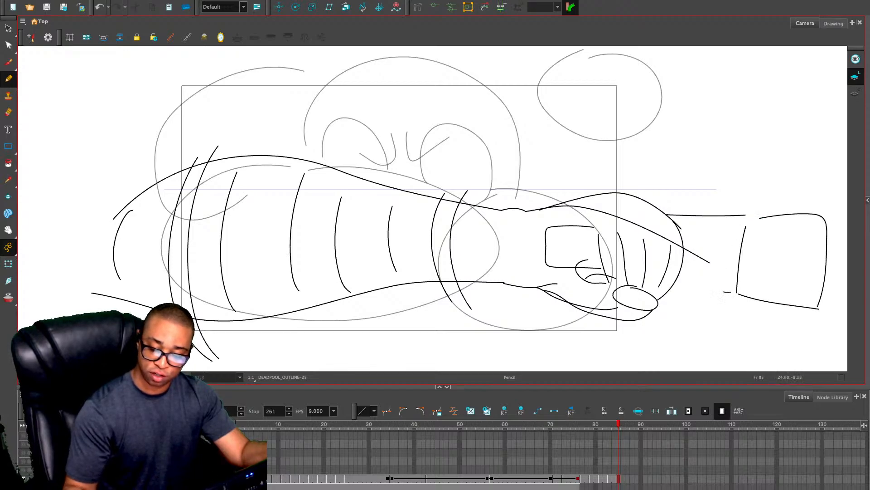
{"action": "left_click_drag", "start_coordinate": [671, 287], "coordinate": [729, 292]}
{"action": "mouse_move", "coordinate": [815, 308]}
{"action": "left_mouse_down"}
{"action": "mouse_move", "coordinate": [682, 301]}
{"action": "mouse_move", "coordinate": [660, 289]}
{"action": "left_mouse_up"}
{"action": "mouse_move", "coordinate": [814, 250]}
{"action": "left_mouse_down"}
{"action": "mouse_move", "coordinate": [802, 252]}
{"action": "mouse_move", "coordinate": [813, 247]}
{"action": "left_mouse_up"}
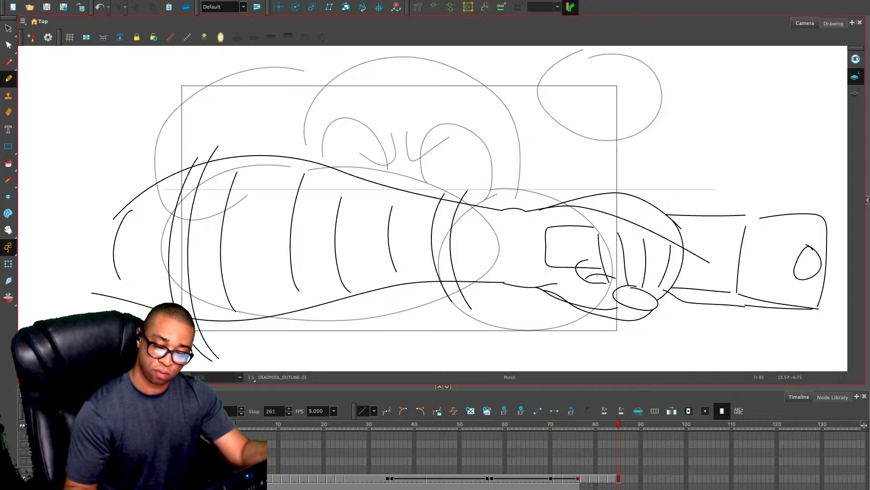
Draw the domed head outline over the rough head circle, ending it at the arm
{"action": "mouse_move", "coordinate": [313, 171]}
{"action": "left_mouse_down"}
{"action": "mouse_move", "coordinate": [360, 53]}
{"action": "mouse_move", "coordinate": [469, 76]}
{"action": "mouse_move", "coordinate": [503, 193]}
{"action": "left_mouse_up"}
{"action": "key", "text": "ctrl+z"}
{"action": "mouse_move", "coordinate": [310, 166]}
{"action": "left_mouse_down"}
{"action": "mouse_move", "coordinate": [303, 129]}
{"action": "mouse_move", "coordinate": [394, 52]}
{"action": "mouse_move", "coordinate": [501, 111]}
{"action": "left_mouse_up"}
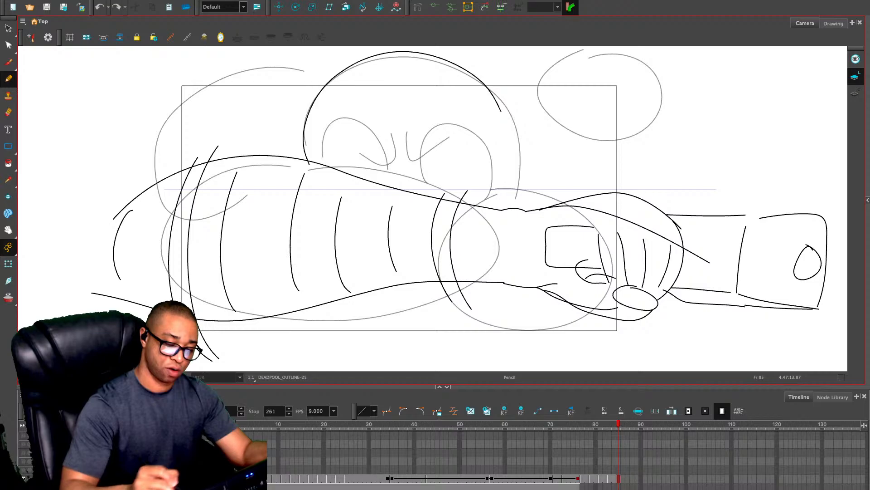
{"action": "key", "text": "ctrl+z"}
{"action": "mouse_move", "coordinate": [507, 209]}
{"action": "left_mouse_down"}
{"action": "mouse_move", "coordinate": [411, 57]}
{"action": "mouse_move", "coordinate": [325, 213]}
{"action": "left_mouse_up"}
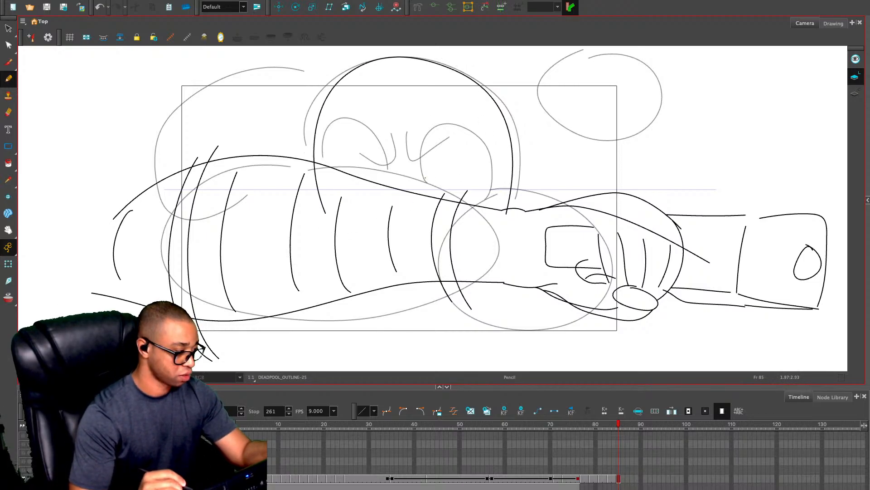
Copy the right eye patch and eye from the previous frame, paste them into frame 85 and adjust them to fit the head
{"action": "key", "text": "ctrl+v"}
{"action": "key", "text": "ctrl+z"}
{"action": "key", "text": "1"}
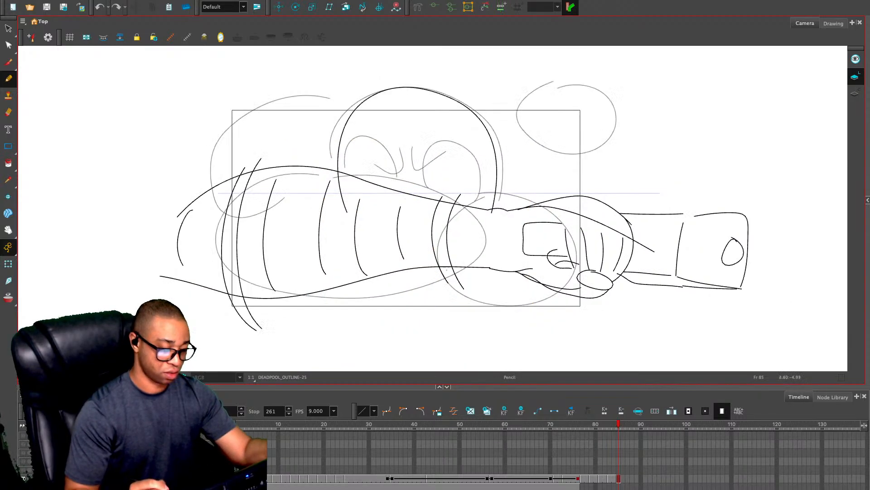
{"action": "key", "text": "comma"}
{"action": "key", "text": "alt+s"}
{"action": "mouse_move", "coordinate": [434, 139]}
{"action": "left_mouse_down"}
{"action": "mouse_move", "coordinate": [410, 243]}
{"action": "mouse_move", "coordinate": [435, 160]}
{"action": "mouse_move", "coordinate": [482, 173]}
{"action": "left_mouse_up"}
{"action": "key", "text": "ctrl+c"}
{"action": "key", "text": "period"}
{"action": "key", "text": "ctrl+v"}
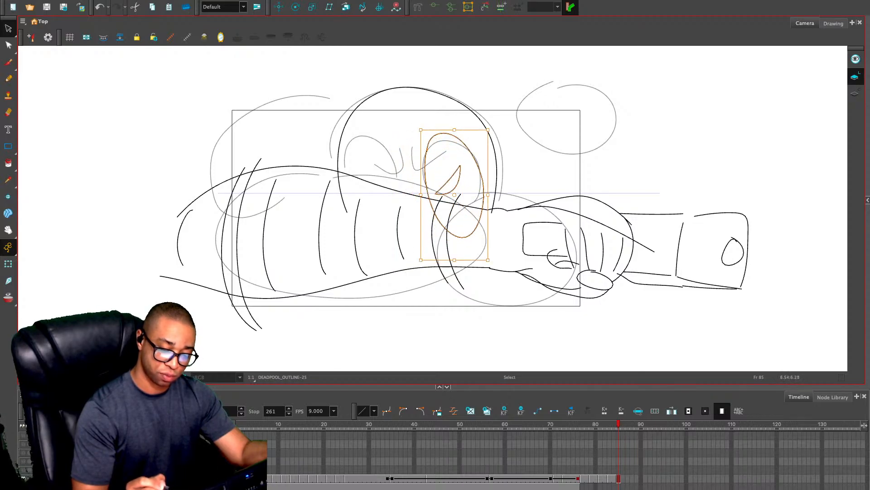
{"action": "left_click_drag", "start_coordinate": [492, 125], "coordinate": [497, 127]}
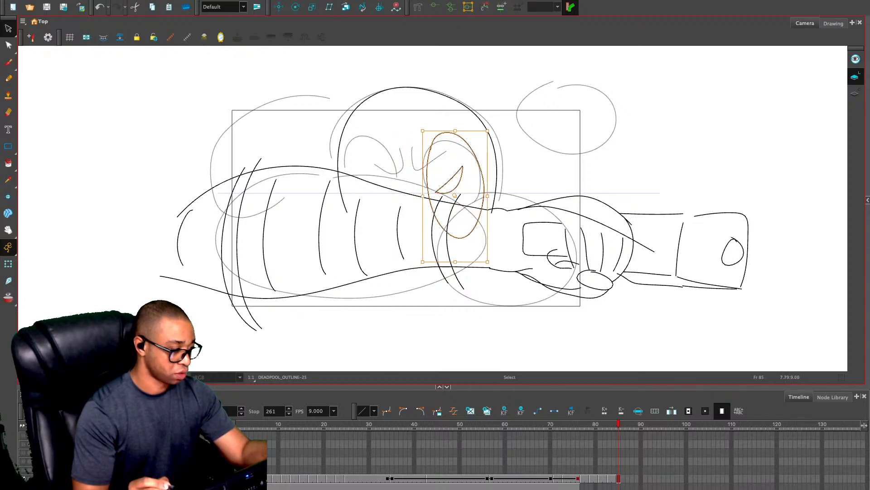
Paste a second eye, flip it horizontally, move it to the left side of the face and tilt it
{"action": "key", "text": "ctrl+v"}
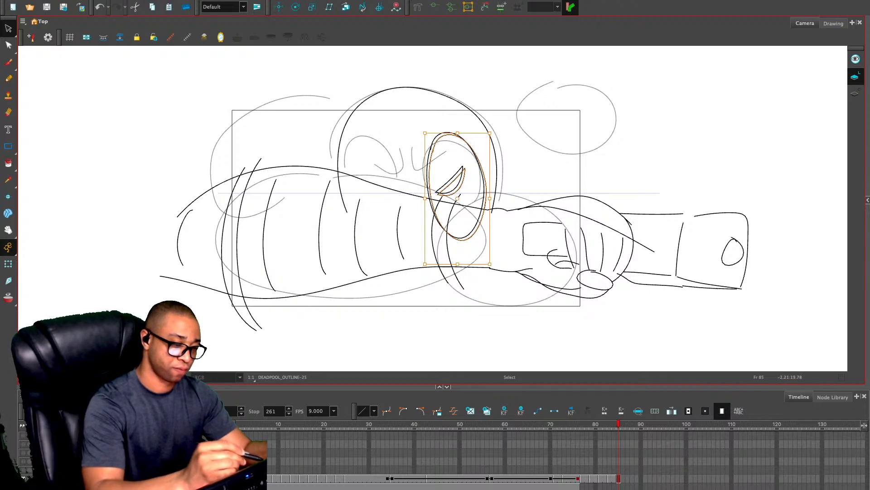
{"action": "key", "text": "4"}
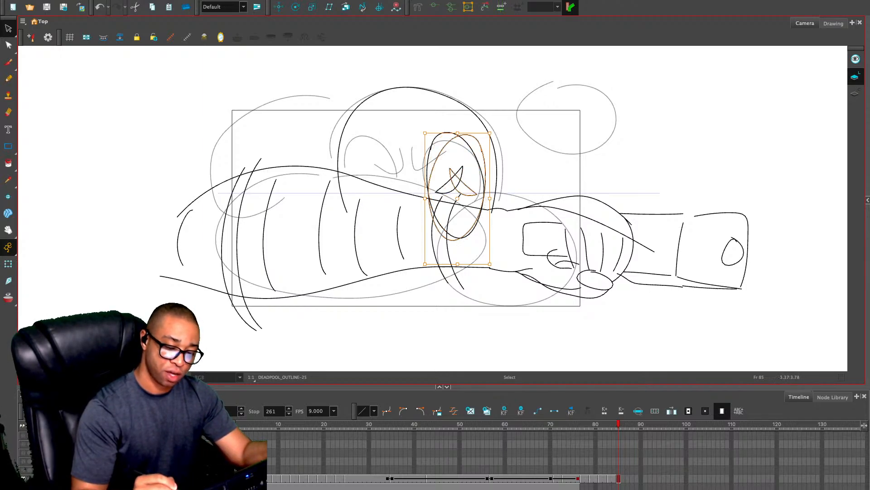
{"action": "left_click_drag", "start_coordinate": [457, 183], "coordinate": [381, 173]}
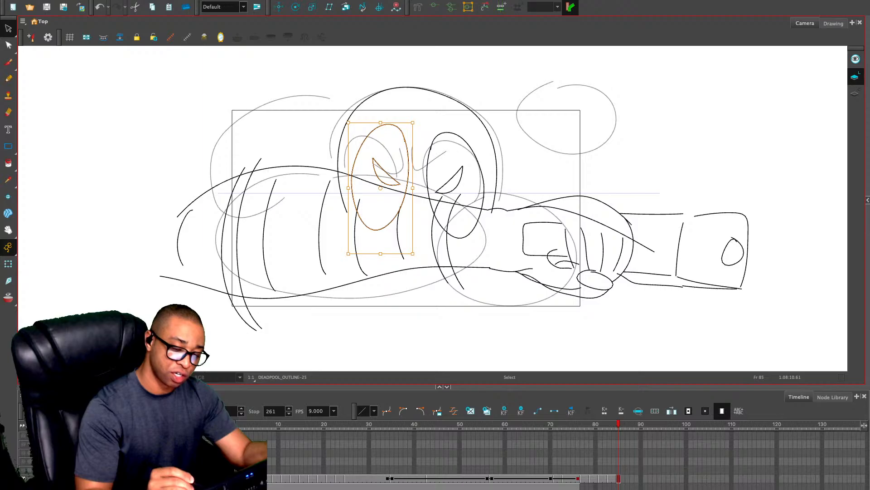
{"action": "left_click_drag", "start_coordinate": [418, 118], "coordinate": [392, 110]}
{"action": "key", "text": "Escape"}
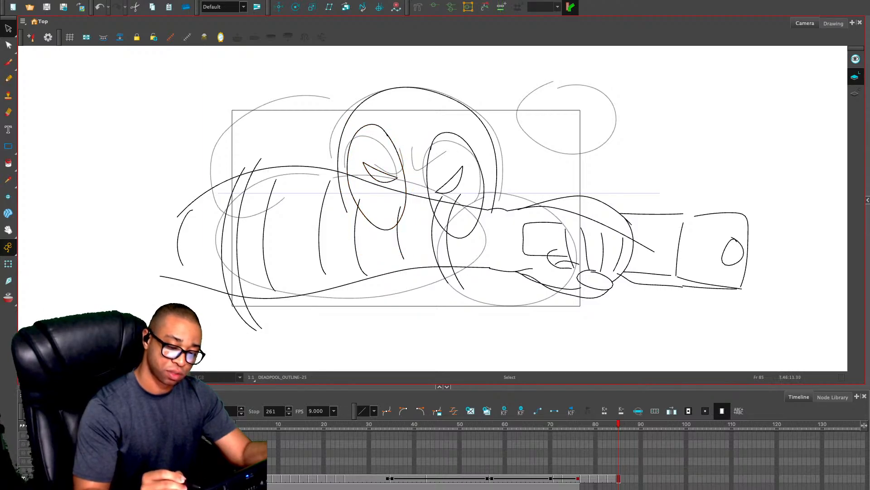
Rework the left eye's placement, lowering and tilting it to line up with the right eye
{"action": "key", "text": "ctrl+z"}
{"action": "key", "text": "ctrl+z"}
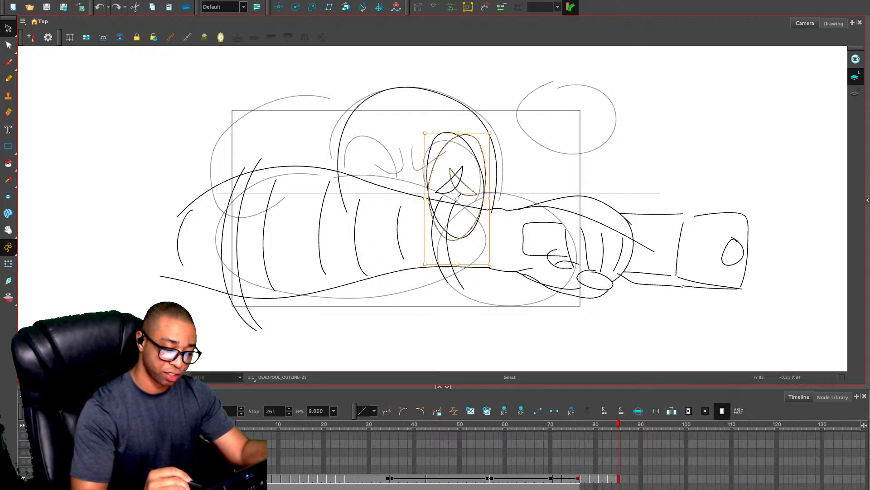
{"action": "key", "text": "ctrl+shift+z"}
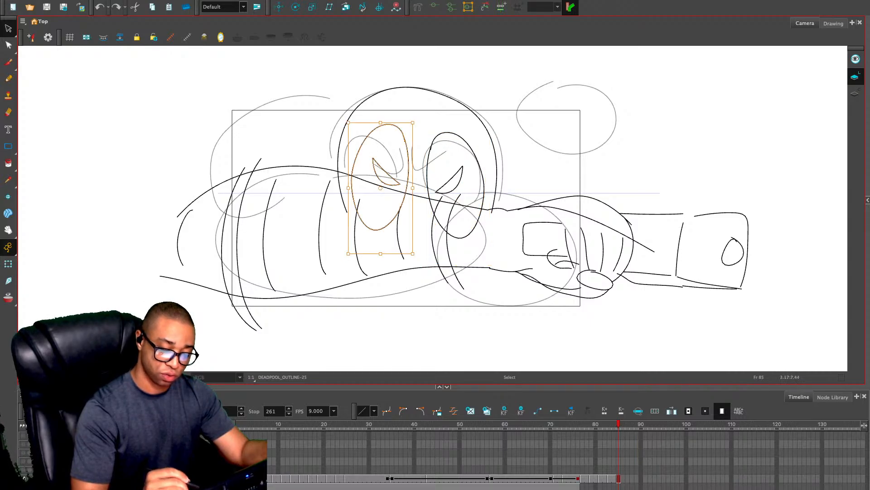
{"action": "key", "text": "ctrl+shift+z"}
{"action": "left_click_drag", "start_coordinate": [401, 147], "coordinate": [404, 160]}
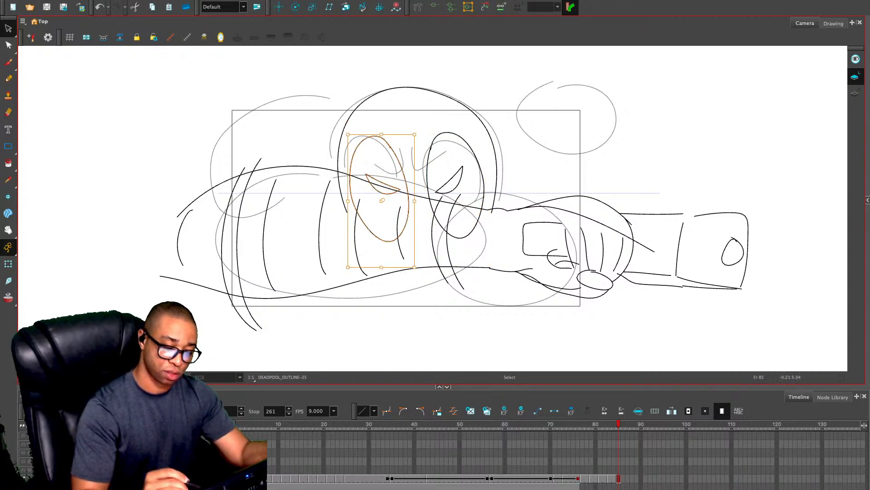
{"action": "left_click", "coordinate": [550, 235]}
{"action": "key", "text": "2"}
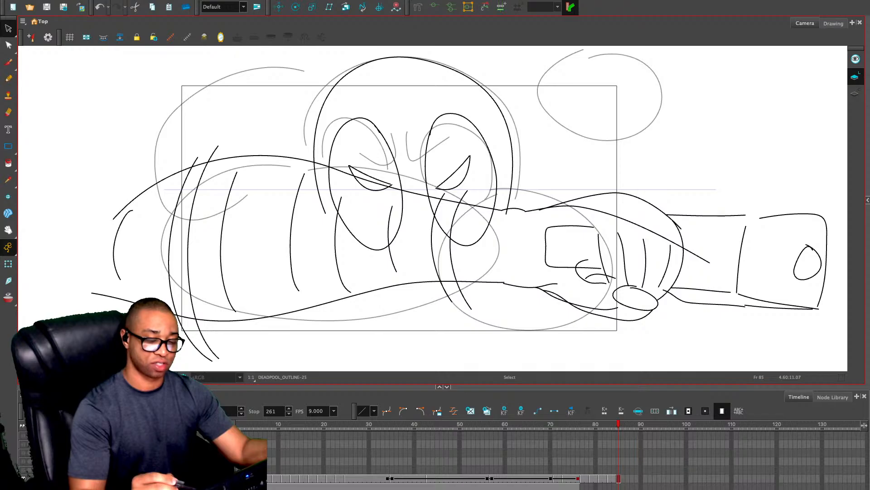
Try a short arc and a large outer arc for the shoulder behind the head, and delete the short arc
{"action": "key", "text": "alt+slash"}
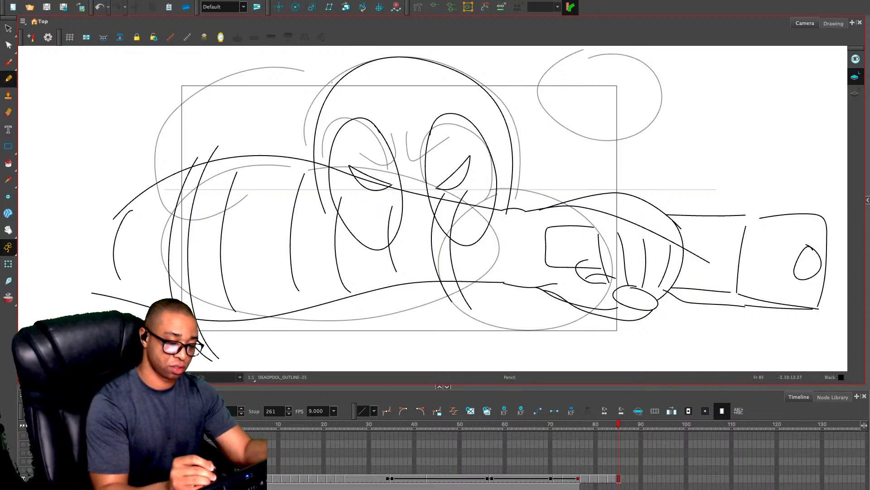
{"action": "mouse_move", "coordinate": [343, 77]}
{"action": "left_mouse_down"}
{"action": "mouse_move", "coordinate": [247, 117]}
{"action": "mouse_move", "coordinate": [140, 229]}
{"action": "left_mouse_up"}
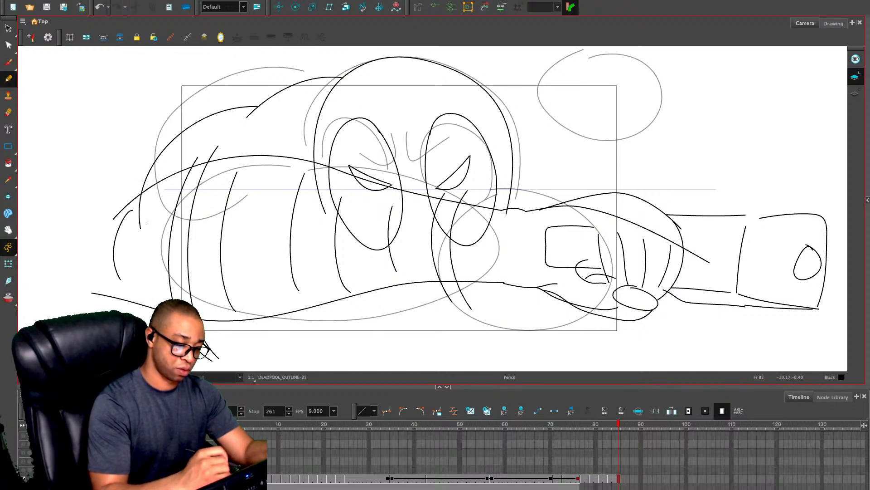
{"action": "key", "text": "ctrl+z"}
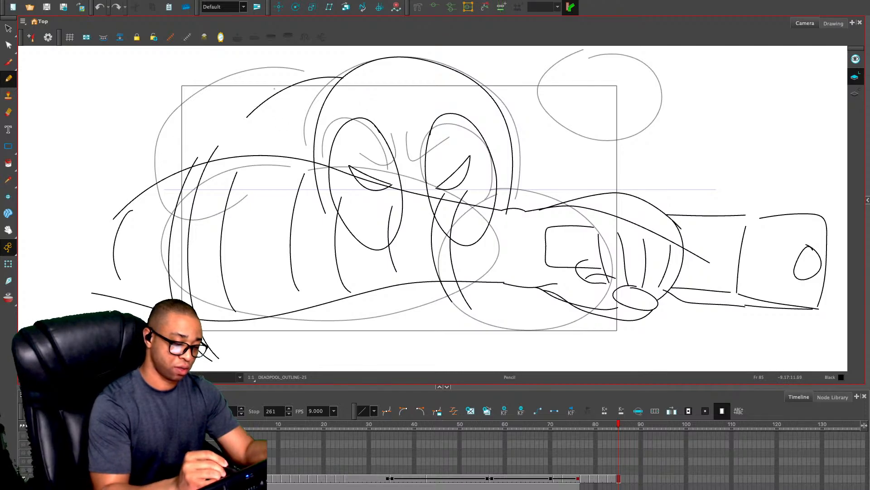
{"action": "left_click_drag", "start_coordinate": [300, 82], "coordinate": [128, 228]}
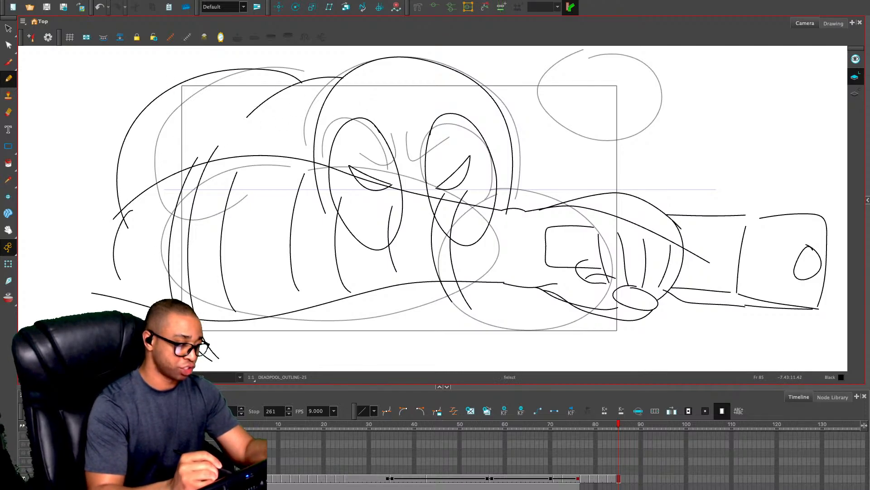
{"action": "key", "text": "alt+s"}
{"action": "left_click", "coordinate": [275, 94]}
{"action": "key", "text": "Delete"}
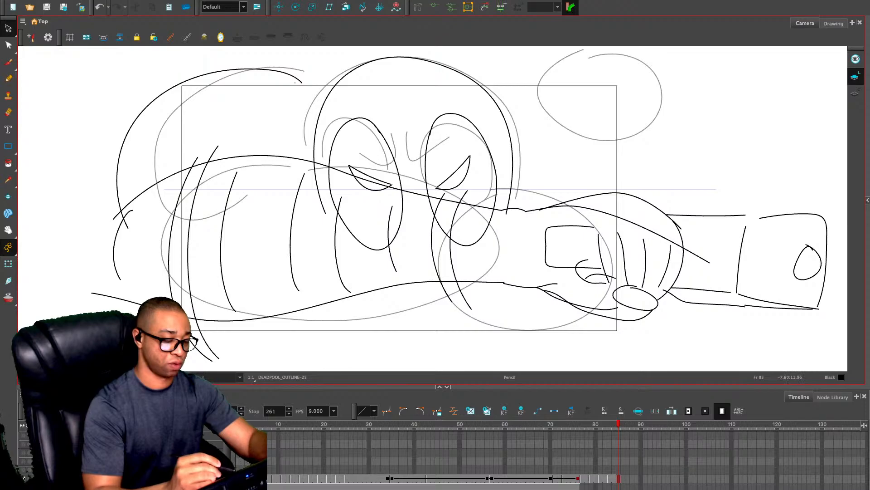
Draw a short inner curve and a long curve running down behind the head for the shoulder, and delete the large outer arc
{"action": "key", "text": "alt+/"}
{"action": "left_click_drag", "start_coordinate": [257, 112], "coordinate": [320, 199]}
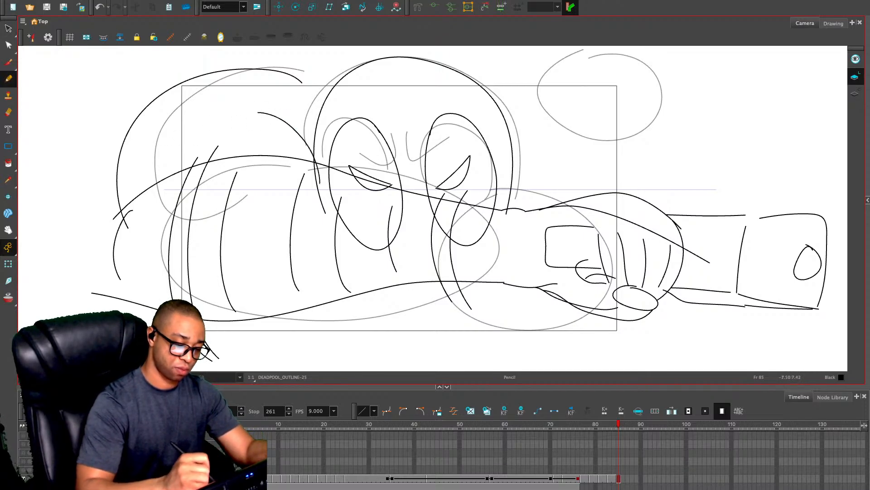
{"action": "key", "text": "ctrl+z"}
{"action": "left_click_drag", "start_coordinate": [213, 119], "coordinate": [213, 198]}
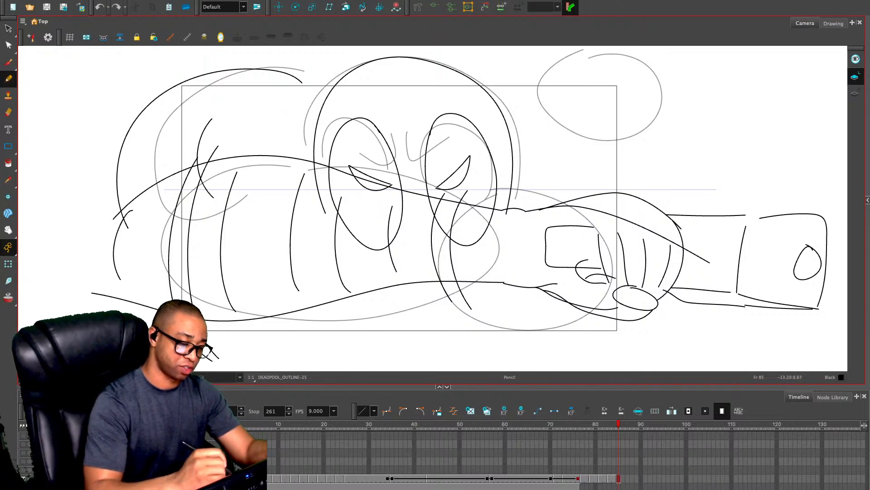
{"action": "mouse_move", "coordinate": [261, 107]}
{"action": "left_mouse_down"}
{"action": "mouse_move", "coordinate": [297, 124]}
{"action": "mouse_move", "coordinate": [334, 217]}
{"action": "left_mouse_up"}
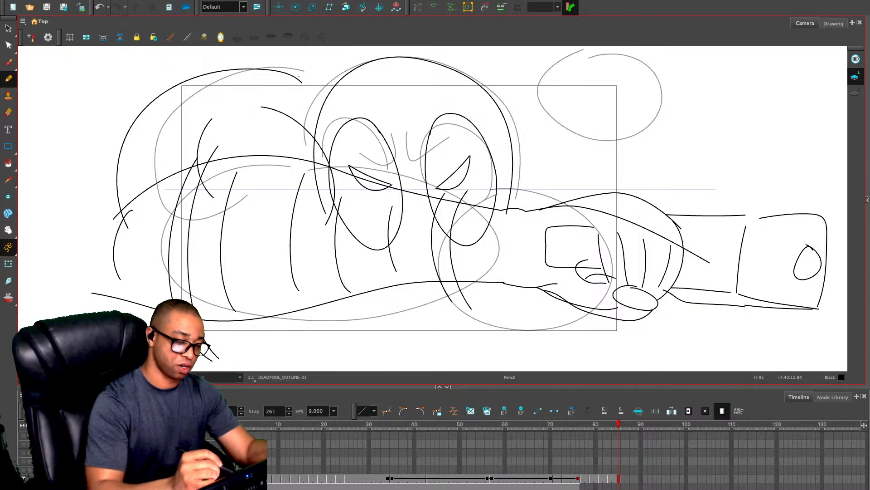
{"action": "key", "text": "alt+s"}
{"action": "left_click", "coordinate": [301, 80]}
{"action": "key", "text": "Delete"}
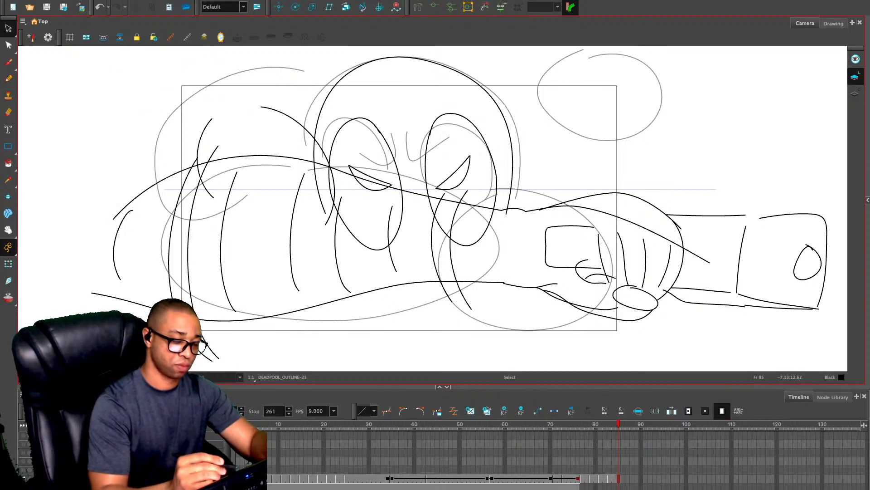
{"action": "key", "text": "alt+slash"}
{"action": "mouse_move", "coordinate": [313, 132]}
{"action": "left_mouse_down"}
{"action": "mouse_move", "coordinate": [314, 111]}
{"action": "mouse_move", "coordinate": [284, 63]}
{"action": "mouse_move", "coordinate": [206, 91]}
{"action": "left_mouse_up"}
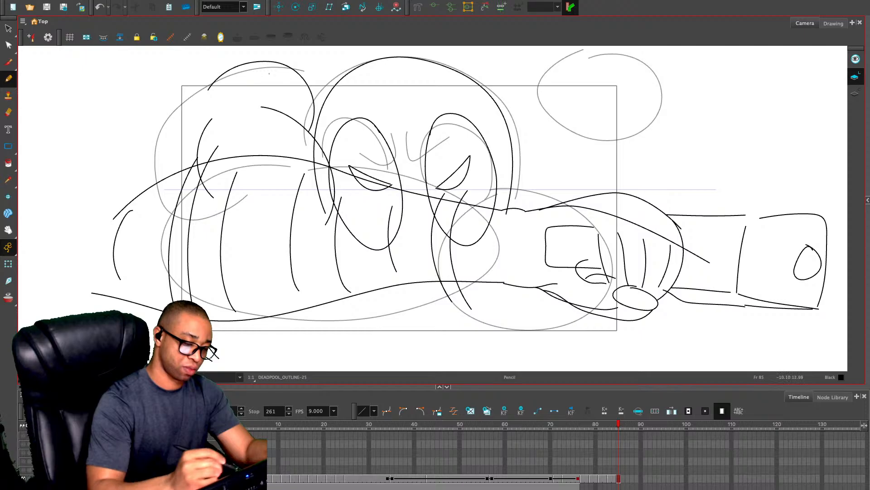
{"action": "key", "text": "ctrl+z"}
{"action": "mouse_move", "coordinate": [330, 96]}
{"action": "left_mouse_down"}
{"action": "mouse_move", "coordinate": [200, 67]}
{"action": "mouse_move", "coordinate": [164, 99]}
{"action": "left_mouse_up"}
{"action": "key", "text": "ctrl+z"}
{"action": "key", "text": "ctrl+z"}
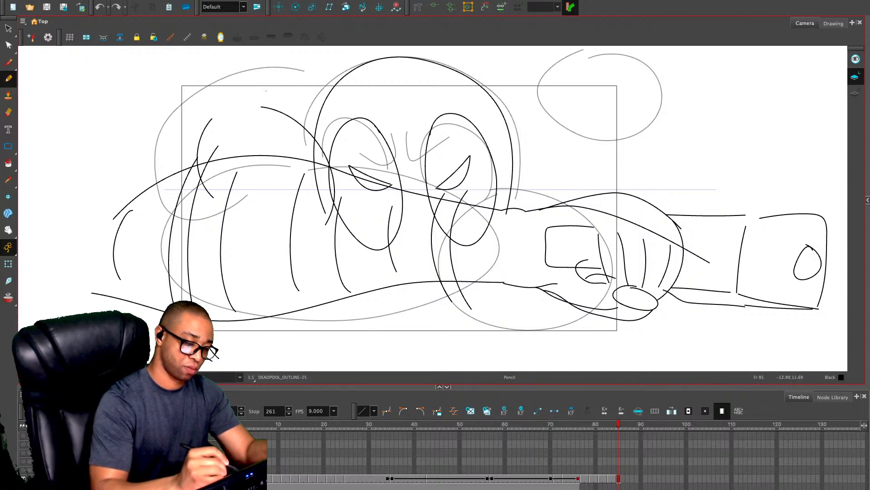
{"action": "key", "text": "ctrl+z"}
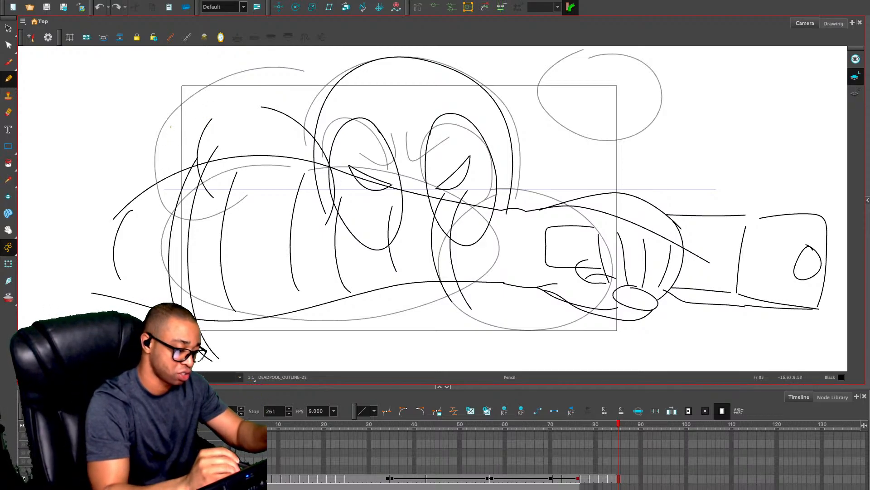
Draw the raised arm's rounded contours and a short inner crease behind the extended arm, plus a curve running behind the head's top
{"action": "left_click_drag", "start_coordinate": [170, 126], "coordinate": [118, 217]}
{"action": "left_click_drag", "start_coordinate": [186, 121], "coordinate": [188, 173]}
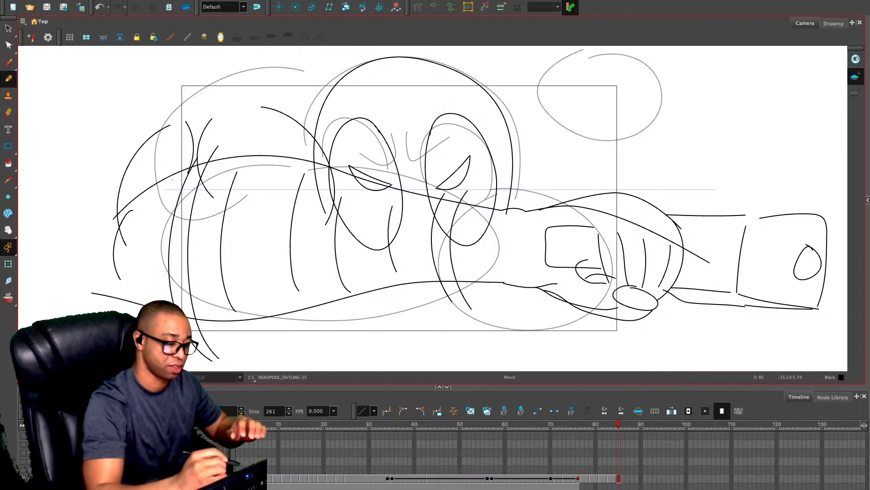
{"action": "mouse_move", "coordinate": [160, 124]}
{"action": "left_mouse_down"}
{"action": "mouse_move", "coordinate": [168, 92]}
{"action": "mouse_move", "coordinate": [252, 70]}
{"action": "mouse_move", "coordinate": [272, 81]}
{"action": "left_mouse_up"}
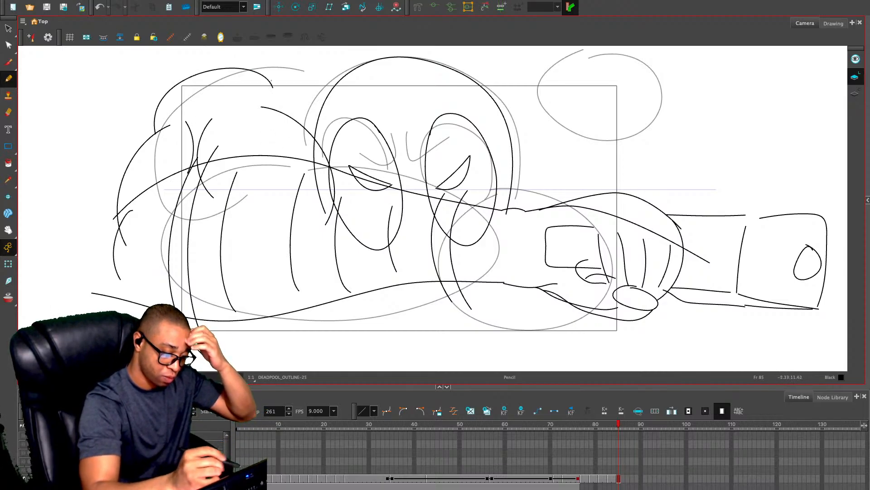
{"action": "key", "text": "ctrl+z"}
{"action": "mouse_move", "coordinate": [146, 142]}
{"action": "left_mouse_down"}
{"action": "mouse_move", "coordinate": [193, 77]}
{"action": "mouse_move", "coordinate": [233, 82]}
{"action": "mouse_move", "coordinate": [220, 69]}
{"action": "mouse_move", "coordinate": [285, 73]}
{"action": "mouse_move", "coordinate": [306, 125]}
{"action": "left_mouse_up"}
{"action": "left_click_drag", "start_coordinate": [274, 75], "coordinate": [411, 64]}
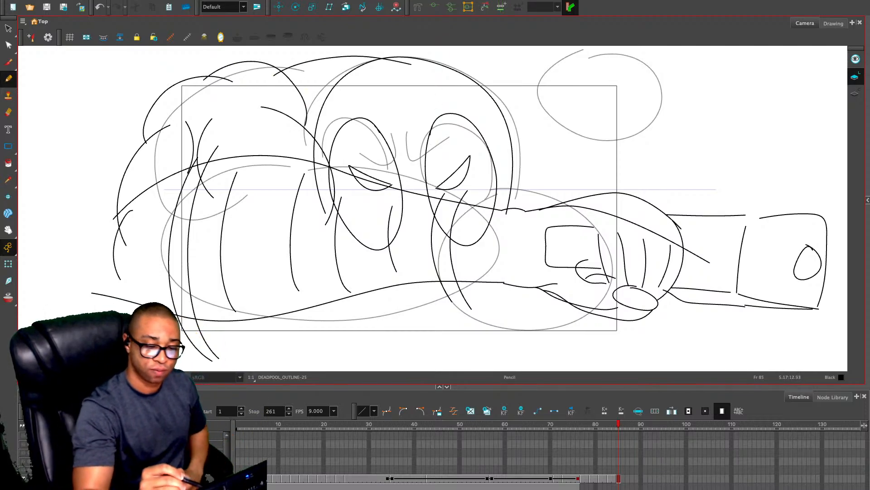
Continue the back contour with a curve over the head toward the far shoulder, and delete the trial arc at its end
{"action": "mouse_move", "coordinate": [416, 57]}
{"action": "left_mouse_down"}
{"action": "mouse_move", "coordinate": [508, 62]}
{"action": "mouse_move", "coordinate": [565, 113]}
{"action": "left_mouse_up"}
{"action": "key", "text": "ctrl+z"}
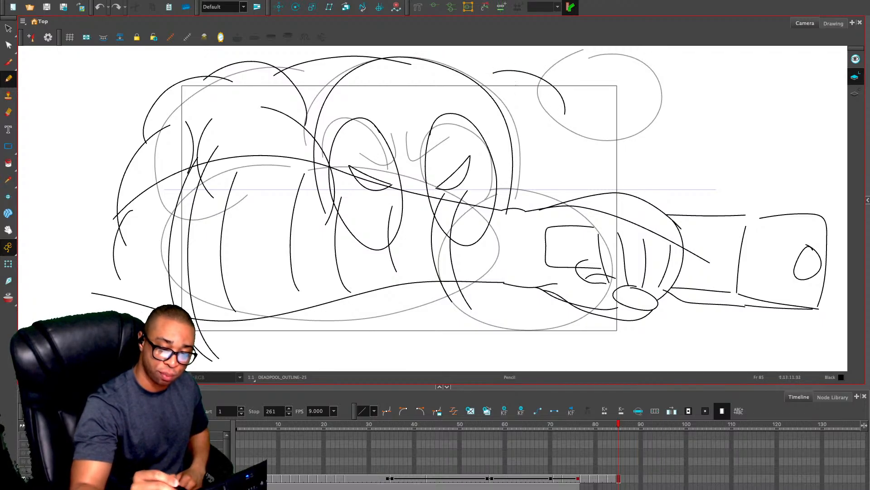
{"action": "left_click_drag", "start_coordinate": [493, 71], "coordinate": [385, 58]}
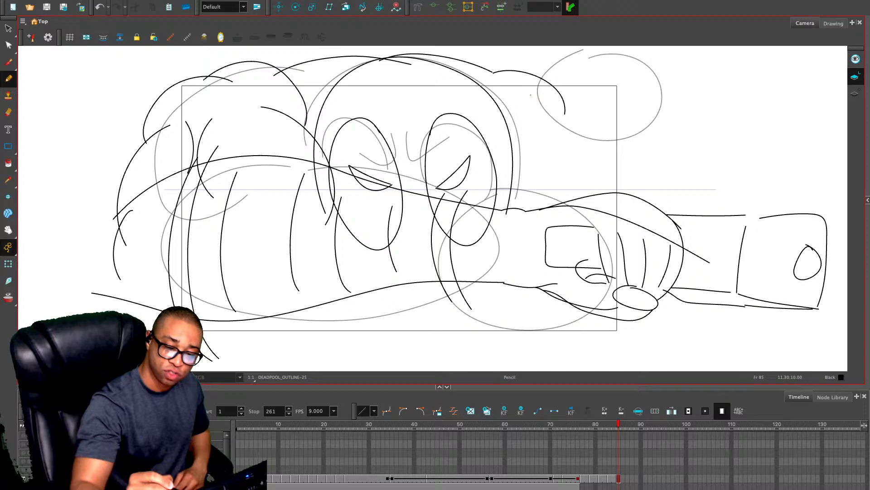
{"action": "mouse_move", "coordinate": [490, 70]}
{"action": "left_mouse_down"}
{"action": "mouse_move", "coordinate": [541, 106]}
{"action": "mouse_move", "coordinate": [560, 147]}
{"action": "left_mouse_up"}
{"action": "key", "text": "ctrl+z"}
{"action": "key", "text": "ctrl+z"}
{"action": "key", "text": "ctrl+z"}
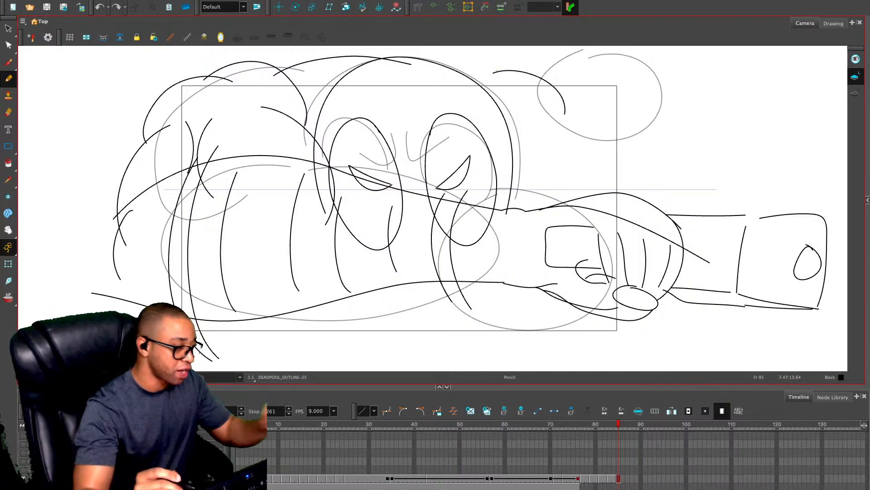
{"action": "key", "text": "ctrl+shift+z"}
{"action": "key", "text": "alt+s"}
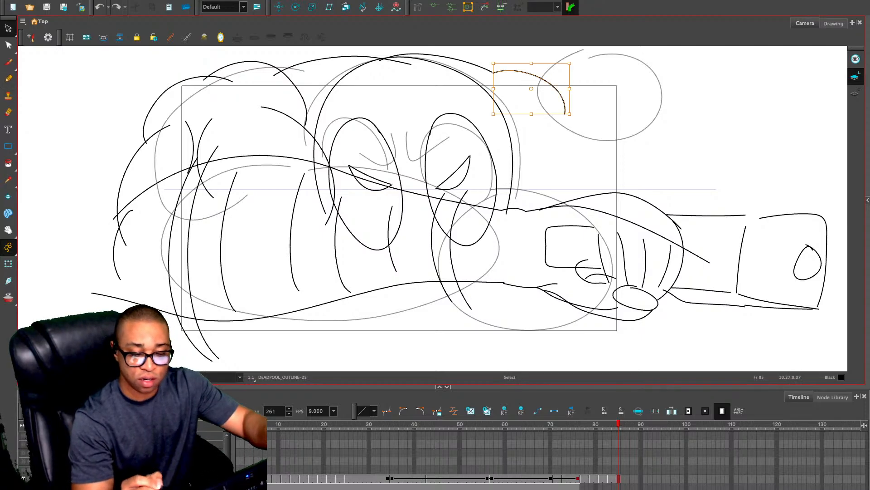
{"action": "key", "text": "Delete"}
Draw the far shoulder's rounded contour, its lower side and a short inner crease beside the head, and delete the oversized outer arc
{"action": "key", "text": "alt+slash"}
{"action": "mouse_move", "coordinate": [485, 70]}
{"action": "left_mouse_down"}
{"action": "mouse_move", "coordinate": [551, 90]}
{"action": "mouse_move", "coordinate": [536, 161]}
{"action": "mouse_move", "coordinate": [504, 205]}
{"action": "left_mouse_up"}
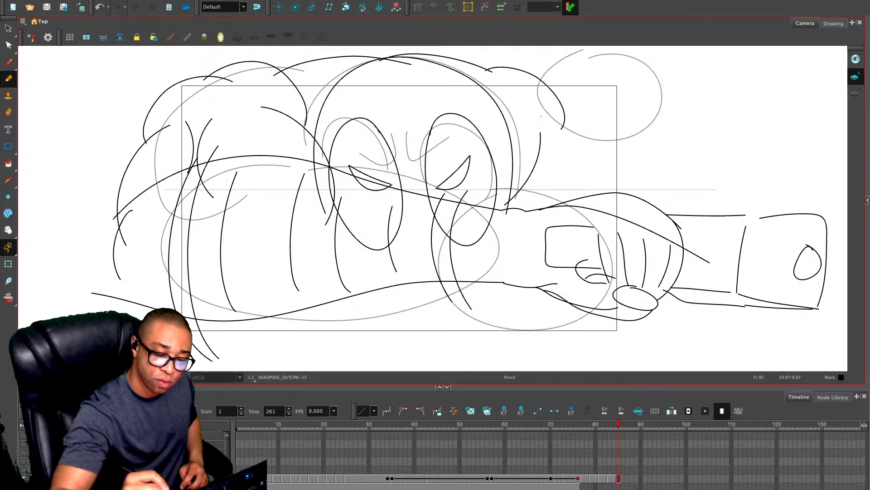
{"action": "mouse_move", "coordinate": [541, 133]}
{"action": "left_mouse_down"}
{"action": "mouse_move", "coordinate": [544, 108]}
{"action": "mouse_move", "coordinate": [517, 67]}
{"action": "mouse_move", "coordinate": [471, 69]}
{"action": "left_mouse_up"}
{"action": "left_click_drag", "start_coordinate": [525, 78], "coordinate": [519, 102]}
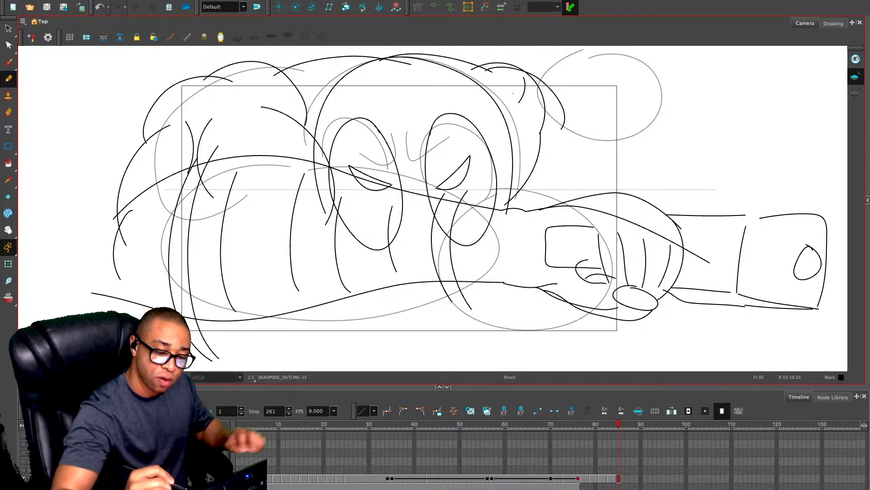
{"action": "key", "text": "alt+s"}
{"action": "left_click", "coordinate": [561, 105]}
{"action": "key", "text": "Delete"}
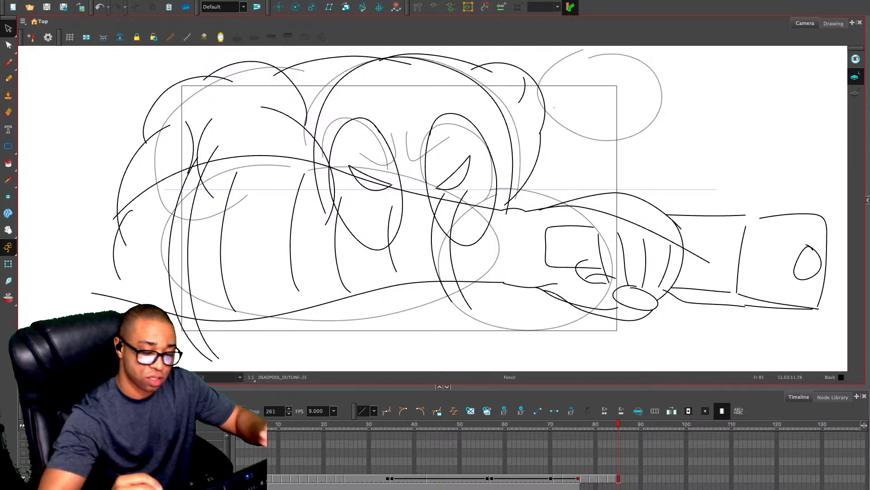
Draw the small far-side details tapering down from the far shoulder to the extended arm's upper edge
{"action": "key", "text": "alt+slash"}
{"action": "mouse_move", "coordinate": [542, 100]}
{"action": "left_mouse_down"}
{"action": "mouse_move", "coordinate": [562, 152]}
{"action": "mouse_move", "coordinate": [549, 165]}
{"action": "mouse_move", "coordinate": [559, 188]}
{"action": "left_mouse_up"}
{"action": "mouse_move", "coordinate": [561, 151]}
{"action": "left_mouse_down"}
{"action": "mouse_move", "coordinate": [572, 185]}
{"action": "mouse_move", "coordinate": [546, 184]}
{"action": "mouse_move", "coordinate": [552, 200]}
{"action": "mouse_move", "coordinate": [571, 202]}
{"action": "left_mouse_up"}
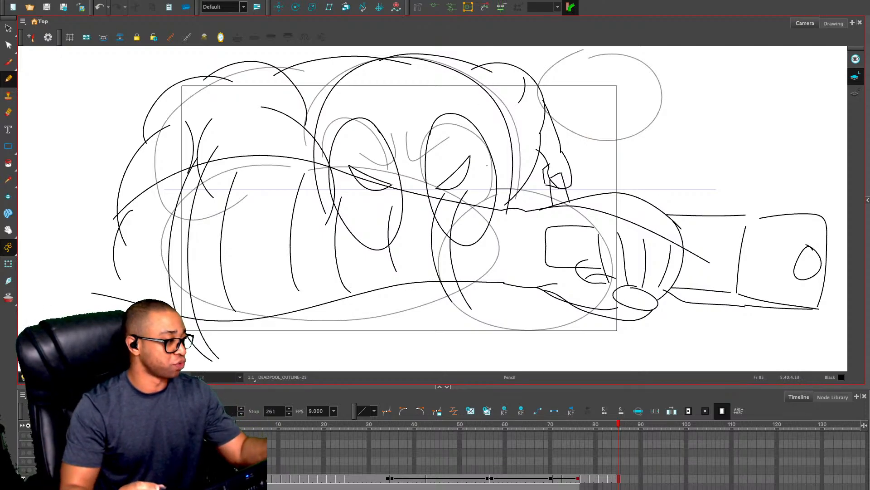
Go back to frame 81 and select its empty cell on the WOLVERINE_OUTLINE layer
{"action": "key", "text": "alt+s"}
{"action": "key", "text": "comma"}
{"action": "key", "text": "comma"}
{"action": "key", "text": "comma"}
{"action": "key", "text": "comma"}
{"action": "key", "text": "comma"}
{"action": "key", "text": "comma"}
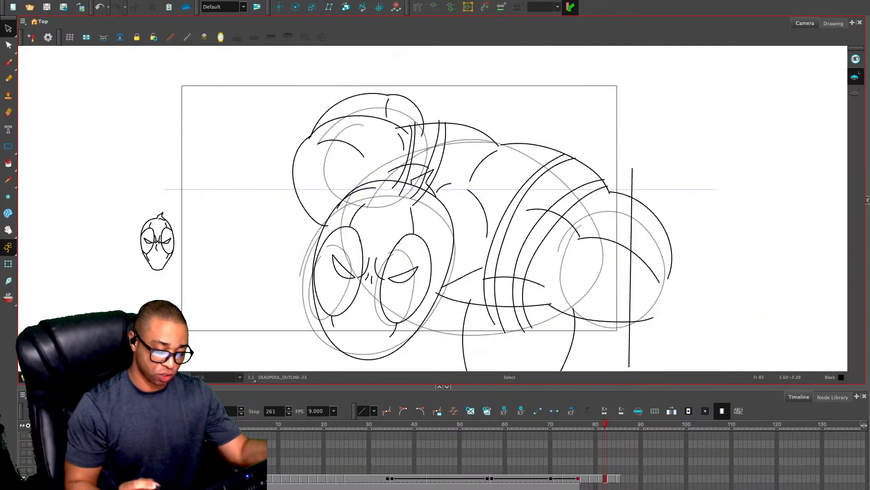
{"action": "key", "text": "period"}
{"action": "key", "text": "period"}
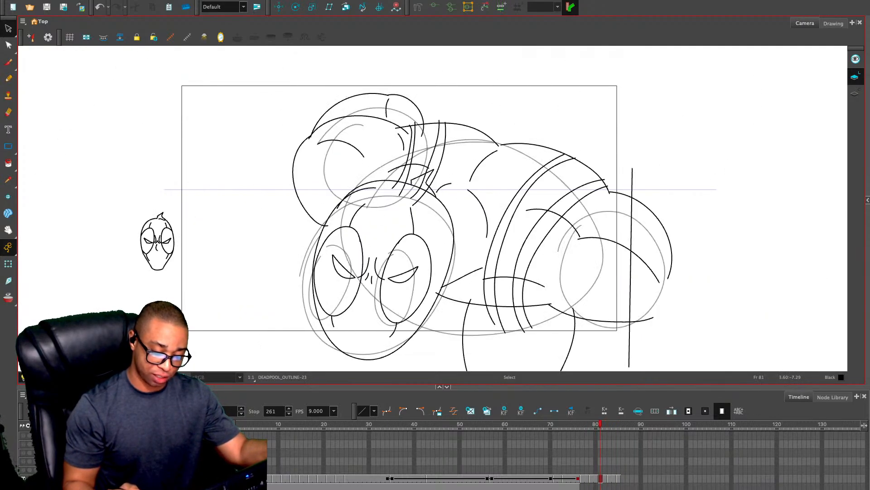
{"action": "key", "text": "alt+slash"}
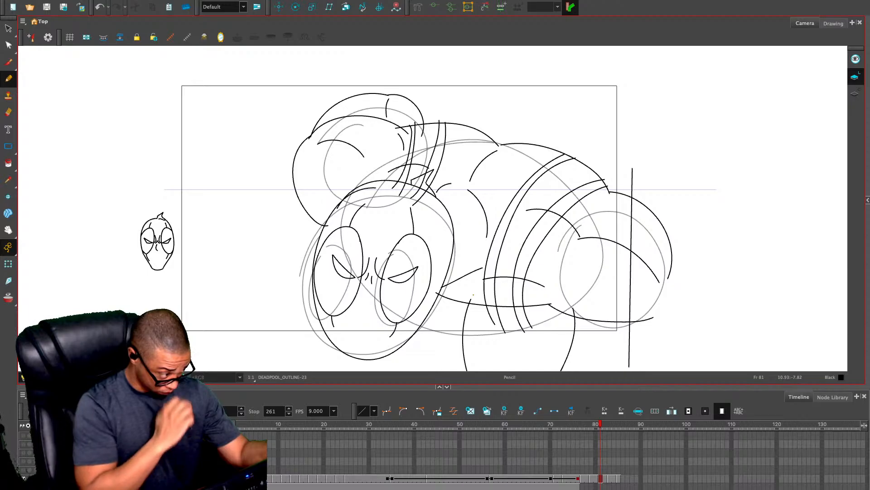
{"action": "key", "text": "period"}
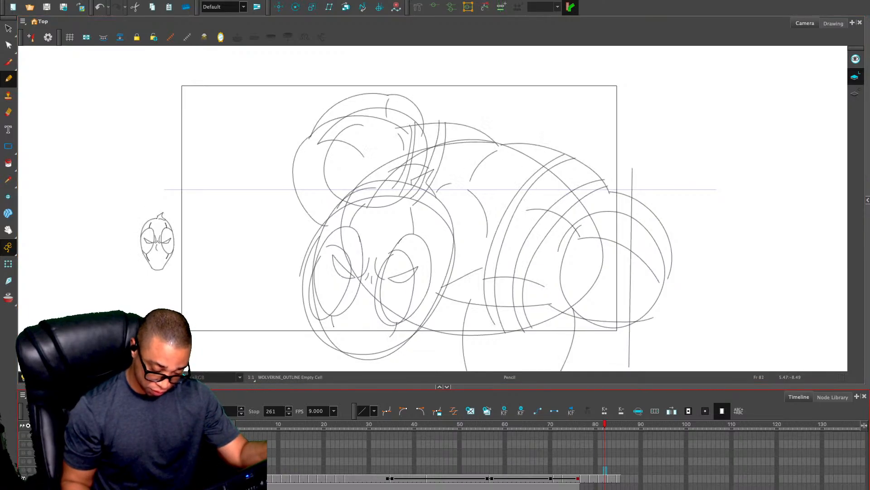
{"action": "key", "text": "comma"}
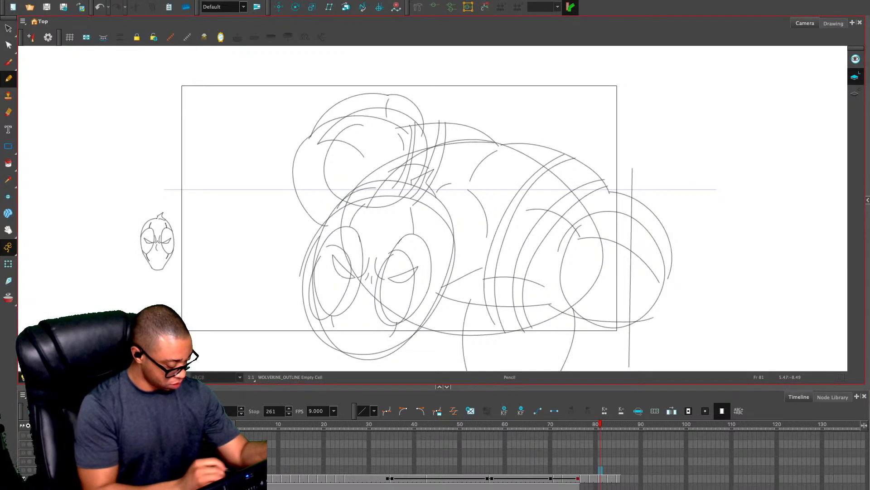
Hide the rough construction circles and mask everything outside the camera frame
{"action": "key", "text": "shift+m"}
{"action": "left_click", "coordinate": [23, 478]}
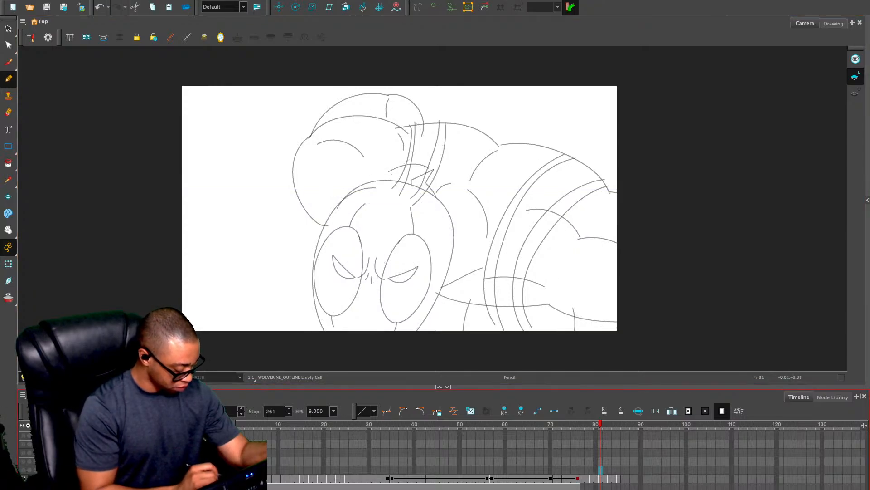
{"action": "key", "text": "2"}
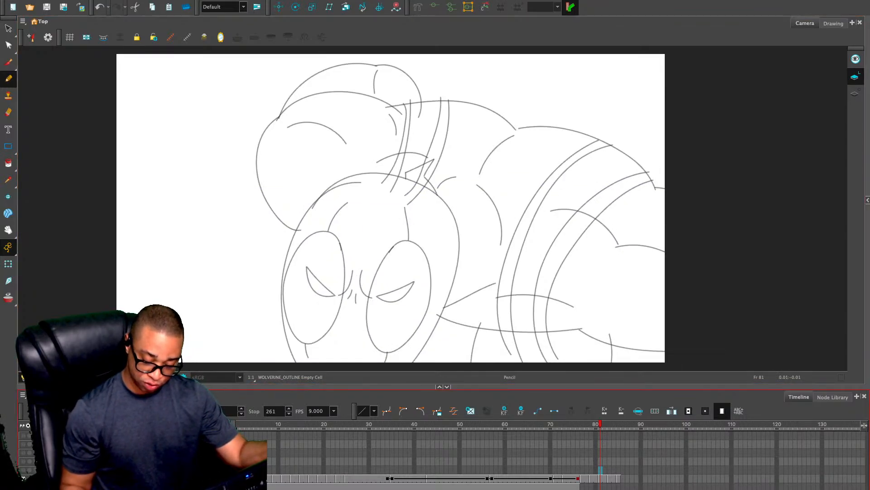
Step through the DEADPOOL_OUTLINE drawings up to frame 81 and examine the large head outline there
{"action": "left_click", "coordinate": [582, 478]}
{"action": "key", "text": "period"}
{"action": "key", "text": "period"}
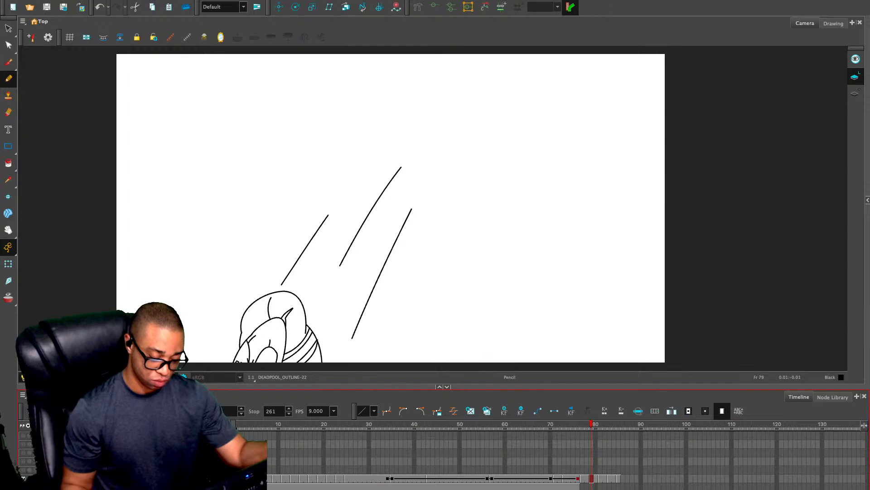
{"action": "key", "text": "period"}
{"action": "key", "text": "period"}
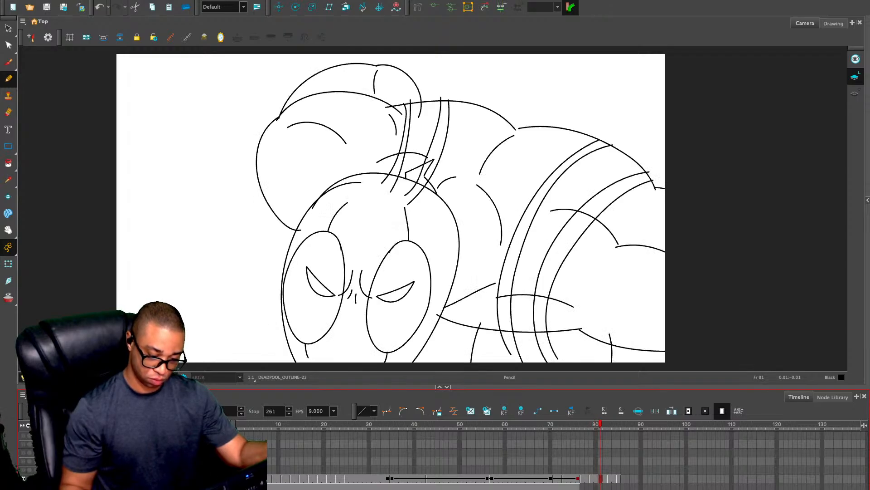
{"action": "left_click", "coordinate": [487, 169]}
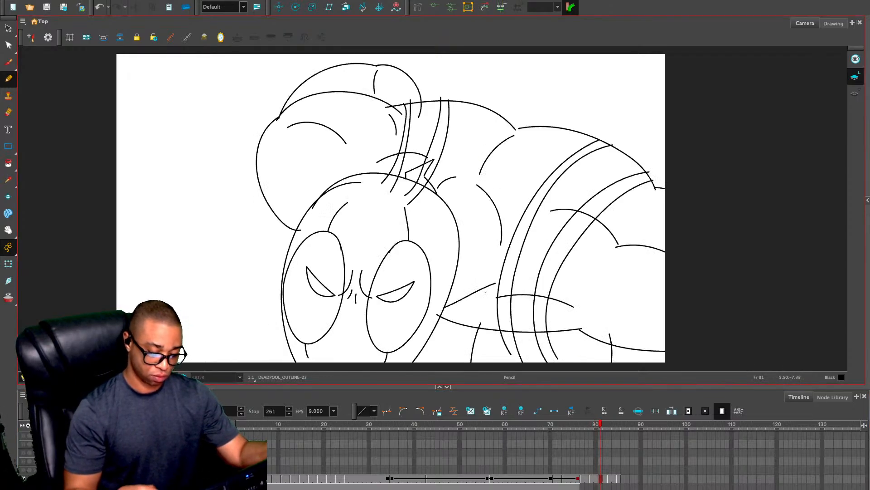
{"action": "key", "text": "alt+s"}
{"action": "left_click", "coordinate": [457, 224]}
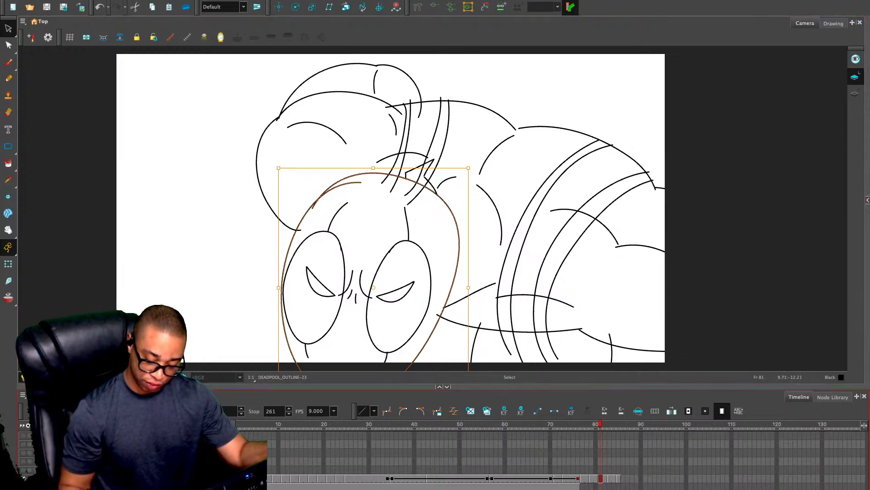
Step back and forth between frames 78 and 82 on the WOLVERINE_OUTLINE layer to compare the Deadpool poses
{"action": "left_click", "coordinate": [605, 470]}
{"action": "key", "text": "alt+/"}
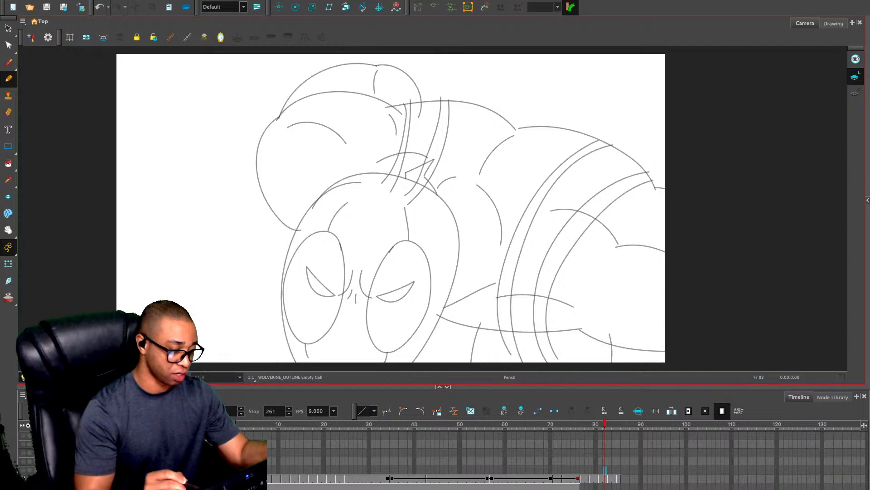
{"action": "left_click", "coordinate": [23, 470]}
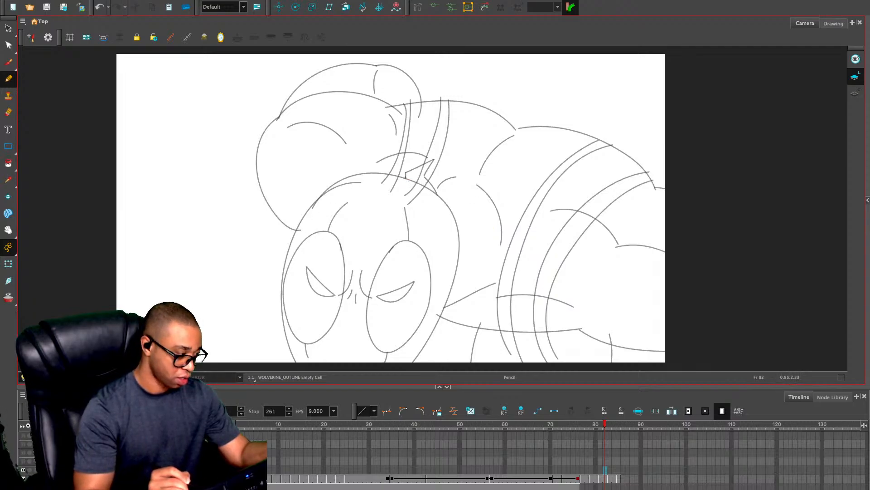
{"action": "key", "text": "comma"}
{"action": "key", "text": "comma"}
{"action": "key", "text": "comma"}
{"action": "key", "text": "comma"}
{"action": "key", "text": "comma"}
{"action": "key", "text": "comma"}
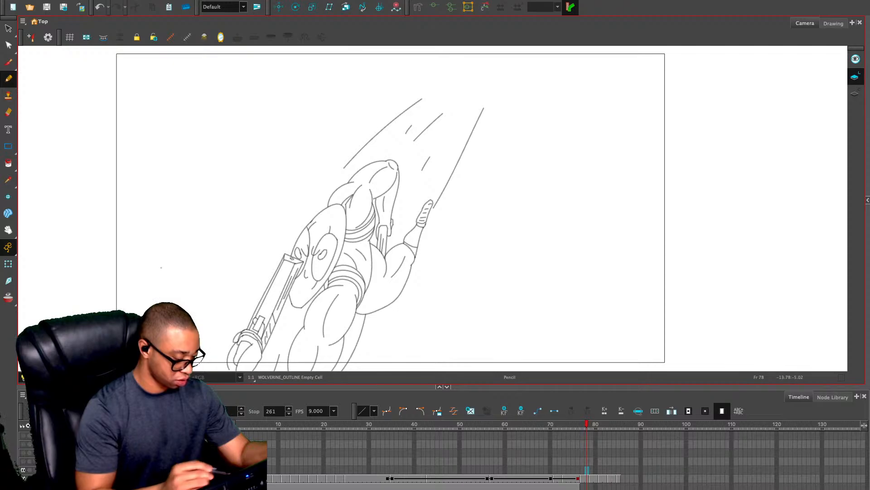
{"action": "key", "text": "period"}
{"action": "key", "text": "period"}
{"action": "key", "text": "period"}
{"action": "key", "text": "period"}
{"action": "key", "text": "period"}
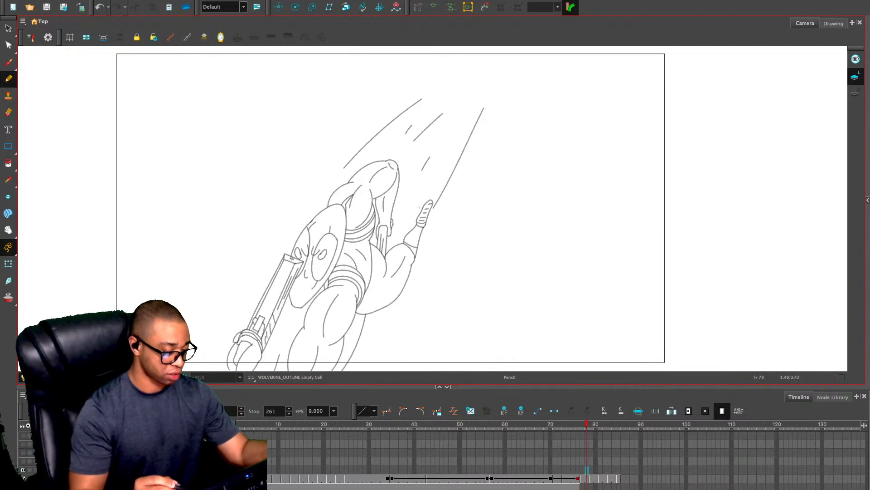
{"action": "key", "text": "period"}
{"action": "key", "text": "period"}
{"action": "key", "text": "comma"}
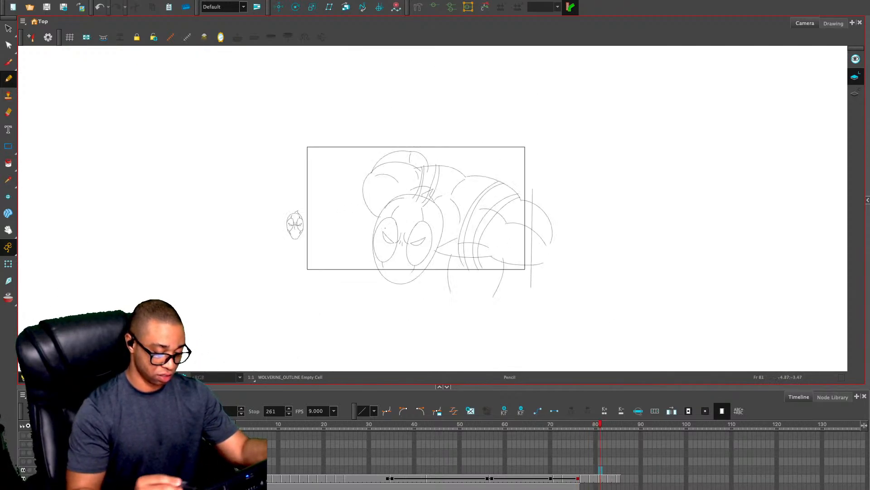
Select the small reference head on frame 81 of the DEADPOOL_OUTLINE layer and move it closer to the large head
{"action": "key", "text": "2"}
{"action": "key", "text": "2"}
{"action": "key", "text": "2"}
{"action": "key", "text": "2"}
{"action": "key", "text": "alt+s"}
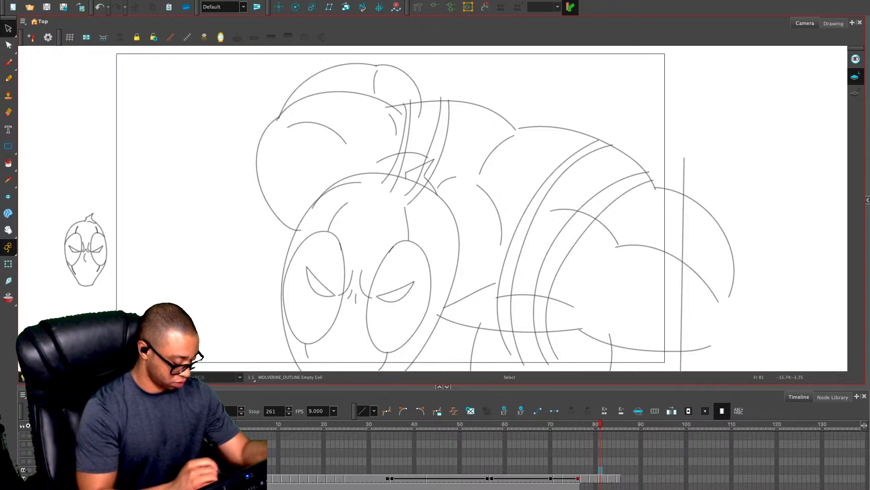
{"action": "left_click", "coordinate": [601, 478]}
{"action": "mouse_move", "coordinate": [100, 198]}
{"action": "left_mouse_down"}
{"action": "mouse_move", "coordinate": [110, 233]}
{"action": "mouse_move", "coordinate": [151, 229]}
{"action": "mouse_move", "coordinate": [230, 243]}
{"action": "left_mouse_up"}
{"action": "left_click", "coordinate": [400, 239]}
{"action": "key", "text": "2"}
{"action": "key", "text": "2"}
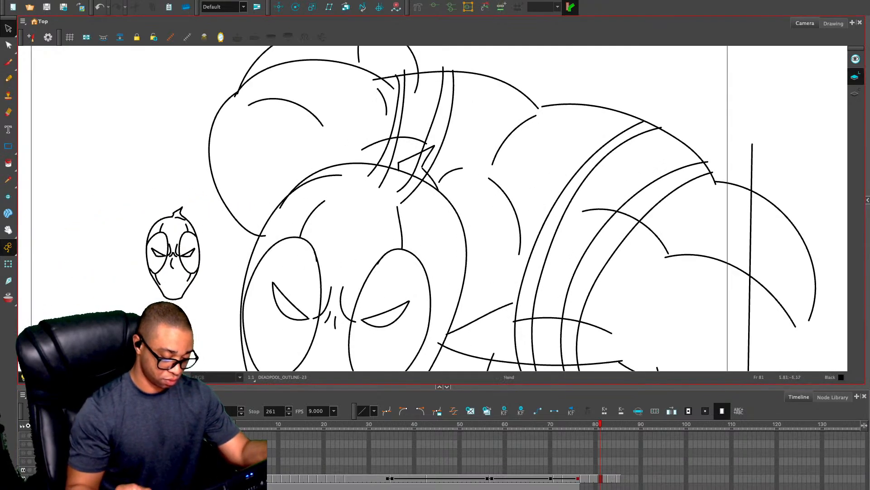
{"action": "left_click_drag", "start_coordinate": [400, 239], "coordinate": [419, 170]}
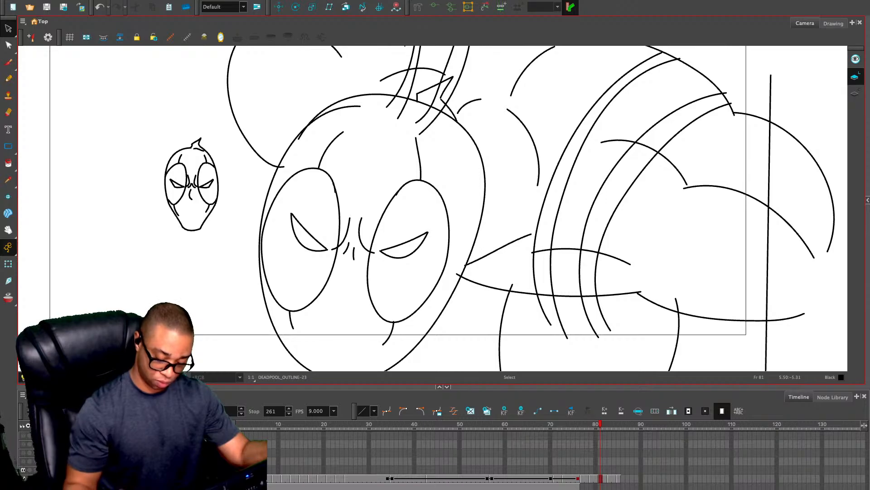
On frame 82 of the WOLVERINE_OUTLINE layer, try to pencil the side, jaw and chin of a new head over the large Deadpool head
{"action": "left_click", "coordinate": [605, 471]}
{"action": "key", "text": "alt+slash"}
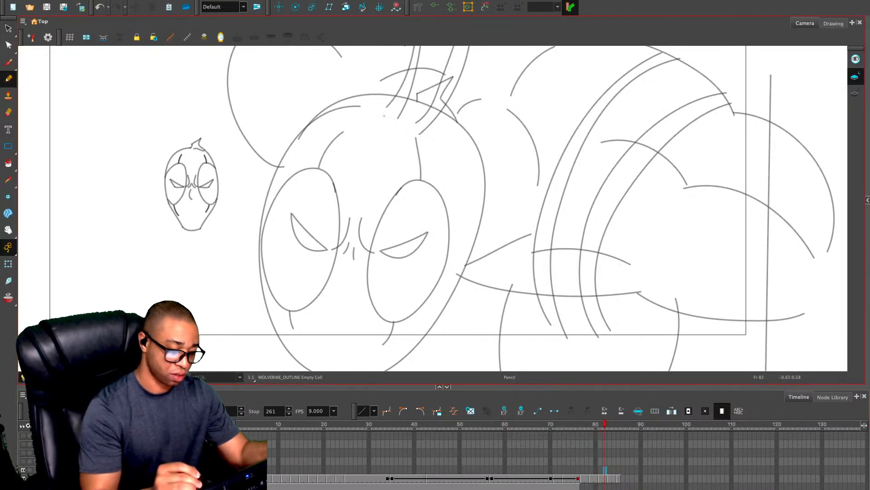
{"action": "mouse_move", "coordinate": [418, 100]}
{"action": "left_mouse_down"}
{"action": "mouse_move", "coordinate": [379, 89]}
{"action": "mouse_move", "coordinate": [330, 103]}
{"action": "mouse_move", "coordinate": [297, 133]}
{"action": "mouse_move", "coordinate": [262, 221]}
{"action": "mouse_move", "coordinate": [260, 275]}
{"action": "mouse_move", "coordinate": [276, 333]}
{"action": "left_mouse_up"}
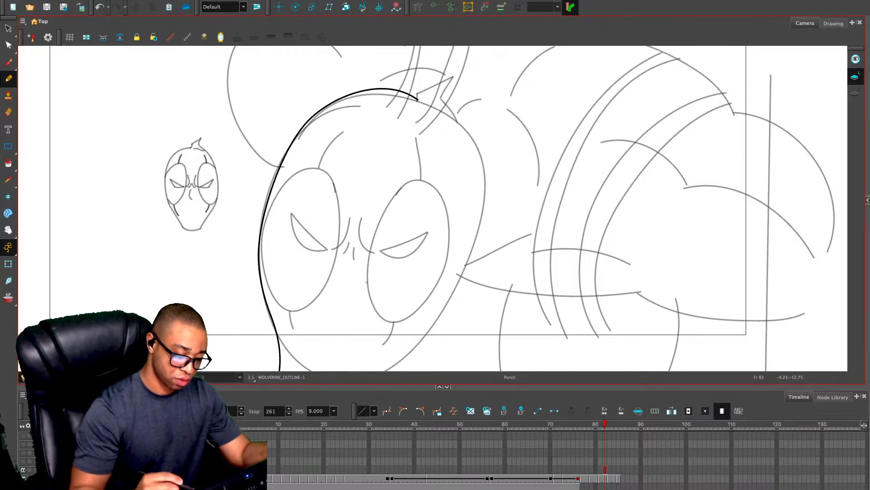
{"action": "key", "text": "ctrl+z"}
{"action": "left_click_drag", "start_coordinate": [256, 278], "coordinate": [282, 371]}
{"action": "scroll", "coordinate": [352, 317], "scroll_direction": "down", "scroll_amount": 3}
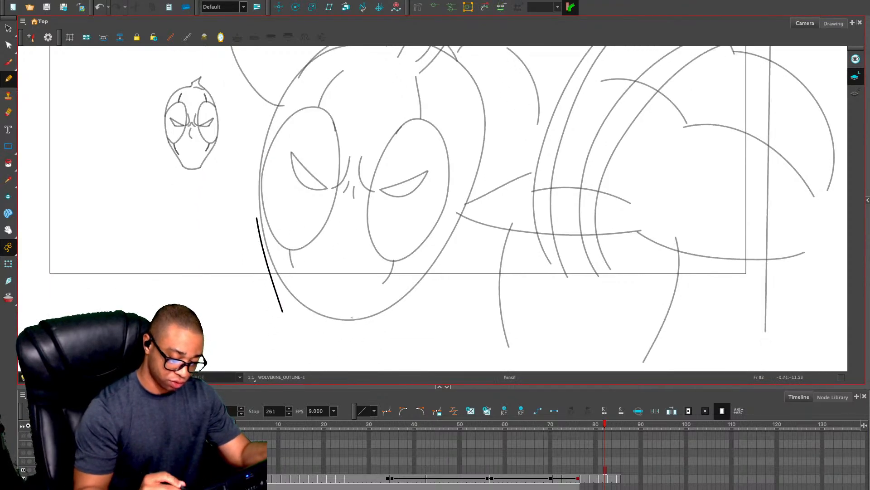
{"action": "left_click_drag", "start_coordinate": [444, 248], "coordinate": [362, 337]}
{"action": "mouse_move", "coordinate": [271, 298]}
{"action": "left_mouse_down"}
{"action": "mouse_move", "coordinate": [387, 307]}
{"action": "mouse_move", "coordinate": [313, 320]}
{"action": "mouse_move", "coordinate": [280, 310]}
{"action": "left_mouse_up"}
{"action": "key", "text": "ctrl+z"}
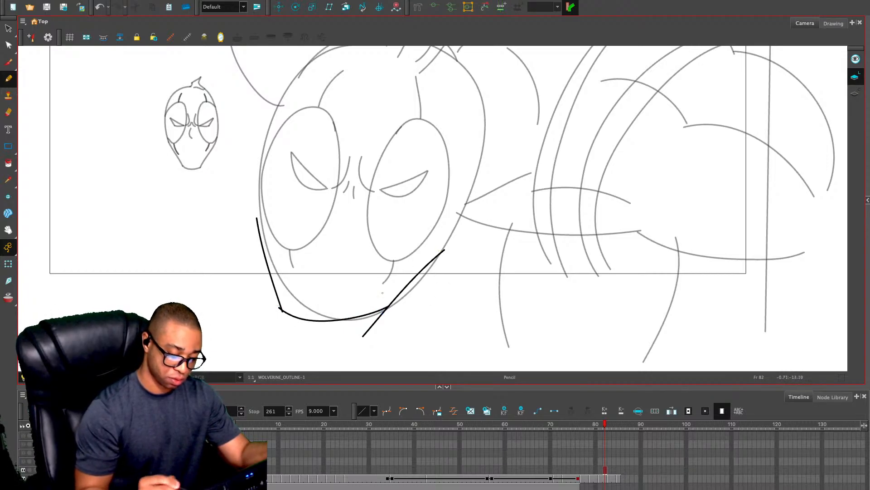
{"action": "key", "text": "ctrl+z"}
{"action": "key", "text": "ctrl+z"}
{"action": "key", "text": "ctrl+z"}
{"action": "key", "text": "ctrl+z"}
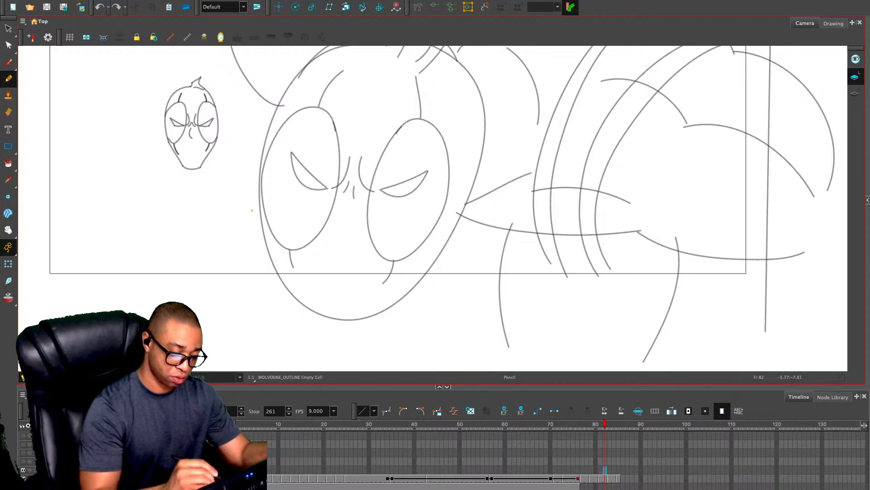
Pencil a head contour with a narrower jaw over the large Deadpool head and erase the overshooting stroke at the cheek
{"action": "mouse_move", "coordinate": [252, 210]}
{"action": "left_mouse_down"}
{"action": "mouse_move", "coordinate": [267, 284]}
{"action": "mouse_move", "coordinate": [306, 323]}
{"action": "mouse_move", "coordinate": [381, 327]}
{"action": "mouse_move", "coordinate": [459, 238]}
{"action": "mouse_move", "coordinate": [448, 294]}
{"action": "left_mouse_up"}
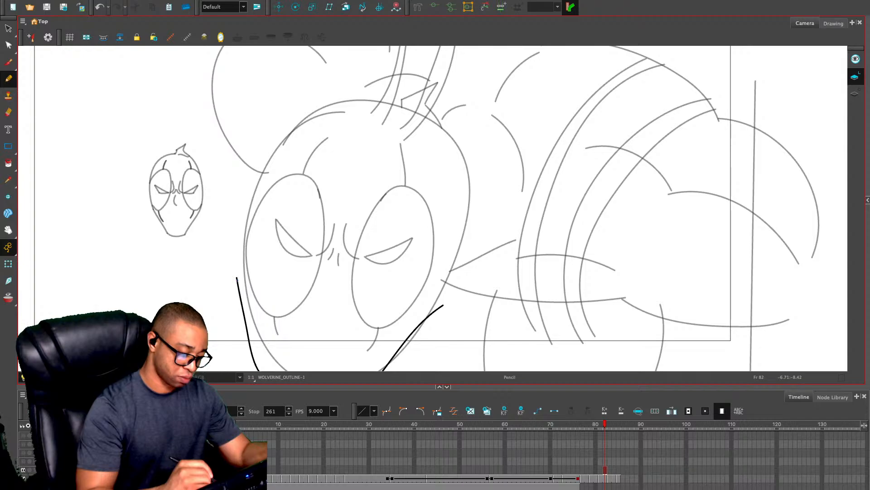
{"action": "mouse_move", "coordinate": [236, 263]}
{"action": "left_mouse_down"}
{"action": "mouse_move", "coordinate": [271, 142]}
{"action": "mouse_move", "coordinate": [321, 105]}
{"action": "mouse_move", "coordinate": [378, 97]}
{"action": "mouse_move", "coordinate": [422, 119]}
{"action": "mouse_move", "coordinate": [451, 163]}
{"action": "mouse_move", "coordinate": [460, 208]}
{"action": "mouse_move", "coordinate": [450, 278]}
{"action": "mouse_move", "coordinate": [419, 329]}
{"action": "left_mouse_up"}
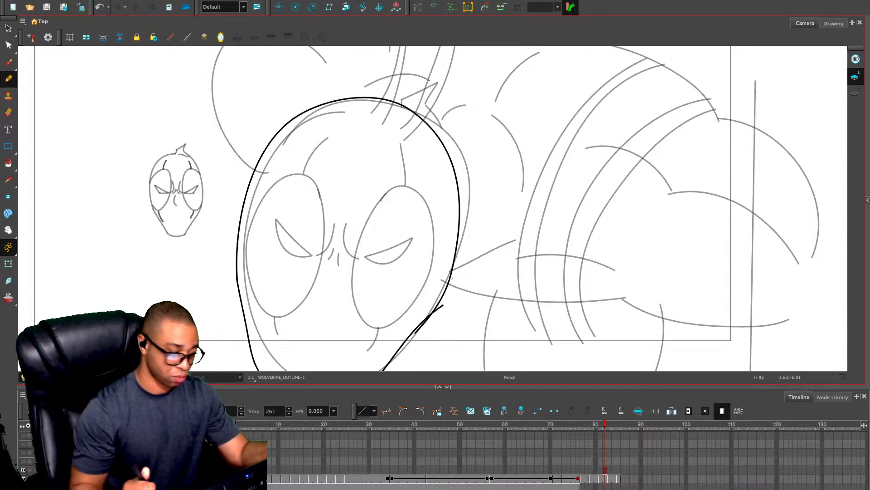
{"action": "key", "text": "alt+e"}
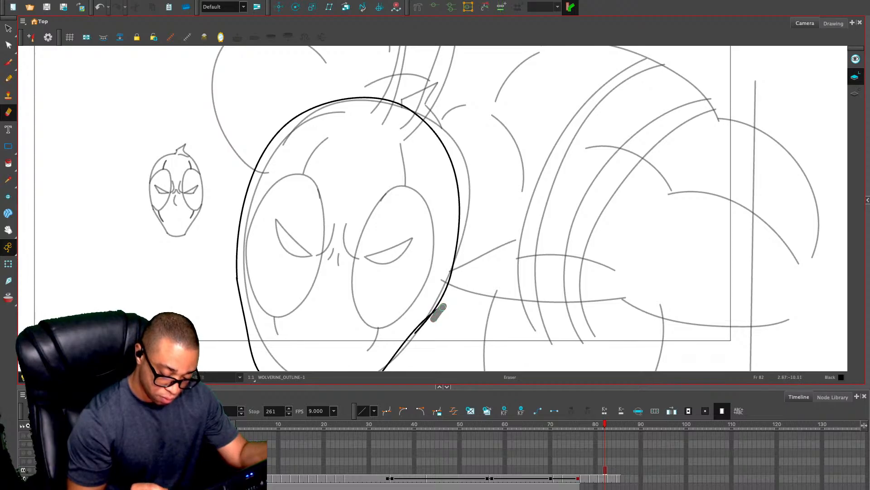
{"action": "left_click_drag", "start_coordinate": [434, 318], "coordinate": [418, 335]}
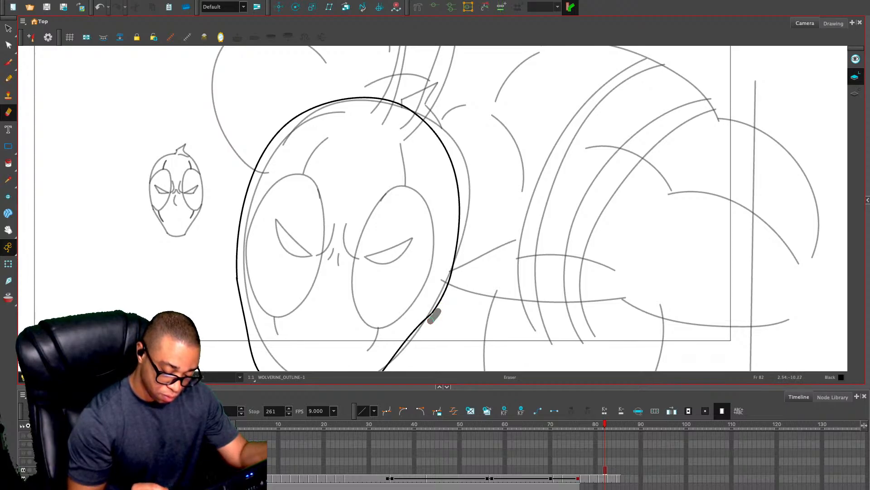
Pencil two large oval eye patches inside the head contour and erase the overlapping stroke ends at their tops
{"action": "key", "text": "alt+/"}
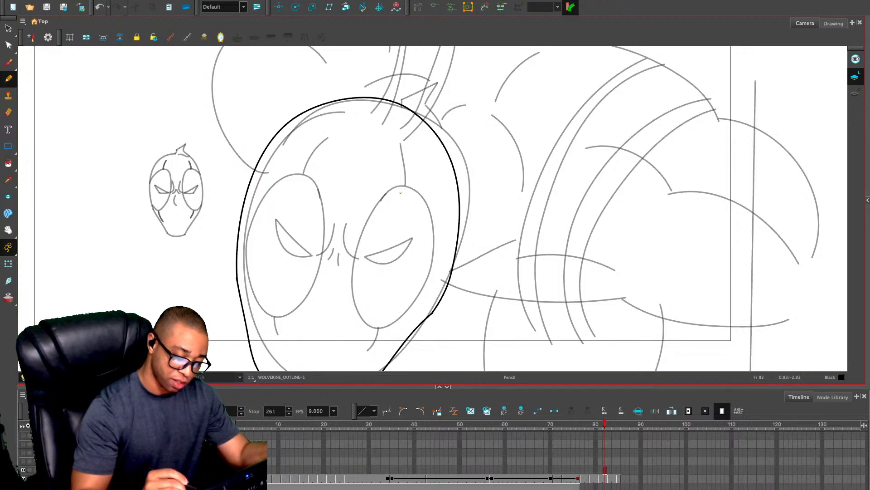
{"action": "mouse_move", "coordinate": [401, 192]}
{"action": "left_mouse_down"}
{"action": "mouse_move", "coordinate": [404, 123]}
{"action": "mouse_move", "coordinate": [374, 162]}
{"action": "mouse_move", "coordinate": [363, 243]}
{"action": "mouse_move", "coordinate": [398, 274]}
{"action": "mouse_move", "coordinate": [435, 238]}
{"action": "mouse_move", "coordinate": [452, 186]}
{"action": "mouse_move", "coordinate": [449, 143]}
{"action": "mouse_move", "coordinate": [430, 122]}
{"action": "left_mouse_up"}
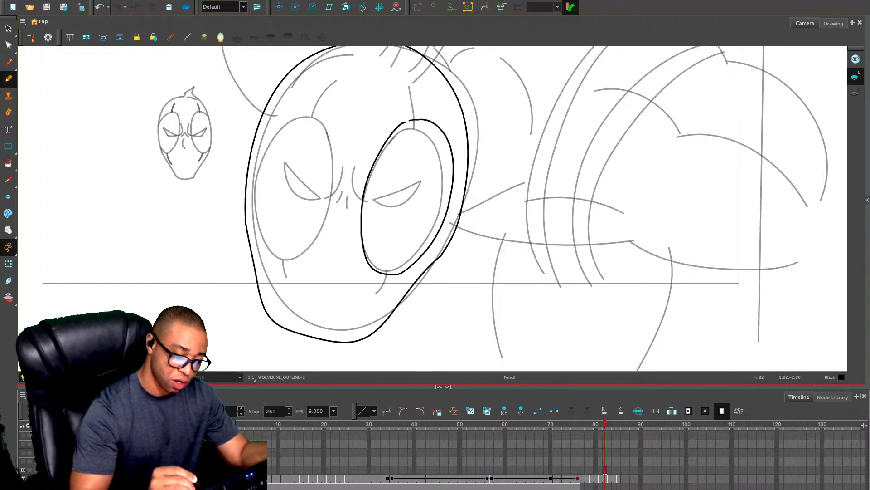
{"action": "mouse_move", "coordinate": [295, 111]}
{"action": "left_mouse_down"}
{"action": "mouse_move", "coordinate": [272, 141]}
{"action": "mouse_move", "coordinate": [263, 210]}
{"action": "mouse_move", "coordinate": [285, 259]}
{"action": "mouse_move", "coordinate": [319, 252]}
{"action": "mouse_move", "coordinate": [344, 206]}
{"action": "mouse_move", "coordinate": [336, 121]}
{"action": "left_mouse_up"}
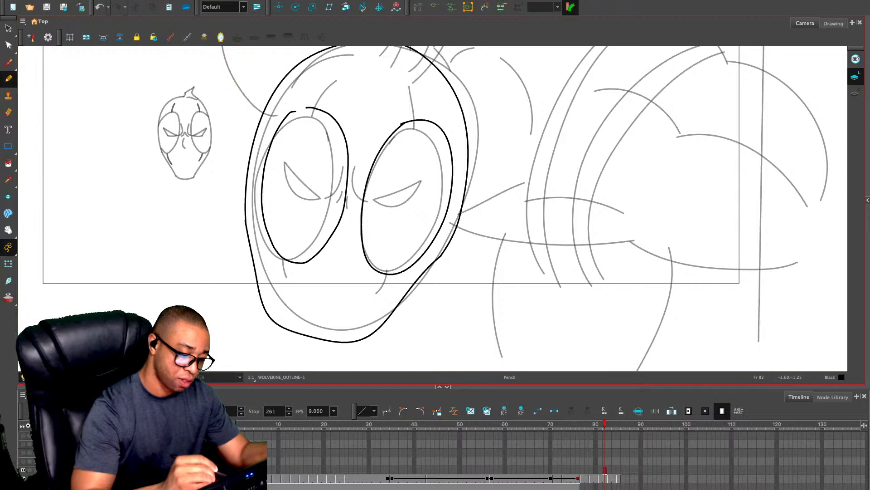
{"action": "left_click_drag", "start_coordinate": [365, 94], "coordinate": [411, 159]}
{"action": "key", "text": "2"}
{"action": "key", "text": "alt+e"}
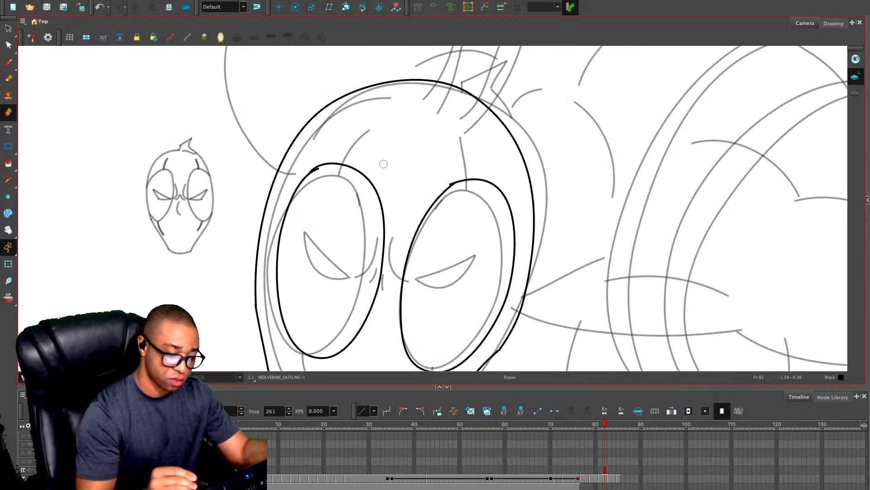
{"action": "left_click_drag", "start_coordinate": [320, 171], "coordinate": [312, 173]}
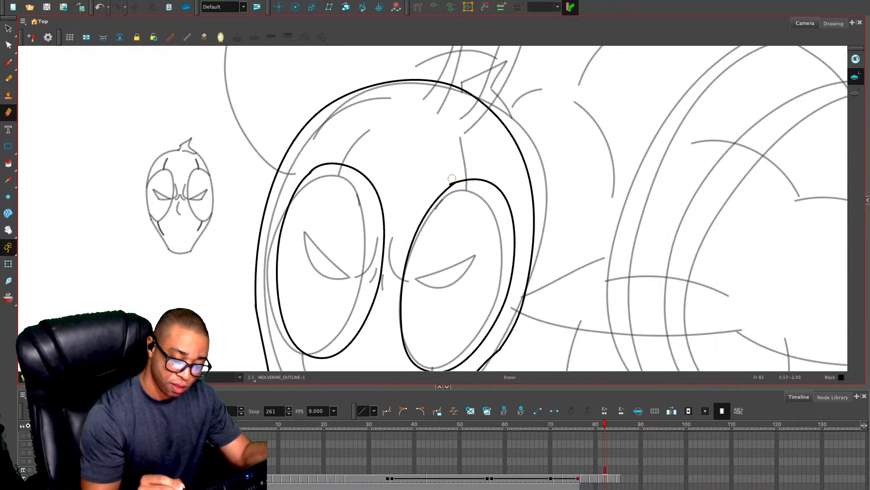
{"action": "left_click_drag", "start_coordinate": [452, 178], "coordinate": [457, 178]}
{"action": "key", "text": "1"}
{"action": "key", "text": "space"}
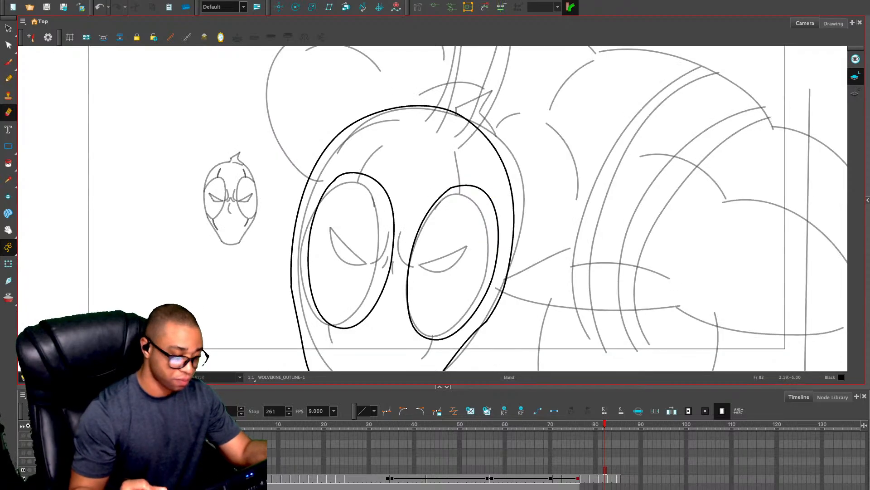
{"action": "left_click_drag", "start_coordinate": [475, 238], "coordinate": [489, 192]}
{"action": "key", "text": "alt+/"}
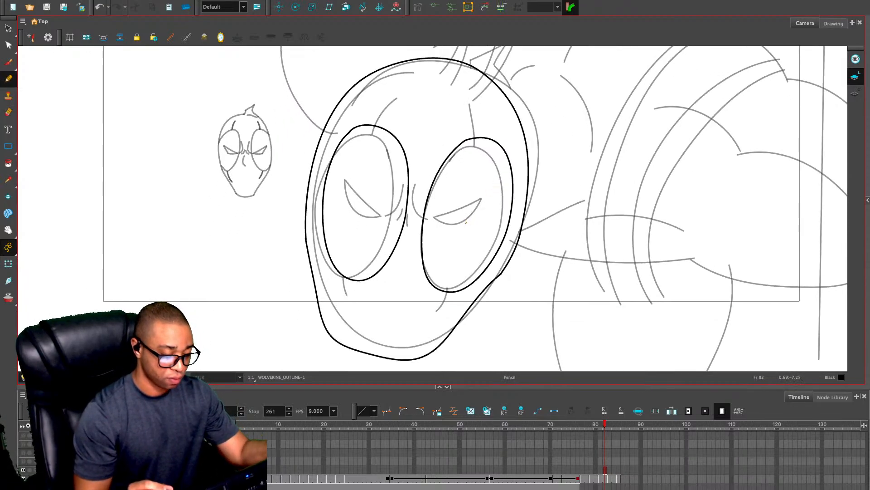
Copy the small reference head from frame 81 of DEADPOOL_OUTLINE and paste it on frame 82 of WOLVERINE_OUTLINE
{"action": "key", "text": "."}
{"action": "left_click", "coordinate": [600, 479]}
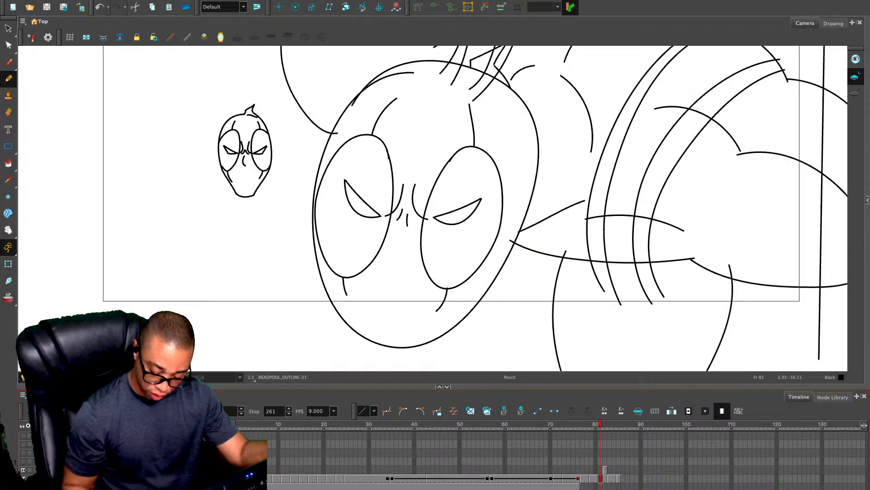
{"action": "key", "text": "ctrl+a"}
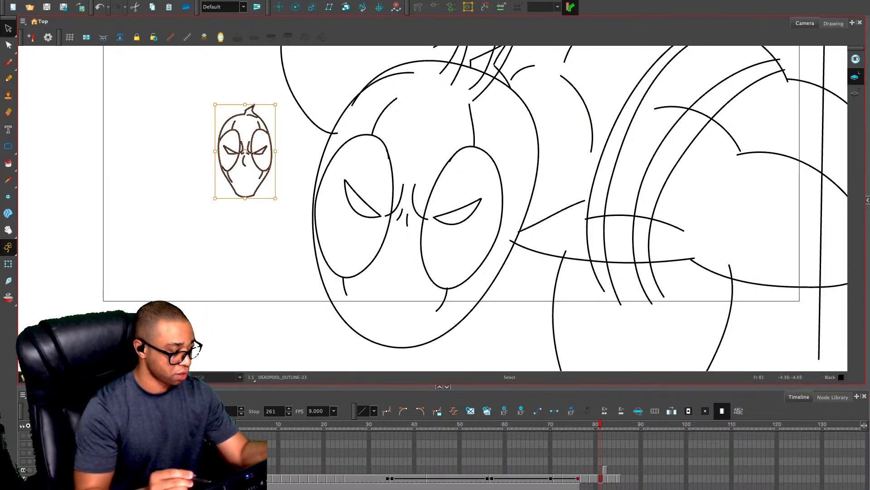
{"action": "left_click", "coordinate": [605, 470]}
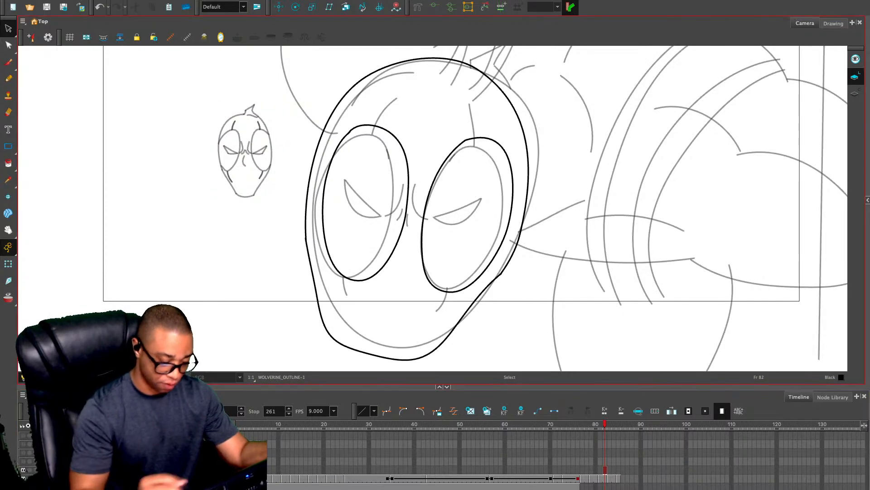
{"action": "key", "text": "ctrl+v"}
Enlarge the pasted head to about the large head's size, tilt it and place it outside the camera frame on the left
{"action": "left_click_drag", "start_coordinate": [267, 154], "coordinate": [212, 194]}
{"action": "left_click_drag", "start_coordinate": [220, 145], "coordinate": [358, 2]}
{"action": "key", "text": "1"}
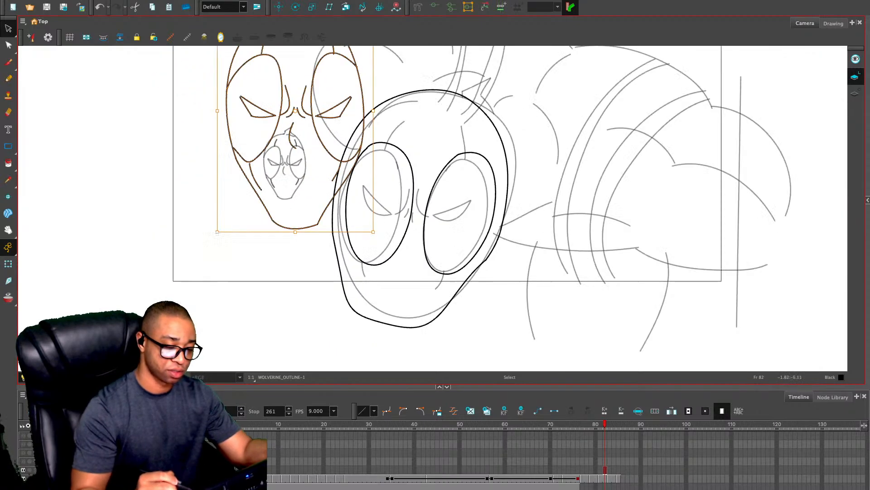
{"action": "key", "text": "1"}
{"action": "key", "text": "1"}
{"action": "left_click_drag", "start_coordinate": [401, 70], "coordinate": [416, 87]}
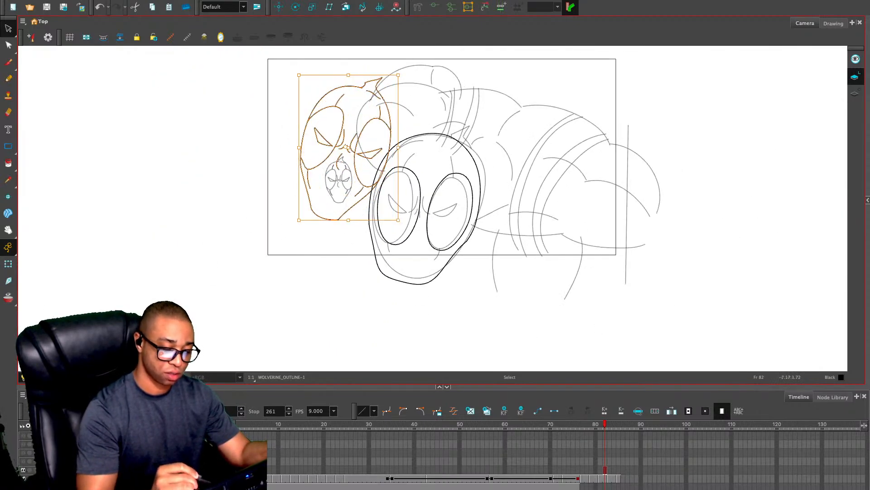
{"action": "left_click_drag", "start_coordinate": [345, 132], "coordinate": [203, 164]}
{"action": "left_click_drag", "start_coordinate": [145, 102], "coordinate": [69, 215]}
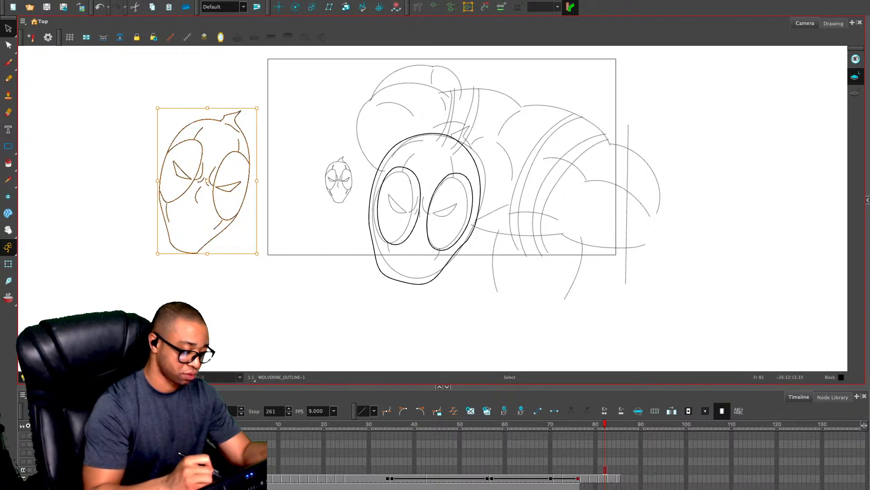
Select the whole enlarged head outside the camera frame and rotate it slightly counterclockwise
{"action": "key", "text": "Escape"}
{"action": "key", "text": "2"}
{"action": "left_click_drag", "start_coordinate": [181, 173], "coordinate": [312, 192]}
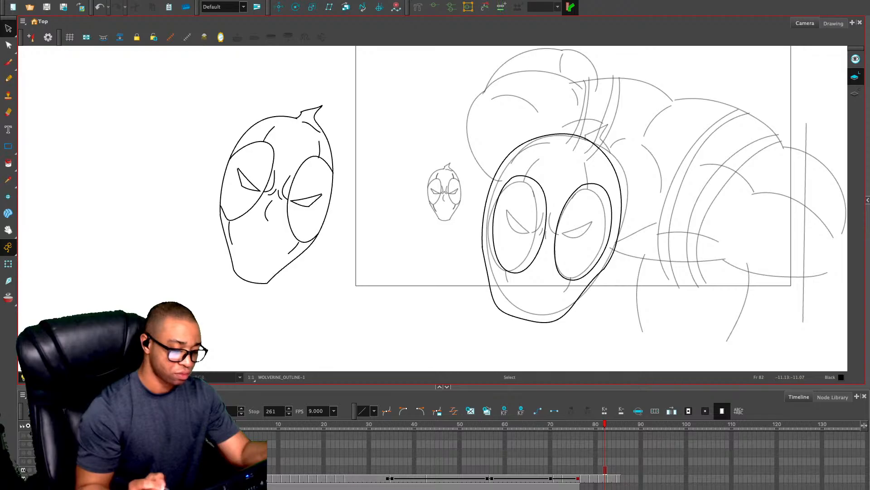
{"action": "key", "text": "2"}
{"action": "left_click_drag", "start_coordinate": [258, 205], "coordinate": [299, 166]}
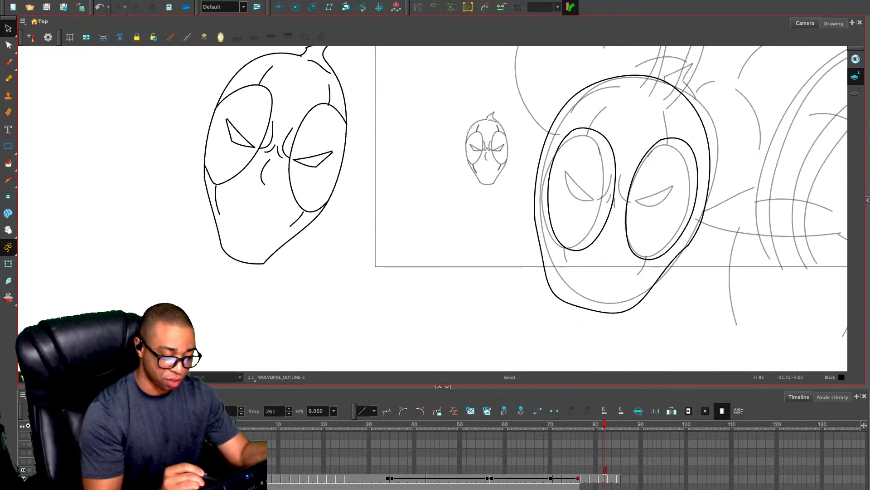
{"action": "left_click_drag", "start_coordinate": [254, 108], "coordinate": [257, 162]}
{"action": "mouse_move", "coordinate": [145, 266]}
{"action": "left_mouse_down"}
{"action": "mouse_move", "coordinate": [376, 87]}
{"action": "mouse_move", "coordinate": [227, 355]}
{"action": "left_mouse_up"}
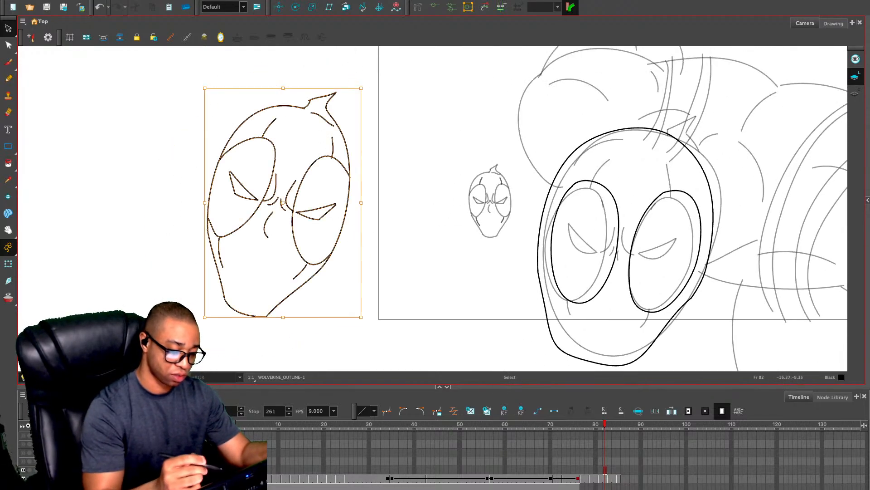
{"action": "left_click_drag", "start_coordinate": [366, 86], "coordinate": [351, 76]}
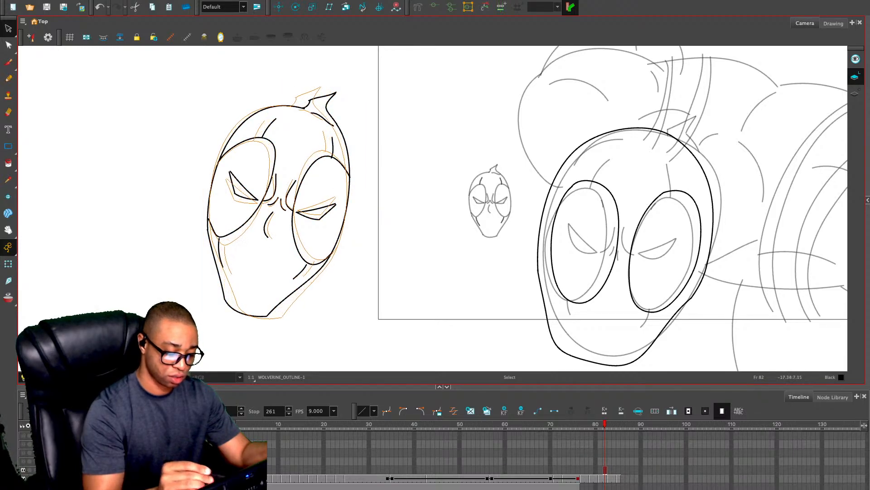
{"action": "key", "text": "Escape"}
Erase the left jaw line of the enlarged head and redraw it as a smooth curve down to the chin
{"action": "left_click_drag", "start_coordinate": [147, 266], "coordinate": [180, 215]}
{"action": "key", "text": "2"}
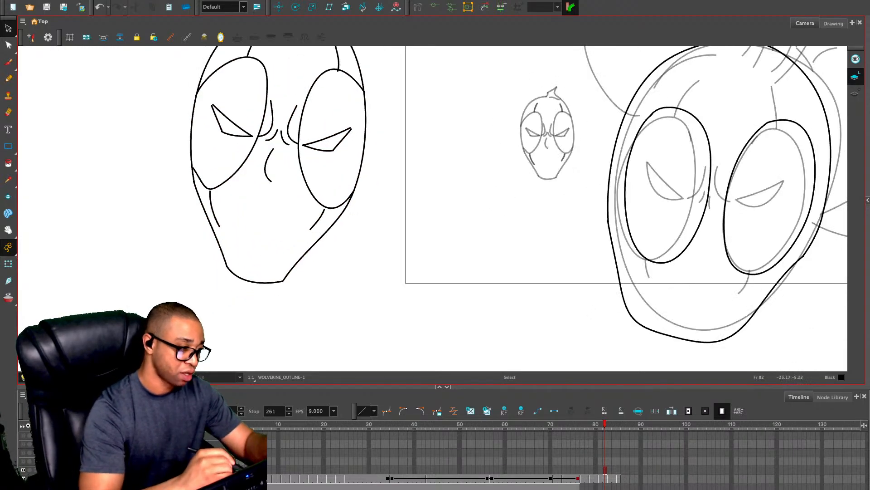
{"action": "key", "text": "alt+/"}
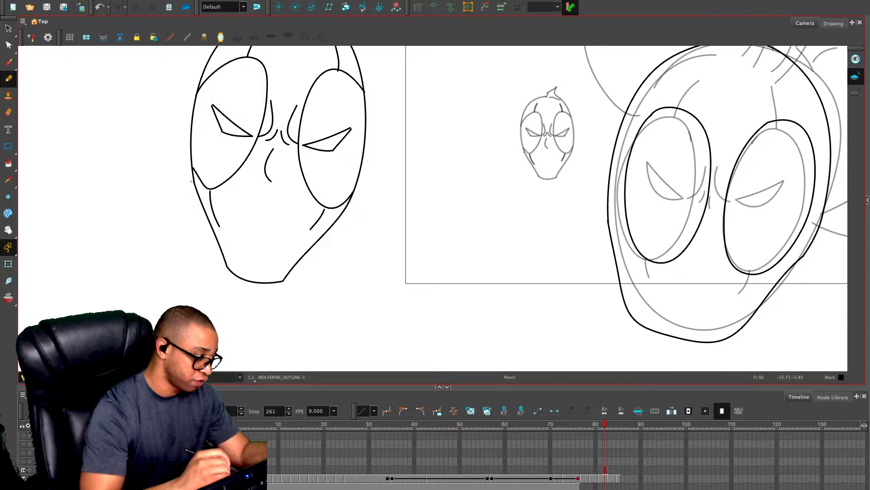
{"action": "key", "text": "alt+e"}
{"action": "left_click_drag", "start_coordinate": [195, 184], "coordinate": [225, 264]}
{"action": "key", "text": "alt+/"}
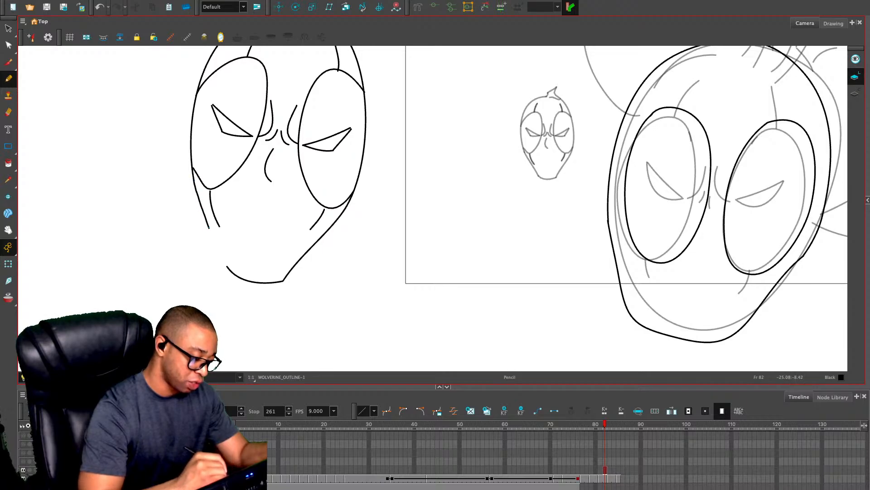
{"action": "left_click_drag", "start_coordinate": [228, 267], "coordinate": [230, 270]}
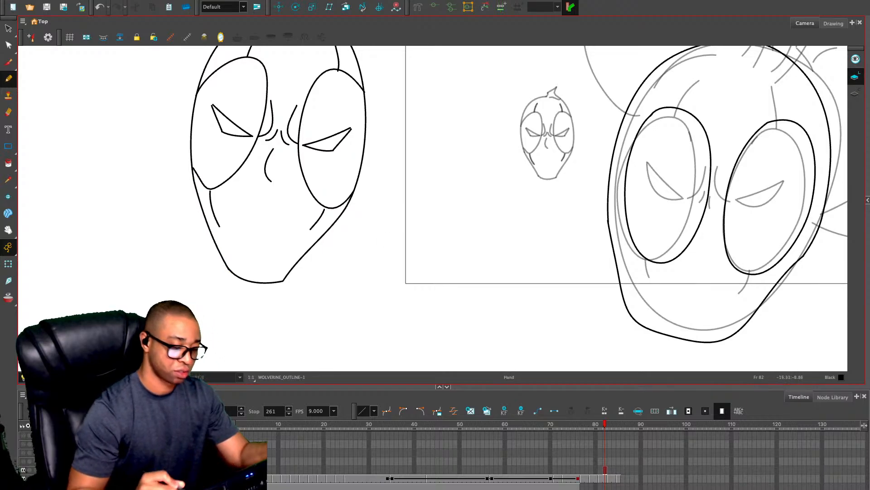
Shift both eye shapes and the brow and nose lines of the enlarged head slightly to the left
{"action": "left_click_drag", "start_coordinate": [392, 228], "coordinate": [400, 280]}
{"action": "key", "text": "alt+s"}
{"action": "mouse_move", "coordinate": [241, 154]}
{"action": "left_mouse_down"}
{"action": "mouse_move", "coordinate": [220, 195]}
{"action": "mouse_move", "coordinate": [258, 194]}
{"action": "mouse_move", "coordinate": [228, 181]}
{"action": "left_mouse_up"}
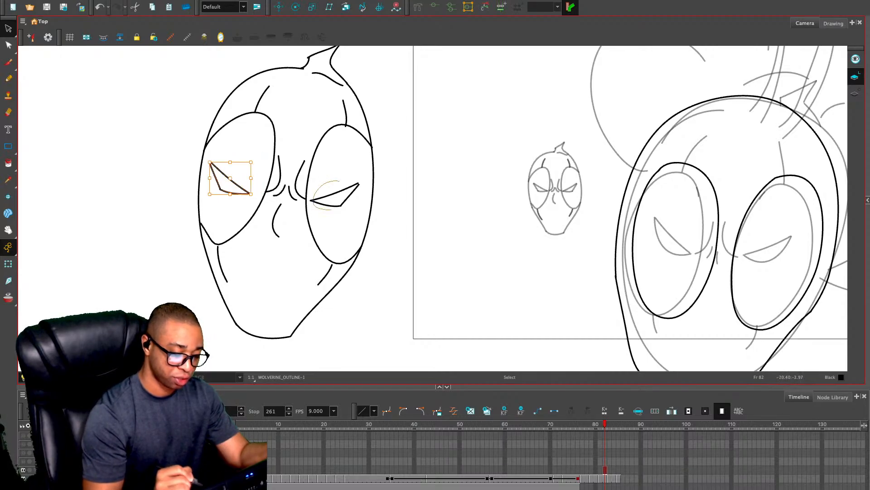
{"action": "mouse_move", "coordinate": [332, 209]}
{"action": "left_mouse_down"}
{"action": "mouse_move", "coordinate": [343, 178]}
{"action": "mouse_move", "coordinate": [340, 194]}
{"action": "left_mouse_up"}
{"action": "mouse_move", "coordinate": [306, 154]}
{"action": "left_mouse_down"}
{"action": "mouse_move", "coordinate": [278, 151]}
{"action": "mouse_move", "coordinate": [282, 241]}
{"action": "mouse_move", "coordinate": [306, 159]}
{"action": "mouse_move", "coordinate": [288, 180]}
{"action": "left_mouse_up"}
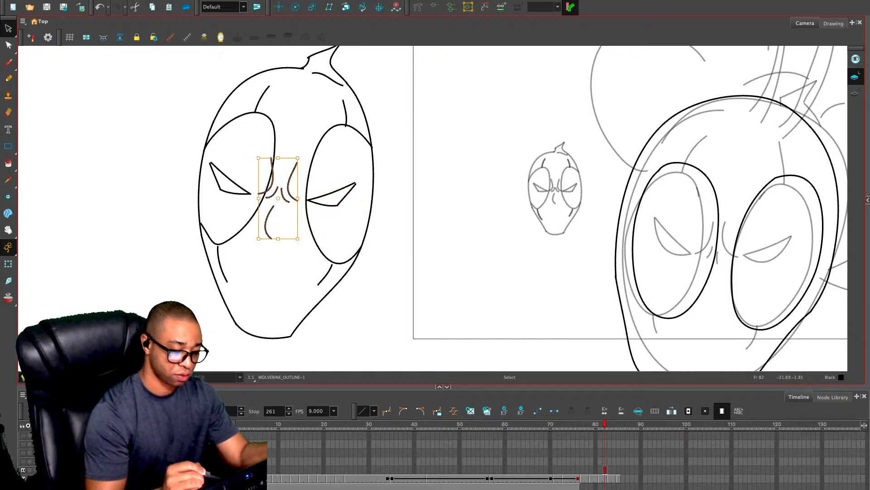
{"action": "key", "text": "Escape"}
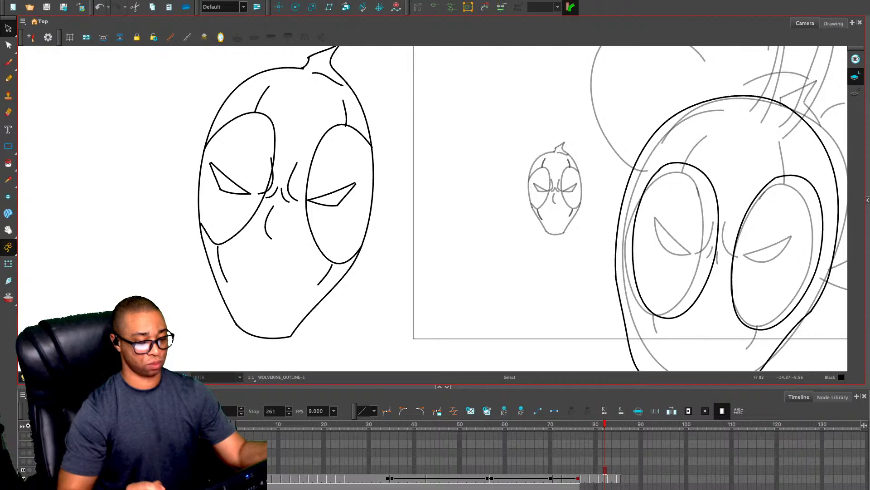
Delete the head contour and eye patches drawn over the large Deadpool head on frame 82
{"action": "key", "text": "1"}
{"action": "key", "text": "1"}
{"action": "mouse_move", "coordinate": [634, 136]}
{"action": "left_mouse_down"}
{"action": "mouse_move", "coordinate": [699, 204]}
{"action": "mouse_move", "coordinate": [639, 143]}
{"action": "left_mouse_up"}
{"action": "key", "text": "Delete"}
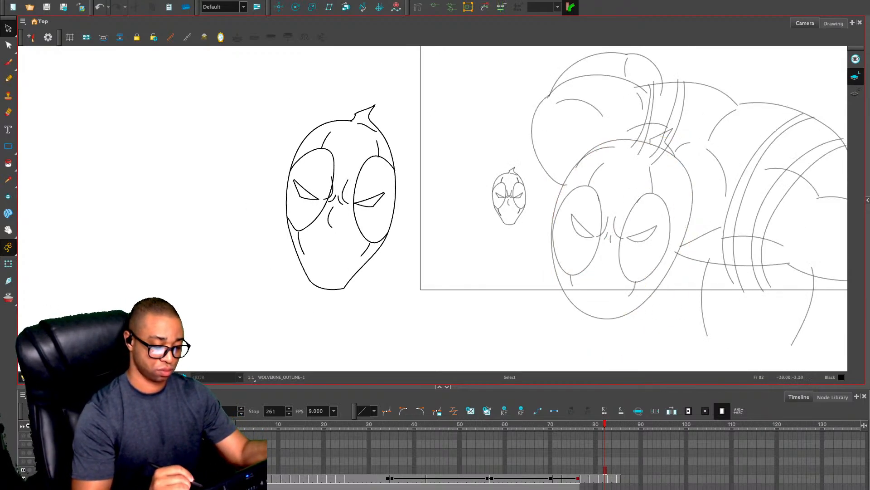
Move the enlarged head's right eye patch and its eye shape slightly toward the nose
{"action": "left_click", "coordinate": [360, 171]}
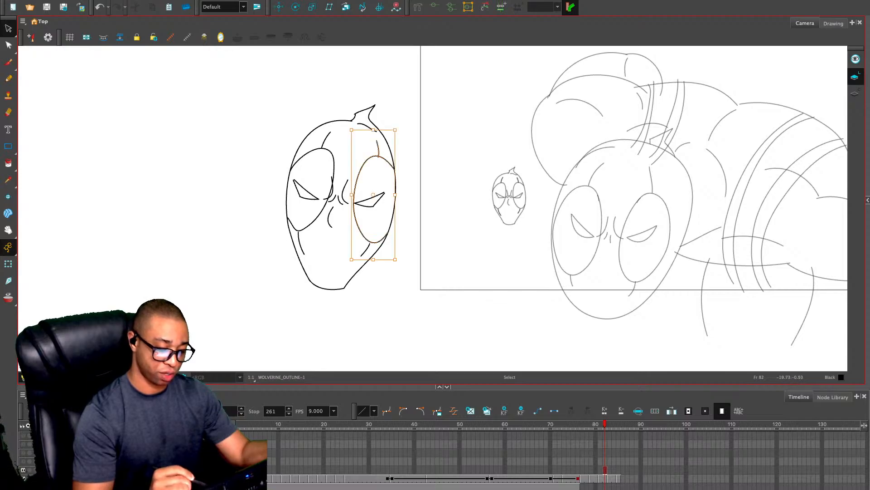
{"action": "mouse_move", "coordinate": [354, 203]}
{"action": "left_mouse_down"}
{"action": "mouse_move", "coordinate": [376, 199]}
{"action": "mouse_move", "coordinate": [362, 203]}
{"action": "left_mouse_up"}
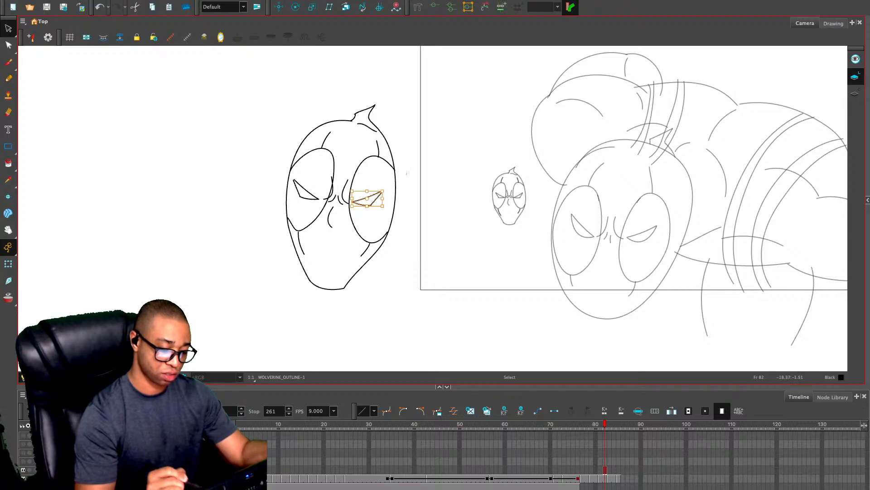
Nudge the left eye shape of the enlarged head slightly up and toward the nose
{"action": "left_click", "coordinate": [396, 219]}
{"action": "key", "text": "2"}
{"action": "key", "text": "2"}
{"action": "key", "text": "2"}
{"action": "key", "text": "2"}
{"action": "left_click_drag", "start_coordinate": [313, 182], "coordinate": [370, 231]}
{"action": "left_click", "coordinate": [370, 231]}
{"action": "left_click", "coordinate": [396, 244]}
{"action": "left_click", "coordinate": [169, 205]}
{"action": "left_click_drag", "start_coordinate": [170, 204], "coordinate": [171, 203]}
{"action": "left_click", "coordinate": [181, 177]}
{"action": "left_click_drag", "start_coordinate": [399, 176], "coordinate": [425, 98]}
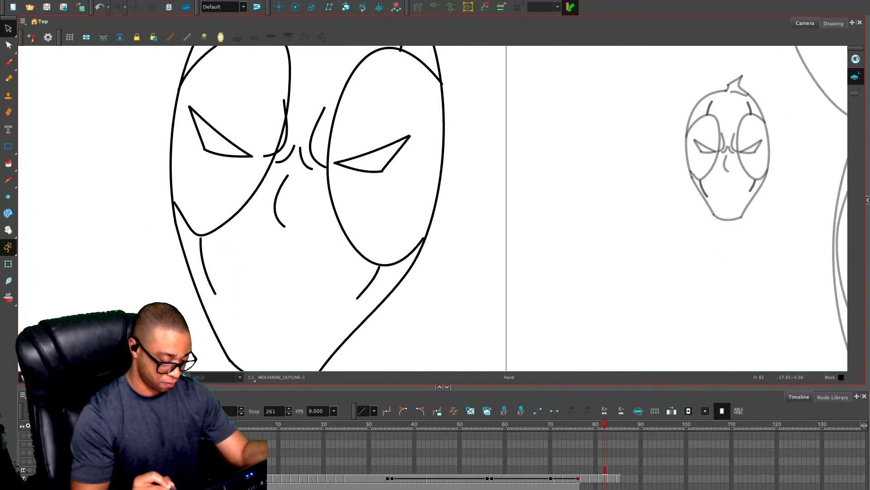
Nudge both cheek lines and the left eye patch of the enlarged head slightly so their ends meet cleanly
{"action": "left_click", "coordinate": [369, 281]}
{"action": "left_click_drag", "start_coordinate": [369, 281], "coordinate": [369, 281]}
{"action": "left_click", "coordinate": [203, 262]}
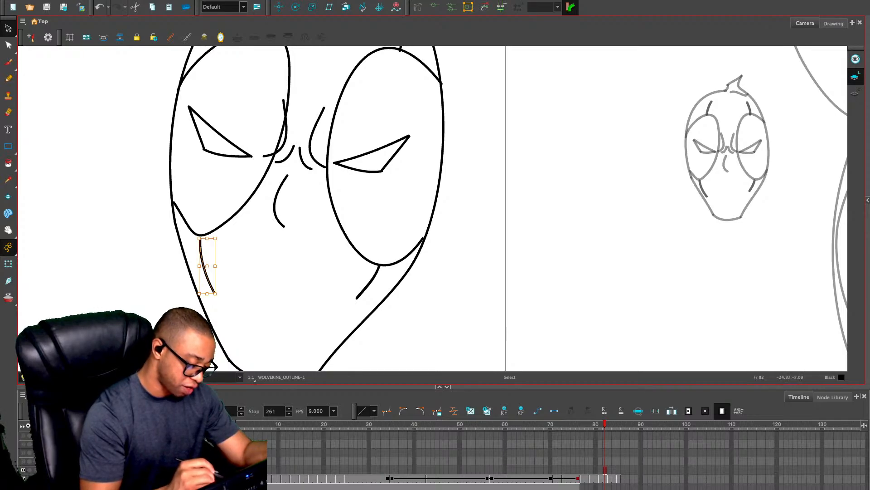
{"action": "left_click_drag", "start_coordinate": [203, 261], "coordinate": [202, 259]}
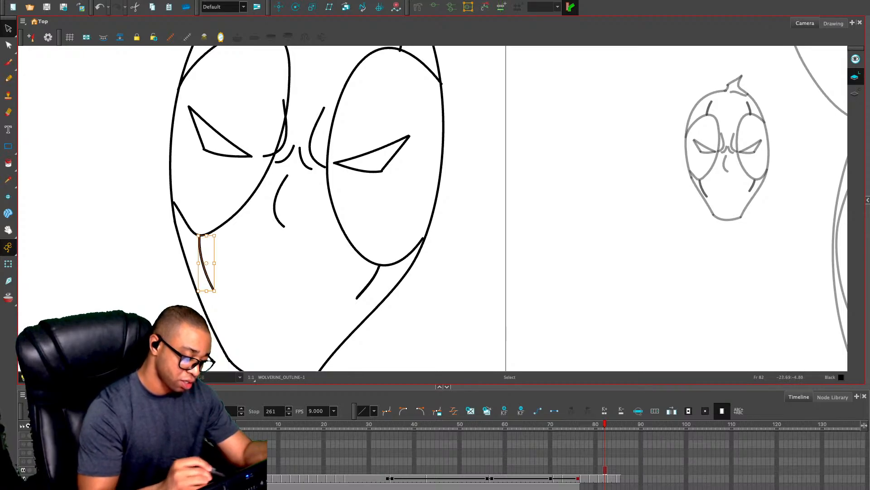
{"action": "left_click", "coordinate": [189, 227]}
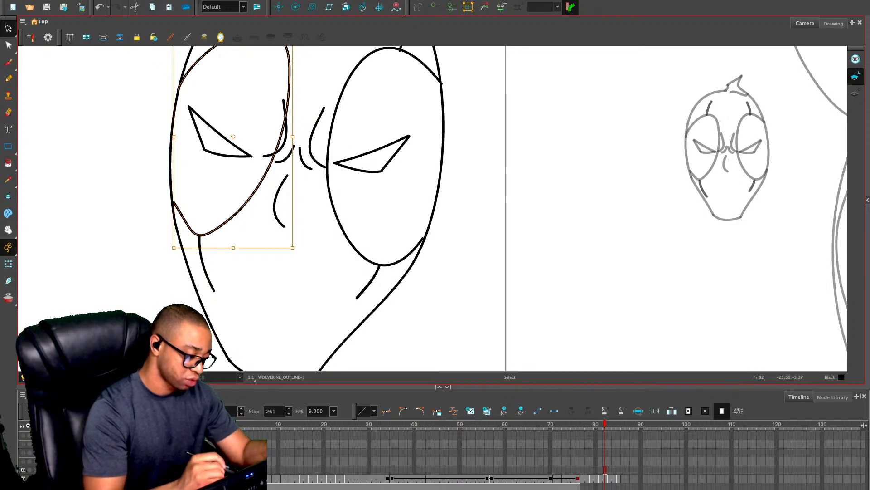
{"action": "left_click_drag", "start_coordinate": [188, 227], "coordinate": [186, 225]}
{"action": "left_click", "coordinate": [105, 146]}
{"action": "left_click_drag", "start_coordinate": [105, 145], "coordinate": [92, 252]}
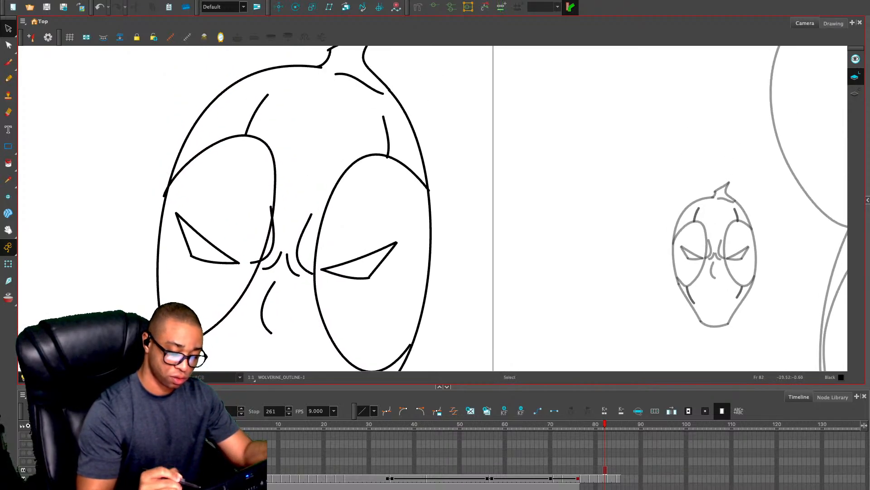
Nudge the upper line of the pointed tip on the enlarged head so it joins the adjacent lines
{"action": "left_click_drag", "start_coordinate": [352, 74], "coordinate": [356, 155]}
{"action": "left_click", "coordinate": [356, 117]}
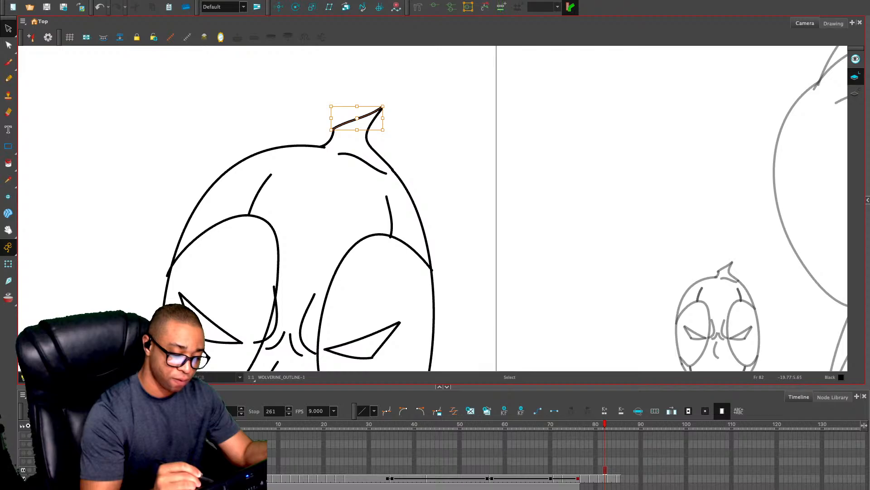
{"action": "left_click_drag", "start_coordinate": [357, 117], "coordinate": [358, 118]}
{"action": "key", "text": "Escape"}
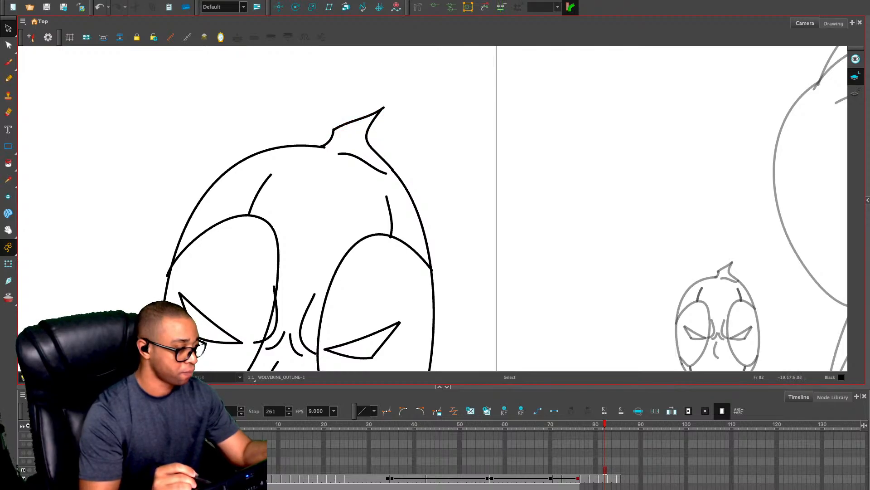
Erase the end of the left eye patch that overshoots the head contour
{"action": "left_click_drag", "start_coordinate": [288, 199], "coordinate": [324, 75]}
{"action": "key", "text": "alt+e"}
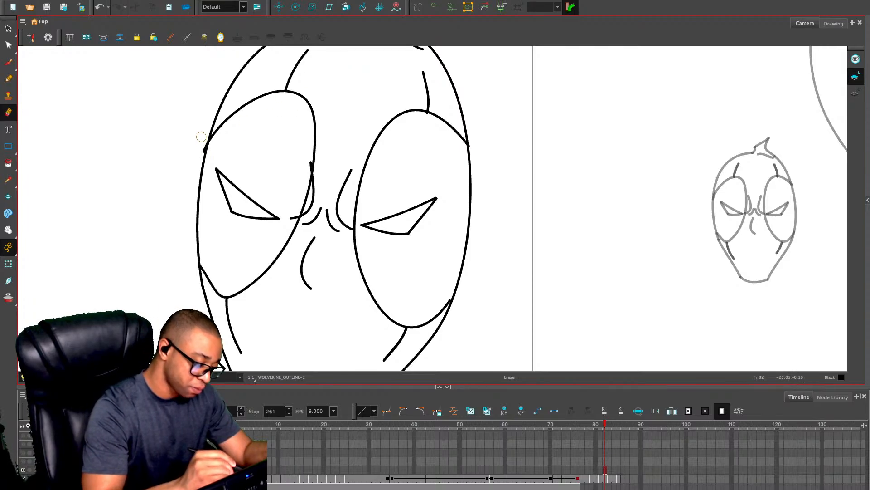
{"action": "left_click_drag", "start_coordinate": [202, 135], "coordinate": [199, 157]}
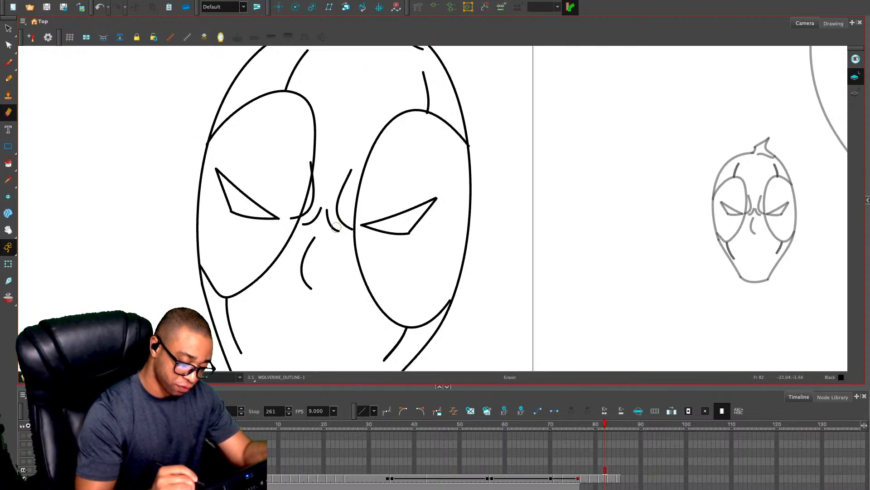
Widen the right eye patch slightly to reach the head contour and erase the line ends that overshoot
{"action": "key", "text": "alt+s"}
{"action": "left_click", "coordinate": [446, 306]}
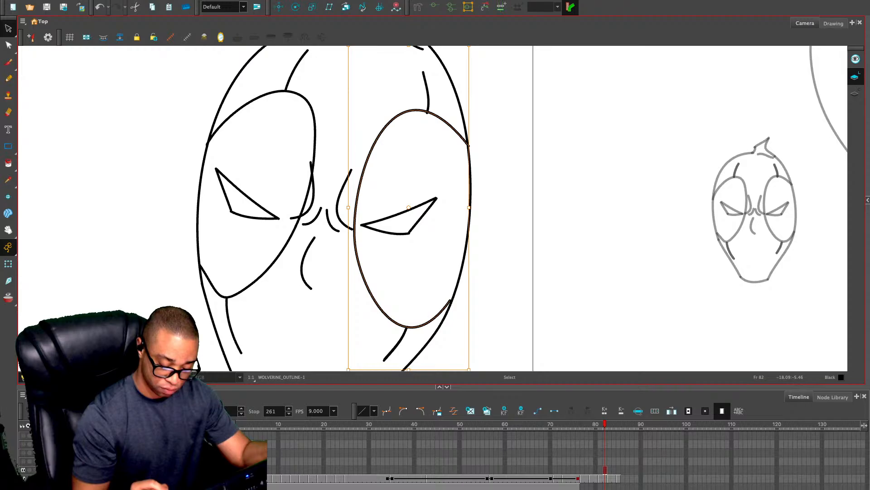
{"action": "left_click_drag", "start_coordinate": [469, 207], "coordinate": [472, 207]}
{"action": "left_click", "coordinate": [535, 222]}
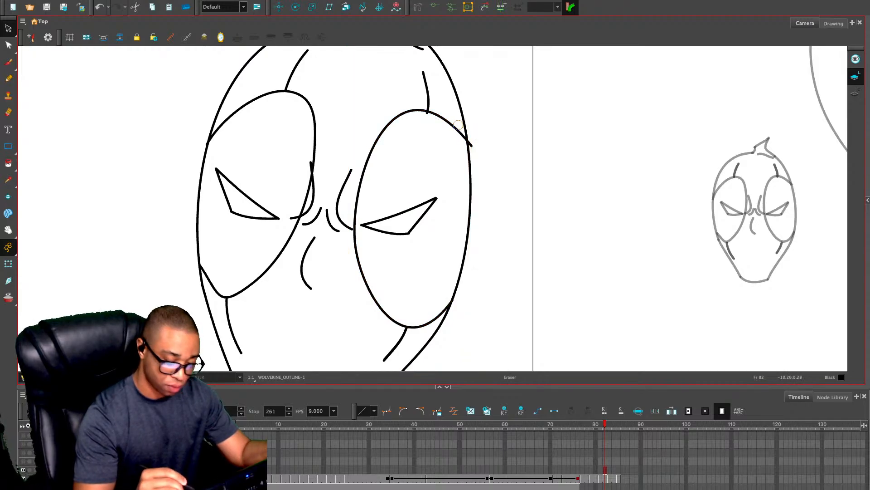
{"action": "key", "text": "alt+e"}
{"action": "left_click_drag", "start_coordinate": [474, 142], "coordinate": [474, 144]}
{"action": "left_click_drag", "start_coordinate": [426, 119], "coordinate": [427, 117]}
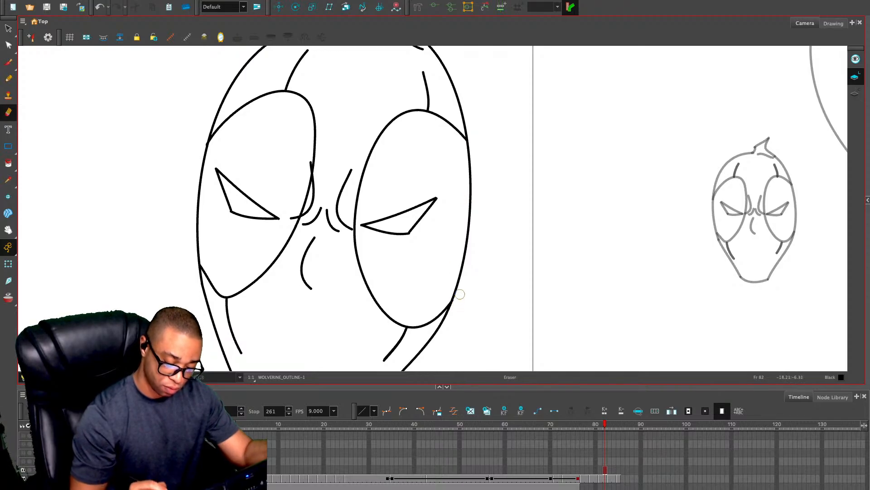
Move the whole cleaned head over the large rough Deadpool head and scale it up to fit
{"action": "key", "text": "1"}
{"action": "key", "text": "1"}
{"action": "key", "text": "1"}
{"action": "left_click_drag", "start_coordinate": [512, 239], "coordinate": [526, 197]}
{"action": "key", "text": "alt+s"}
{"action": "key", "text": "1"}
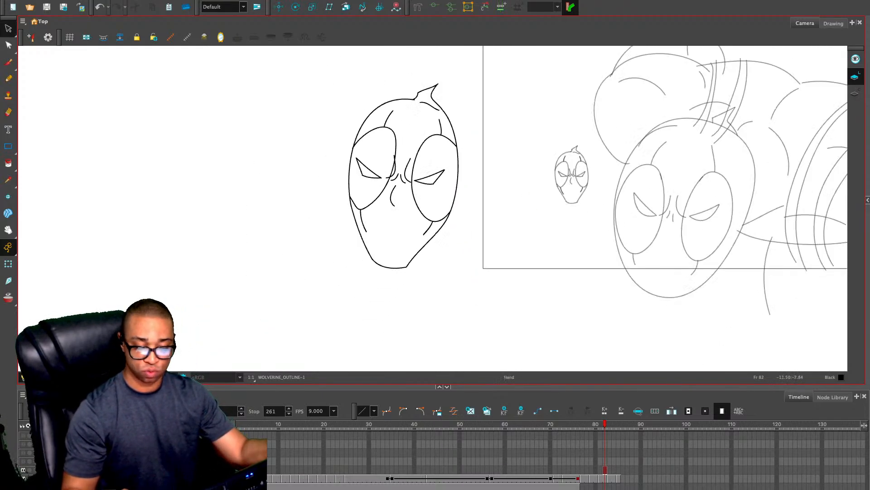
{"action": "left_click_drag", "start_coordinate": [531, 226], "coordinate": [391, 255]}
{"action": "mouse_move", "coordinate": [350, 106]}
{"action": "left_mouse_down"}
{"action": "mouse_move", "coordinate": [352, 224]}
{"action": "mouse_move", "coordinate": [352, 215]}
{"action": "left_mouse_up"}
{"action": "mouse_move", "coordinate": [276, 176]}
{"action": "left_mouse_down"}
{"action": "mouse_move", "coordinate": [595, 206]}
{"action": "mouse_move", "coordinate": [549, 205]}
{"action": "left_mouse_up"}
{"action": "left_click_drag", "start_coordinate": [598, 142], "coordinate": [616, 113]}
{"action": "left_click_drag", "start_coordinate": [549, 210], "coordinate": [547, 220]}
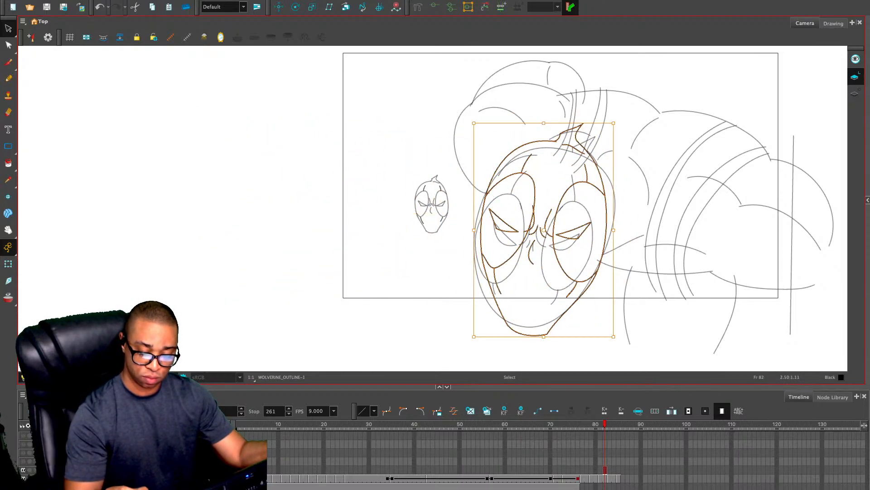
Widen the placed head slightly and fine-tune its fit over the rough head
{"action": "left_click_drag", "start_coordinate": [614, 123], "coordinate": [618, 125]}
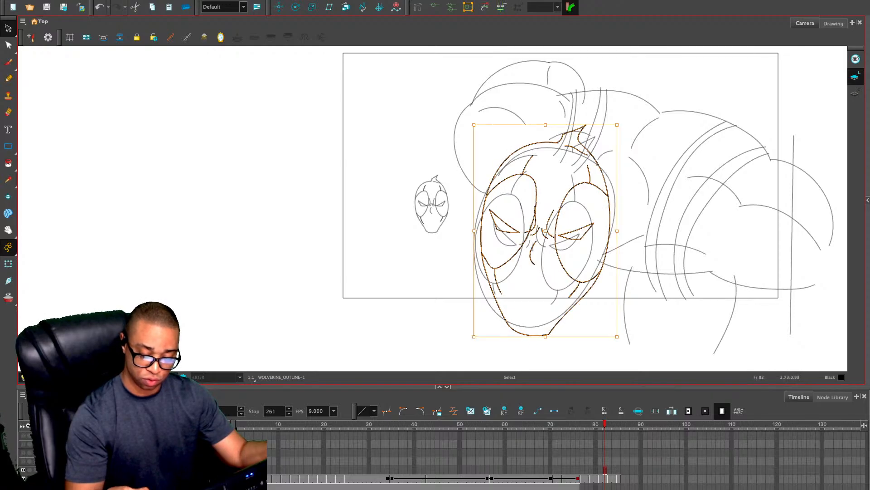
{"action": "left_click", "coordinate": [601, 168]}
{"action": "key", "text": "ctrl+a"}
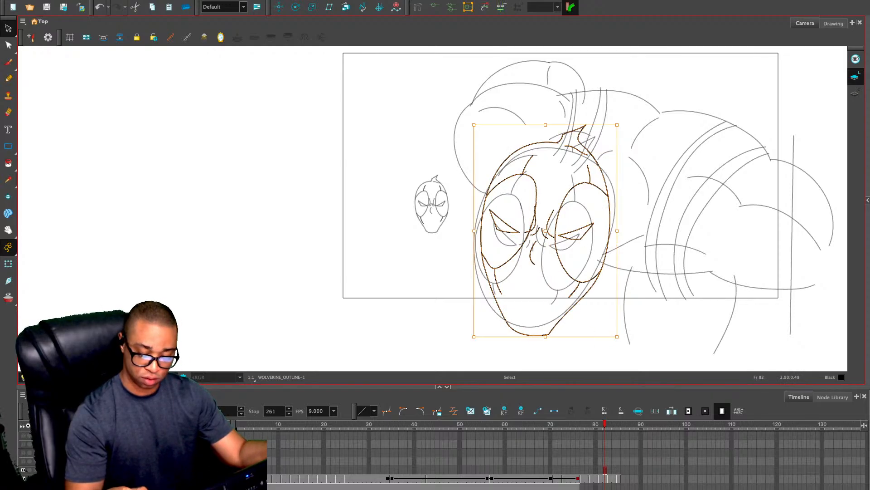
{"action": "left_click_drag", "start_coordinate": [600, 167], "coordinate": [605, 169]}
{"action": "left_click", "coordinate": [593, 250]}
Draw the left edge and upper arc of the large rounded form behind the head with the Pencil
{"action": "left_click_drag", "start_coordinate": [594, 250], "coordinate": [494, 200]}
{"action": "key", "text": "2"}
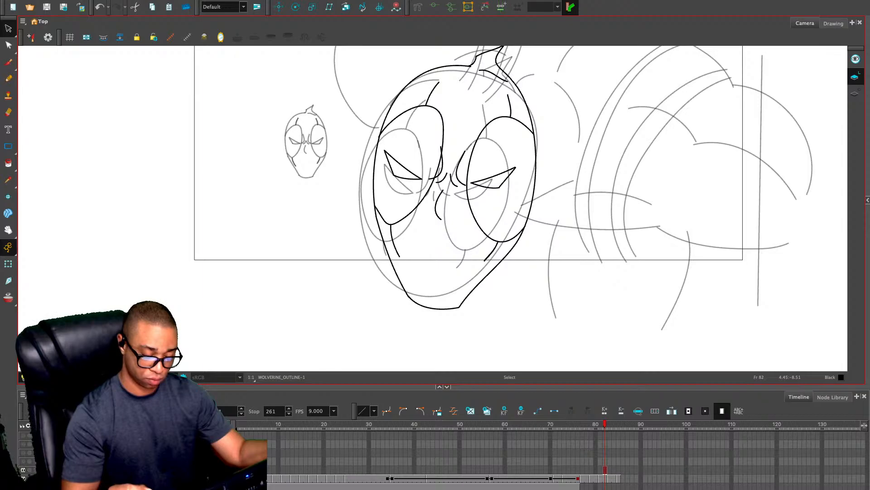
{"action": "key", "text": "2"}
{"action": "left_click_drag", "start_coordinate": [576, 88], "coordinate": [567, 209]}
{"action": "key", "text": "alt+/"}
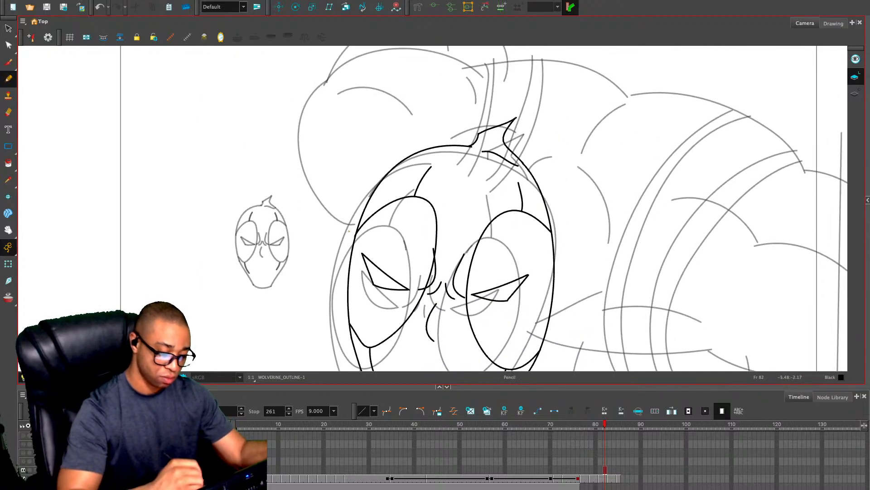
{"action": "mouse_move", "coordinate": [344, 227]}
{"action": "left_mouse_down"}
{"action": "mouse_move", "coordinate": [331, 277]}
{"action": "mouse_move", "coordinate": [290, 181]}
{"action": "mouse_move", "coordinate": [341, 118]}
{"action": "mouse_move", "coordinate": [374, 95]}
{"action": "mouse_move", "coordinate": [489, 129]}
{"action": "left_mouse_up"}
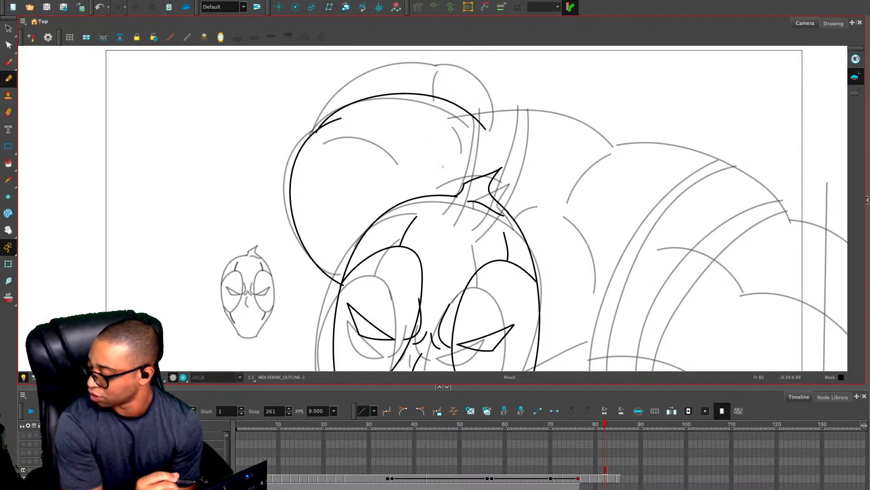
Draw the outer arc above the rounded form in two curves, redoing the first stroke, and add its short dividing line
{"action": "left_click_drag", "start_coordinate": [482, 211], "coordinate": [490, 277]}
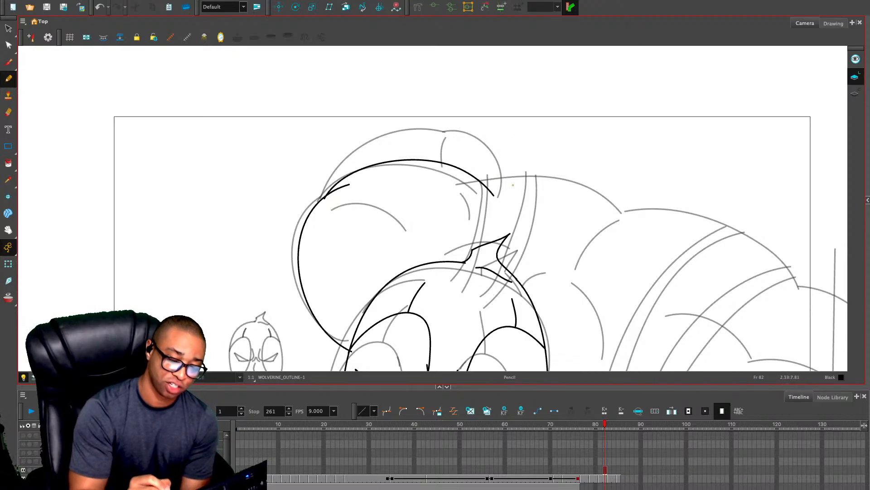
{"action": "mouse_move", "coordinate": [510, 177]}
{"action": "left_mouse_down"}
{"action": "mouse_move", "coordinate": [451, 133]}
{"action": "mouse_move", "coordinate": [328, 196]}
{"action": "left_mouse_up"}
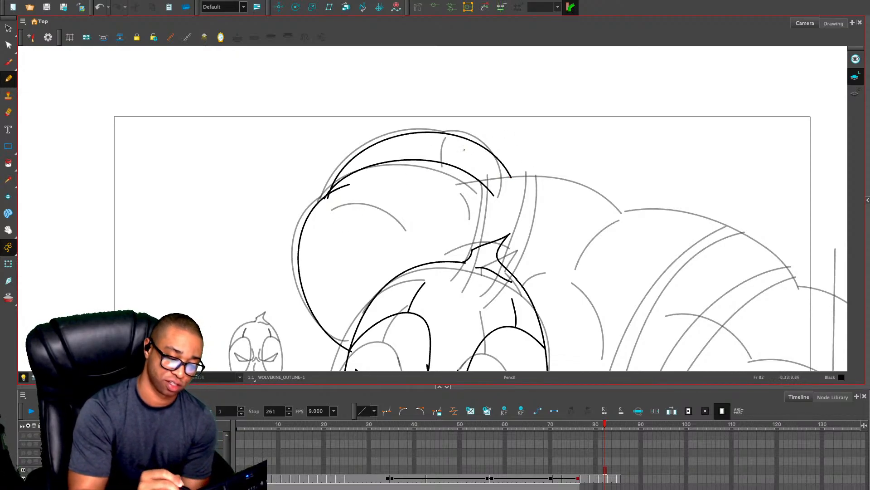
{"action": "key", "text": "ctrl+z"}
{"action": "mouse_move", "coordinate": [444, 136]}
{"action": "left_mouse_down"}
{"action": "mouse_move", "coordinate": [352, 152]}
{"action": "mouse_move", "coordinate": [320, 219]}
{"action": "left_mouse_up"}
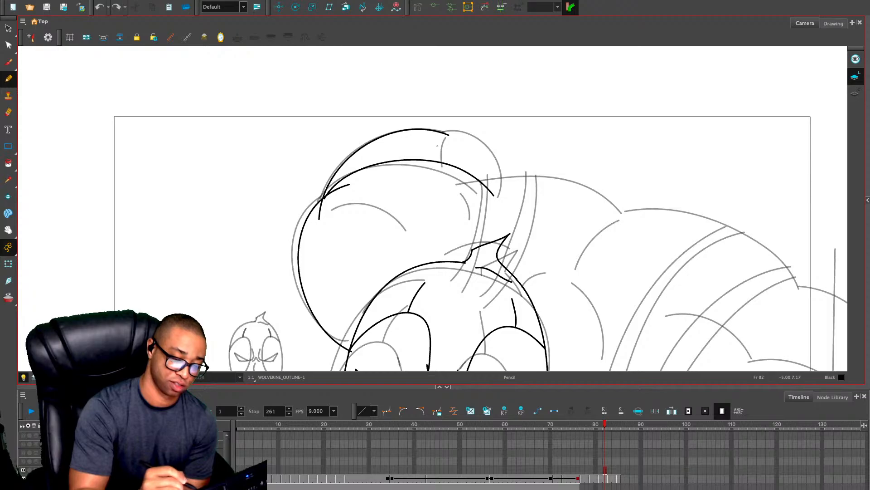
{"action": "left_click_drag", "start_coordinate": [444, 132], "coordinate": [507, 200]}
{"action": "left_click_drag", "start_coordinate": [443, 141], "coordinate": [427, 177]}
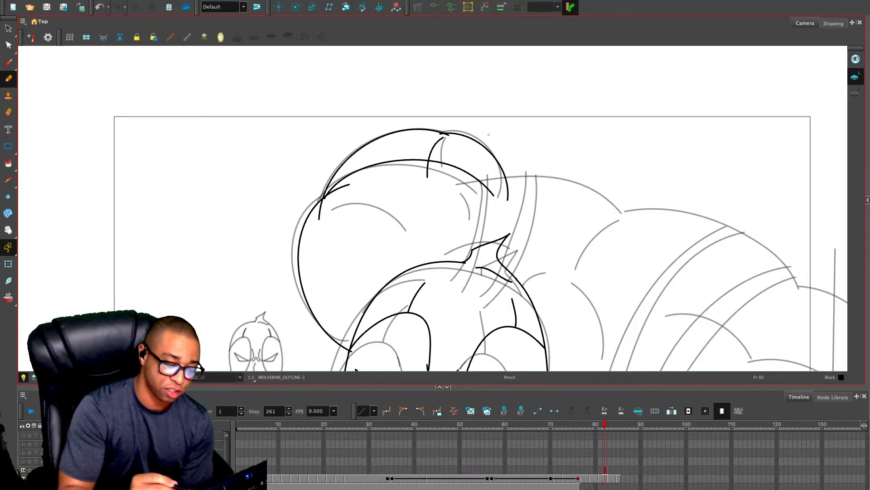
Draw the upper contour of the back as overlapping arcs from behind the head to the far end of the body
{"action": "left_click_drag", "start_coordinate": [385, 275], "coordinate": [319, 234]}
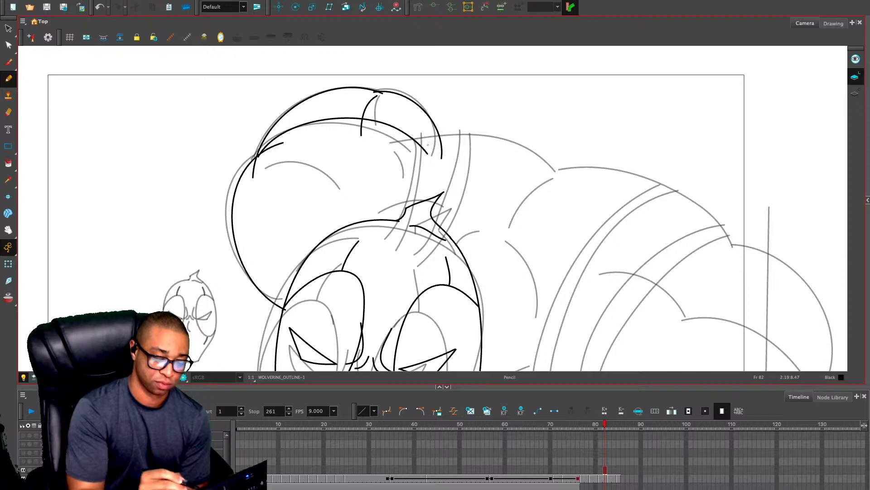
{"action": "mouse_move", "coordinate": [404, 142]}
{"action": "left_mouse_down"}
{"action": "mouse_move", "coordinate": [500, 145]}
{"action": "mouse_move", "coordinate": [566, 185]}
{"action": "mouse_move", "coordinate": [444, 132]}
{"action": "mouse_move", "coordinate": [570, 181]}
{"action": "mouse_move", "coordinate": [607, 229]}
{"action": "left_mouse_up"}
{"action": "left_click_drag", "start_coordinate": [626, 280], "coordinate": [539, 183]}
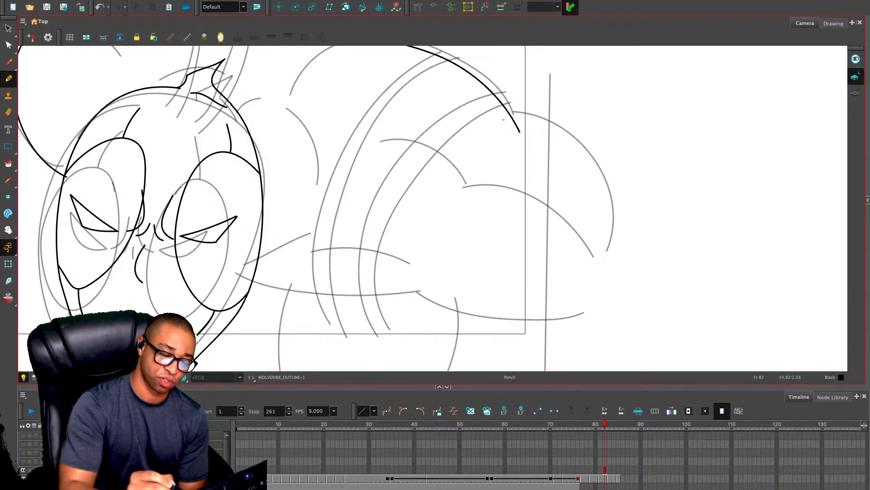
{"action": "mouse_move", "coordinate": [501, 120]}
{"action": "left_mouse_down"}
{"action": "mouse_move", "coordinate": [622, 189]}
{"action": "mouse_move", "coordinate": [673, 281]}
{"action": "left_mouse_up"}
Draw the body's curved underside, its inner contour arcs, and the short lines beside the head and shoulder
{"action": "mouse_move", "coordinate": [403, 286]}
{"action": "left_mouse_down"}
{"action": "mouse_move", "coordinate": [418, 302]}
{"action": "mouse_move", "coordinate": [635, 298]}
{"action": "left_mouse_up"}
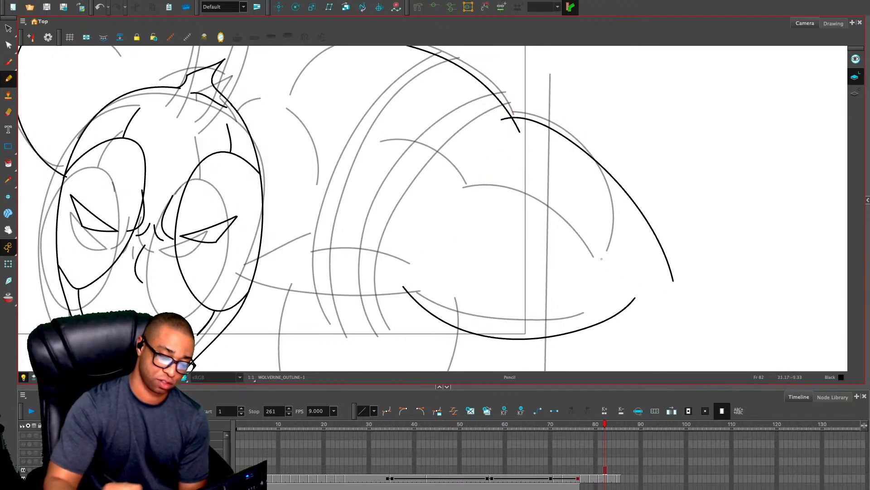
{"action": "left_click_drag", "start_coordinate": [486, 188], "coordinate": [631, 273]}
{"action": "mouse_move", "coordinate": [452, 186]}
{"action": "left_mouse_down"}
{"action": "mouse_move", "coordinate": [318, 163]}
{"action": "mouse_move", "coordinate": [292, 174]}
{"action": "left_mouse_up"}
{"action": "left_click_drag", "start_coordinate": [246, 131], "coordinate": [292, 164]}
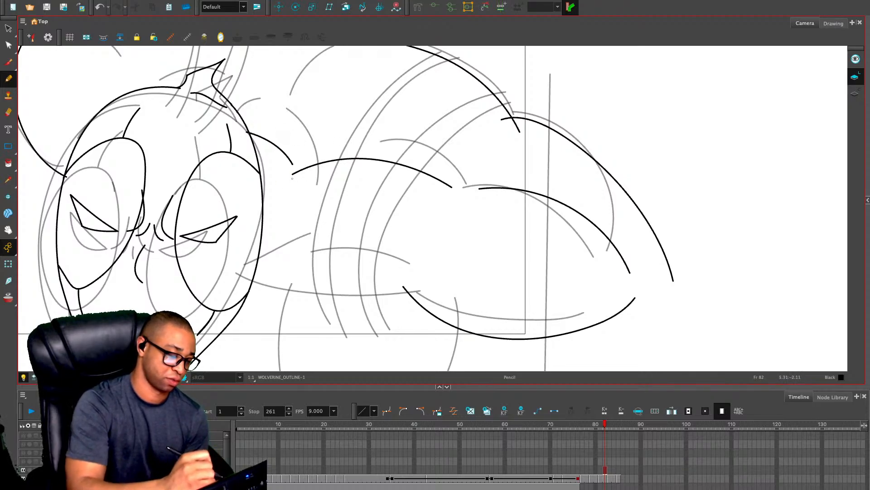
{"action": "left_click_drag", "start_coordinate": [250, 267], "coordinate": [294, 244]}
{"action": "left_click_drag", "start_coordinate": [342, 75], "coordinate": [407, 132]}
{"action": "mouse_move", "coordinate": [385, 103]}
{"action": "left_mouse_down"}
{"action": "mouse_move", "coordinate": [362, 117]}
{"action": "mouse_move", "coordinate": [325, 178]}
{"action": "left_mouse_up"}
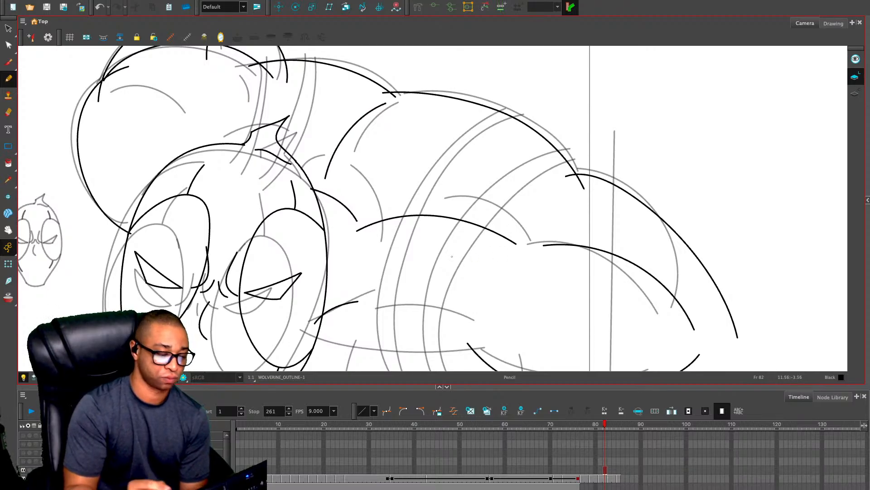
Draw the two pairs of strap lines curving down behind the head and the inner curve of the rounded form
{"action": "left_click_drag", "start_coordinate": [452, 257], "coordinate": [435, 307]}
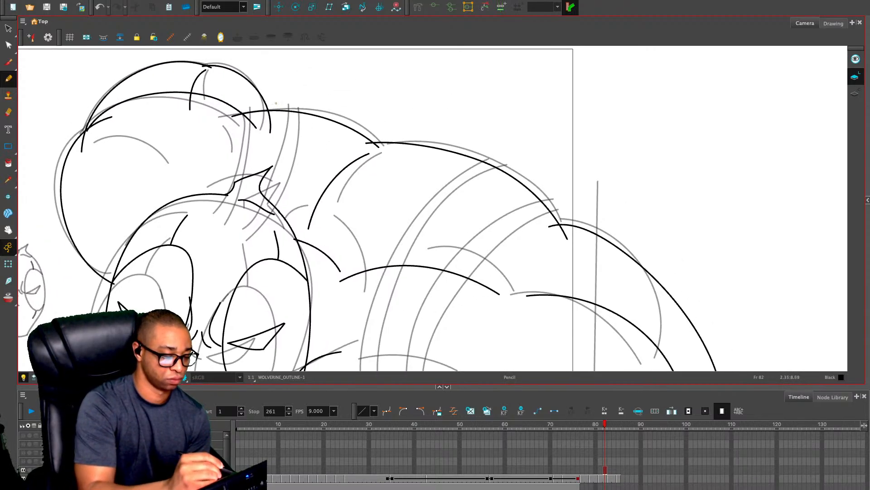
{"action": "mouse_move", "coordinate": [275, 103]}
{"action": "left_mouse_down"}
{"action": "mouse_move", "coordinate": [276, 138]}
{"action": "mouse_move", "coordinate": [238, 201]}
{"action": "left_mouse_up"}
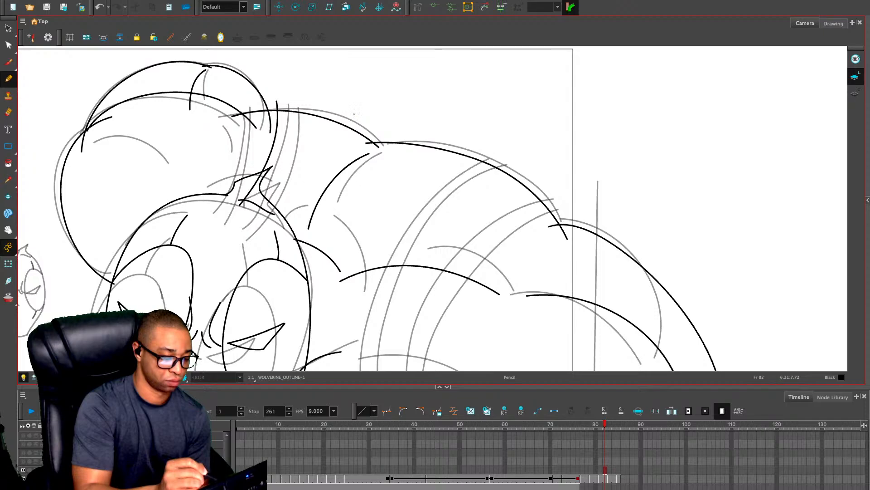
{"action": "mouse_move", "coordinate": [355, 116]}
{"action": "left_mouse_down"}
{"action": "mouse_move", "coordinate": [302, 211]}
{"action": "mouse_move", "coordinate": [262, 229]}
{"action": "left_mouse_up"}
{"action": "mouse_move", "coordinate": [287, 100]}
{"action": "left_mouse_down"}
{"action": "mouse_move", "coordinate": [285, 125]}
{"action": "mouse_move", "coordinate": [243, 217]}
{"action": "left_mouse_up"}
{"action": "left_click_drag", "start_coordinate": [329, 215], "coordinate": [349, 204]}
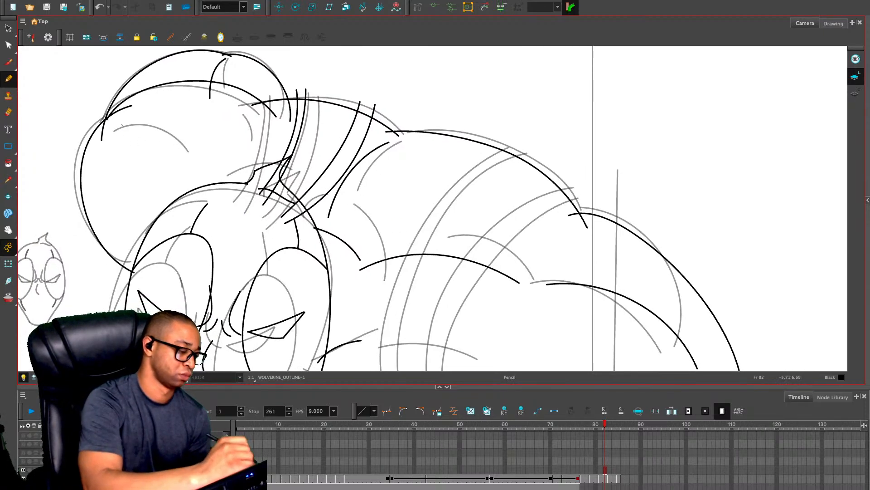
{"action": "left_click_drag", "start_coordinate": [122, 125], "coordinate": [189, 180]}
Draw the near edge of the lower limb and the two long curves running from the head toward the body's underside
{"action": "mouse_move", "coordinate": [572, 364]}
{"action": "left_mouse_down"}
{"action": "mouse_move", "coordinate": [572, 211]}
{"action": "mouse_move", "coordinate": [573, 226]}
{"action": "left_mouse_up"}
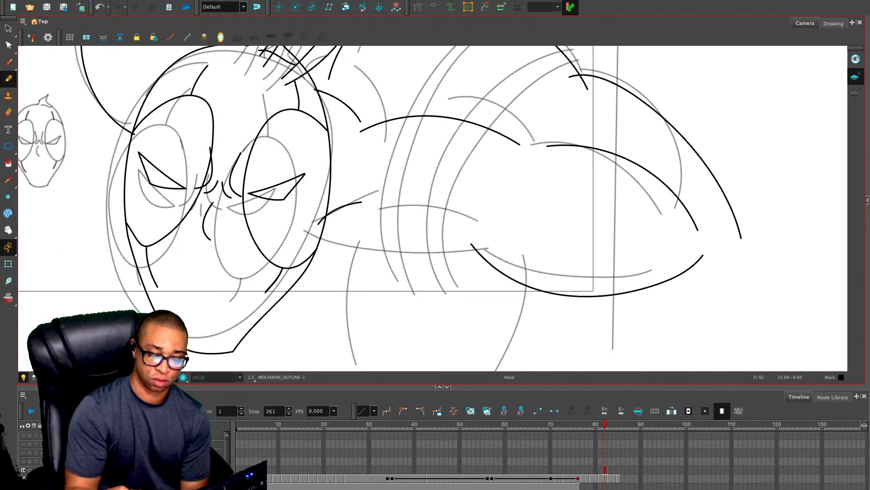
{"action": "mouse_move", "coordinate": [478, 229]}
{"action": "left_mouse_down"}
{"action": "mouse_move", "coordinate": [471, 268]}
{"action": "mouse_move", "coordinate": [484, 245]}
{"action": "left_mouse_up"}
{"action": "left_click_drag", "start_coordinate": [364, 257], "coordinate": [344, 348]}
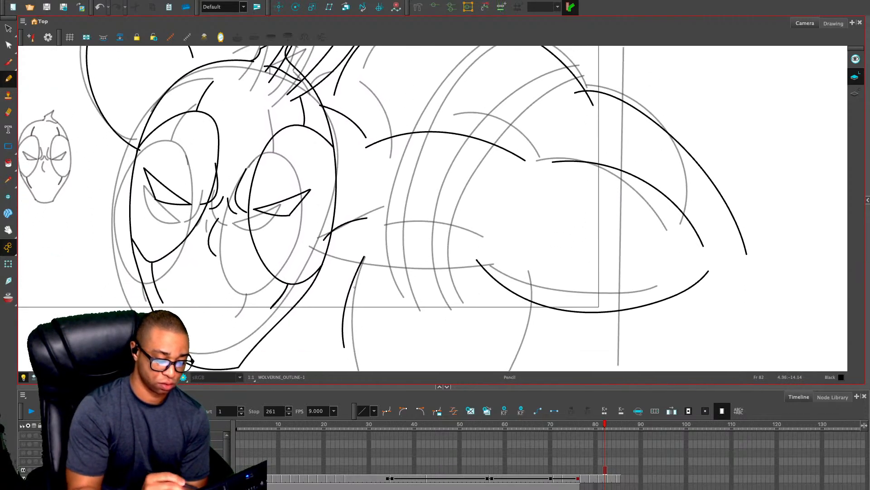
{"action": "mouse_move", "coordinate": [314, 252]}
{"action": "left_mouse_down"}
{"action": "mouse_move", "coordinate": [442, 275]}
{"action": "mouse_move", "coordinate": [506, 271]}
{"action": "left_mouse_up"}
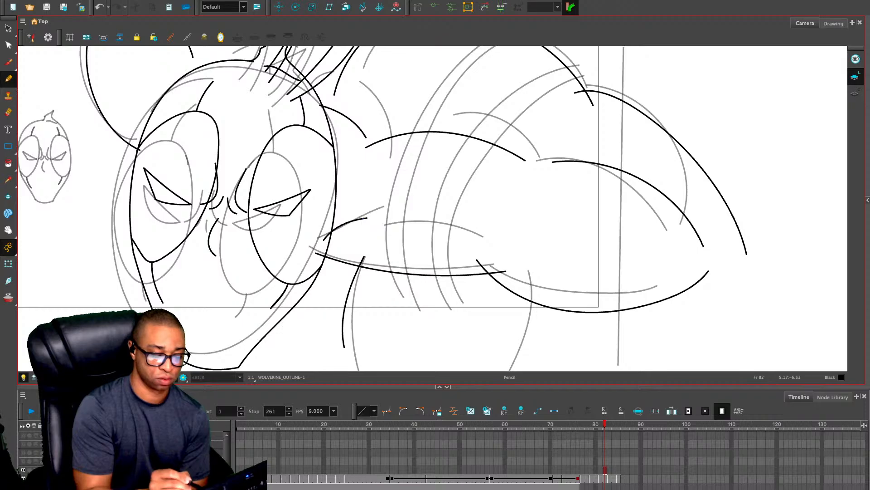
{"action": "left_click_drag", "start_coordinate": [389, 224], "coordinate": [481, 236]}
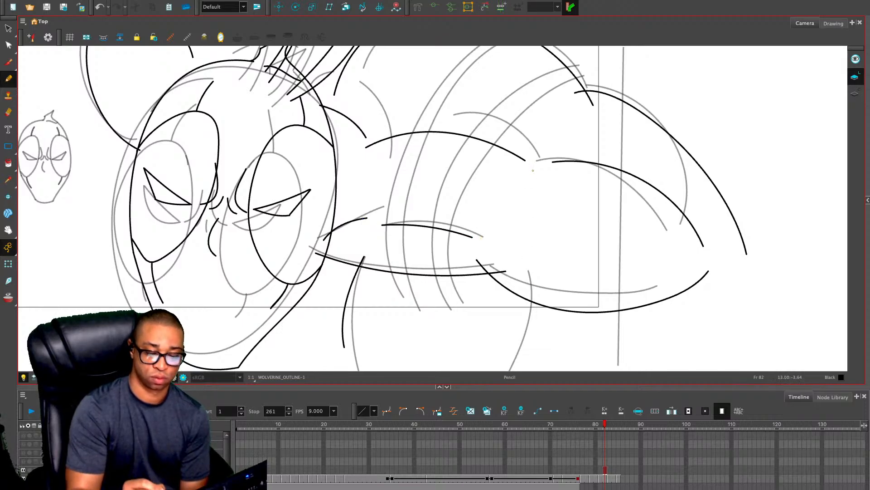
Draw the inner curve of the near rounded form, the short arc above it, and the far edge of the lower limb
{"action": "left_click_drag", "start_coordinate": [533, 169], "coordinate": [485, 228]}
{"action": "left_click_drag", "start_coordinate": [566, 100], "coordinate": [548, 146]}
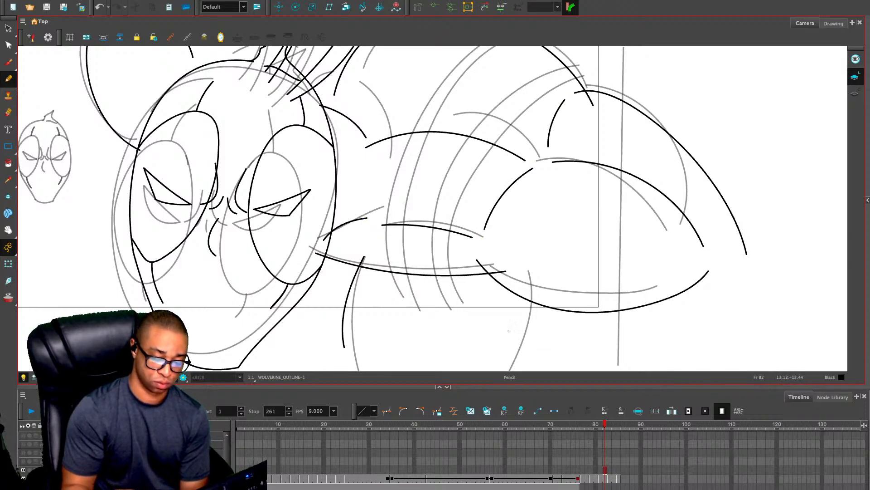
{"action": "left_click_drag", "start_coordinate": [540, 299], "coordinate": [531, 362]}
{"action": "scroll", "coordinate": [567, 317], "scroll_direction": "down", "scroll_amount": 1}
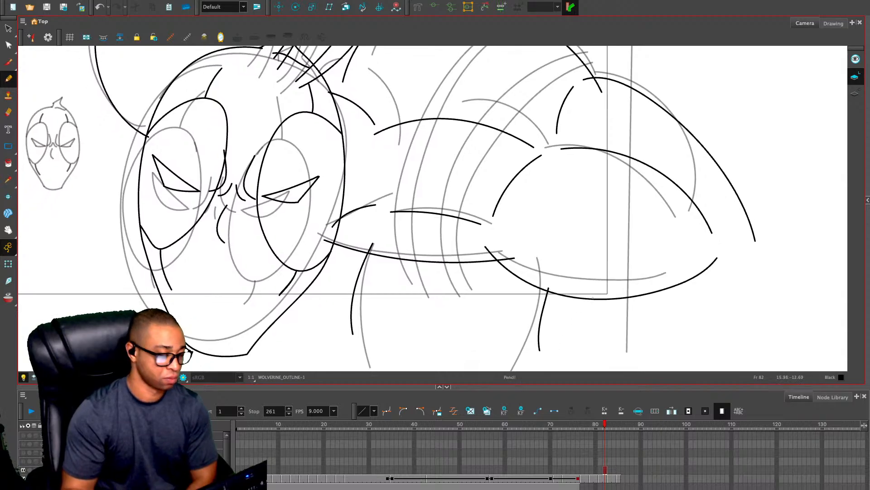
Draw a long vertical line and a long horizontal line just outside the camera frame to close off the cropped body shapes
{"action": "left_click_drag", "start_coordinate": [652, 60], "coordinate": [664, 343]}
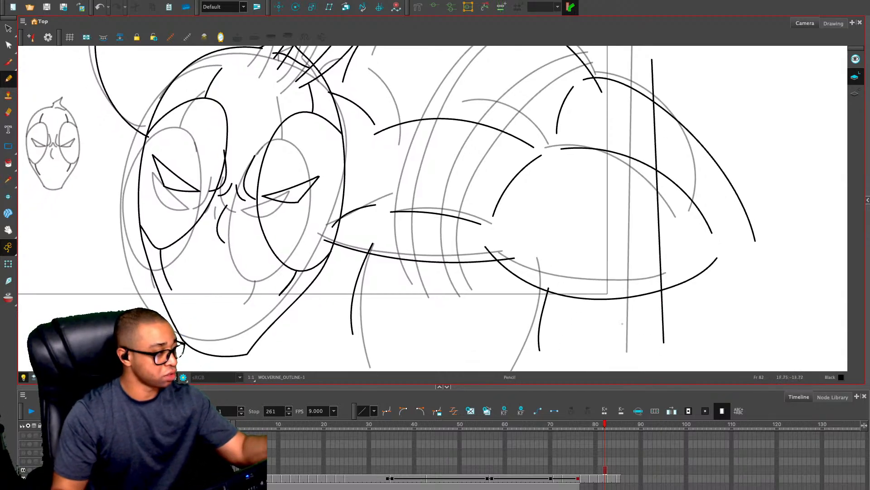
{"action": "key", "text": "1"}
{"action": "left_click_drag", "start_coordinate": [721, 301], "coordinate": [729, 344]}
{"action": "left_click_drag", "start_coordinate": [373, 314], "coordinate": [544, 322]}
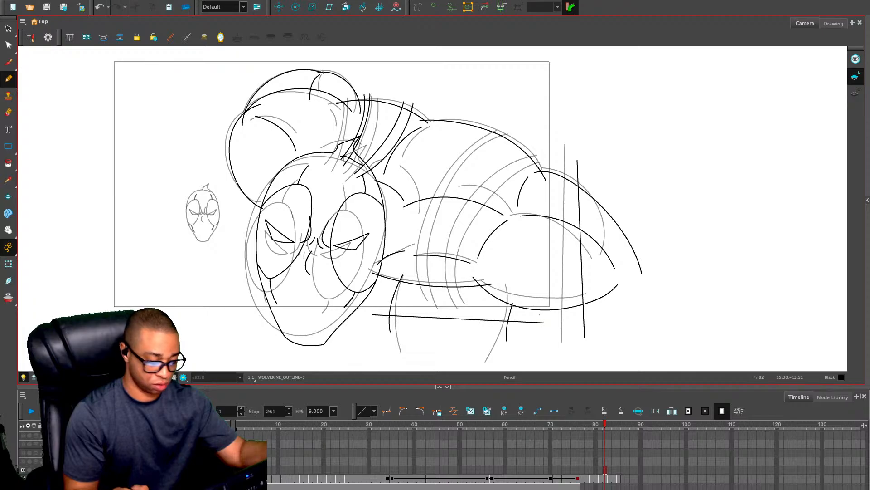
Hide the rough sketch so only WOLVERINE_OUTLINE shows, and mask the area outside the camera frame
{"action": "left_click", "coordinate": [30, 470]}
{"action": "key", "text": "2"}
{"action": "key", "text": "2"}
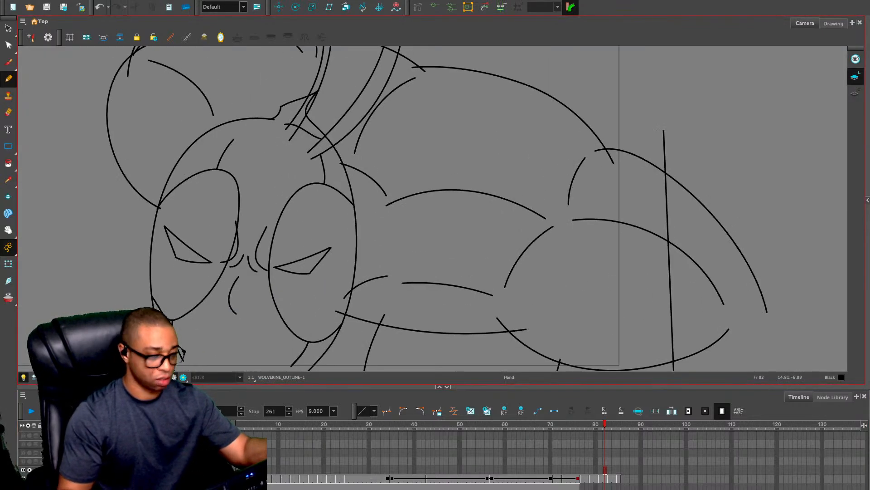
{"action": "left_click_drag", "start_coordinate": [646, 273], "coordinate": [620, 260]}
{"action": "key", "text": "alt+e"}
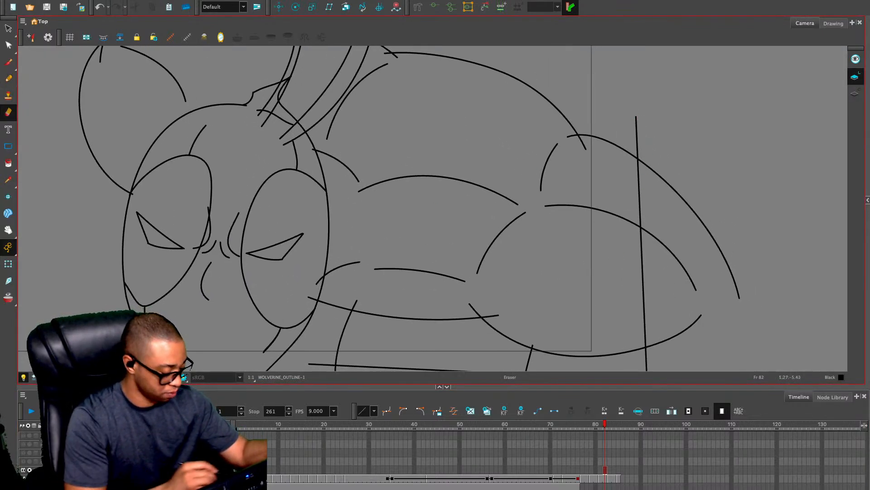
{"action": "left_click", "coordinate": [55, 377]}
{"action": "key", "text": "space"}
Erase the overshooting end of the body's lower contour and the strap tips of the lower pair sticking out above the back
{"action": "mouse_move", "coordinate": [332, 277]}
{"action": "left_mouse_down"}
{"action": "mouse_move", "coordinate": [388, 275]}
{"action": "mouse_move", "coordinate": [414, 299]}
{"action": "mouse_move", "coordinate": [363, 292]}
{"action": "left_mouse_up"}
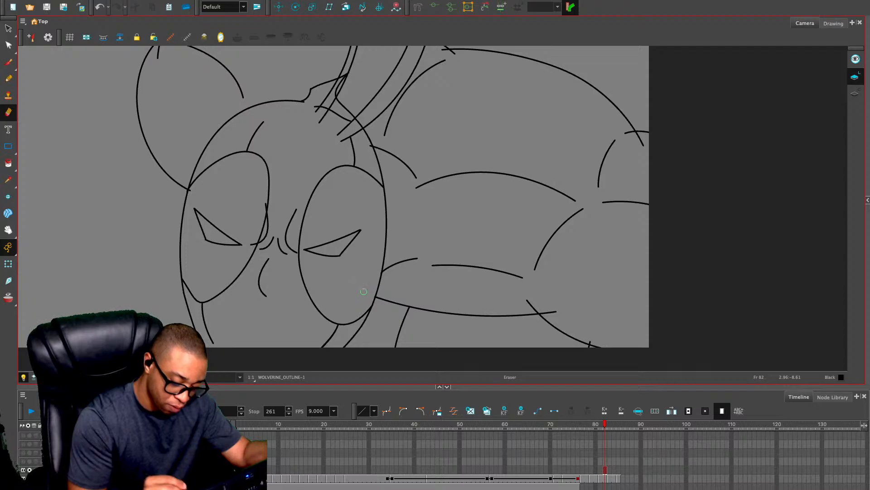
{"action": "left_click_drag", "start_coordinate": [543, 310], "coordinate": [557, 311]}
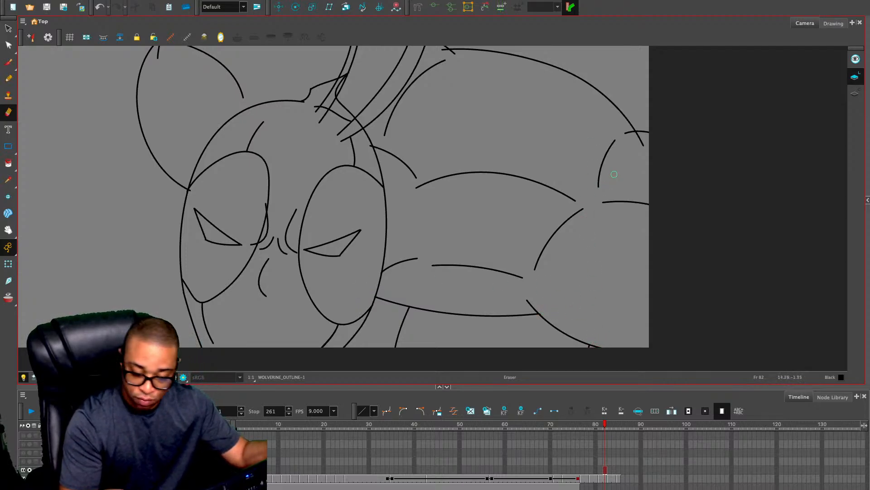
{"action": "left_click_drag", "start_coordinate": [629, 130], "coordinate": [642, 287]}
{"action": "mouse_move", "coordinate": [457, 209]}
{"action": "left_mouse_down"}
{"action": "mouse_move", "coordinate": [457, 181]}
{"action": "mouse_move", "coordinate": [469, 215]}
{"action": "left_mouse_up"}
{"action": "key", "text": "ctrl+z"}
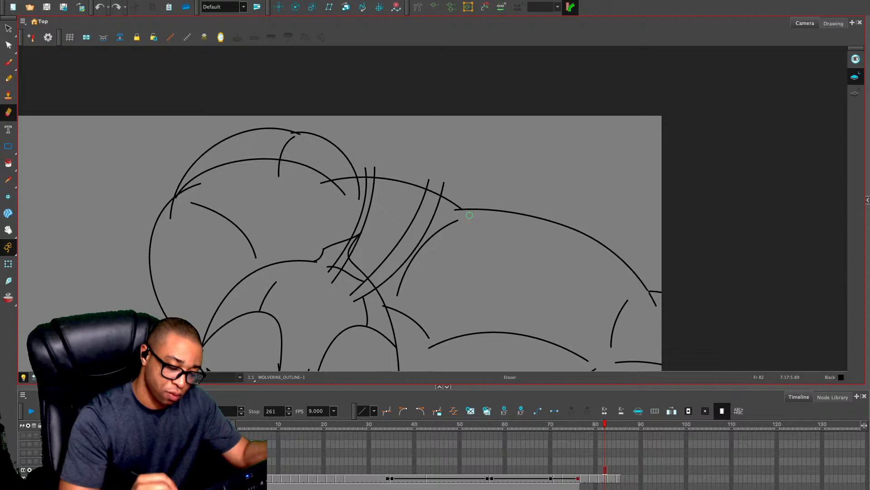
{"action": "mouse_move", "coordinate": [445, 181]}
{"action": "left_mouse_down"}
{"action": "mouse_move", "coordinate": [443, 191]}
{"action": "mouse_move", "coordinate": [426, 189]}
{"action": "left_mouse_up"}
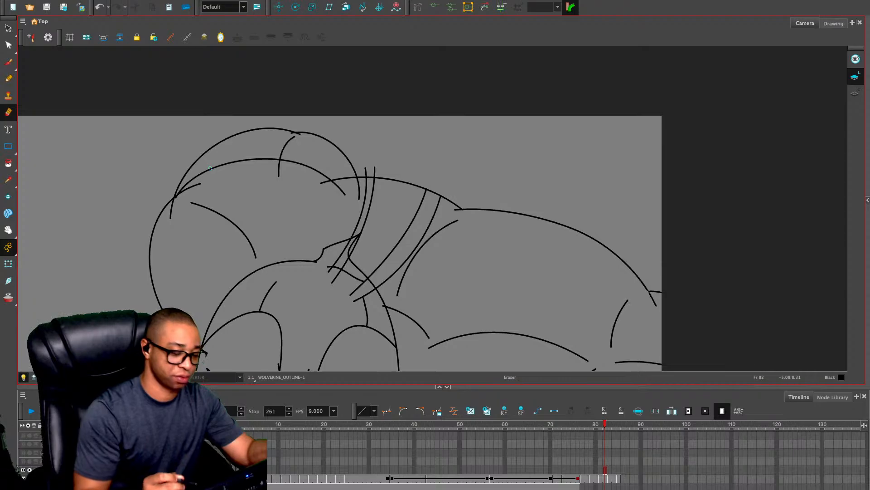
Erase the overshooting line ends on the rounded form behind the head, including the short arc's tail below the inner contour
{"action": "left_click_drag", "start_coordinate": [266, 222], "coordinate": [341, 243]}
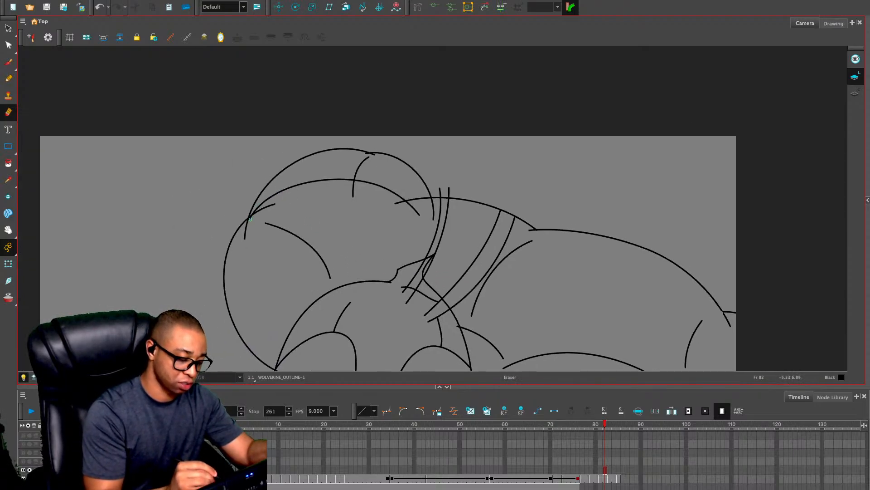
{"action": "left_click_drag", "start_coordinate": [250, 219], "coordinate": [246, 228]}
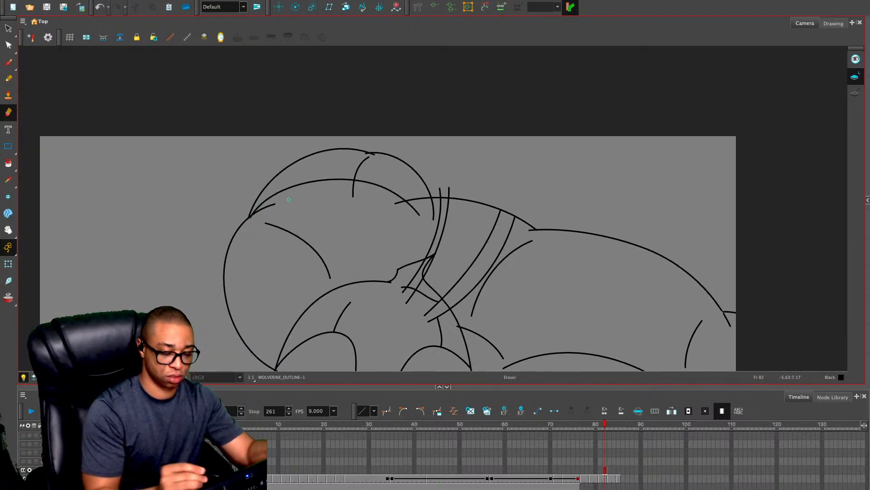
{"action": "left_click_drag", "start_coordinate": [276, 203], "coordinate": [254, 217]}
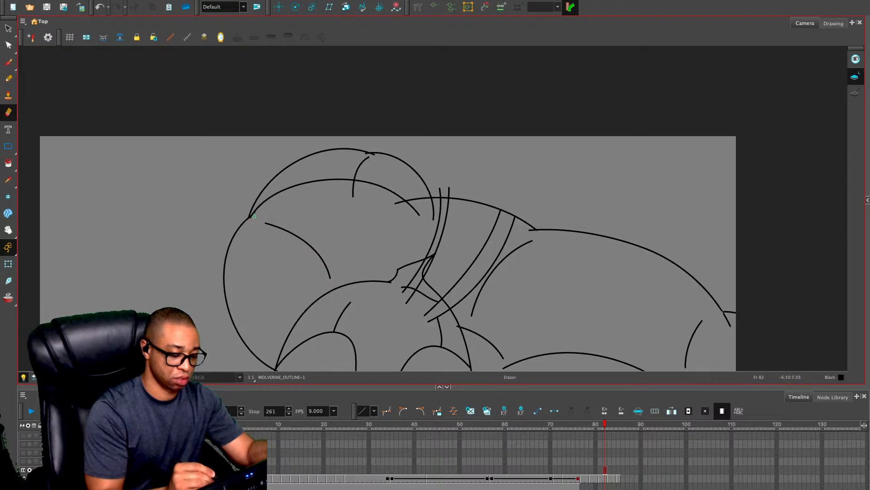
{"action": "left_click_drag", "start_coordinate": [354, 183], "coordinate": [353, 194]}
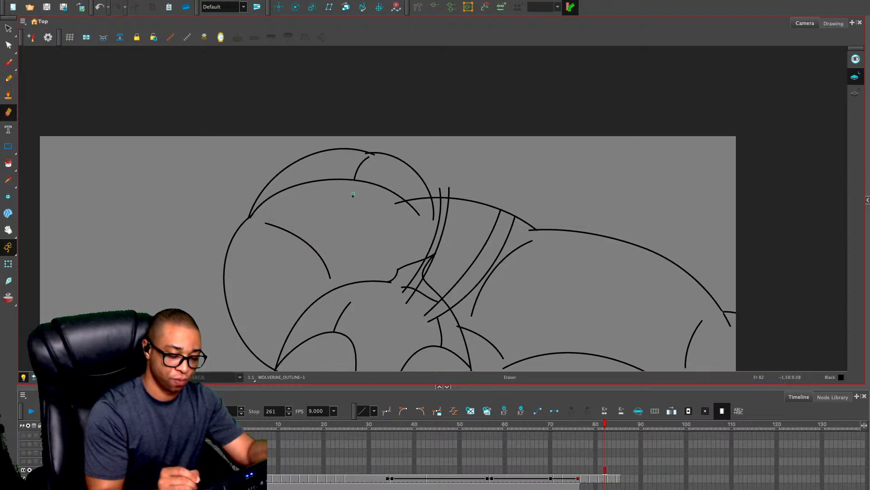
Erase the overlaps where the rounded form meets the back contour and the strap tips of the upper pair above the back
{"action": "left_click_drag", "start_coordinate": [419, 197], "coordinate": [413, 165]}
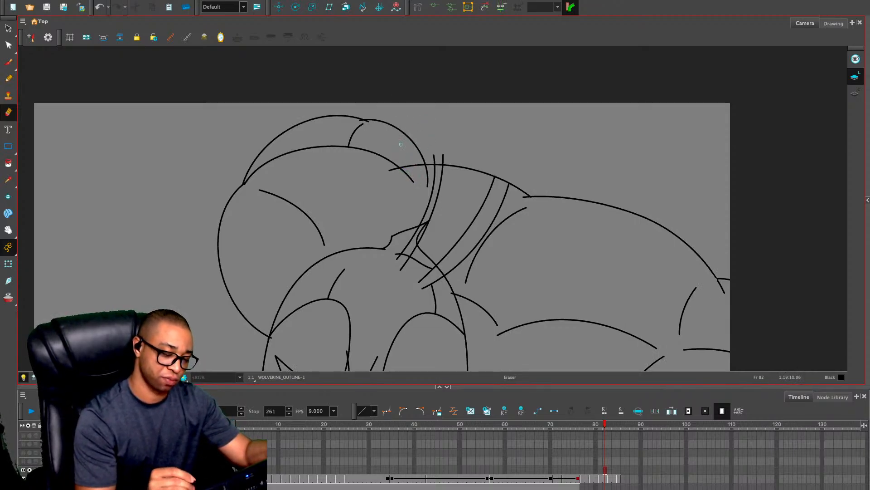
{"action": "mouse_move", "coordinate": [399, 170]}
{"action": "left_mouse_down"}
{"action": "mouse_move", "coordinate": [429, 167]}
{"action": "mouse_move", "coordinate": [424, 191]}
{"action": "left_mouse_up"}
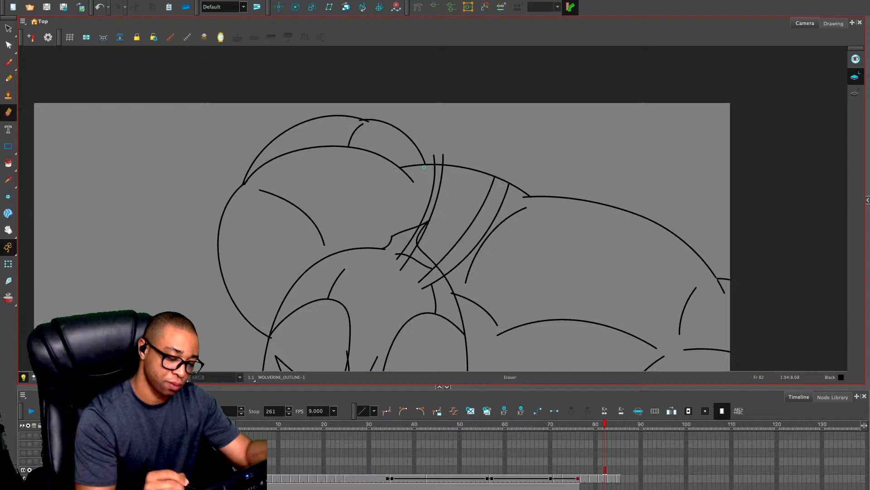
{"action": "left_click_drag", "start_coordinate": [434, 162], "coordinate": [443, 162]}
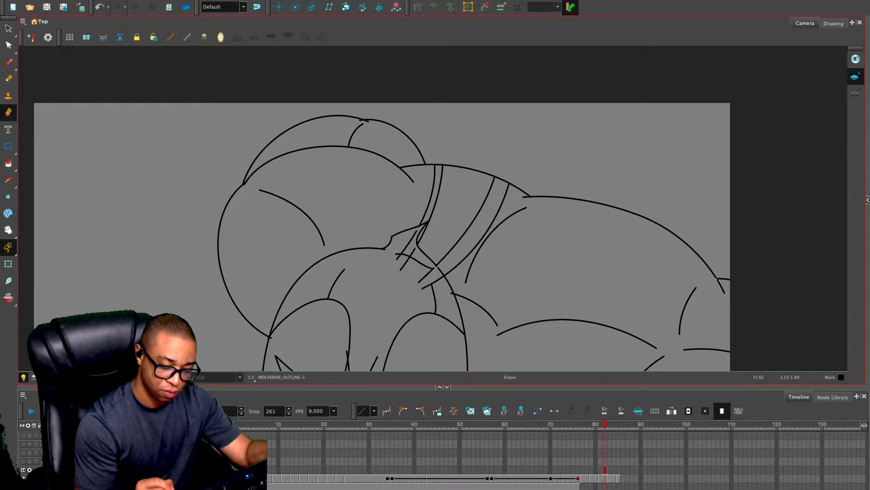
Delete the strap line segments that extend into the head and the hair tuft
{"action": "key", "text": "alt+s"}
{"action": "left_click", "coordinate": [407, 245]}
{"action": "key", "text": "Delete"}
{"action": "left_click", "coordinate": [408, 259]}
{"action": "key", "text": "Delete"}
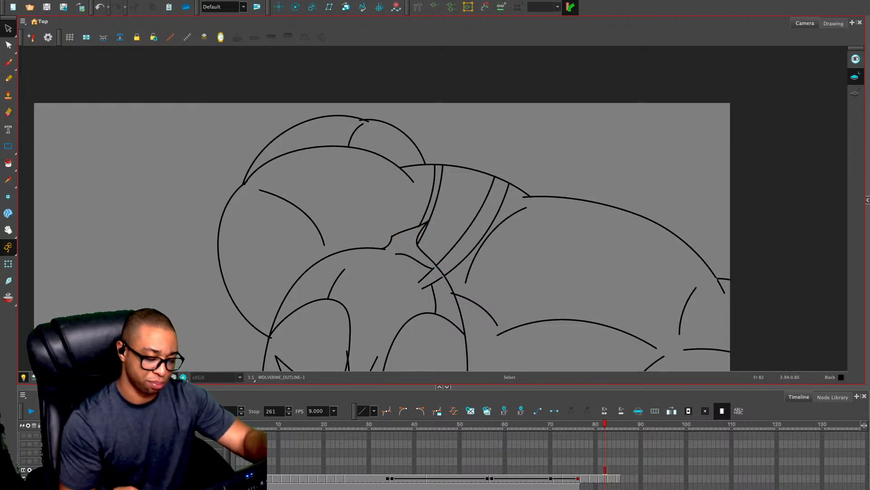
{"action": "mouse_move", "coordinate": [436, 268]}
{"action": "left_mouse_down"}
{"action": "mouse_move", "coordinate": [429, 221]}
{"action": "mouse_move", "coordinate": [437, 244]}
{"action": "left_mouse_up"}
{"action": "key", "text": "Delete"}
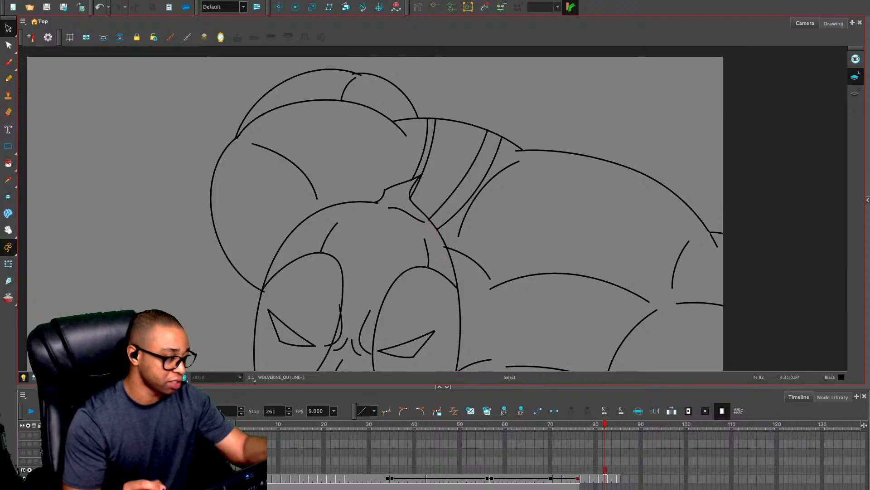
Erase the end of the short shoulder line that crosses the head's contour
{"action": "key", "text": "alt+e"}
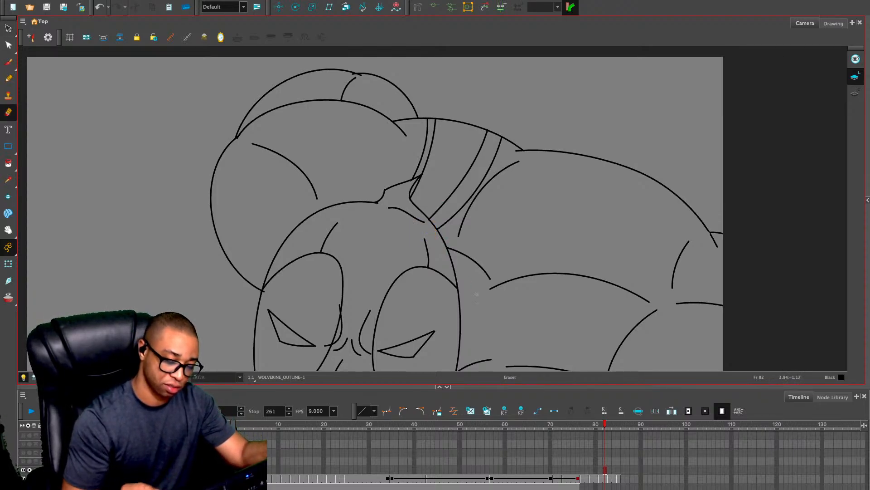
{"action": "left_click_drag", "start_coordinate": [486, 269], "coordinate": [477, 209]}
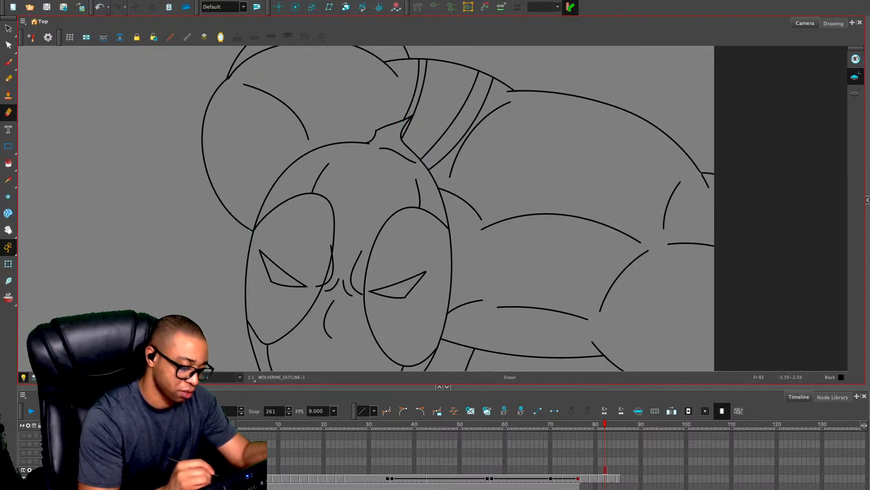
{"action": "key", "text": "space"}
{"action": "mouse_move", "coordinate": [252, 230]}
{"action": "left_mouse_down"}
{"action": "mouse_move", "coordinate": [233, 94]}
{"action": "mouse_move", "coordinate": [195, 184]}
{"action": "mouse_move", "coordinate": [188, 246]}
{"action": "left_mouse_up"}
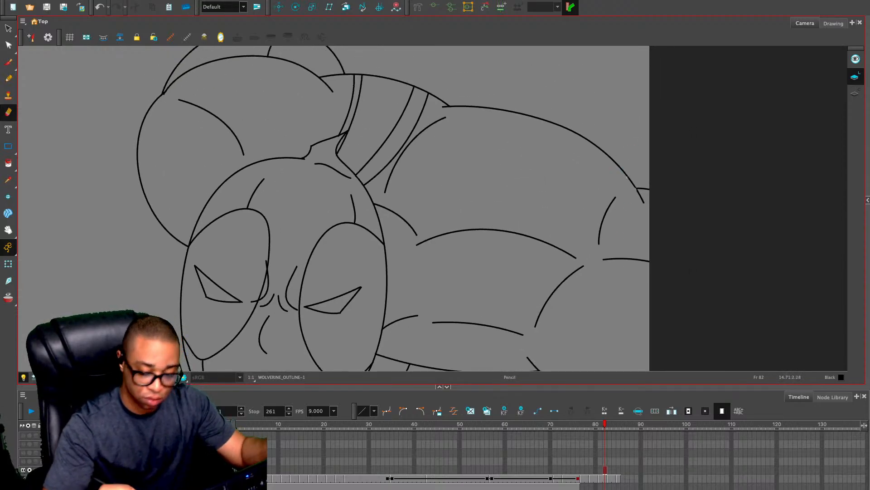
Select the whole head on frame 82, copy it, and paste it onto frame 83 of WOLVERINE_OUTLINE
{"action": "key", "text": "alt+x"}
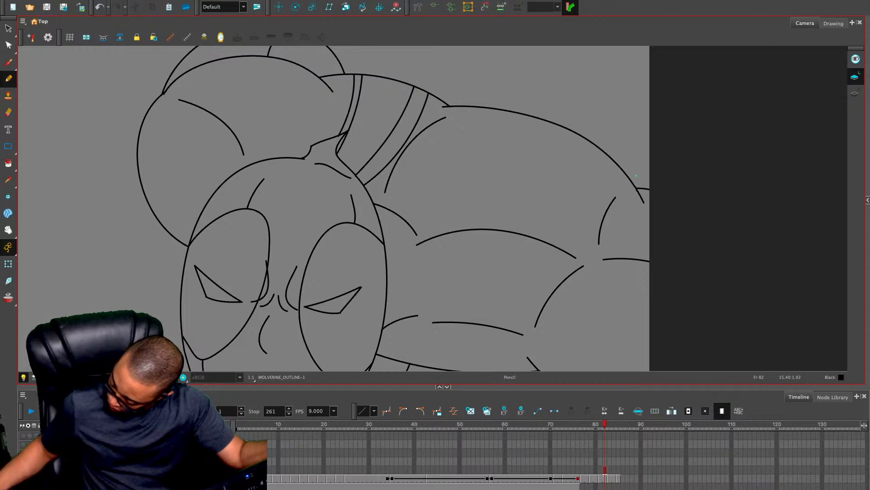
{"action": "key", "text": "1"}
{"action": "key", "text": "1"}
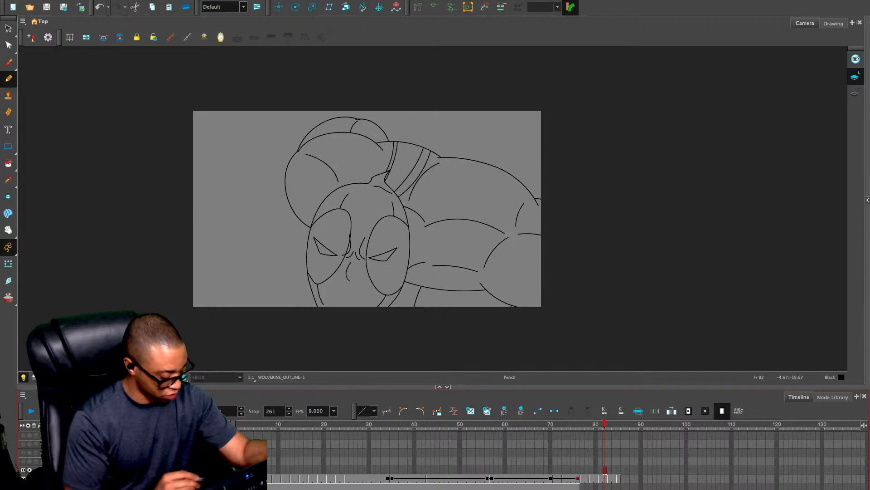
{"action": "key", "text": "alt+s"}
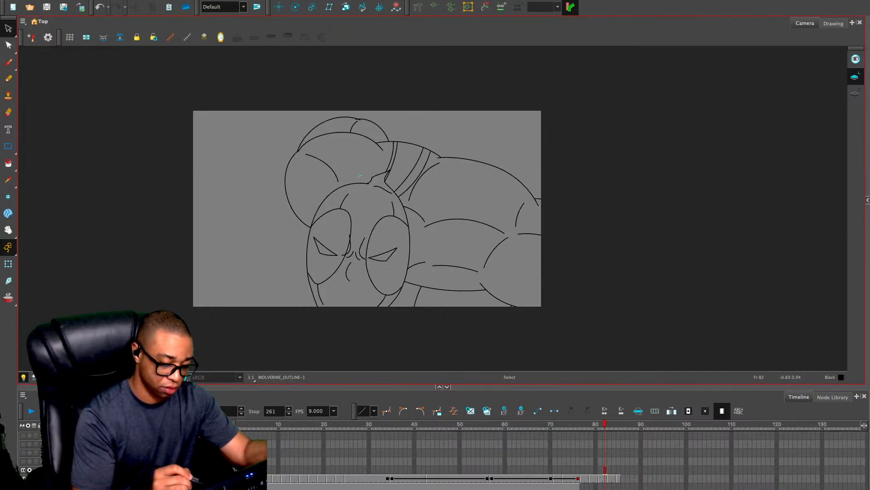
{"action": "mouse_move", "coordinate": [360, 176]}
{"action": "left_mouse_down"}
{"action": "mouse_move", "coordinate": [313, 234]}
{"action": "mouse_move", "coordinate": [320, 315]}
{"action": "mouse_move", "coordinate": [371, 323]}
{"action": "mouse_move", "coordinate": [399, 302]}
{"action": "mouse_move", "coordinate": [410, 216]}
{"action": "left_mouse_up"}
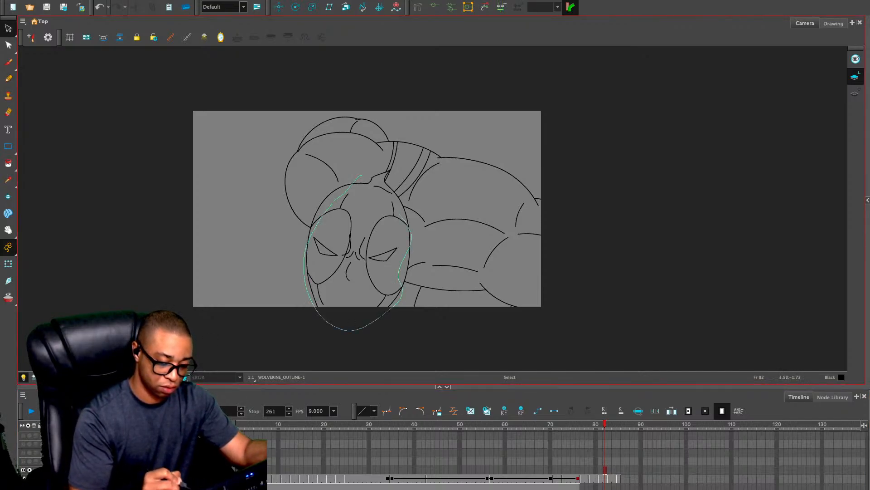
{"action": "left_click_drag", "start_coordinate": [389, 184], "coordinate": [361, 176]}
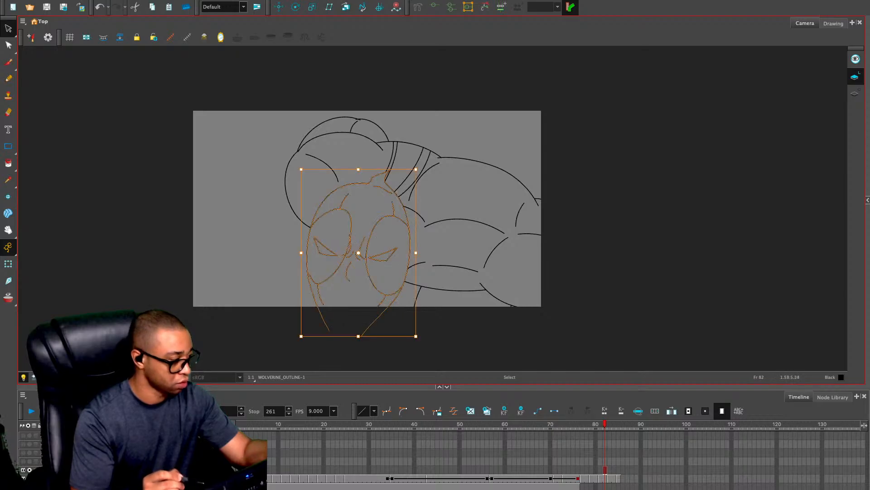
{"action": "key", "text": "Escape"}
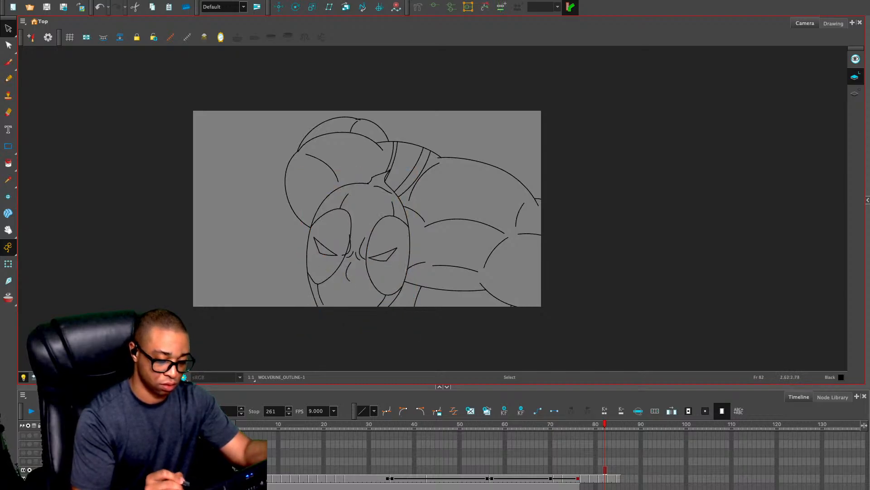
{"action": "left_click", "coordinate": [388, 191]}
{"action": "key", "text": "."}
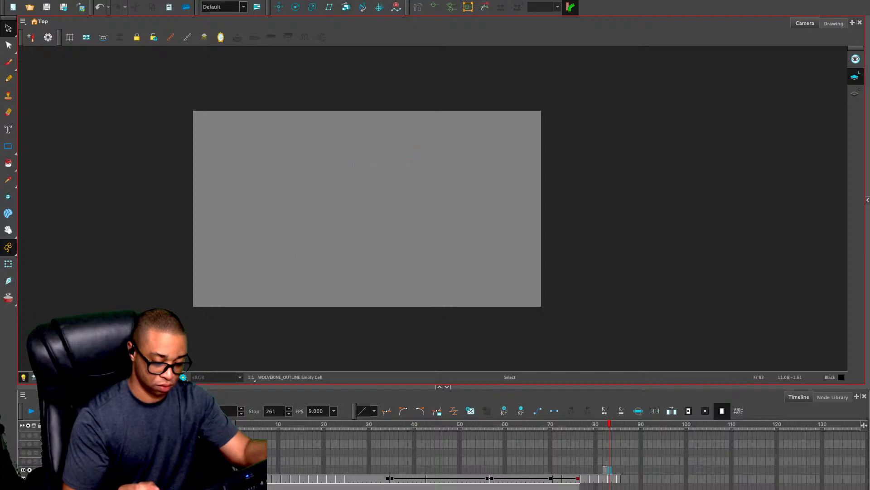
{"action": "key", "text": "ctrl+v"}
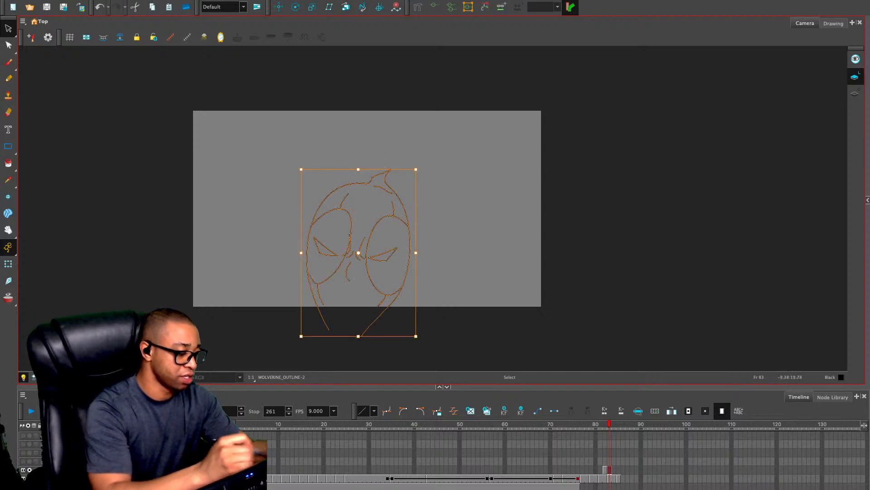
{"action": "key", "text": "Escape"}
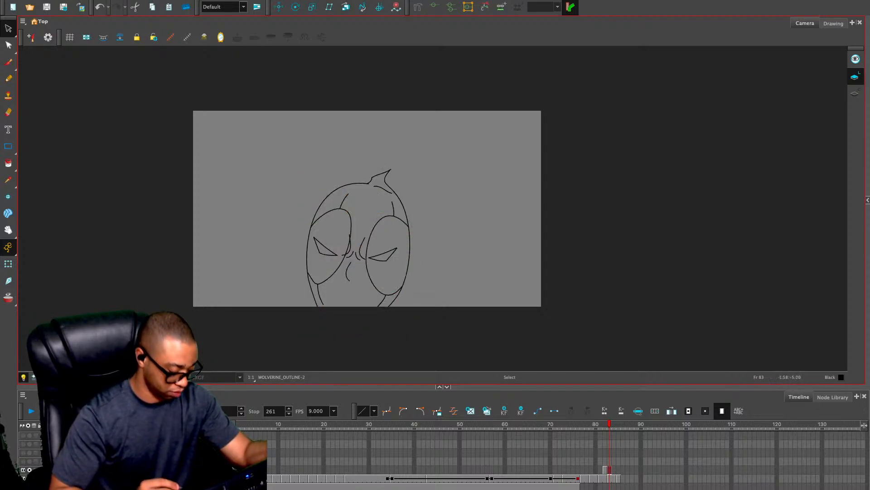
Show the rough sketch again and try to enlarge and rotate the pasted head to fit it on frame 83
{"action": "left_click", "coordinate": [29, 470]}
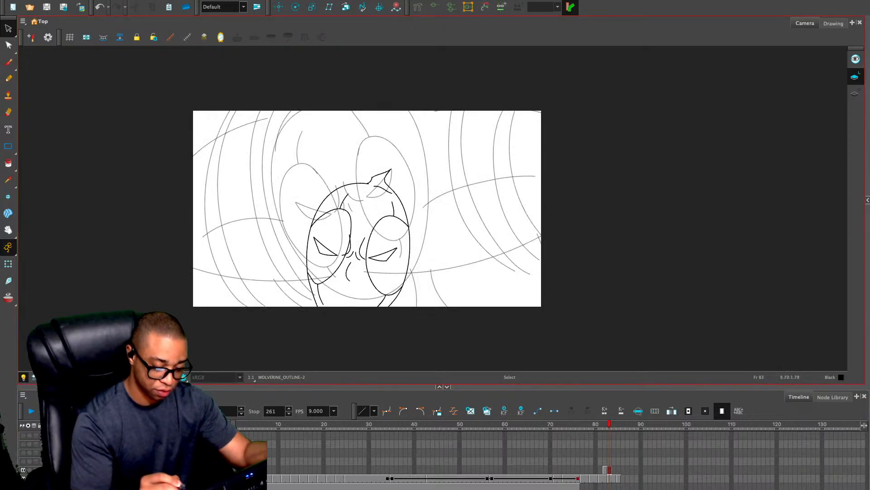
{"action": "key", "text": "ctrl+a"}
{"action": "mouse_move", "coordinate": [416, 170]}
{"action": "left_mouse_down"}
{"action": "mouse_move", "coordinate": [484, 69]}
{"action": "mouse_move", "coordinate": [472, 53]}
{"action": "mouse_move", "coordinate": [410, 35]}
{"action": "left_mouse_up"}
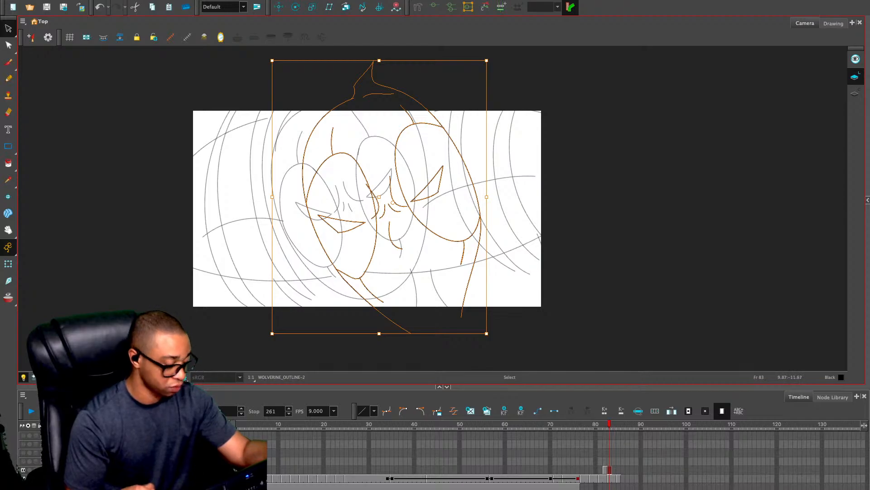
Undo the head's transformations and its paste on frame 83, and return to frame 82
{"action": "key", "text": "ctrl+z"}
{"action": "key", "text": "ctrl+z"}
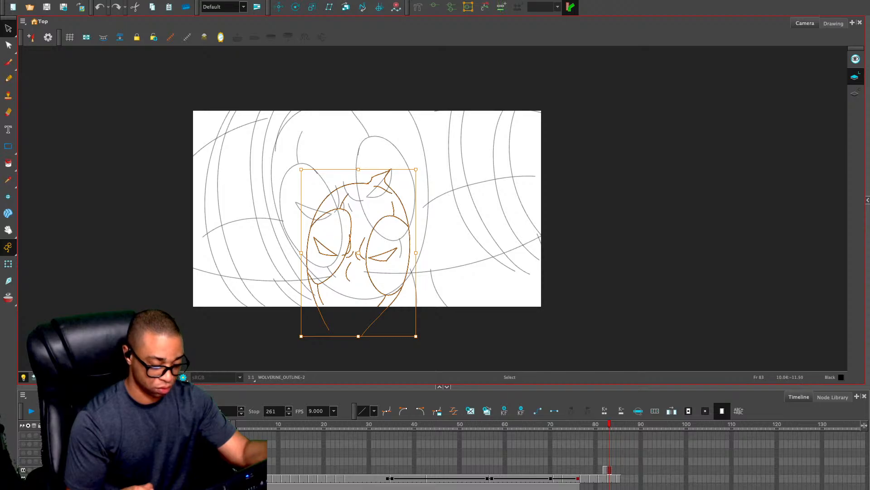
{"action": "key", "text": "ctrl+z"}
{"action": "key", "text": "comma"}
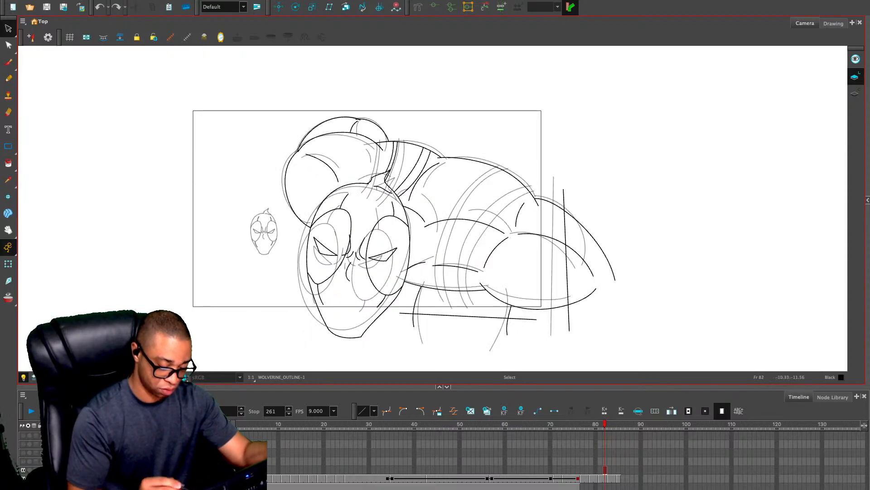
Copy the whole head from frame 82 and paste it onto frame 83 of WOLVERINE_OUTLINE
{"action": "mouse_move", "coordinate": [295, 308]}
{"action": "left_mouse_down"}
{"action": "mouse_move", "coordinate": [337, 345]}
{"action": "mouse_move", "coordinate": [387, 298]}
{"action": "mouse_move", "coordinate": [393, 259]}
{"action": "mouse_move", "coordinate": [412, 238]}
{"action": "mouse_move", "coordinate": [379, 182]}
{"action": "mouse_move", "coordinate": [317, 229]}
{"action": "mouse_move", "coordinate": [318, 338]}
{"action": "mouse_move", "coordinate": [358, 350]}
{"action": "left_mouse_up"}
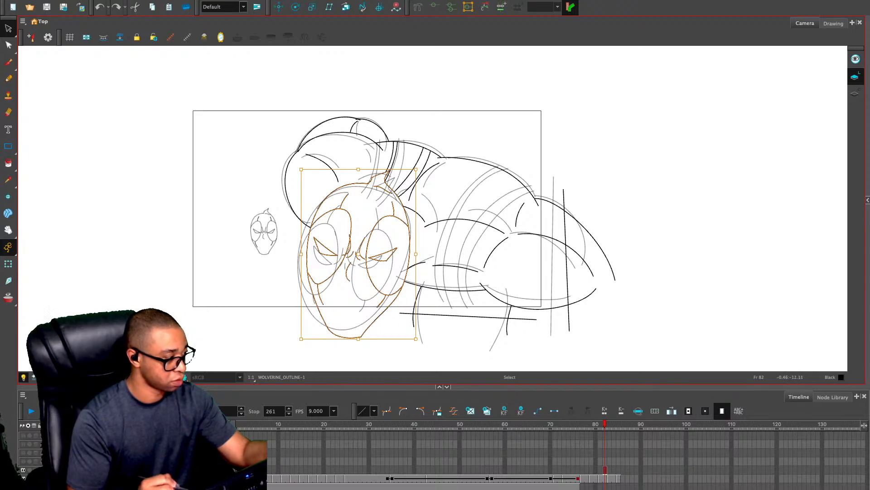
{"action": "key", "text": "period"}
{"action": "key", "text": "ctrl+v"}
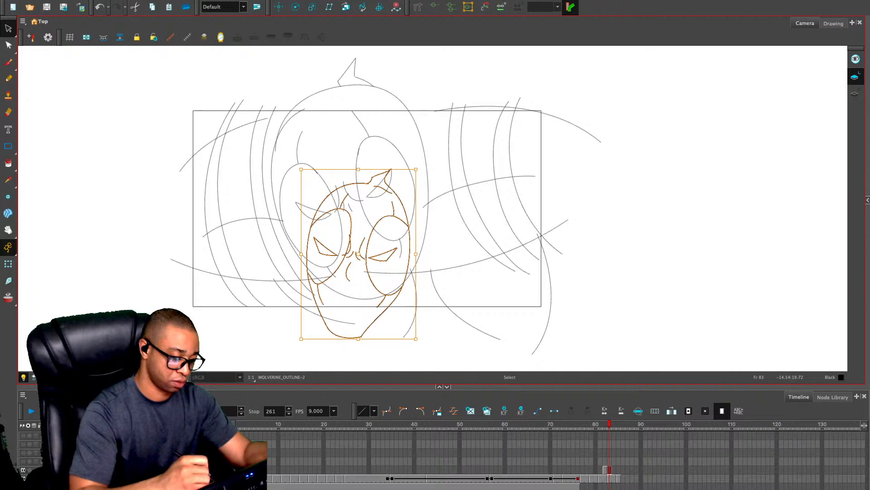
Enlarge, rotate and reposition the pasted head to fit the rough sketch's head on frame 83
{"action": "mouse_move", "coordinate": [416, 169]}
{"action": "left_mouse_down"}
{"action": "mouse_move", "coordinate": [461, 103]}
{"action": "mouse_move", "coordinate": [411, 83]}
{"action": "left_mouse_up"}
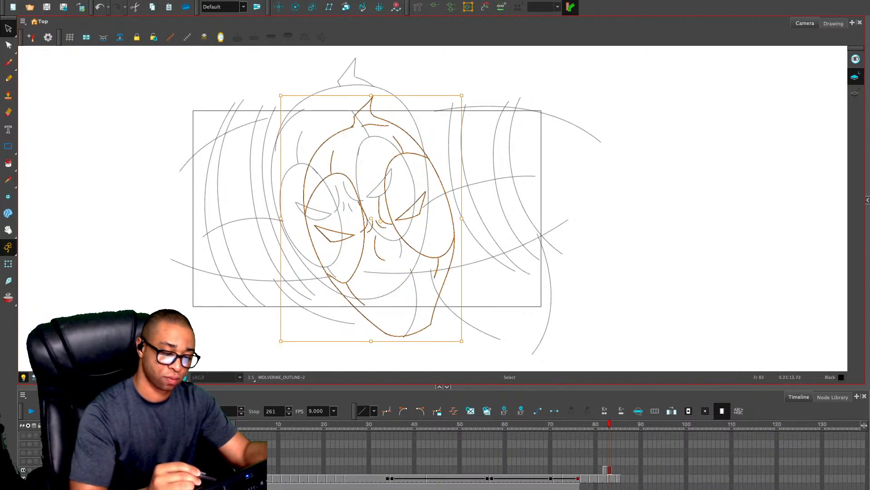
{"action": "left_click_drag", "start_coordinate": [281, 95], "coordinate": [257, 63]}
{"action": "mouse_move", "coordinate": [428, 142]}
{"action": "left_mouse_down"}
{"action": "mouse_move", "coordinate": [413, 129]}
{"action": "mouse_move", "coordinate": [423, 135]}
{"action": "left_mouse_up"}
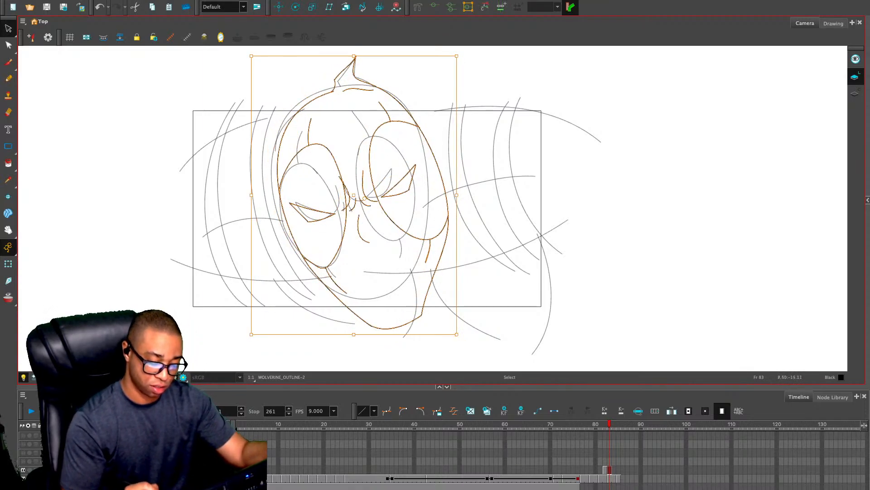
{"action": "left_click_drag", "start_coordinate": [459, 338], "coordinate": [439, 311]}
{"action": "left_click_drag", "start_coordinate": [422, 181], "coordinate": [416, 183]}
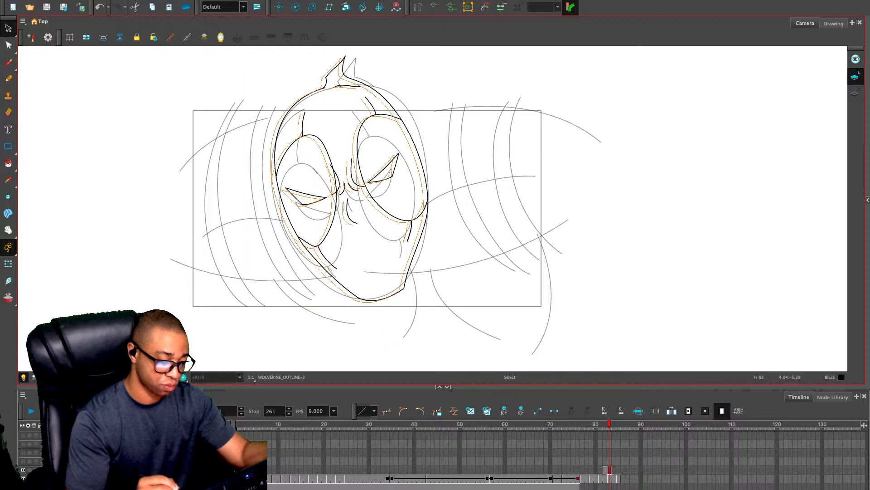
{"action": "left_click", "coordinate": [458, 213]}
Draw the upper and lower shoulder contours on both sides of the head with the Pencil
{"action": "key", "text": "alt+slash"}
{"action": "key", "text": "2"}
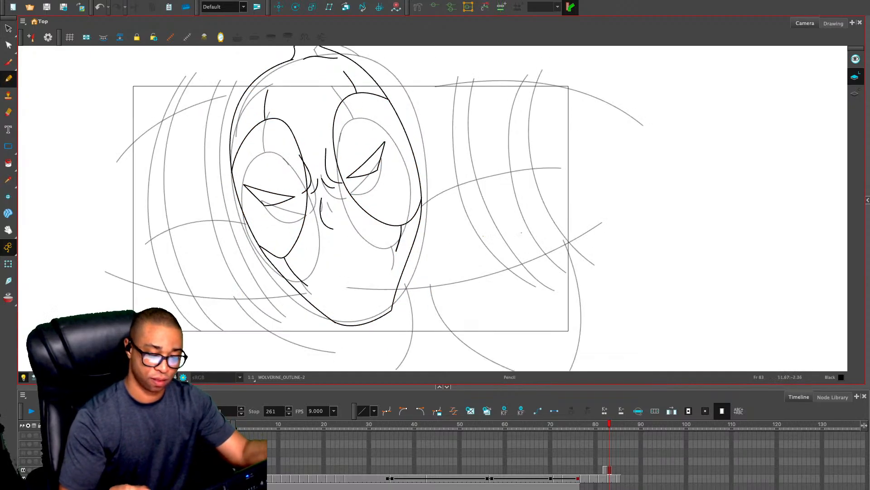
{"action": "left_click_drag", "start_coordinate": [555, 243], "coordinate": [571, 257]}
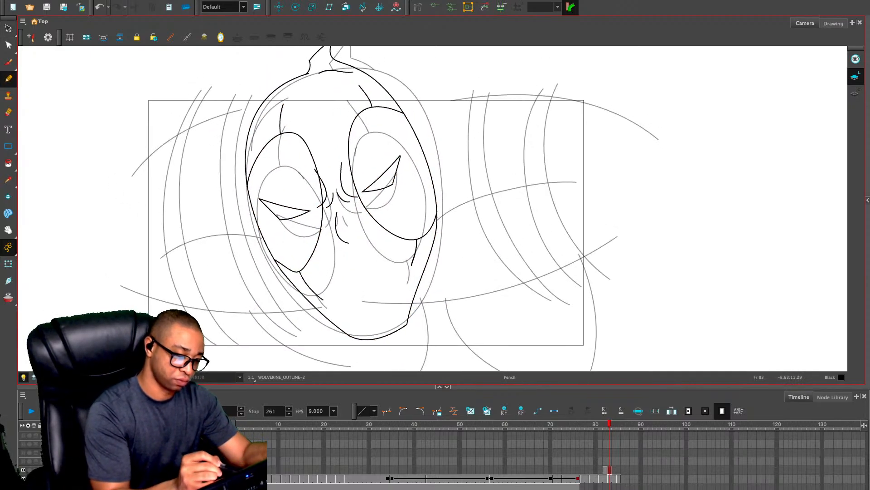
{"action": "left_click_drag", "start_coordinate": [268, 99], "coordinate": [132, 170]}
{"action": "mouse_move", "coordinate": [142, 145]}
{"action": "left_mouse_down"}
{"action": "mouse_move", "coordinate": [141, 313]}
{"action": "mouse_move", "coordinate": [321, 287]}
{"action": "left_mouse_up"}
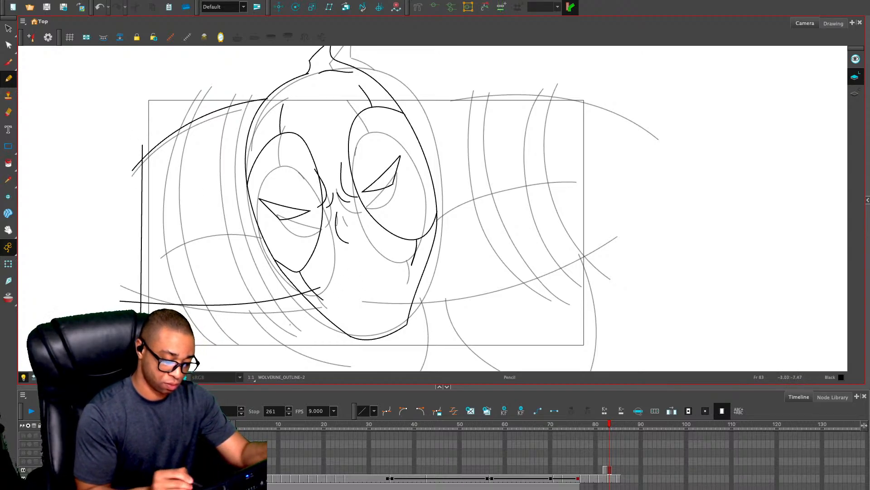
{"action": "key", "text": "ctrl+z"}
{"action": "mouse_move", "coordinate": [120, 289]}
{"action": "left_mouse_down"}
{"action": "mouse_move", "coordinate": [331, 316]}
{"action": "mouse_move", "coordinate": [549, 285]}
{"action": "mouse_move", "coordinate": [615, 255]}
{"action": "left_mouse_up"}
{"action": "mouse_move", "coordinate": [361, 100]}
{"action": "left_mouse_down"}
{"action": "mouse_move", "coordinate": [420, 85]}
{"action": "mouse_move", "coordinate": [646, 122]}
{"action": "left_mouse_up"}
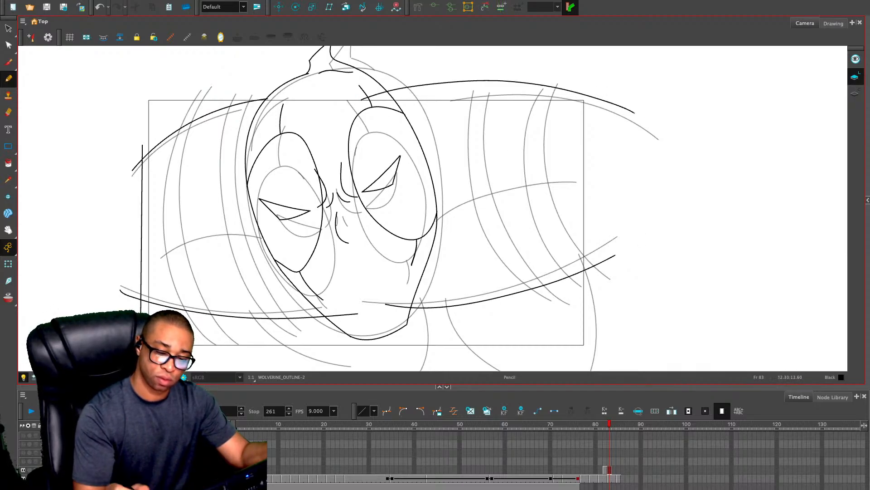
Mask the area outside the camera frame and draw the curved muscle line across each shoulder and the short body lines below
{"action": "left_click", "coordinate": [141, 377]}
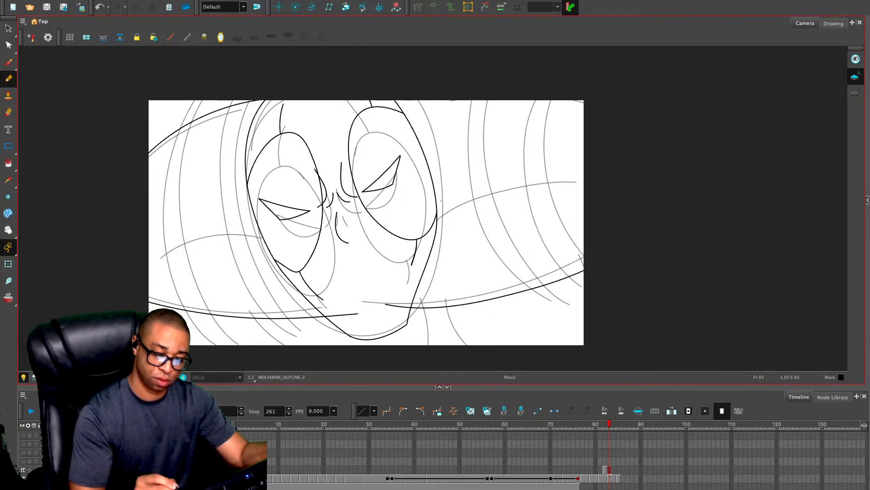
{"action": "left_click_drag", "start_coordinate": [442, 190], "coordinate": [574, 183]}
{"action": "left_click_drag", "start_coordinate": [157, 253], "coordinate": [236, 224]}
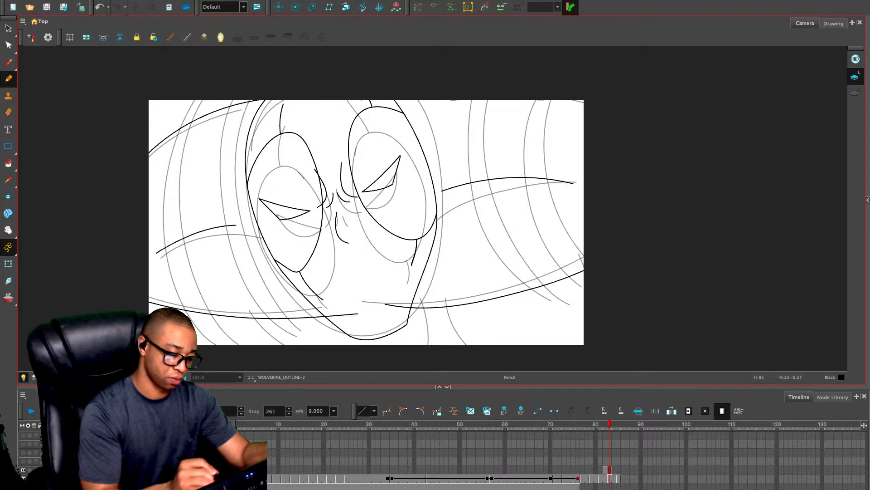
{"action": "left_click_drag", "start_coordinate": [445, 296], "coordinate": [456, 345]}
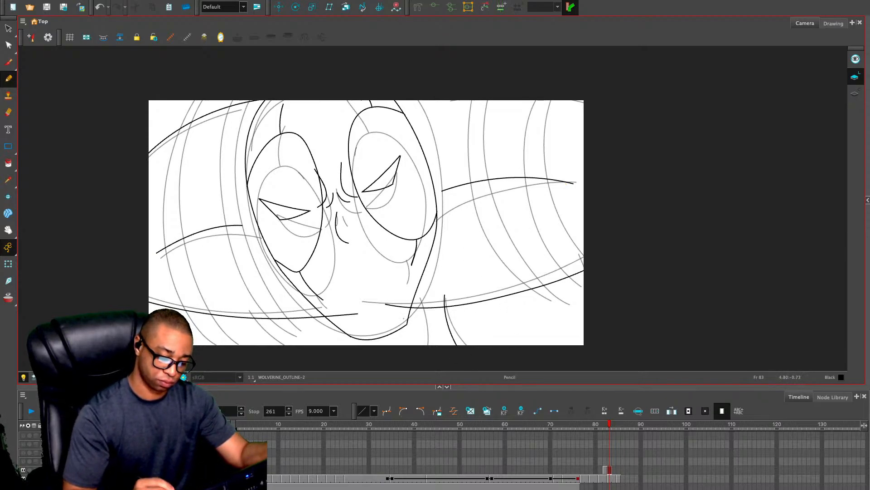
{"action": "left_click_drag", "start_coordinate": [421, 300], "coordinate": [428, 344]}
{"action": "left_click_drag", "start_coordinate": [249, 313], "coordinate": [259, 344]}
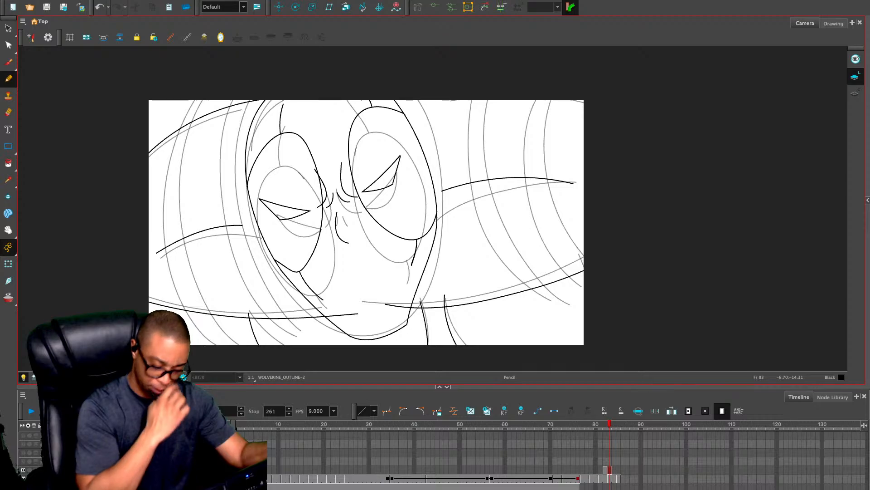
Erase the ends of both lower shoulder contours where they run into the jaw
{"action": "key", "text": "alt+e"}
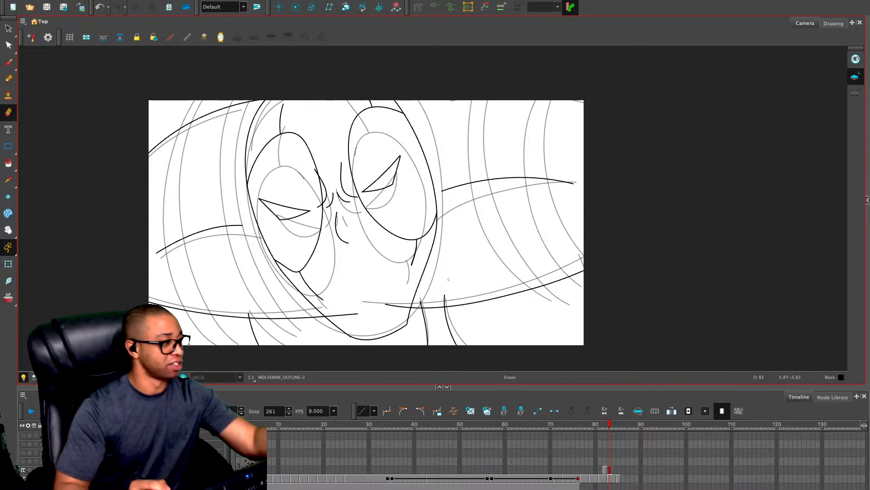
{"action": "mouse_move", "coordinate": [445, 294]}
{"action": "left_mouse_down"}
{"action": "mouse_move", "coordinate": [445, 303]}
{"action": "mouse_move", "coordinate": [384, 303]}
{"action": "left_mouse_up"}
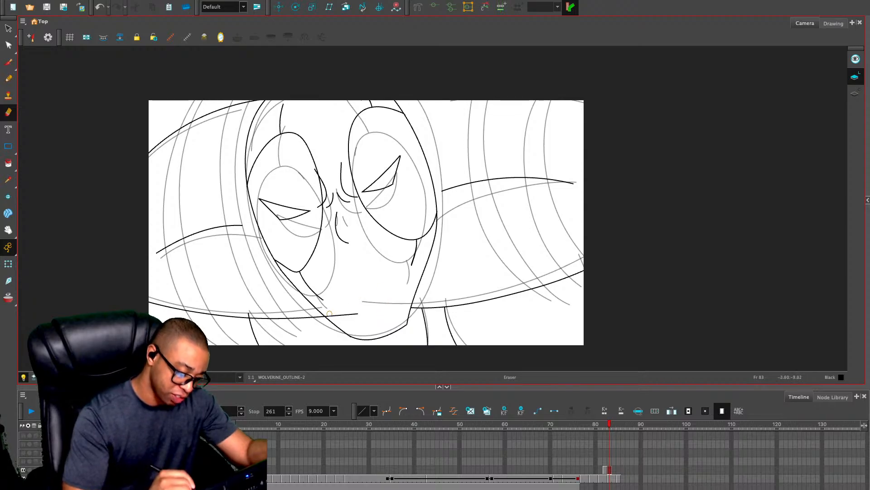
{"action": "left_click_drag", "start_coordinate": [329, 314], "coordinate": [357, 313]}
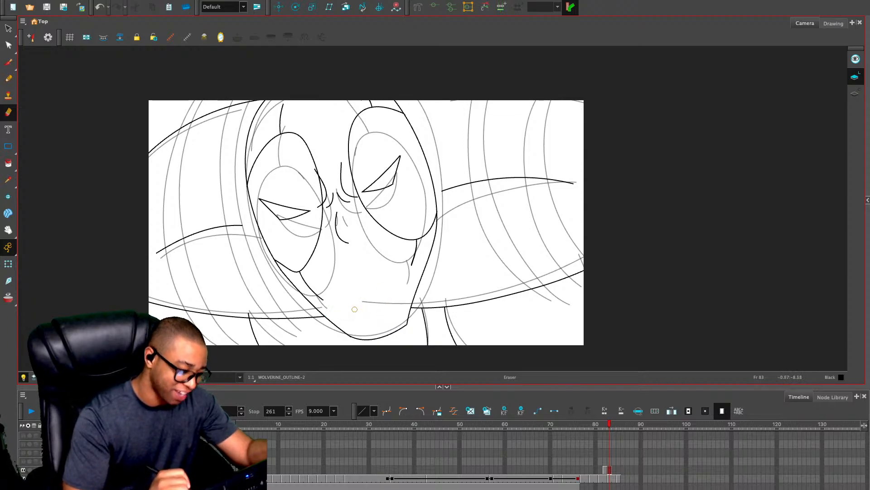
Examine the linework up close and with only the outline layer showing, and bring the rough sketch back
{"action": "key", "text": "2"}
{"action": "key", "text": "2"}
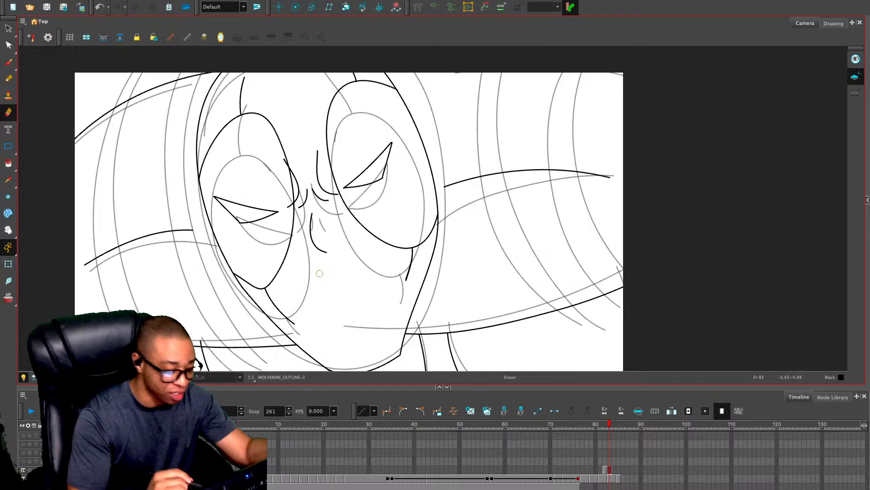
{"action": "left_click_drag", "start_coordinate": [320, 274], "coordinate": [436, 166]}
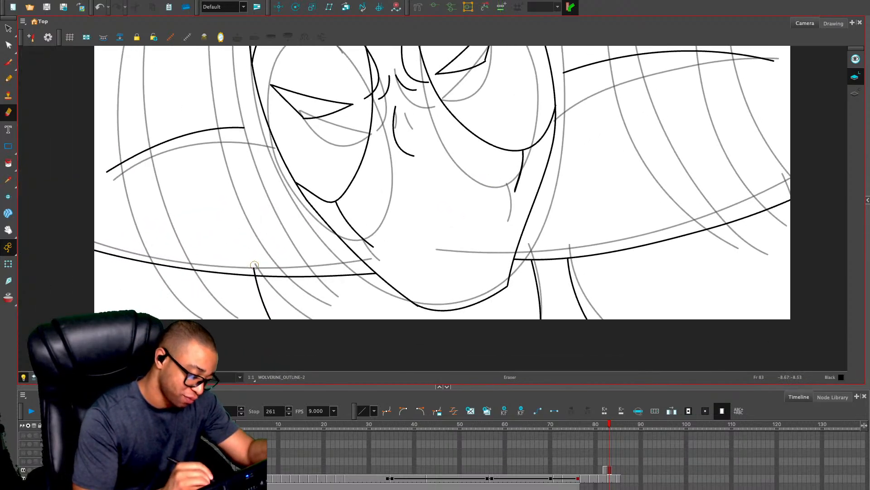
{"action": "left_click_drag", "start_coordinate": [254, 265], "coordinate": [255, 270]}
{"action": "mouse_move", "coordinate": [310, 192]}
{"action": "left_mouse_down"}
{"action": "mouse_move", "coordinate": [256, 317]}
{"action": "mouse_move", "coordinate": [236, 341]}
{"action": "left_mouse_up"}
{"action": "key", "text": "1"}
{"action": "key", "text": "1"}
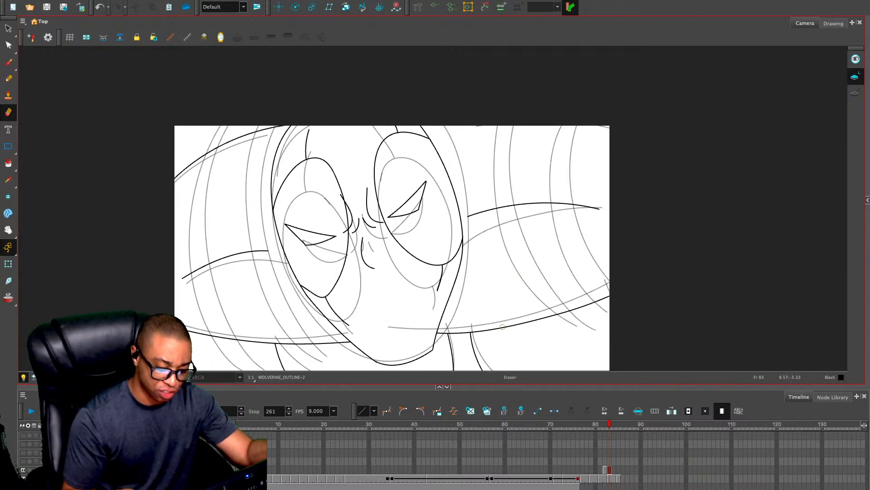
{"action": "left_click", "coordinate": [45, 377]}
{"action": "left_click", "coordinate": [45, 377]}
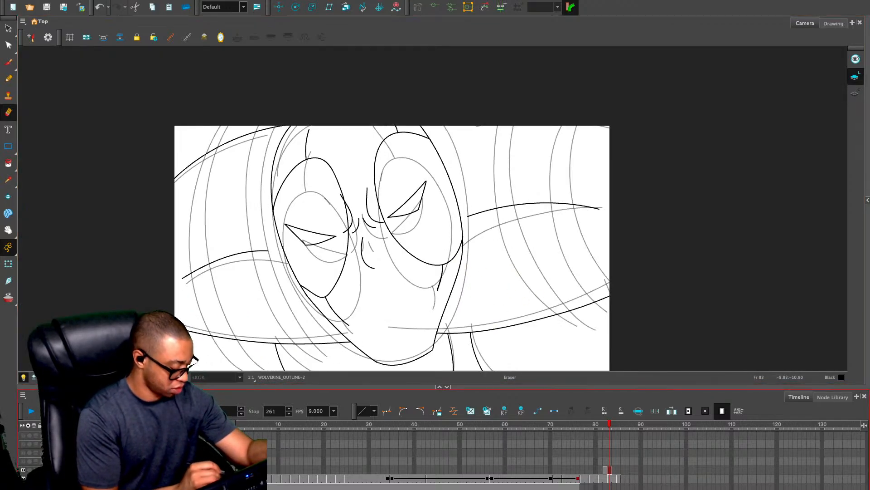
{"action": "left_click", "coordinate": [29, 469]}
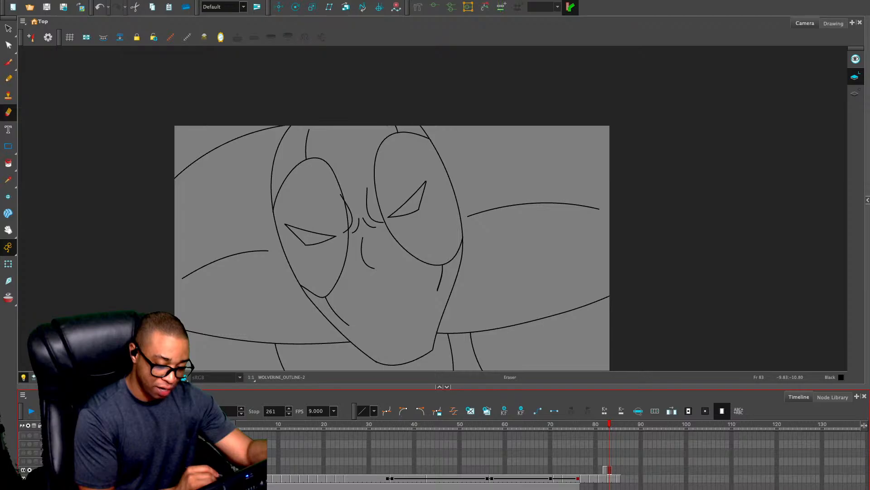
{"action": "left_click", "coordinate": [30, 470]}
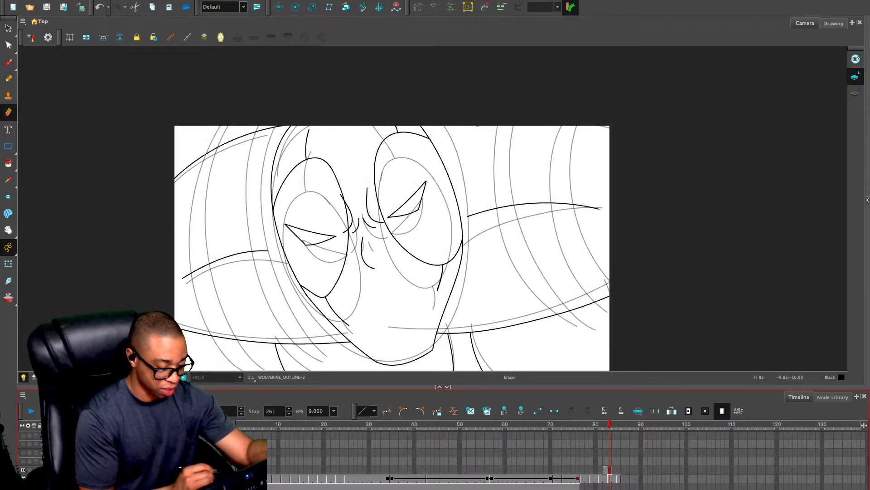
Draw two pairs of long curved stripes down the shoulder left of the head, redoing the second outer stripe until it fits
{"action": "key", "text": "alt+slash"}
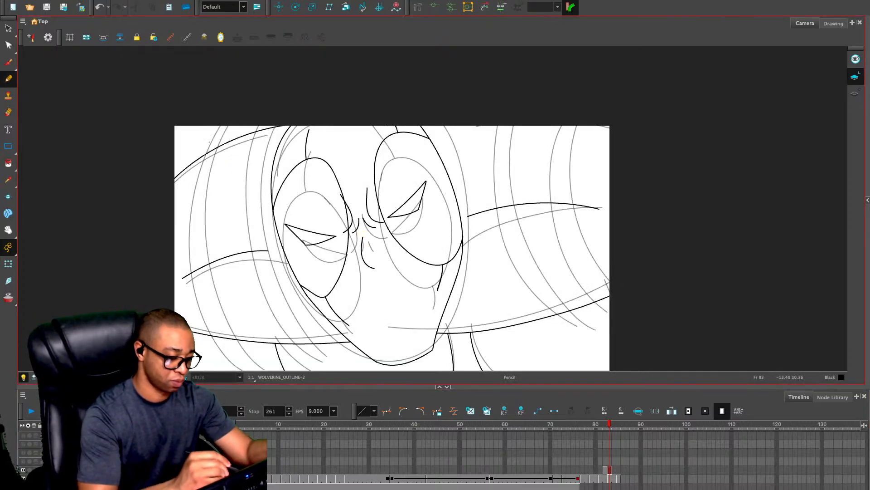
{"action": "mouse_move", "coordinate": [210, 142]}
{"action": "left_mouse_down"}
{"action": "mouse_move", "coordinate": [189, 226]}
{"action": "mouse_move", "coordinate": [232, 353]}
{"action": "left_mouse_up"}
{"action": "mouse_move", "coordinate": [277, 126]}
{"action": "left_mouse_down"}
{"action": "mouse_move", "coordinate": [257, 204]}
{"action": "mouse_move", "coordinate": [302, 327]}
{"action": "mouse_move", "coordinate": [344, 361]}
{"action": "left_mouse_up"}
{"action": "mouse_move", "coordinate": [267, 127]}
{"action": "left_mouse_down"}
{"action": "mouse_move", "coordinate": [249, 211]}
{"action": "mouse_move", "coordinate": [298, 342]}
{"action": "mouse_move", "coordinate": [324, 366]}
{"action": "left_mouse_up"}
{"action": "left_click_drag", "start_coordinate": [215, 144], "coordinate": [201, 282]}
{"action": "key", "text": "ctrl+z"}
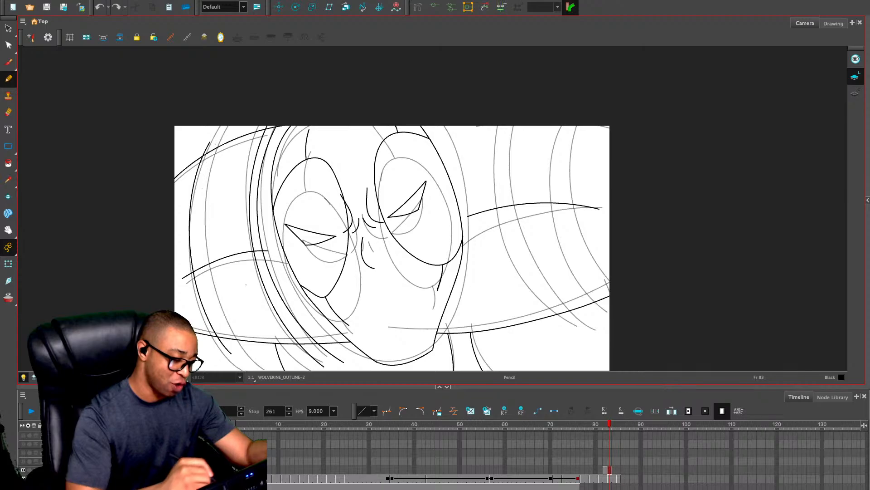
{"action": "mouse_move", "coordinate": [213, 144]}
{"action": "left_mouse_down"}
{"action": "mouse_move", "coordinate": [218, 303]}
{"action": "mouse_move", "coordinate": [252, 368]}
{"action": "left_mouse_up"}
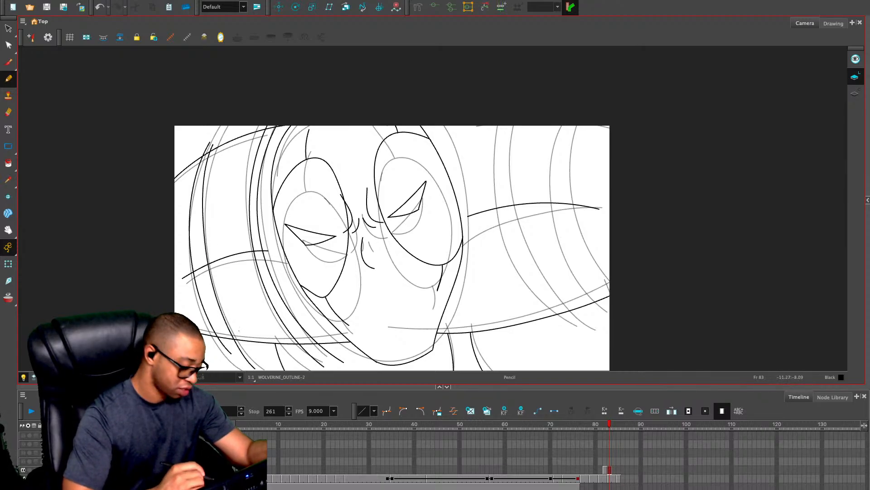
{"action": "key", "text": "ctrl+z"}
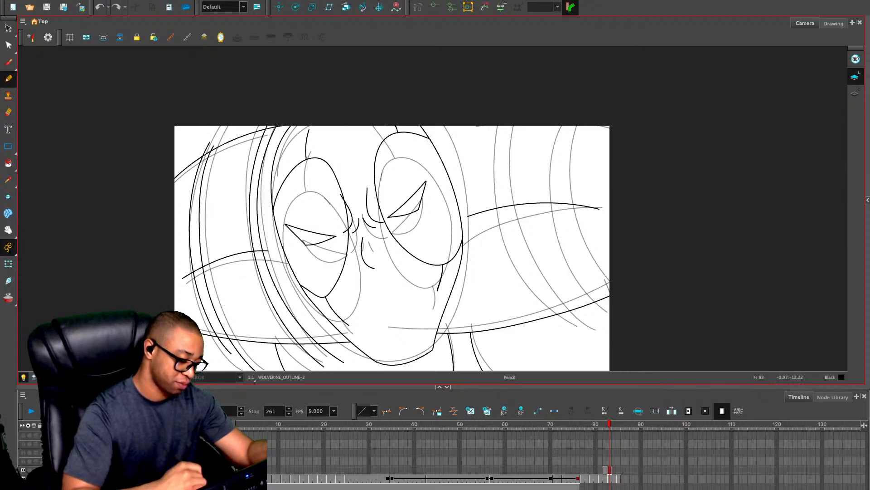
Draw two pairs of long curved stripes down the shoulder right of the head
{"action": "left_click_drag", "start_coordinate": [553, 253], "coordinate": [508, 250]}
{"action": "mouse_move", "coordinate": [453, 80]}
{"action": "left_mouse_down"}
{"action": "mouse_move", "coordinate": [440, 101]}
{"action": "mouse_move", "coordinate": [436, 258]}
{"action": "mouse_move", "coordinate": [504, 364]}
{"action": "left_mouse_up"}
{"action": "mouse_move", "coordinate": [536, 94]}
{"action": "left_mouse_down"}
{"action": "mouse_move", "coordinate": [541, 261]}
{"action": "mouse_move", "coordinate": [596, 342]}
{"action": "left_mouse_up"}
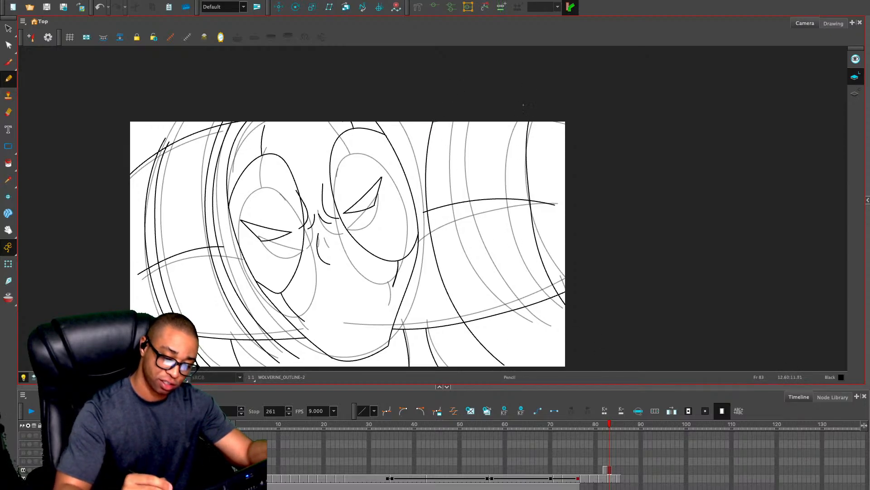
{"action": "mouse_move", "coordinate": [521, 104]}
{"action": "left_mouse_down"}
{"action": "mouse_move", "coordinate": [515, 140]}
{"action": "mouse_move", "coordinate": [567, 319]}
{"action": "left_mouse_up"}
{"action": "mouse_move", "coordinate": [440, 107]}
{"action": "left_mouse_down"}
{"action": "mouse_move", "coordinate": [436, 135]}
{"action": "mouse_move", "coordinate": [457, 281]}
{"action": "mouse_move", "coordinate": [518, 365]}
{"action": "left_mouse_up"}
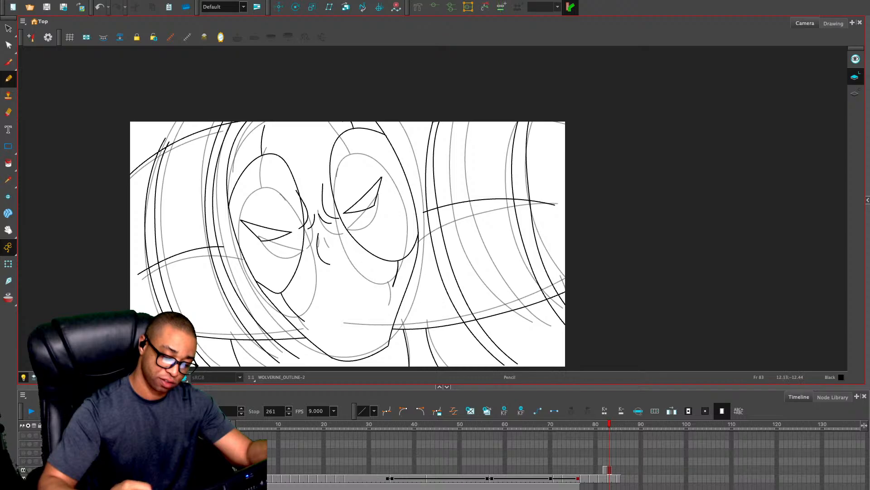
Erase the stripe ends that extend past the upper and lower contours of the shoulder right of the head
{"action": "key", "text": "alt+e"}
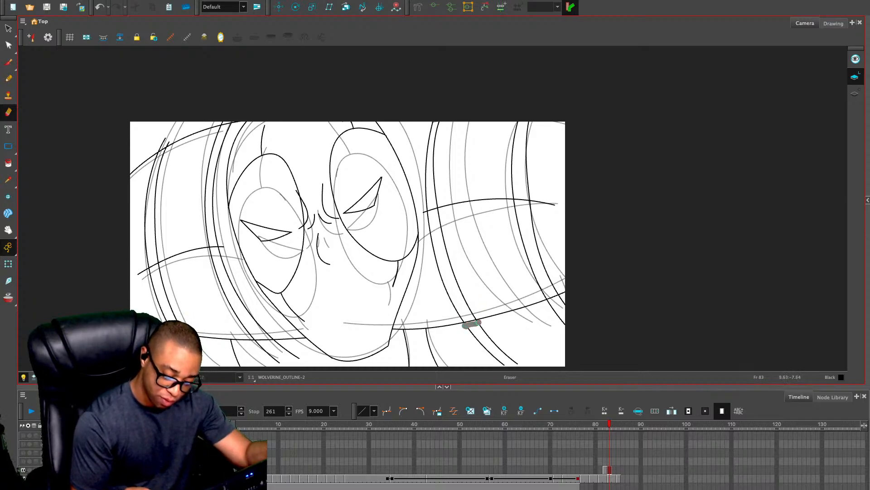
{"action": "left_click_drag", "start_coordinate": [466, 328], "coordinate": [512, 368]}
{"action": "left_click_drag", "start_coordinate": [521, 363], "coordinate": [478, 324]}
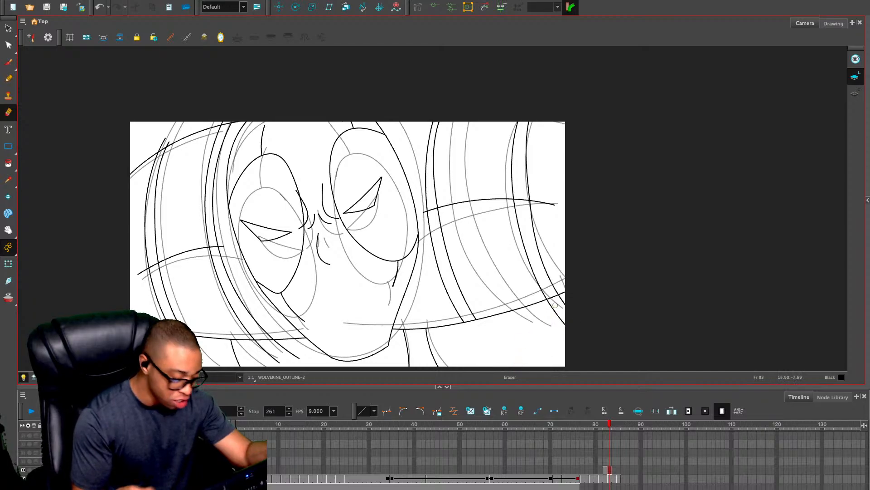
{"action": "left_click", "coordinate": [45, 376]}
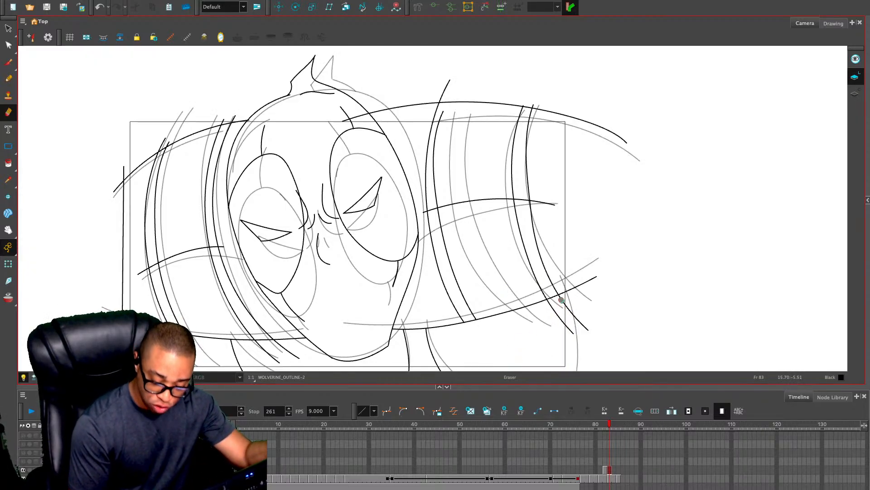
{"action": "left_click_drag", "start_coordinate": [571, 307], "coordinate": [589, 330]}
{"action": "mouse_move", "coordinate": [589, 324]}
{"action": "left_mouse_down"}
{"action": "mouse_move", "coordinate": [560, 299]}
{"action": "mouse_move", "coordinate": [548, 303]}
{"action": "mouse_move", "coordinate": [559, 299]}
{"action": "mouse_move", "coordinate": [574, 333]}
{"action": "left_mouse_up"}
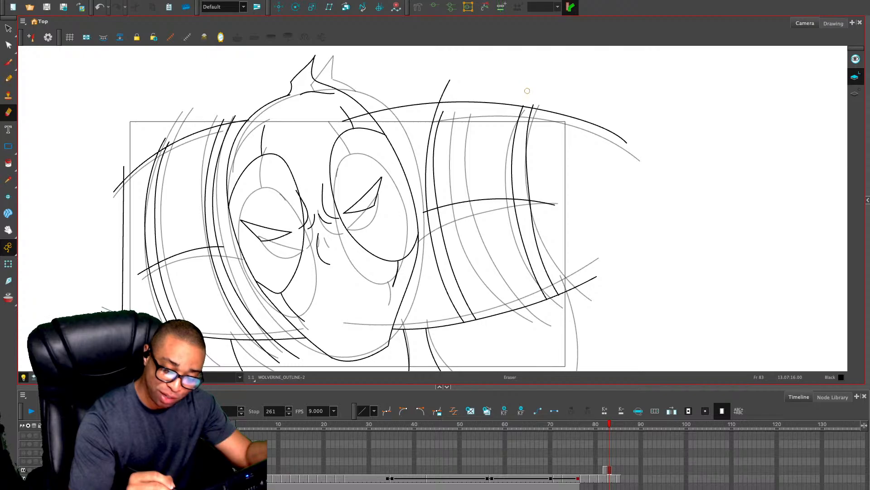
{"action": "left_click_drag", "start_coordinate": [451, 77], "coordinate": [438, 100]}
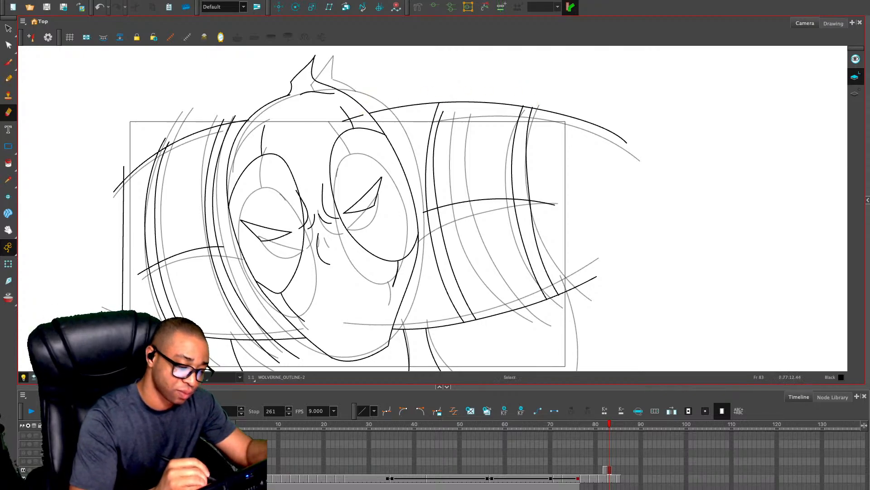
Delete the leftover piece of the upper shoulder contour inside the forehead
{"action": "key", "text": "alt+s"}
{"action": "left_click", "coordinate": [356, 117]}
{"action": "key", "text": "Delete"}
{"action": "key", "text": "alt+e"}
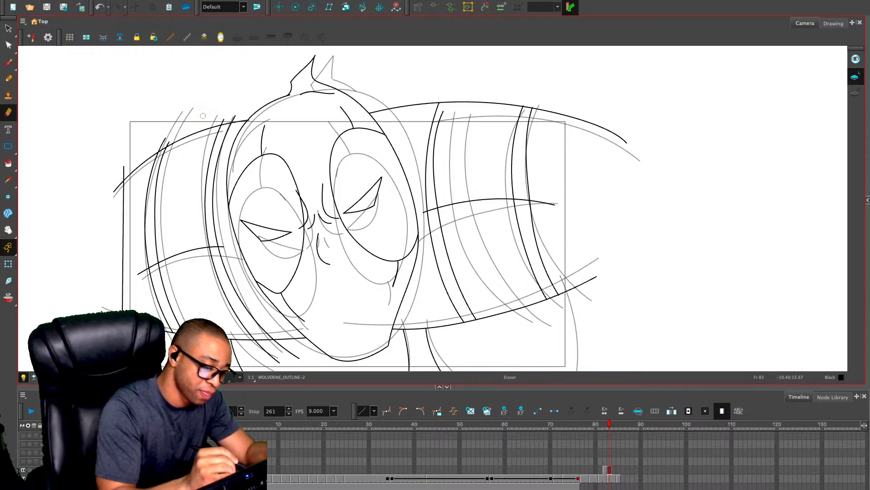
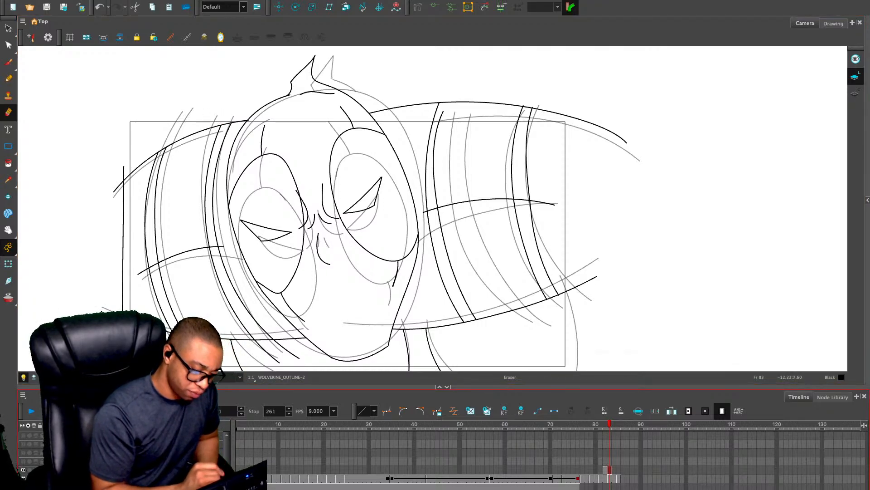
Show only WOLVERINE_OUTLINE masked to the camera frame, and remove the crease between the stripes on the shoulder right of the head
{"action": "left_click", "coordinate": [23, 478]}
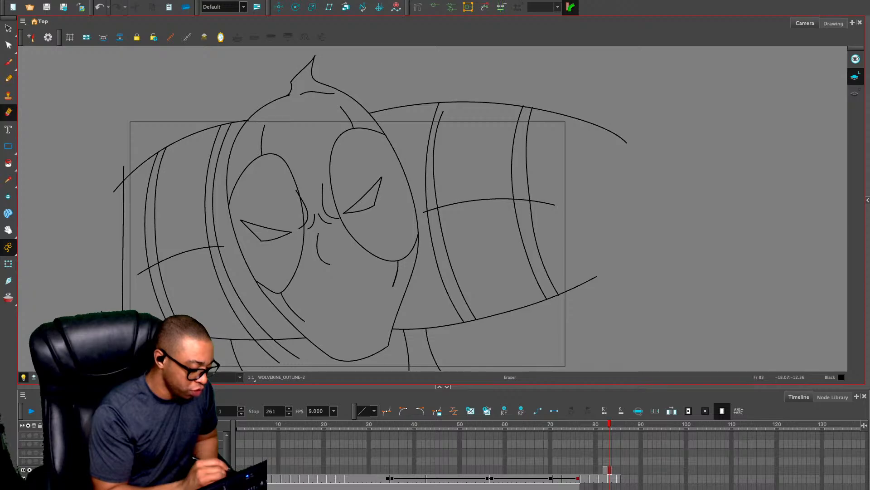
{"action": "left_click", "coordinate": [54, 377]}
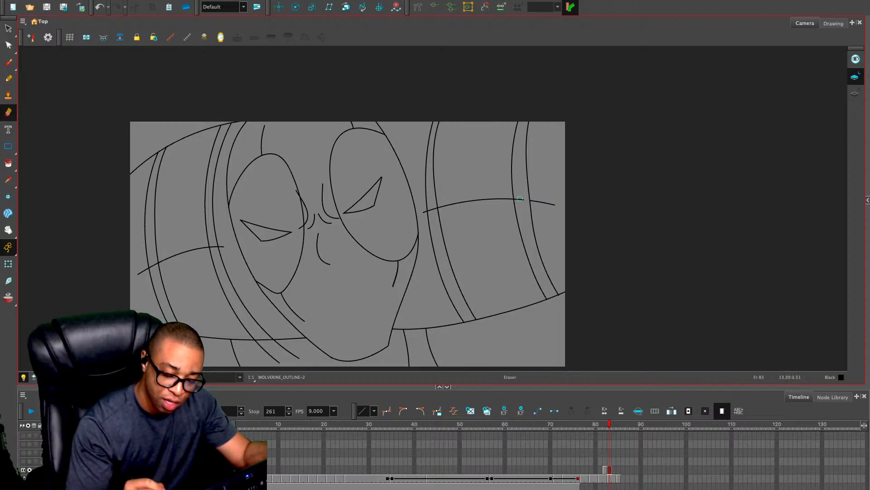
{"action": "key", "text": "alt+s"}
{"action": "left_click", "coordinate": [452, 206]}
{"action": "key", "text": "Delete"}
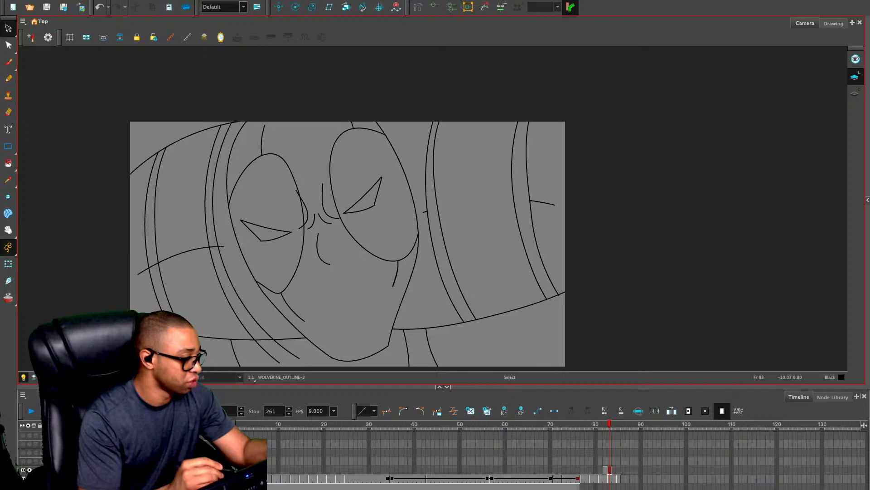
Cut the crease where it meets the stripes left of the head and delete the piece lying between them
{"action": "key", "text": "alt+e"}
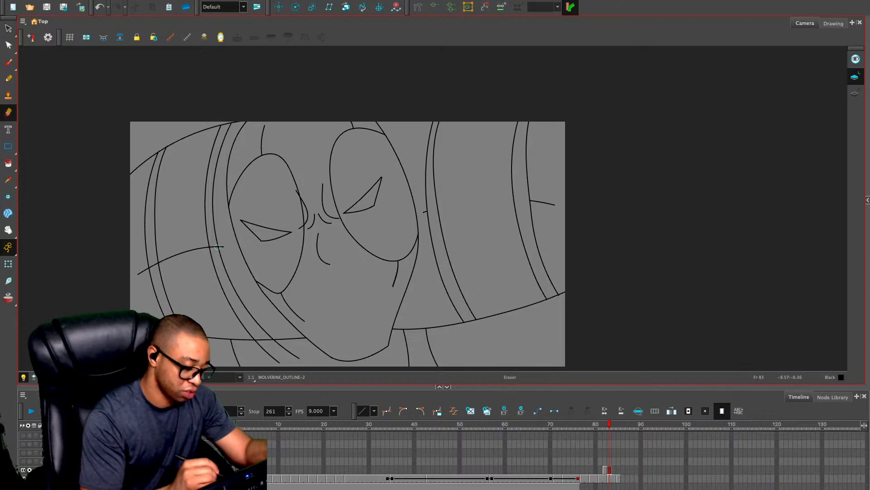
{"action": "left_click", "coordinate": [152, 265]}
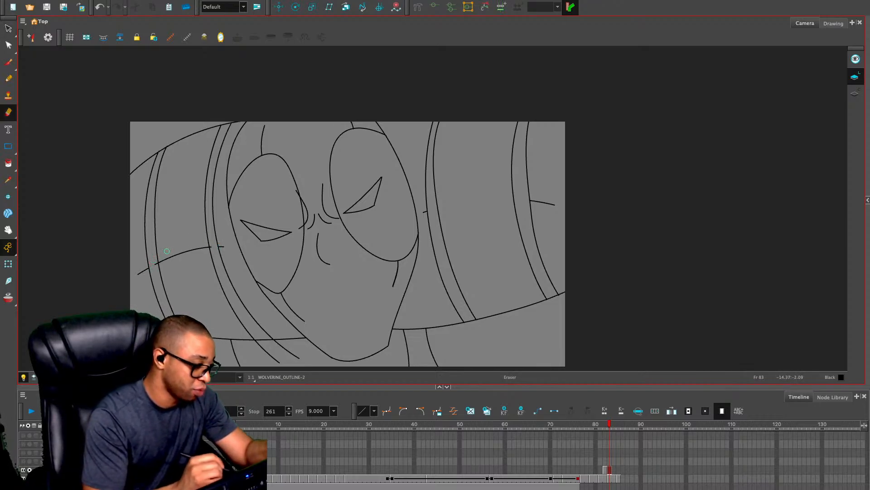
{"action": "key", "text": "alt+s"}
{"action": "left_click", "coordinate": [193, 249]}
{"action": "key", "text": "Delete"}
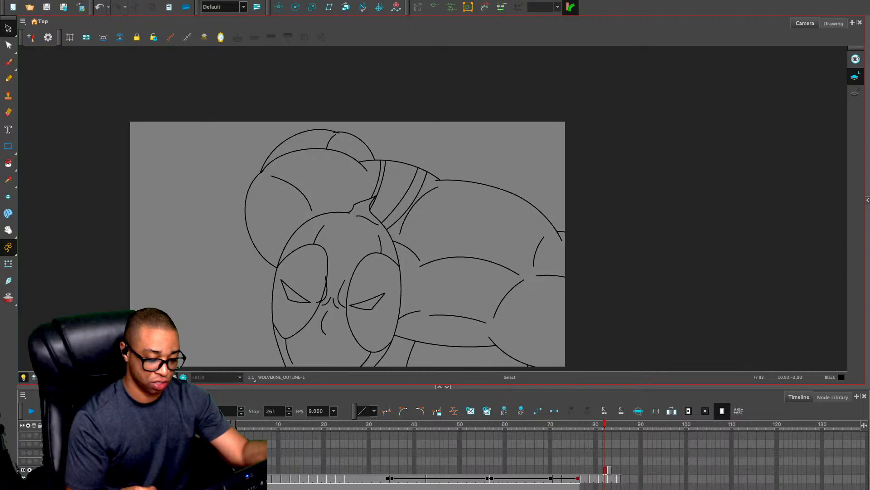
Draw two pairs of long curved stripes down the large shoulder on frame 82, redoing one stripe of the inner pair
{"action": "key", "text": "alt+/"}
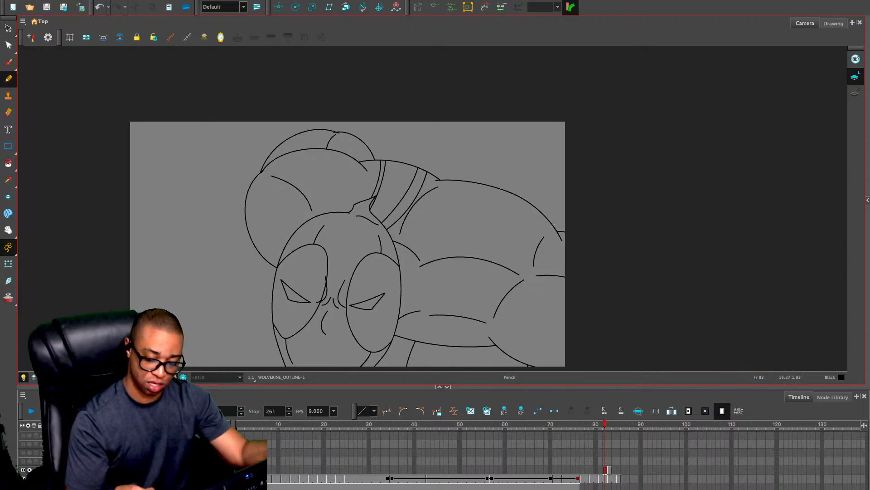
{"action": "mouse_move", "coordinate": [552, 222]}
{"action": "left_mouse_down"}
{"action": "mouse_move", "coordinate": [482, 344]}
{"action": "mouse_move", "coordinate": [494, 364]}
{"action": "left_mouse_up"}
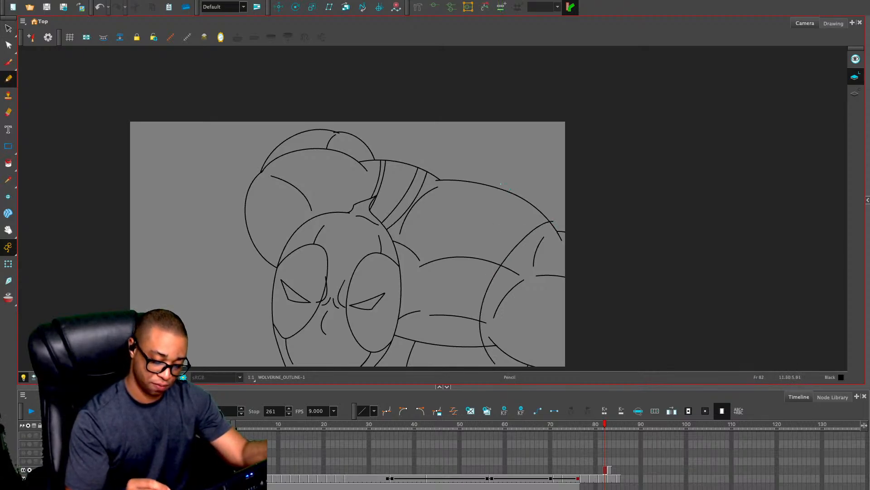
{"action": "mouse_move", "coordinate": [501, 185]}
{"action": "left_mouse_down"}
{"action": "mouse_move", "coordinate": [459, 218]}
{"action": "mouse_move", "coordinate": [425, 323]}
{"action": "mouse_move", "coordinate": [441, 281]}
{"action": "mouse_move", "coordinate": [439, 365]}
{"action": "left_mouse_up"}
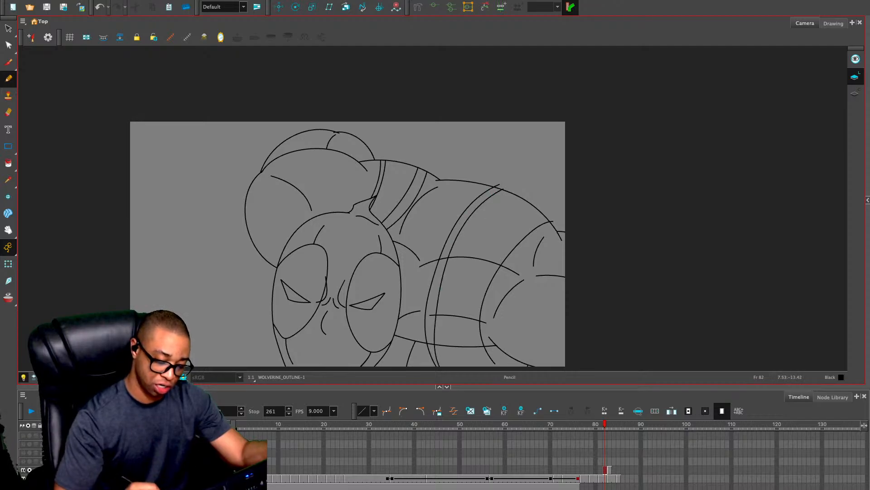
{"action": "key", "text": "ctrl+z"}
{"action": "mouse_move", "coordinate": [502, 186]}
{"action": "left_mouse_down"}
{"action": "mouse_move", "coordinate": [477, 205]}
{"action": "mouse_move", "coordinate": [438, 274]}
{"action": "mouse_move", "coordinate": [438, 365]}
{"action": "left_mouse_up"}
{"action": "mouse_move", "coordinate": [549, 213]}
{"action": "left_mouse_down"}
{"action": "mouse_move", "coordinate": [531, 221]}
{"action": "mouse_move", "coordinate": [477, 287]}
{"action": "mouse_move", "coordinate": [482, 362]}
{"action": "left_mouse_up"}
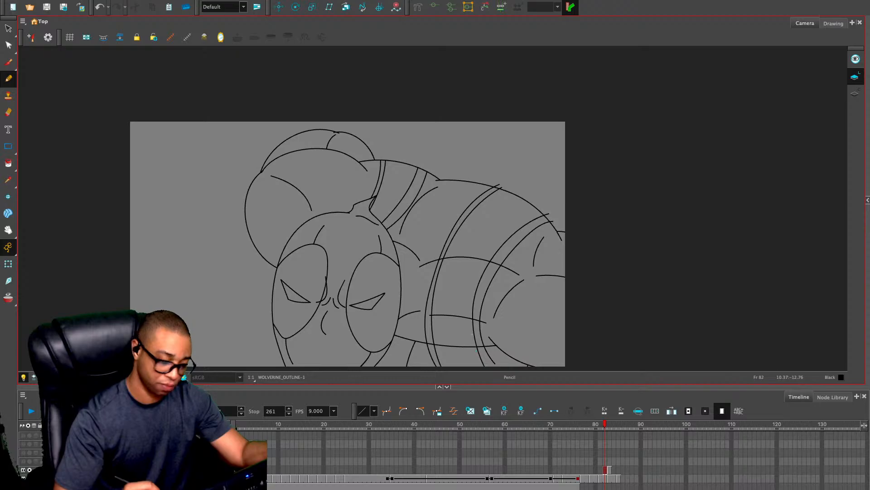
Erase the upper stripe ends that extend past the large shoulder's top contour on frame 82
{"action": "key", "text": "alt+e"}
{"action": "key", "text": "2"}
{"action": "left_click_drag", "start_coordinate": [506, 137], "coordinate": [466, 128]}
{"action": "key", "text": "2"}
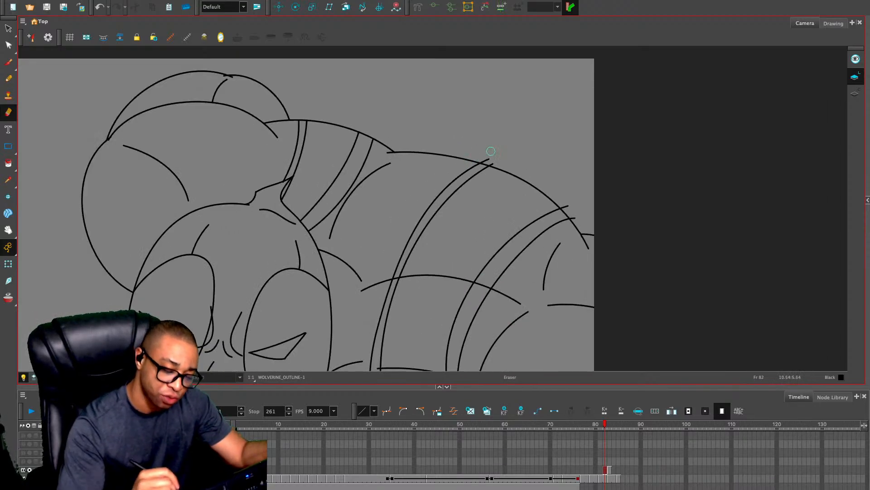
{"action": "left_click_drag", "start_coordinate": [494, 161], "coordinate": [492, 161]}
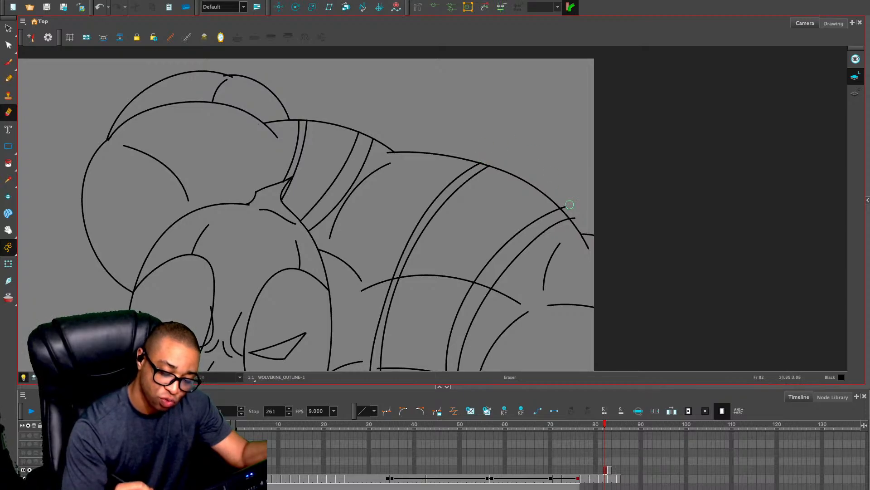
{"action": "left_click_drag", "start_coordinate": [569, 204], "coordinate": [575, 217]}
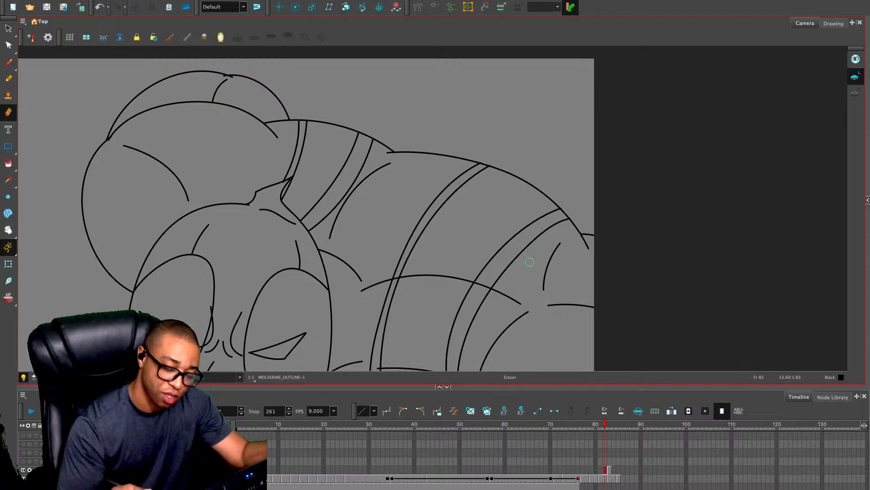
Erase the lower stripe ends that extend below the shoulder's bottom contour, including any remains outside the camera frame
{"action": "left_click_drag", "start_coordinate": [422, 317], "coordinate": [445, 161]}
{"action": "left_click_drag", "start_coordinate": [394, 261], "coordinate": [410, 264]}
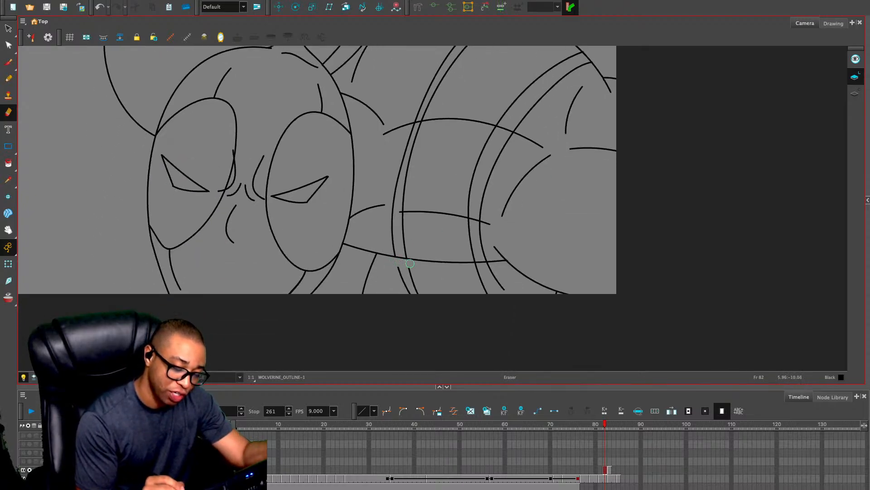
{"action": "mouse_move", "coordinate": [475, 267]}
{"action": "left_mouse_down"}
{"action": "mouse_move", "coordinate": [509, 291]}
{"action": "mouse_move", "coordinate": [483, 274]}
{"action": "mouse_move", "coordinate": [491, 296]}
{"action": "mouse_move", "coordinate": [408, 275]}
{"action": "left_mouse_up"}
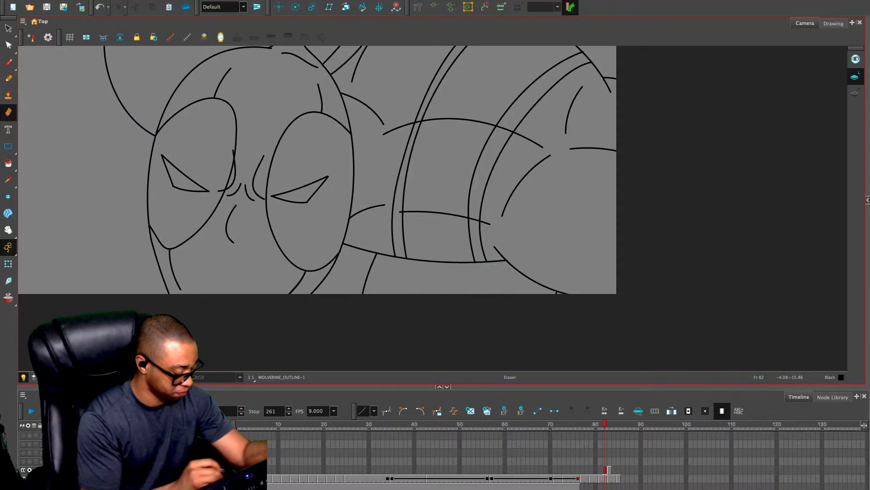
{"action": "left_click", "coordinate": [54, 377]}
{"action": "left_click_drag", "start_coordinate": [490, 299], "coordinate": [495, 305]}
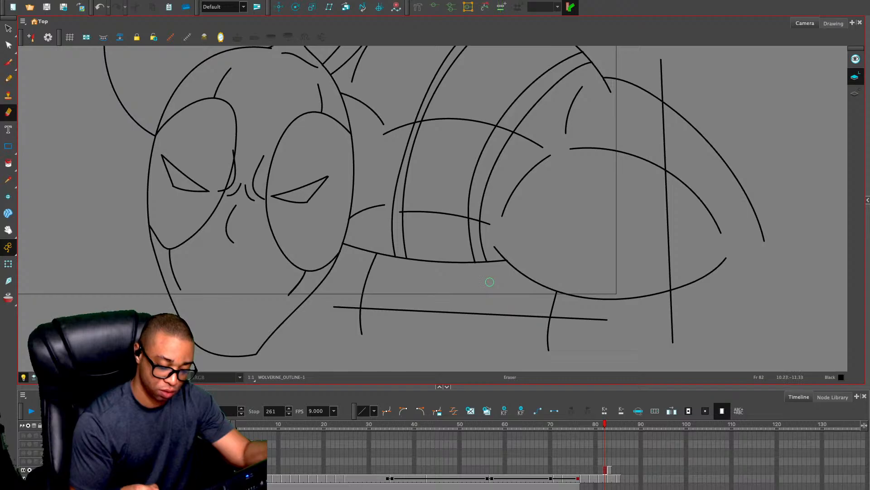
Cut both muscle creases at the shoulder stripes on frame 82 and delete the pieces crossing between them
{"action": "left_click", "coordinate": [54, 376]}
{"action": "key", "text": "1"}
{"action": "key", "text": "1"}
{"action": "key", "text": "1"}
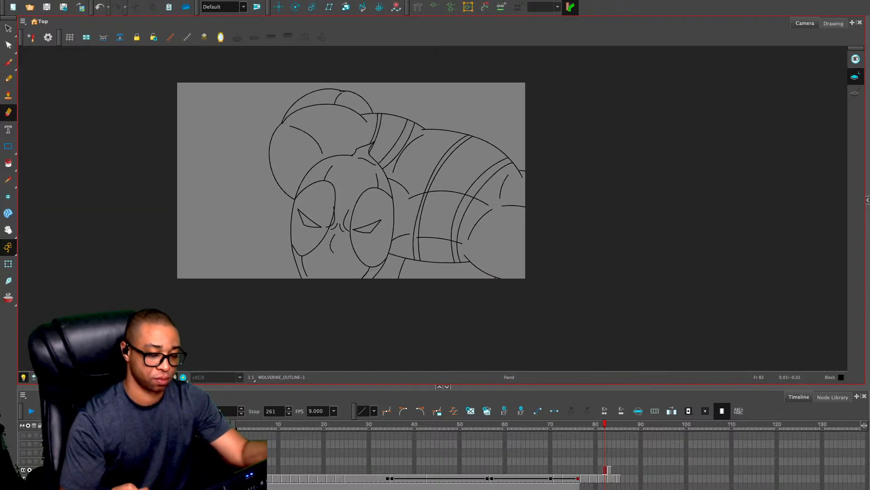
{"action": "key", "text": "2"}
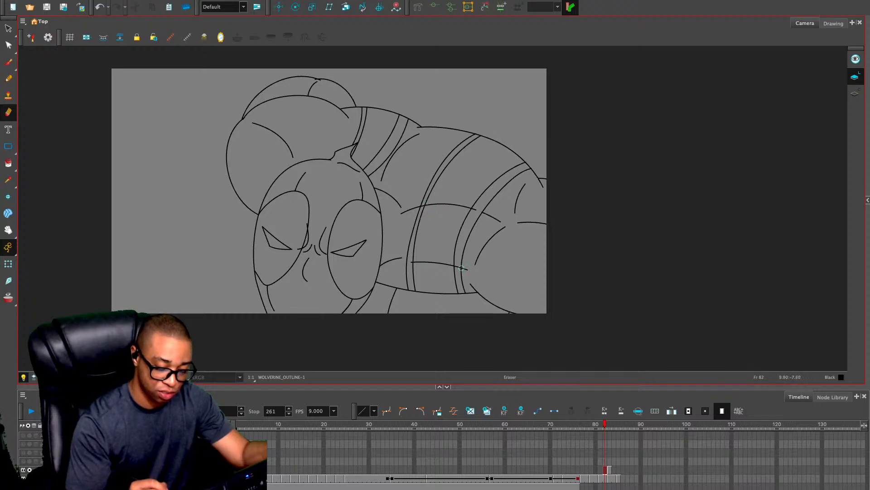
{"action": "key", "text": "2"}
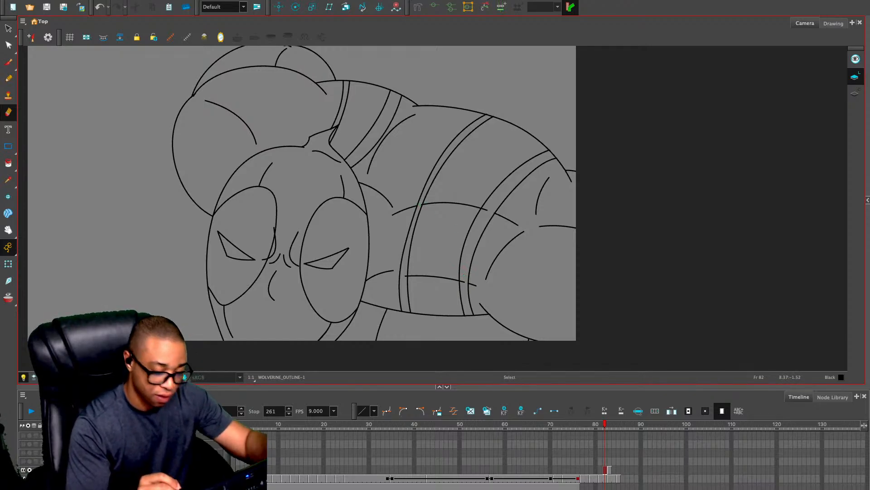
{"action": "key", "text": "alt+s"}
{"action": "key", "text": "1"}
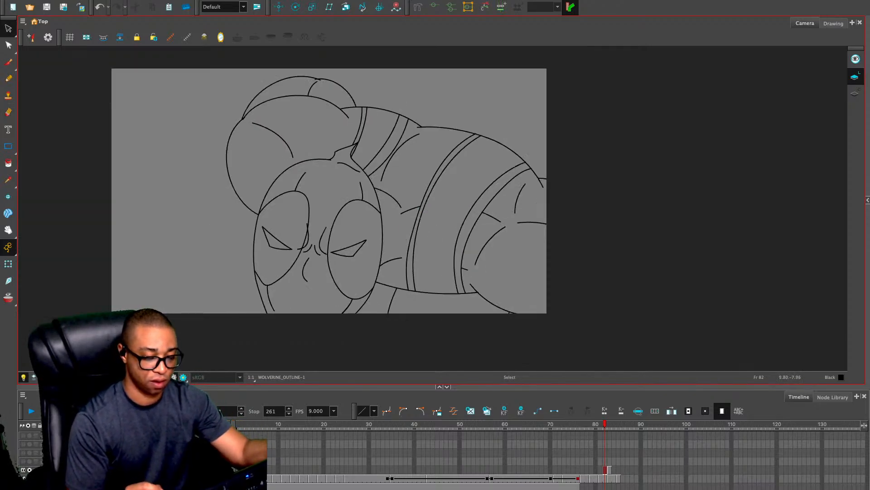
Erase the stripe ends hanging below the lower shoulder contour left of the chin on frame 83
{"action": "key", "text": "comma"}
{"action": "key", "text": "period"}
{"action": "key", "text": "period"}
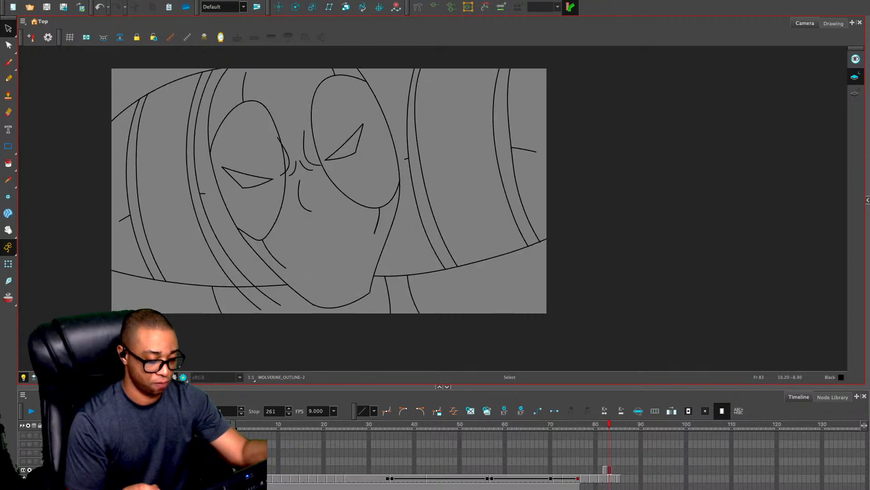
{"action": "key", "text": "alt+e"}
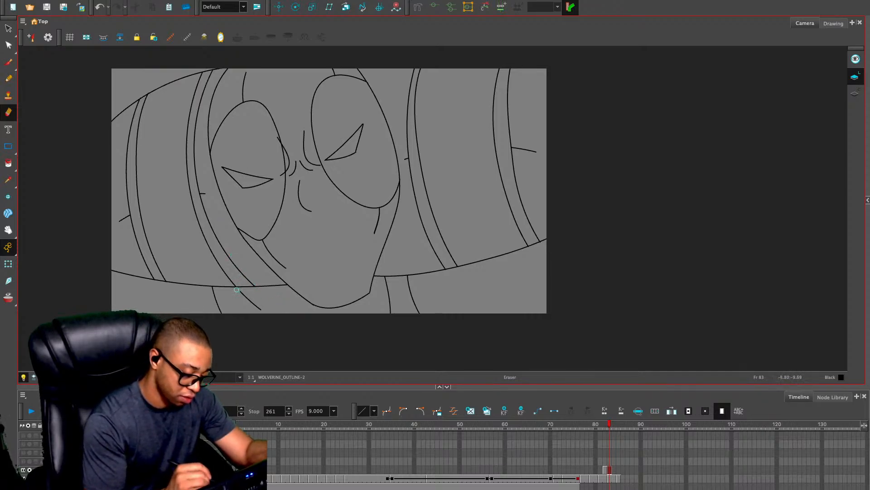
{"action": "left_click_drag", "start_coordinate": [237, 289], "coordinate": [266, 311]}
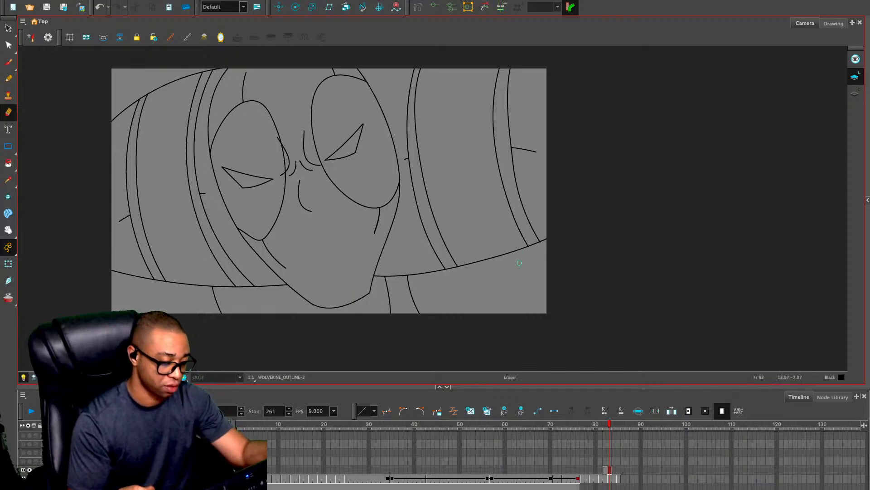
Paste the copied head outline into the empty WOLVERINE_OUTLINE cell at frame 84
{"action": "key", "text": "alt+s"}
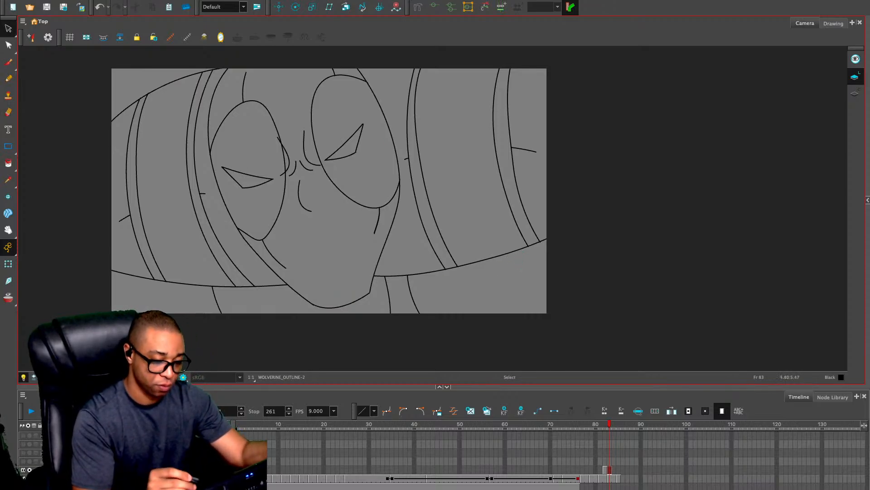
{"action": "key", "text": "ctrl+a"}
{"action": "key", "text": "period"}
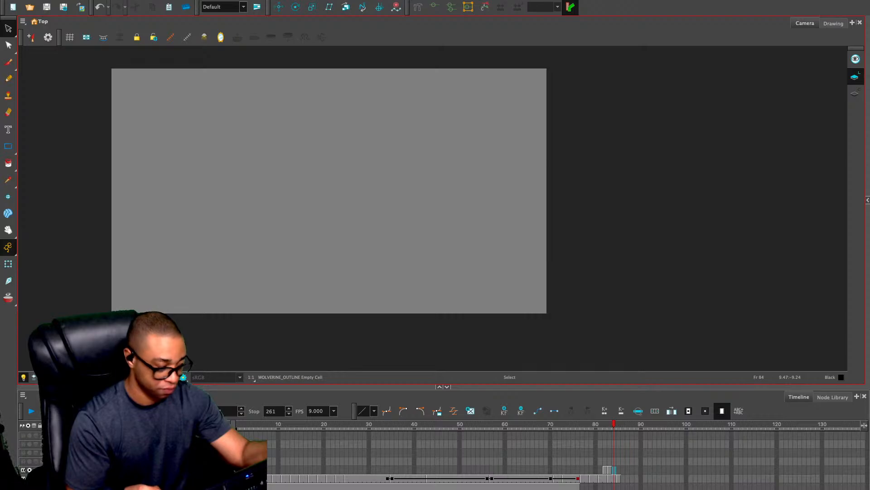
{"action": "key", "text": "ctrl+v"}
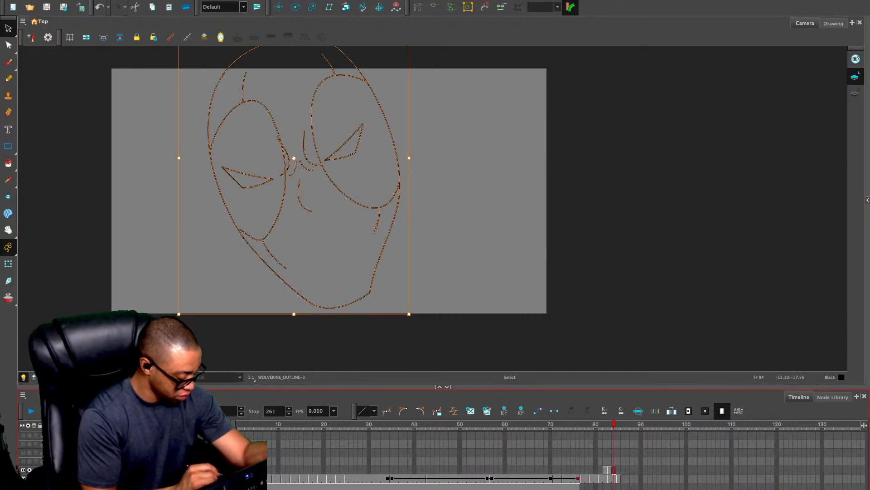
Bring the other layers back into view and compare the drawings on frames 83 and 84
{"action": "left_click", "coordinate": [29, 470]}
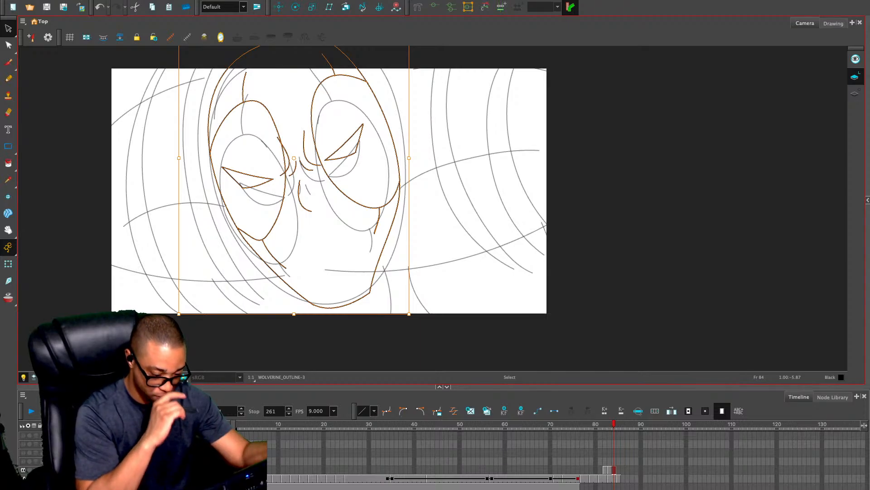
{"action": "key", "text": "comma"}
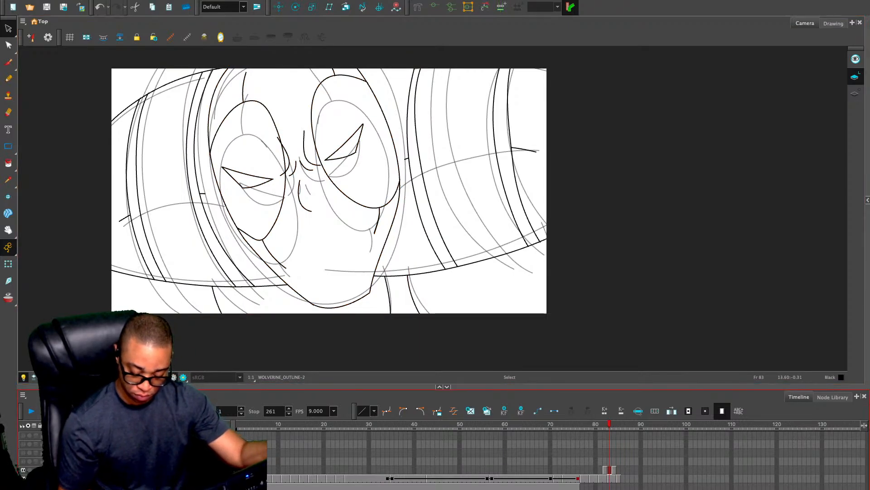
{"action": "key", "text": "period"}
{"action": "key", "text": "comma"}
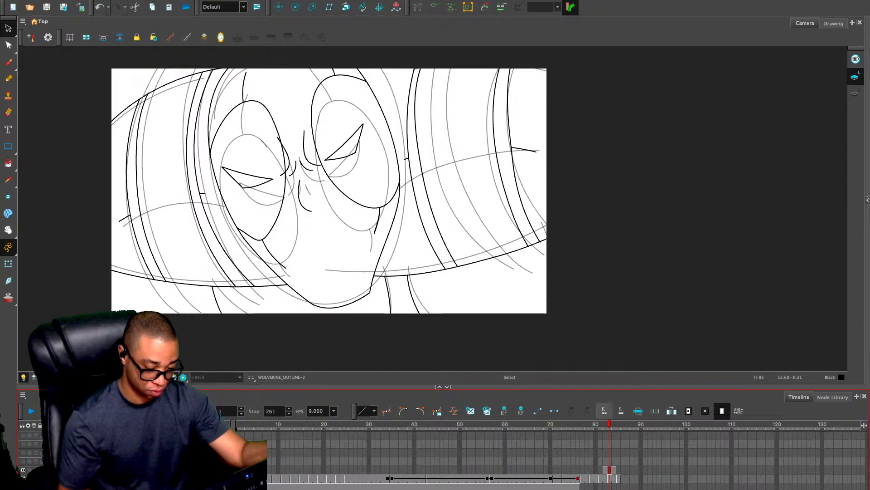
Copy the full WOLVERINE_OUTLINE artwork on frame 83, then delete all strokes of the DEADPOOL_OUTLINE drawing there
{"action": "key", "text": "ctrl+a"}
{"action": "left_click", "coordinate": [609, 478]}
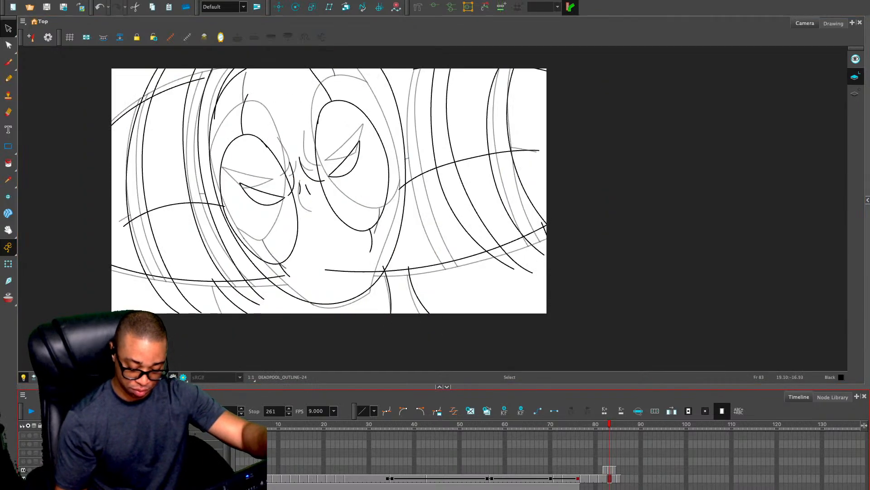
{"action": "left_click", "coordinate": [450, 199]}
{"action": "key", "text": "ctrl+a"}
{"action": "key", "text": "Delete"}
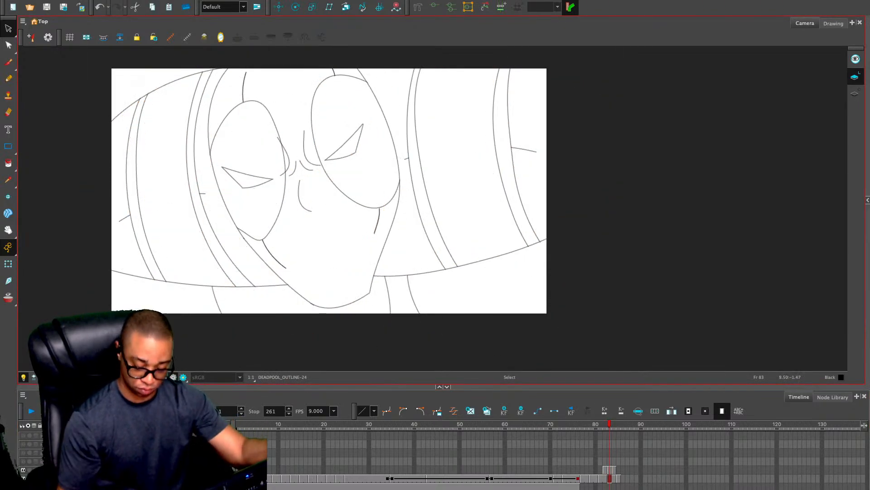
Remove the WOLVERINE_OUTLINE drawing from frame 83 and paste the full head-and-shoulders outline into DEADPOOL_OUTLINE at frame 84
{"action": "left_click", "coordinate": [609, 470]}
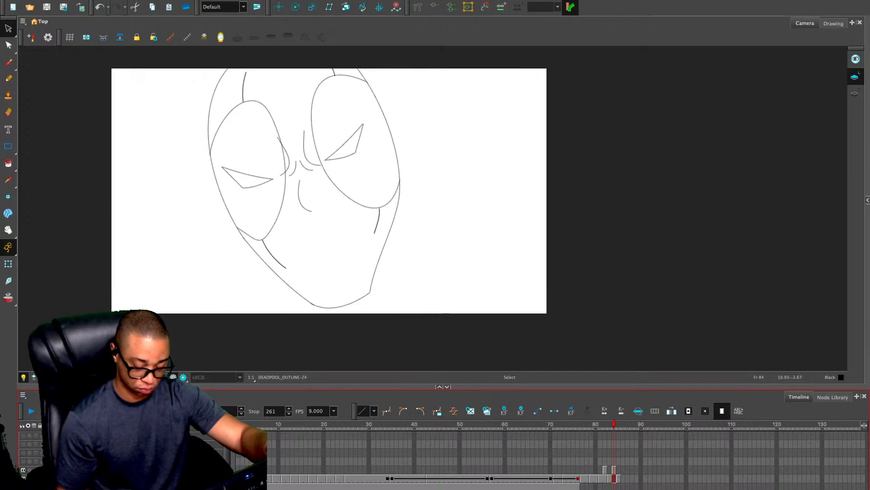
{"action": "key", "text": "comma"}
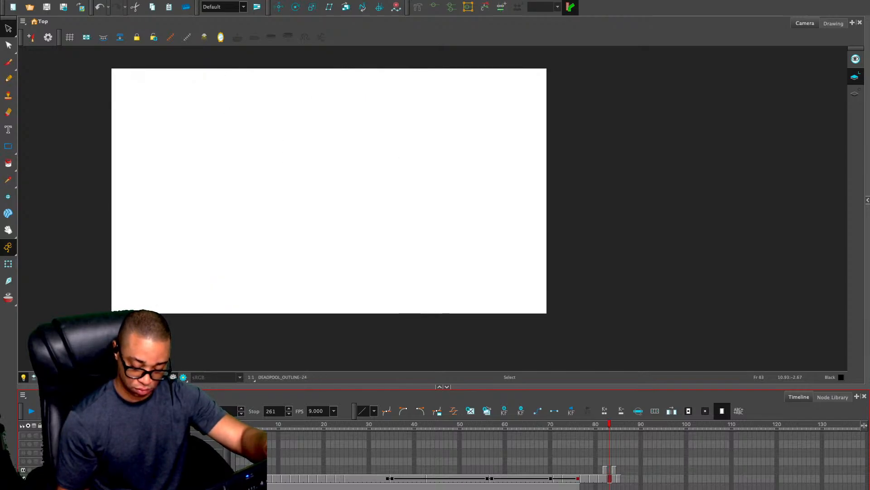
{"action": "key", "text": "period"}
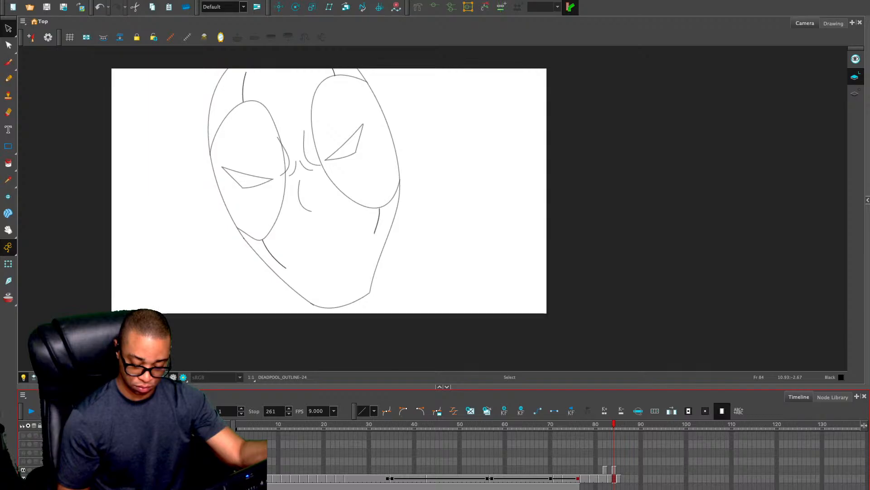
{"action": "left_click", "coordinate": [487, 192]}
{"action": "key", "text": "super+v"}
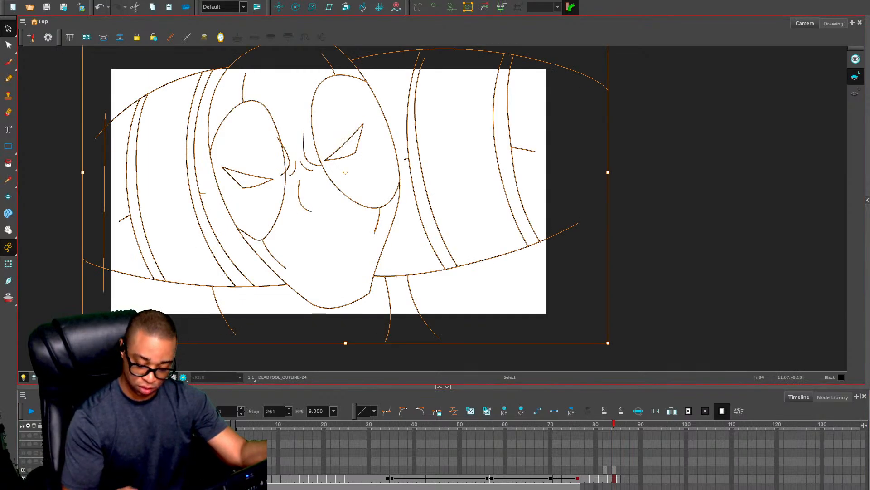
Deselect the pasted outline, go back to frame 82 and cut the whole WOLVERINE_OUTLINE drawing there
{"action": "key", "text": "Escape"}
{"action": "key", "text": "comma"}
{"action": "key", "text": "comma"}
{"action": "left_click", "coordinate": [605, 470]}
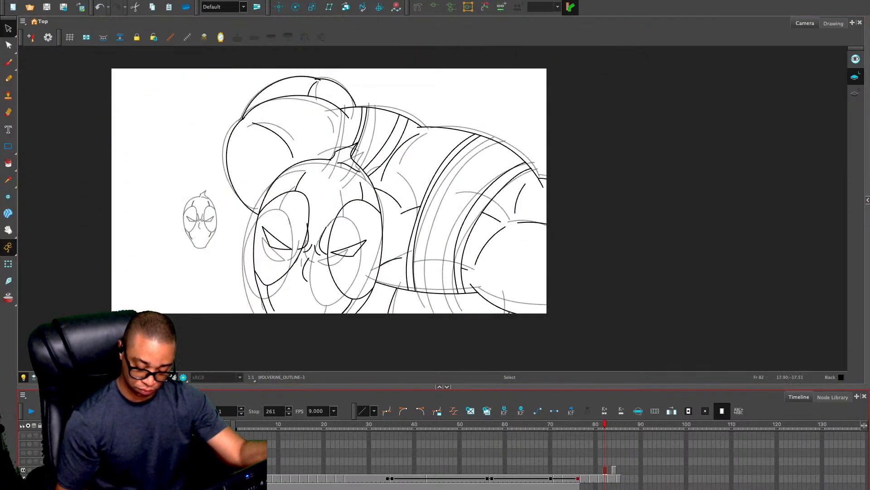
{"action": "left_click", "coordinate": [549, 254]}
{"action": "key", "text": "super+a"}
{"action": "key", "text": "super+x"}
Replace all DEADPOOL_OUTLINE artwork on frame 81 with the full character outline taken from the WOLVERINE_OUTLINE drawing
{"action": "left_click", "coordinate": [601, 479]}
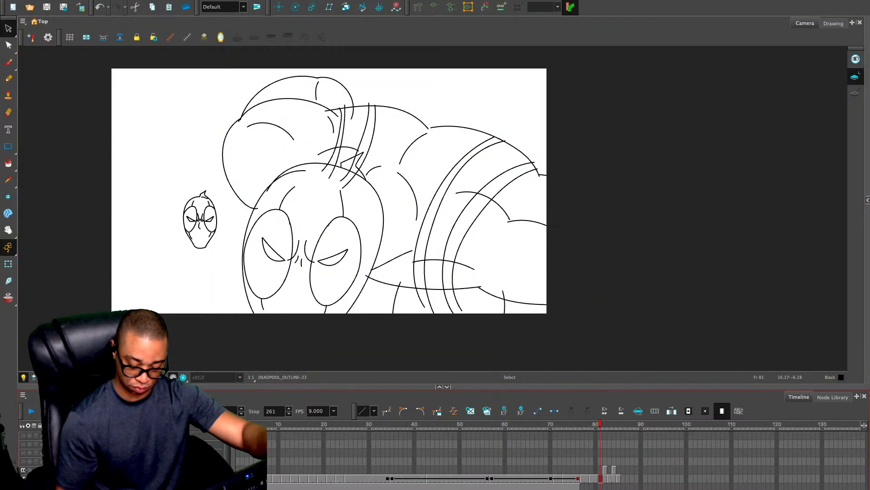
{"action": "key", "text": "super+a"}
{"action": "key", "text": "super+x"}
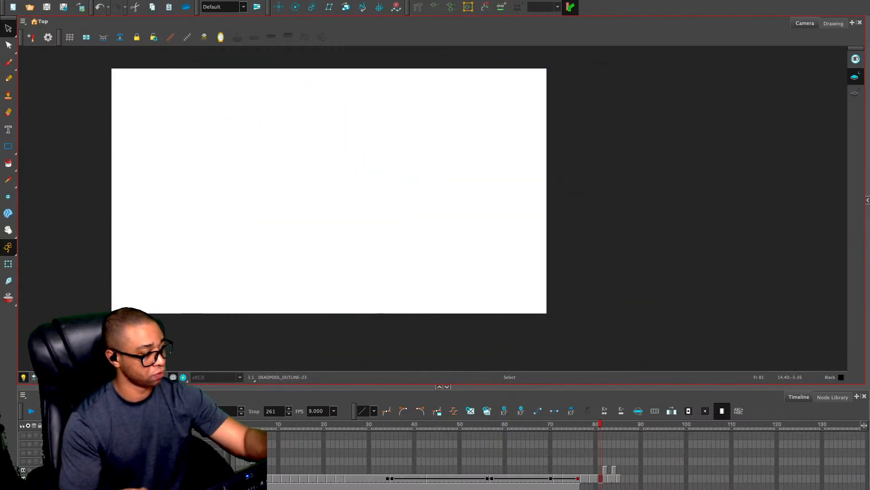
{"action": "key", "text": "super+v"}
{"action": "left_click", "coordinate": [713, 211]}
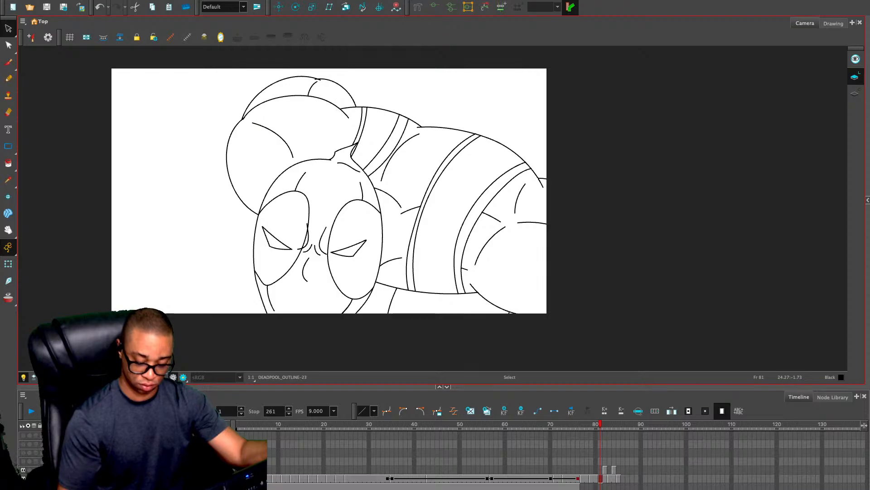
Clear the leftover WOLVERINE_OUTLINE cell at frame 82 and check the transferred outlines on the neighbouring frames
{"action": "left_click", "coordinate": [604, 470]}
{"action": "left_click", "coordinate": [541, 251]}
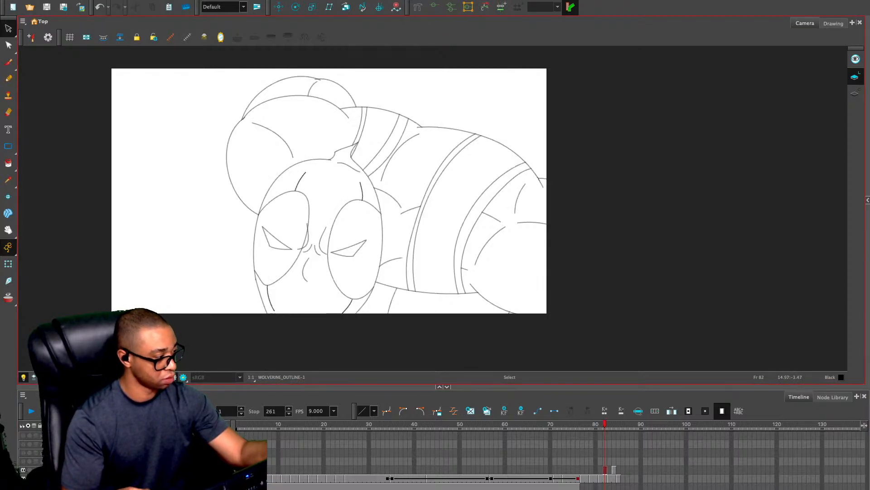
{"action": "key", "text": "comma"}
{"action": "key", "text": "comma"}
{"action": "key", "text": "period"}
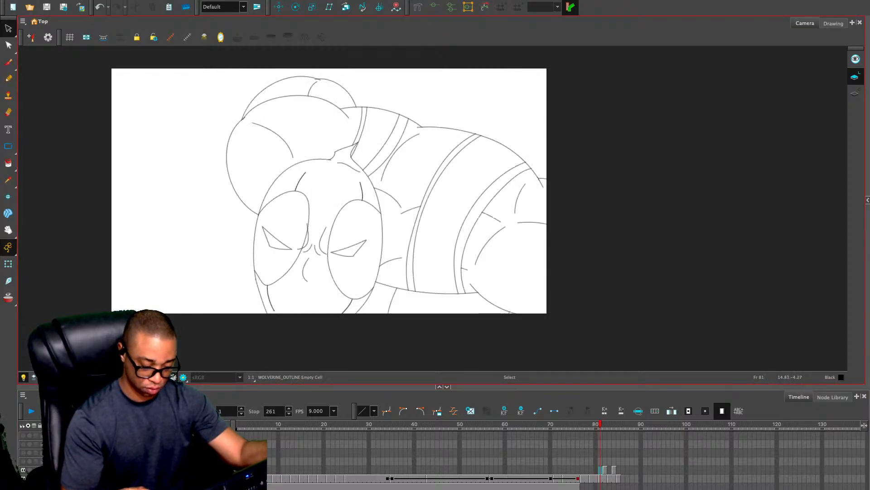
{"action": "key", "text": "period"}
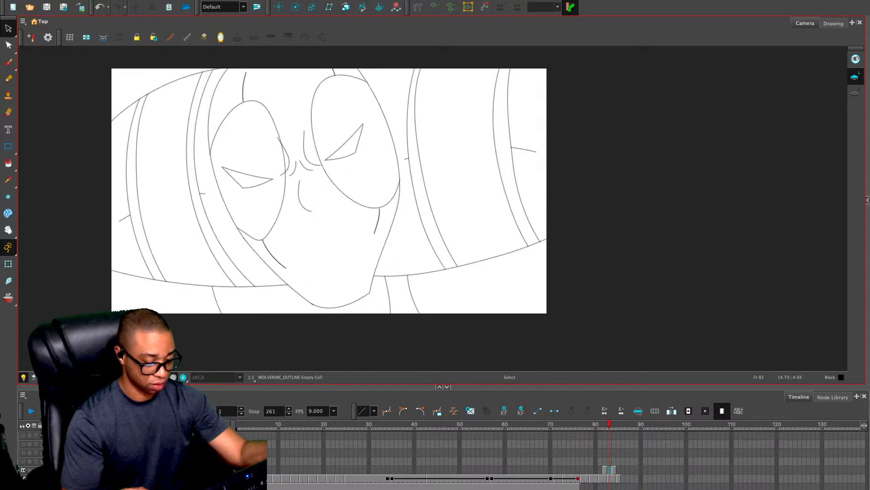
Delete all strokes of the WOLVERINE_OUTLINE drawing at frame 84 and remove its cell from the timeline
{"action": "key", "text": "period"}
{"action": "key", "text": "period"}
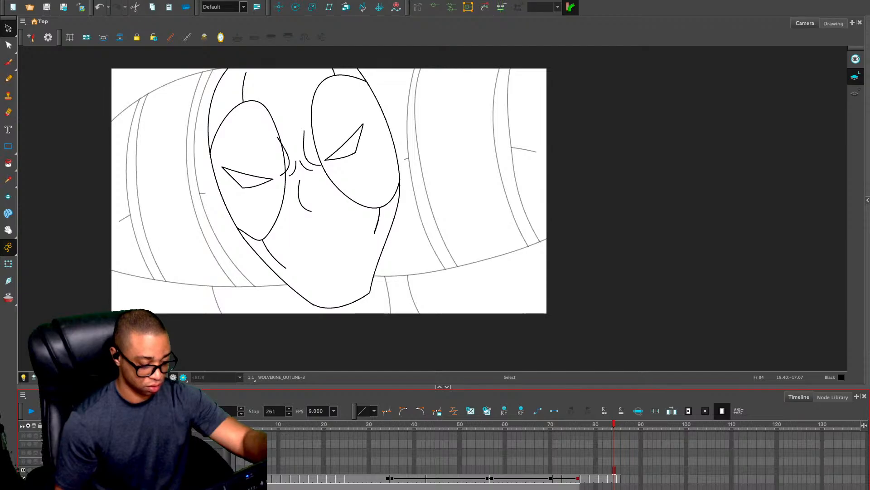
{"action": "key", "text": "ctrl+a"}
{"action": "key", "text": "Delete"}
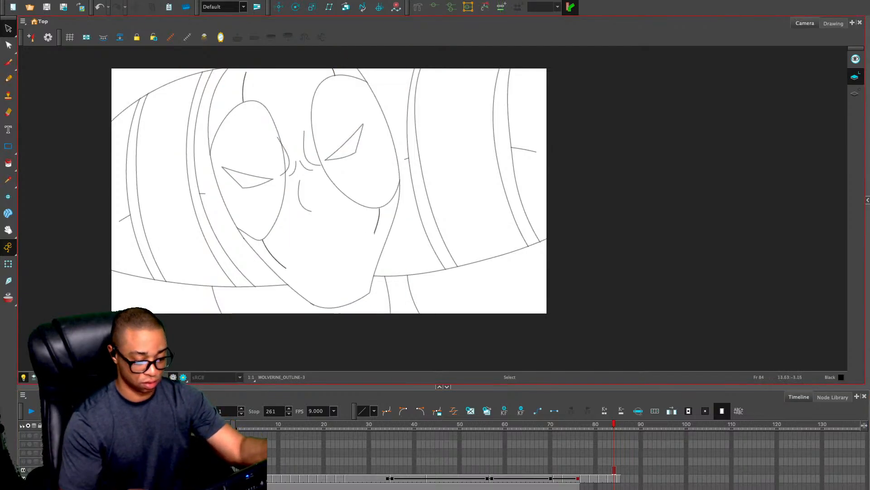
{"action": "left_click", "coordinate": [614, 470]}
{"action": "key", "text": "Delete"}
Paste the copied head outline into the empty WOLVERINE_OUTLINE cell at frame 85
{"action": "left_click", "coordinate": [618, 479]}
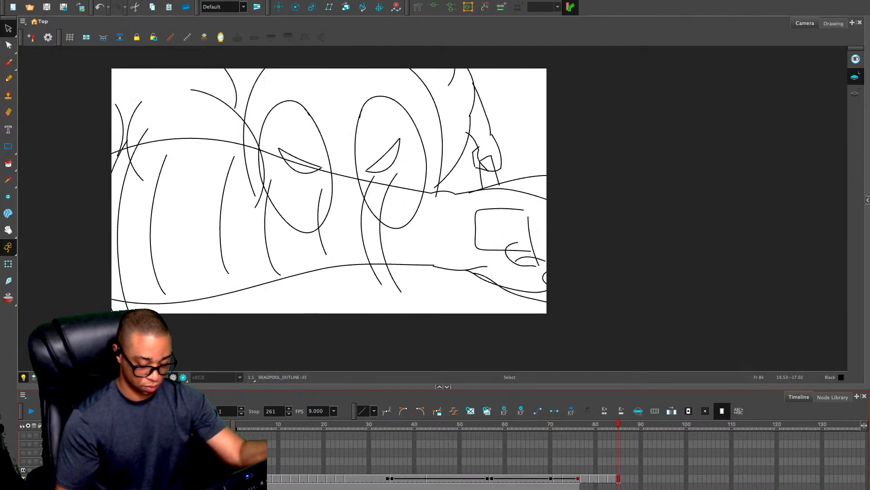
{"action": "left_click", "coordinate": [619, 470]}
{"action": "key", "text": "ctrl+v"}
{"action": "key", "text": "1"}
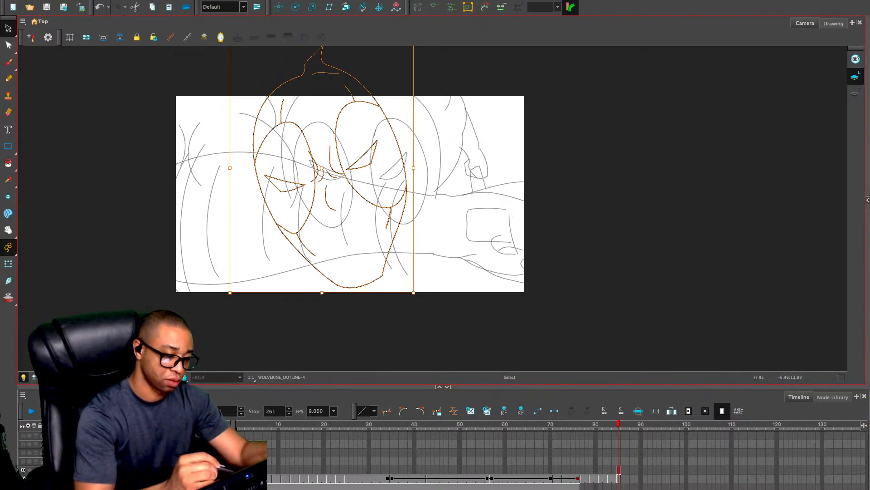
Scale down, move and rotate the pasted head outline to fit over the rough head on frame 85, then deselect it
{"action": "left_click_drag", "start_coordinate": [280, 89], "coordinate": [387, 170]}
{"action": "left_click_drag", "start_coordinate": [337, 124], "coordinate": [352, 147]}
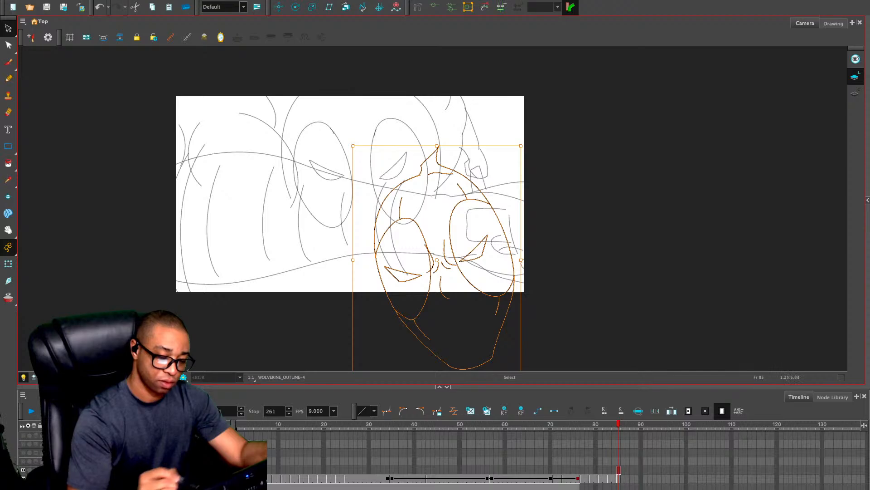
{"action": "left_click_drag", "start_coordinate": [490, 199], "coordinate": [409, 101]}
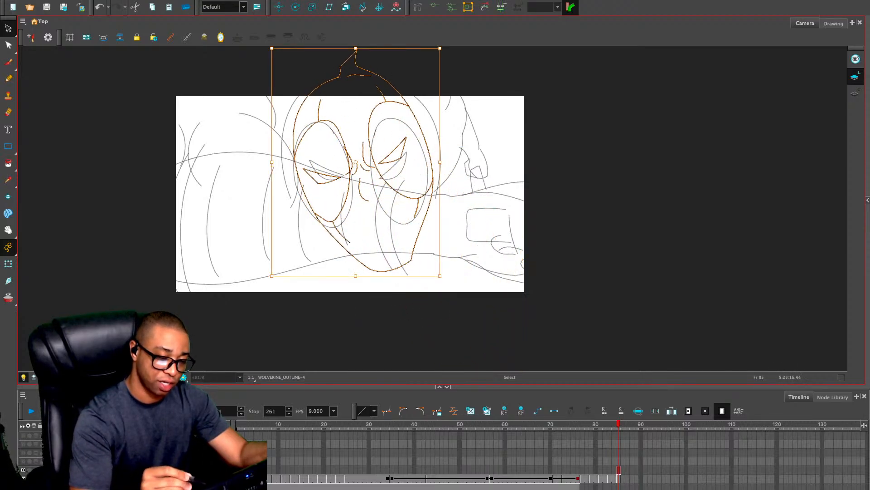
{"action": "left_click_drag", "start_coordinate": [444, 45], "coordinate": [464, 62]}
{"action": "left_click_drag", "start_coordinate": [439, 278], "coordinate": [453, 298]}
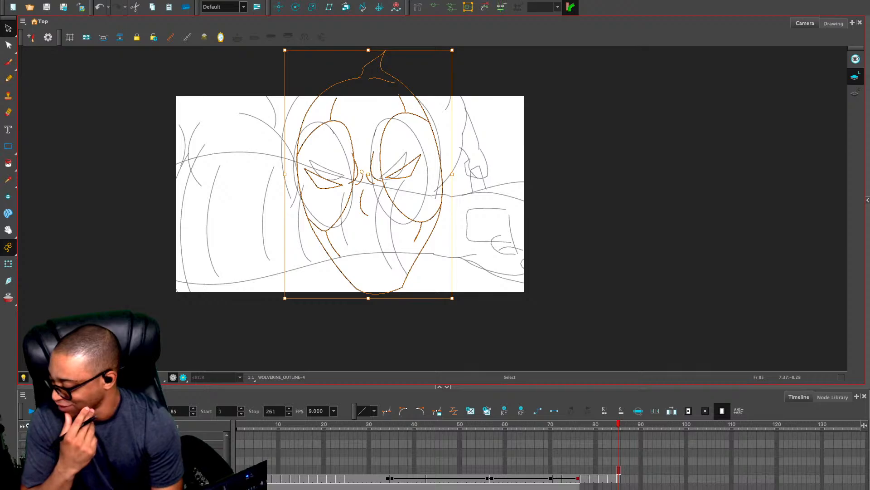
{"action": "key", "text": "2"}
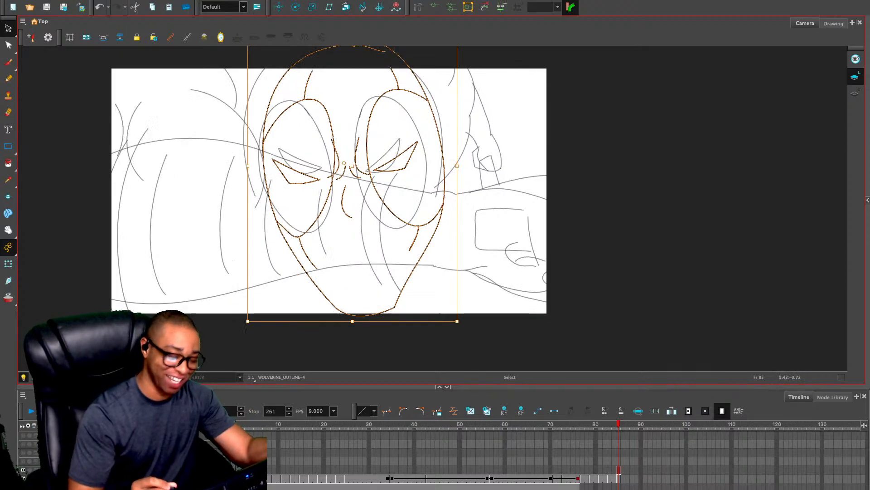
{"action": "key", "text": "2"}
{"action": "key", "text": "Escape"}
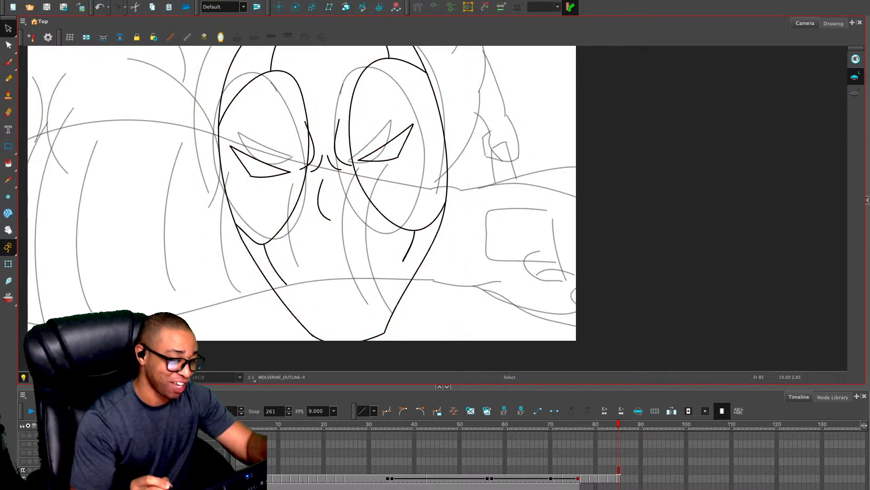
Draw the raised arm and hand beside the head with the Pencil tool, following the rough sketch on frame 85
{"action": "key", "text": "alt+slash"}
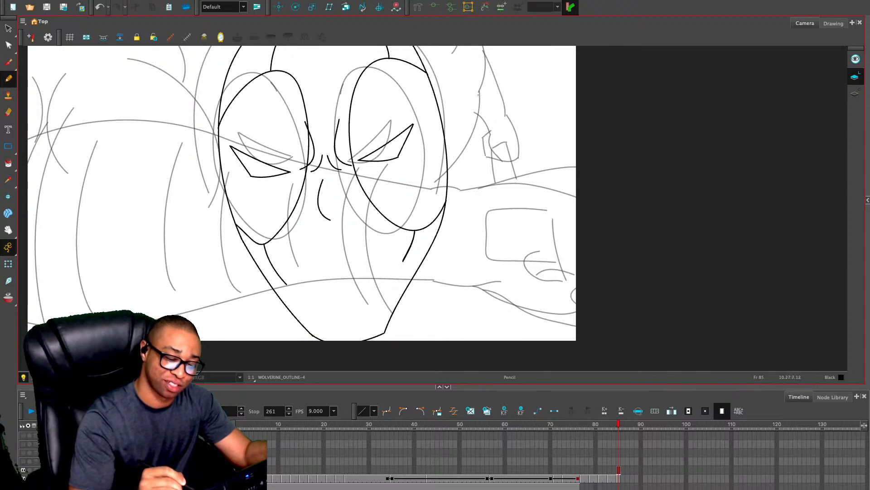
{"action": "mouse_move", "coordinate": [475, 96]}
{"action": "left_mouse_down"}
{"action": "mouse_move", "coordinate": [468, 135]}
{"action": "mouse_move", "coordinate": [442, 188]}
{"action": "left_mouse_up"}
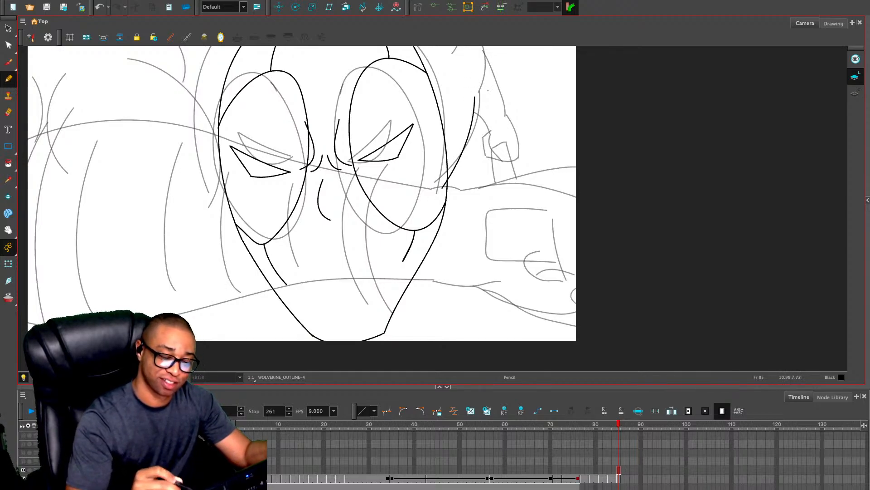
{"action": "mouse_move", "coordinate": [474, 99]}
{"action": "left_mouse_down"}
{"action": "mouse_move", "coordinate": [436, 156]}
{"action": "mouse_move", "coordinate": [419, 90]}
{"action": "mouse_move", "coordinate": [458, 160]}
{"action": "mouse_move", "coordinate": [472, 237]}
{"action": "left_mouse_up"}
{"action": "mouse_move", "coordinate": [438, 201]}
{"action": "left_mouse_down"}
{"action": "mouse_move", "coordinate": [440, 229]}
{"action": "mouse_move", "coordinate": [471, 236]}
{"action": "mouse_move", "coordinate": [434, 238]}
{"action": "mouse_move", "coordinate": [433, 208]}
{"action": "mouse_move", "coordinate": [448, 197]}
{"action": "mouse_move", "coordinate": [423, 165]}
{"action": "left_mouse_up"}
{"action": "key", "text": "ctrl+z"}
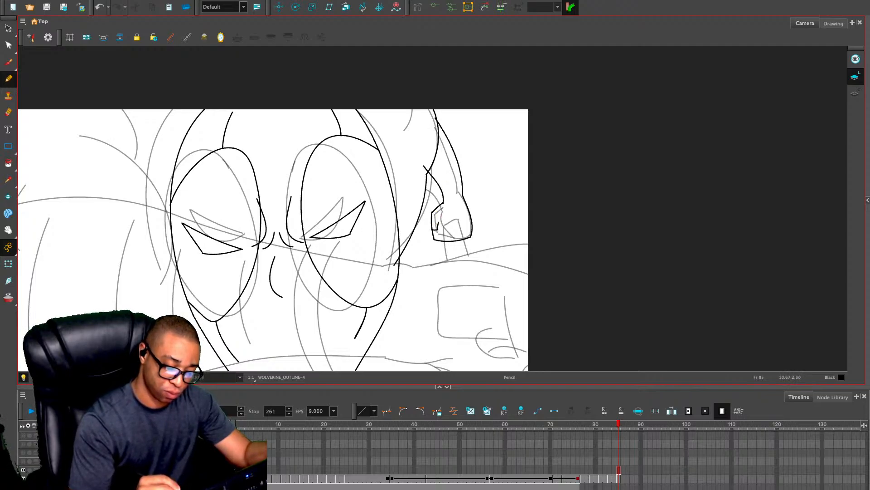
Add a short finger line at the lower edge of the hand and erase the overlapping corner of the hand outline
{"action": "left_click_drag", "start_coordinate": [438, 240], "coordinate": [436, 231]}
{"action": "key", "text": "ctrl+z"}
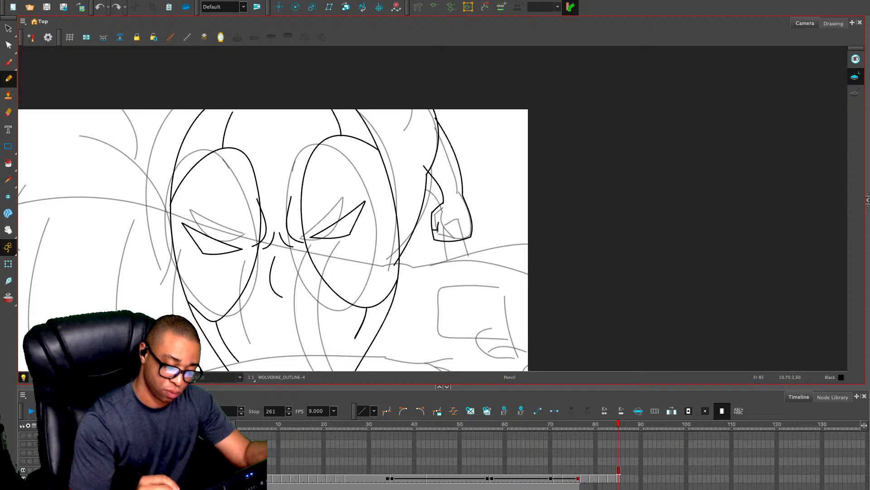
{"action": "key", "text": "ctrl+shift+z"}
{"action": "key", "text": "alt+e"}
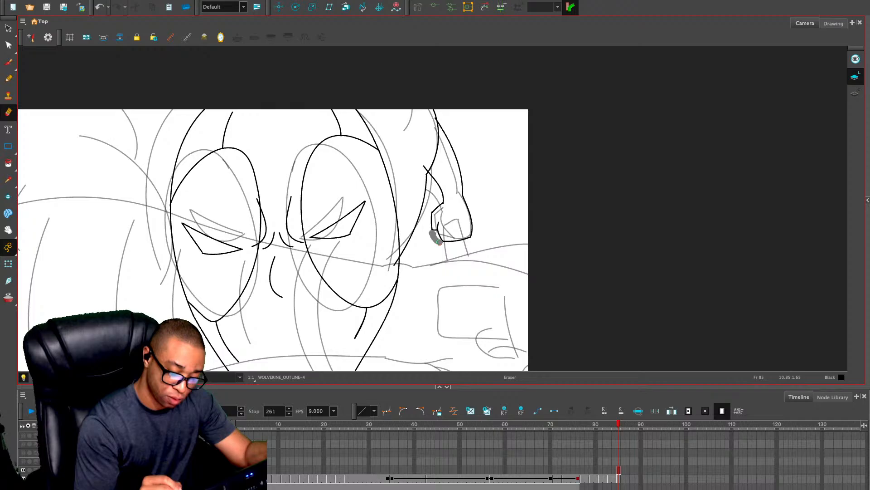
{"action": "left_click_drag", "start_coordinate": [463, 187], "coordinate": [448, 154]}
Draw the narrow object held in the hand, with two long sides, a capped top and two cross lines
{"action": "key", "text": "alt+slash"}
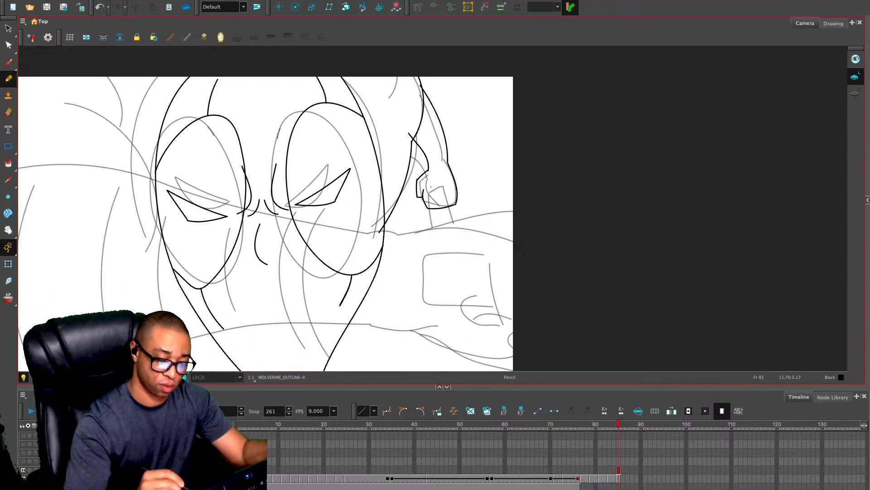
{"action": "left_click_drag", "start_coordinate": [435, 234], "coordinate": [429, 202]}
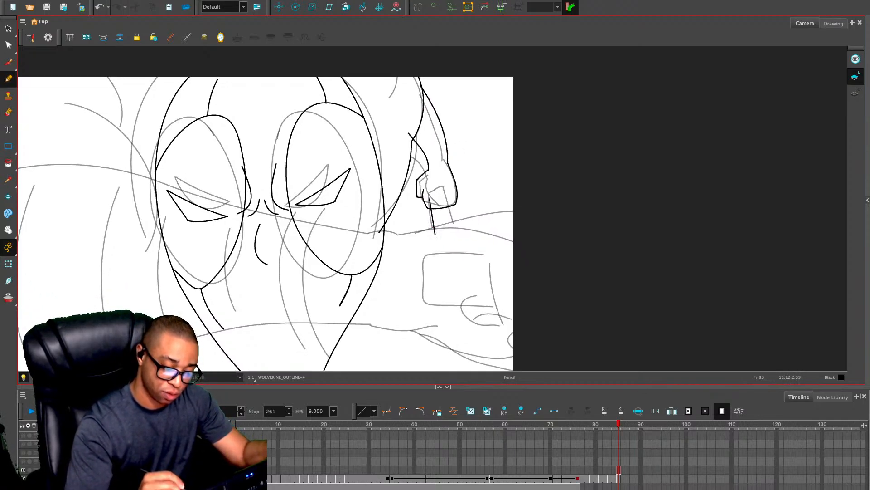
{"action": "key", "text": "ctrl+z"}
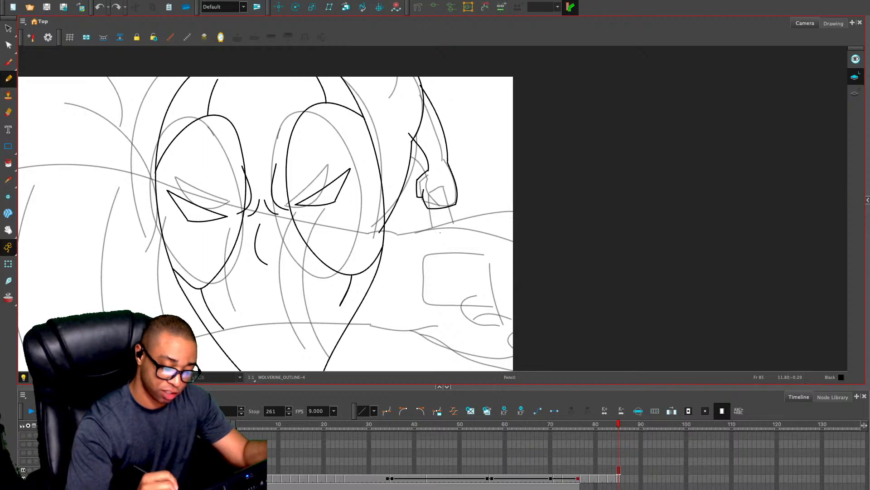
{"action": "mouse_move", "coordinate": [437, 234]}
{"action": "left_mouse_down"}
{"action": "mouse_move", "coordinate": [428, 183]}
{"action": "mouse_move", "coordinate": [437, 175]}
{"action": "mouse_move", "coordinate": [462, 230]}
{"action": "left_mouse_up"}
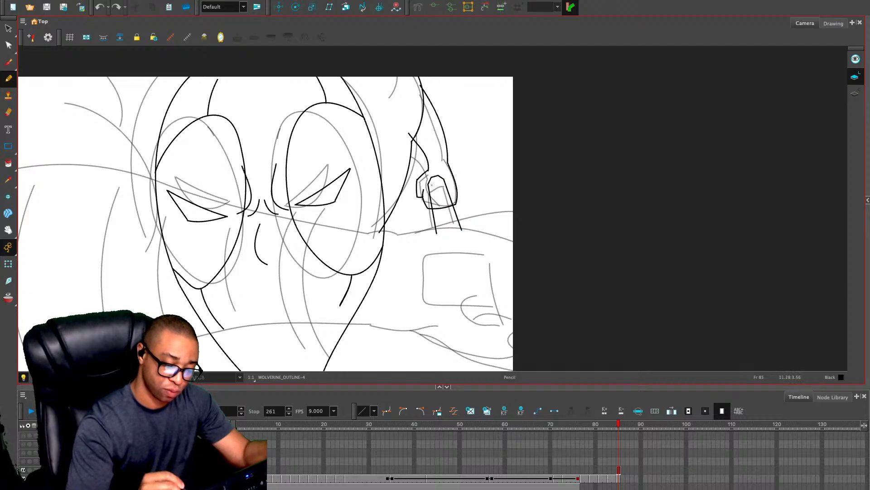
{"action": "left_click_drag", "start_coordinate": [431, 185], "coordinate": [443, 181]}
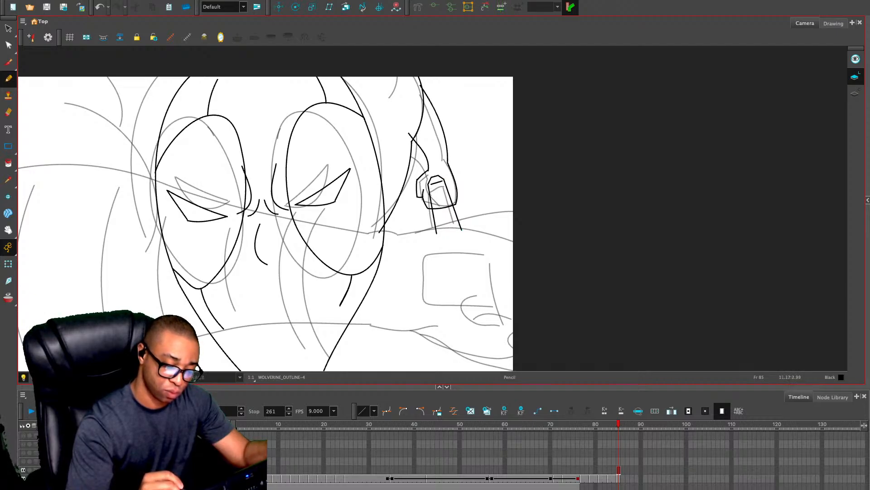
{"action": "left_click_drag", "start_coordinate": [435, 221], "coordinate": [456, 217]}
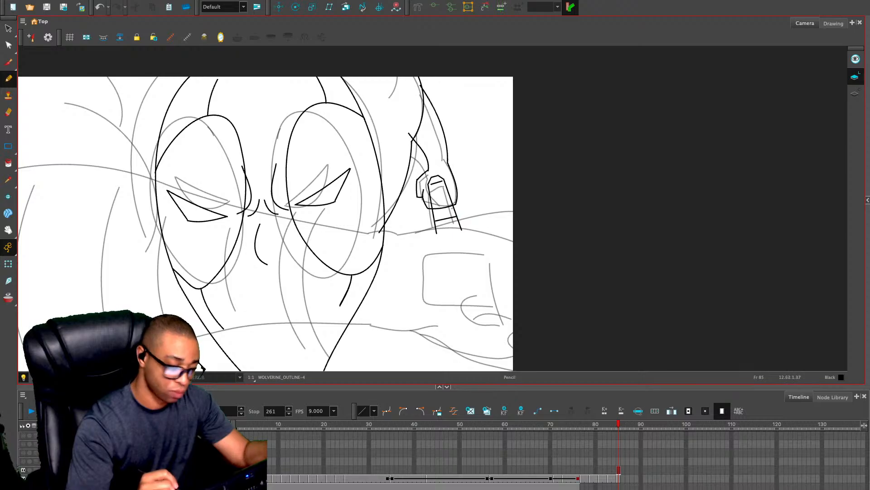
Erase the hand line crossing the held object and redraw the finger lines next to it
{"action": "key", "text": "alt+e"}
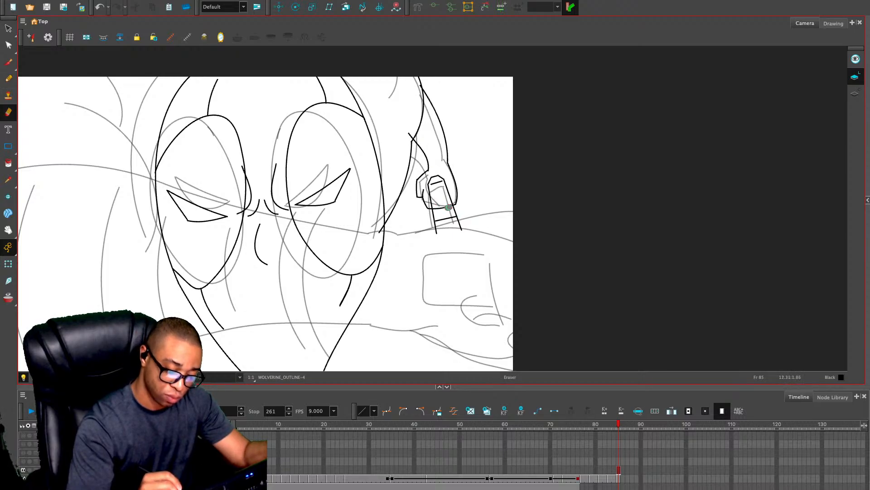
{"action": "left_click_drag", "start_coordinate": [448, 207], "coordinate": [435, 207]}
{"action": "key", "text": "alt+/"}
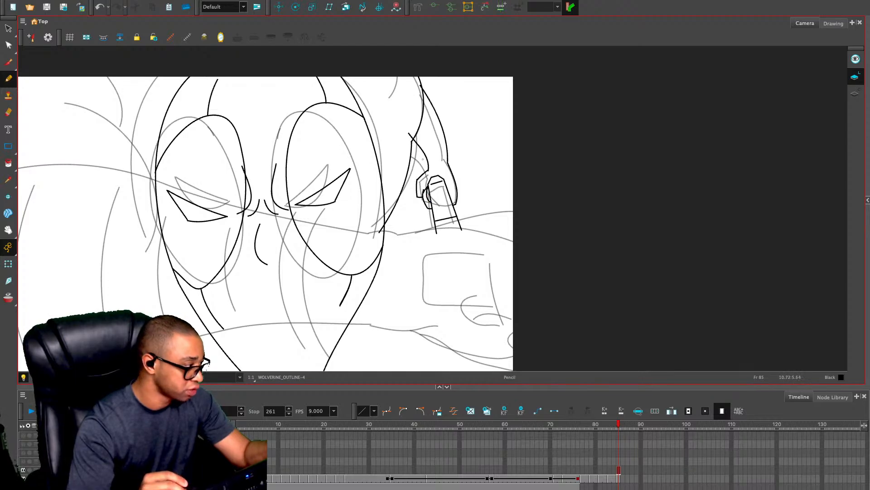
{"action": "key", "text": "alt+e"}
{"action": "key", "text": "2"}
{"action": "key", "text": "2"}
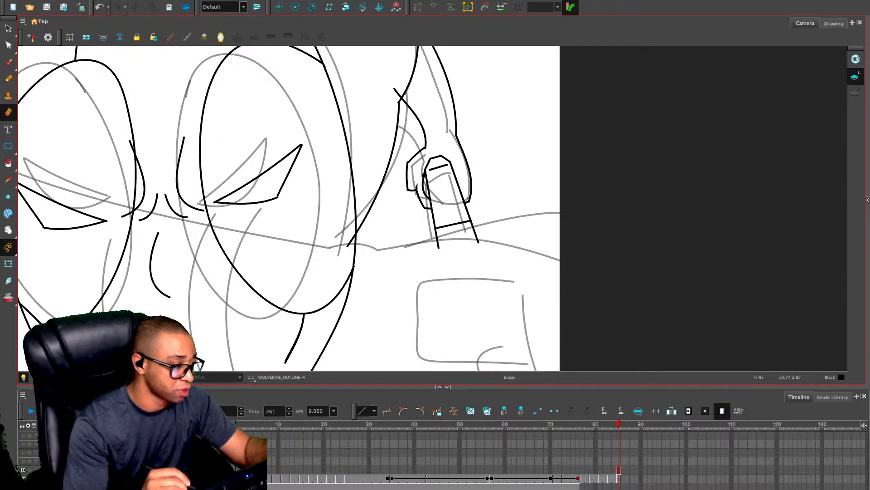
{"action": "key", "text": "alt+slash"}
{"action": "key", "text": "ctrl+z"}
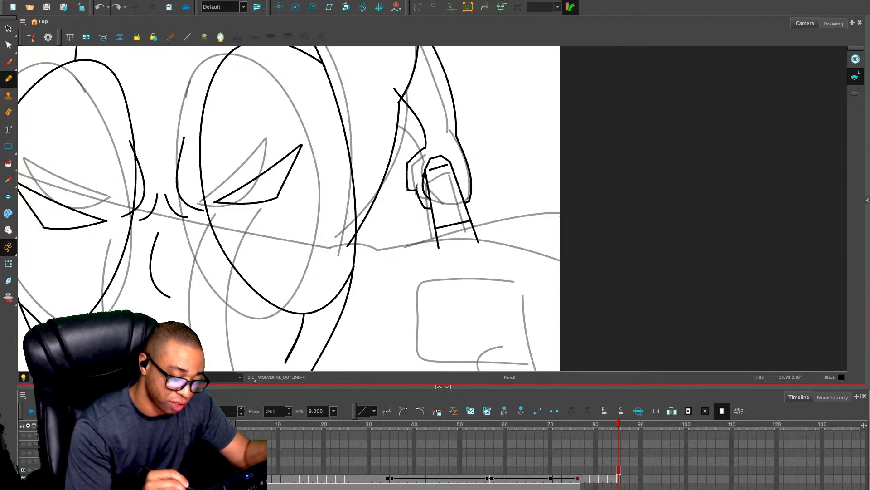
{"action": "mouse_move", "coordinate": [417, 188]}
{"action": "left_mouse_down"}
{"action": "mouse_move", "coordinate": [430, 165]}
{"action": "mouse_move", "coordinate": [417, 179]}
{"action": "left_mouse_up"}
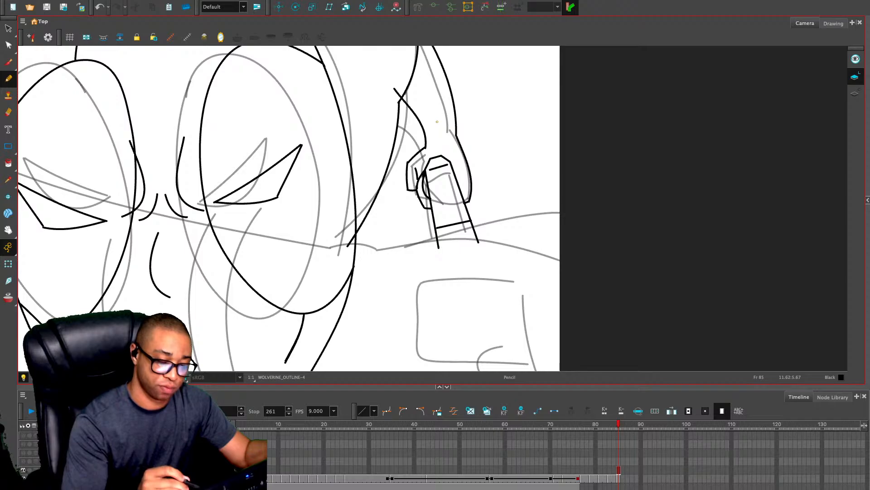
Draw the short bands and crease lines across the wrist just above the hand
{"action": "key", "text": "1"}
{"action": "key", "text": "1"}
{"action": "mouse_move", "coordinate": [461, 150]}
{"action": "left_mouse_down"}
{"action": "mouse_move", "coordinate": [468, 230]}
{"action": "mouse_move", "coordinate": [440, 232]}
{"action": "mouse_move", "coordinate": [464, 223]}
{"action": "mouse_move", "coordinate": [446, 218]}
{"action": "mouse_move", "coordinate": [443, 207]}
{"action": "left_mouse_up"}
{"action": "left_click_drag", "start_coordinate": [427, 216], "coordinate": [440, 202]}
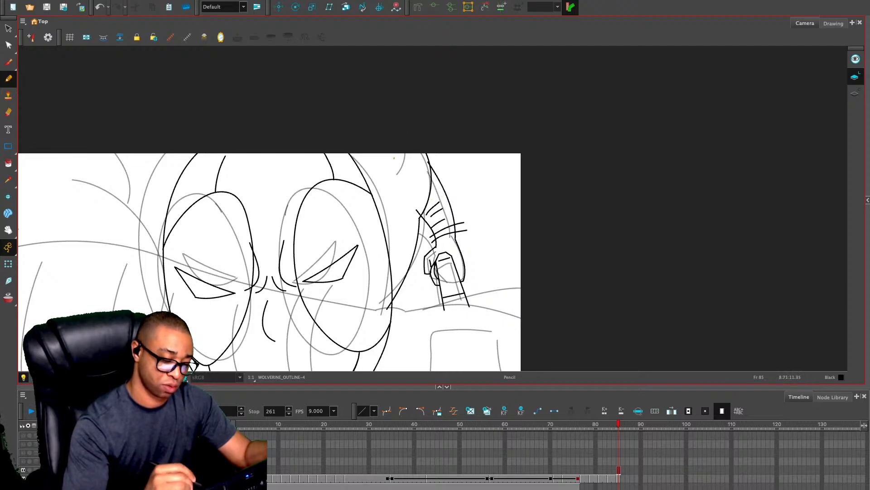
Draw a short muscle line above the arm and two pairs of curved stripe lines between the head and the arm
{"action": "left_click_drag", "start_coordinate": [393, 154], "coordinate": [391, 181]}
{"action": "left_click_drag", "start_coordinate": [352, 156], "coordinate": [422, 244]}
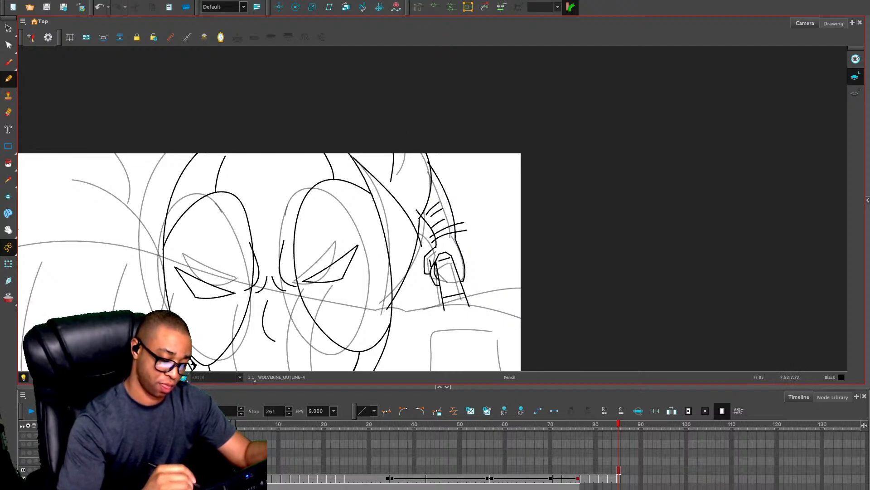
{"action": "left_click_drag", "start_coordinate": [358, 171], "coordinate": [422, 256]}
{"action": "left_click_drag", "start_coordinate": [380, 225], "coordinate": [405, 298]}
{"action": "left_click_drag", "start_coordinate": [381, 257], "coordinate": [397, 310]}
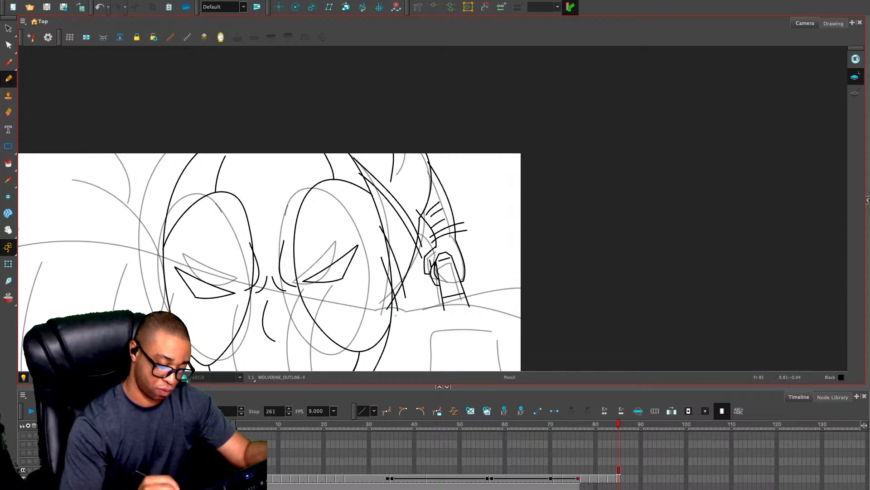
Redraw the last short stripe line between the head and the arm and erase the overshooting ends of the stripe lines
{"action": "key", "text": "ctrl+z"}
{"action": "left_click_drag", "start_coordinate": [384, 256], "coordinate": [400, 308]}
{"action": "key", "text": "alt+e"}
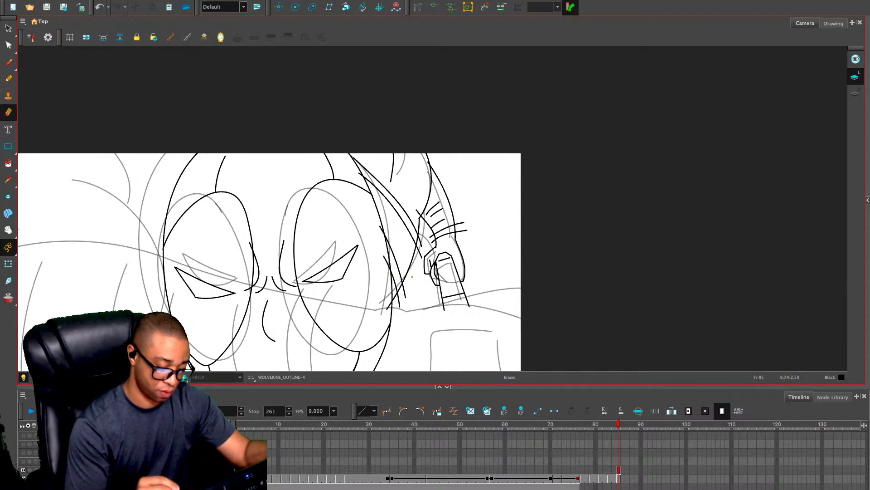
{"action": "key", "text": "2"}
{"action": "key", "text": "2"}
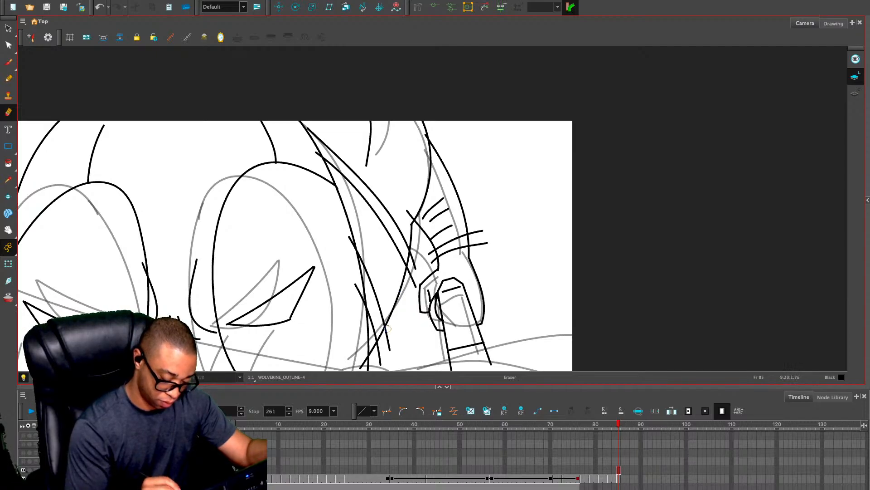
{"action": "mouse_move", "coordinate": [389, 327]}
{"action": "left_mouse_down"}
{"action": "mouse_move", "coordinate": [390, 358]}
{"action": "mouse_move", "coordinate": [383, 343]}
{"action": "mouse_move", "coordinate": [380, 369]}
{"action": "mouse_move", "coordinate": [362, 360]}
{"action": "left_mouse_up"}
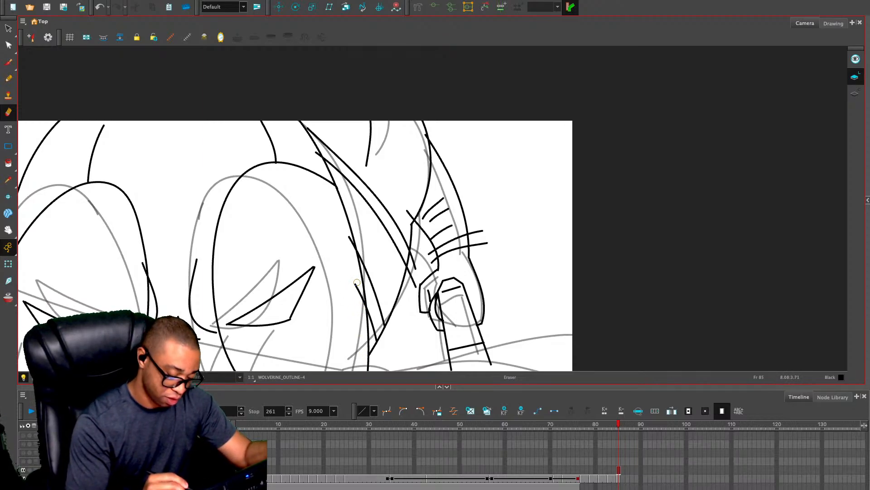
{"action": "left_click_drag", "start_coordinate": [356, 281], "coordinate": [363, 312]}
{"action": "left_click_drag", "start_coordinate": [346, 233], "coordinate": [353, 252]}
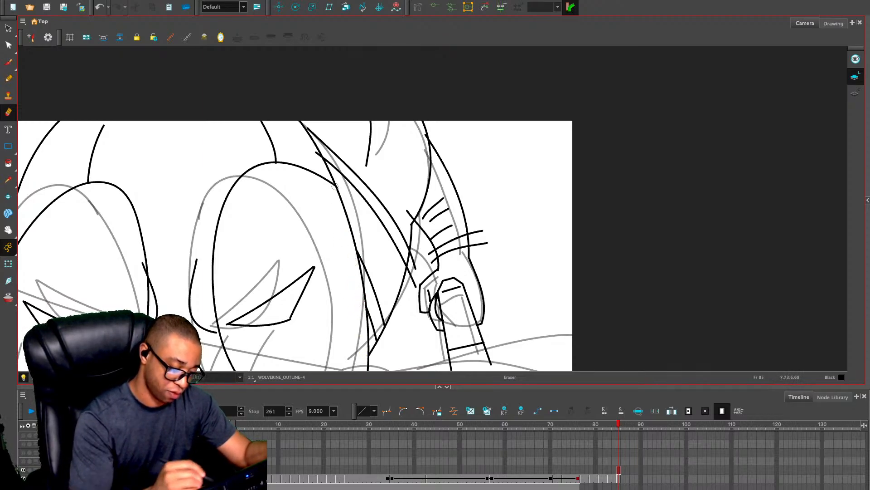
{"action": "left_click_drag", "start_coordinate": [312, 152], "coordinate": [320, 161]}
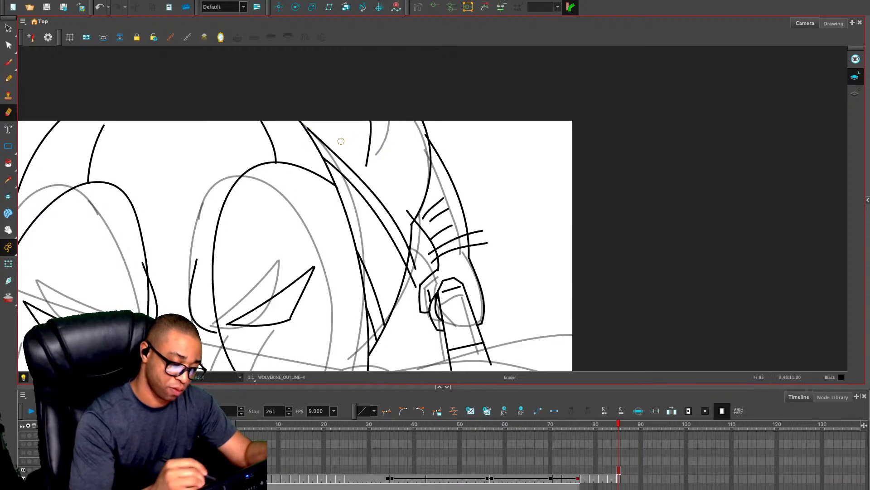
Extend the upper end of the long curved line beside the head so it meets the head outline
{"action": "key", "text": "alt+s"}
{"action": "left_click", "coordinate": [338, 155]}
{"action": "left_click_drag", "start_coordinate": [307, 129], "coordinate": [303, 126]}
{"action": "key", "text": "Escape"}
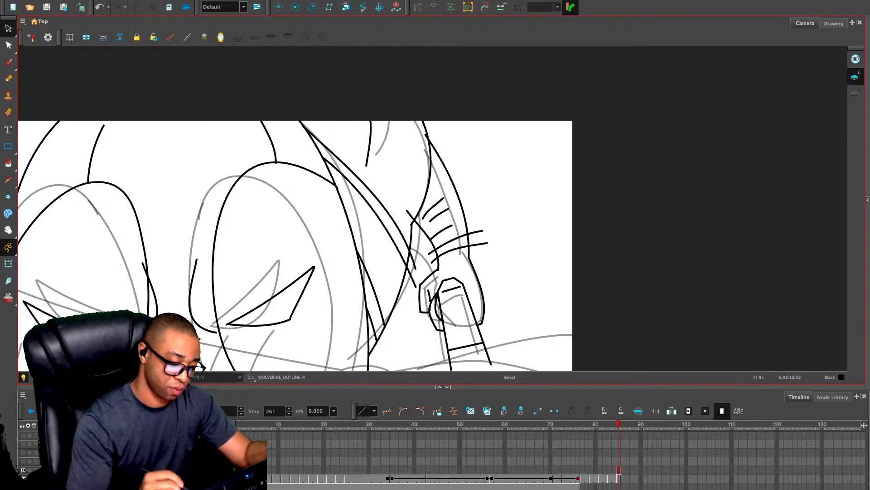
Erase the overshooting line ends at the wrist corner, the forearm outline, the wrist bands and the lines reaching the hand
{"action": "key", "text": "alt+e"}
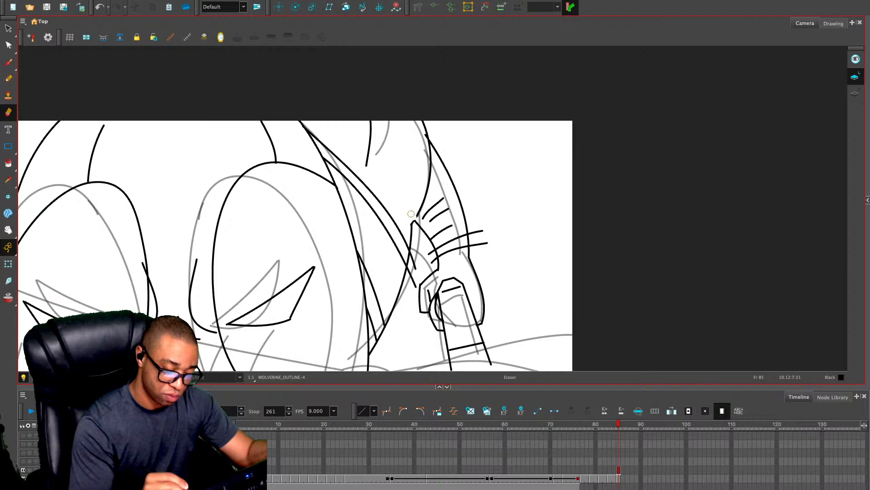
{"action": "key", "text": "ctrl+z"}
{"action": "left_click_drag", "start_coordinate": [411, 215], "coordinate": [411, 219]}
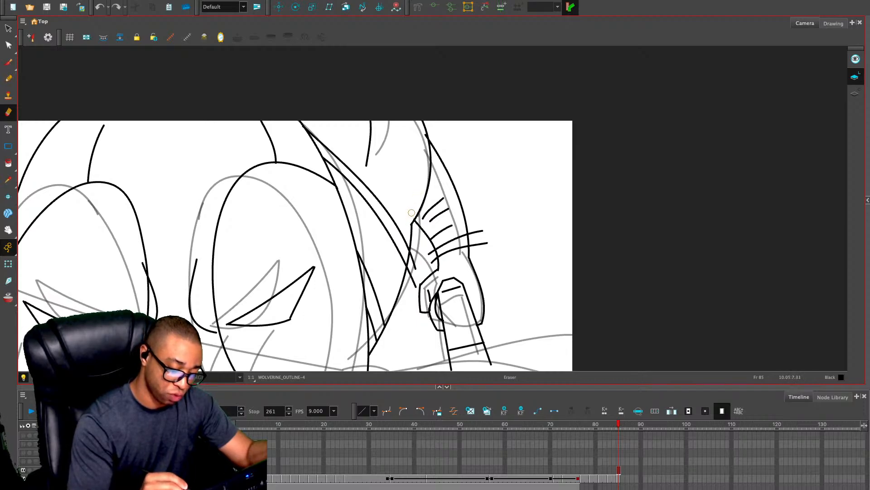
{"action": "left_click_drag", "start_coordinate": [422, 133], "coordinate": [424, 140]}
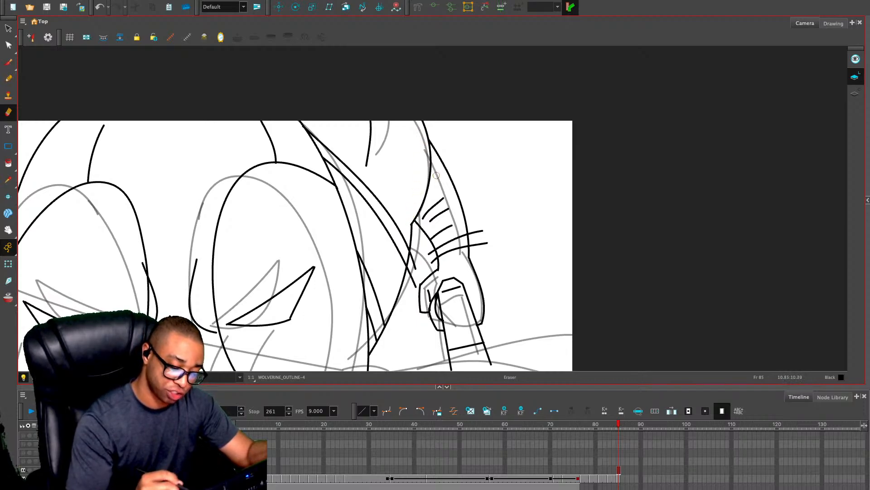
{"action": "left_click_drag", "start_coordinate": [472, 234], "coordinate": [487, 231]}
{"action": "mouse_move", "coordinate": [492, 242]}
{"action": "left_mouse_down"}
{"action": "mouse_move", "coordinate": [432, 253]}
{"action": "mouse_move", "coordinate": [433, 263]}
{"action": "mouse_move", "coordinate": [414, 254]}
{"action": "mouse_move", "coordinate": [417, 284]}
{"action": "mouse_move", "coordinate": [411, 269]}
{"action": "left_mouse_up"}
{"action": "left_click", "coordinate": [417, 282]}
{"action": "key", "text": "1"}
{"action": "key", "text": "1"}
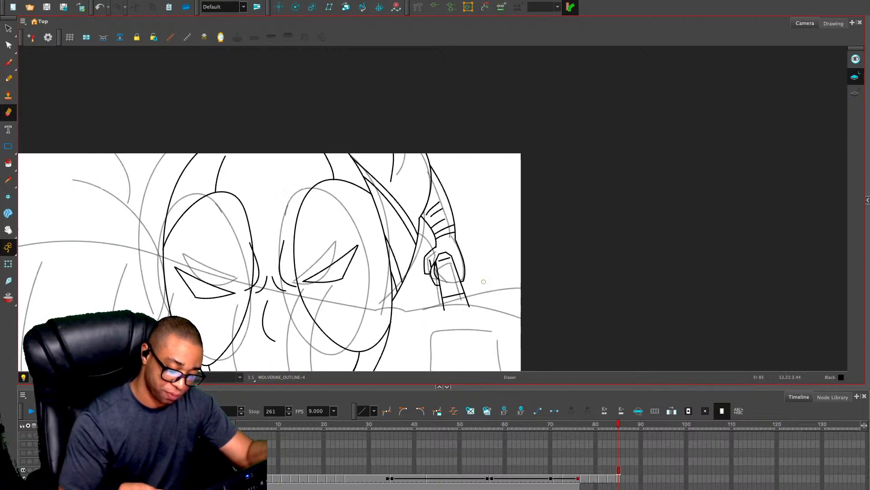
Draw the long upper and lower contour lines of the outstretched arm across the head, redoing the lower one for a smoother curve
{"action": "key", "text": "2"}
{"action": "key", "text": "1"}
{"action": "key", "text": "1"}
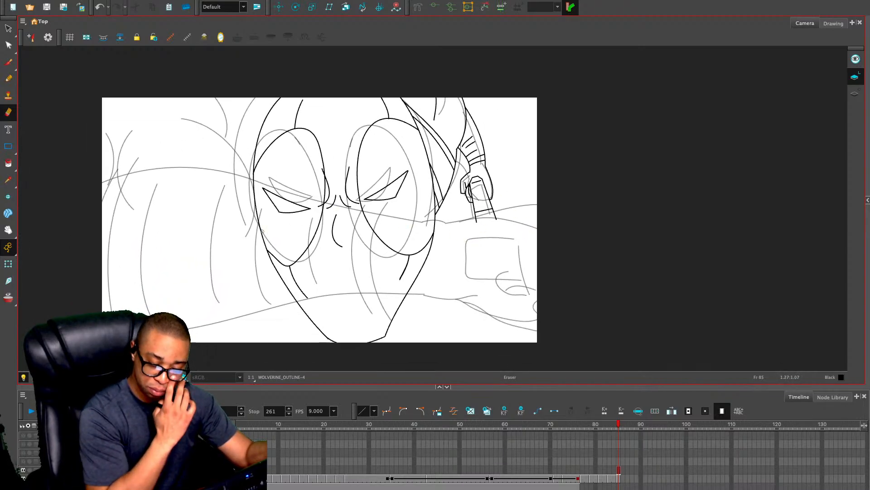
{"action": "key", "text": "alt+x"}
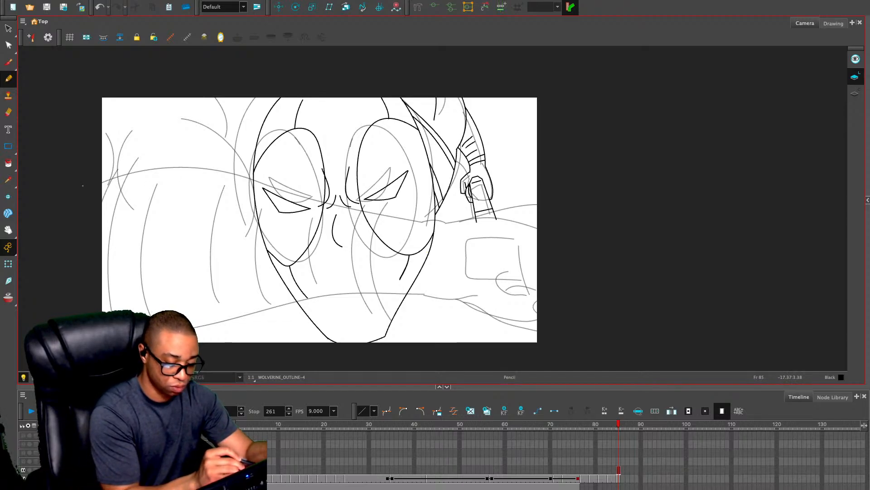
{"action": "mouse_move", "coordinate": [82, 186]}
{"action": "left_mouse_down"}
{"action": "mouse_move", "coordinate": [159, 174]}
{"action": "mouse_move", "coordinate": [235, 176]}
{"action": "mouse_move", "coordinate": [470, 220]}
{"action": "left_mouse_up"}
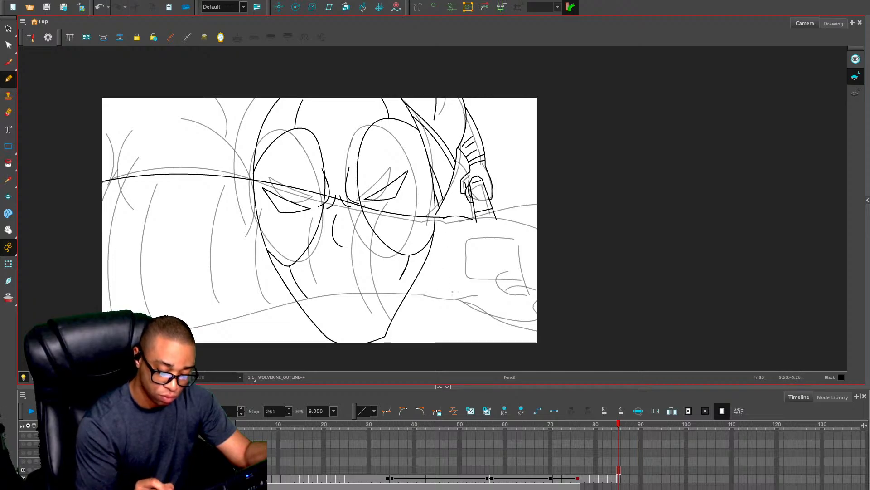
{"action": "mouse_move", "coordinate": [449, 297]}
{"action": "left_mouse_down"}
{"action": "mouse_move", "coordinate": [425, 296]}
{"action": "mouse_move", "coordinate": [458, 297]}
{"action": "mouse_move", "coordinate": [367, 298]}
{"action": "mouse_move", "coordinate": [213, 335]}
{"action": "left_mouse_up"}
{"action": "key", "text": "ctrl+z"}
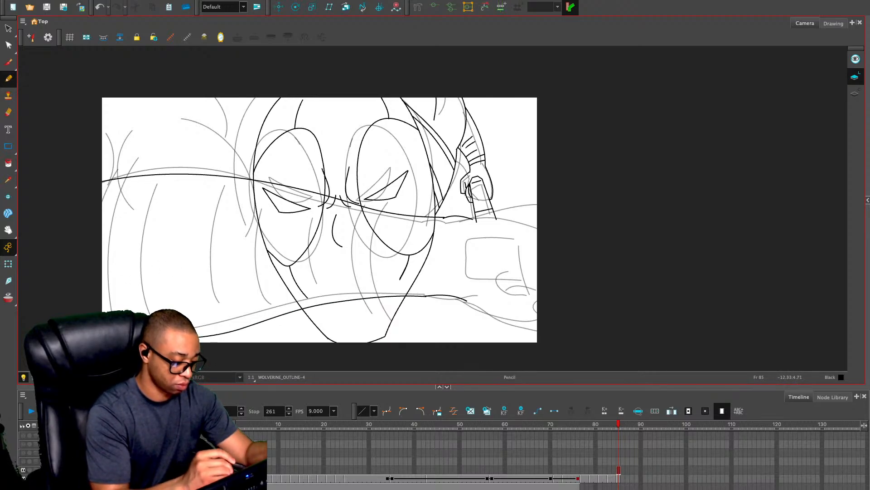
{"action": "key", "text": "ctrl+z"}
{"action": "mouse_move", "coordinate": [427, 295]}
{"action": "left_mouse_down"}
{"action": "mouse_move", "coordinate": [278, 307]}
{"action": "mouse_move", "coordinate": [177, 338]}
{"action": "left_mouse_up"}
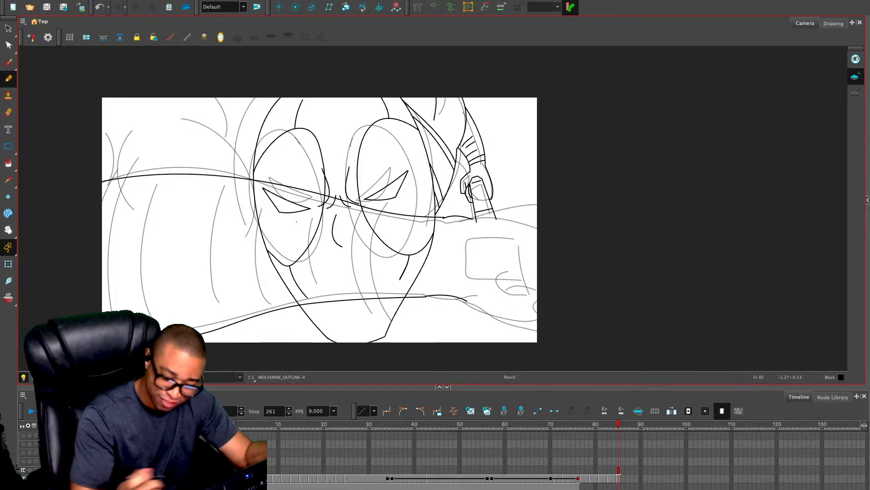
{"action": "left_click_drag", "start_coordinate": [441, 214], "coordinate": [437, 312]}
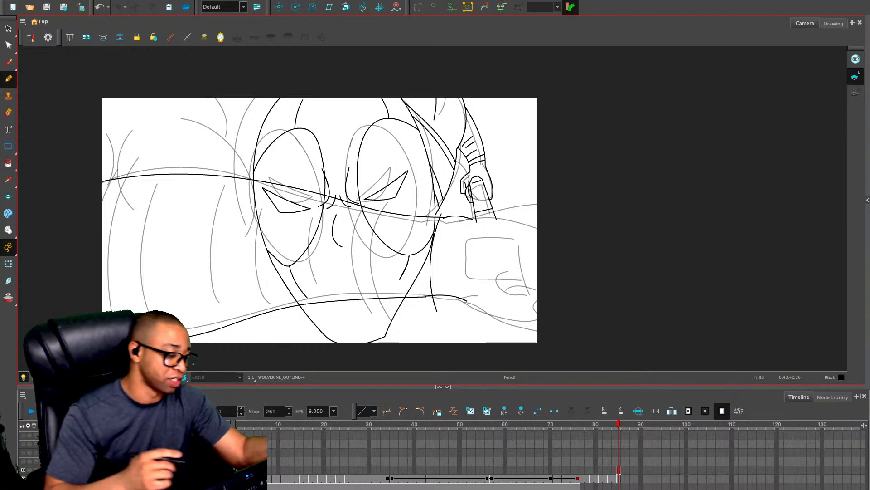
{"action": "mouse_move", "coordinate": [121, 165]}
{"action": "left_mouse_down"}
{"action": "mouse_move", "coordinate": [105, 254]}
{"action": "mouse_move", "coordinate": [111, 313]}
{"action": "left_mouse_up"}
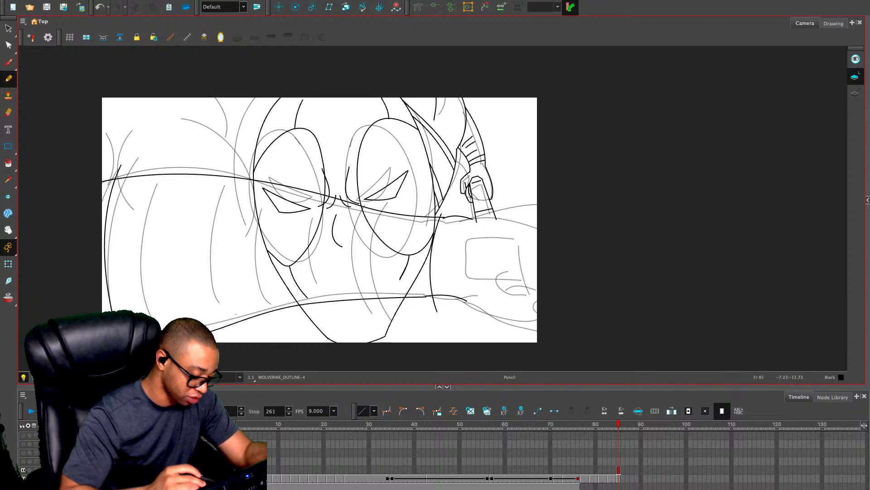
{"action": "mouse_move", "coordinate": [420, 210]}
{"action": "left_mouse_down"}
{"action": "mouse_move", "coordinate": [413, 291]}
{"action": "mouse_move", "coordinate": [422, 317]}
{"action": "left_mouse_up"}
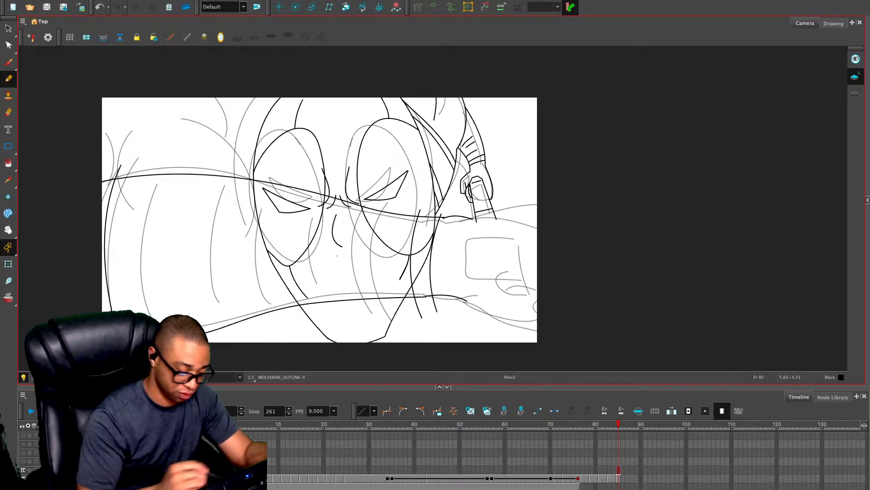
{"action": "left_click_drag", "start_coordinate": [141, 166], "coordinate": [126, 307]}
{"action": "left_click_drag", "start_coordinate": [164, 207], "coordinate": [159, 308]}
{"action": "left_click_drag", "start_coordinate": [226, 215], "coordinate": [230, 307]}
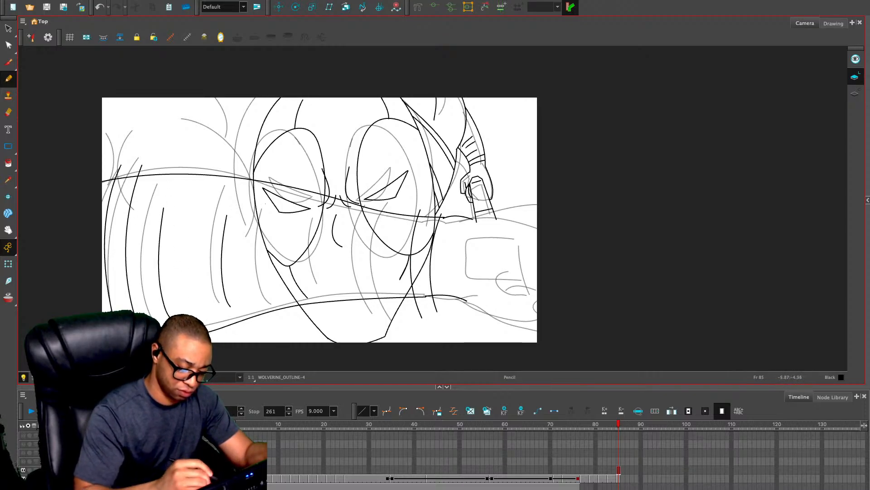
{"action": "left_click_drag", "start_coordinate": [266, 206], "coordinate": [260, 292]}
{"action": "left_click_drag", "start_coordinate": [304, 221], "coordinate": [310, 288]}
{"action": "left_click_drag", "start_coordinate": [346, 225], "coordinate": [351, 285]}
{"action": "mouse_move", "coordinate": [371, 231]}
{"action": "left_mouse_down"}
{"action": "mouse_move", "coordinate": [377, 276]}
{"action": "mouse_move", "coordinate": [389, 284]}
{"action": "left_mouse_up"}
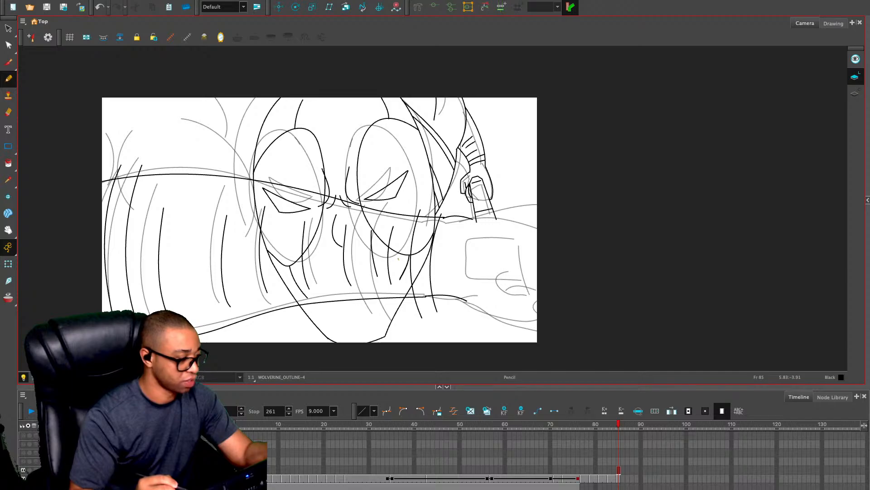
{"action": "key", "text": "ctrl+z"}
{"action": "key", "text": "ctrl+z"}
{"action": "key", "text": "ctrl+z"}
{"action": "key", "text": "ctrl+z"}
{"action": "key", "text": "ctrl+z"}
{"action": "key", "text": "ctrl+z"}
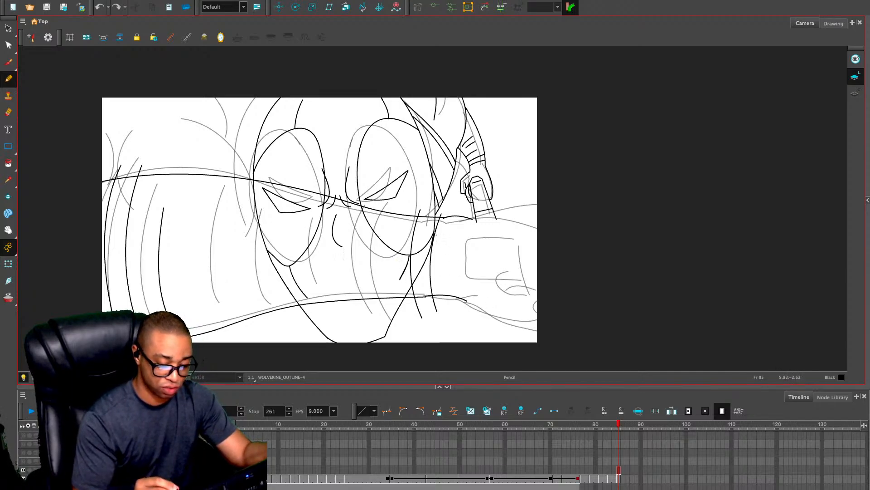
{"action": "key", "text": "alt+s"}
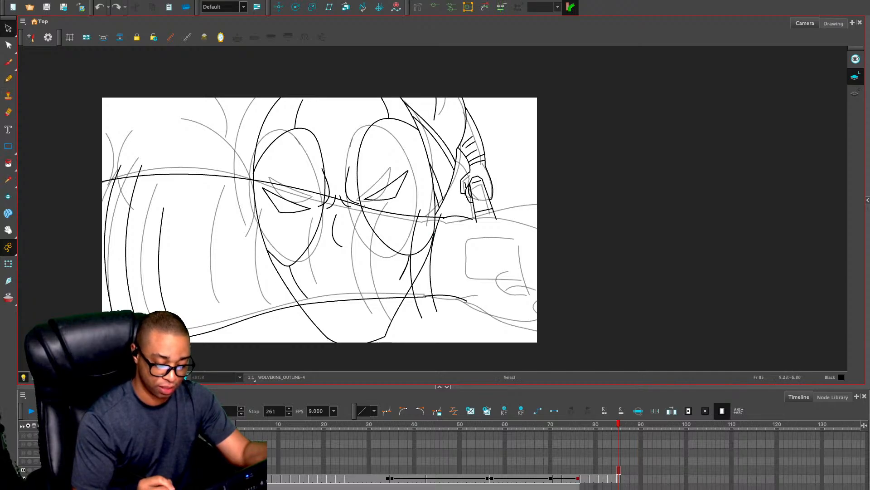
{"action": "left_click_drag", "start_coordinate": [445, 281], "coordinate": [407, 294]}
{"action": "key", "text": "Delete"}
{"action": "key", "text": "Delete"}
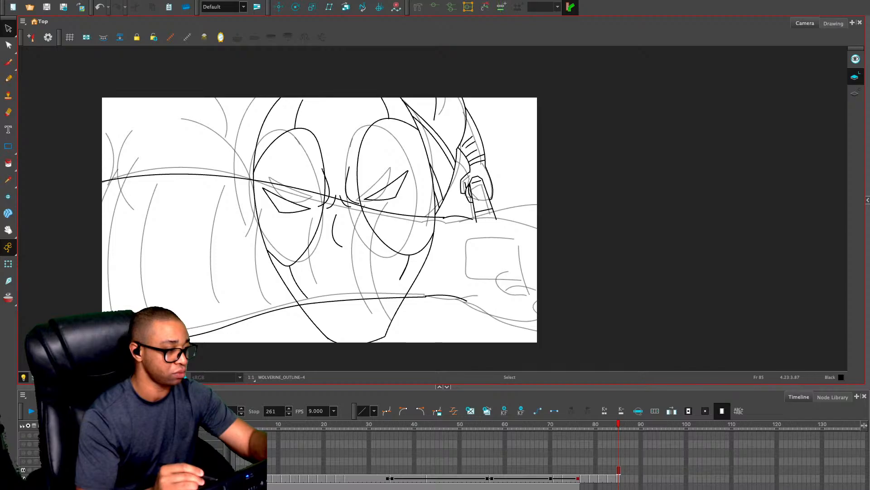
Draw the curve from the shoulder to the arm beside the head, plus short neck and shoulder lines above it
{"action": "key", "text": "alt+slash"}
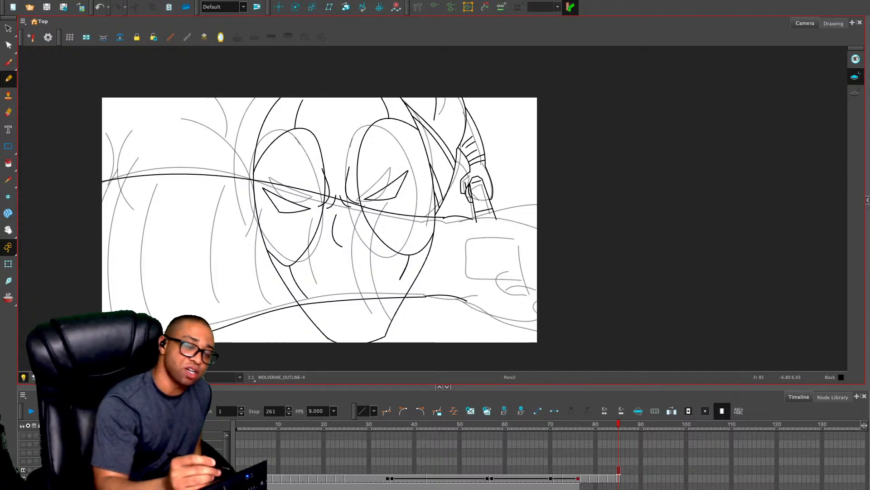
{"action": "left_click_drag", "start_coordinate": [204, 126], "coordinate": [251, 180]}
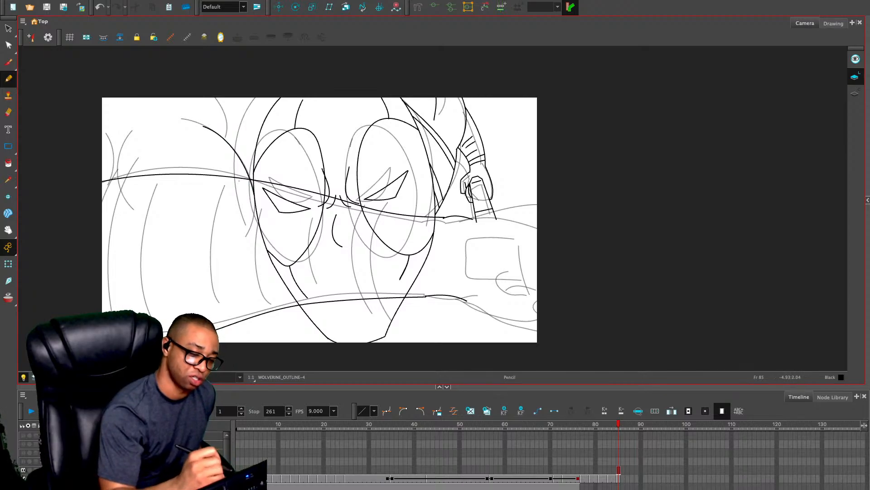
{"action": "left_click_drag", "start_coordinate": [240, 151], "coordinate": [238, 92]}
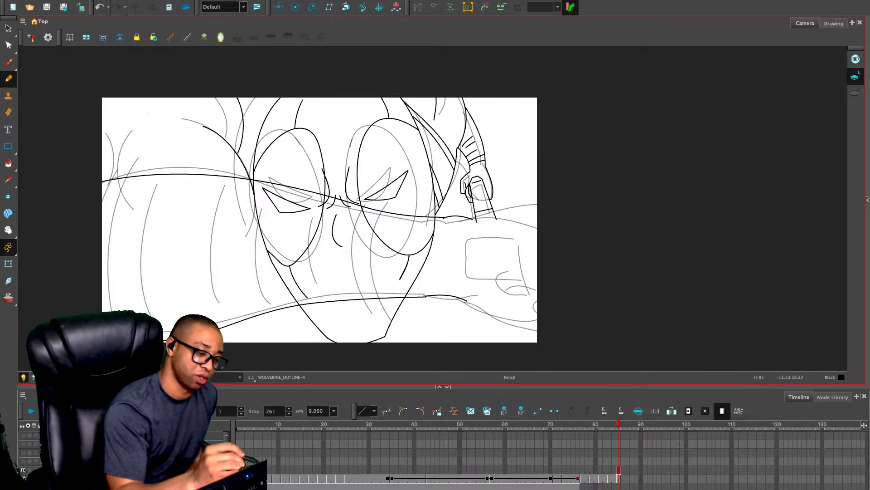
{"action": "key", "text": "ctrl+z"}
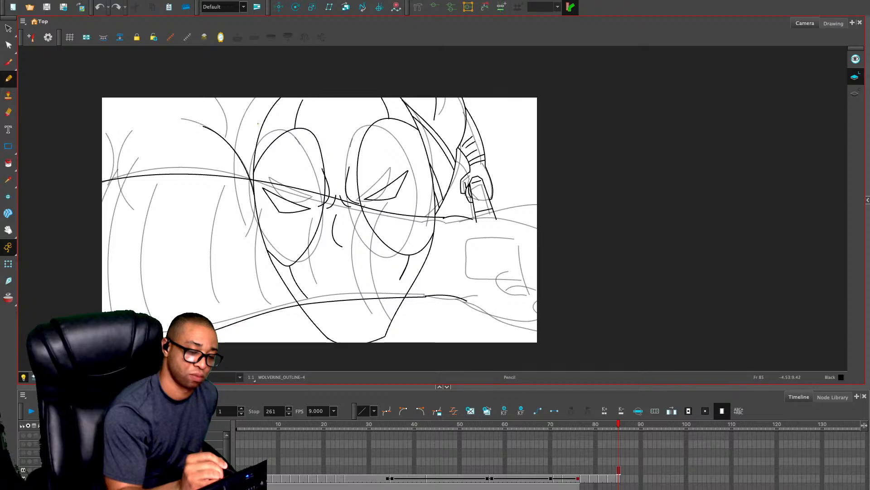
{"action": "left_click_drag", "start_coordinate": [256, 123], "coordinate": [234, 169]}
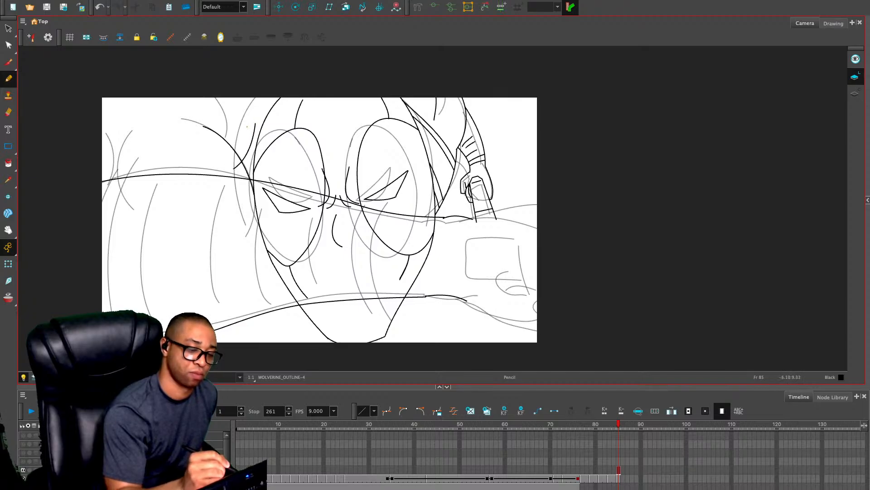
{"action": "left_click_drag", "start_coordinate": [248, 128], "coordinate": [267, 96]}
{"action": "left_click_drag", "start_coordinate": [190, 113], "coordinate": [198, 95]}
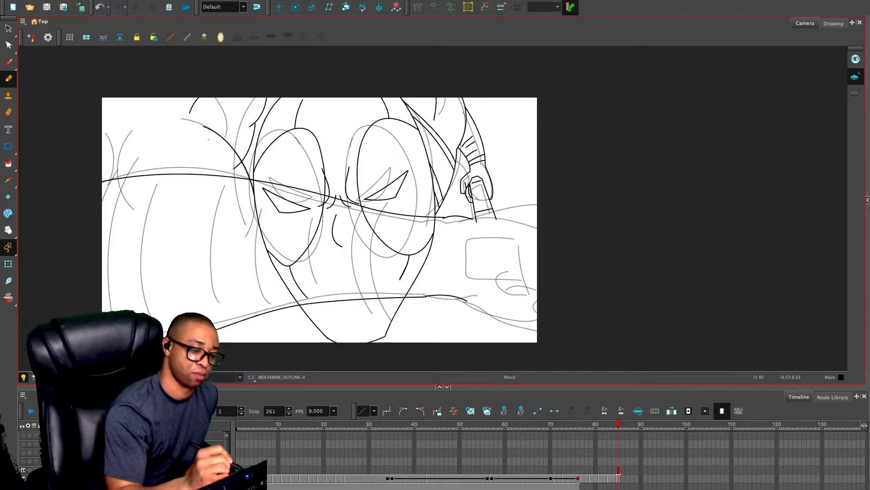
Draw the outer shoulder contour, a short line at the upper shoulder and two curved crease lines above the outstretched arm
{"action": "left_click_drag", "start_coordinate": [117, 112], "coordinate": [80, 177]}
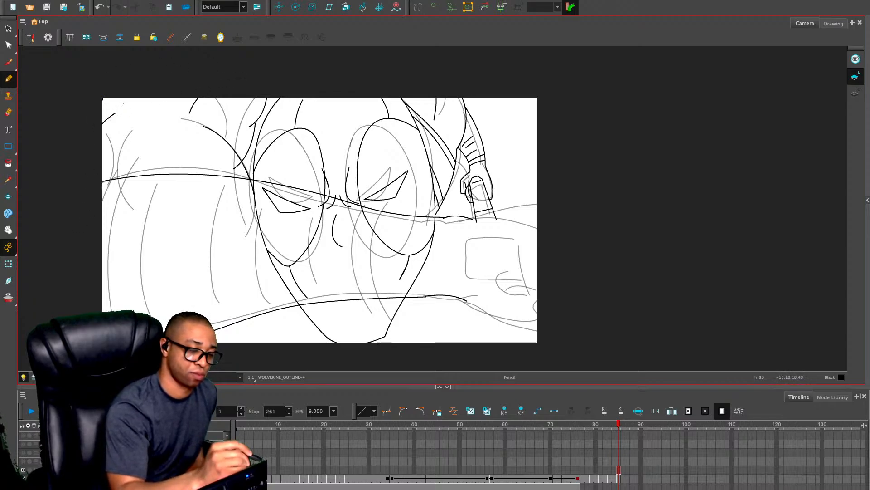
{"action": "key", "text": "ctrl+z"}
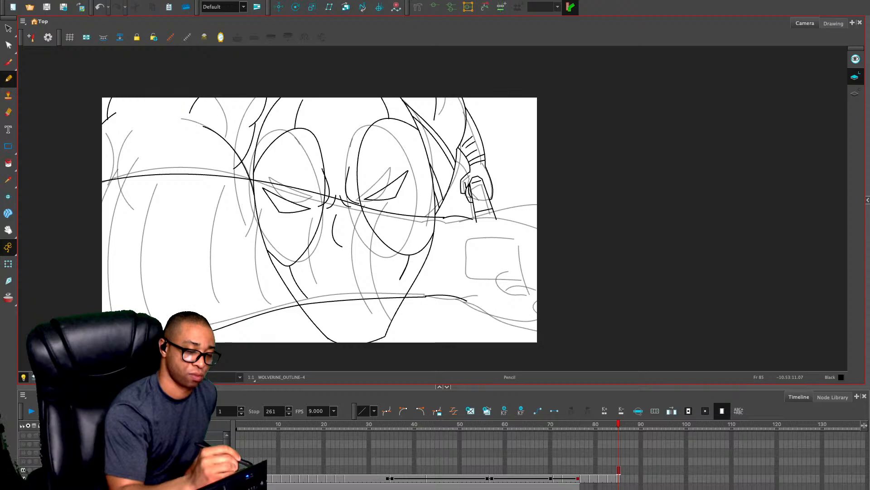
{"action": "left_click_drag", "start_coordinate": [179, 110], "coordinate": [187, 96]}
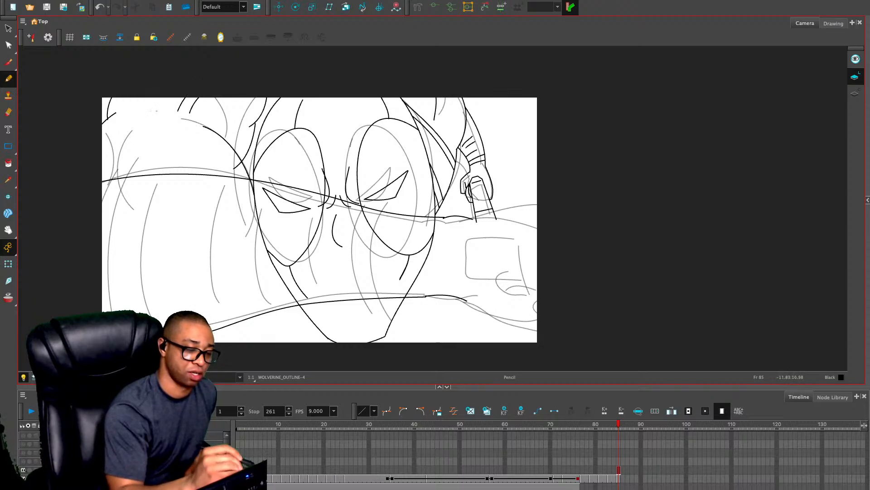
{"action": "left_click_drag", "start_coordinate": [166, 124], "coordinate": [143, 194]}
{"action": "key", "text": "ctrl+z"}
{"action": "mouse_move", "coordinate": [170, 125]}
{"action": "left_mouse_down"}
{"action": "mouse_move", "coordinate": [168, 178]}
{"action": "mouse_move", "coordinate": [153, 146]}
{"action": "mouse_move", "coordinate": [146, 171]}
{"action": "left_mouse_up"}
{"action": "left_click_drag", "start_coordinate": [135, 111], "coordinate": [171, 107]}
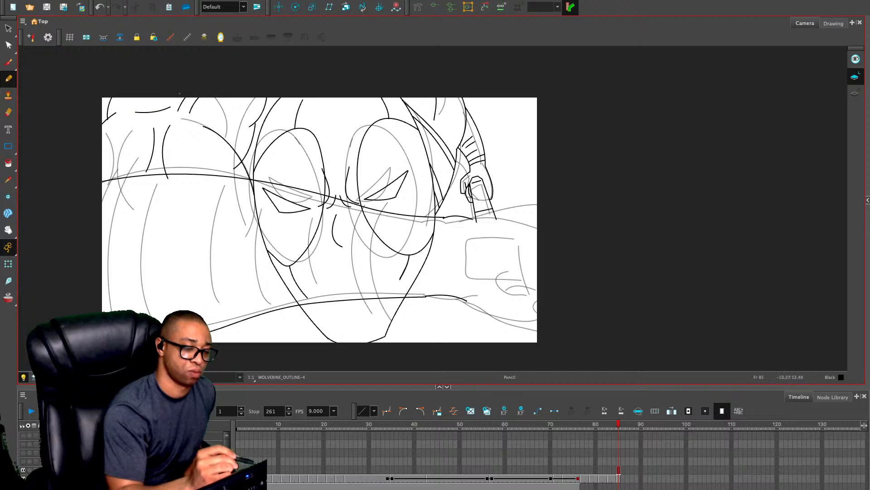
{"action": "key", "text": "ctrl+z"}
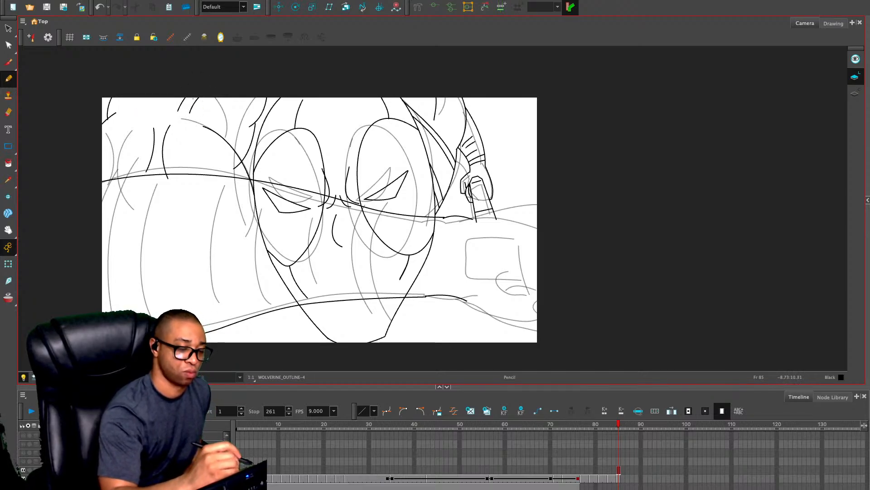
Replace the two short upper shoulder lines with one curve, showing the artwork beyond the camera frame
{"action": "key", "text": "alt+s"}
{"action": "key", "text": "Delete"}
{"action": "mouse_move", "coordinate": [170, 93]}
{"action": "left_mouse_down"}
{"action": "mouse_move", "coordinate": [202, 114]}
{"action": "mouse_move", "coordinate": [208, 86]}
{"action": "mouse_move", "coordinate": [202, 125]}
{"action": "mouse_move", "coordinate": [201, 63]}
{"action": "left_mouse_up"}
{"action": "key", "text": "alt+slash"}
{"action": "left_click", "coordinate": [34, 377]}
{"action": "key", "text": "ctrl+z"}
{"action": "key", "text": "ctrl+z"}
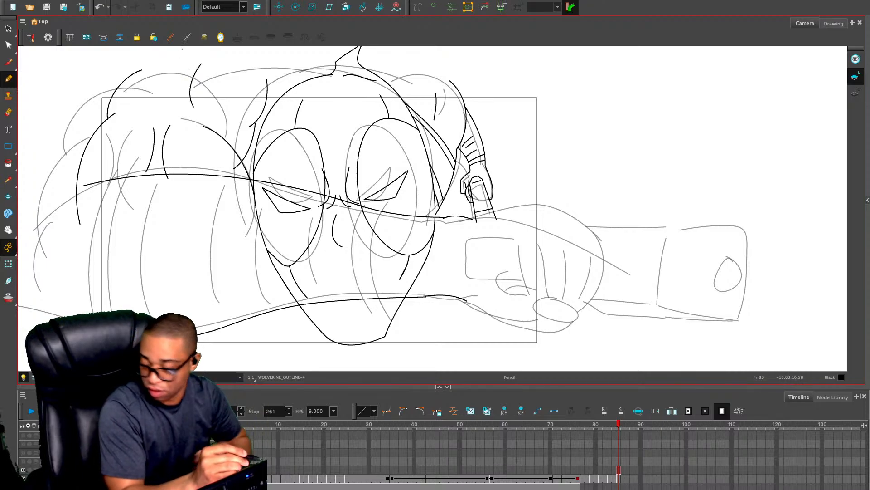
Draw a curved crease at the upper shoulder and straight boundary lines just outside the camera frame's top, left and right edges
{"action": "left_click_drag", "start_coordinate": [190, 89], "coordinate": [154, 109]}
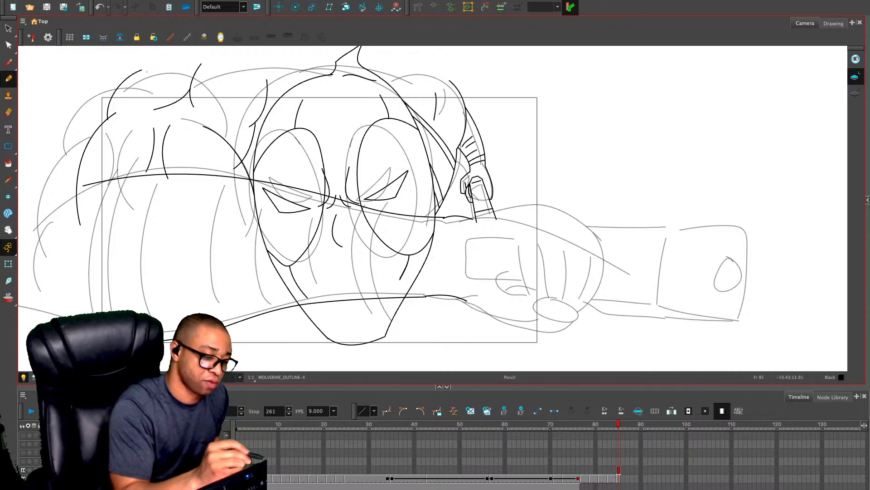
{"action": "left_click_drag", "start_coordinate": [100, 85], "coordinate": [501, 87]}
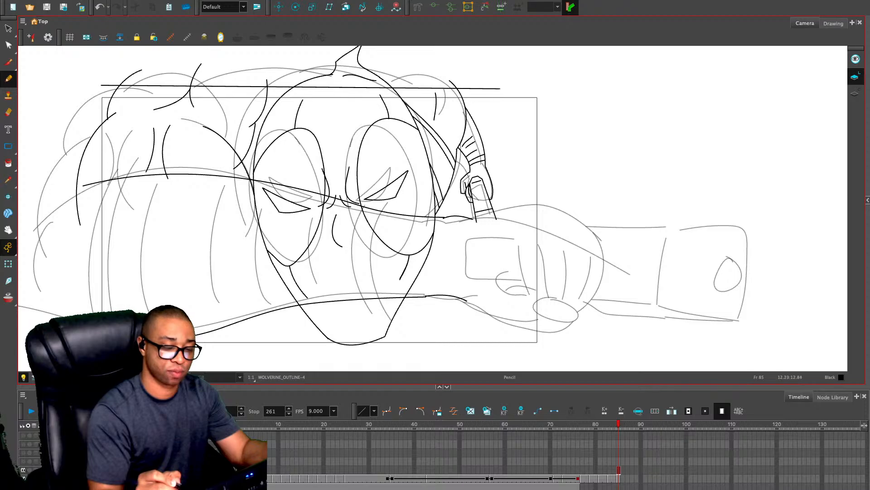
{"action": "left_click_drag", "start_coordinate": [87, 96], "coordinate": [88, 317]}
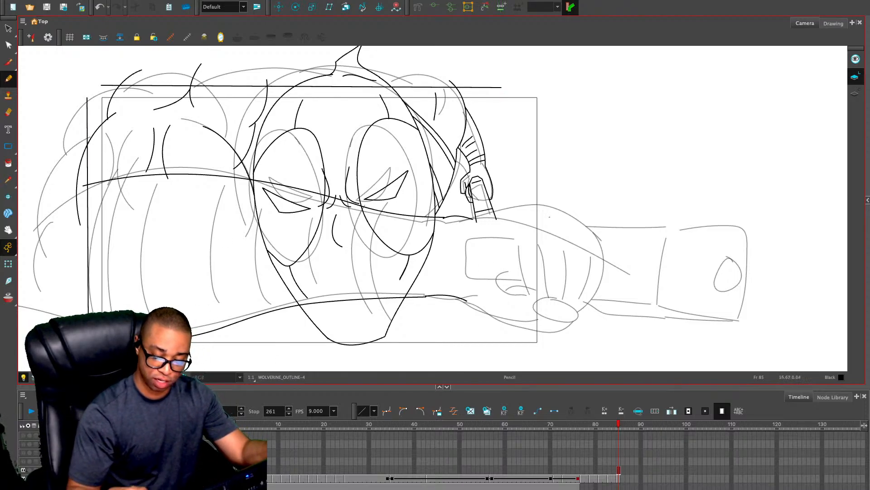
{"action": "left_click_drag", "start_coordinate": [548, 94], "coordinate": [550, 371]}
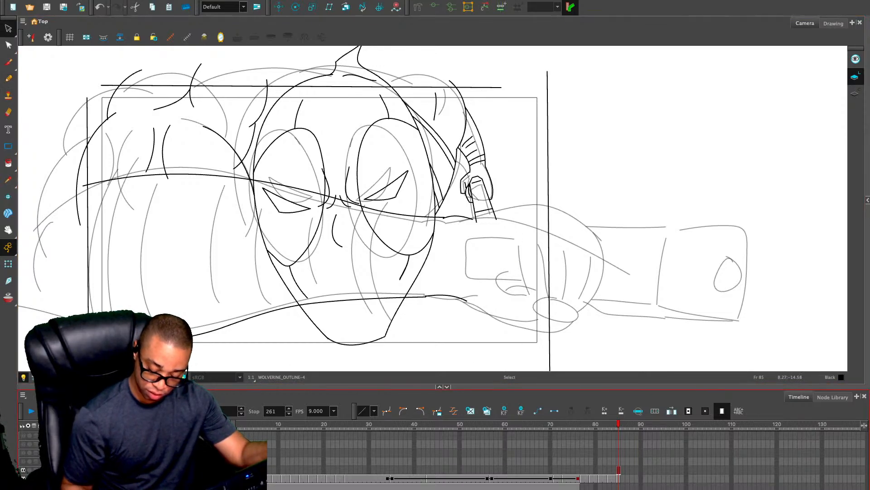
Try to move the WOLVERINE_OUTLINE linework on frame 85 onto the DEADPOOL_OUTLINE drawing in place of its rough sketch
{"action": "key", "text": "ctrl+a"}
{"action": "key", "text": "Delete"}
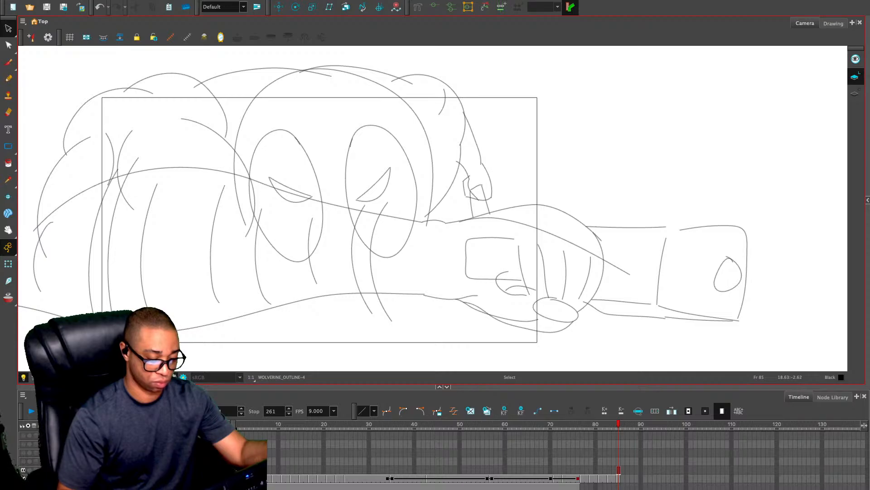
{"action": "left_click", "coordinate": [619, 479]}
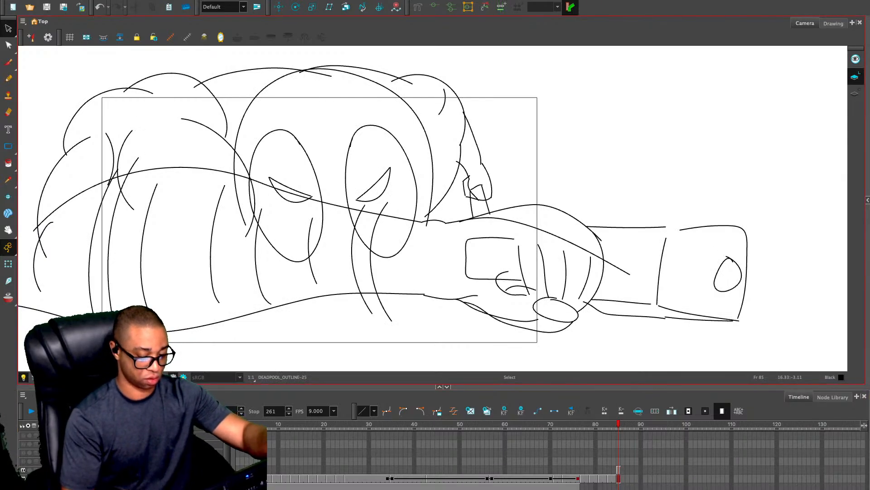
{"action": "key", "text": "ctrl+a"}
{"action": "key", "text": "Delete"}
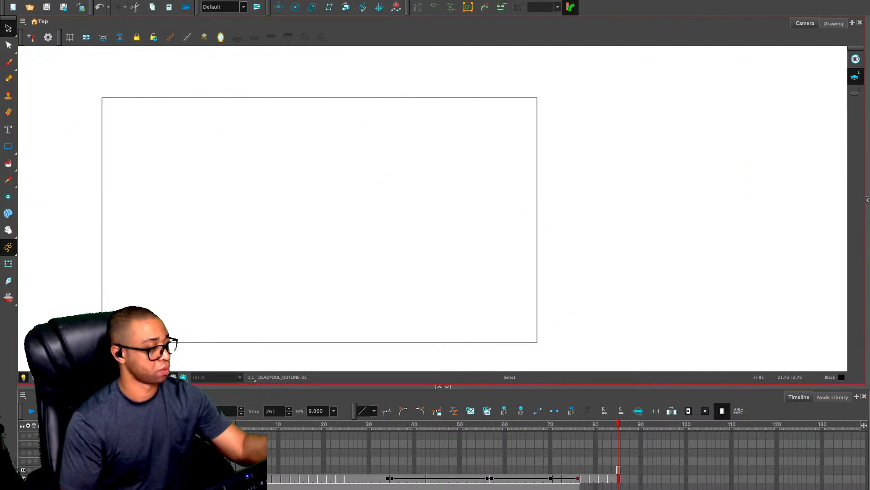
{"action": "key", "text": "ctrl+v"}
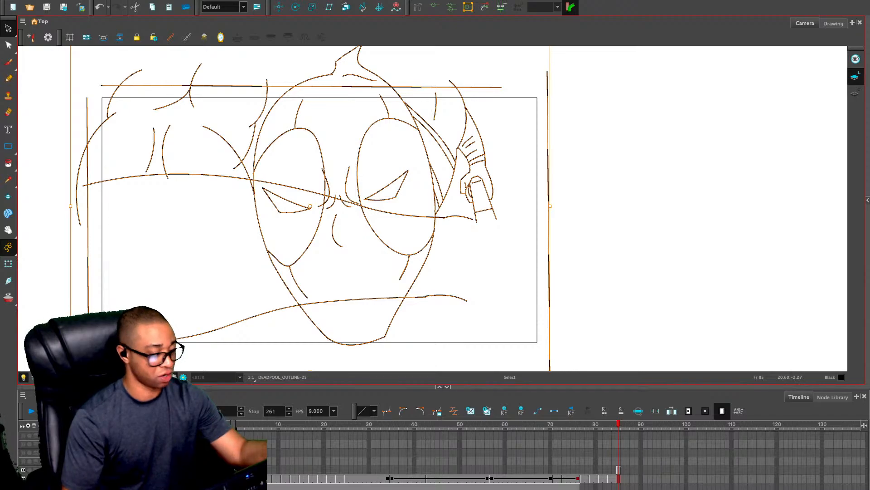
{"action": "key", "text": "ctrl+z"}
{"action": "key", "text": "ctrl+z"}
Restore the rough sketch on DEADPOOL_OUTLINE and paste the linework back into WOLVERINE_OUTLINE on frame 85
{"action": "left_click", "coordinate": [619, 471]}
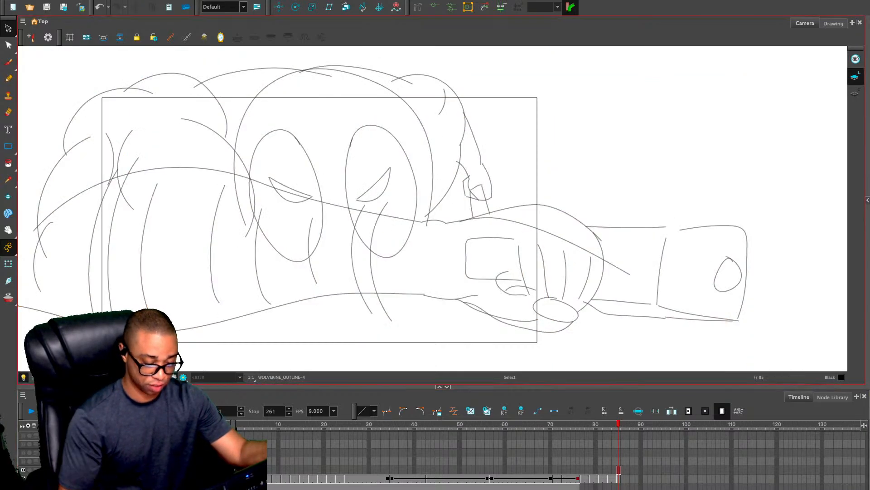
{"action": "key", "text": "ctrl+z"}
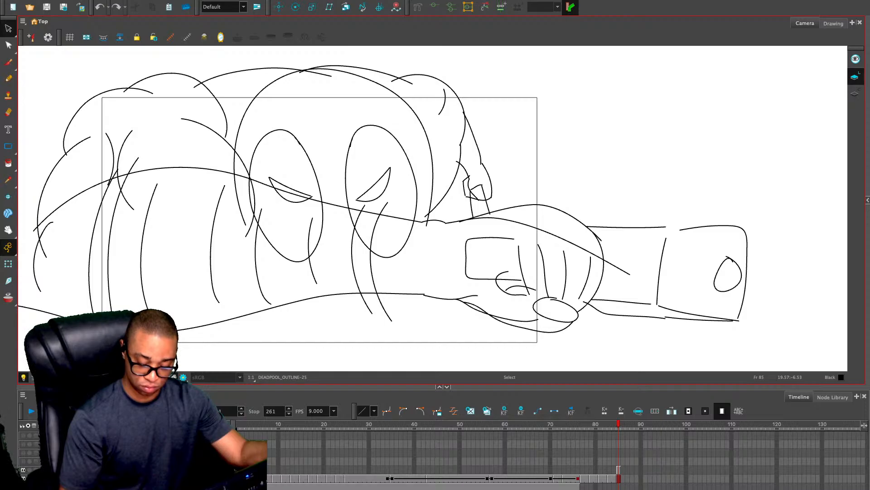
{"action": "key", "text": "ctrl+shift+z"}
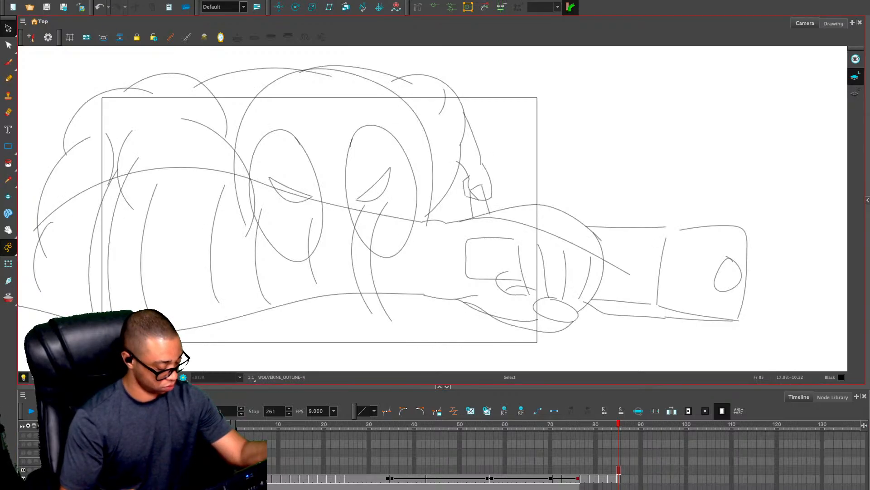
{"action": "key", "text": "ctrl+z"}
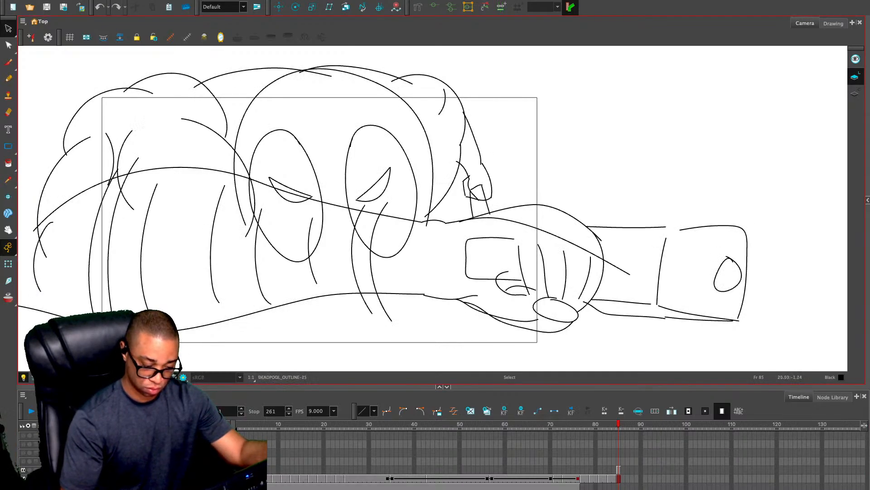
{"action": "key", "text": "ctrl+shift+z"}
{"action": "key", "text": "ctrl+v"}
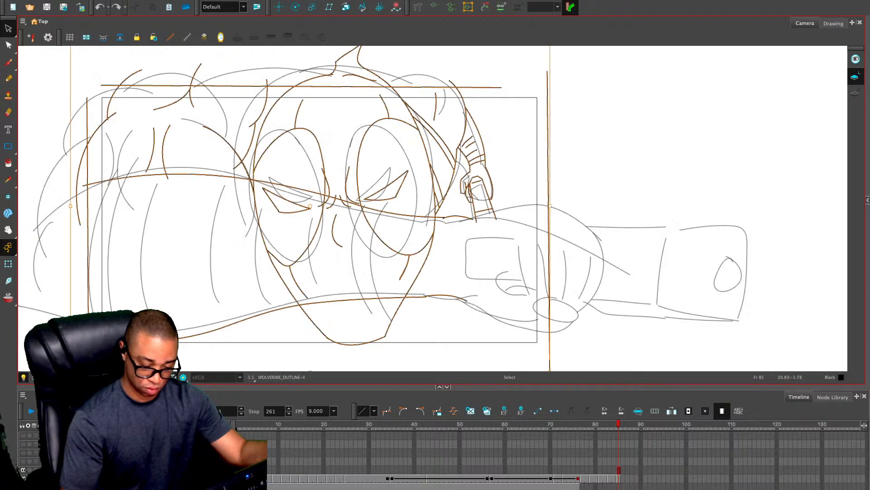
Start a new drawing on frame 86 and draw two pairs of curved bands across the arm, at the wrist and near the shoulder
{"action": "key", "text": "period"}
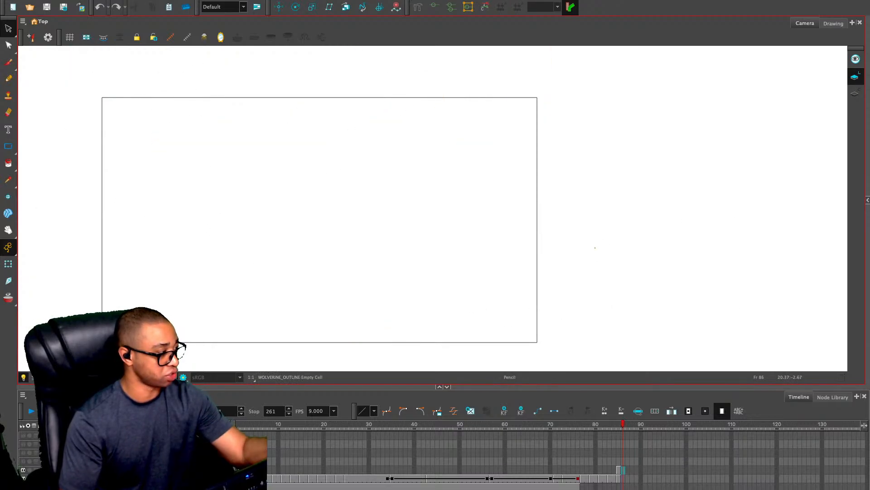
{"action": "key", "text": "alt+x"}
{"action": "key", "text": "2"}
{"action": "mouse_move", "coordinate": [454, 193]}
{"action": "left_mouse_down"}
{"action": "mouse_move", "coordinate": [566, 163]}
{"action": "mouse_move", "coordinate": [554, 317]}
{"action": "left_mouse_up"}
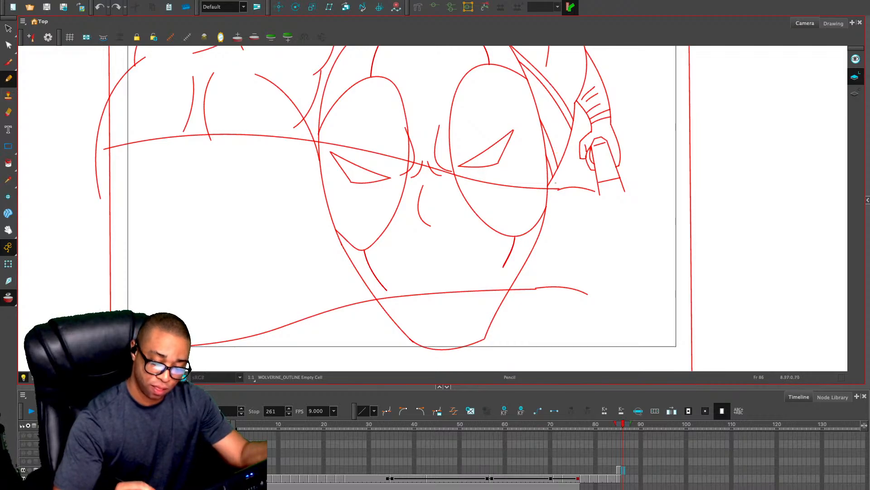
{"action": "mouse_move", "coordinate": [135, 118]}
{"action": "left_mouse_down"}
{"action": "mouse_move", "coordinate": [126, 213]}
{"action": "mouse_move", "coordinate": [144, 313]}
{"action": "left_mouse_up"}
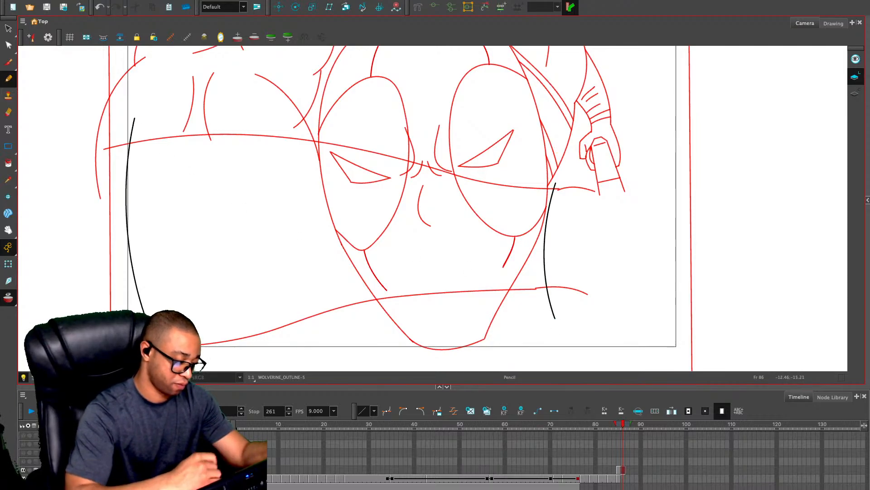
{"action": "left_click_drag", "start_coordinate": [160, 121], "coordinate": [224, 363]}
{"action": "left_click_drag", "start_coordinate": [538, 169], "coordinate": [540, 320]}
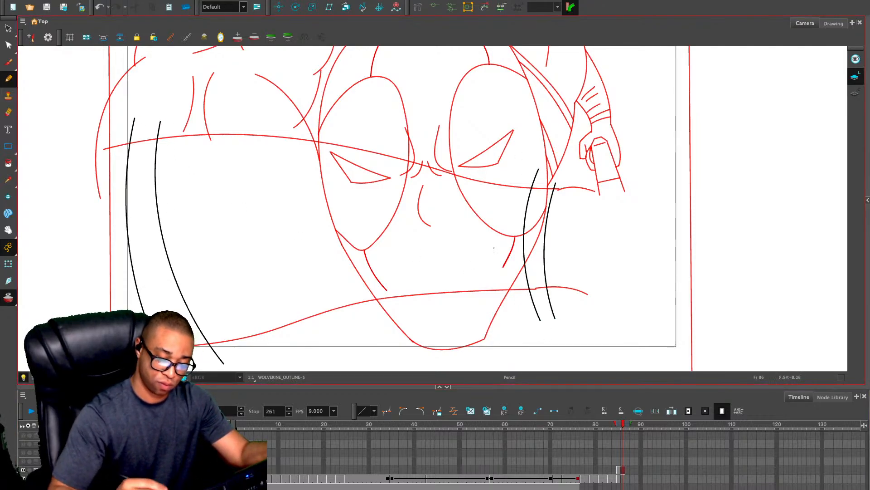
Draw a row of ten curved cross lines along the arm between the wrist bands and the shoulder bands
{"action": "left_click_drag", "start_coordinate": [501, 195], "coordinate": [497, 278]}
{"action": "left_click_drag", "start_coordinate": [463, 206], "coordinate": [468, 263]}
{"action": "left_click_drag", "start_coordinate": [435, 193], "coordinate": [439, 281]}
{"action": "left_click_drag", "start_coordinate": [397, 190], "coordinate": [397, 288]}
{"action": "left_click_drag", "start_coordinate": [363, 183], "coordinate": [367, 275]}
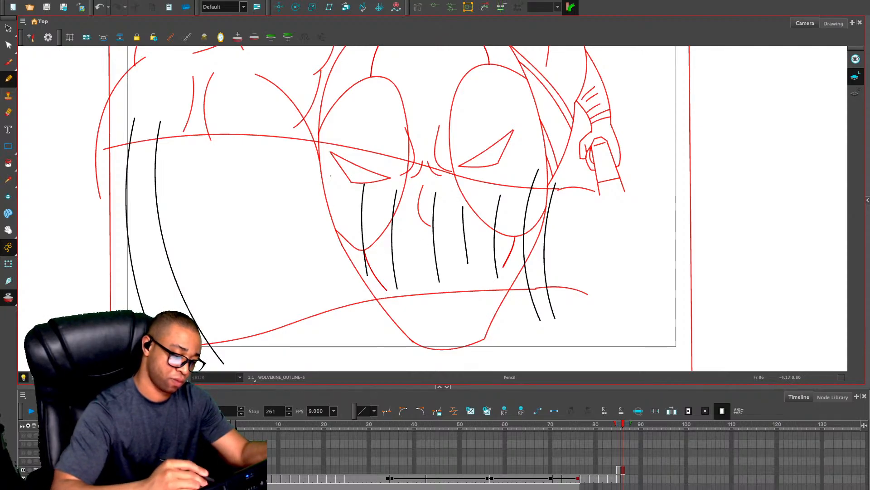
{"action": "left_click_drag", "start_coordinate": [325, 171], "coordinate": [331, 282]}
{"action": "left_click_drag", "start_coordinate": [292, 178], "coordinate": [301, 265]}
{"action": "left_click_drag", "start_coordinate": [258, 161], "coordinate": [282, 292]}
{"action": "left_click_drag", "start_coordinate": [207, 147], "coordinate": [233, 299]}
{"action": "mouse_move", "coordinate": [174, 166]}
{"action": "left_mouse_down"}
{"action": "mouse_move", "coordinate": [188, 249]}
{"action": "mouse_move", "coordinate": [210, 303]}
{"action": "left_mouse_up"}
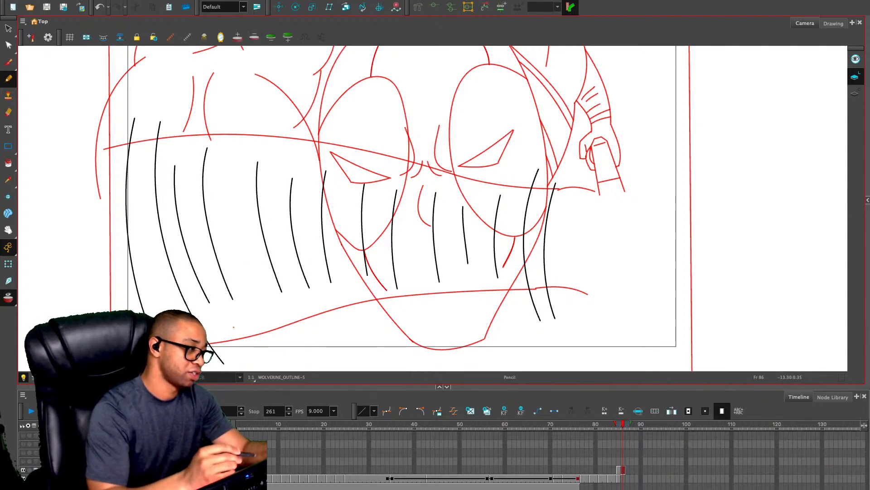
Erase the ends of the wrist and shoulder bands that overshoot the arm's upper and lower contours
{"action": "key", "text": "alt+e"}
{"action": "left_click_drag", "start_coordinate": [126, 118], "coordinate": [130, 143]}
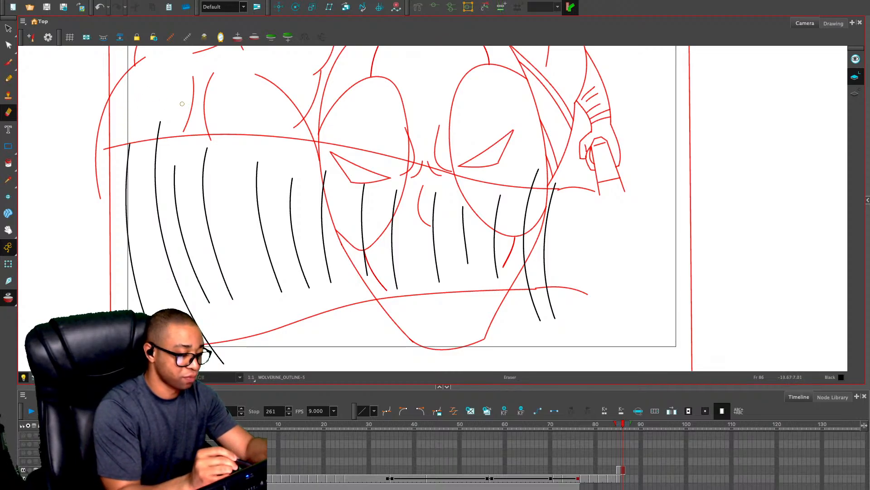
{"action": "left_click_drag", "start_coordinate": [162, 118], "coordinate": [156, 136]}
{"action": "mouse_move", "coordinate": [538, 165]}
{"action": "left_mouse_down"}
{"action": "mouse_move", "coordinate": [531, 187]}
{"action": "mouse_move", "coordinate": [554, 189]}
{"action": "left_mouse_up"}
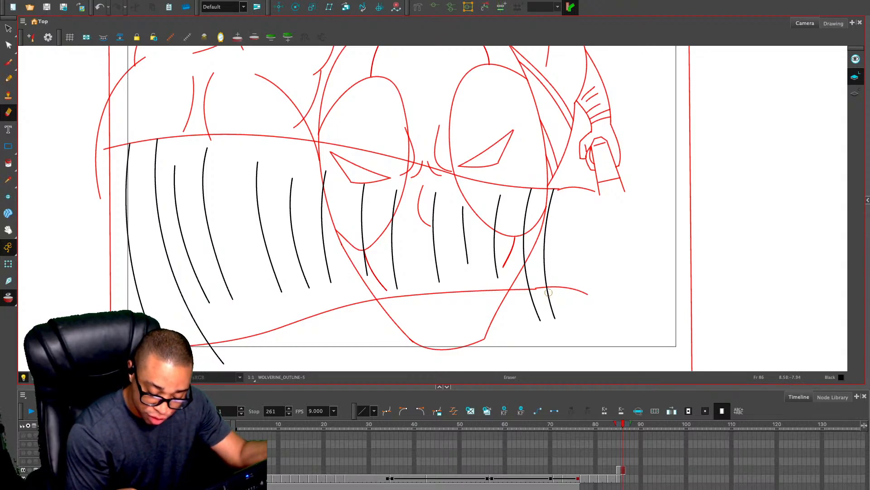
{"action": "mouse_move", "coordinate": [549, 292]}
{"action": "left_mouse_down"}
{"action": "mouse_move", "coordinate": [556, 313]}
{"action": "mouse_move", "coordinate": [529, 293]}
{"action": "mouse_move", "coordinate": [542, 318]}
{"action": "left_mouse_up"}
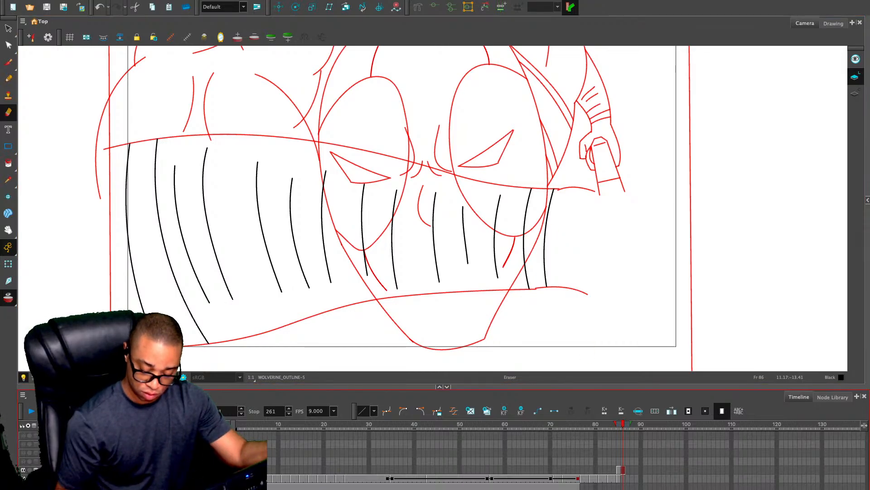
Erase the eye, nose and face lines that run through the outstretched arm on frame 85
{"action": "key", "text": "comma"}
{"action": "mouse_move", "coordinate": [548, 194]}
{"action": "left_mouse_down"}
{"action": "mouse_move", "coordinate": [540, 243]}
{"action": "mouse_move", "coordinate": [507, 289]}
{"action": "left_mouse_up"}
{"action": "left_click_drag", "start_coordinate": [550, 217], "coordinate": [501, 263]}
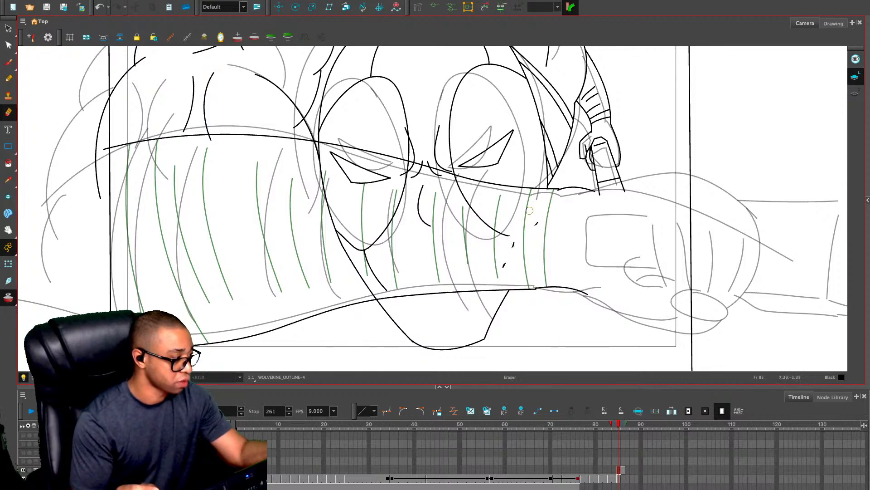
{"action": "left_click_drag", "start_coordinate": [547, 224], "coordinate": [448, 178]}
{"action": "left_click_drag", "start_coordinate": [544, 213], "coordinate": [494, 274]}
{"action": "mouse_move", "coordinate": [466, 267]}
{"action": "left_mouse_down"}
{"action": "mouse_move", "coordinate": [368, 284]}
{"action": "mouse_move", "coordinate": [388, 278]}
{"action": "mouse_move", "coordinate": [377, 284]}
{"action": "mouse_move", "coordinate": [334, 227]}
{"action": "mouse_move", "coordinate": [314, 151]}
{"action": "mouse_move", "coordinate": [427, 195]}
{"action": "mouse_move", "coordinate": [409, 174]}
{"action": "left_mouse_up"}
{"action": "mouse_move", "coordinate": [422, 176]}
{"action": "left_mouse_down"}
{"action": "mouse_move", "coordinate": [477, 211]}
{"action": "mouse_move", "coordinate": [468, 200]}
{"action": "mouse_move", "coordinate": [535, 234]}
{"action": "mouse_move", "coordinate": [423, 208]}
{"action": "mouse_move", "coordinate": [381, 257]}
{"action": "left_mouse_up"}
{"action": "left_click_drag", "start_coordinate": [349, 182], "coordinate": [355, 192]}
Draw the upper and lower contours of the hand past the wrist and a tilted oval for the thumb at its lower edge
{"action": "key", "text": "alt+/"}
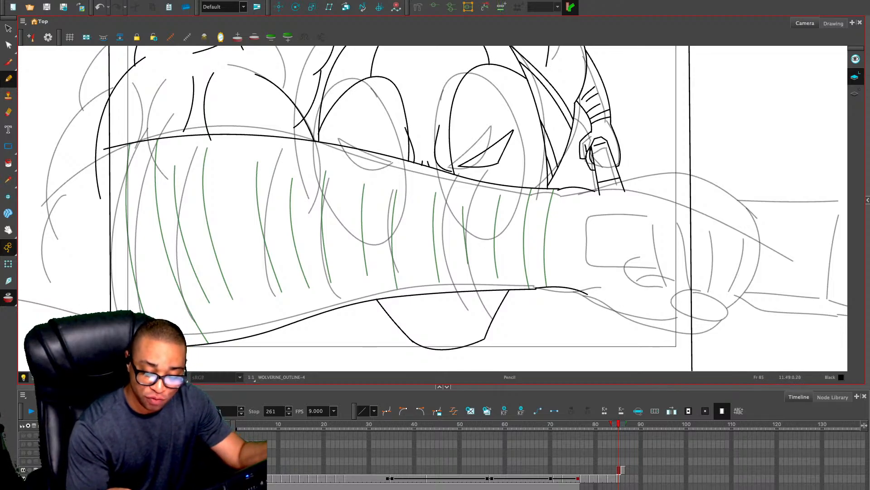
{"action": "left_click_drag", "start_coordinate": [624, 184], "coordinate": [721, 173]}
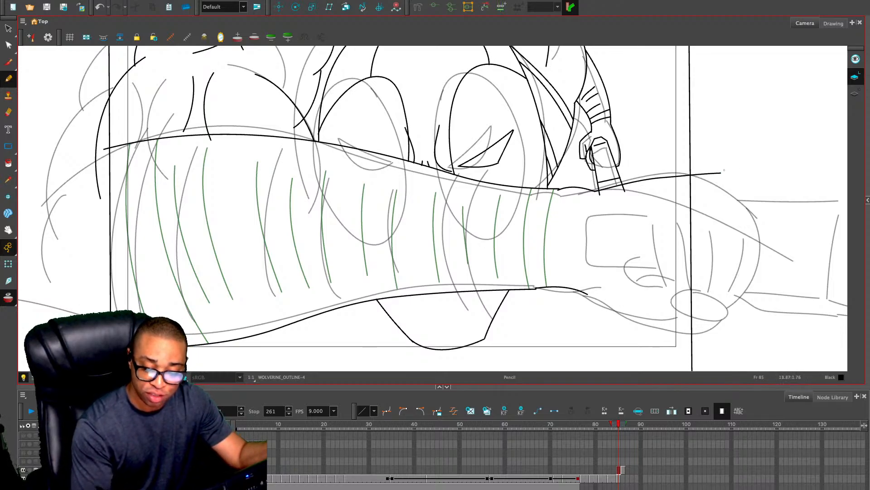
{"action": "mouse_move", "coordinate": [601, 308]}
{"action": "left_mouse_down"}
{"action": "mouse_move", "coordinate": [630, 327]}
{"action": "mouse_move", "coordinate": [712, 337]}
{"action": "left_mouse_up"}
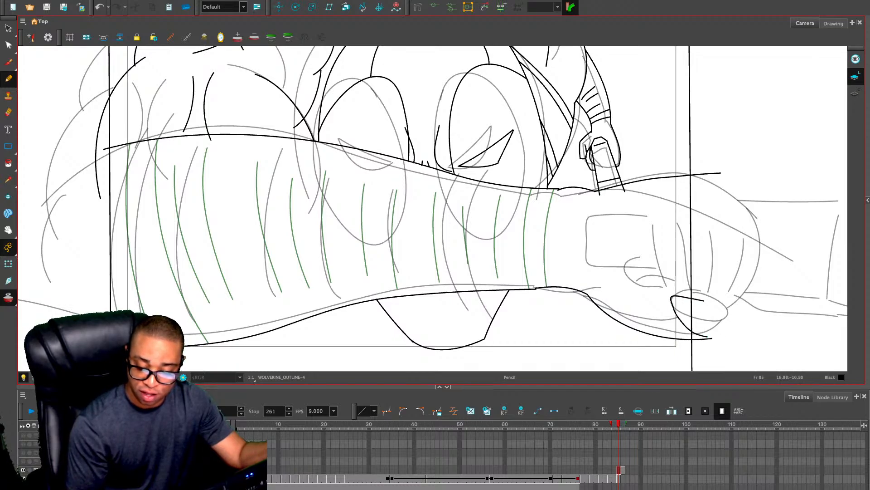
{"action": "mouse_move", "coordinate": [711, 305]}
{"action": "left_mouse_down"}
{"action": "mouse_move", "coordinate": [728, 311]}
{"action": "mouse_move", "coordinate": [681, 299]}
{"action": "mouse_move", "coordinate": [689, 325]}
{"action": "mouse_move", "coordinate": [712, 338]}
{"action": "mouse_move", "coordinate": [737, 317]}
{"action": "left_mouse_up"}
{"action": "key", "text": "ctrl+z"}
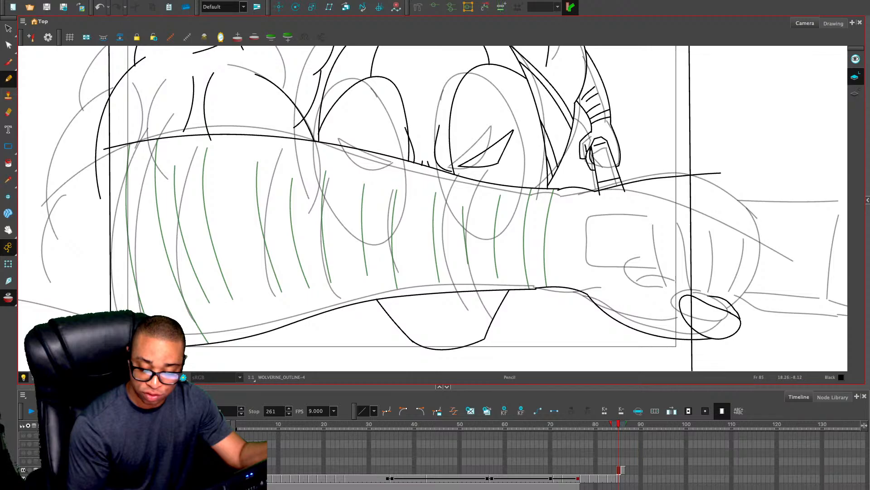
{"action": "key", "text": "ctrl+z"}
{"action": "key", "text": "ctrl+z"}
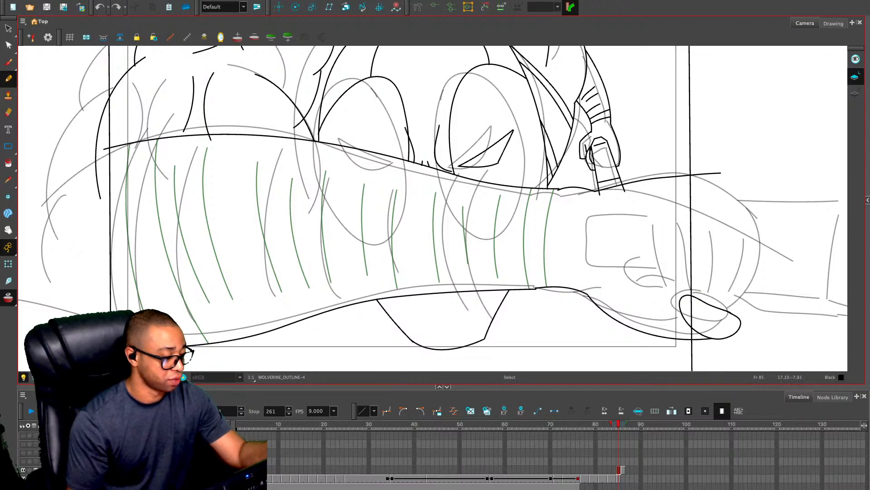
Compare with frame 86, and on frame 85 draw a rectangular plate on the back of the hand
{"action": "key", "text": "period"}
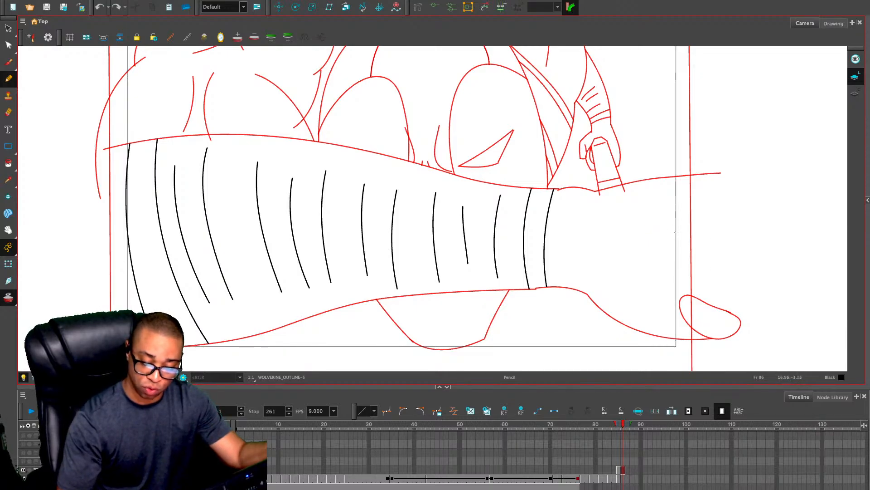
{"action": "key", "text": "comma"}
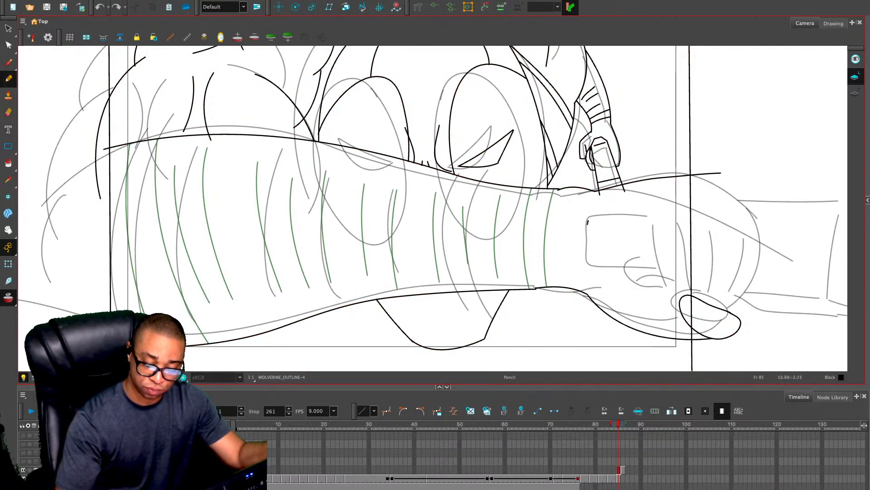
{"action": "mouse_move", "coordinate": [588, 224]}
{"action": "left_mouse_down"}
{"action": "mouse_move", "coordinate": [588, 271]}
{"action": "mouse_move", "coordinate": [674, 274]}
{"action": "mouse_move", "coordinate": [671, 218]}
{"action": "mouse_move", "coordinate": [593, 221]}
{"action": "mouse_move", "coordinate": [604, 214]}
{"action": "mouse_move", "coordinate": [673, 214]}
{"action": "mouse_move", "coordinate": [675, 275]}
{"action": "left_mouse_up"}
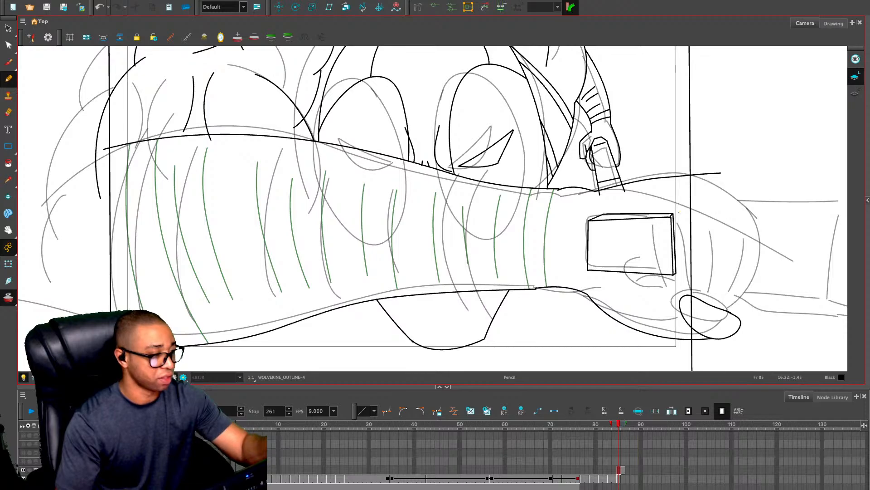
Undo the thickness lines along the upper and outer edges of the plate on the back of the hand
{"action": "left_click_drag", "start_coordinate": [592, 214], "coordinate": [691, 216]}
{"action": "key", "text": "ctrl+z"}
{"action": "key", "text": "ctrl+z"}
{"action": "key", "text": "ctrl+z"}
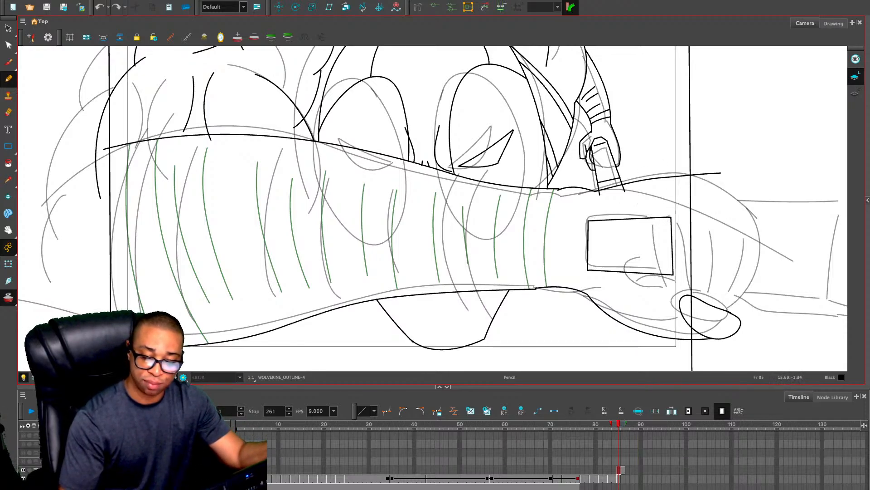
{"action": "left_click_drag", "start_coordinate": [583, 213], "coordinate": [681, 210]}
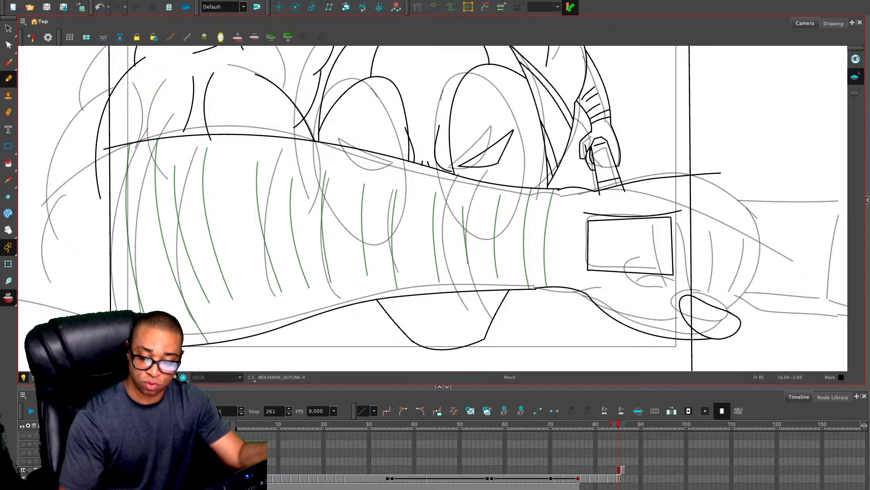
{"action": "key", "text": "ctrl+z"}
{"action": "left_click_drag", "start_coordinate": [586, 217], "coordinate": [685, 218]}
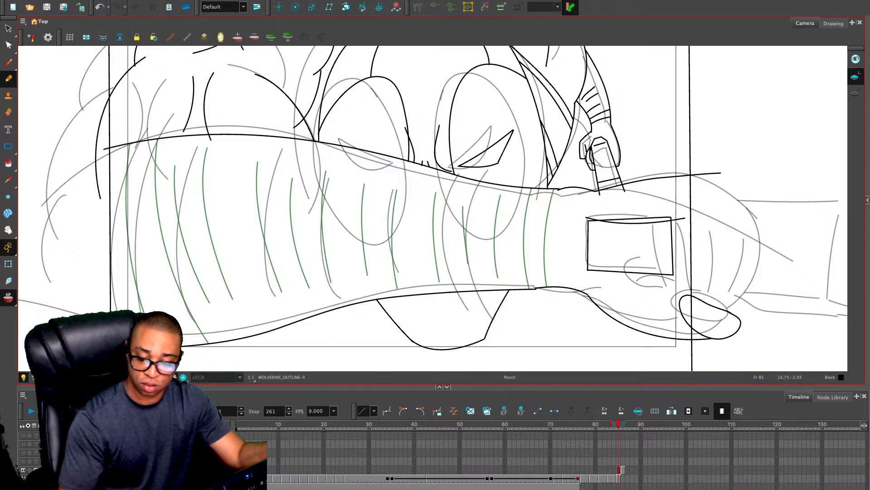
{"action": "key", "text": "ctrl+z"}
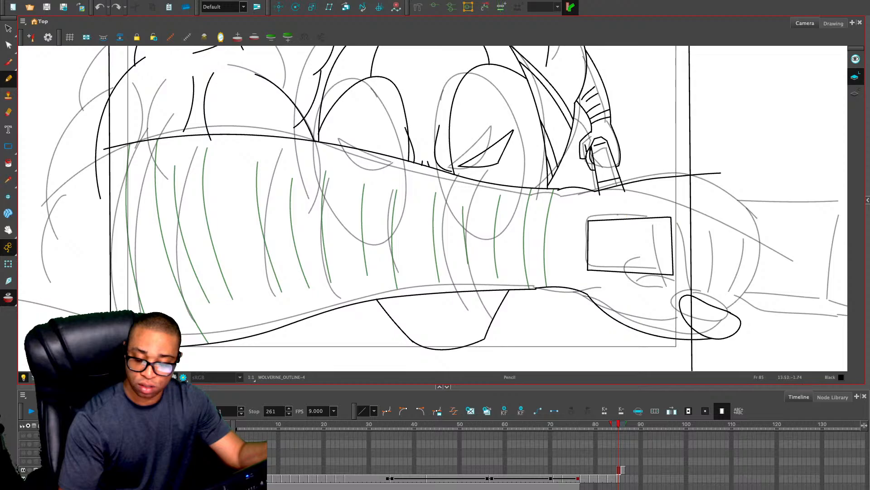
Draw a curved line along the plate's outer edge and a curled finger shape between the plate and the thumb
{"action": "mouse_move", "coordinate": [588, 212]}
{"action": "left_mouse_down"}
{"action": "mouse_move", "coordinate": [669, 209]}
{"action": "mouse_move", "coordinate": [679, 271]}
{"action": "left_mouse_up"}
{"action": "key", "text": "ctrl+z"}
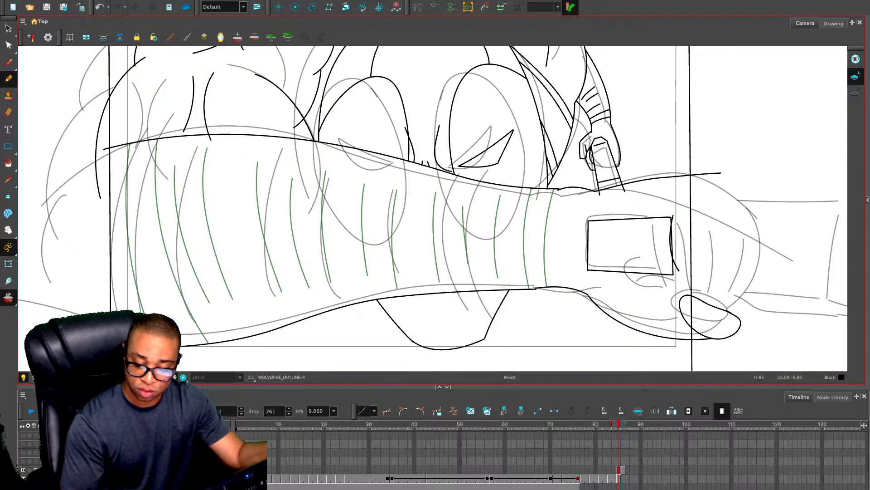
{"action": "key", "text": "ctrl+z"}
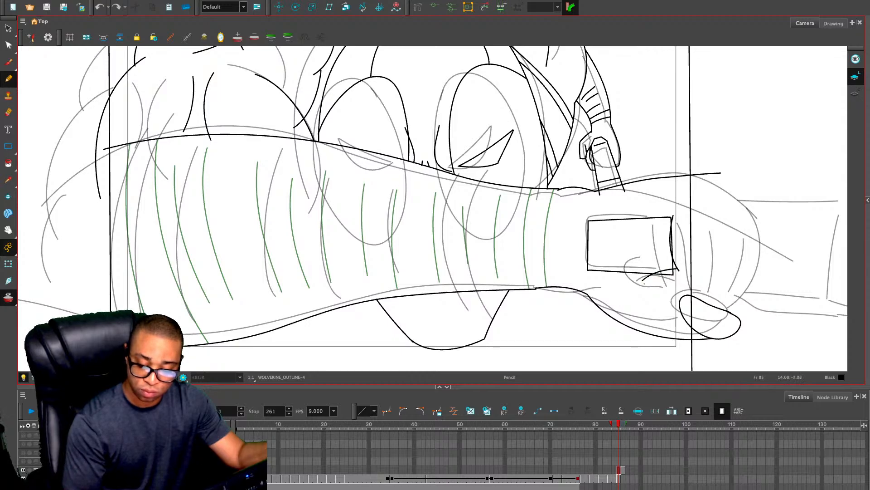
{"action": "key", "text": "ctrl+z"}
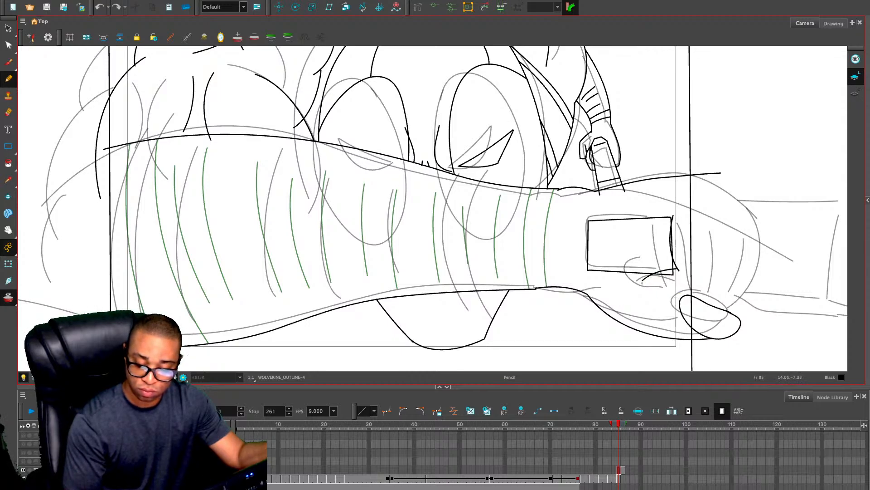
{"action": "mouse_move", "coordinate": [672, 295]}
{"action": "left_mouse_down"}
{"action": "mouse_move", "coordinate": [687, 293]}
{"action": "mouse_move", "coordinate": [647, 294]}
{"action": "mouse_move", "coordinate": [656, 277]}
{"action": "left_mouse_up"}
{"action": "key", "text": "ctrl+z"}
{"action": "key", "text": "ctrl+z"}
{"action": "key", "text": "ctrl+z"}
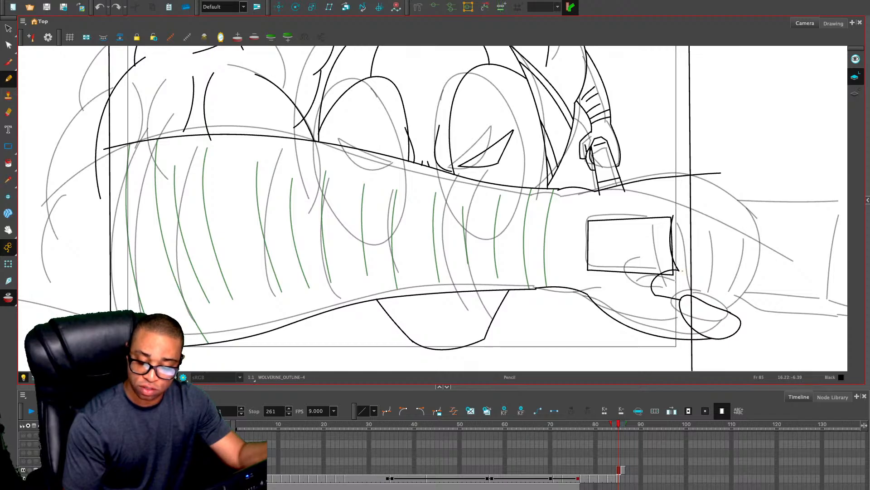
On frame 86, draw a short curve at the plate's upper edge, shift it slightly upward, and add two knuckle arcs beyond the plate
{"action": "key", "text": "period"}
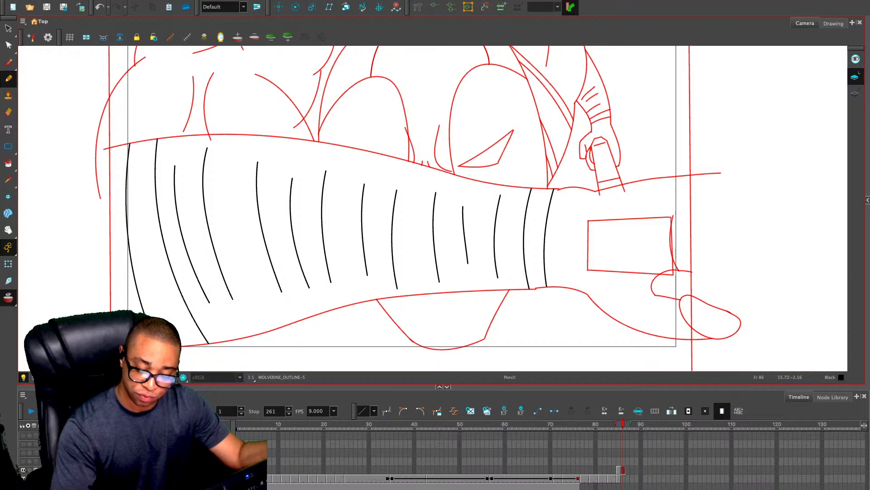
{"action": "left_click_drag", "start_coordinate": [667, 219], "coordinate": [634, 218]}
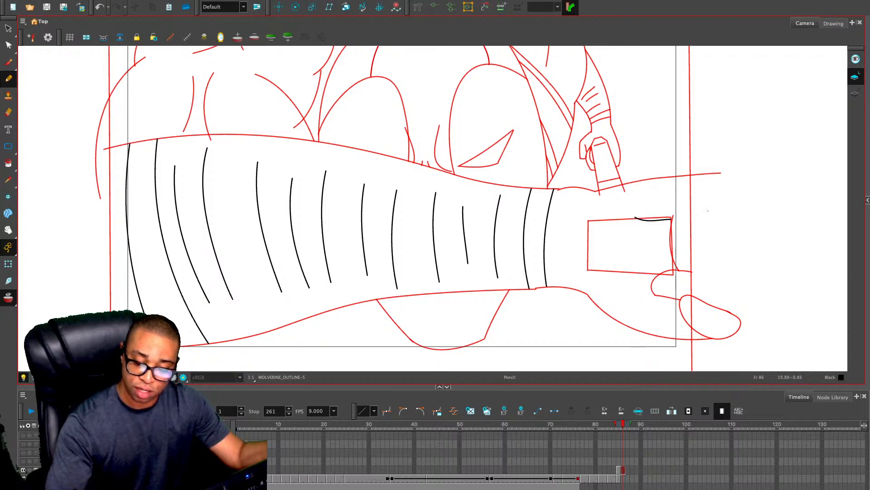
{"action": "left_click_drag", "start_coordinate": [710, 230], "coordinate": [704, 273]}
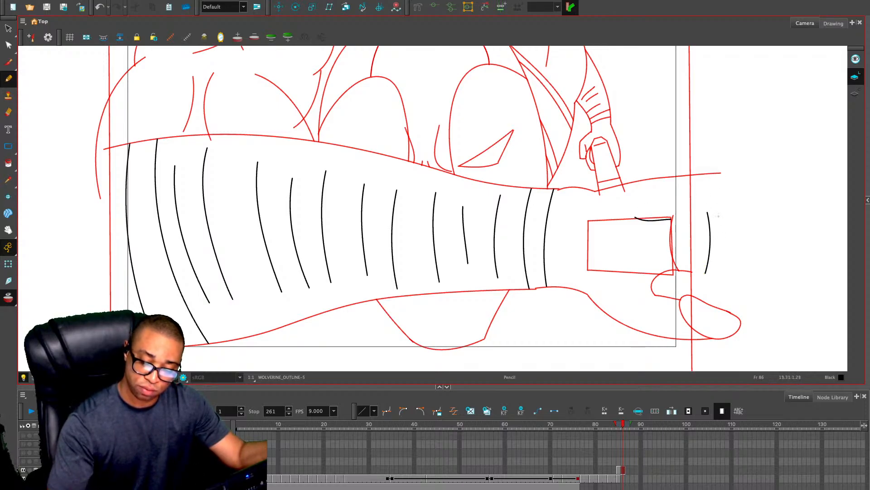
{"action": "left_click_drag", "start_coordinate": [727, 222], "coordinate": [718, 289]}
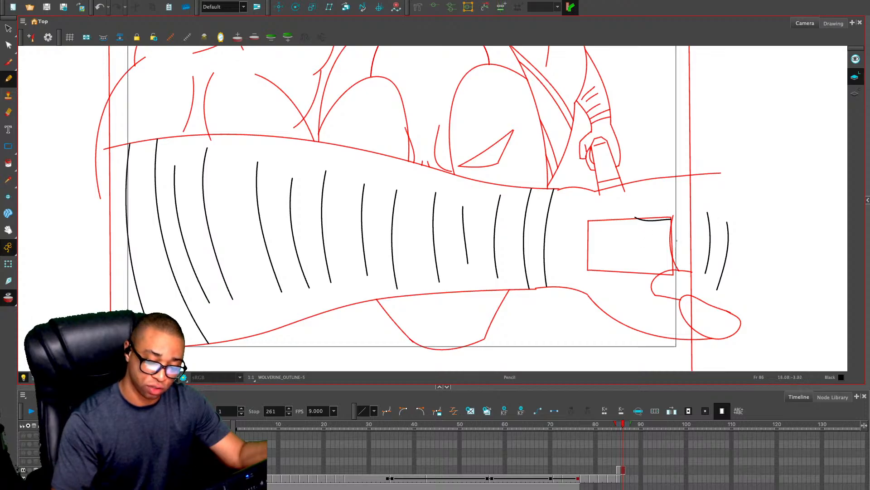
{"action": "key", "text": "alt+s"}
{"action": "left_click", "coordinate": [652, 219]}
{"action": "left_click_drag", "start_coordinate": [653, 220], "coordinate": [656, 216]}
{"action": "left_click", "coordinate": [702, 177]}
On frame 85, mask the area outside the camera frame and erase the small background hand's line ends that overshoot the arm contour
{"action": "key", "text": "comma"}
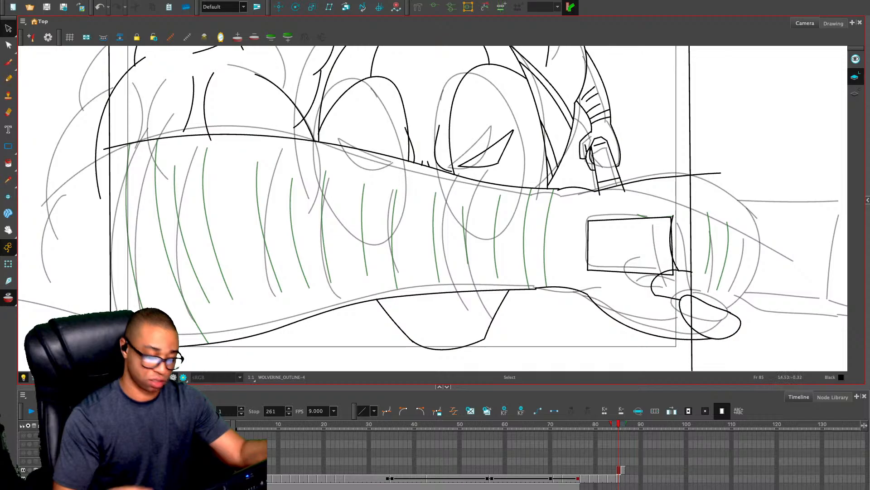
{"action": "key", "text": "Escape"}
{"action": "key", "text": "alt+o"}
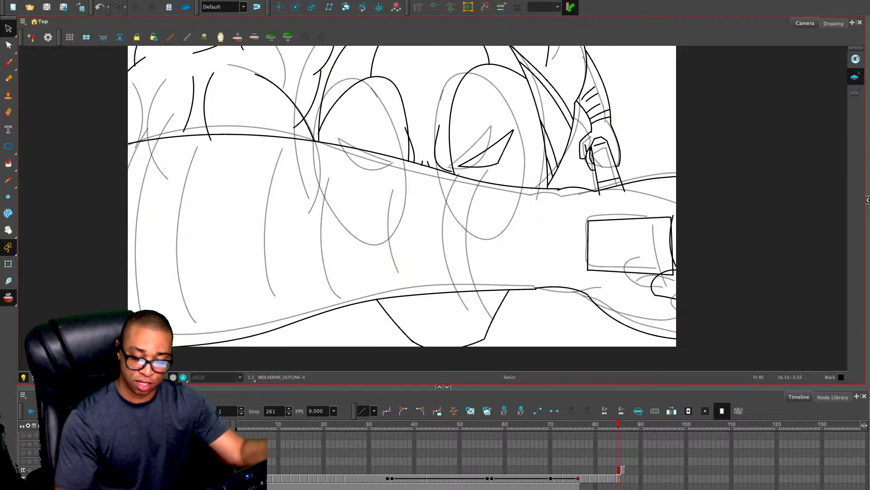
{"action": "key", "text": "alt+e"}
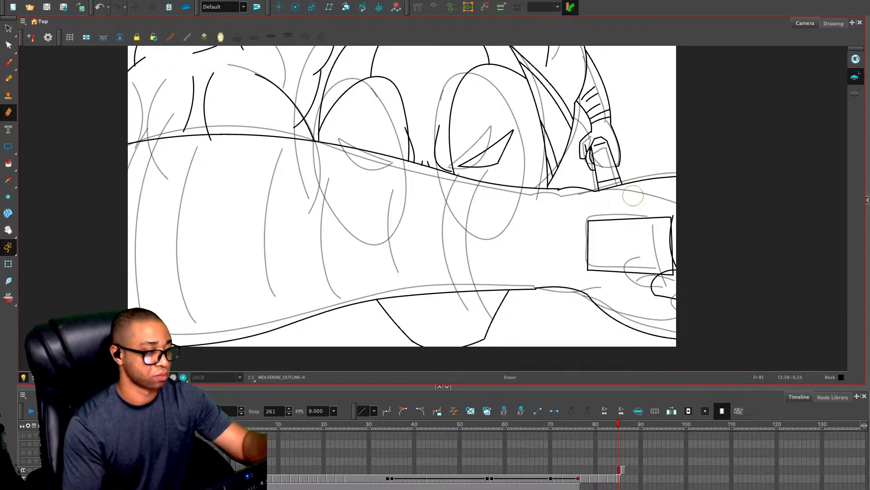
Draw a downward-curving upper edge across the plate on the hand and erase the straight edge above it
{"action": "key", "text": "alt+/"}
{"action": "left_click_drag", "start_coordinate": [583, 220], "coordinate": [671, 218]}
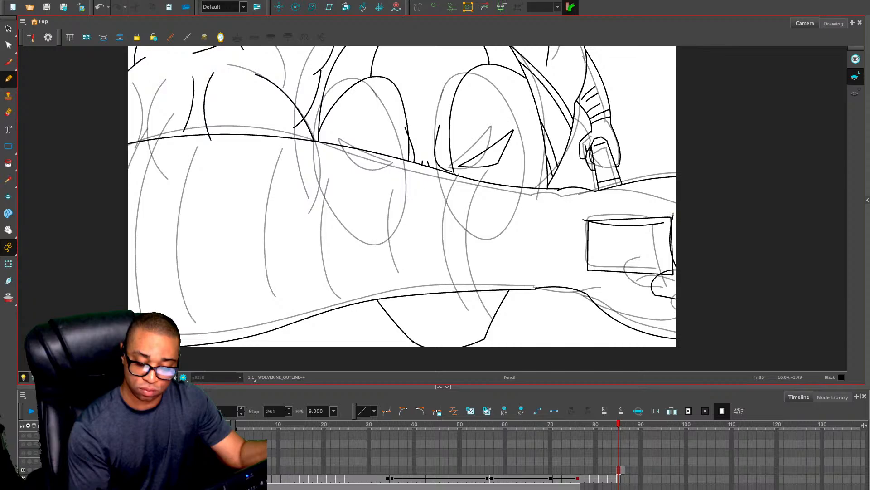
{"action": "key", "text": "ctrl+z"}
{"action": "left_click_drag", "start_coordinate": [588, 222], "coordinate": [671, 231]}
{"action": "key", "text": "alt+s"}
{"action": "left_click", "coordinate": [663, 206]}
{"action": "key", "text": "alt+e"}
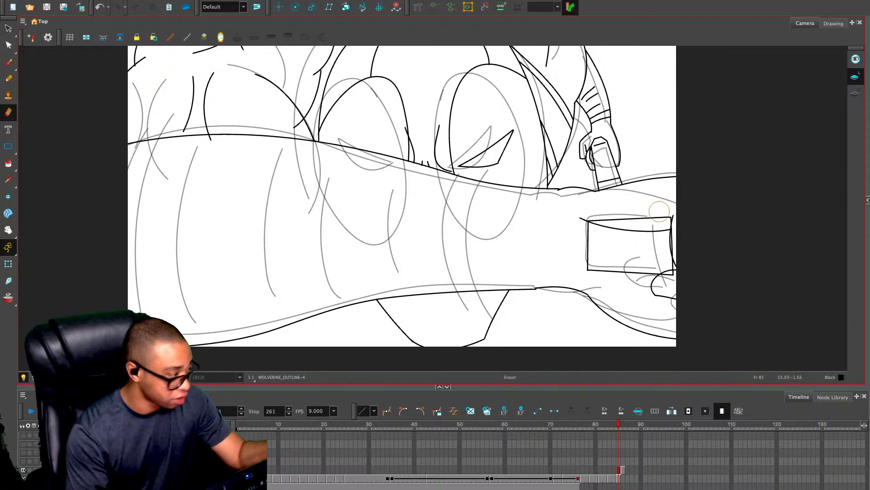
{"action": "left_click", "coordinate": [591, 217]}
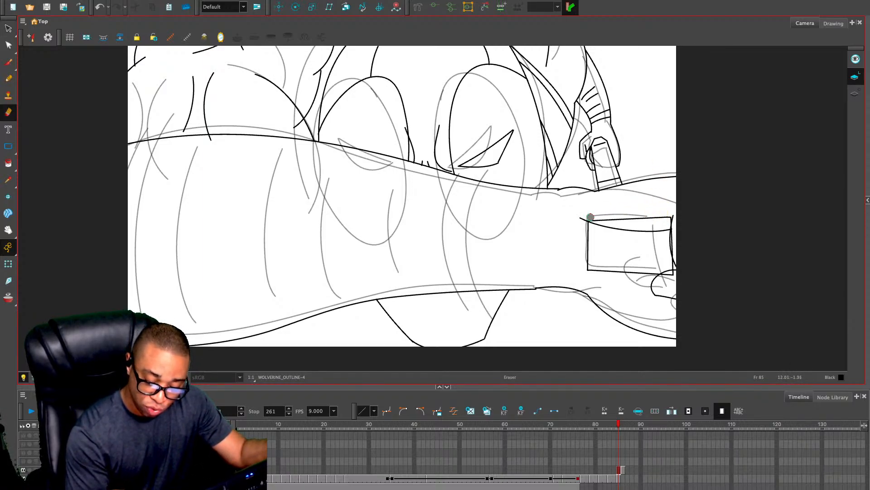
{"action": "mouse_move", "coordinate": [599, 217]}
{"action": "left_mouse_down"}
{"action": "mouse_move", "coordinate": [588, 217]}
{"action": "mouse_move", "coordinate": [670, 218]}
{"action": "left_mouse_up"}
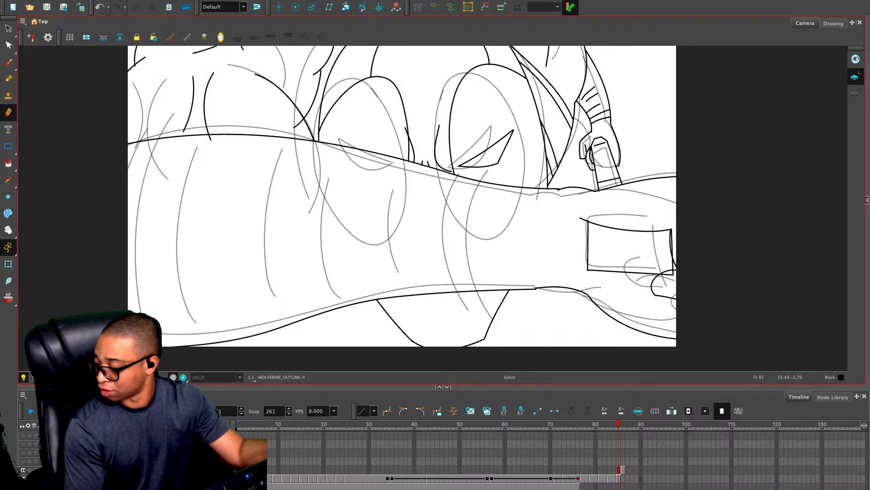
Delete the remaining plate rectangle, redraw the plate's sides under the curved edge, and add short vertical lines beside it
{"action": "key", "text": "alt+s"}
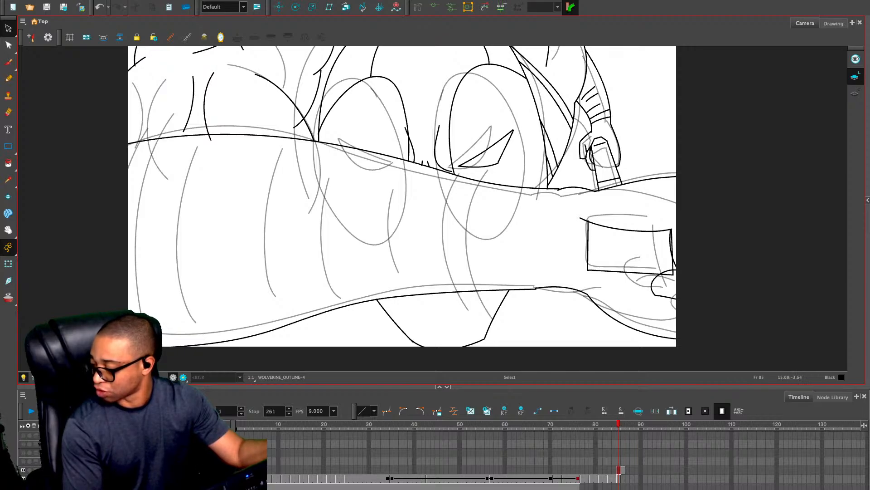
{"action": "left_click", "coordinate": [673, 245]}
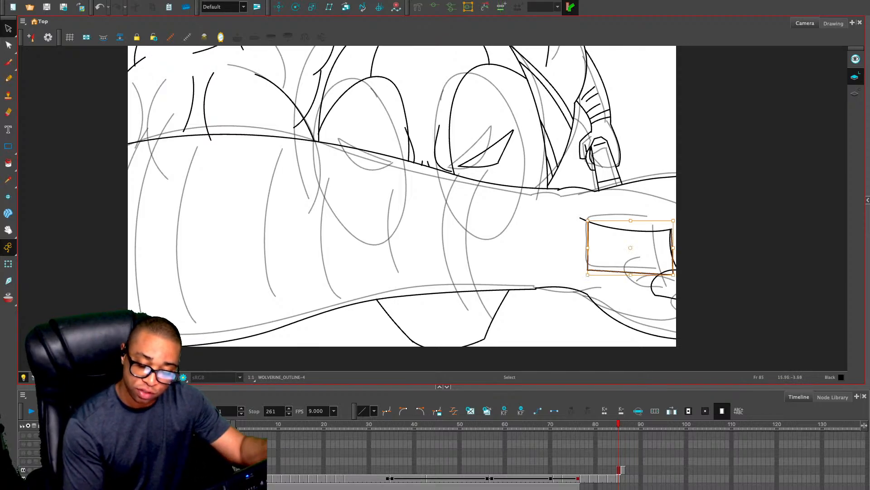
{"action": "key", "text": "Delete"}
{"action": "key", "text": "alt+x"}
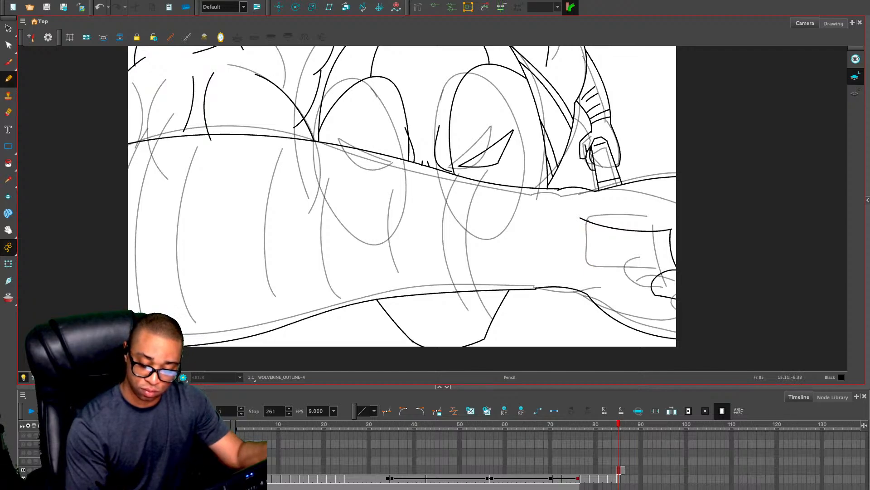
{"action": "mouse_move", "coordinate": [660, 274]}
{"action": "left_mouse_down"}
{"action": "mouse_move", "coordinate": [583, 270]}
{"action": "mouse_move", "coordinate": [583, 229]}
{"action": "left_mouse_up"}
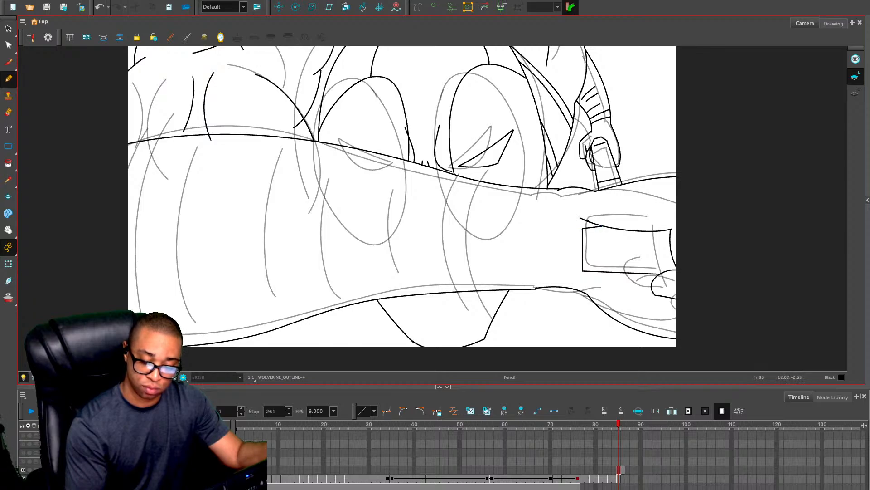
{"action": "mouse_move", "coordinate": [659, 233]}
{"action": "left_mouse_down"}
{"action": "mouse_move", "coordinate": [660, 274]}
{"action": "mouse_move", "coordinate": [659, 233]}
{"action": "left_mouse_up"}
{"action": "key", "text": "ctrl+z"}
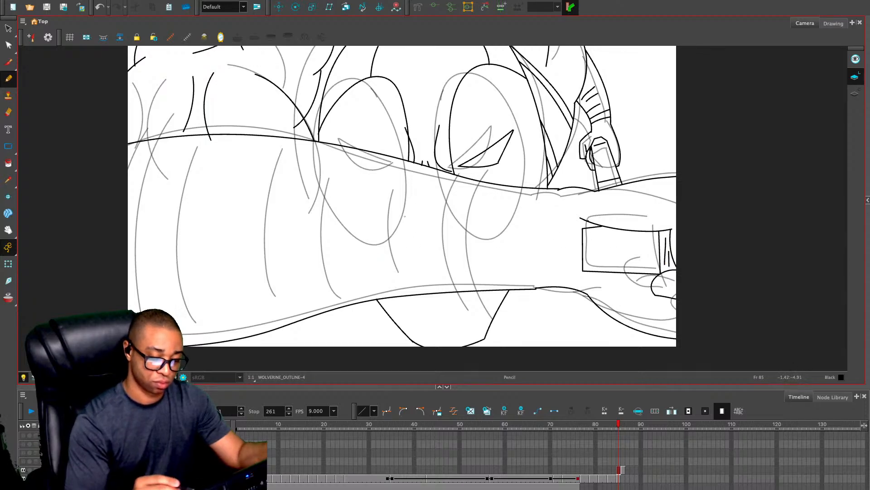
Move all strokes from frame 86 into the drawing on frame 85, and delete the short curve above the plate
{"action": "key", "text": "period"}
{"action": "key", "text": "comma"}
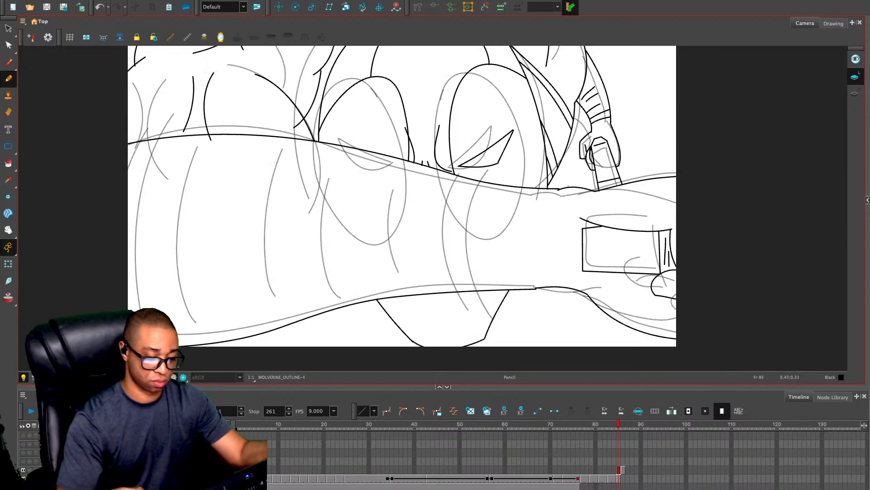
{"action": "key", "text": "period"}
{"action": "key", "text": "ctrl+a"}
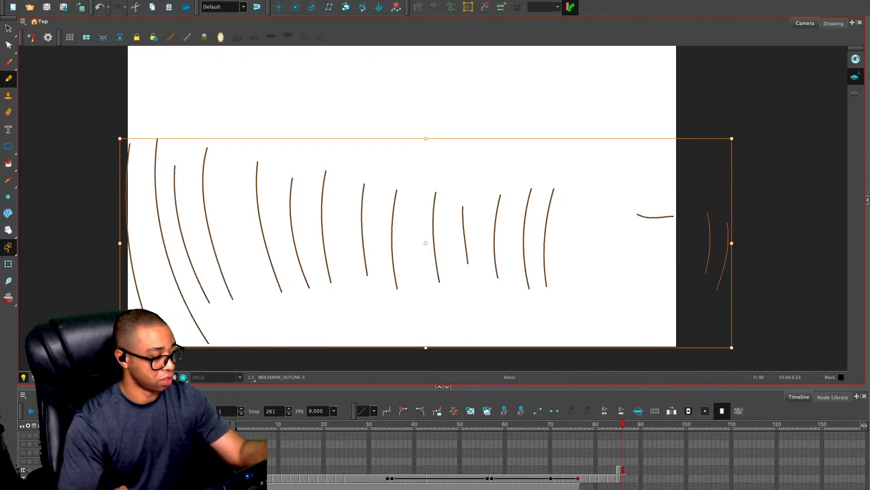
{"action": "key", "text": "ctrl+x"}
{"action": "key", "text": "comma"}
{"action": "key", "text": "ctrl+v"}
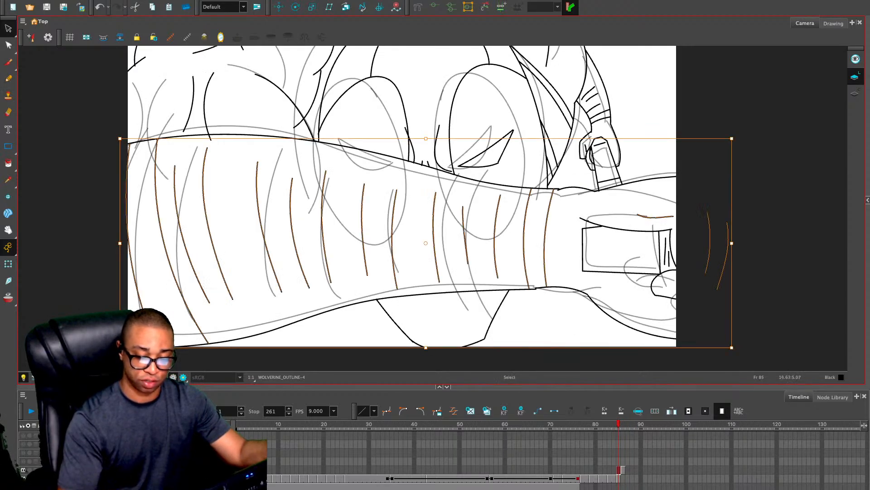
{"action": "key", "text": "Escape"}
{"action": "left_click", "coordinate": [655, 217]}
{"action": "key", "text": "Delete"}
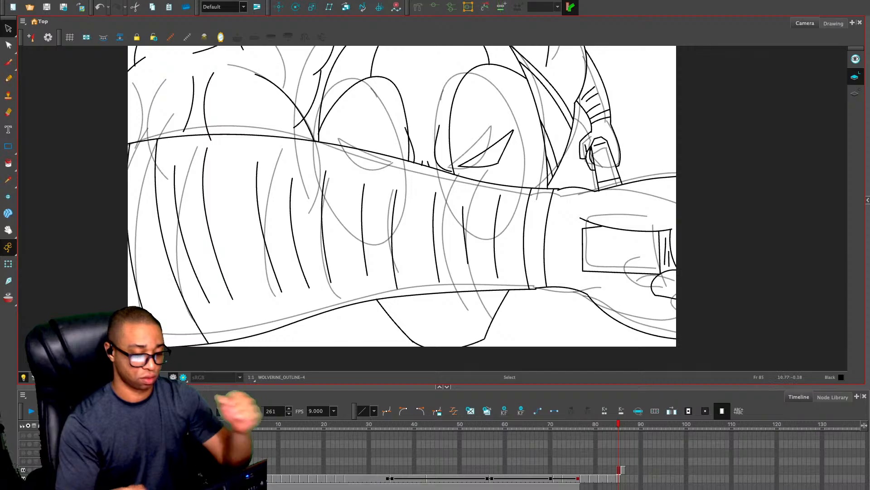
Check the frame 85 outline with the rough sketch layer hidden and shown, and compare it with frame 84
{"action": "left_click", "coordinate": [23, 478]}
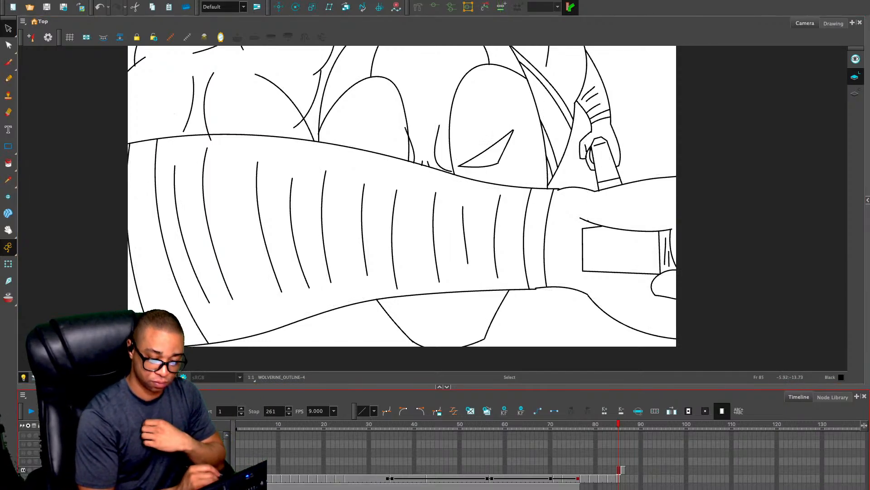
{"action": "left_click", "coordinate": [24, 478]}
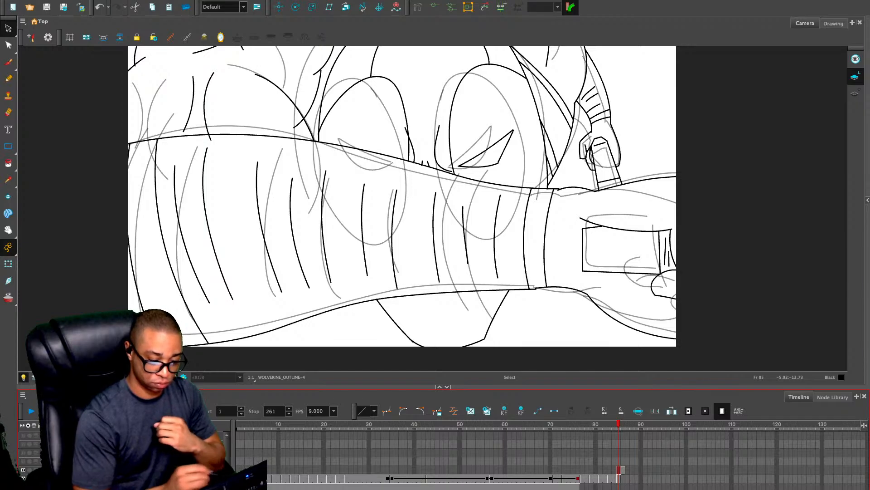
{"action": "key", "text": "ctrl+a"}
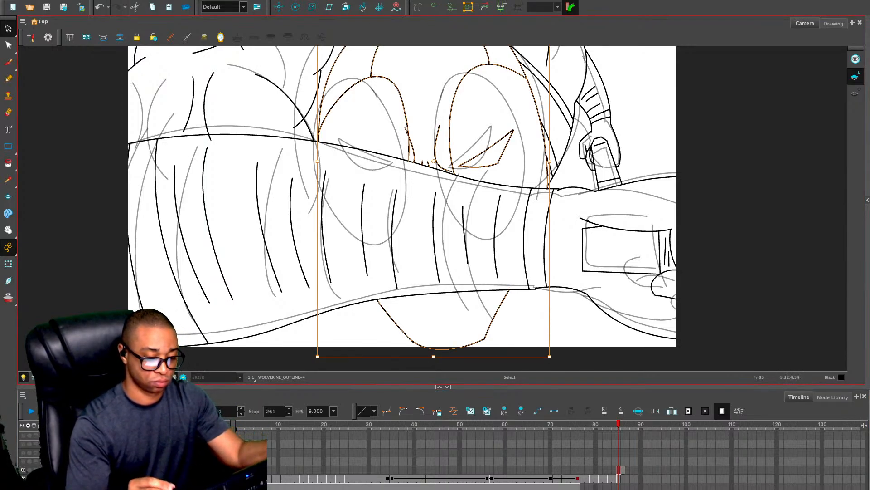
{"action": "key", "text": "Escape"}
{"action": "key", "text": "comma"}
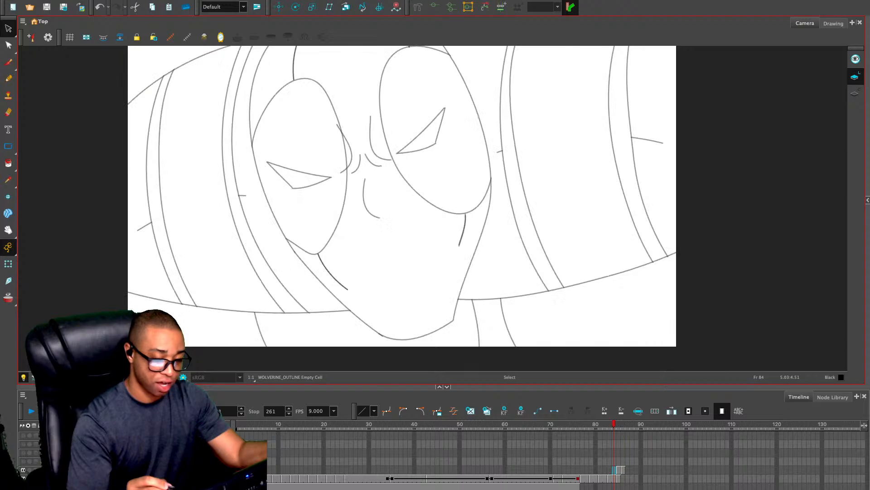
Draw the visible part of the slanted eye slit in the head's other eye patch, just above the arm, on frame 85
{"action": "key", "text": "period"}
{"action": "key", "text": "ctrl+a"}
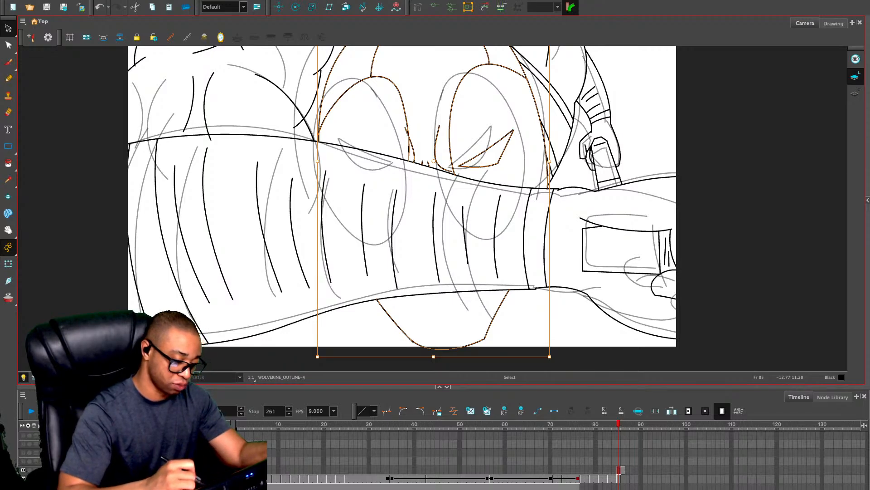
{"action": "left_click_drag", "start_coordinate": [489, 117], "coordinate": [520, 155]}
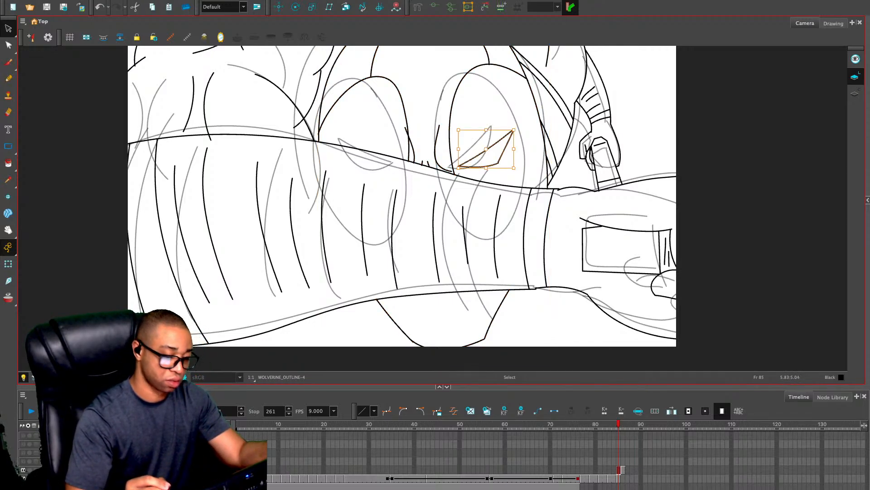
{"action": "left_click", "coordinate": [523, 107]}
{"action": "key", "text": "ctrl+a"}
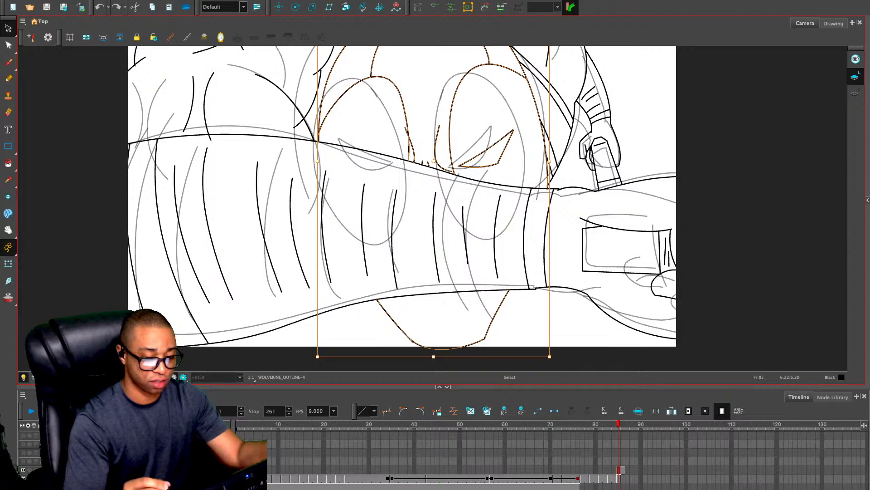
{"action": "key", "text": "alt+x"}
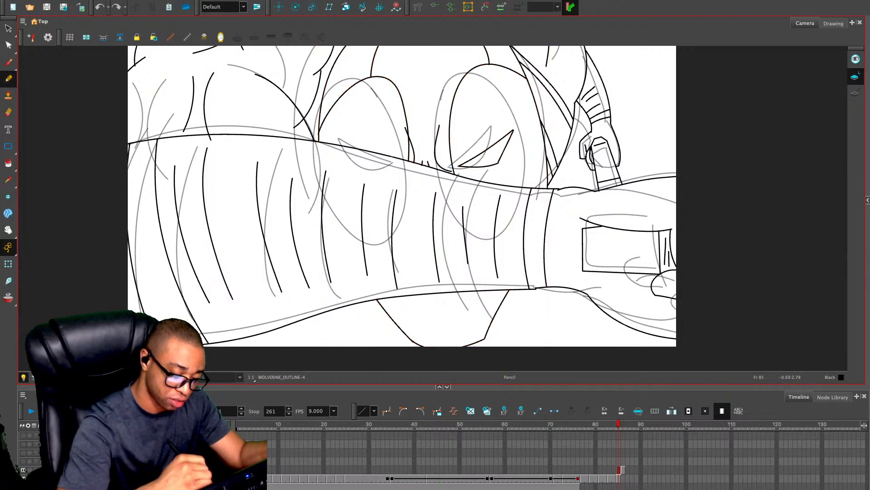
{"action": "left_click_drag", "start_coordinate": [337, 139], "coordinate": [389, 155]}
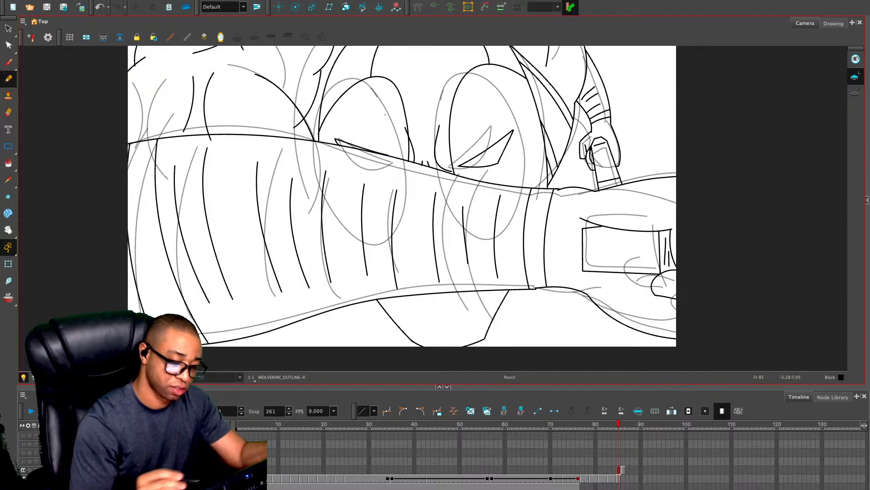
{"action": "key", "text": "2"}
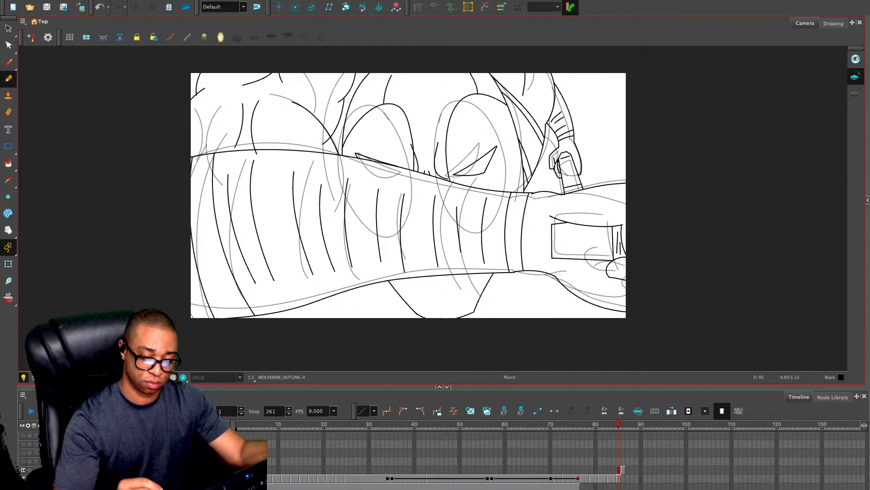
{"action": "mouse_move", "coordinate": [540, 153]}
{"action": "left_mouse_down"}
{"action": "mouse_move", "coordinate": [548, 191]}
{"action": "mouse_move", "coordinate": [546, 257]}
{"action": "left_mouse_up"}
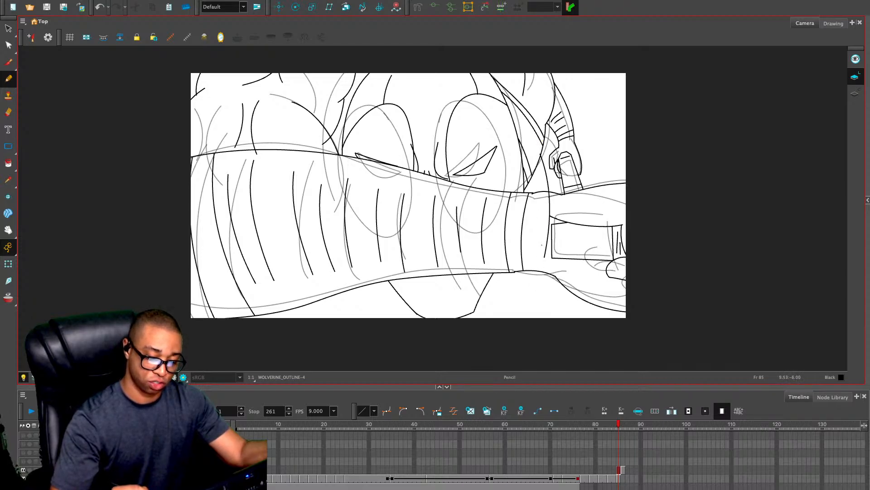
{"action": "key", "text": "ctrl+z"}
On frame 86, with frame 85 shown through onion skin, draw a long body curve crossing the wrist and two short torso lines beneath the arm
{"action": "key", "text": "period"}
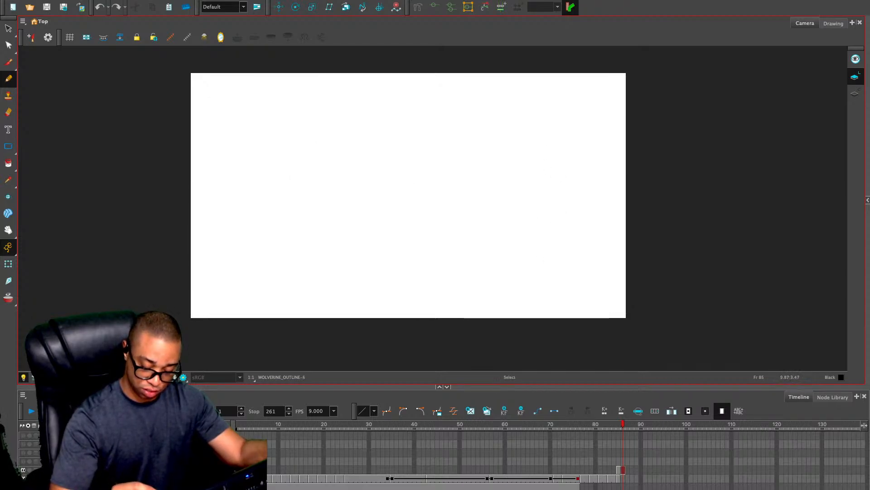
{"action": "key", "text": "alt+o"}
{"action": "left_click_drag", "start_coordinate": [542, 145], "coordinate": [531, 319]}
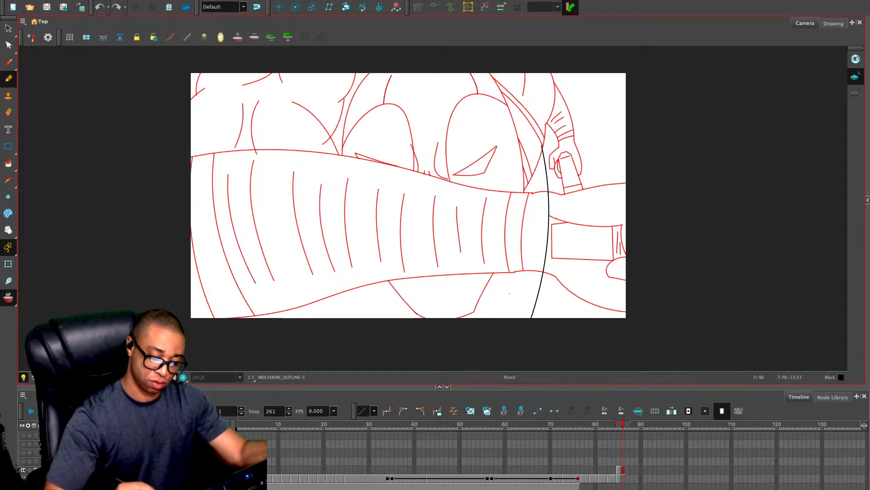
{"action": "key", "text": "ctrl+z"}
{"action": "left_click_drag", "start_coordinate": [540, 132], "coordinate": [571, 317]}
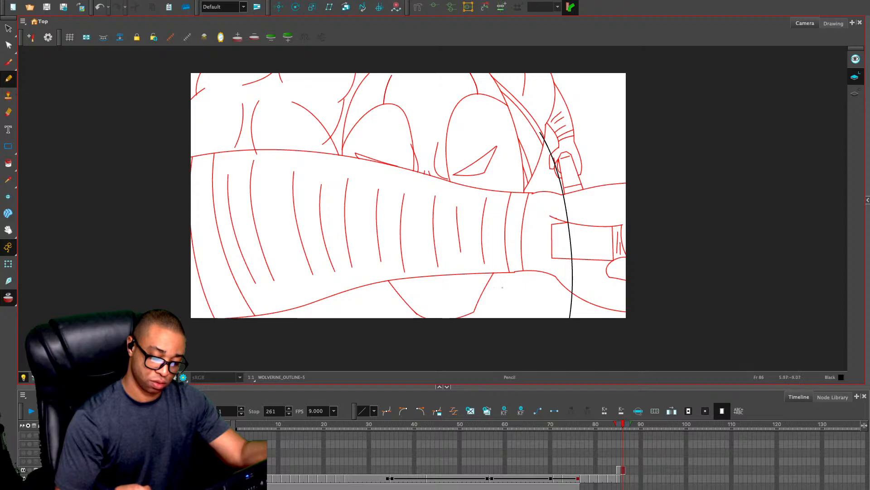
{"action": "left_click_drag", "start_coordinate": [402, 296], "coordinate": [419, 367]}
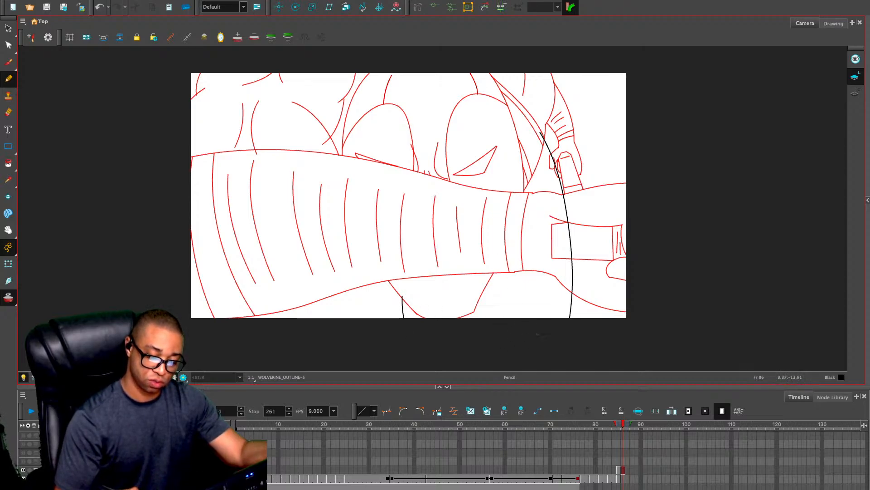
{"action": "key", "text": "ctrl+z"}
{"action": "left_click_drag", "start_coordinate": [496, 251], "coordinate": [500, 309]}
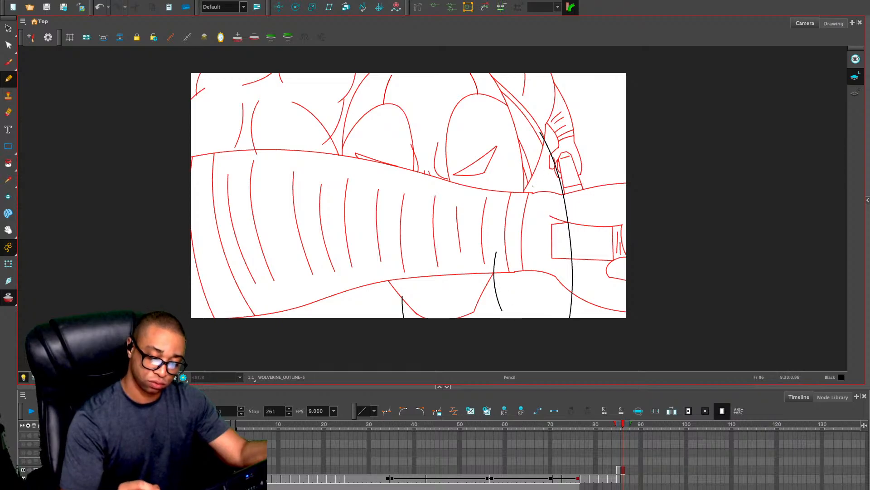
{"action": "mouse_move", "coordinate": [526, 195]}
{"action": "left_mouse_down"}
{"action": "mouse_move", "coordinate": [575, 185]}
{"action": "mouse_move", "coordinate": [586, 229]}
{"action": "mouse_move", "coordinate": [576, 316]}
{"action": "left_mouse_up"}
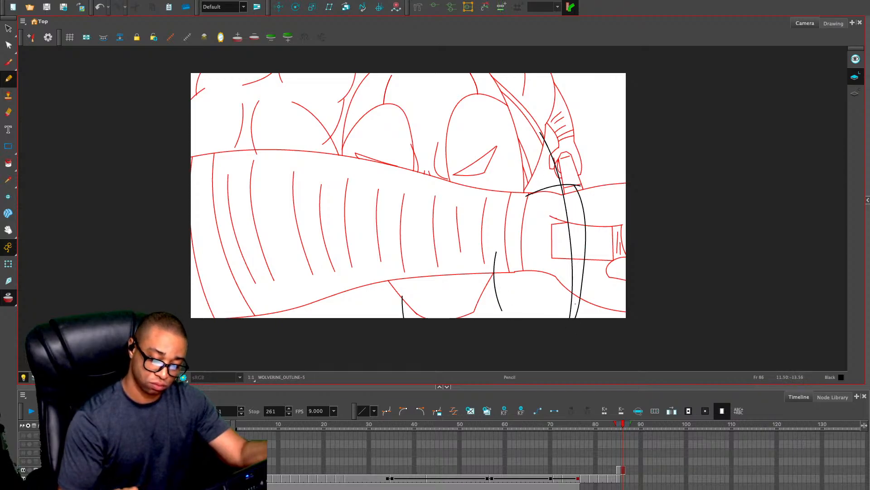
{"action": "left_click_drag", "start_coordinate": [526, 196], "coordinate": [530, 318]}
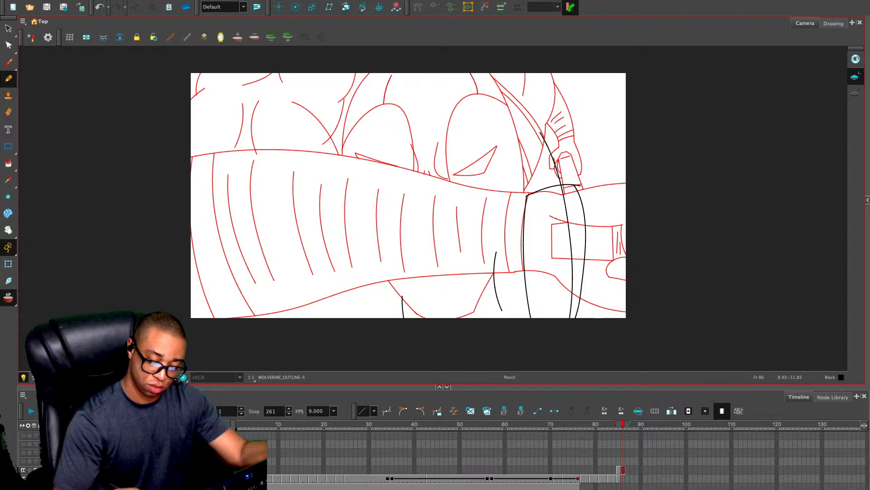
{"action": "key", "text": "ctrl+z"}
{"action": "key", "text": "ctrl+z"}
{"action": "key", "text": "ctrl+z"}
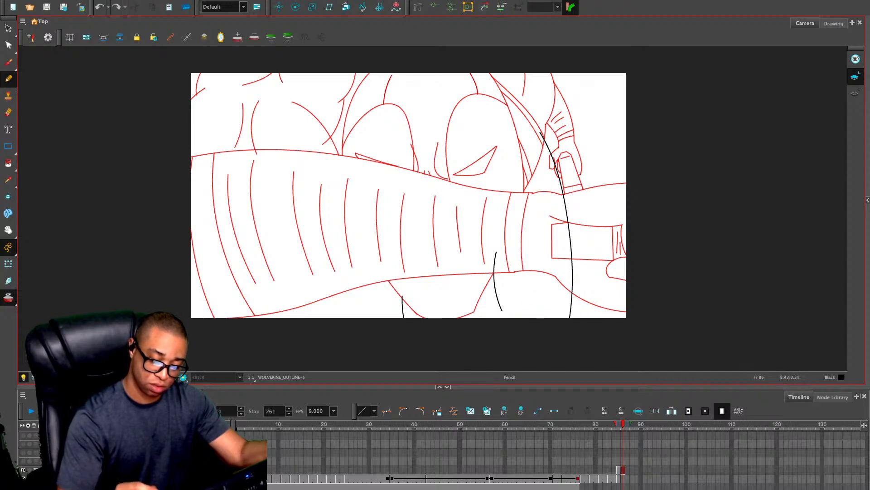
Draw a tall rounded strap shape around the long body curve and a vertical curve inside it
{"action": "mouse_move", "coordinate": [527, 314]}
{"action": "left_mouse_down"}
{"action": "mouse_move", "coordinate": [538, 198]}
{"action": "mouse_move", "coordinate": [589, 198]}
{"action": "mouse_move", "coordinate": [597, 317]}
{"action": "left_mouse_up"}
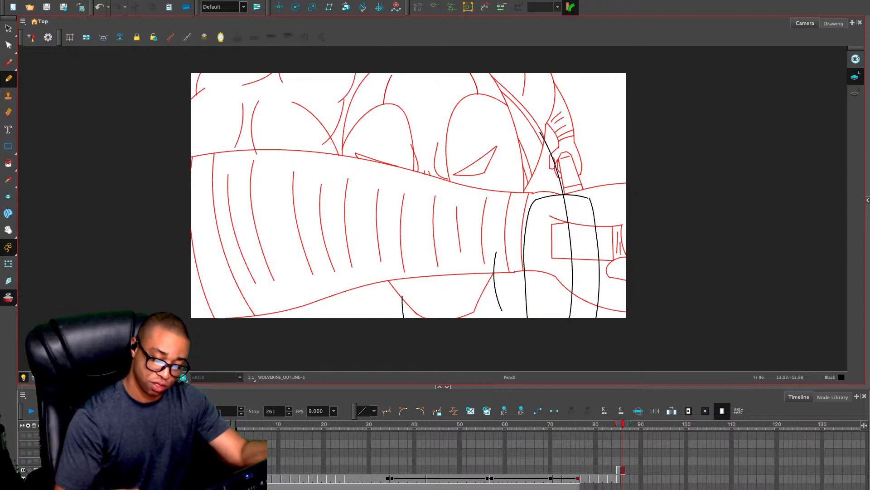
{"action": "left_click_drag", "start_coordinate": [537, 202], "coordinate": [544, 337]}
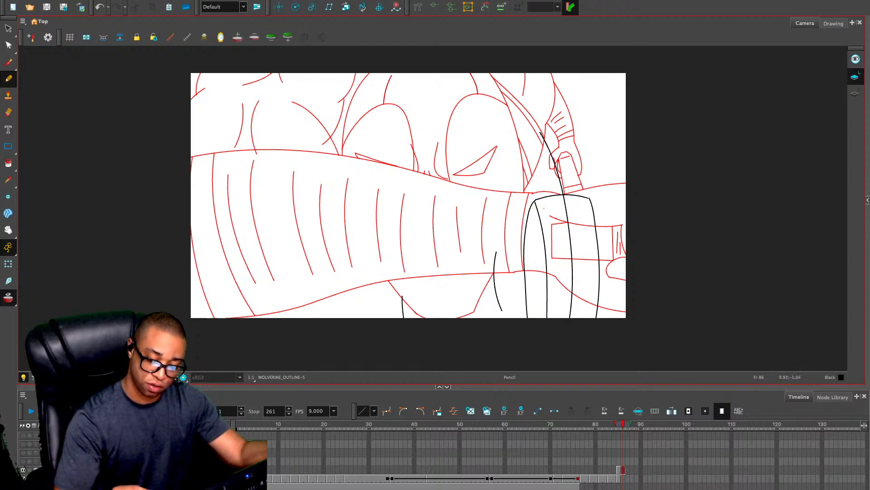
Erase the parts of the new body and strap lines that overlap the outstretched arm and the small raised hand
{"action": "key", "text": "2"}
{"action": "key", "text": "alt+e"}
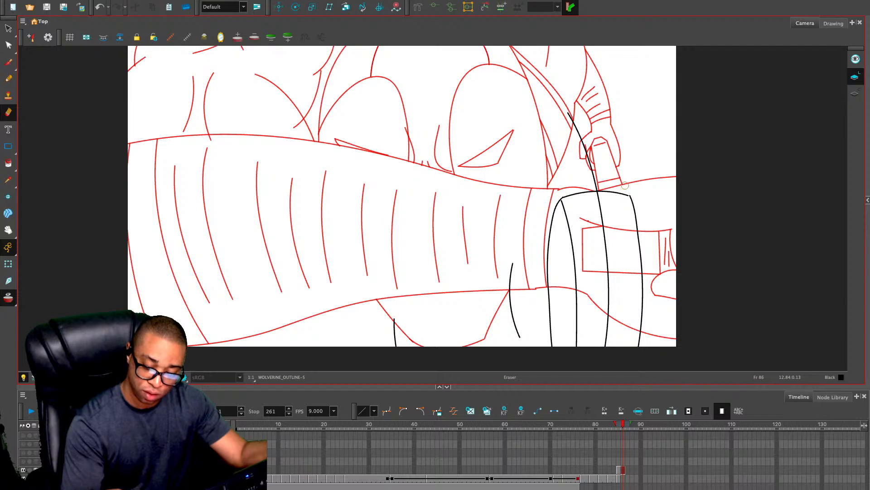
{"action": "key", "text": "1"}
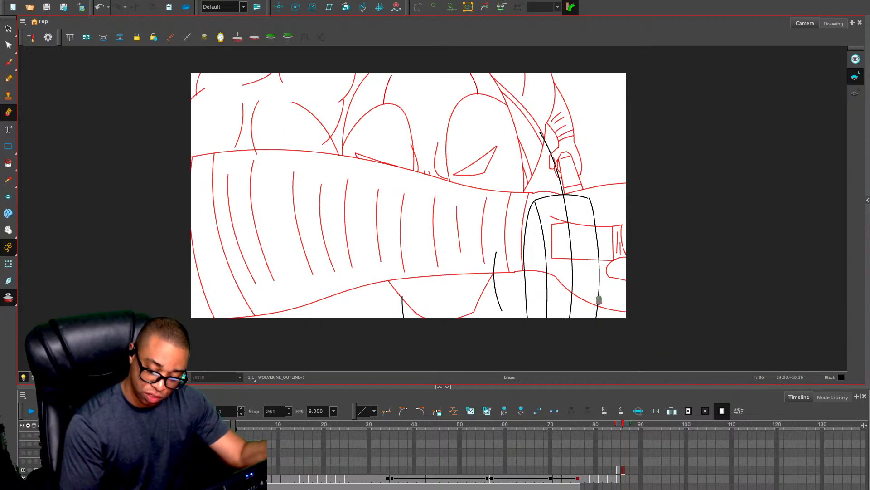
{"action": "mouse_move", "coordinate": [598, 300]}
{"action": "left_mouse_down"}
{"action": "mouse_move", "coordinate": [587, 198]}
{"action": "mouse_move", "coordinate": [530, 201]}
{"action": "mouse_move", "coordinate": [573, 194]}
{"action": "left_mouse_up"}
{"action": "key", "text": "ctrl+z"}
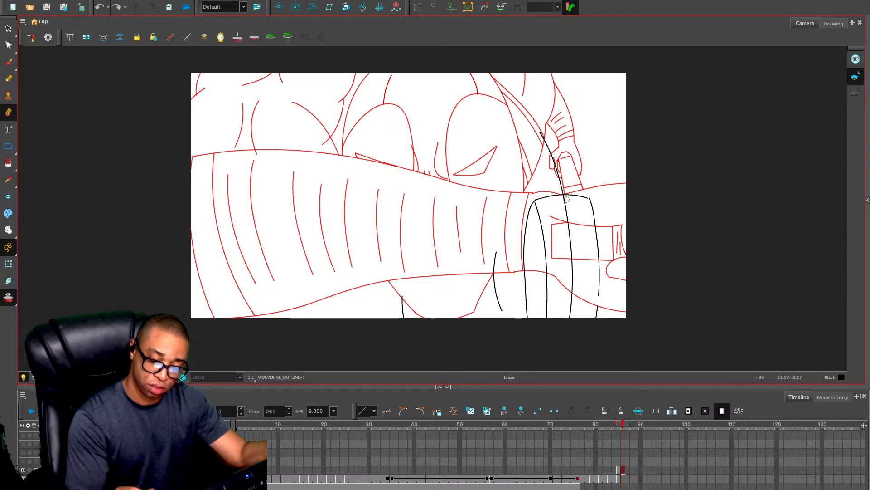
{"action": "mouse_move", "coordinate": [567, 197]}
{"action": "left_mouse_down"}
{"action": "mouse_move", "coordinate": [535, 201]}
{"action": "mouse_move", "coordinate": [494, 273]}
{"action": "left_mouse_up"}
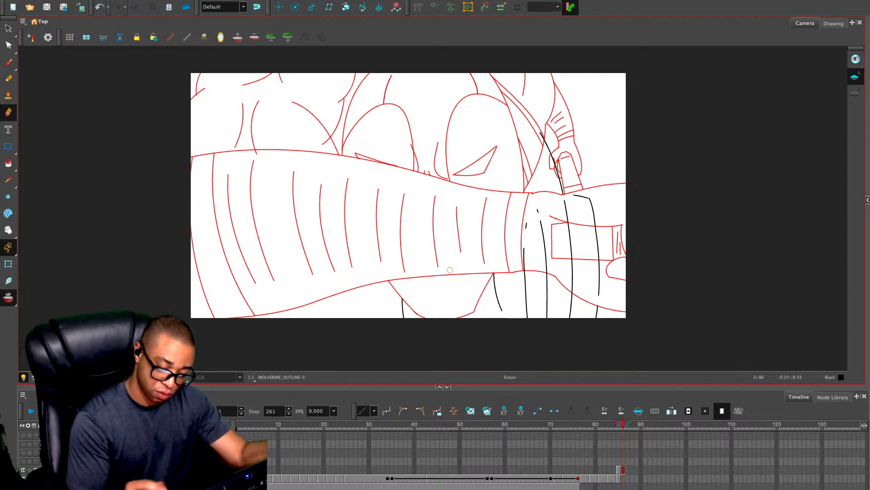
{"action": "left_click_drag", "start_coordinate": [525, 266], "coordinate": [524, 237]}
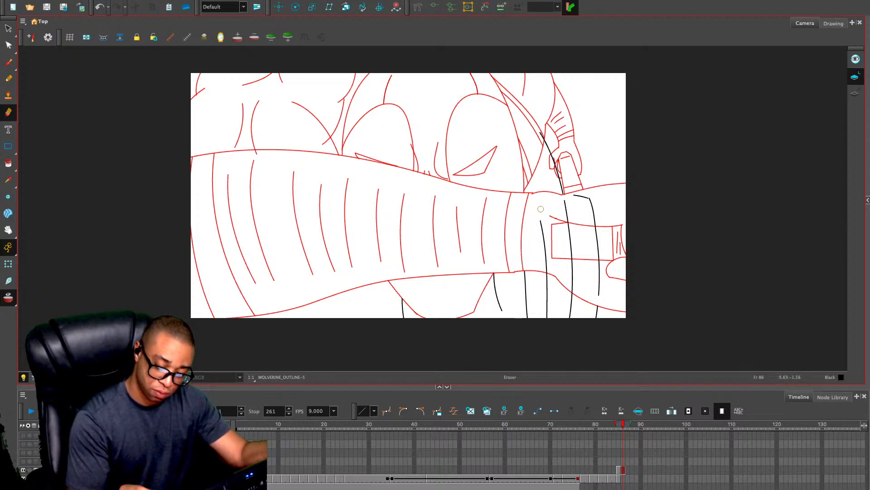
{"action": "left_click_drag", "start_coordinate": [541, 209], "coordinate": [548, 270]}
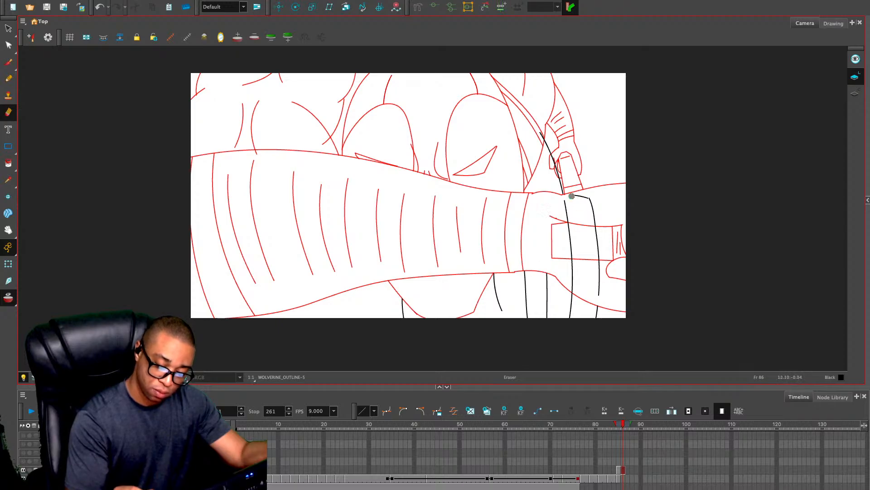
{"action": "mouse_move", "coordinate": [588, 196]}
{"action": "left_mouse_down"}
{"action": "mouse_move", "coordinate": [600, 281]}
{"action": "mouse_move", "coordinate": [568, 224]}
{"action": "mouse_move", "coordinate": [573, 290]}
{"action": "left_mouse_up"}
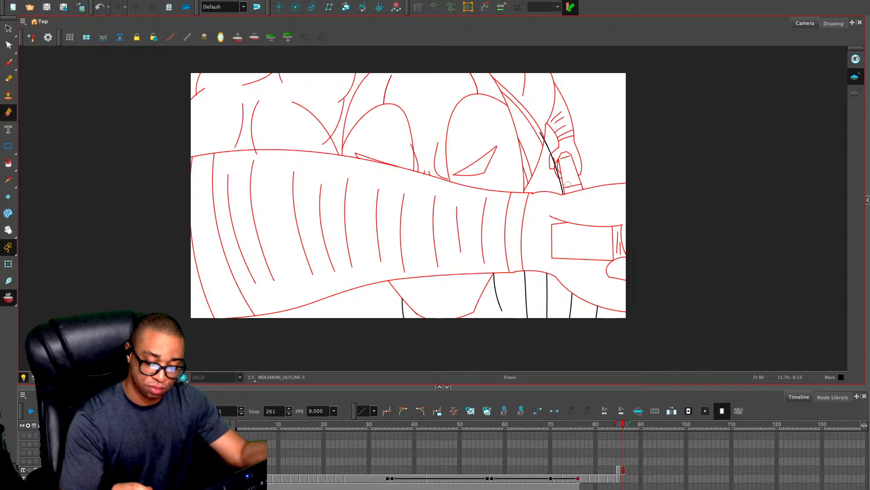
{"action": "left_click_drag", "start_coordinate": [541, 132], "coordinate": [561, 170]}
{"action": "left_click_drag", "start_coordinate": [558, 163], "coordinate": [561, 174]}
Move all the body line strokes from frame 86 into the WOLVERINE_OUTLINE drawing on frame 85
{"action": "key", "text": "alt+s"}
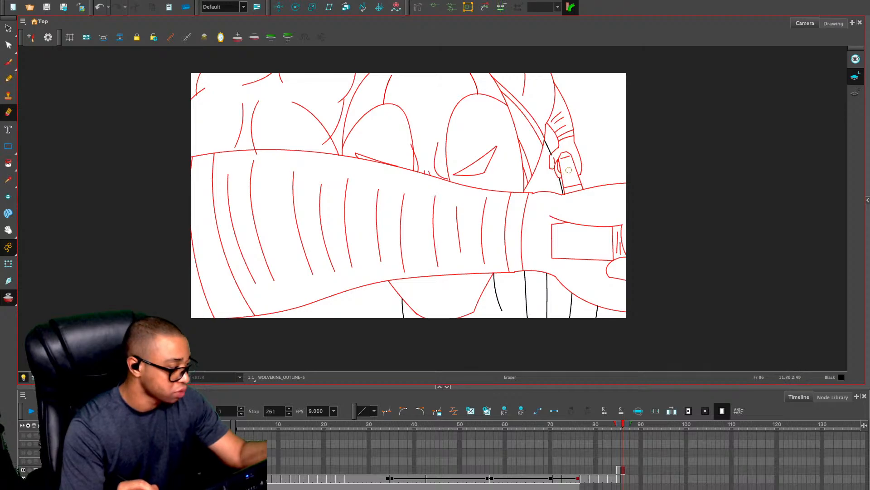
{"action": "key", "text": "1"}
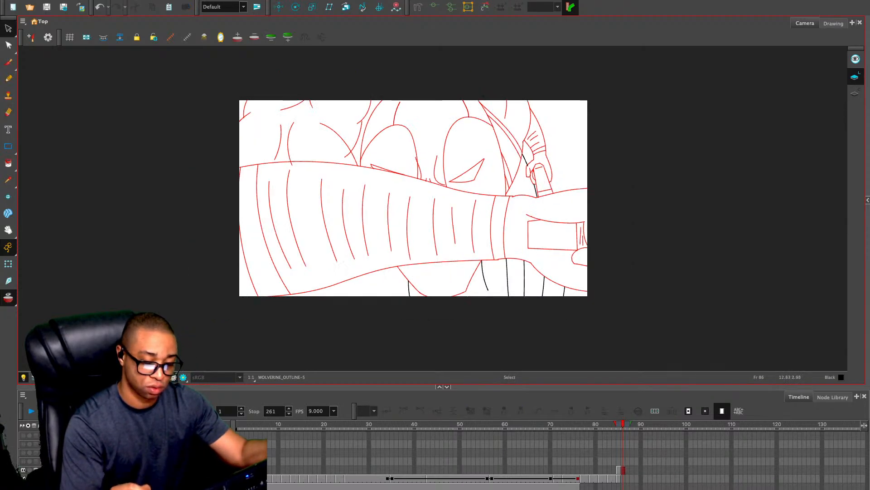
{"action": "key", "text": "1"}
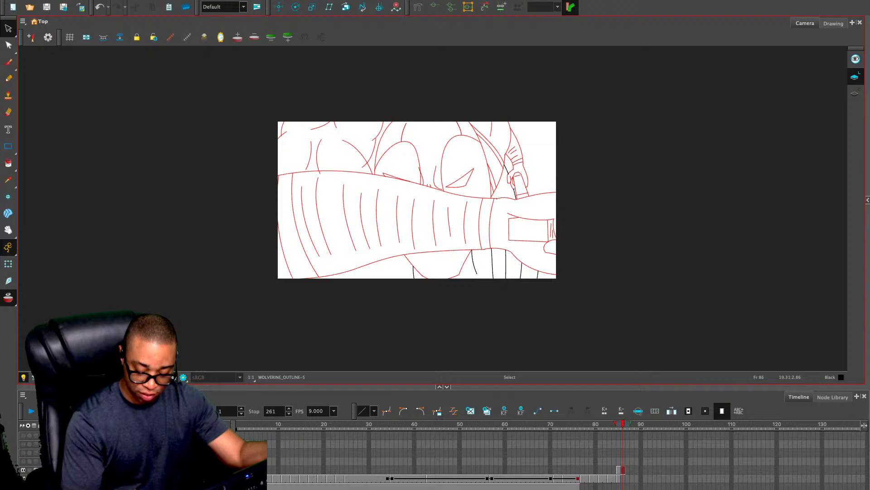
{"action": "key", "text": "ctrl+a"}
{"action": "key", "text": "ctrl+x"}
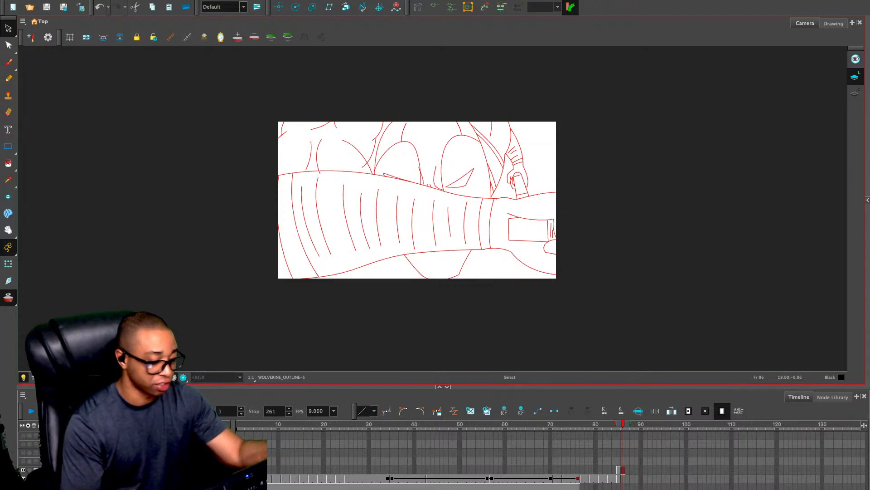
{"action": "key", "text": "comma"}
{"action": "key", "text": "ctrl+v"}
{"action": "key", "text": "Escape"}
Cut the complete WOLVERINE_OUTLINE drawing on frame 85 and paste it into DEADPOOL_OUTLINE at frame 85, replacing the rough sketch there
{"action": "key", "text": "ctrl+a"}
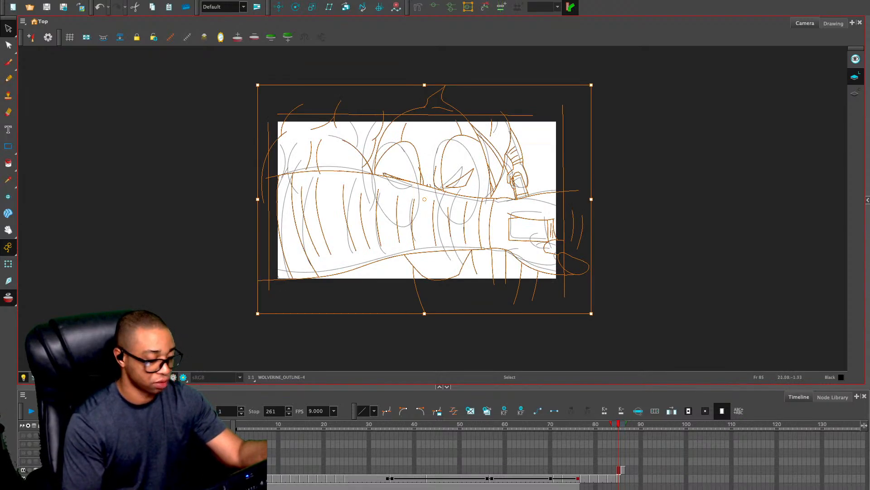
{"action": "key", "text": "ctrl+x"}
{"action": "left_click", "coordinate": [618, 478]}
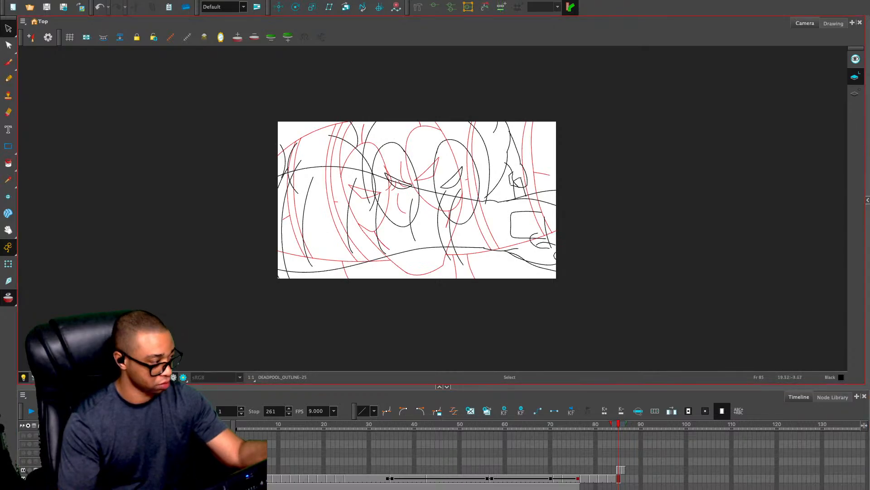
{"action": "key", "text": "ctrl+a"}
{"action": "key", "text": "Delete"}
{"action": "key", "text": "ctrl+v"}
{"action": "key", "text": "Escape"}
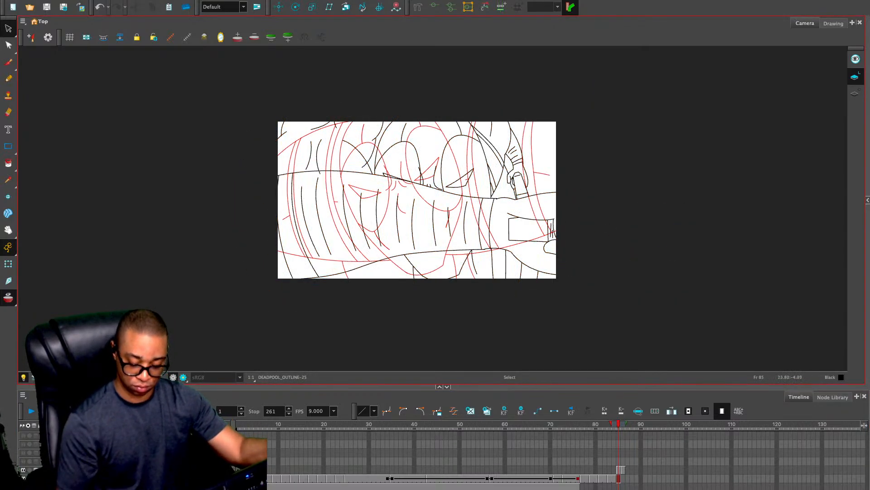
Delete the WOLVERINE_OUTLINE drawings at frames 85 and 86
{"action": "left_click", "coordinate": [619, 470]}
{"action": "key", "text": "Delete"}
{"action": "left_click", "coordinate": [623, 470]}
{"action": "key", "text": "Delete"}
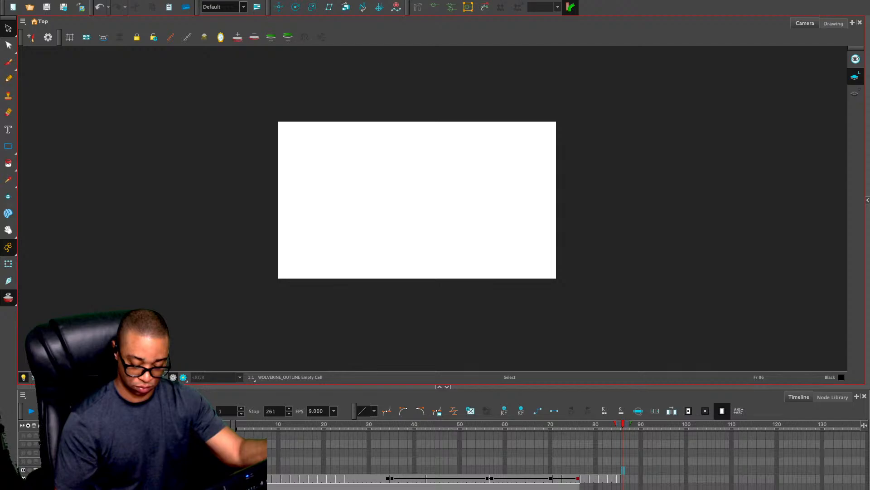
{"action": "key", "text": "comma"}
{"action": "left_click", "coordinate": [618, 470]}
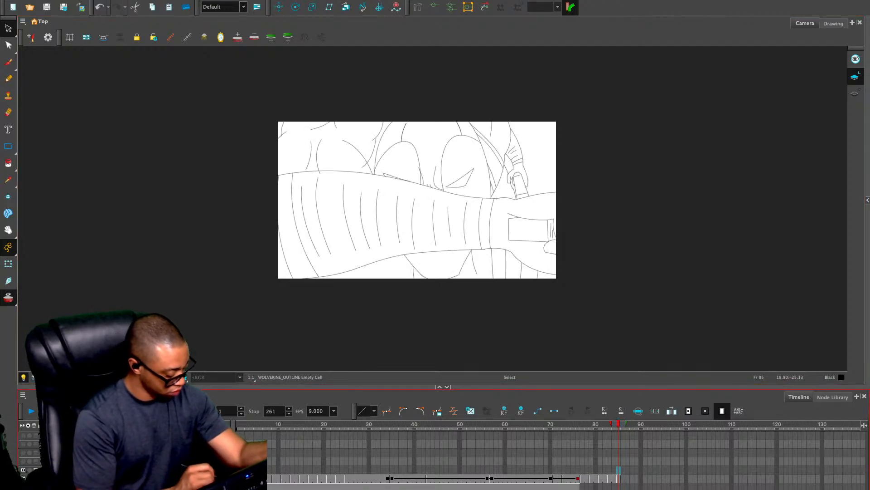
Review the frames from 85 to 87 and go to the empty DEADPOOL_OUTLINE cell at frame 87
{"action": "key", "text": "period"}
{"action": "key", "text": "period"}
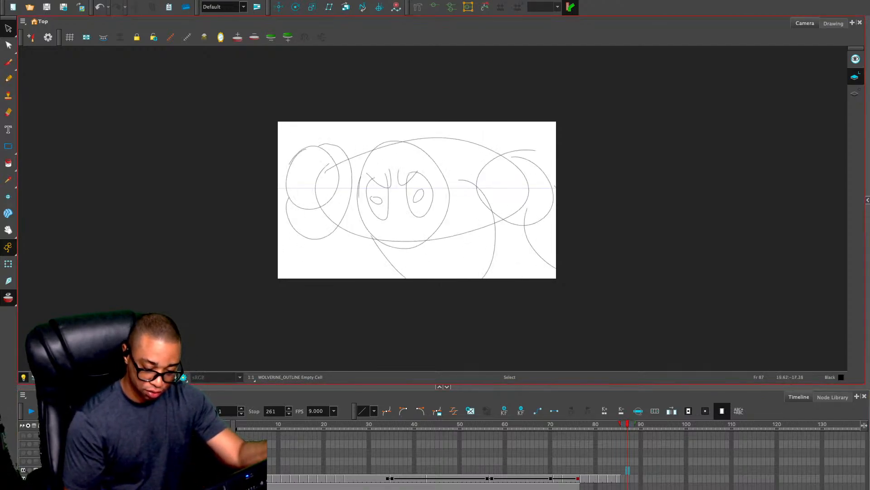
{"action": "key", "text": "comma"}
{"action": "left_click", "coordinate": [618, 470]}
{"action": "left_click", "coordinate": [619, 478]}
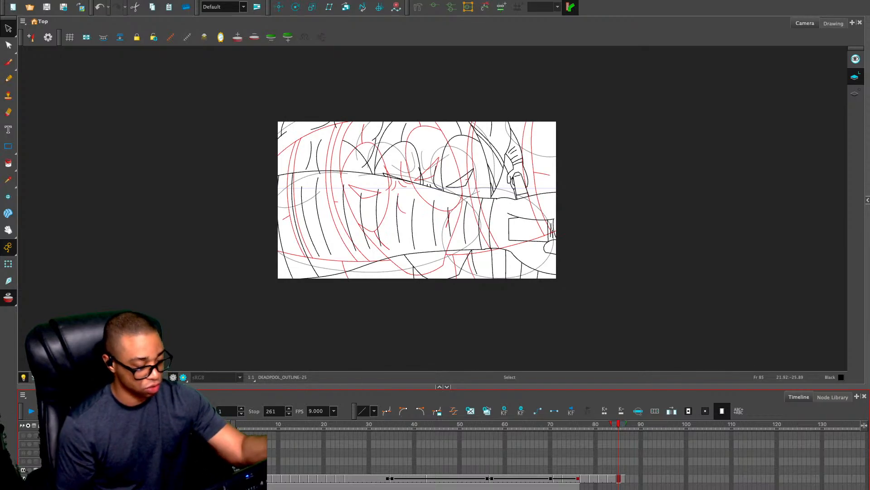
{"action": "key", "text": "period"}
{"action": "key", "text": "period"}
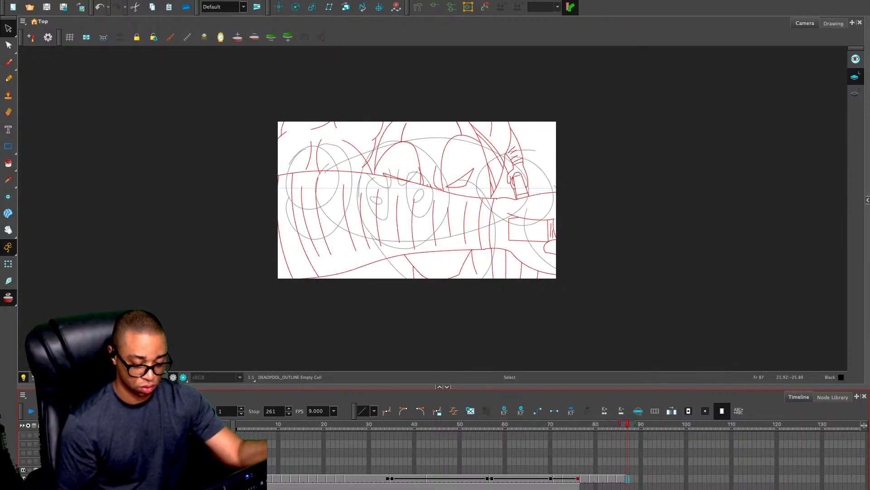
Hide the onion skin and the rough sketch, then return to frame 1 with the clean outline filling the view
{"action": "left_click", "coordinate": [595, 266]}
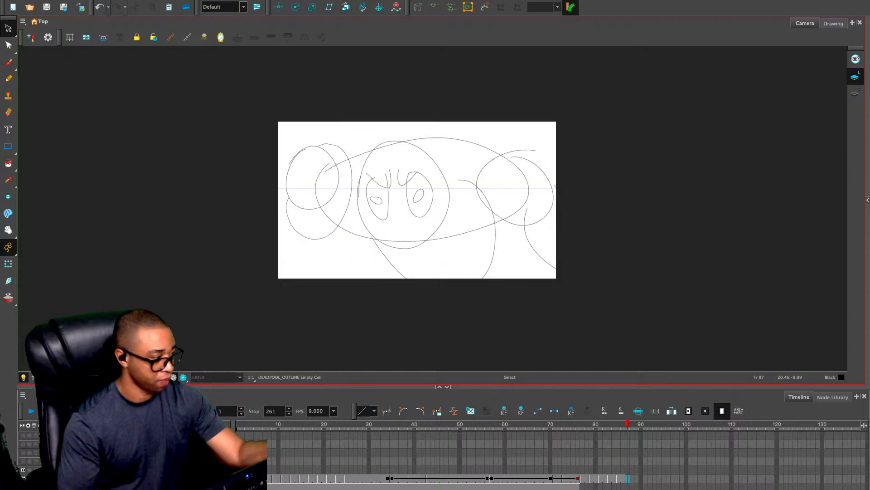
{"action": "left_click", "coordinate": [571, 410]}
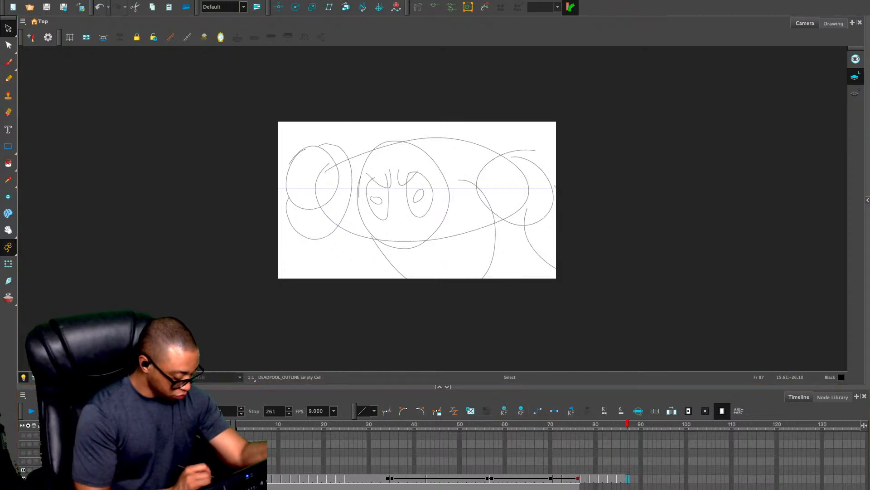
{"action": "key", "text": "Delete"}
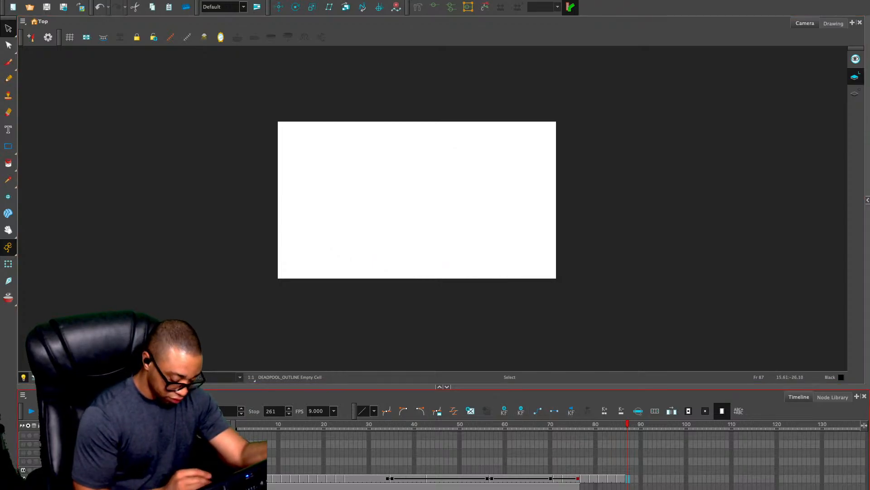
{"action": "left_click_drag", "start_coordinate": [452, 424], "coordinate": [237, 424]}
{"action": "key", "text": "2"}
{"action": "key", "text": "2"}
{"action": "left_click_drag", "start_coordinate": [536, 280], "coordinate": [547, 280]}
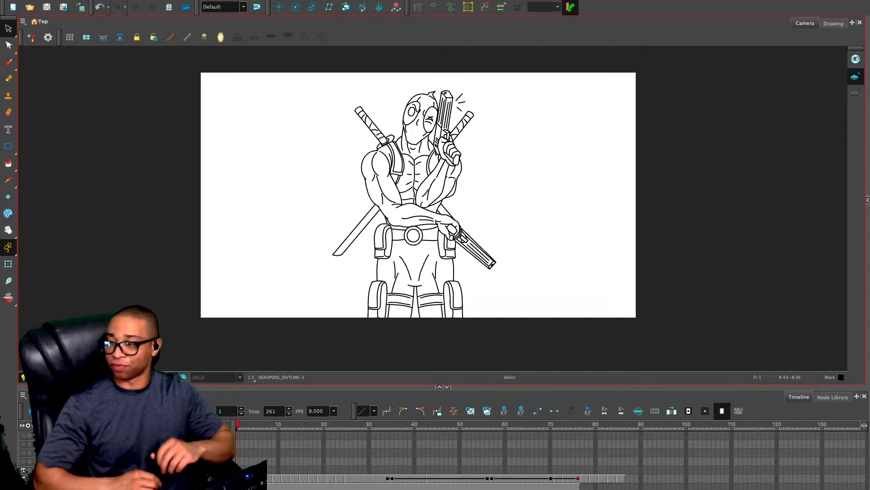
{"action": "key", "text": "2"}
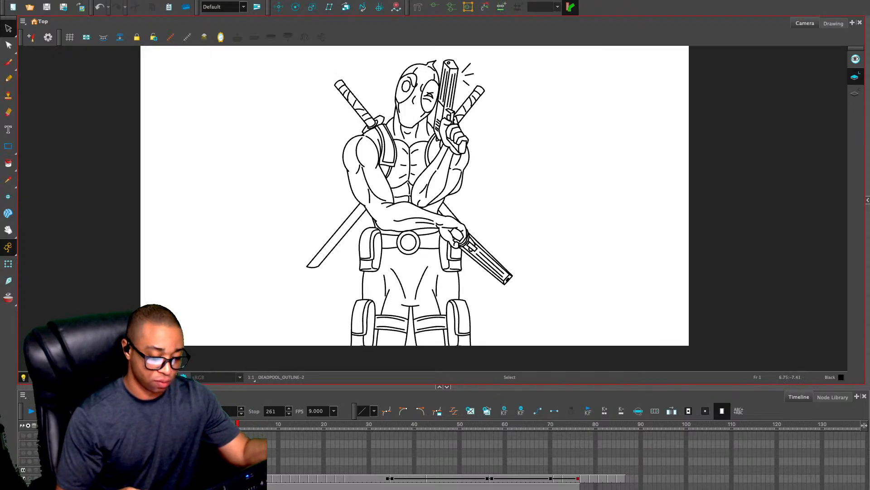
{"action": "left_click_drag", "start_coordinate": [416, 192], "coordinate": [416, 209]}
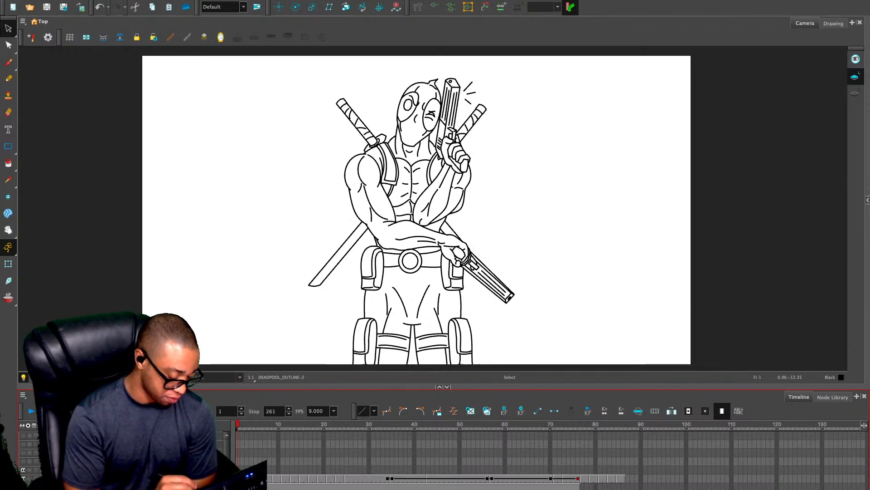
Review the clean outline animation from frame 1 onward and compare frames 83 to 86 back and forth
{"action": "left_click_drag", "start_coordinate": [237, 425], "coordinate": [609, 424]}
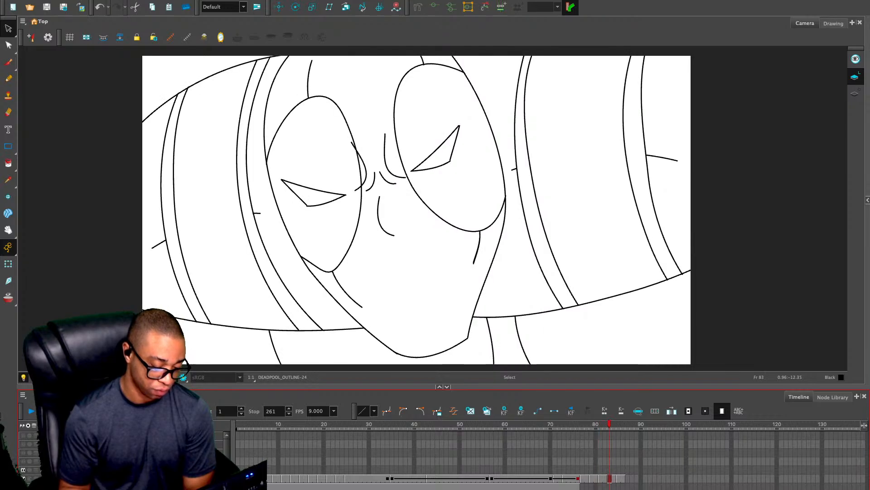
{"action": "key", "text": "period"}
{"action": "key", "text": "period"}
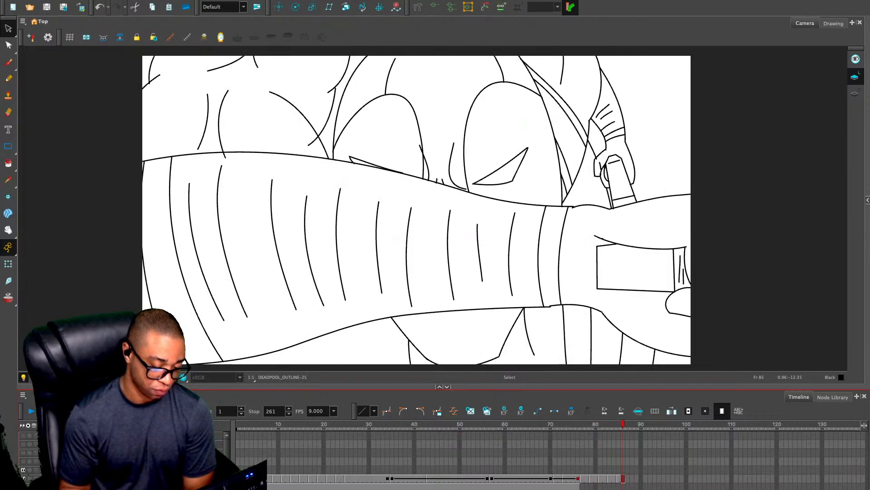
{"action": "key", "text": "period"}
{"action": "key", "text": "comma"}
{"action": "key", "text": "comma"}
{"action": "key", "text": "comma"}
{"action": "key", "text": "comma"}
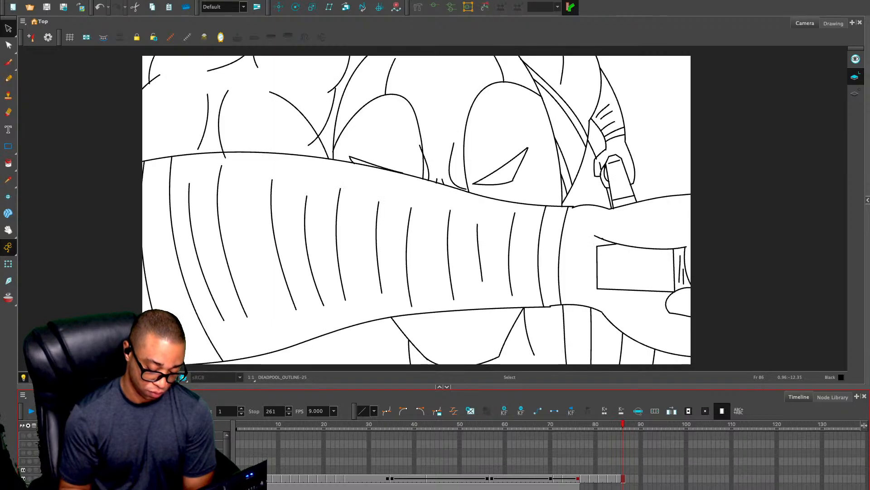
{"action": "key", "text": "period"}
{"action": "key", "text": "period"}
{"action": "key", "text": "comma"}
{"action": "key", "text": "period"}
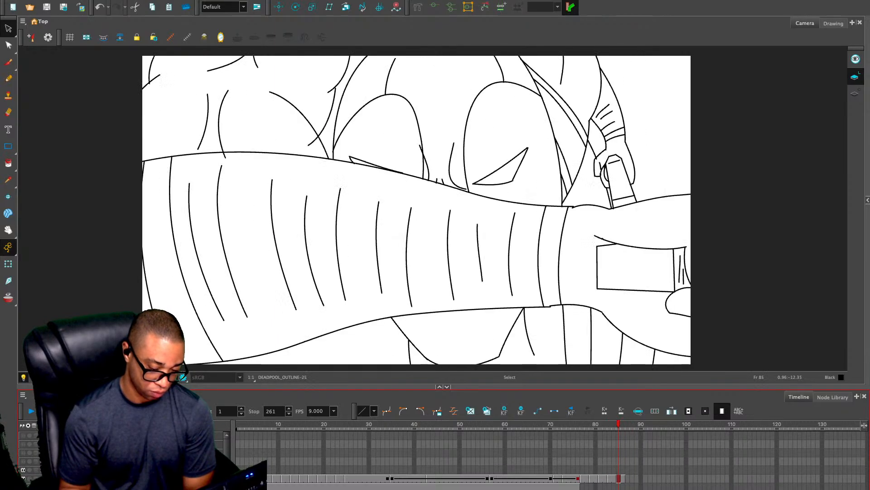
{"action": "key", "text": "comma"}
{"action": "key", "text": "period"}
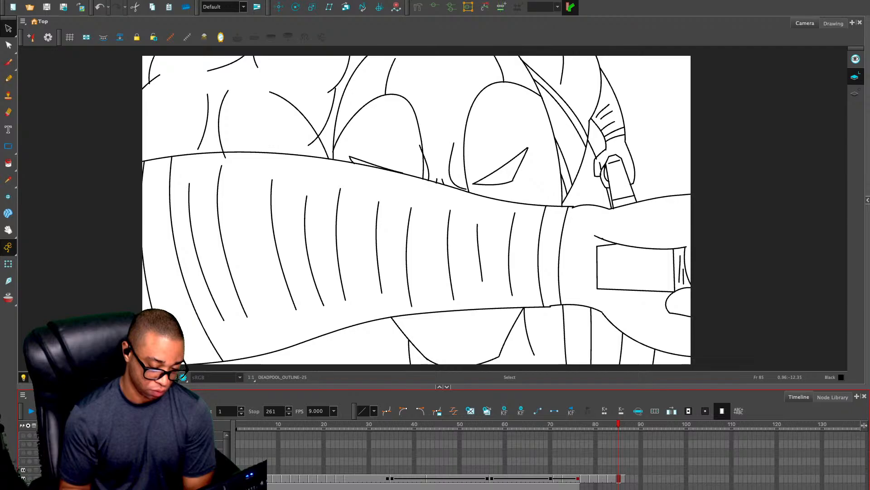
Go to the empty DEADPOOL_OUTLINE cell at frame 87 and show the rough sketch again
{"action": "key", "text": "alt+e"}
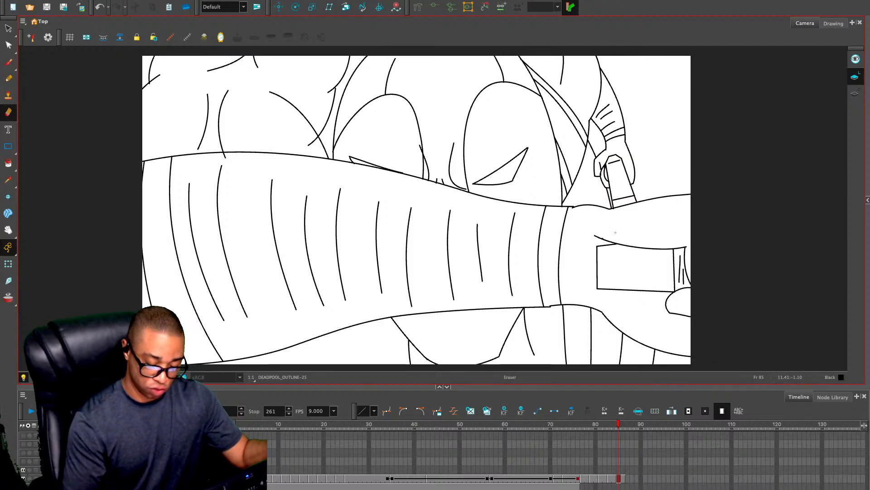
{"action": "key", "text": "period"}
{"action": "key", "text": "period"}
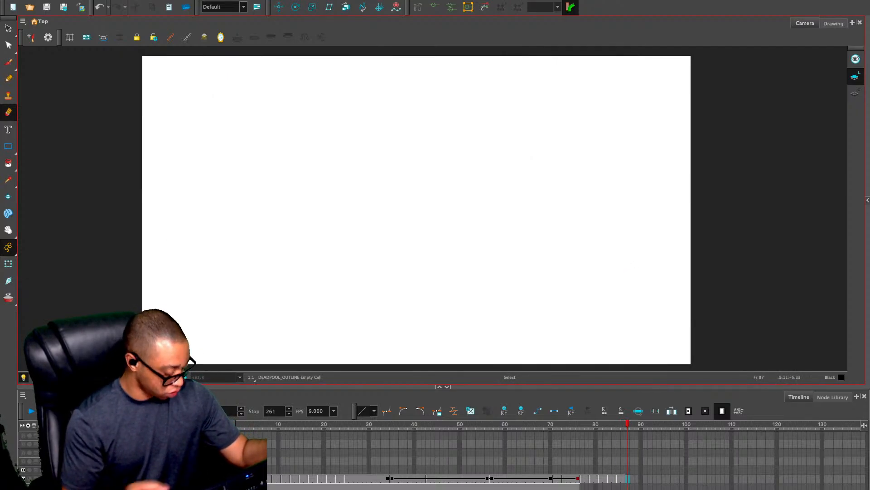
{"action": "key", "text": "alt+o"}
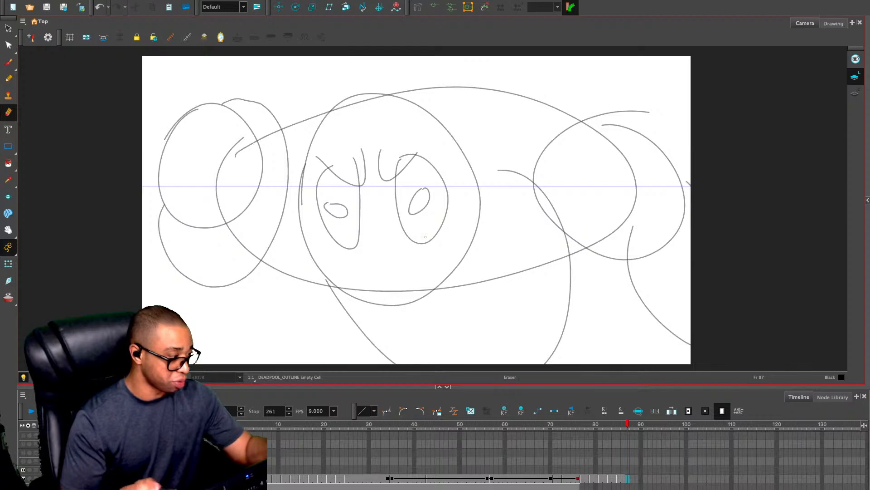
Copy all the line strokes of the frame 82 outline and paste them into DEADPOOL_OUTLINE at frame 87
{"action": "key", "text": "alt+x"}
{"action": "key", "text": "comma"}
{"action": "key", "text": "comma"}
{"action": "key", "text": "comma"}
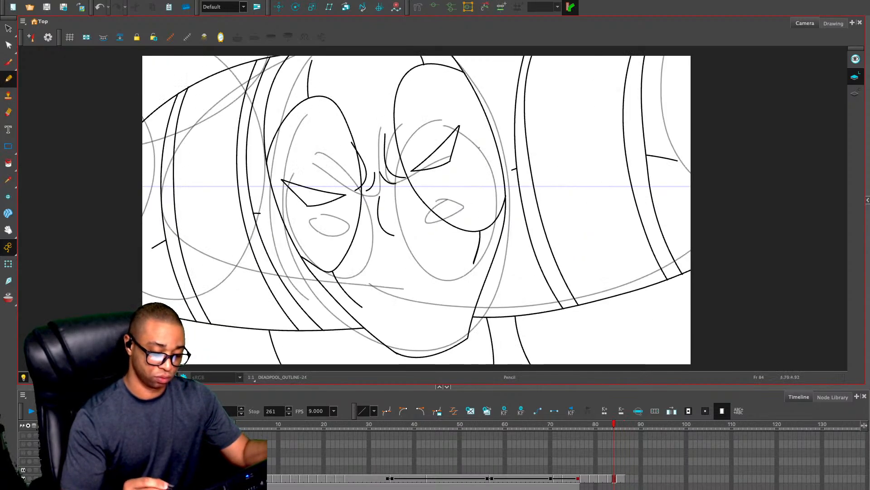
{"action": "key", "text": "alt+s"}
{"action": "key", "text": "comma"}
{"action": "key", "text": "comma"}
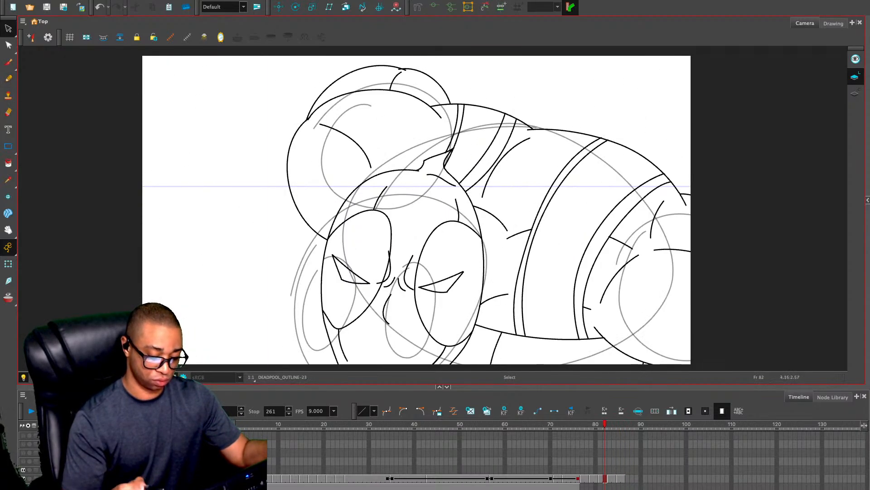
{"action": "key", "text": "ctrl+a"}
{"action": "key", "text": "ctrl+c"}
{"action": "key", "text": "period"}
{"action": "key", "text": "period"}
{"action": "key", "text": "period"}
{"action": "key", "text": "period"}
{"action": "key", "text": "period"}
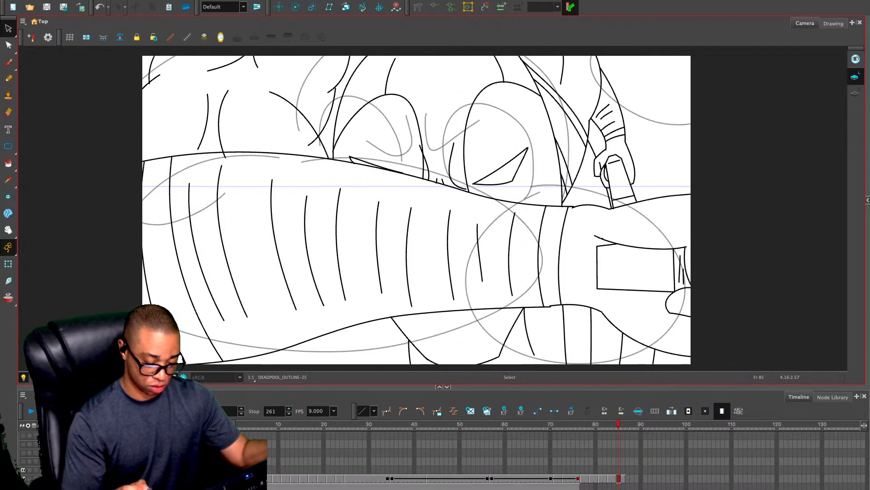
{"action": "key", "text": "ctrl+v"}
Try to fit the pasted figure to the frame 87 rough sketch by scaling it down and shifting it
{"action": "key", "text": "2"}
{"action": "key", "text": "2"}
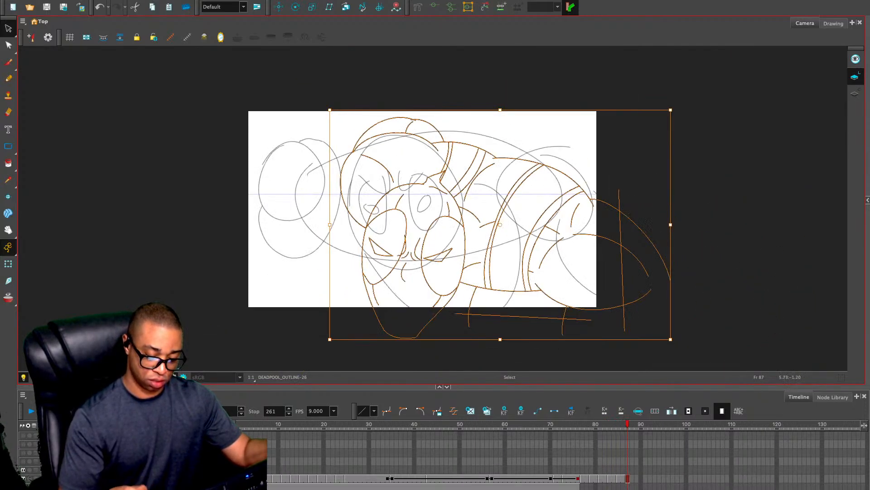
{"action": "left_click_drag", "start_coordinate": [670, 339], "coordinate": [599, 292]}
{"action": "left_click_drag", "start_coordinate": [461, 200], "coordinate": [448, 195]}
{"action": "left_click", "coordinate": [416, 158]}
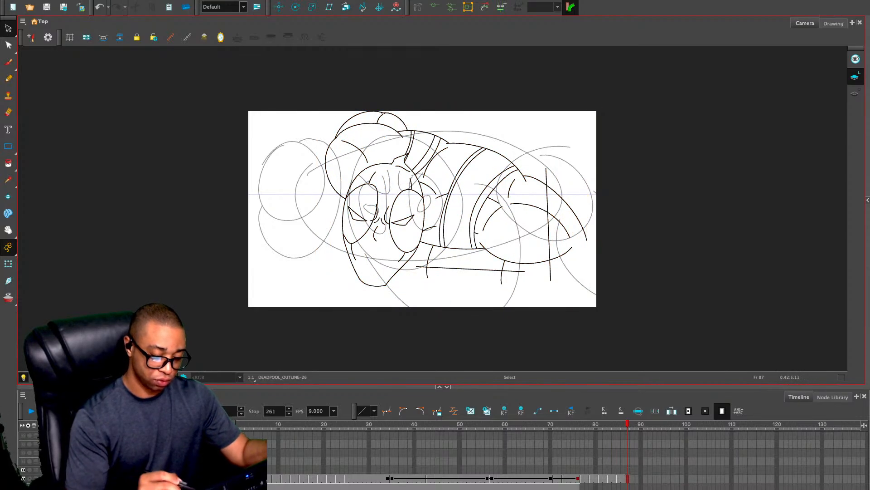
{"action": "left_click", "coordinate": [405, 162]}
Compare the pasted figure with the neighbouring frames and delete all its strokes from frame 87
{"action": "key", "text": "period"}
{"action": "key", "text": "period"}
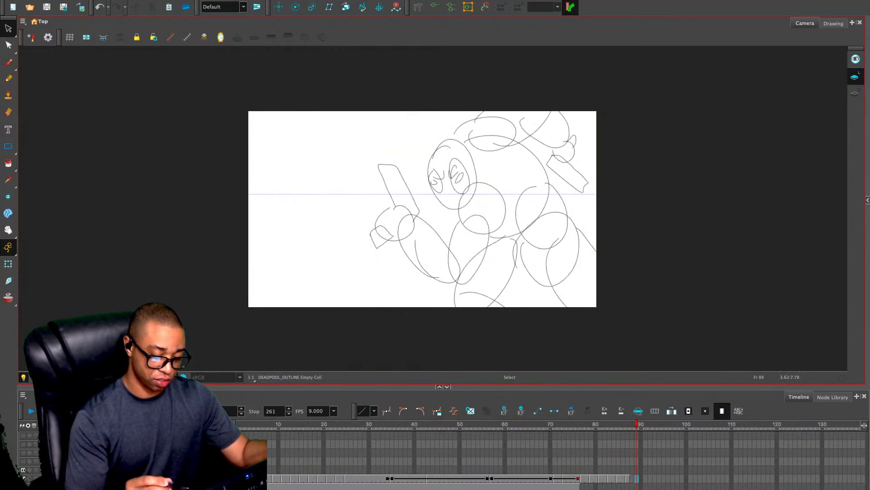
{"action": "key", "text": "comma"}
{"action": "key", "text": "comma"}
{"action": "key", "text": "comma"}
{"action": "key", "text": "comma"}
{"action": "key", "text": "comma"}
{"action": "key", "text": "period"}
{"action": "key", "text": "period"}
{"action": "key", "text": "period"}
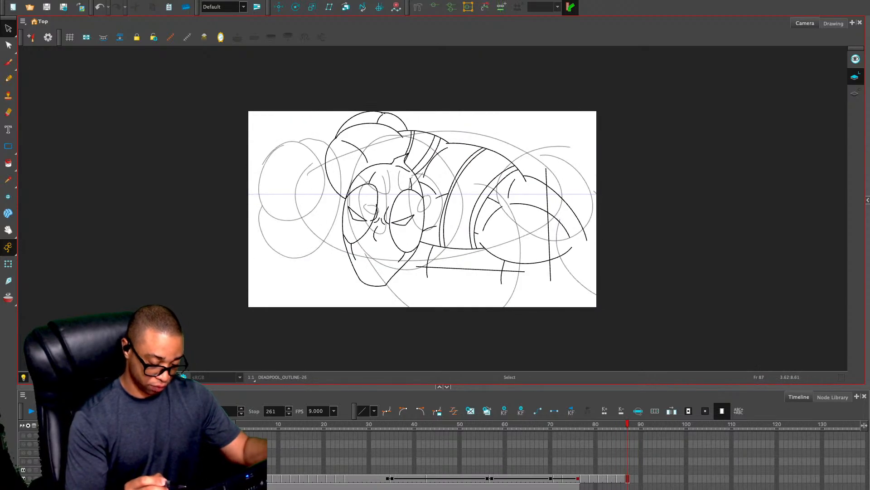
{"action": "key", "text": "ctrl+a"}
{"action": "key", "text": "Delete"}
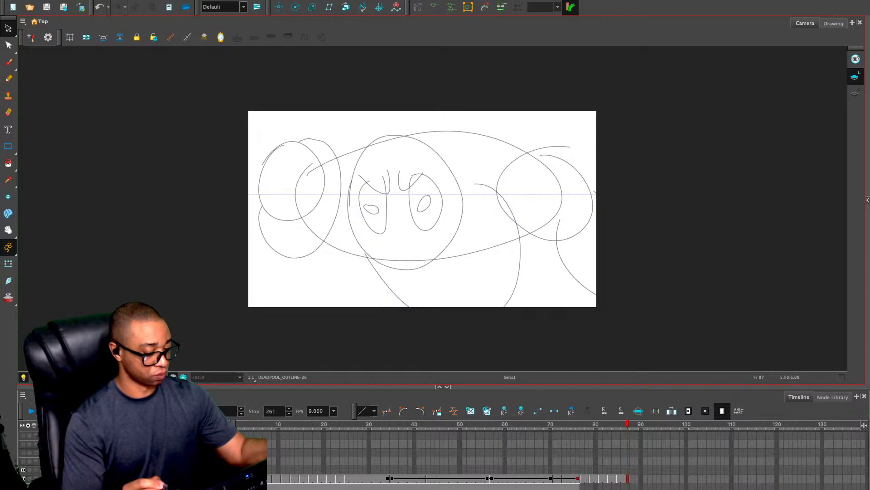
Place a scaled-down copy of the masked head from frame 84 over the rough head on frame 87
{"action": "key", "text": "ctrl+z"}
{"action": "mouse_move", "coordinate": [486, 58]}
{"action": "left_mouse_down"}
{"action": "mouse_move", "coordinate": [420, 147]}
{"action": "mouse_move", "coordinate": [443, 115]}
{"action": "left_mouse_up"}
{"action": "left_click_drag", "start_coordinate": [303, 308], "coordinate": [323, 279]}
{"action": "left_click_drag", "start_coordinate": [431, 193], "coordinate": [528, 184]}
{"action": "key", "text": "alt+slash"}
{"action": "key", "text": "2"}
{"action": "key", "text": "2"}
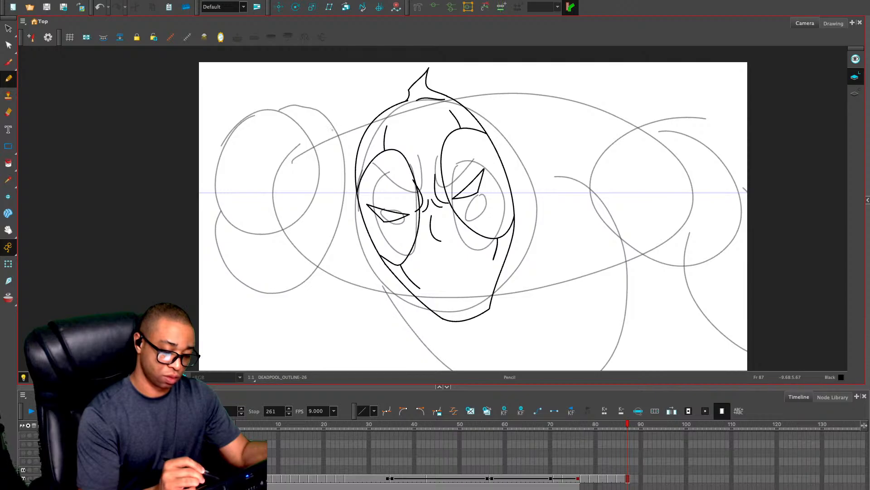
Draw the upper and lower torso contours and the right-hand shoulder and arm lines on frame 87 with the Pencil, following the rough sketch
{"action": "mouse_move", "coordinate": [295, 150]}
{"action": "left_mouse_down"}
{"action": "mouse_move", "coordinate": [332, 128]}
{"action": "mouse_move", "coordinate": [602, 123]}
{"action": "mouse_move", "coordinate": [661, 163]}
{"action": "left_mouse_up"}
{"action": "key", "text": "ctrl+z"}
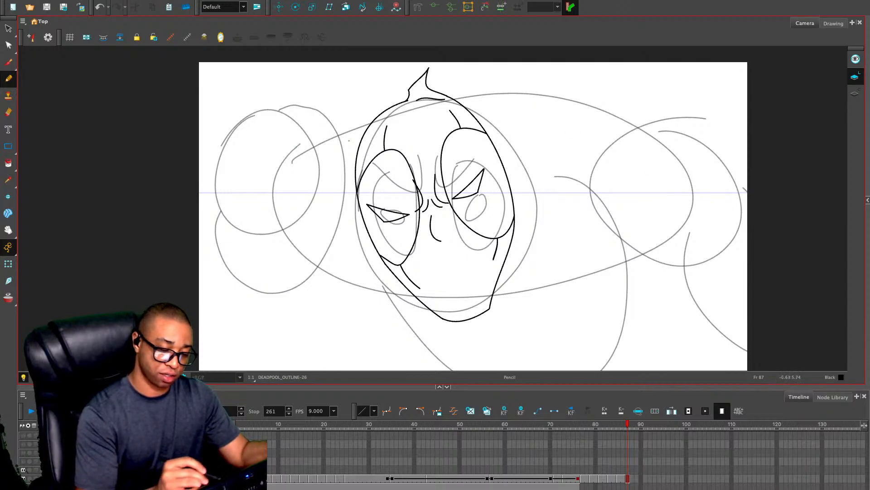
{"action": "mouse_move", "coordinate": [289, 142]}
{"action": "left_mouse_down"}
{"action": "mouse_move", "coordinate": [413, 104]}
{"action": "mouse_move", "coordinate": [492, 96]}
{"action": "mouse_move", "coordinate": [644, 129]}
{"action": "mouse_move", "coordinate": [682, 123]}
{"action": "mouse_move", "coordinate": [762, 158]}
{"action": "left_mouse_up"}
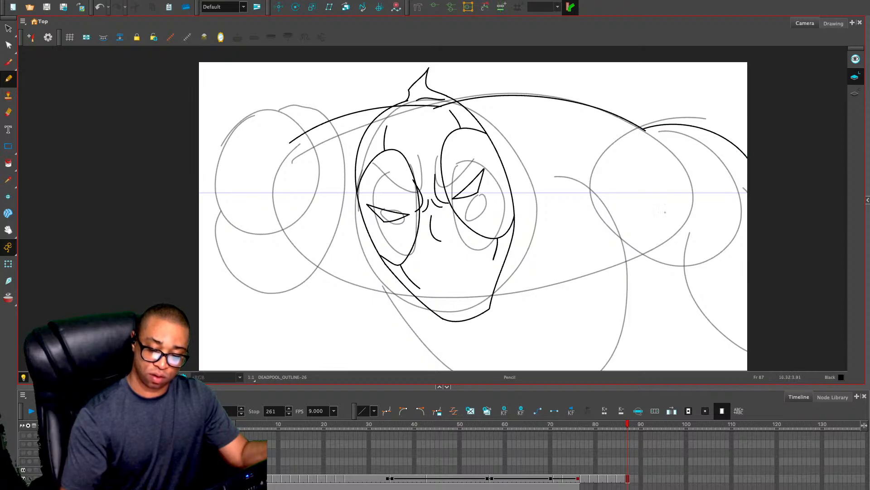
{"action": "left_click_drag", "start_coordinate": [636, 257], "coordinate": [750, 249]}
{"action": "mouse_move", "coordinate": [660, 180]}
{"action": "left_mouse_down"}
{"action": "mouse_move", "coordinate": [751, 188]}
{"action": "mouse_move", "coordinate": [633, 234]}
{"action": "mouse_move", "coordinate": [417, 297]}
{"action": "mouse_move", "coordinate": [290, 253]}
{"action": "left_mouse_up"}
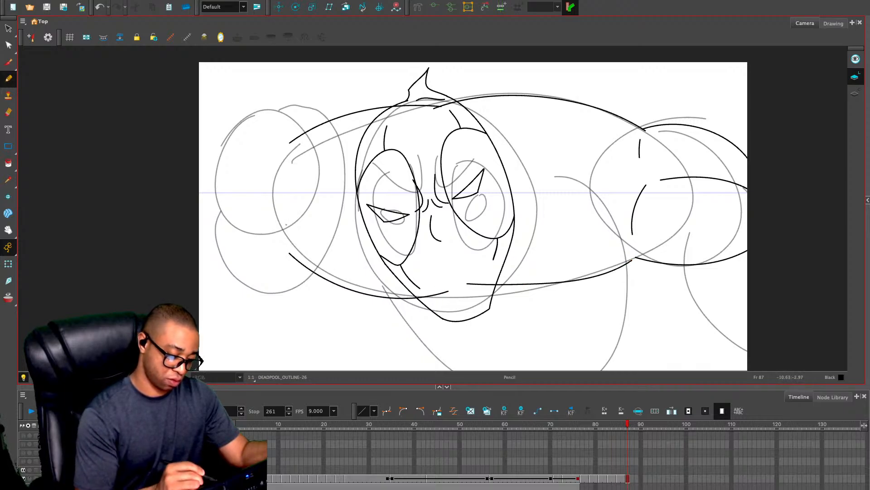
Add curved muscle lines on both sides of the chest and a short neck line beside the head's right edge
{"action": "left_click_drag", "start_coordinate": [296, 220], "coordinate": [345, 210]}
{"action": "left_click_drag", "start_coordinate": [564, 192], "coordinate": [624, 194]}
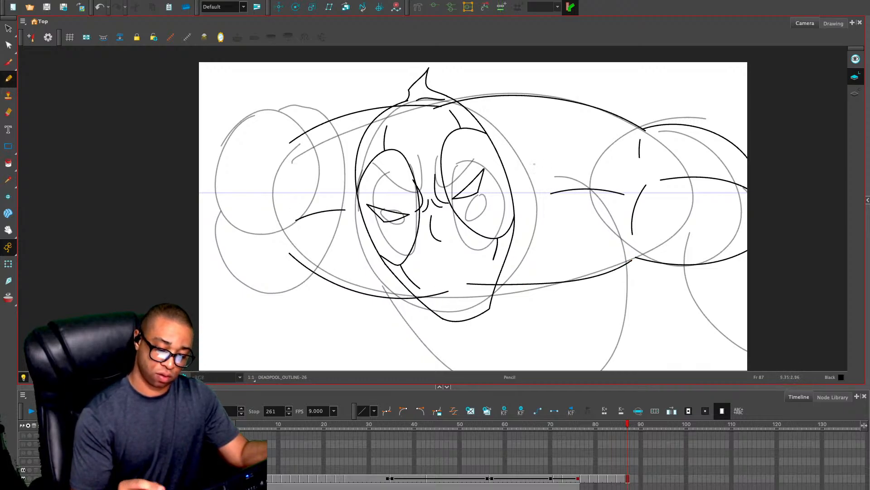
{"action": "left_click_drag", "start_coordinate": [501, 155], "coordinate": [526, 171]}
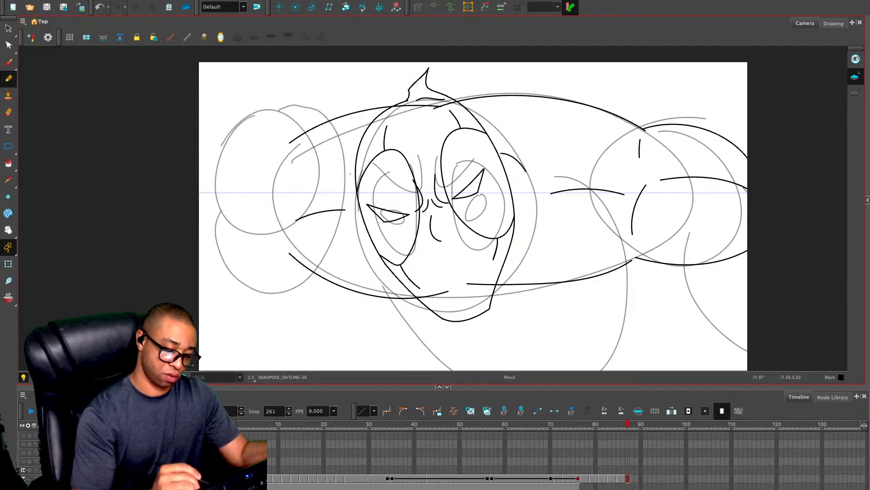
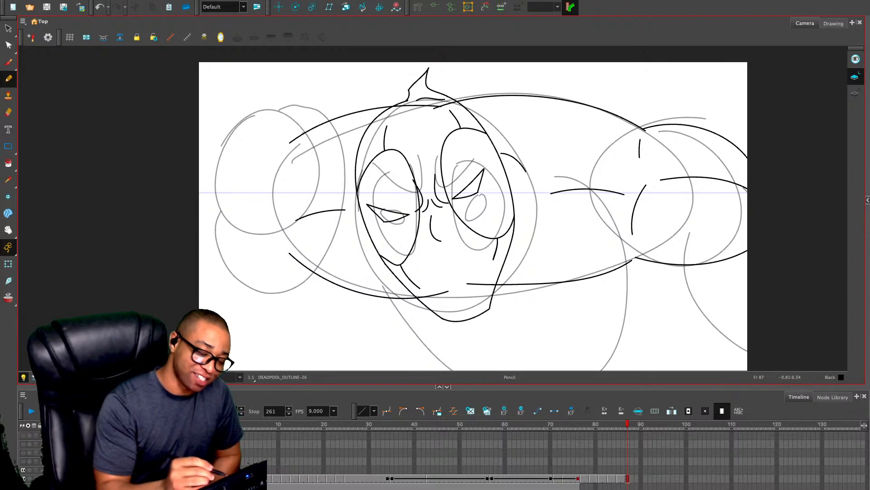
Draw the left-hand shoulder's rounded contour on frame 87 with the Pencil and add short curved muscle lines inside it
{"action": "mouse_move", "coordinate": [311, 131]}
{"action": "left_mouse_down"}
{"action": "mouse_move", "coordinate": [220, 185]}
{"action": "mouse_move", "coordinate": [245, 254]}
{"action": "mouse_move", "coordinate": [308, 268]}
{"action": "left_mouse_up"}
{"action": "mouse_move", "coordinate": [233, 177]}
{"action": "left_mouse_down"}
{"action": "mouse_move", "coordinate": [278, 170]}
{"action": "mouse_move", "coordinate": [284, 230]}
{"action": "left_mouse_up"}
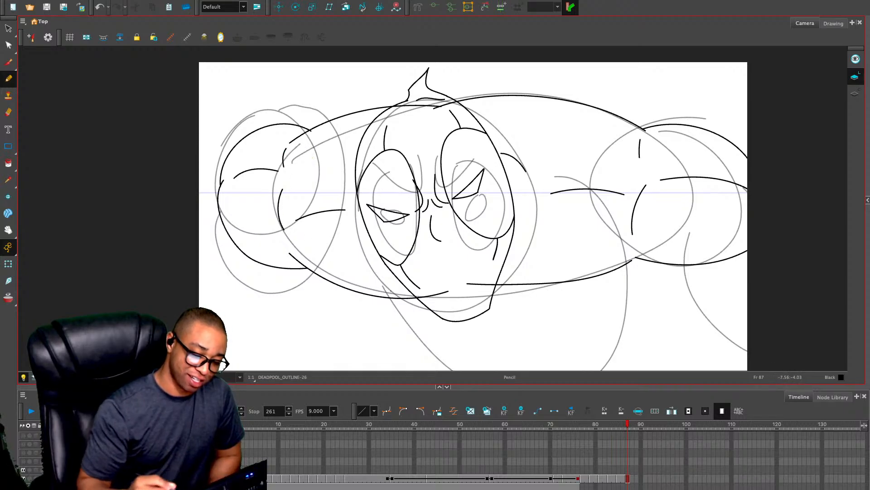
{"action": "left_click_drag", "start_coordinate": [425, 258], "coordinate": [426, 156]}
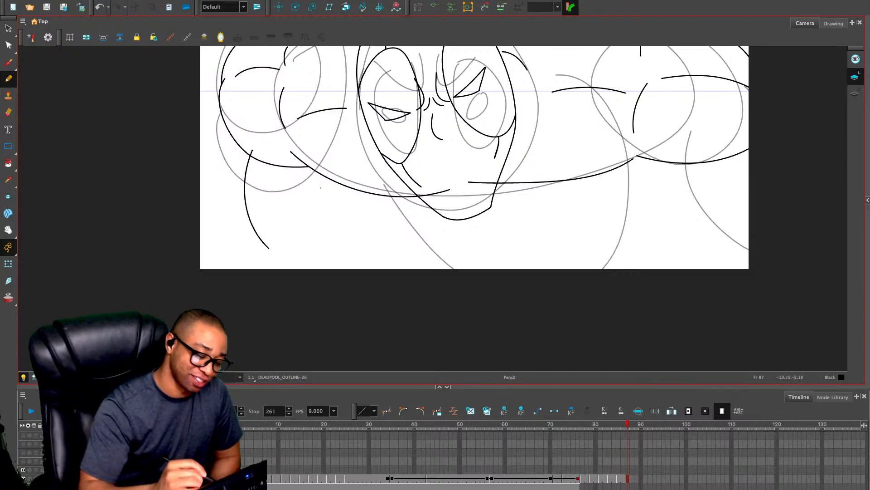
{"action": "left_click_drag", "start_coordinate": [265, 158], "coordinate": [272, 230]}
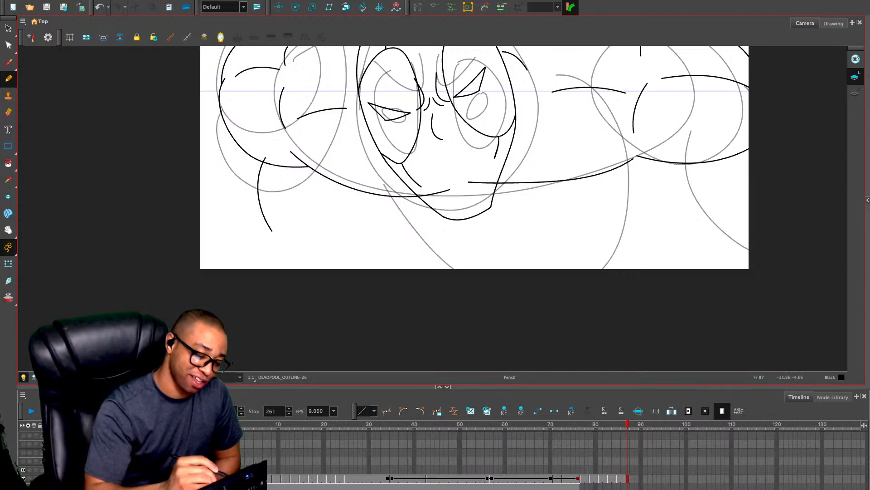
{"action": "key", "text": "ctrl+z"}
{"action": "left_click_drag", "start_coordinate": [329, 171], "coordinate": [314, 199]}
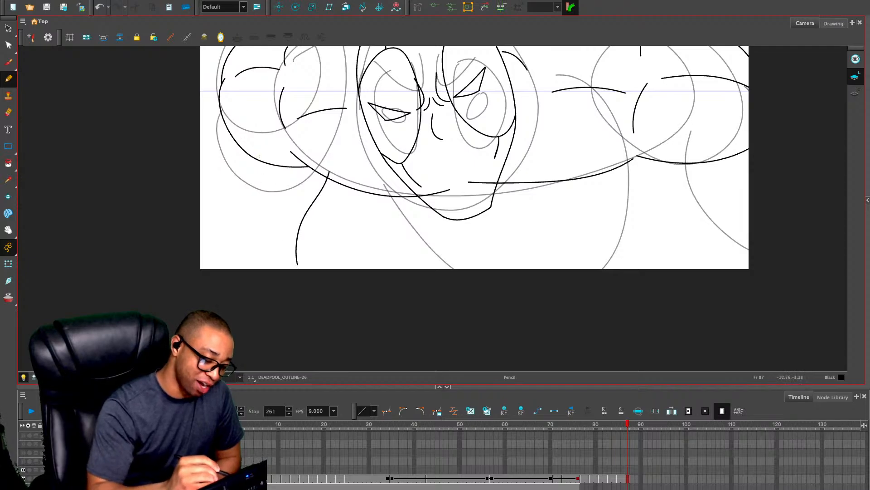
{"action": "key", "text": "ctrl+z"}
Draw the left-hand arm below the shoulder, with upper-arm and forearm lines on both sides that break at the elbow
{"action": "mouse_move", "coordinate": [245, 148]}
{"action": "left_mouse_down"}
{"action": "mouse_move", "coordinate": [285, 209]}
{"action": "mouse_move", "coordinate": [246, 268]}
{"action": "left_mouse_up"}
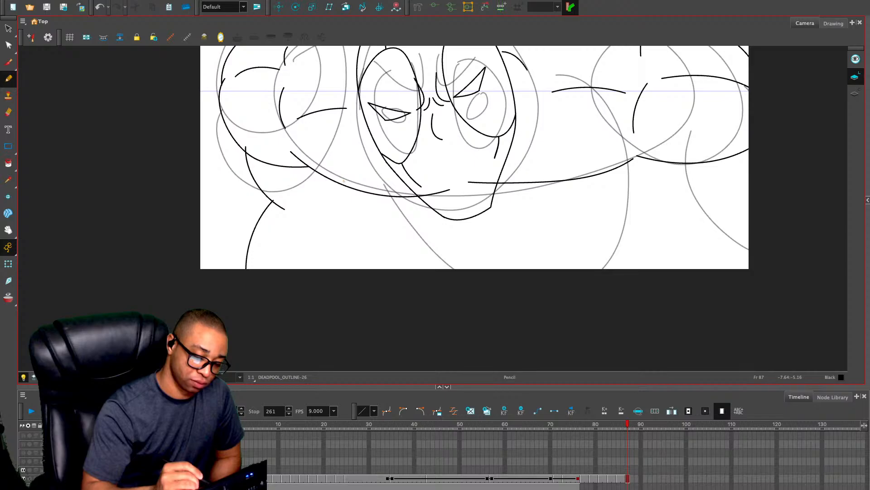
{"action": "mouse_move", "coordinate": [343, 180]}
{"action": "left_mouse_down"}
{"action": "mouse_move", "coordinate": [341, 215]}
{"action": "mouse_move", "coordinate": [327, 247]}
{"action": "left_mouse_up"}
{"action": "key", "text": "ctrl+z"}
{"action": "mouse_move", "coordinate": [331, 171]}
{"action": "left_mouse_down"}
{"action": "mouse_move", "coordinate": [339, 218]}
{"action": "mouse_move", "coordinate": [318, 268]}
{"action": "left_mouse_up"}
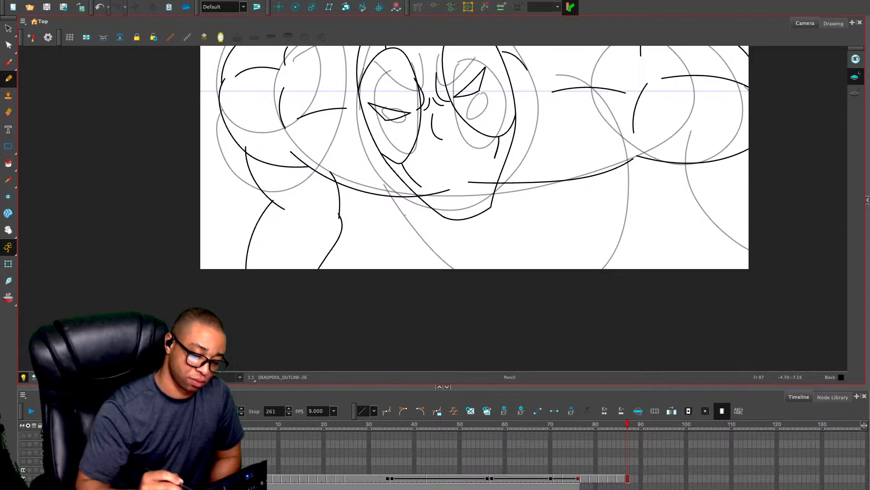
Draw the torso's side contours below the chest, from under the jaw on one side and the right-hand armpit on the other
{"action": "left_click_drag", "start_coordinate": [455, 214], "coordinate": [412, 285]}
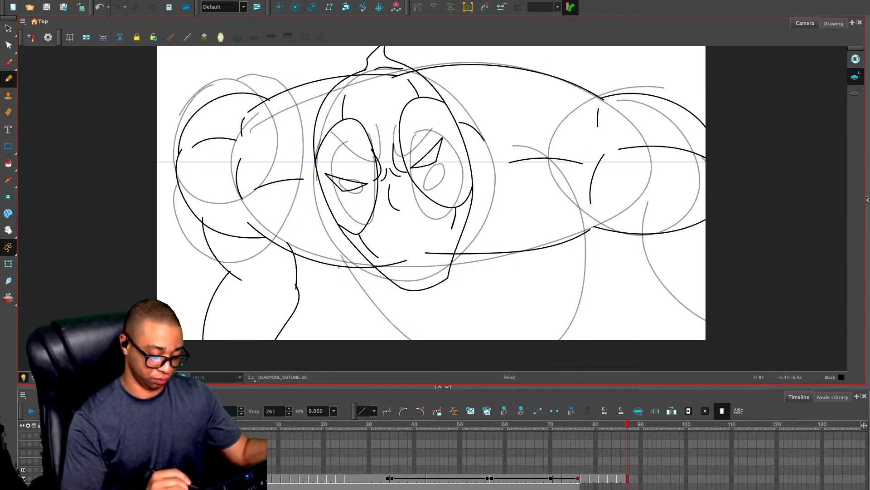
{"action": "mouse_move", "coordinate": [344, 264]}
{"action": "left_mouse_down"}
{"action": "mouse_move", "coordinate": [394, 309]}
{"action": "mouse_move", "coordinate": [368, 339]}
{"action": "left_mouse_up"}
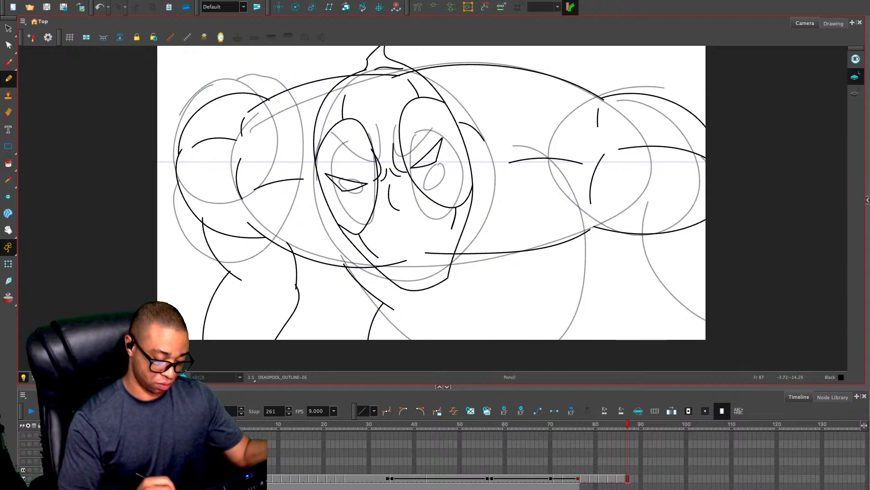
{"action": "left_click_drag", "start_coordinate": [590, 230], "coordinate": [616, 339]}
Draw both contour lines of the right-hand upper arm beyond the camera frame and close the outer edge of its shoulder
{"action": "left_click_drag", "start_coordinate": [565, 308], "coordinate": [540, 230]}
{"action": "key", "text": "1"}
{"action": "key", "text": "1"}
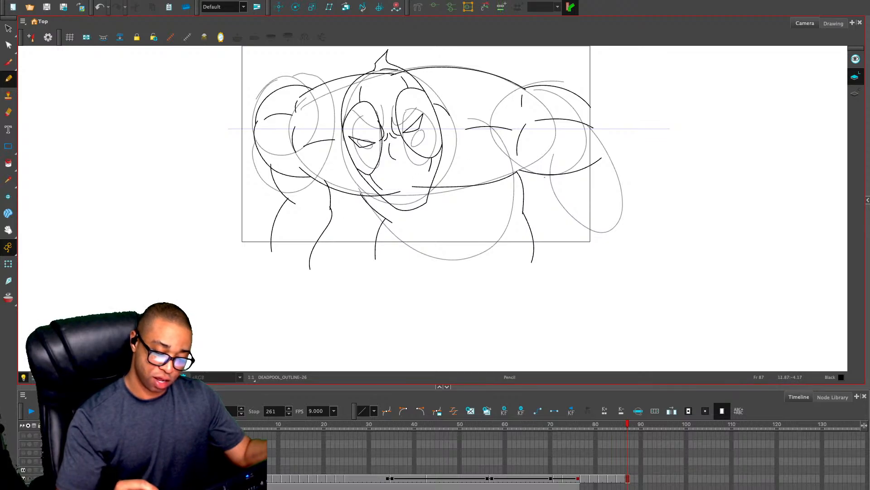
{"action": "left_click_drag", "start_coordinate": [532, 169], "coordinate": [576, 190]}
{"action": "left_click_drag", "start_coordinate": [604, 145], "coordinate": [621, 182]}
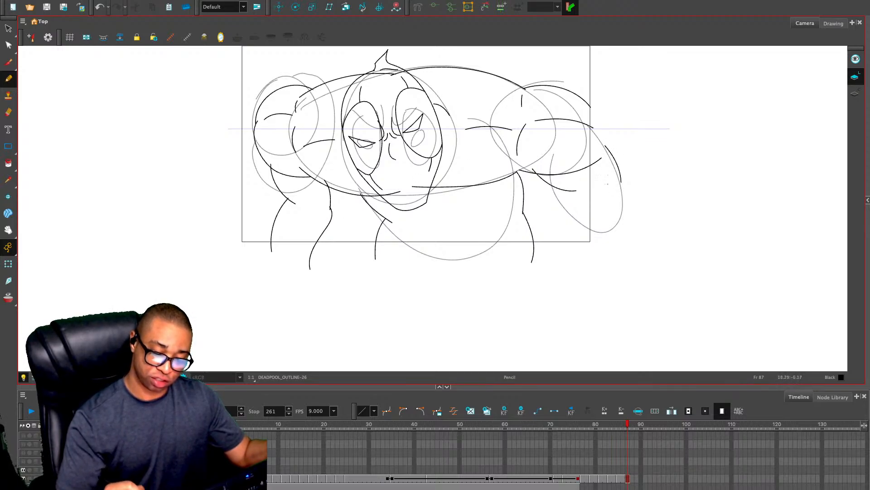
{"action": "mouse_move", "coordinate": [590, 107]}
{"action": "left_mouse_down"}
{"action": "mouse_move", "coordinate": [600, 119]}
{"action": "mouse_move", "coordinate": [601, 161]}
{"action": "left_mouse_up"}
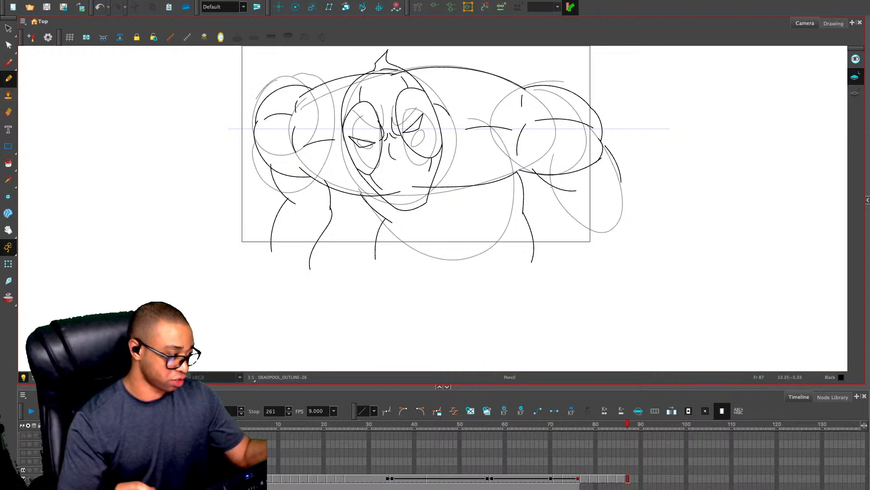
Stretch the right-hand upper arm's inner line downward and extend its outer line up to meet the shoulder
{"action": "key", "text": "alt+s"}
{"action": "left_click", "coordinate": [557, 187]}
{"action": "left_click_drag", "start_coordinate": [577, 192], "coordinate": [582, 206]}
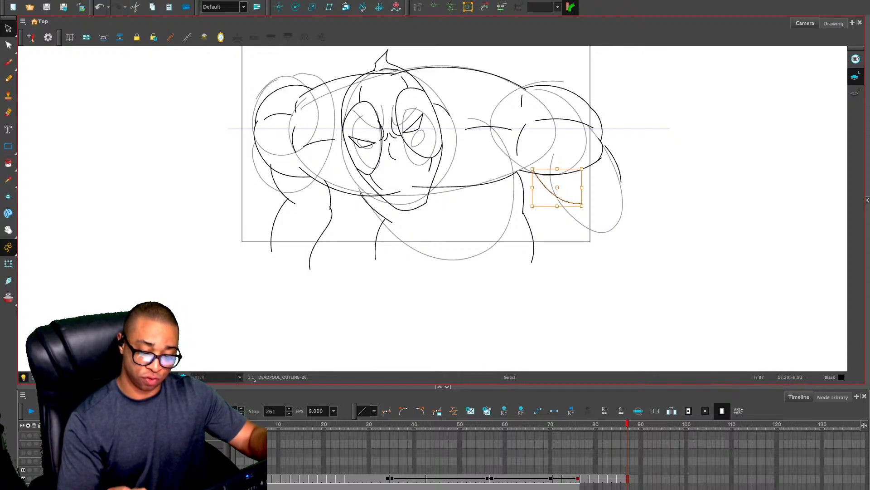
{"action": "left_click", "coordinate": [598, 202]}
{"action": "left_click", "coordinate": [615, 161]}
{"action": "left_click_drag", "start_coordinate": [604, 145], "coordinate": [599, 135]}
{"action": "left_click", "coordinate": [635, 139]}
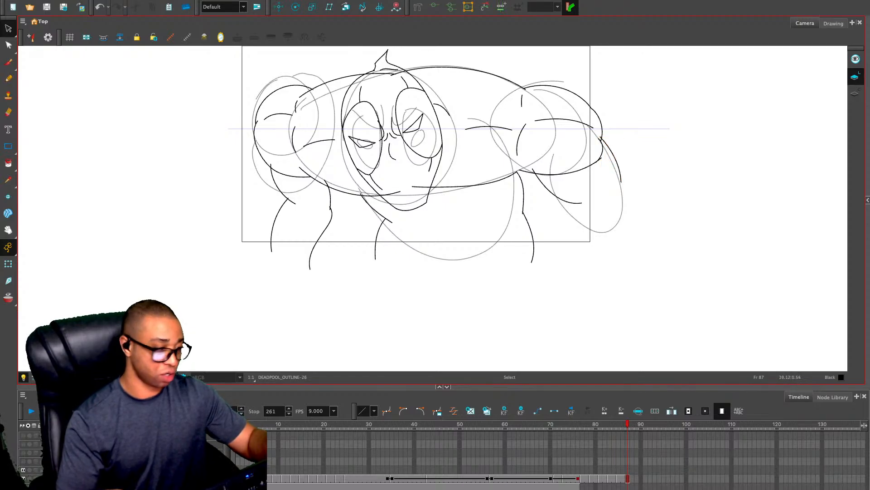
Draw the right-hand forearm's inner and outer contours down from the elbow, with a short muscle line inside the upper arm
{"action": "key", "text": "alt+/"}
{"action": "mouse_move", "coordinate": [604, 167]}
{"action": "left_mouse_down"}
{"action": "mouse_move", "coordinate": [614, 198]}
{"action": "mouse_move", "coordinate": [576, 257]}
{"action": "left_mouse_up"}
{"action": "left_click_drag", "start_coordinate": [615, 200], "coordinate": [611, 295]}
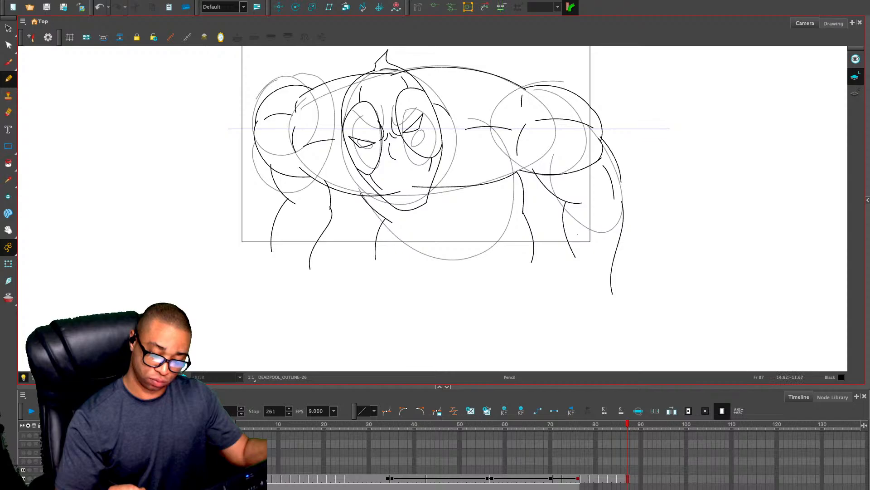
{"action": "key", "text": "ctrl+z"}
{"action": "key", "text": "ctrl+z"}
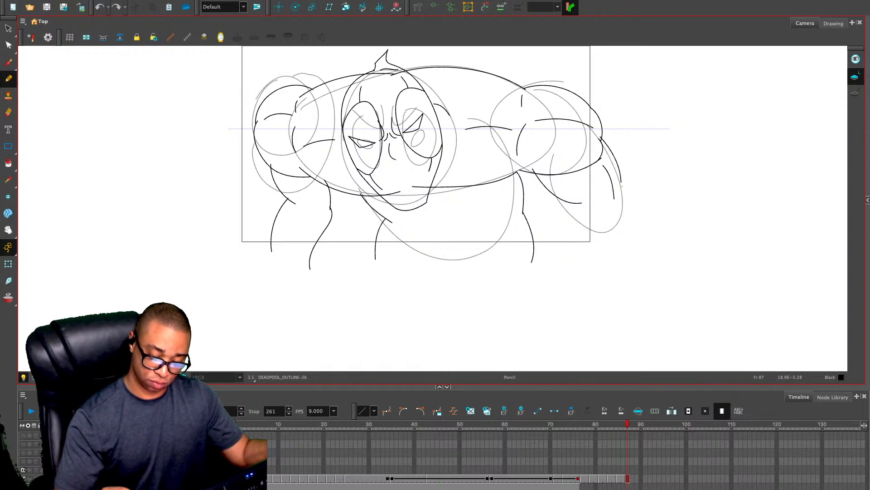
{"action": "mouse_move", "coordinate": [623, 186]}
{"action": "left_mouse_down"}
{"action": "mouse_move", "coordinate": [628, 205]}
{"action": "mouse_move", "coordinate": [608, 296]}
{"action": "left_mouse_up"}
{"action": "left_click_drag", "start_coordinate": [570, 202], "coordinate": [573, 223]}
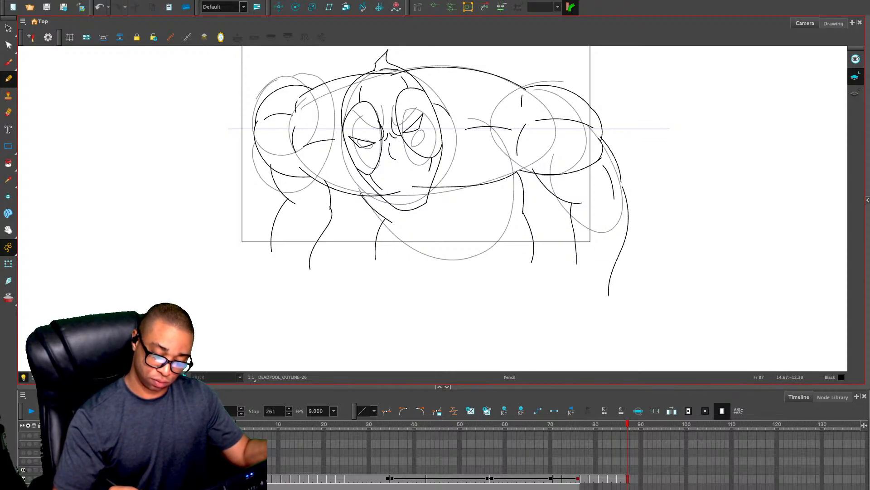
{"action": "left_click_drag", "start_coordinate": [576, 263], "coordinate": [569, 297]}
Add a short elbow crease, a second upper-arm muscle line and a long inner forearm line to the right-hand arm
{"action": "left_click_drag", "start_coordinate": [586, 205], "coordinate": [604, 201]}
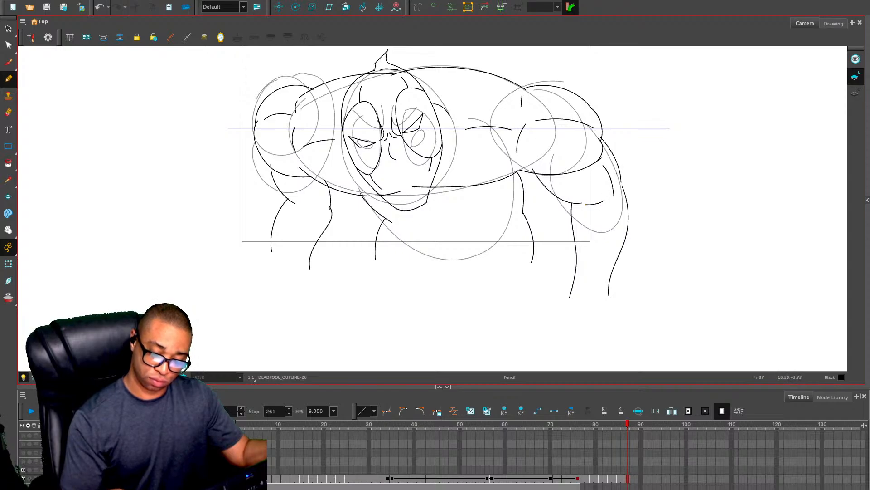
{"action": "left_click_drag", "start_coordinate": [607, 162], "coordinate": [616, 180]}
{"action": "left_click_drag", "start_coordinate": [599, 217], "coordinate": [591, 282]}
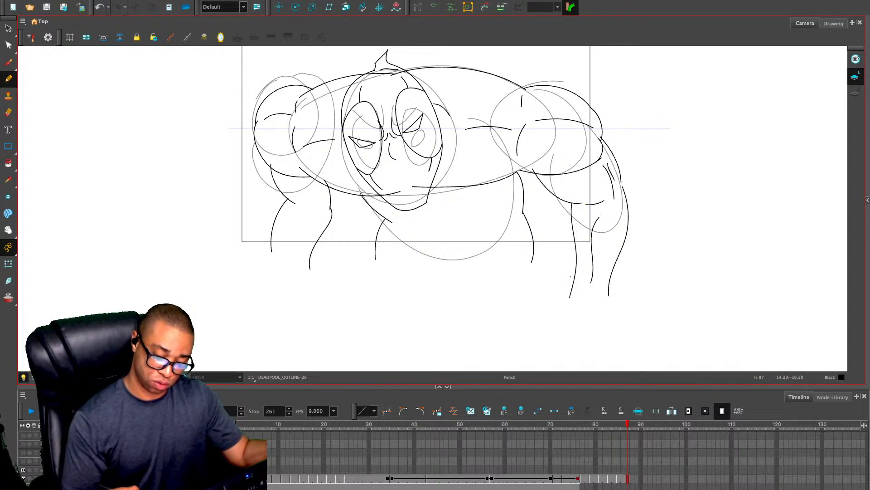
Redraw the left-hand forearm with longer contours and an inner muscle line, deleting the old outer stroke
{"action": "left_click_drag", "start_coordinate": [308, 214], "coordinate": [290, 255]}
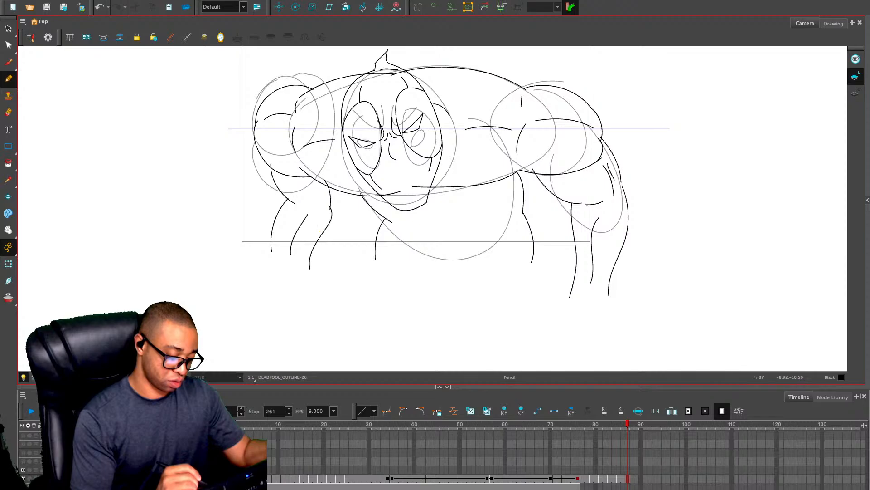
{"action": "left_click_drag", "start_coordinate": [332, 209], "coordinate": [289, 282]}
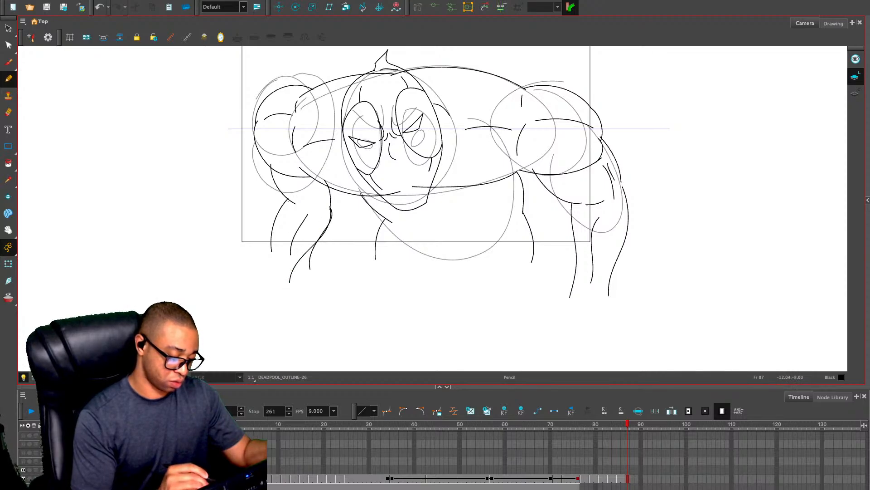
{"action": "left_click_drag", "start_coordinate": [290, 198], "coordinate": [268, 266]}
{"action": "key", "text": "alt+s"}
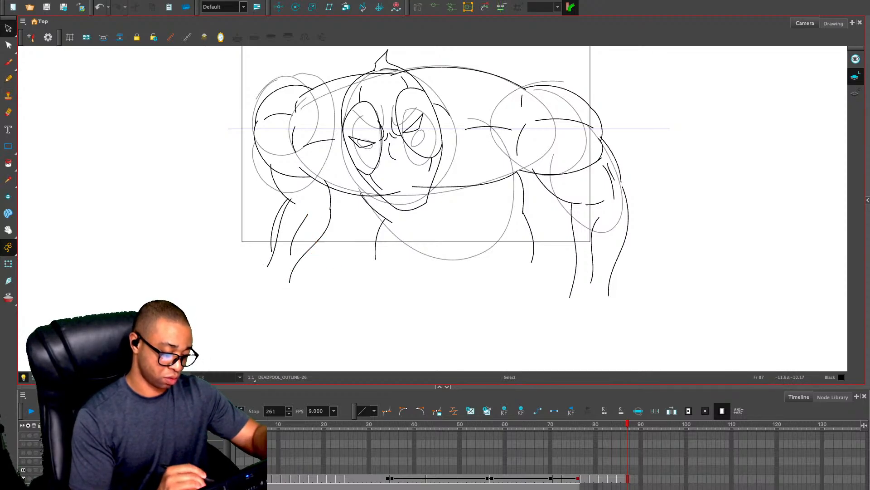
{"action": "left_click", "coordinate": [274, 230]}
{"action": "key", "text": "Delete"}
Add a short muscle line inside the left-hand upper arm and two short curved lines across the torso below the chin
{"action": "key", "text": "alt+/"}
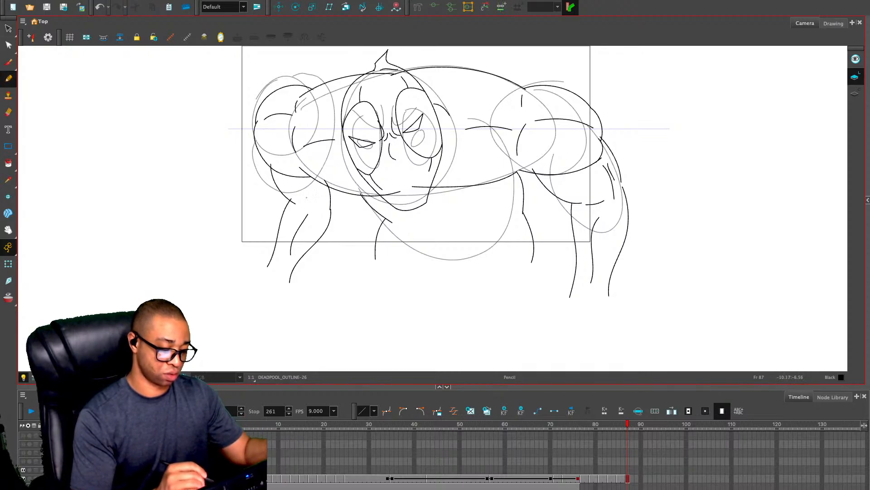
{"action": "left_click_drag", "start_coordinate": [313, 180], "coordinate": [318, 201]}
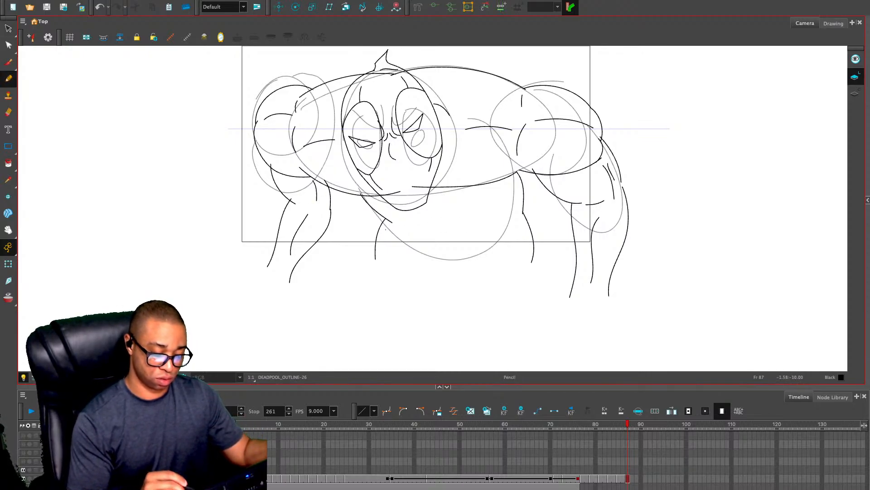
{"action": "left_click_drag", "start_coordinate": [404, 222], "coordinate": [502, 218]}
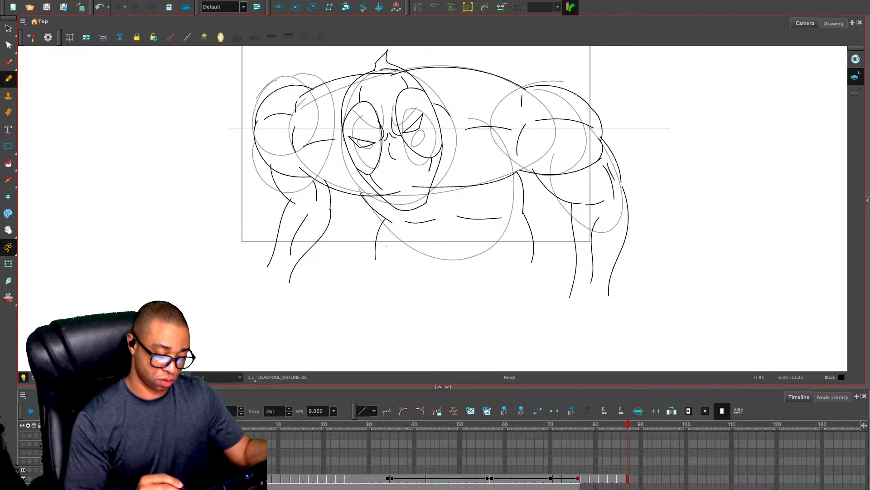
{"action": "left_click_drag", "start_coordinate": [386, 246], "coordinate": [397, 214]}
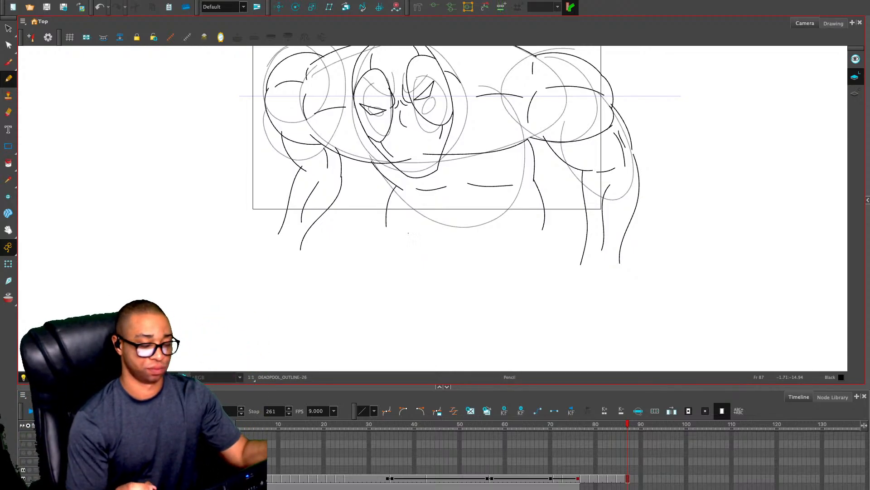
{"action": "left_click_drag", "start_coordinate": [520, 234], "coordinate": [510, 268]}
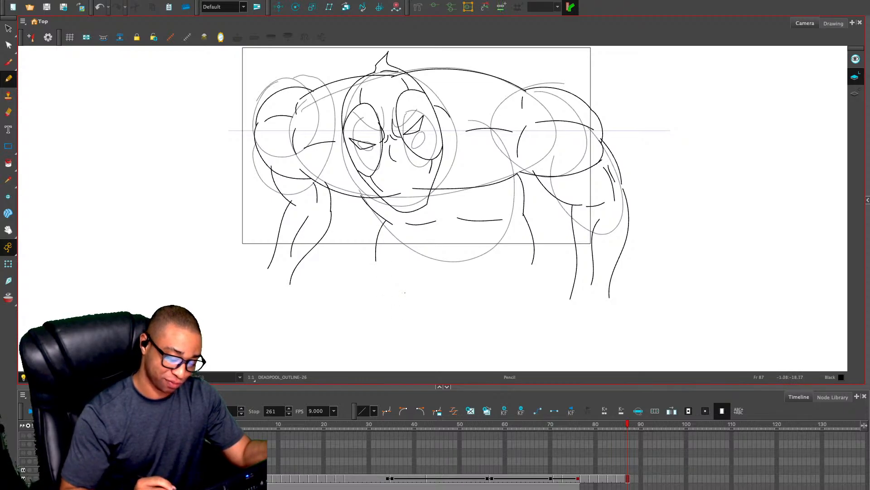
Copy all outline strokes from frame 87 and paste them into frame 88
{"action": "key", "text": "."}
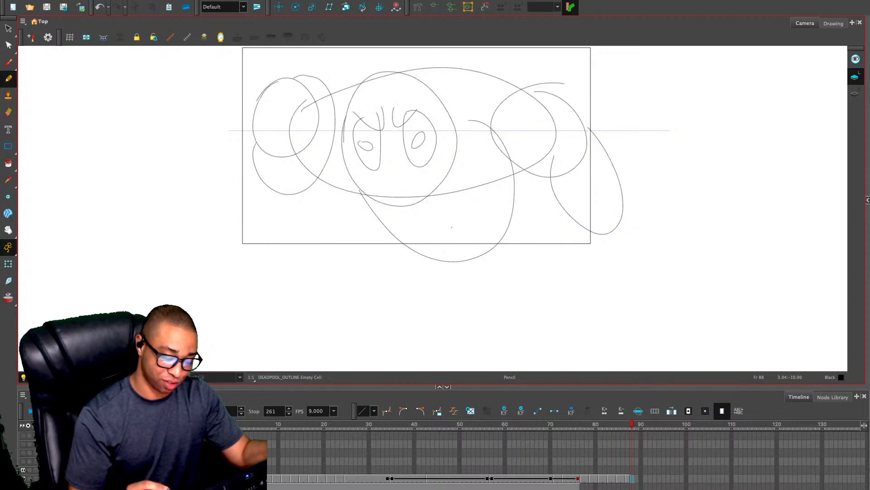
{"action": "key", "text": "."}
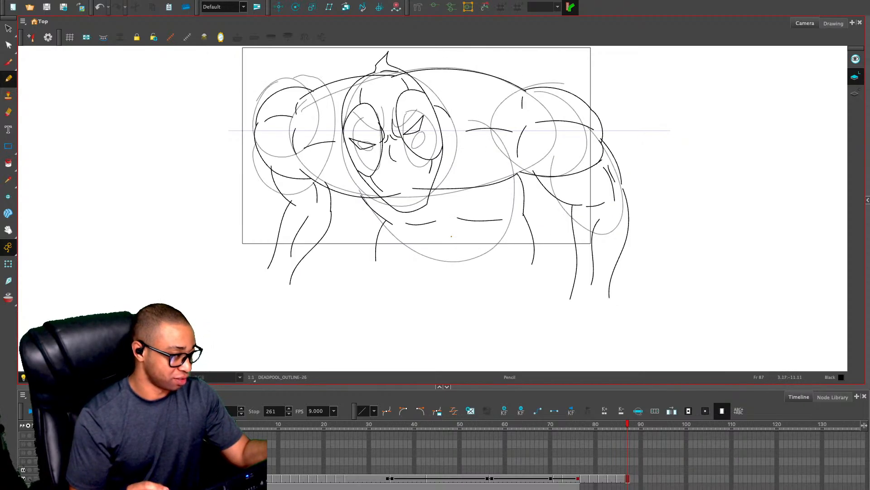
{"action": "key", "text": "ctrl+a"}
{"action": "key", "text": "ctrl+c"}
{"action": "key", "text": "."}
{"action": "key", "text": "ctrl+v"}
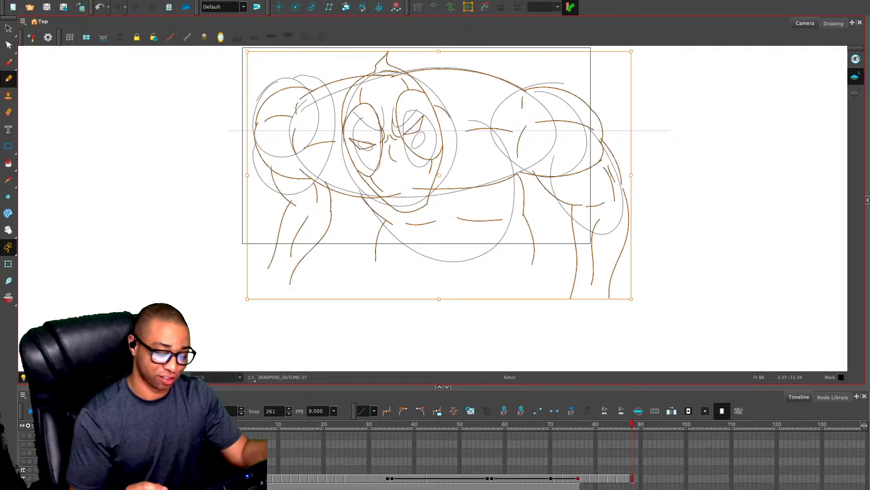
Delete the pasted body strokes and the remaining head and neck strokes from frame 88
{"action": "key", "text": "Escape"}
{"action": "mouse_move", "coordinate": [546, 68]}
{"action": "left_mouse_down"}
{"action": "mouse_move", "coordinate": [504, 100]}
{"action": "mouse_move", "coordinate": [467, 220]}
{"action": "mouse_move", "coordinate": [669, 211]}
{"action": "mouse_move", "coordinate": [462, 193]}
{"action": "mouse_move", "coordinate": [349, 200]}
{"action": "mouse_move", "coordinate": [218, 68]}
{"action": "mouse_move", "coordinate": [530, 244]}
{"action": "mouse_move", "coordinate": [499, 213]}
{"action": "left_mouse_up"}
{"action": "key", "text": "Delete"}
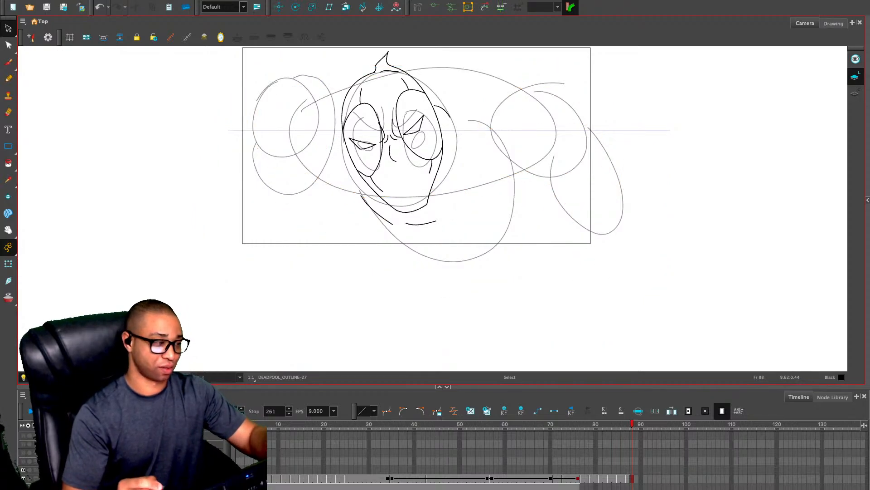
{"action": "key", "text": "alt+x"}
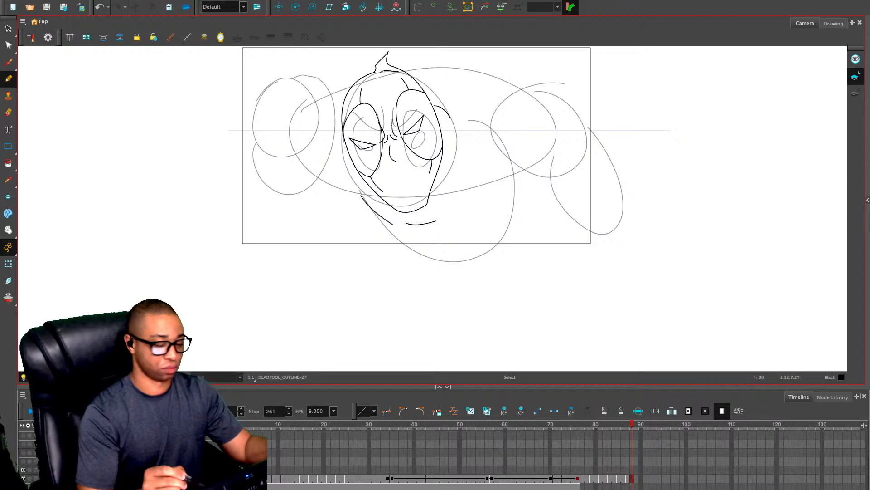
{"action": "key", "text": "alt+s"}
{"action": "key", "text": "ctrl+a"}
{"action": "key", "text": "Escape"}
{"action": "key", "text": "alt+x"}
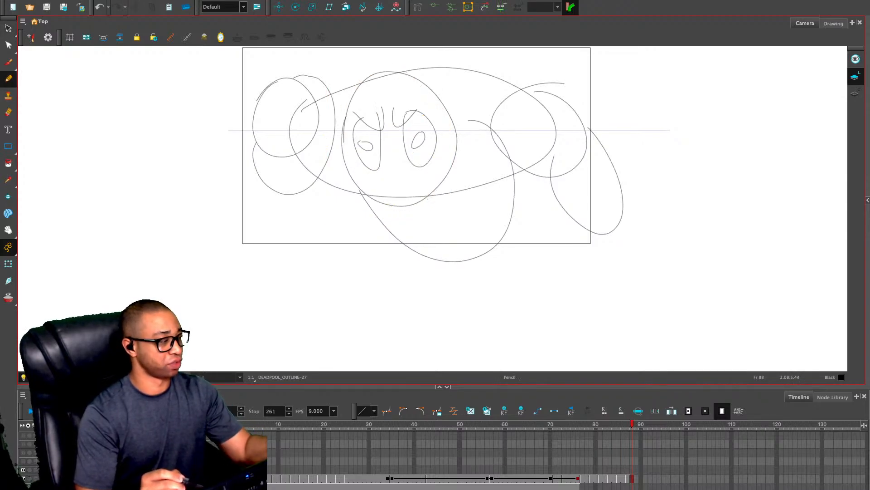
Show the onion skin and outline the fist and the long upper contour of the forearm crossing in front of the face
{"action": "key", "text": "alt+o"}
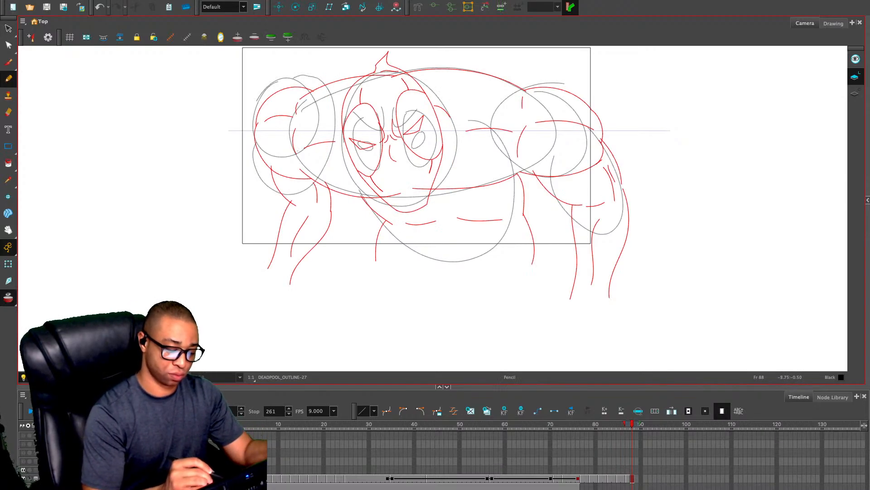
{"action": "mouse_move", "coordinate": [291, 149]}
{"action": "left_mouse_down"}
{"action": "mouse_move", "coordinate": [244, 155]}
{"action": "mouse_move", "coordinate": [248, 199]}
{"action": "mouse_move", "coordinate": [292, 207]}
{"action": "mouse_move", "coordinate": [304, 187]}
{"action": "left_mouse_up"}
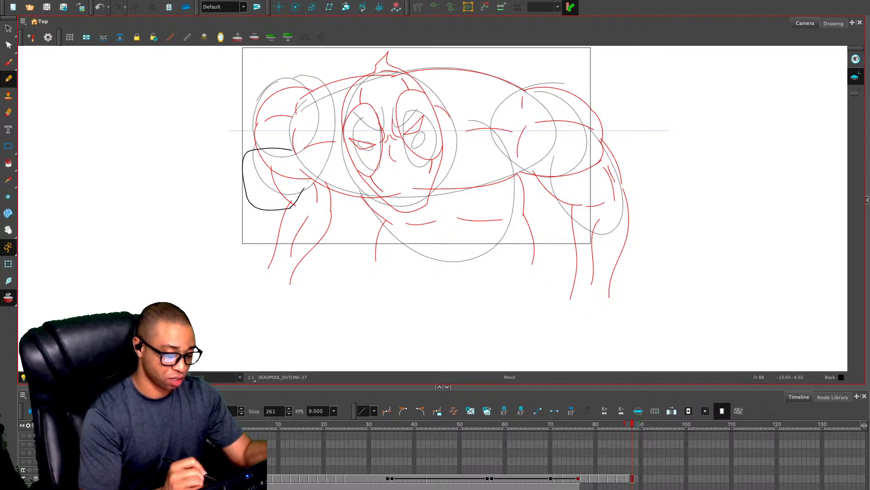
{"action": "mouse_move", "coordinate": [295, 147]}
{"action": "left_mouse_down"}
{"action": "mouse_move", "coordinate": [421, 137]}
{"action": "mouse_move", "coordinate": [505, 152]}
{"action": "left_mouse_up"}
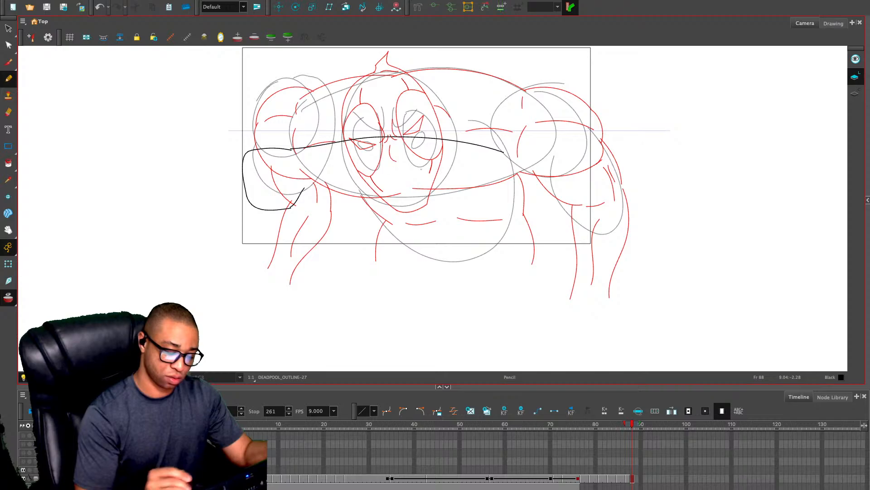
{"action": "key", "text": "ctrl+z"}
{"action": "mouse_move", "coordinate": [291, 149]}
{"action": "left_mouse_down"}
{"action": "mouse_move", "coordinate": [402, 128]}
{"action": "mouse_move", "coordinate": [482, 131]}
{"action": "mouse_move", "coordinate": [499, 137]}
{"action": "mouse_move", "coordinate": [508, 189]}
{"action": "left_mouse_up"}
{"action": "key", "text": "ctrl+z"}
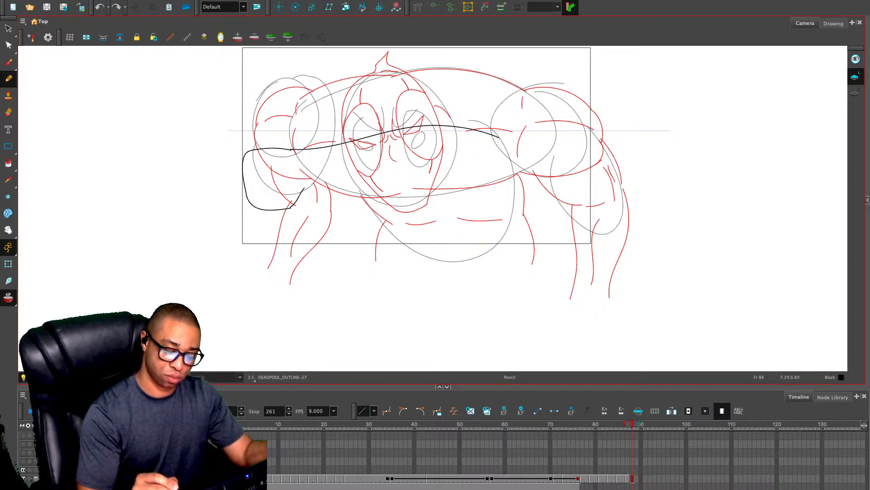
Close the crossing forearm with a rounded elbow and a lower contour running back to the fist
{"action": "mouse_move", "coordinate": [499, 137]}
{"action": "left_mouse_down"}
{"action": "mouse_move", "coordinate": [521, 139]}
{"action": "mouse_move", "coordinate": [529, 163]}
{"action": "mouse_move", "coordinate": [489, 200]}
{"action": "mouse_move", "coordinate": [437, 213]}
{"action": "mouse_move", "coordinate": [303, 200]}
{"action": "mouse_move", "coordinate": [308, 188]}
{"action": "mouse_move", "coordinate": [442, 210]}
{"action": "left_mouse_up"}
{"action": "key", "text": "ctrl+z"}
{"action": "key", "text": "ctrl+z"}
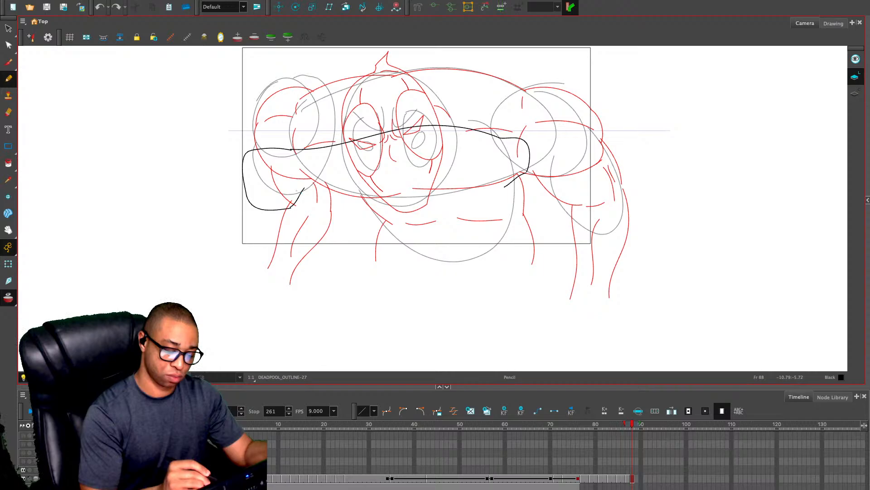
{"action": "mouse_move", "coordinate": [304, 193]}
{"action": "left_mouse_down"}
{"action": "mouse_move", "coordinate": [441, 202]}
{"action": "mouse_move", "coordinate": [507, 186]}
{"action": "mouse_move", "coordinate": [428, 197]}
{"action": "mouse_move", "coordinate": [309, 189]}
{"action": "left_mouse_up"}
{"action": "key", "text": "ctrl+z"}
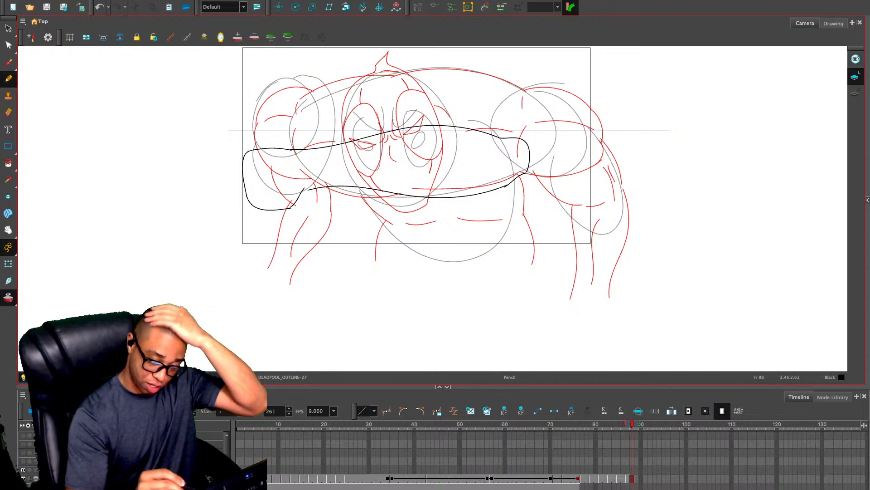
Outline the right-hand upper arm and shoulder above the elbow with overlapping curved contours and short inner muscle lines
{"action": "left_click_drag", "start_coordinate": [451, 129], "coordinate": [509, 110]}
{"action": "key", "text": "ctrl+z"}
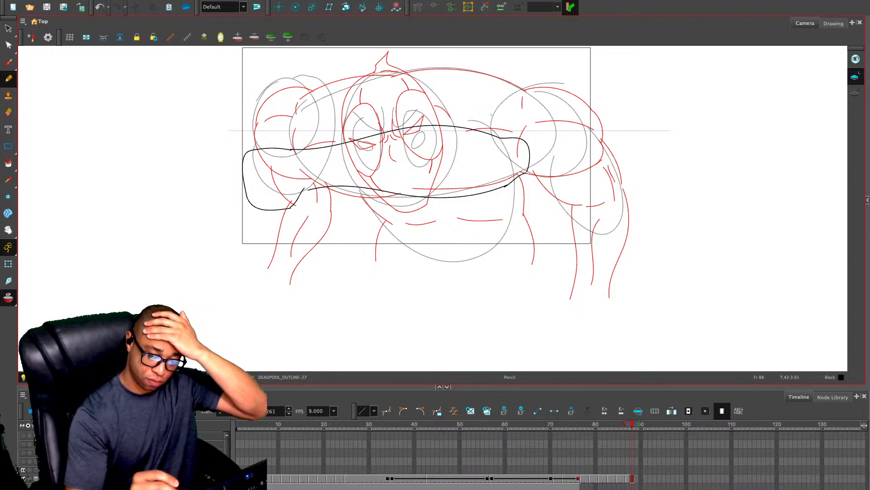
{"action": "mouse_move", "coordinate": [451, 130]}
{"action": "left_mouse_down"}
{"action": "mouse_move", "coordinate": [512, 109]}
{"action": "mouse_move", "coordinate": [535, 121]}
{"action": "left_mouse_up"}
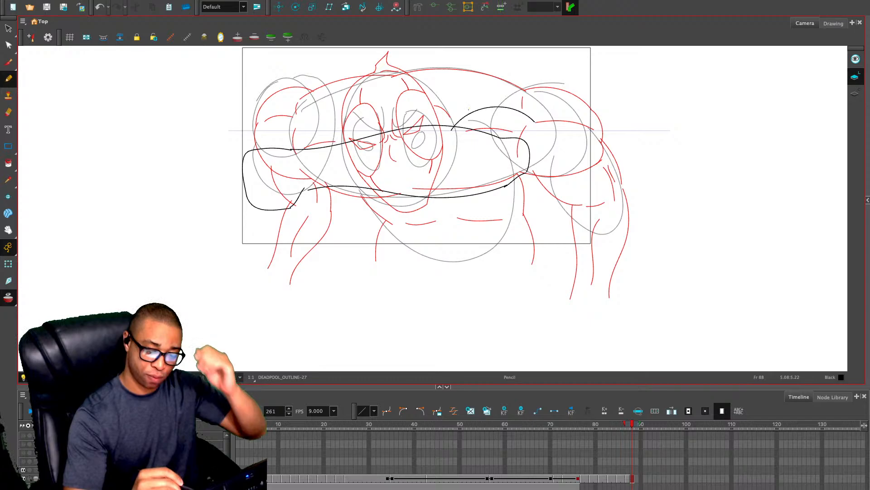
{"action": "mouse_move", "coordinate": [465, 101]}
{"action": "left_mouse_down"}
{"action": "mouse_move", "coordinate": [464, 113]}
{"action": "mouse_move", "coordinate": [514, 88]}
{"action": "mouse_move", "coordinate": [544, 92]}
{"action": "mouse_move", "coordinate": [549, 120]}
{"action": "left_mouse_up"}
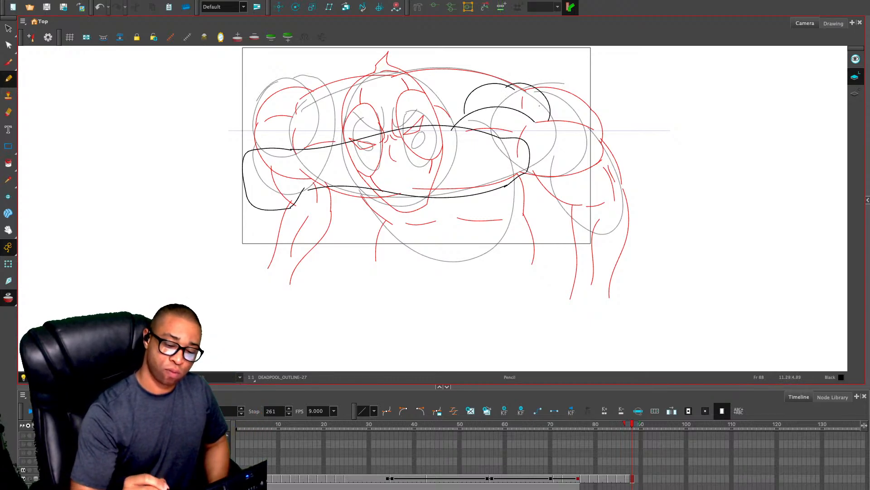
{"action": "left_click_drag", "start_coordinate": [512, 89], "coordinate": [536, 154]}
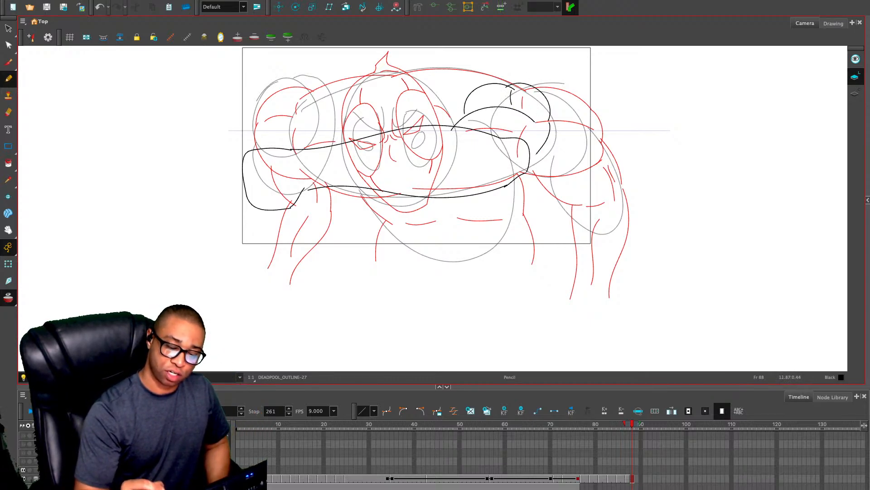
{"action": "key", "text": "ctrl+z"}
{"action": "left_click_drag", "start_coordinate": [550, 121], "coordinate": [526, 171]}
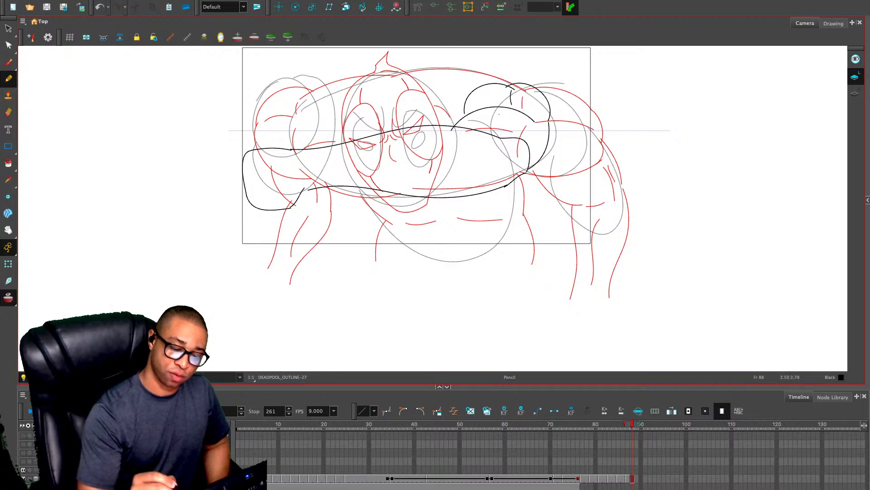
{"action": "mouse_move", "coordinate": [501, 111]}
{"action": "left_mouse_down"}
{"action": "mouse_move", "coordinate": [496, 135]}
{"action": "mouse_move", "coordinate": [538, 112]}
{"action": "left_mouse_up"}
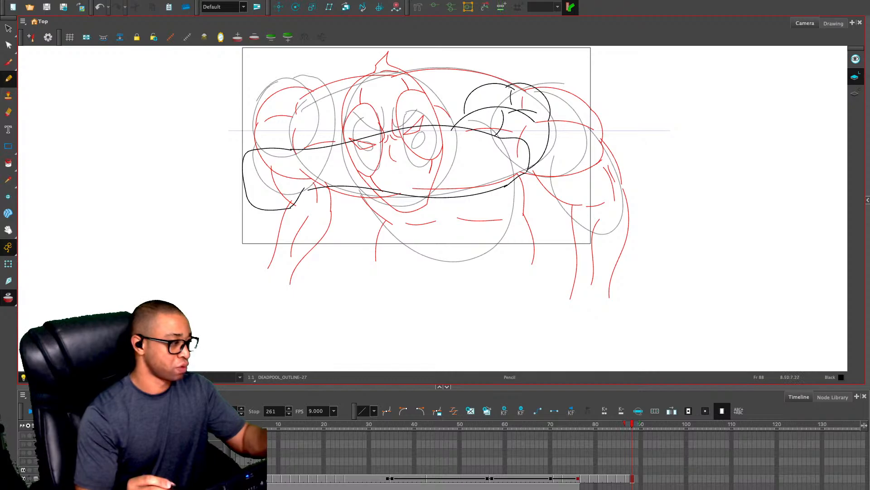
Remove the long arc across the right-hand upper arm and redraw it as a shorter curve with a small muscle line
{"action": "key", "text": "alt+s"}
{"action": "key", "text": "ctrl+z"}
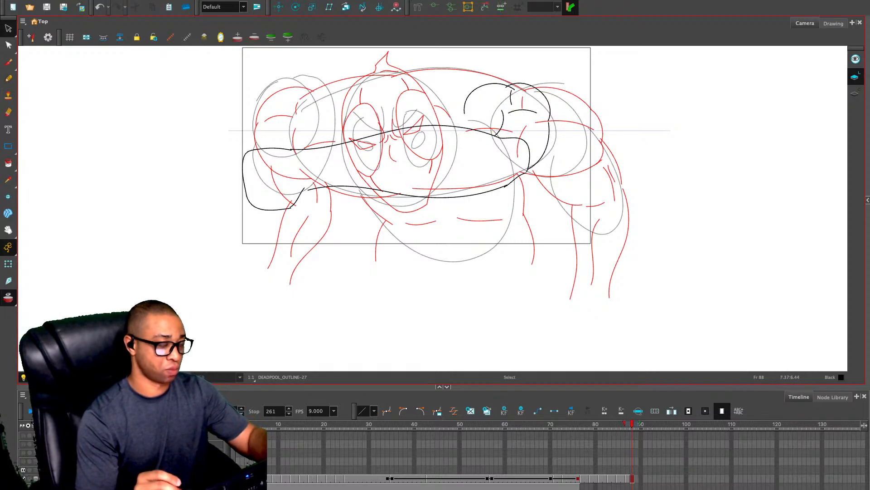
{"action": "key", "text": "alt+slash"}
{"action": "left_click_drag", "start_coordinate": [458, 125], "coordinate": [489, 109]}
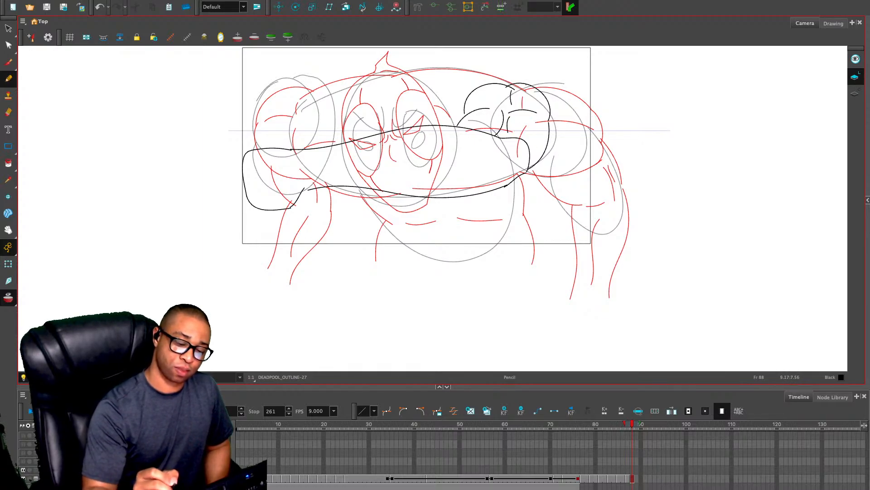
Draw the upper back contours, the left-hand shoulder with its muscle lines, and the chest curve running behind the forearm
{"action": "mouse_move", "coordinate": [525, 84]}
{"action": "left_mouse_down"}
{"action": "mouse_move", "coordinate": [480, 68]}
{"action": "mouse_move", "coordinate": [319, 73]}
{"action": "mouse_move", "coordinate": [298, 114]}
{"action": "mouse_move", "coordinate": [320, 147]}
{"action": "mouse_move", "coordinate": [347, 161]}
{"action": "left_mouse_up"}
{"action": "mouse_move", "coordinate": [332, 66]}
{"action": "left_mouse_down"}
{"action": "mouse_move", "coordinate": [301, 70]}
{"action": "mouse_move", "coordinate": [284, 95]}
{"action": "mouse_move", "coordinate": [307, 79]}
{"action": "mouse_move", "coordinate": [331, 103]}
{"action": "mouse_move", "coordinate": [262, 126]}
{"action": "mouse_move", "coordinate": [278, 132]}
{"action": "left_mouse_up"}
{"action": "key", "text": "ctrl+z"}
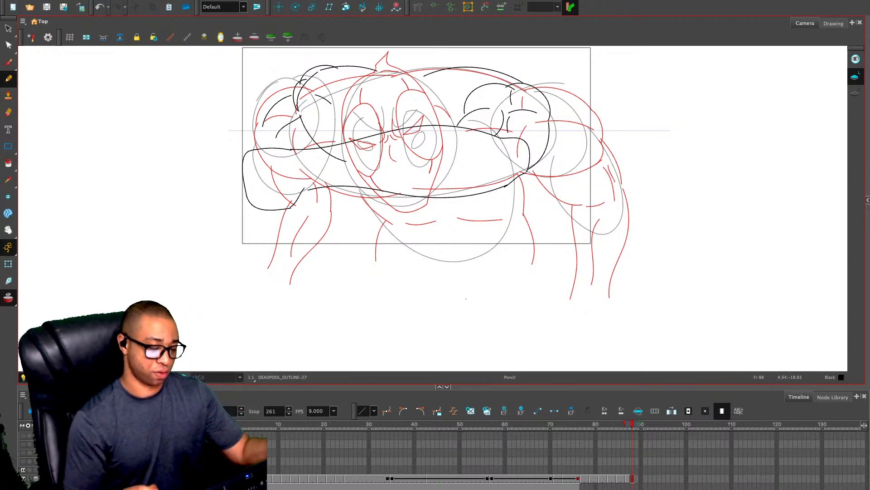
Hide the onion skin and shift the upper back line beside the left-hand shoulder slightly toward the head
{"action": "key", "text": "alt+o"}
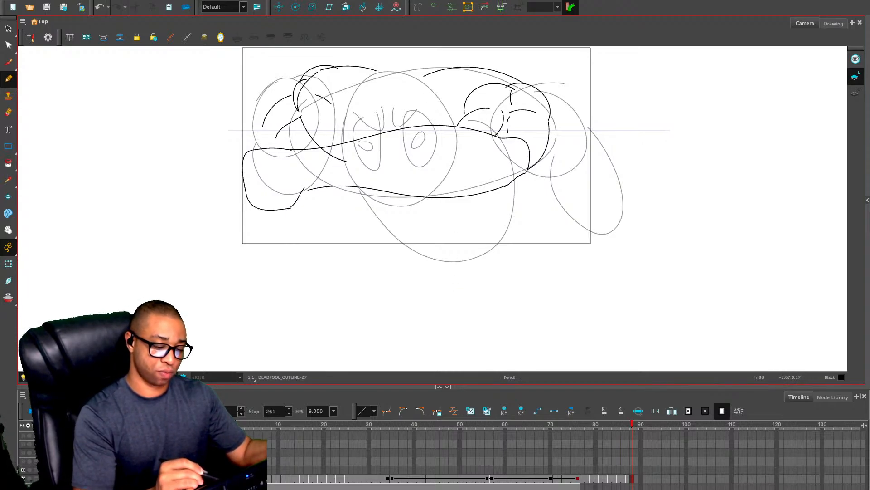
{"action": "key", "text": "alt+s"}
{"action": "left_click", "coordinate": [364, 68]}
{"action": "left_click_drag", "start_coordinate": [364, 68], "coordinate": [369, 69]}
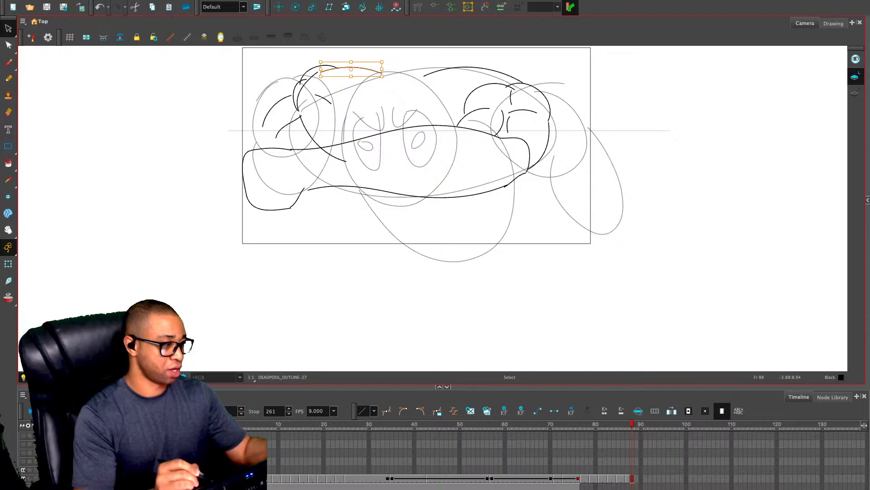
{"action": "left_click", "coordinate": [407, 64]}
{"action": "key", "text": "alt+slash"}
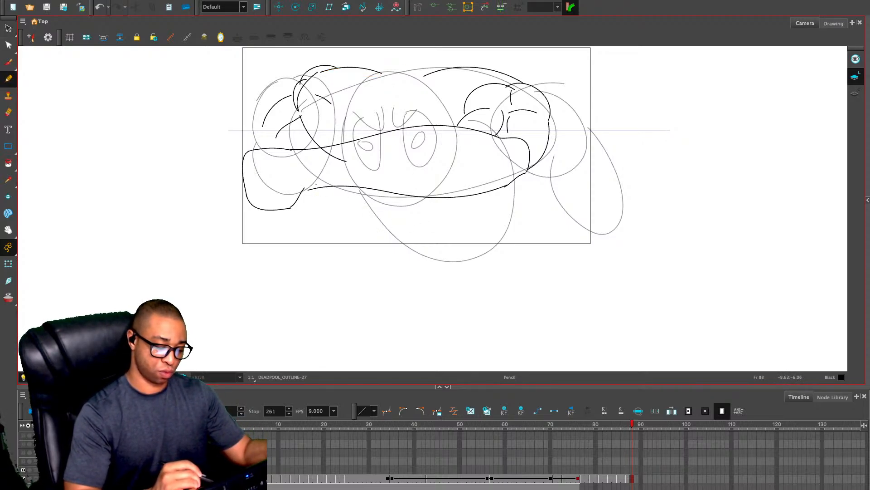
Outline the near thigh and rounded knee below the forearm, adding an inner thigh line and a short knee crease
{"action": "mouse_move", "coordinate": [321, 175]}
{"action": "left_mouse_down"}
{"action": "mouse_move", "coordinate": [301, 194]}
{"action": "mouse_move", "coordinate": [288, 265]}
{"action": "mouse_move", "coordinate": [333, 297]}
{"action": "left_mouse_up"}
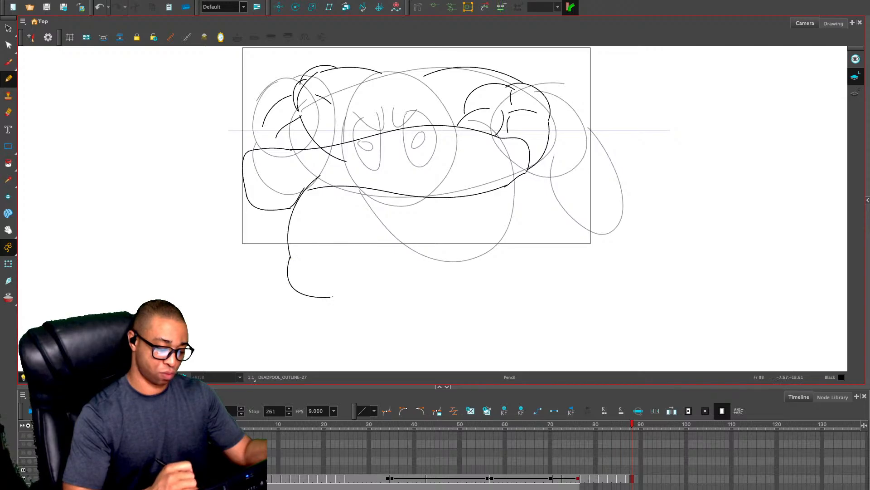
{"action": "mouse_move", "coordinate": [410, 198]}
{"action": "left_mouse_down"}
{"action": "mouse_move", "coordinate": [409, 213]}
{"action": "mouse_move", "coordinate": [332, 298]}
{"action": "left_mouse_up"}
{"action": "left_click_drag", "start_coordinate": [314, 268], "coordinate": [315, 284]}
{"action": "mouse_move", "coordinate": [324, 245]}
{"action": "left_mouse_down"}
{"action": "mouse_move", "coordinate": [326, 229]}
{"action": "mouse_move", "coordinate": [373, 176]}
{"action": "left_mouse_up"}
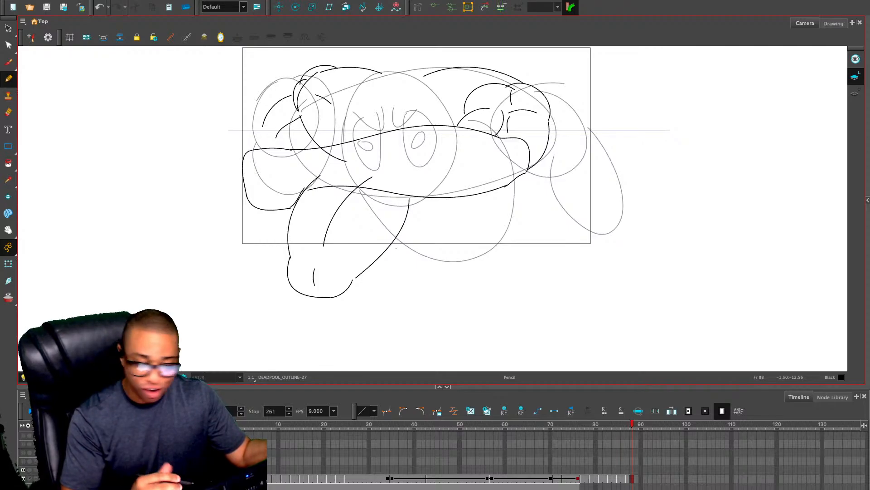
Draw the folded lower leg's contour curving from beneath the near knee back up toward the ankle
{"action": "left_click_drag", "start_coordinate": [291, 285], "coordinate": [315, 313]}
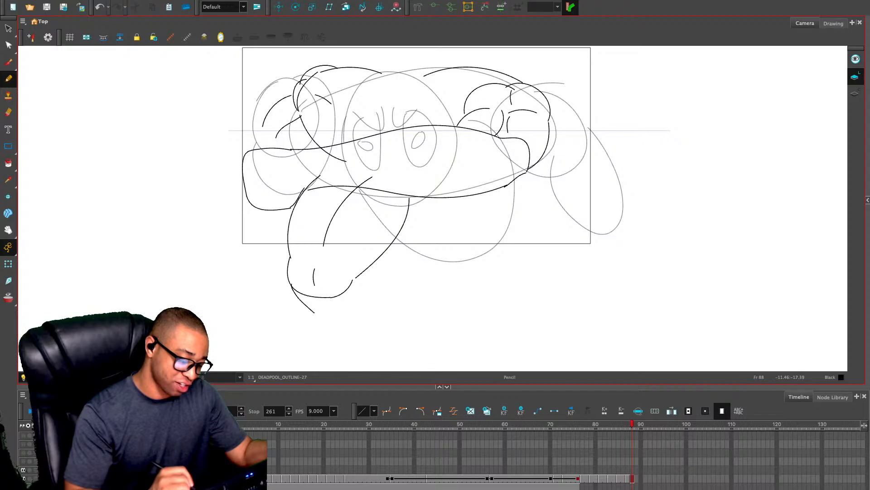
{"action": "key", "text": "ctrl+z"}
{"action": "mouse_move", "coordinate": [382, 245]}
{"action": "left_mouse_down"}
{"action": "mouse_move", "coordinate": [420, 247]}
{"action": "mouse_move", "coordinate": [384, 282]}
{"action": "mouse_move", "coordinate": [332, 296]}
{"action": "left_mouse_up"}
{"action": "key", "text": "ctrl+z"}
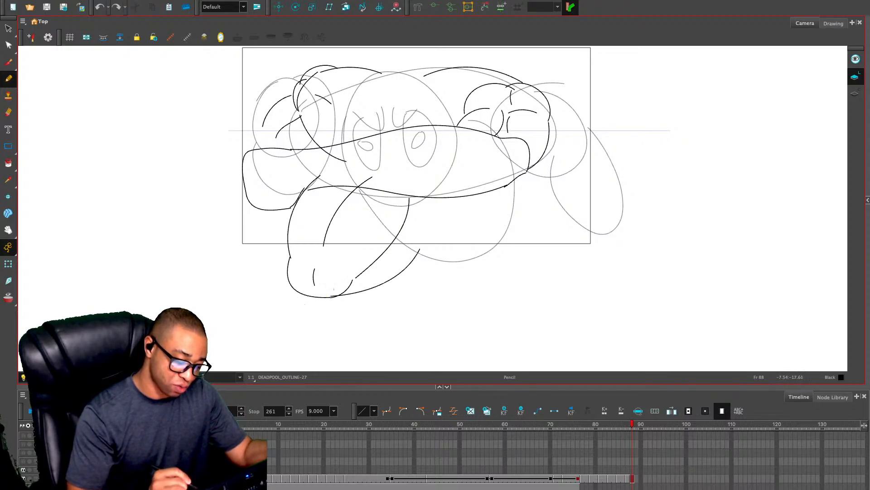
{"action": "key", "text": "ctrl+z"}
{"action": "left_click_drag", "start_coordinate": [299, 296], "coordinate": [383, 284]}
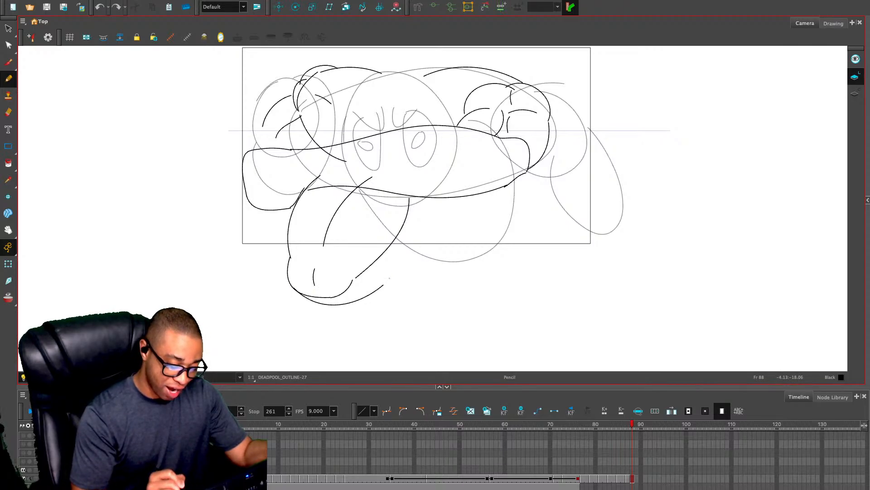
{"action": "left_click_drag", "start_coordinate": [377, 249], "coordinate": [401, 238]}
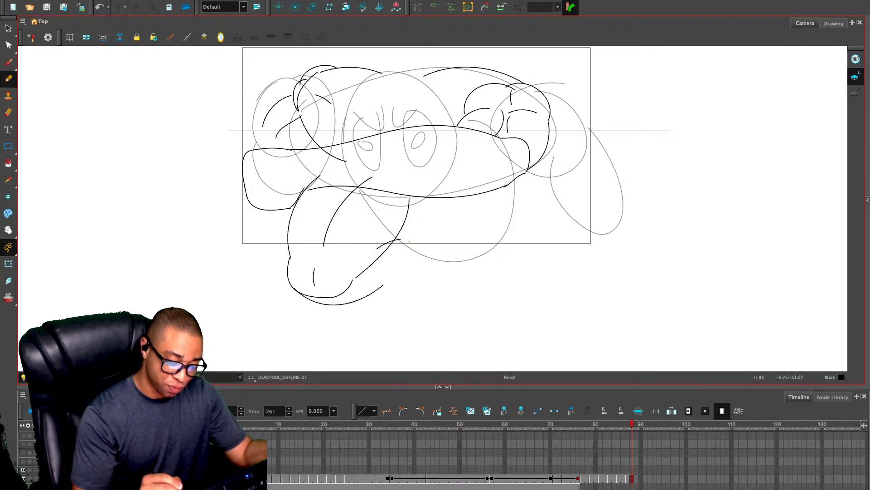
{"action": "key", "text": "ctrl+z"}
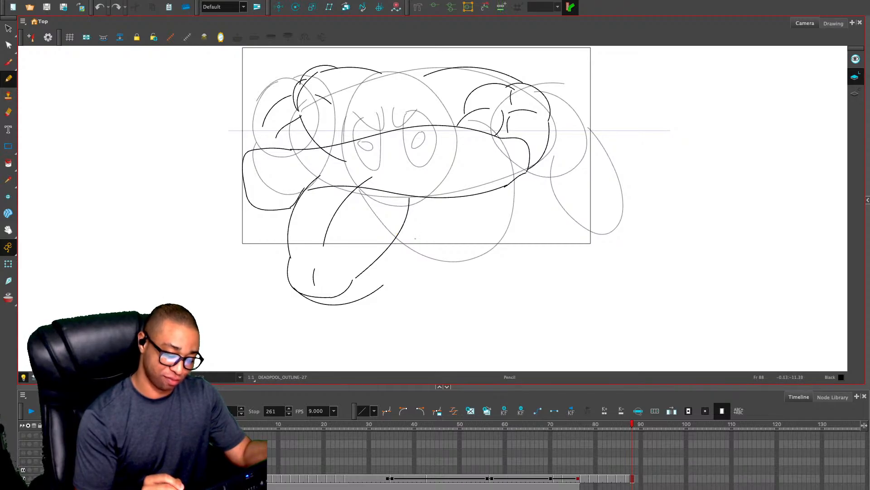
{"action": "left_click_drag", "start_coordinate": [415, 238], "coordinate": [379, 288]}
{"action": "key", "text": "ctrl+z"}
{"action": "left_click_drag", "start_coordinate": [413, 252], "coordinate": [383, 286]}
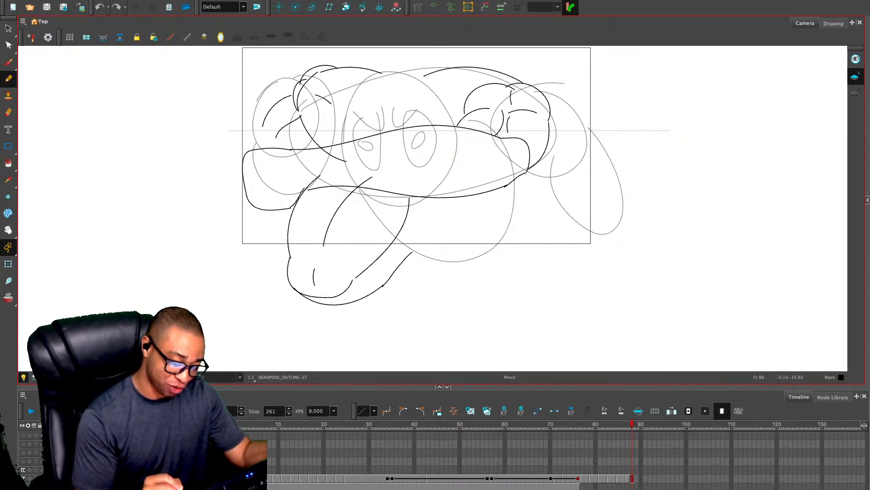
Outline the near foot behind the folded leg and add its sole, ankle and inner detail lines
{"action": "mouse_move", "coordinate": [408, 220]}
{"action": "left_mouse_down"}
{"action": "mouse_move", "coordinate": [437, 231]}
{"action": "mouse_move", "coordinate": [423, 275]}
{"action": "mouse_move", "coordinate": [417, 263]}
{"action": "mouse_move", "coordinate": [447, 285]}
{"action": "left_mouse_up"}
{"action": "key", "text": "ctrl+z"}
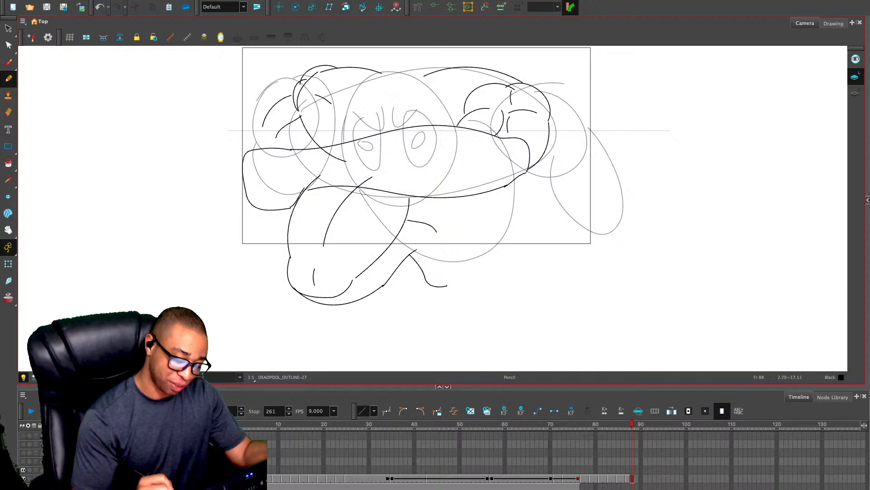
{"action": "left_click_drag", "start_coordinate": [448, 252], "coordinate": [443, 246]}
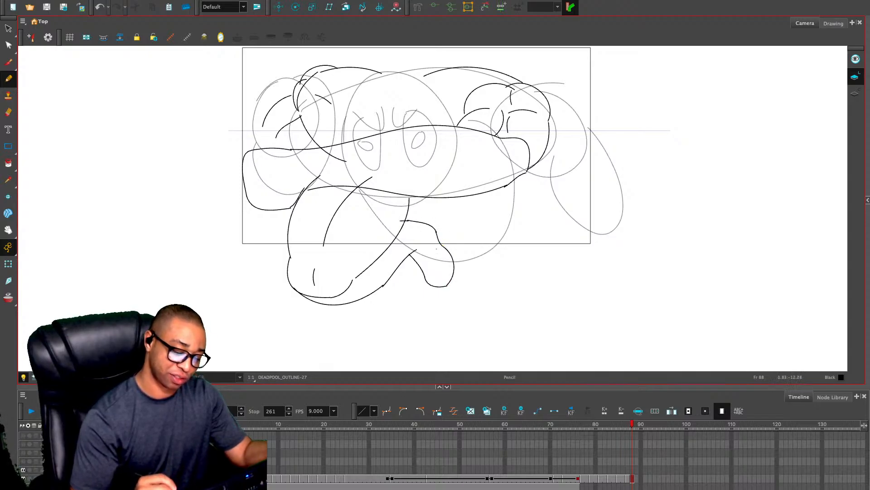
{"action": "mouse_move", "coordinate": [432, 228]}
{"action": "left_mouse_down"}
{"action": "mouse_move", "coordinate": [451, 277]}
{"action": "mouse_move", "coordinate": [441, 262]}
{"action": "left_mouse_up"}
{"action": "left_click_drag", "start_coordinate": [405, 221], "coordinate": [416, 245]}
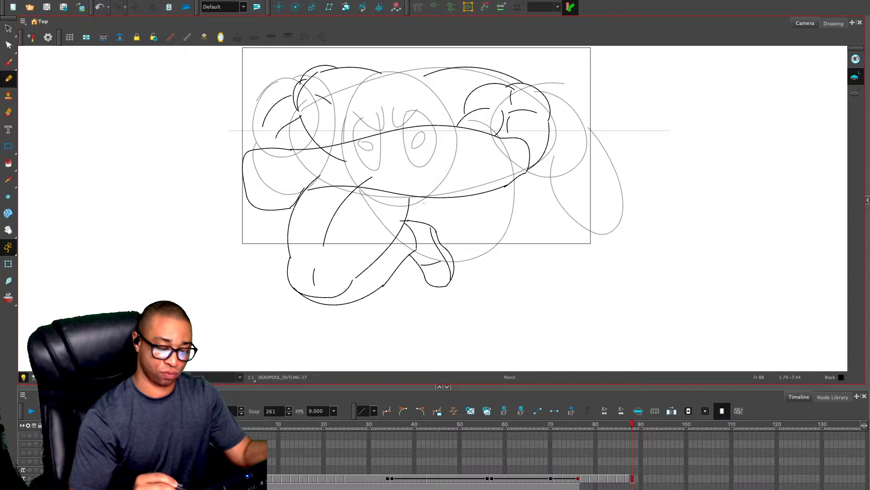
Draw a short line beneath the forearm from the near thigh to the start of the far leg
{"action": "mouse_move", "coordinate": [407, 208]}
{"action": "left_mouse_down"}
{"action": "mouse_move", "coordinate": [444, 202]}
{"action": "mouse_move", "coordinate": [451, 219]}
{"action": "mouse_move", "coordinate": [500, 254]}
{"action": "left_mouse_up"}
{"action": "key", "text": "ctrl+z"}
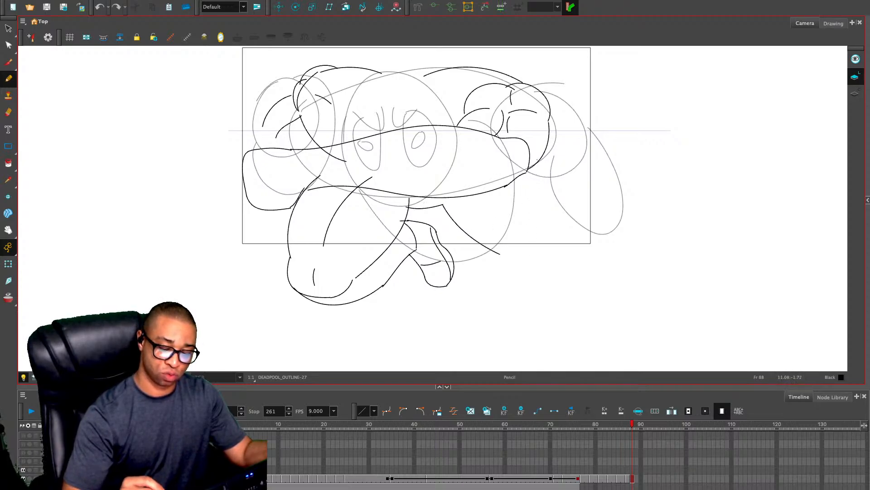
{"action": "left_click_drag", "start_coordinate": [522, 171], "coordinate": [540, 217]}
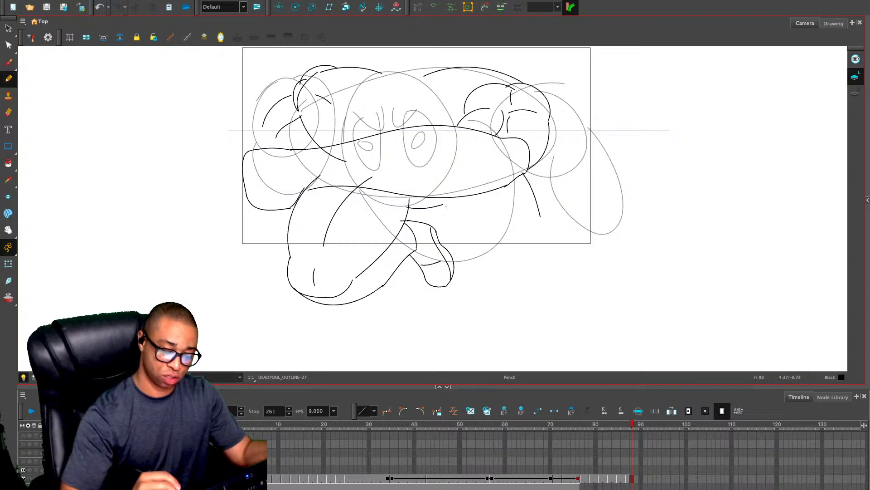
{"action": "left_click_drag", "start_coordinate": [443, 205], "coordinate": [507, 253]}
{"action": "left_click_drag", "start_coordinate": [489, 200], "coordinate": [528, 238]}
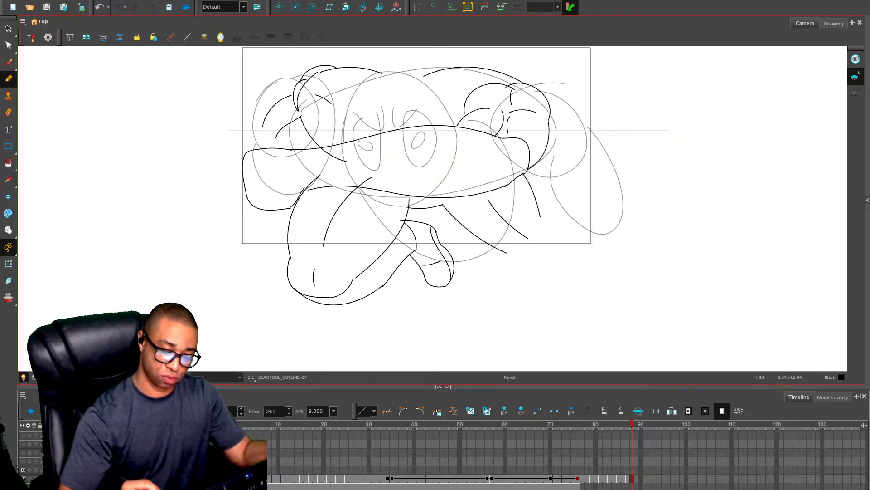
{"action": "key", "text": "ctrl+z"}
{"action": "key", "text": "ctrl+z"}
Outline the far leg below the elbow with a rounded knee, a knee crease, and a small pointed foot behind it
{"action": "key", "text": "ctrl+z"}
{"action": "left_click_drag", "start_coordinate": [442, 205], "coordinate": [487, 221]}
{"action": "left_click_drag", "start_coordinate": [519, 176], "coordinate": [534, 208]}
{"action": "mouse_move", "coordinate": [487, 221]}
{"action": "left_mouse_down"}
{"action": "mouse_move", "coordinate": [520, 227]}
{"action": "mouse_move", "coordinate": [517, 211]}
{"action": "mouse_move", "coordinate": [533, 208]}
{"action": "mouse_move", "coordinate": [523, 227]}
{"action": "mouse_move", "coordinate": [538, 197]}
{"action": "mouse_move", "coordinate": [552, 198]}
{"action": "mouse_move", "coordinate": [542, 191]}
{"action": "mouse_move", "coordinate": [544, 205]}
{"action": "mouse_move", "coordinate": [520, 228]}
{"action": "left_mouse_up"}
{"action": "key", "text": "ctrl+z"}
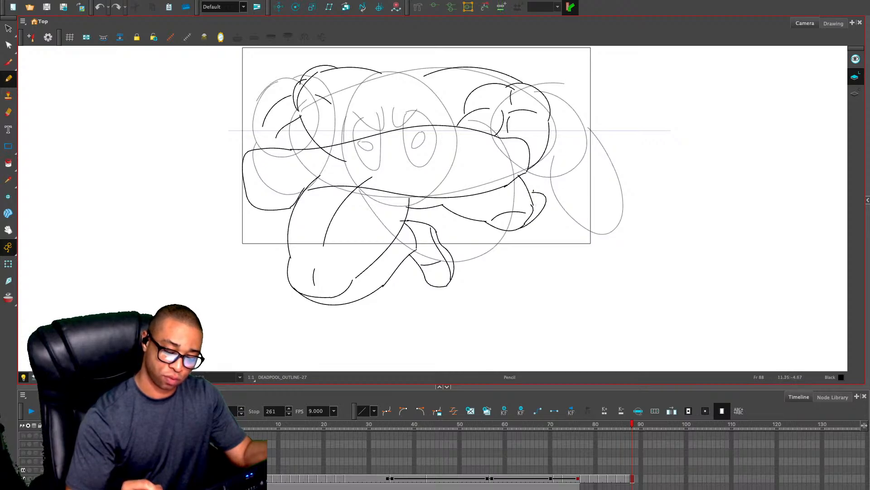
{"action": "mouse_move", "coordinate": [535, 192]}
{"action": "left_mouse_down"}
{"action": "mouse_move", "coordinate": [559, 196]}
{"action": "mouse_move", "coordinate": [550, 210]}
{"action": "left_mouse_up"}
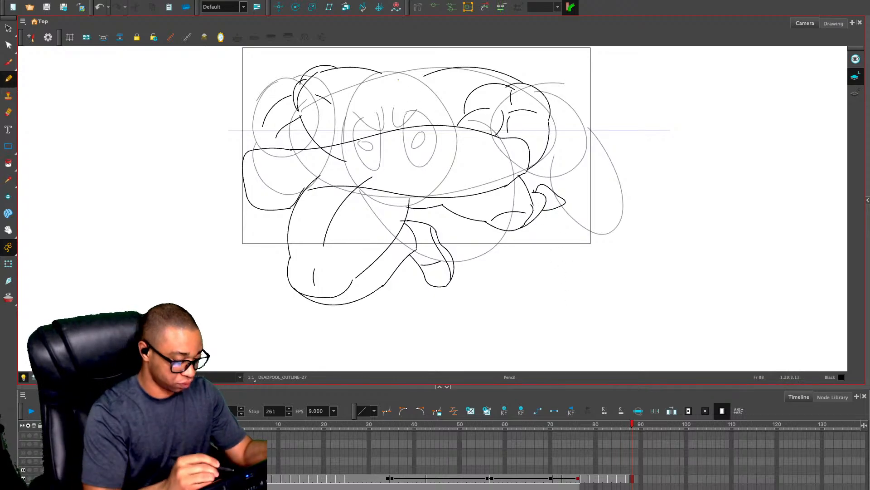
Redraw the outer contour of the left-hand shoulder muscle and delete its old curved stroke
{"action": "left_click_drag", "start_coordinate": [294, 92], "coordinate": [270, 120]}
{"action": "key", "text": "alt+s"}
{"action": "left_click", "coordinate": [272, 108]}
{"action": "key", "text": "Delete"}
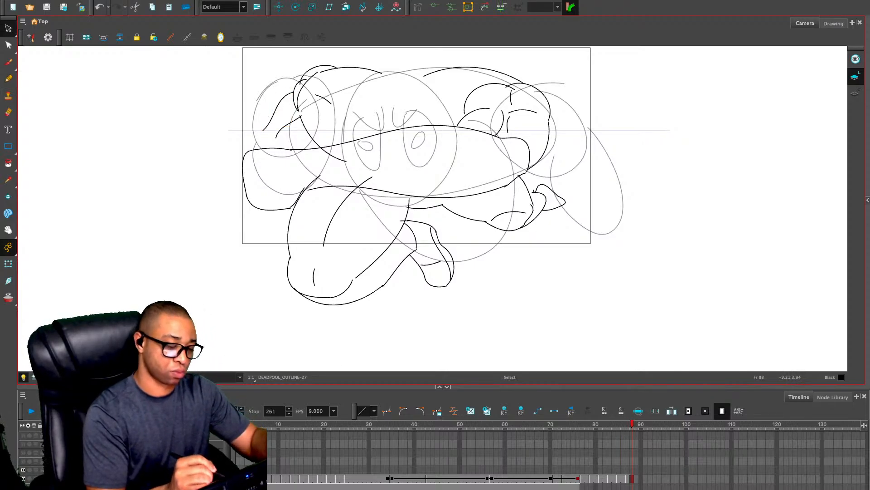
Draw two curved contour lines down from the top shoulder line, between the left-hand shoulder muscle and the face
{"action": "key", "text": "alt+slash"}
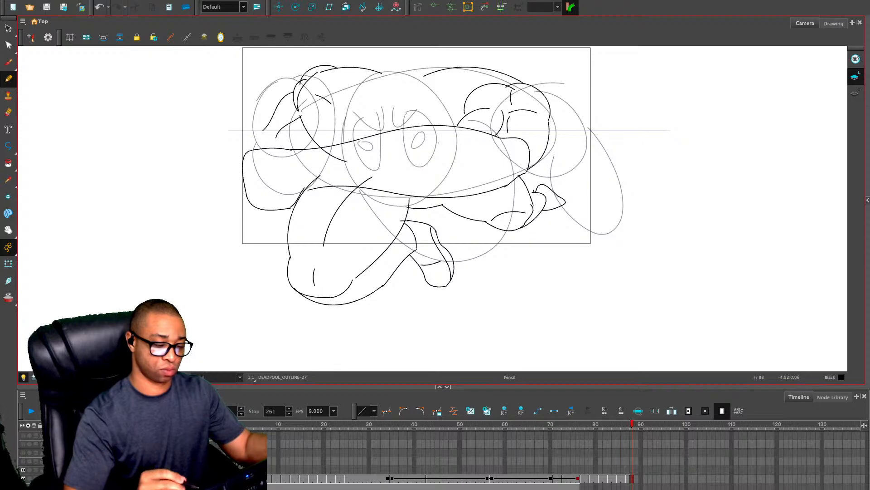
{"action": "mouse_move", "coordinate": [355, 64]}
{"action": "left_mouse_down"}
{"action": "mouse_move", "coordinate": [327, 91]}
{"action": "mouse_move", "coordinate": [316, 135]}
{"action": "left_mouse_up"}
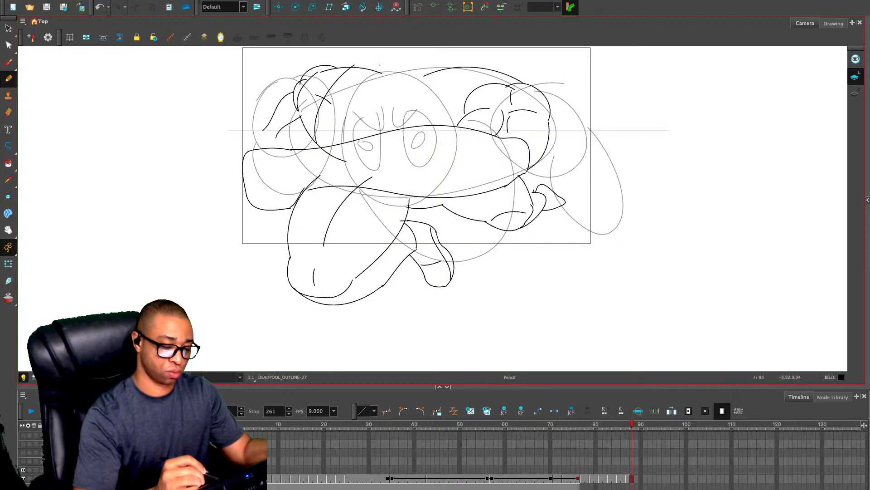
{"action": "mouse_move", "coordinate": [381, 69]}
{"action": "left_mouse_down"}
{"action": "mouse_move", "coordinate": [353, 108]}
{"action": "mouse_move", "coordinate": [345, 155]}
{"action": "left_mouse_up"}
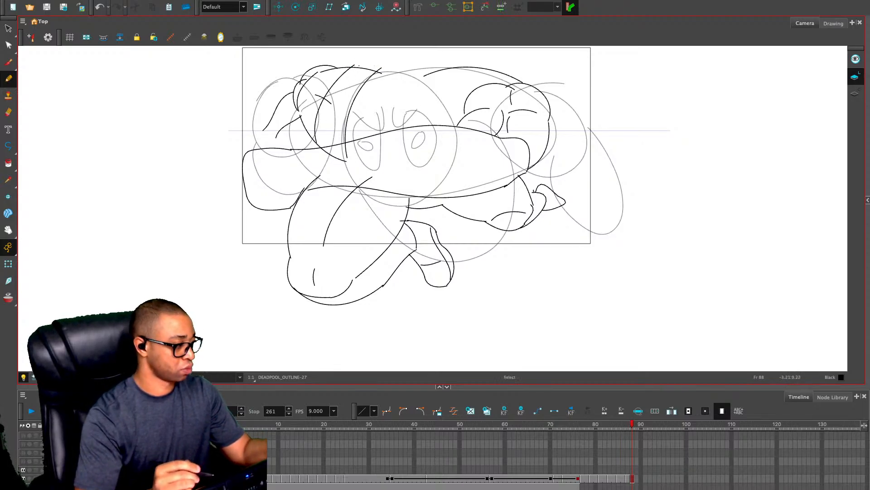
Copy the masked head from frame 87 and paste it into frame 88
{"action": "key", "text": "comma"}
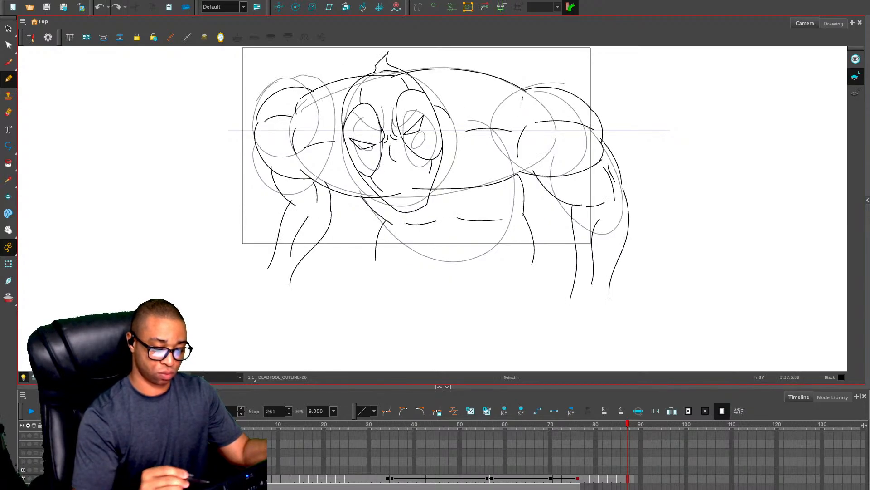
{"action": "key", "text": "alt+s"}
{"action": "left_click", "coordinate": [404, 73]}
{"action": "key", "text": "ctrl+c"}
{"action": "key", "text": "period"}
{"action": "key", "text": "ctrl+v"}
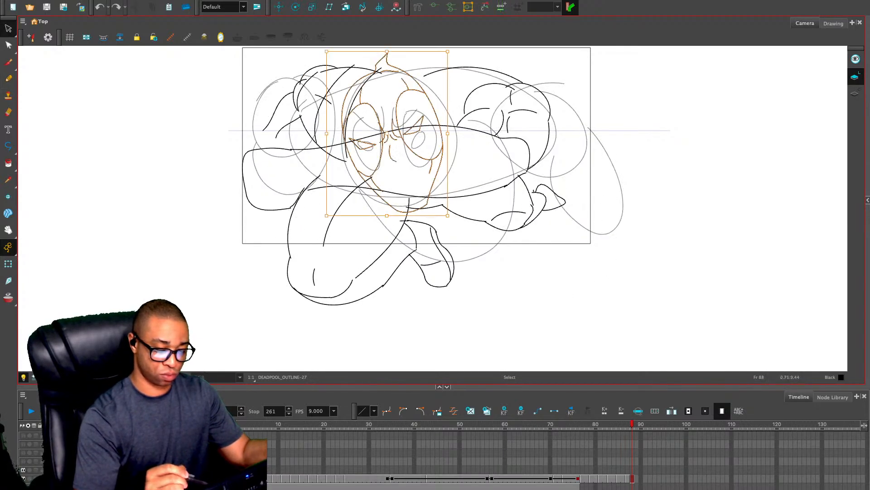
Rotate the pasted head clockwise to straighten it and move it up between the shoulders
{"action": "left_click_drag", "start_coordinate": [456, 44], "coordinate": [480, 69]}
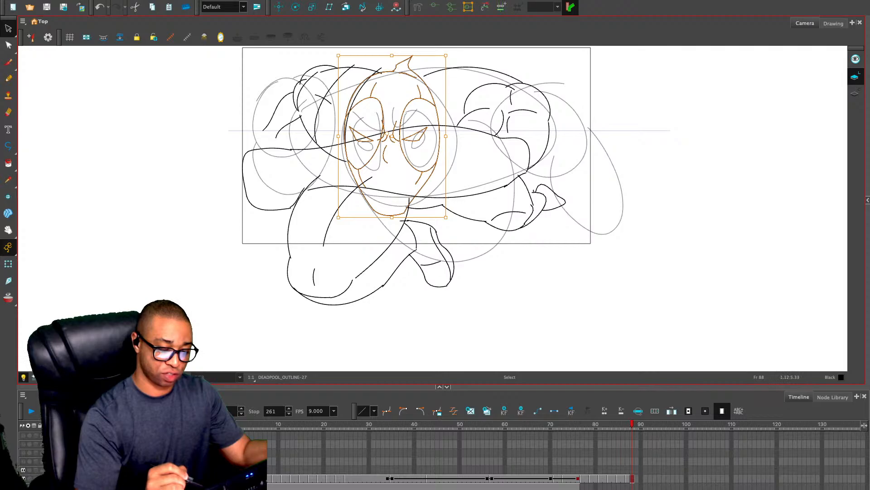
{"action": "left_click_drag", "start_coordinate": [429, 102], "coordinate": [437, 87]}
{"action": "left_click", "coordinate": [492, 67]}
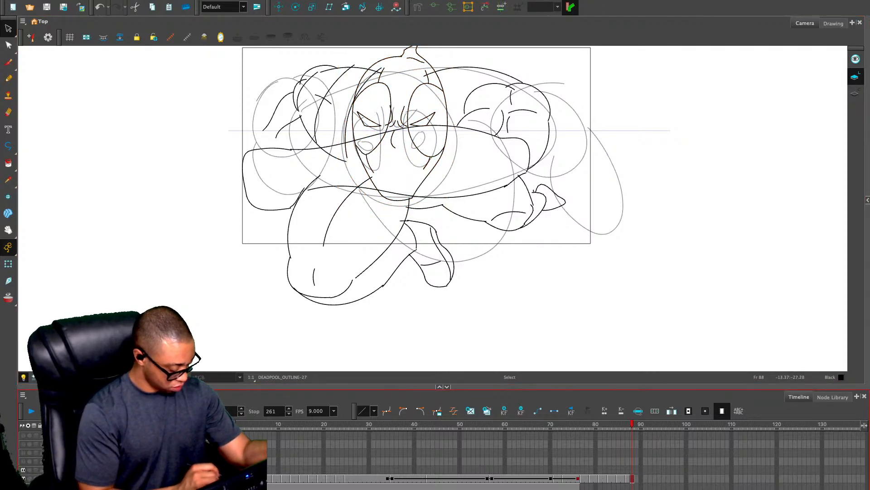
With the rough sketch hidden, draw a long rectangular block extending outward from the fist and a small square inside the fist
{"action": "left_click", "coordinate": [23, 478]}
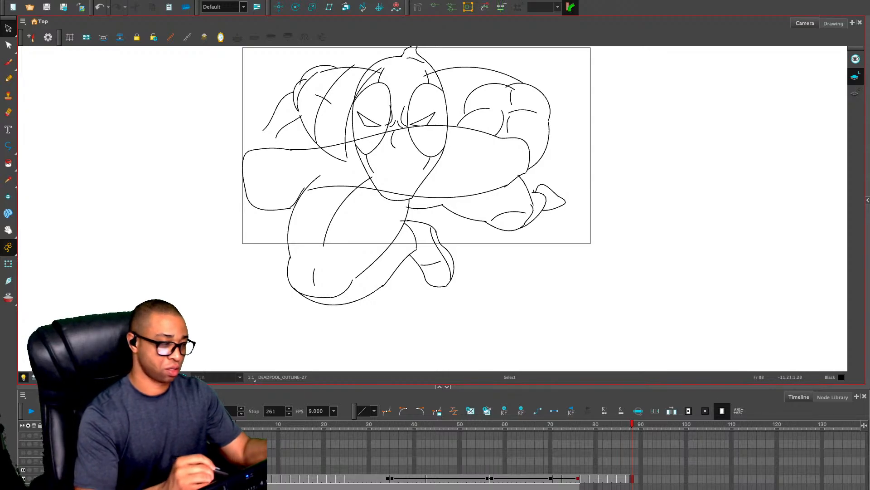
{"action": "key", "text": "alt+slash"}
{"action": "key", "text": "2"}
{"action": "key", "text": "2"}
{"action": "left_click_drag", "start_coordinate": [292, 148], "coordinate": [361, 180]}
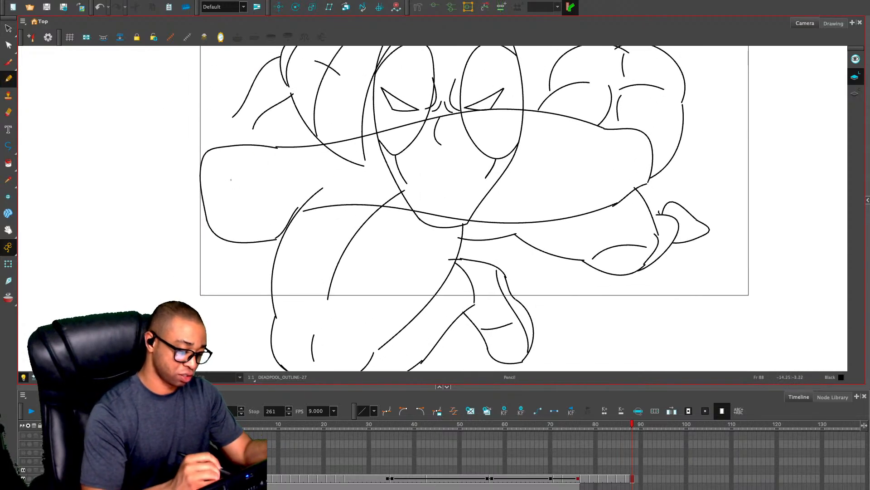
{"action": "mouse_move", "coordinate": [202, 167]}
{"action": "left_mouse_down"}
{"action": "mouse_move", "coordinate": [64, 183]}
{"action": "mouse_move", "coordinate": [70, 237]}
{"action": "mouse_move", "coordinate": [97, 258]}
{"action": "mouse_move", "coordinate": [217, 235]}
{"action": "left_mouse_up"}
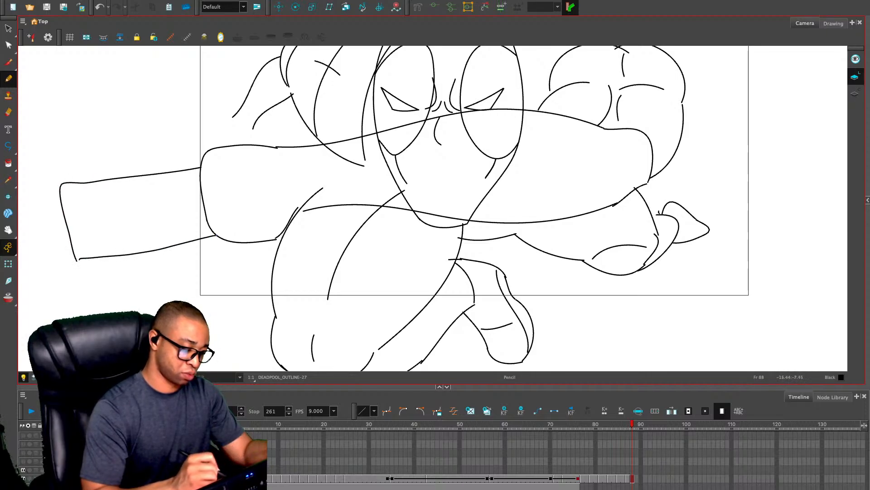
{"action": "mouse_move", "coordinate": [243, 175]}
{"action": "left_mouse_down"}
{"action": "mouse_move", "coordinate": [275, 200]}
{"action": "mouse_move", "coordinate": [274, 168]}
{"action": "mouse_move", "coordinate": [244, 172]}
{"action": "left_mouse_up"}
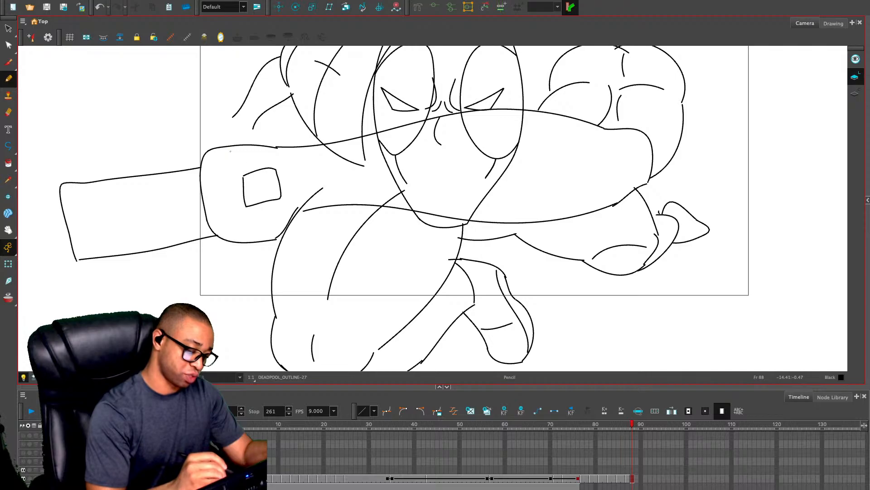
{"action": "mouse_move", "coordinate": [248, 174]}
{"action": "left_mouse_down"}
{"action": "mouse_move", "coordinate": [222, 177]}
{"action": "mouse_move", "coordinate": [222, 168]}
{"action": "mouse_move", "coordinate": [246, 159]}
{"action": "mouse_move", "coordinate": [253, 168]}
{"action": "mouse_move", "coordinate": [218, 178]}
{"action": "mouse_move", "coordinate": [227, 148]}
{"action": "mouse_move", "coordinate": [202, 167]}
{"action": "mouse_move", "coordinate": [204, 218]}
{"action": "mouse_move", "coordinate": [222, 224]}
{"action": "mouse_move", "coordinate": [276, 202]}
{"action": "left_mouse_up"}
{"action": "key", "text": "ctrl+z"}
{"action": "mouse_move", "coordinate": [226, 178]}
{"action": "left_mouse_down"}
{"action": "mouse_move", "coordinate": [227, 197]}
{"action": "mouse_move", "coordinate": [252, 212]}
{"action": "left_mouse_up"}
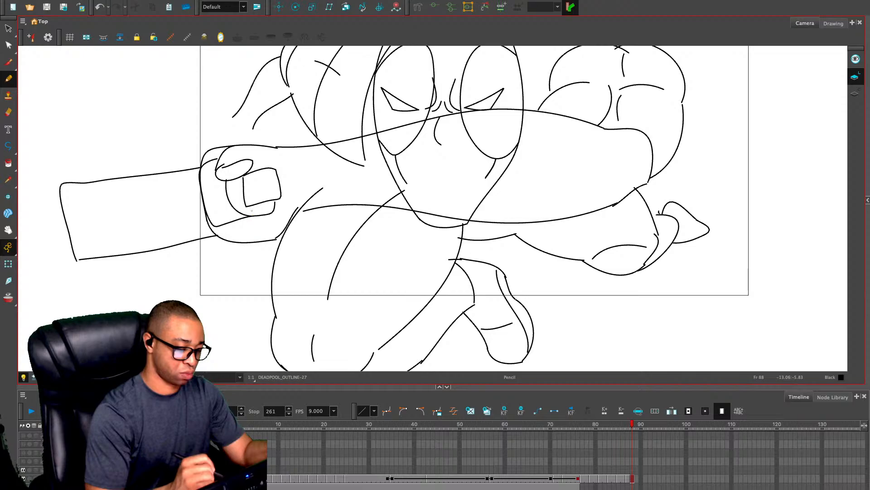
{"action": "left_click_drag", "start_coordinate": [216, 173], "coordinate": [230, 220]}
{"action": "mouse_move", "coordinate": [207, 160]}
{"action": "left_mouse_down"}
{"action": "mouse_move", "coordinate": [205, 184]}
{"action": "mouse_move", "coordinate": [227, 225]}
{"action": "left_mouse_up"}
{"action": "key", "text": "alt+s"}
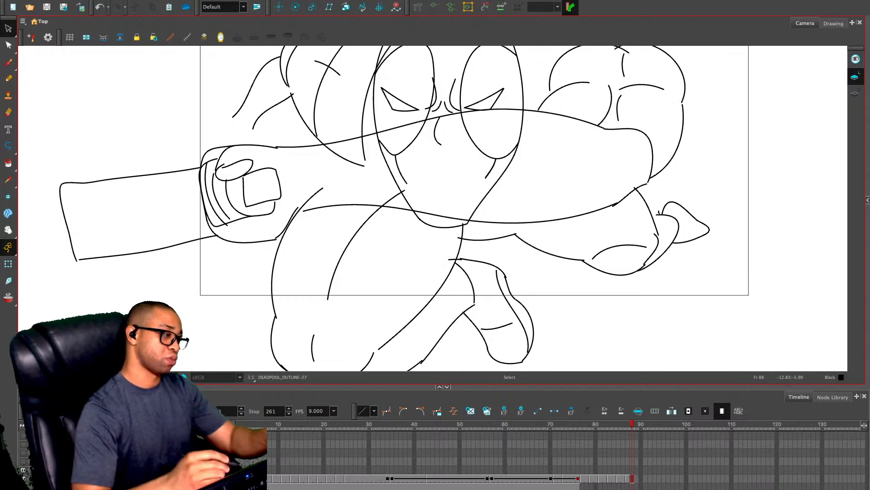
{"action": "left_click", "coordinate": [241, 174]}
{"action": "key", "text": "Delete"}
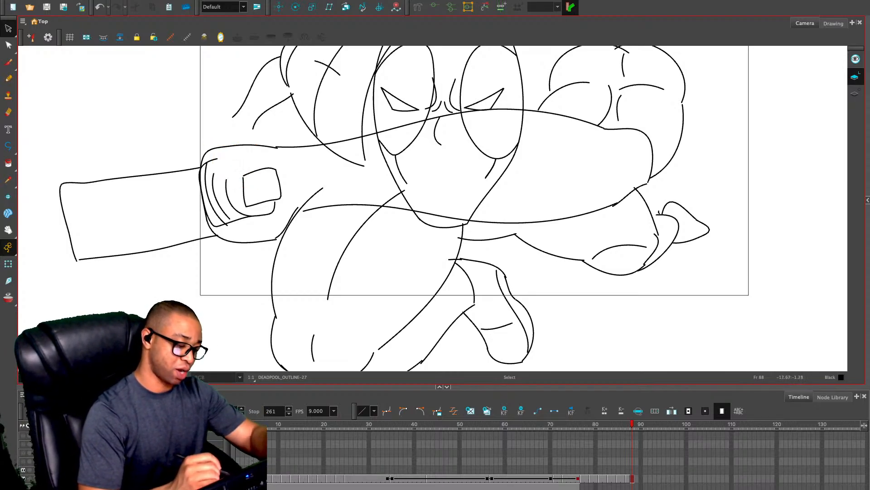
{"action": "key", "text": "Delete"}
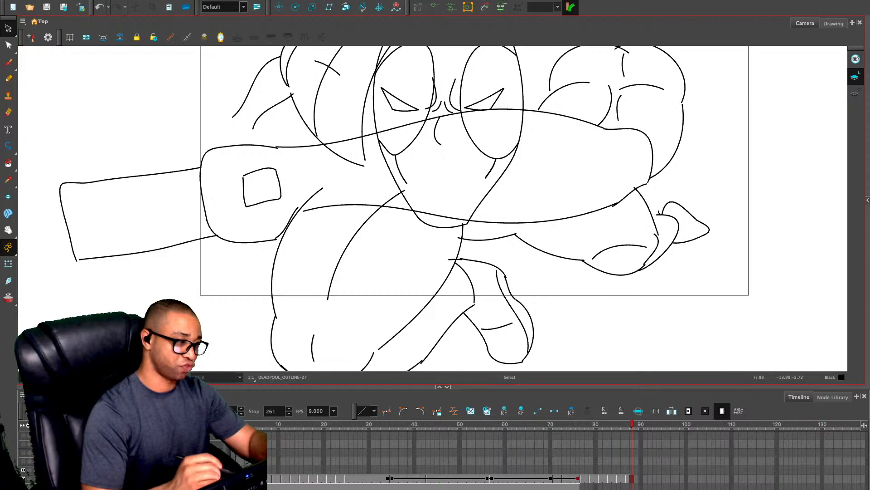
Draw an oval fingertip under the small square in the fist and curve an outline around its outer end
{"action": "key", "text": "alt+slash"}
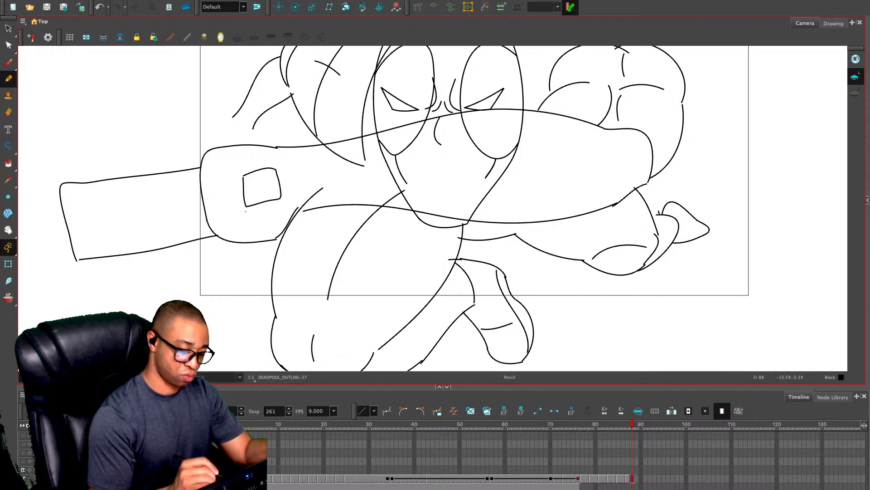
{"action": "mouse_move", "coordinate": [262, 205]}
{"action": "left_mouse_down"}
{"action": "mouse_move", "coordinate": [226, 226]}
{"action": "mouse_move", "coordinate": [220, 214]}
{"action": "mouse_move", "coordinate": [263, 208]}
{"action": "left_mouse_up"}
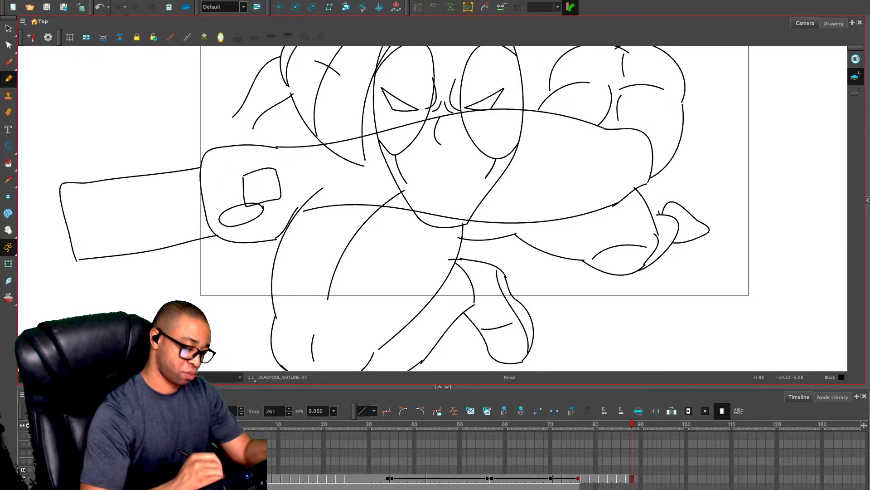
{"action": "left_click_drag", "start_coordinate": [217, 225], "coordinate": [224, 238]}
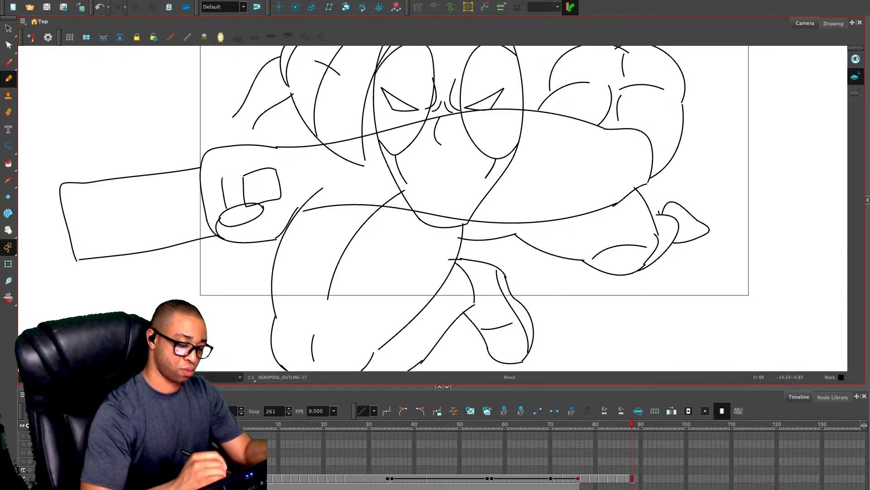
{"action": "key", "text": "ctrl+z"}
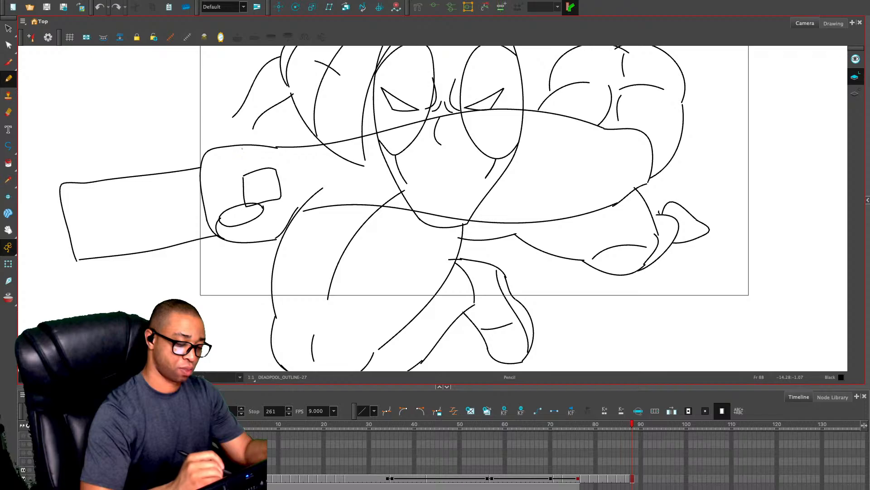
{"action": "mouse_move", "coordinate": [275, 166]}
{"action": "left_mouse_down"}
{"action": "mouse_move", "coordinate": [240, 150]}
{"action": "mouse_move", "coordinate": [220, 173]}
{"action": "mouse_move", "coordinate": [228, 205]}
{"action": "left_mouse_up"}
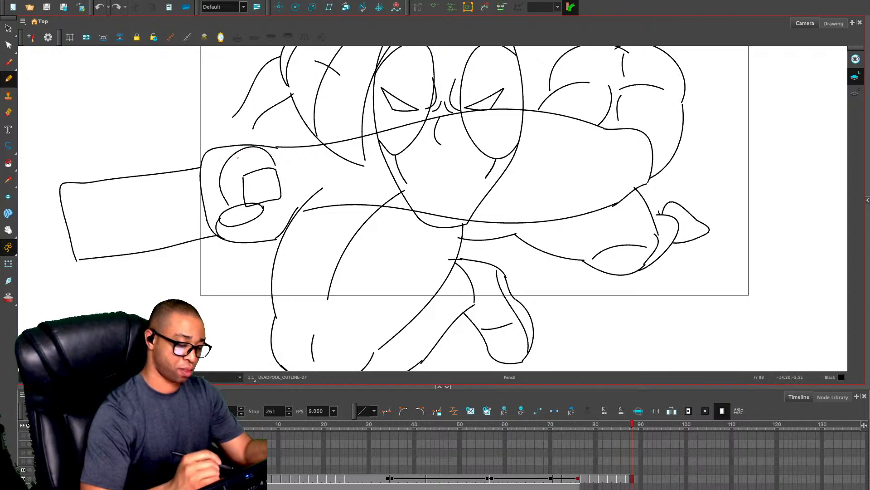
{"action": "key", "text": "ctrl+z"}
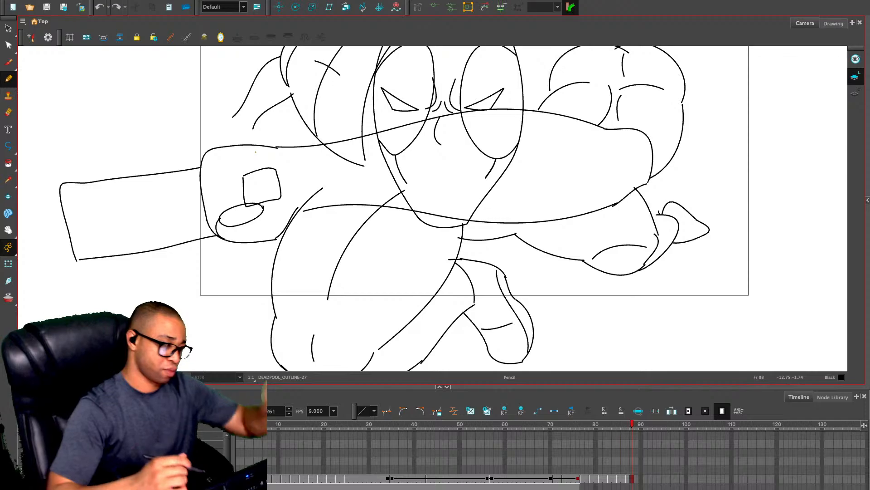
Using frame 86 as reference, draw the fist's curled finger lines around the square and a small curve beneath it
{"action": "key", "text": "comma"}
{"action": "key", "text": "comma"}
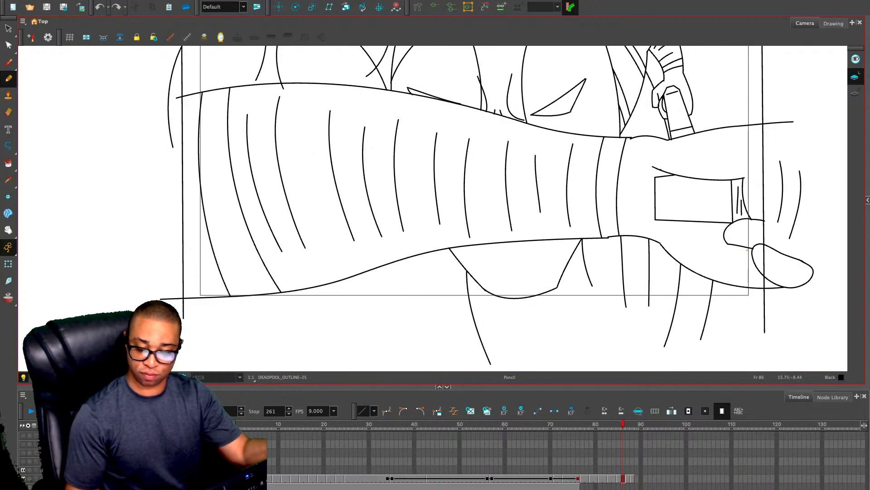
{"action": "key", "text": "period"}
{"action": "key", "text": "period"}
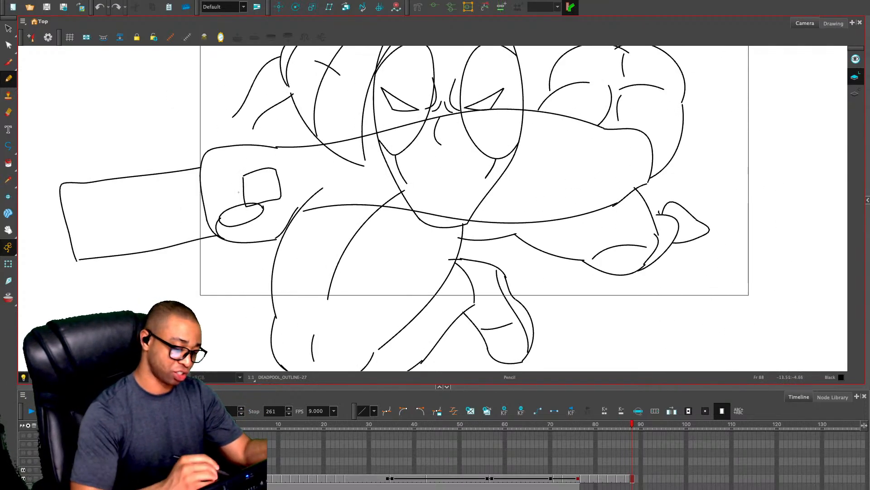
{"action": "left_click_drag", "start_coordinate": [262, 209], "coordinate": [276, 199]}
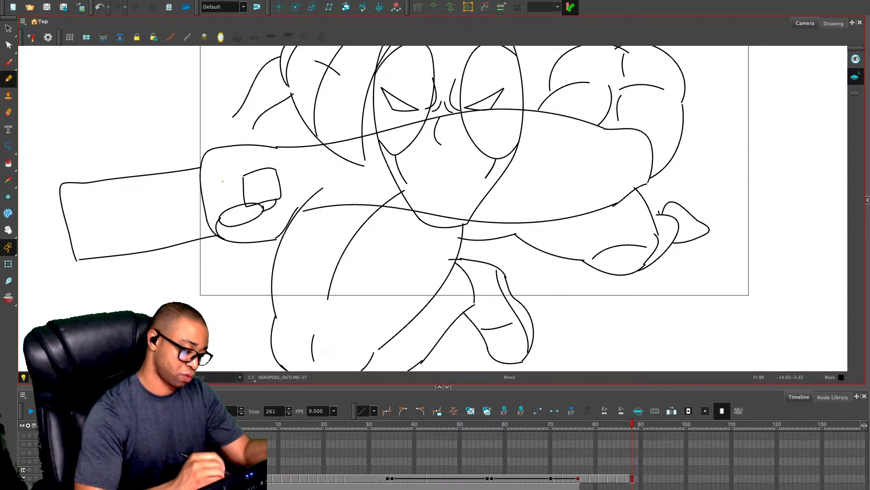
{"action": "left_click_drag", "start_coordinate": [223, 182], "coordinate": [236, 210]}
{"action": "mouse_move", "coordinate": [223, 181]}
{"action": "left_mouse_down"}
{"action": "mouse_move", "coordinate": [241, 156]}
{"action": "mouse_move", "coordinate": [219, 151]}
{"action": "mouse_move", "coordinate": [213, 176]}
{"action": "mouse_move", "coordinate": [223, 207]}
{"action": "left_mouse_up"}
{"action": "left_click_drag", "start_coordinate": [201, 162], "coordinate": [221, 218]}
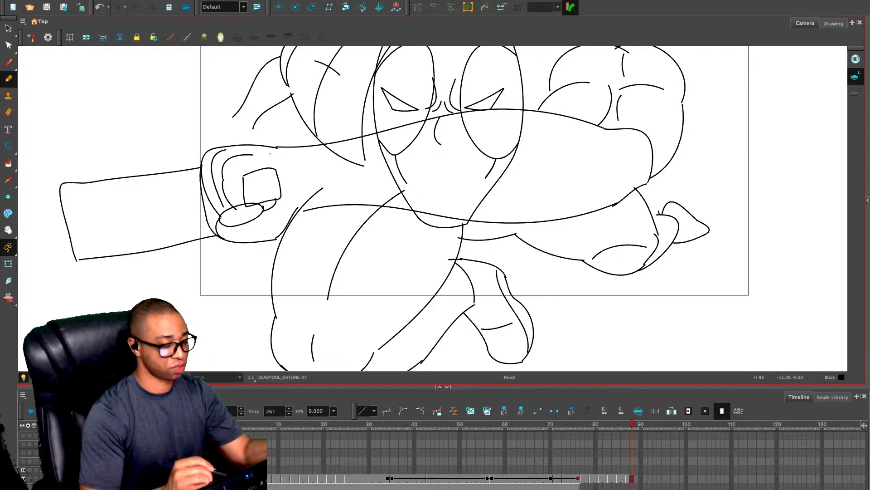
{"action": "left_click_drag", "start_coordinate": [240, 155], "coordinate": [249, 148]}
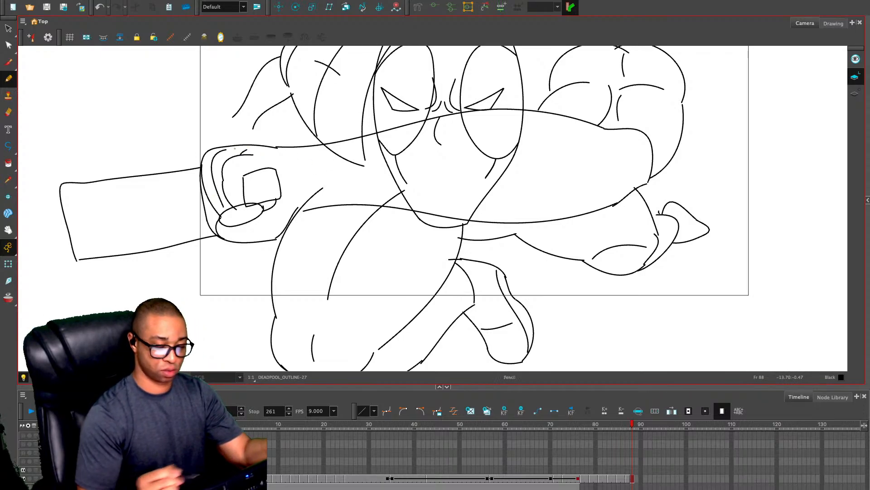
Draw one curved line across the forearm near the elbow and another near the wrist, both bulging toward the elbow
{"action": "key", "text": "1"}
{"action": "key", "text": "1"}
{"action": "key", "text": "2"}
{"action": "mouse_move", "coordinate": [549, 137]}
{"action": "left_mouse_down"}
{"action": "mouse_move", "coordinate": [545, 172]}
{"action": "mouse_move", "coordinate": [556, 219]}
{"action": "left_mouse_up"}
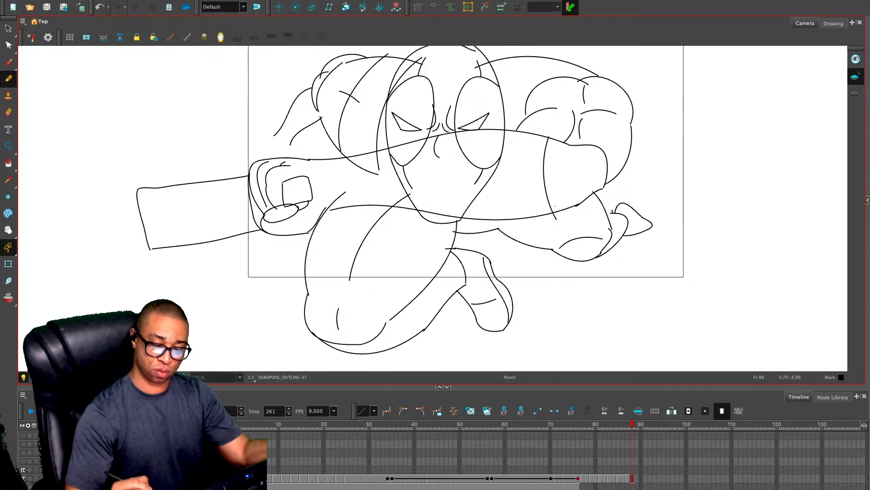
{"action": "left_click_drag", "start_coordinate": [340, 157], "coordinate": [348, 212]}
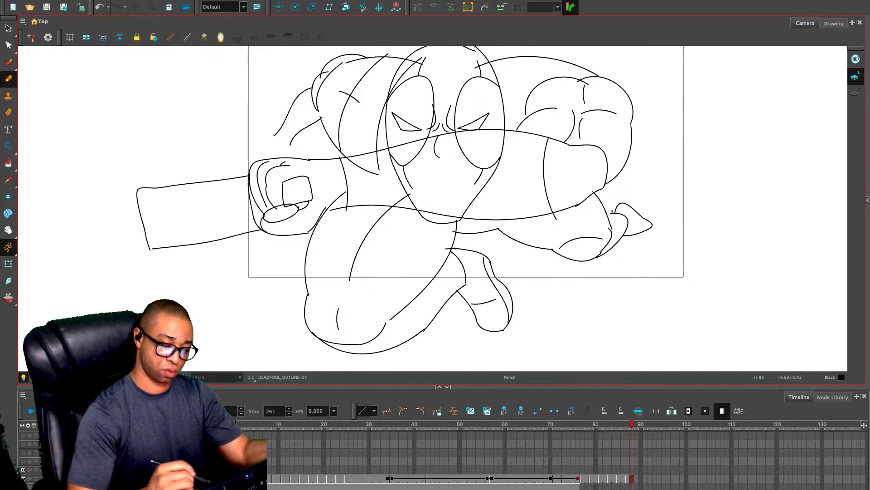
{"action": "key", "text": "ctrl+z"}
{"action": "key", "text": "ctrl+z"}
{"action": "left_click_drag", "start_coordinate": [547, 135], "coordinate": [539, 227]}
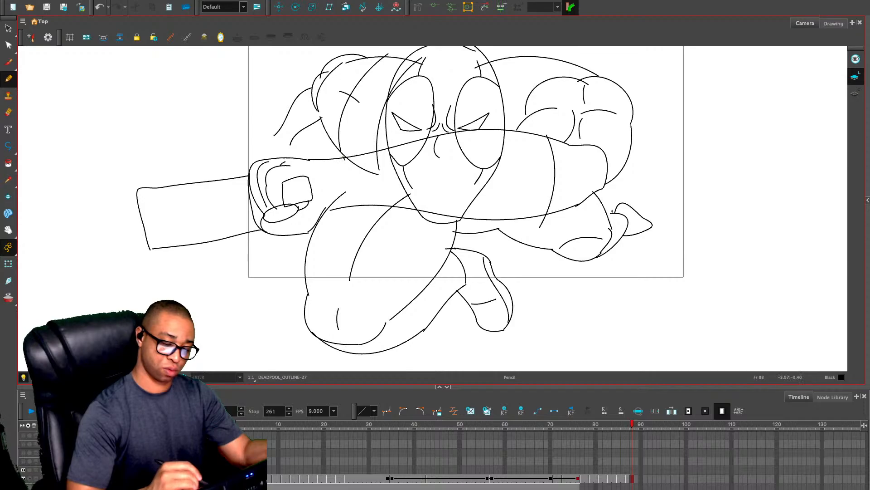
{"action": "left_click_drag", "start_coordinate": [343, 157], "coordinate": [349, 218]}
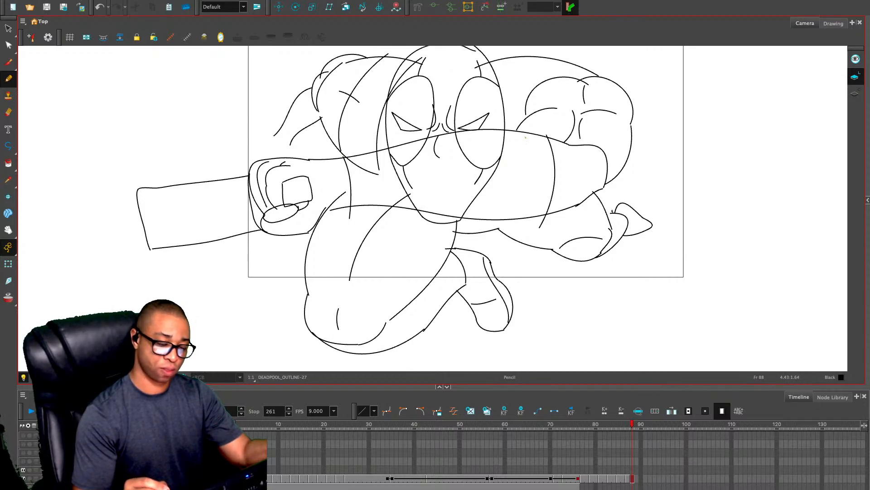
Erase the shoulder, face and jaw lines overlapping the forearm, and trim the elbow-side cross line below its lower edge
{"action": "key", "text": "alt+e"}
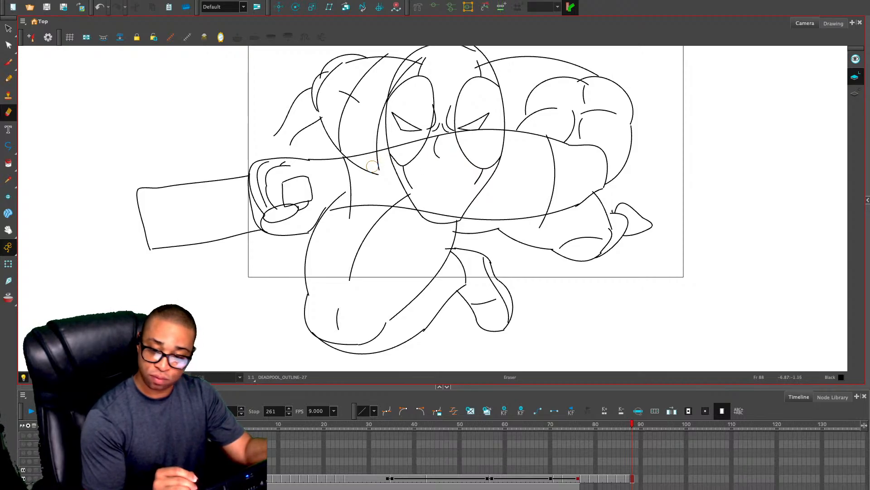
{"action": "mouse_move", "coordinate": [370, 172]}
{"action": "left_mouse_down"}
{"action": "mouse_move", "coordinate": [359, 169]}
{"action": "mouse_move", "coordinate": [390, 158]}
{"action": "left_mouse_up"}
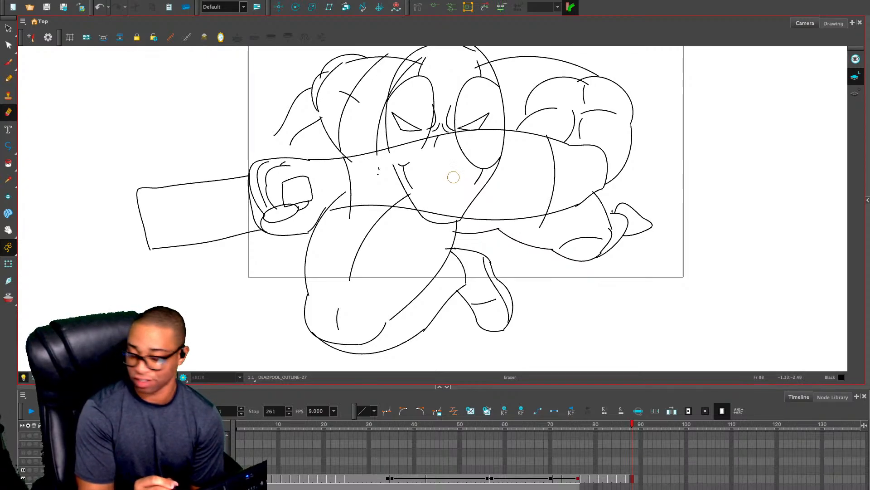
{"action": "mouse_move", "coordinate": [506, 138]}
{"action": "left_mouse_down"}
{"action": "mouse_move", "coordinate": [426, 145]}
{"action": "mouse_move", "coordinate": [436, 143]}
{"action": "mouse_move", "coordinate": [355, 171]}
{"action": "mouse_move", "coordinate": [412, 154]}
{"action": "left_mouse_up"}
{"action": "mouse_move", "coordinate": [402, 164]}
{"action": "left_mouse_down"}
{"action": "mouse_move", "coordinate": [368, 173]}
{"action": "mouse_move", "coordinate": [413, 191]}
{"action": "mouse_move", "coordinate": [395, 199]}
{"action": "mouse_move", "coordinate": [418, 201]}
{"action": "left_mouse_up"}
{"action": "mouse_move", "coordinate": [504, 149]}
{"action": "left_mouse_down"}
{"action": "mouse_move", "coordinate": [455, 145]}
{"action": "mouse_move", "coordinate": [470, 151]}
{"action": "mouse_move", "coordinate": [453, 161]}
{"action": "mouse_move", "coordinate": [472, 181]}
{"action": "mouse_move", "coordinate": [476, 201]}
{"action": "mouse_move", "coordinate": [465, 217]}
{"action": "left_mouse_up"}
{"action": "mouse_move", "coordinate": [545, 216]}
{"action": "left_mouse_down"}
{"action": "mouse_move", "coordinate": [543, 226]}
{"action": "mouse_move", "coordinate": [549, 218]}
{"action": "left_mouse_up"}
Reposition and tilt the forearm's lower edge line so its elbow end sits lower and its wrist end meets the knee's upper end
{"action": "key", "text": "alt+s"}
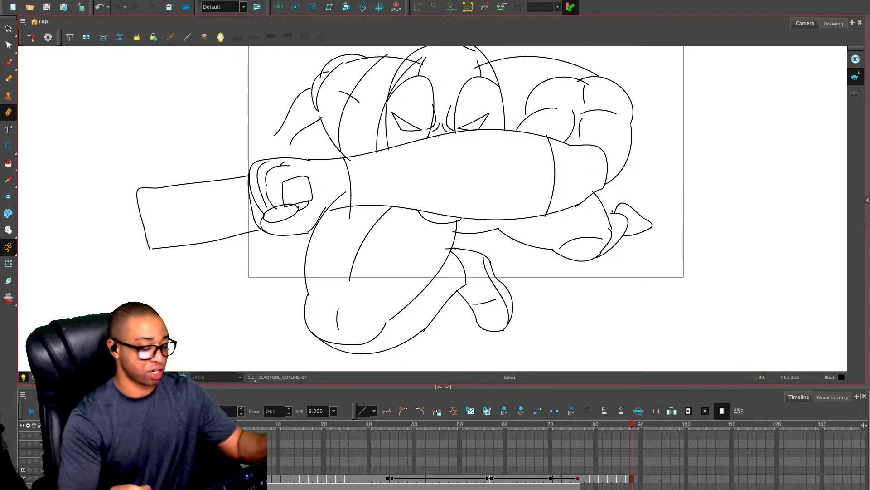
{"action": "left_click", "coordinate": [550, 214]}
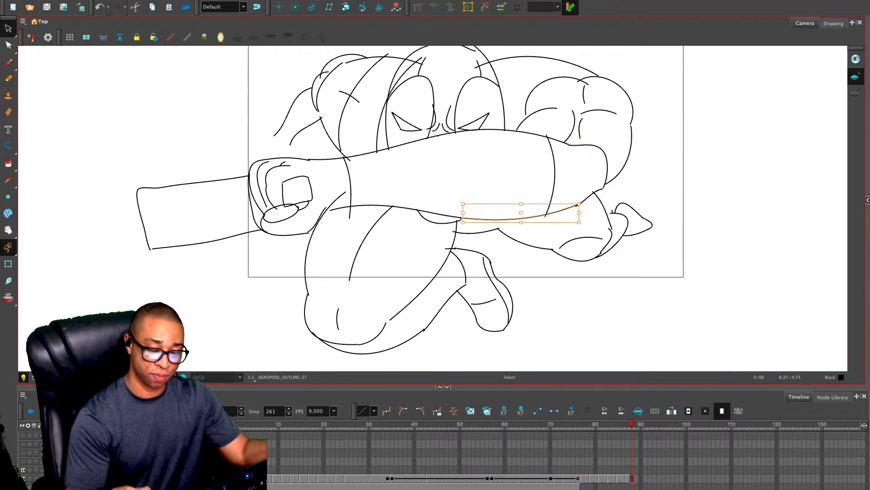
{"action": "left_click", "coordinate": [431, 212], "text": "shift"}
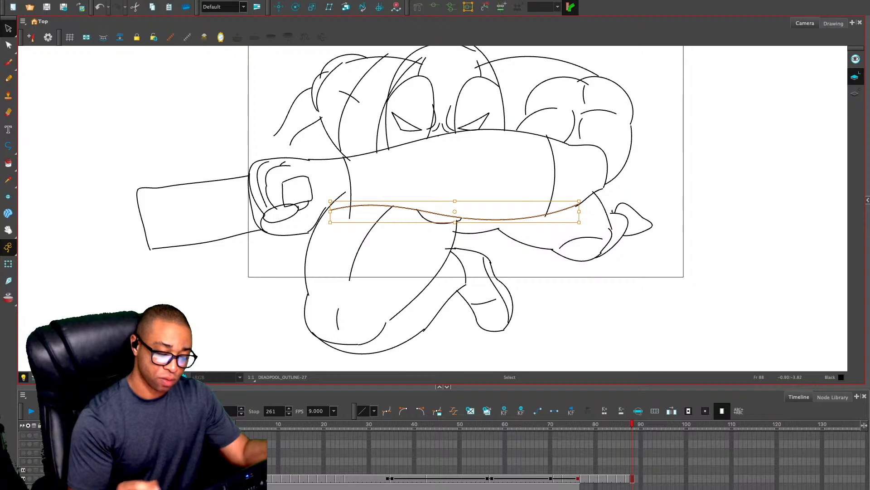
{"action": "left_click_drag", "start_coordinate": [579, 201], "coordinate": [581, 205]}
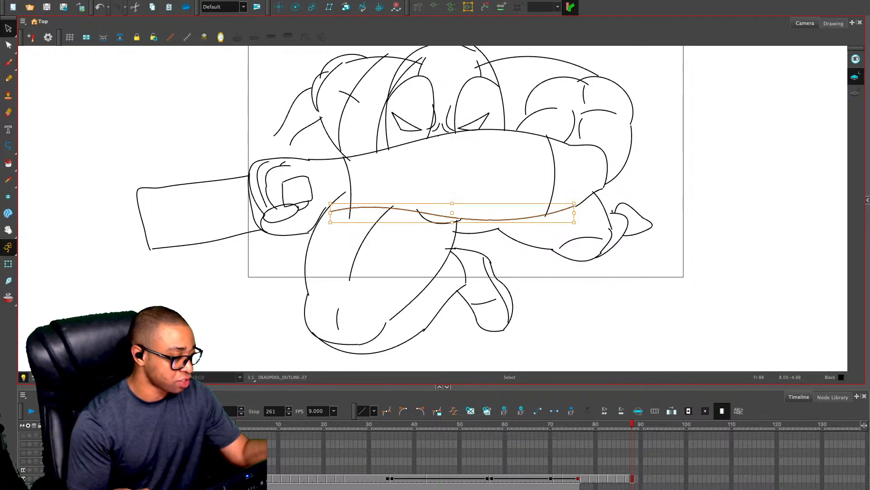
{"action": "key", "text": "ctrl+z"}
{"action": "left_click_drag", "start_coordinate": [455, 212], "coordinate": [394, 203]}
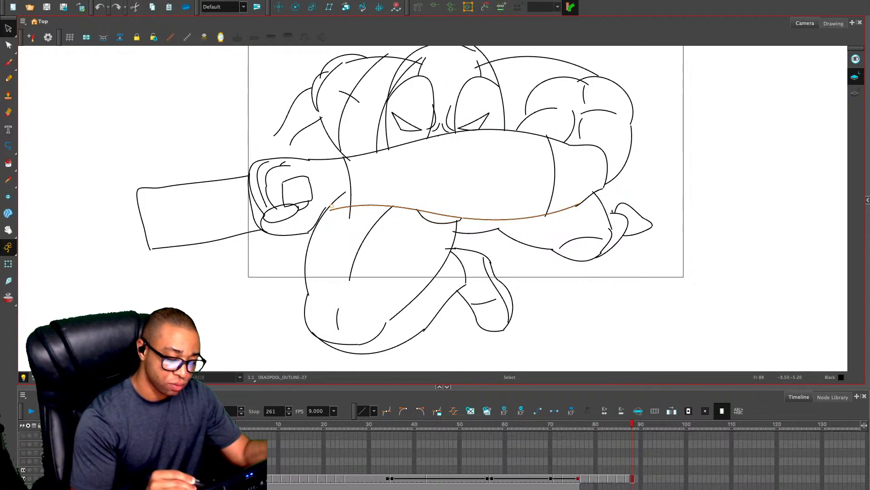
{"action": "left_click_drag", "start_coordinate": [586, 205], "coordinate": [582, 207]}
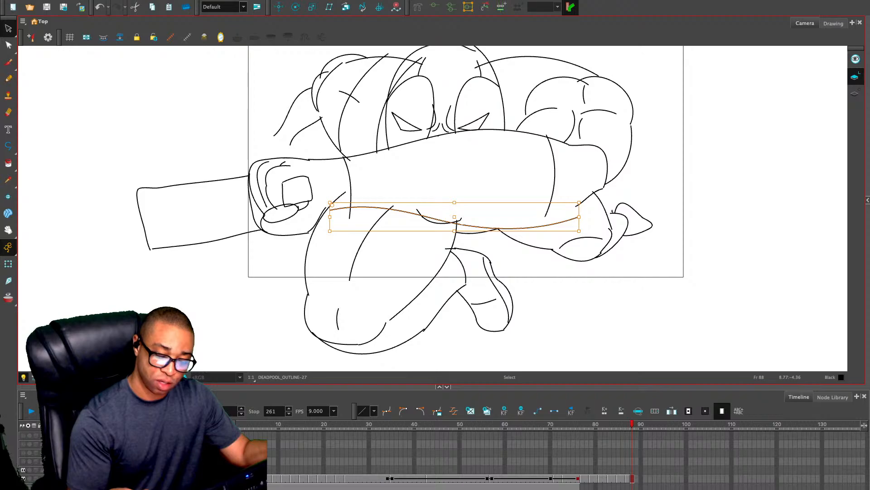
{"action": "left_click_drag", "start_coordinate": [583, 202], "coordinate": [565, 218]}
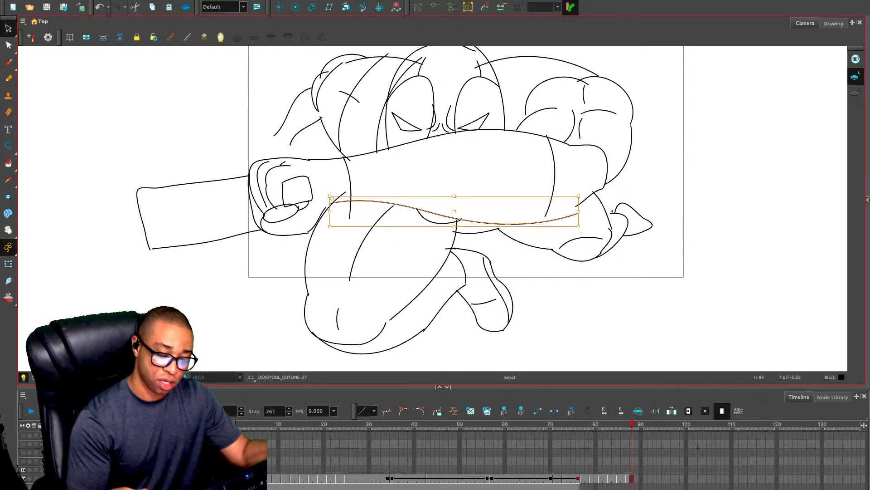
{"action": "left_click", "coordinate": [592, 204]}
Delete the short diagonal line under the elbow and the curve around the elbow's outer end
{"action": "left_click", "coordinate": [591, 197]}
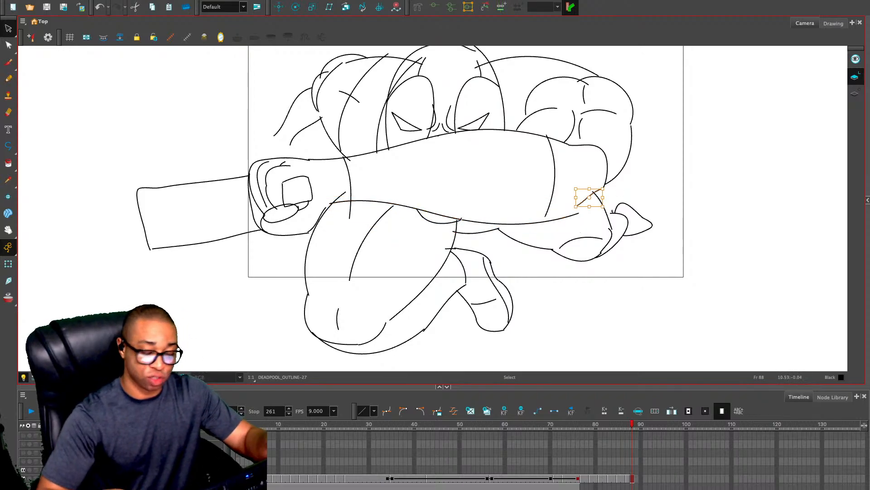
{"action": "key", "text": "Delete"}
{"action": "left_click", "coordinate": [607, 161]}
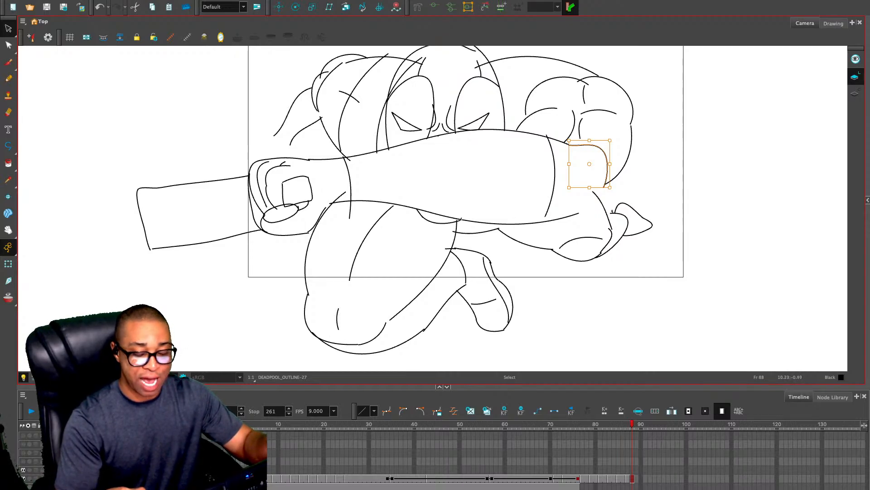
{"action": "key", "text": "Delete"}
Redraw the elbow as a rounded end joining both forearm edges, adding short crease lines inside it and between the head and shoulder
{"action": "key", "text": "alt+slash"}
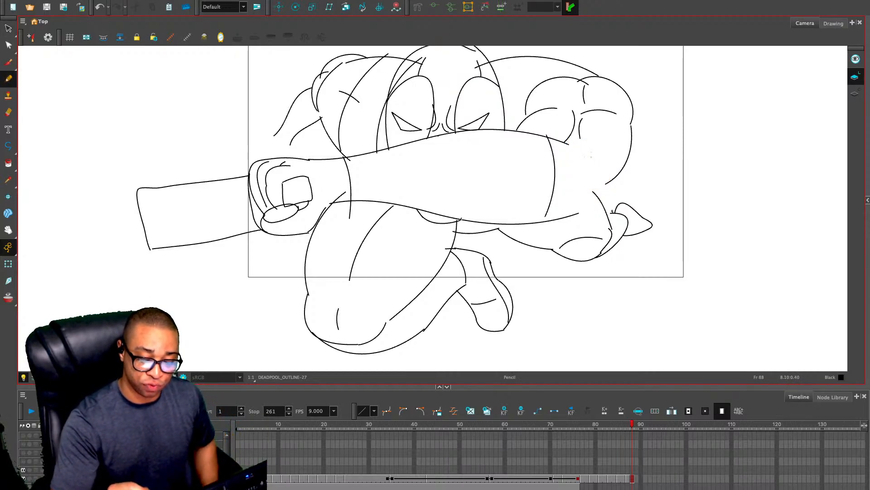
{"action": "mouse_move", "coordinate": [602, 180]}
{"action": "left_mouse_down"}
{"action": "mouse_move", "coordinate": [600, 196]}
{"action": "mouse_move", "coordinate": [569, 215]}
{"action": "left_mouse_up"}
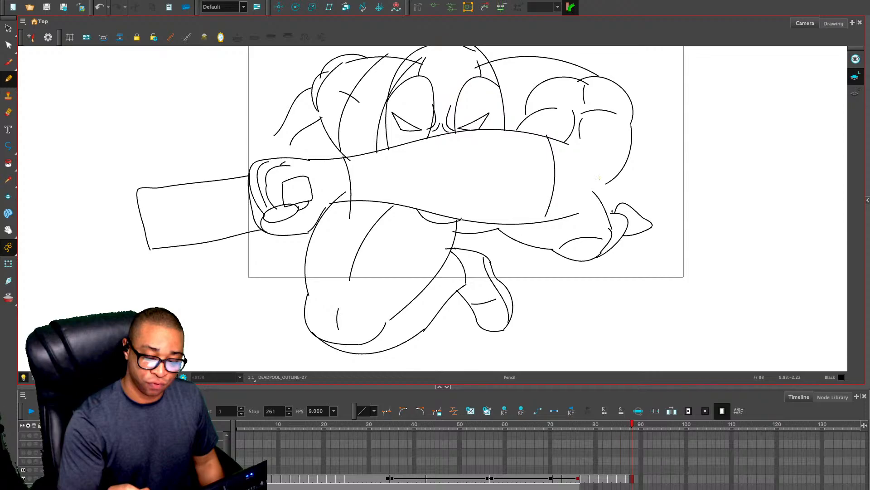
{"action": "key", "text": "ctrl+z"}
{"action": "mouse_move", "coordinate": [601, 169]}
{"action": "left_mouse_down"}
{"action": "mouse_move", "coordinate": [603, 189]}
{"action": "mouse_move", "coordinate": [572, 212]}
{"action": "left_mouse_up"}
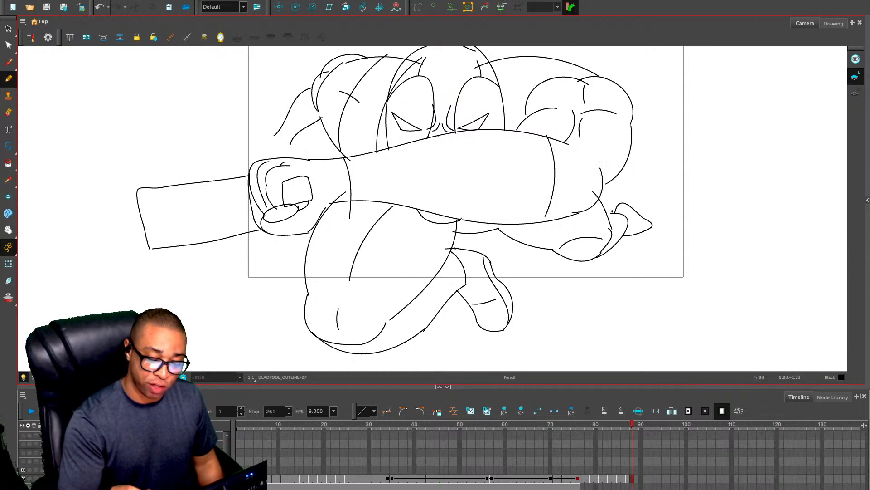
{"action": "left_click_drag", "start_coordinate": [601, 167], "coordinate": [566, 143]}
{"action": "key", "text": "ctrl+z"}
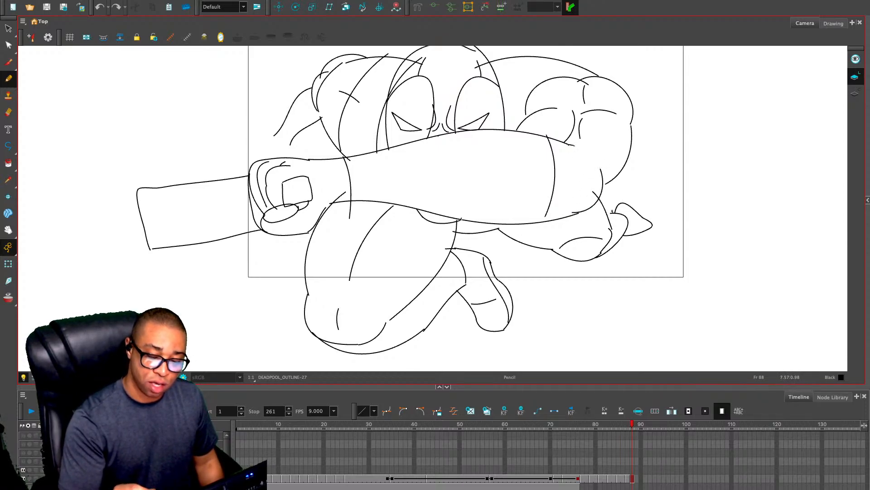
{"action": "left_click_drag", "start_coordinate": [595, 176], "coordinate": [580, 180]}
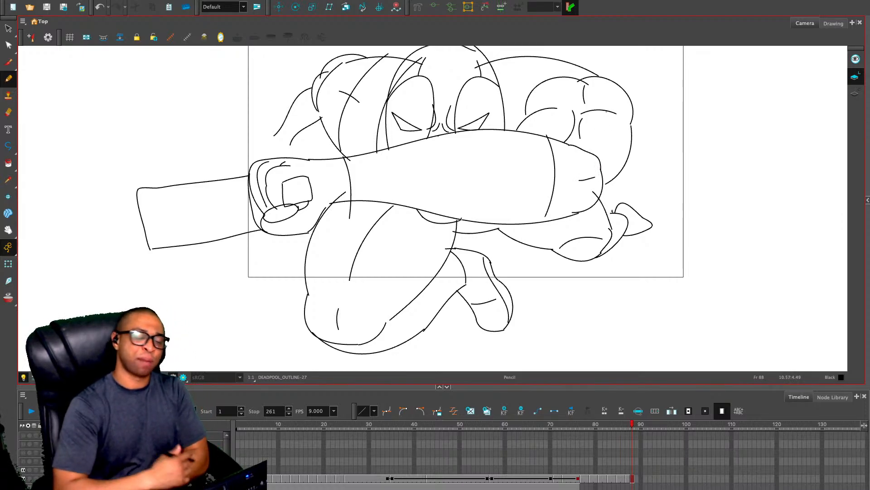
{"action": "left_click_drag", "start_coordinate": [525, 107], "coordinate": [506, 106]}
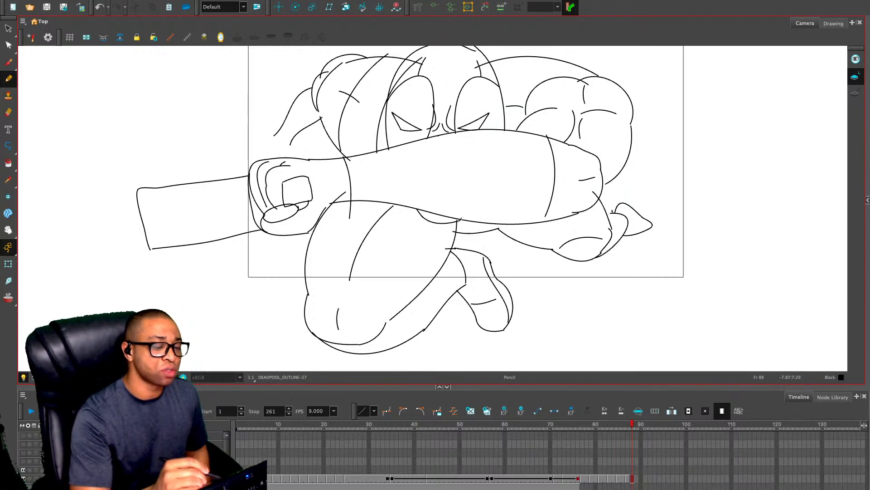
Delete the short diagonal stroke and the inner curved line on the rear arm's shoulder
{"action": "key", "text": "alt+s"}
{"action": "left_click", "coordinate": [349, 96]}
{"action": "key", "text": "Delete"}
{"action": "left_click", "coordinate": [323, 83]}
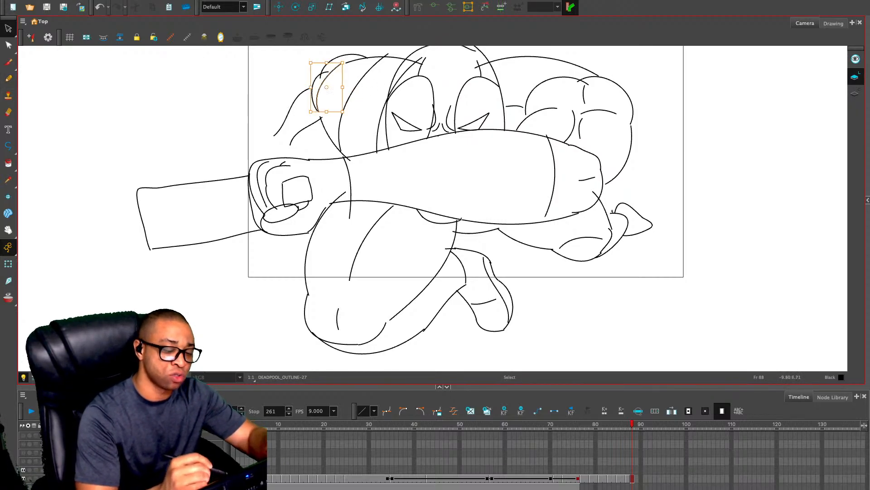
{"action": "key", "text": "Delete"}
Reshape the line running from the neck to the rear shoulder so it arches higher and starts nearer the head
{"action": "left_click", "coordinate": [379, 57]}
{"action": "left_click_drag", "start_coordinate": [346, 54], "coordinate": [357, 49]}
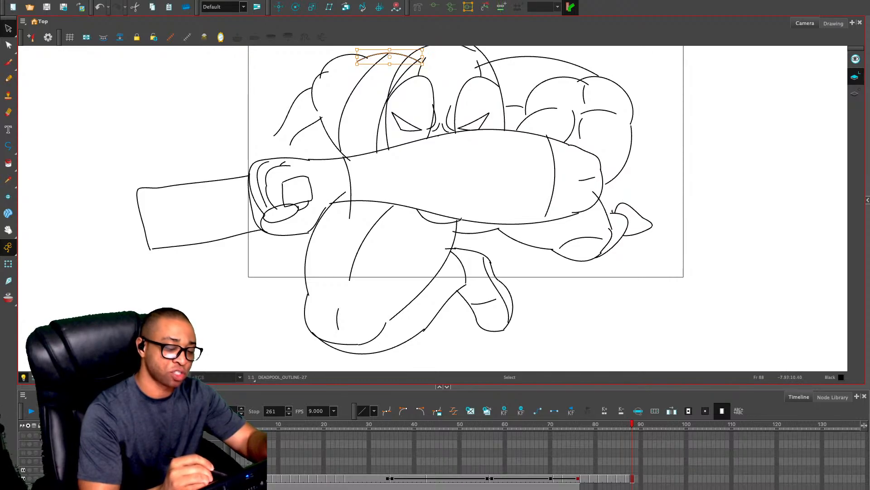
{"action": "left_click", "coordinate": [333, 89]}
Draw a small muscle curve inside the rear shoulder and a parallel inner line along each of the two chest strap edges
{"action": "key", "text": "alt+slash"}
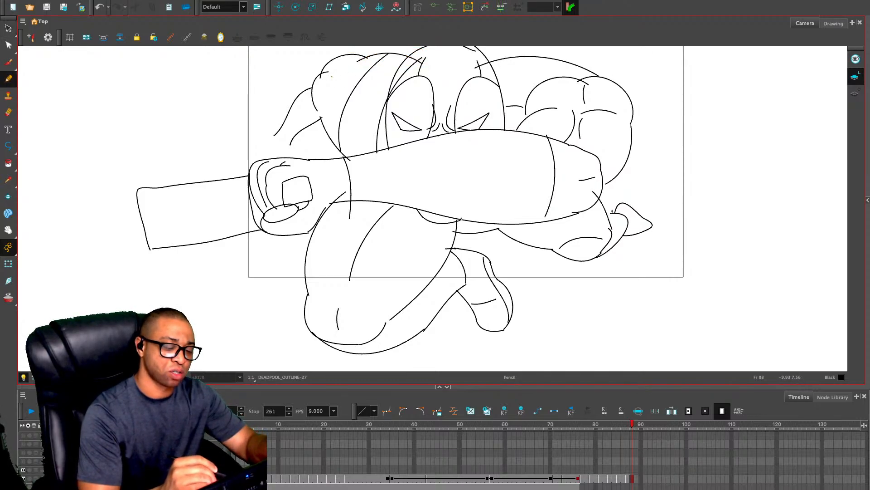
{"action": "mouse_move", "coordinate": [333, 79]}
{"action": "left_mouse_down"}
{"action": "mouse_move", "coordinate": [355, 69]}
{"action": "mouse_move", "coordinate": [328, 111]}
{"action": "left_mouse_up"}
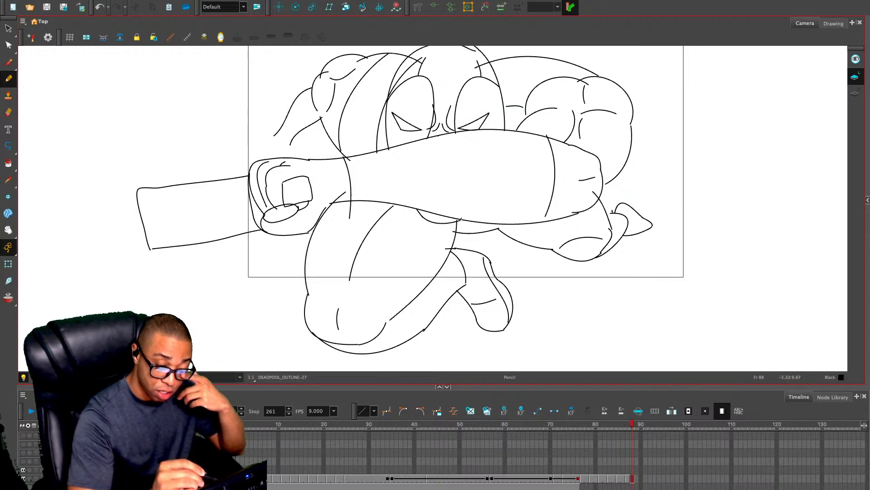
{"action": "mouse_move", "coordinate": [394, 51]}
{"action": "left_mouse_down"}
{"action": "mouse_move", "coordinate": [351, 105]}
{"action": "mouse_move", "coordinate": [346, 159]}
{"action": "mouse_move", "coordinate": [369, 159]}
{"action": "mouse_move", "coordinate": [386, 71]}
{"action": "mouse_move", "coordinate": [410, 64]}
{"action": "left_mouse_up"}
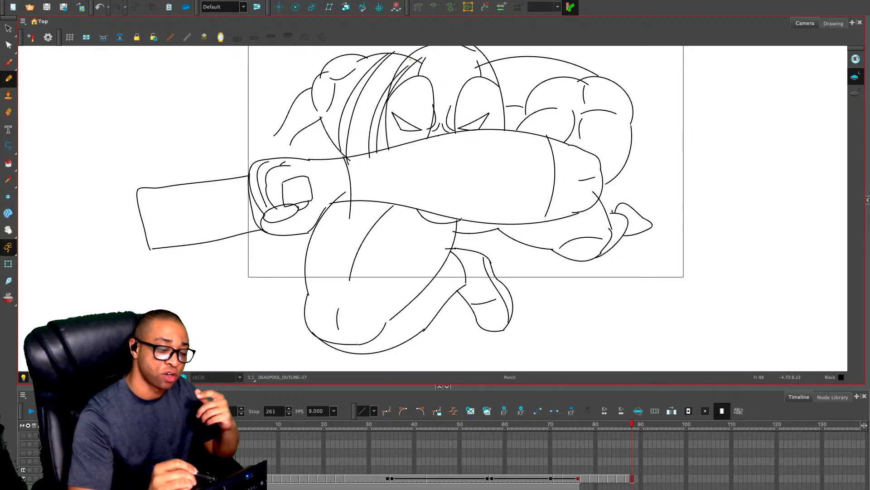
{"action": "key", "text": "alt+e"}
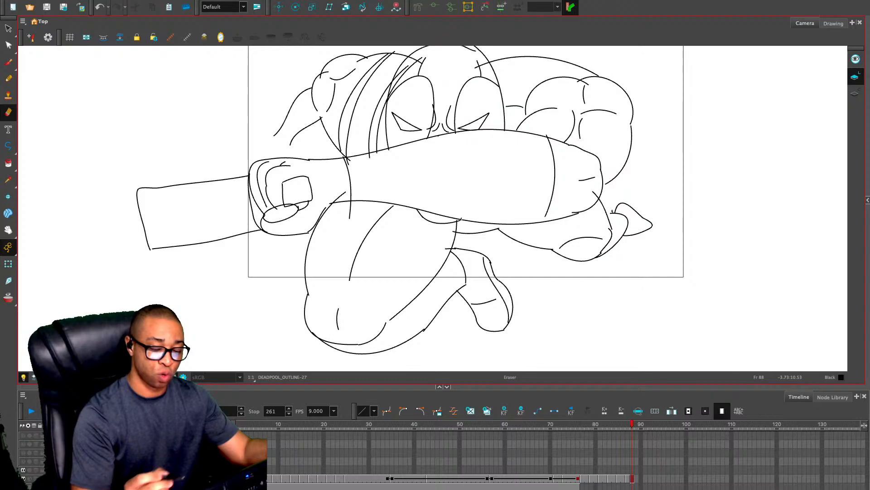
{"action": "key", "text": "alt+/"}
{"action": "left_click_drag", "start_coordinate": [369, 158], "coordinate": [371, 189]}
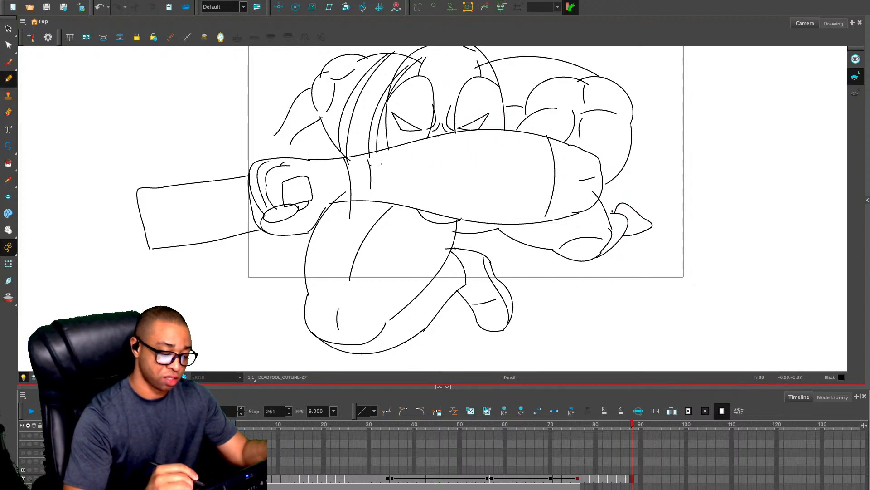
{"action": "key", "text": "ctrl+z"}
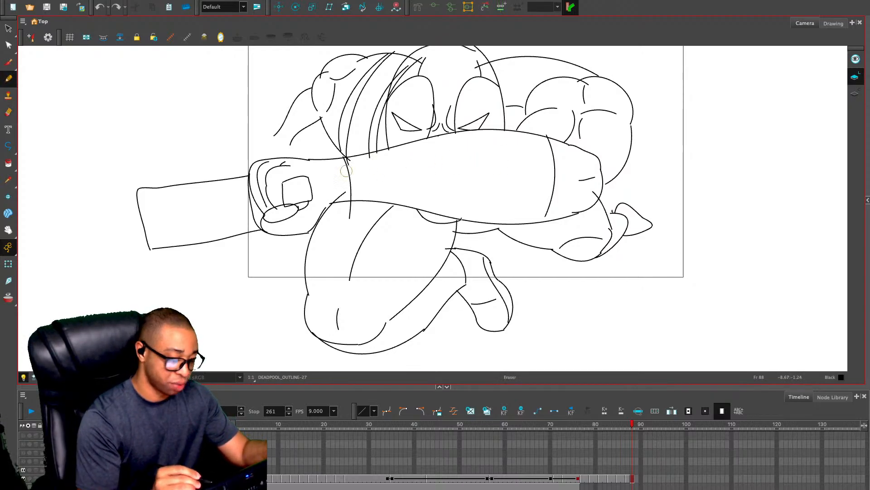
Erase the line ends overlapping the forearm's lower edge near the wrist, and draw a second curved line parallel to the wrist line
{"action": "key", "text": "alt+e"}
{"action": "left_click_drag", "start_coordinate": [352, 208], "coordinate": [334, 195]}
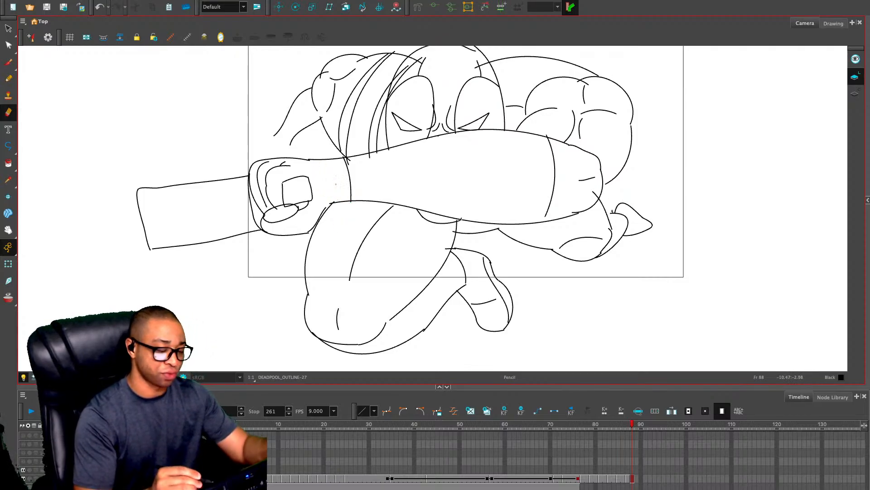
{"action": "key", "text": "alt+/"}
{"action": "left_click_drag", "start_coordinate": [358, 158], "coordinate": [364, 187]}
{"action": "key", "text": "ctrl+z"}
{"action": "left_click_drag", "start_coordinate": [356, 154], "coordinate": [361, 201]}
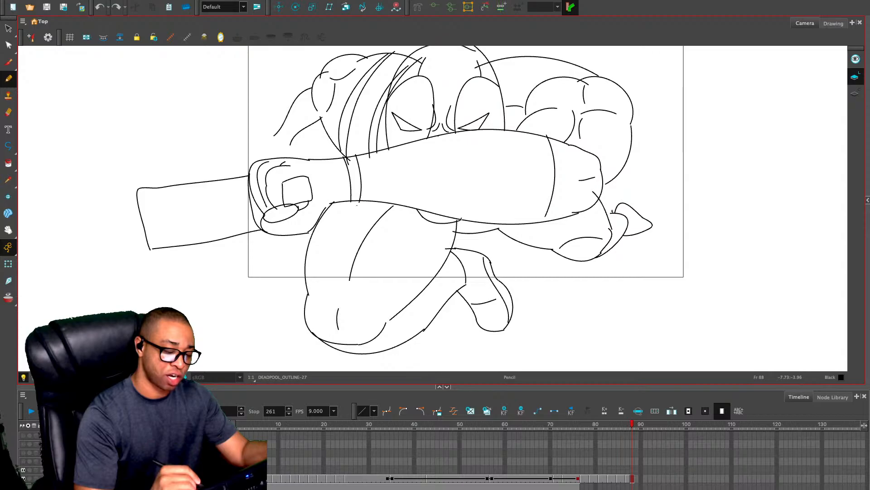
Stretch the elbow-side cross line down to reach the forearm's lower edge
{"action": "key", "text": "alt+s"}
{"action": "left_click", "coordinate": [554, 175]}
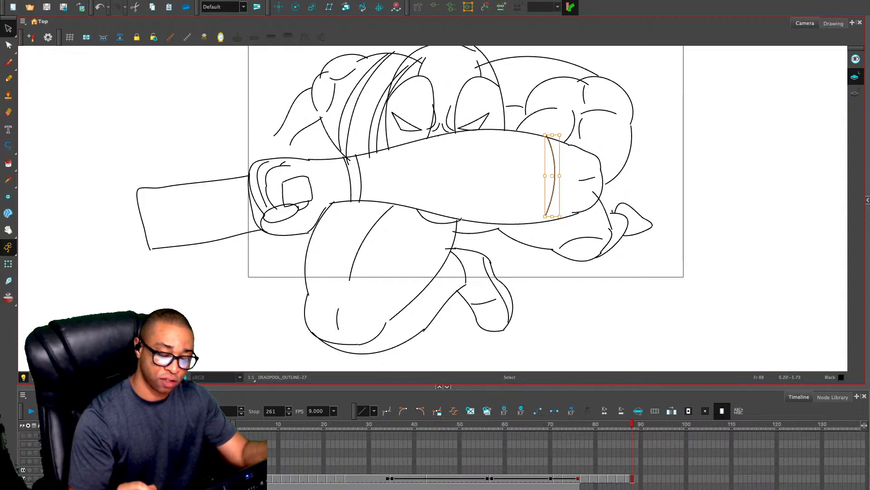
{"action": "left_click_drag", "start_coordinate": [550, 217], "coordinate": [550, 228]}
{"action": "left_click", "coordinate": [526, 182]}
Draw seven curved wrap lines across the front forearm between the wrist lines and the elbow-side cross line
{"action": "key", "text": "alt+slash"}
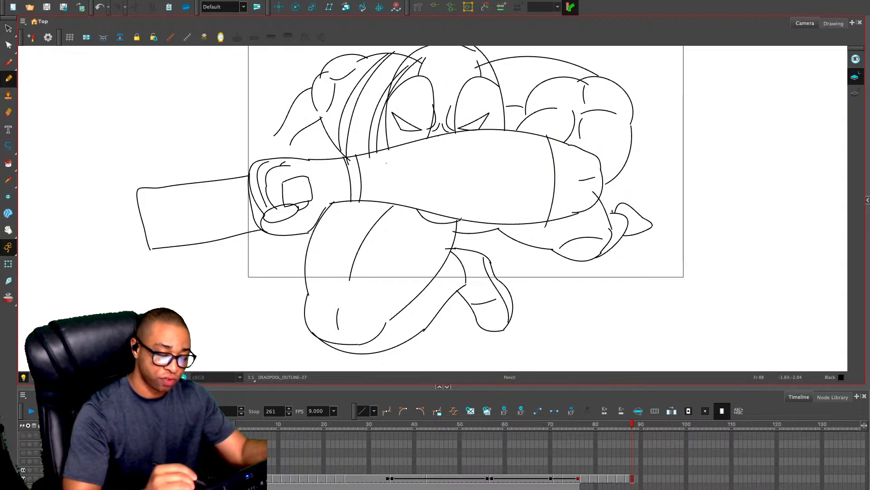
{"action": "left_click_drag", "start_coordinate": [378, 158], "coordinate": [381, 199]}
{"action": "left_click_drag", "start_coordinate": [408, 154], "coordinate": [405, 198]}
{"action": "left_click_drag", "start_coordinate": [434, 152], "coordinate": [430, 196]}
{"action": "left_click_drag", "start_coordinate": [466, 148], "coordinate": [457, 204]}
{"action": "left_click_drag", "start_coordinate": [488, 146], "coordinate": [477, 203]}
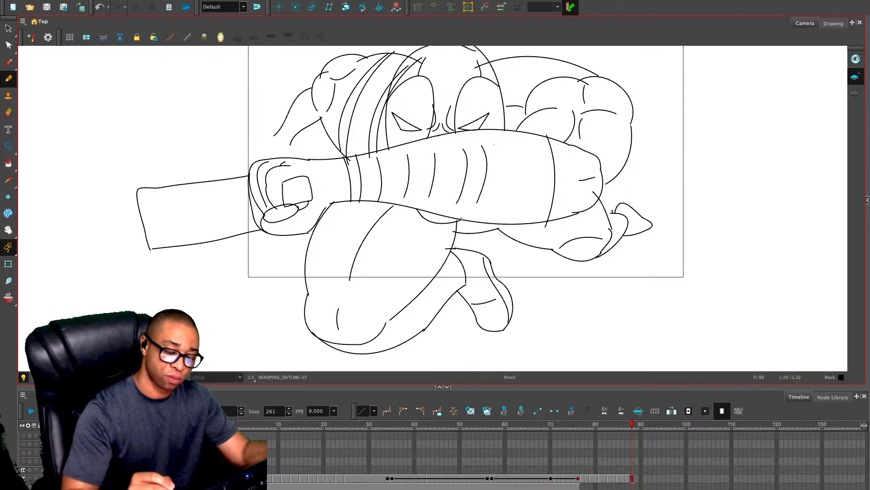
{"action": "left_click_drag", "start_coordinate": [521, 139], "coordinate": [513, 203]}
{"action": "left_click_drag", "start_coordinate": [541, 159], "coordinate": [537, 199]}
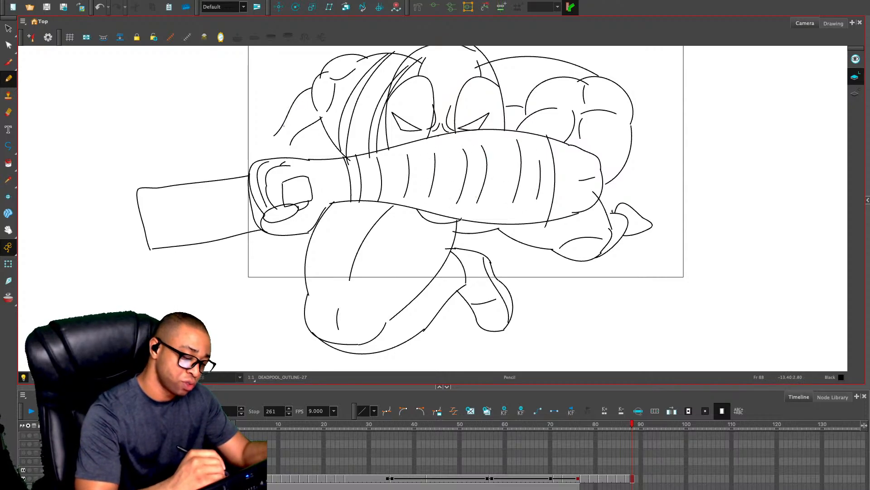
Draw short curved wrap lines across the rear forearm from the wrist up toward the shoulder
{"action": "mouse_move", "coordinate": [280, 126]}
{"action": "left_mouse_down"}
{"action": "mouse_move", "coordinate": [297, 143]}
{"action": "mouse_move", "coordinate": [297, 132]}
{"action": "left_mouse_up"}
{"action": "left_click_drag", "start_coordinate": [295, 112], "coordinate": [306, 117]}
{"action": "left_click_drag", "start_coordinate": [303, 99], "coordinate": [313, 112]}
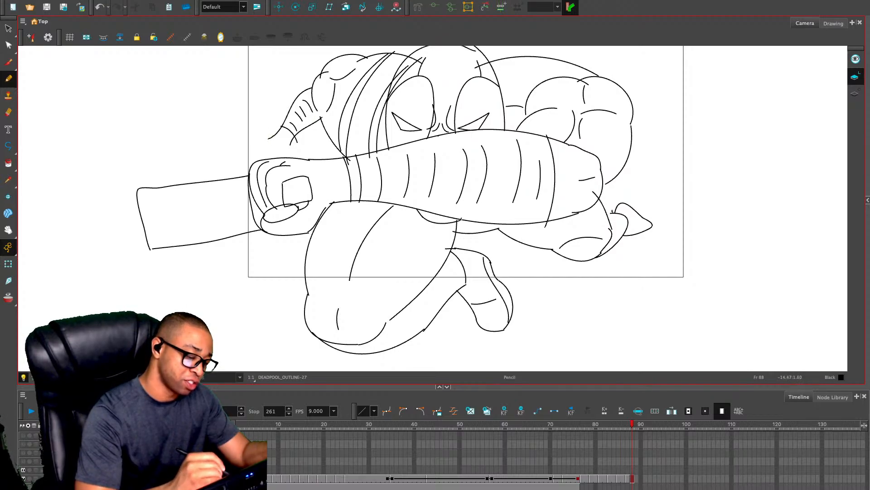
Draw the rear hand reaching down behind the fist with its thumb and finger lines, and save the scene
{"action": "mouse_move", "coordinate": [268, 139]}
{"action": "left_mouse_down"}
{"action": "mouse_move", "coordinate": [258, 159]}
{"action": "mouse_move", "coordinate": [287, 160]}
{"action": "mouse_move", "coordinate": [273, 146]}
{"action": "left_mouse_up"}
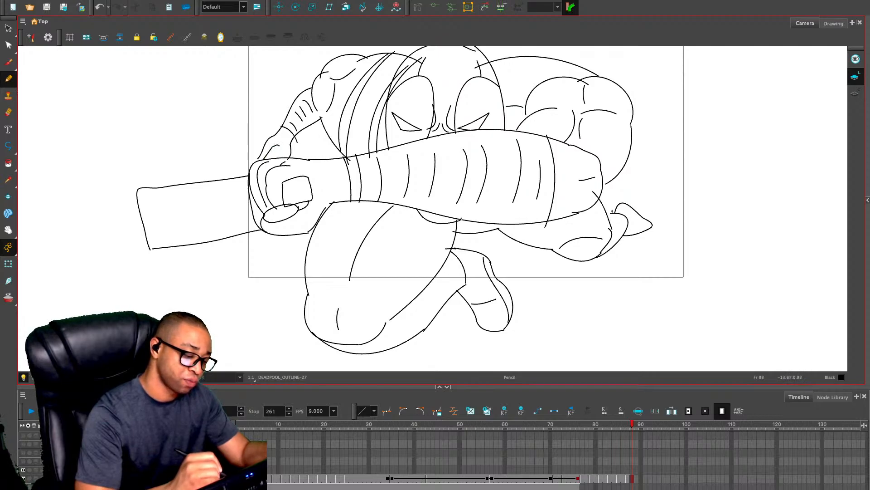
{"action": "left_click_drag", "start_coordinate": [284, 147], "coordinate": [283, 158]}
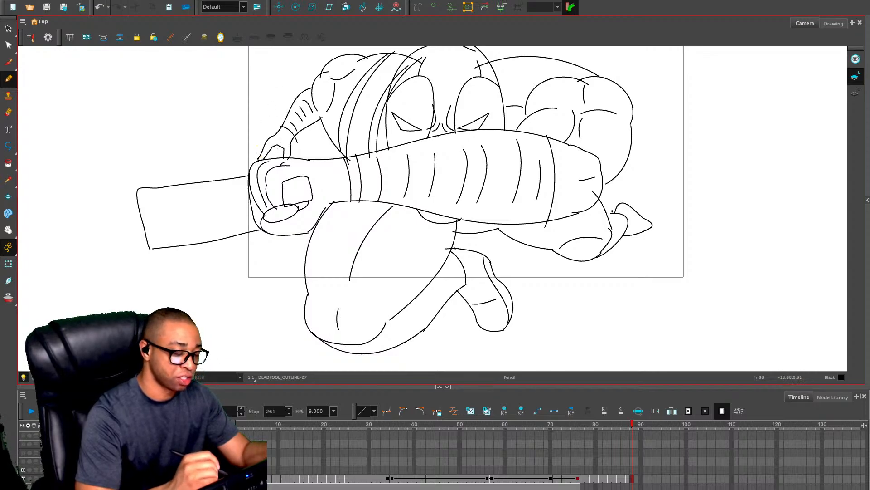
{"action": "key", "text": "super+s"}
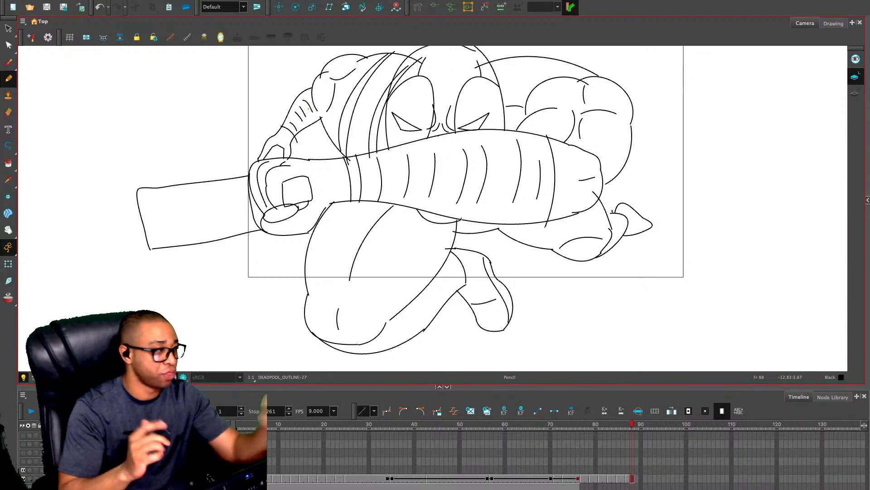
Erase the ends of the torso and strap lines that overlap the forearm's upper edge near the wrist
{"action": "key", "text": "alt+e"}
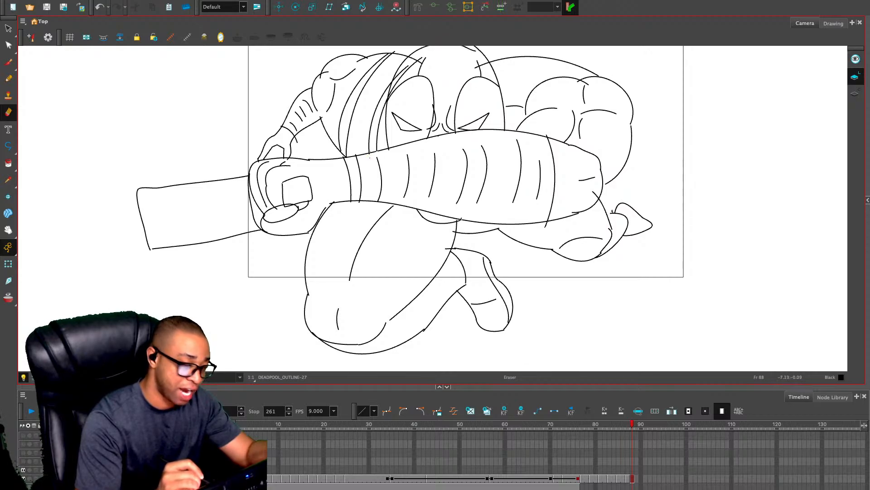
{"action": "key", "text": "ctrl+z"}
{"action": "left_click_drag", "start_coordinate": [370, 156], "coordinate": [389, 150]}
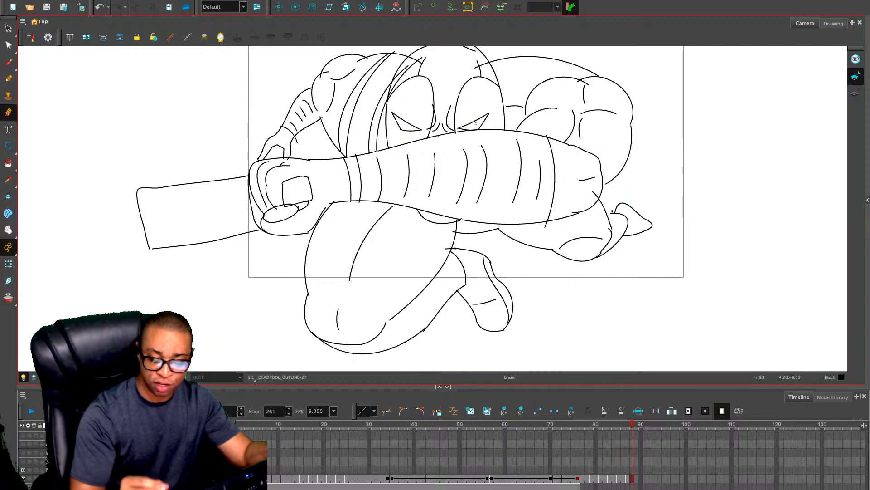
Erase the cross line's tip below the forearm's lower edge and the end of the leg line that overlaps the elbow
{"action": "left_click_drag", "start_coordinate": [548, 223], "coordinate": [546, 226]}
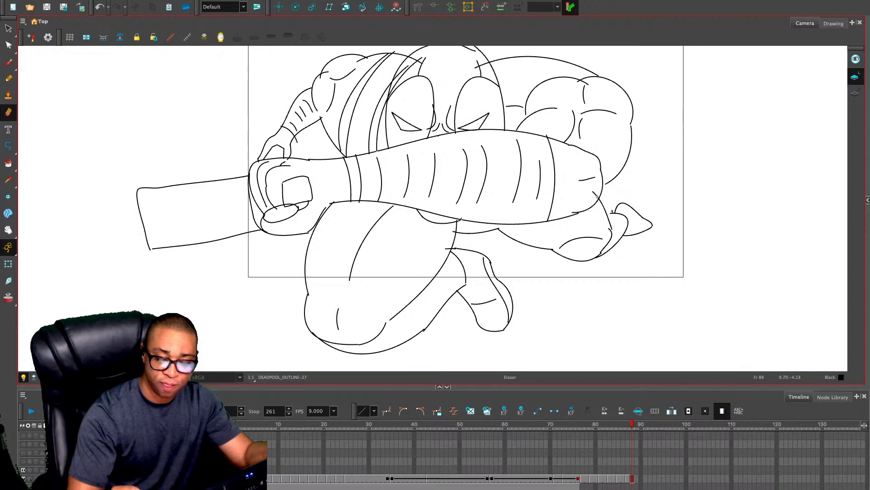
{"action": "left_click_drag", "start_coordinate": [596, 196], "coordinate": [595, 190]}
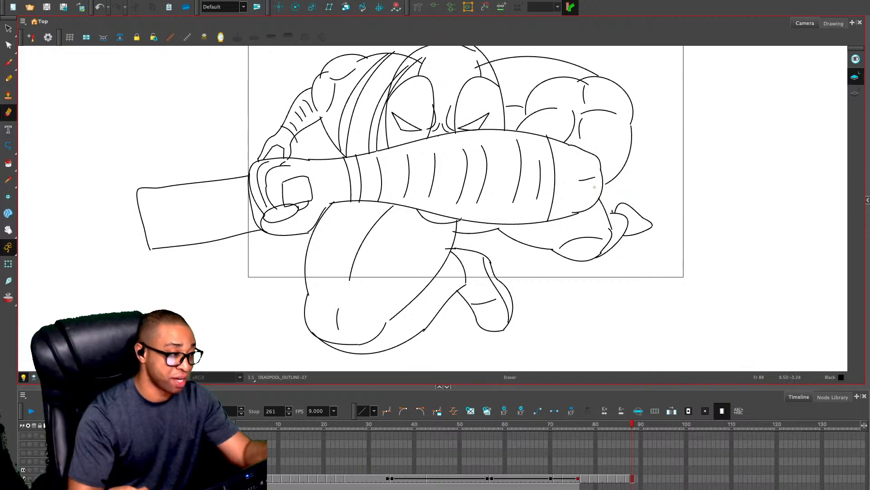
Stretch the upper arm's outer curve so its lower end meets the front forearm's elbow outline
{"action": "key", "text": "alt+x"}
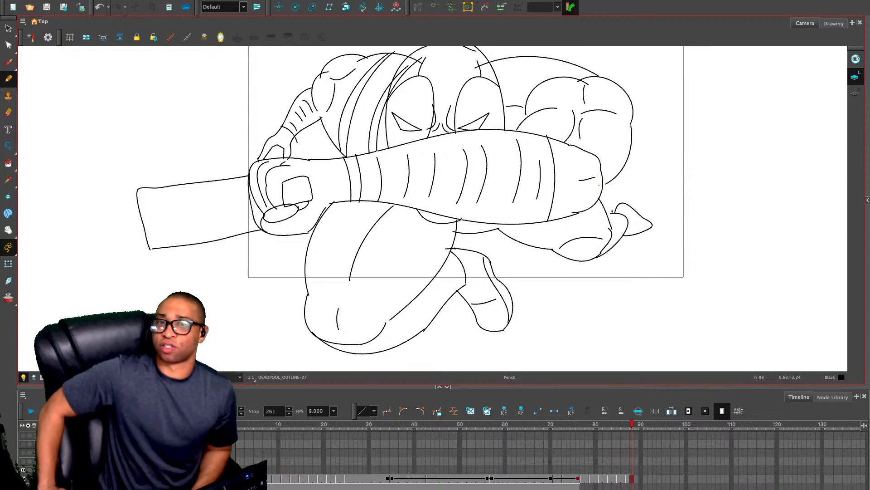
{"action": "key", "text": "alt+s"}
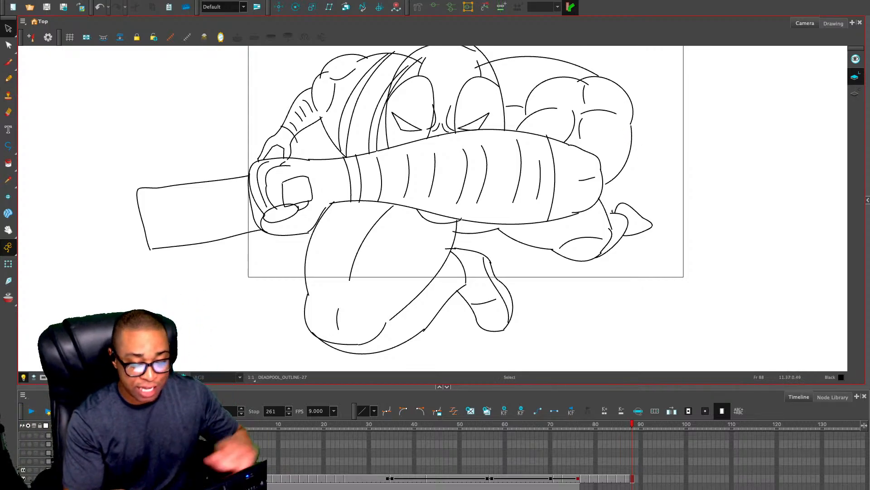
{"action": "left_click", "coordinate": [630, 152]}
{"action": "left_click_drag", "start_coordinate": [604, 185], "coordinate": [601, 188]}
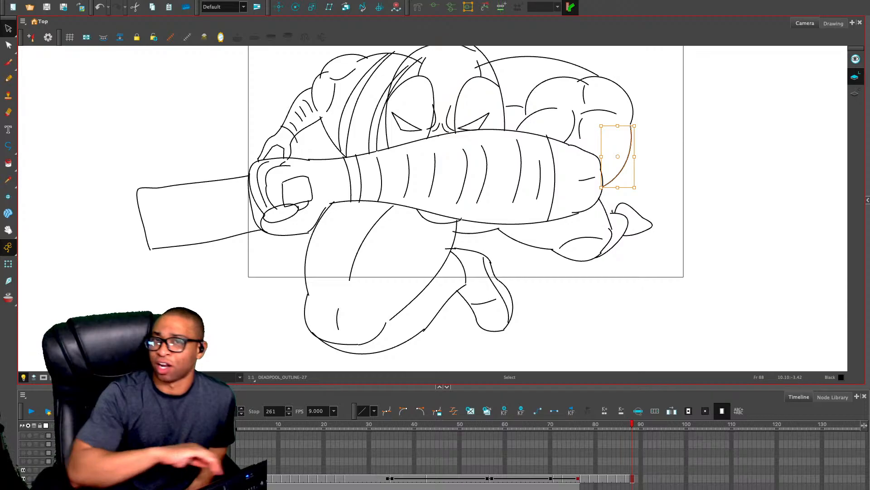
{"action": "key", "text": "alt+e"}
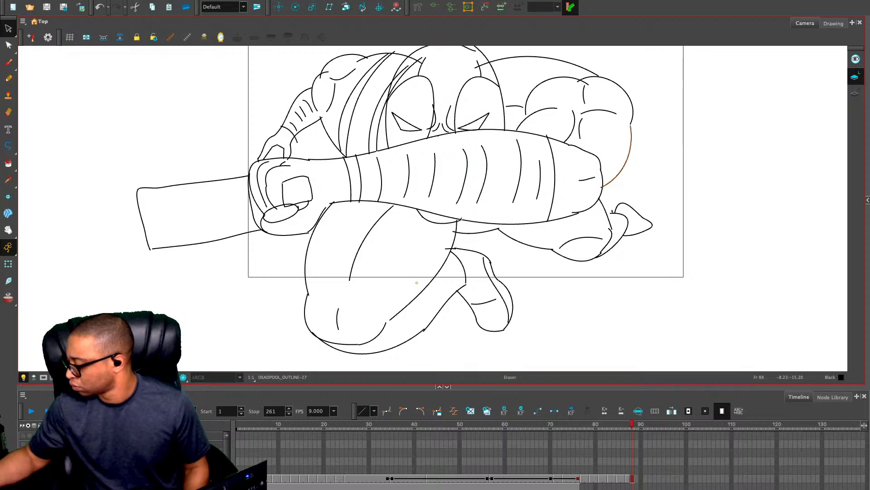
{"action": "key", "text": "alt+s"}
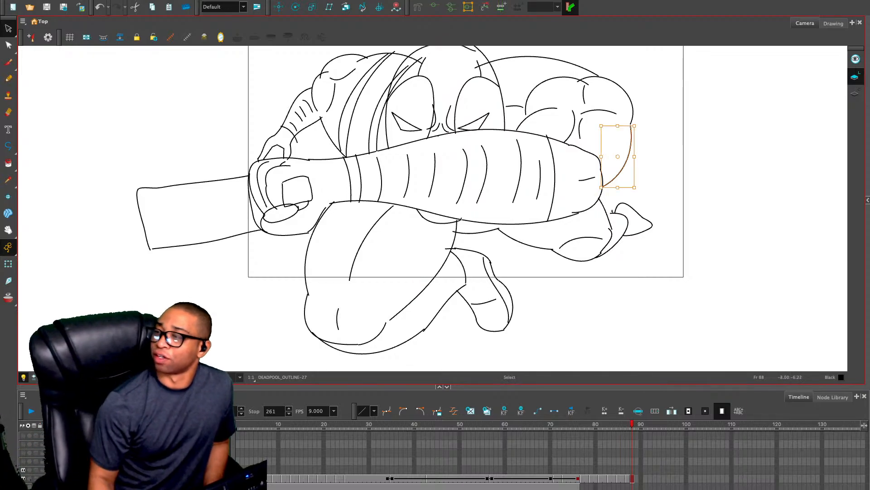